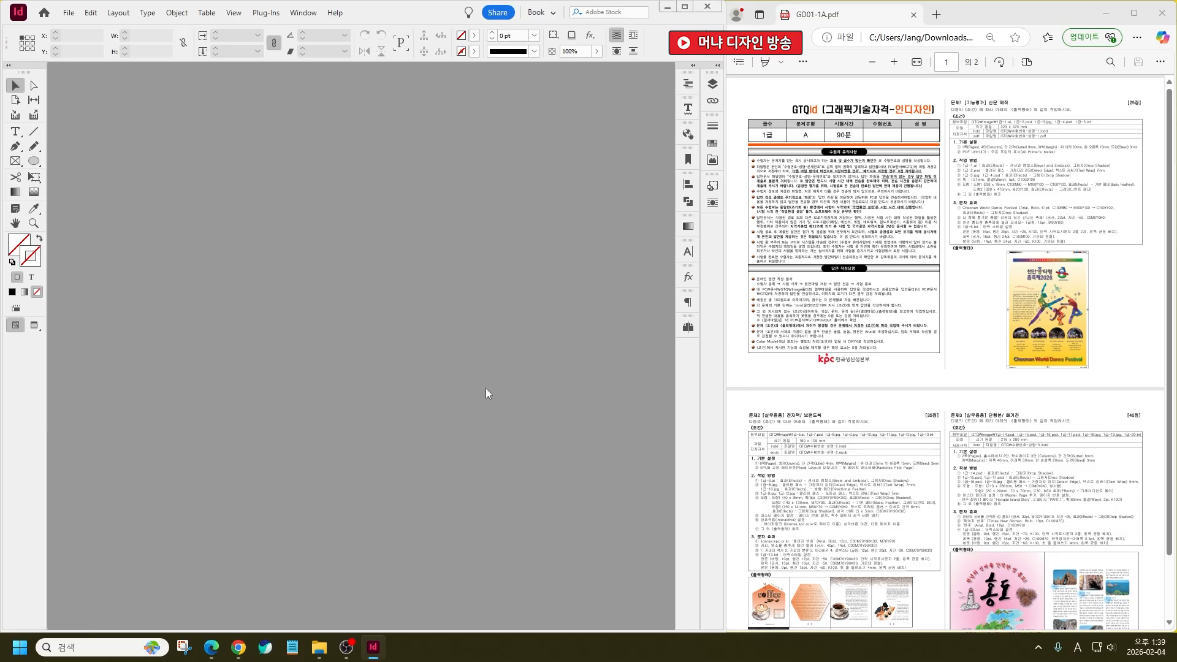
# Start a new document named 1-1, with the task 1 conditions in the PDF enlarged for reference
pyautogui.hotkey('ctrl', 'n')
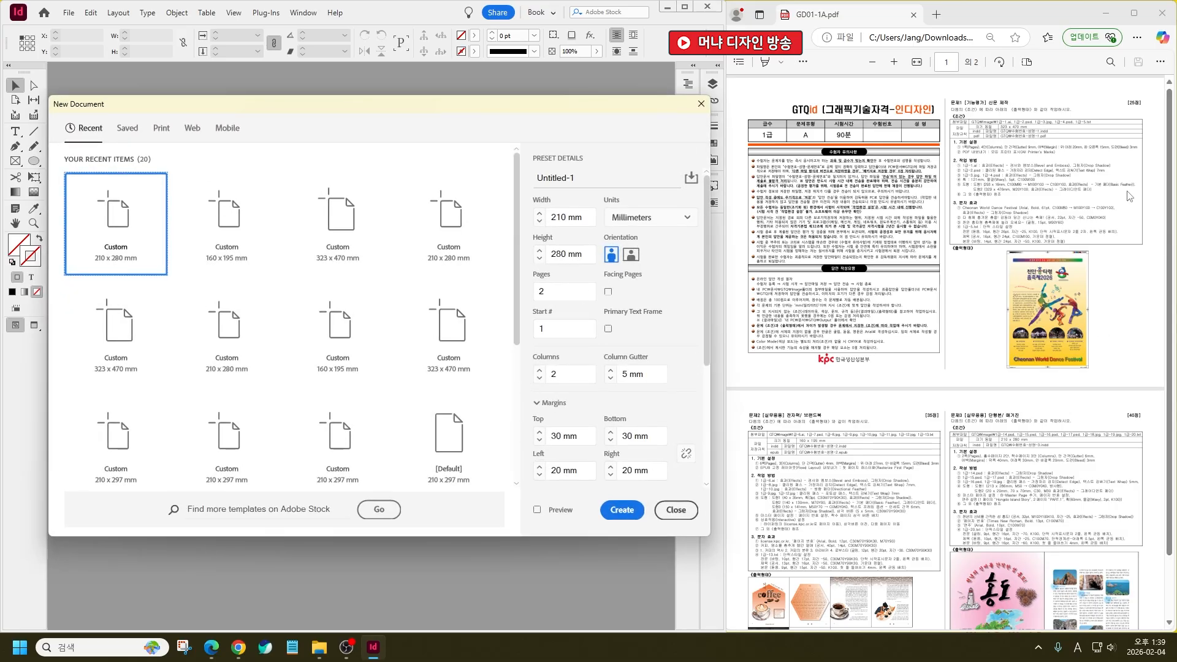
pyautogui.keyDown('ctrl'); pyautogui.scroll(3, 1102, 138); pyautogui.keyUp('ctrl')
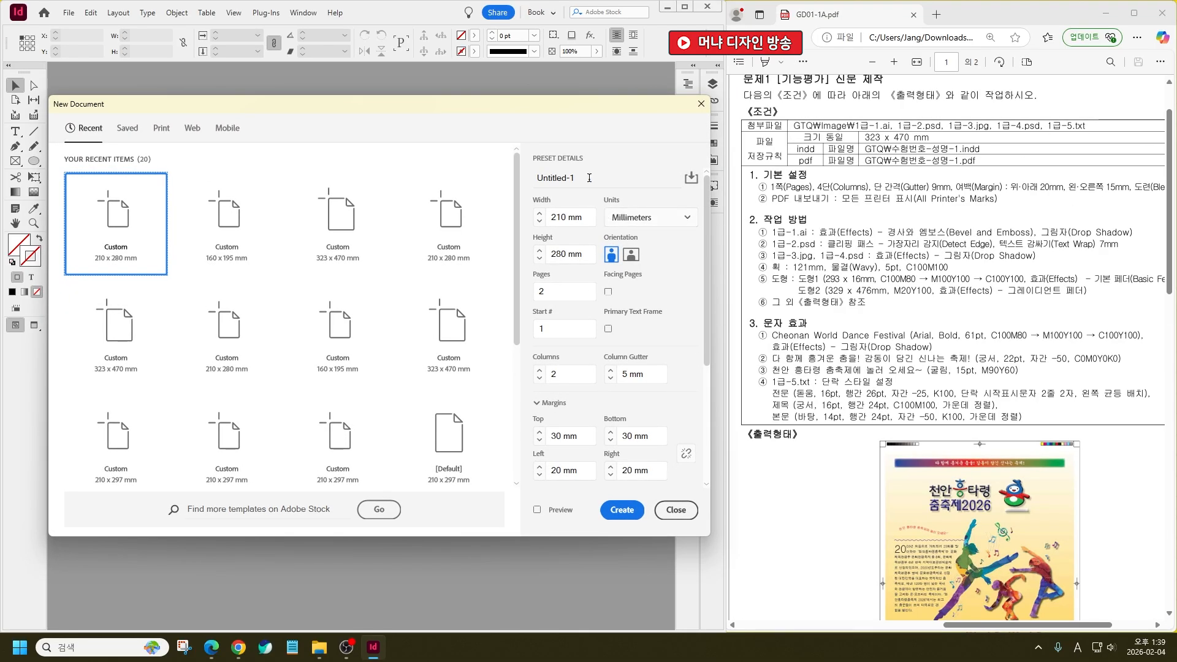
pyautogui.write('1-')
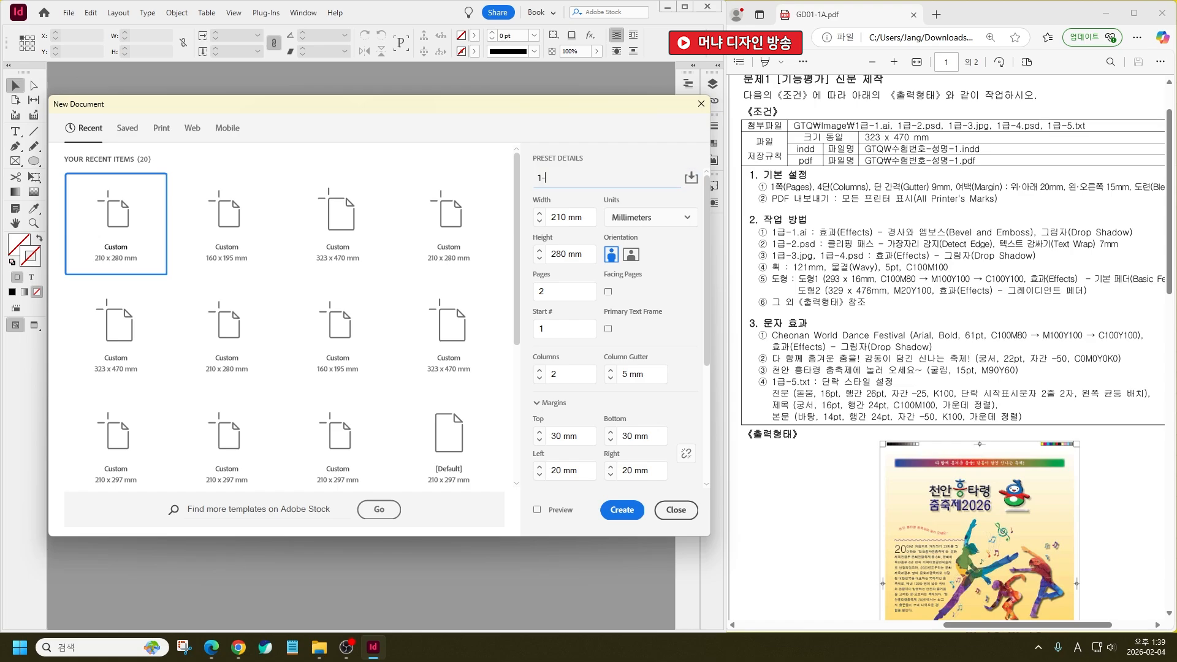
pyautogui.write('-')
pyautogui.click(626, 180)
pyautogui.write('1')
# Set the new document's page size to 323 mm wide and 470 mm high
pyautogui.press('Tab')
pyautogui.press('Tab')
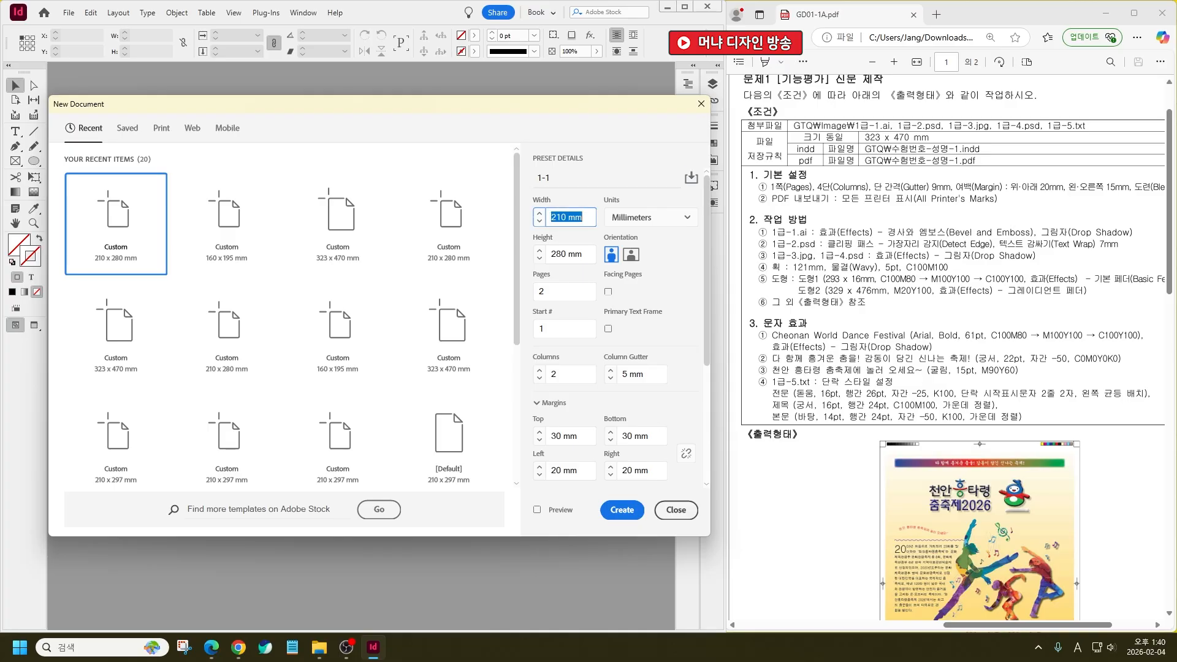
pyautogui.write('323')
pyautogui.press('Tab')
pyautogui.press('Tab')
pyautogui.write('47')
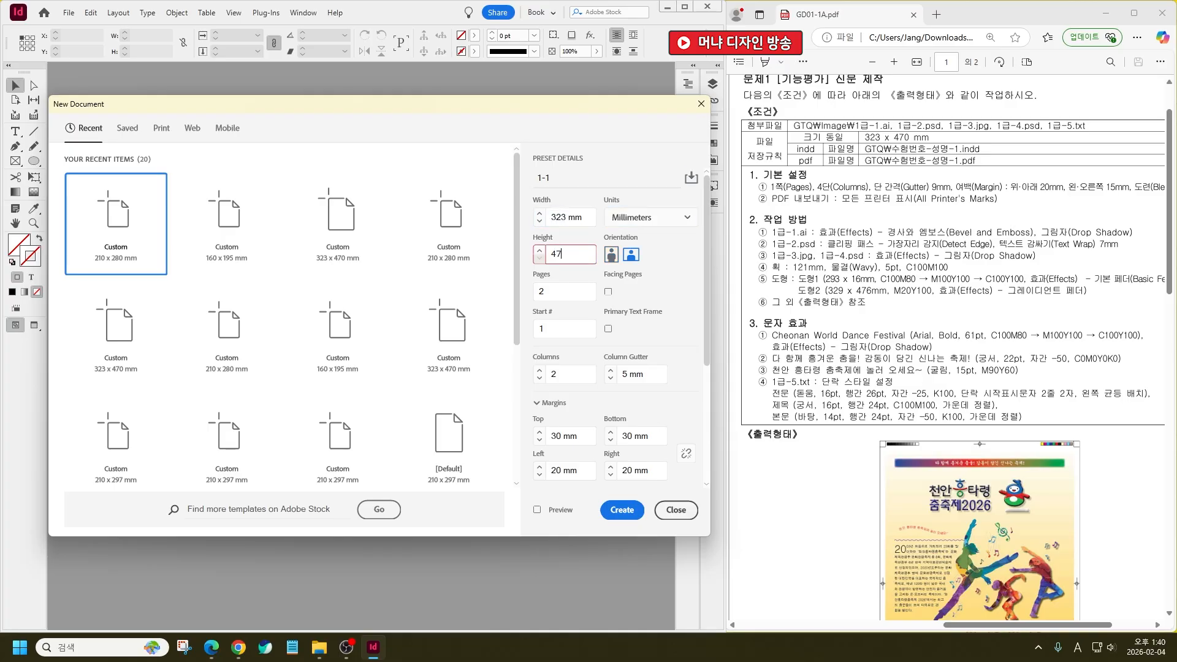
pyautogui.write('0')
pyautogui.press('Tab')
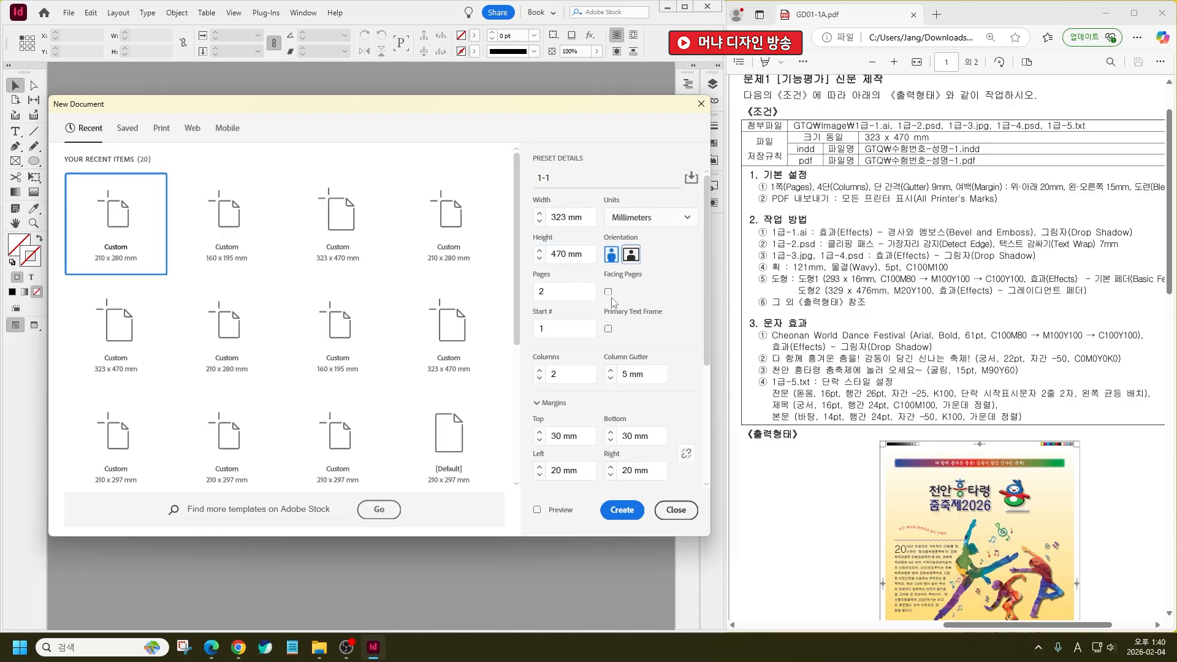
# Set the document to 1 page with 4 columns and a 9 mm column gutter
pyautogui.click(539, 299)
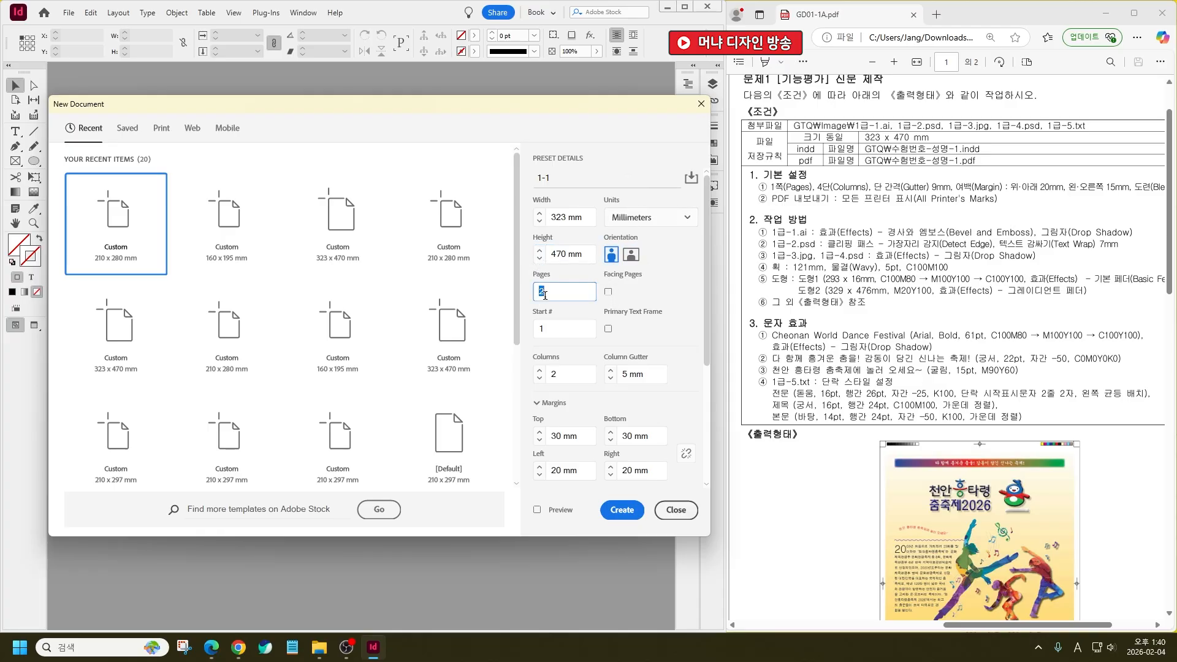
pyautogui.scroll(-1, 551, 263)
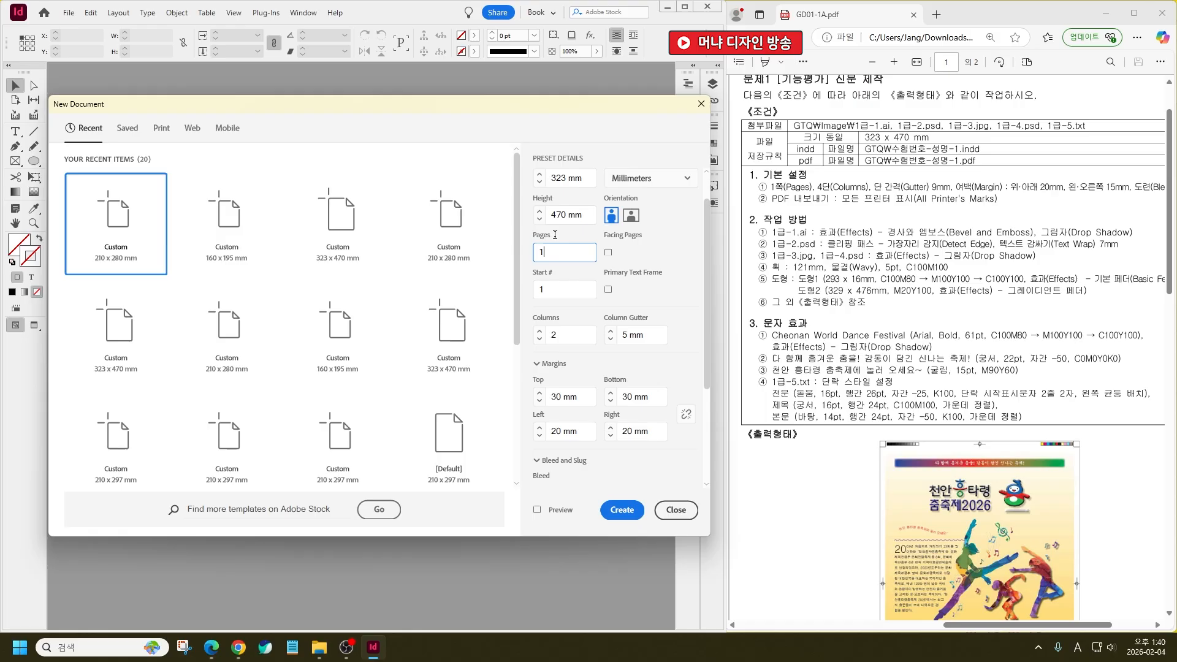
pyautogui.click(539, 332)
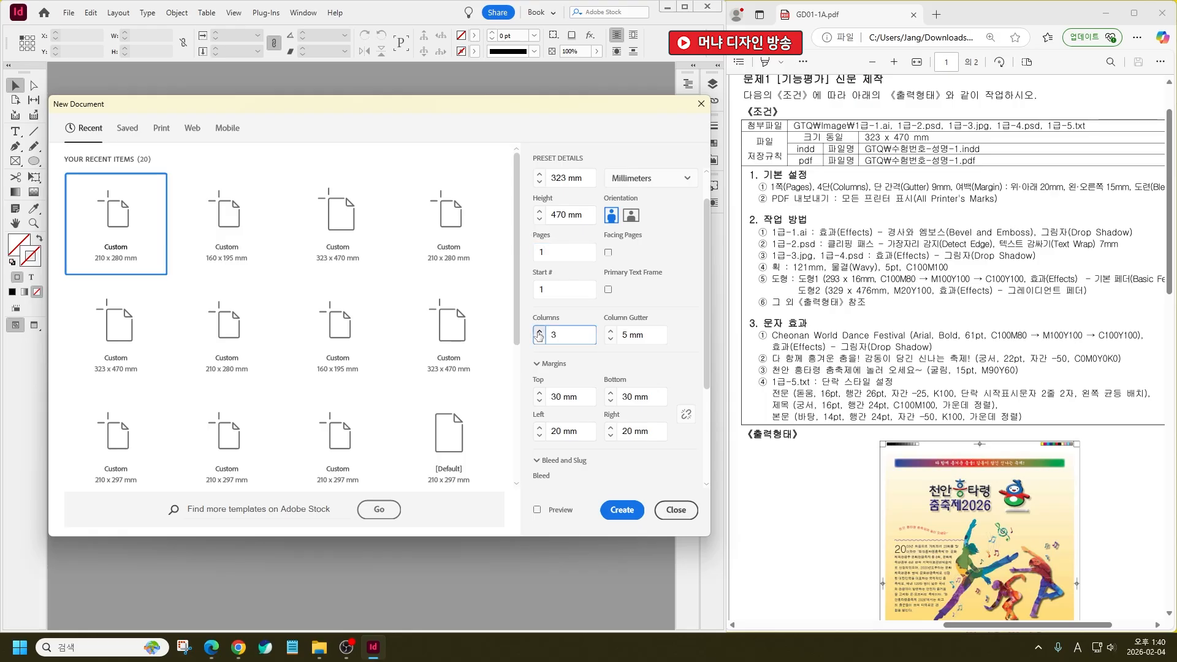
pyautogui.click(539, 332)
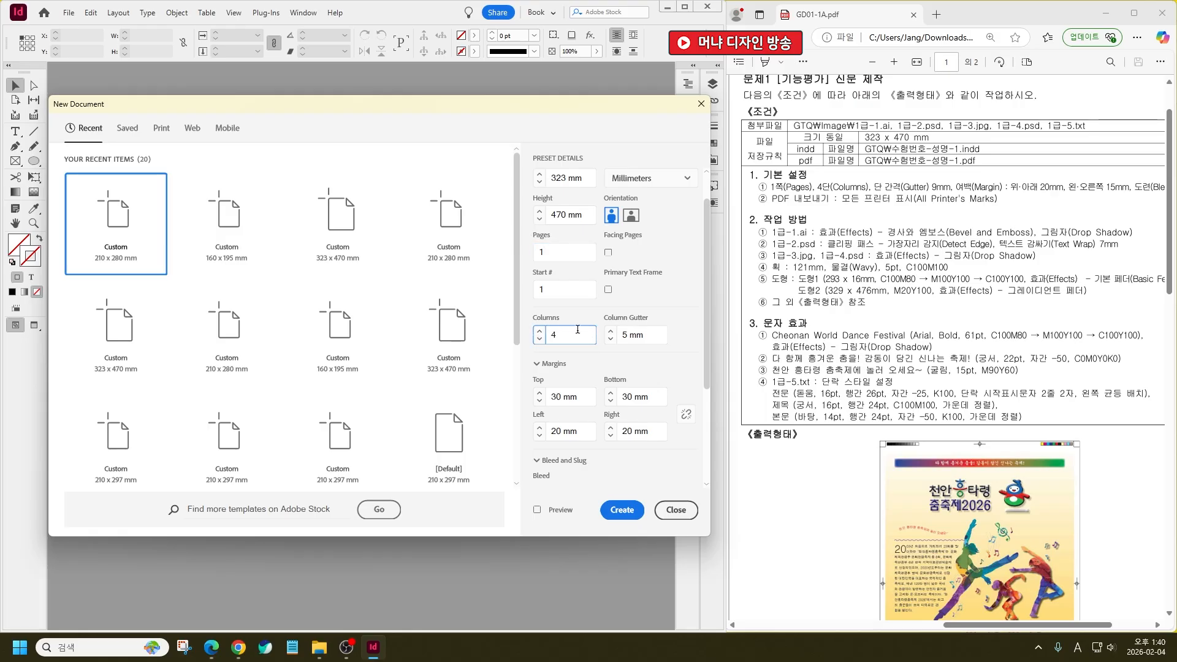
pyautogui.doubleClick(624, 335)
pyautogui.write('9')
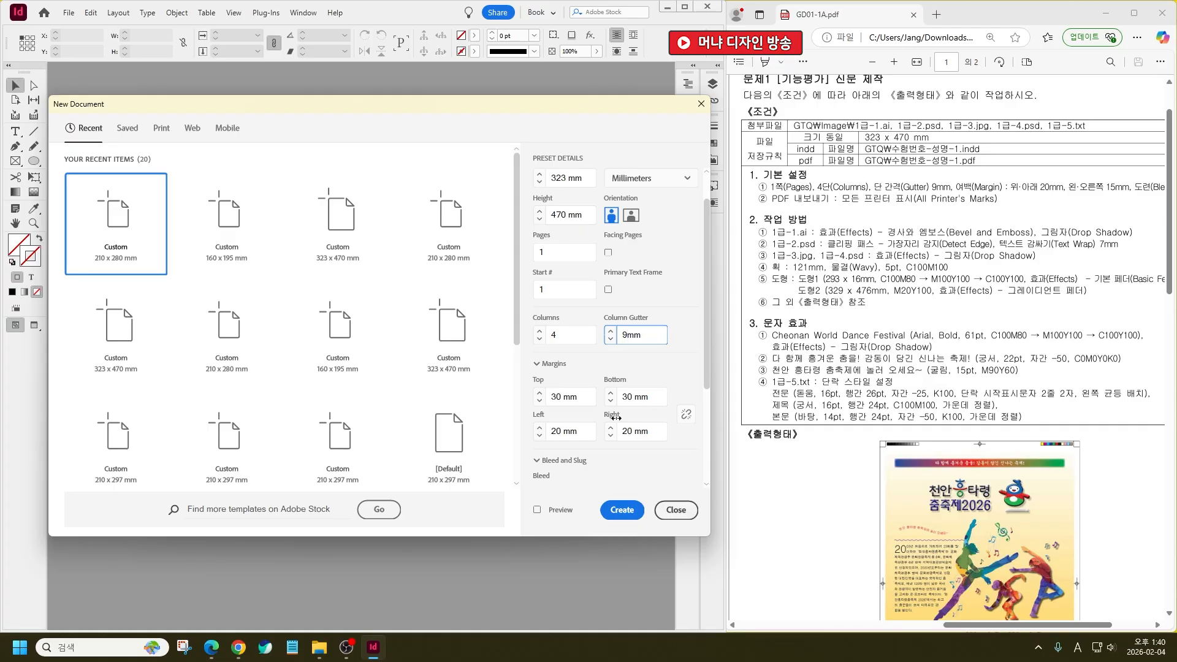
# Set the top and bottom margins to 20 mm and the left and right margins to 15 mm
pyautogui.click(686, 415)
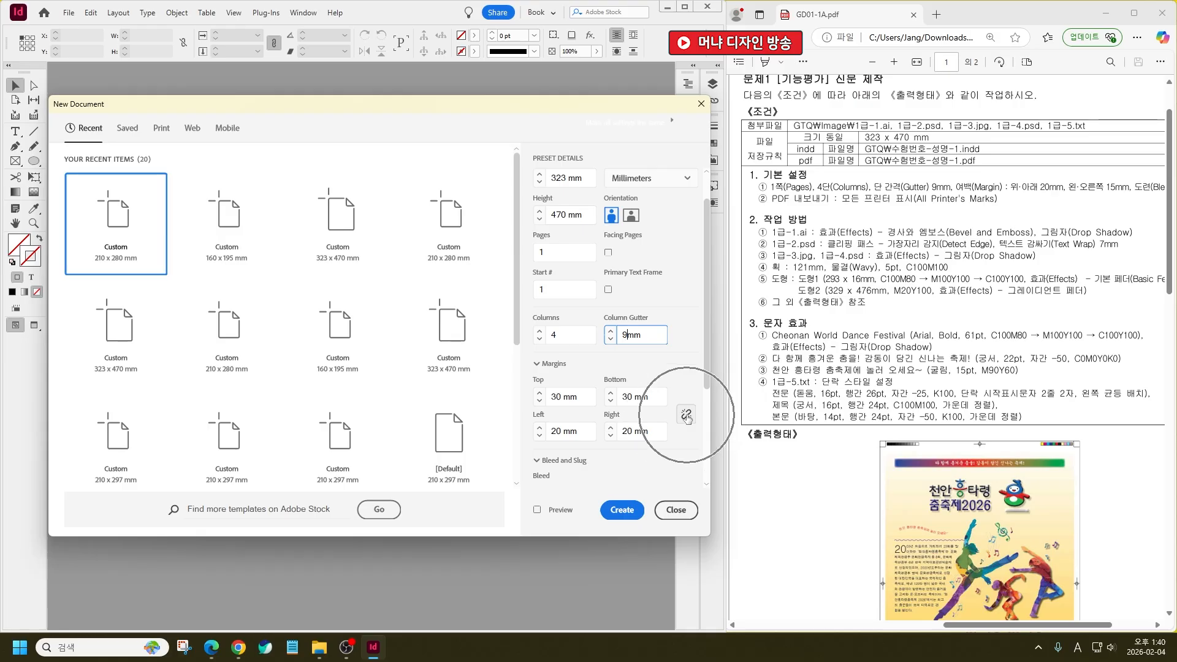
pyautogui.doubleClick(552, 397)
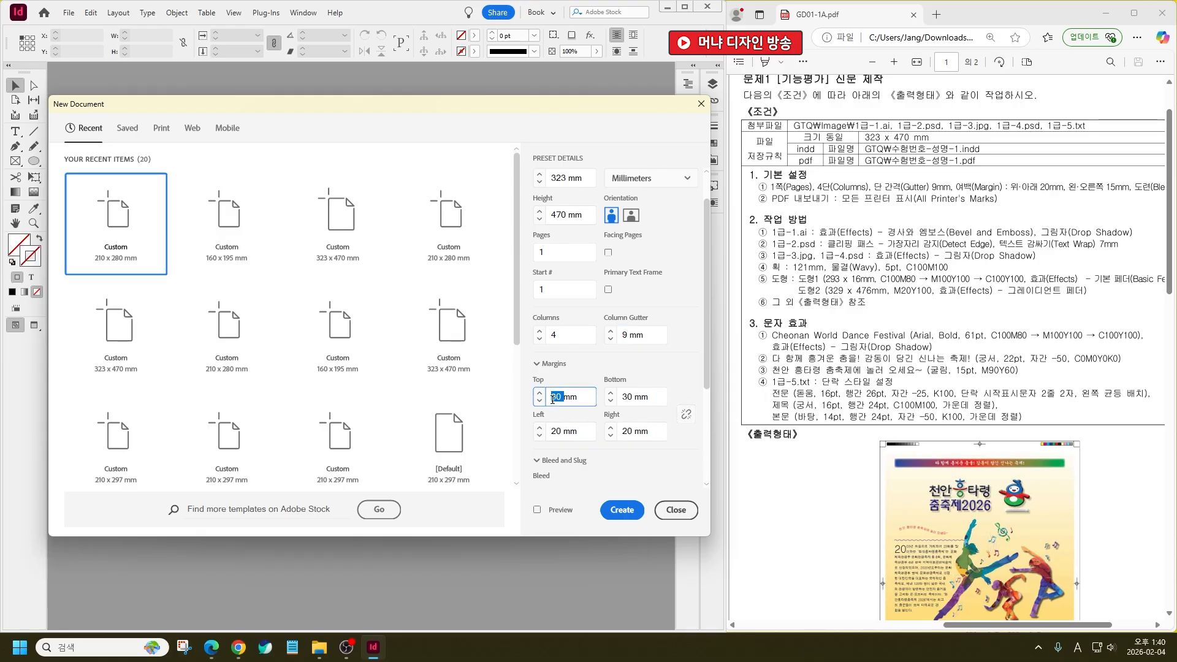
pyautogui.write('20')
pyautogui.press('Tab')
pyautogui.press('Tab')
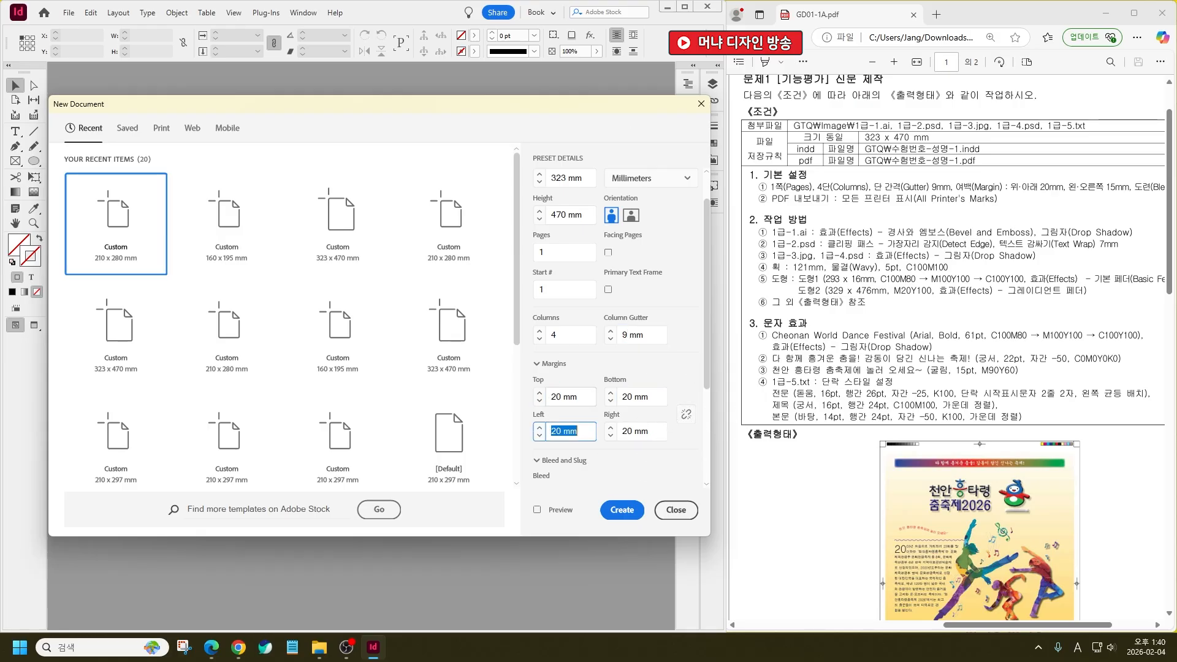
pyautogui.write('15')
pyautogui.press('Tab')
pyautogui.write('15')
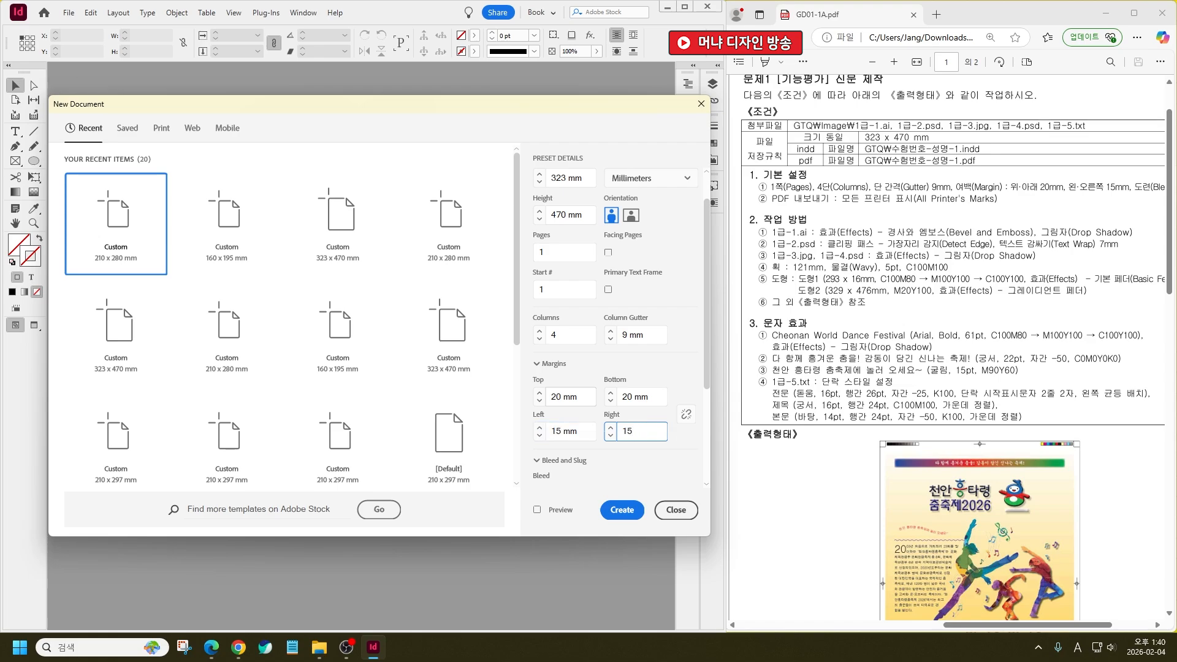
# Check the bleed settings against the PDF's bleed condition and create the 1-1 document
pyautogui.click(574, 460)
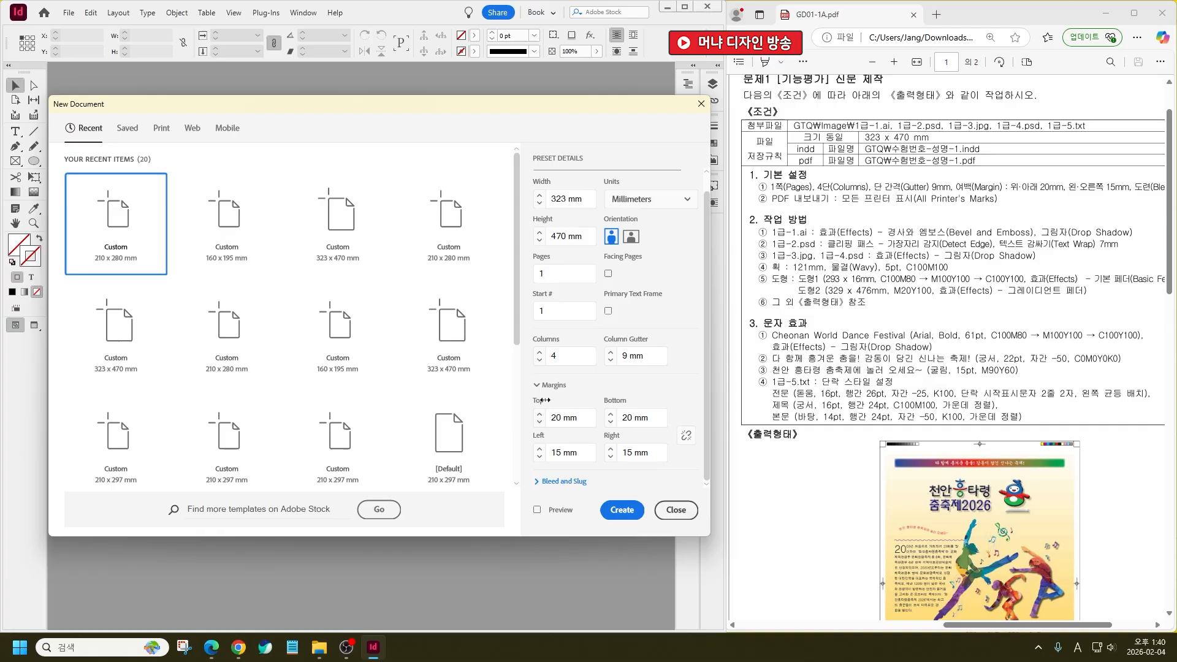
pyautogui.click(540, 483)
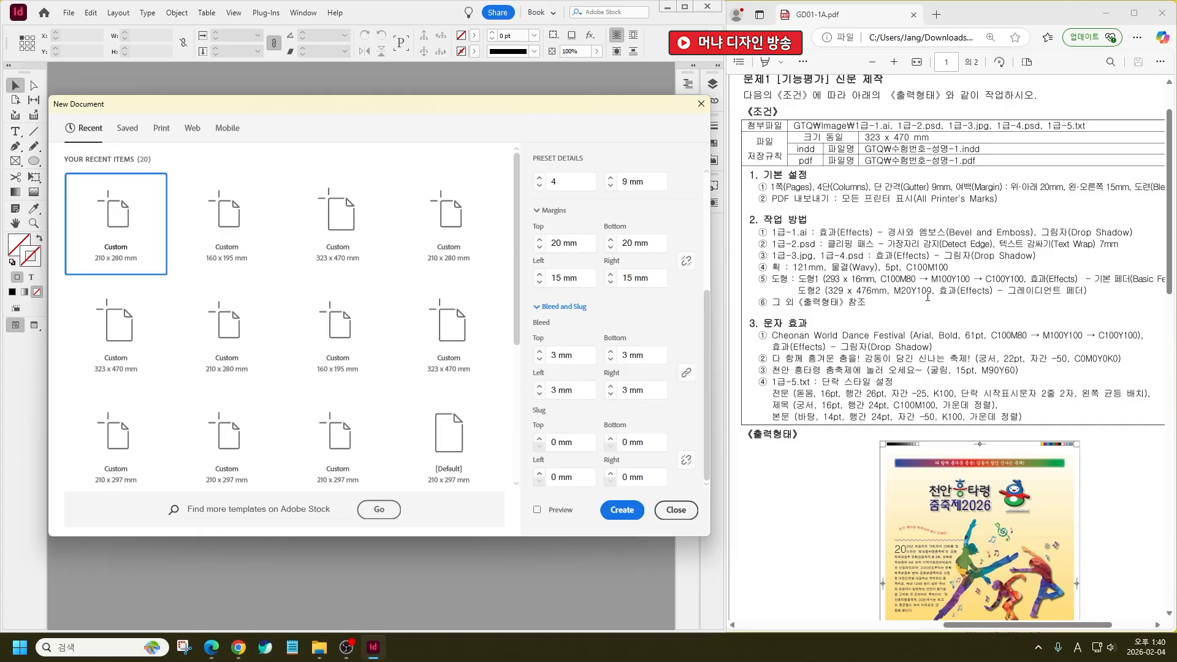
pyautogui.moveTo(976, 625); pyautogui.dragTo(990, 626)
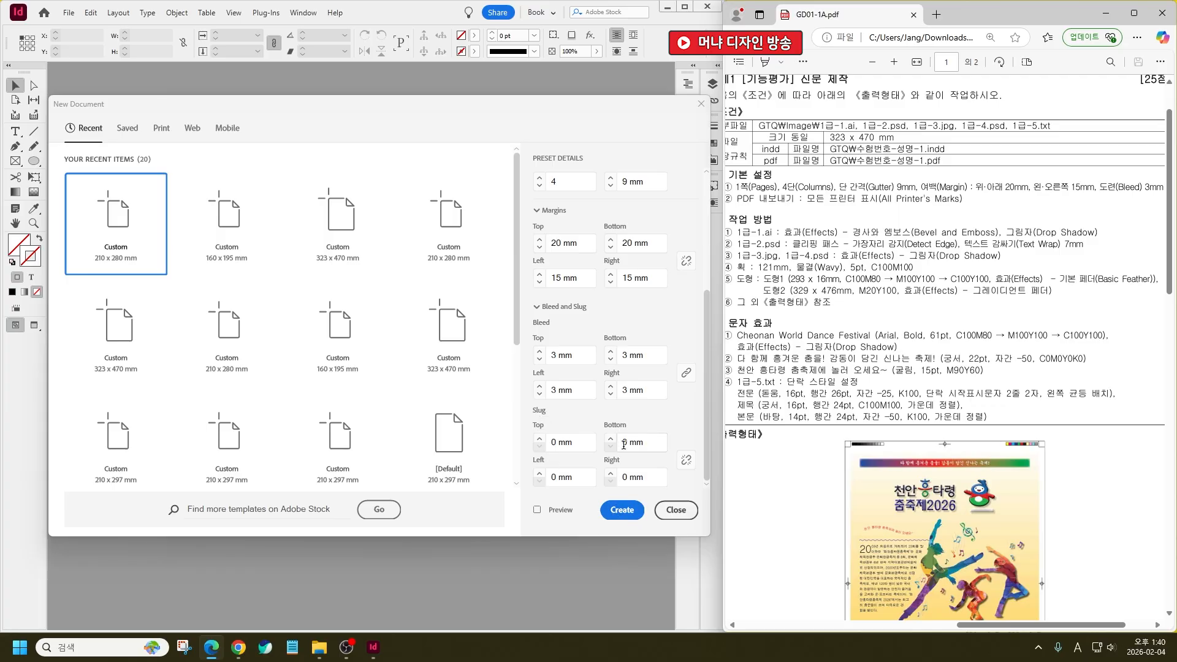
pyautogui.click(624, 513)
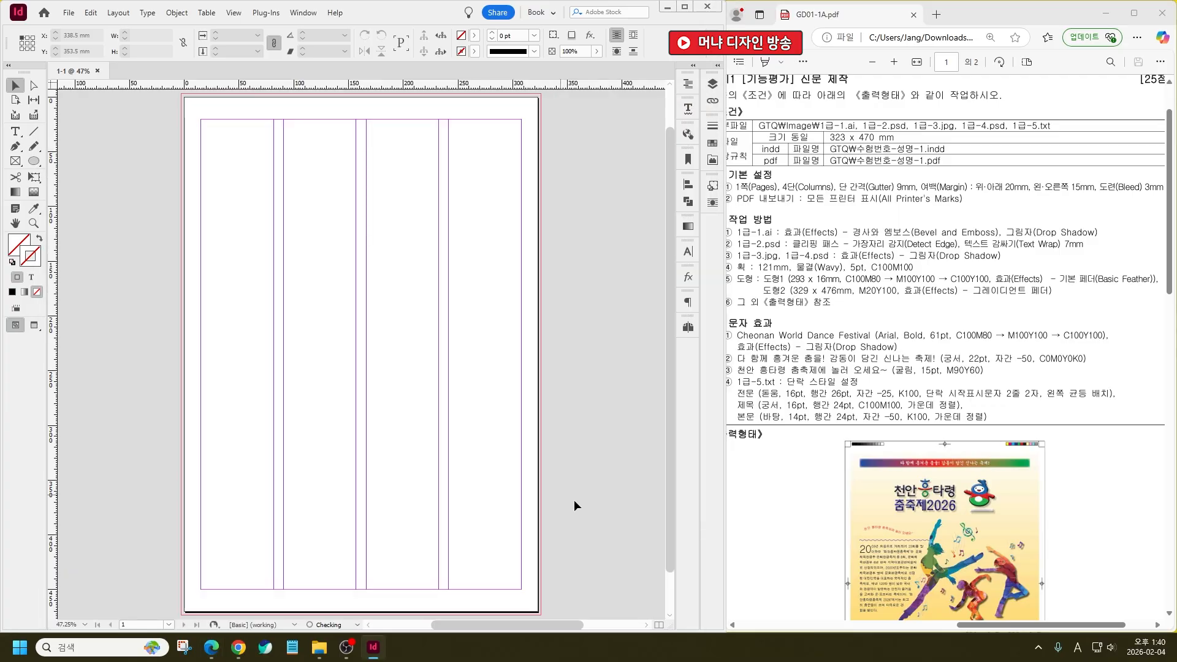
# Bring the task 2 conditions into view in the PDF and start a new document named 1-2
pyautogui.scroll(-3, 925, 525)
pyautogui.scroll(-10, 925, 525)
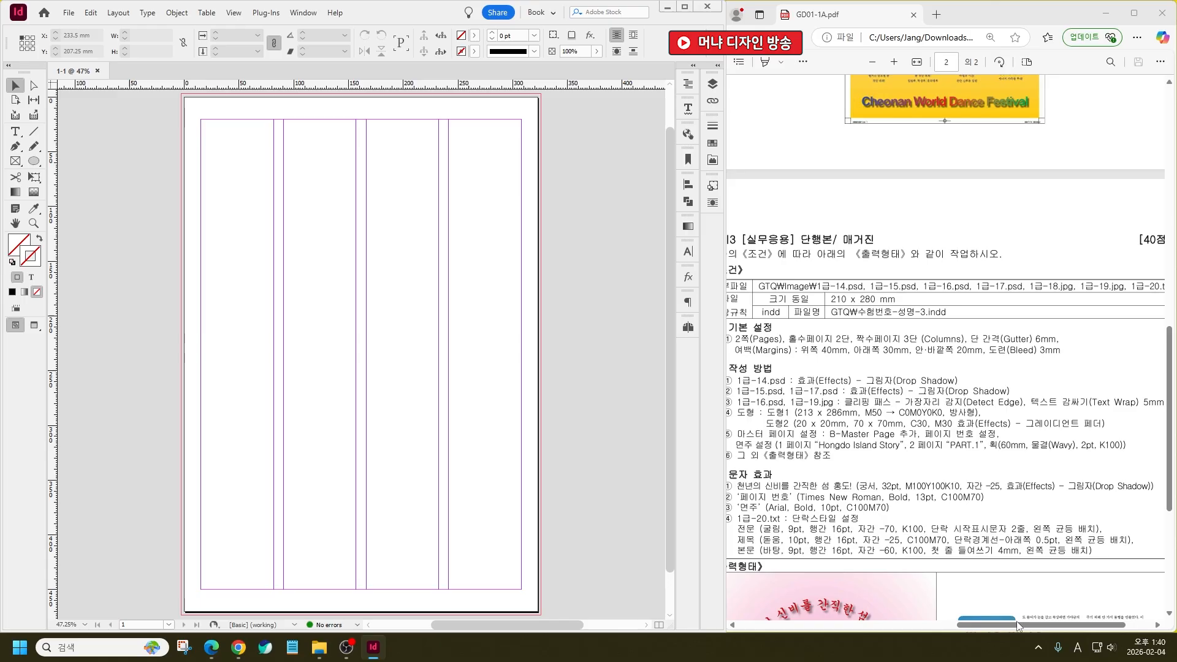
pyautogui.hscroll(-1, 842, 609)
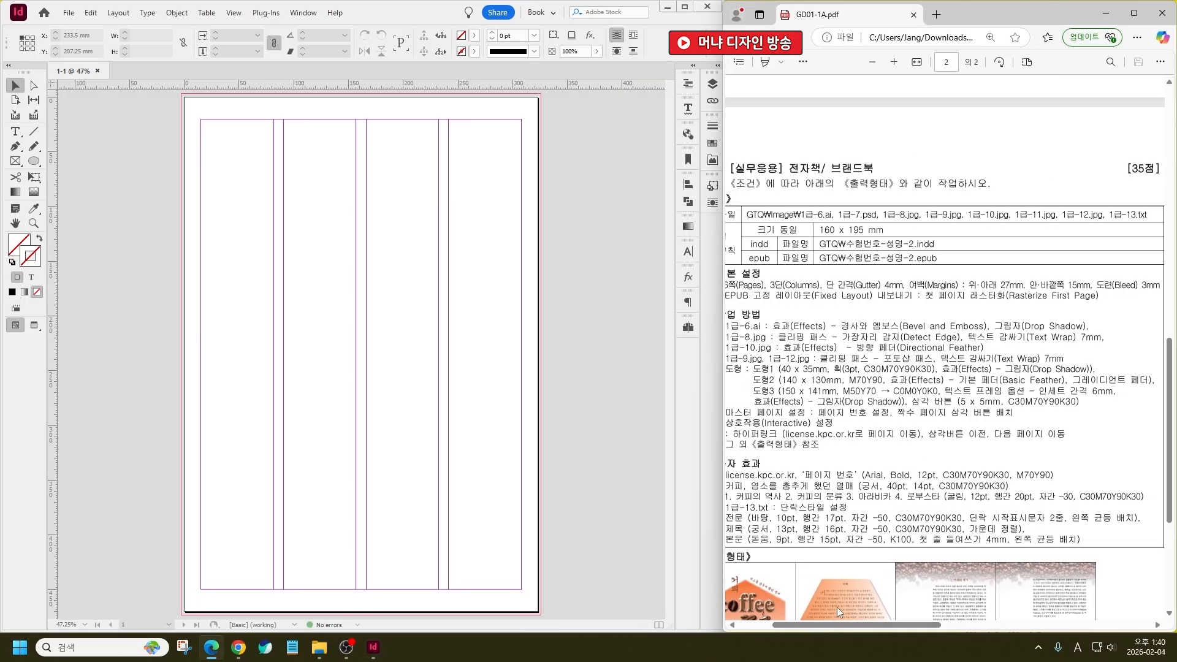
pyautogui.click(581, 391)
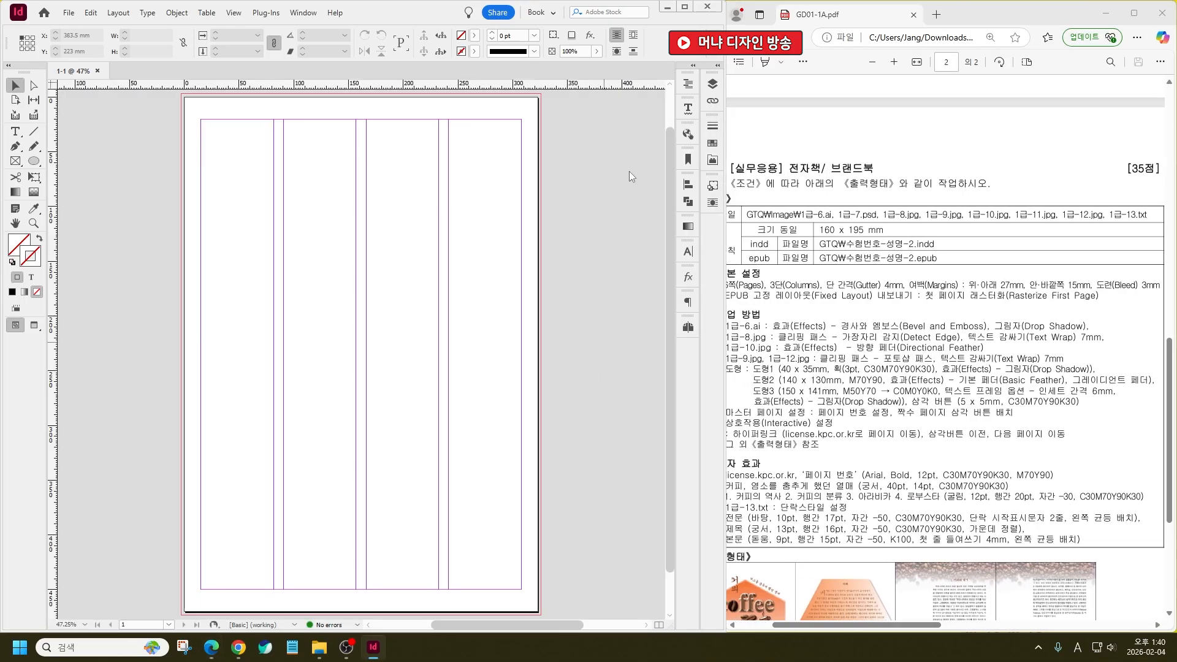
pyautogui.hotkey('ctrl', 'n')
pyautogui.write('1-2')
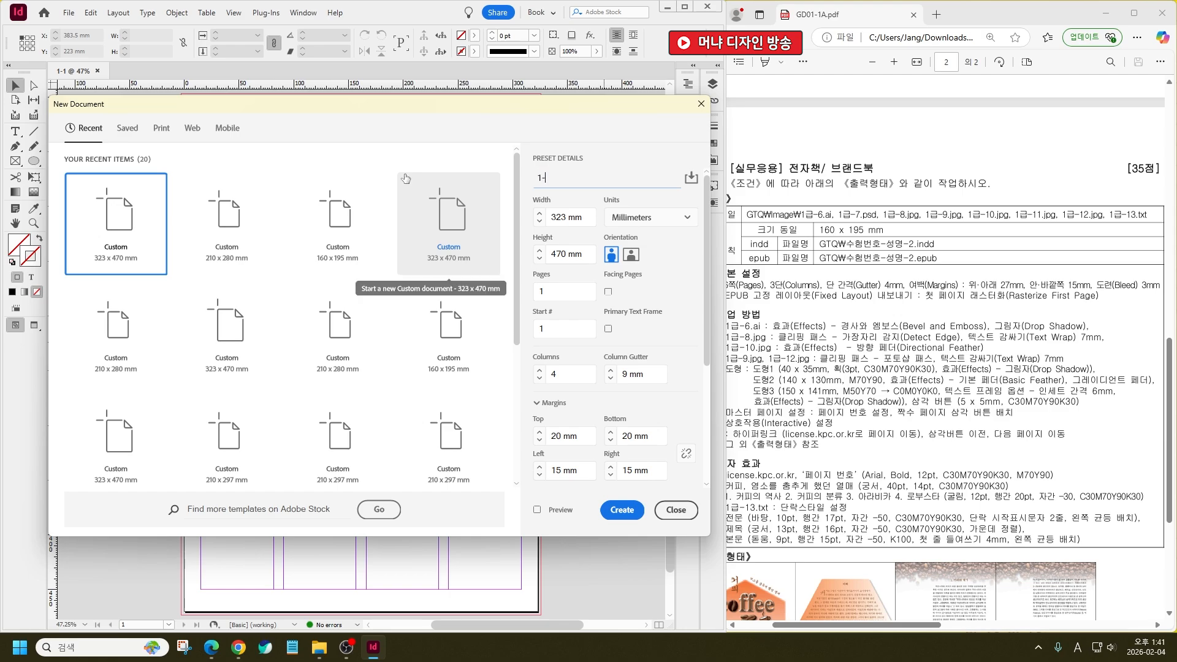
# Set the 1-2 document's page size to 160 mm wide and 195 mm high
pyautogui.press('Tab')
pyautogui.press('Tab')
pyautogui.write('160')
pyautogui.press('Tab')
pyautogui.press('Tab')
pyautogui.write('195')
# Set the 1-2 document to 6 pages with 3 columns and a 4 mm column gutter
pyautogui.press('Tab')
pyautogui.press('Tab')
pyautogui.press('Tab')
pyautogui.write('6')
pyautogui.press('Tab')
pyautogui.press('Tab')
pyautogui.press('Tab')
pyautogui.press('Tab')
pyautogui.press('Tab')
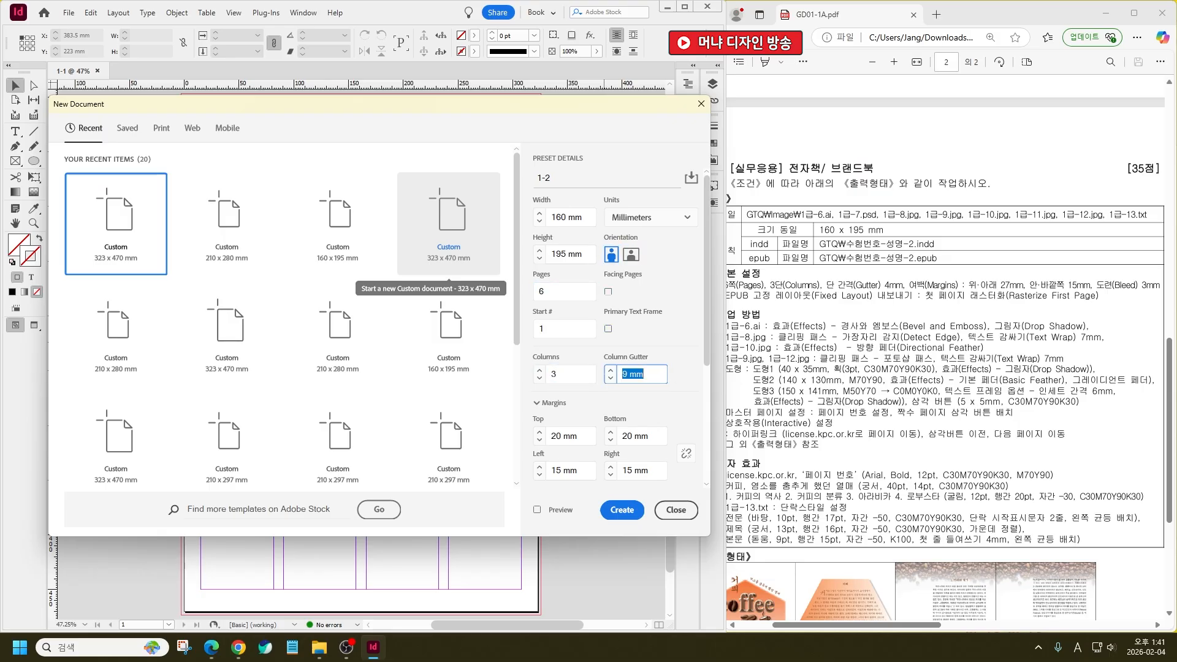
pyautogui.write('4')
# Set the top and bottom margins to 27 mm and the left and right margins to 15 mm, and create the 1-2 document
pyautogui.press('Tab')
pyautogui.press('Tab')
pyautogui.write('27')
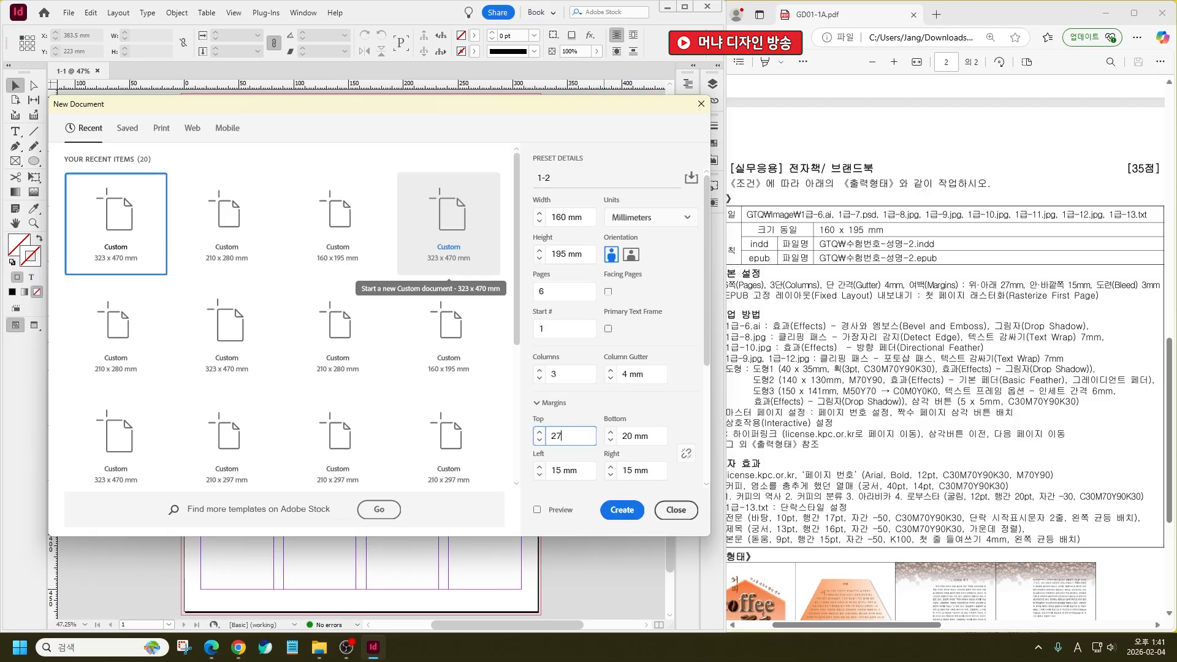
pyautogui.press('Tab')
pyautogui.write('27')
pyautogui.press('Tab')
pyautogui.write('15')
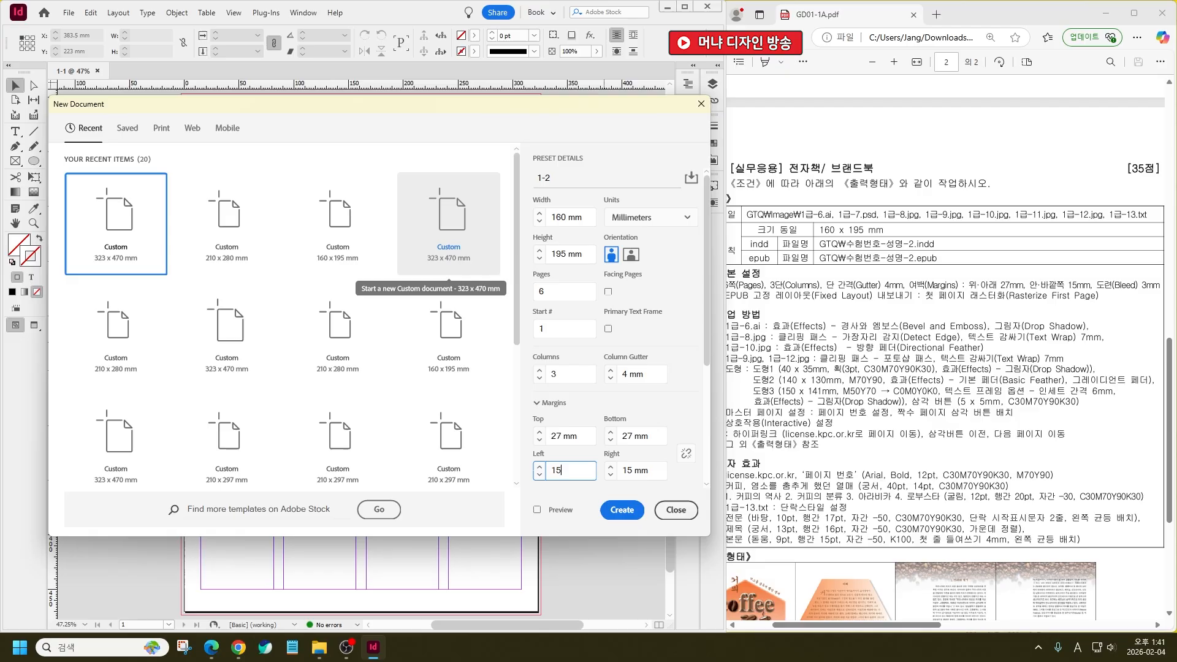
pyautogui.press('Tab')
pyautogui.write('15')
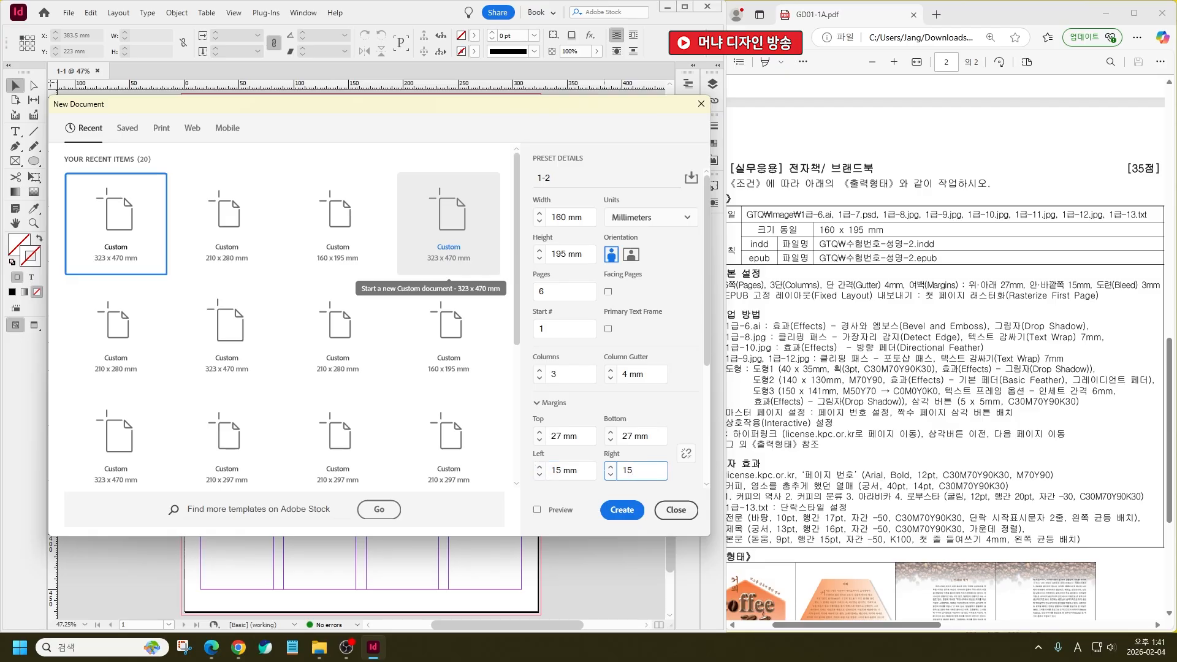
pyautogui.press('Return')
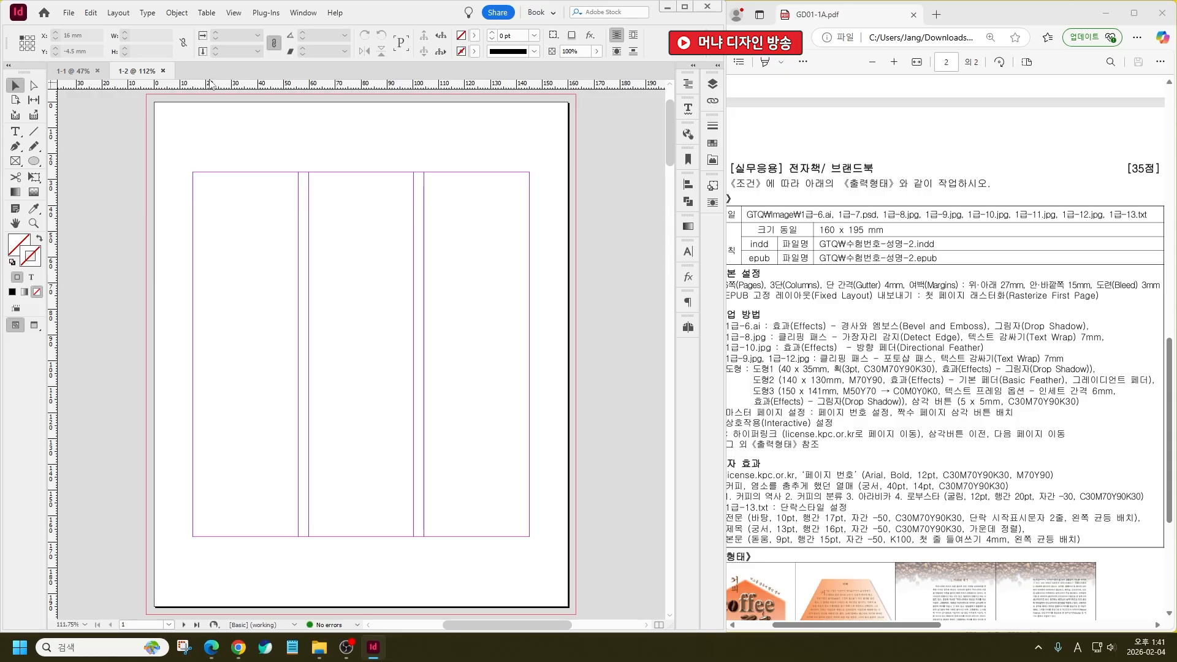
# Start a new document named 1-3 and bring the task 3 conditions into view in the PDF
pyautogui.hotkey('ctrl', 'n')
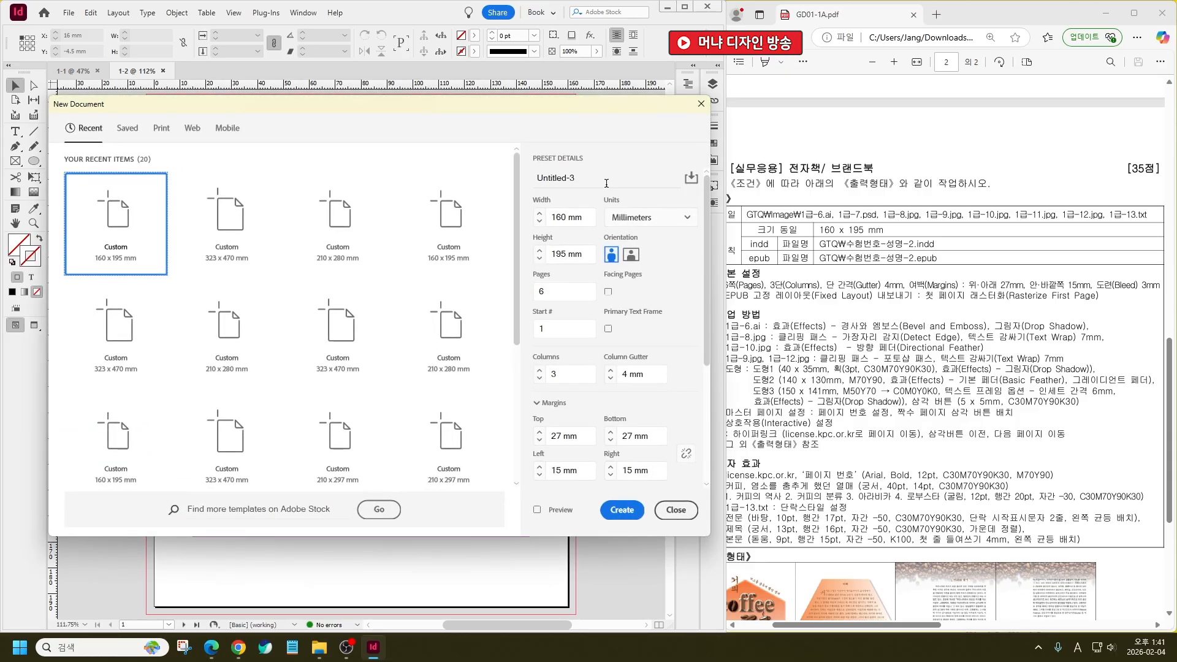
pyautogui.moveTo(604, 181); pyautogui.dragTo(365, 153)
pyautogui.write('1')
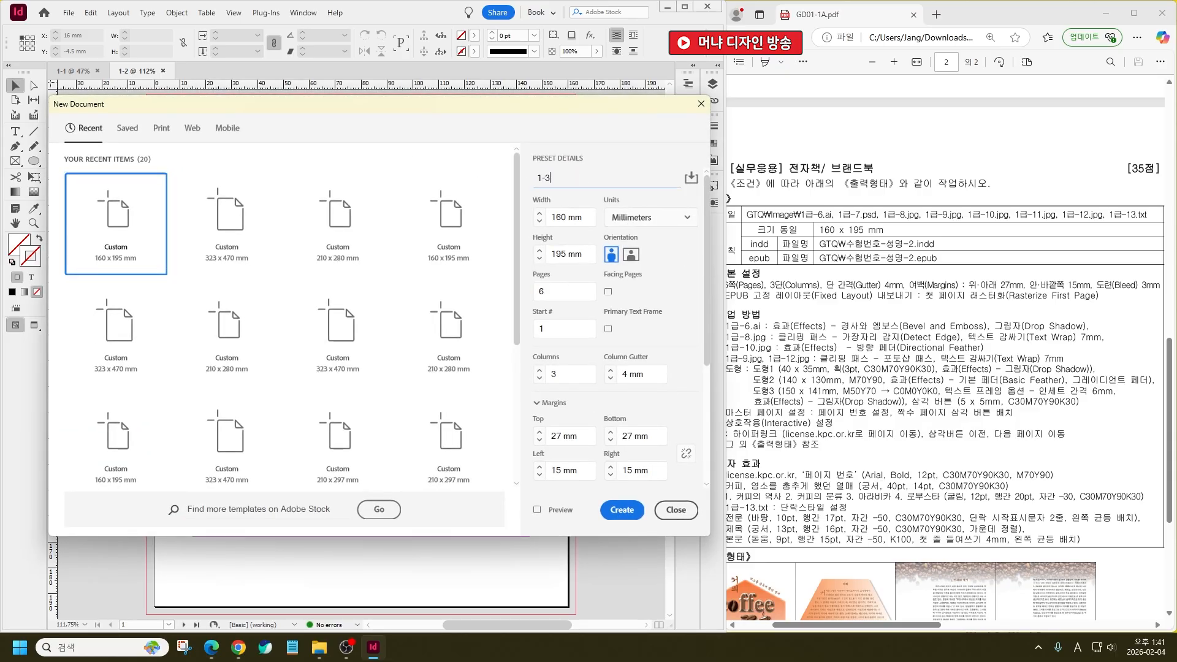
pyautogui.doubleClick(560, 217)
pyautogui.scroll(-5, 1078, 373)
pyautogui.moveTo(926, 625); pyautogui.dragTo(1107, 614)
pyautogui.scroll(4, 1060, 506)
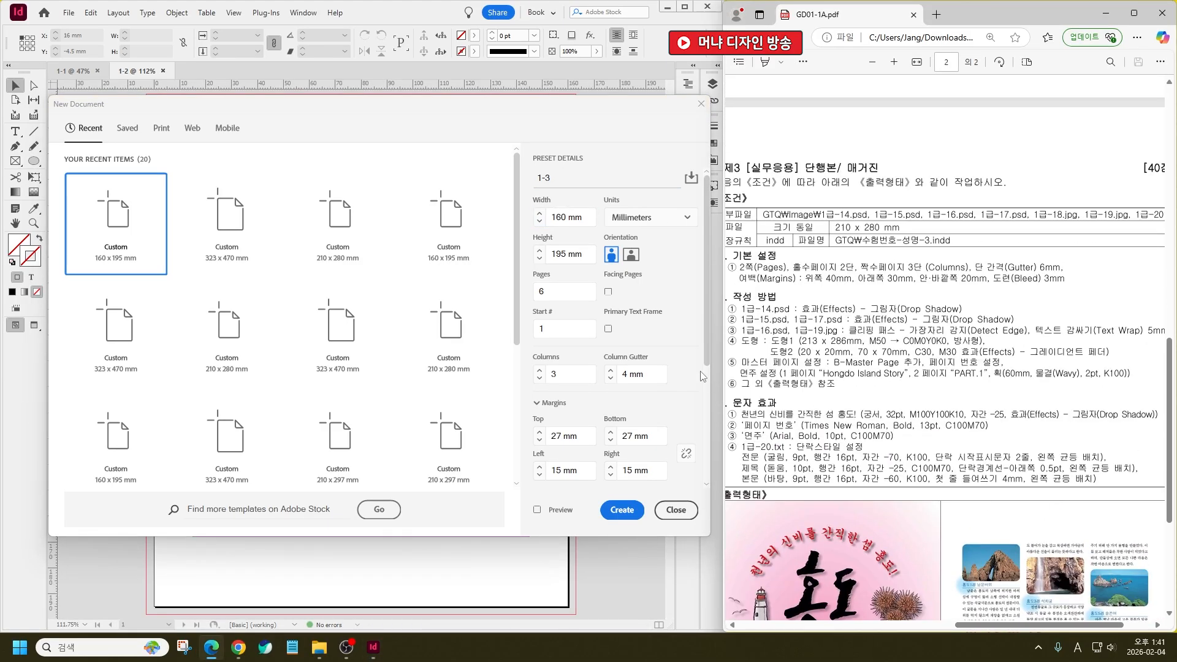
# Set the 1-3 document's page size to 210 mm wide and 280 mm high
pyautogui.doubleClick(580, 292)
pyautogui.moveTo(585, 217); pyautogui.dragTo(296, 164)
pyautogui.write('210')
pyautogui.press('Tab')
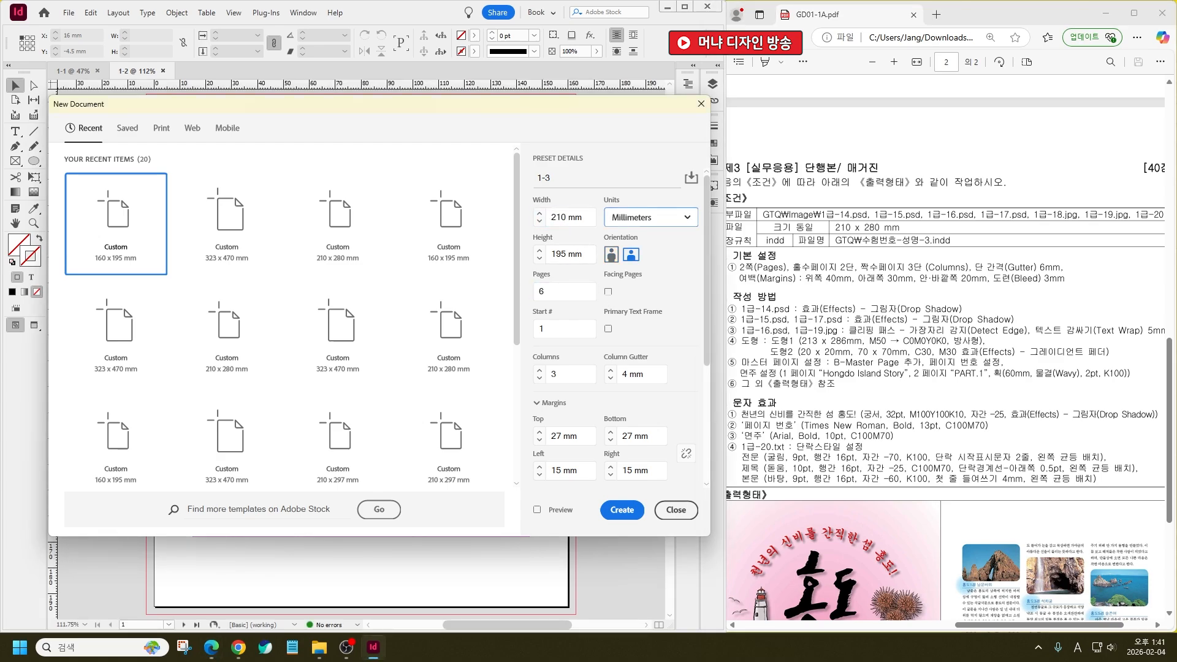
pyautogui.press('Tab')
pyautogui.write('280')
# Set the 1-3 document to 2 pages with 2 columns and a 6 mm column gutter
pyautogui.press('Tab')
pyautogui.press('Tab')
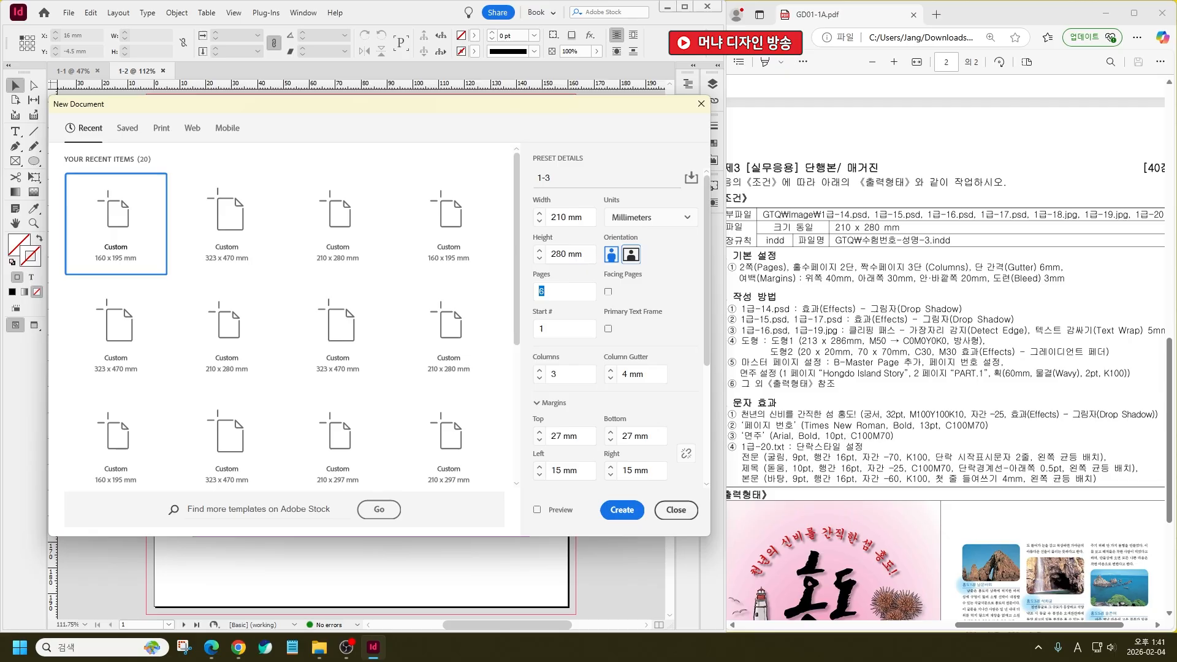
pyautogui.write('2')
pyautogui.press('Tab')
pyautogui.press('Tab')
pyautogui.press('Tab')
pyautogui.press('Tab')
pyautogui.write('2')
pyautogui.press('Tab')
pyautogui.write('6')
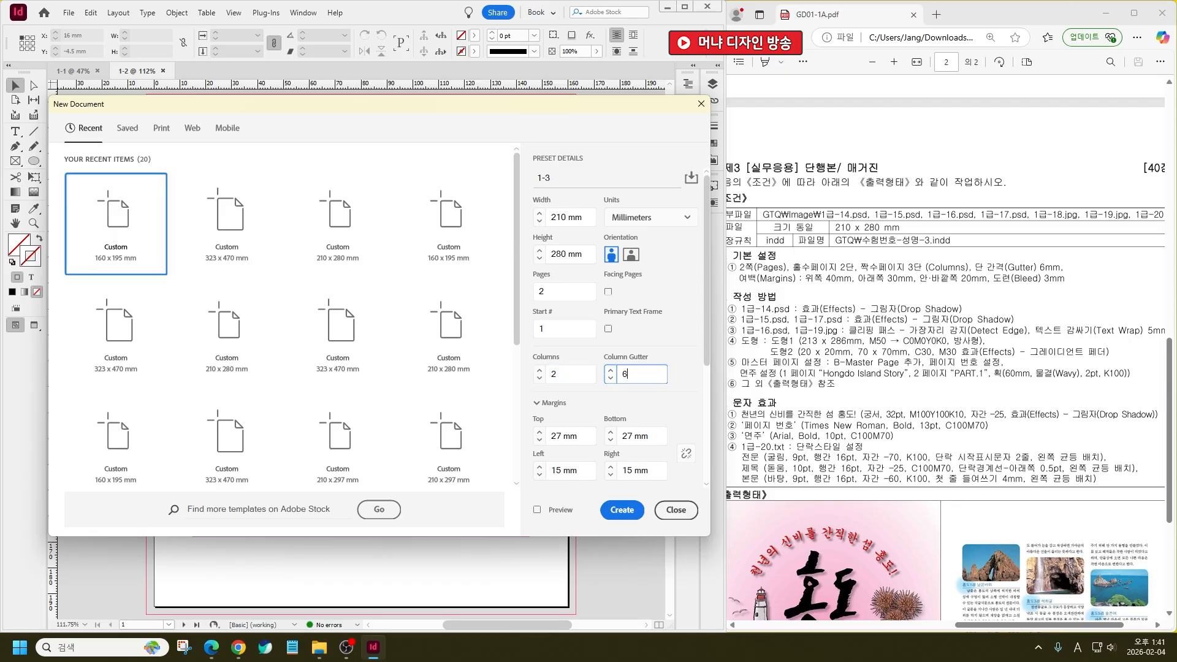
pyautogui.press('Tab')
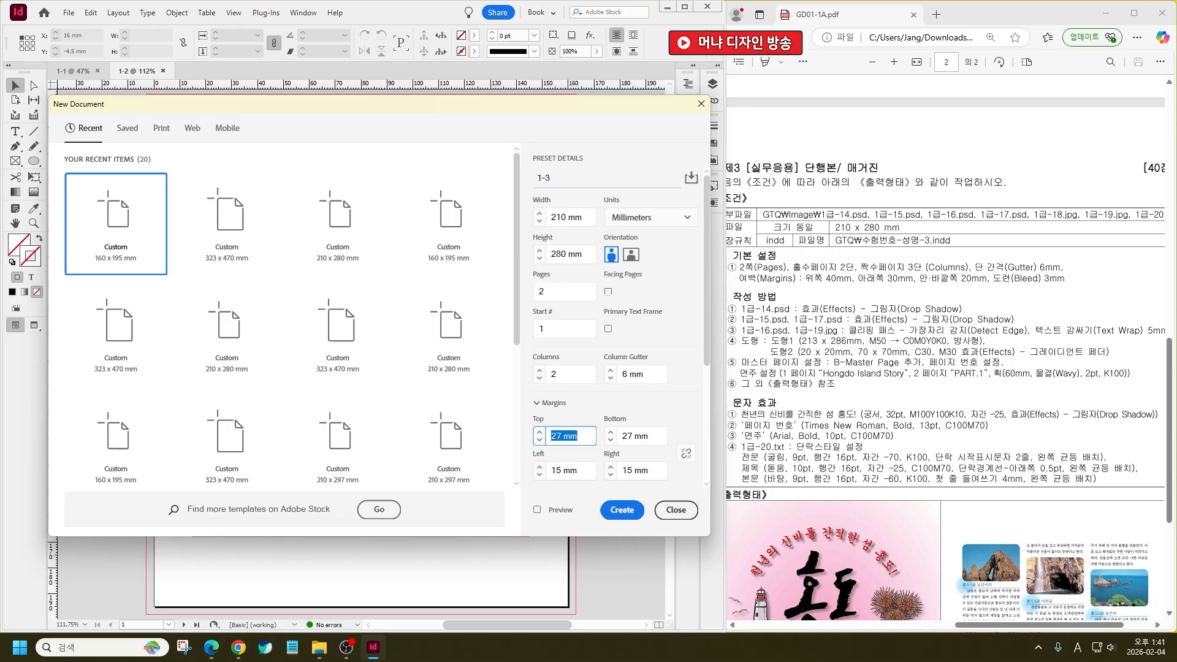
# Set the margins to 40 mm top, 30 mm bottom and 20 mm left and right, and create the 1-3 document
pyautogui.write('40')
pyautogui.press('Tab')
pyautogui.write('30')
pyautogui.press('Tab')
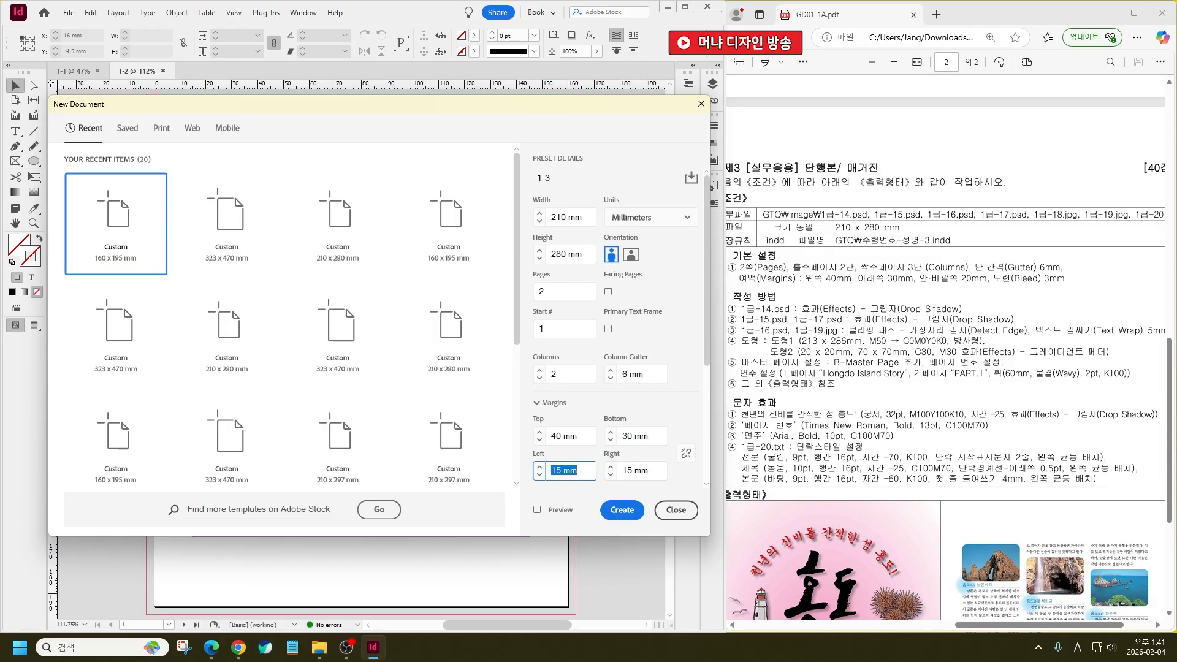
pyautogui.write('20')
pyautogui.press('Tab')
pyautogui.write('20')
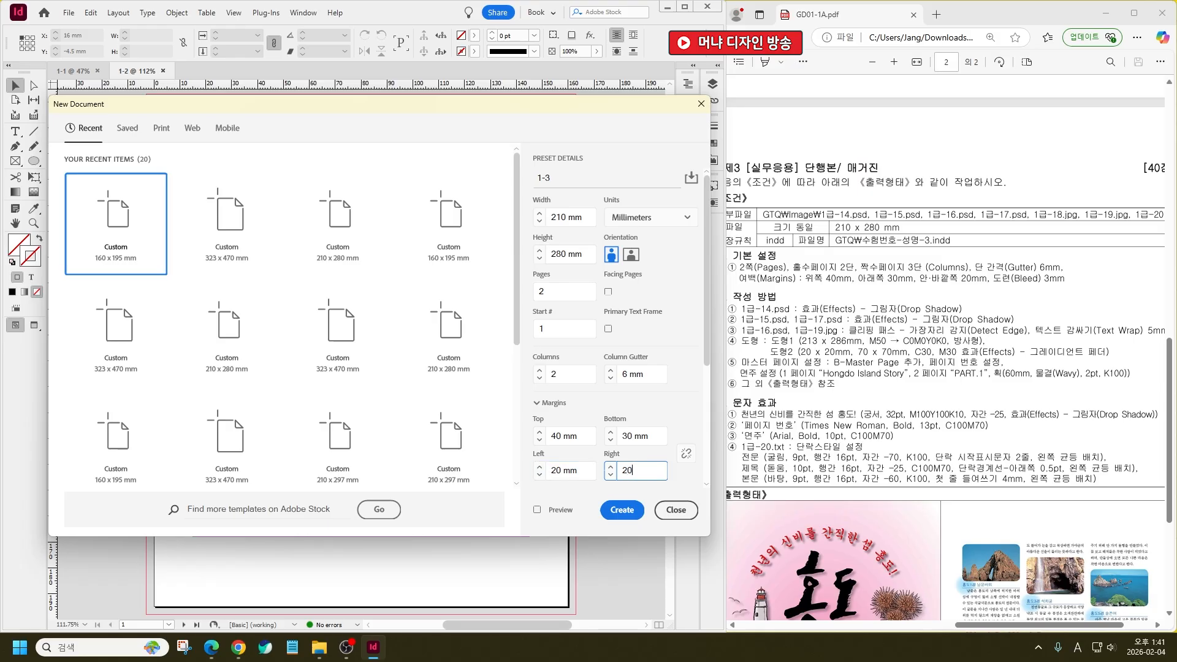
pyautogui.press('Return')
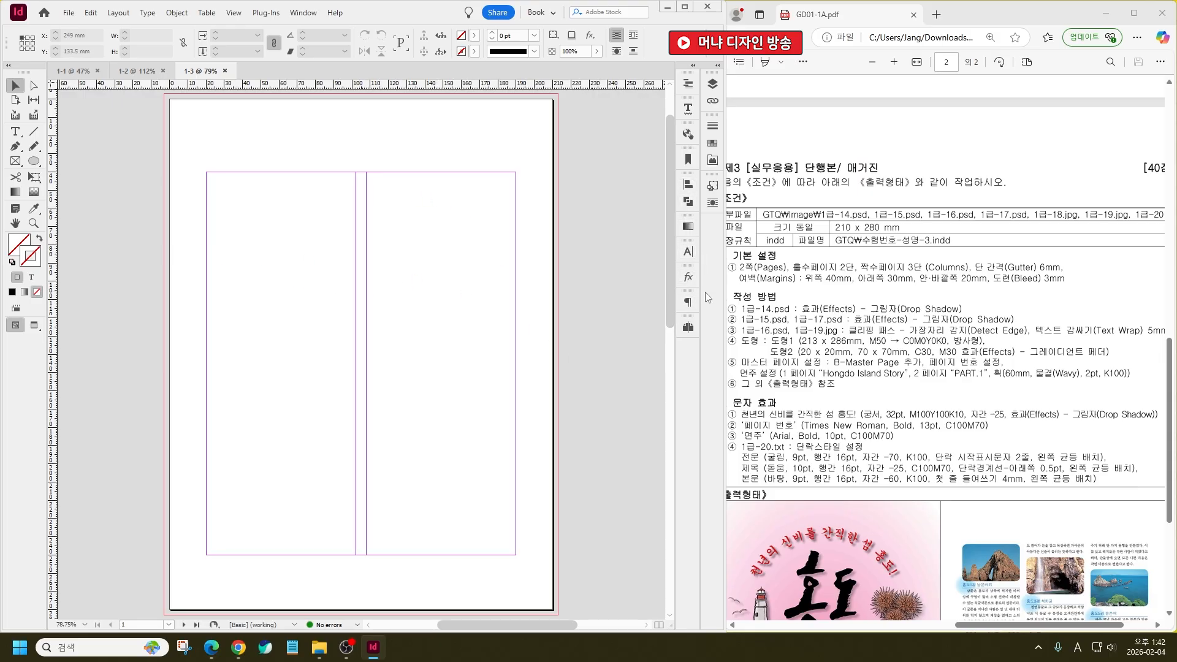
# Turn off document page shuffling and selected spread shuffling for page 1 of the 1-3 document
pyautogui.click(693, 329)
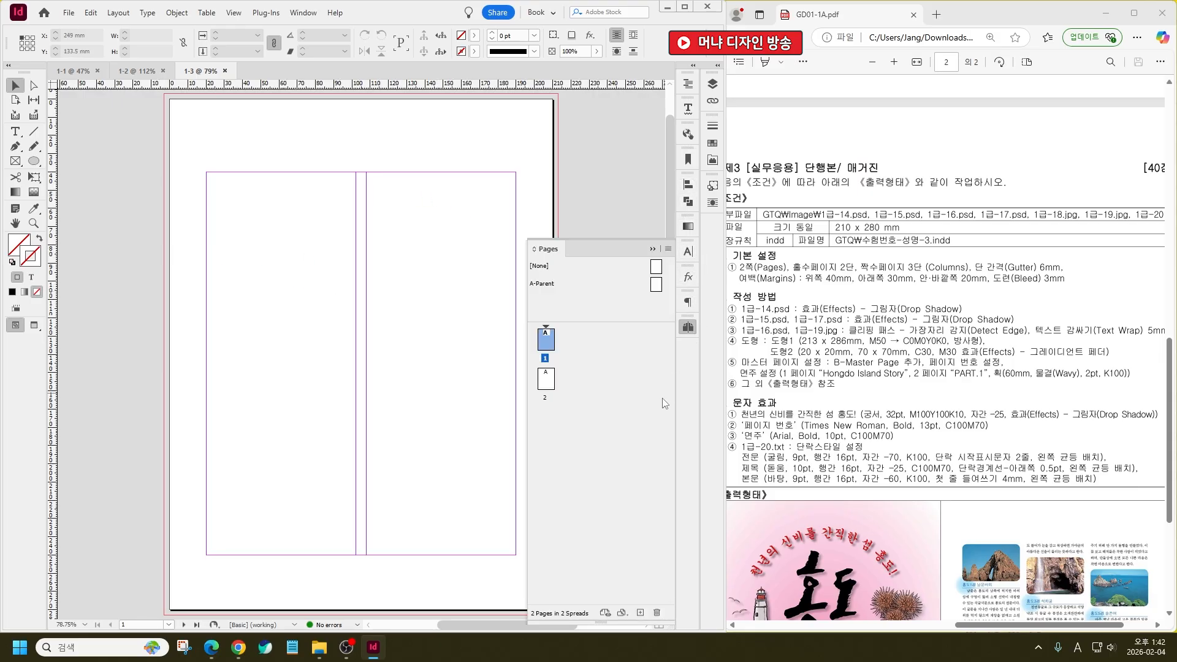
pyautogui.rightClick(553, 347)
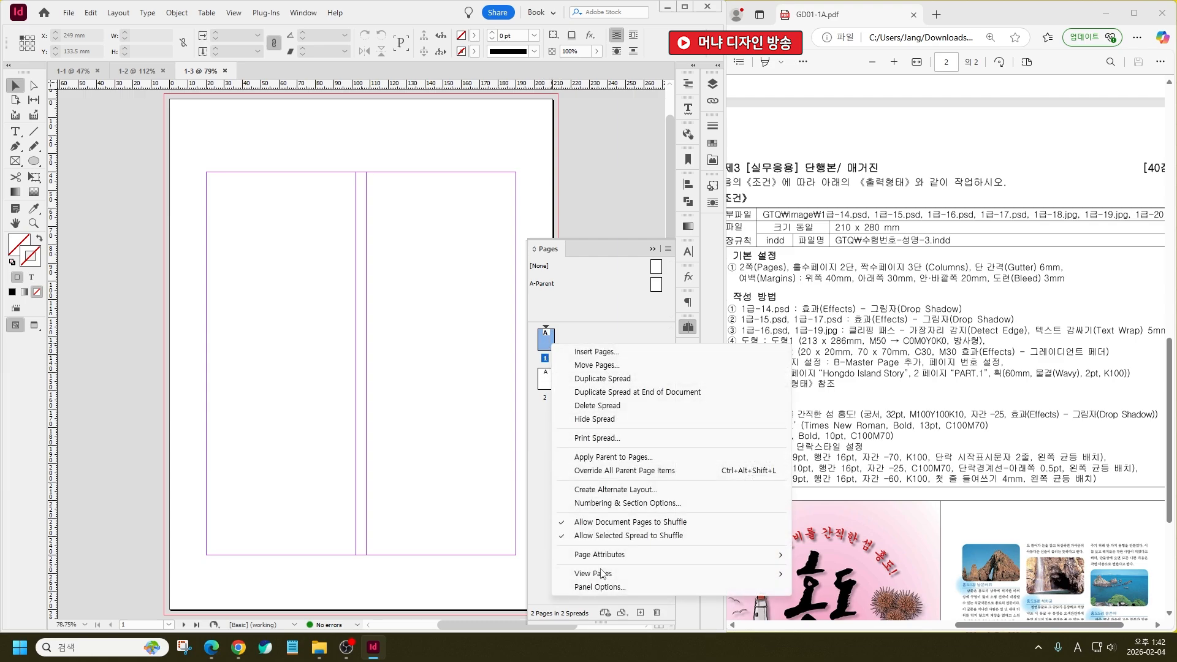
pyautogui.click(583, 526)
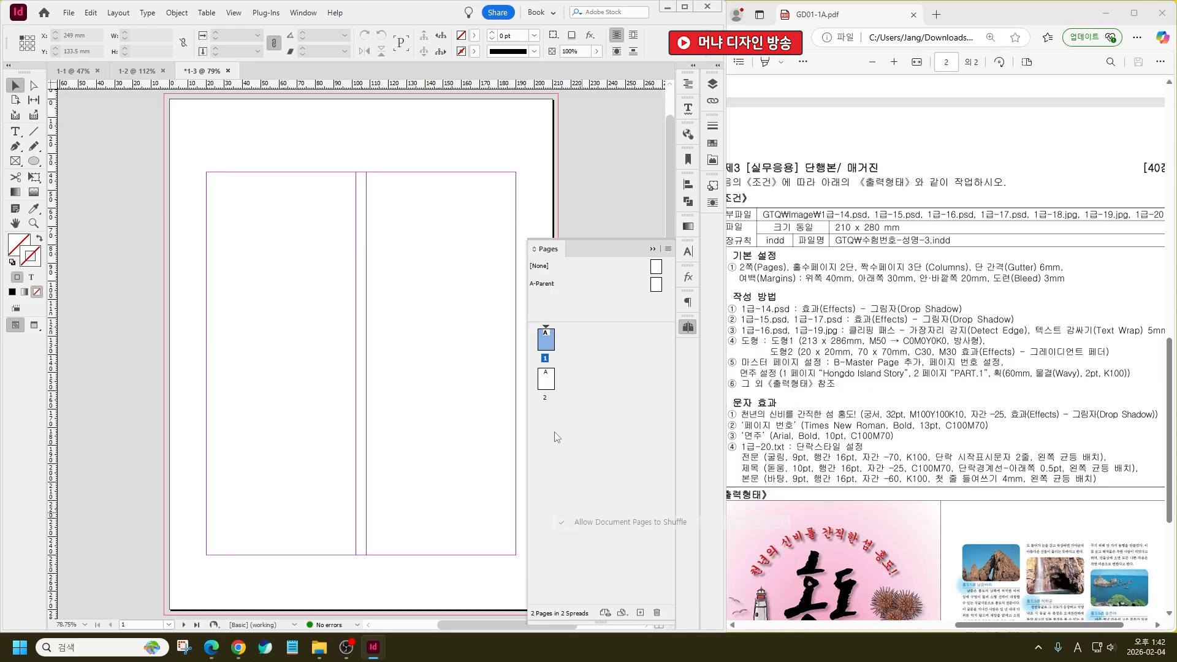
pyautogui.rightClick(543, 347)
pyautogui.click(586, 534)
# Place page 2 beside page 1 to form one spread, and save the document as 1-3 in the Downloads folder
pyautogui.moveTo(547, 383); pyautogui.dragTo(538, 342)
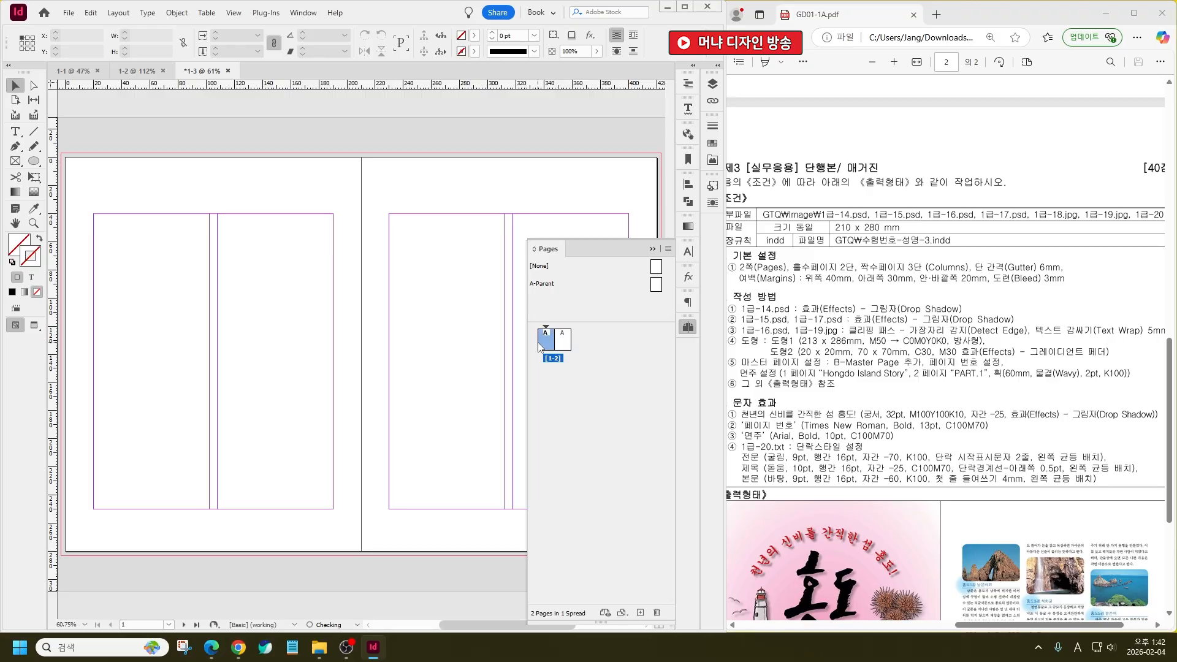
pyautogui.click(563, 370)
pyautogui.click(558, 336)
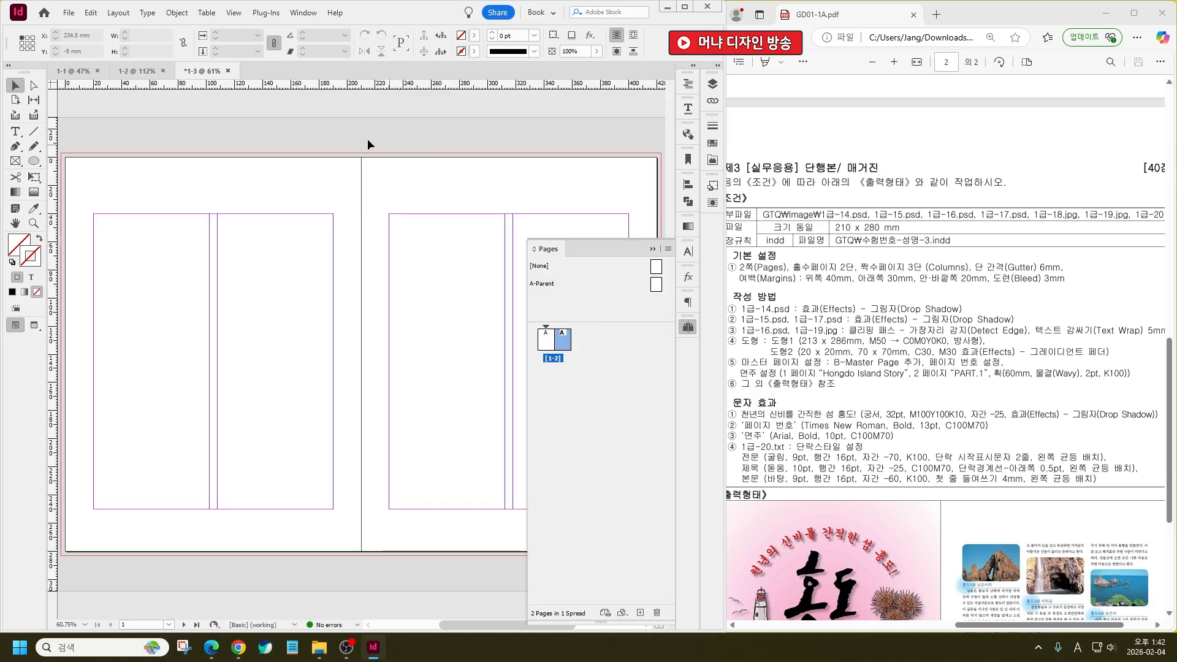
pyautogui.hotkey('ctrl', 's')
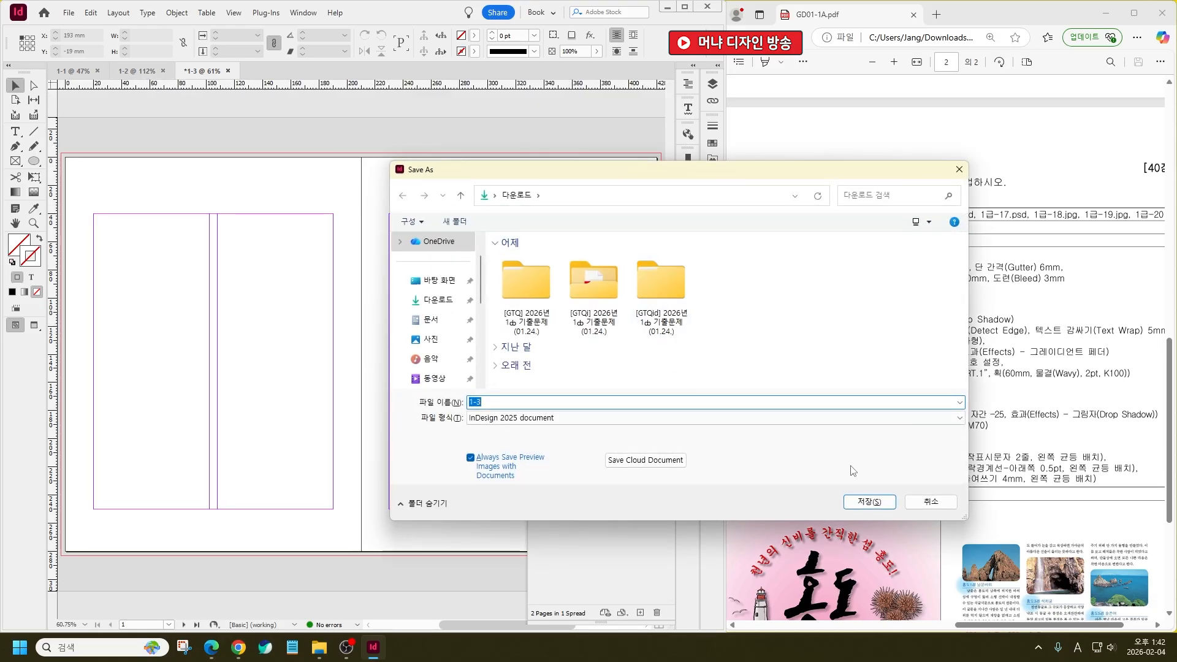
pyautogui.press('Return')
# Turn off document page shuffling and selected spread shuffling for page 1 of the 1-2 document
pyautogui.click(137, 70)
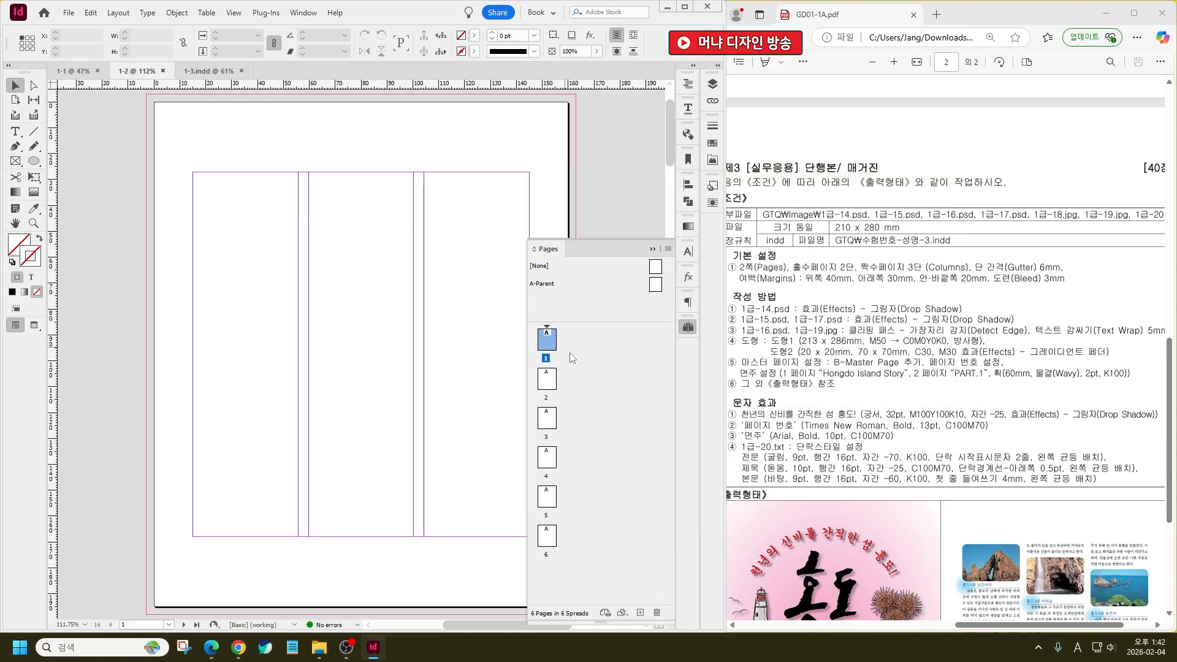
pyautogui.rightClick(551, 339)
pyautogui.click(613, 515)
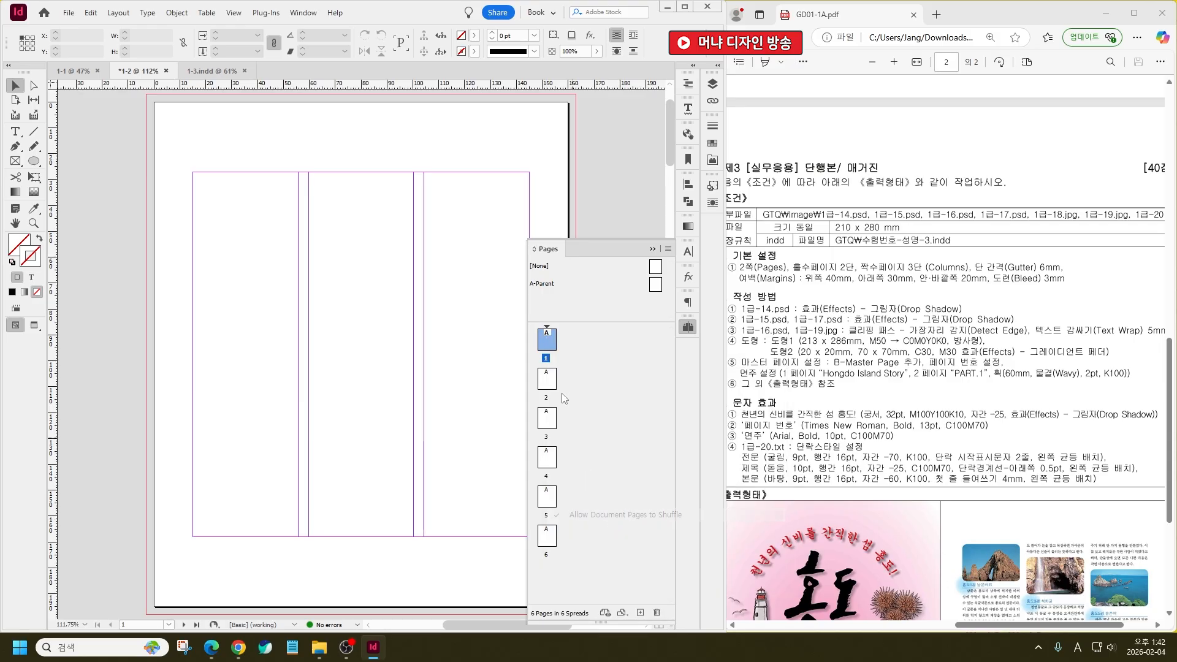
pyautogui.rightClick(546, 337)
pyautogui.click(606, 531)
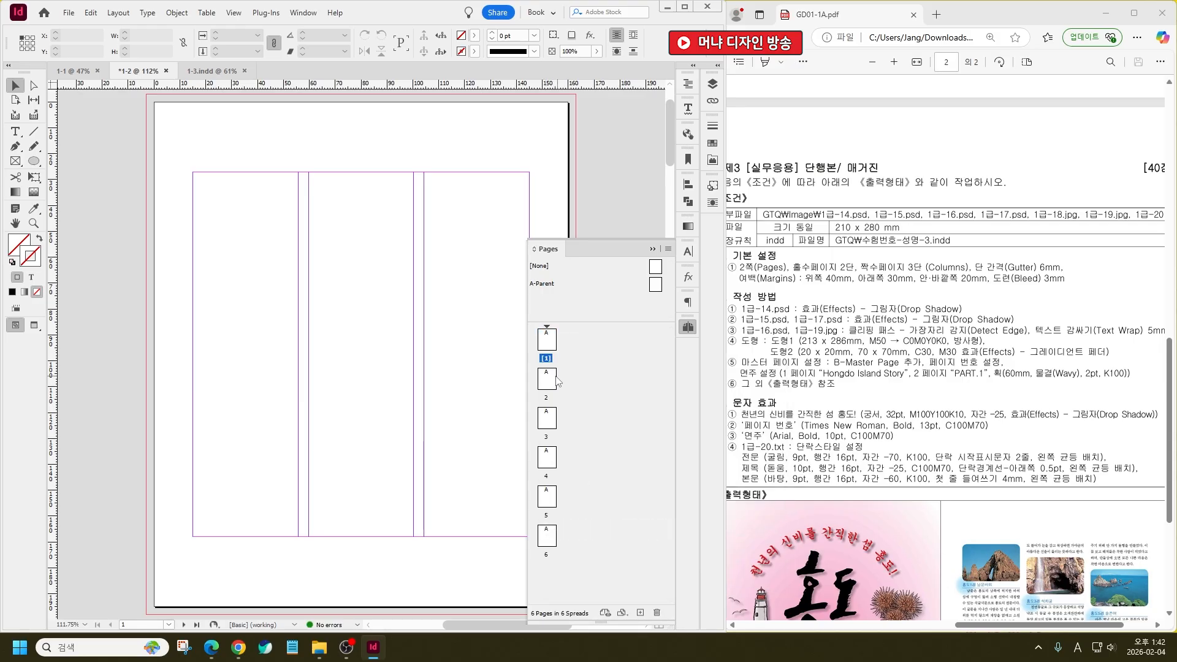
# Arrange the six pages of 1-2 into three two-page spreads: 1-2, 3-4 and 5-6
pyautogui.moveTo(551, 378); pyautogui.dragTo(555, 339)
pyautogui.moveTo(551, 417); pyautogui.dragTo(559, 381)
pyautogui.moveTo(545, 454); pyautogui.dragTo(555, 422)
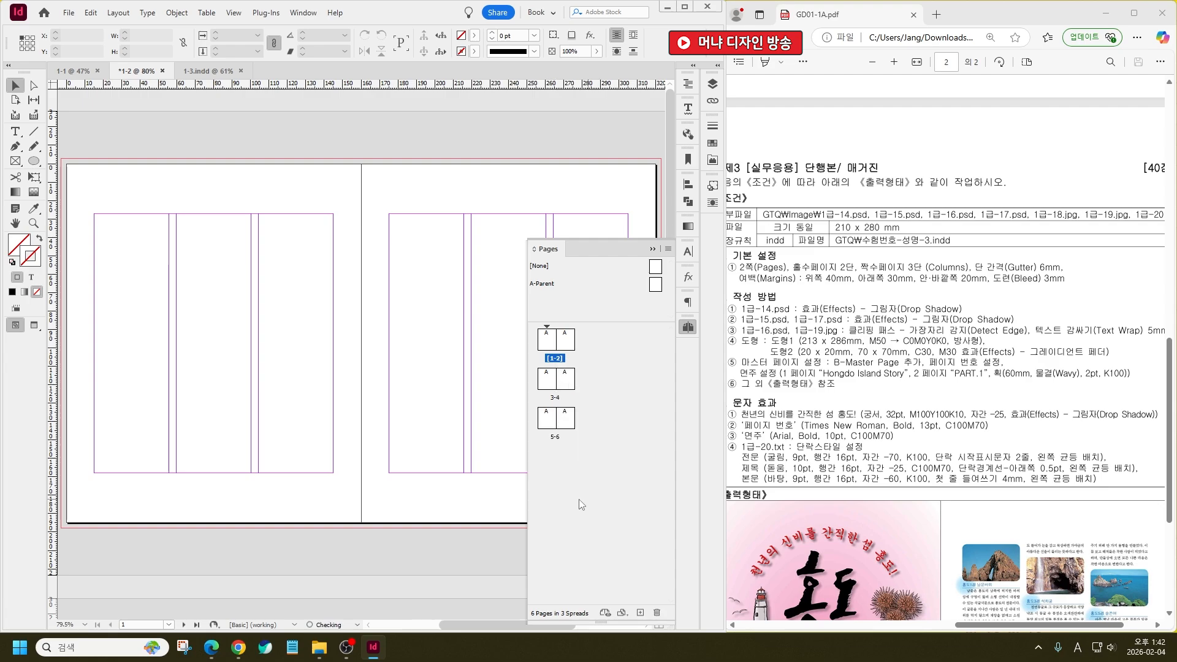
# Look through the open documents and save the 1-2 document as an InDesign file named 1-2
pyautogui.click(72, 71)
pyautogui.click(137, 71)
pyautogui.click(207, 71)
pyautogui.click(138, 71)
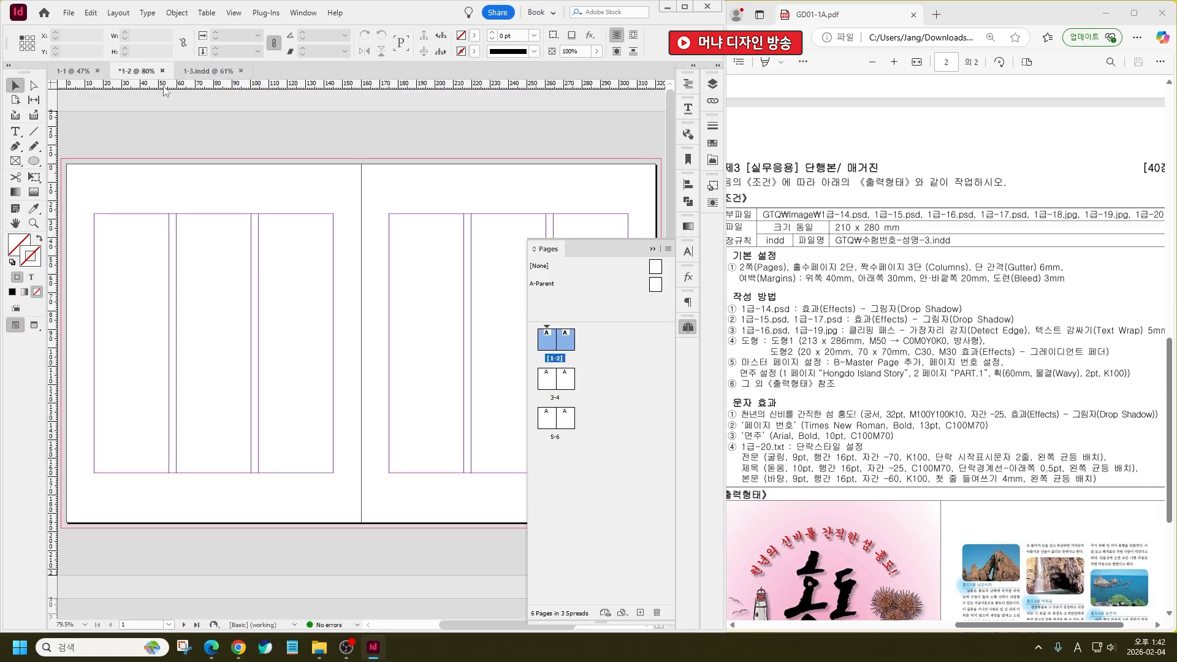
pyautogui.hotkey('ctrl', 'shift', 's')
pyautogui.click(869, 501)
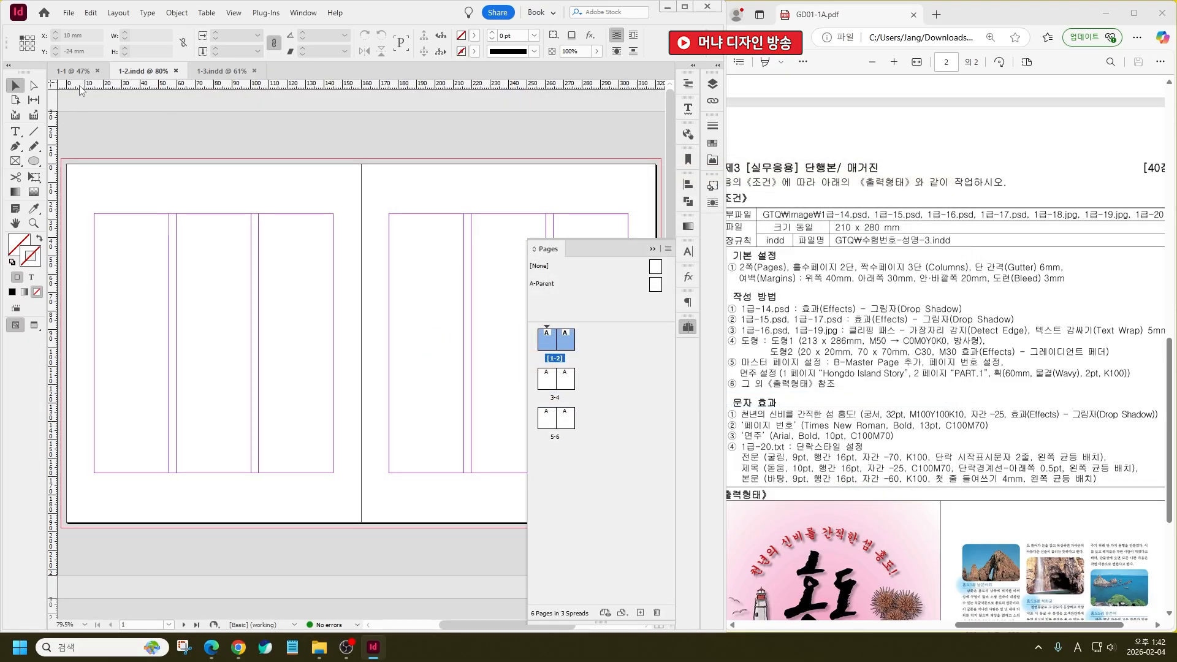
# Save the 1-1 document as an InDesign file named 1-1 and collapse the page overview
pyautogui.click(73, 71)
pyautogui.hotkey('ctrl', 'shift', 's')
pyautogui.click(867, 502)
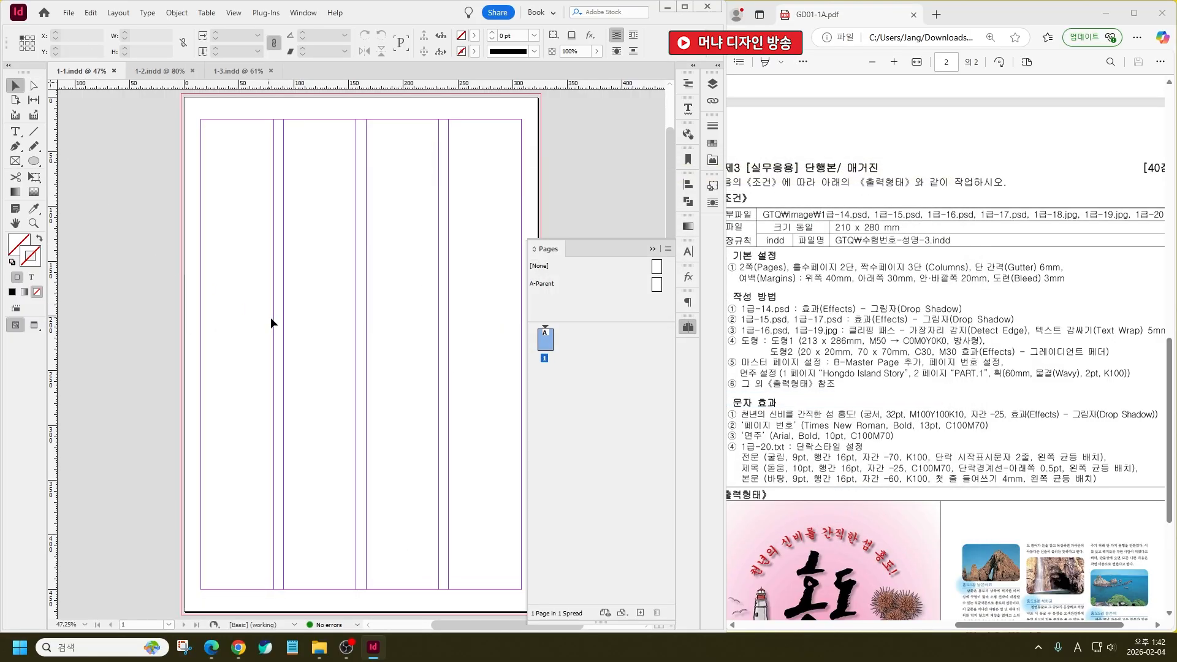
pyautogui.click(653, 249)
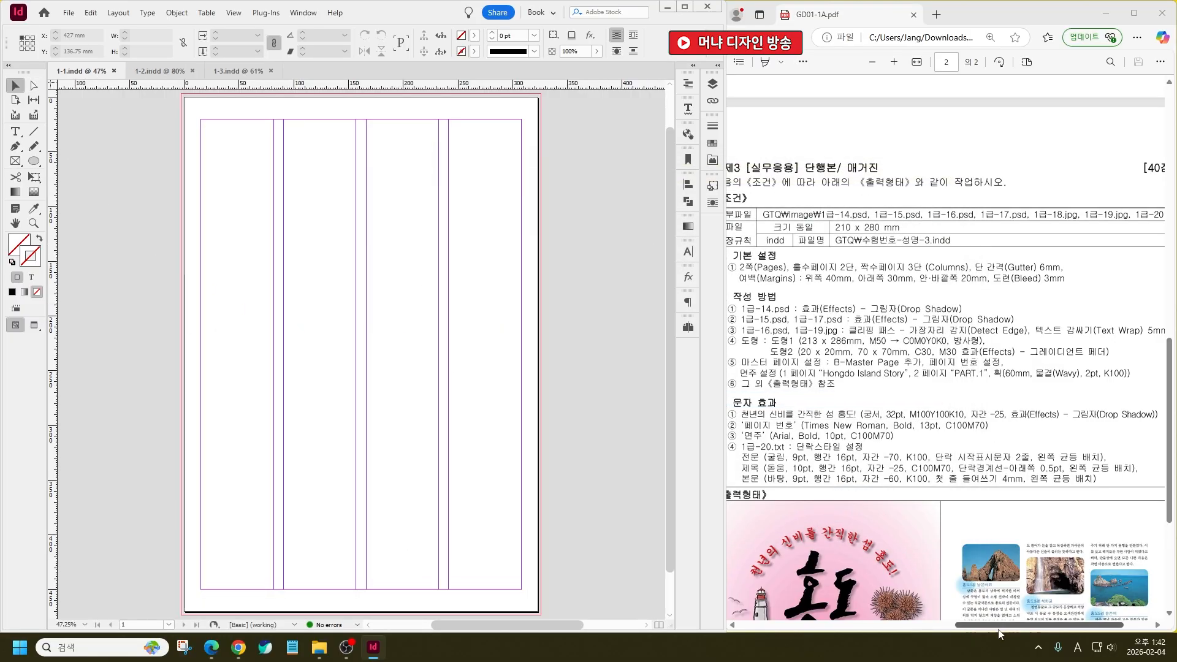
# Bring the task 1 conditions into view in the PDF, and delete Paragraph Style 1 from 1-1, replacing it with [Basic Paragraph]
pyautogui.moveTo(999, 624); pyautogui.dragTo(1140, 593)
pyautogui.scroll(6, 1089, 559)
pyautogui.scroll(3, 1079, 557)
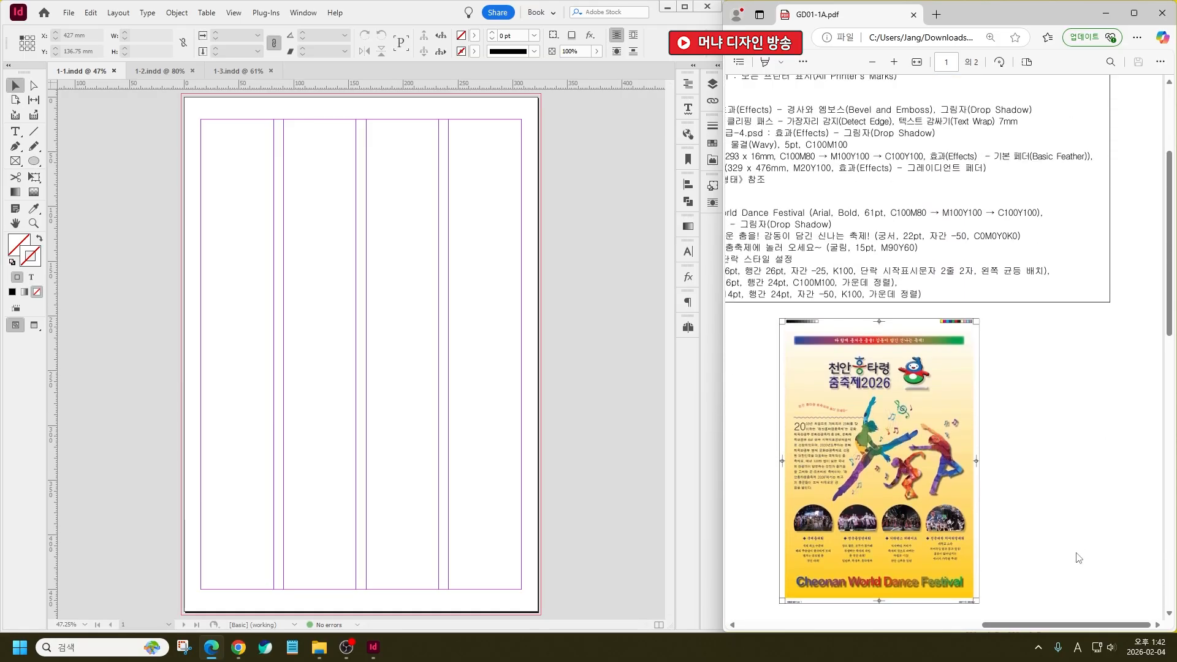
pyautogui.moveTo(1109, 629); pyautogui.dragTo(1079, 629)
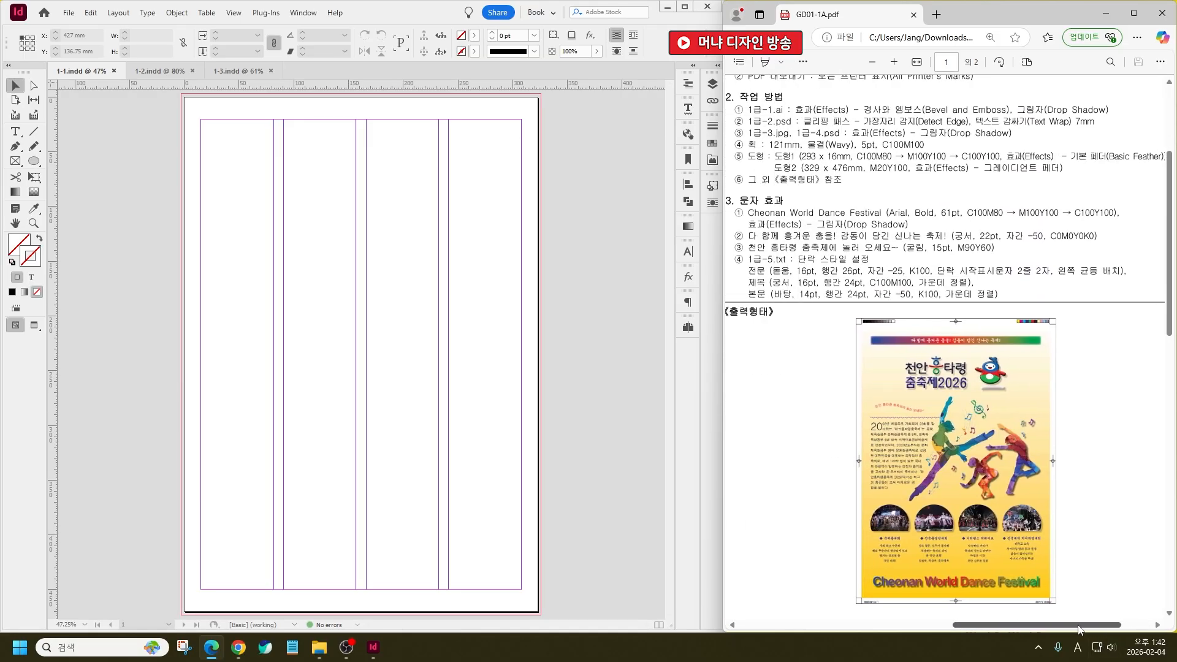
pyautogui.click(396, 388)
pyautogui.press('F11')
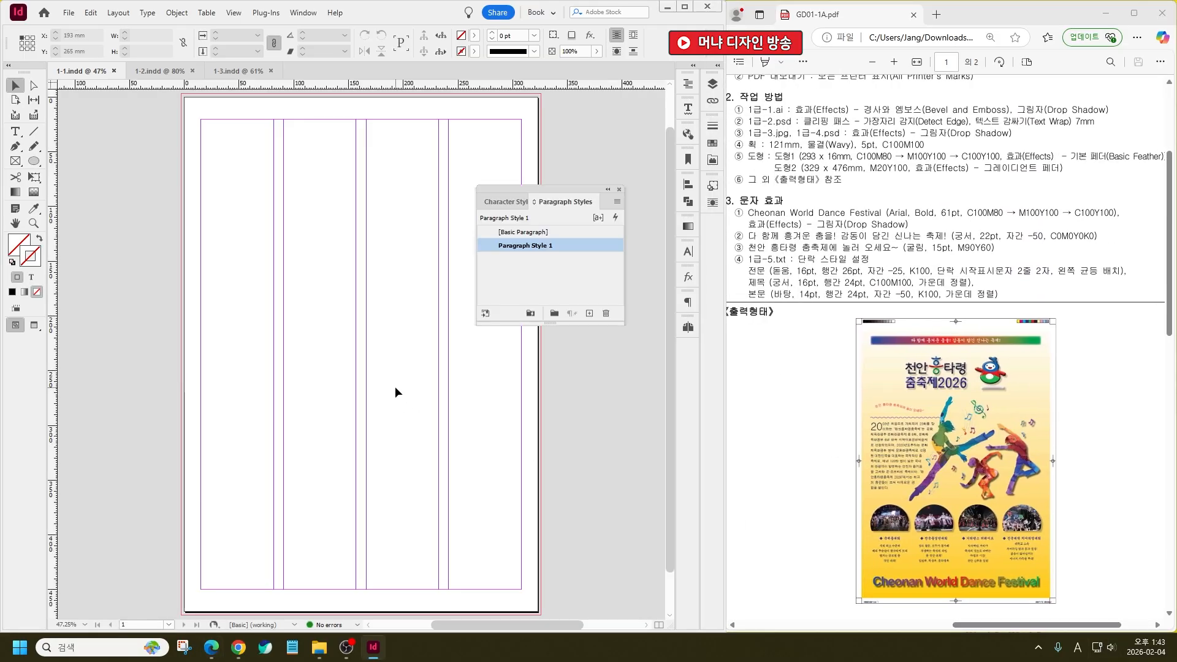
pyautogui.click(609, 316)
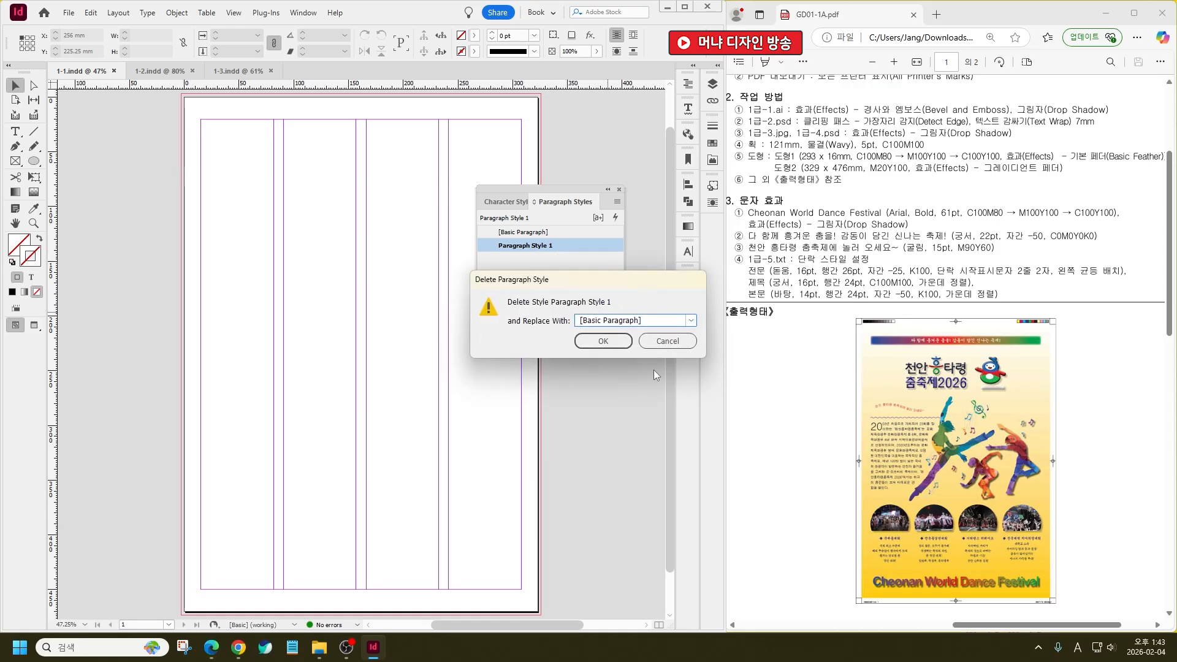
pyautogui.click(654, 369)
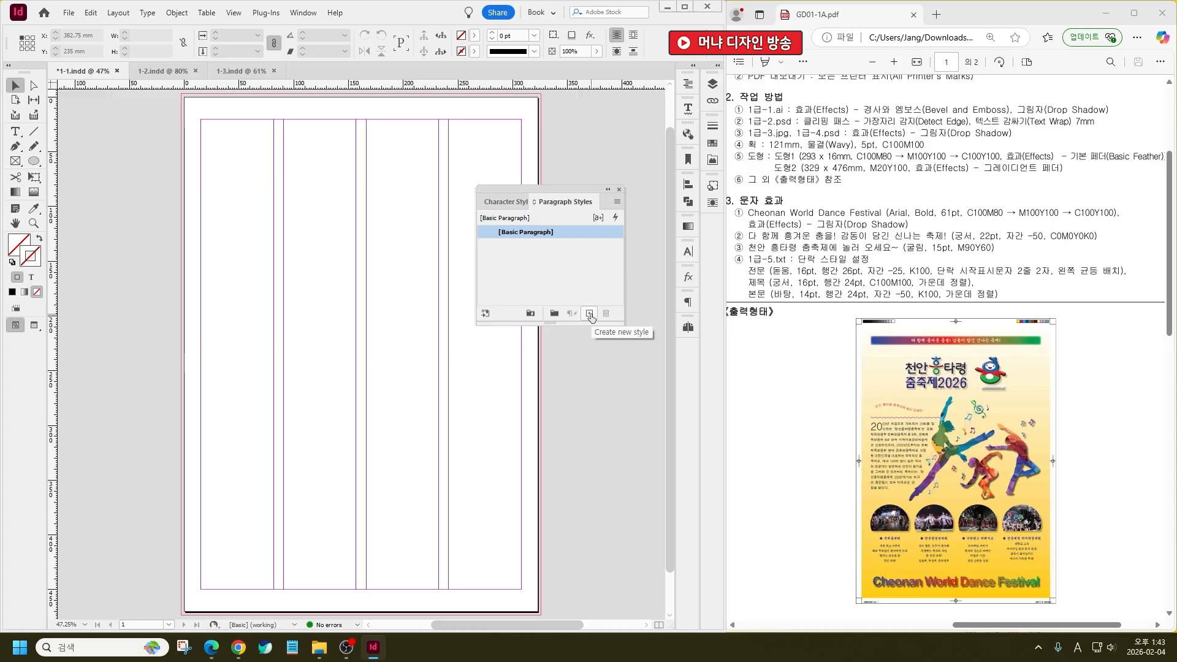
# Create three new paragraph styles in 1-1 and rename Paragraph Style 3 to 전문
pyautogui.click(590, 314)
pyautogui.click(590, 315)
pyautogui.click(589, 315)
pyautogui.doubleClick(547, 245)
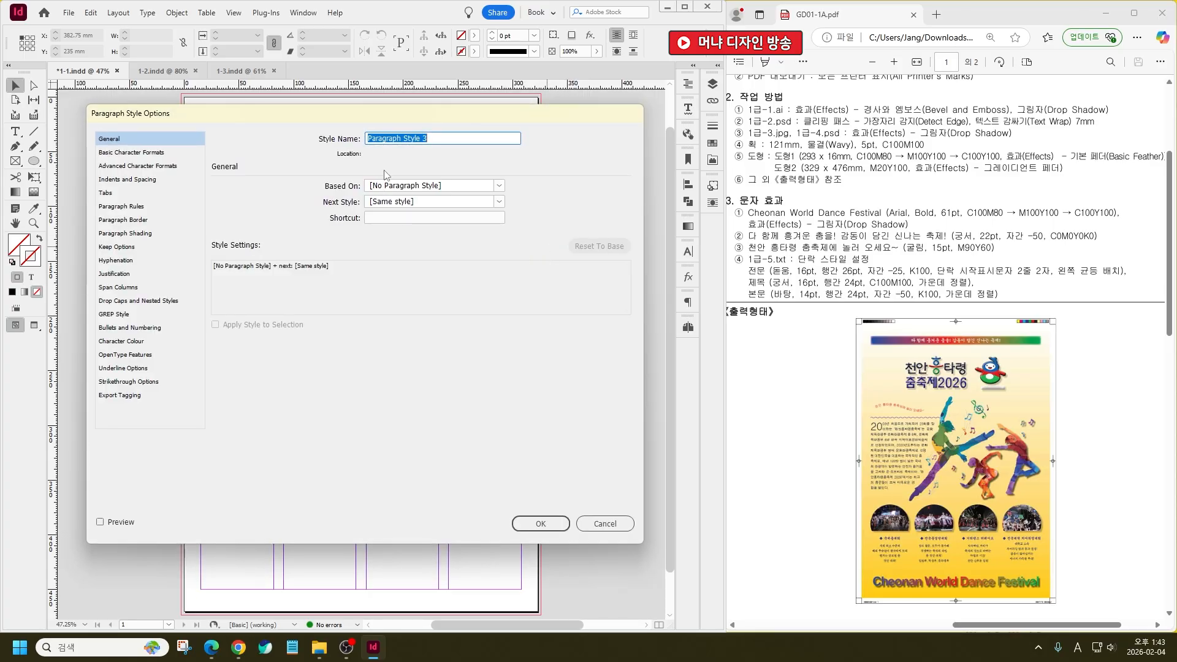
pyautogui.write('본문')
pyautogui.write('문')
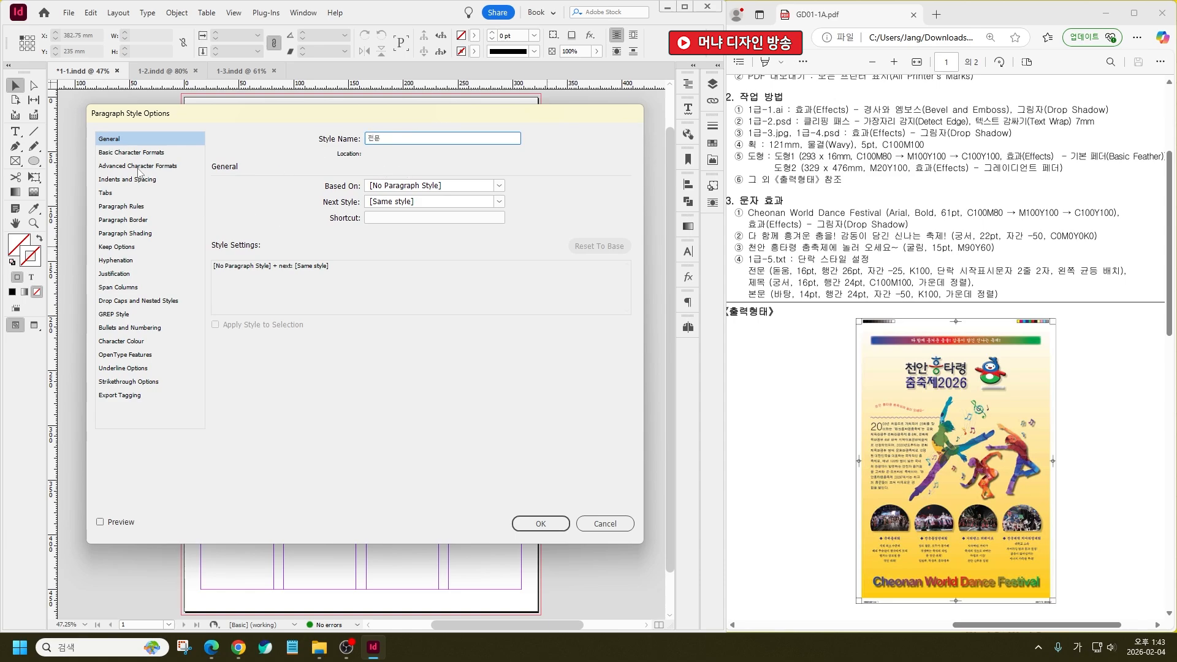
# Set the font family of the 전문 paragraph style to Dotum
pyautogui.click(141, 152)
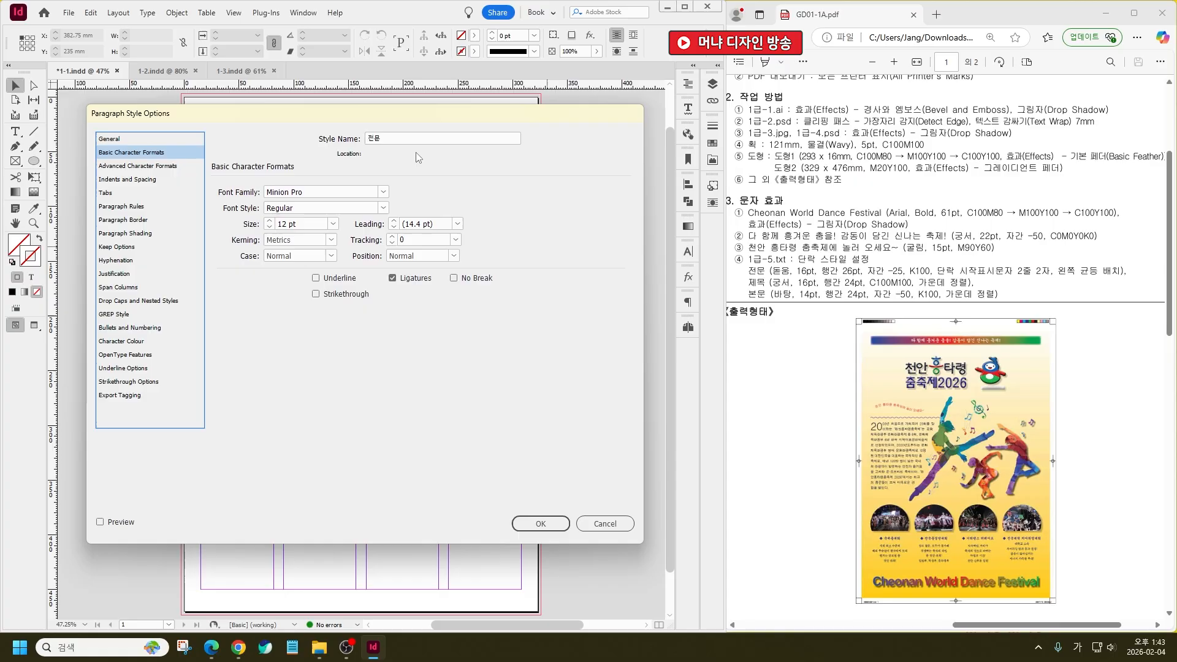
pyautogui.click(315, 193)
pyautogui.hotkey('ctrl', 'a')
pyautogui.write('도')
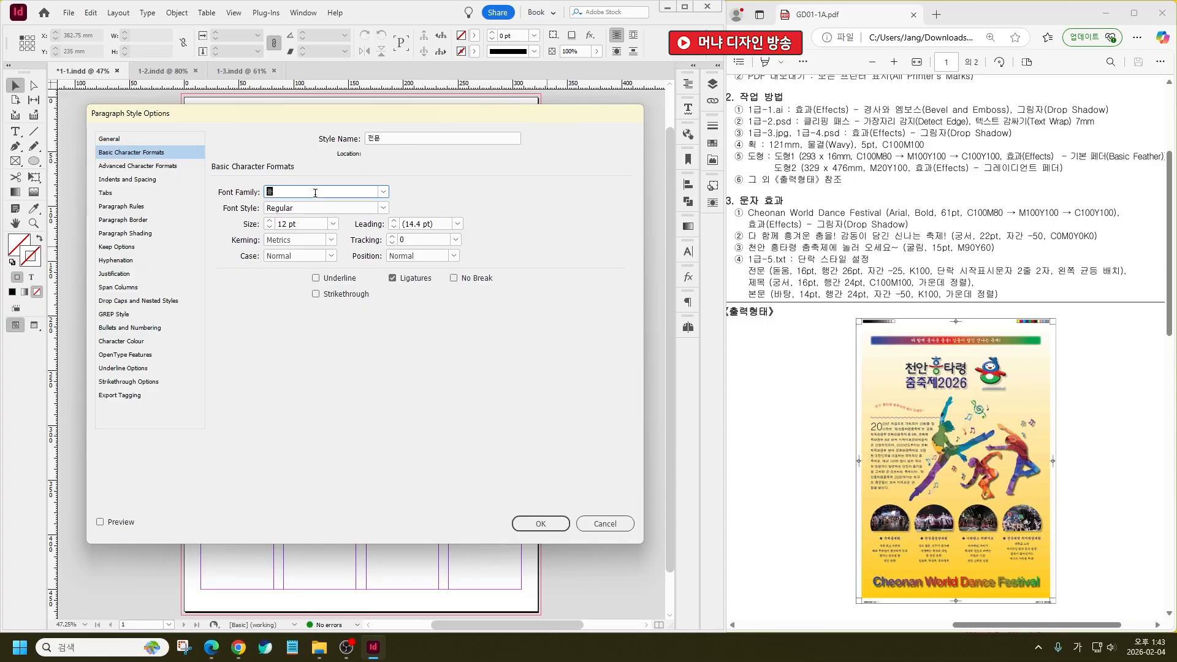
pyautogui.press('BackSpace')
pyautogui.press('Down')
pyautogui.press('Down')
pyautogui.press('Down')
pyautogui.press('Down')
pyautogui.click(382, 192)
pyautogui.scroll(5, 361, 274)
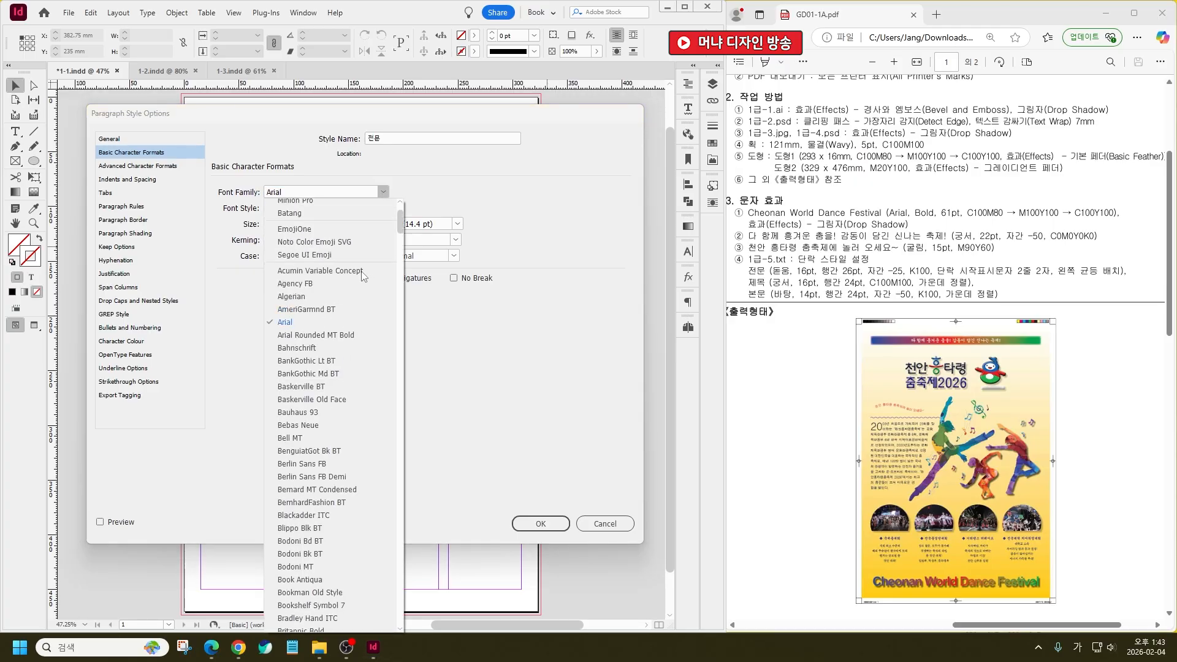
pyautogui.click(292, 245)
pyautogui.write('Dotum')
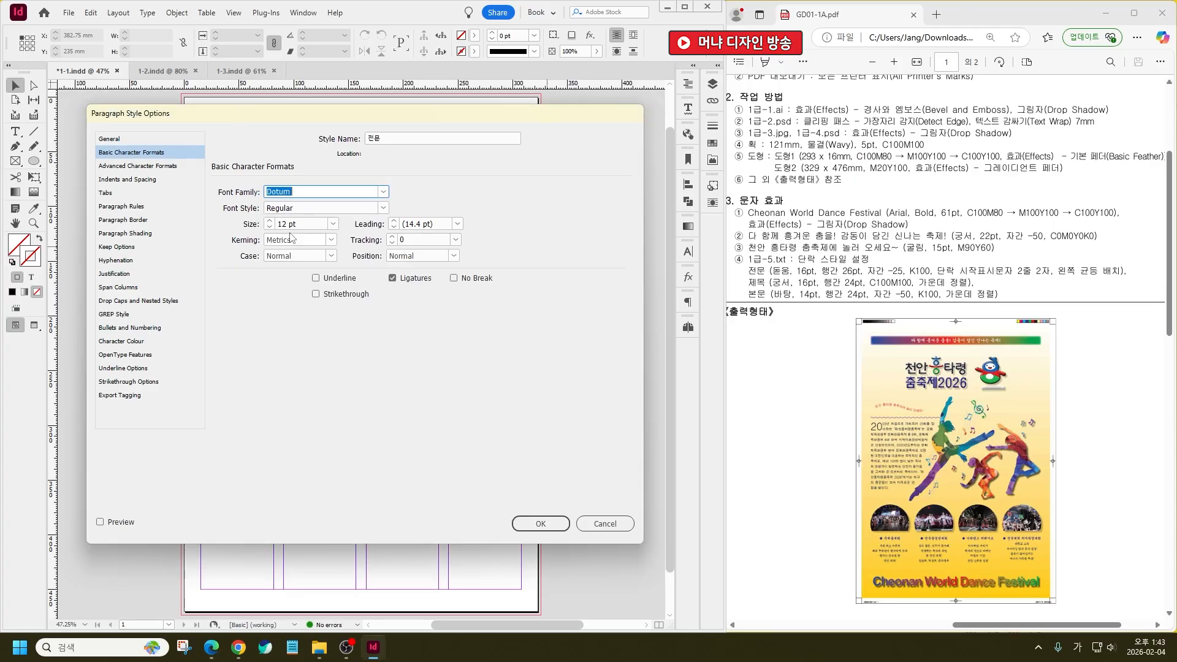
# Set the 전문 style's size to 16 pt, leading to 26 pt and tracking to -25
pyautogui.press('Tab')
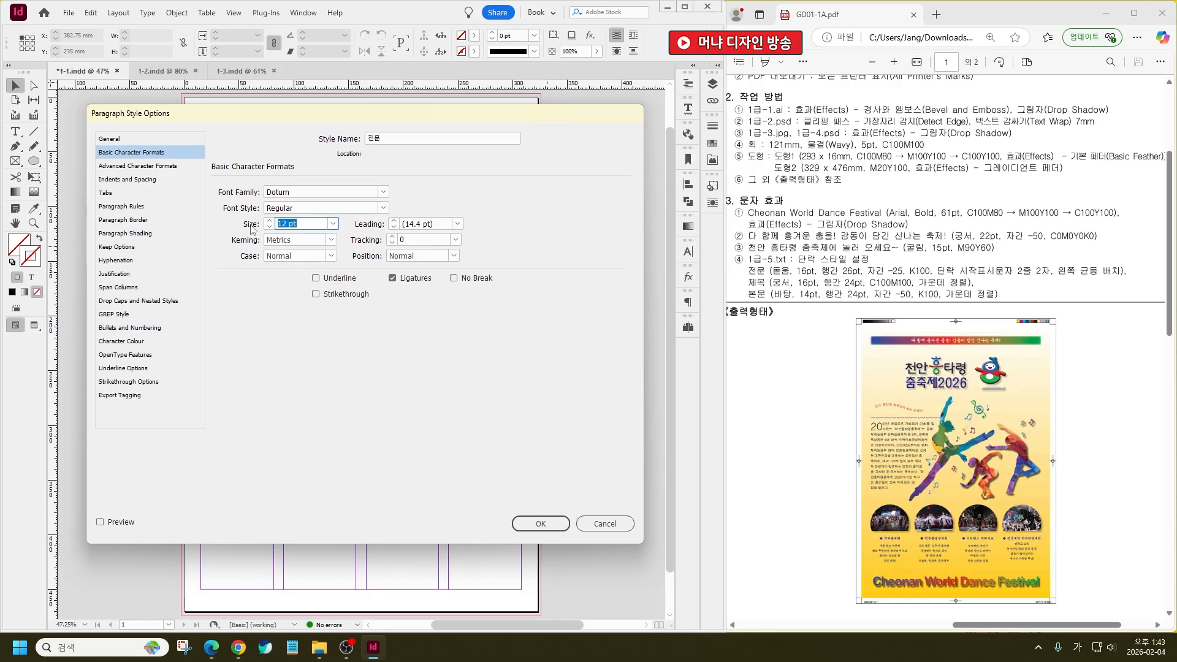
pyautogui.write('16')
pyautogui.press('Tab')
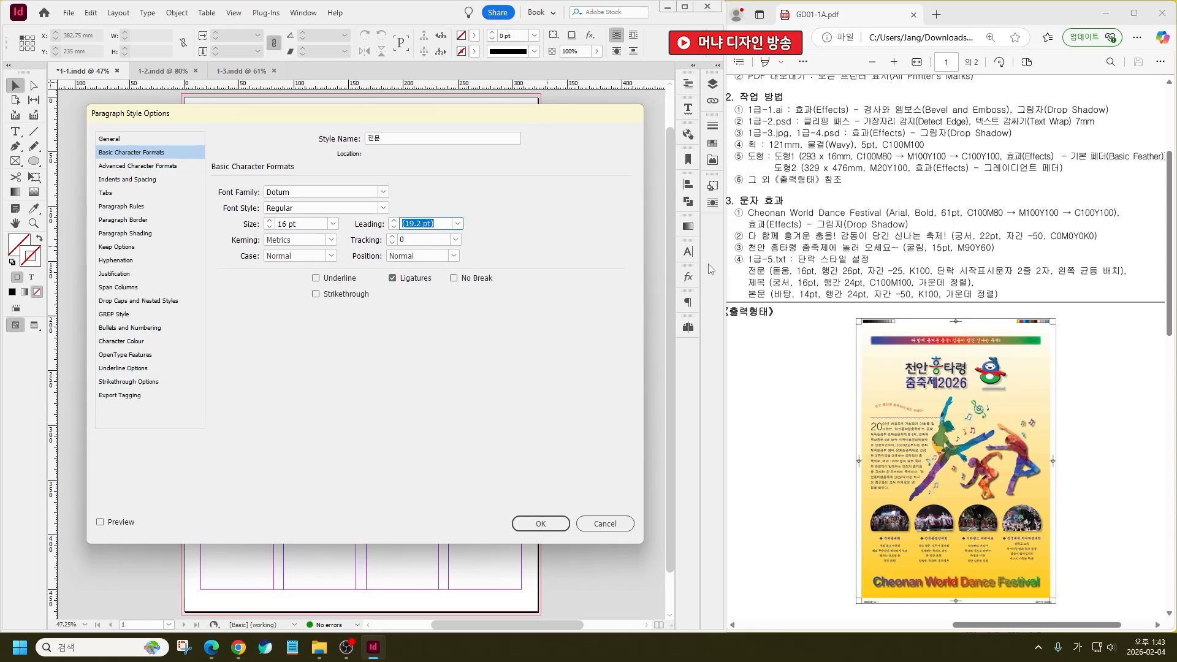
pyautogui.write('26')
pyautogui.press('Tab')
pyautogui.press('Tab')
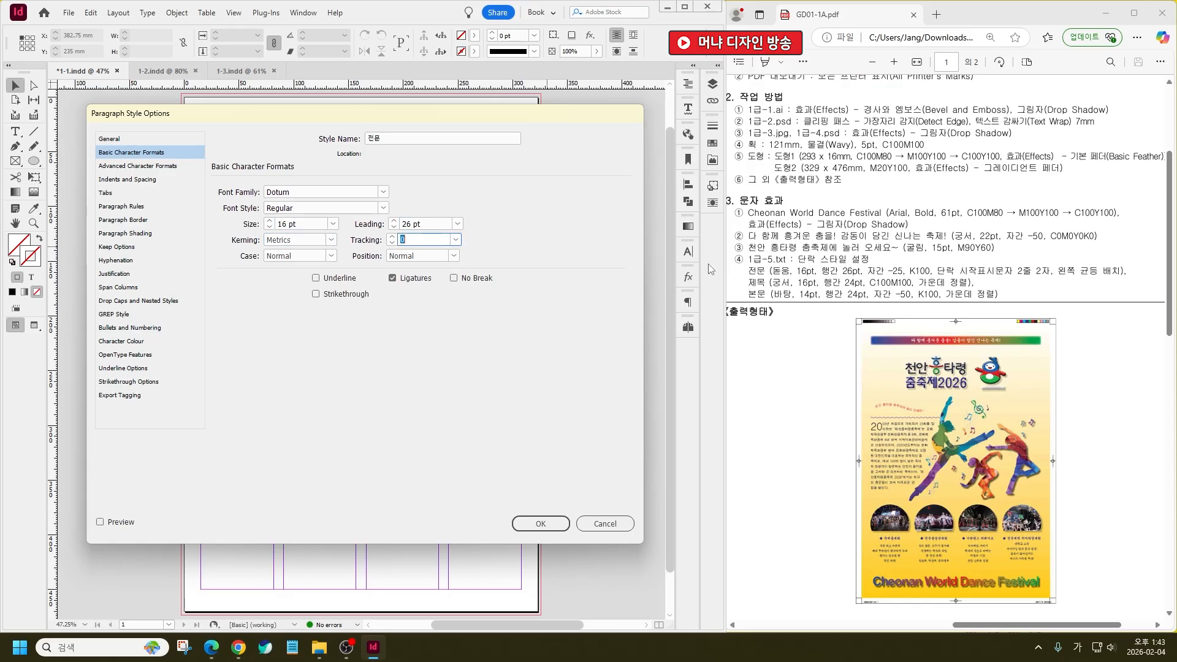
pyautogui.write('-25')
# Add a CMYK swatch of C=0 M=0 Y=0 K=100 for the 전문 style's character colour
pyautogui.click(122, 341)
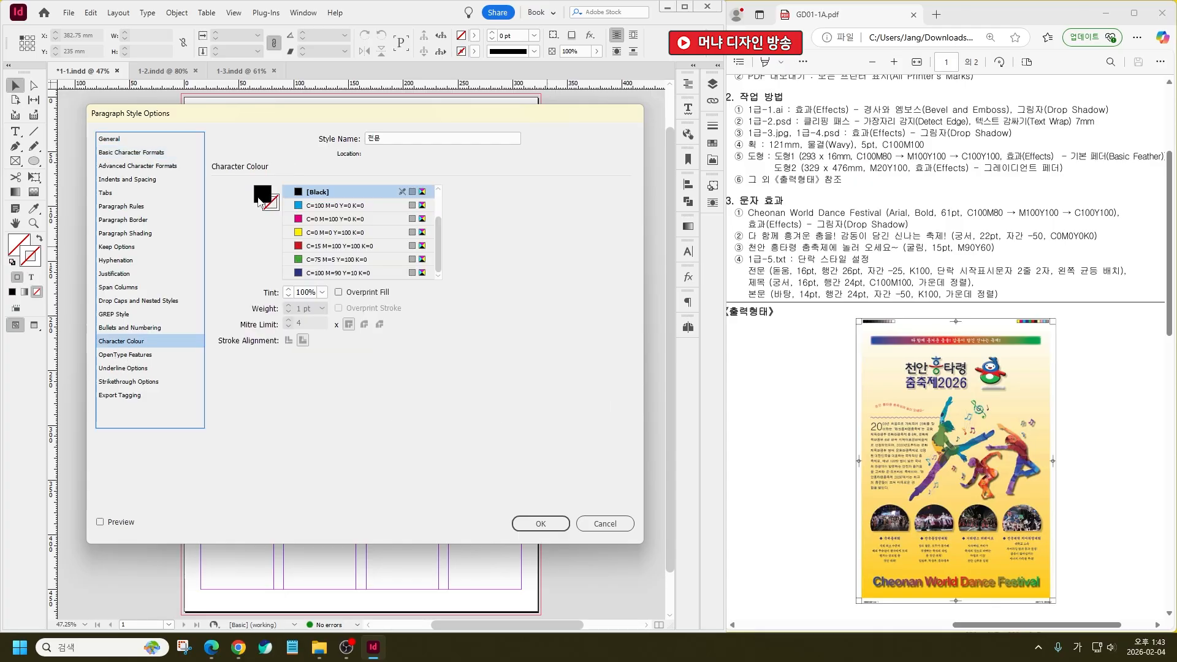
pyautogui.doubleClick(262, 197)
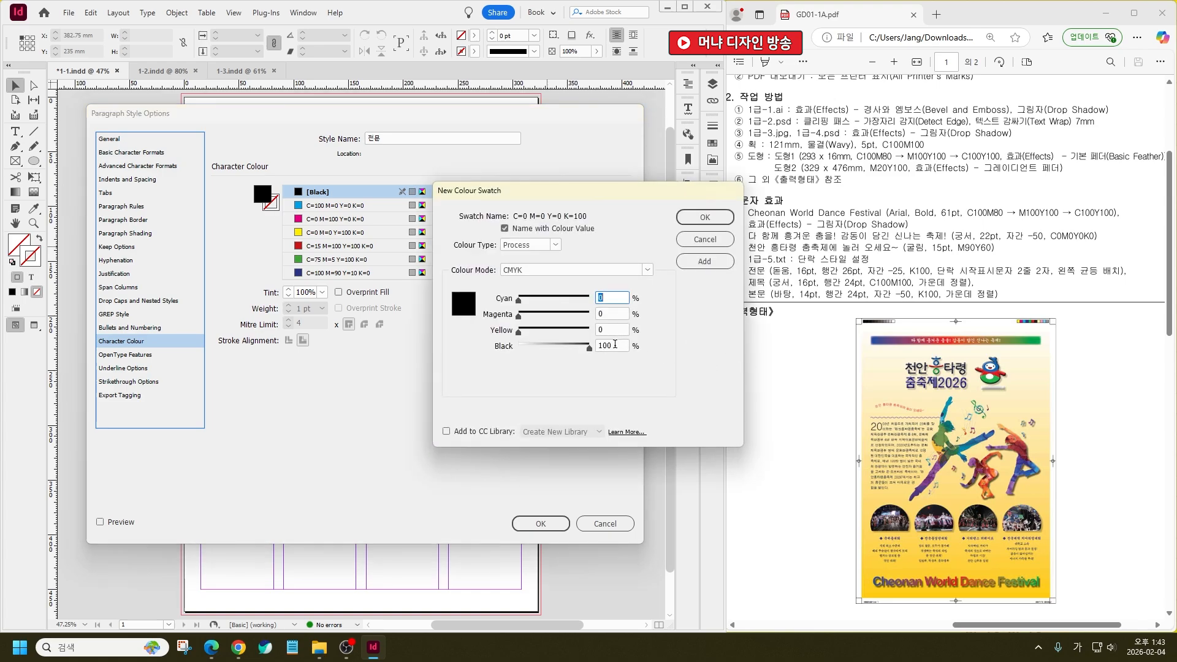
pyautogui.click(705, 217)
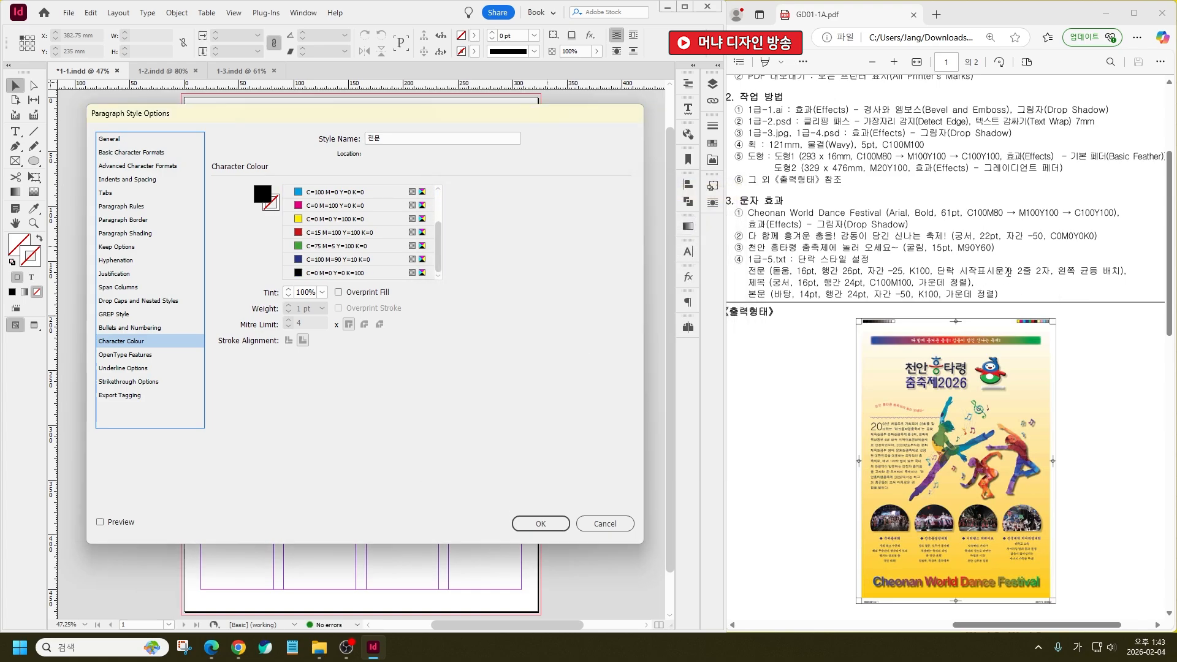
# Give the 전문 paragraph style a drop cap of 2 lines and 2 characters
pyautogui.click(114, 179)
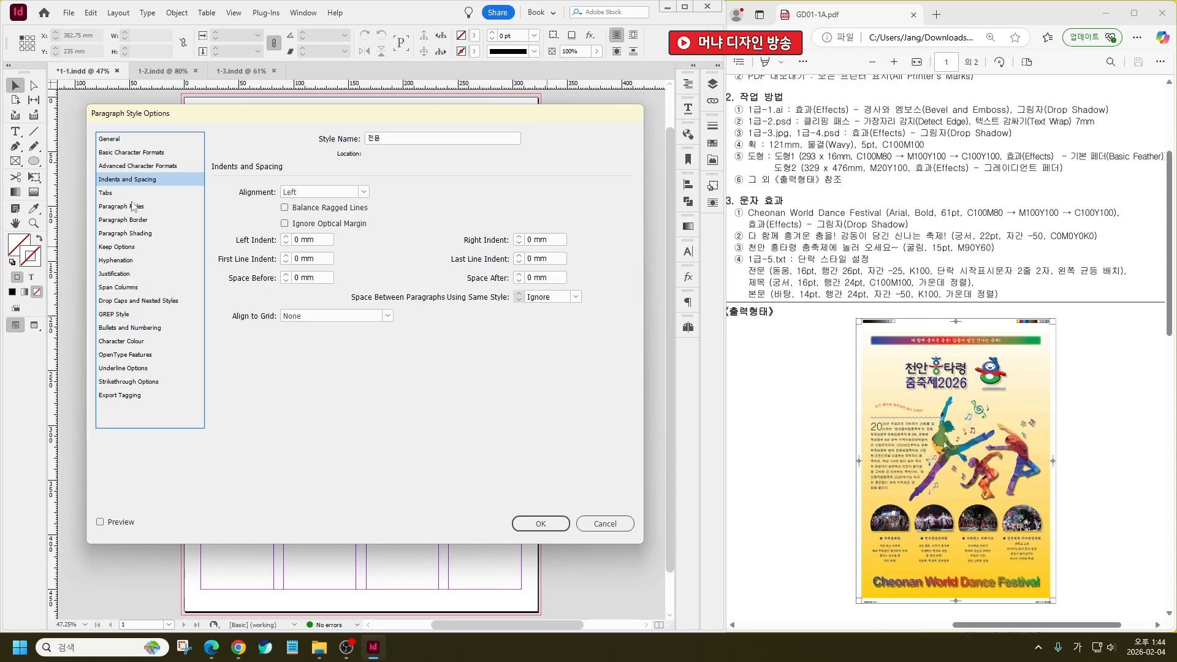
pyautogui.click(130, 303)
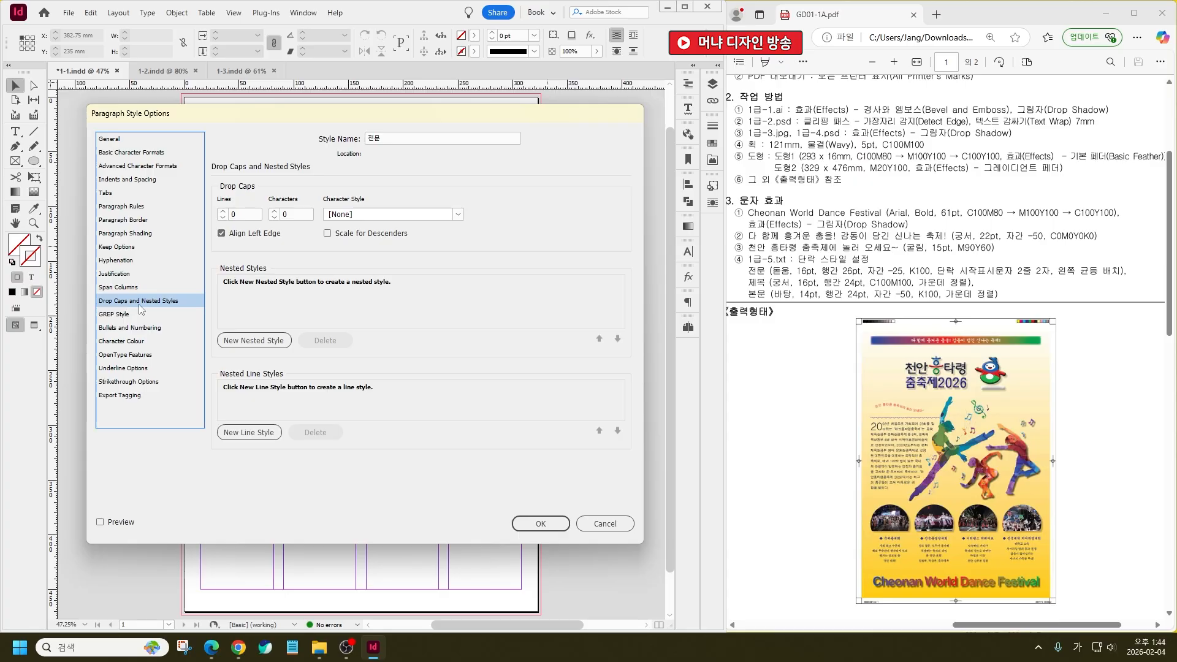
pyautogui.click(225, 212)
pyautogui.click(224, 212)
pyautogui.click(274, 212)
# Set the 전문 style's alignment to Left Justify and accept the style options
pyautogui.click(135, 179)
pyautogui.click(323, 192)
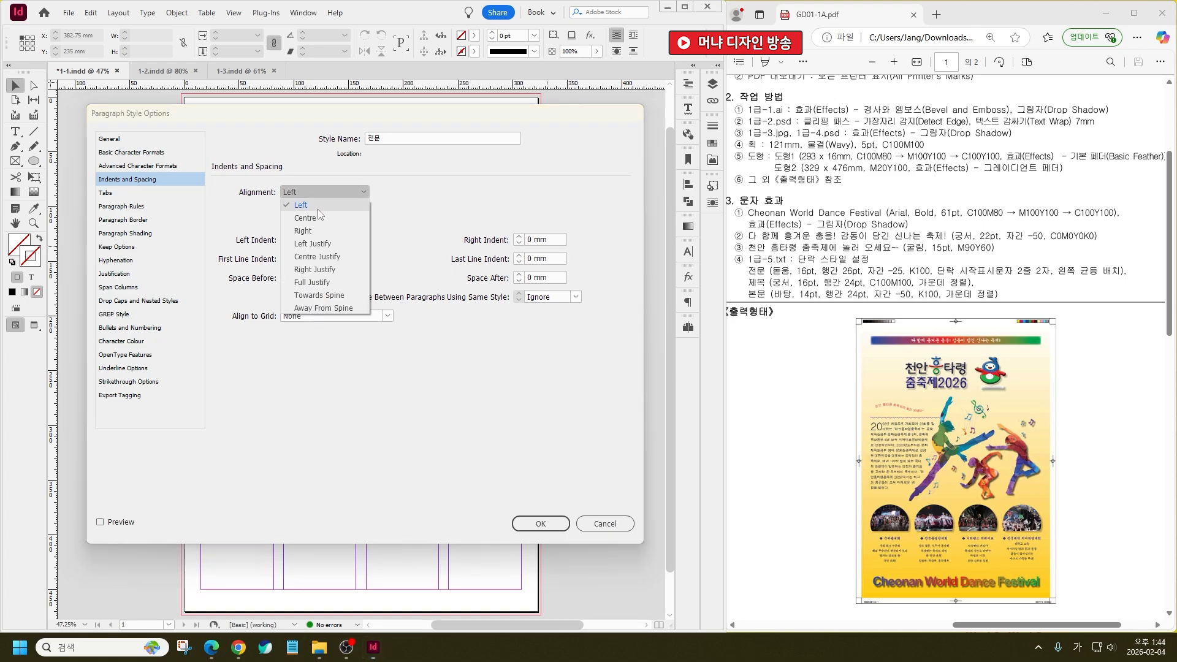
pyautogui.click(336, 244)
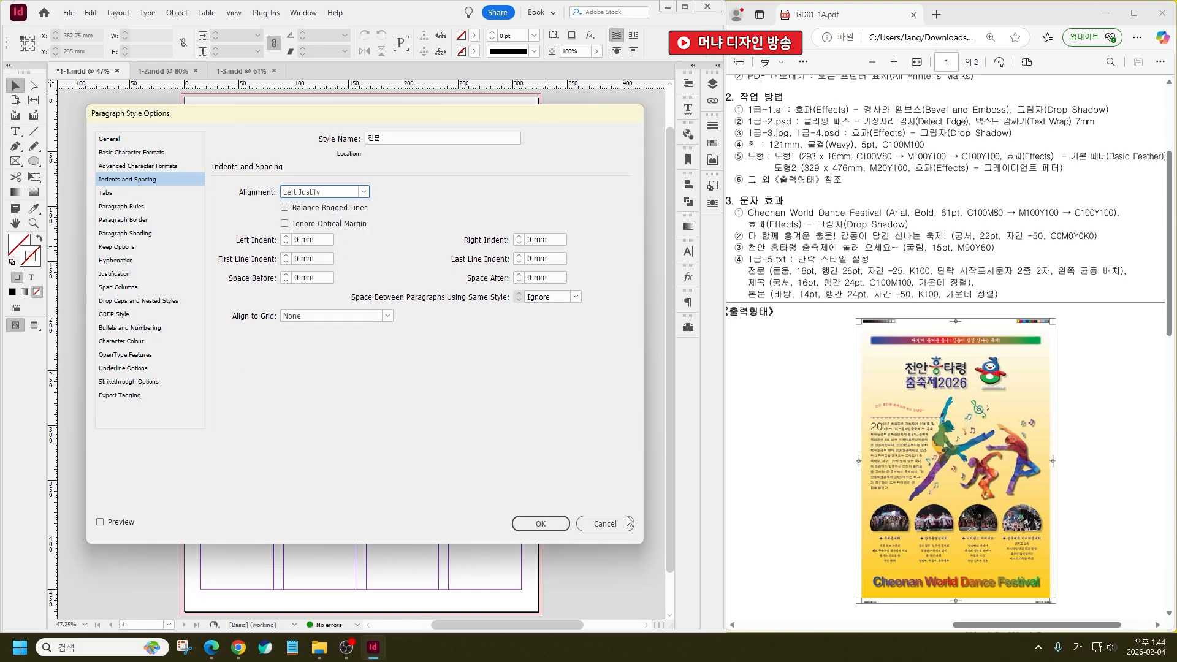
pyautogui.click(540, 523)
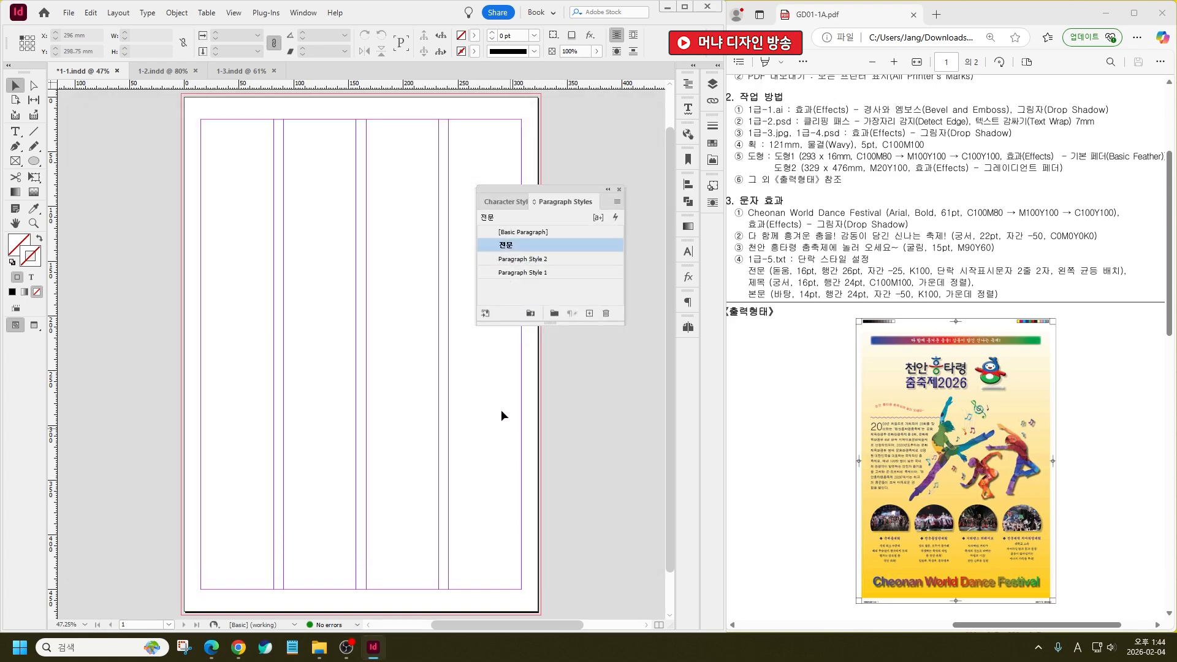
# Rename Paragraph Style 2 to 제목 and set its font family to Gungsuh
pyautogui.doubleClick(532, 259)
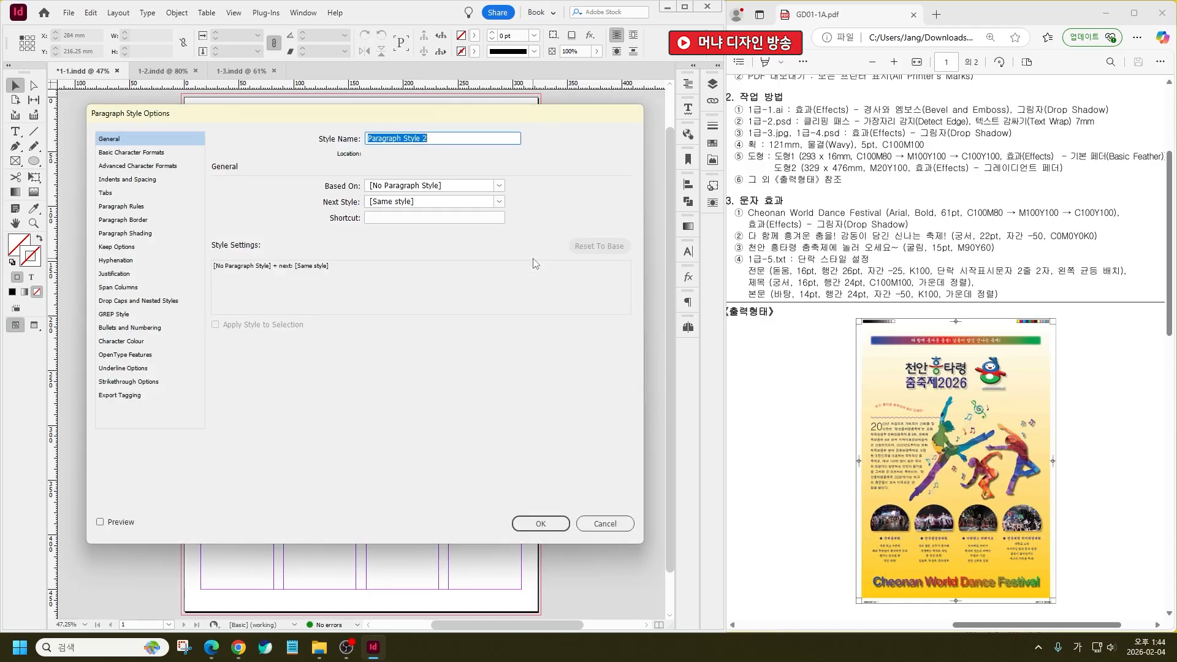
pyautogui.write('제목')
pyautogui.click(131, 152)
pyautogui.click(330, 191)
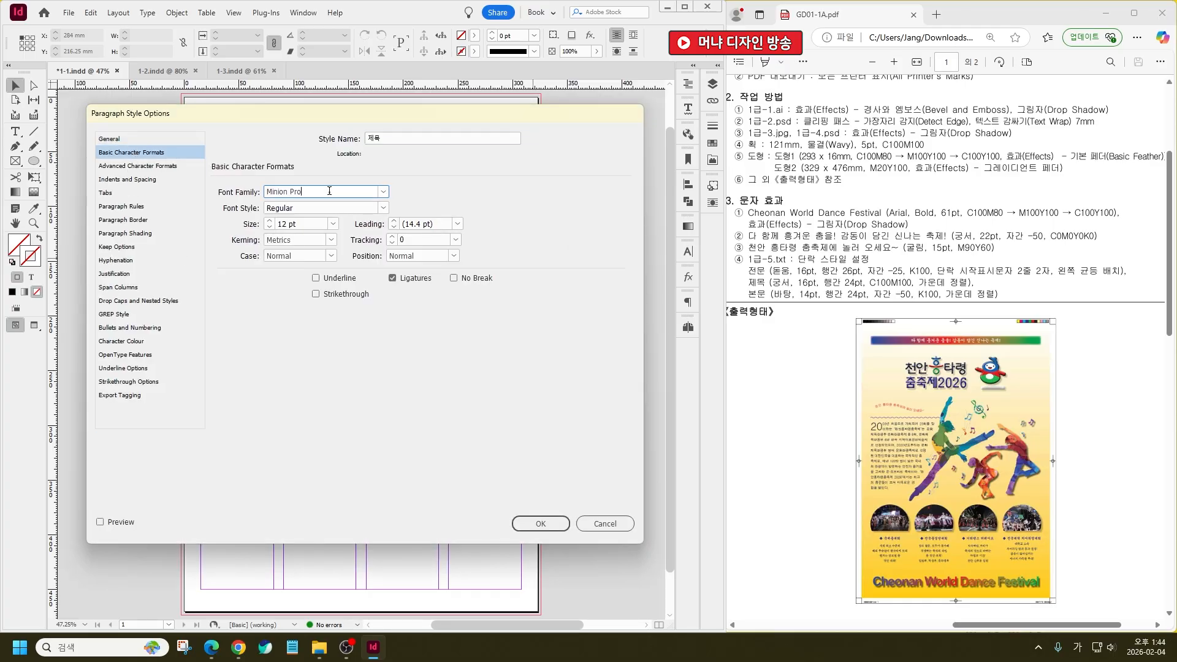
pyautogui.tripleClick(329, 190)
pyautogui.press('Hangul')
pyautogui.write('Gung')
pyautogui.press('Tab')
pyautogui.click(328, 190)
pyautogui.tripleClick(328, 190)
pyautogui.write('Gun')
pyautogui.click(328, 210)
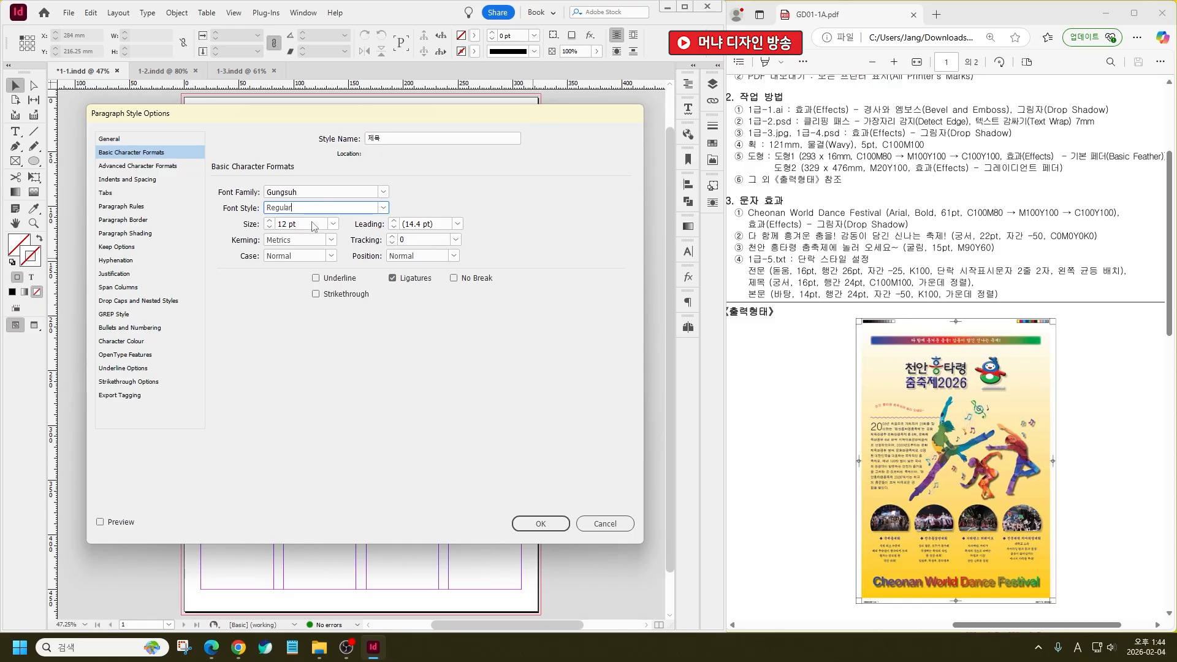
# Set the 제목 style's size to 16 pt and leading to 24 pt
pyautogui.doubleClick(286, 224)
pyautogui.write('1')
pyautogui.press('Tab')
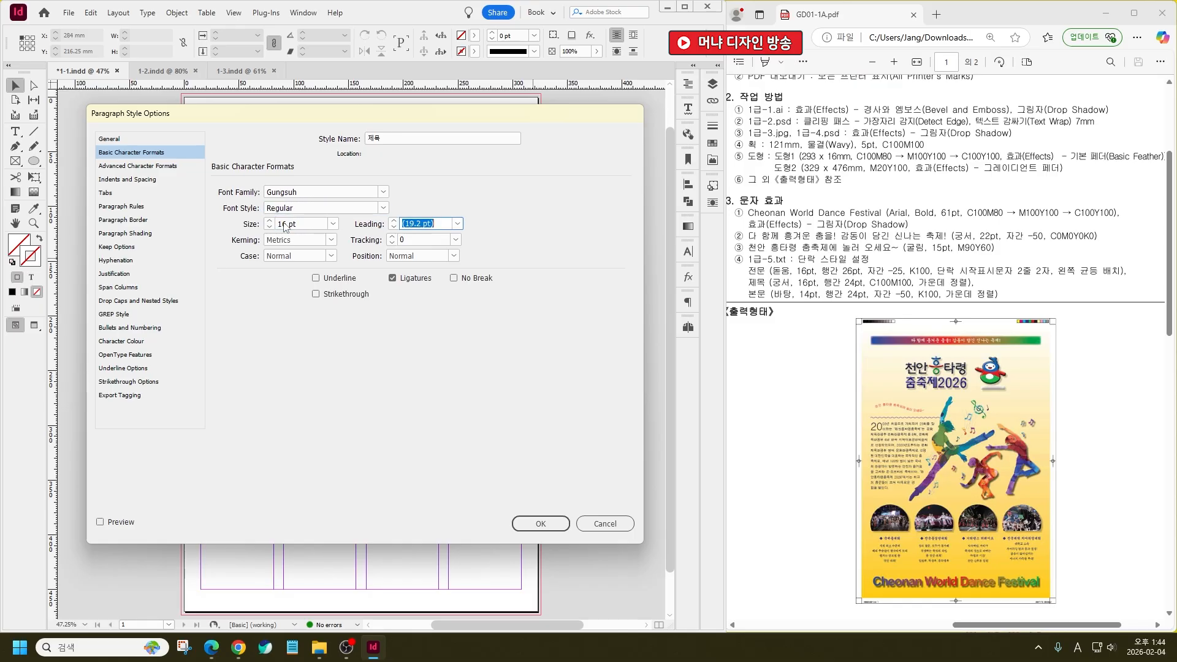
pyautogui.write('24')
pyautogui.press('Tab')
pyautogui.press('Tab')
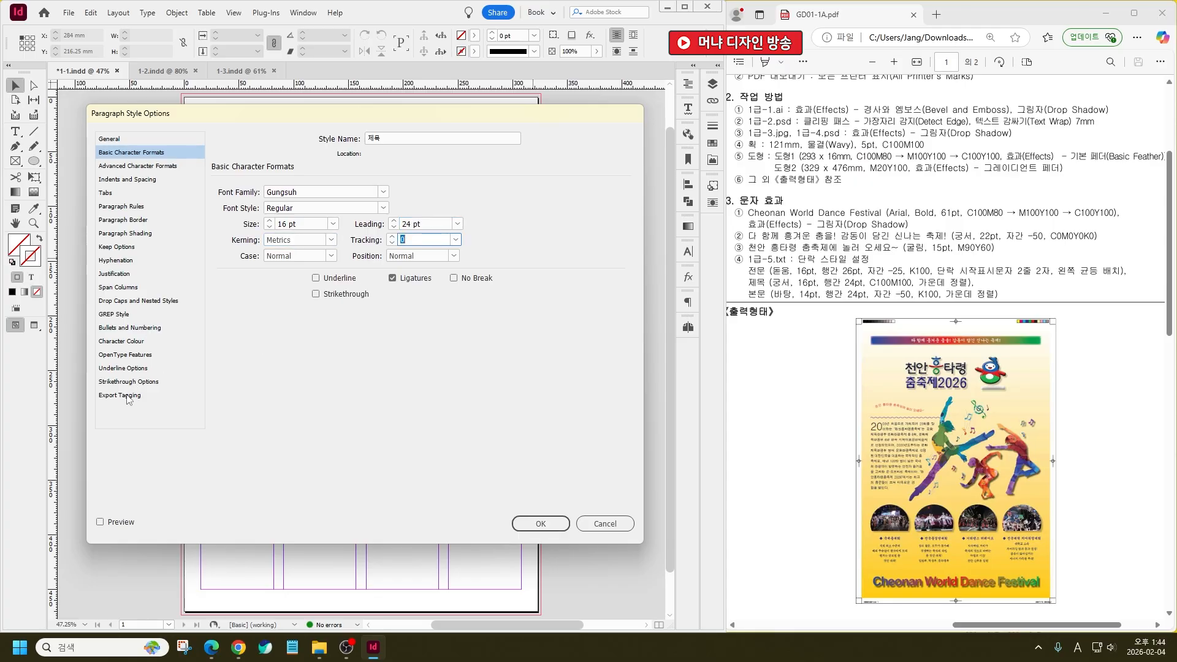
# Add a CMYK swatch of C=100 M=100 Y=0 K=0 and apply it as the 제목 style's character colour
pyautogui.click(133, 343)
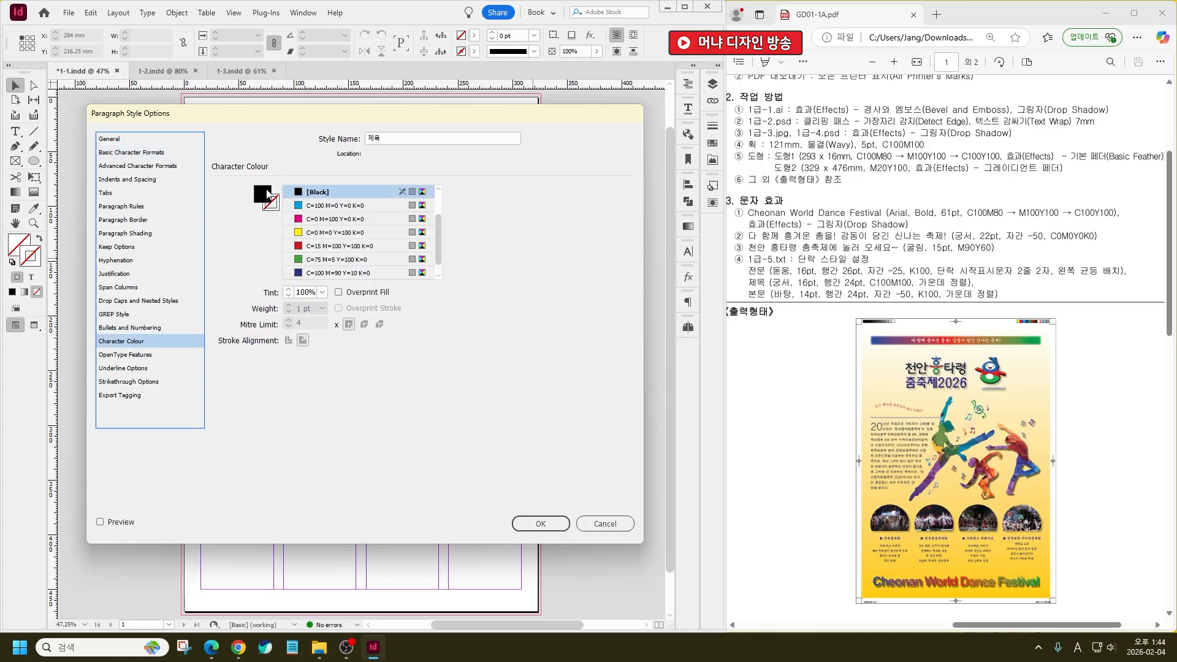
pyautogui.doubleClick(268, 194)
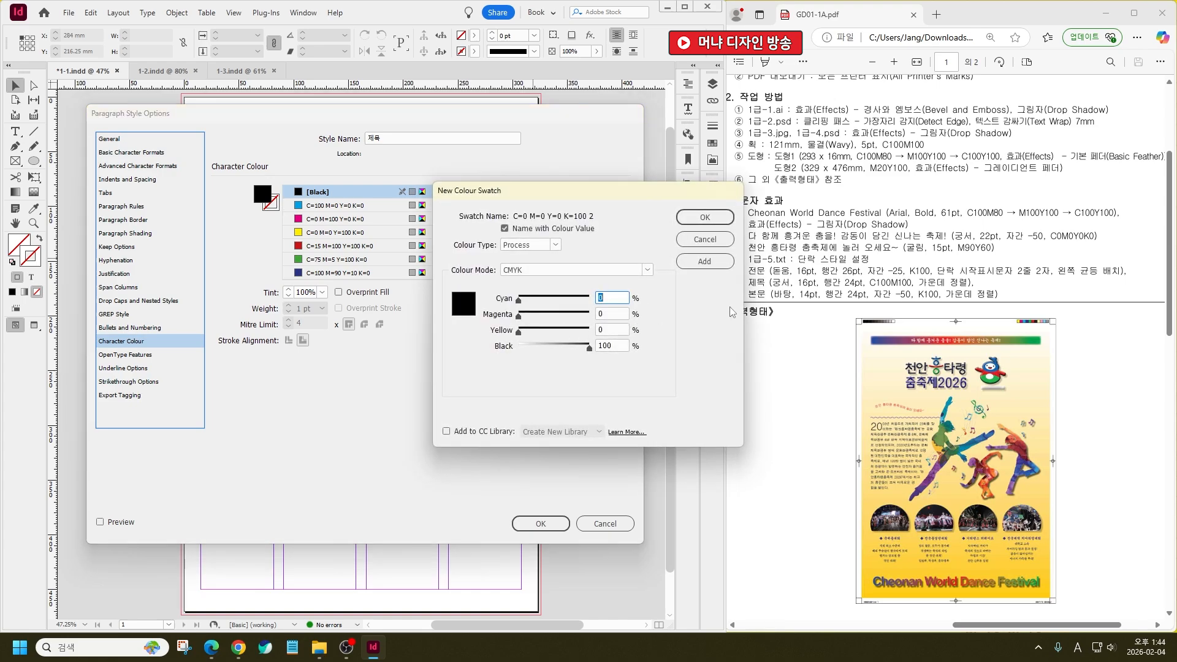
pyautogui.write('100')
pyautogui.press('Tab')
pyautogui.write('100')
pyautogui.press('Tab')
pyautogui.press('Tab')
pyautogui.write('0')
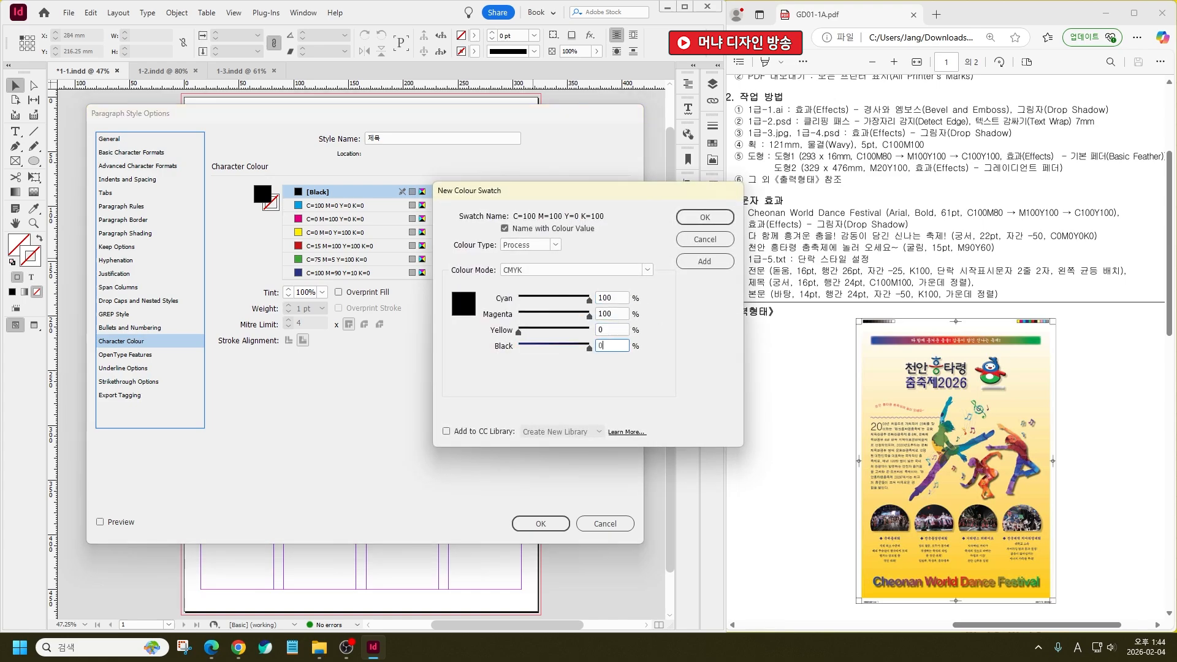
pyautogui.click(705, 217)
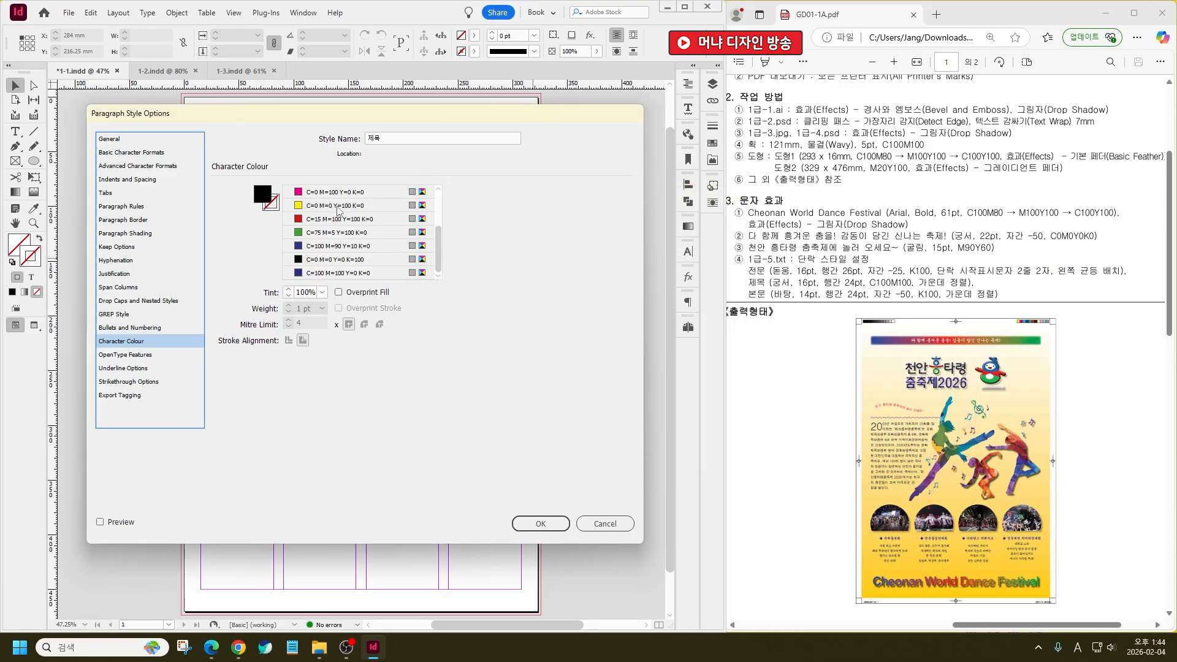
pyautogui.click(337, 274)
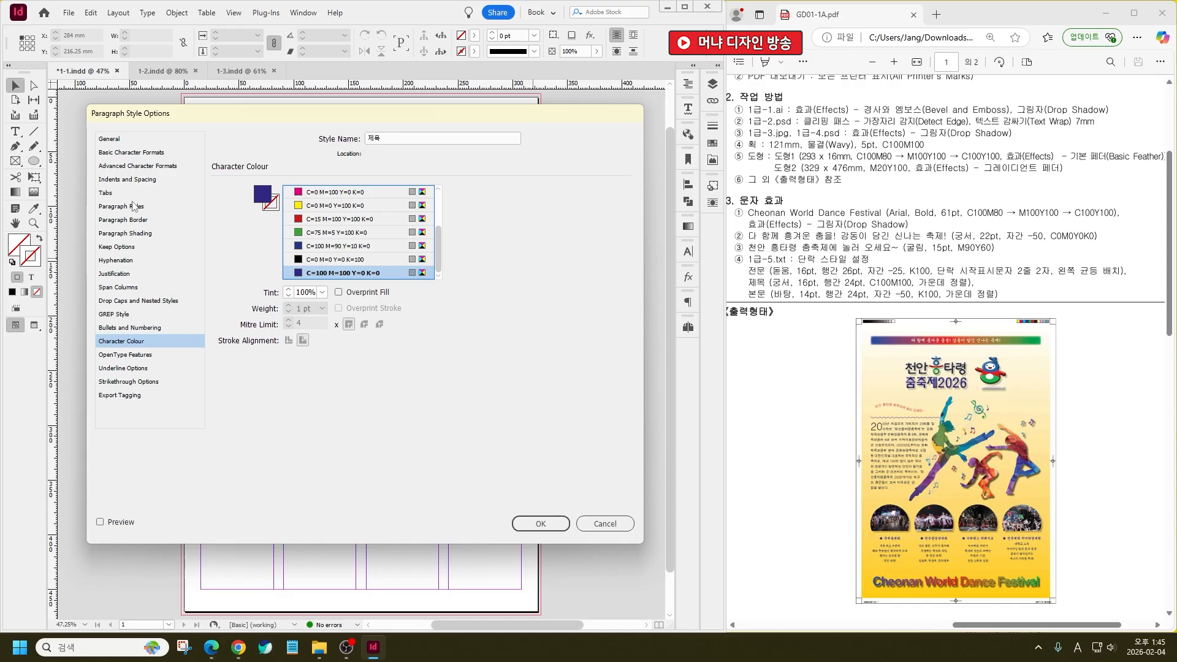
# Set the 제목 style's alignment to Centre and accept the style options
pyautogui.click(131, 180)
pyautogui.click(315, 192)
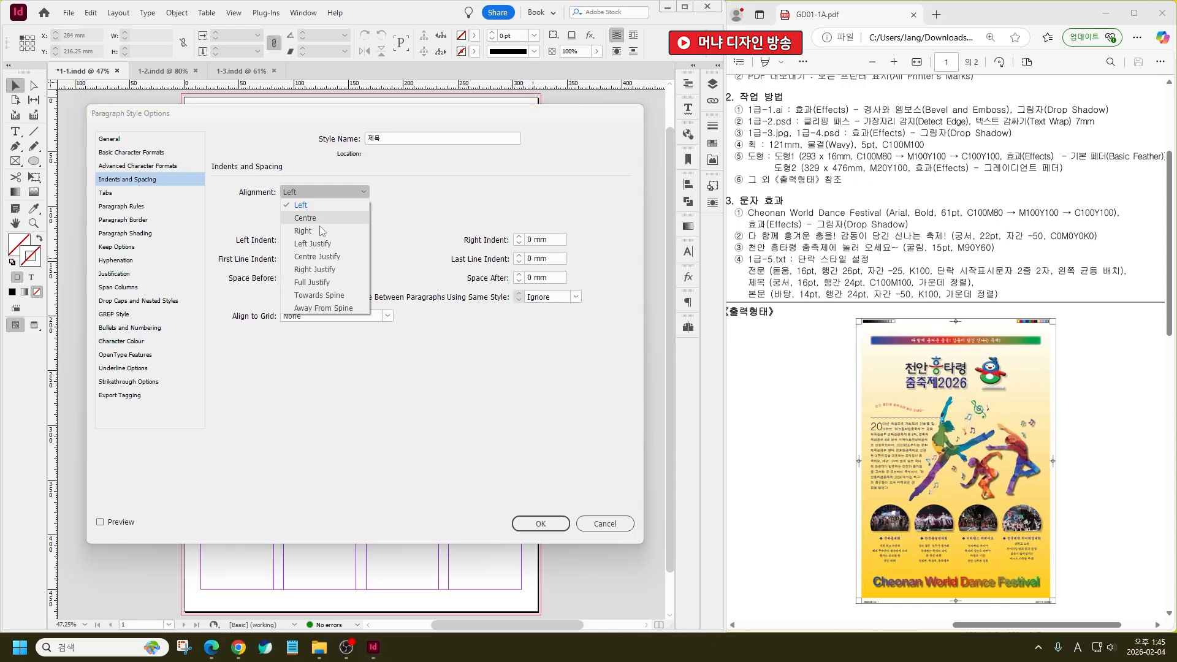
pyautogui.click(320, 217)
pyautogui.click(540, 523)
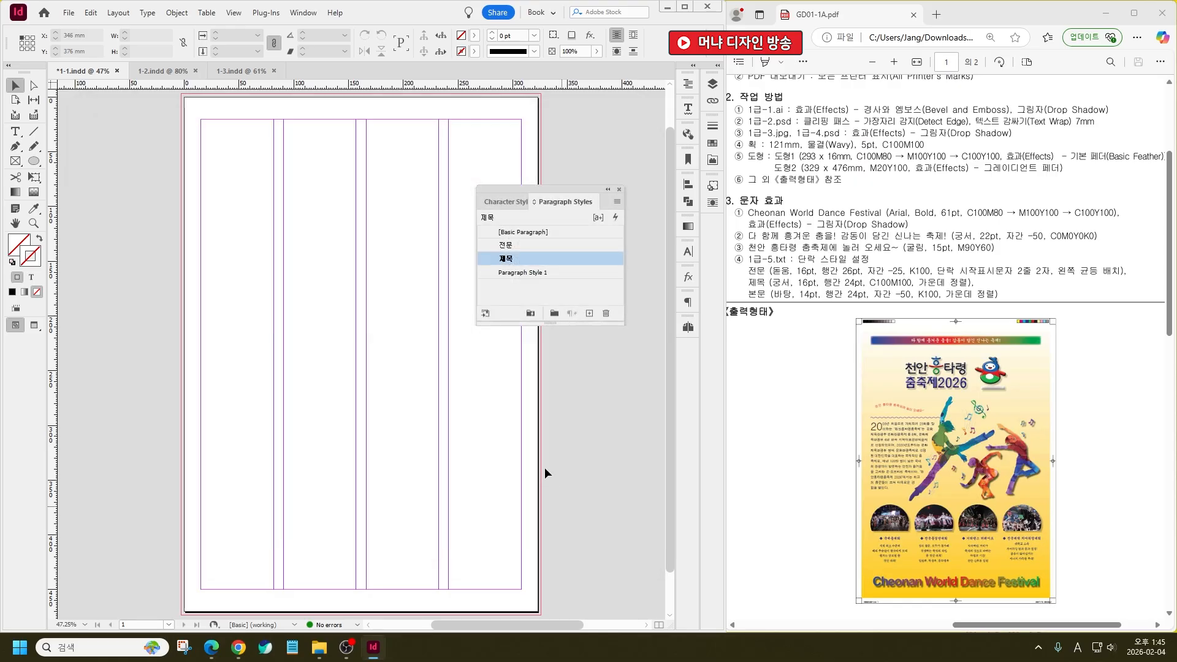
# Rename Paragraph Style 1 to 본문 and set its font family to Batang
pyautogui.click(538, 274)
pyautogui.doubleClick(538, 275)
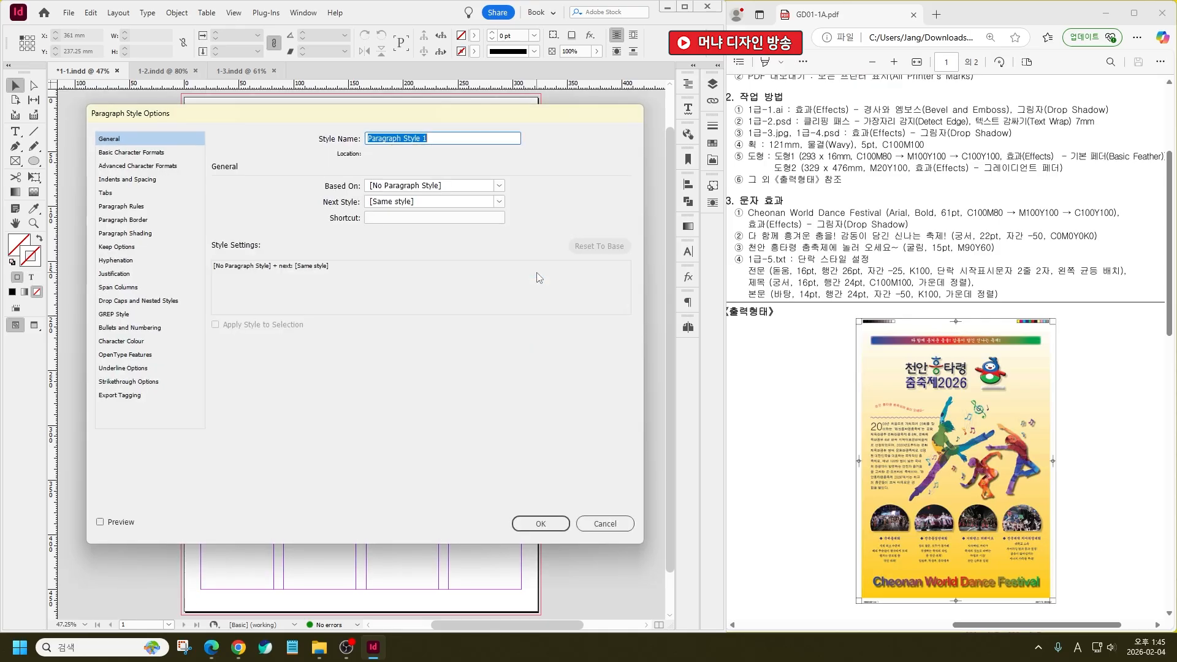
pyautogui.write('h본ㅁㅜㄴ')
pyautogui.click(123, 152)
pyautogui.click(383, 191)
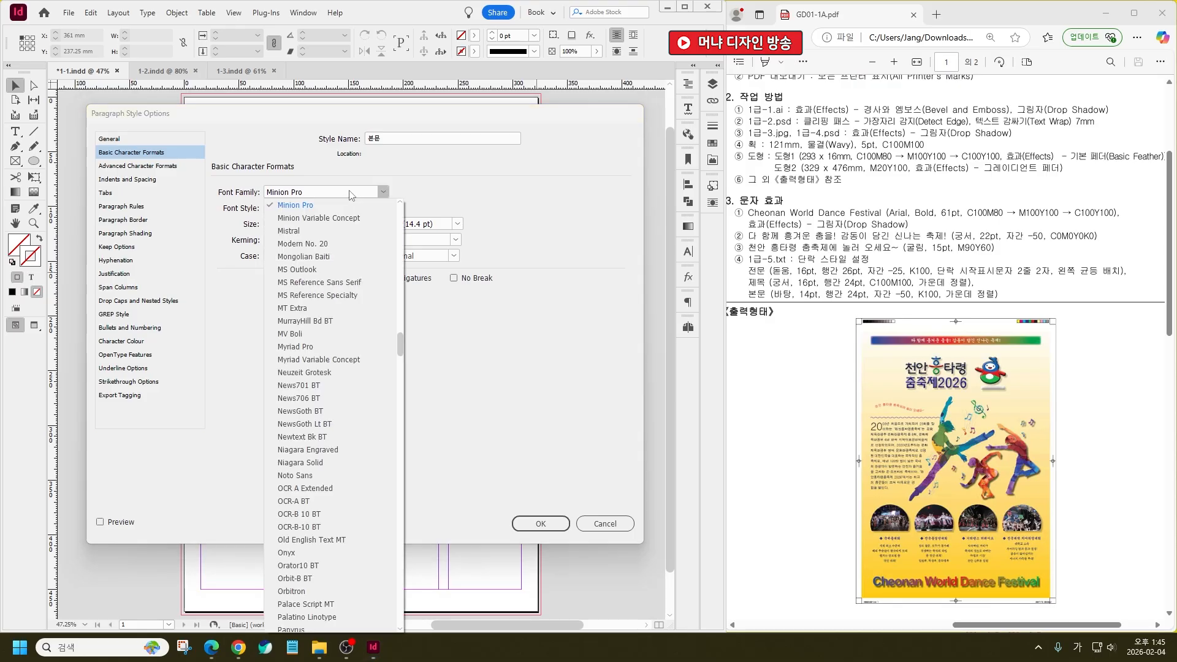
pyautogui.click(349, 190)
pyautogui.press('Hangul')
pyautogui.write('Batang')
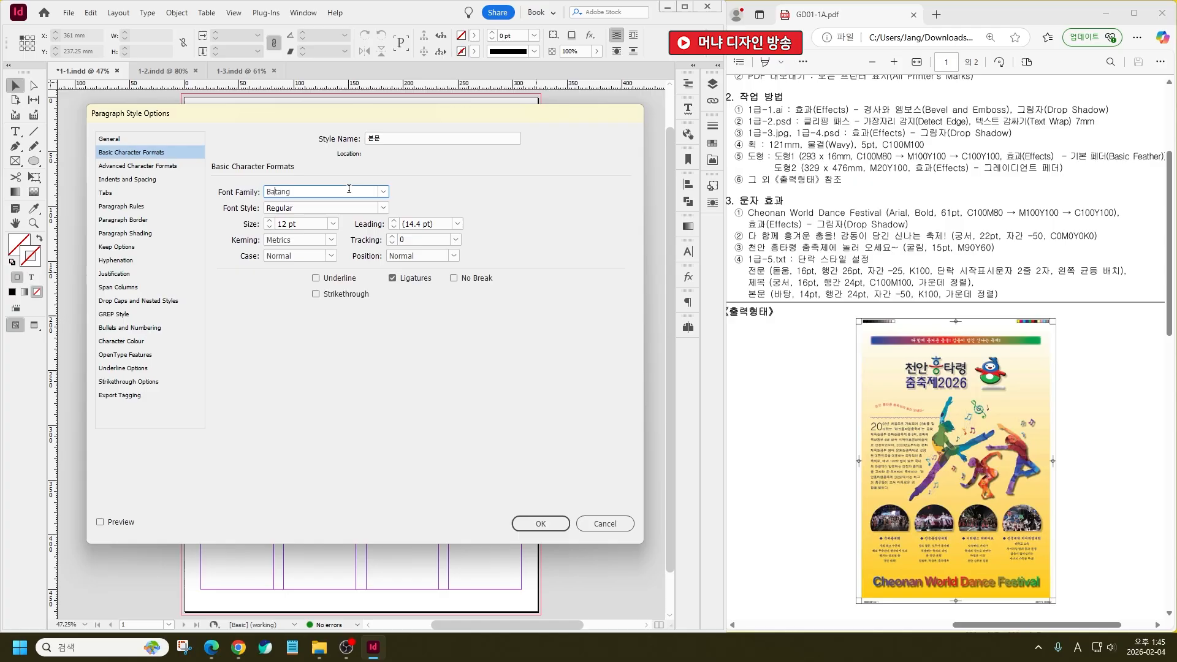
pyautogui.press('Tab')
pyautogui.click(349, 189)
pyautogui.click(349, 190)
pyautogui.write('Ba')
# Set the 본문 style's size to 14 pt, leading to 24 pt and tracking to -50
pyautogui.click(296, 224)
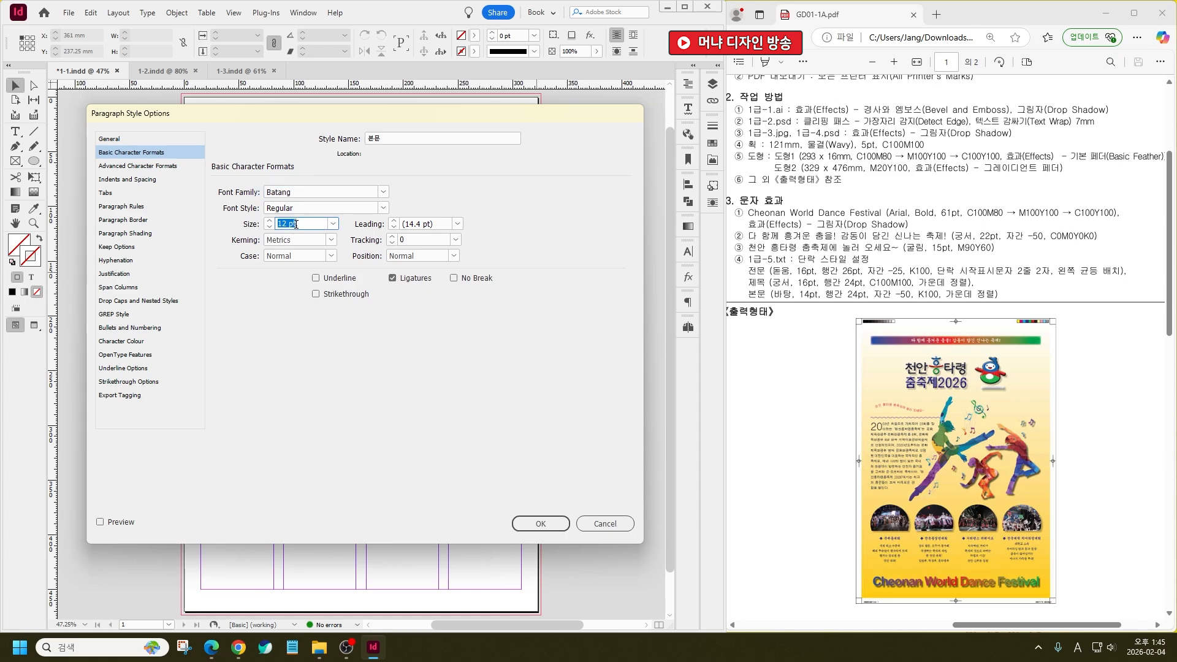
pyautogui.doubleClick(282, 225)
pyautogui.write('14')
pyautogui.press('Tab')
pyautogui.write('24')
pyautogui.press('Tab')
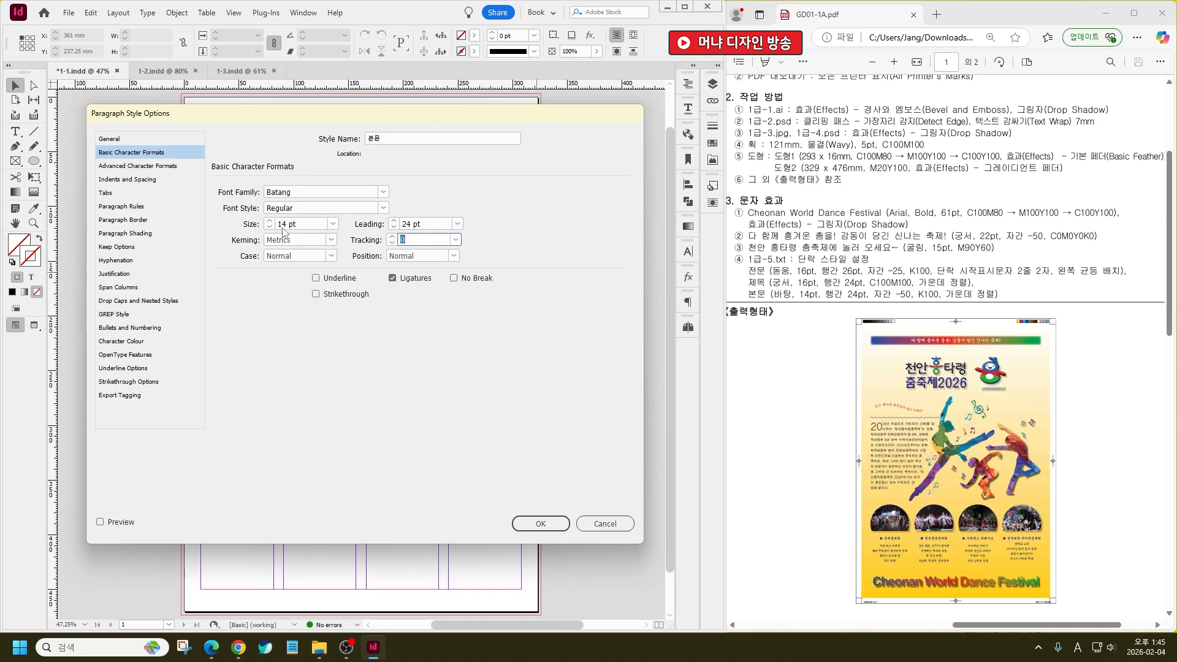
pyautogui.write('-50')
# Set the 본문 style's alignment to Centre, accept the options and save the 1-1 document
pyautogui.click(143, 179)
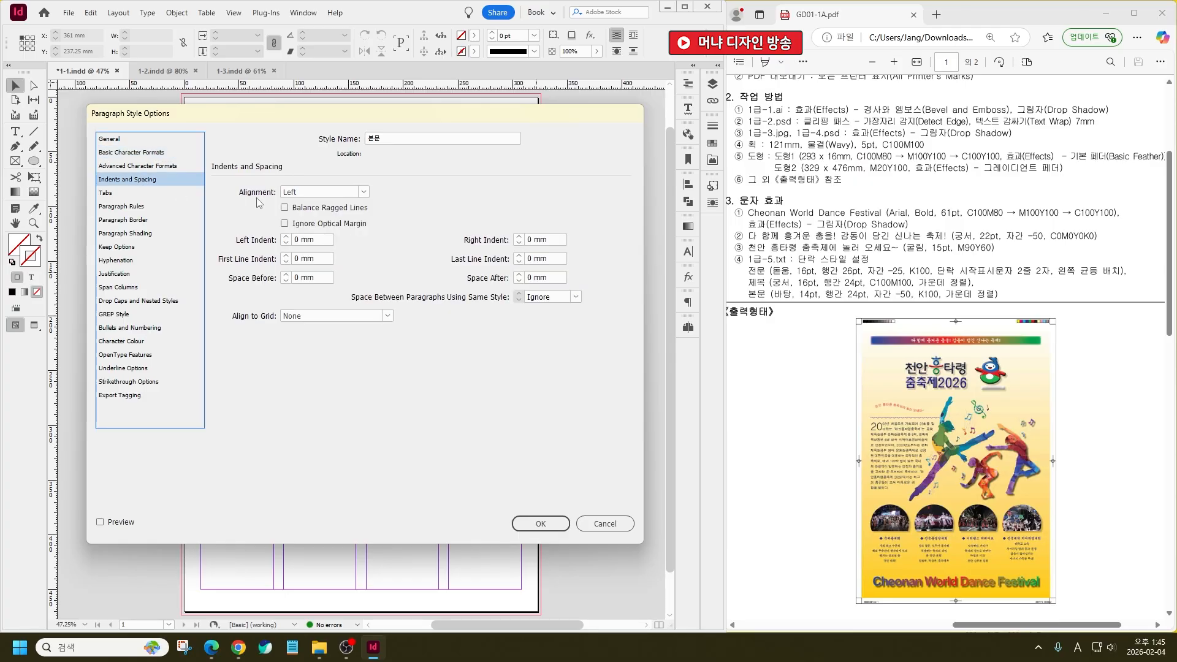
pyautogui.click(302, 192)
pyautogui.click(306, 217)
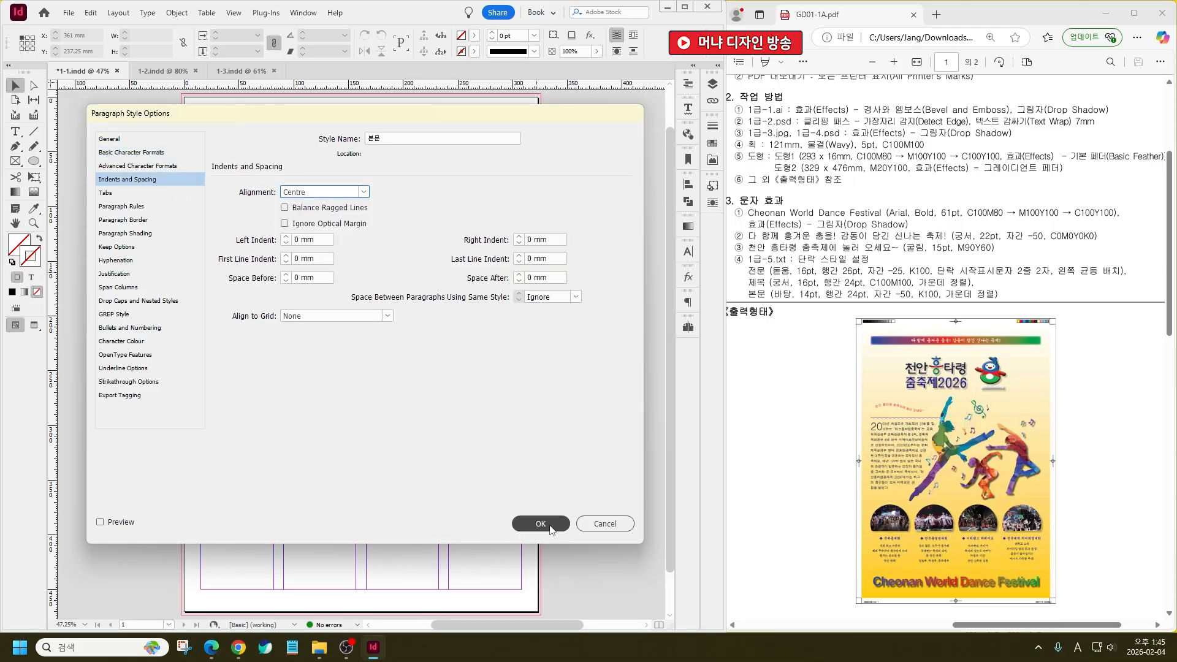
pyautogui.click(551, 526)
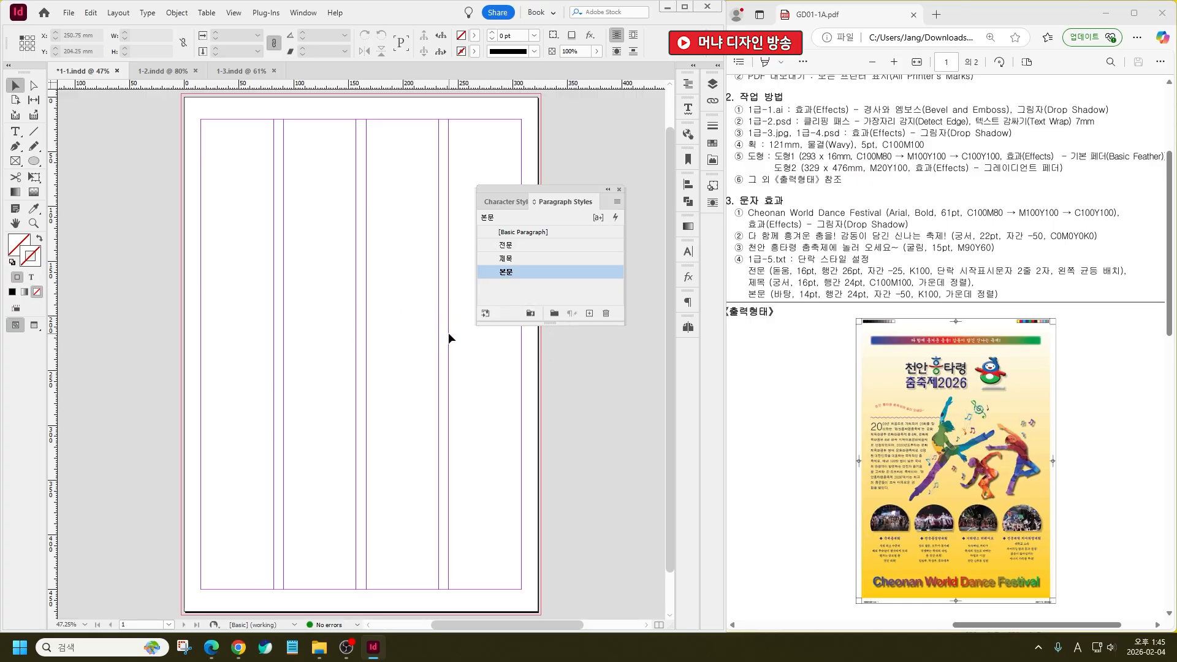
pyautogui.hotkey('ctrl', 's')
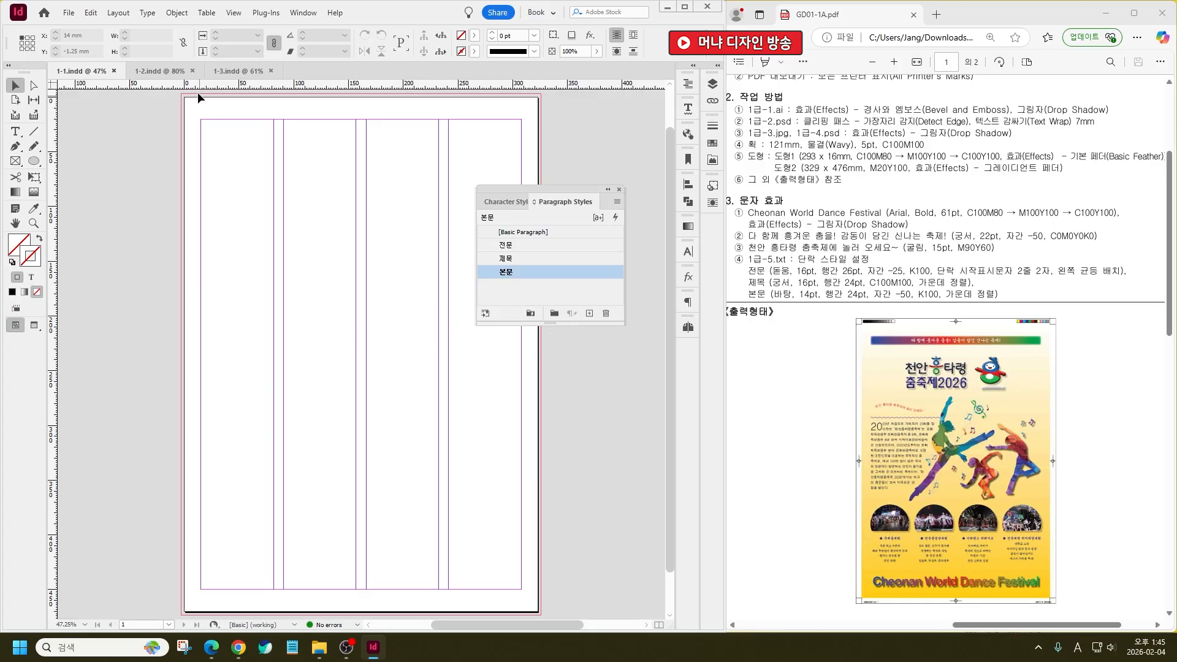
# Switch to the 1-2 document, show its section of the exam PDF, and delete Paragraph Style 1
pyautogui.click(158, 71)
pyautogui.scroll(-15, 1049, 395)
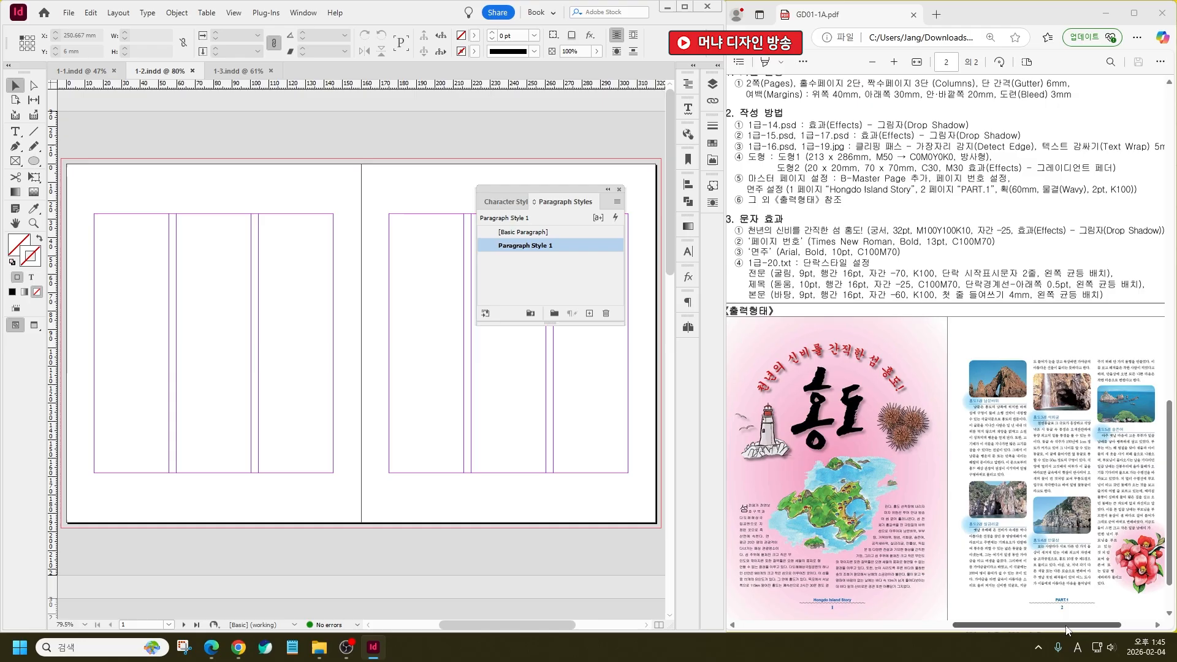
pyautogui.moveTo(1067, 630); pyautogui.dragTo(881, 630)
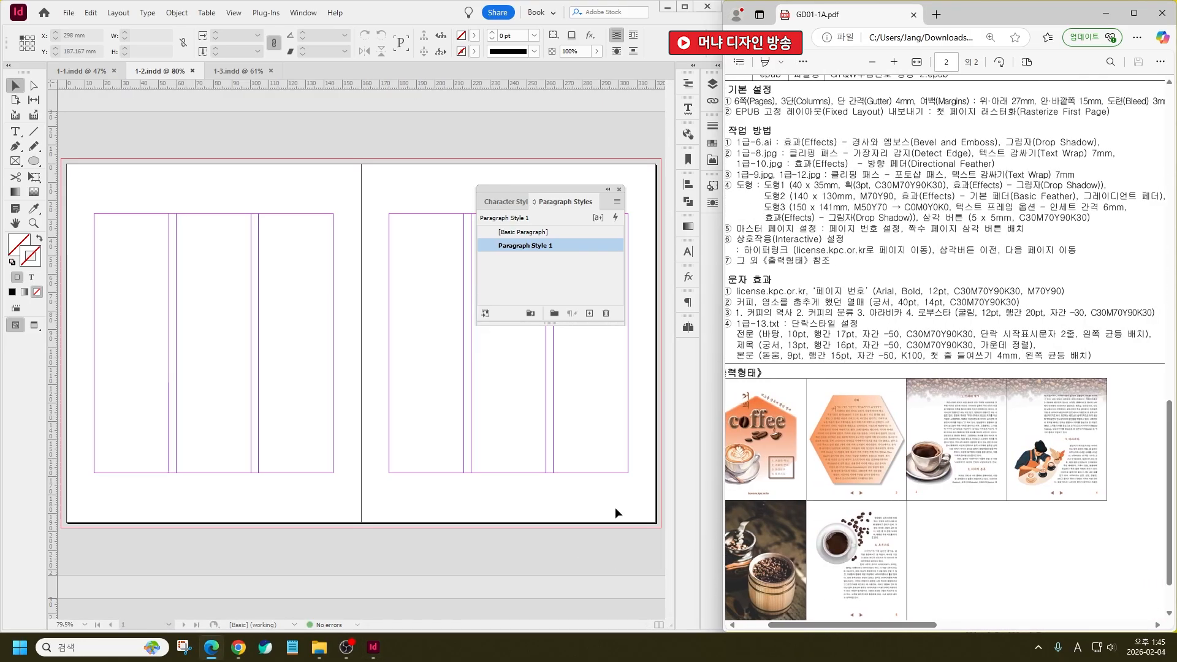
pyautogui.click(322, 368)
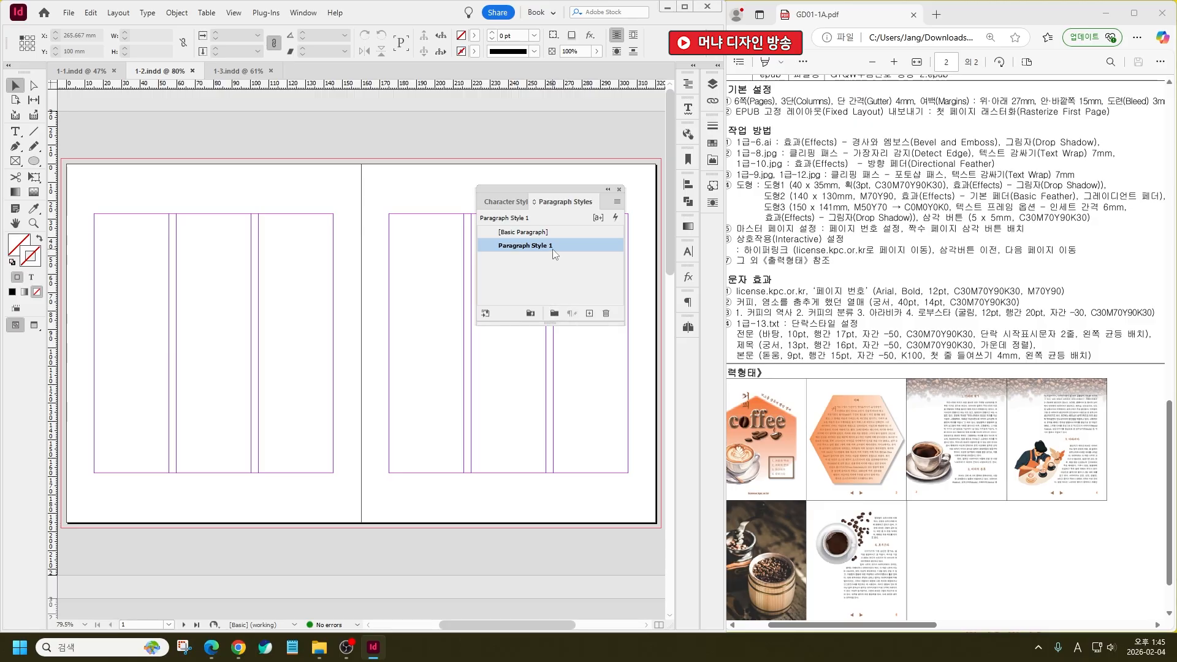
pyautogui.click(606, 313)
pyautogui.click(608, 341)
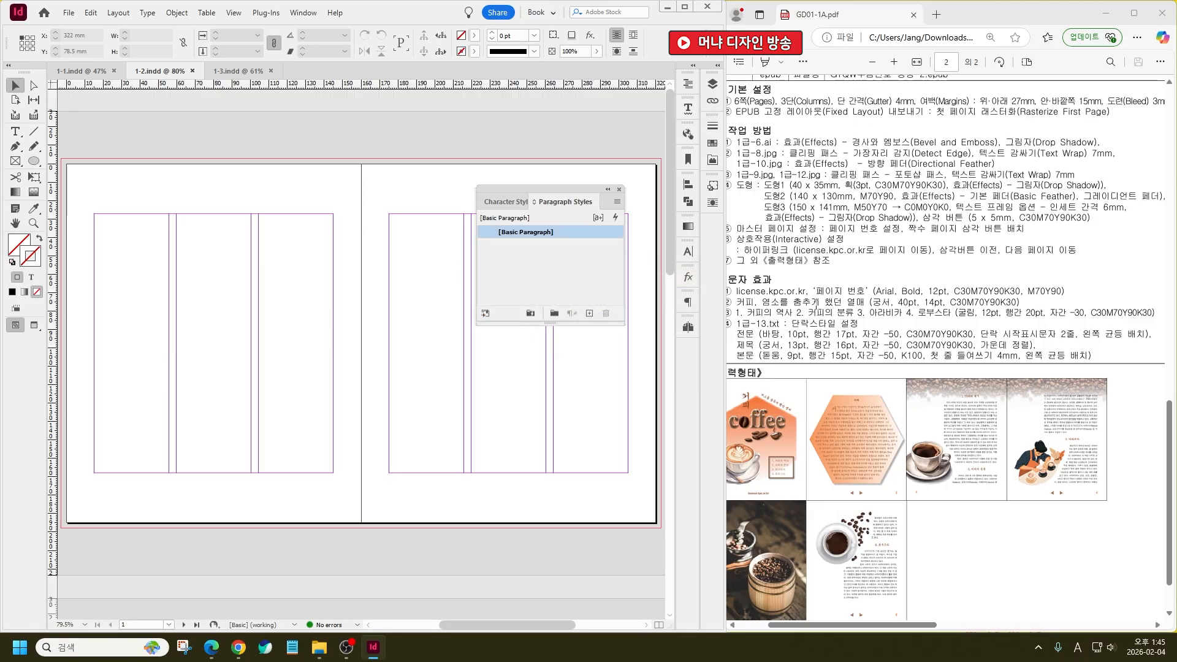
# Create three new paragraph styles in 1-2 and rename Paragraph Style 3 to 전문
pyautogui.click(589, 313)
pyautogui.click(589, 313)
pyautogui.click(589, 313)
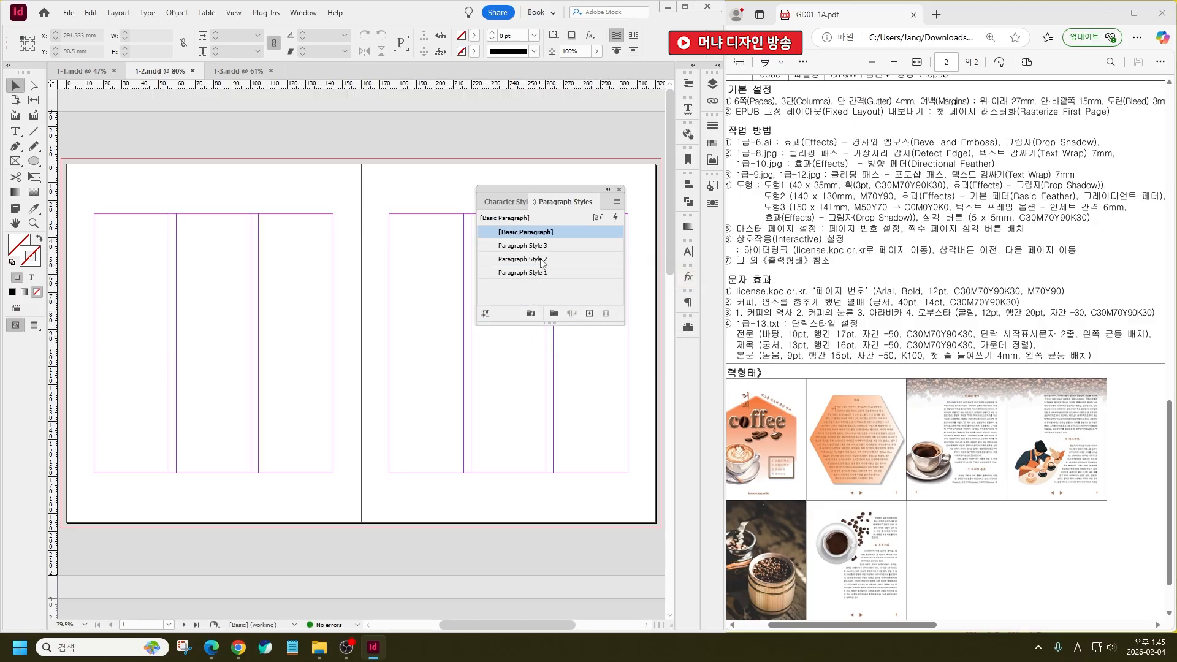
pyautogui.doubleClick(547, 247)
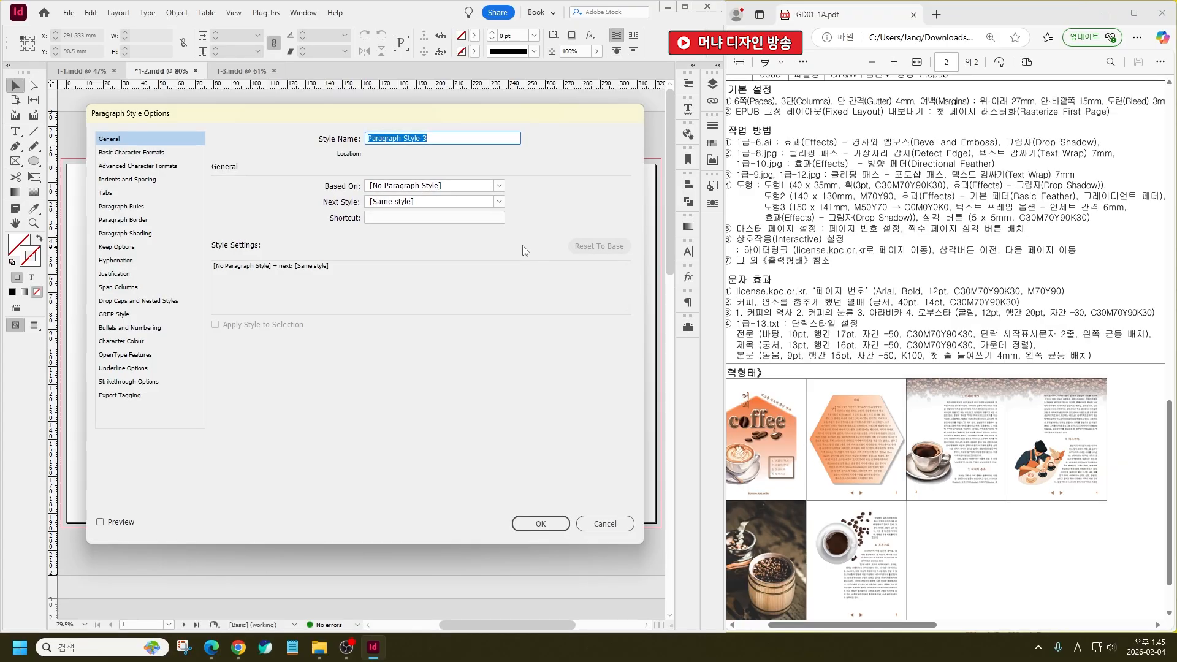
pyautogui.press('BackSpace')
pyautogui.press('Hangul')
pyautogui.write('전문')
# Set the font family of 1-2's 전문 paragraph style to Batang
pyautogui.click(139, 154)
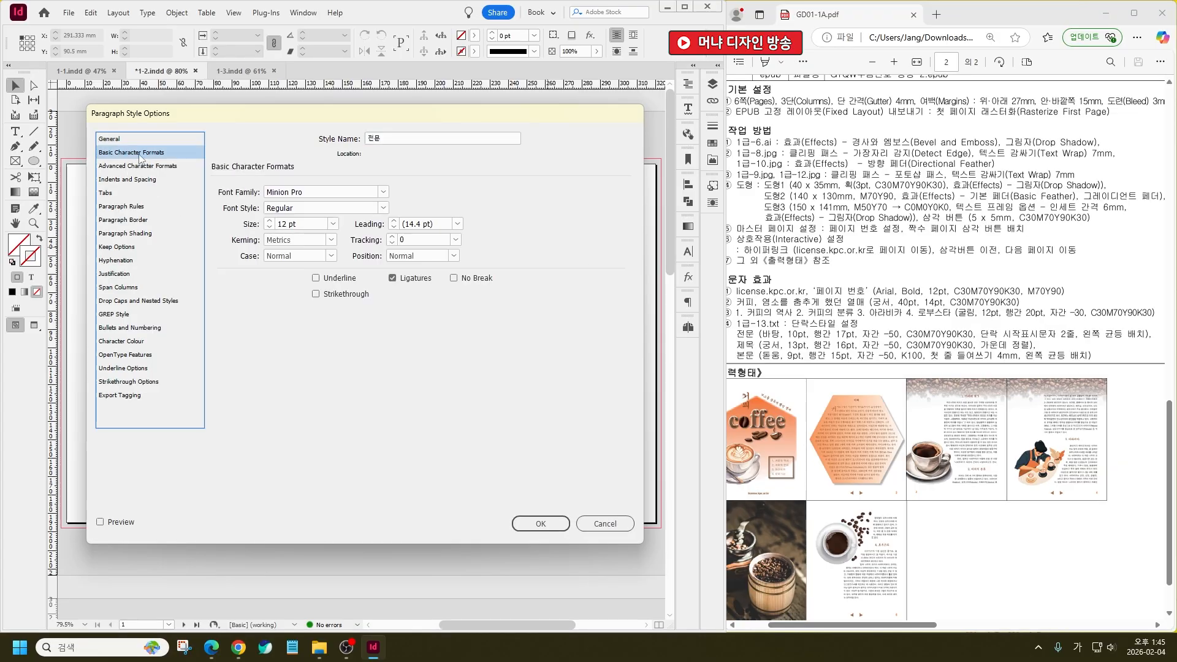
pyautogui.click(331, 191)
pyautogui.press('Hangul')
pyautogui.write('Batang')
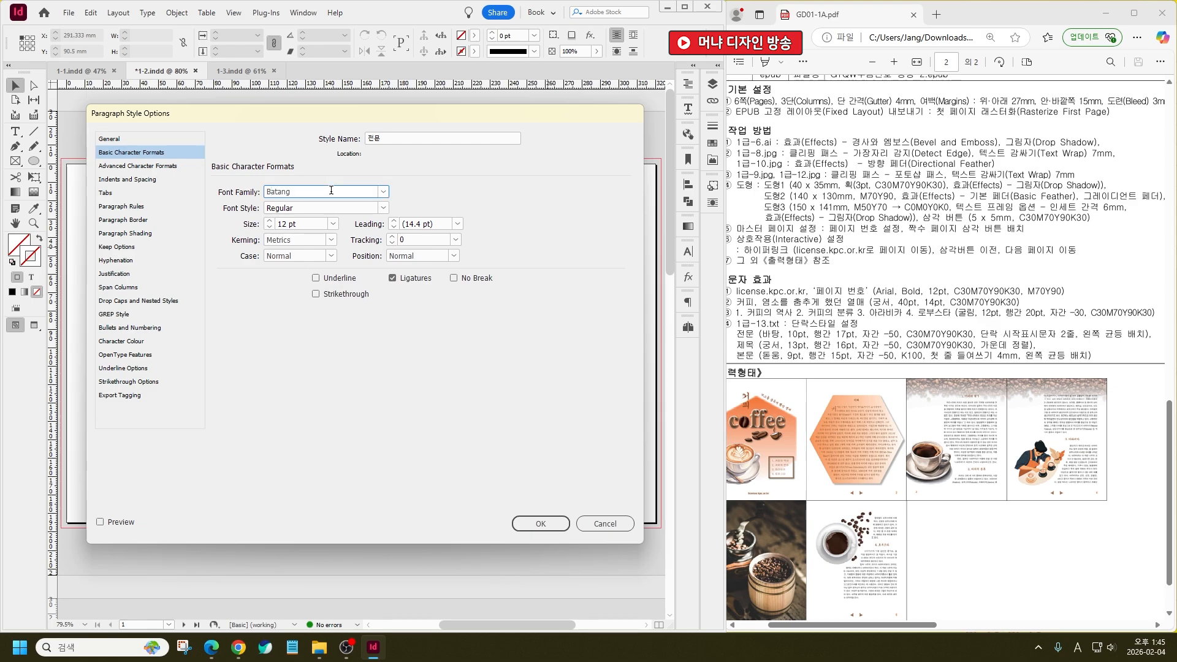
pyautogui.click(252, 228)
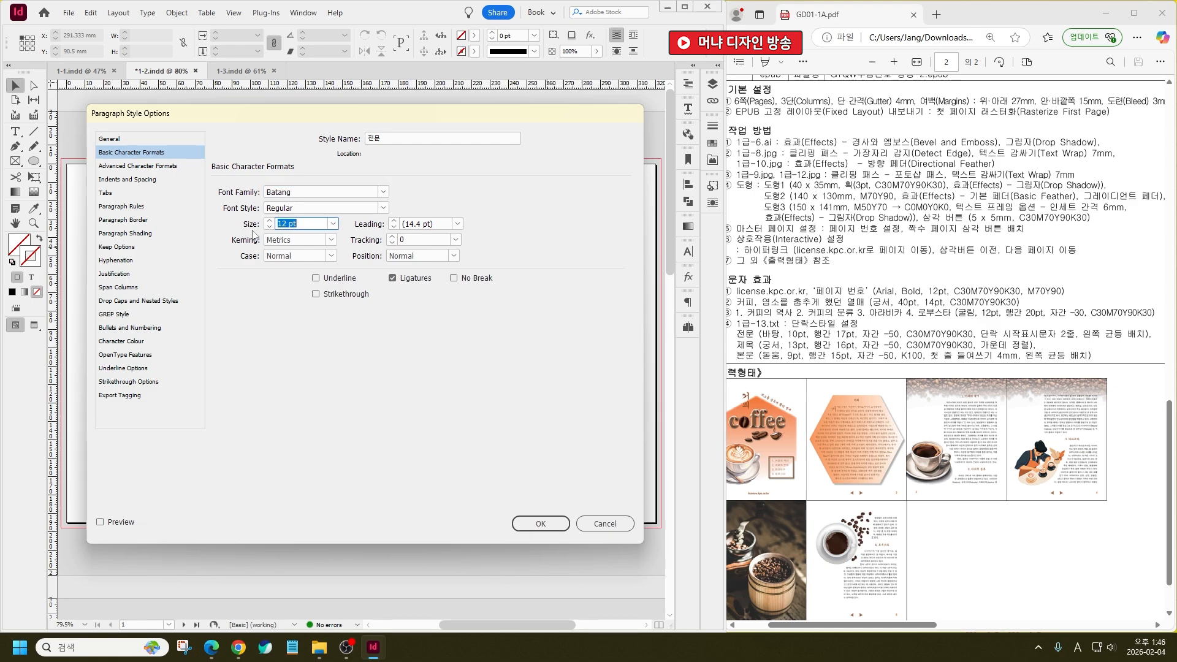
# Set the 전문 style's size to 10 pt, leading to 17 pt and tracking to -50
pyautogui.write('10')
pyautogui.press('Tab')
pyautogui.write('17')
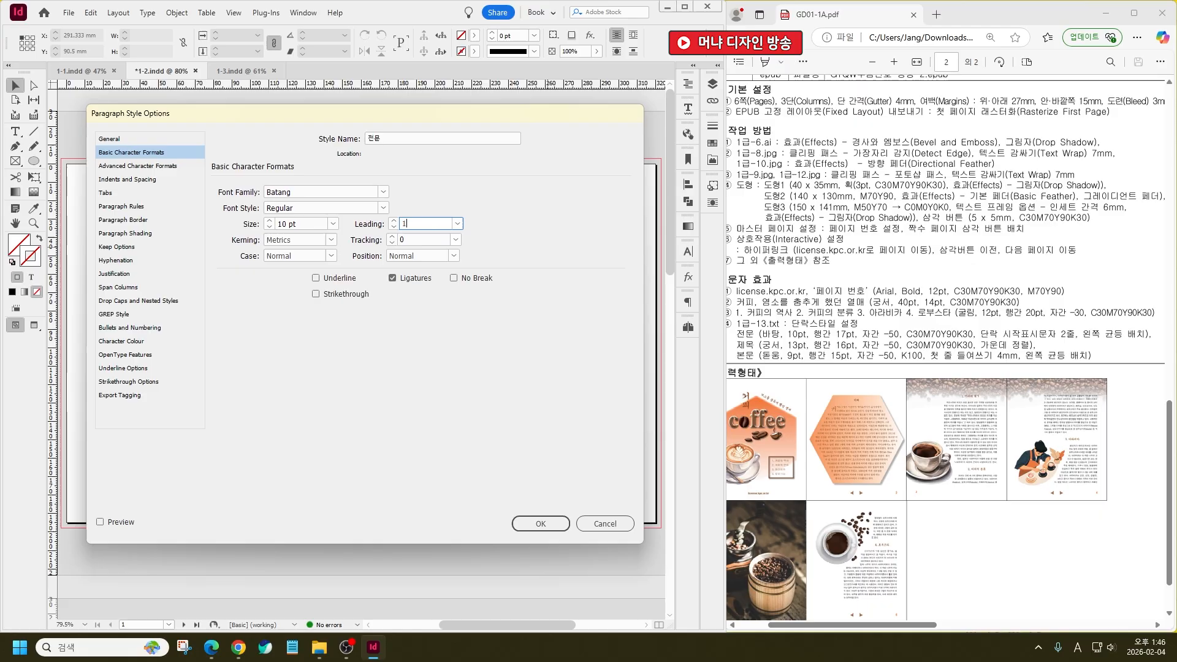
pyautogui.press('Tab')
pyautogui.click(428, 241)
pyautogui.write('-50')
pyautogui.press('Tab')
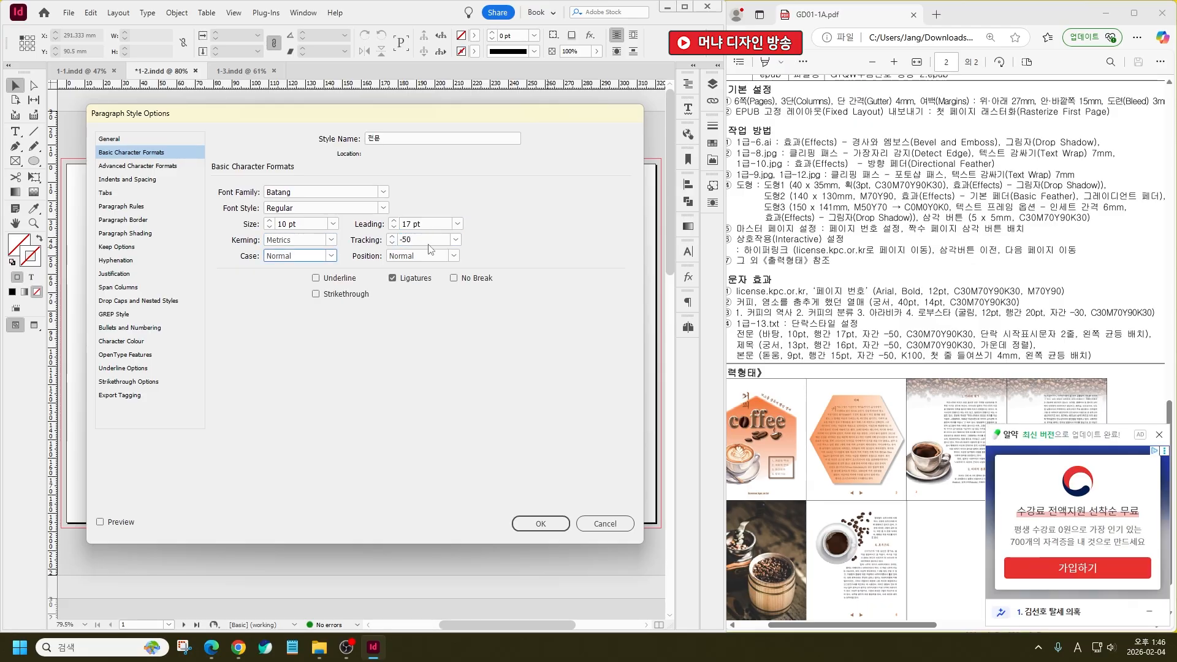
# Create a new CMYK swatch C=30 M=70 Y=90 K=30 from the 전문 style's character colour settings
pyautogui.click(136, 342)
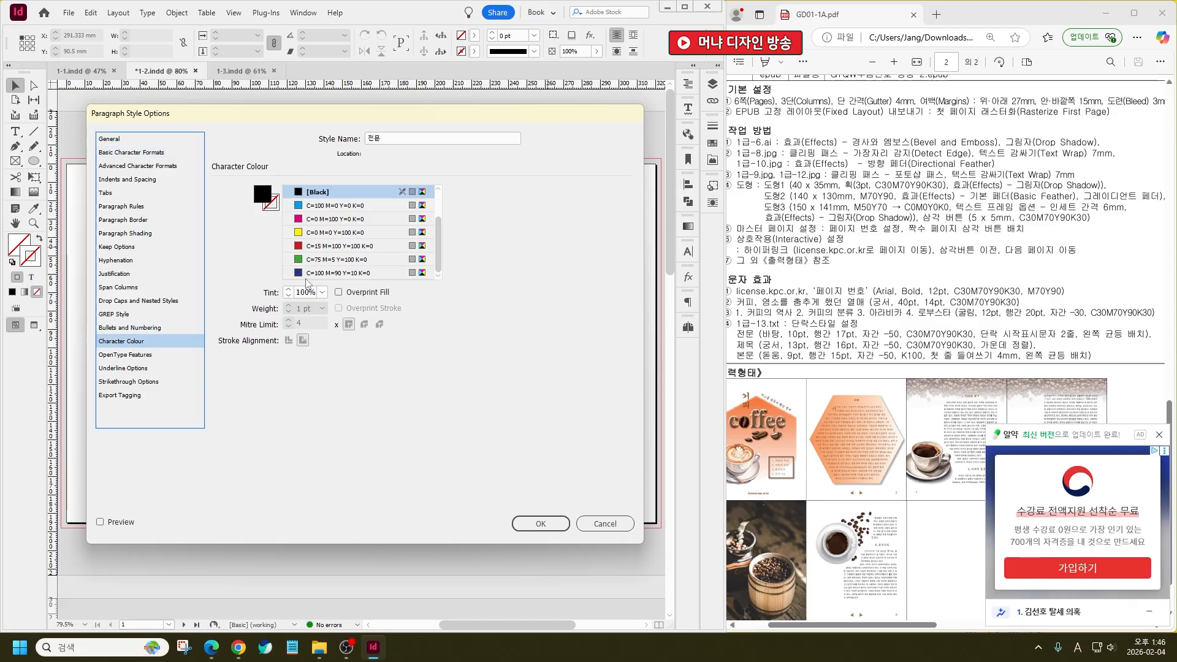
pyautogui.doubleClick(262, 197)
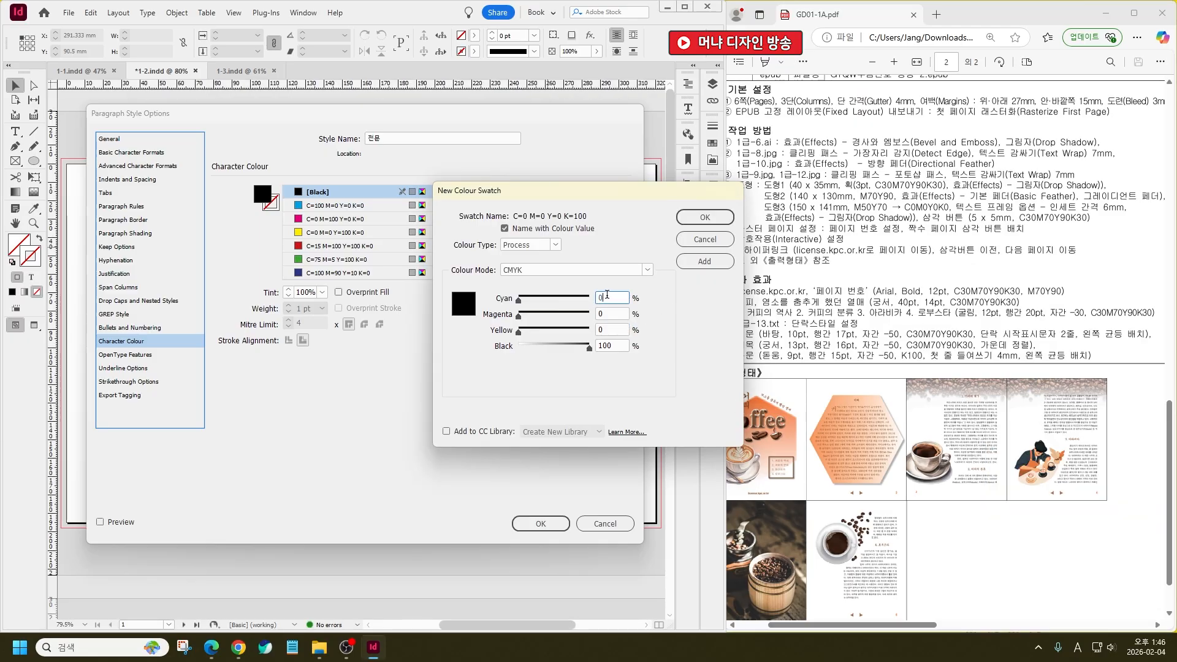
pyautogui.moveTo(607, 295); pyautogui.dragTo(497, 301)
pyautogui.write('30')
pyautogui.press('Tab')
pyautogui.write('70')
pyautogui.press('Tab')
pyautogui.write('90')
pyautogui.press('Tab')
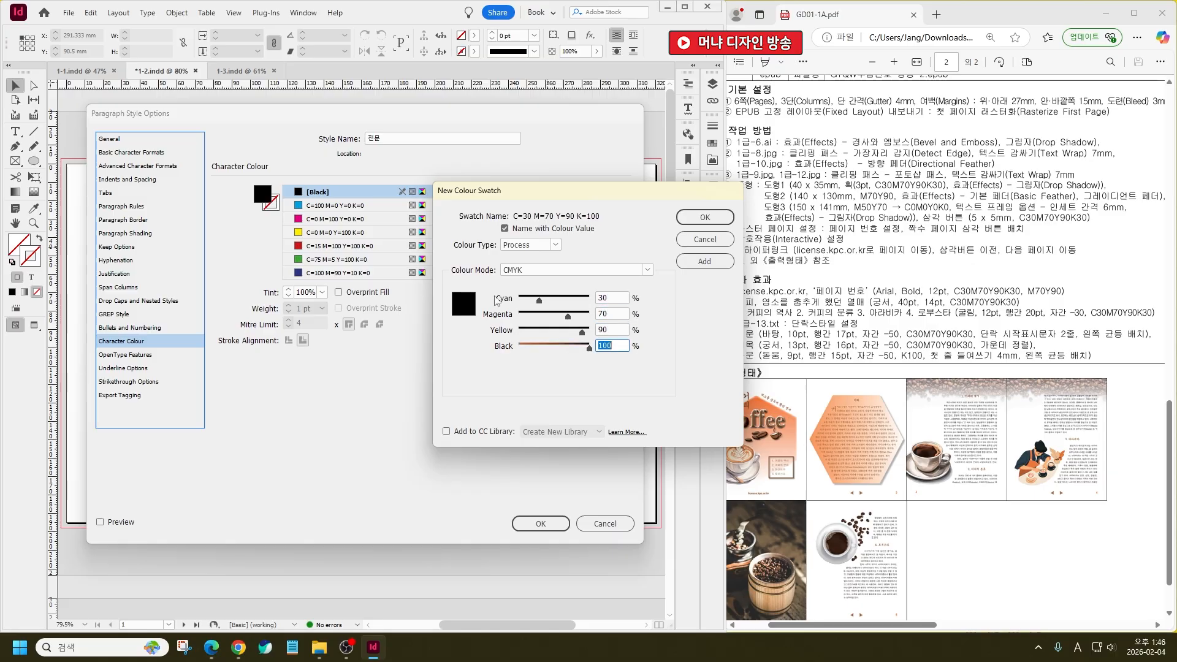
pyautogui.write('30')
pyautogui.press('Return')
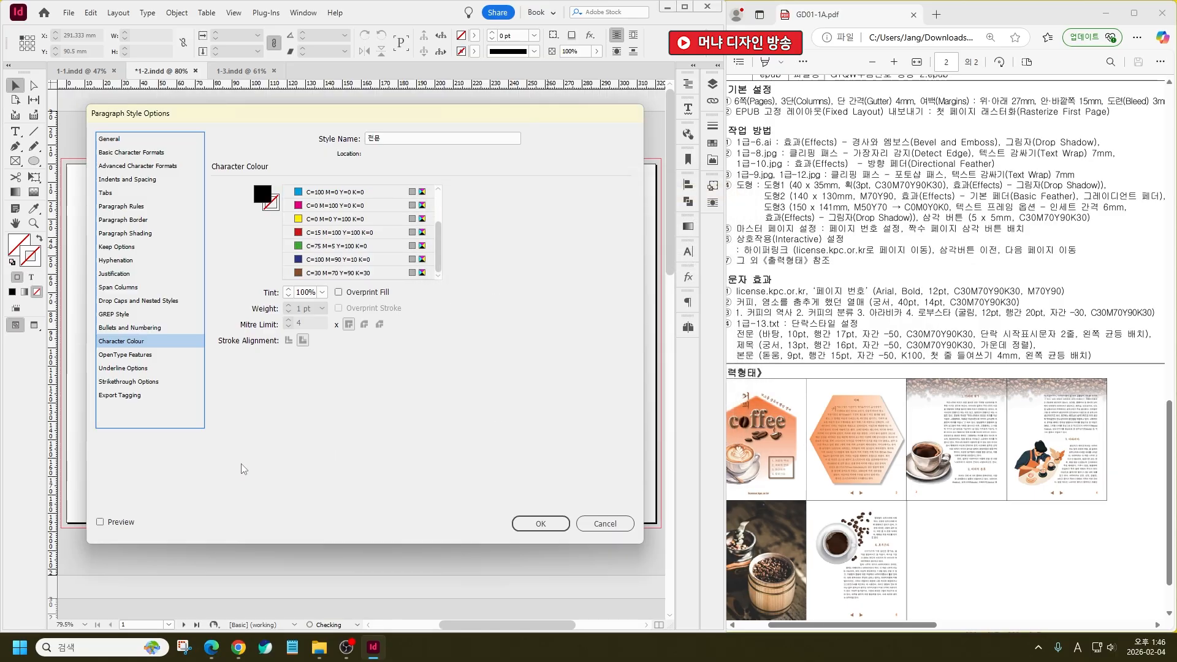
# Give the 전문 style a two-line, one-character drop cap and Left Justify alignment, and accept the options
pyautogui.click(146, 301)
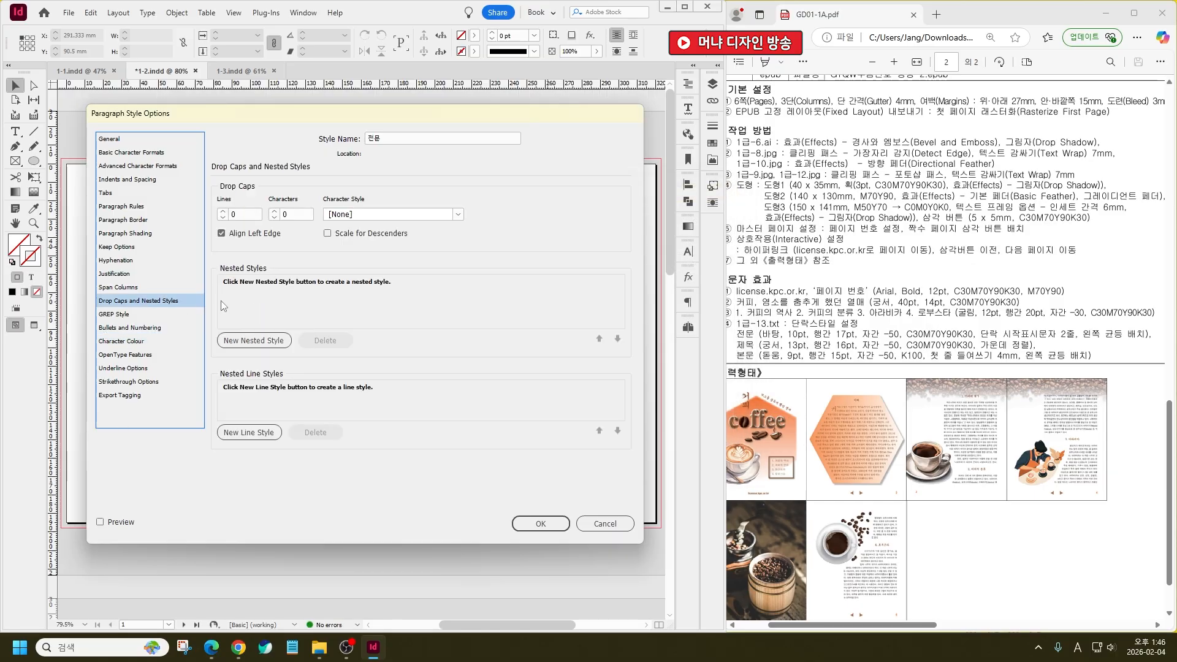
pyautogui.click(223, 218)
pyautogui.click(143, 180)
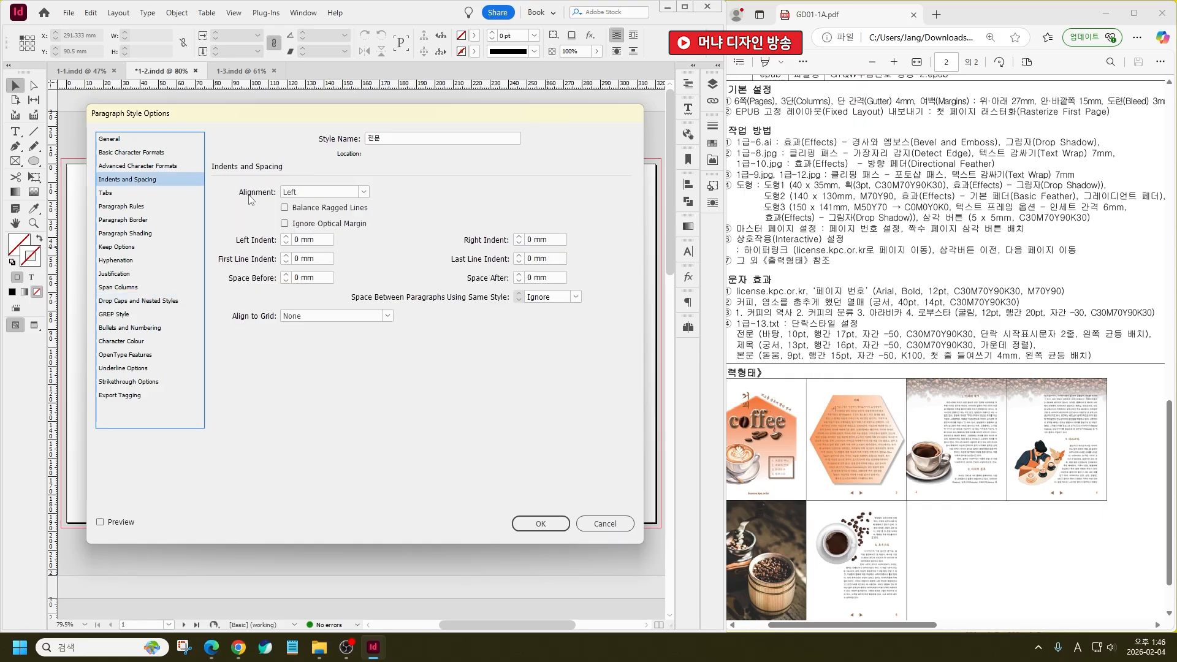
pyautogui.click(310, 194)
pyautogui.click(312, 243)
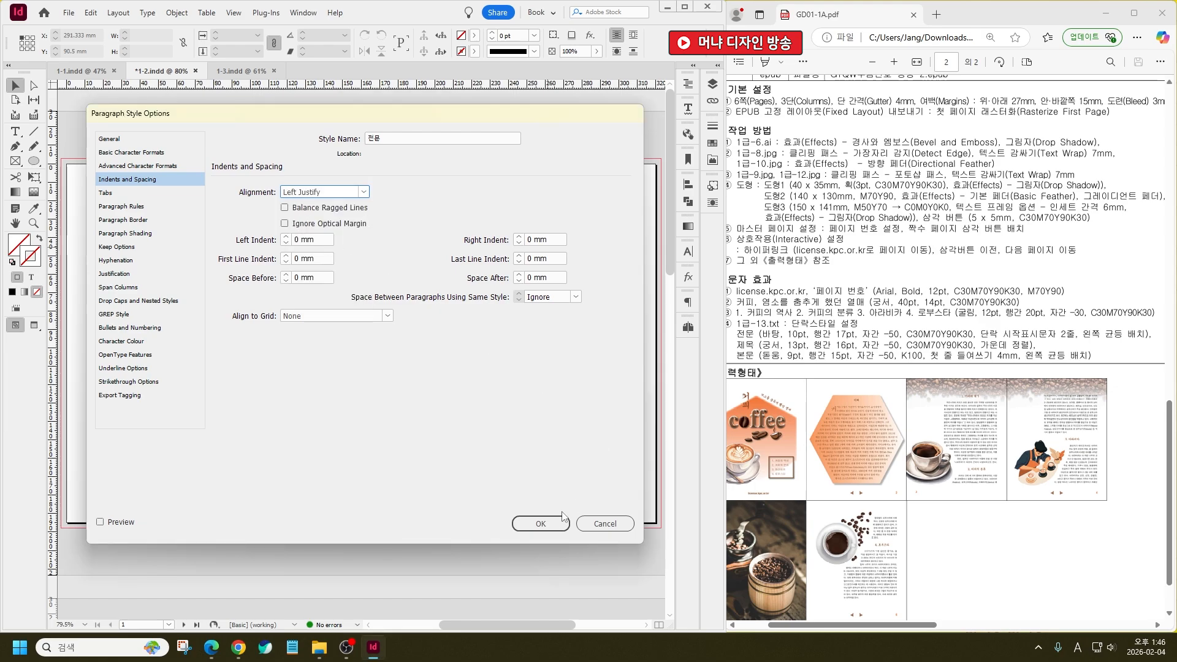
pyautogui.click(540, 523)
# Rename Paragraph Style 2 as 제목 and set its font family to Gungsuh
pyautogui.doubleClick(546, 258)
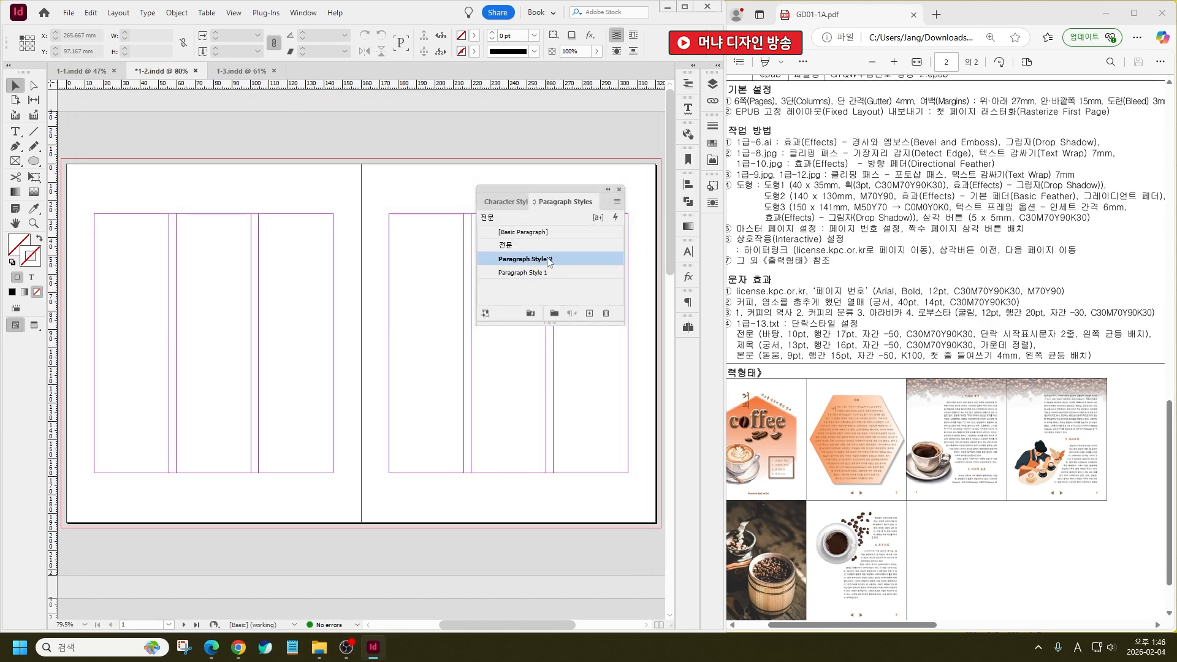
pyautogui.press('Hangul')
pyautogui.write('ㅈ')
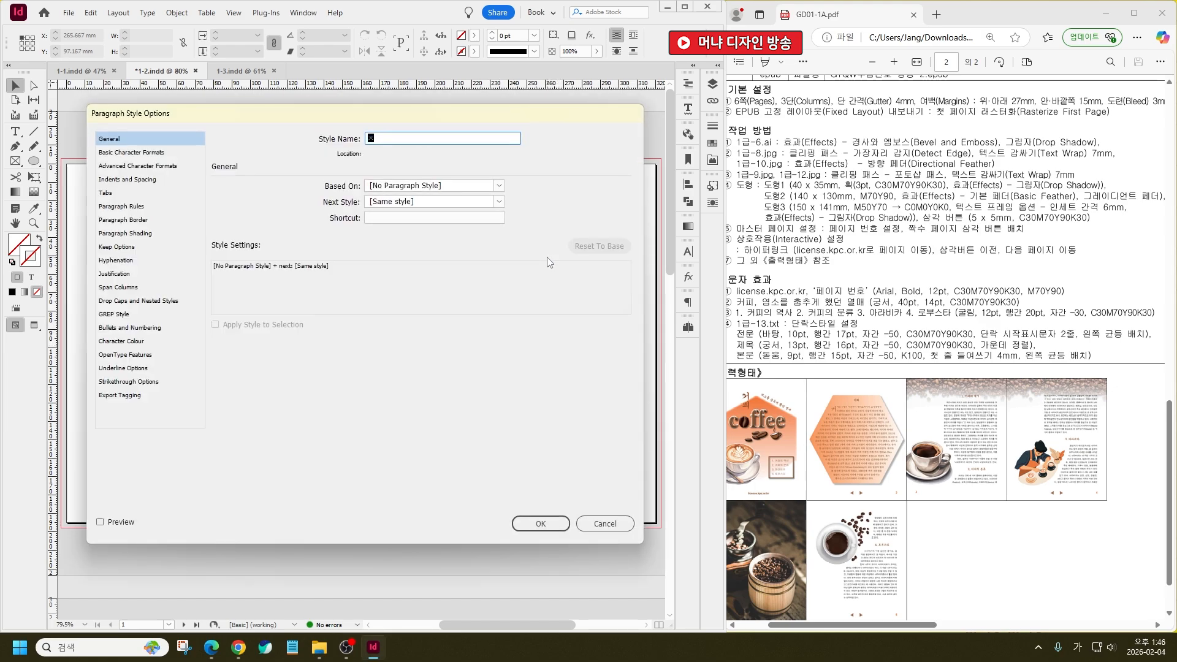
pyautogui.write('ㅔㅁㅗㄱ')
pyautogui.click(150, 153)
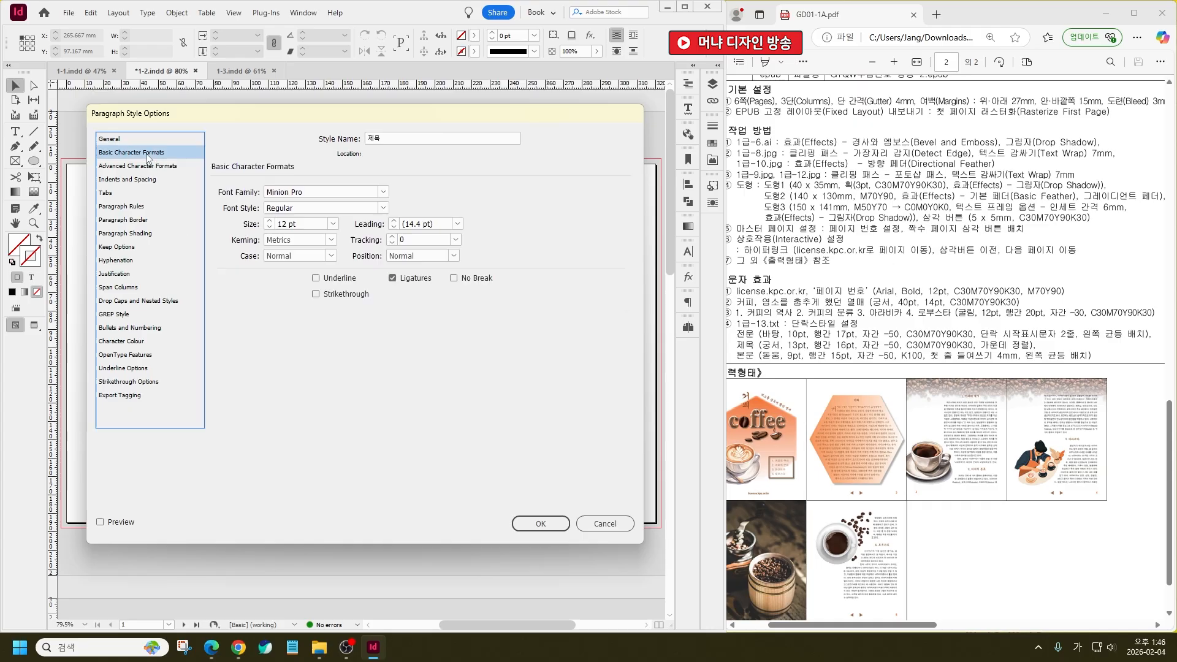
pyautogui.click(383, 191)
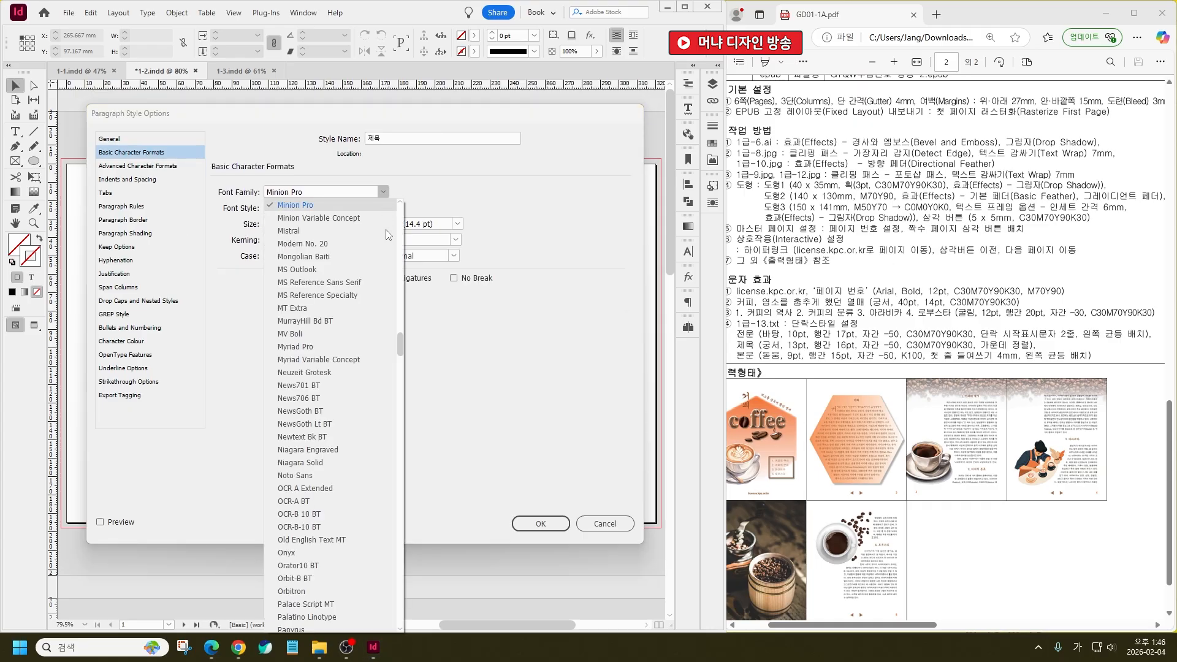
pyautogui.click(406, 352)
pyautogui.click(386, 195)
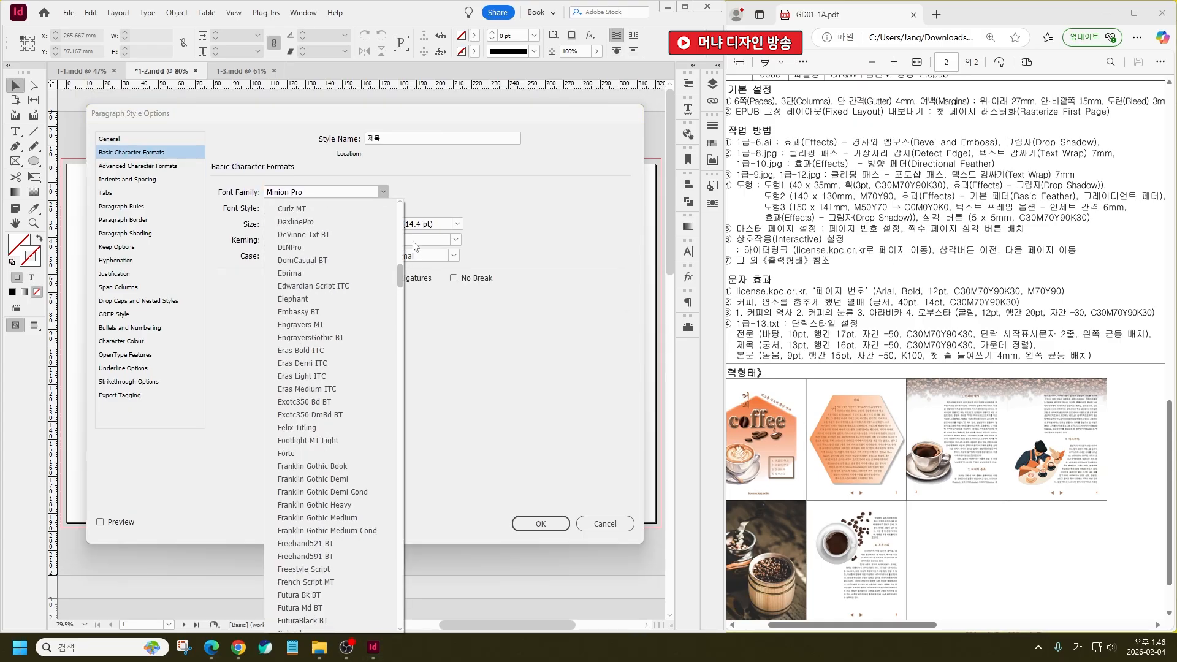
pyautogui.click(294, 231)
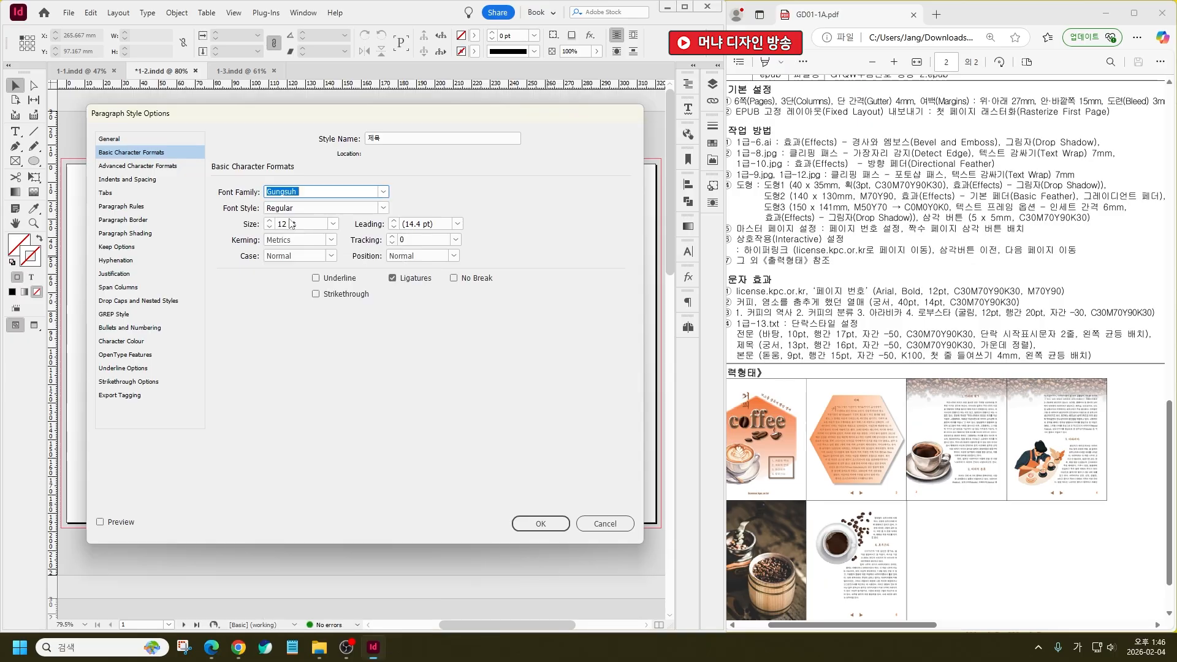
# Set the 제목 style's size to 13 pt, leading to 16 pt and tracking to -50
pyautogui.click(298, 225)
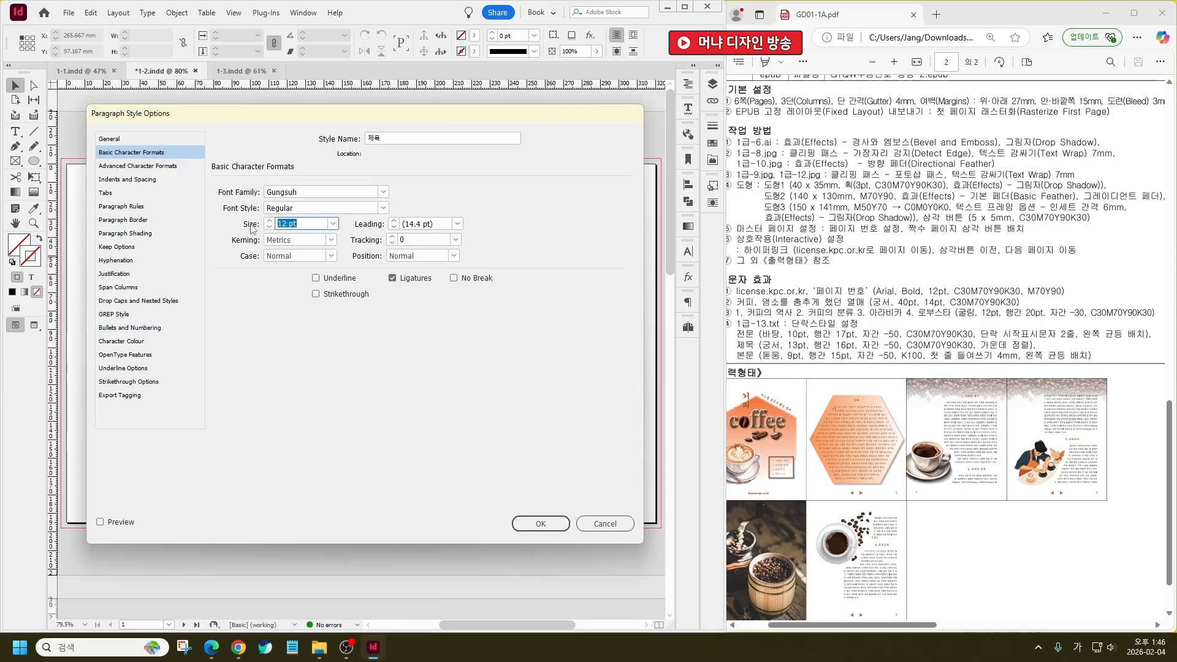
pyautogui.write('13')
pyautogui.press('Tab')
pyautogui.write('16')
pyautogui.press('Tab')
pyautogui.press('Tab')
pyautogui.write('-5')
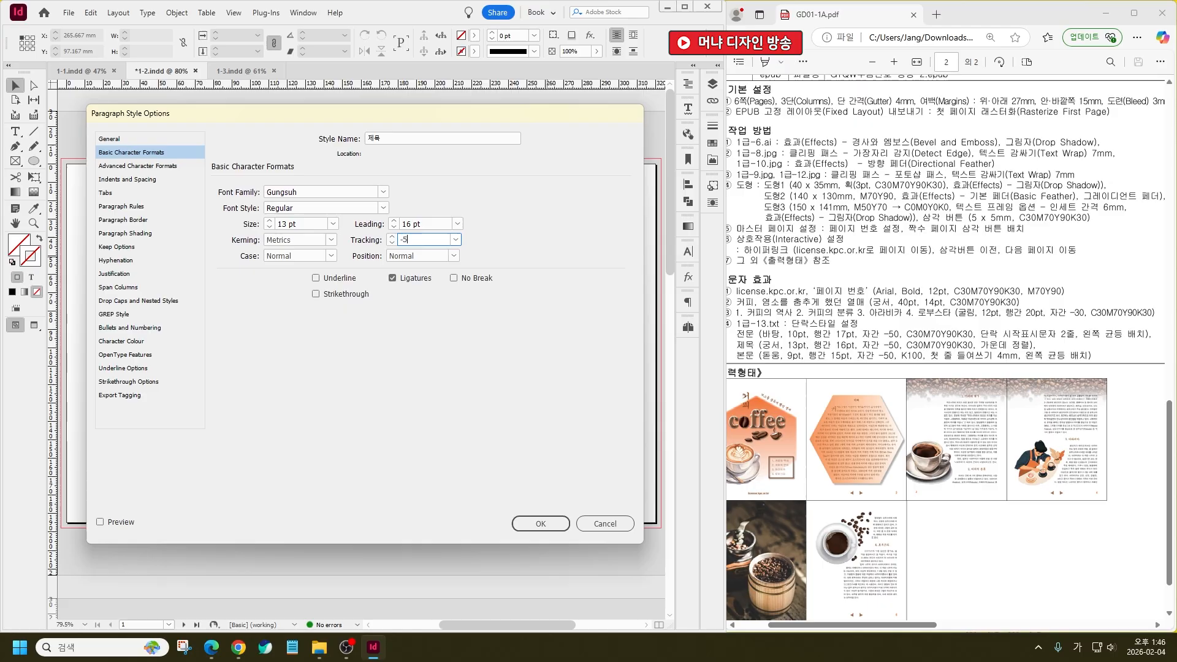
pyautogui.write('0')
# Create another CMYK swatch with C=30 M=70 Y=90 K=30 and apply it as the 제목 style's character colour
pyautogui.click(137, 342)
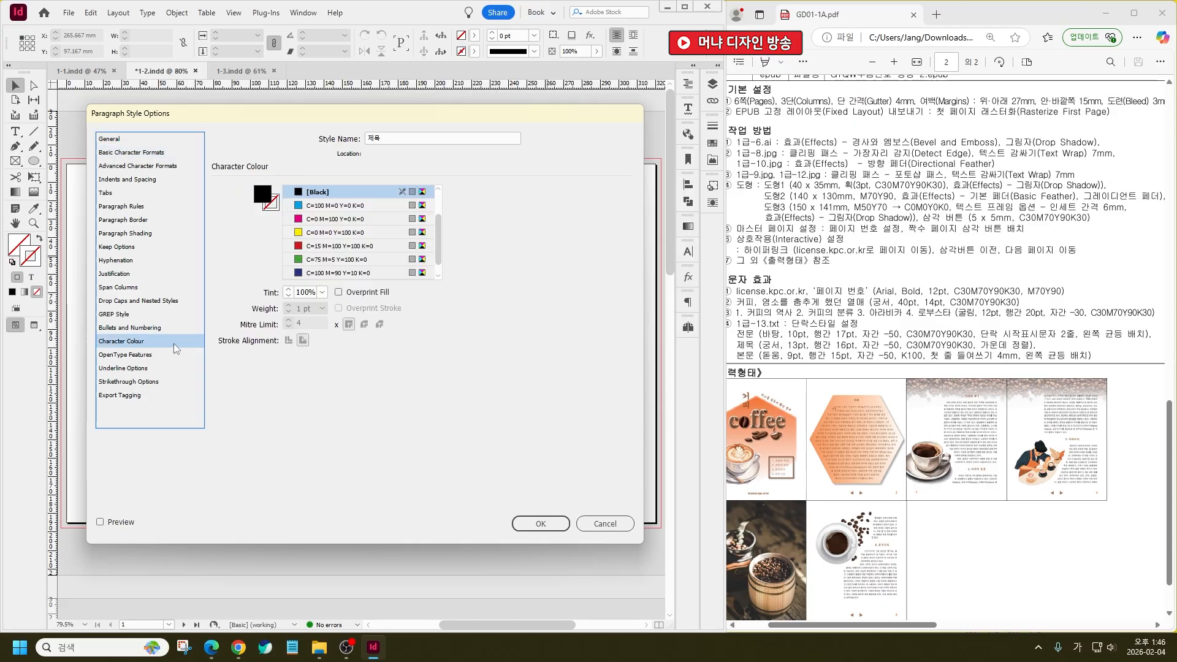
pyautogui.doubleClick(263, 195)
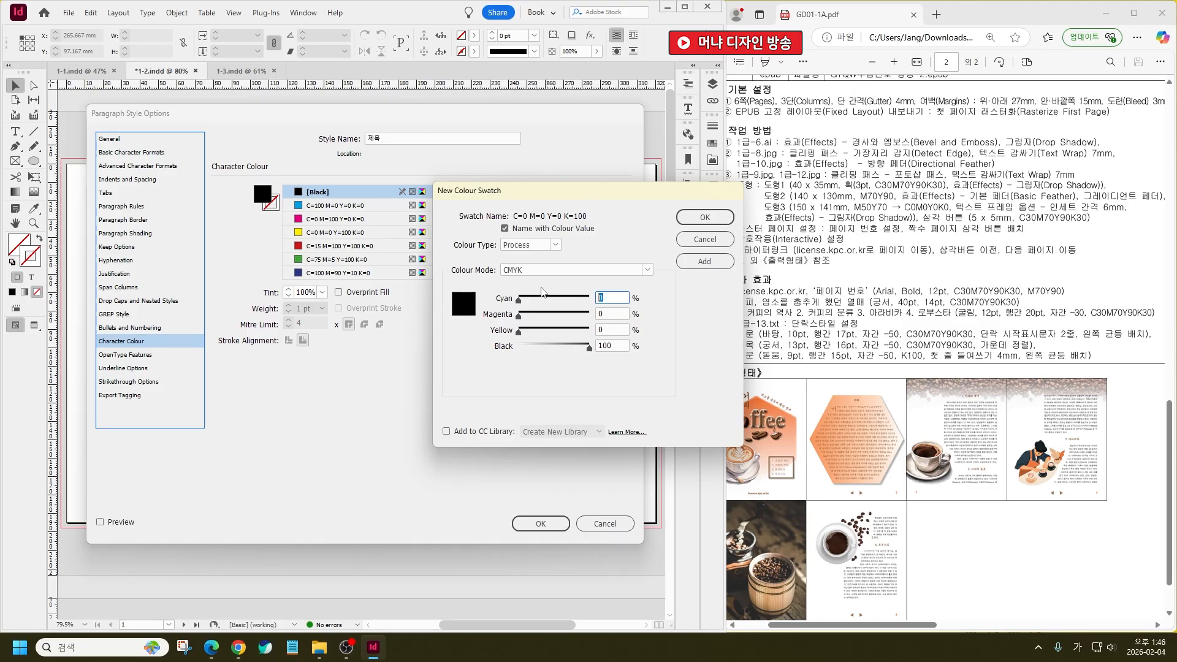
pyautogui.write('30')
pyautogui.press('Tab')
pyautogui.write('70')
pyautogui.press('Tab')
pyautogui.write('90')
pyautogui.press('Tab')
pyautogui.write('30')
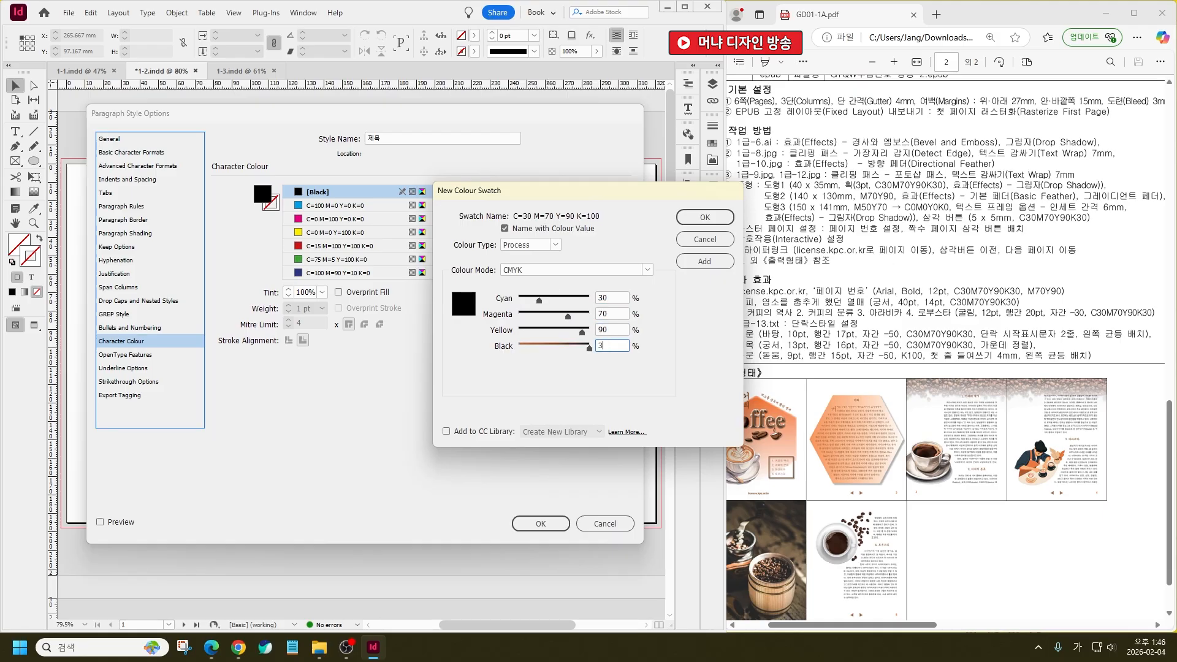
pyautogui.press('Return')
pyautogui.click(357, 273)
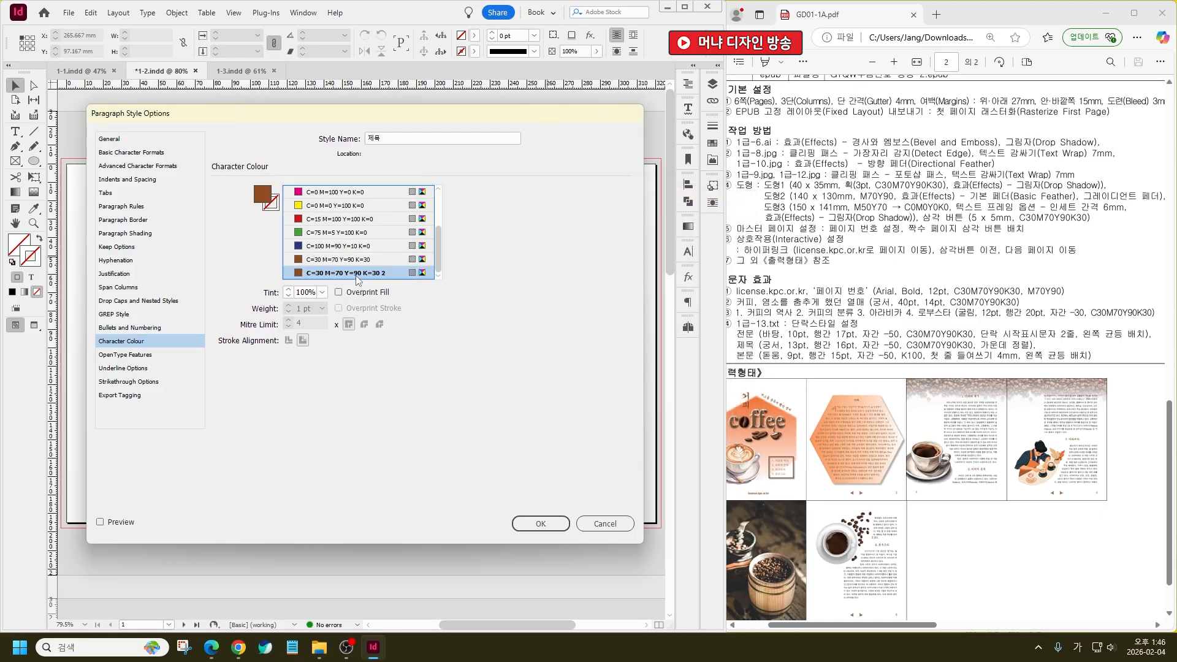
pyautogui.click(533, 524)
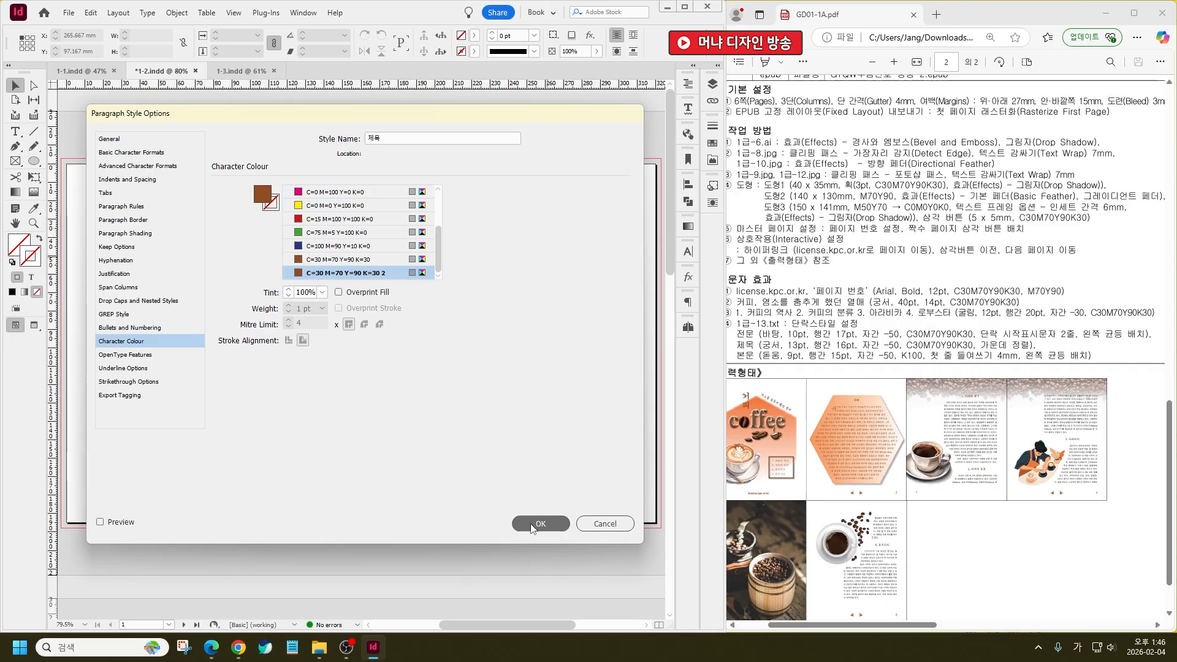
# Set the 제목 style's alignment to Centre and accept the options
pyautogui.click(128, 179)
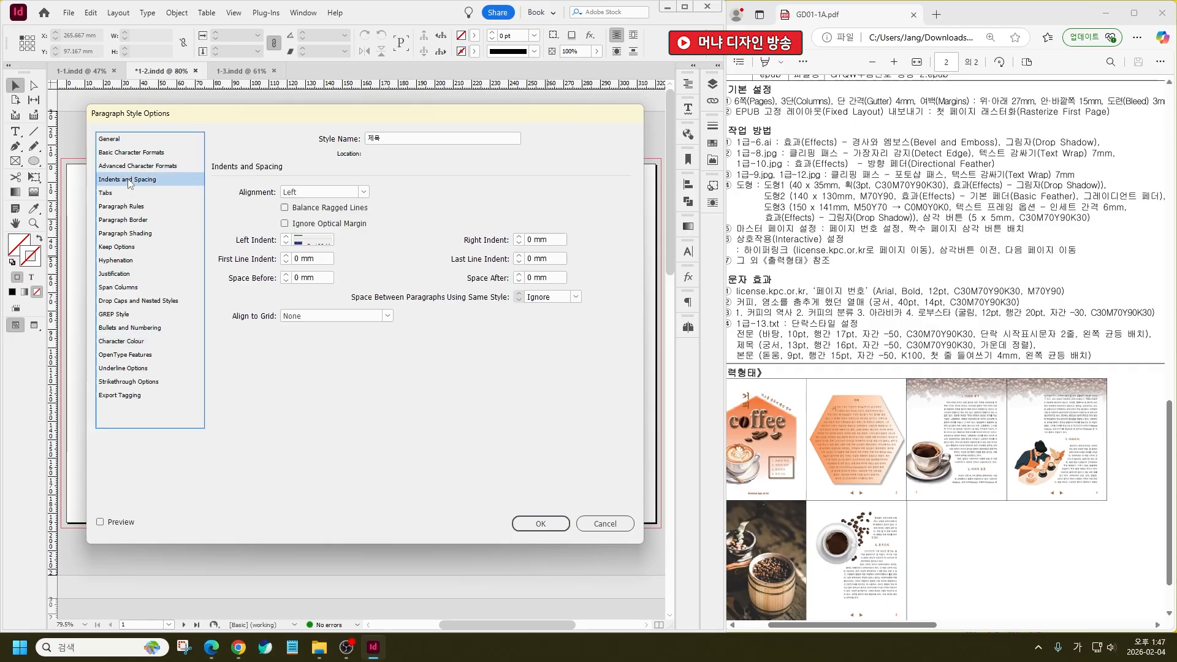
pyautogui.click(325, 191)
pyautogui.click(303, 231)
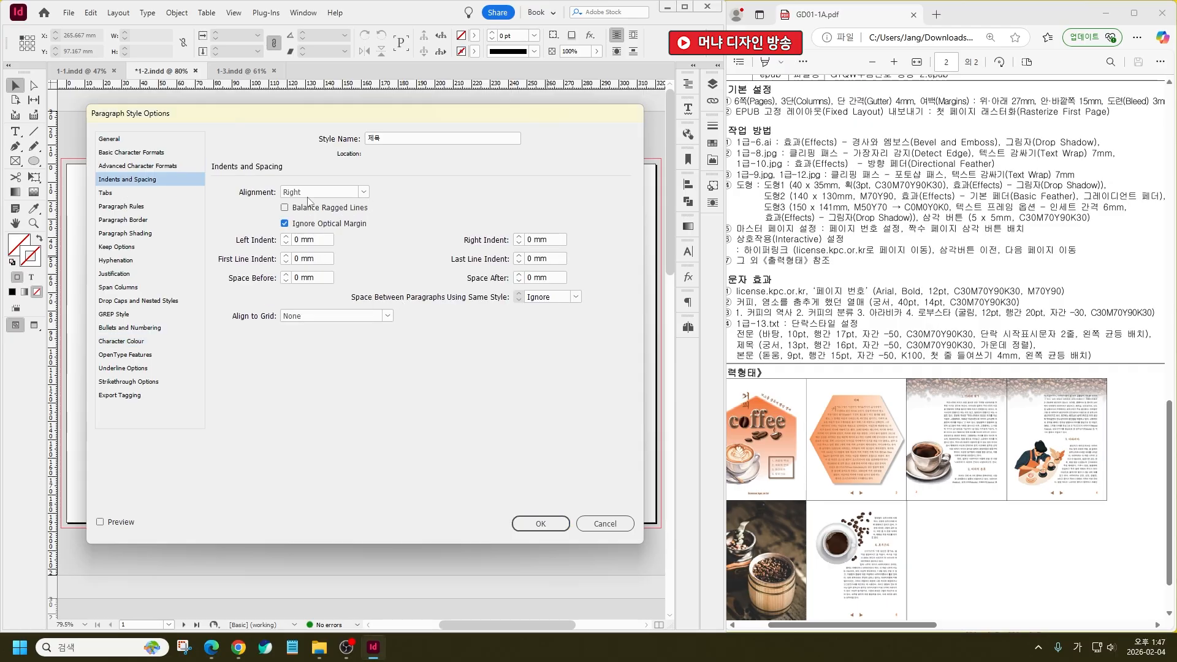
pyautogui.click(311, 192)
pyautogui.click(305, 218)
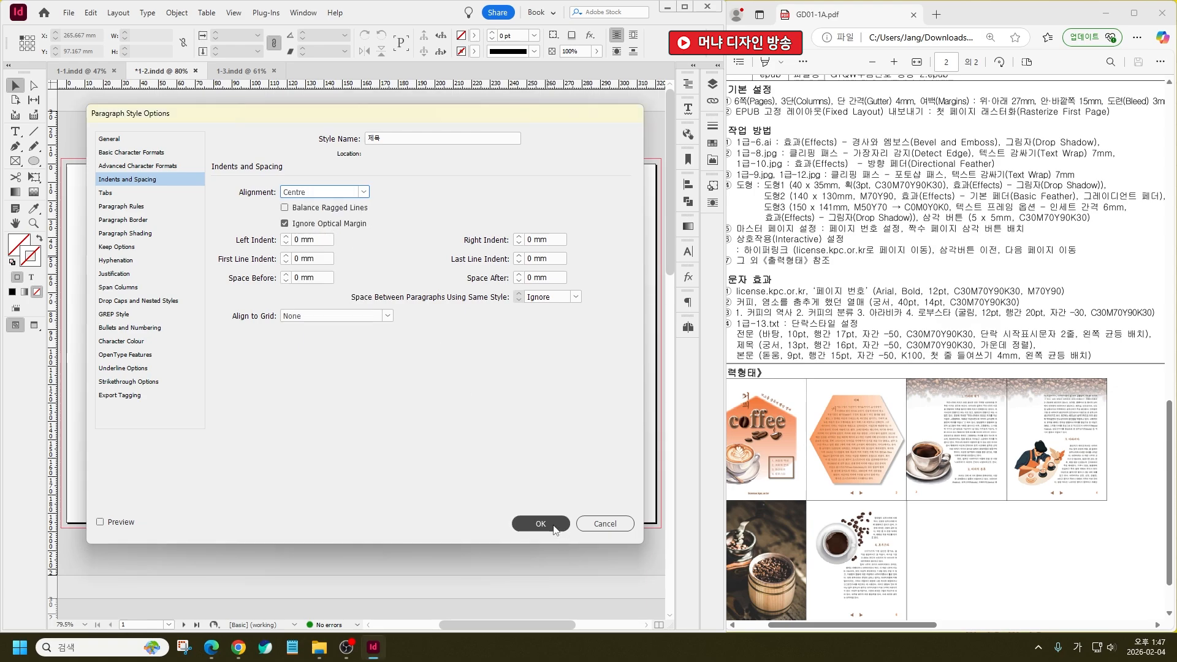
pyautogui.press('Return')
# Reopen the 전문 style, assign the C=30 M=70 Y=90 K=30 swatch as its character colour, and accept
pyautogui.doubleClick(521, 274)
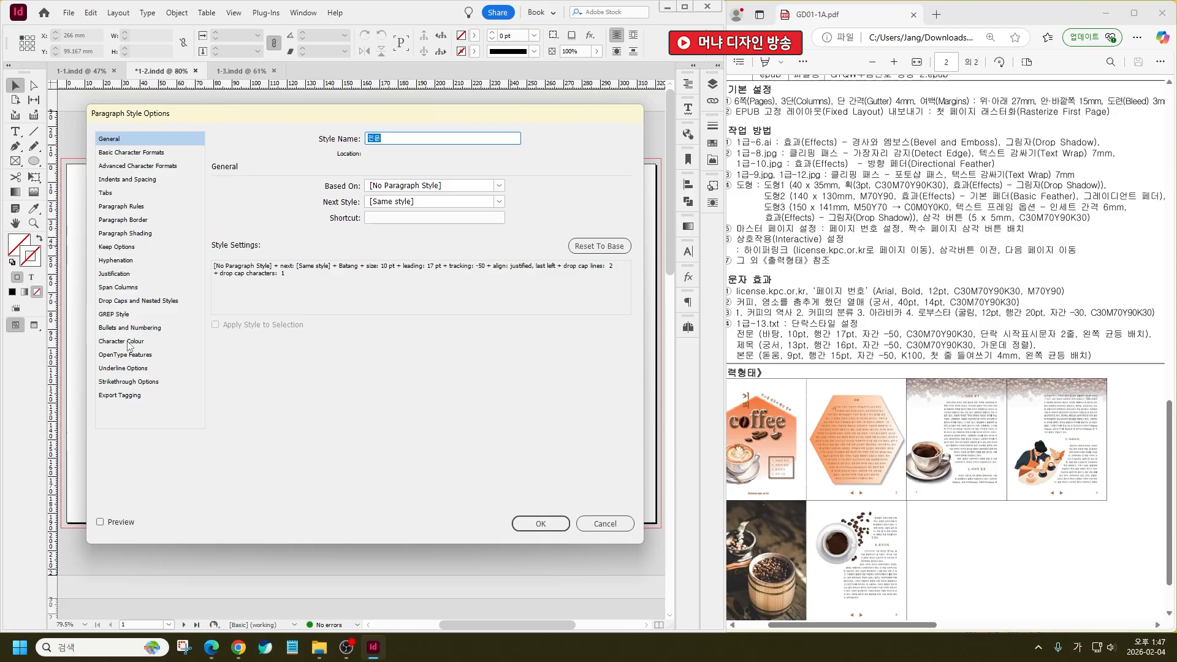
pyautogui.click(125, 341)
pyautogui.scroll(-2, 348, 243)
pyautogui.click(347, 260)
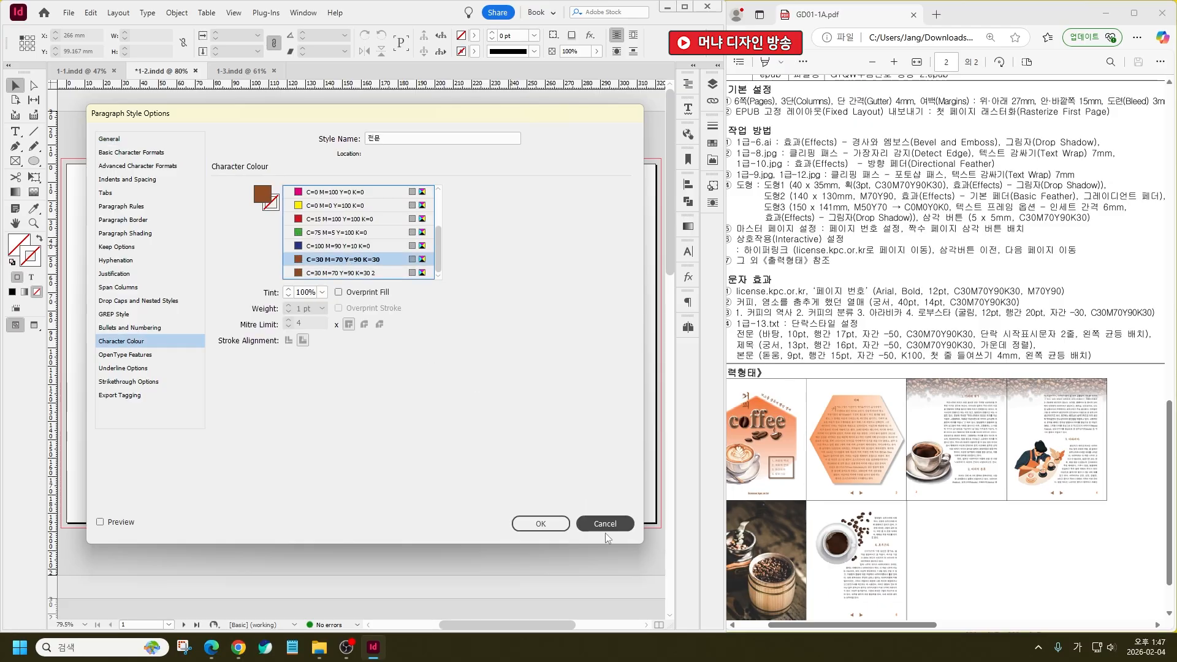
pyautogui.click(540, 523)
pyautogui.click(531, 289)
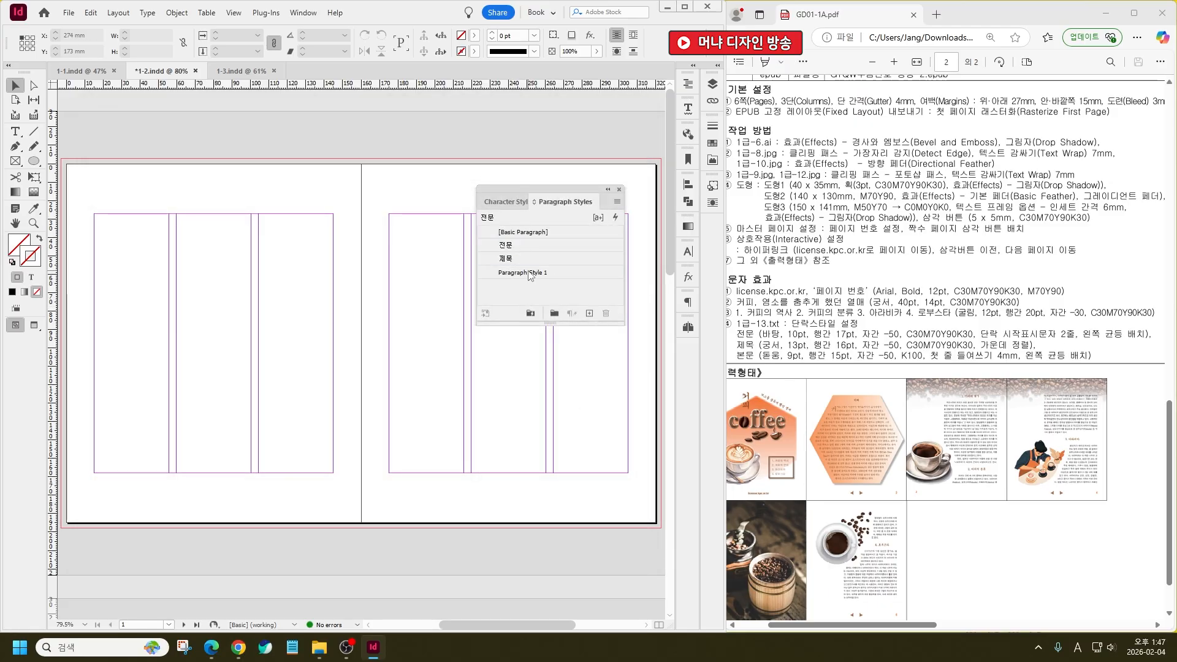
# Rename Paragraph Style 1 as 본문 and set its font family to Dotum
pyautogui.doubleClick(530, 273)
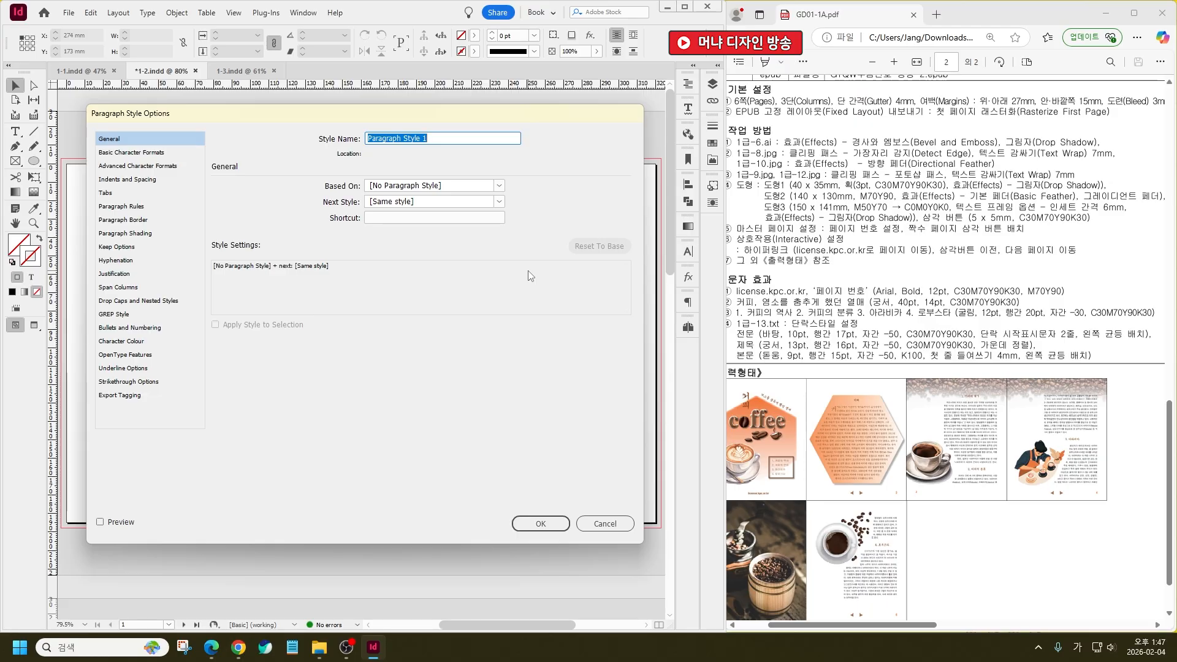
pyautogui.write('ㅈ')
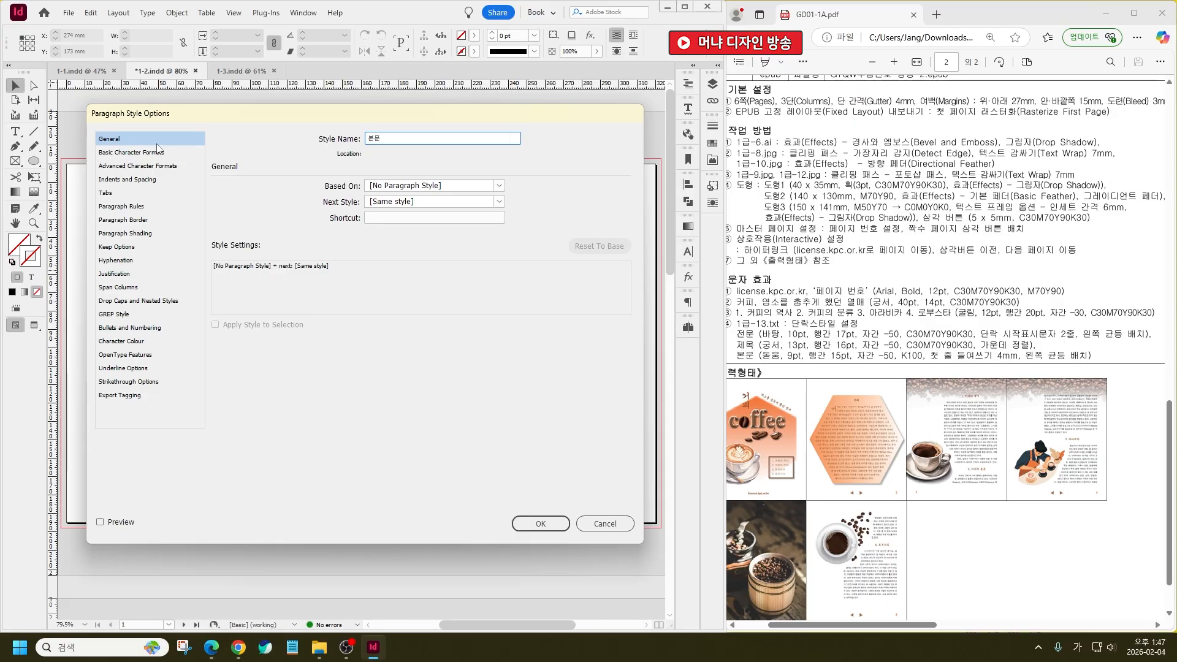
pyautogui.click(147, 152)
pyautogui.click(383, 192)
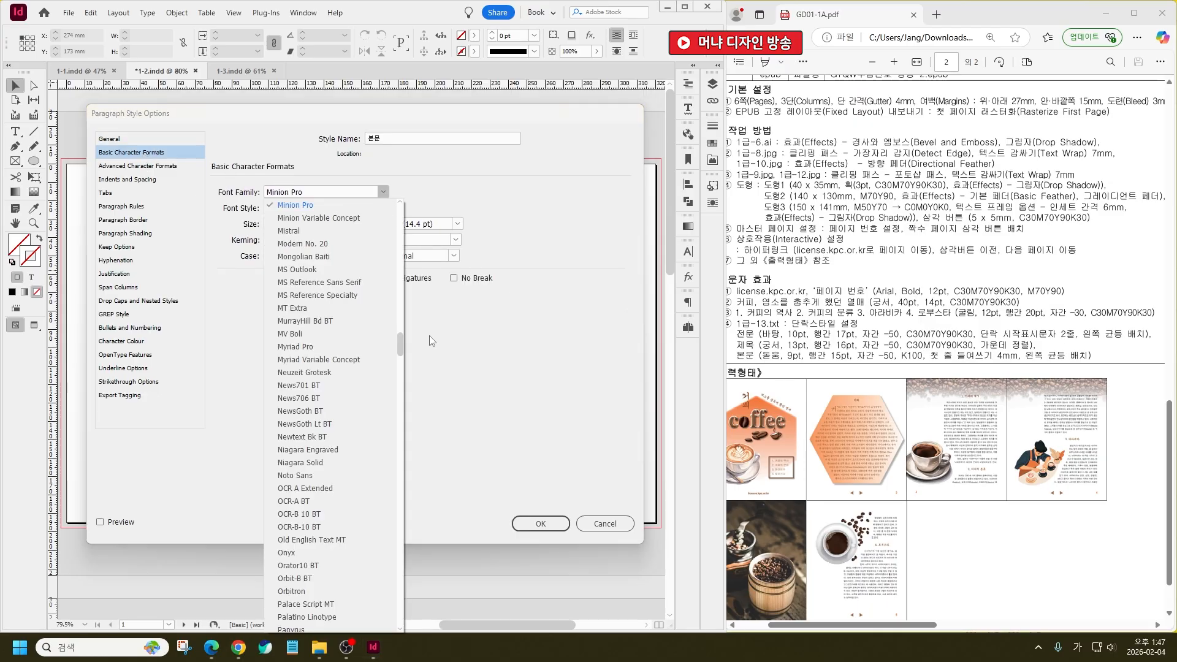
pyautogui.scroll(10, 325, 307)
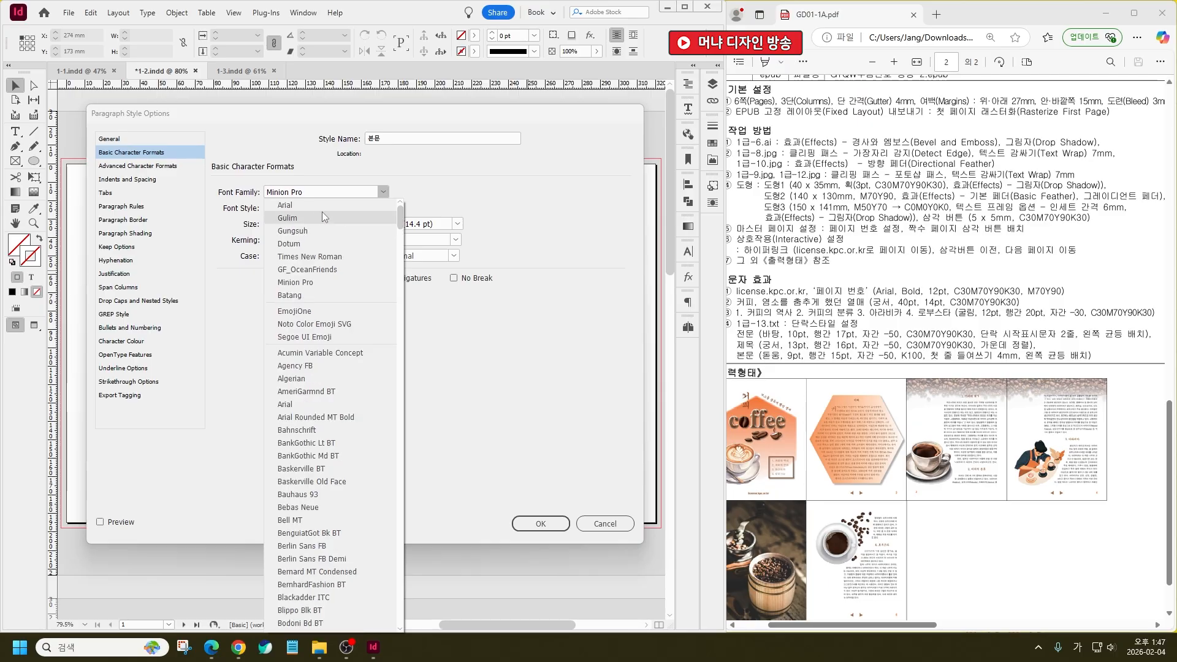
pyautogui.click(292, 244)
# Set the 본문 style's size to 9 pt, leading to 15 pt and tracking to -50, and accept the options
pyautogui.doubleClick(279, 223)
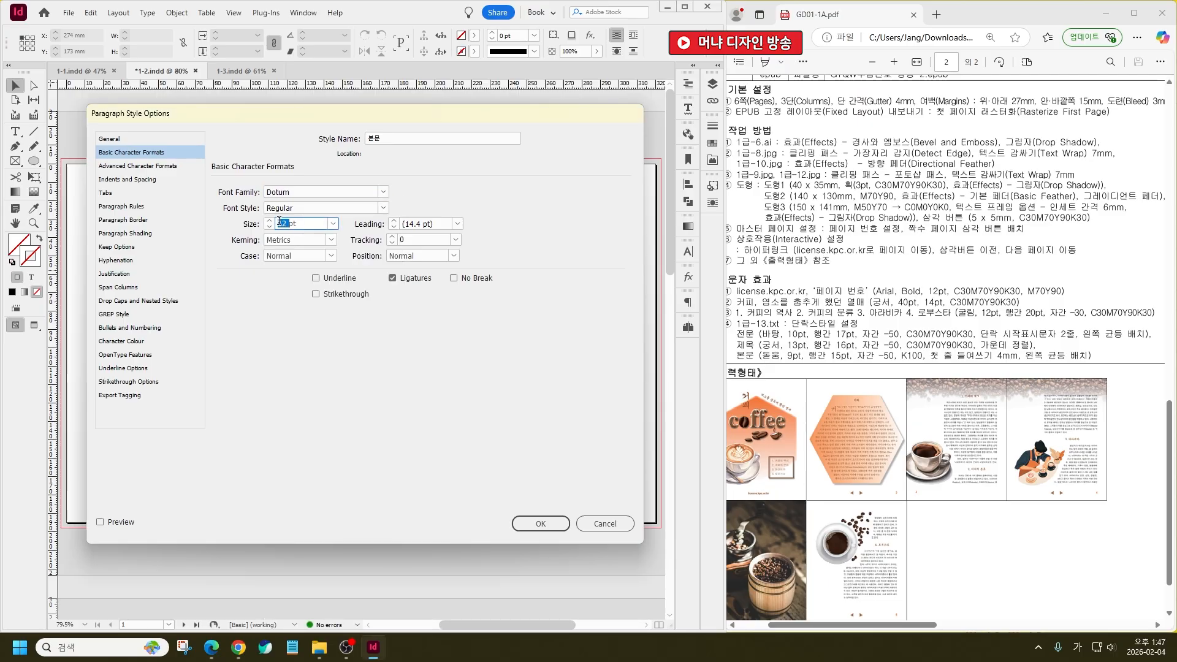
pyautogui.write('9')
pyautogui.press('Tab')
pyautogui.write('15')
pyautogui.press('Tab')
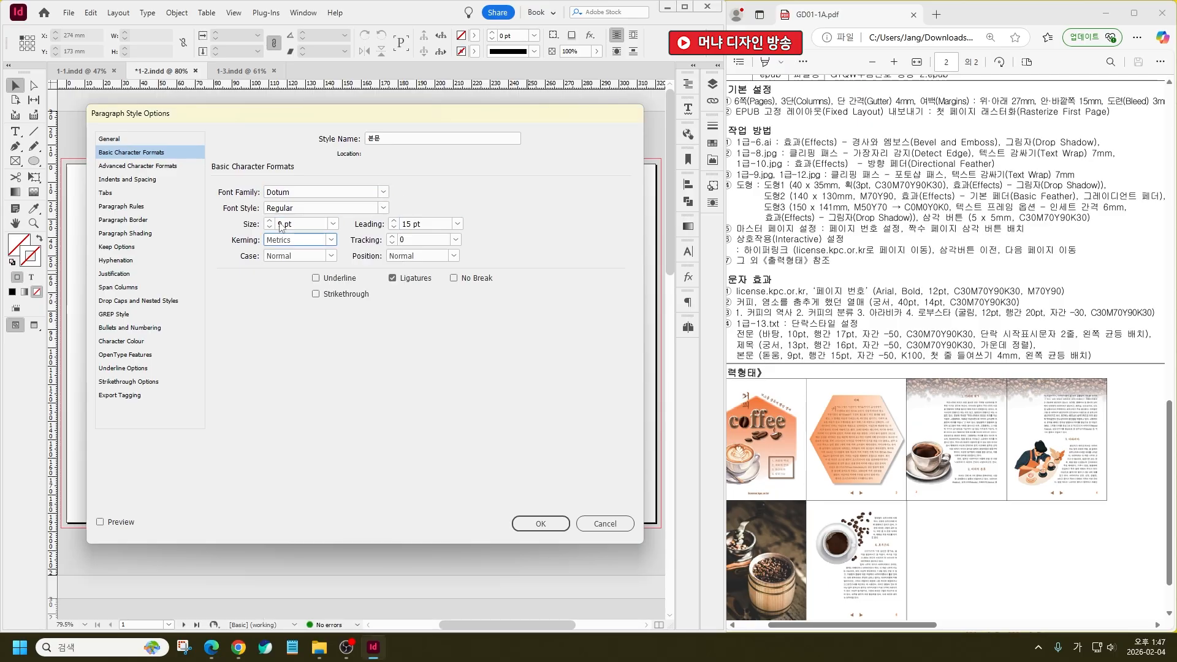
pyautogui.press('Tab')
pyautogui.write('-50')
pyautogui.press('Return')
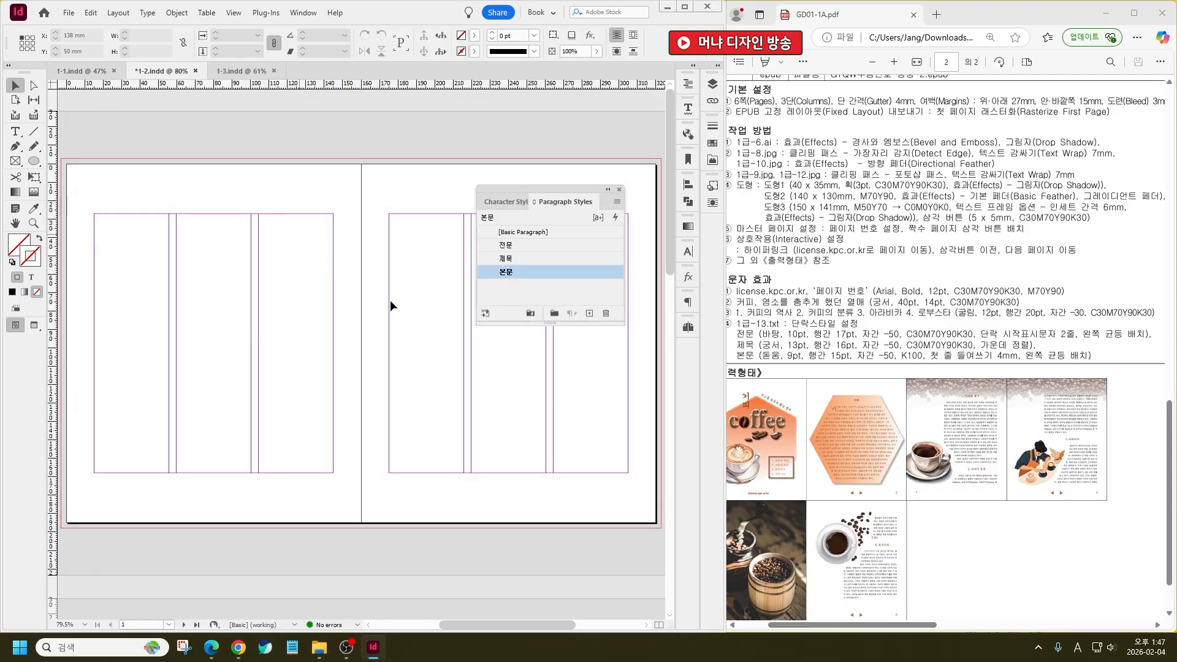
# Set the 본문 style's first line indent to 4 mm and alignment to Left Justify, accept, and save 1-2.indd
pyautogui.doubleClick(522, 274)
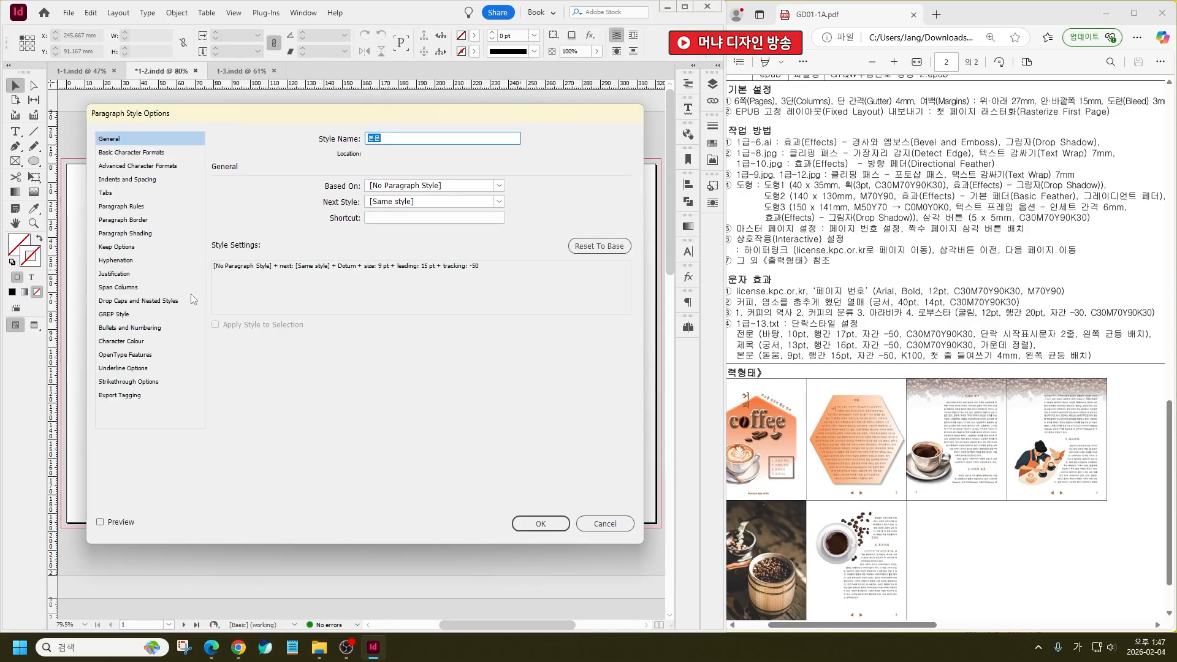
pyautogui.click(129, 181)
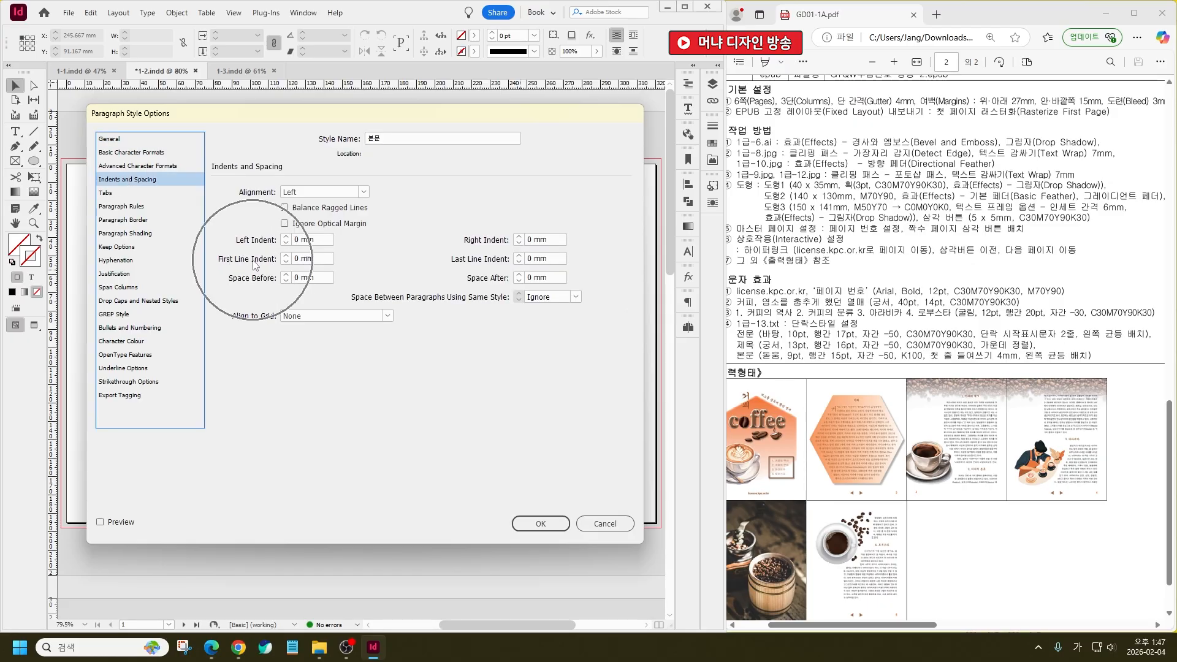
pyautogui.doubleClick(286, 256)
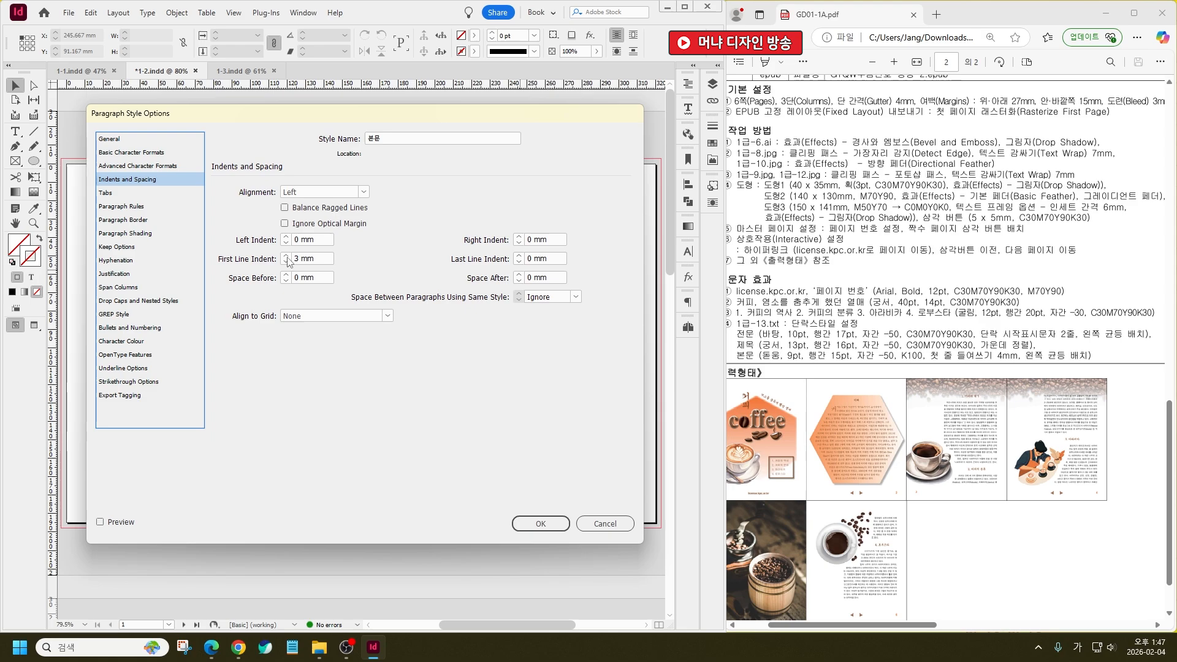
pyautogui.click(324, 192)
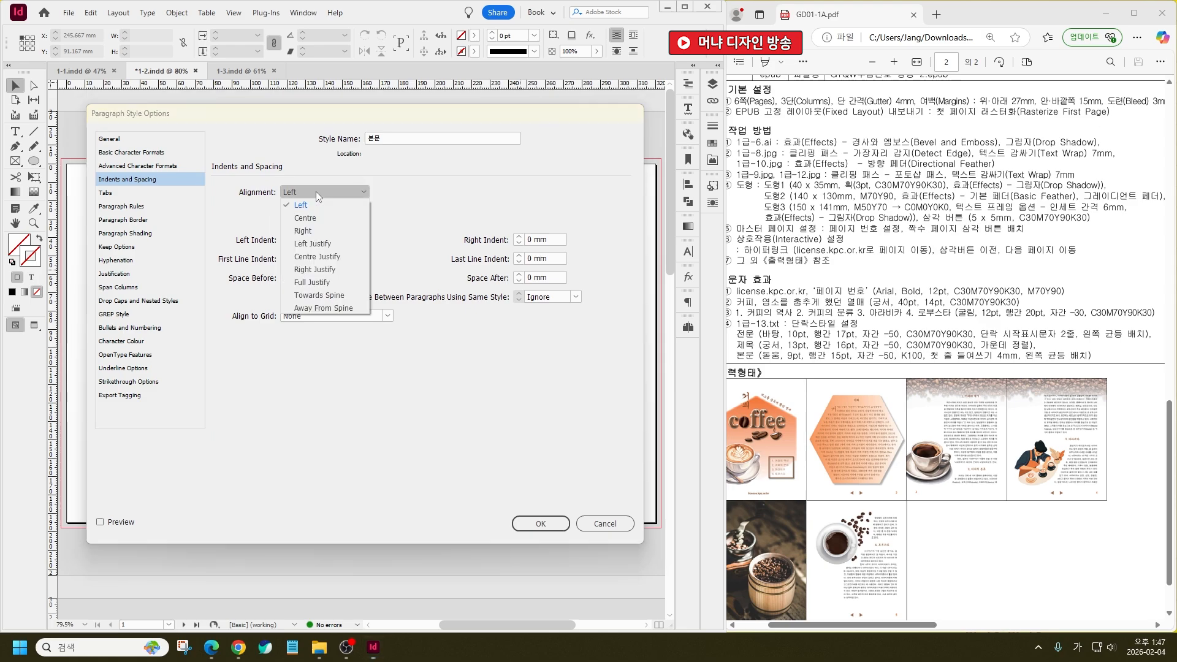
pyautogui.click(306, 257)
pyautogui.click(552, 526)
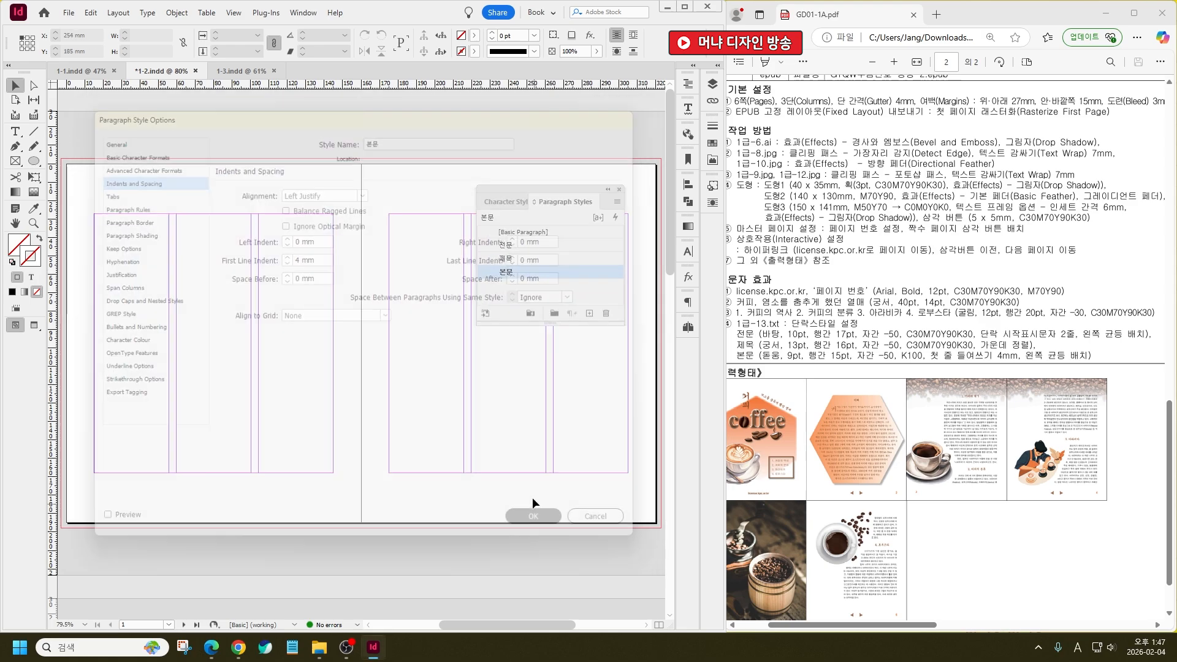
pyautogui.hotkey('ctrl', 's')
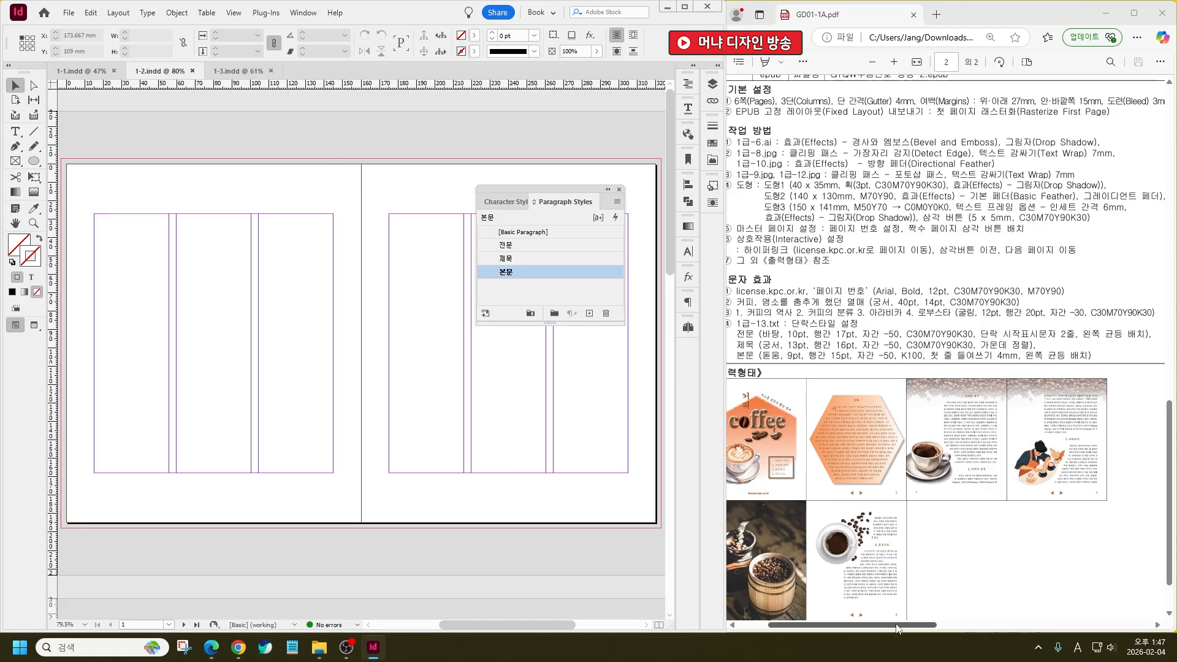
# In 1-3.indd, delete Paragraph Style 1 and create three new paragraph styles
pyautogui.moveTo(898, 626); pyautogui.dragTo(1080, 612)
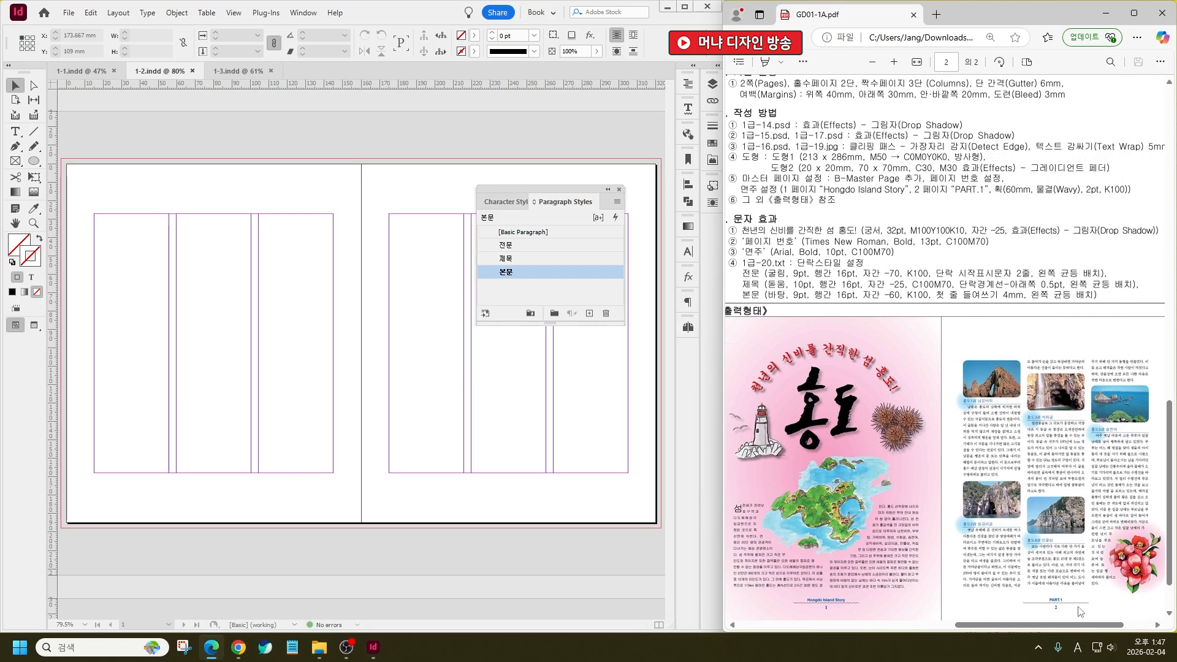
pyautogui.click(242, 72)
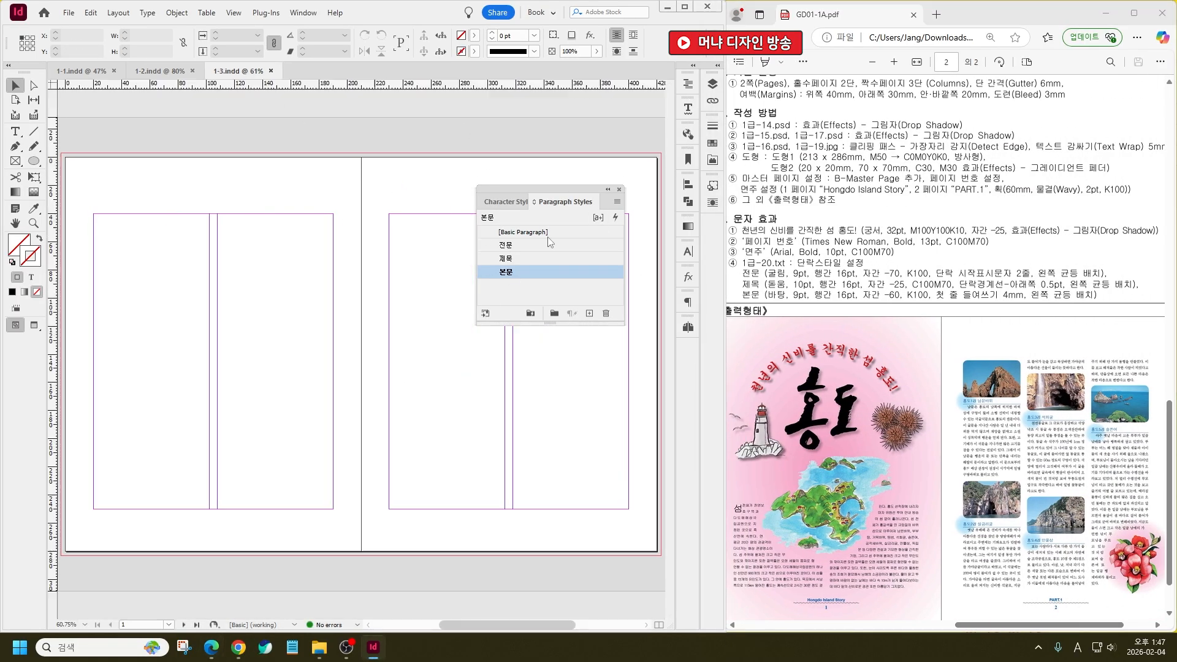
pyautogui.click(606, 313)
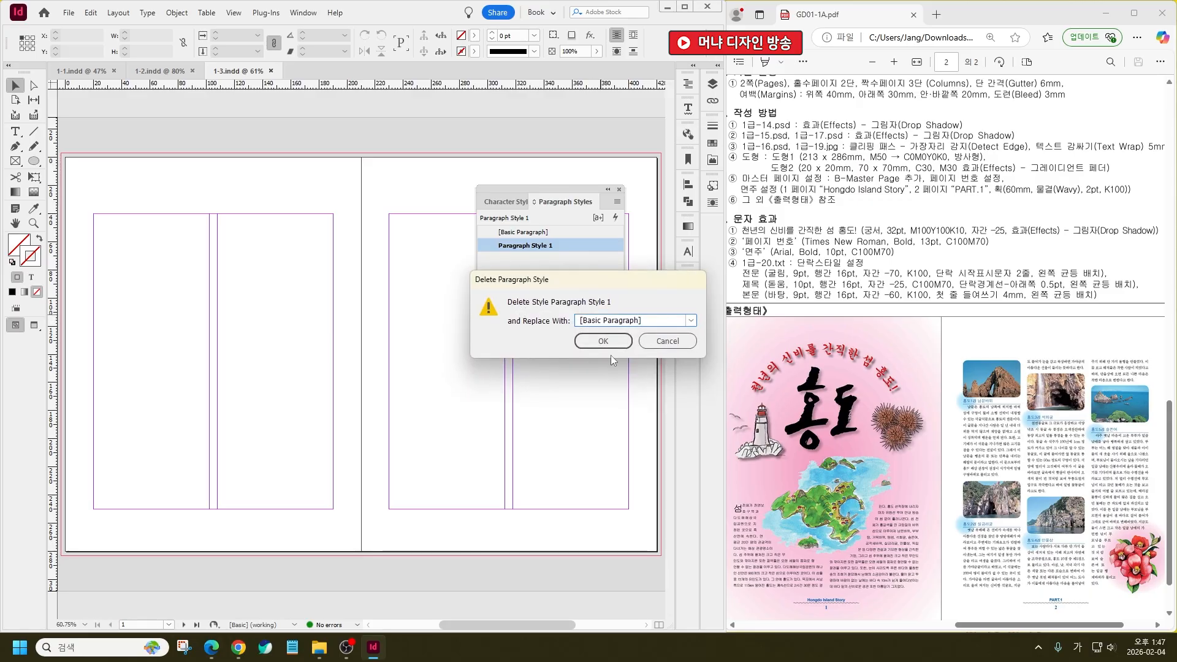
pyautogui.click(583, 339)
pyautogui.click(589, 313)
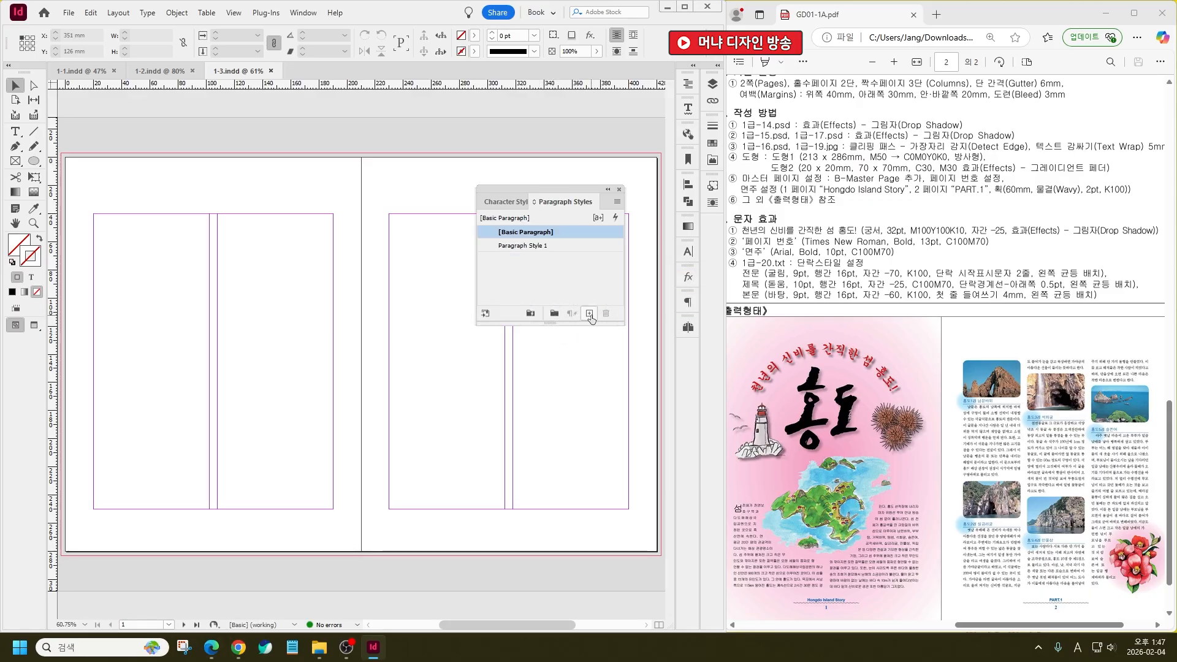
pyautogui.click(589, 313)
pyautogui.click(589, 313)
# Rename Paragraph Style 3 as 전문 and set its font family to Gulim
pyautogui.click(545, 245)
pyautogui.click(545, 245)
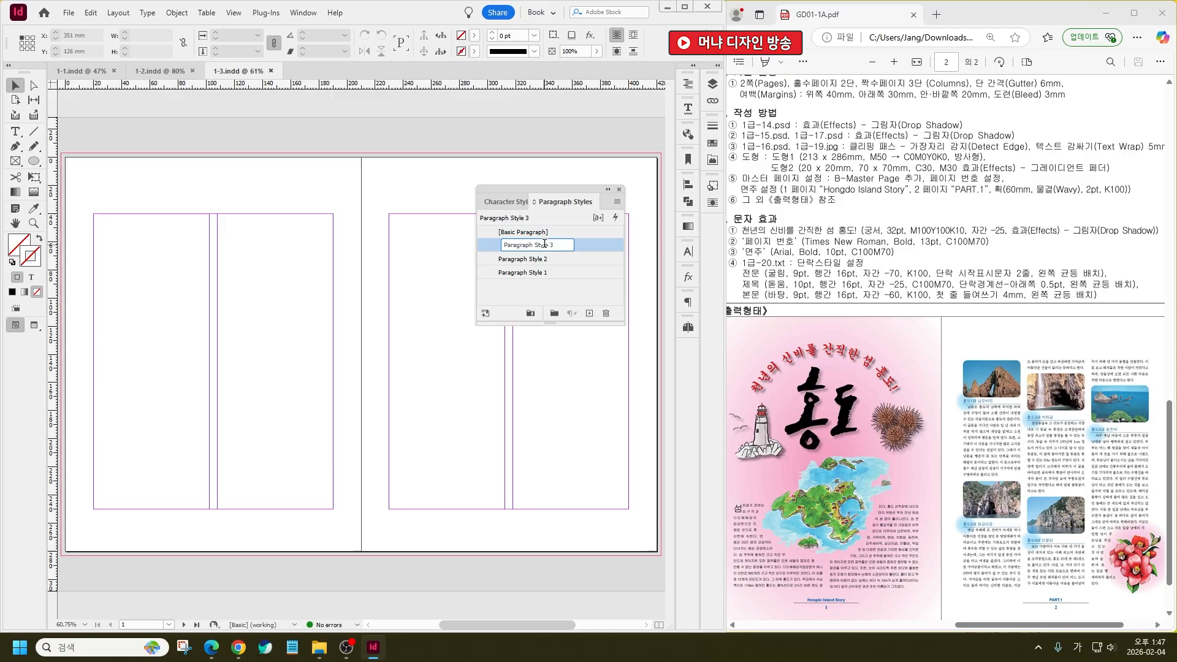
pyautogui.doubleClick(586, 247)
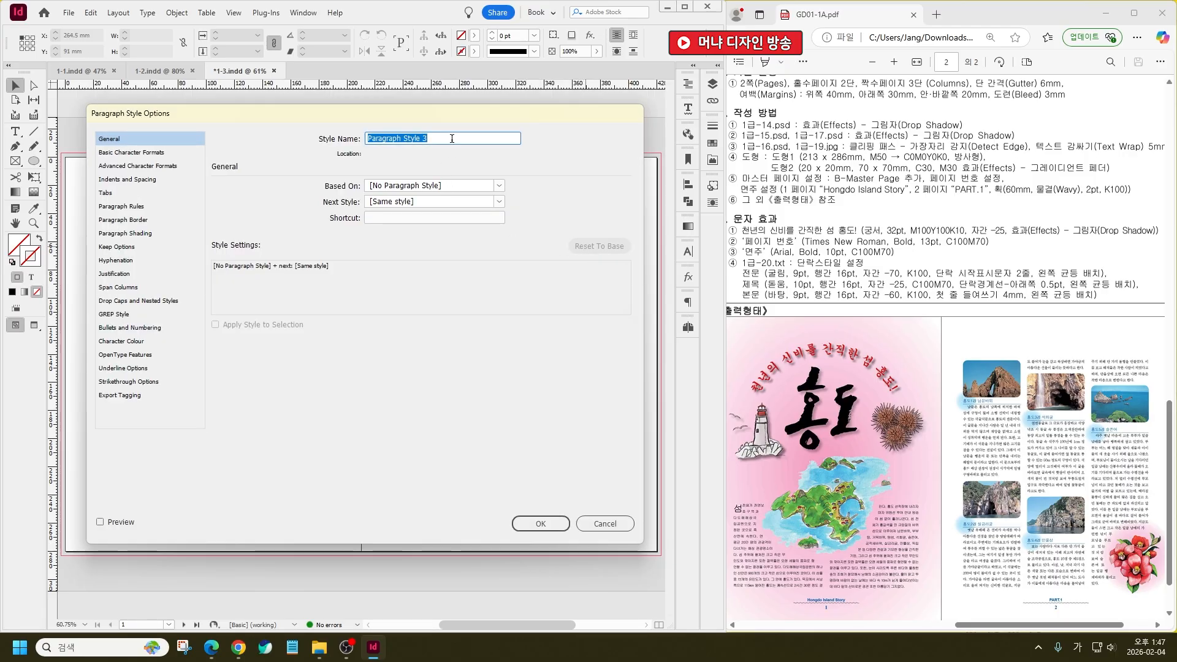
pyautogui.write('전ㅁ')
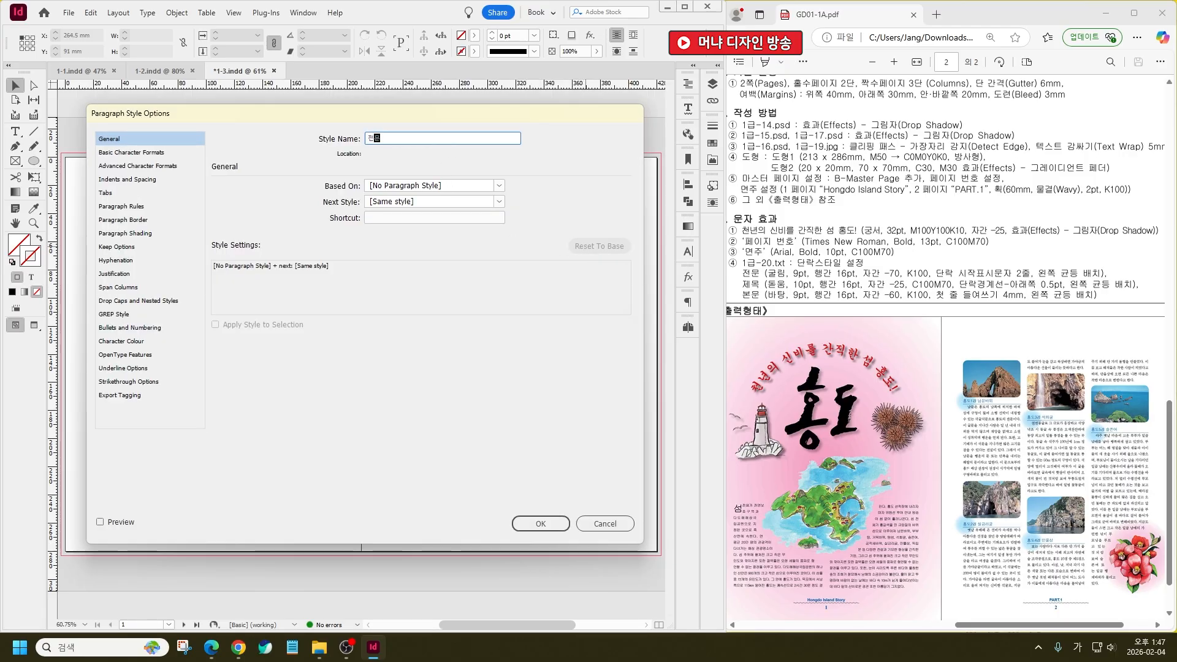
pyautogui.click(131, 152)
pyautogui.click(384, 192)
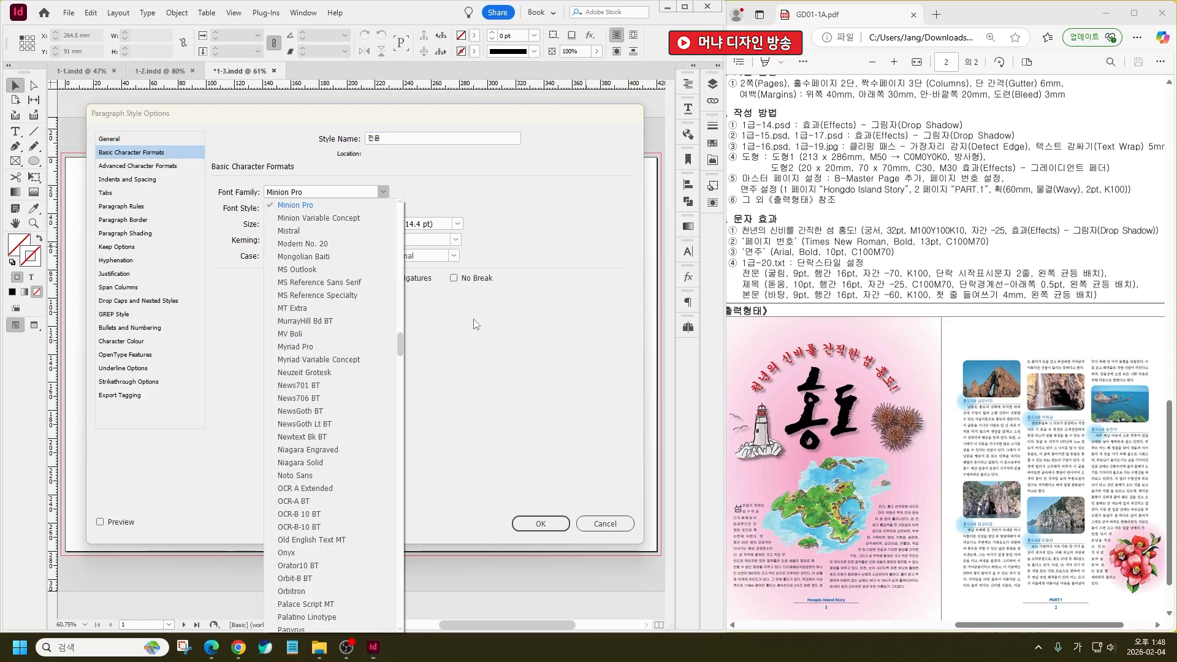
pyautogui.moveTo(400, 352); pyautogui.dragTo(400, 228)
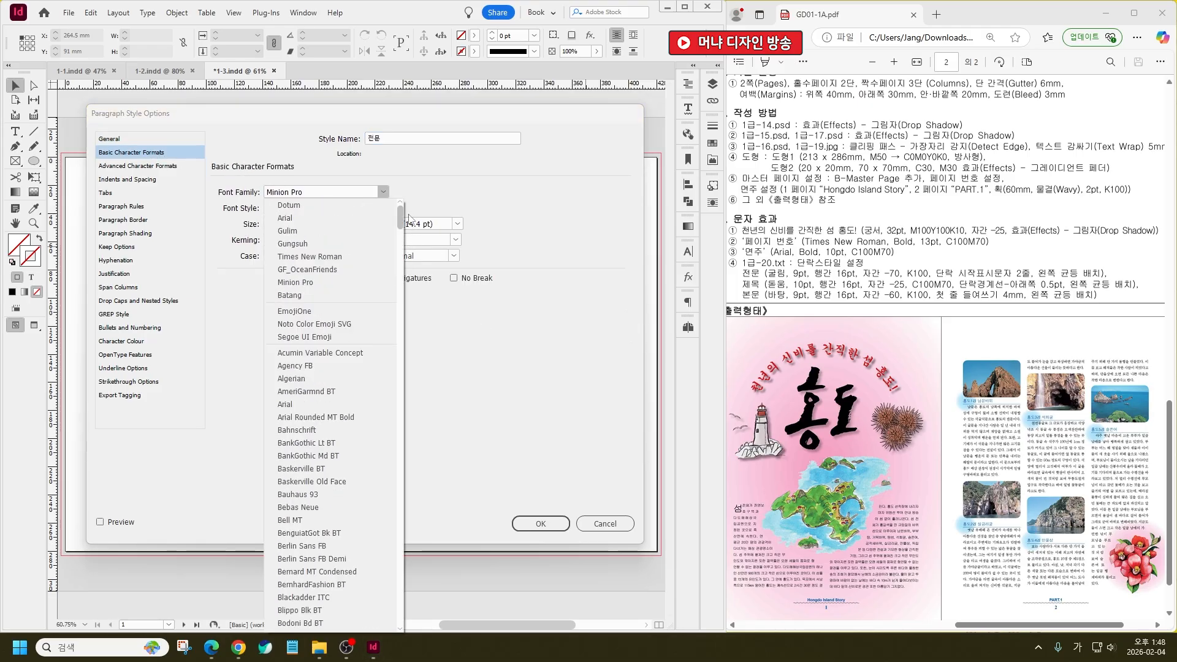
pyautogui.click(294, 231)
# Set the 전문 style's size to 9 pt, leading to 16 pt and tracking to -70
pyautogui.click(300, 223)
pyautogui.doubleClick(279, 223)
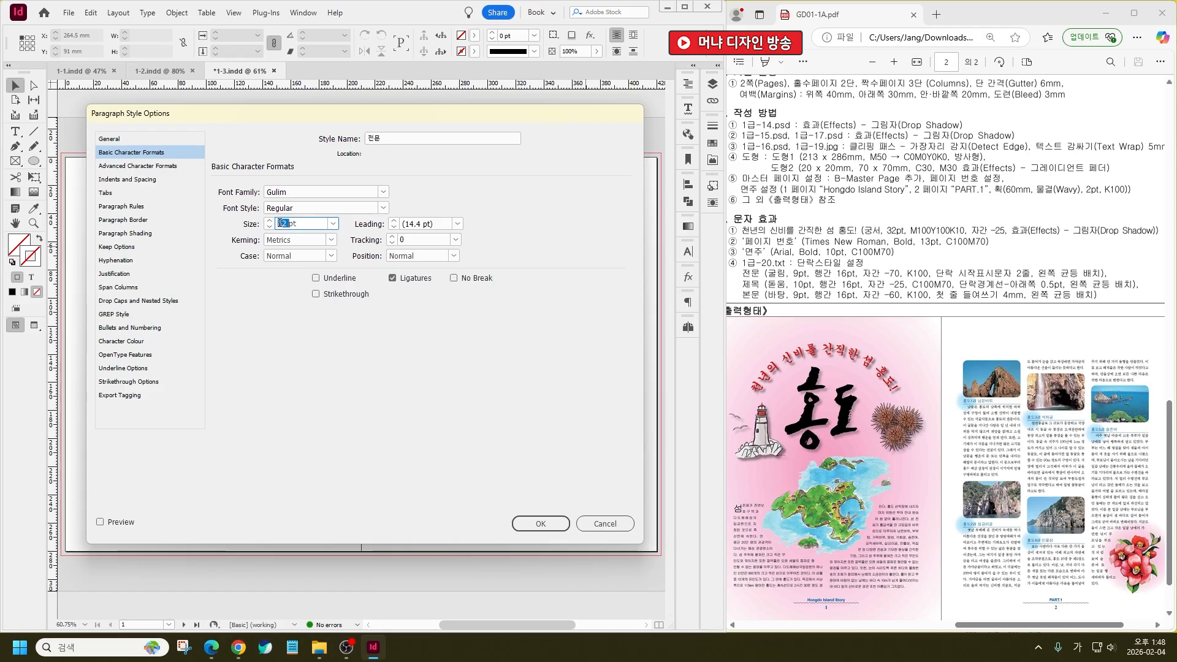
pyautogui.write('9')
pyautogui.press('Tab')
pyautogui.write('16')
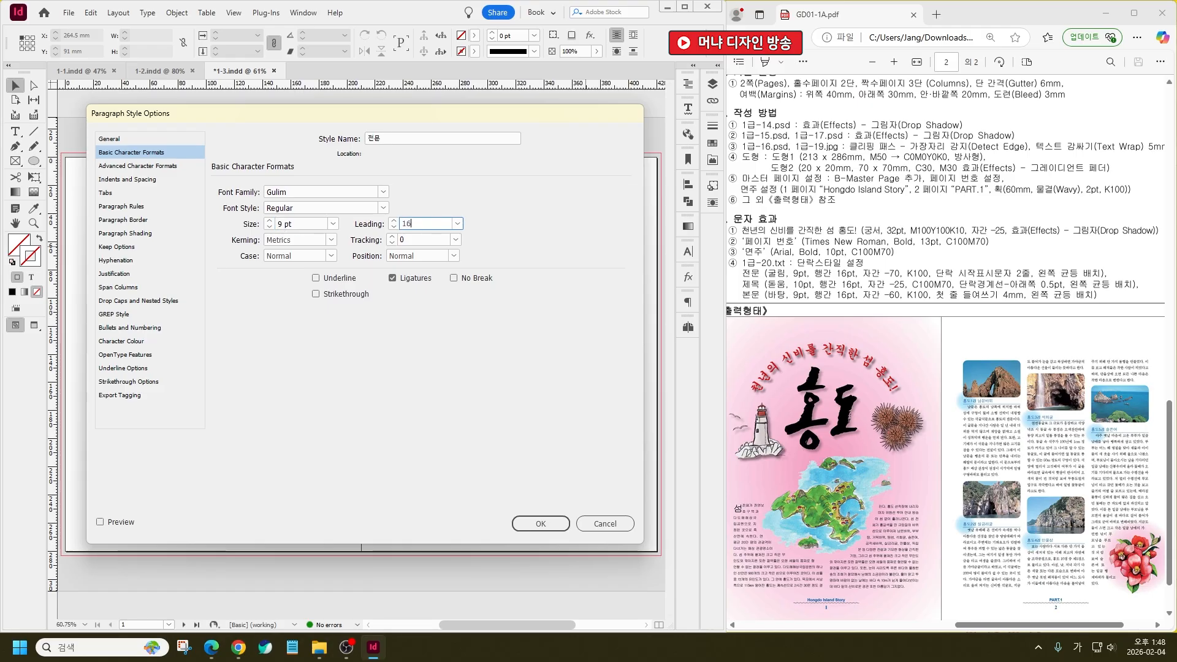
pyautogui.press('Tab')
pyautogui.write('-70')
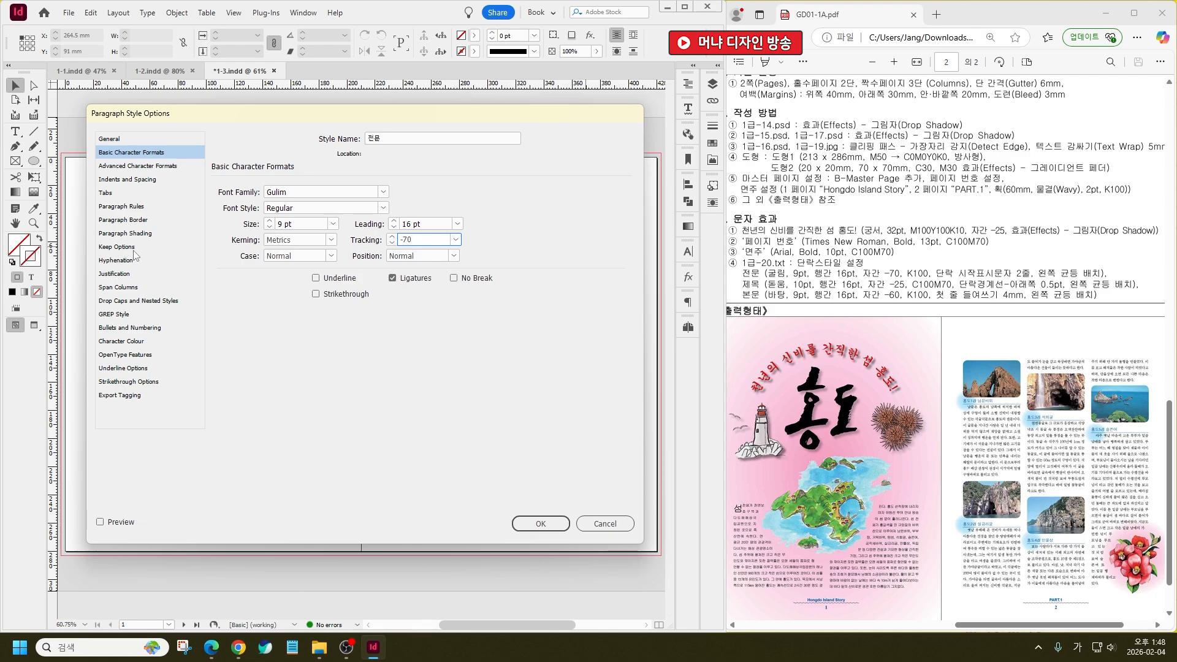
# Give the 전문 style a two-line drop cap and Left Justify alignment, and accept the options
pyautogui.click(140, 301)
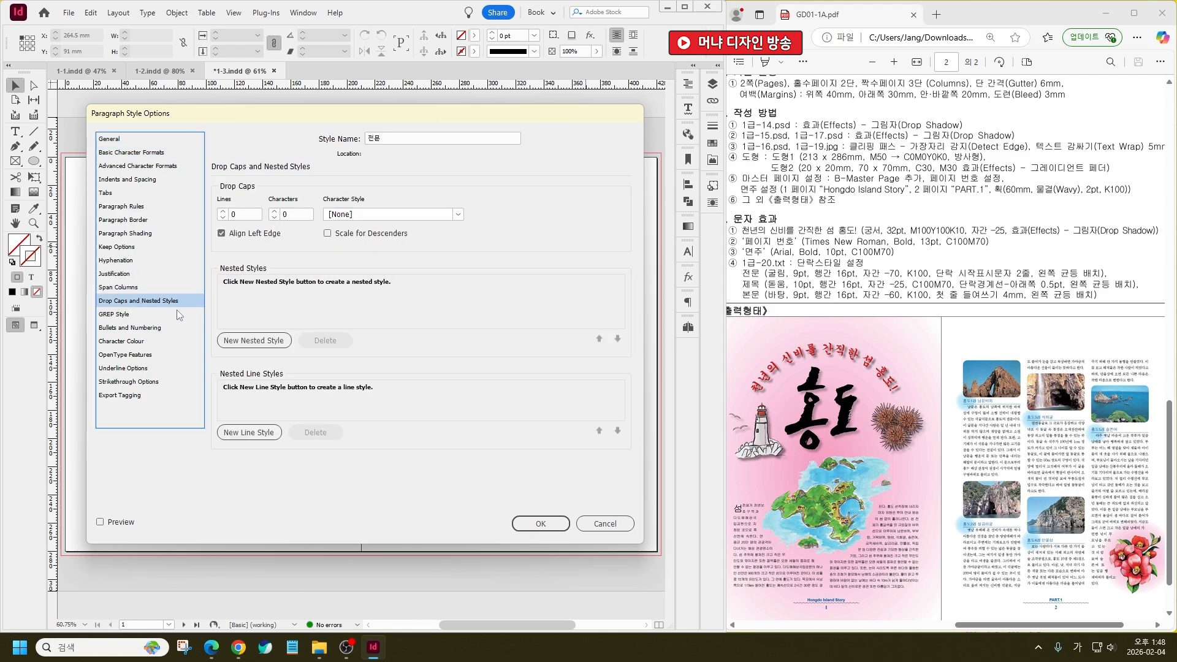
pyautogui.click(222, 211)
pyautogui.click(130, 180)
pyautogui.click(331, 194)
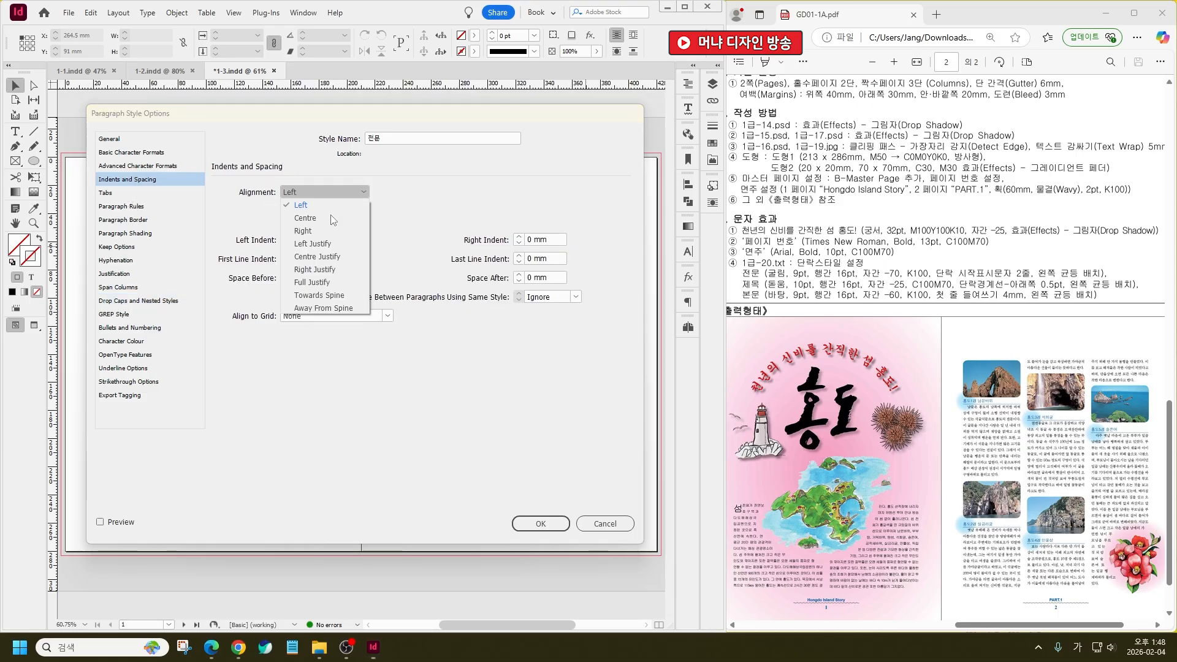
pyautogui.click(326, 248)
pyautogui.press('Return')
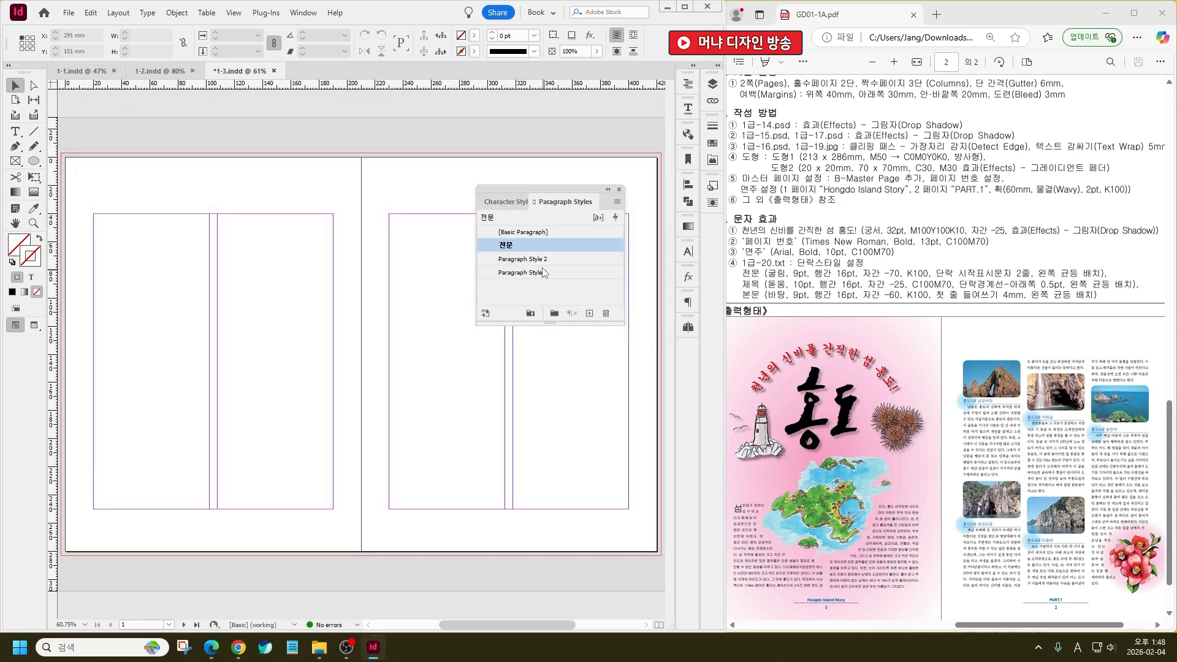
# Rename Paragraph Style 2 as 제목 and set its font family to Dotum
pyautogui.doubleClick(521, 259)
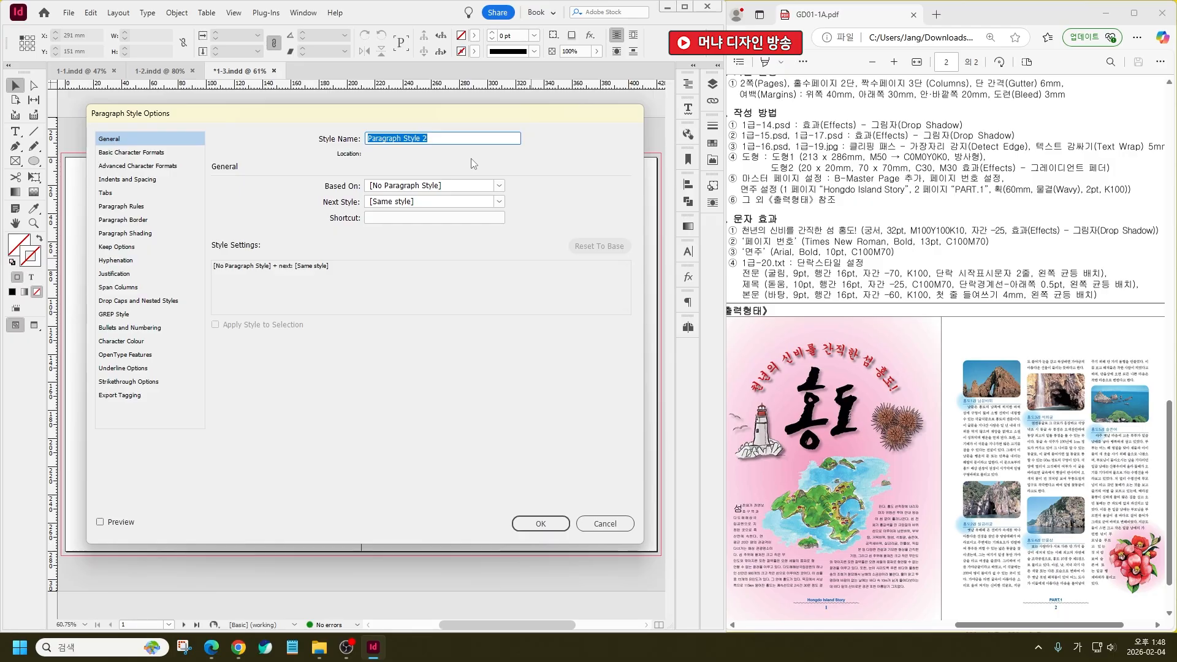
pyautogui.write('제목')
pyautogui.click(131, 152)
pyautogui.click(383, 192)
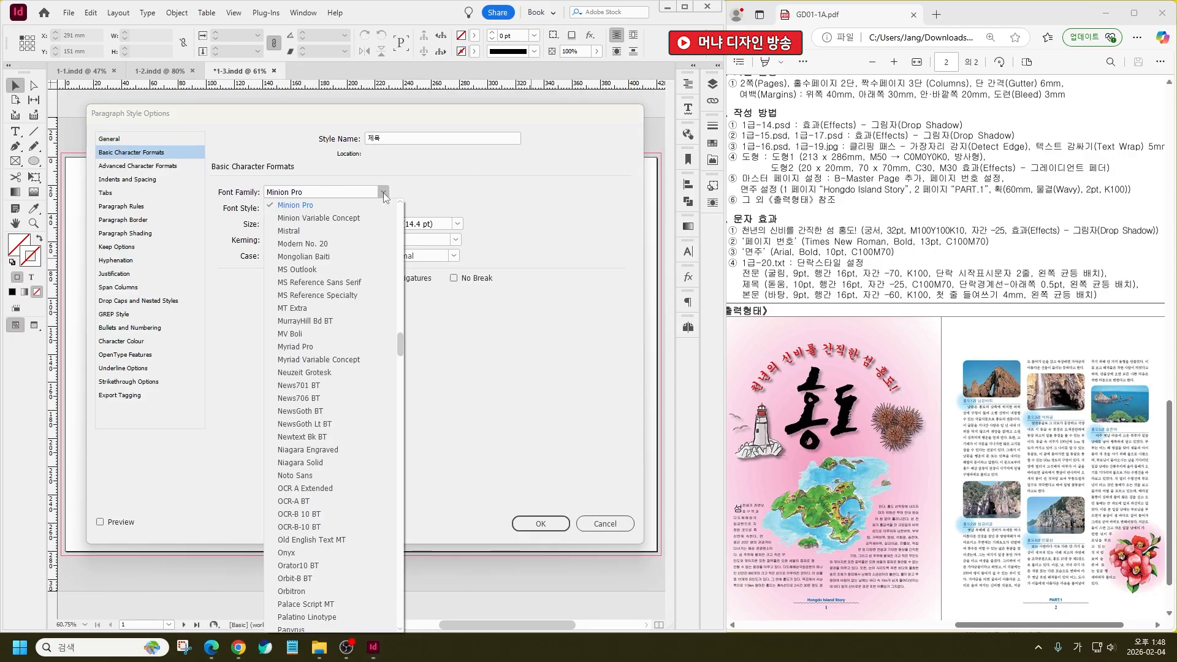
pyautogui.moveTo(399, 341); pyautogui.dragTo(397, 207)
pyautogui.click(295, 208)
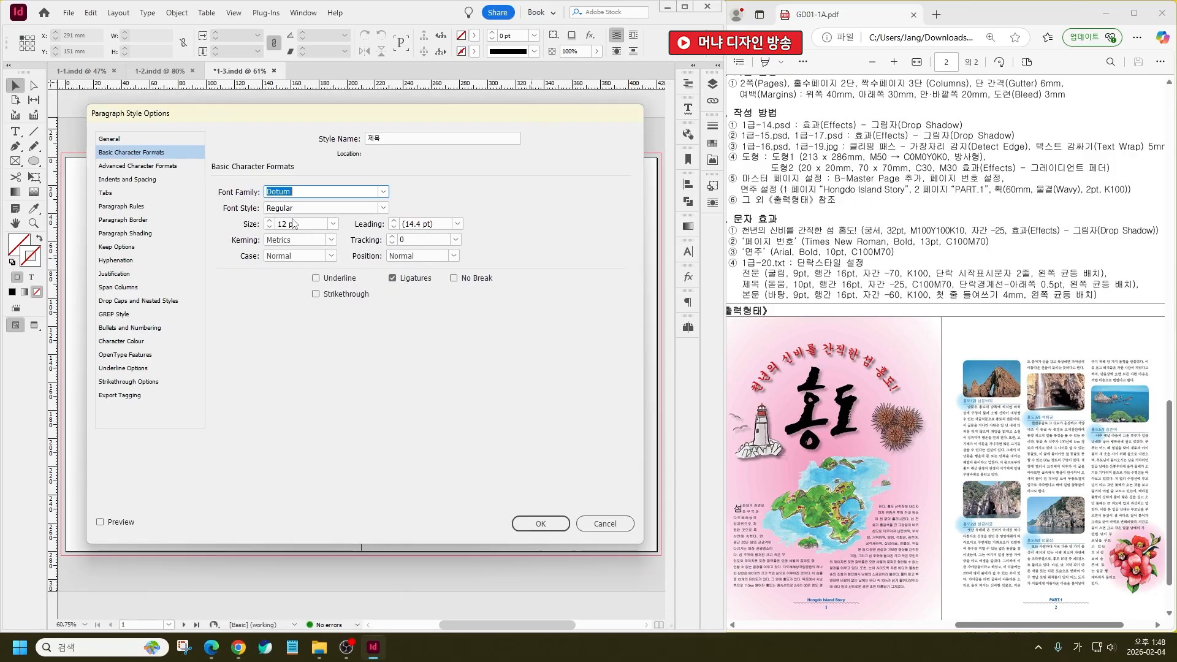
# Set the 제목 style's size to 10 pt, leading to 16 pt and tracking to -25
pyautogui.doubleClick(285, 224)
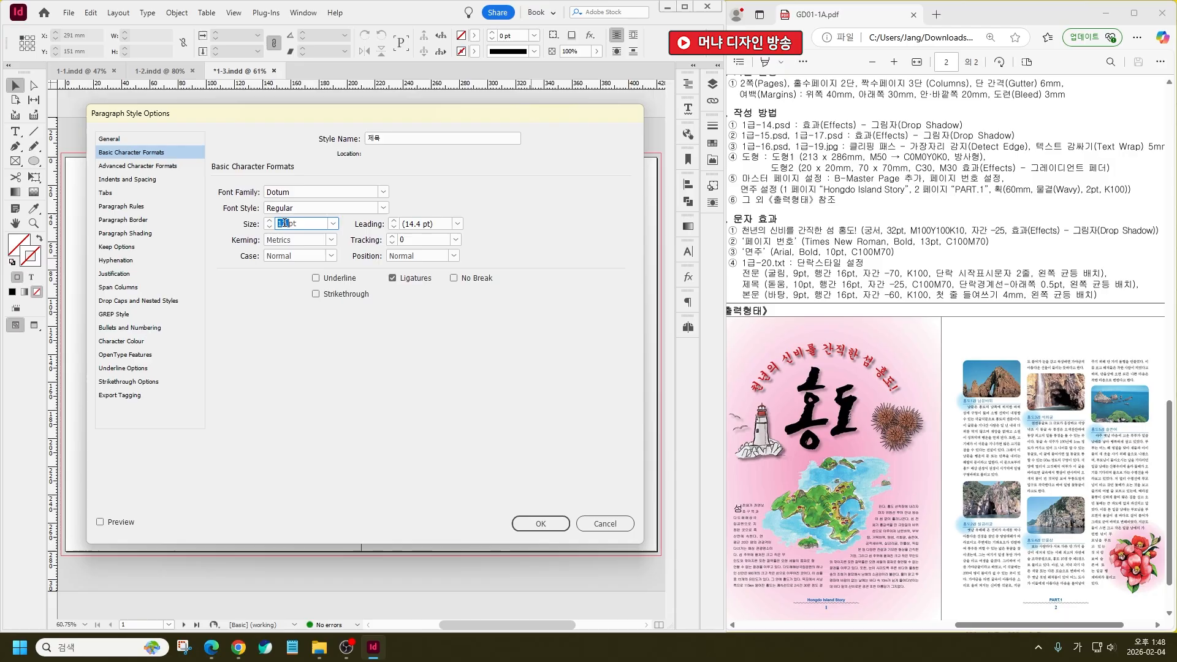
pyautogui.write('10')
pyautogui.press('Tab')
pyautogui.write('16')
pyautogui.press('Tab')
pyautogui.press('Tab')
pyautogui.write('-')
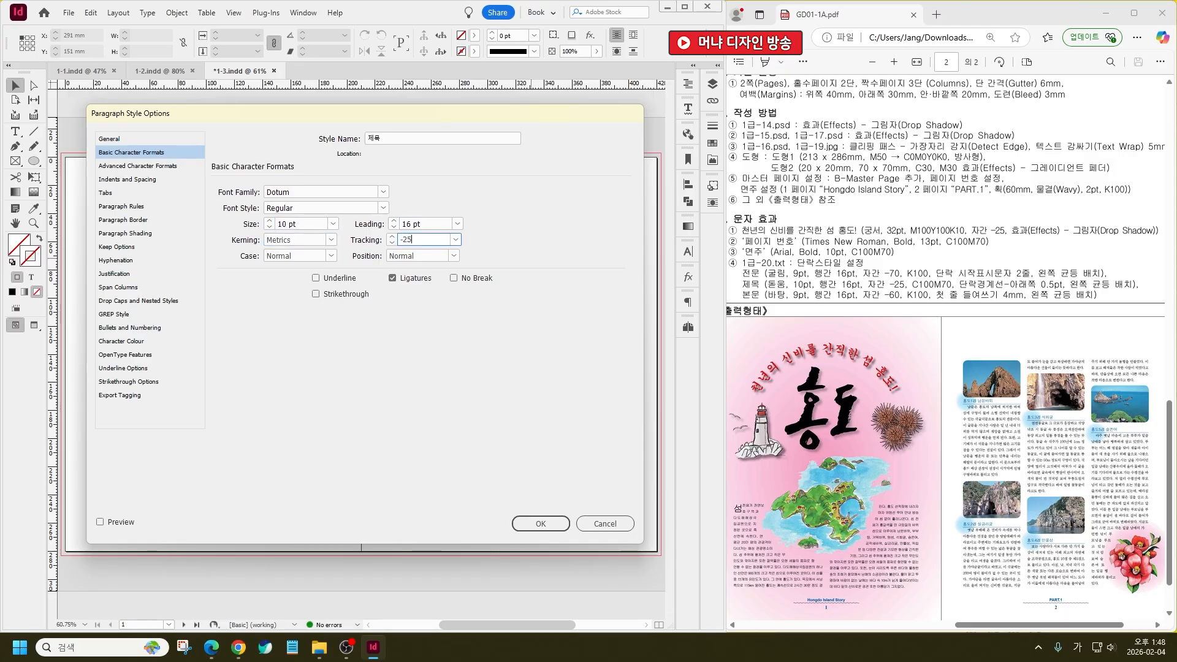
# Create a C=100 M=70 Y=0 K=0 swatch and assign it as the 제목 style's character colour
pyautogui.click(132, 342)
pyautogui.doubleClick(263, 195)
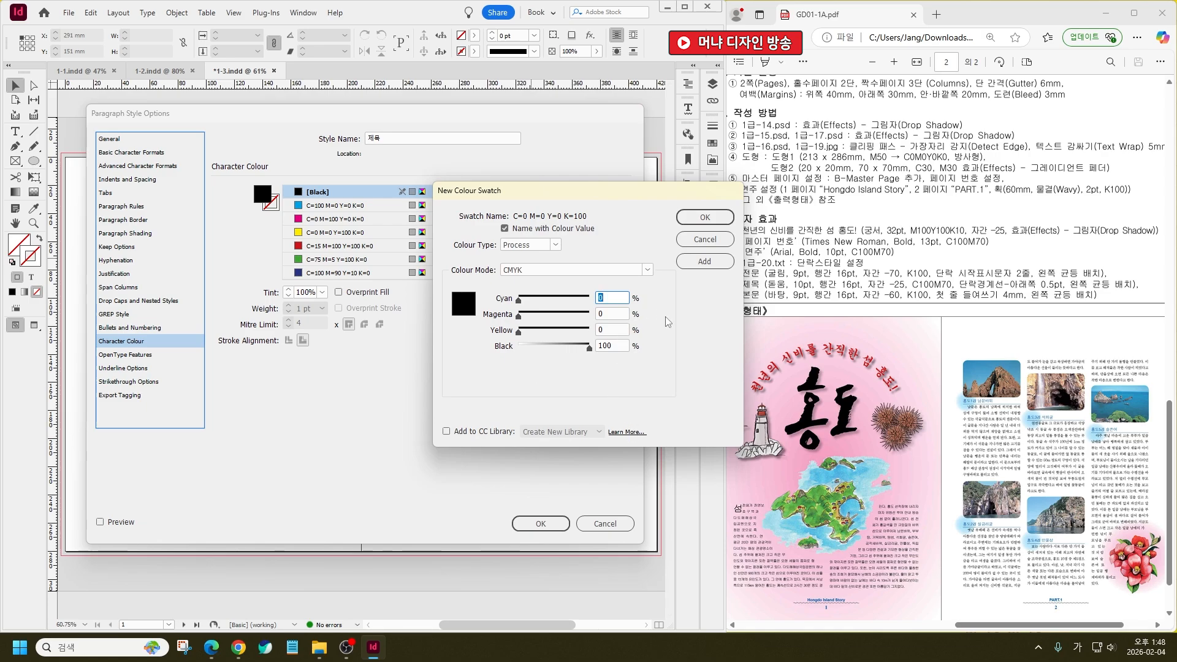
pyautogui.write('100')
pyautogui.press('Tab')
pyautogui.write('70')
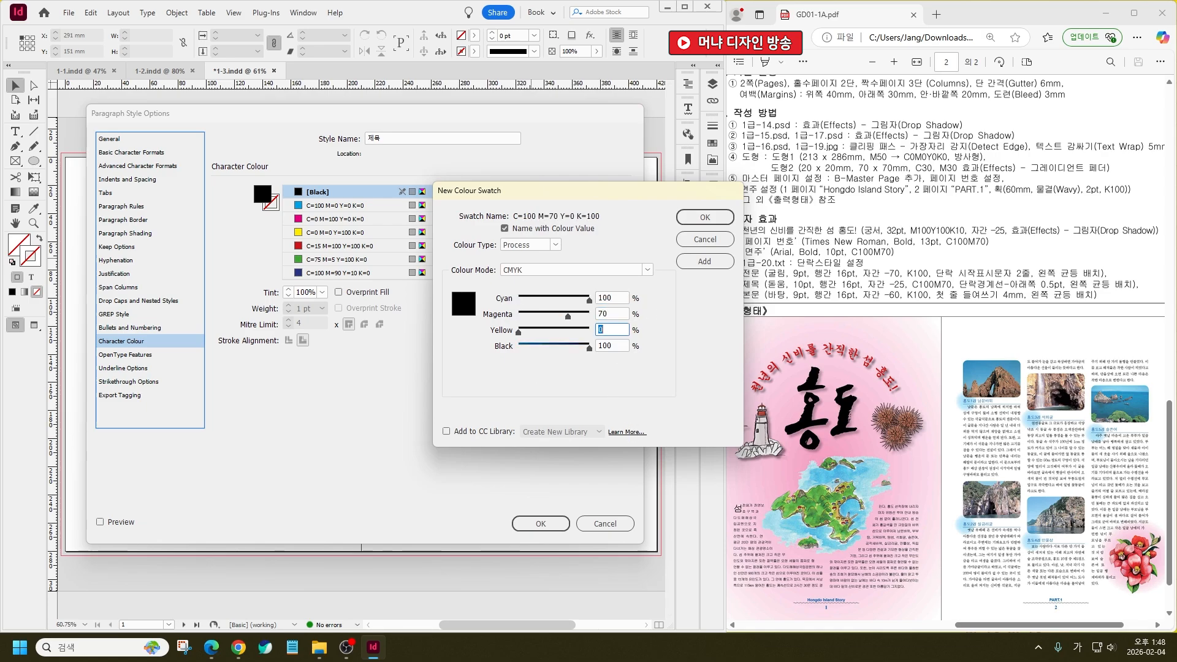
pyautogui.press('Tab')
pyautogui.press('Tab')
pyautogui.write('0')
pyautogui.press('Return')
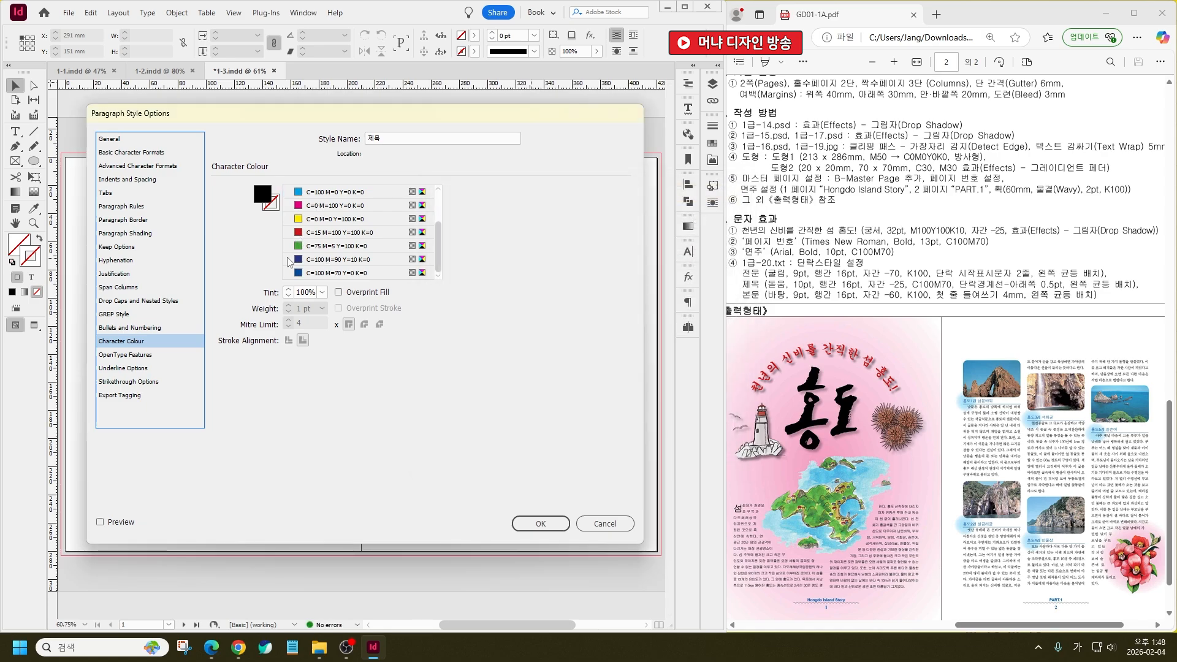
pyautogui.click(309, 273)
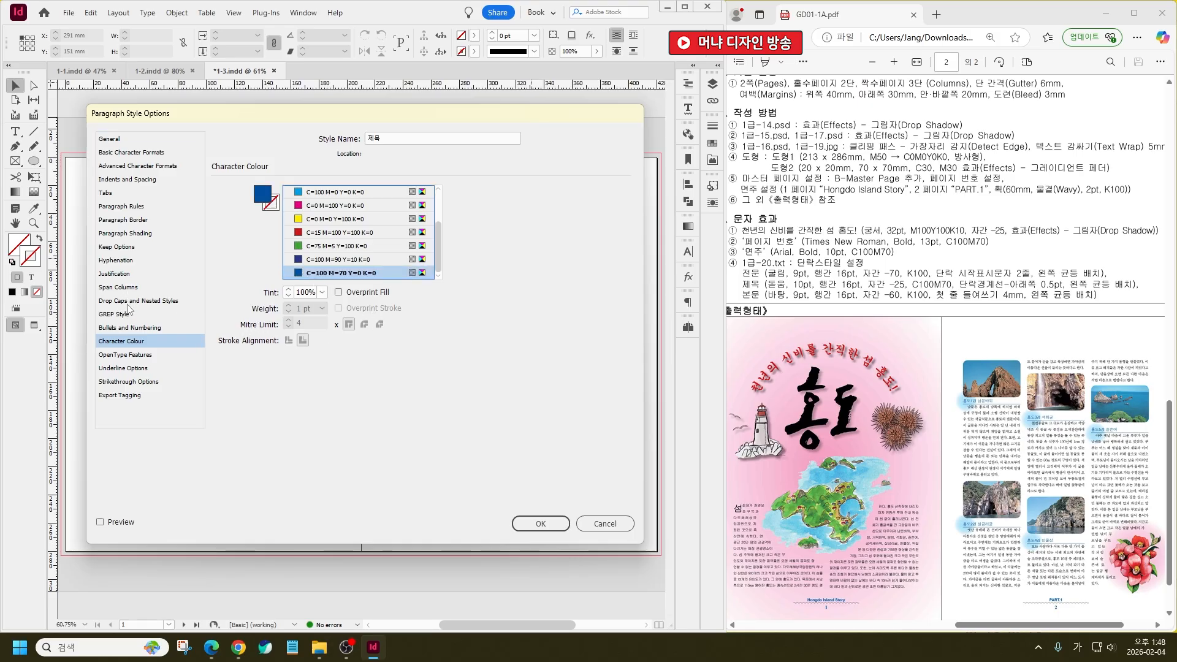
# Turn on a Rule Below for the 제목 style with a weight of 0.5 pt
pyautogui.click(123, 209)
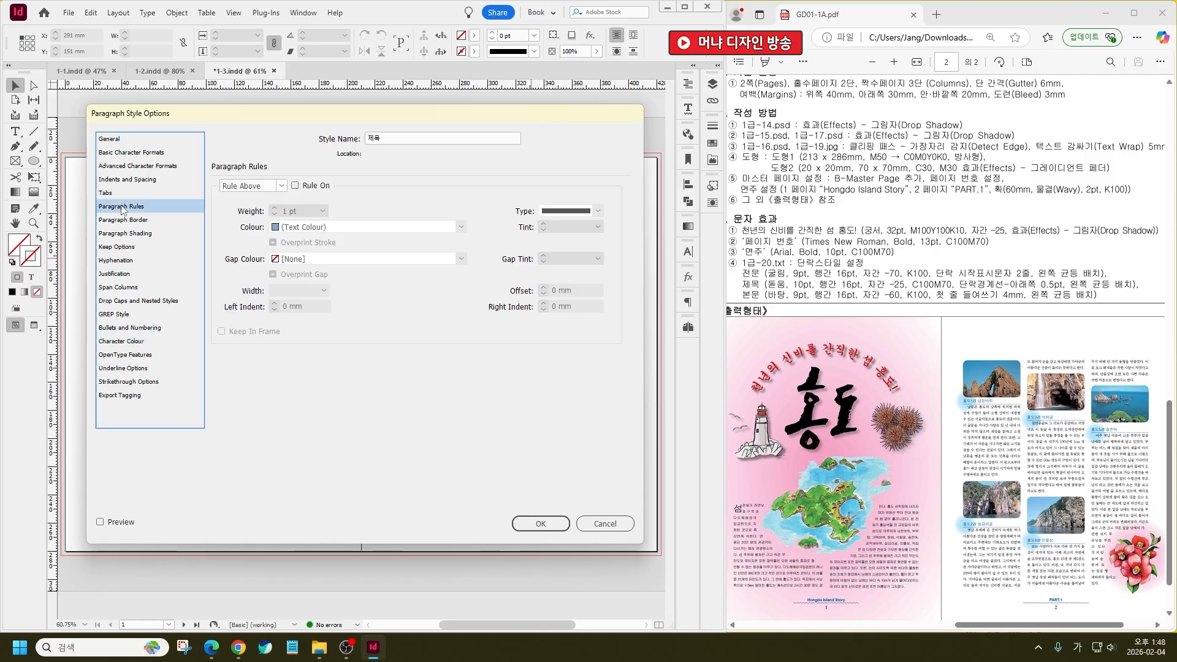
pyautogui.click(263, 187)
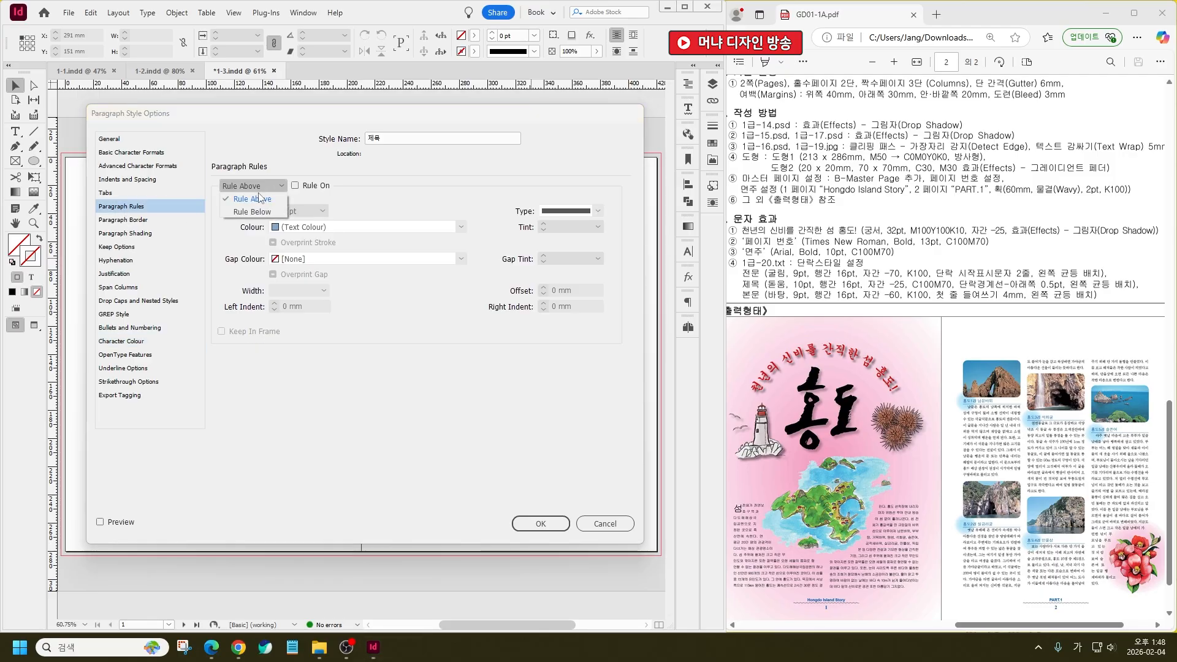
pyautogui.click(253, 212)
pyautogui.click(295, 186)
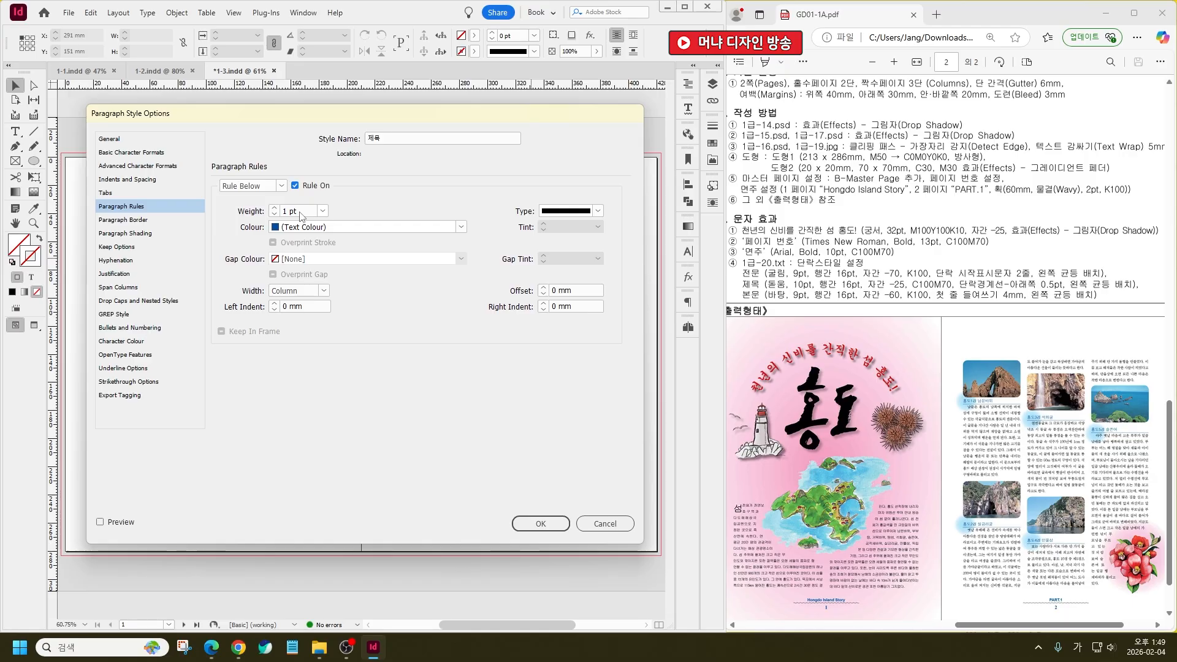
pyautogui.click(323, 211)
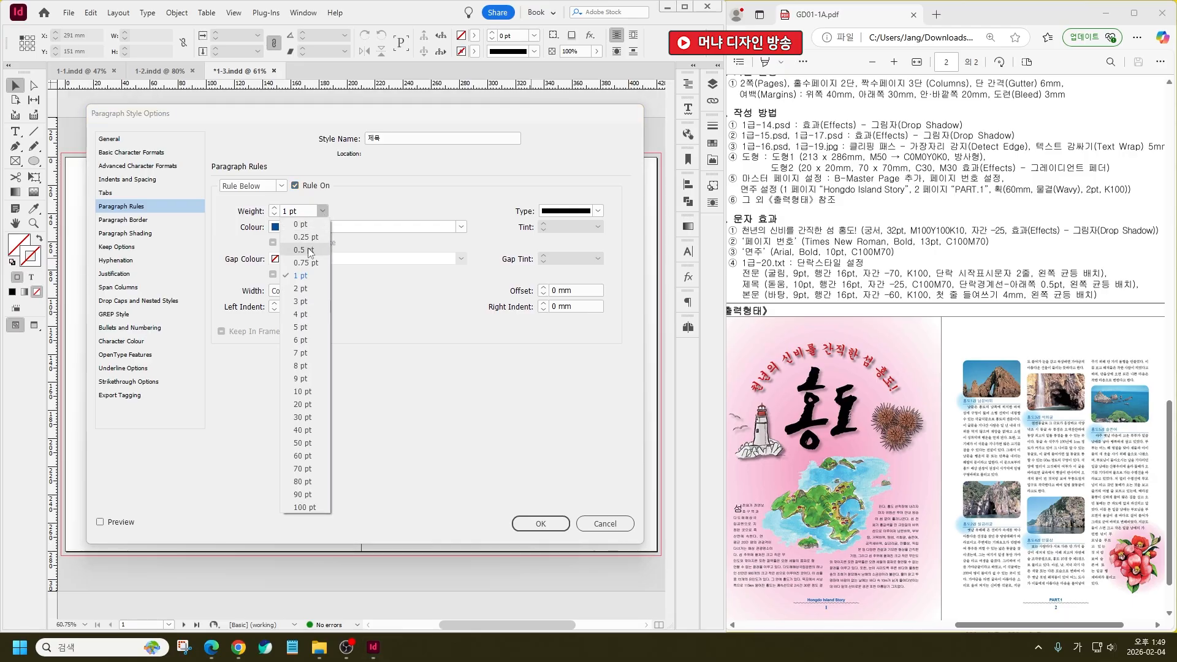
pyautogui.click(310, 250)
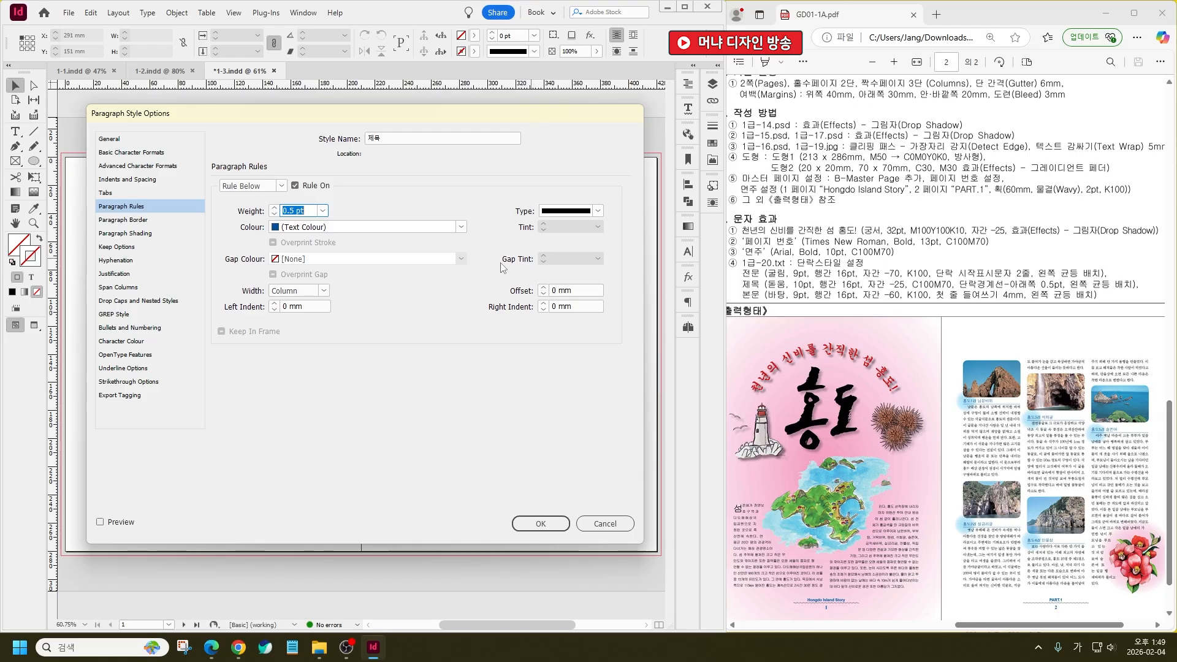
# Keep the 제목 style's Rule Below at text colour and Column width, and confirm the style options
pyautogui.click(445, 226)
pyautogui.click(445, 227)
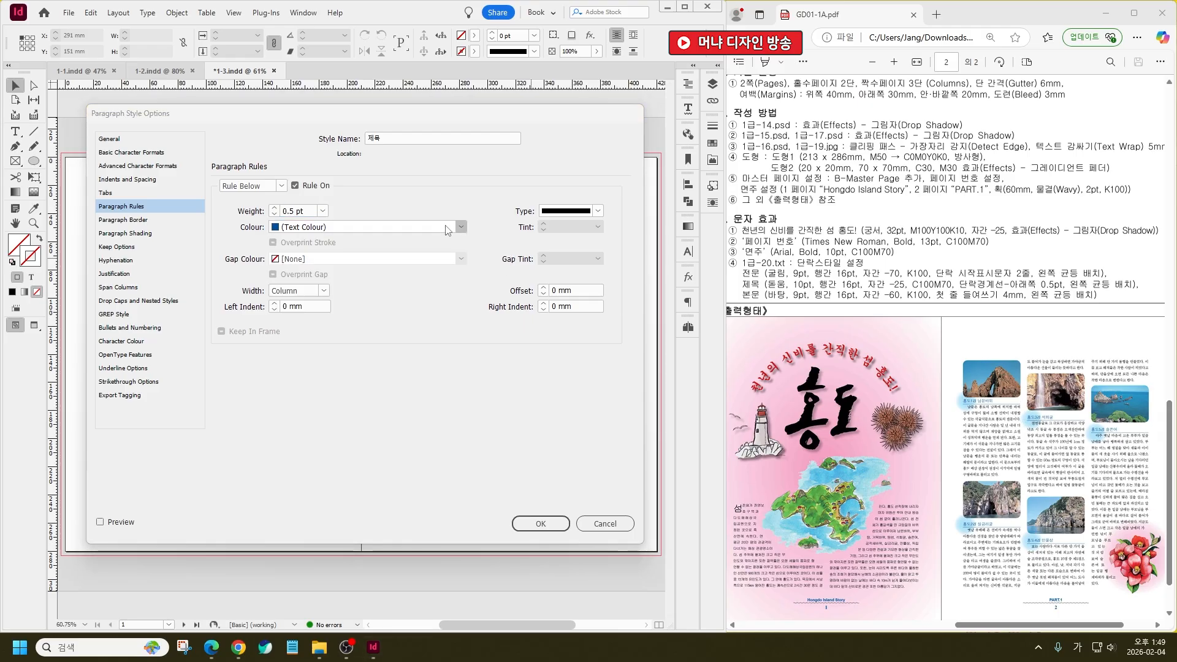
pyautogui.click(320, 291)
pyautogui.click(309, 303)
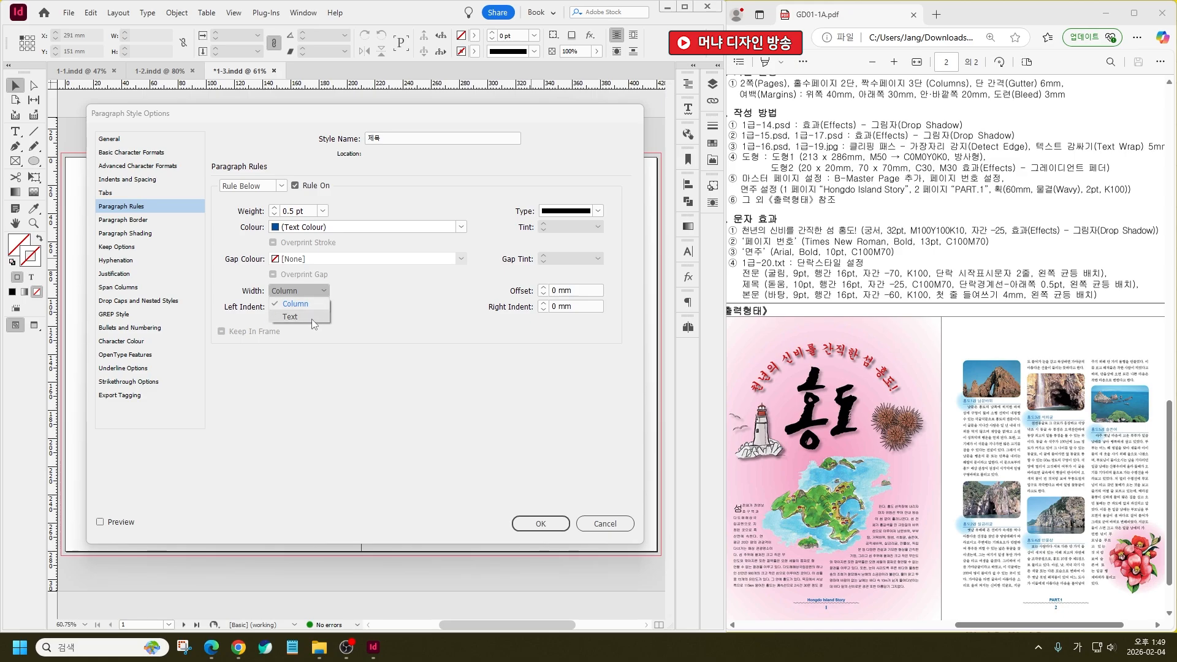
pyautogui.click(547, 522)
# Rename Paragraph Style 1 as 본문 and set its font family to Batang
pyautogui.doubleClick(546, 274)
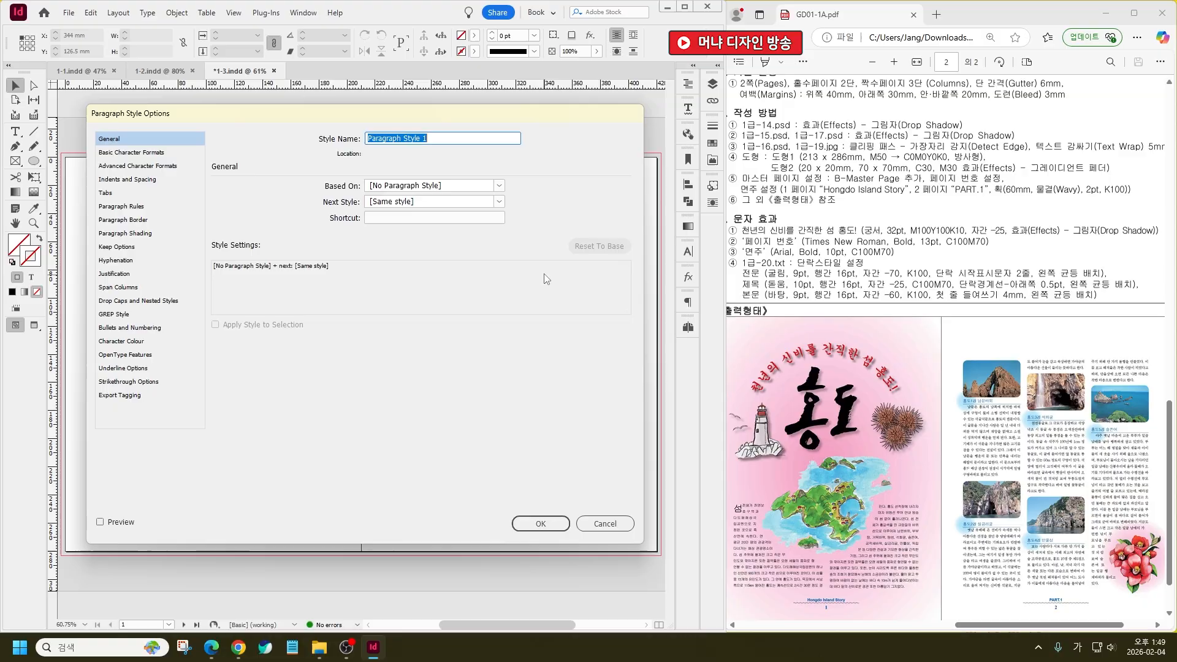
pyautogui.press('Hangul')
pyautogui.write('본')
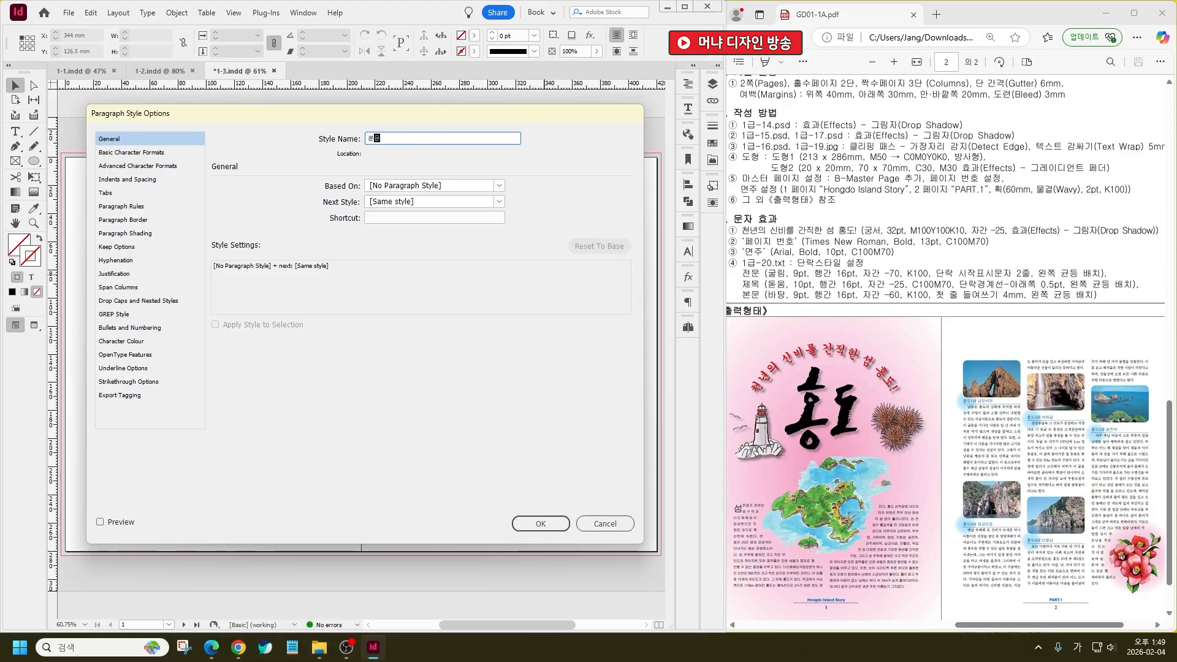
pyautogui.click(131, 152)
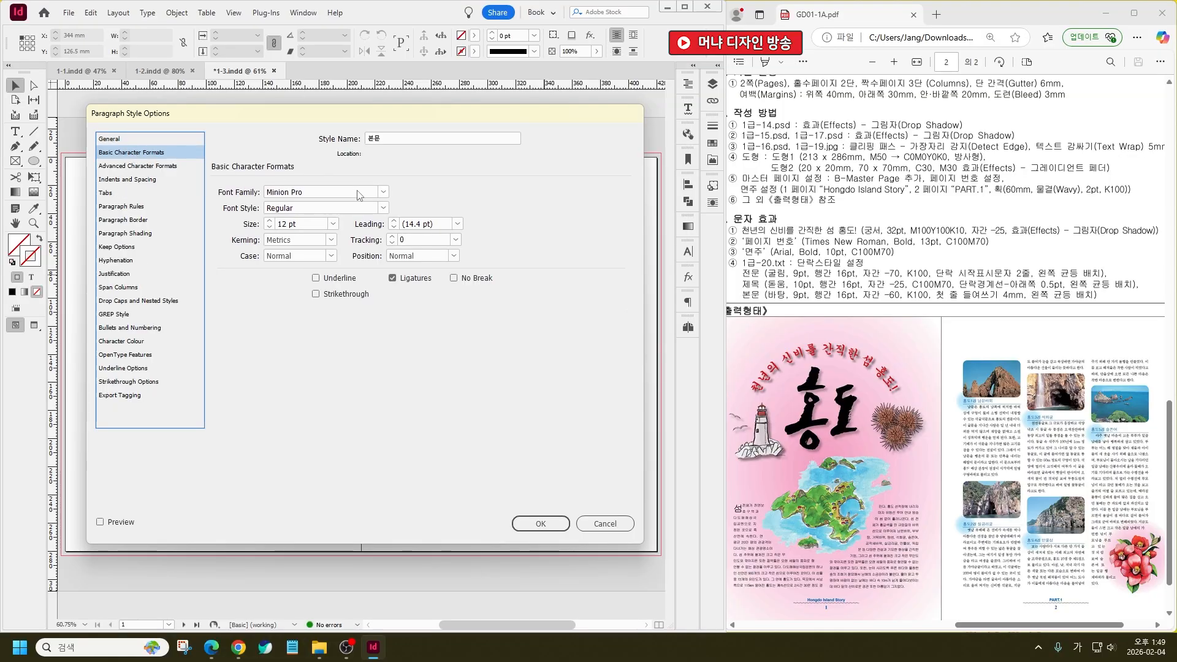
pyautogui.click(382, 191)
pyautogui.click(383, 191)
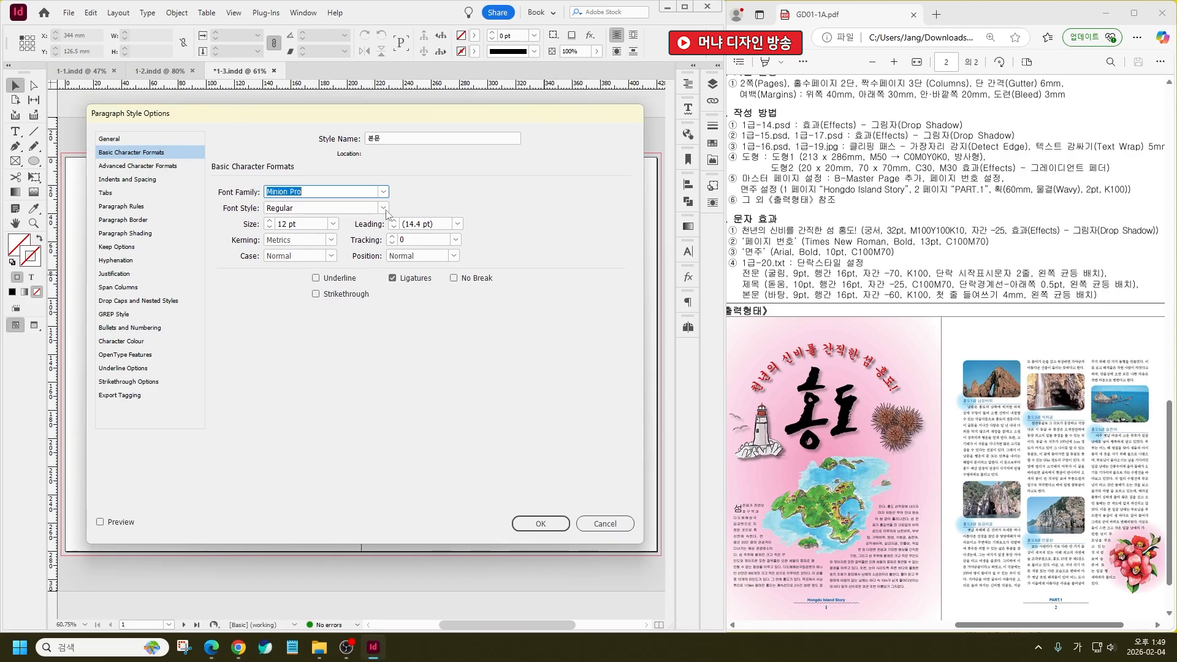
pyautogui.moveTo(399, 345); pyautogui.dragTo(407, 208)
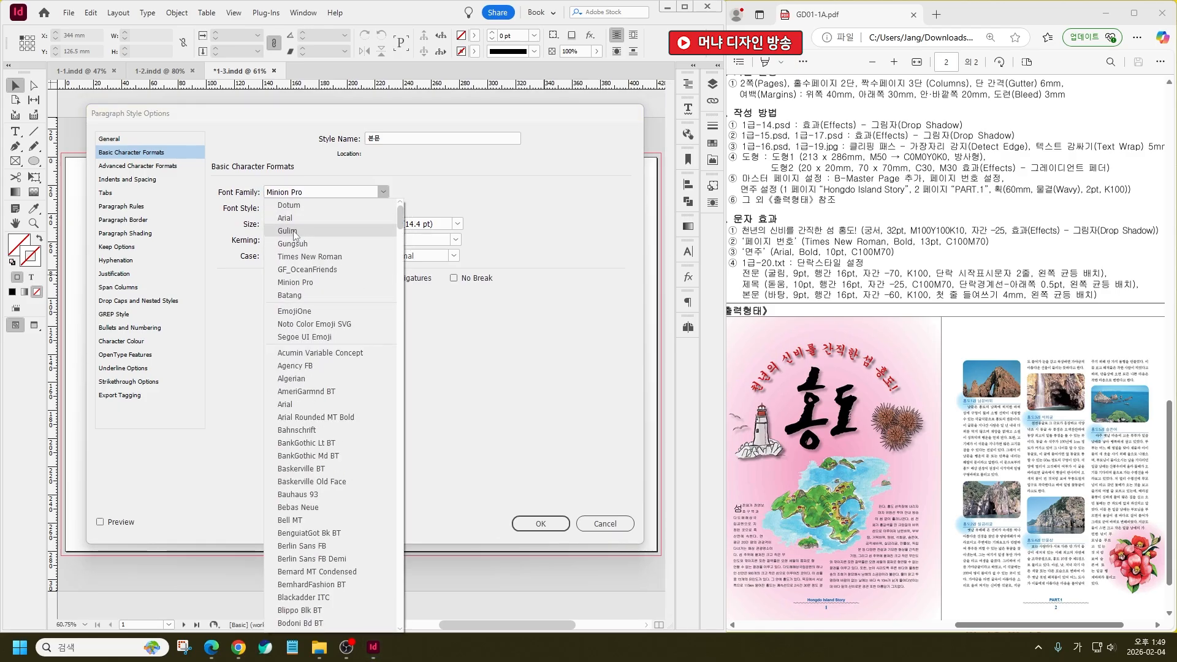
pyautogui.click(296, 294)
# Set the 본문 style's size to 9 pt, leading to 16 pt and tracking to -60
pyautogui.click(281, 224)
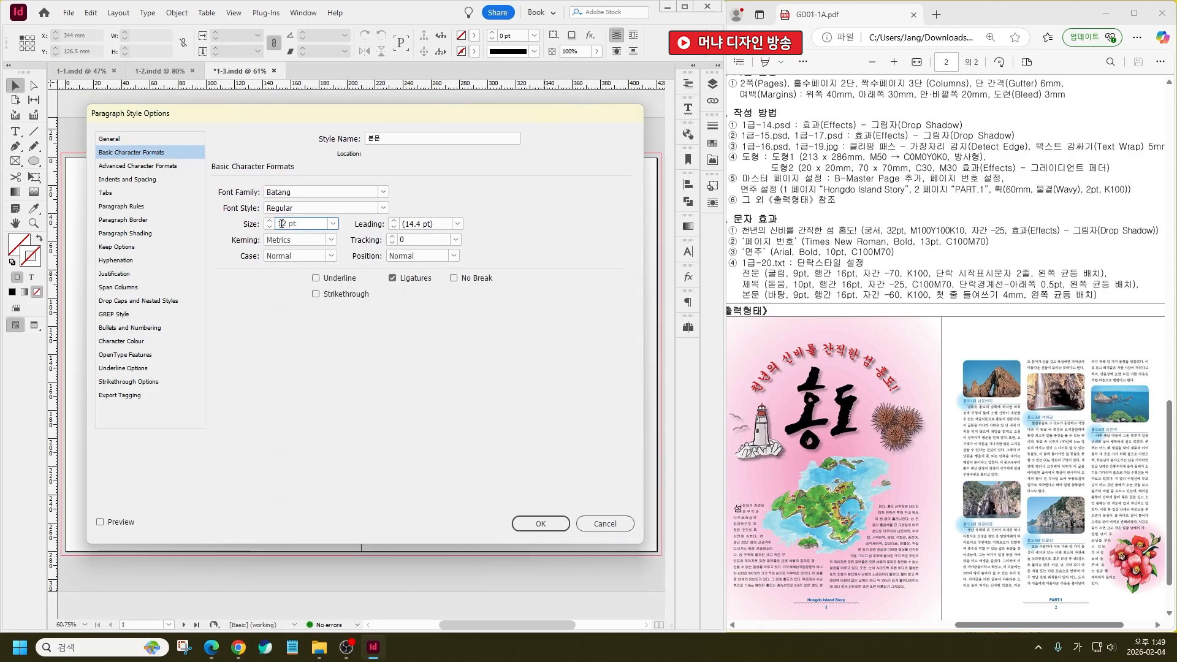
pyautogui.press('Tab')
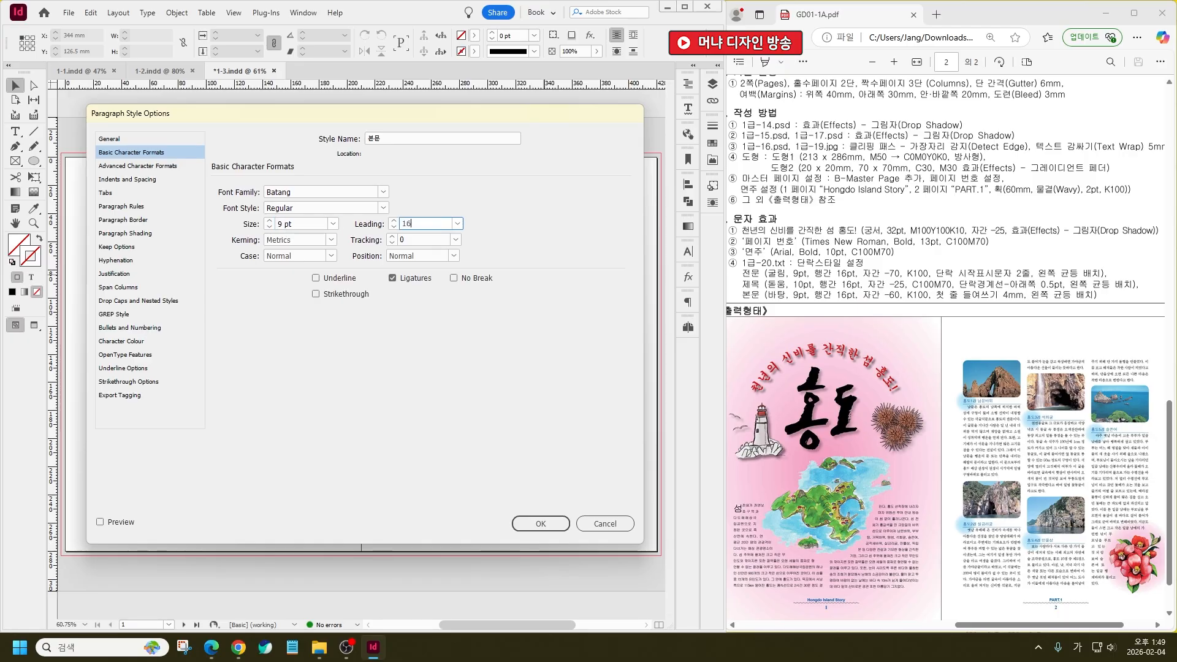
pyautogui.write('16')
pyautogui.press('Tab')
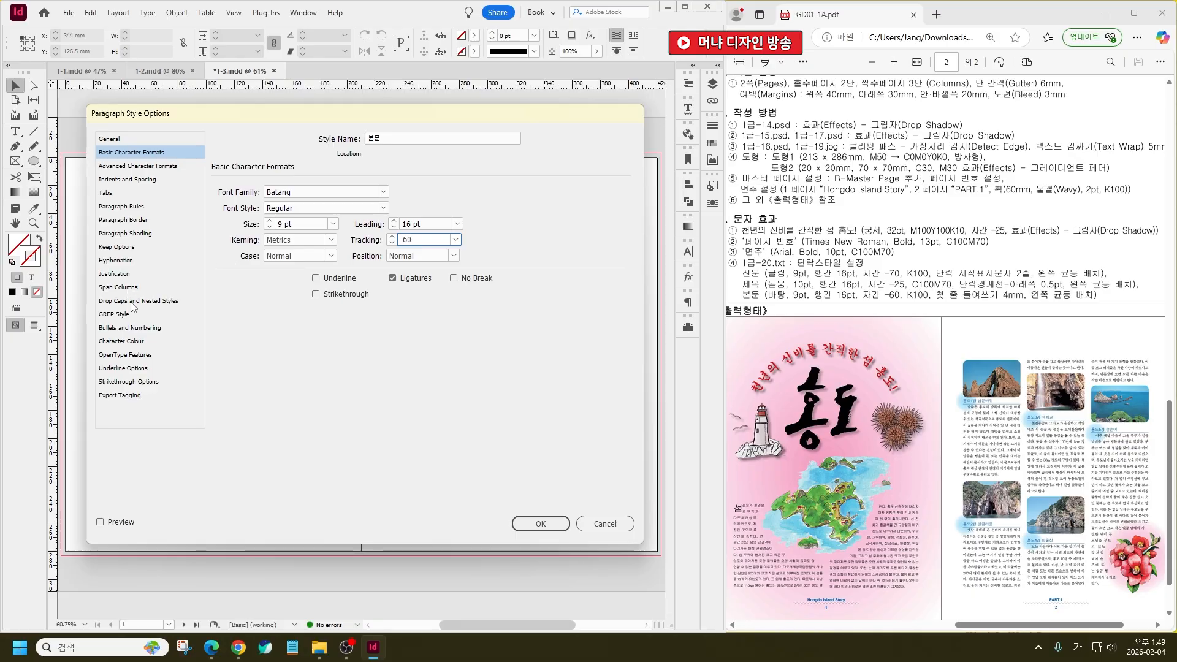
# Give the 본문 style a 4 mm first line indent and Left Justify alignment, and save the document
pyautogui.click(142, 181)
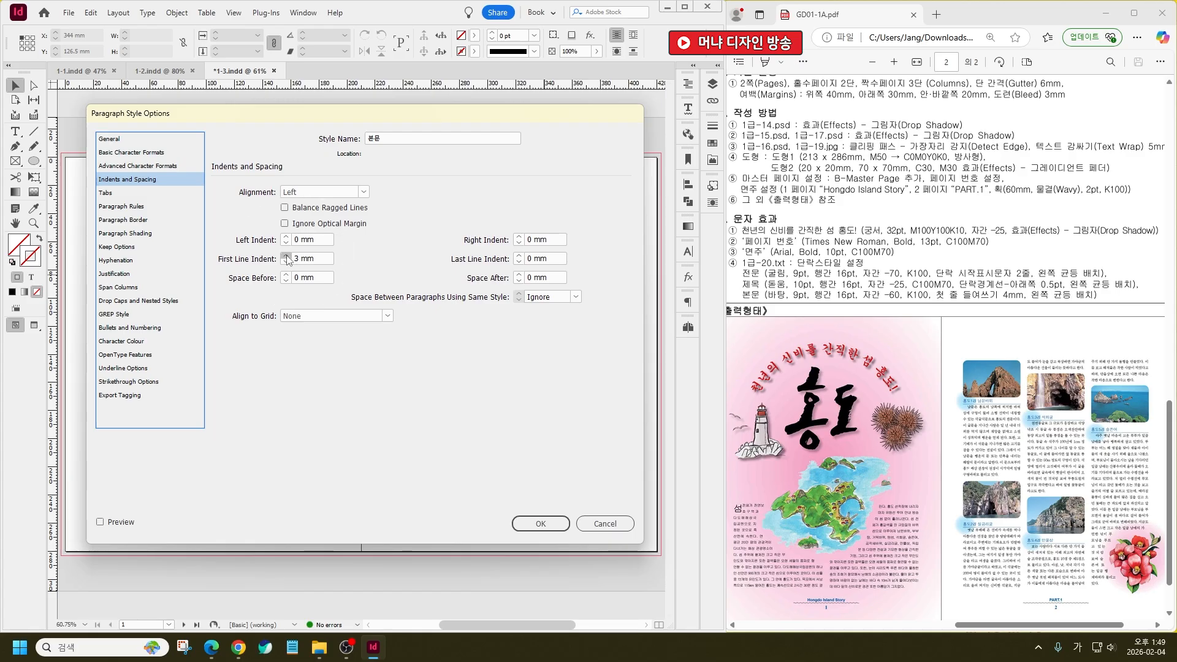
pyautogui.click(325, 192)
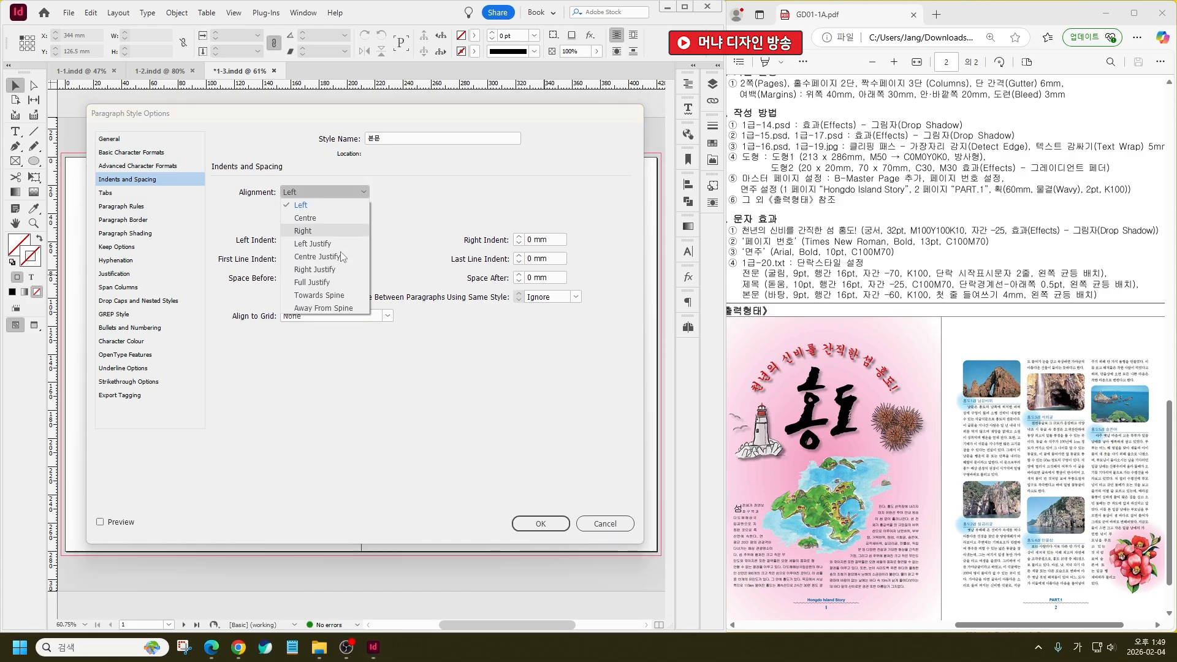
pyautogui.click(295, 245)
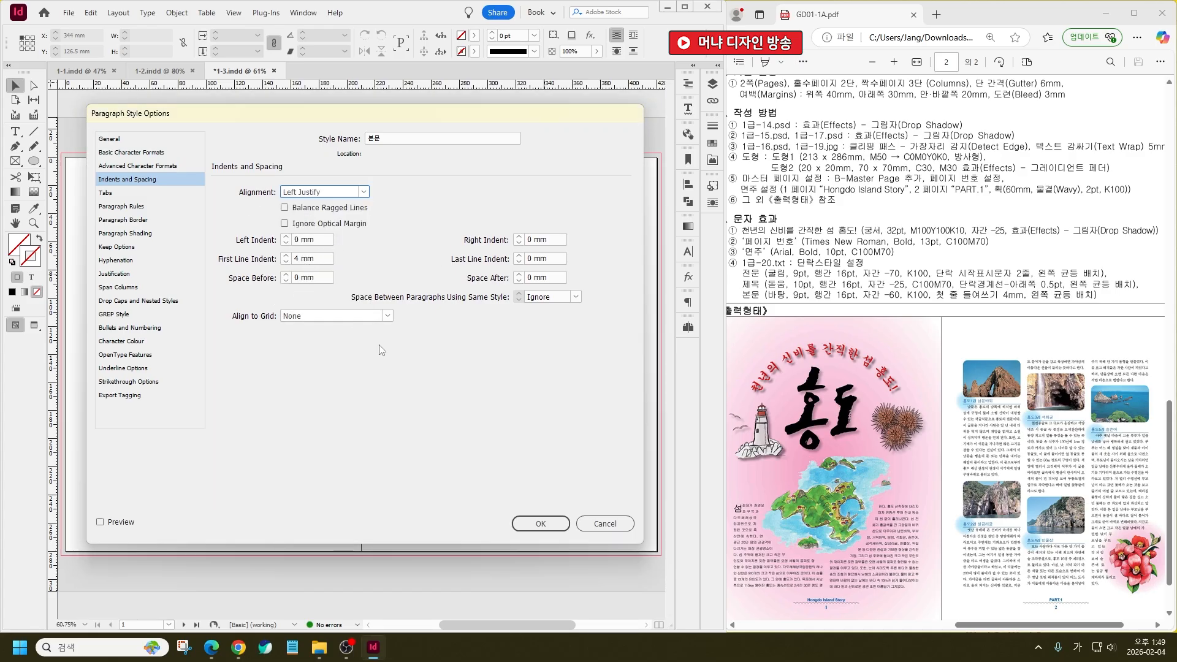
pyautogui.click(527, 521)
pyautogui.hotkey('ctrl', 's')
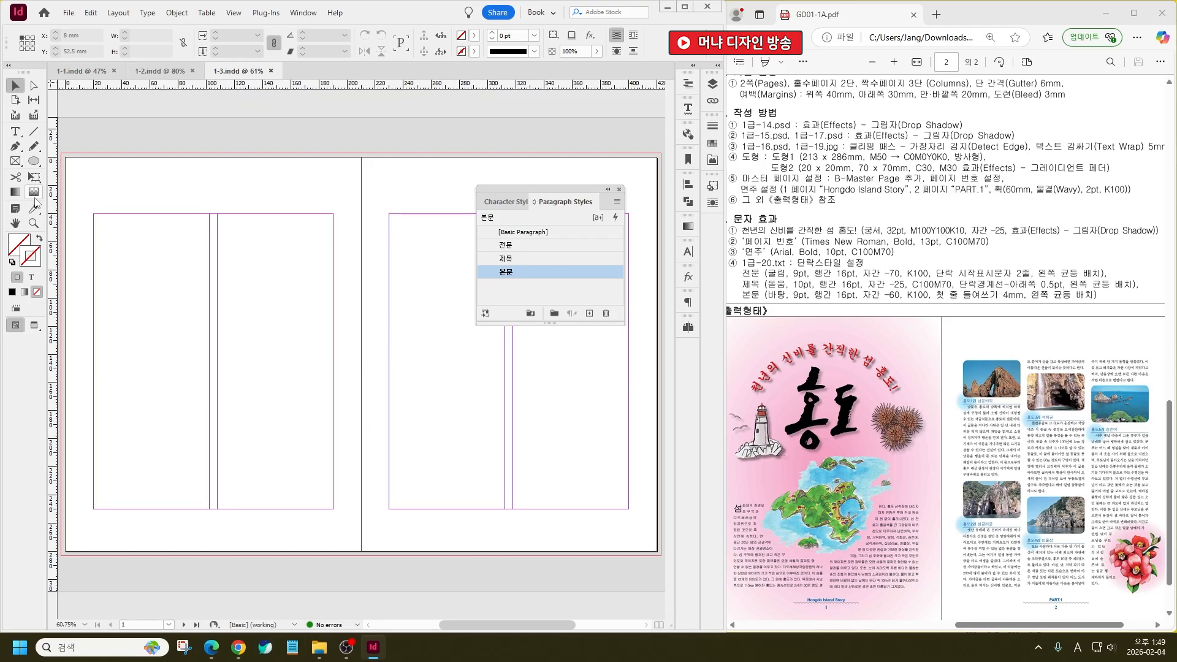
# Create an empty text frame of 82 × 84.5 mm in the lower part of page 1's first column
pyautogui.click(15, 161)
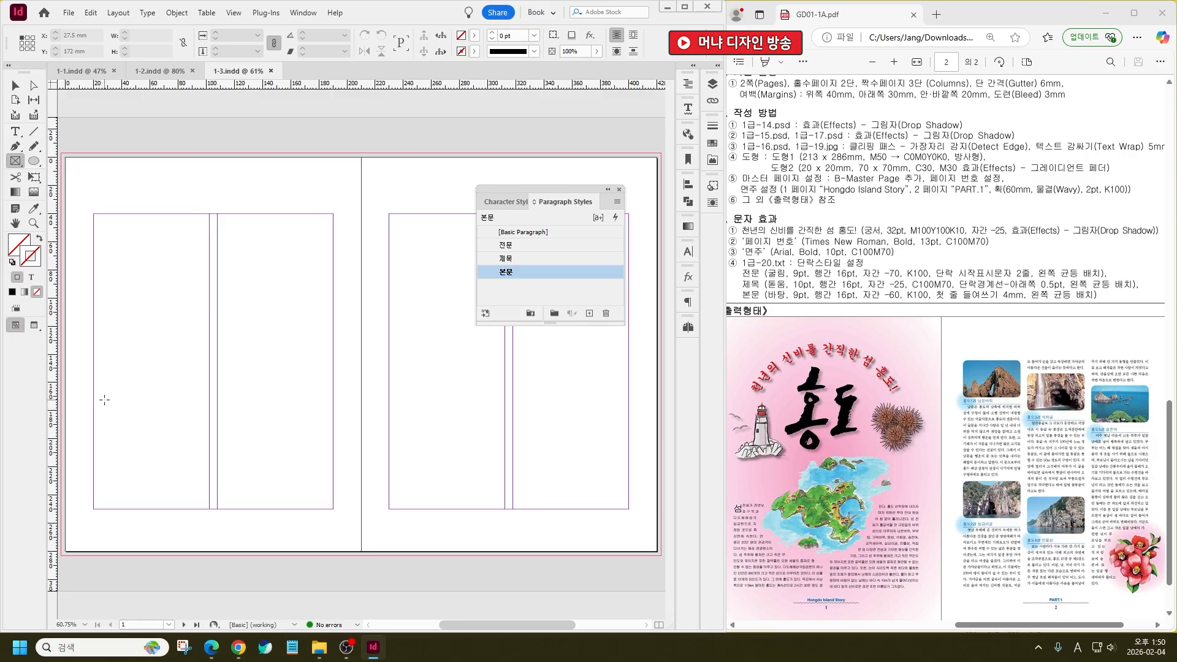
pyautogui.moveTo(98, 390); pyautogui.dragTo(209, 508)
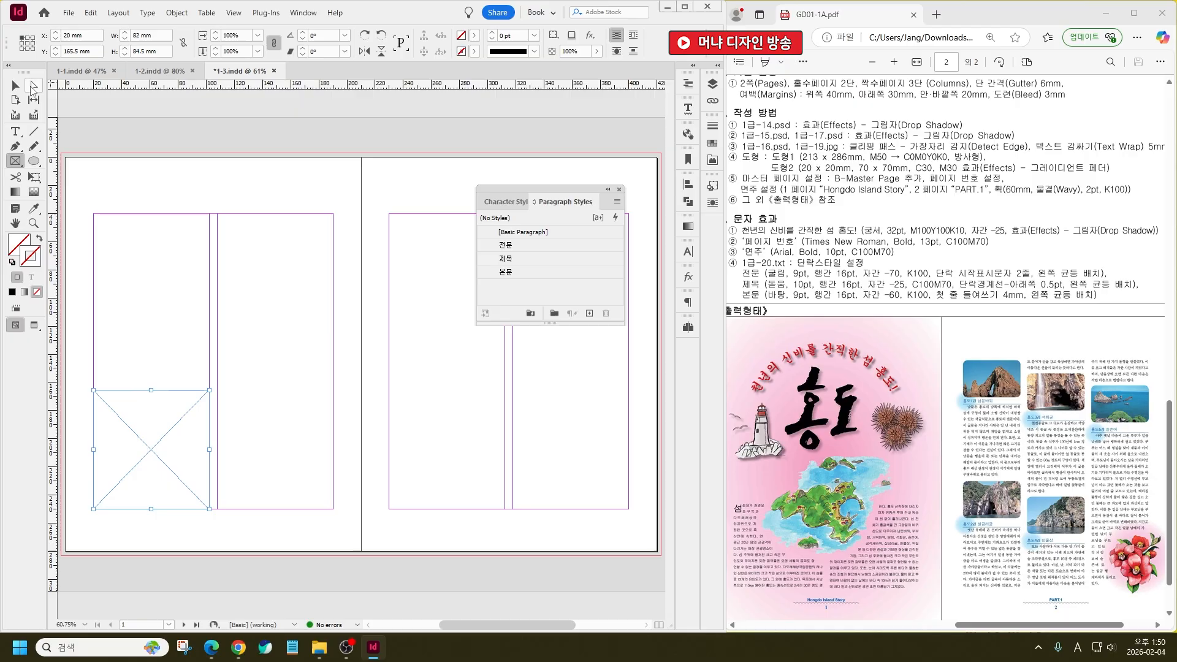
pyautogui.click(34, 86)
pyautogui.press('t')
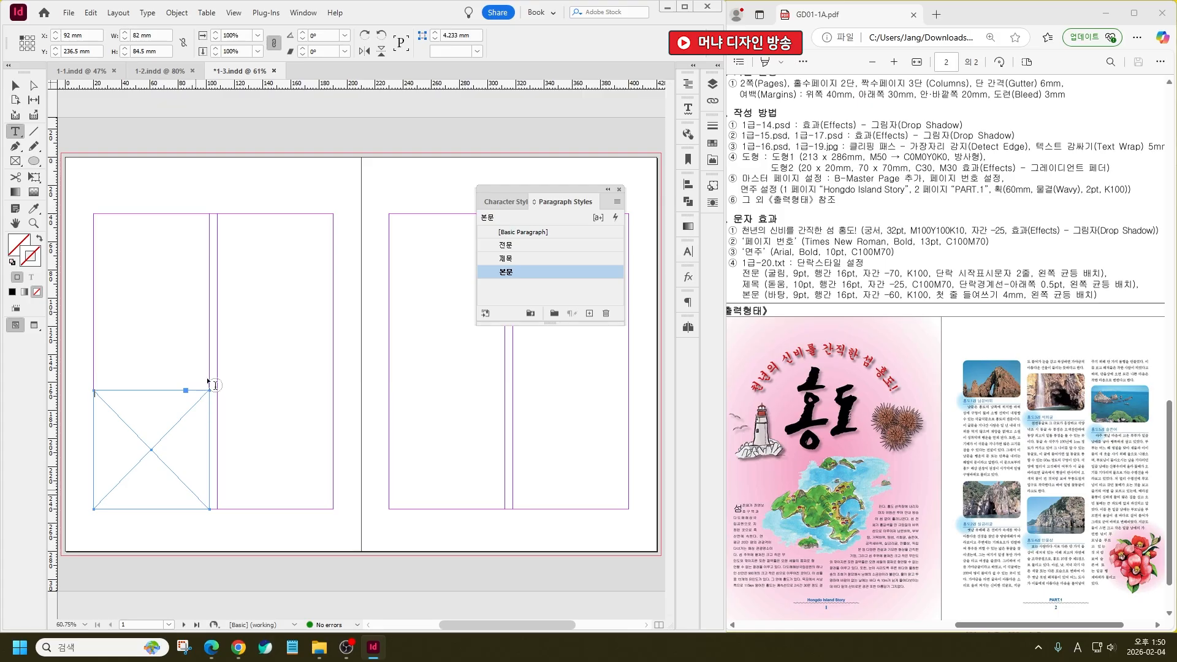
pyautogui.click(166, 429)
# Thread the text frame into a matching 82 × 84.5 mm frame beside it in page 1's second column
pyautogui.click(34, 85)
pyautogui.click(209, 502)
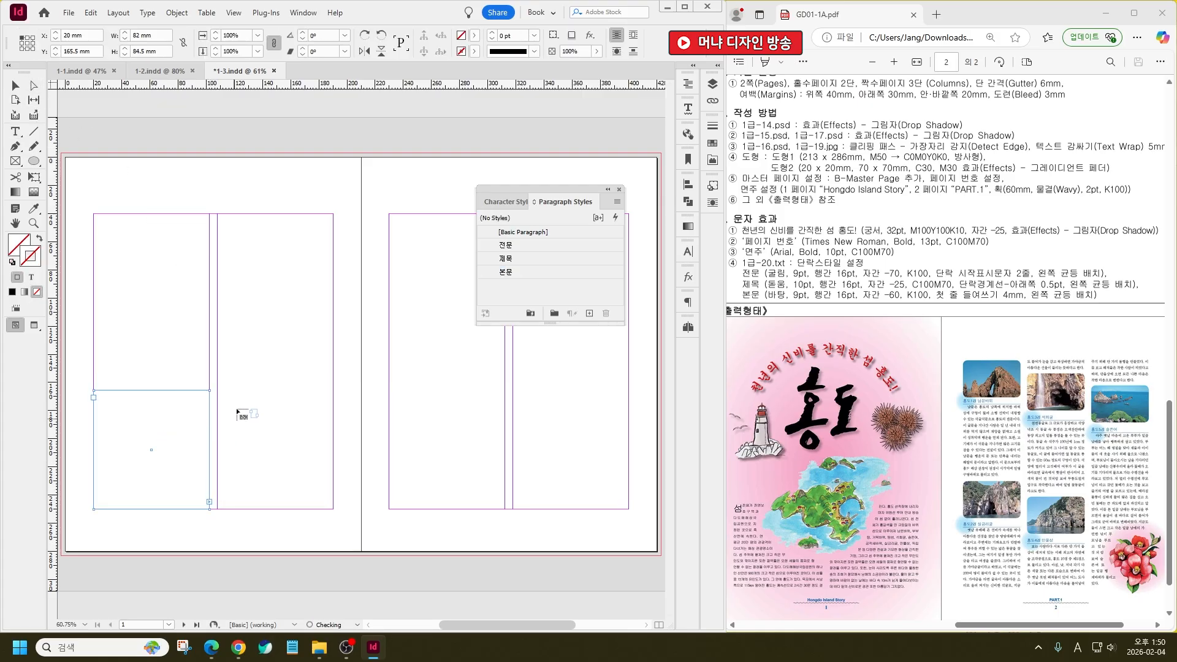
pyautogui.click(220, 391)
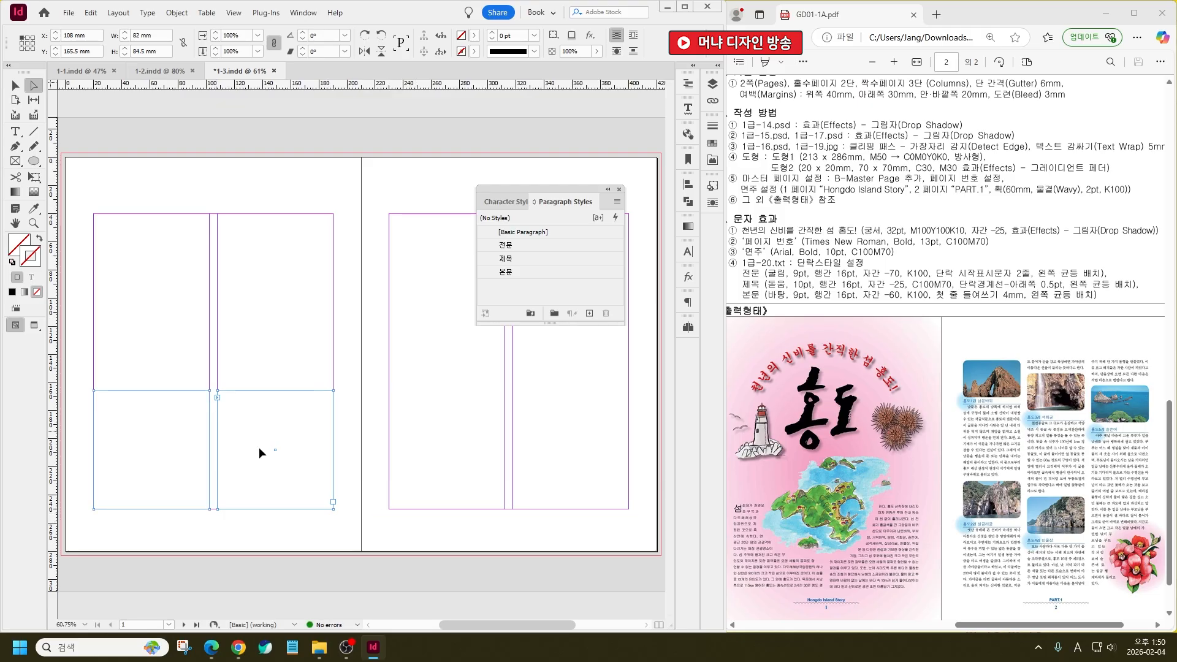
# Change page 2's layout to 3 columns, keeping the 6 mm gutter
pyautogui.hscroll(3, 516, 467)
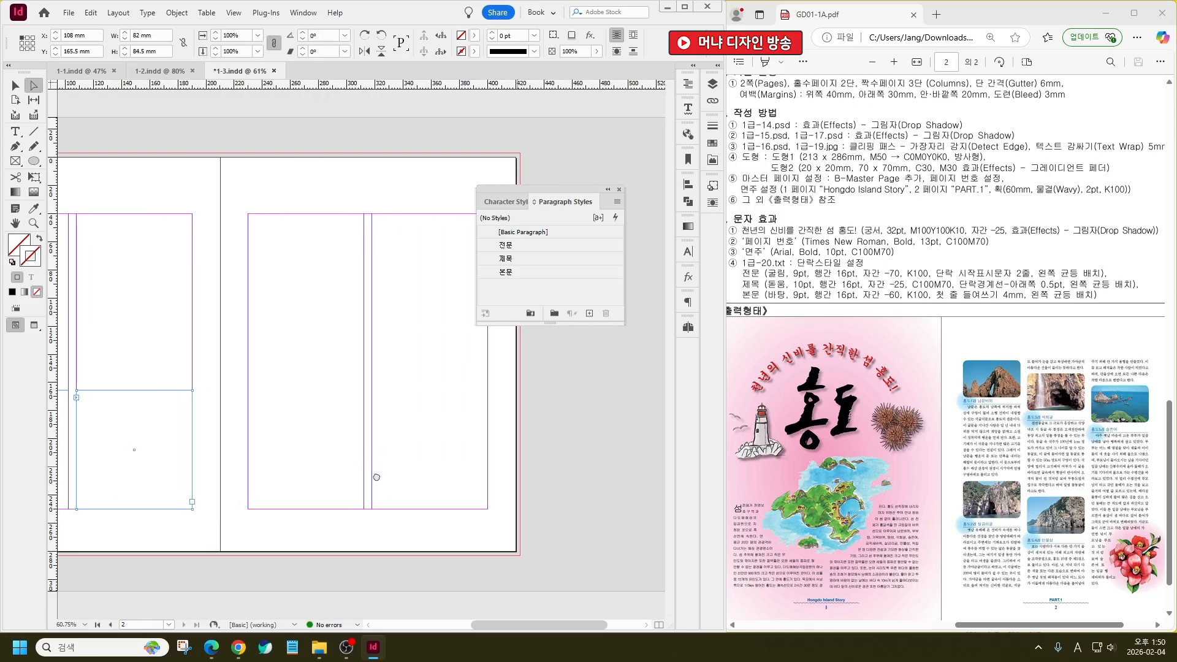
pyautogui.moveTo(376, 477); pyautogui.dragTo(466, 476)
pyautogui.click(15, 86)
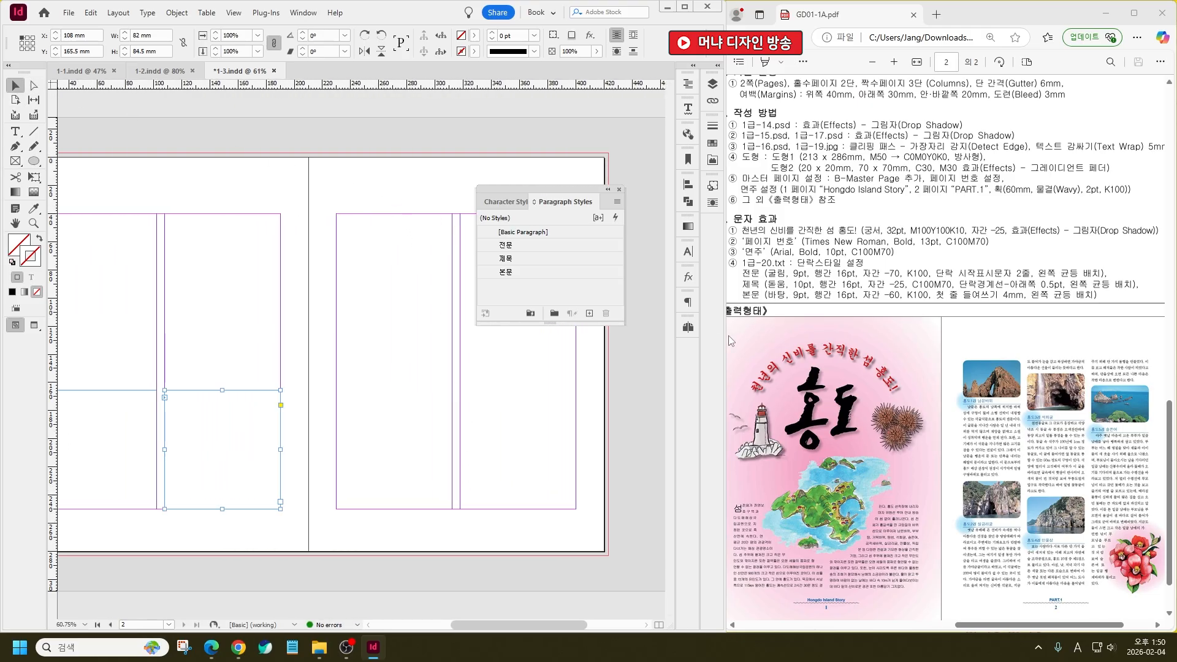
pyautogui.click(688, 326)
pyautogui.doubleClick(562, 339)
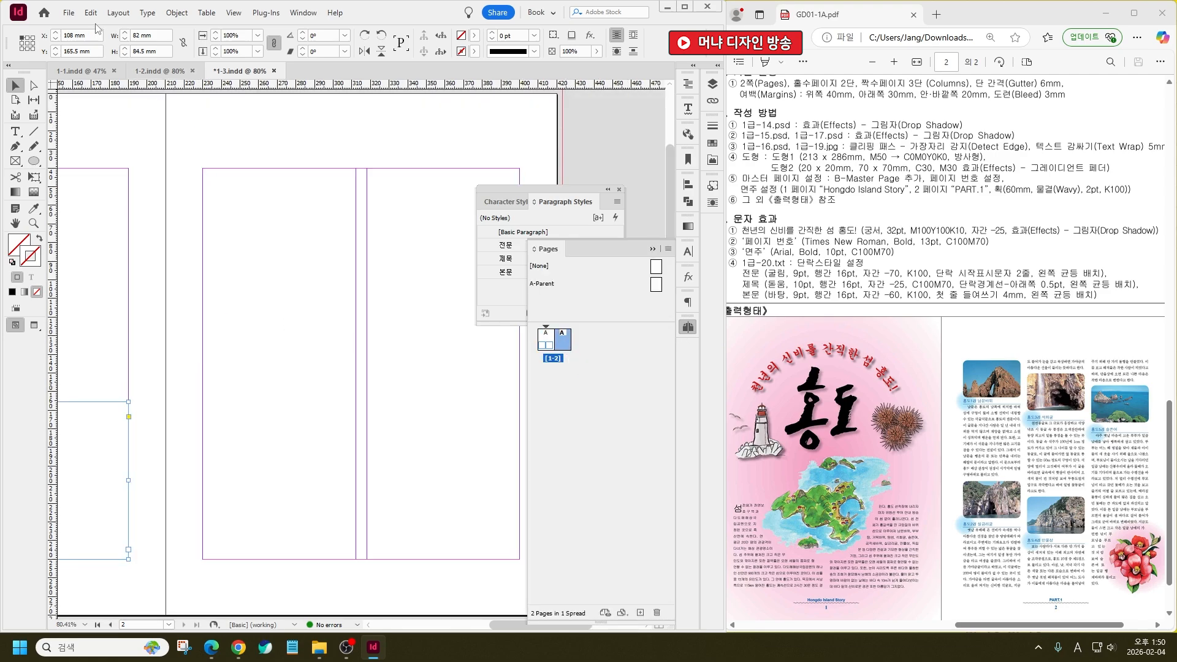
pyautogui.click(117, 12)
pyautogui.click(165, 40)
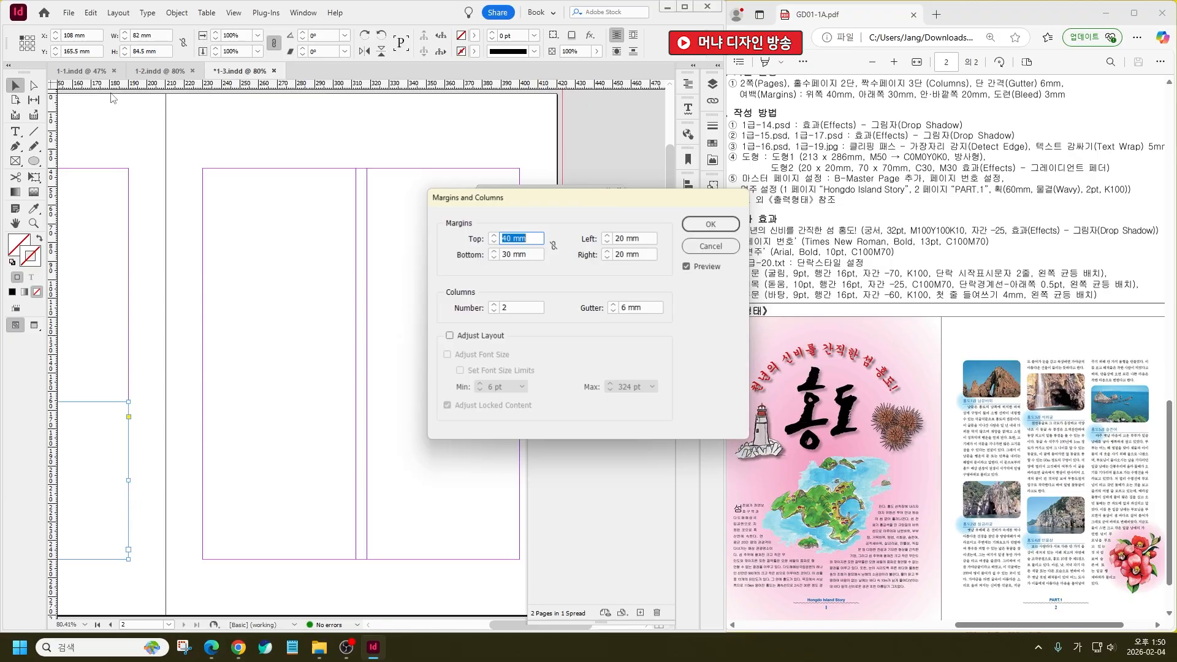
pyautogui.click(495, 305)
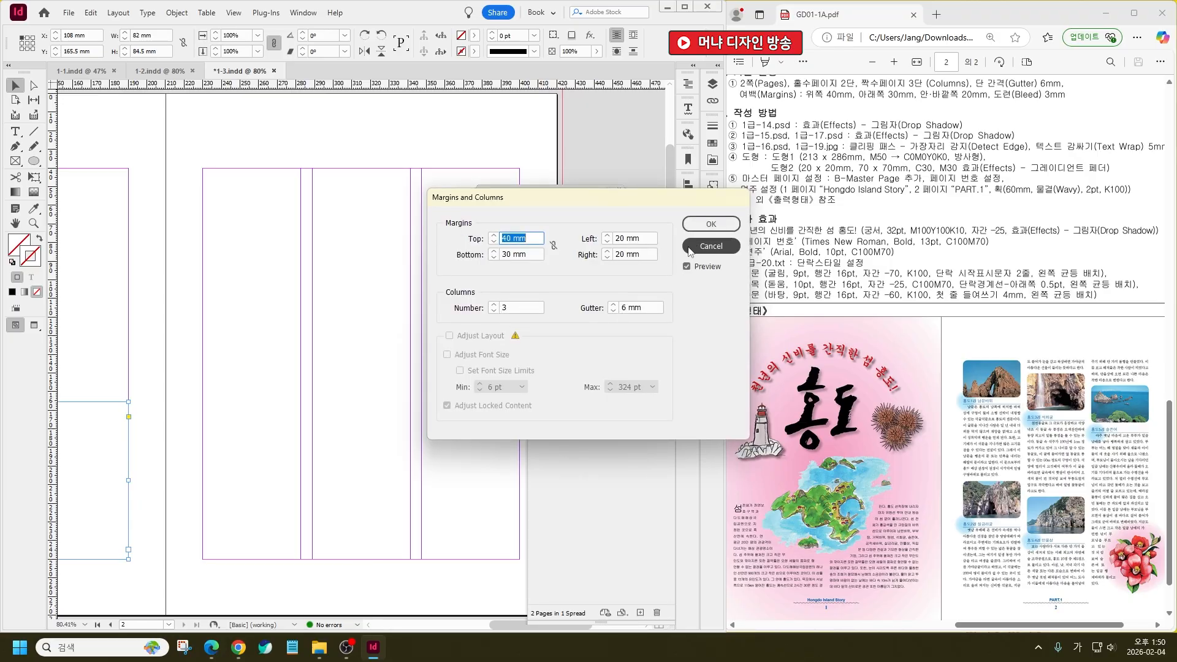
pyautogui.click(693, 226)
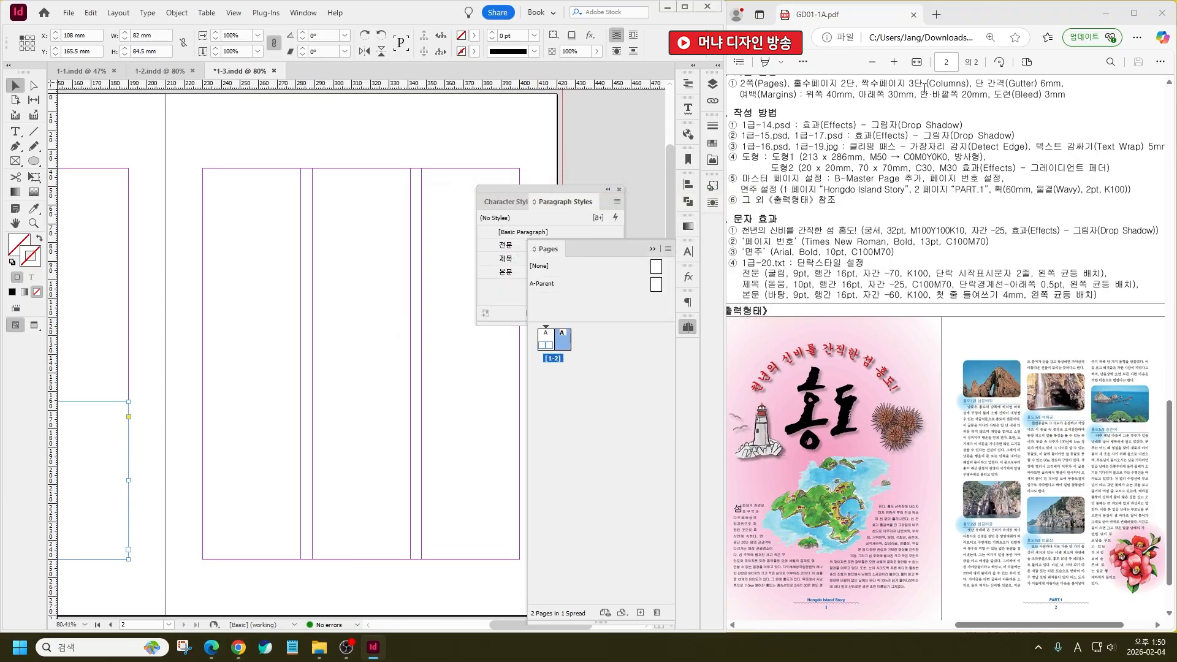
pyautogui.click(923, 87)
pyautogui.click(380, 362)
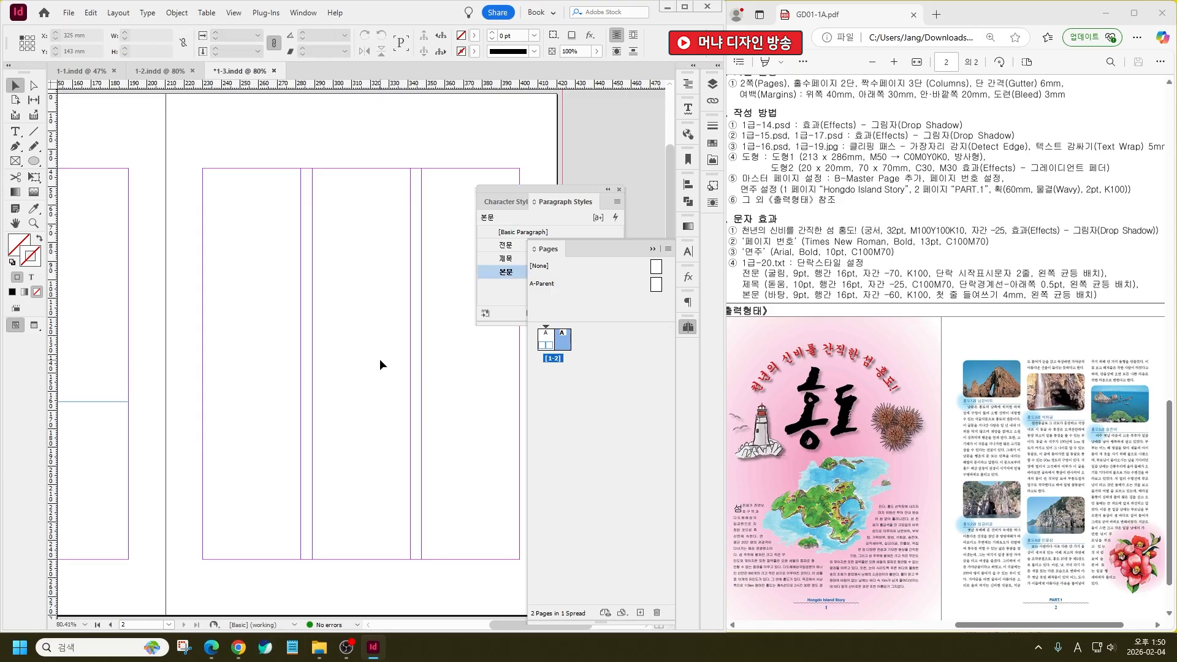
# Draw two threaded text frames in page 2's first column, about 61.7 mm high mid-column and 86 mm high down to the lower margin
pyautogui.moveTo(380, 360); pyautogui.dragTo(353, 361)
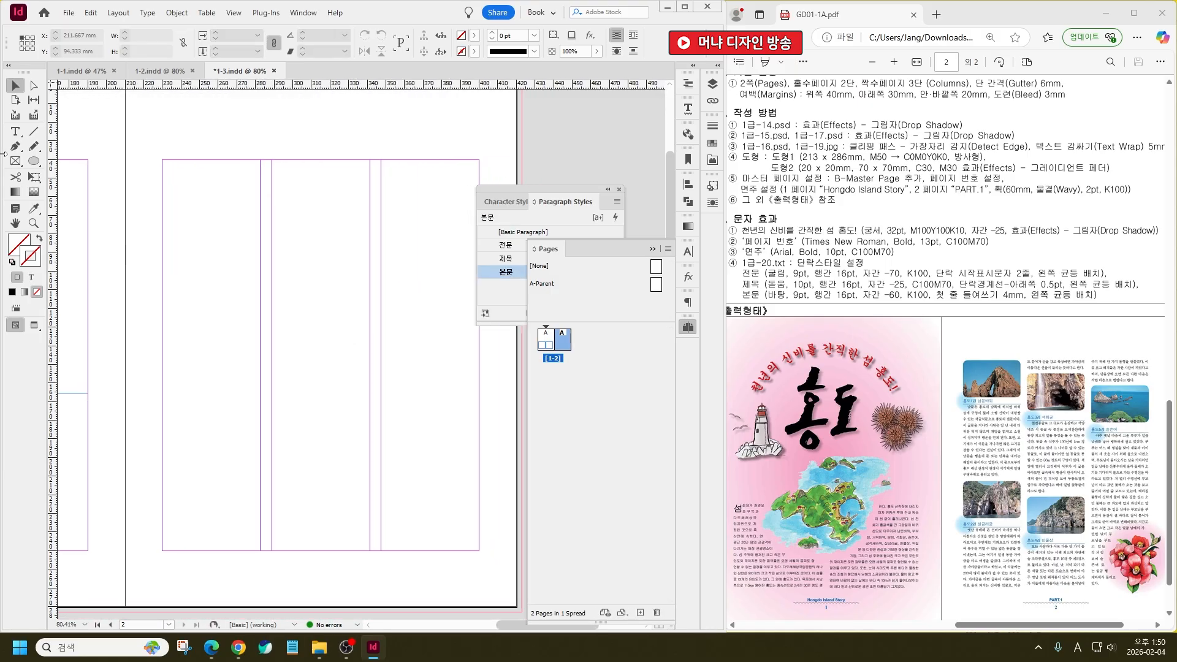
pyautogui.click(15, 132)
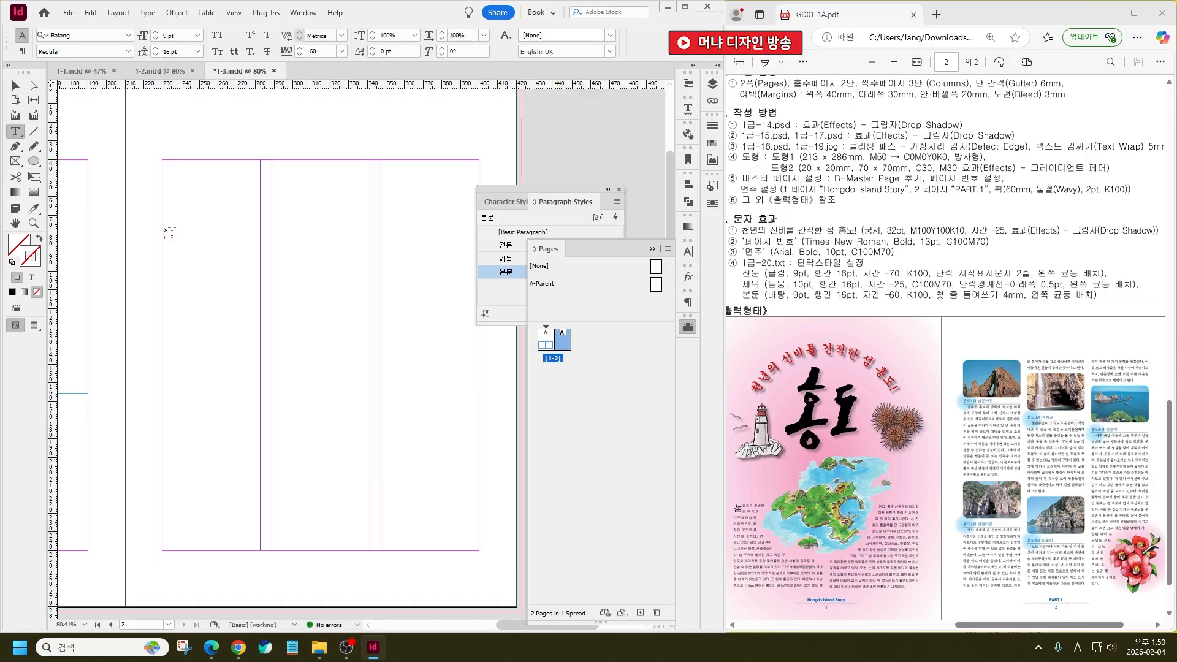
pyautogui.moveTo(163, 219); pyautogui.dragTo(256, 334)
pyautogui.click(34, 85)
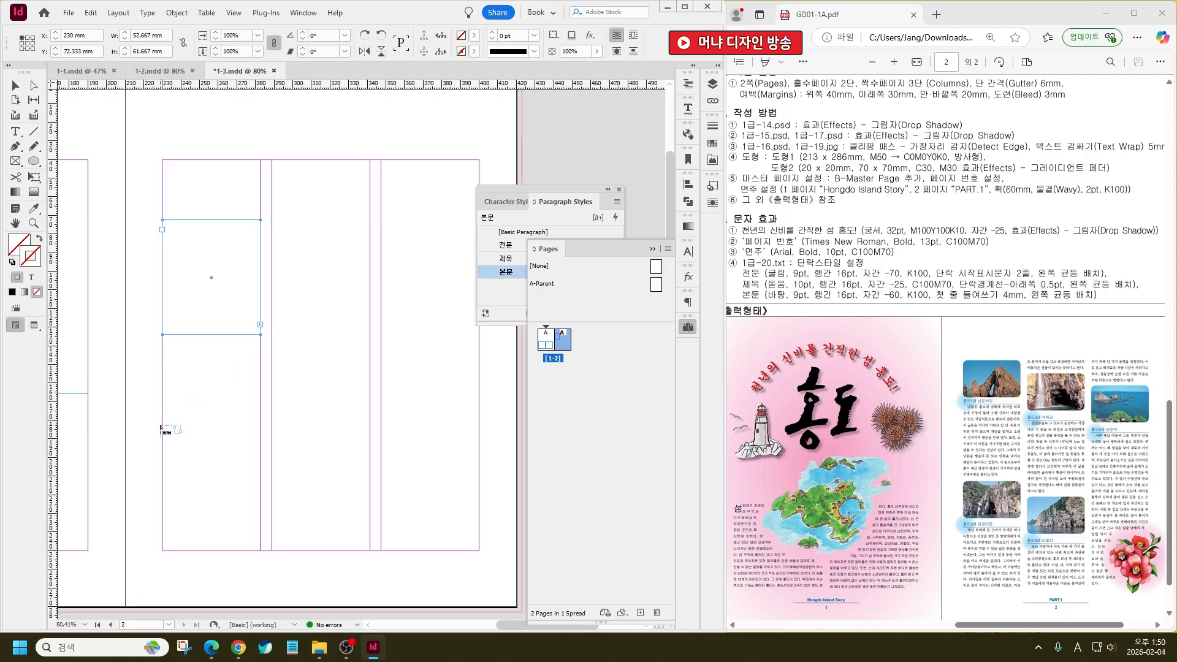
pyautogui.moveTo(162, 389); pyautogui.dragTo(261, 551)
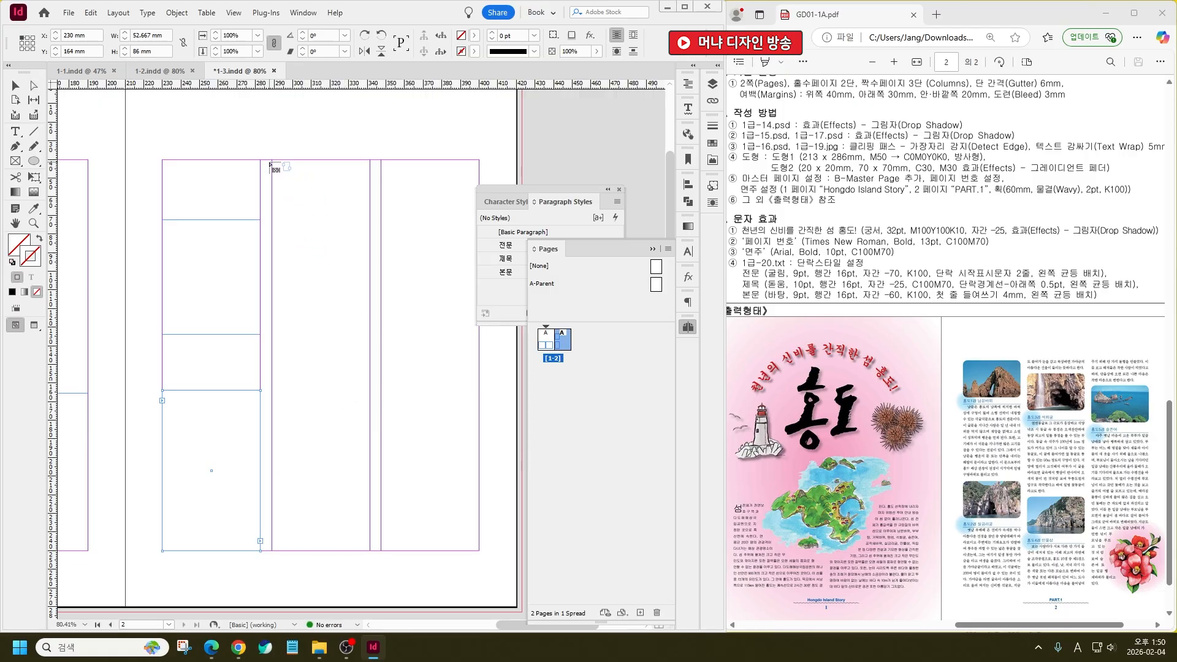
# Continue the text thread through three frames in page 2's middle column, about 16, 53.7 and 54 mm high from top to bottom
pyautogui.moveTo(272, 160); pyautogui.dragTo(370, 189)
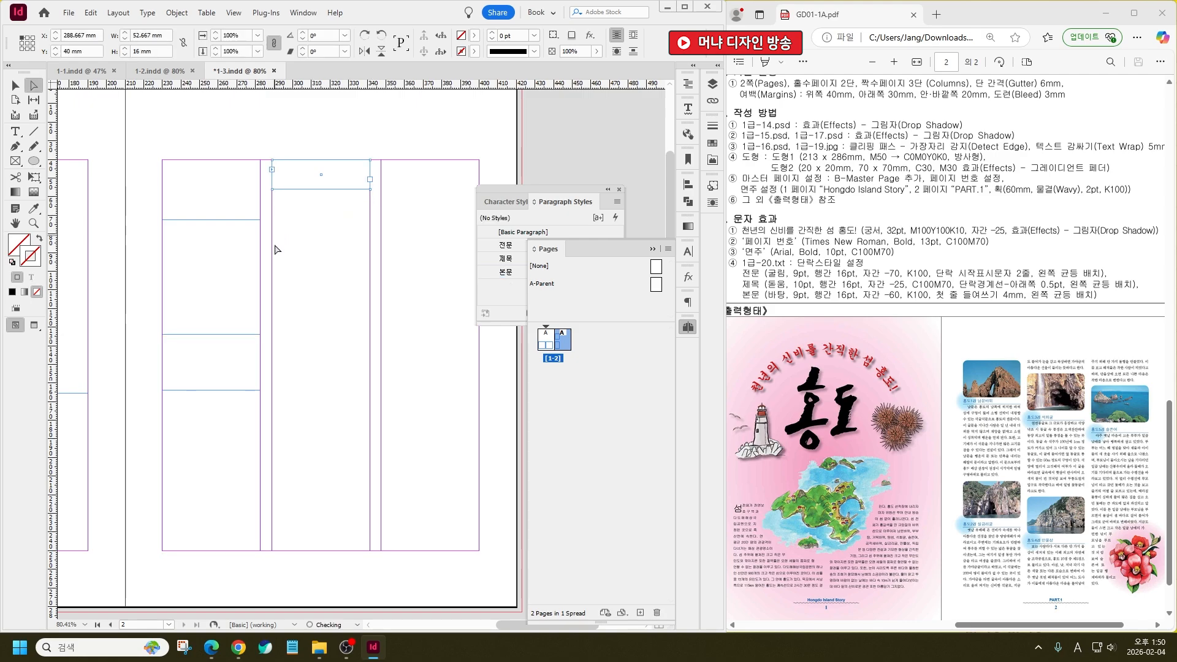
pyautogui.click(370, 180)
pyautogui.moveTo(273, 275); pyautogui.dragTo(370, 374)
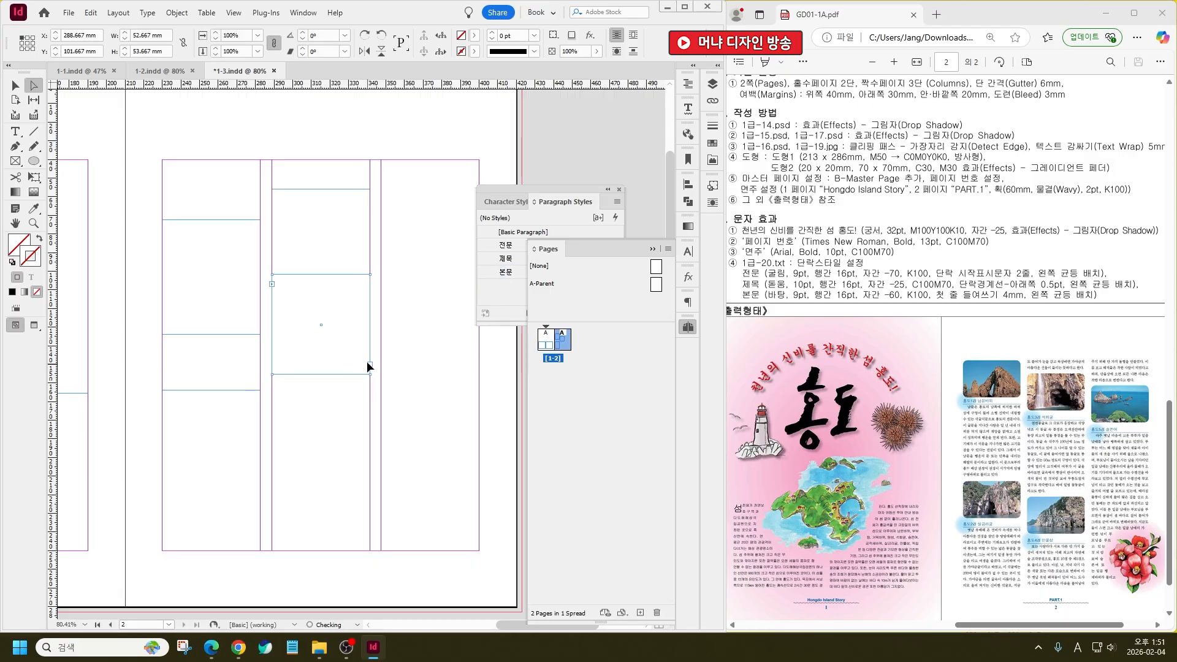
pyautogui.click(370, 364)
pyautogui.moveTo(273, 450); pyautogui.dragTo(370, 550)
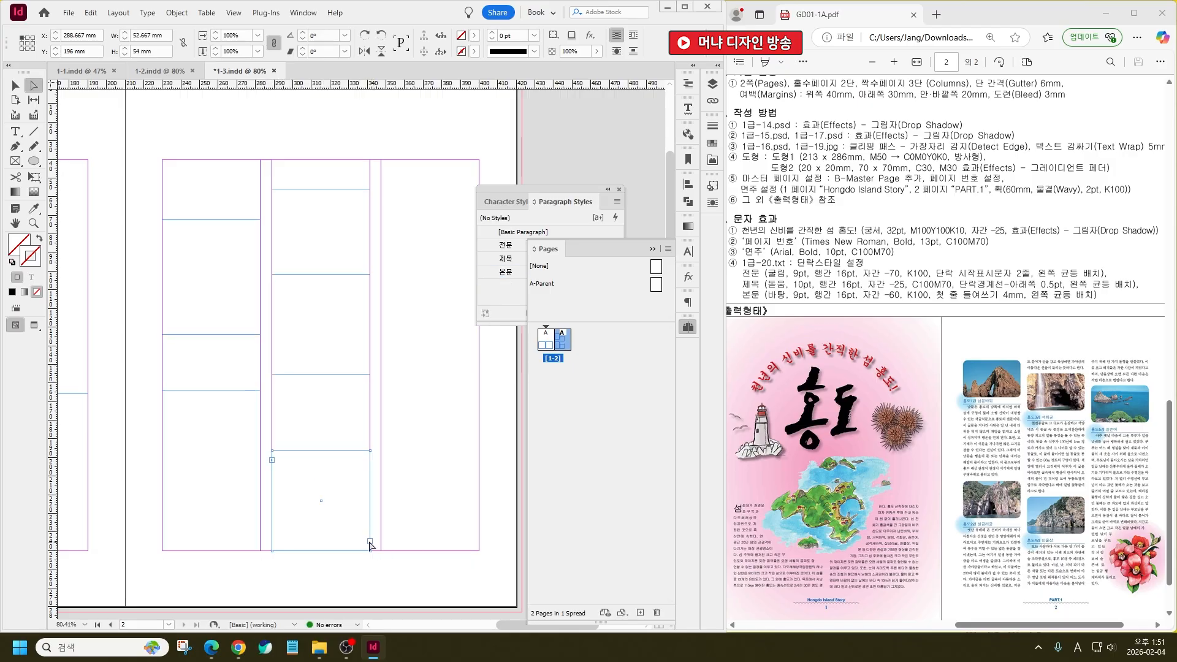
# Continue the text thread through two frames in page 2's third column, about 26.7 mm high at the top and 156 mm high below
pyautogui.click(369, 540)
pyautogui.moveTo(381, 161); pyautogui.dragTo(522, 191)
pyautogui.click(478, 200)
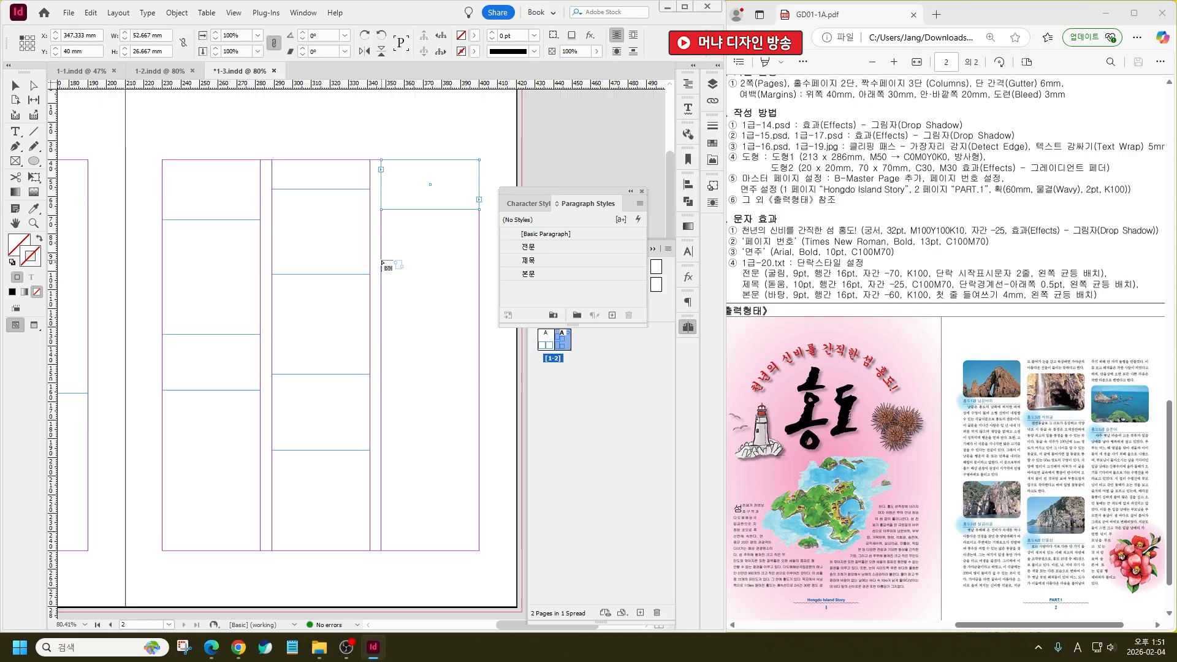
pyautogui.moveTo(381, 260); pyautogui.dragTo(479, 555)
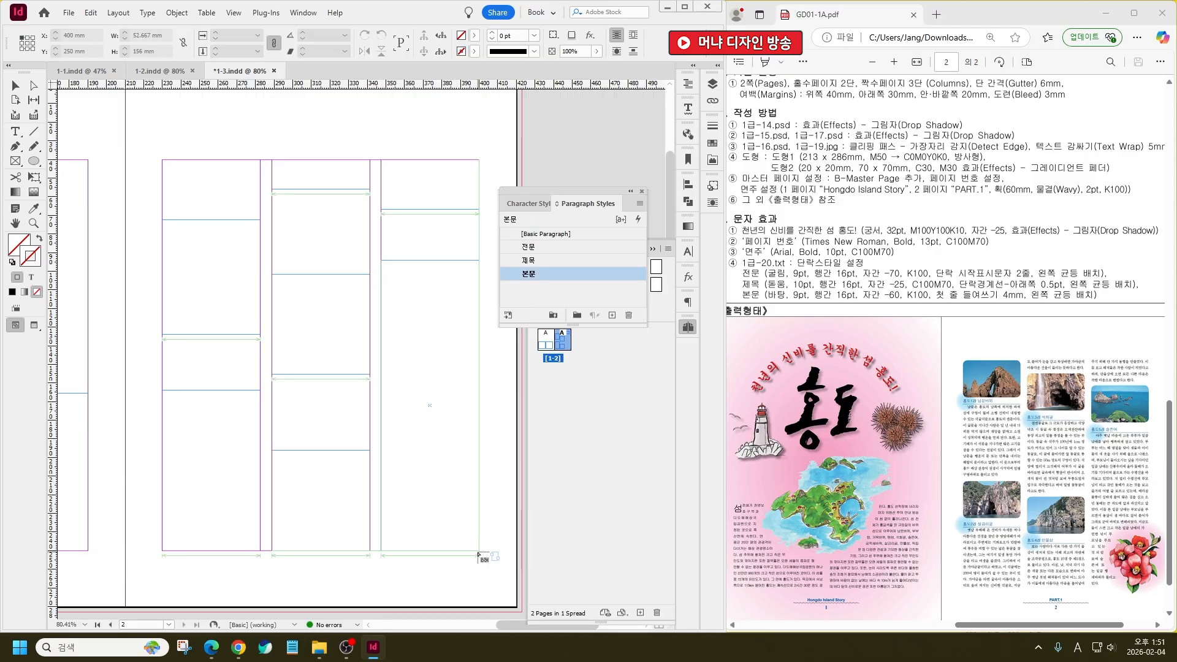
# Save document 1-3 with its threaded text frames
pyautogui.scroll(-4, 481, 507)
pyautogui.scroll(3, 359, 347)
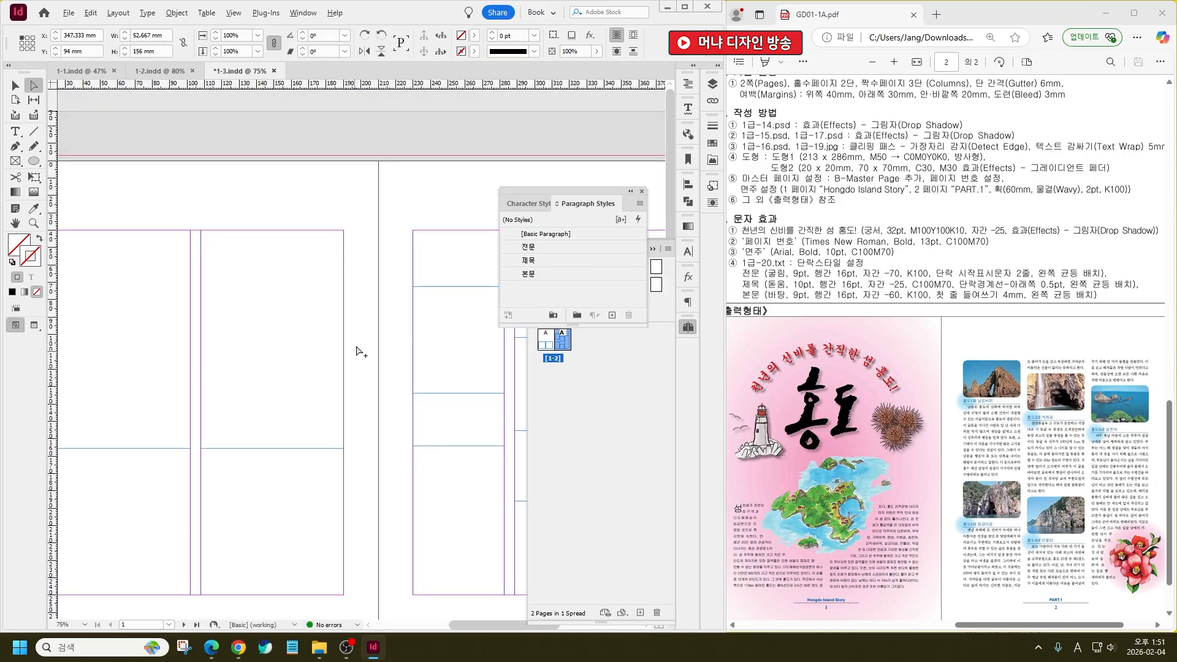
pyautogui.moveTo(198, 363); pyautogui.dragTo(221, 302)
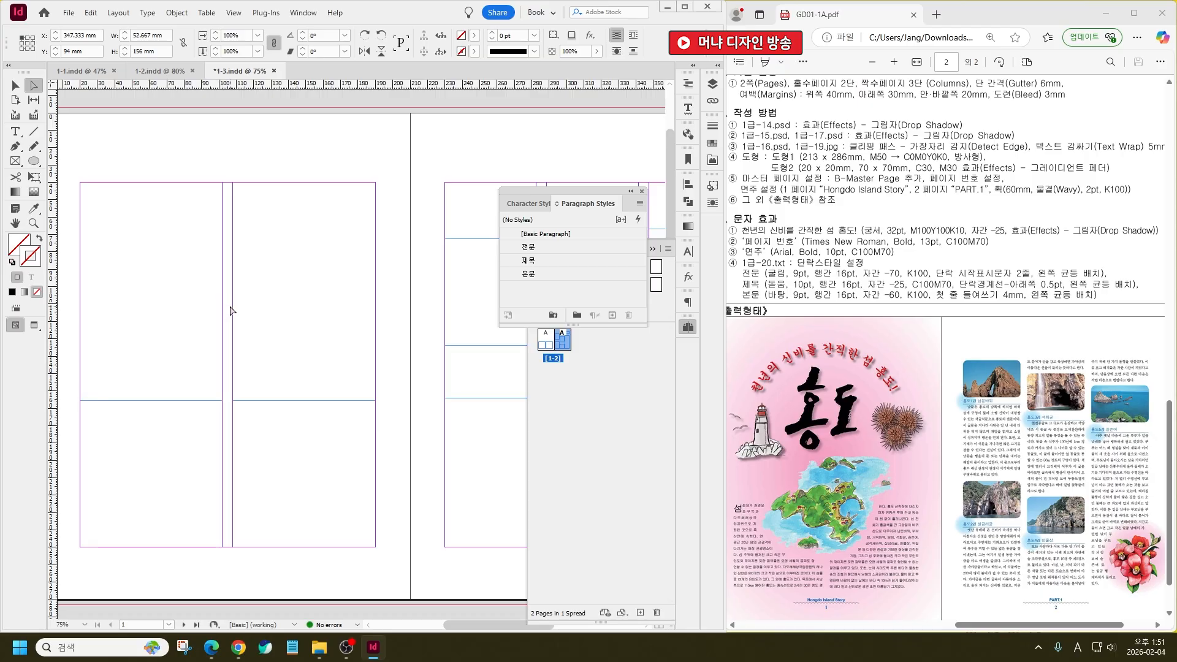
pyautogui.hotkey('ctrl', 's')
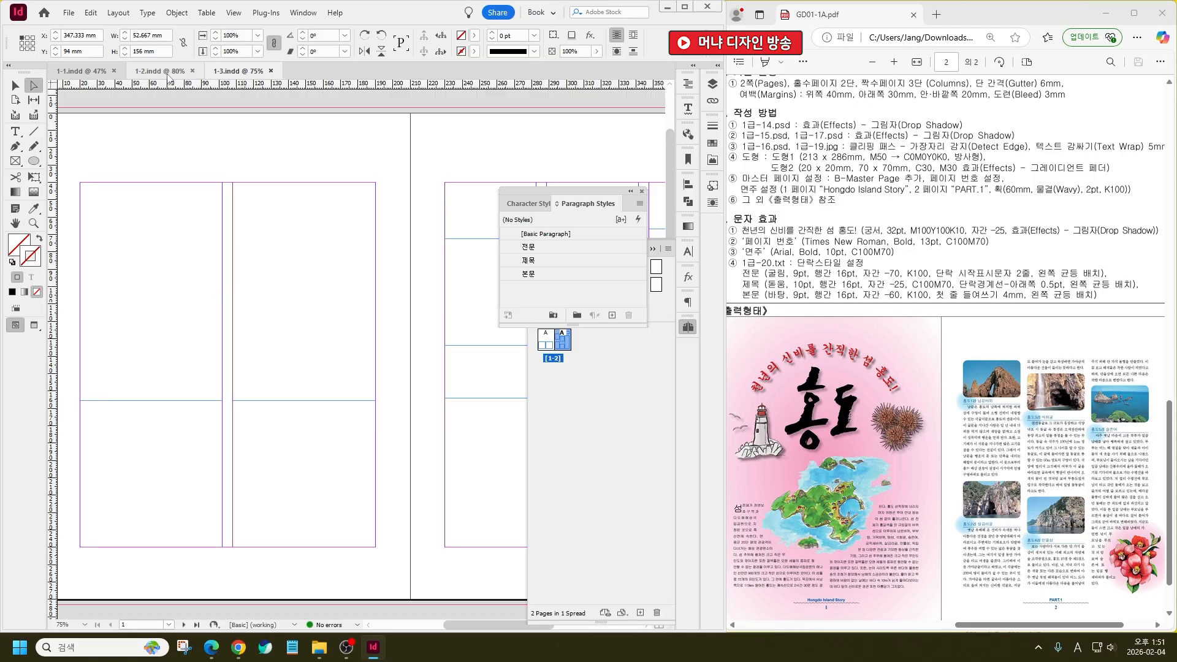
# Open the 1급-20 text file from the 첨부파일 folder in Notepad and cut its [전문] section
pyautogui.click(319, 647)
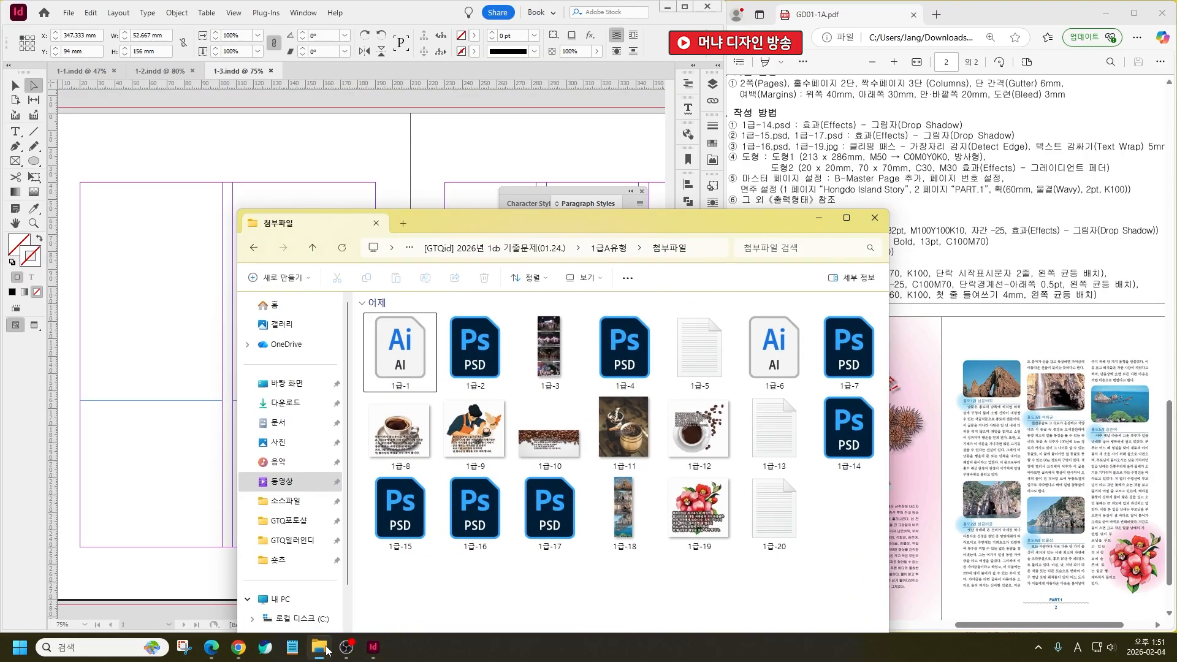
pyautogui.click(763, 529)
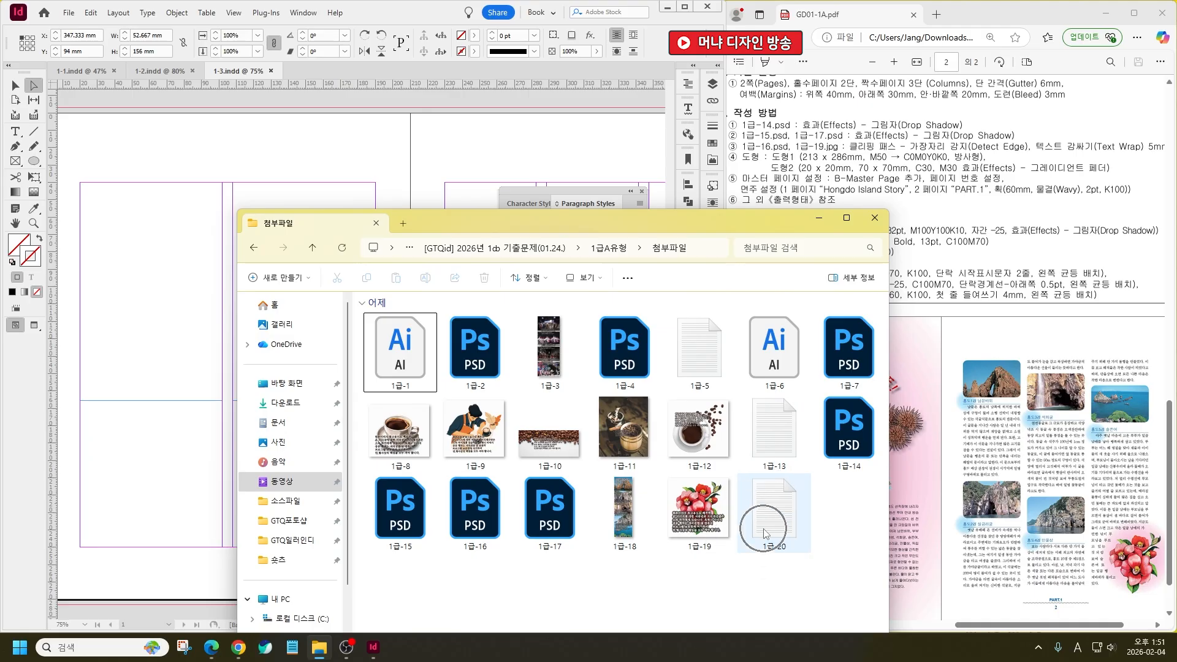
pyautogui.doubleClick(763, 528)
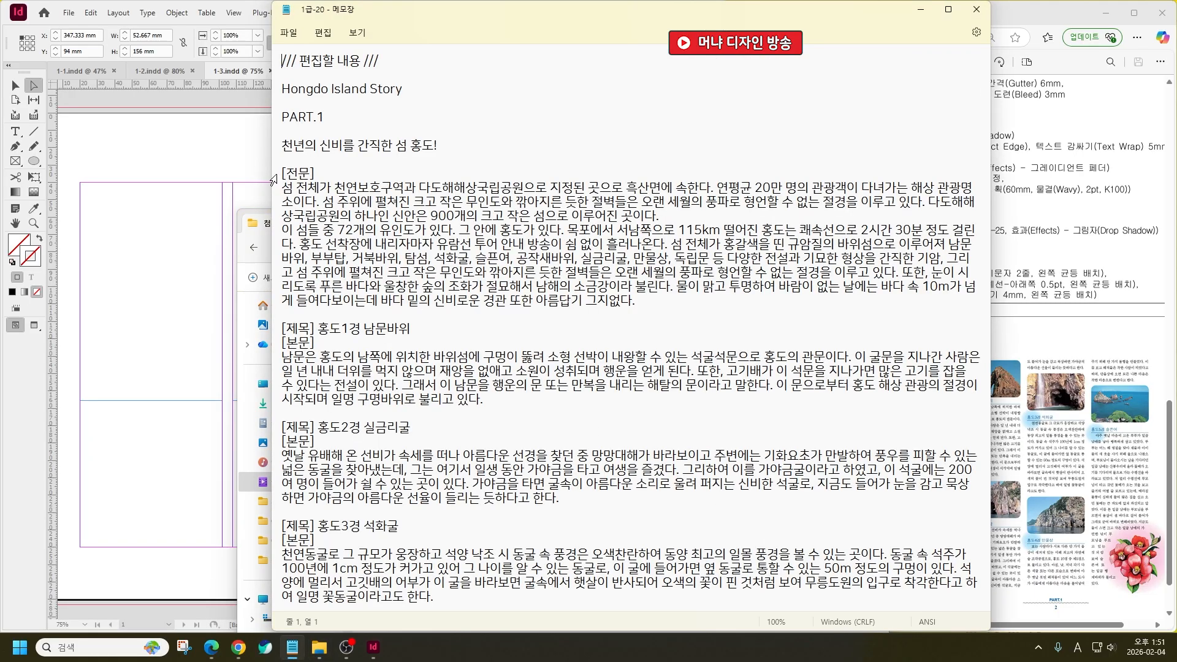
pyautogui.click(275, 188)
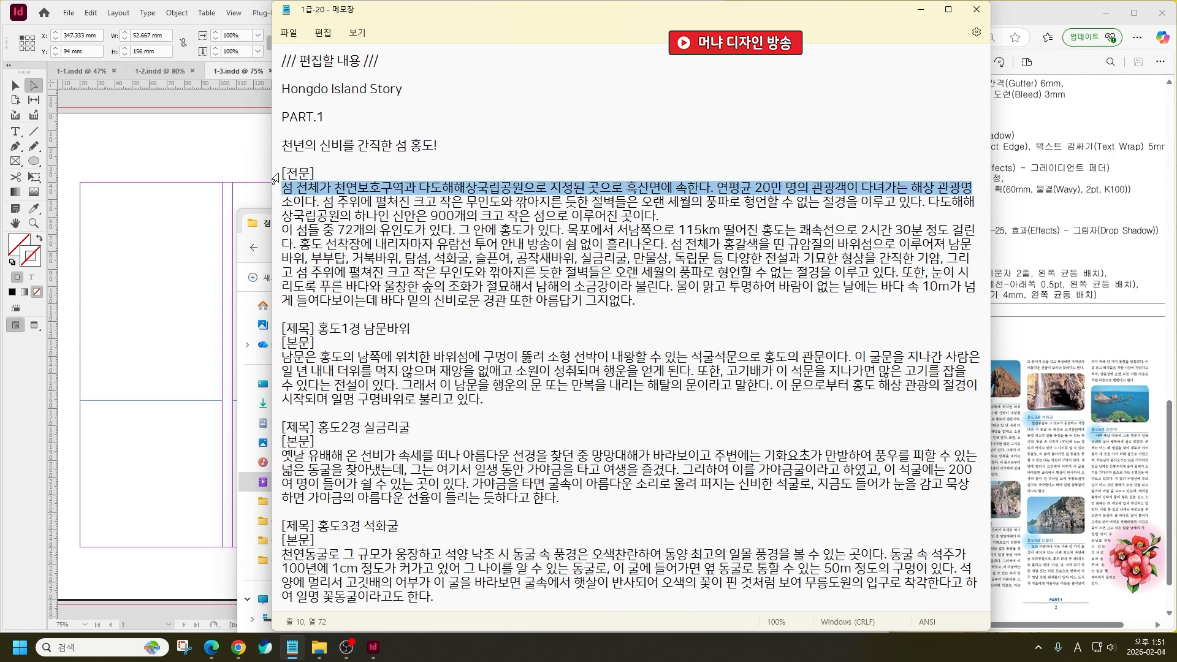
pyautogui.click(275, 175)
pyautogui.moveTo(275, 178); pyautogui.dragTo(258, 305)
pyautogui.hotkey('ctrl', 'x')
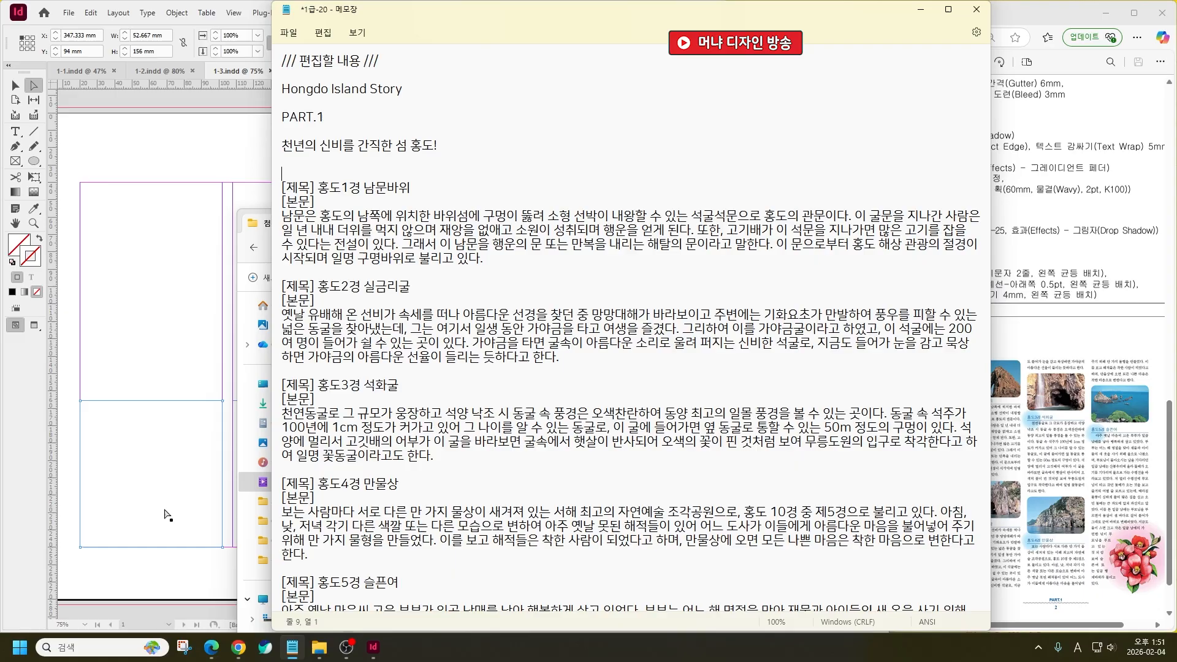
# Paste the cut section into page 1's first-column text frame in InDesign and apply the 전문 paragraph style to all of it
pyautogui.click(165, 512)
pyautogui.doubleClick(145, 439)
pyautogui.hotkey('ctrl', 'v')
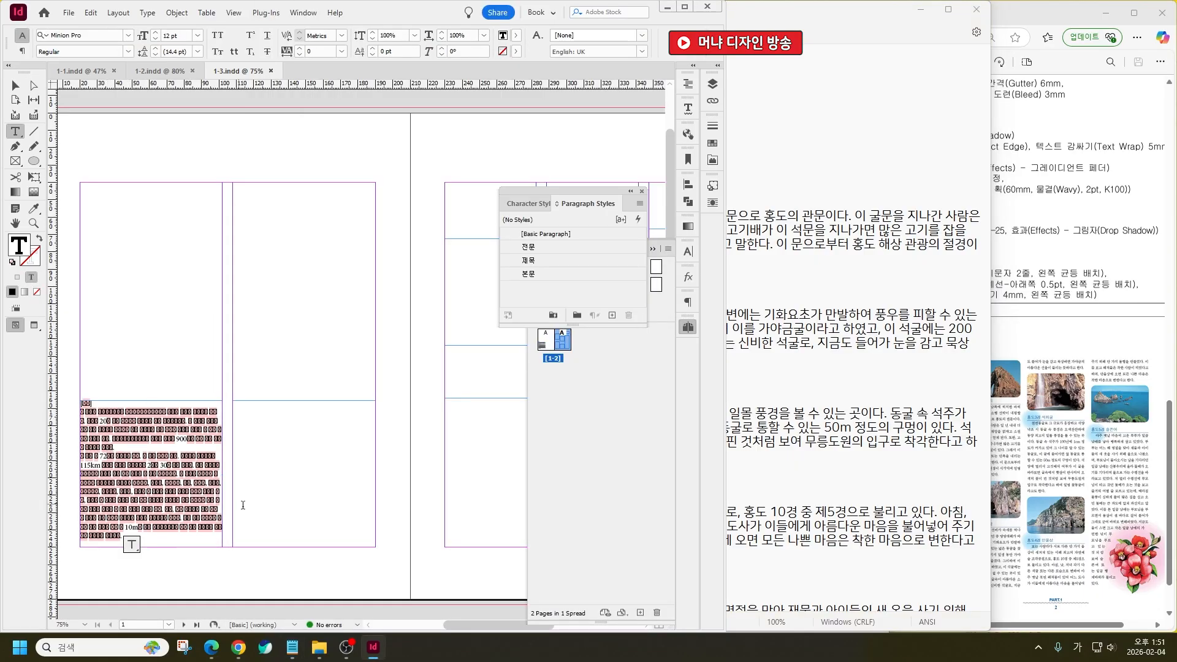
pyautogui.hotkey('ctrl', 'a')
pyautogui.click(530, 249)
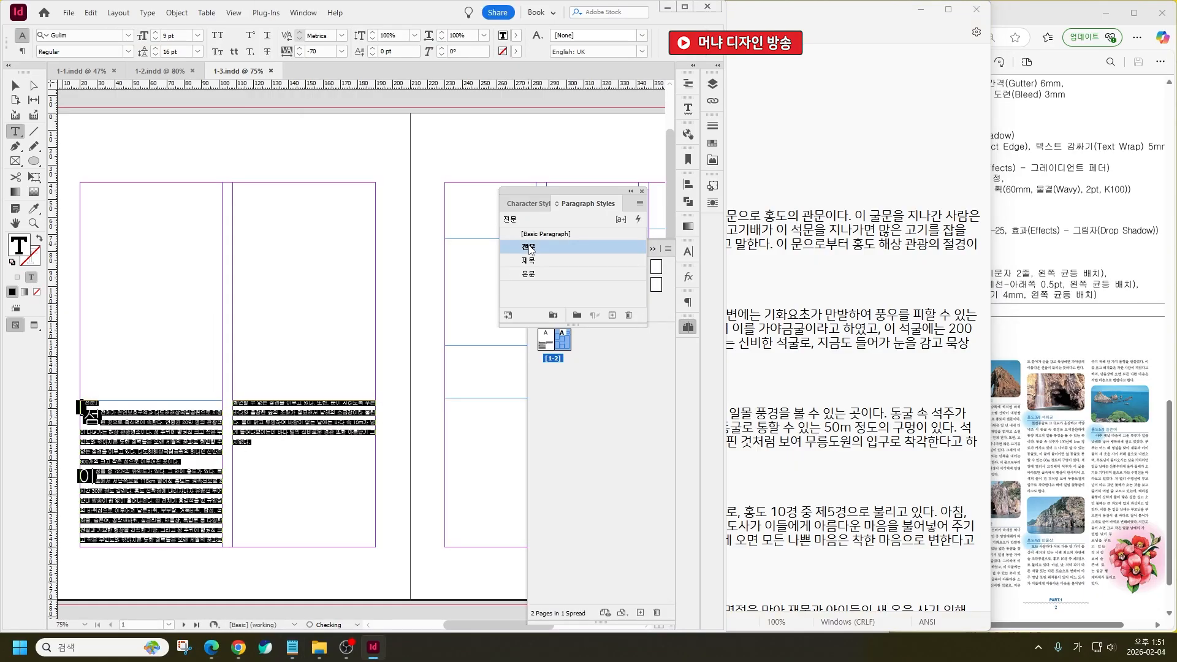
# Delete the [전문] label line at the start of page 1's text
pyautogui.click(112, 406)
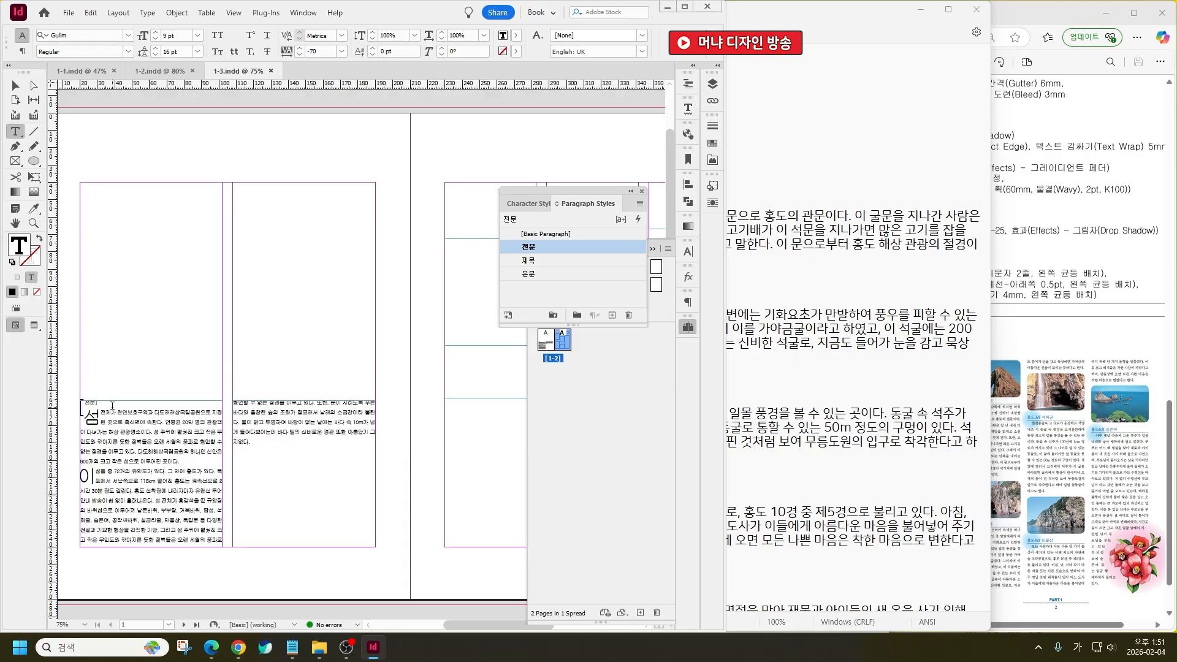
pyautogui.press('BackSpace')
pyautogui.press('BackSpace')
pyautogui.press('BackSpace')
pyautogui.press('BackSpace')
pyautogui.press('BackSpace')
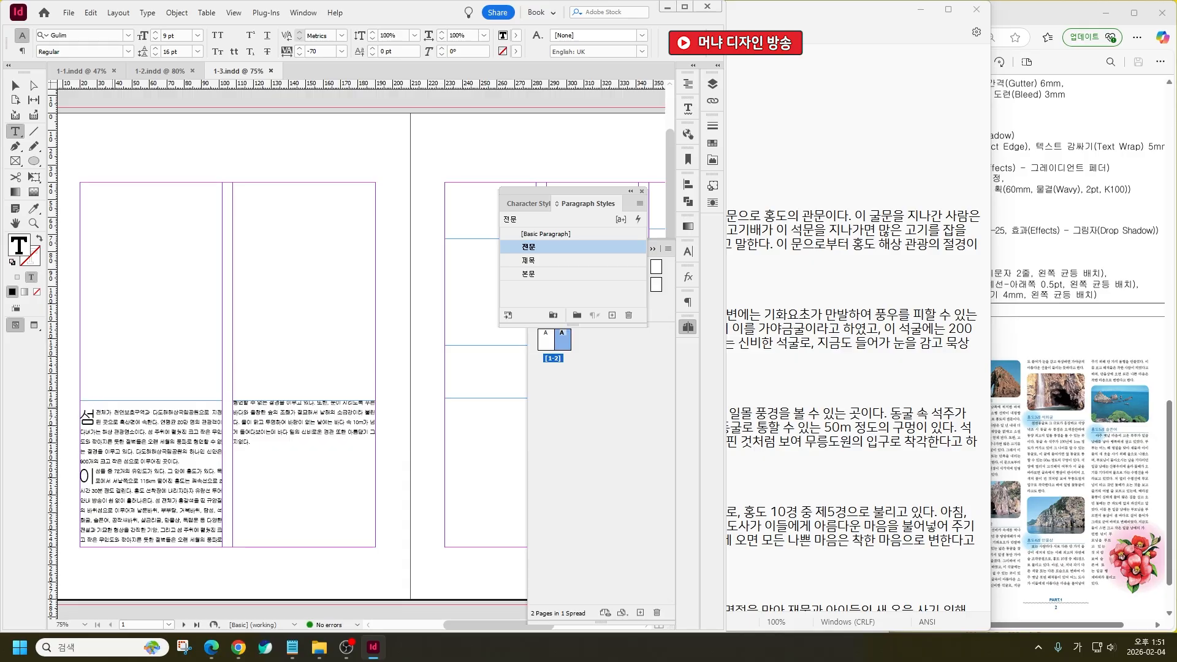
pyautogui.press('BackSpace')
# Switch back to the 1급-20 text in Notepad and cut all the remaining 제목 and 본문 sections
pyautogui.click(1040, 452)
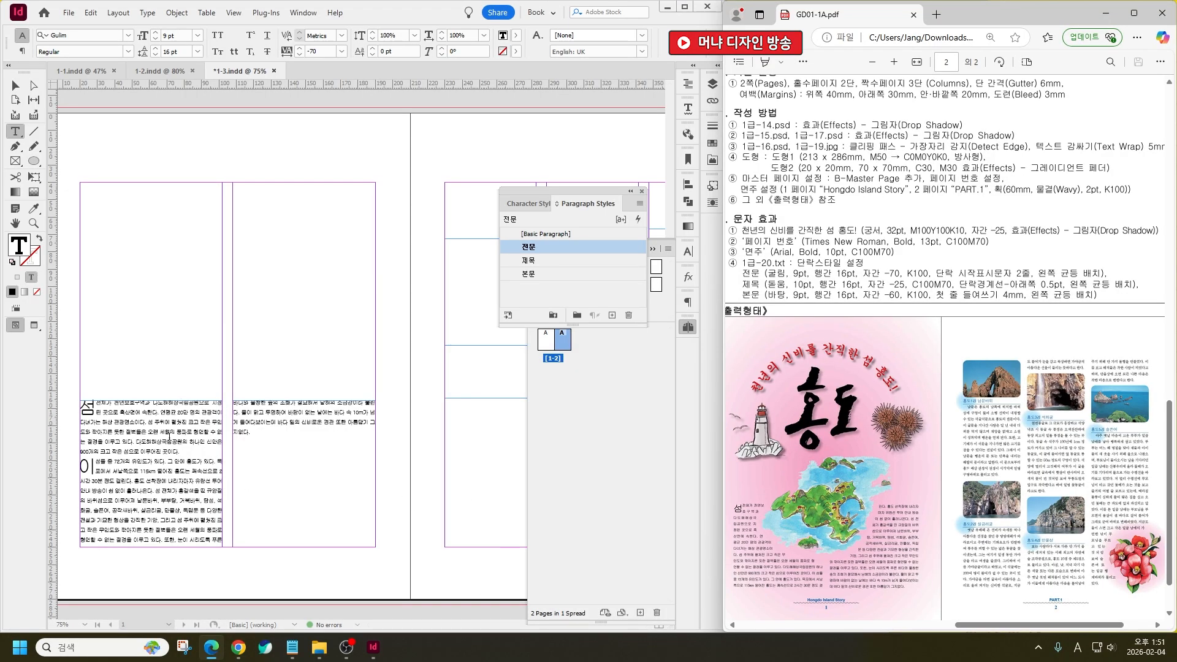
pyautogui.click(292, 647)
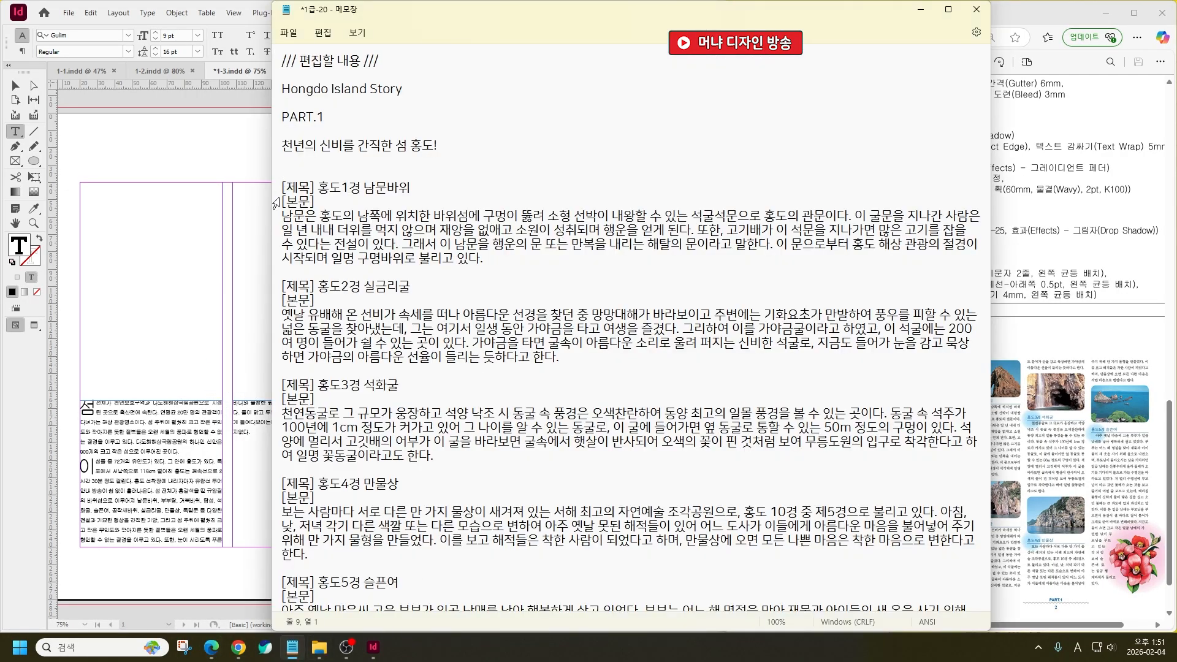
pyautogui.moveTo(277, 191); pyautogui.dragTo(258, 586)
pyautogui.hotkey('ctrl', 'x')
# Paste the cut sections into page 2's threaded frames in InDesign, using the 본문 paragraph style for the whole story
pyautogui.click(240, 350)
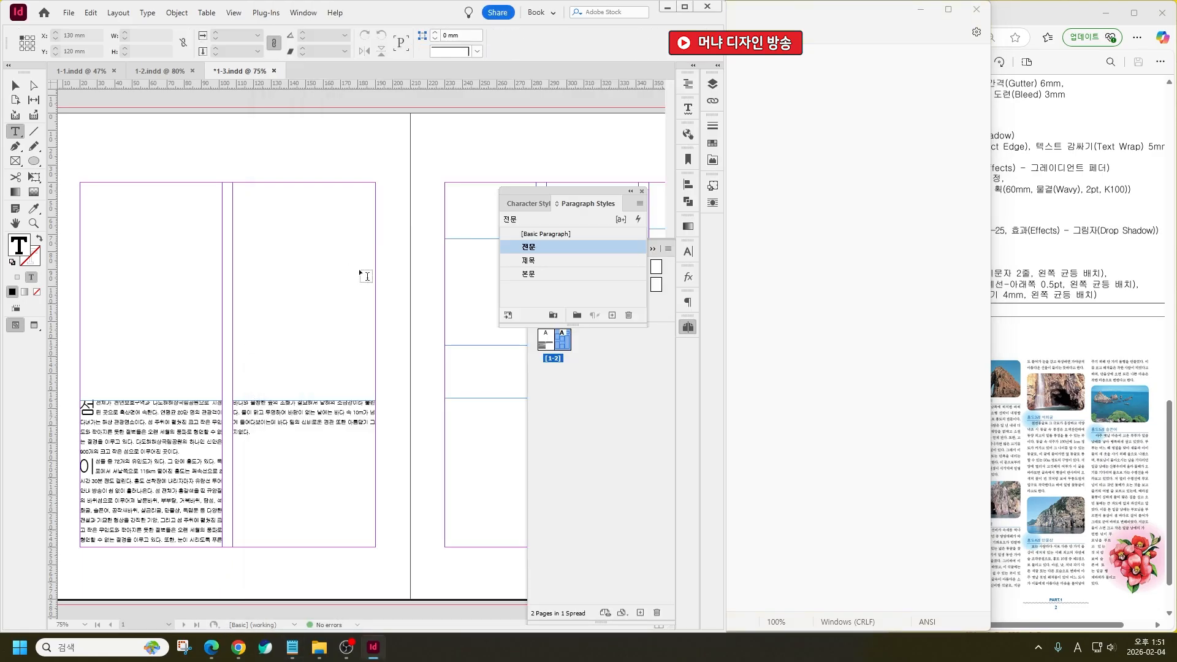
pyautogui.hotkey('ctrl', 'shift', 'a')
pyautogui.click(442, 295)
pyautogui.hotkey('ctrl', 'v')
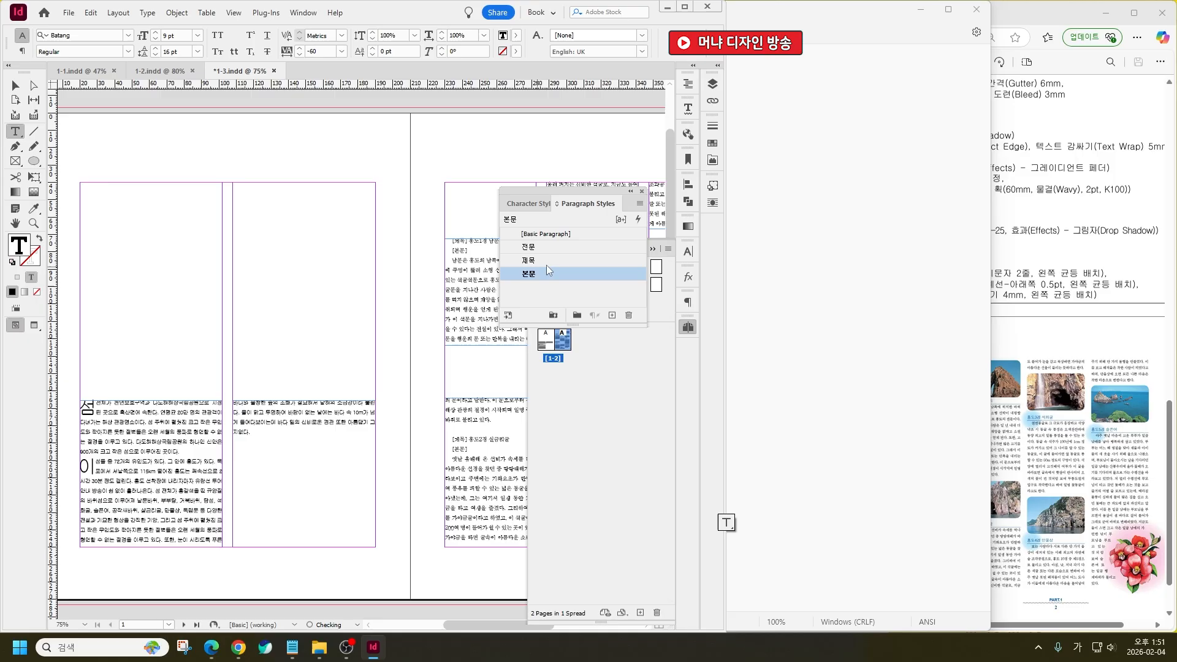
pyautogui.hotkey('ctrl', 'a')
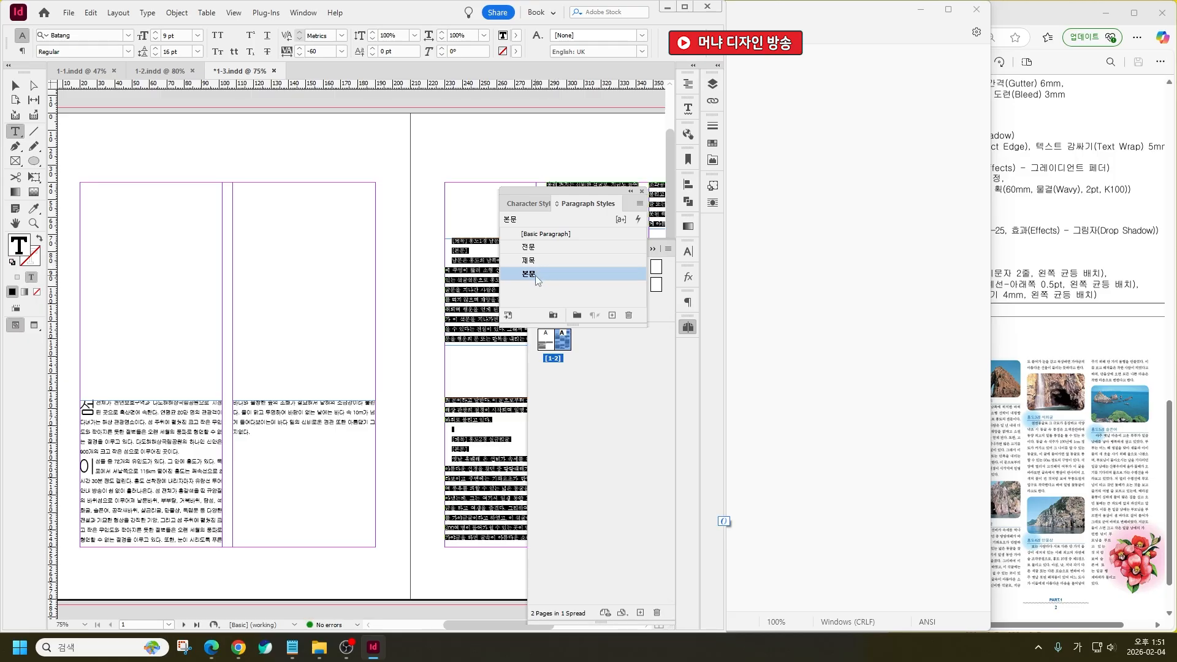
# Apply the 제목 style to the 홍도1경 남문바위 heading and remove its [제목] label and the [본문] line below
pyautogui.click(470, 279)
pyautogui.scroll(-2, 277, 316)
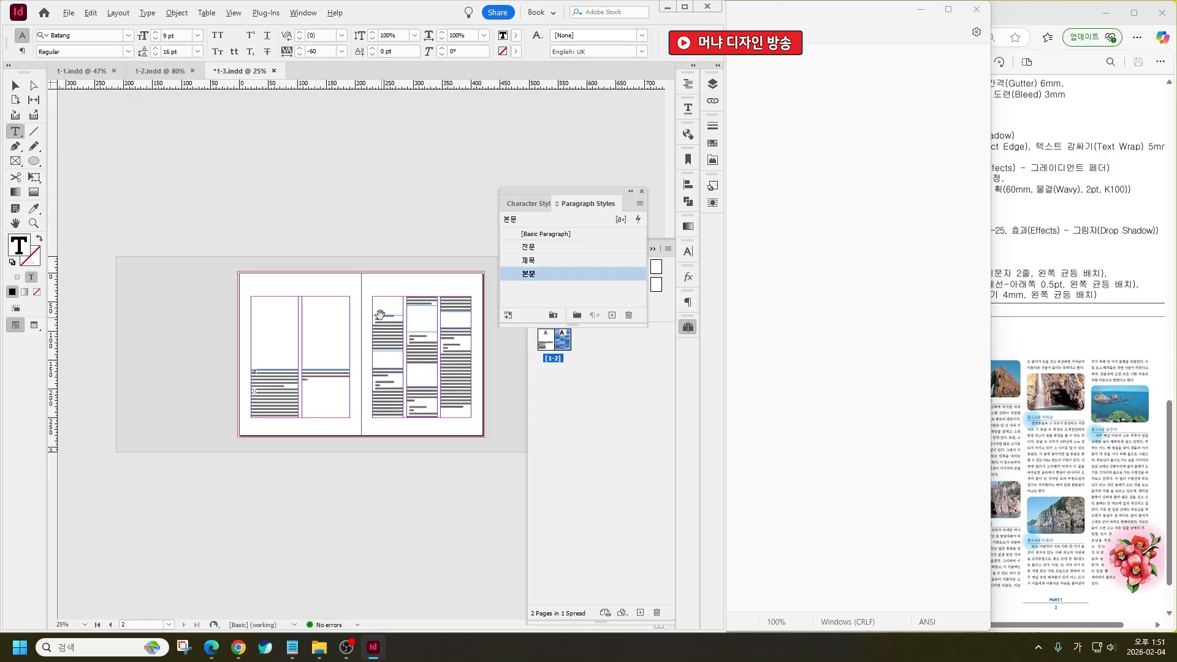
pyautogui.scroll(4, 380, 315)
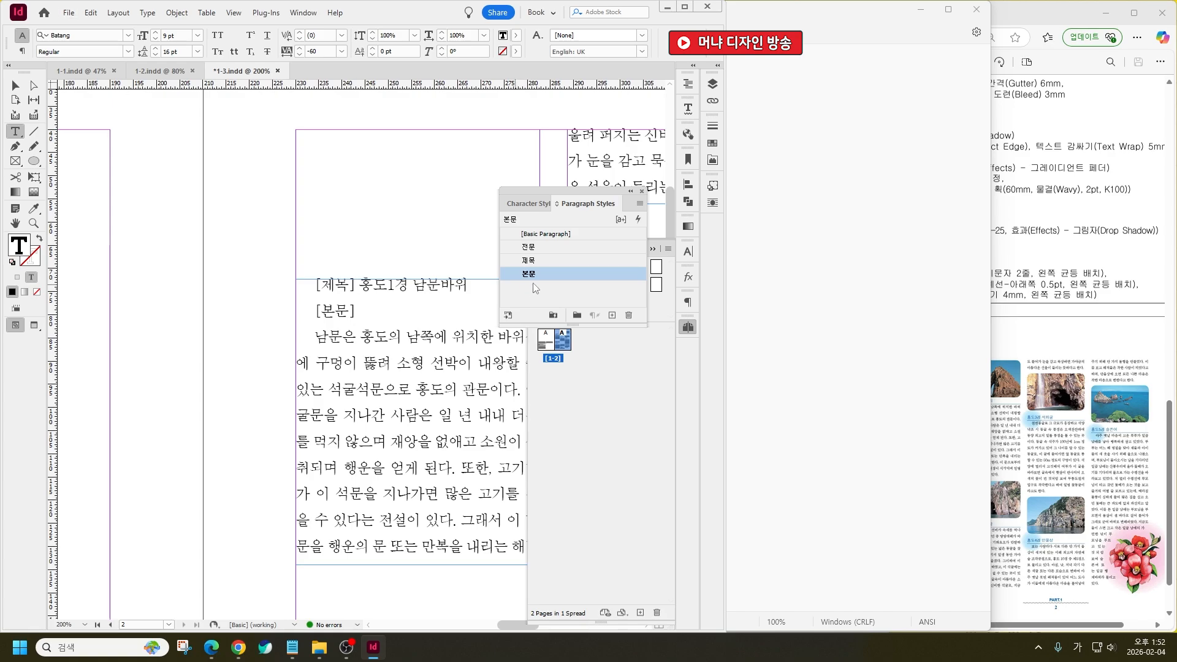
pyautogui.click(533, 262)
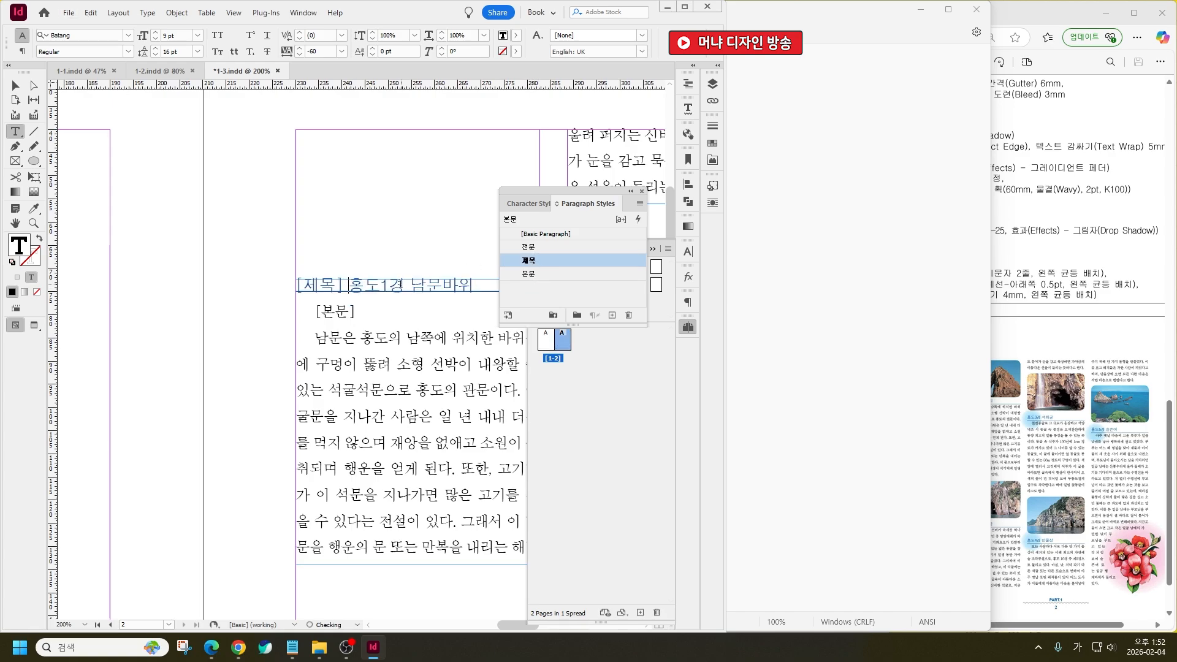
pyautogui.hotkey('shift', 'Home')
pyautogui.press('BackSpace')
pyautogui.click(353, 310)
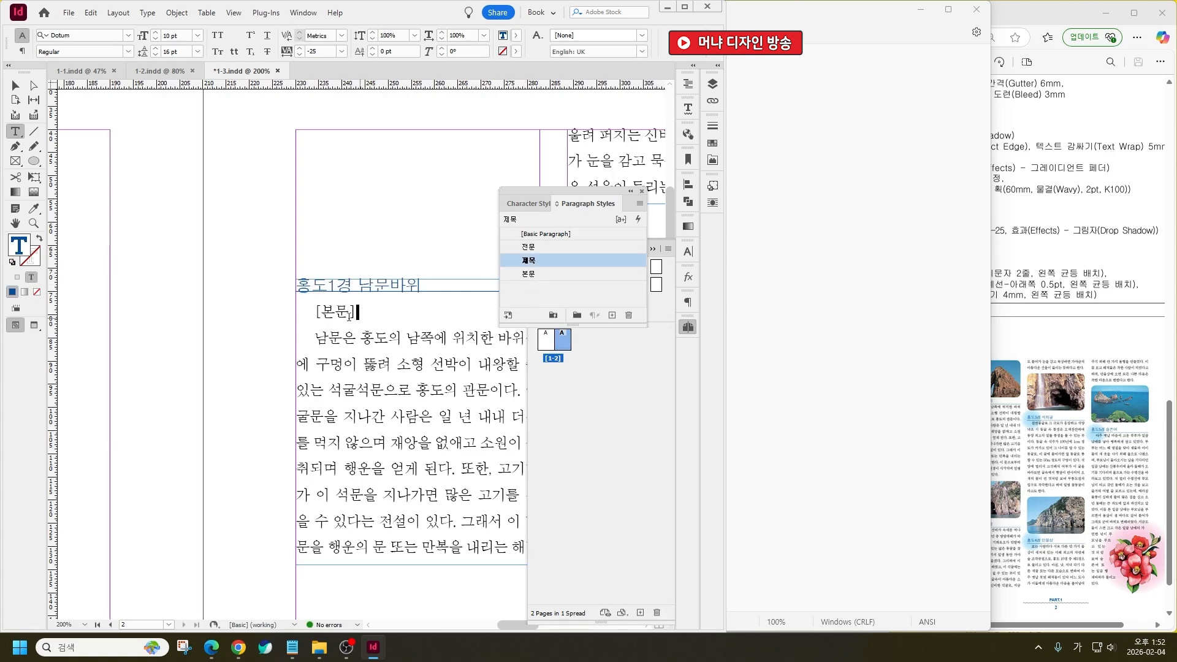
pyautogui.hotkey('shift', 'Home')
pyautogui.press('BackSpace')
pyautogui.press('Delete')
# Apply the 제목 style to the 홍도2경 실금리굴 heading and remove its [제목] label and the [본문] line below
pyautogui.scroll(-5, 351, 377)
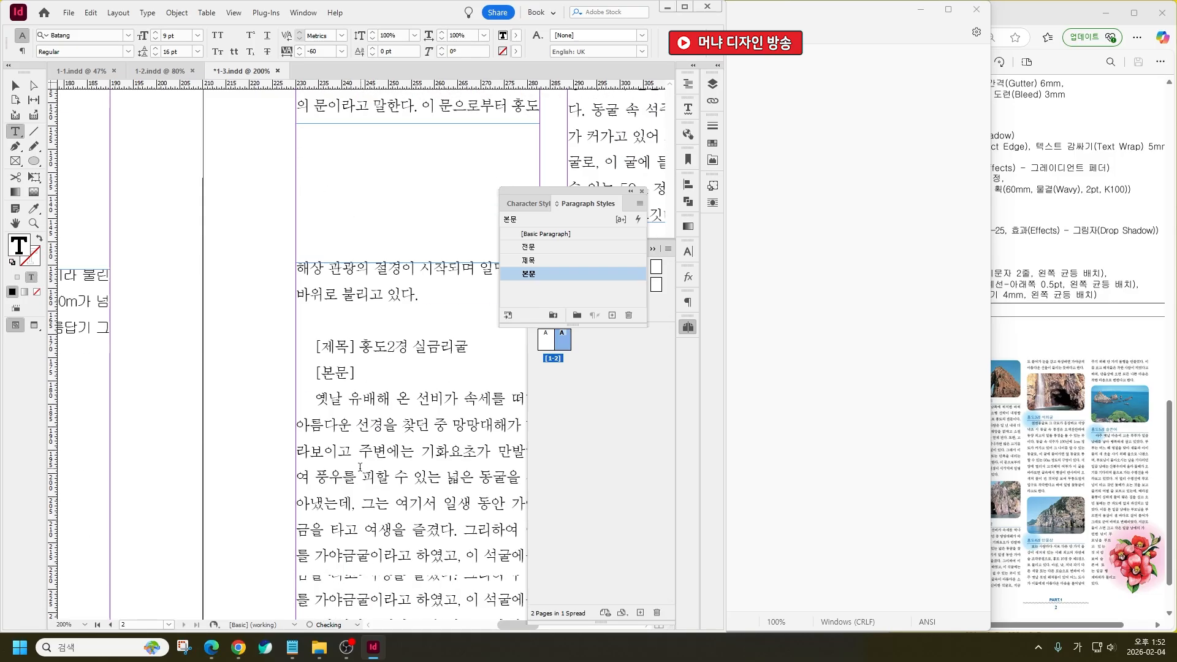
pyautogui.click(397, 344)
pyautogui.click(528, 260)
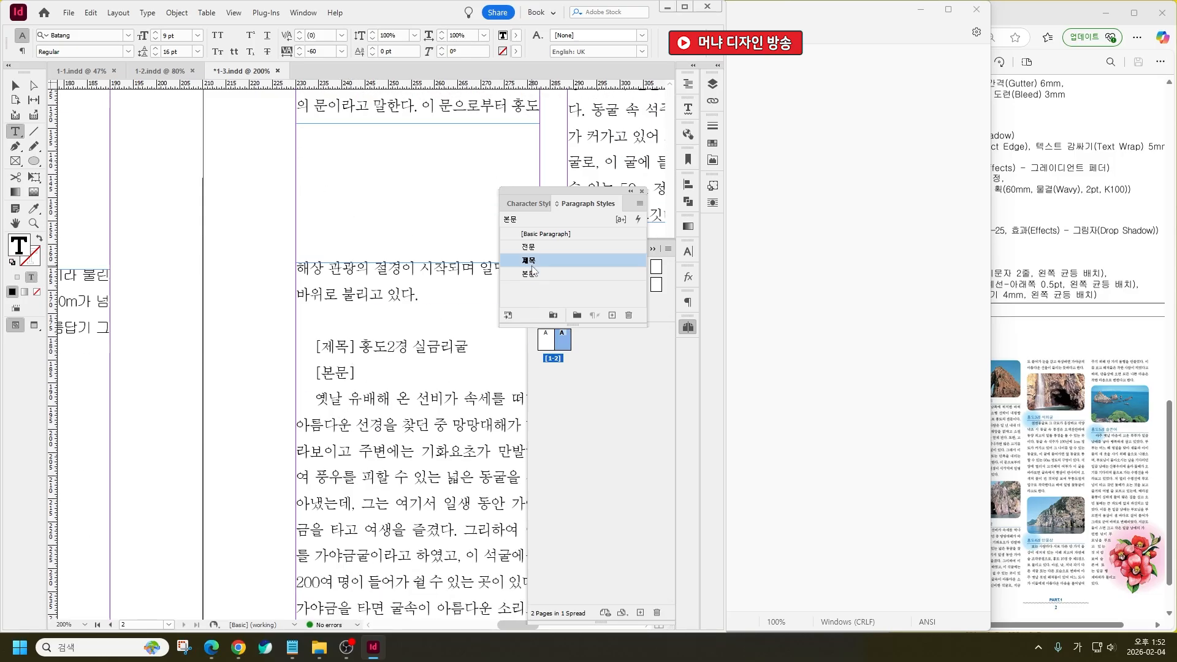
pyautogui.click(351, 346)
pyautogui.hotkey('shift', 'Home')
pyautogui.press('BackSpace')
pyautogui.click(366, 376)
pyautogui.hotkey('shift', 'Home')
pyautogui.press('BackSpace')
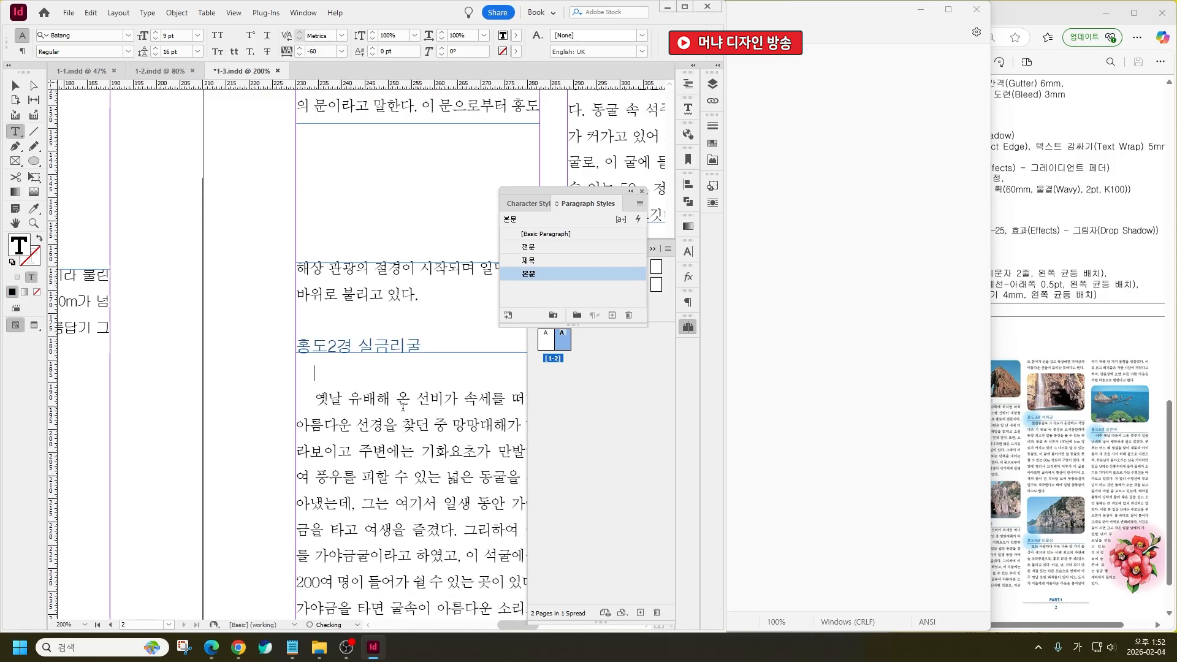
pyautogui.press('Delete')
# Apply the 제목 style to the 홍도4경 만물상 heading and remove its [제목] label and the [본문] line below
pyautogui.scroll(-3, 402, 410)
pyautogui.scroll(3, 393, 403)
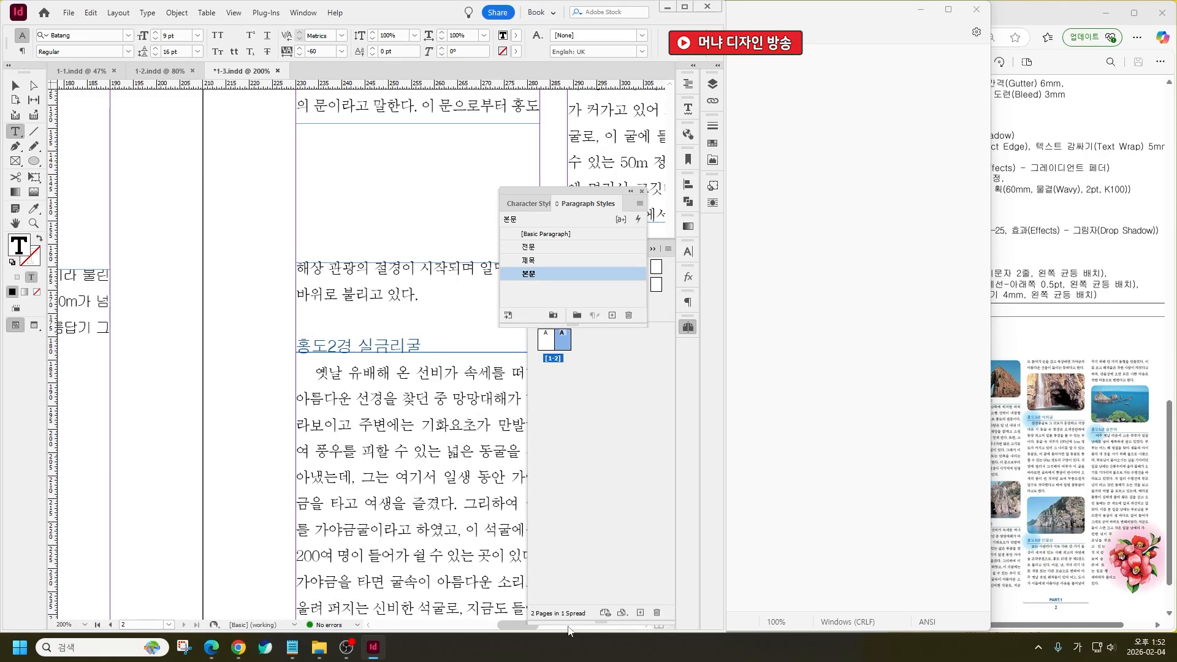
pyautogui.moveTo(509, 622); pyautogui.dragTo(537, 623)
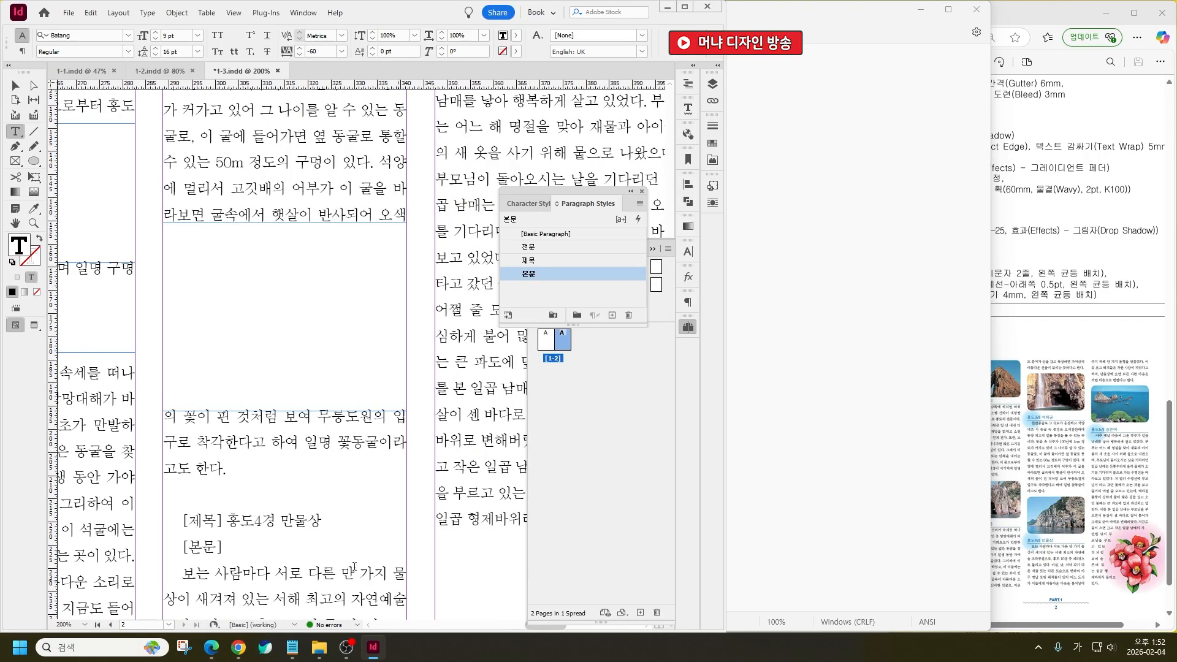
pyautogui.click(528, 260)
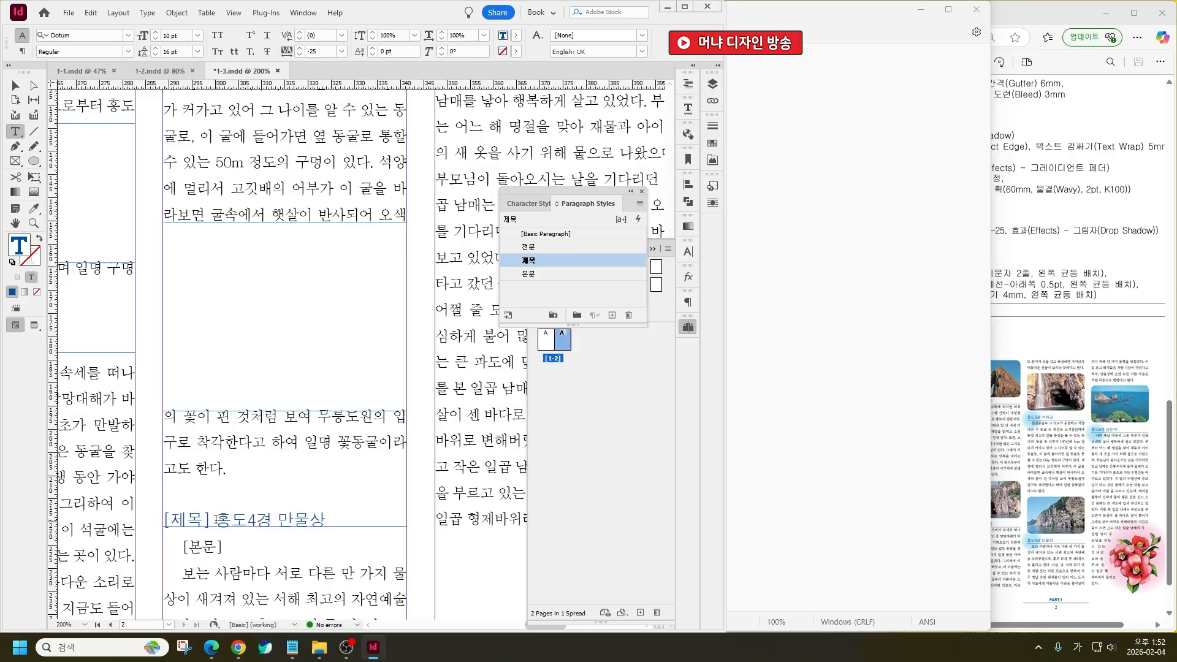
pyautogui.moveTo(216, 519); pyautogui.dragTo(157, 527)
pyautogui.press('BackSpace')
pyautogui.moveTo(225, 547); pyautogui.dragTo(181, 547)
pyautogui.press('BackSpace')
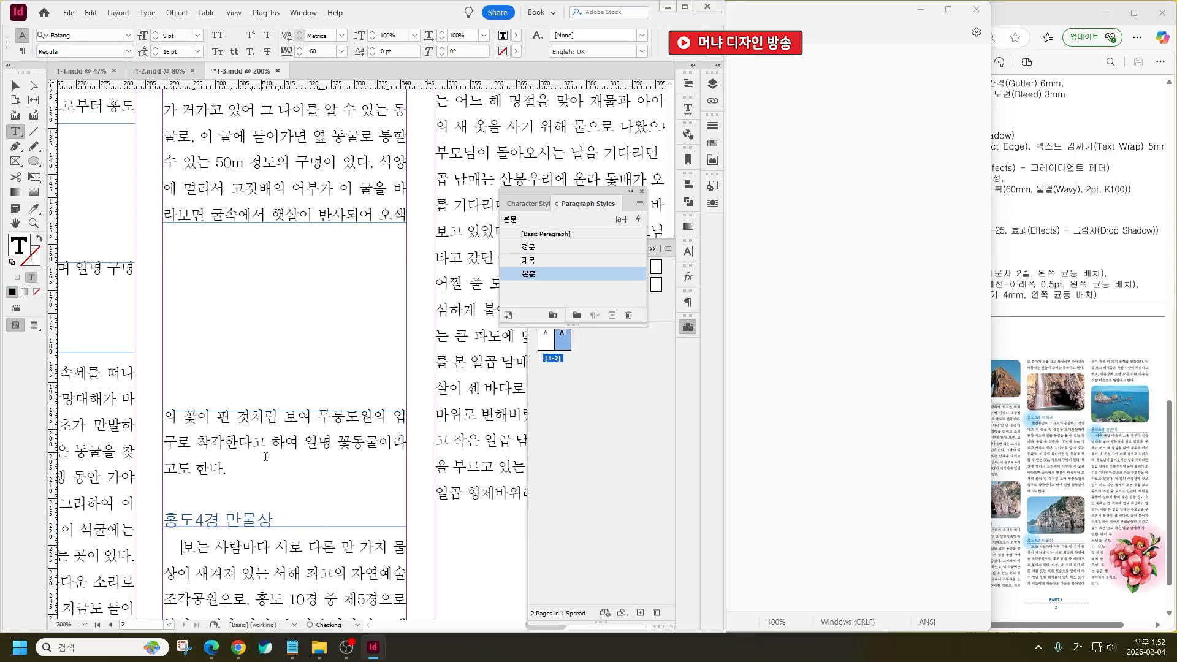
# Remove the [본문] line above the 천연동굴 paragraph, then style the 홍도3경 석화굴 heading as 제목 without its [제목] label
pyautogui.scroll(3, 205, 394)
pyautogui.scroll(2, 204, 394)
pyautogui.moveTo(223, 290); pyautogui.dragTo(153, 292)
pyautogui.press('Delete')
pyautogui.press('Delete')
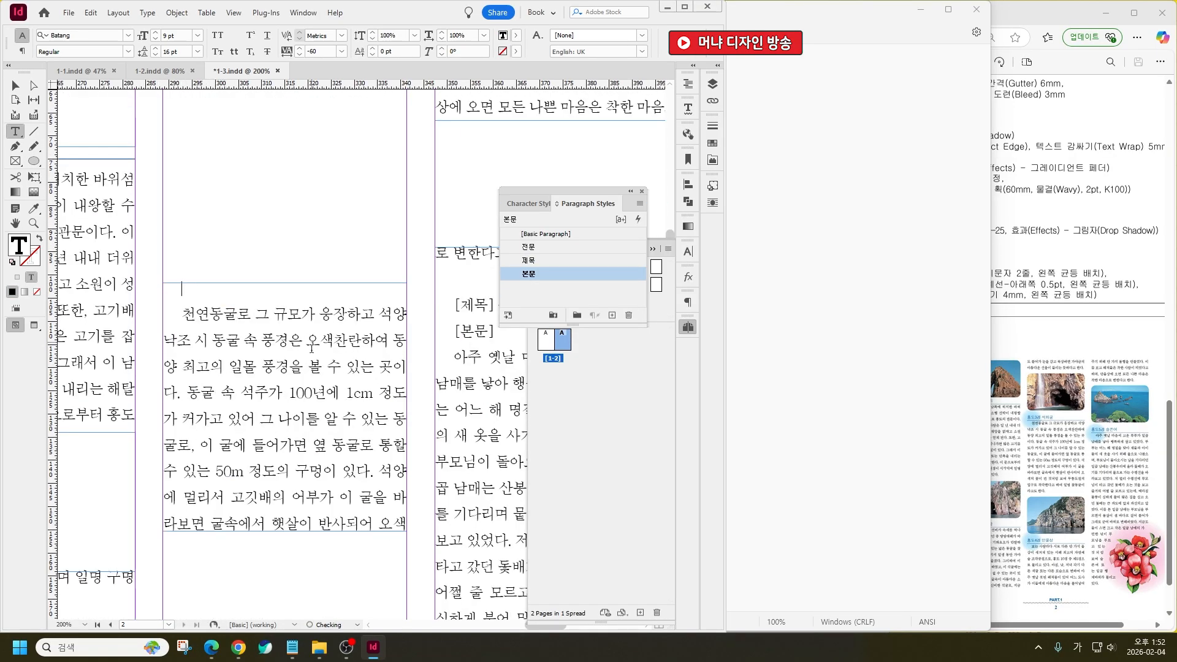
pyautogui.scroll(4, 282, 402)
pyautogui.click(250, 268)
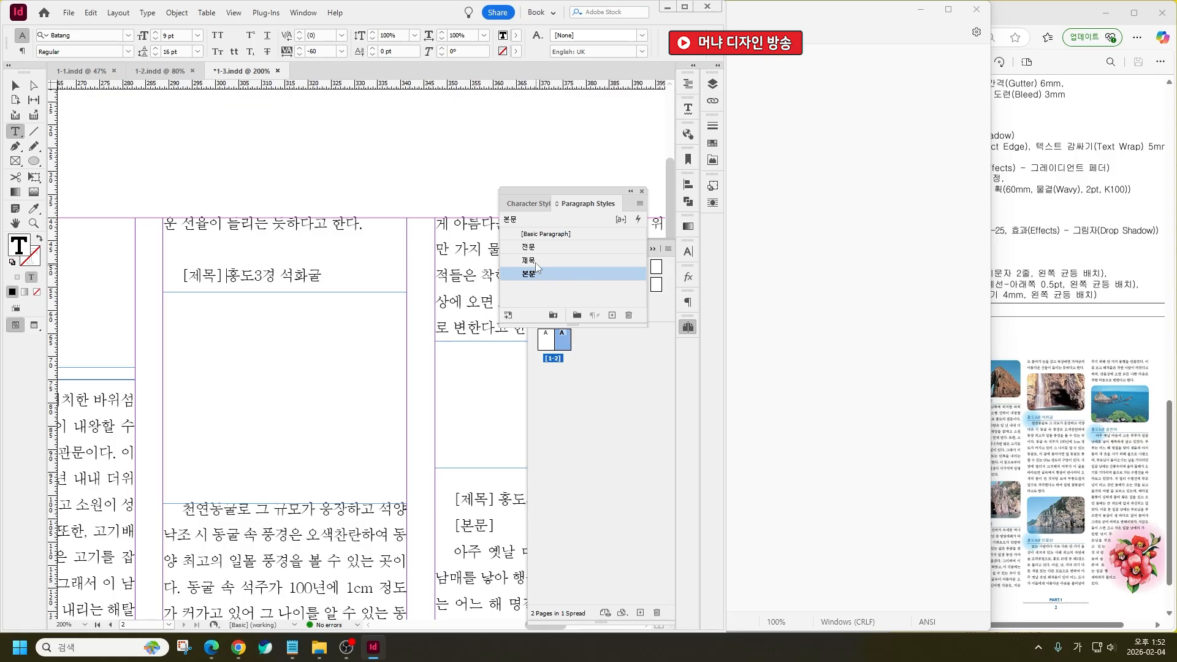
pyautogui.click(528, 260)
pyautogui.moveTo(224, 274); pyautogui.dragTo(147, 284)
pyautogui.press('BackSpace')
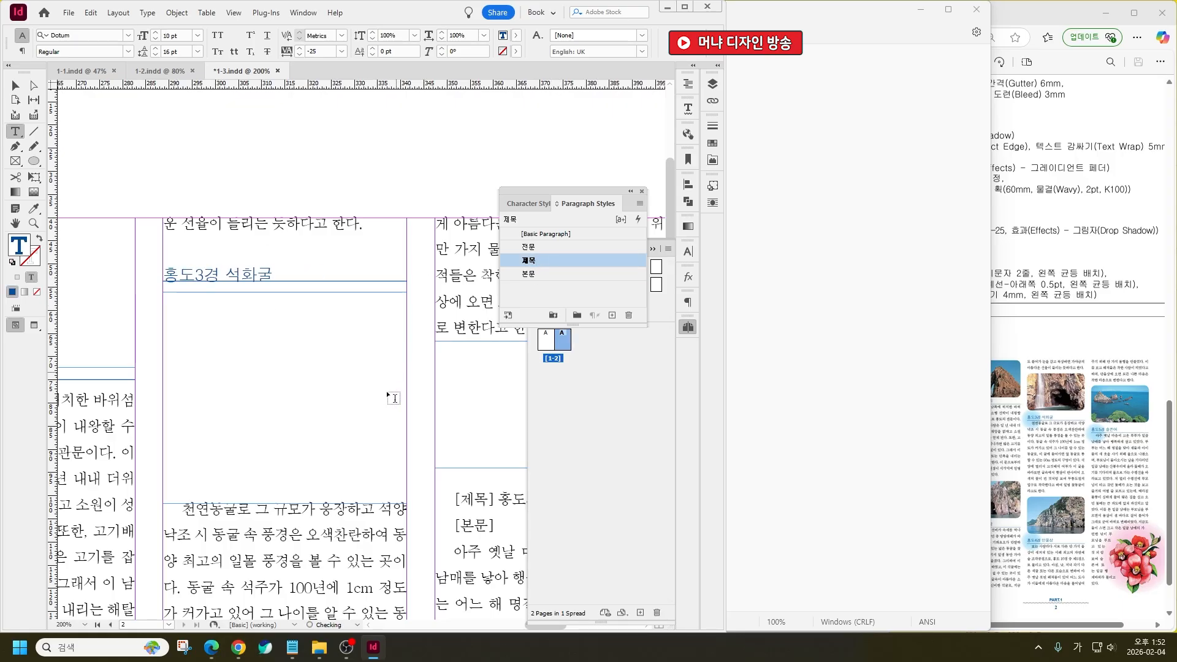
# Apply the 제목 style to the 홍도5경 슬픈여 heading, remove its [제목] label and [본문] line, and leave text editing
pyautogui.moveTo(498, 500); pyautogui.dragTo(455, 526)
pyautogui.click(534, 261)
pyautogui.press('BackSpace')
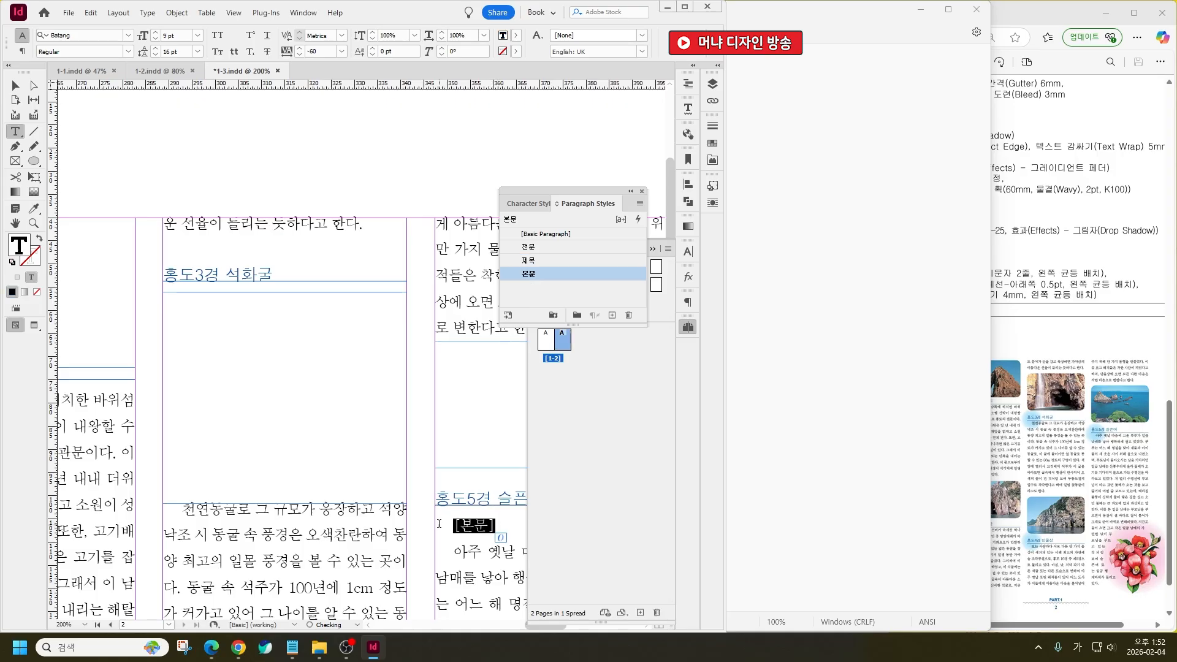
pyautogui.press('BackSpace')
pyautogui.press('Delete')
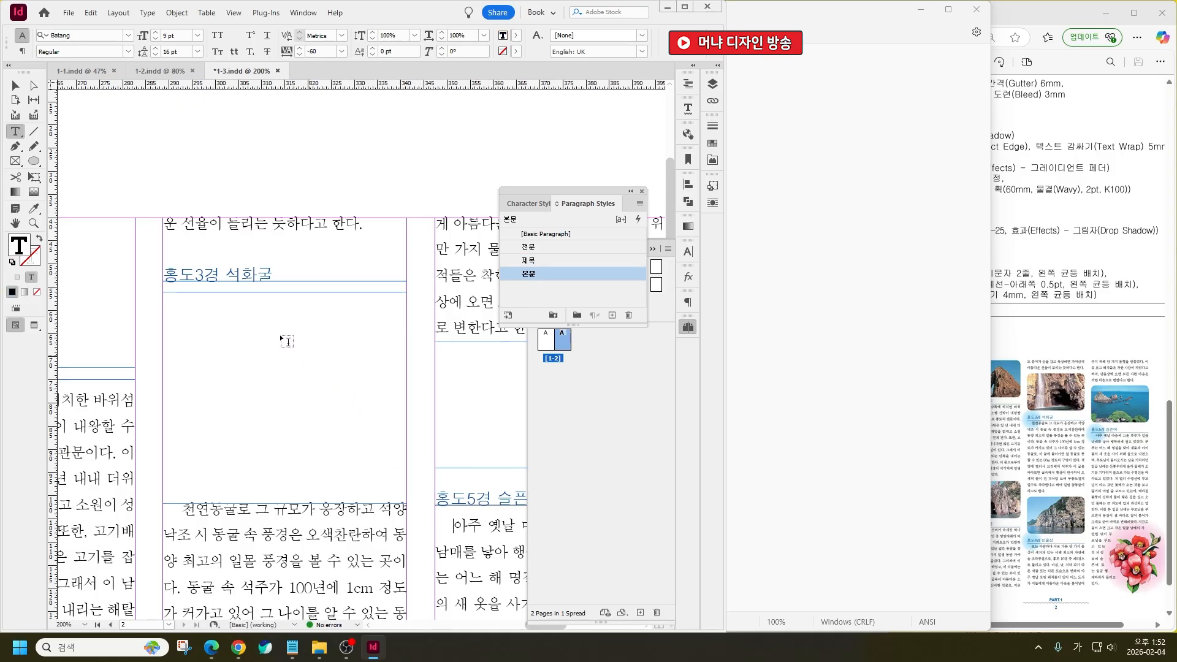
pyautogui.scroll(-4, 264, 204)
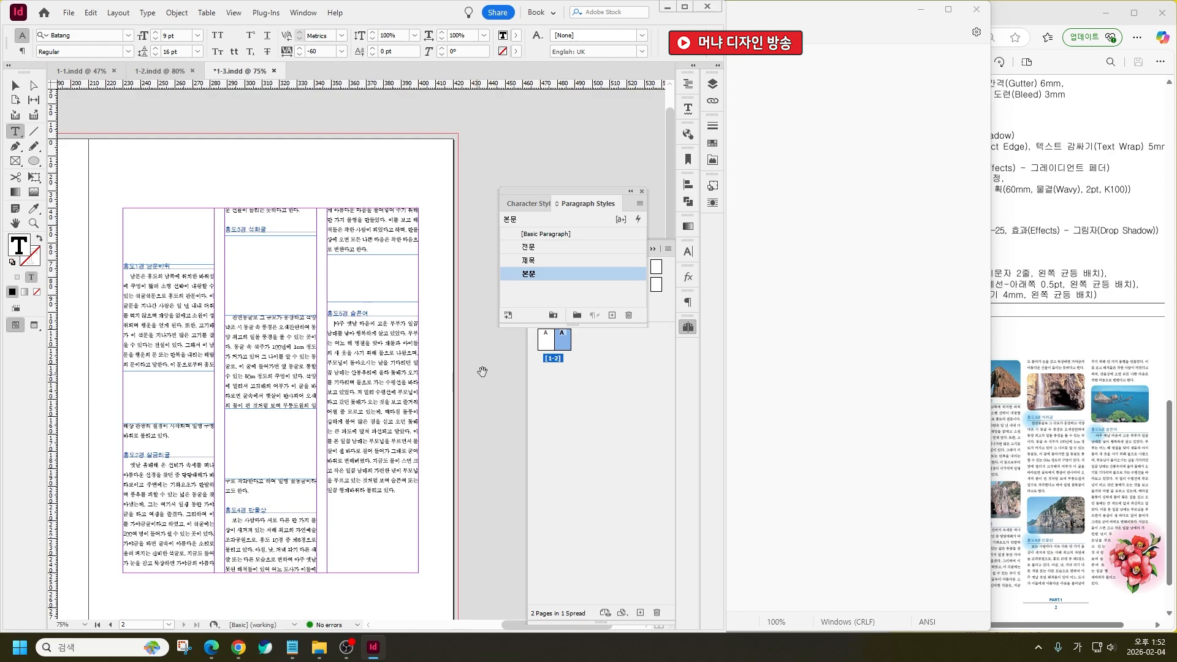
pyautogui.scroll(-4, 487, 378)
pyautogui.press('Escape')
pyautogui.scroll(4, 272, 209)
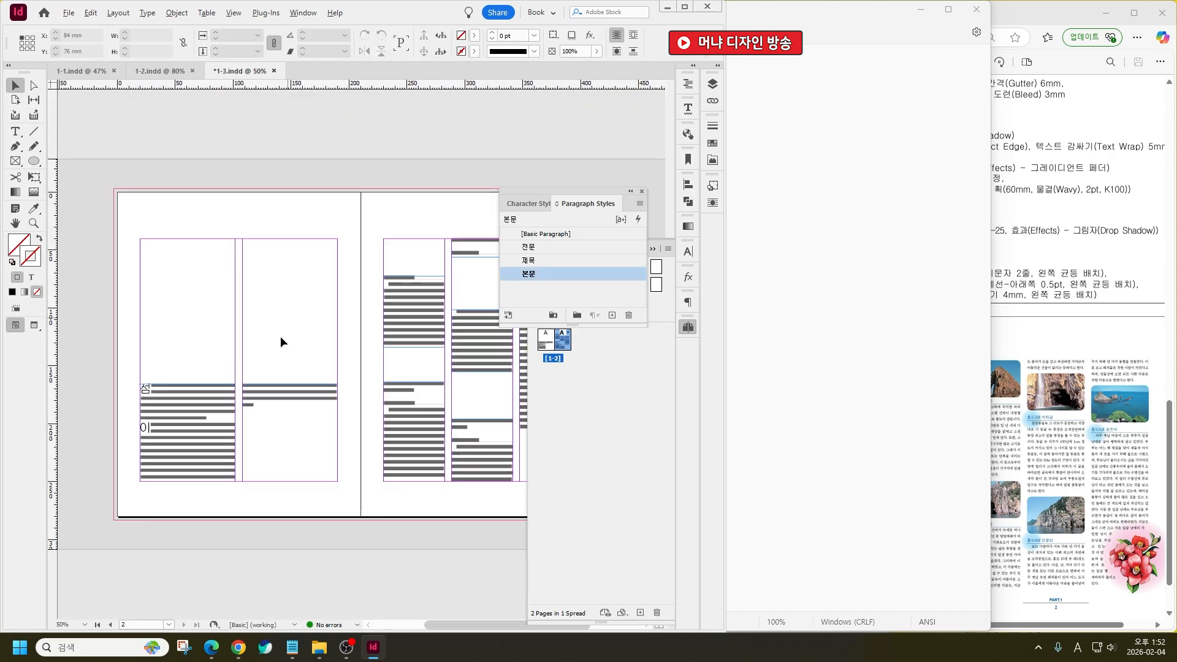
# In Notepad, copy the line 천년의 신비를 간직한 섬 홍도! from the 1급-20 text and delete it there
pyautogui.click(293, 647)
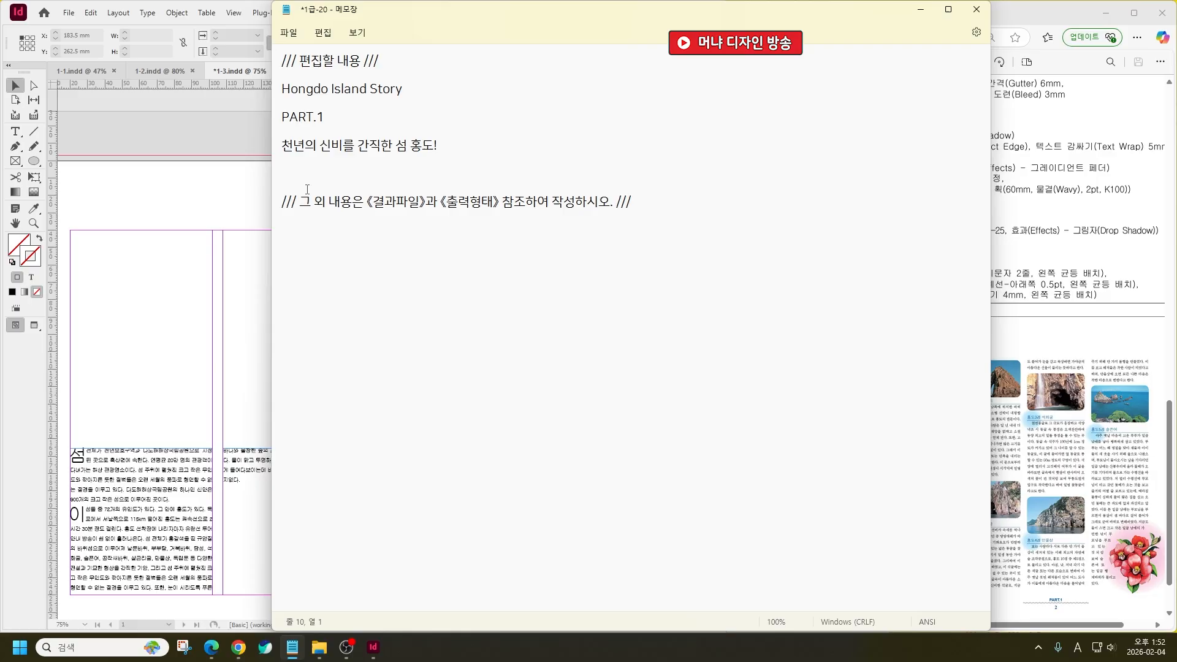
pyautogui.click(277, 151)
pyautogui.hotkey('ctrl', 'c')
pyautogui.press('Delete')
# Back in InDesign, draw a circle about 145.5 mm across over the upper part of page 1, following the exam PDF
pyautogui.click(1117, 354)
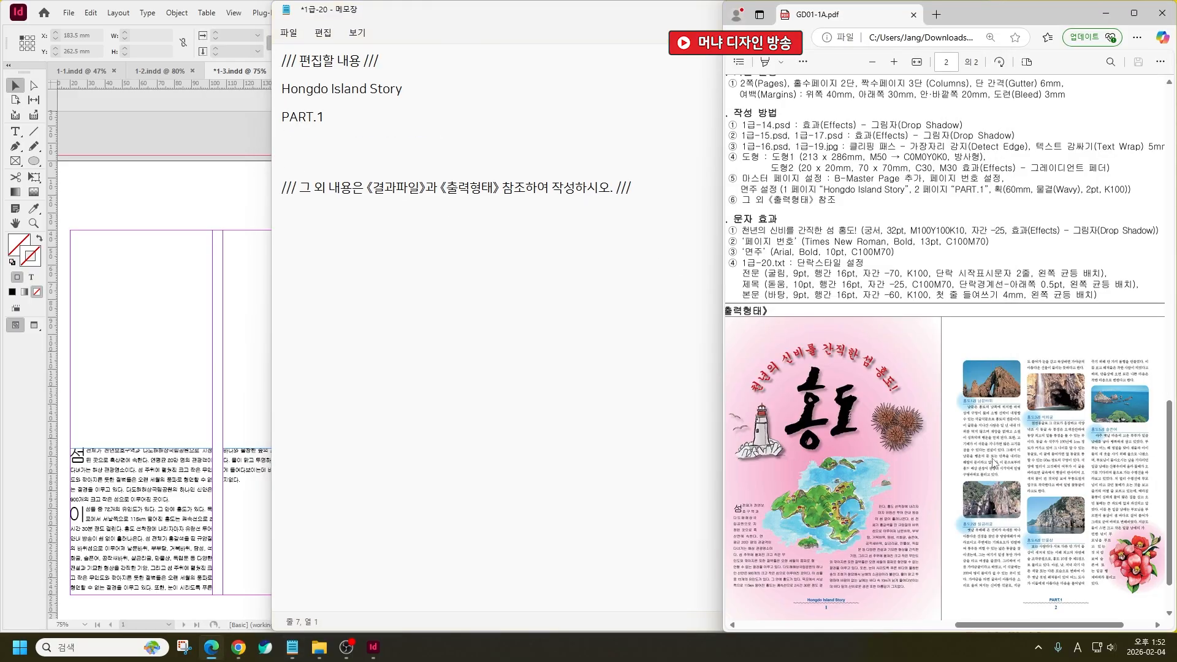
pyautogui.scroll(3, 994, 463)
pyautogui.scroll(-1, 752, 453)
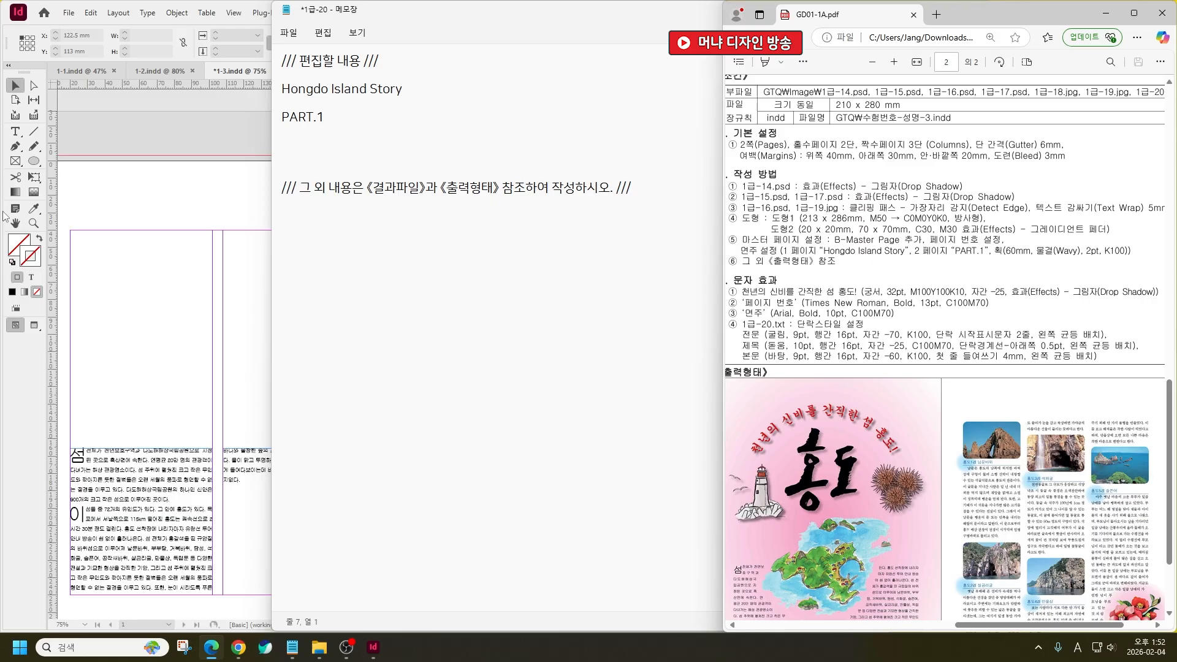
pyautogui.click(34, 161)
pyautogui.moveTo(90, 260); pyautogui.dragTo(341, 500)
# Place the copied line 천년의 신비를 간직한 섬 홍도! as path text along the circle, starting at its upper-left arc
pyautogui.press('t')
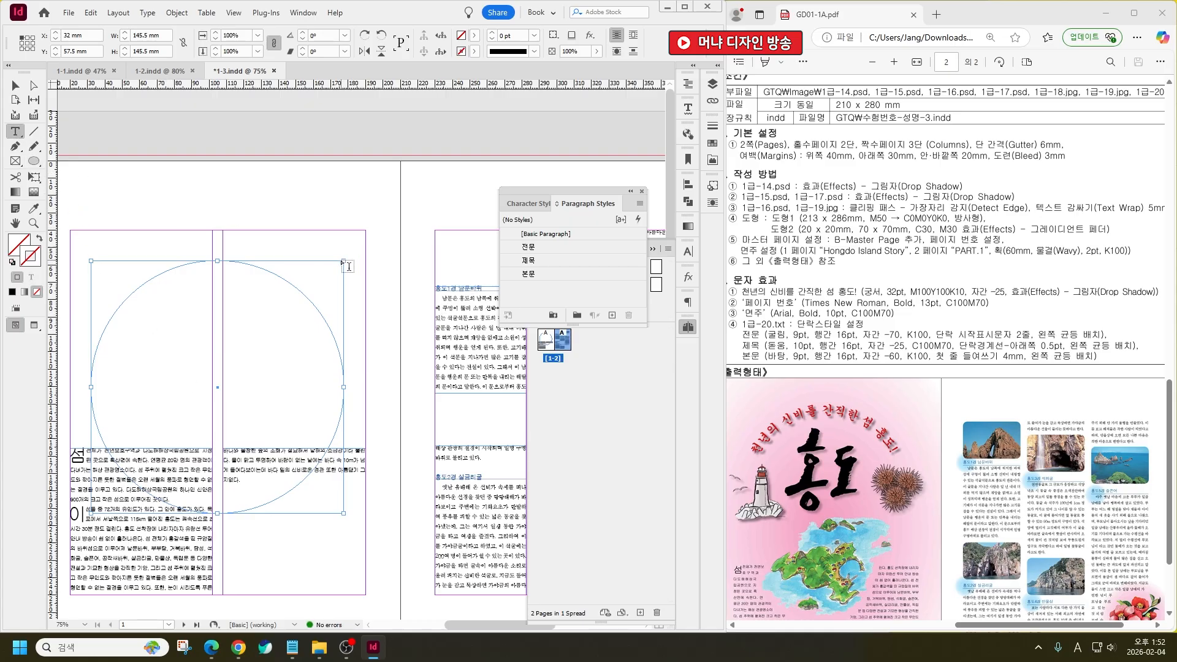
pyautogui.moveTo(11, 136); pyautogui.dragTo(48, 160)
pyautogui.click(101, 337)
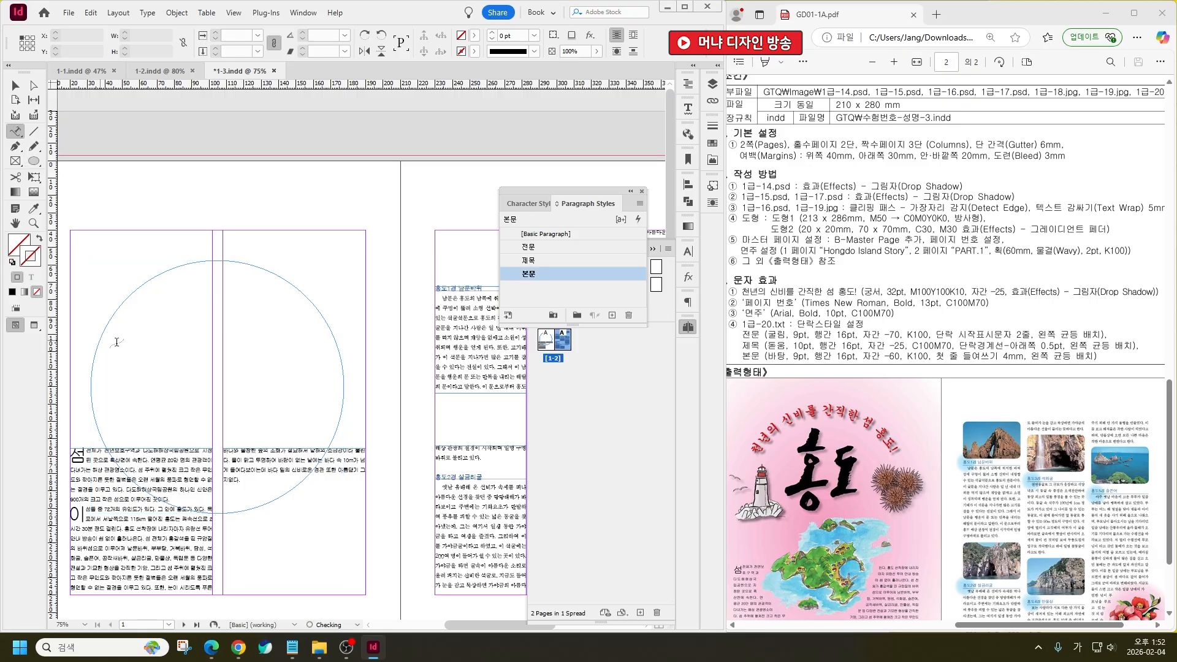
pyautogui.hotkey('ctrl', 'v')
pyautogui.hotkey('ctrl', 'a')
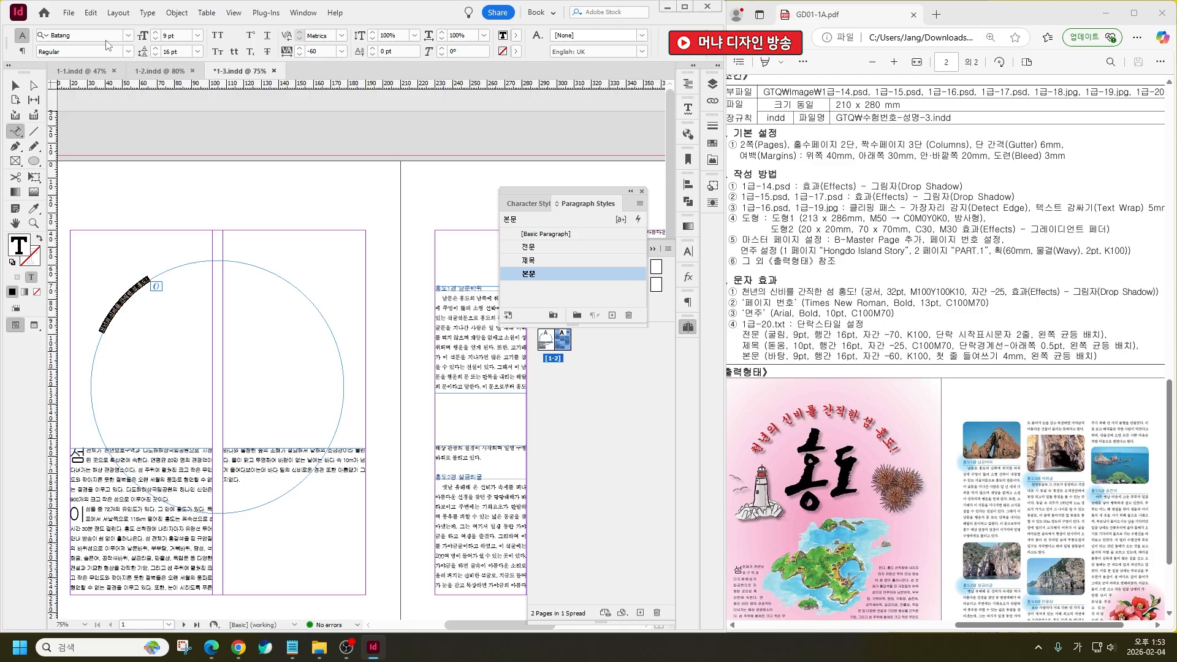
# Set the curved title's font to Gungsuh at 32 pt
pyautogui.click(128, 35)
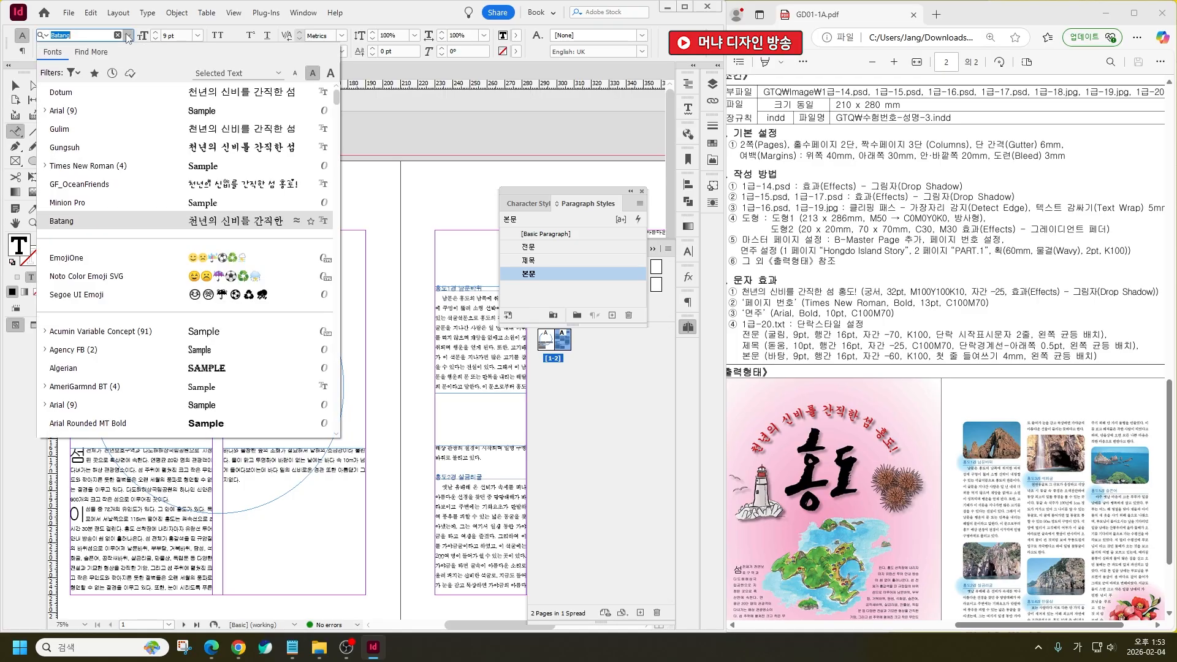
pyautogui.click(66, 147)
pyautogui.click(166, 35)
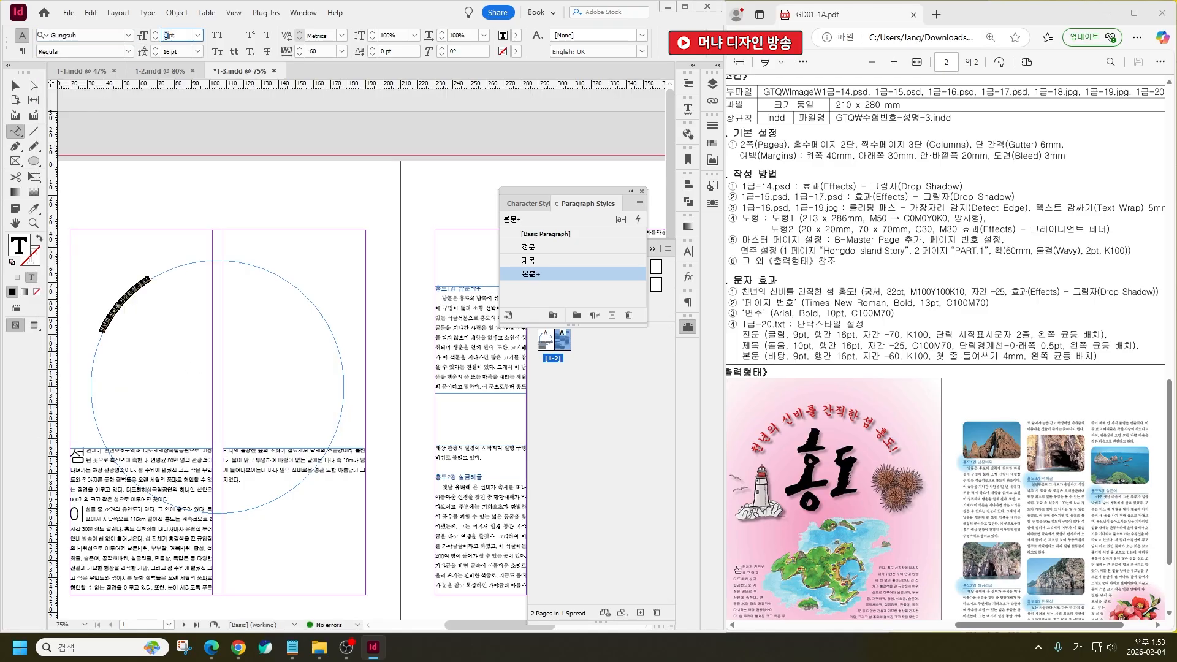
pyautogui.press('Return')
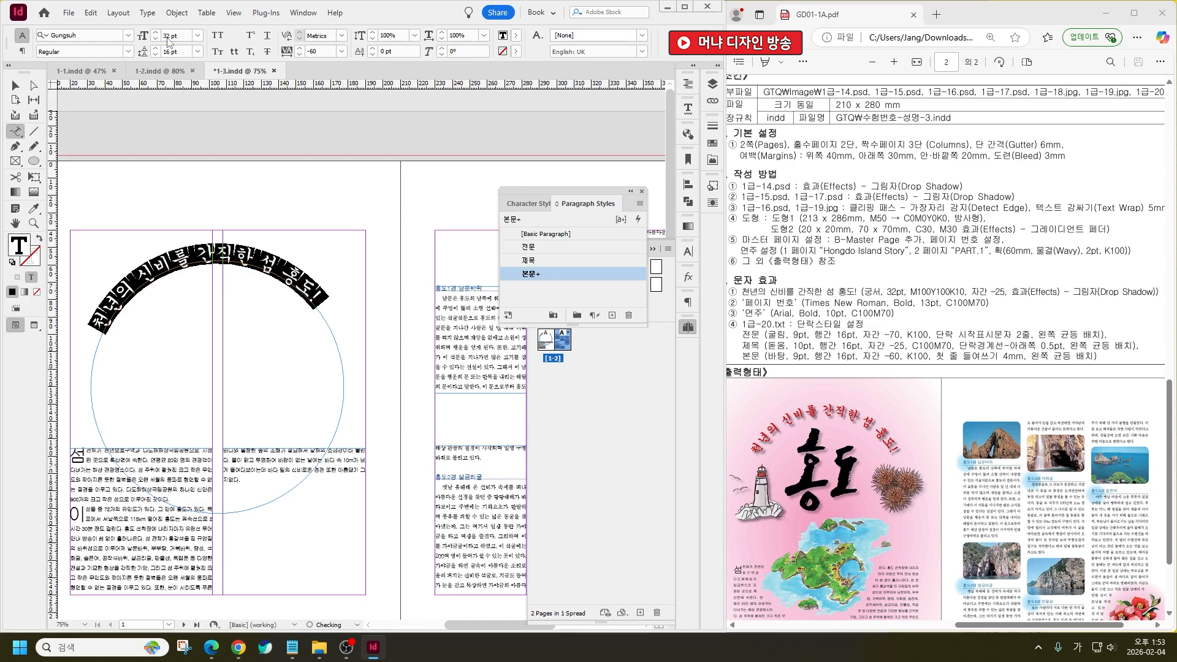
# Colour the curved title C0 M100 Y100 K10
pyautogui.doubleClick(18, 244)
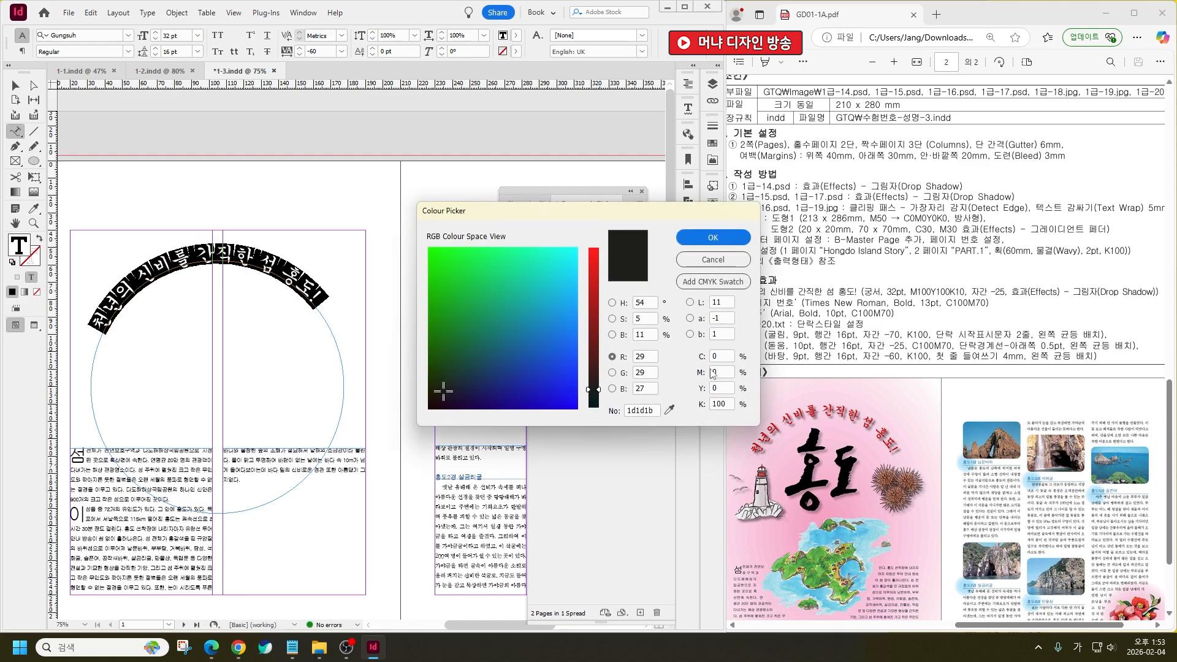
pyautogui.press('Tab')
pyautogui.write('100')
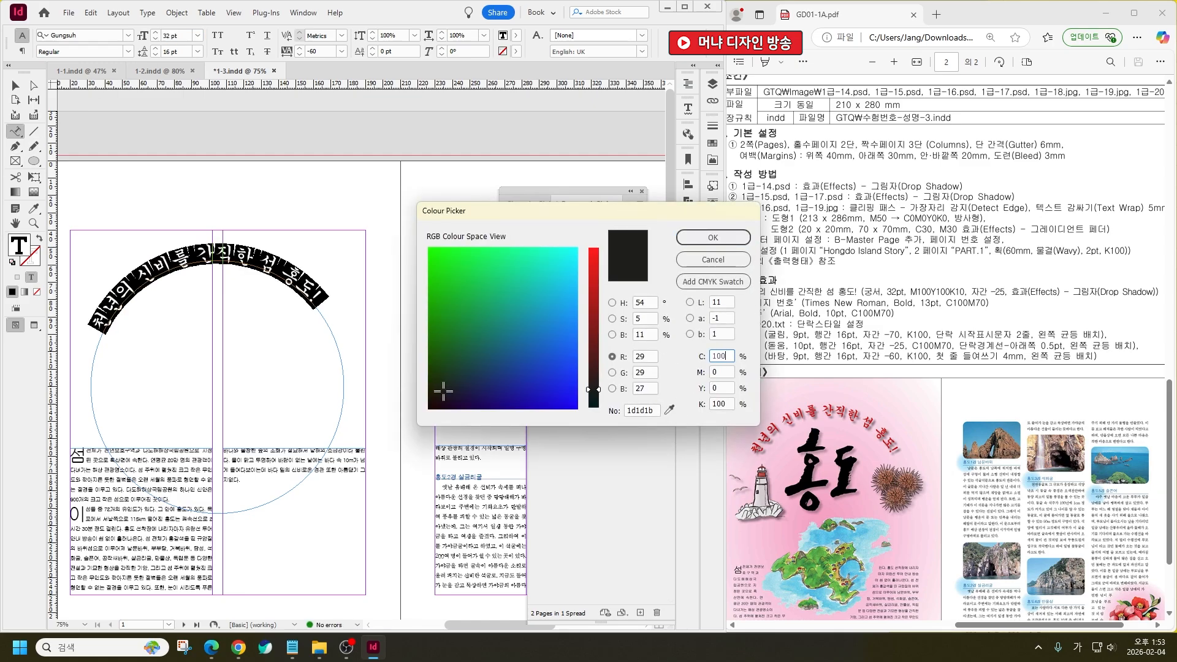
pyautogui.press('Tab')
pyautogui.write('1000')
pyautogui.press('Tab')
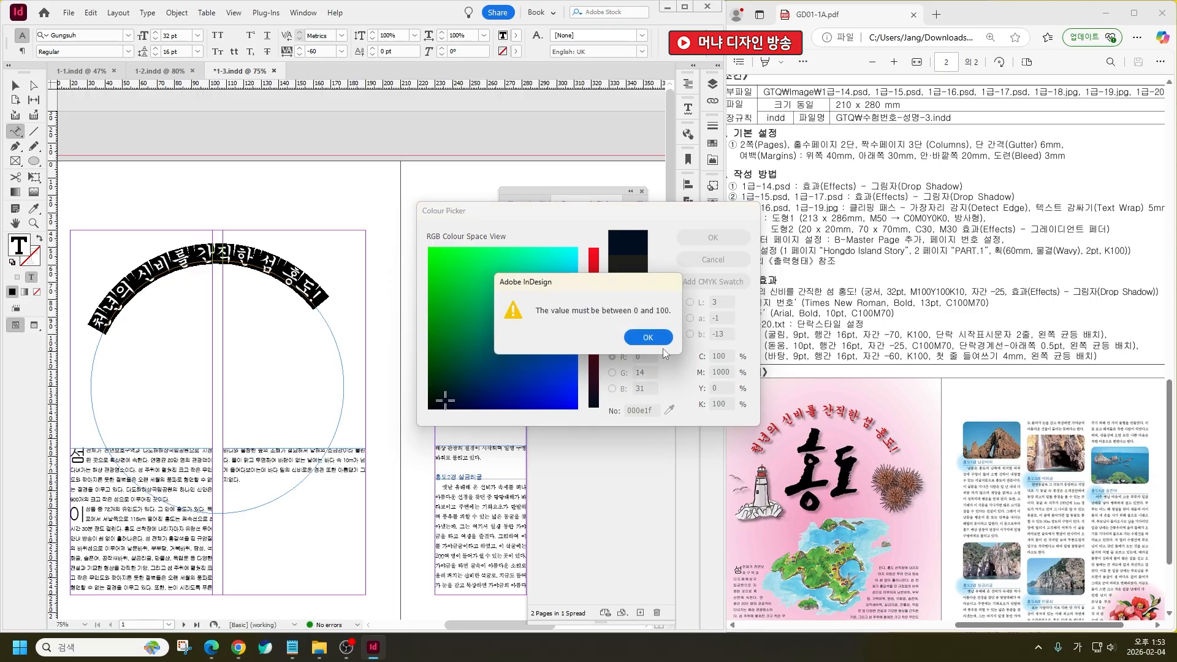
pyautogui.press('Return')
pyautogui.hotkey('shift', 'Tab')
pyautogui.write('0')
pyautogui.press('Tab')
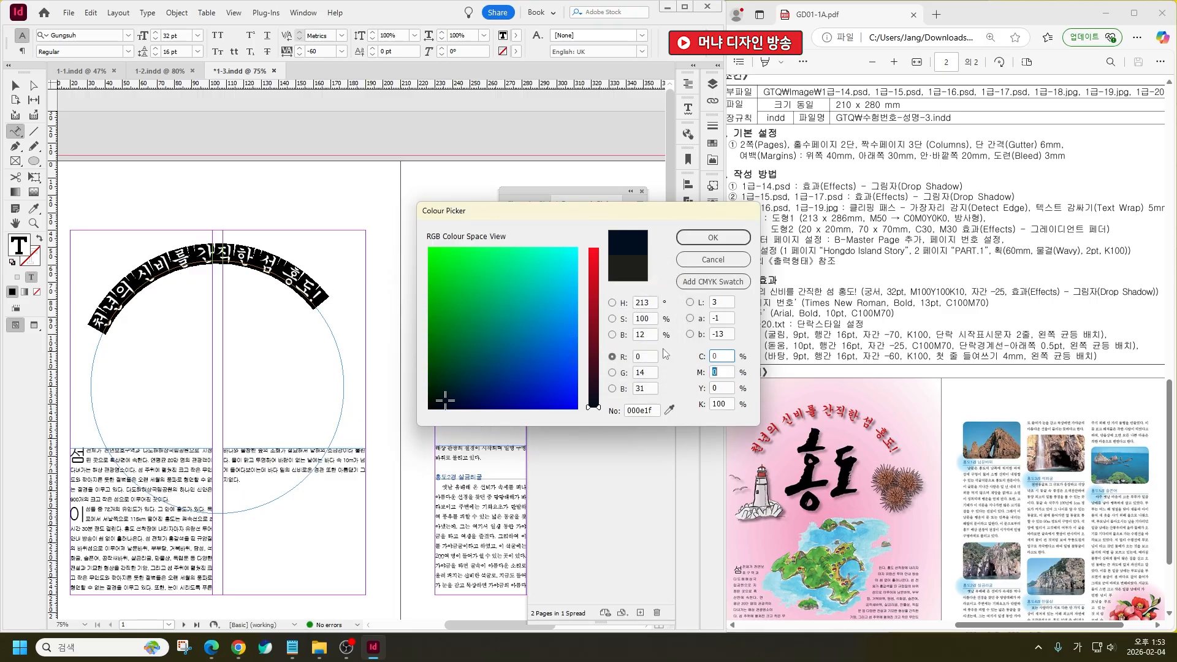
pyautogui.write('100')
pyautogui.press('Tab')
pyautogui.write('100')
pyautogui.press('Tab')
pyautogui.write('10')
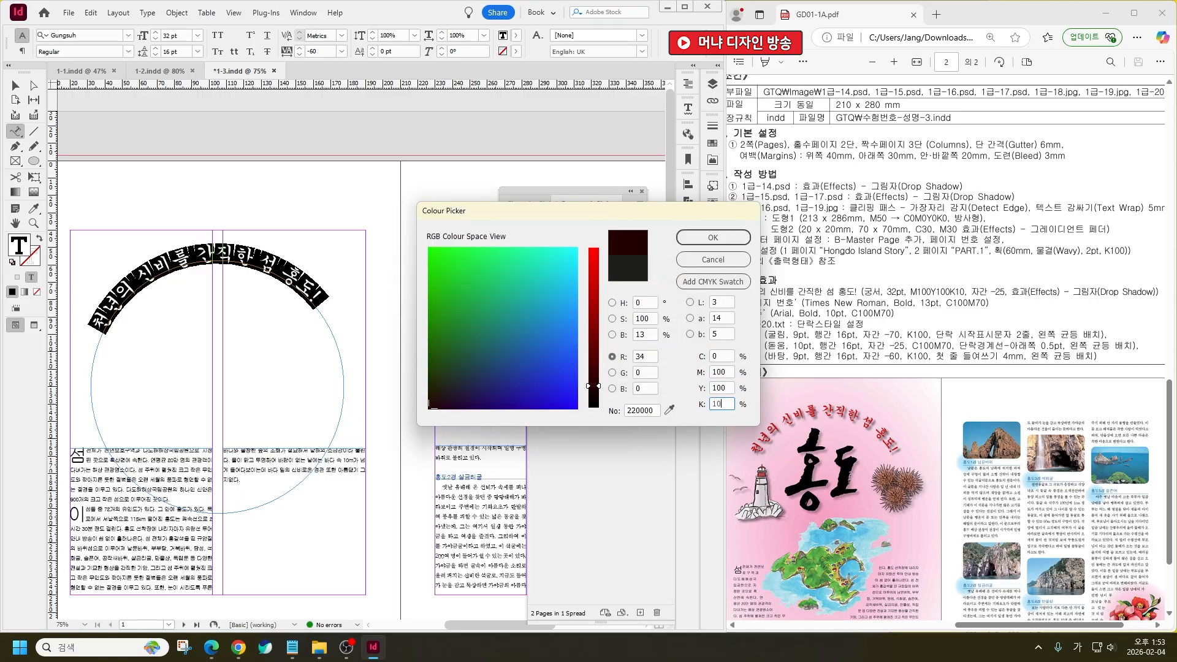
pyautogui.press('Return')
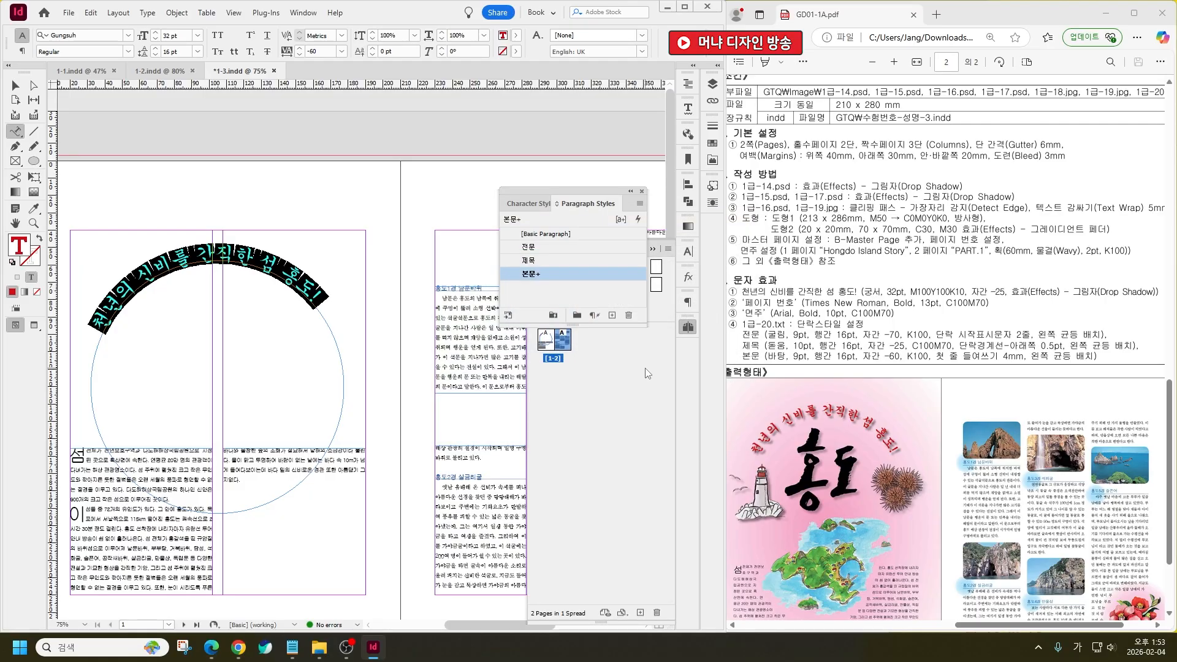
pyautogui.hotkey('ctrl', 't')
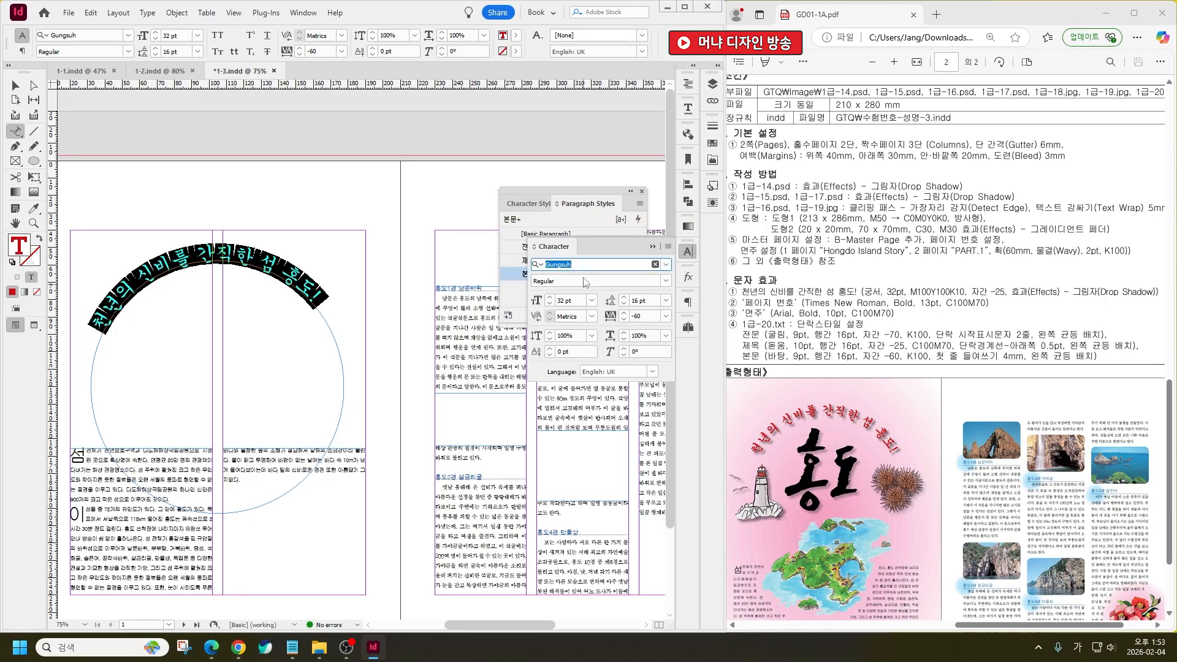
pyautogui.click(644, 316)
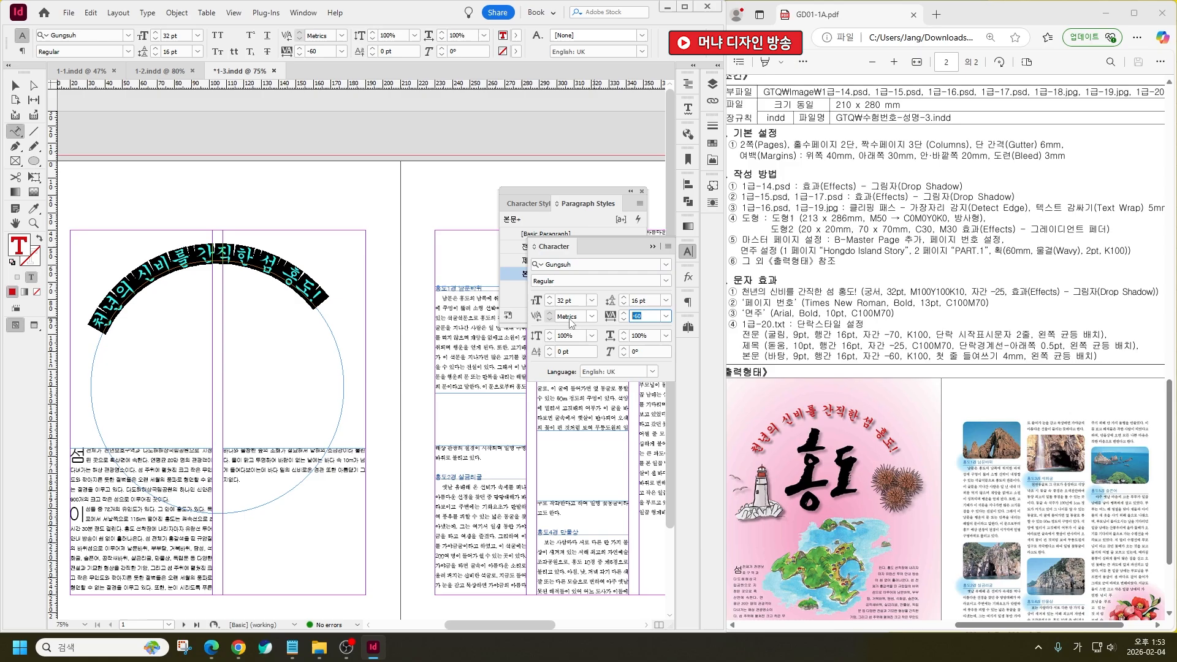
pyautogui.click(652, 247)
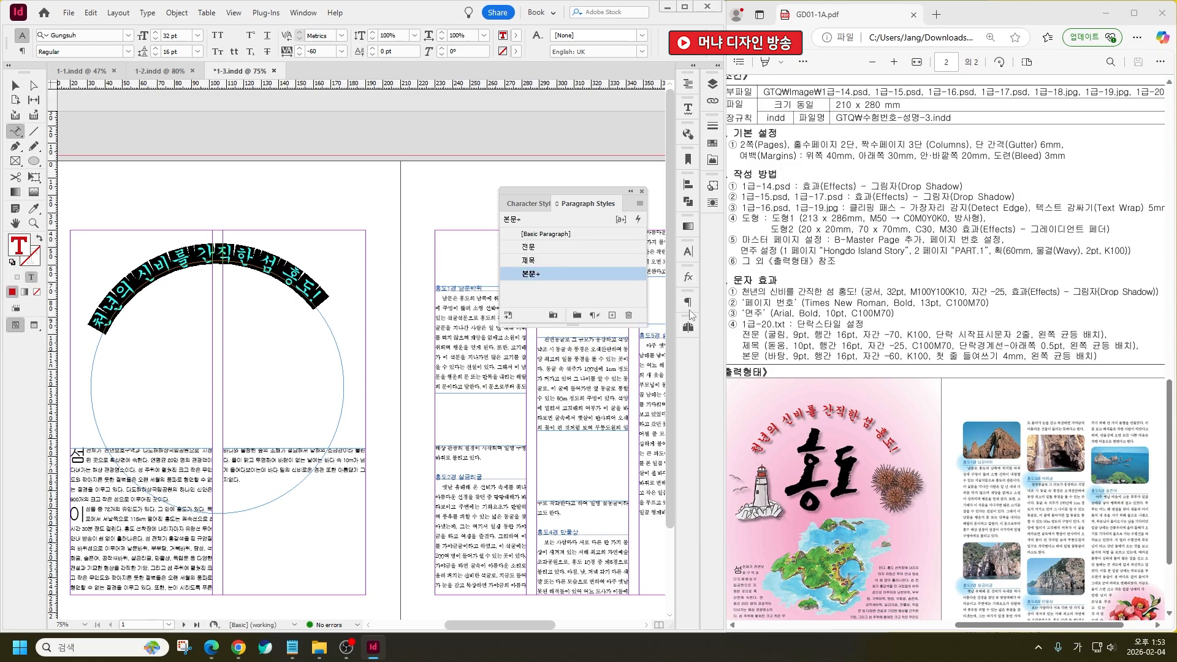
# Apply the [Basic Paragraph] style to the curved title, then set it in Gungsuh at 32 pt
pyautogui.click(548, 234)
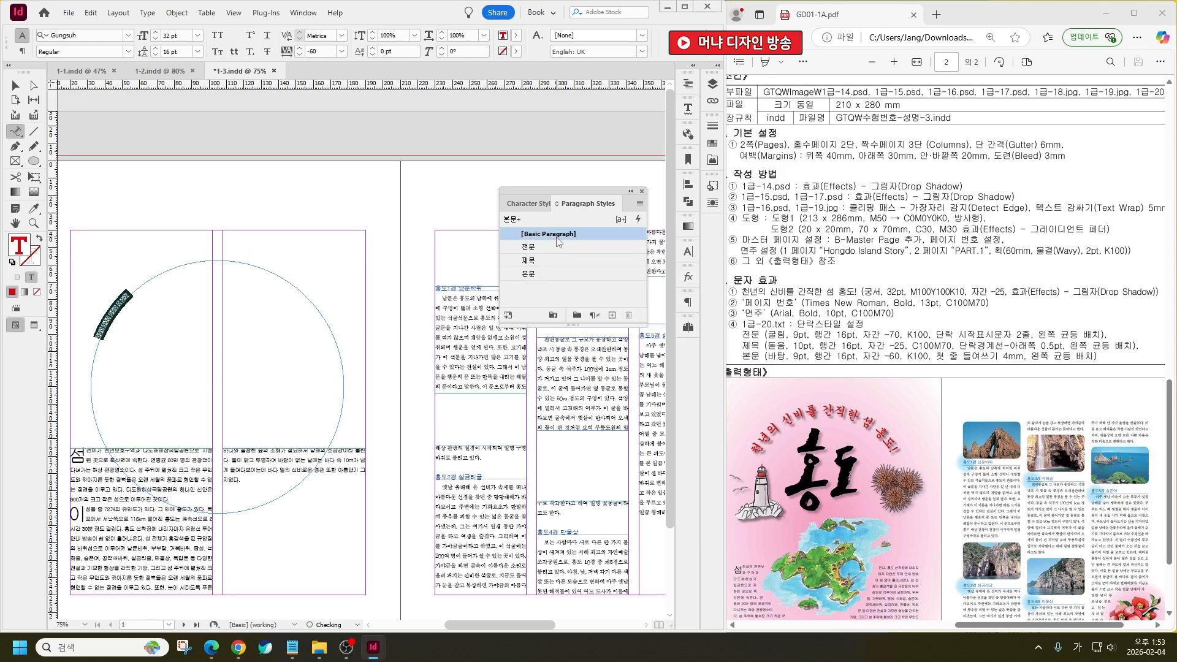
pyautogui.click(128, 35)
pyautogui.click(65, 92)
pyautogui.click(165, 34)
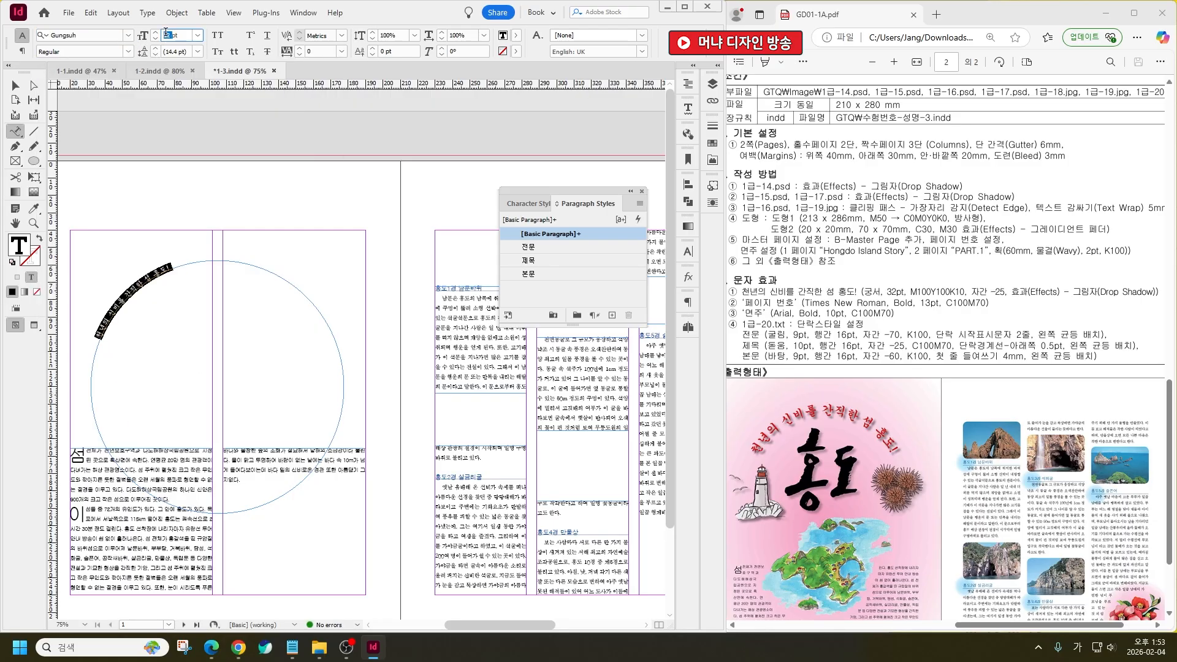
pyautogui.write('32')
pyautogui.press('Return')
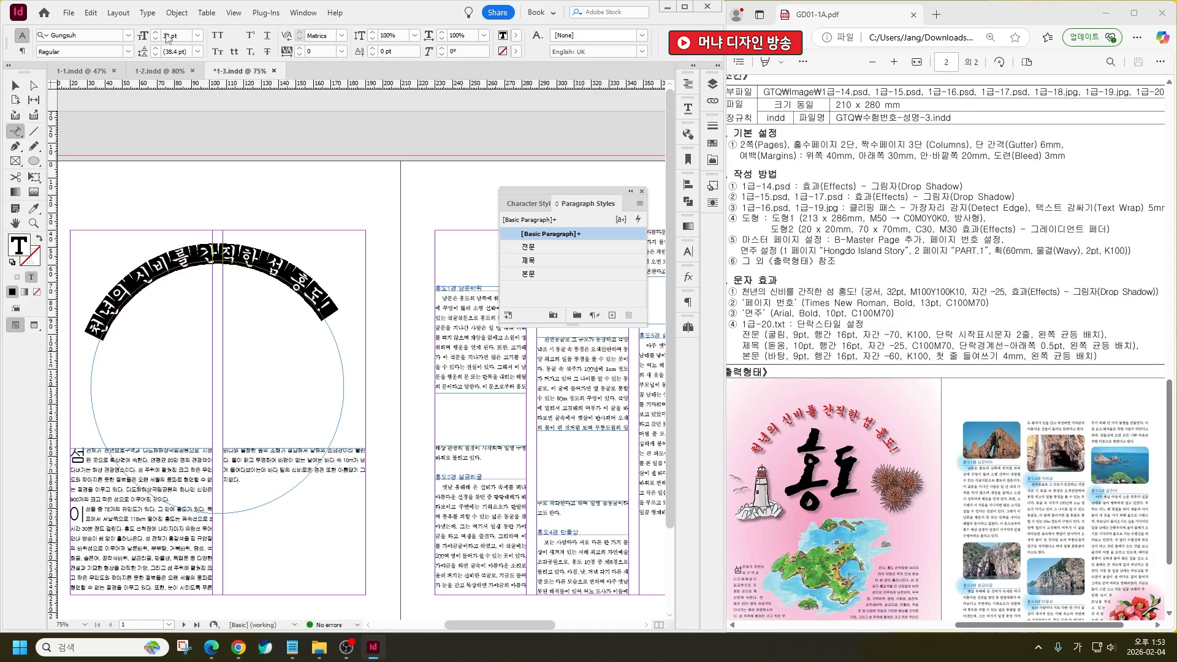
# Fill the restyled curved title's text with the colour M100 Y100 K10
pyautogui.doubleClick(18, 248)
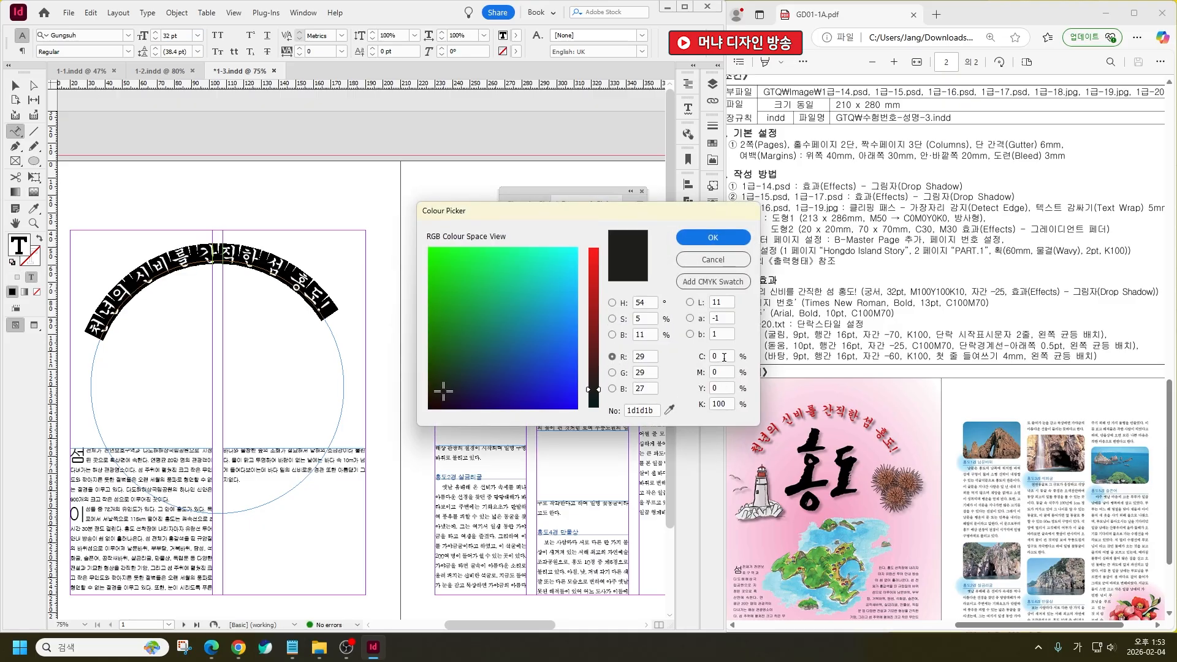
pyautogui.click(724, 357)
pyautogui.press('Tab')
pyautogui.write('100')
pyautogui.press('Tab')
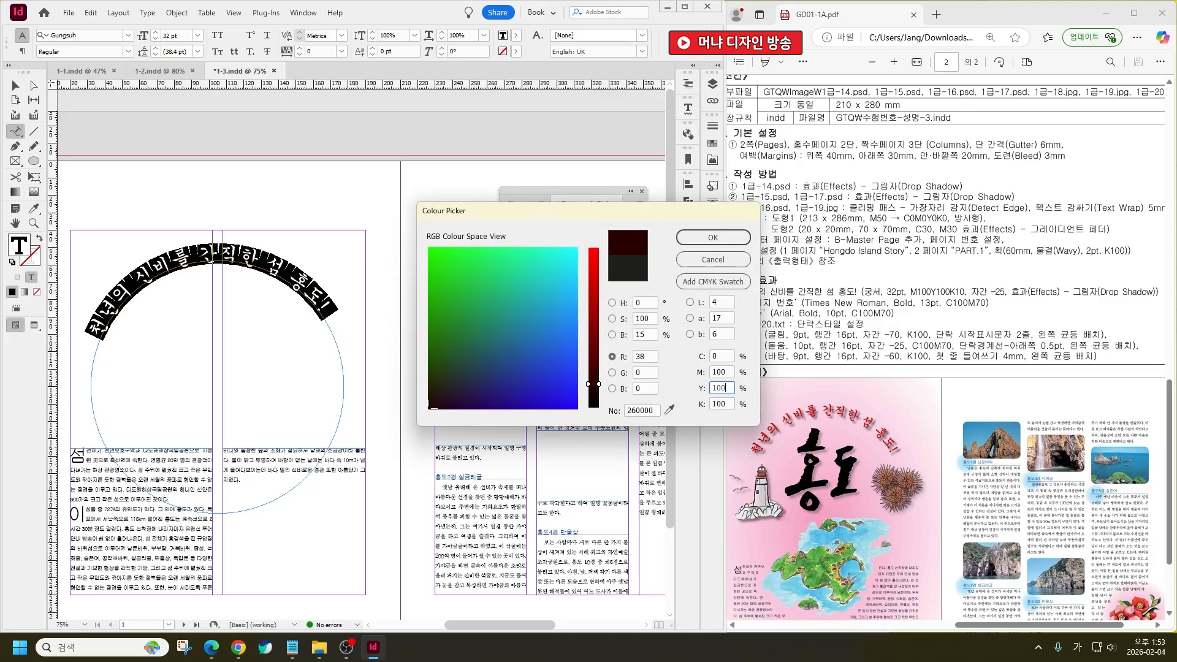
pyautogui.write('100')
pyautogui.press('Tab')
pyautogui.press('Return')
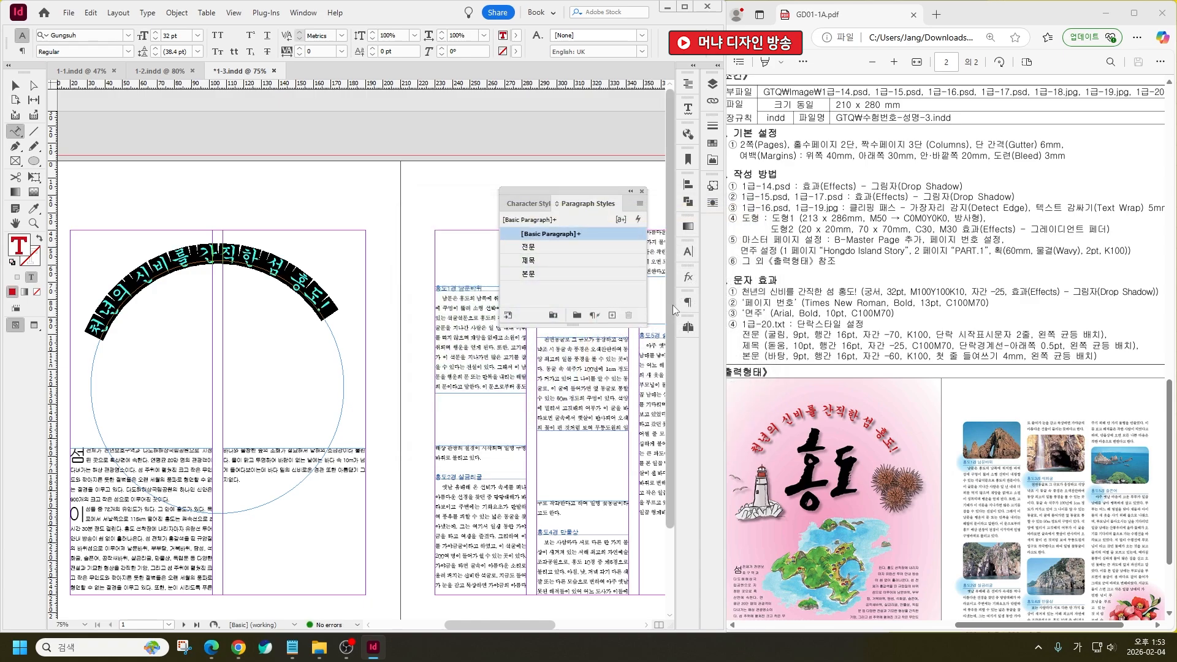
# Set the tracking of the curved title to -25
pyautogui.hotkey('ctrl', 't')
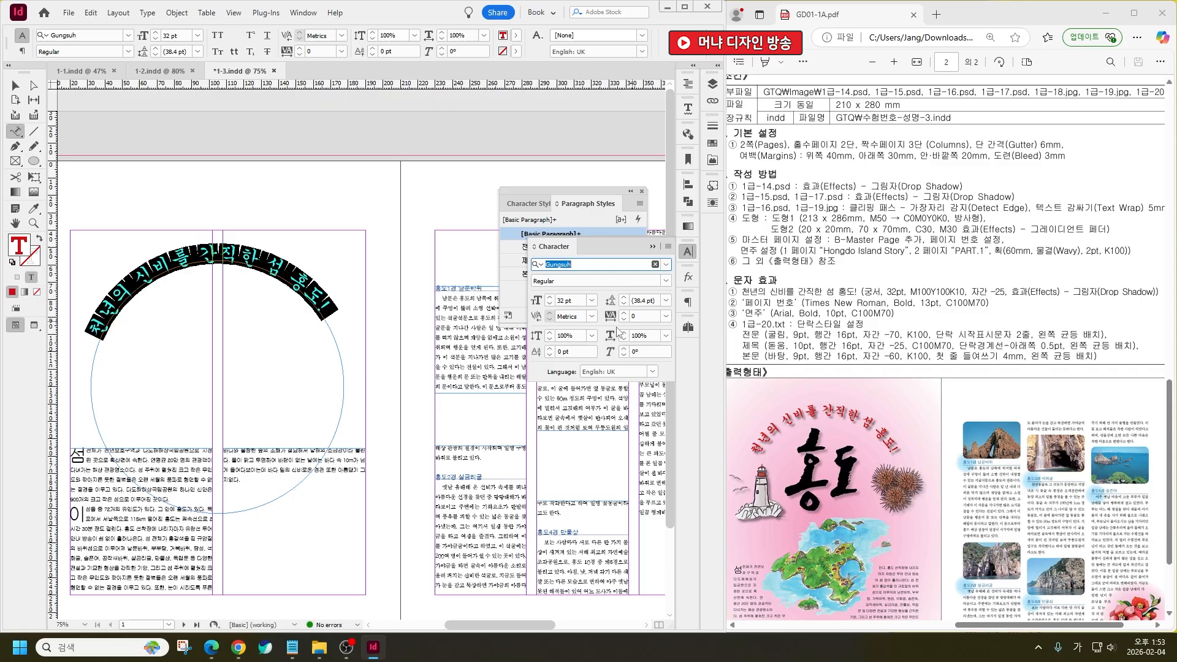
pyautogui.click(641, 317)
pyautogui.write('-2')
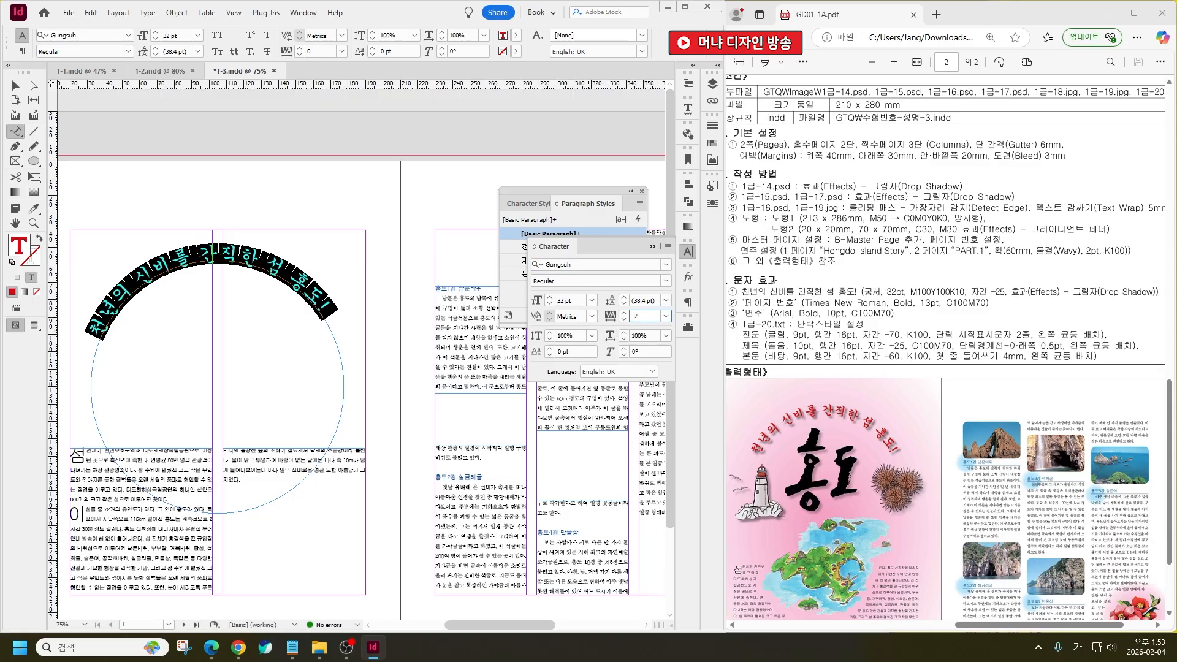
pyautogui.write('5')
pyautogui.press('Return')
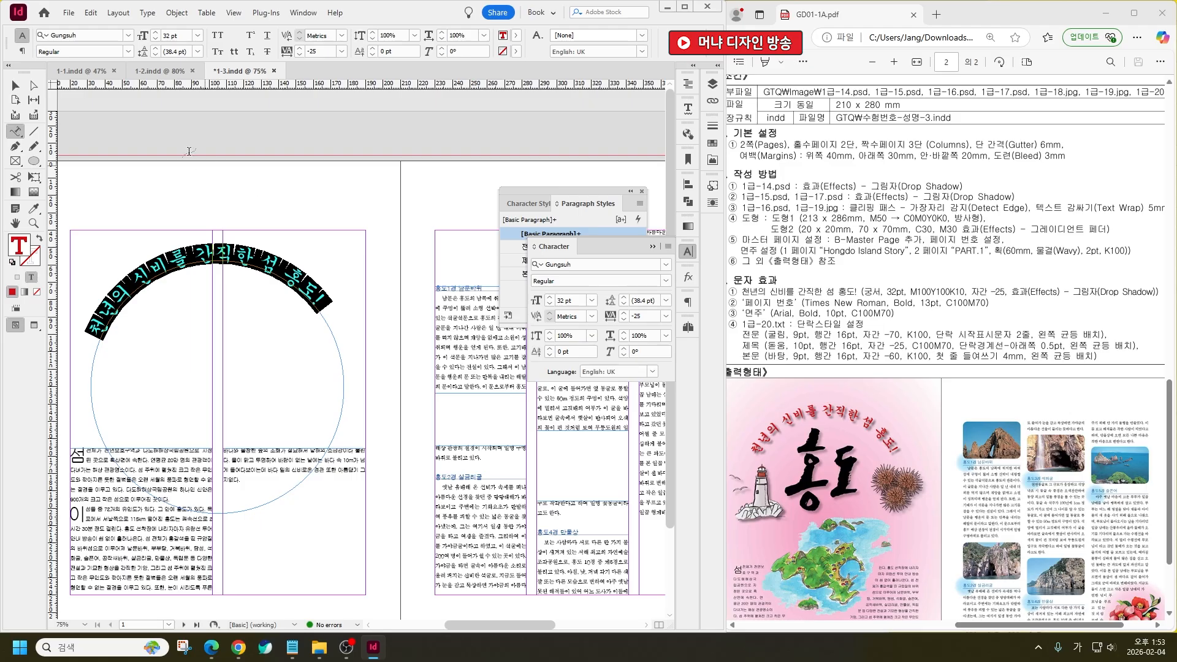
# Rotate the circular path text about 9° clockwise and give it a Drop Shadow effect with the default settings
pyautogui.click(15, 86)
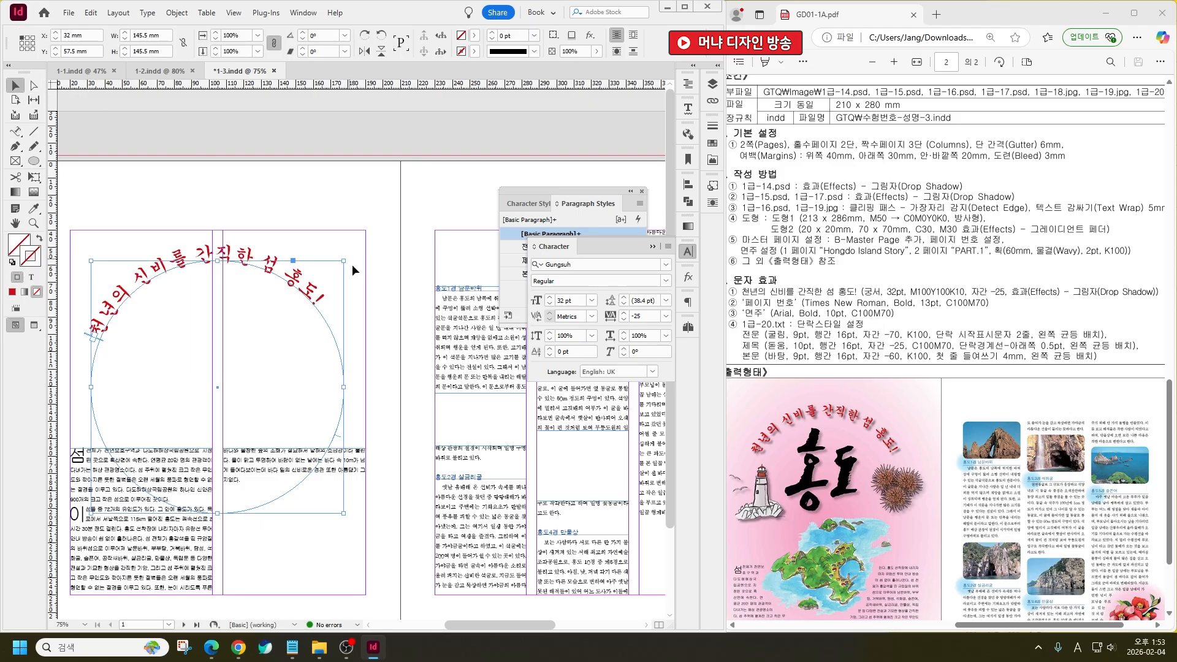
pyautogui.moveTo(352, 270); pyautogui.dragTo(358, 295)
pyautogui.rightClick(280, 265)
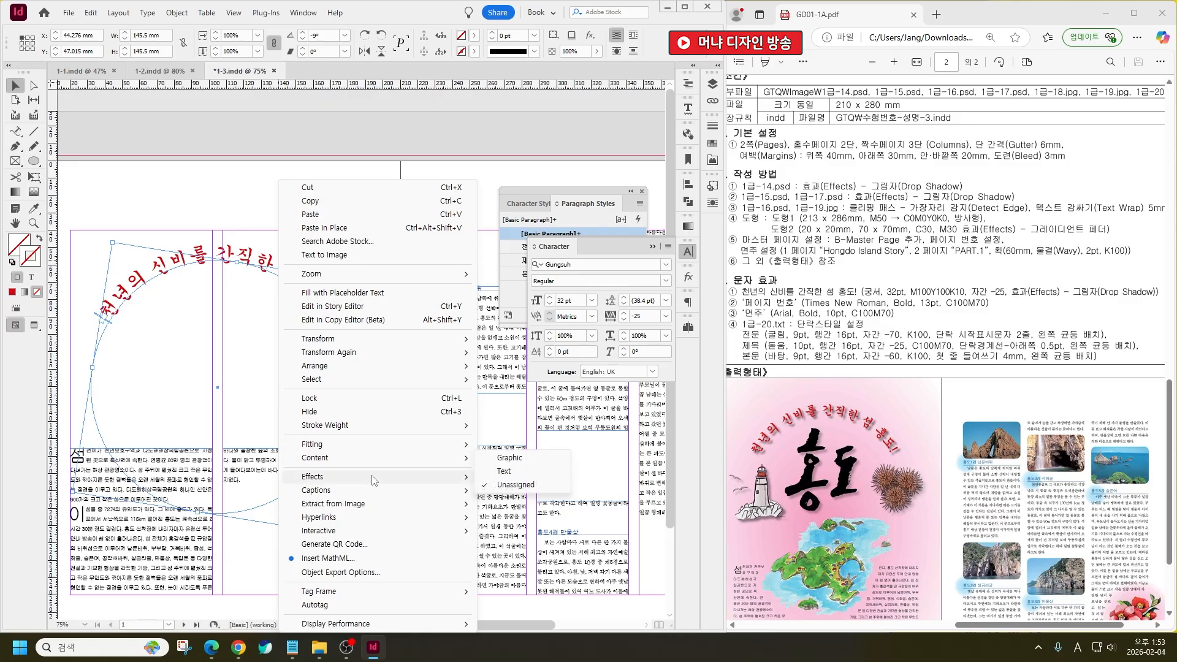
pyautogui.moveTo(373, 480)
pyautogui.click(521, 495)
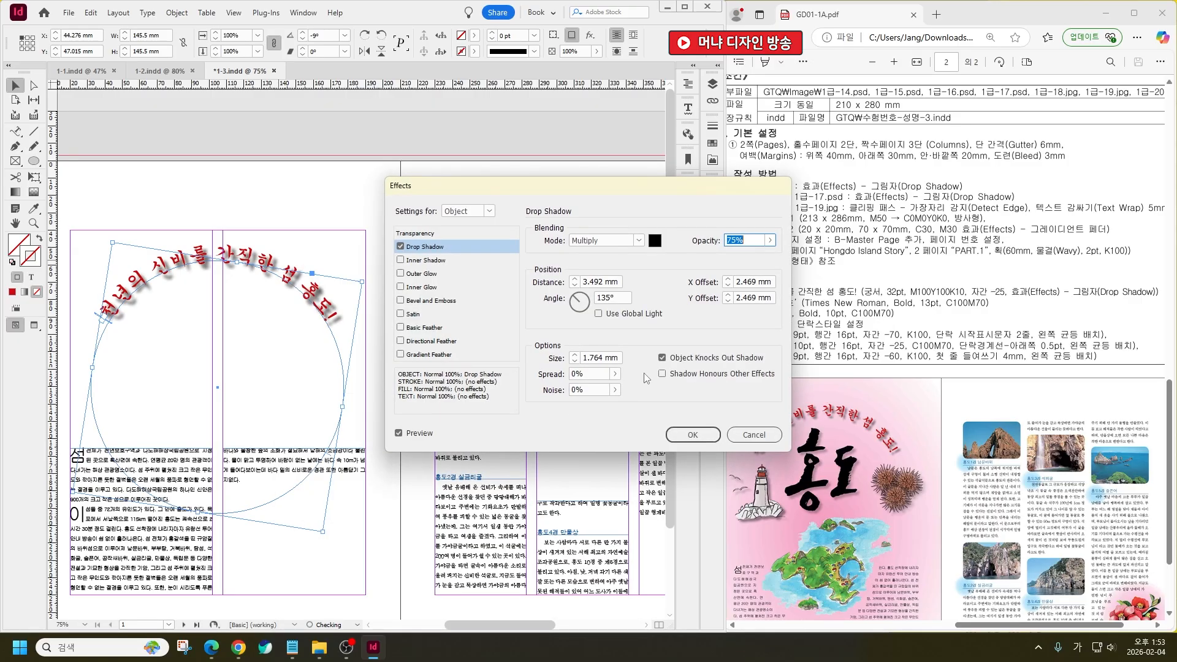
pyautogui.click(693, 435)
pyautogui.click(319, 213)
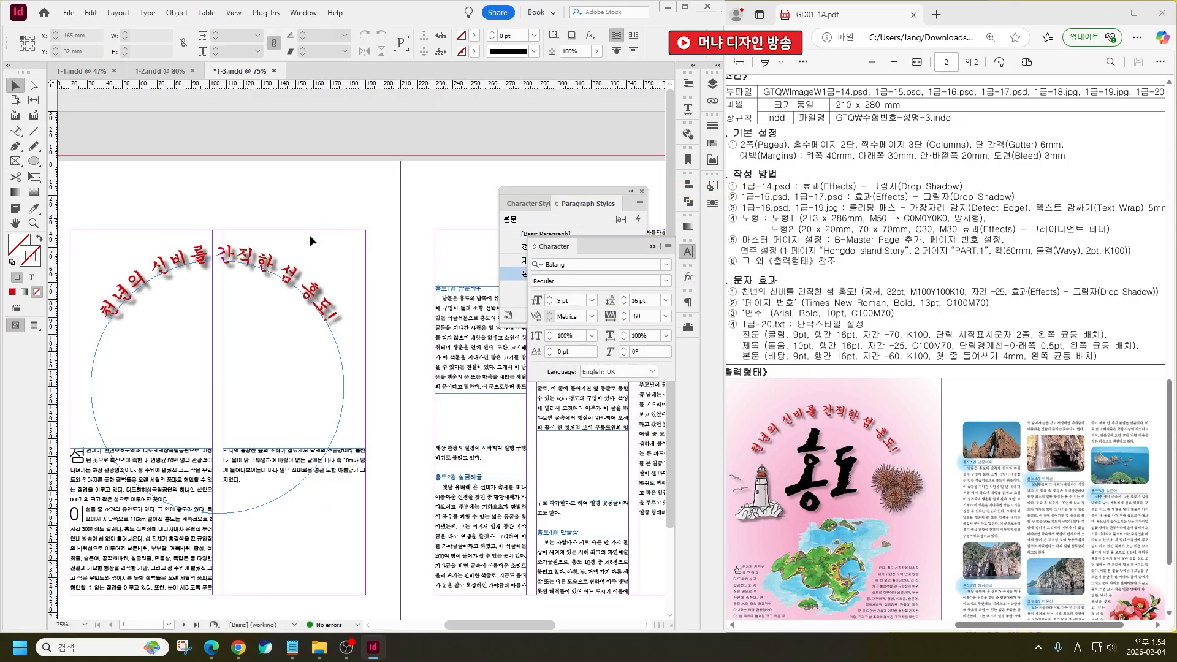
# Move the curved title about 5 mm down on page 1 and save the document
pyautogui.click(316, 294)
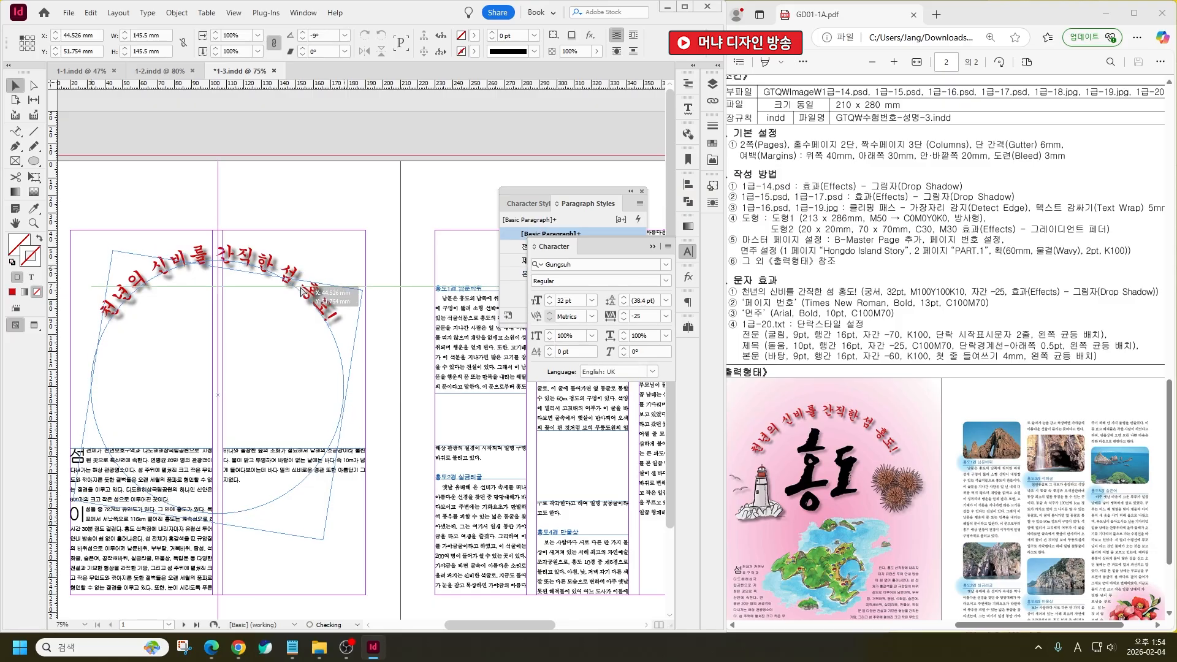
pyautogui.click(337, 241)
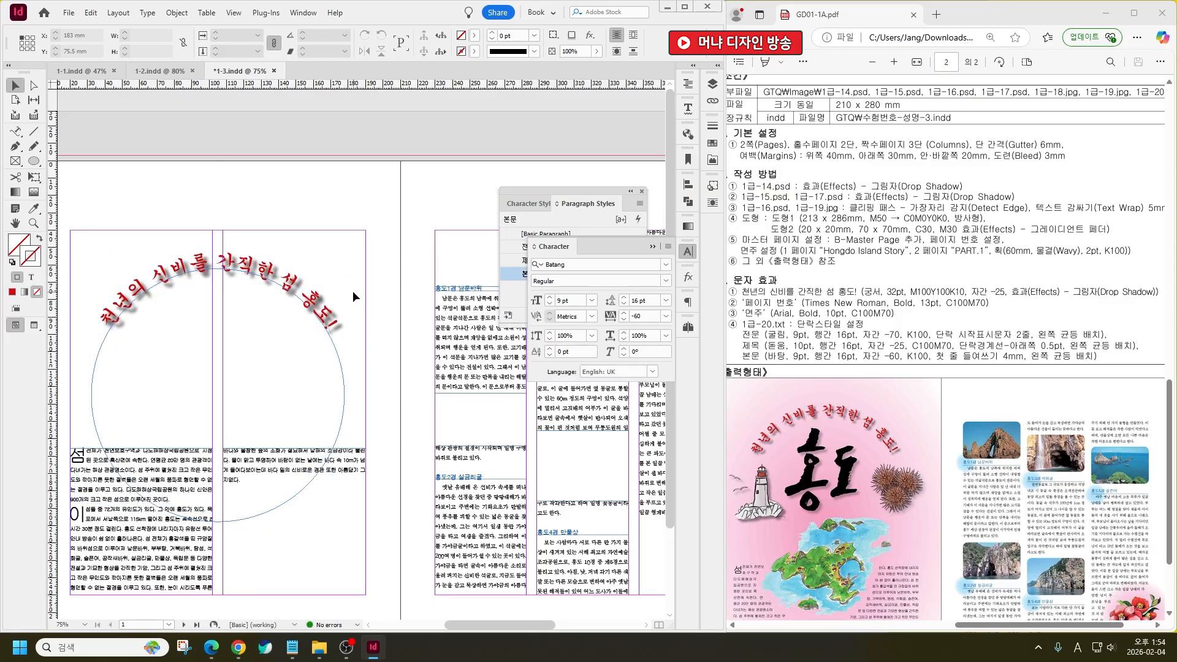
pyautogui.scroll(-2, 999, 473)
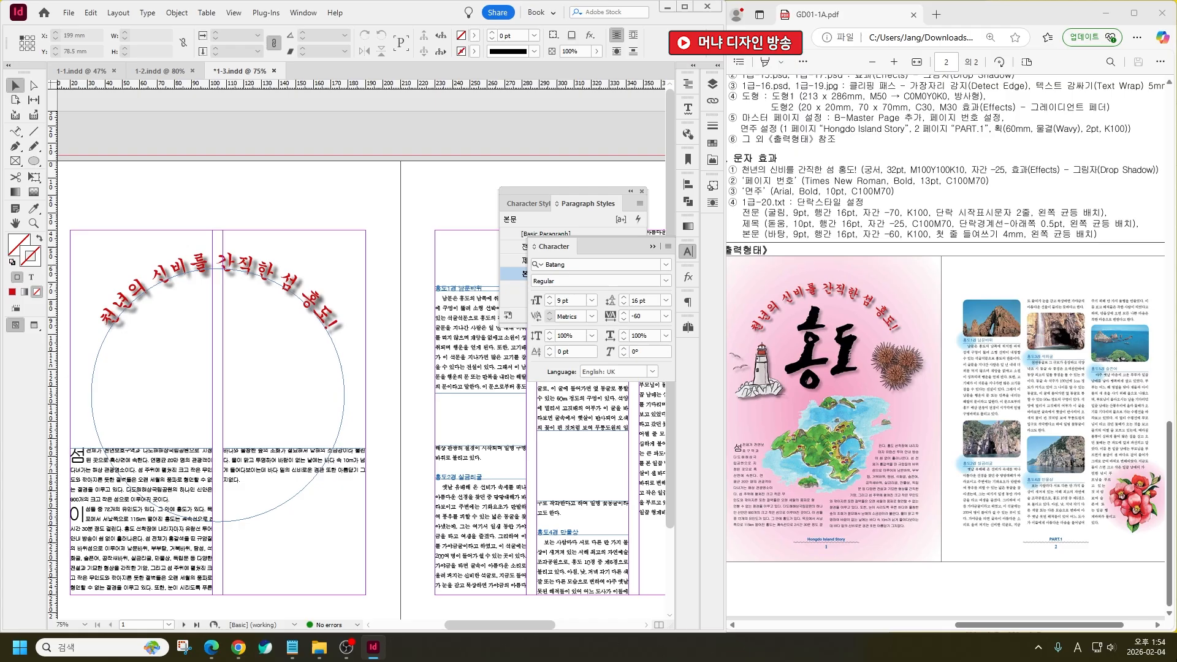
pyautogui.hotkey('ctrl', 's')
pyautogui.moveTo(952, 624); pyautogui.dragTo(805, 615)
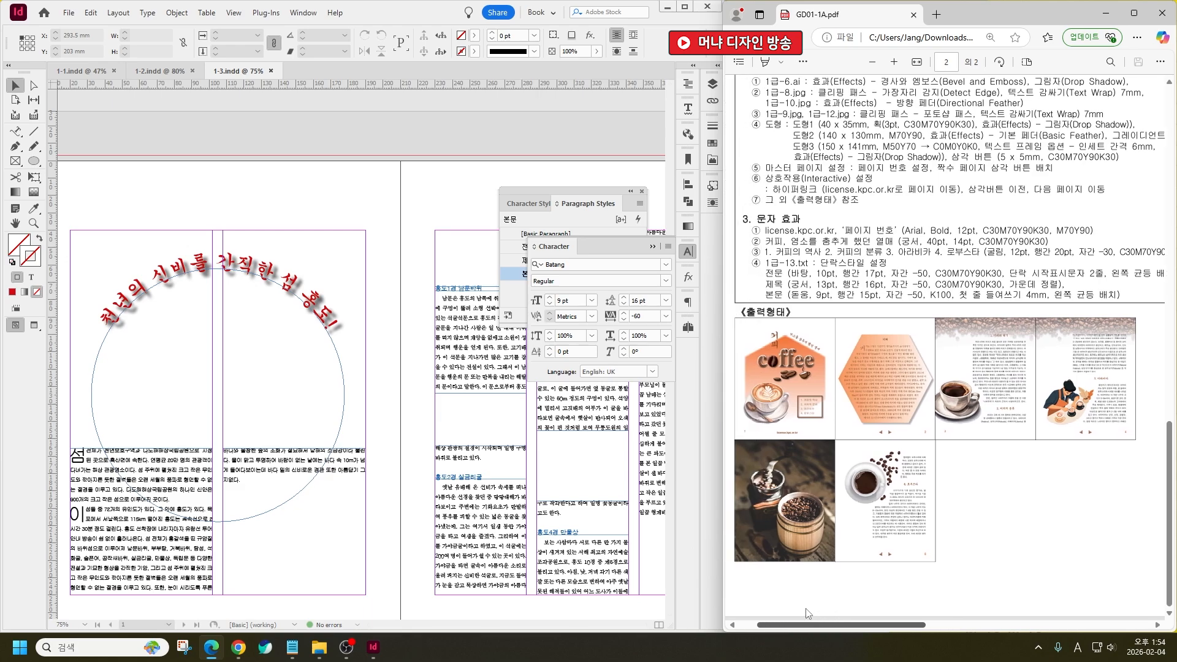
# Switch to document 1-2, collapse the Character settings and move the floating Paragraph Styles list lower, then bring page 2 into view
pyautogui.click(155, 74)
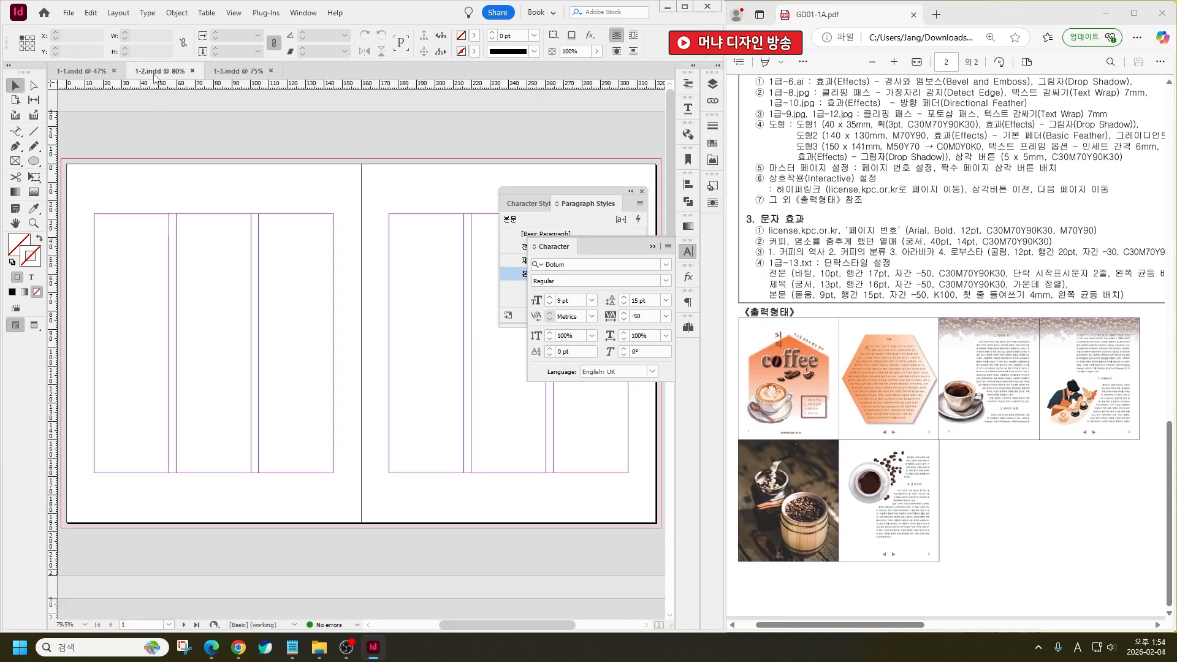
pyautogui.click(653, 246)
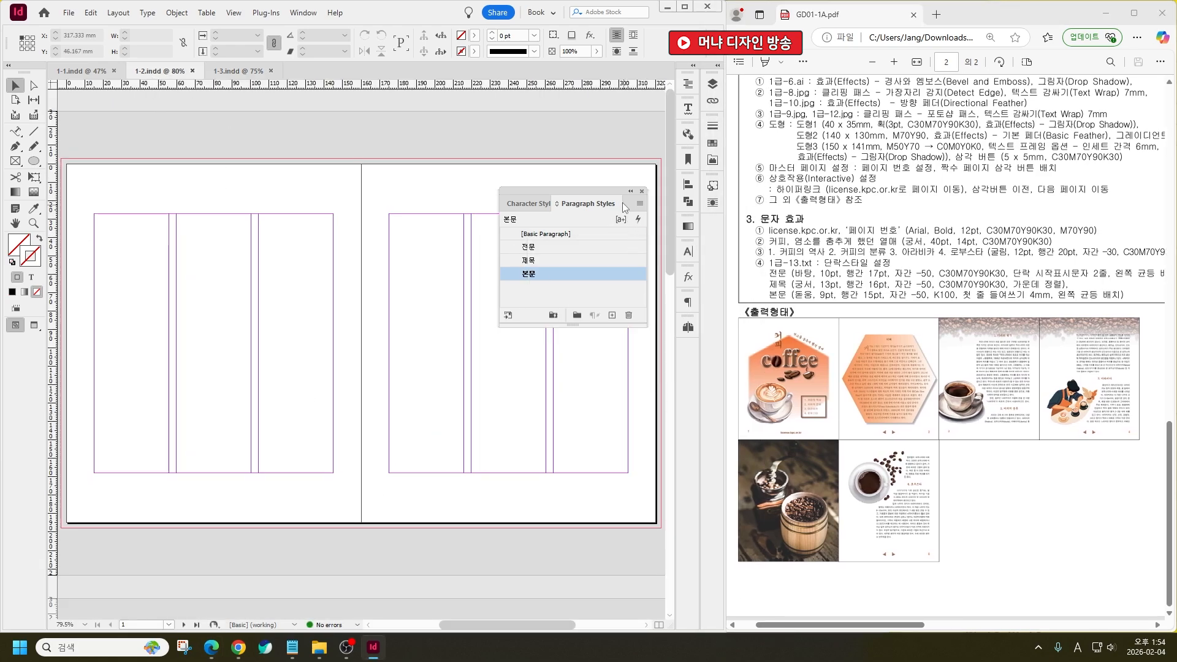
pyautogui.moveTo(608, 191); pyautogui.dragTo(596, 426)
pyautogui.scroll(-3, 382, 311)
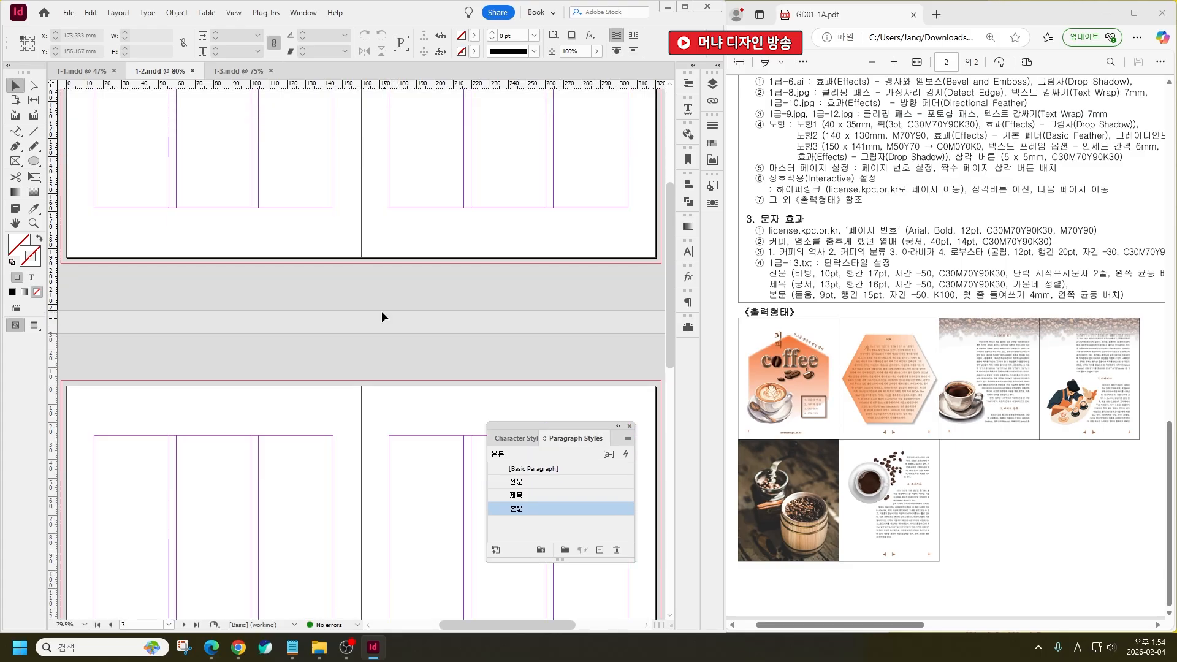
pyautogui.scroll(3, 374, 325)
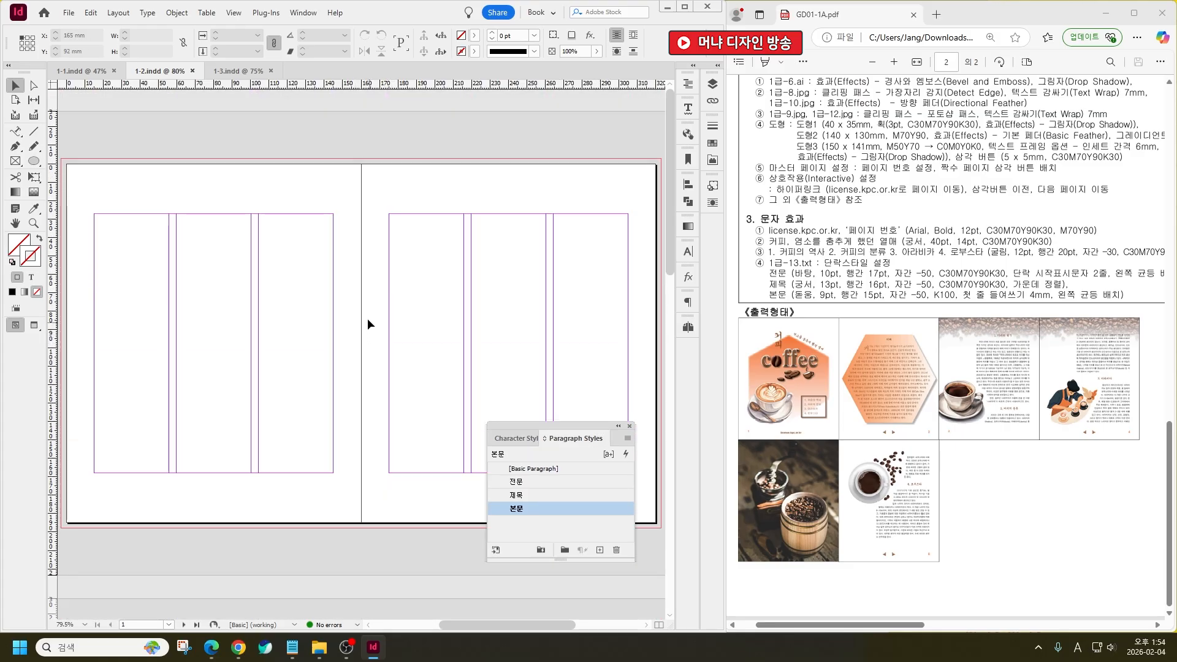
pyautogui.moveTo(564, 273); pyautogui.dragTo(428, 271)
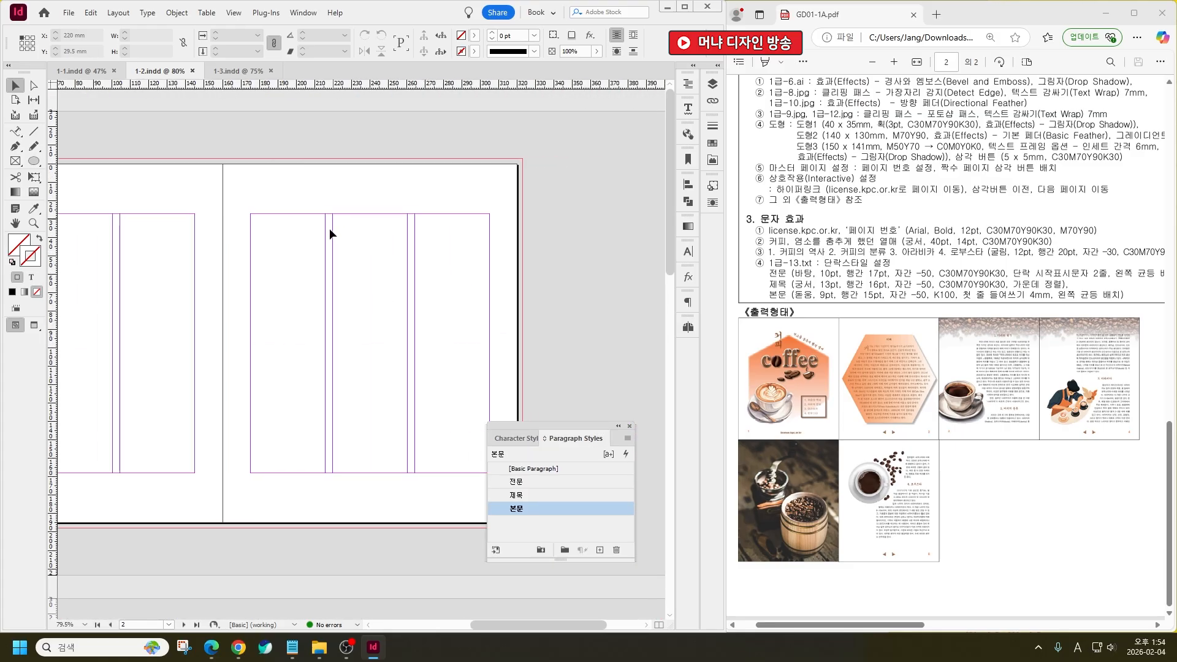
# Create a six-sided polygon 102 mm wide and 100.5 mm high on page 2
pyautogui.moveTo(33, 161); pyautogui.dragTo(78, 204)
pyautogui.moveTo(253, 219); pyautogui.dragTo(442, 404)
pyautogui.hotkey('ctrl', 'z')
pyautogui.rightClick(325, 252)
pyautogui.click(301, 234)
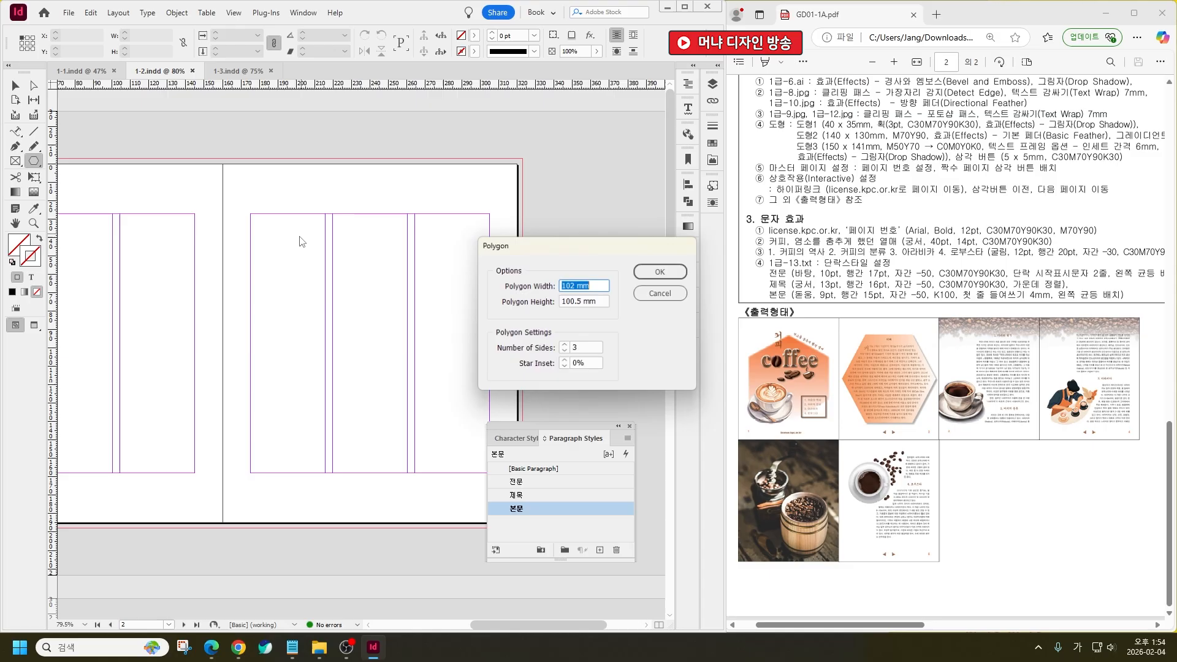
pyautogui.doubleClick(582, 349)
pyautogui.write('6')
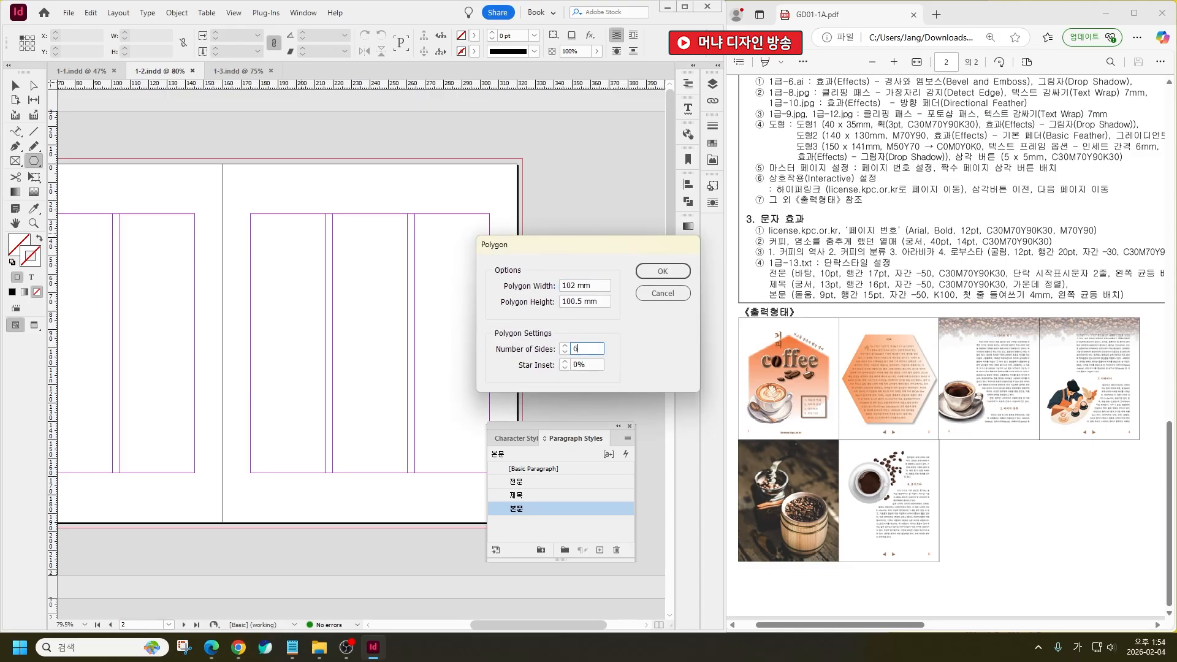
pyautogui.press('Return')
pyautogui.press('v')
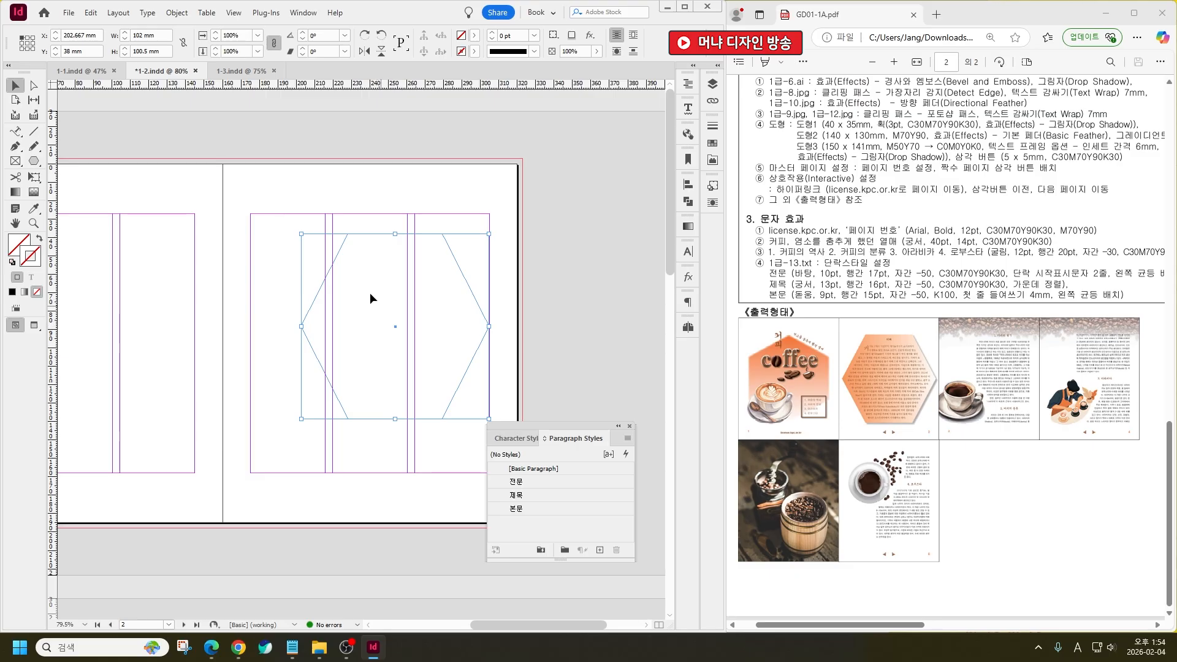
# Resize the hexagon on page 2 to 150 mm wide and 141 mm high
pyautogui.click(133, 35)
pyautogui.hotkey('ctrl', 'a')
pyautogui.write('150')
pyautogui.press('Tab')
pyautogui.write('141')
pyautogui.press('Return')
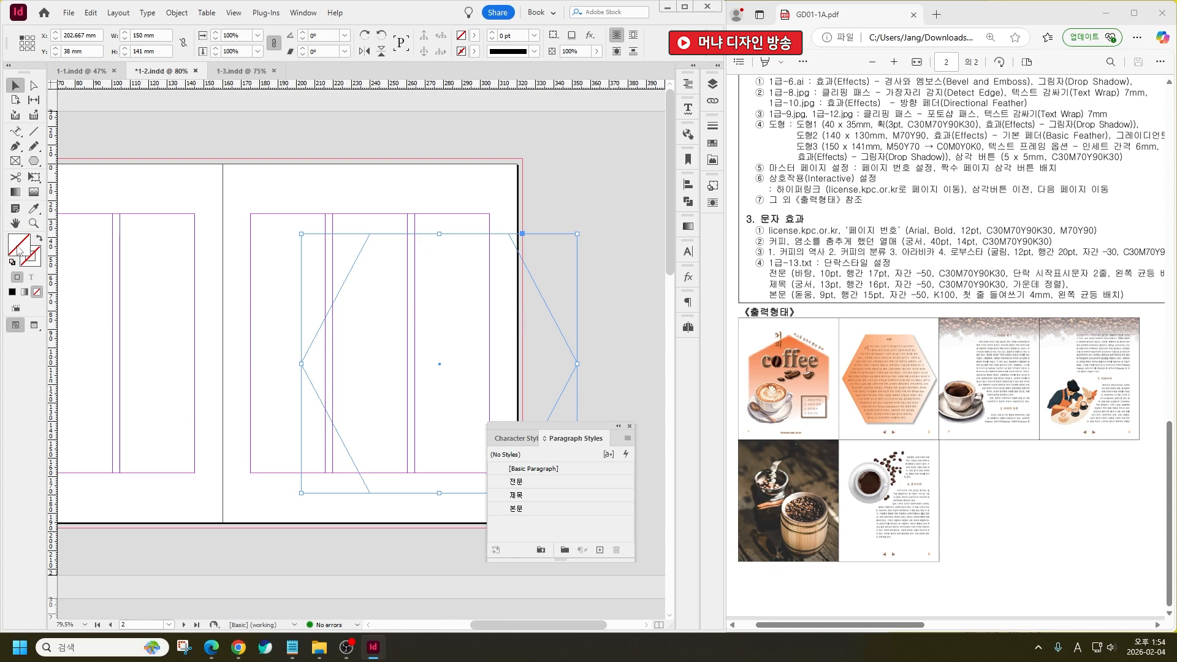
# Fill the hexagon with a linear gradient and set its start colour to M50 Y70
pyautogui.doubleClick(16, 192)
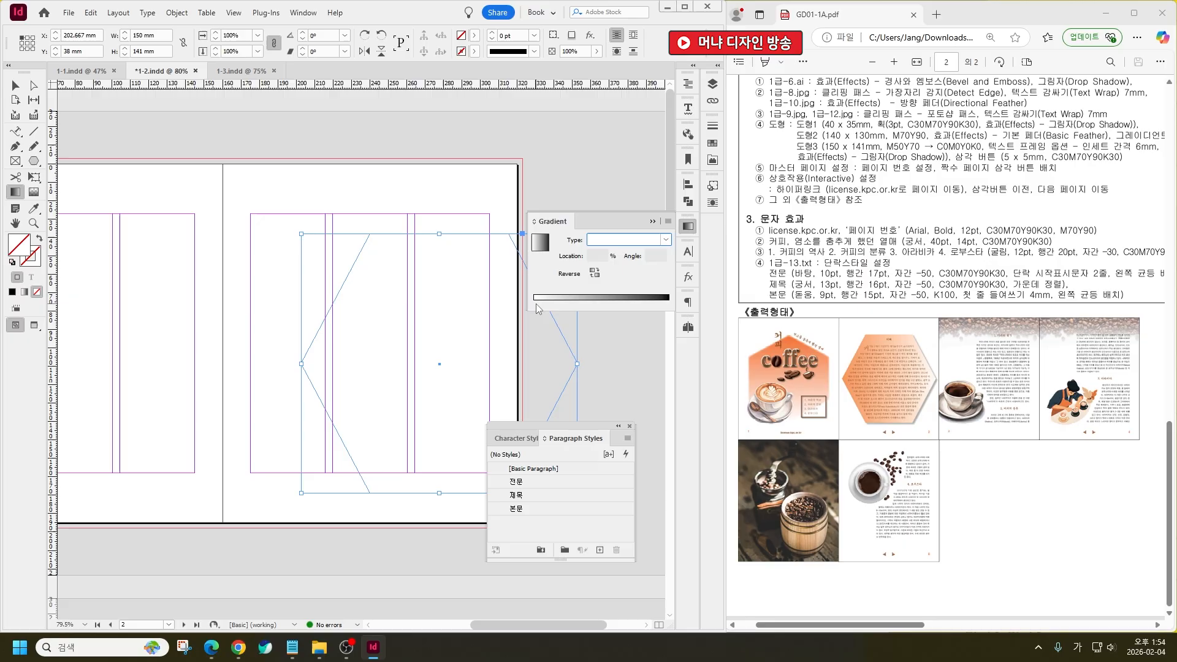
pyautogui.click(537, 300)
pyautogui.doubleClick(13, 248)
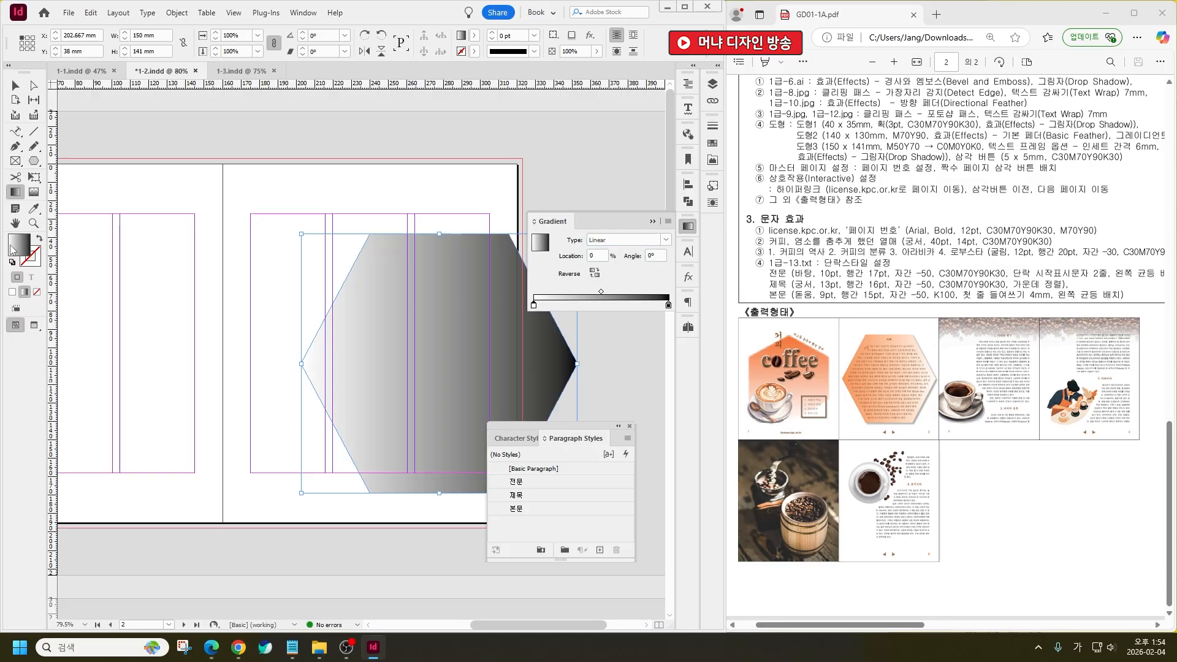
pyautogui.click(723, 357)
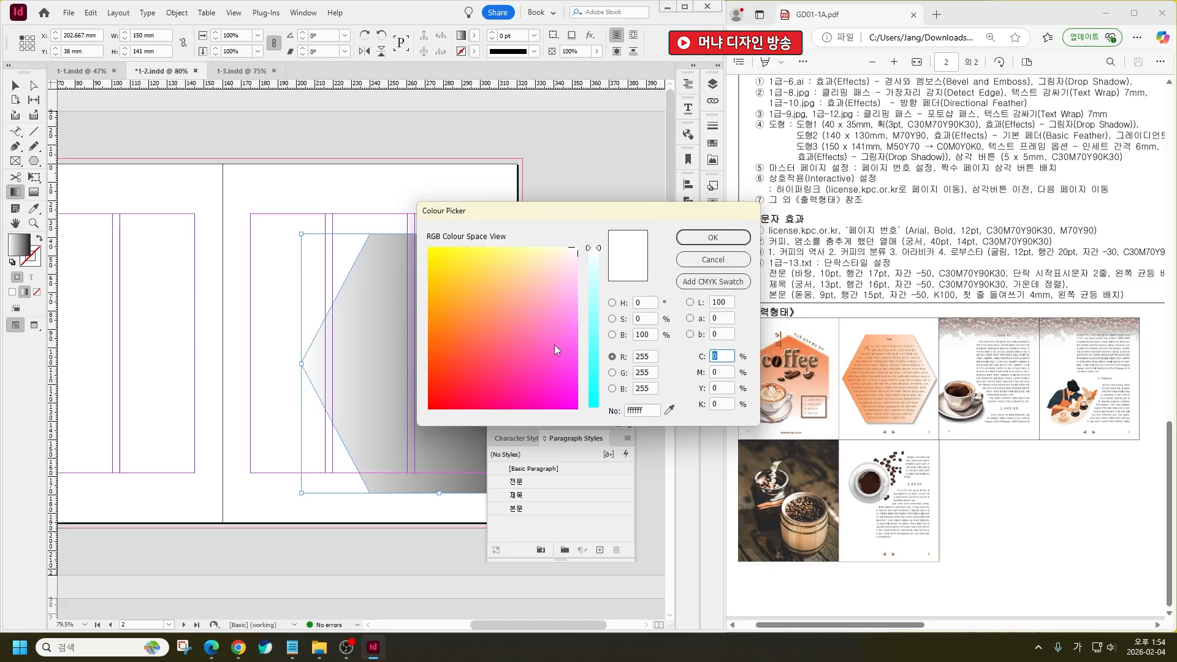
pyautogui.press('Tab')
pyautogui.write('50')
pyautogui.press('Tab')
pyautogui.write('70')
pyautogui.press('Return')
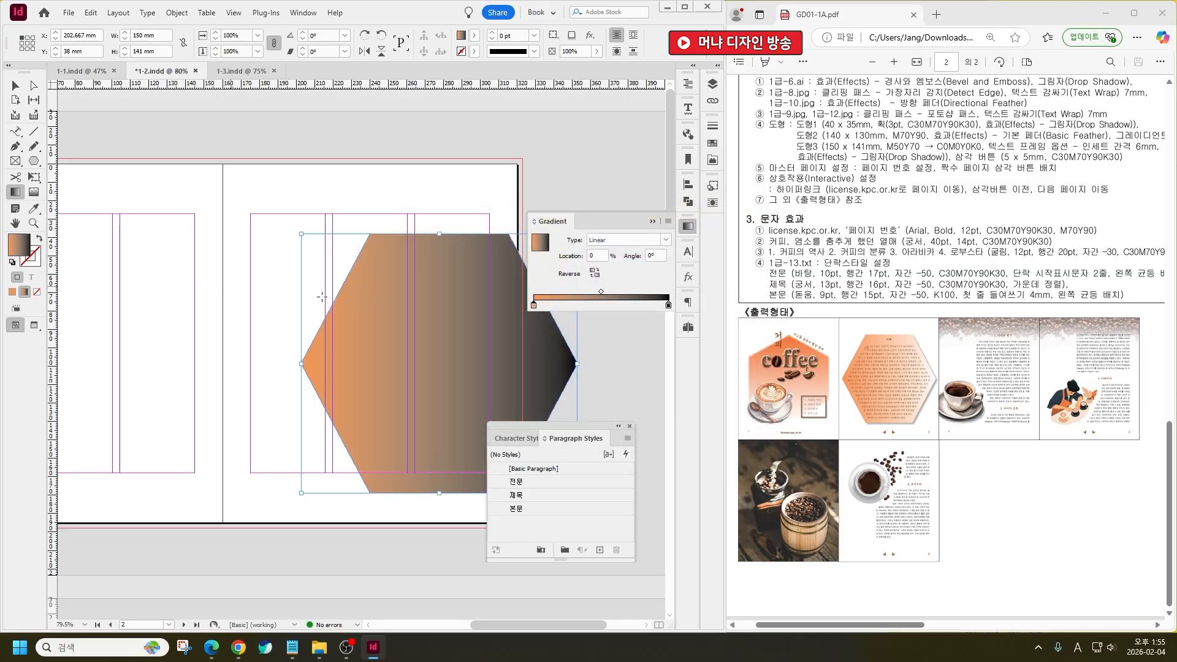
# Set the end colour of the hexagon's gradient to C0 M0 Y0 K0
pyautogui.click(668, 305)
pyautogui.doubleClick(17, 250)
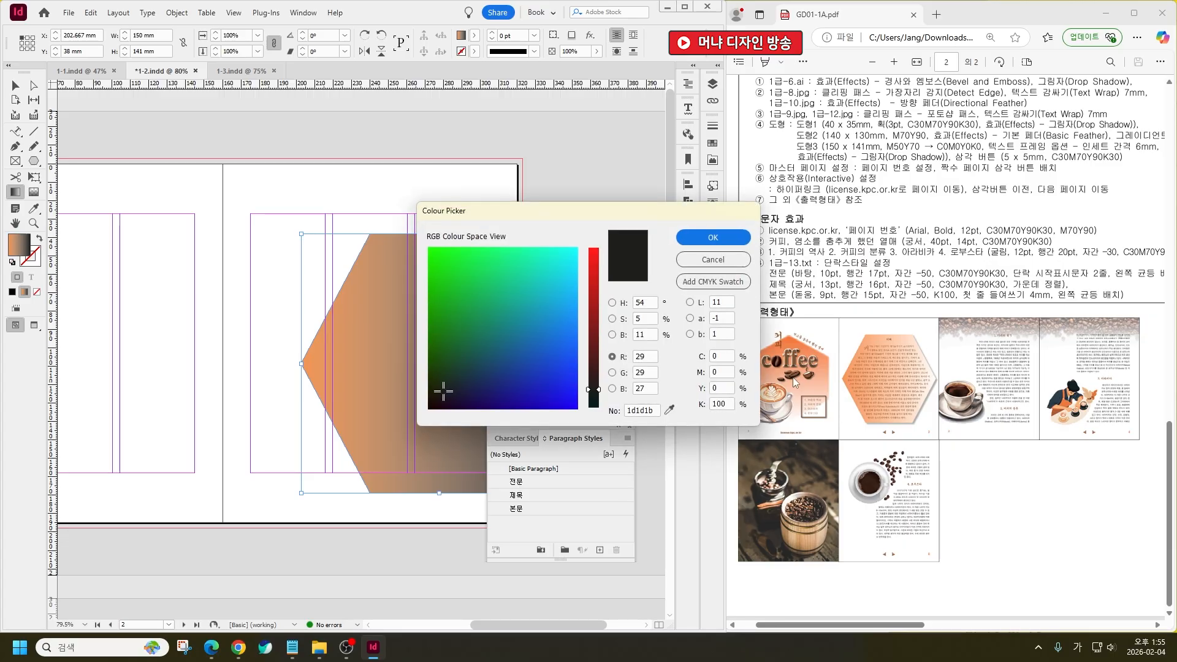
pyautogui.doubleClick(722, 356)
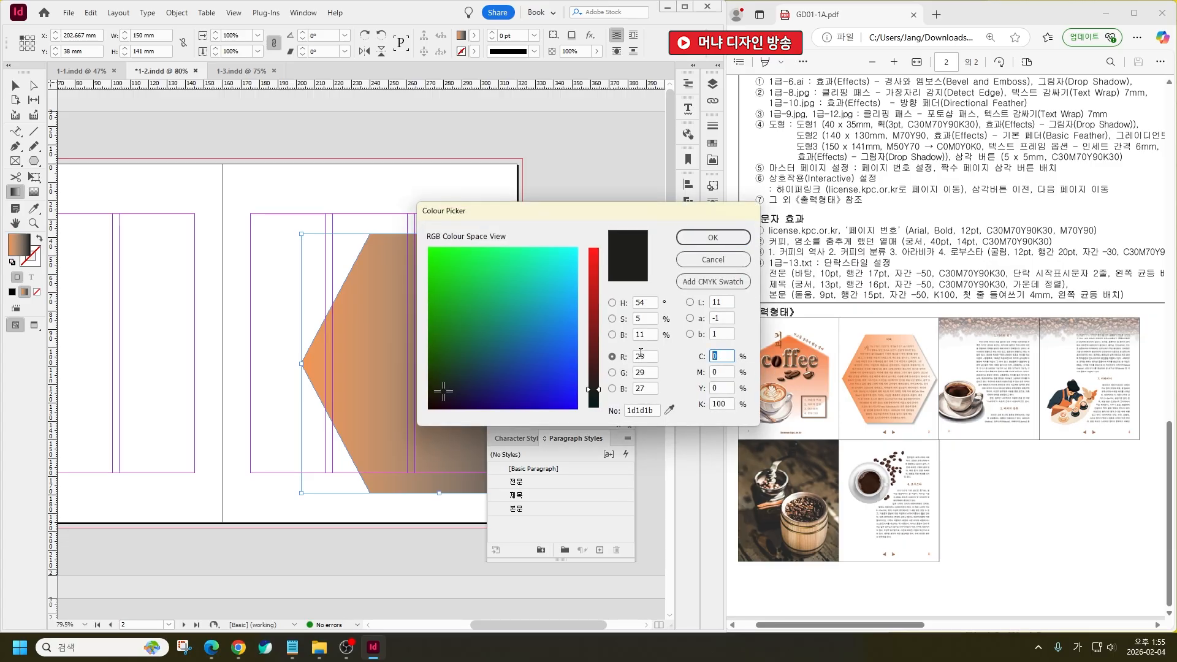
pyautogui.press('Tab')
pyautogui.press('Tab')
pyautogui.press('Tab')
pyautogui.write('0')
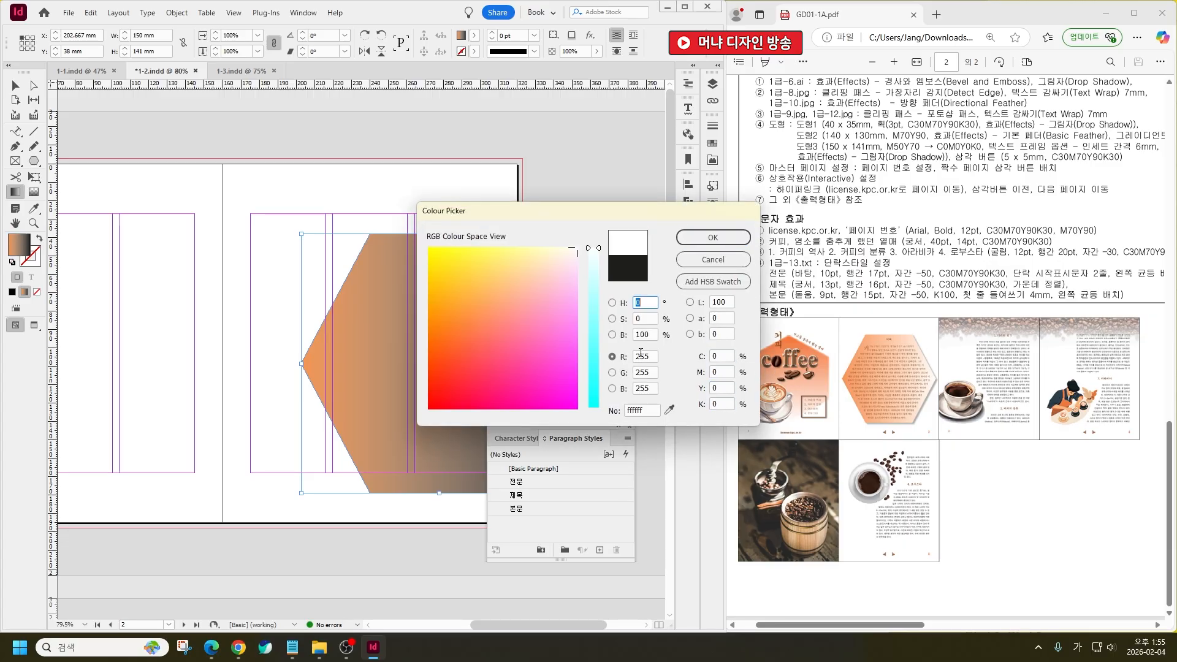
pyautogui.press('Return')
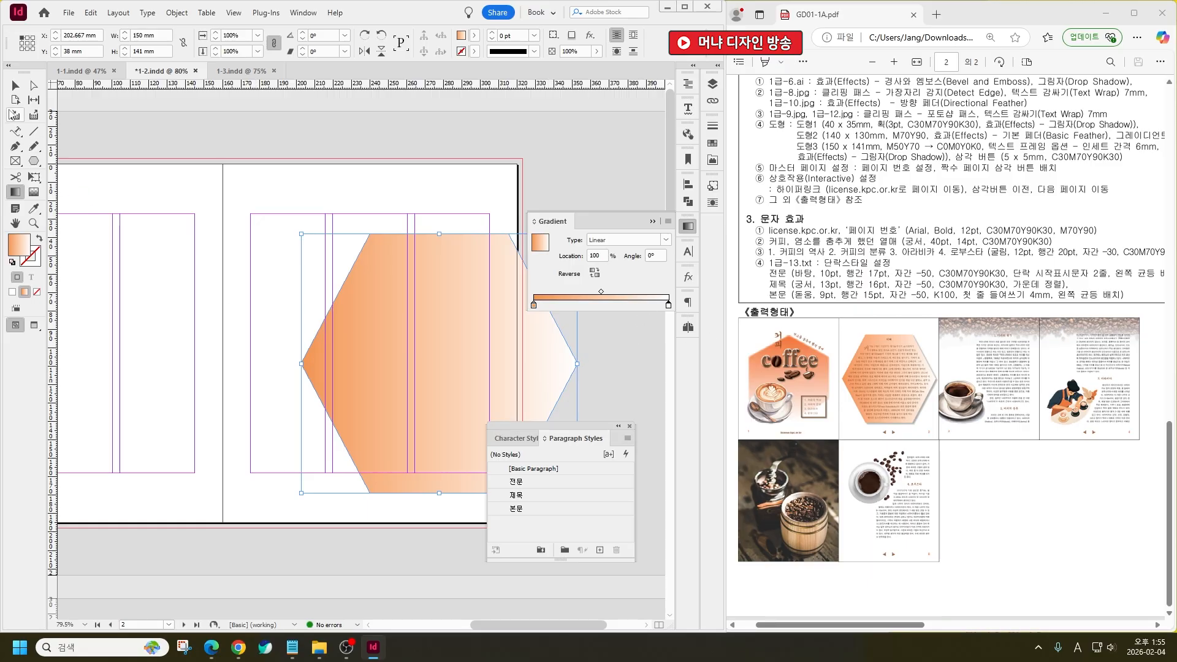
# Move the hexagon so it is centred on page 2 between the top and bottom margins, and deselect it
pyautogui.click(15, 85)
pyautogui.moveTo(410, 322); pyautogui.dragTo(340, 307)
pyautogui.click(564, 345)
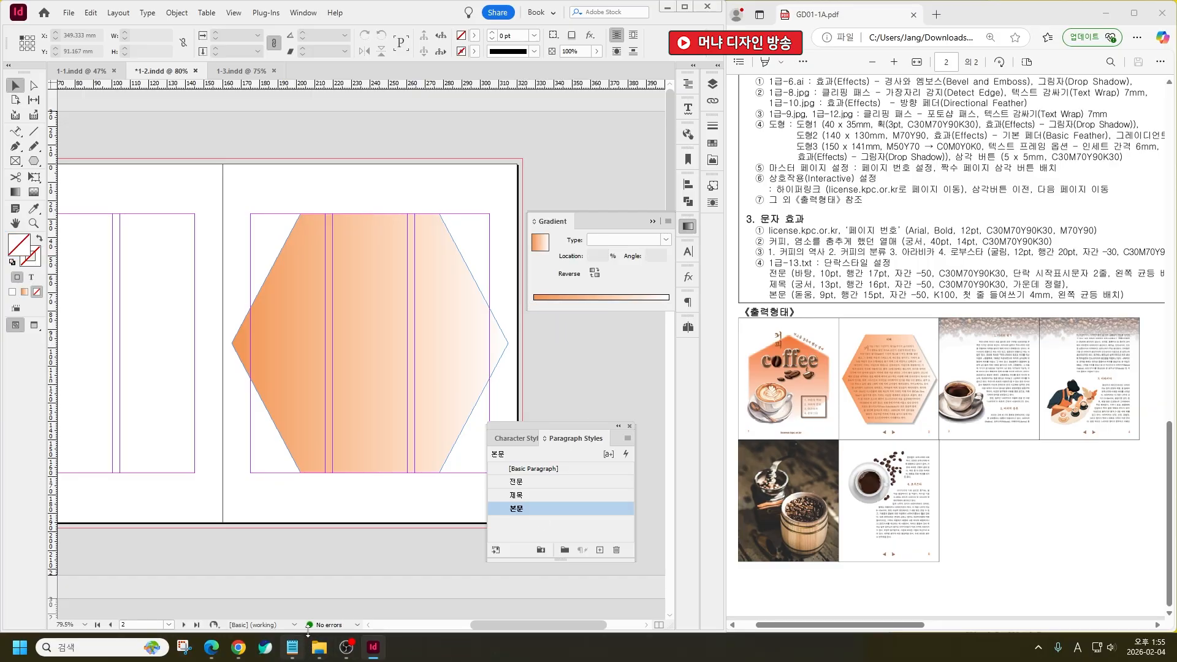
# Draw a text frame about 85 mm wide and 141 mm high over the second and third columns of page 3
pyautogui.scroll(-5, 388, 331)
pyautogui.scroll(-2, 418, 304)
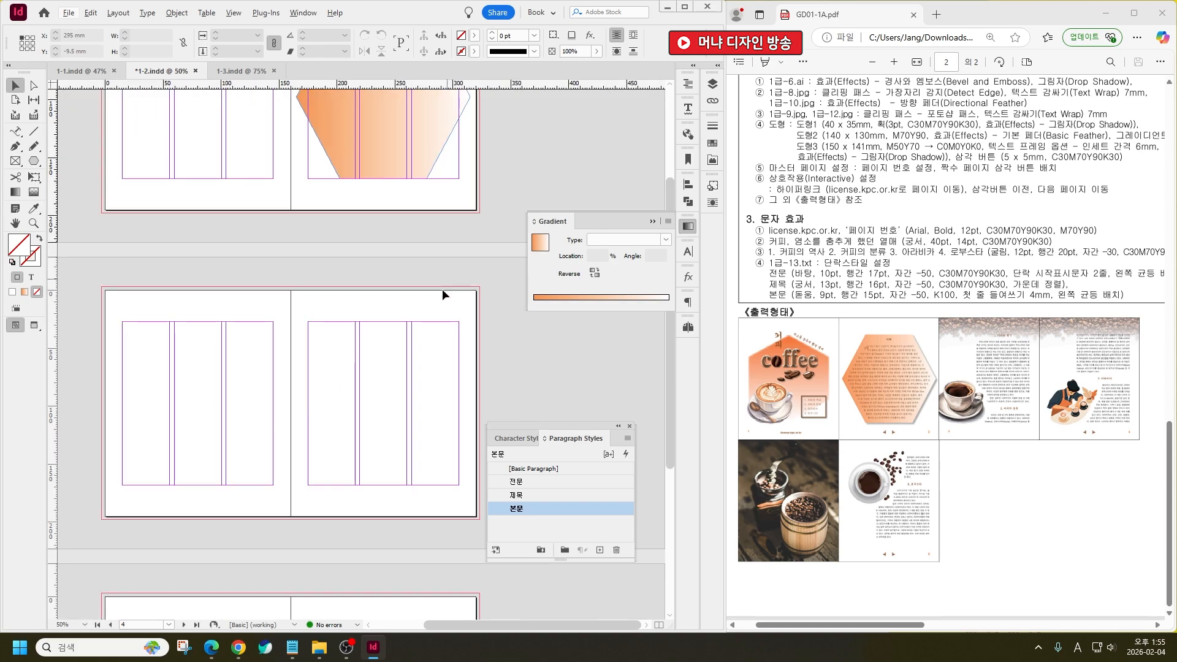
pyautogui.scroll(2, 206, 455)
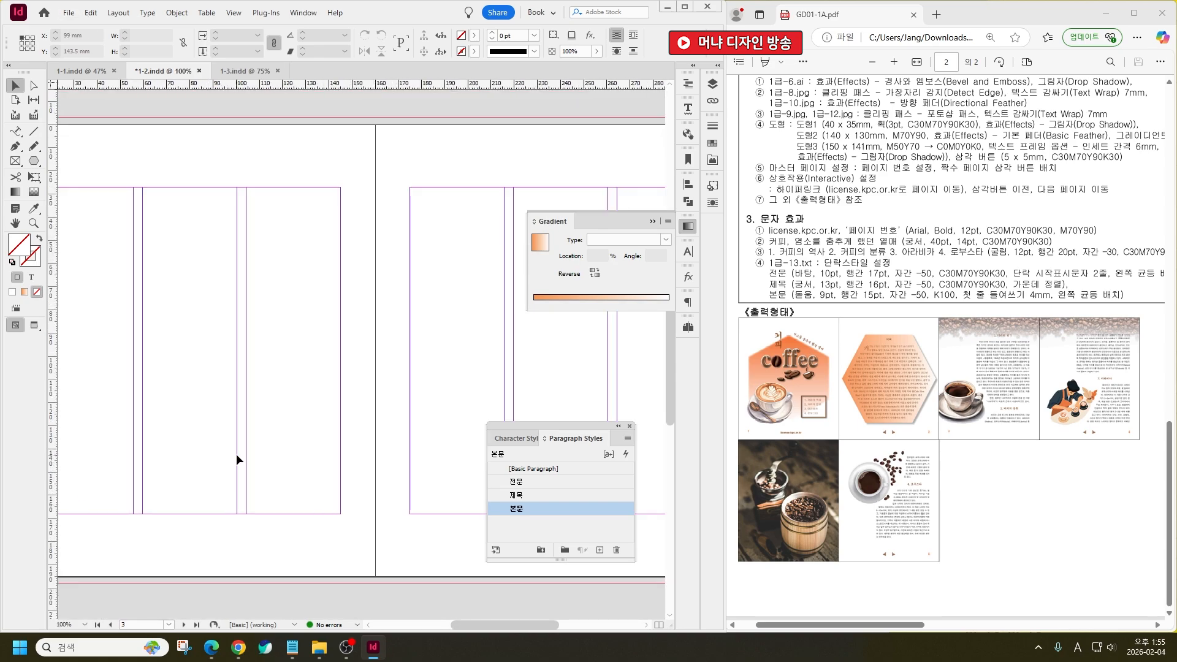
pyautogui.click(15, 131)
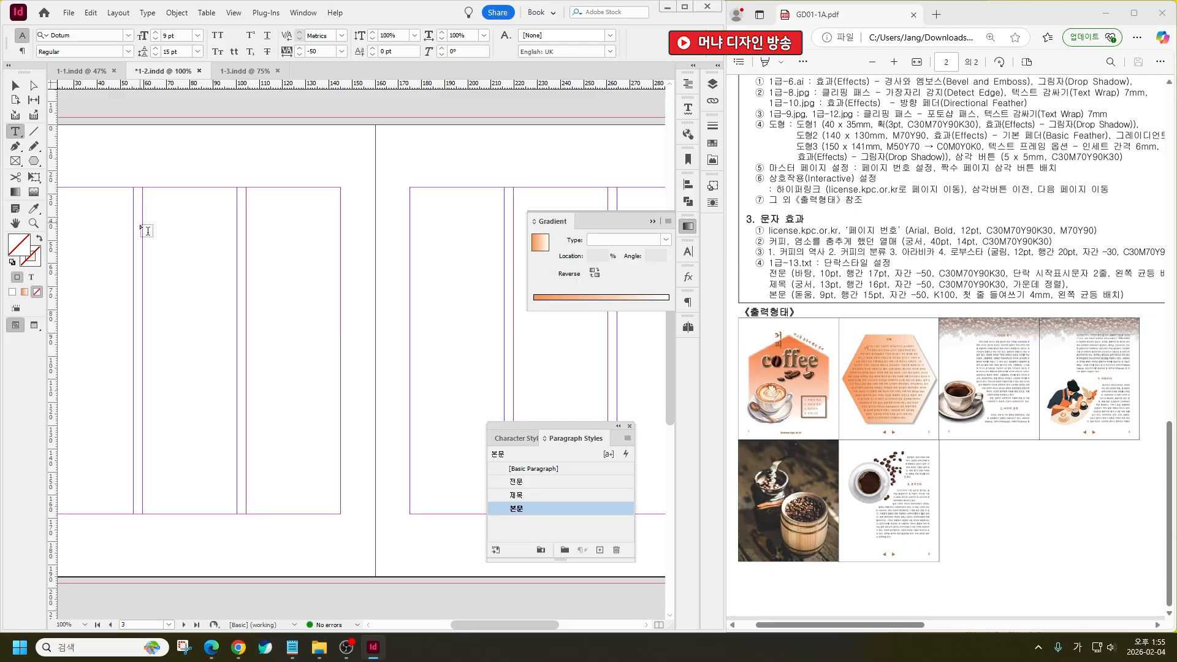
pyautogui.moveTo(144, 188); pyautogui.dragTo(340, 513)
# Thread the page 3 text frame into new frames over the second and third columns of pages 4 and 6, each about 85 × 141 mm
pyautogui.click(34, 86)
pyautogui.scroll(-2, 207, 299)
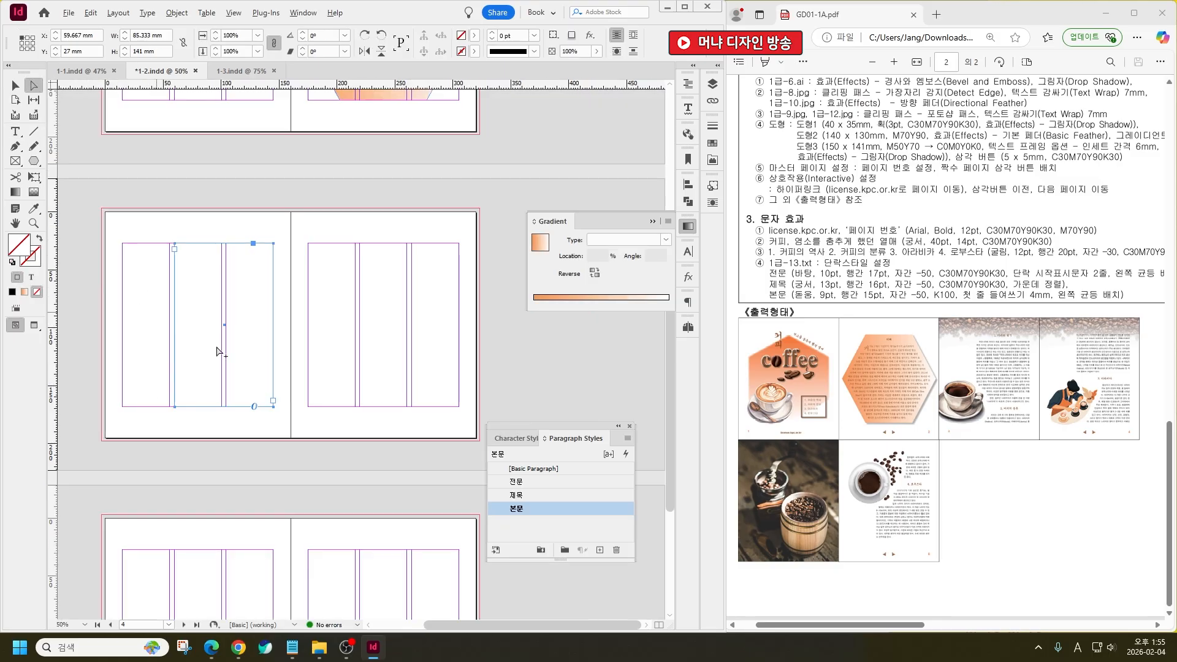
pyautogui.click(273, 400)
pyautogui.moveTo(359, 244); pyautogui.dragTo(460, 406)
pyautogui.click(458, 404)
pyautogui.scroll(-3, 429, 408)
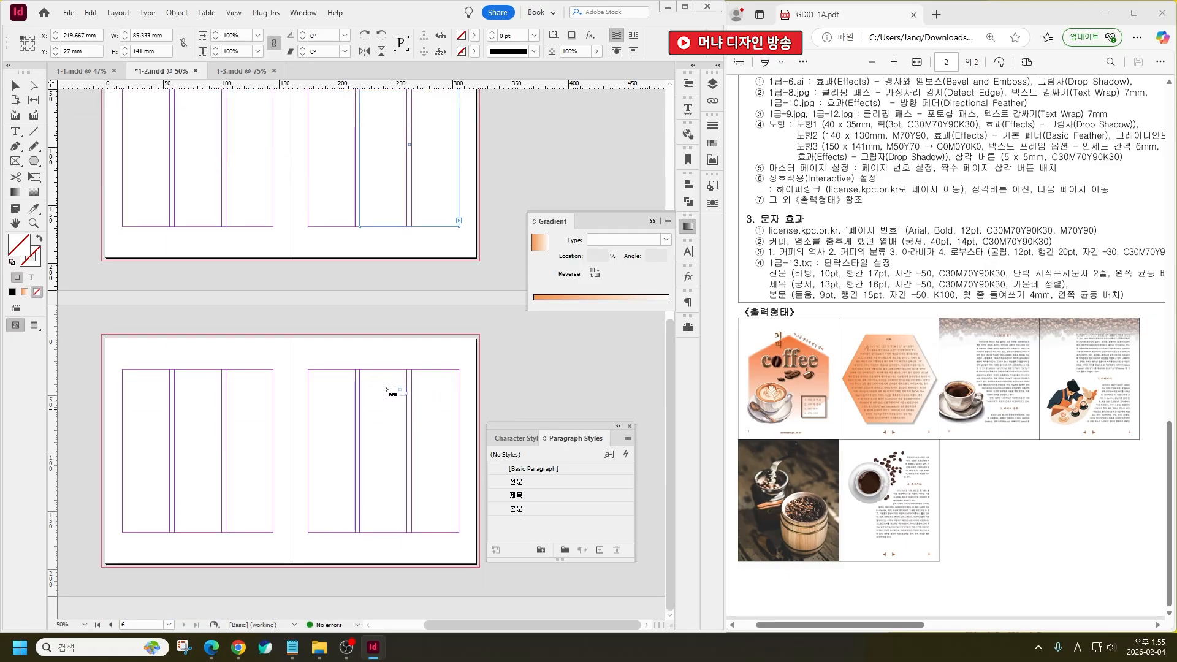
pyautogui.moveTo(360, 372); pyautogui.dragTo(460, 535)
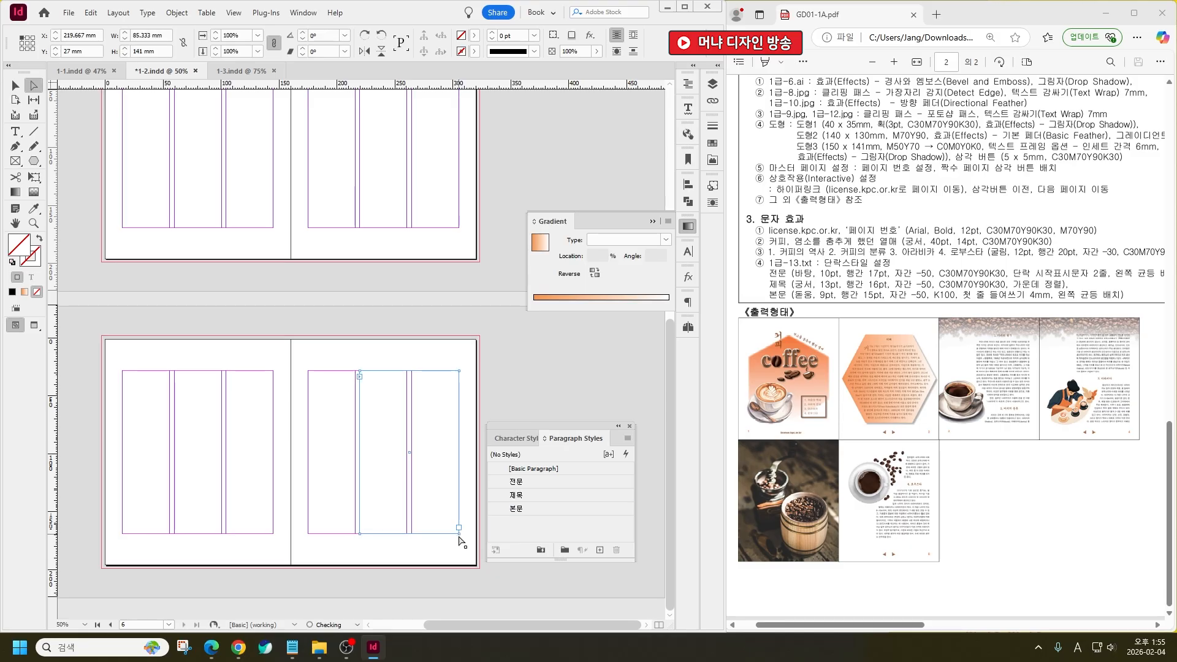
# Open the text file 1급-13 from the 첨부파일 folder in Notepad and position its window over the layout
pyautogui.scroll(3, 343, 487)
pyautogui.scroll(3, 343, 488)
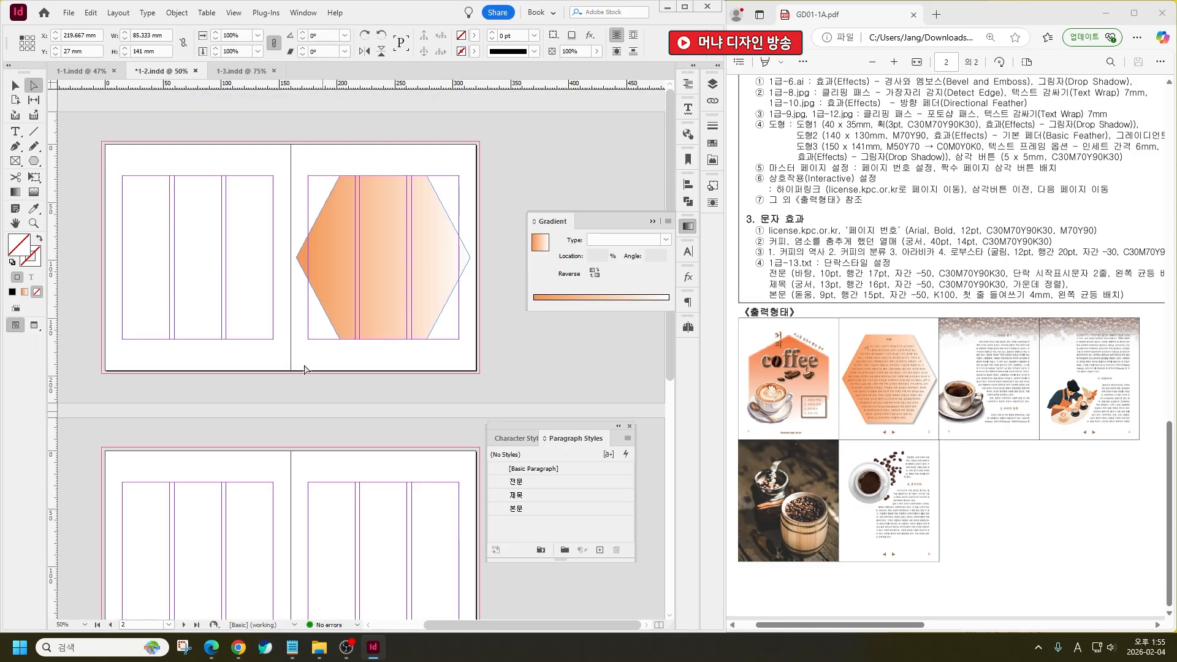
pyautogui.scroll(1, 265, 304)
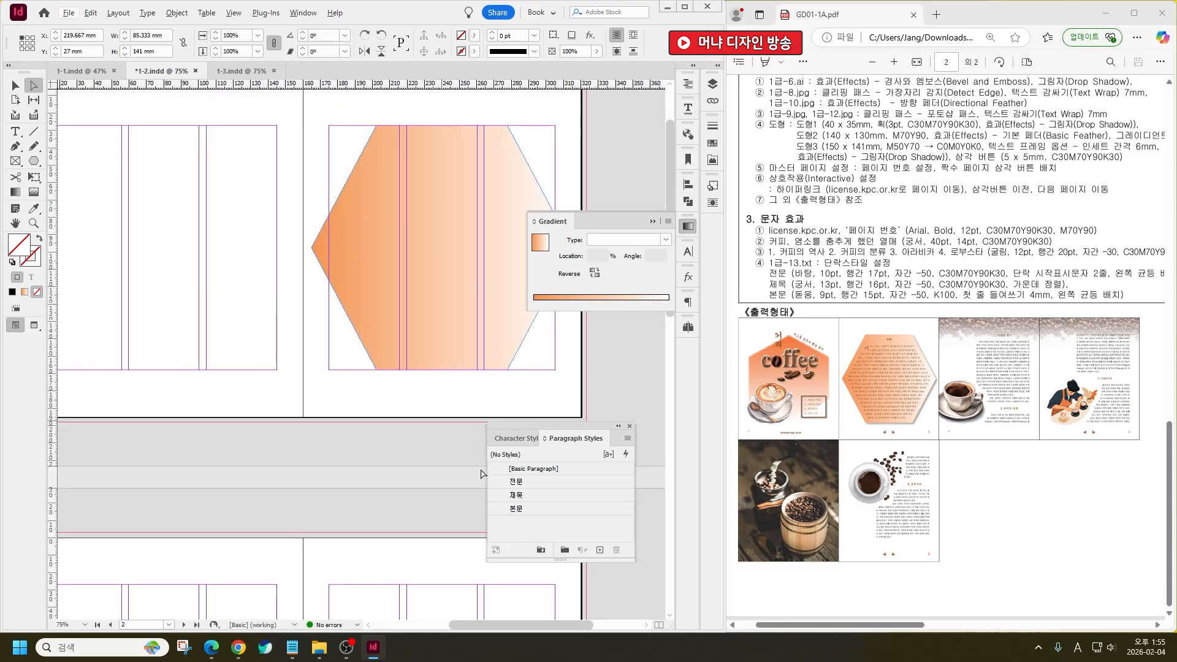
pyautogui.click(319, 647)
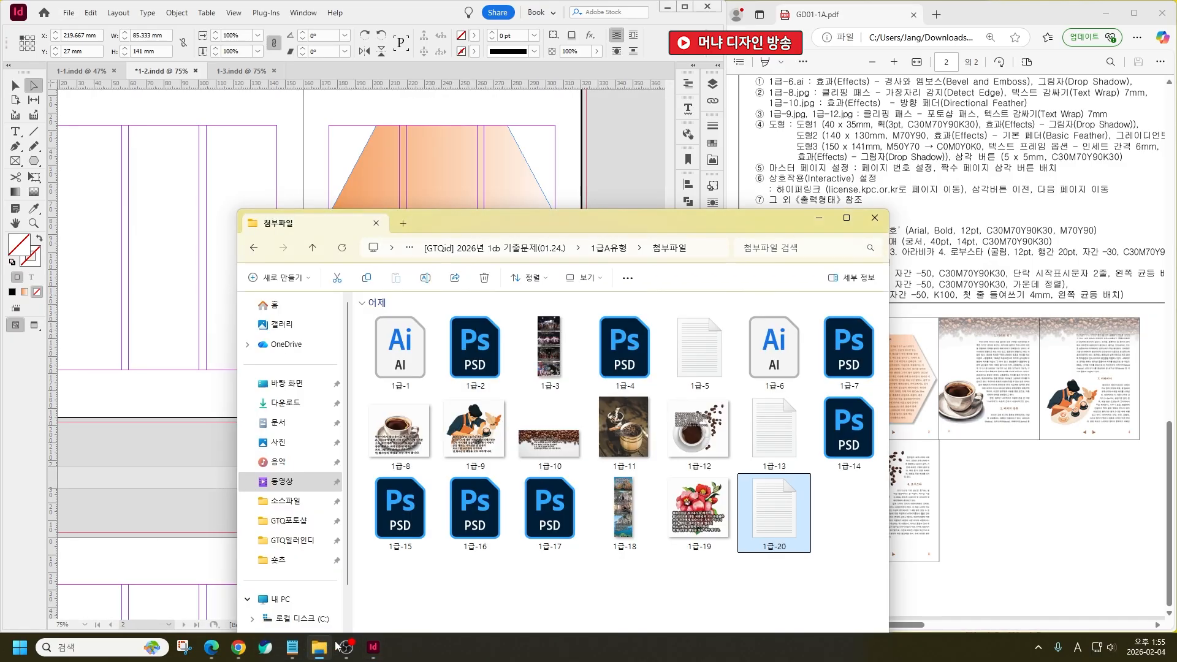
pyautogui.click(763, 435)
pyautogui.doubleClick(762, 435)
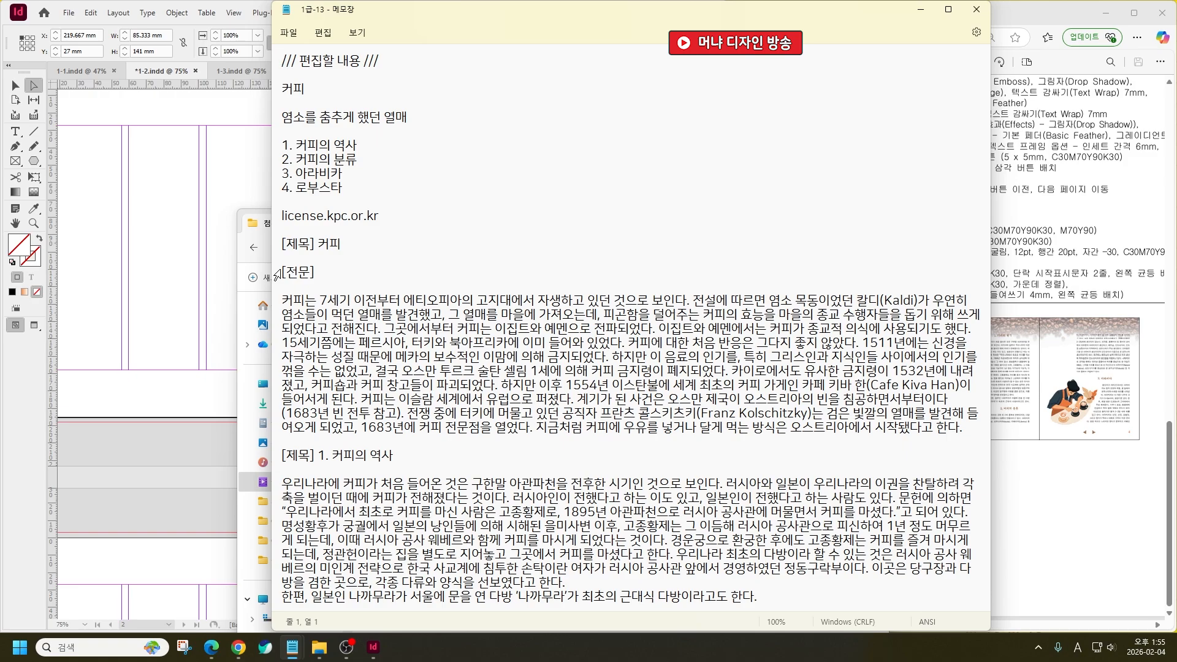
pyautogui.moveTo(638, 18); pyautogui.dragTo(435, 307)
pyautogui.click(819, 218)
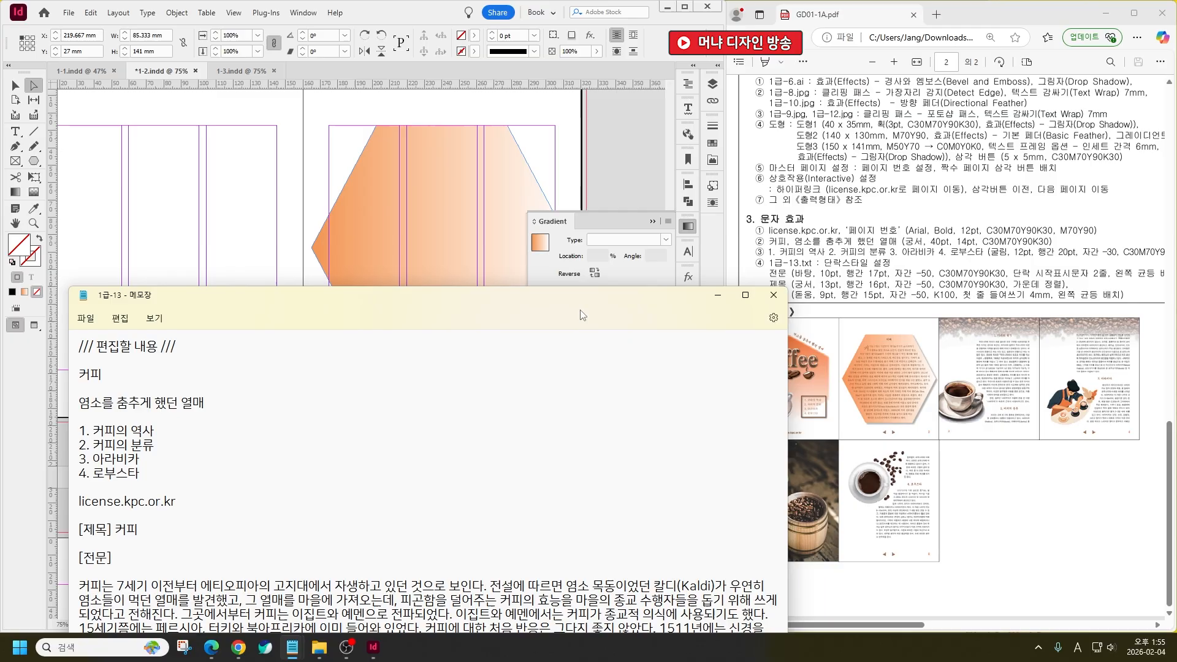
pyautogui.moveTo(500, 299); pyautogui.dragTo(552, 93)
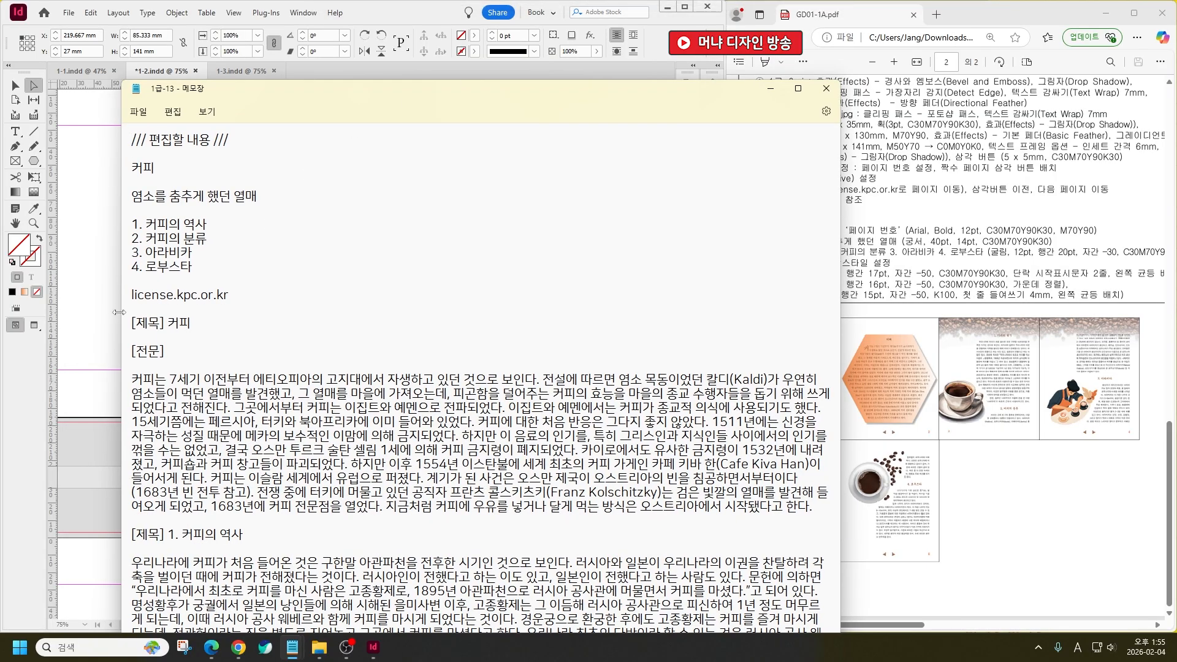
# Cut the "[제목] 커피" heading and "[전문]" passage from the 1급-13 notes and paste them into the gradient hexagon in InDesign
pyautogui.moveTo(125, 326); pyautogui.dragTo(136, 517)
pyautogui.press('Delete')
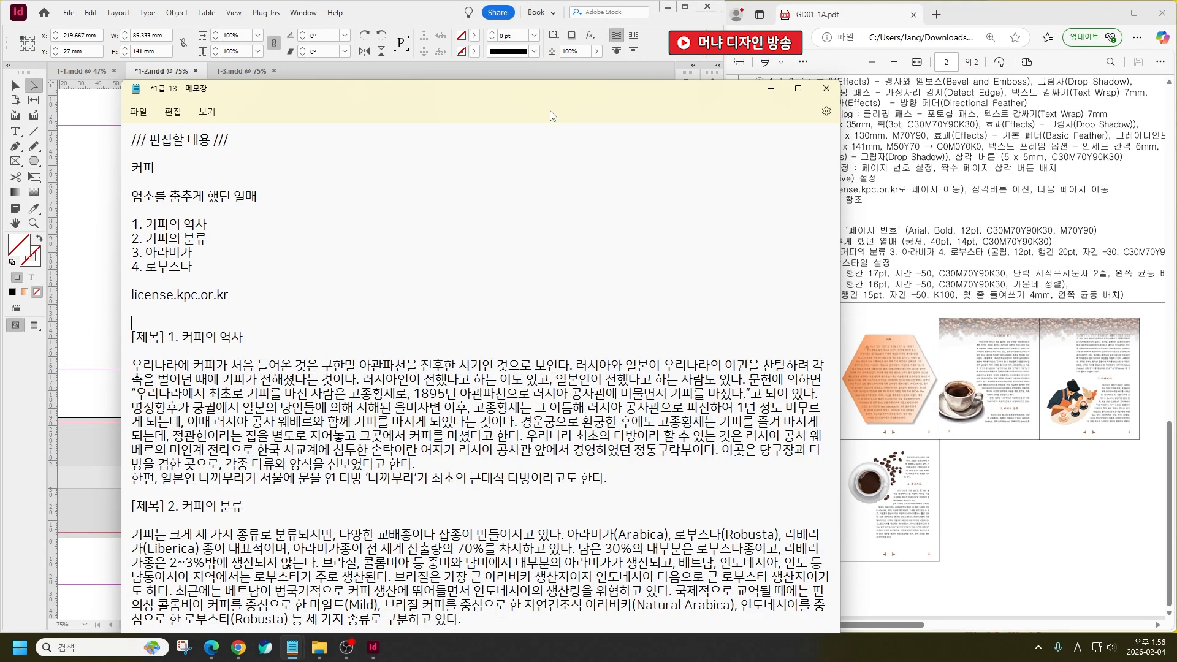
pyautogui.click(433, 22)
pyautogui.press('t')
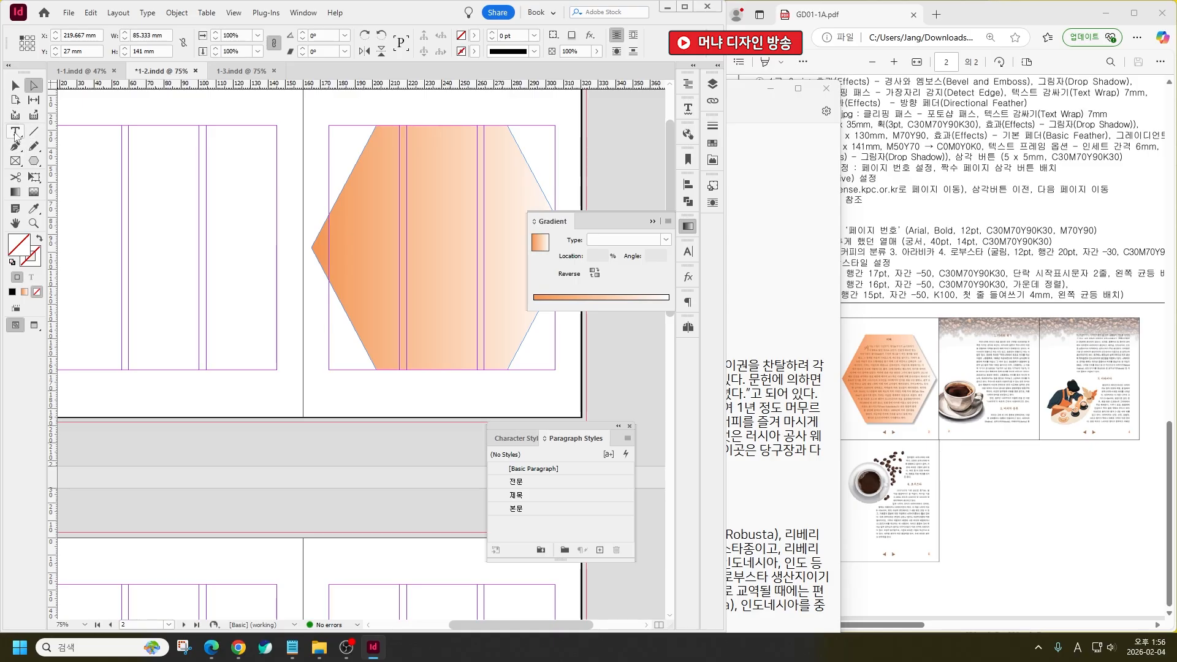
pyautogui.click(460, 196)
pyautogui.hotkey('ctrl', 'v')
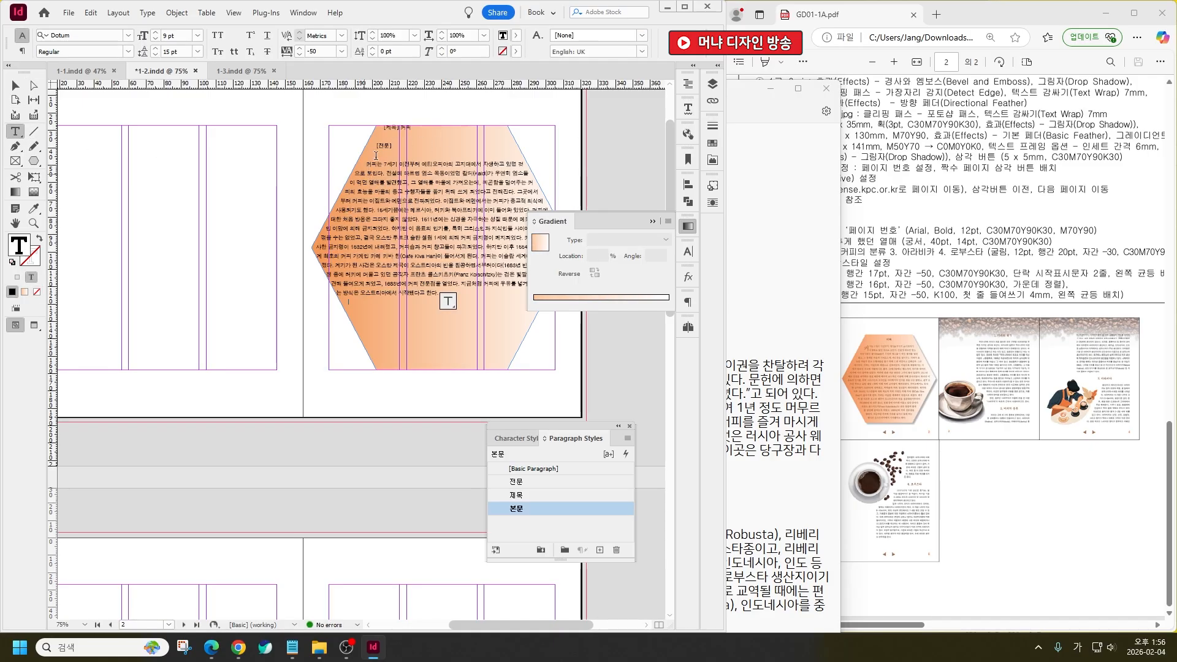
# Apply the 제목 paragraph style to the "커피" heading in the hexagon and remove its "[제목]" label
pyautogui.click(396, 126)
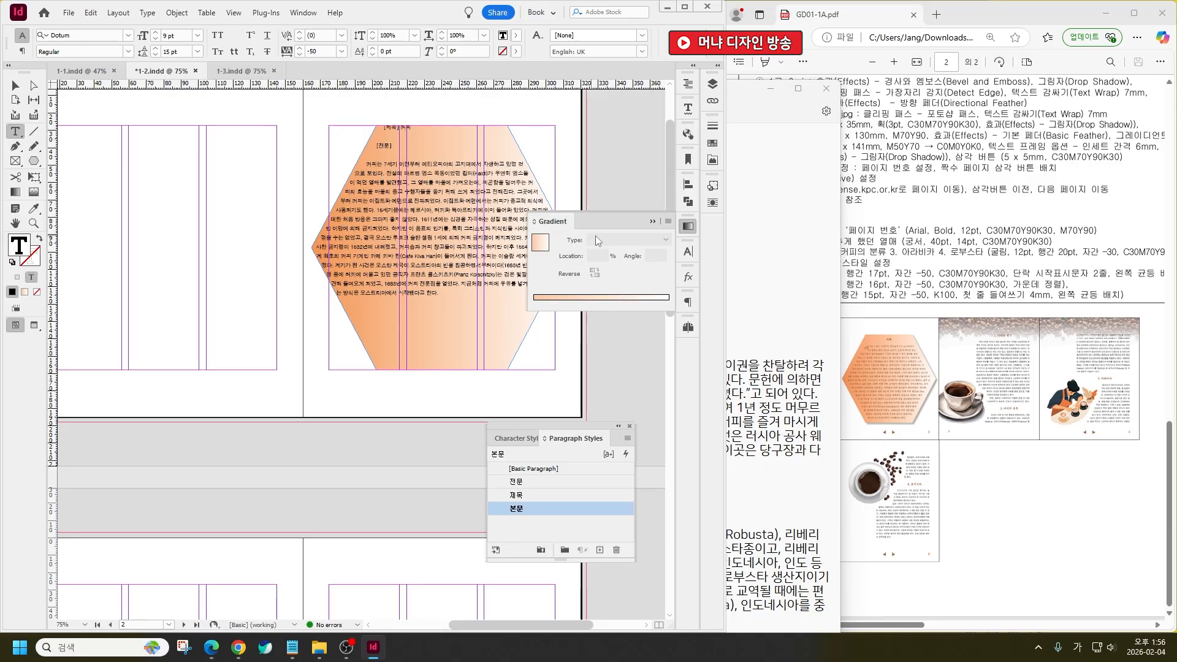
pyautogui.click(529, 495)
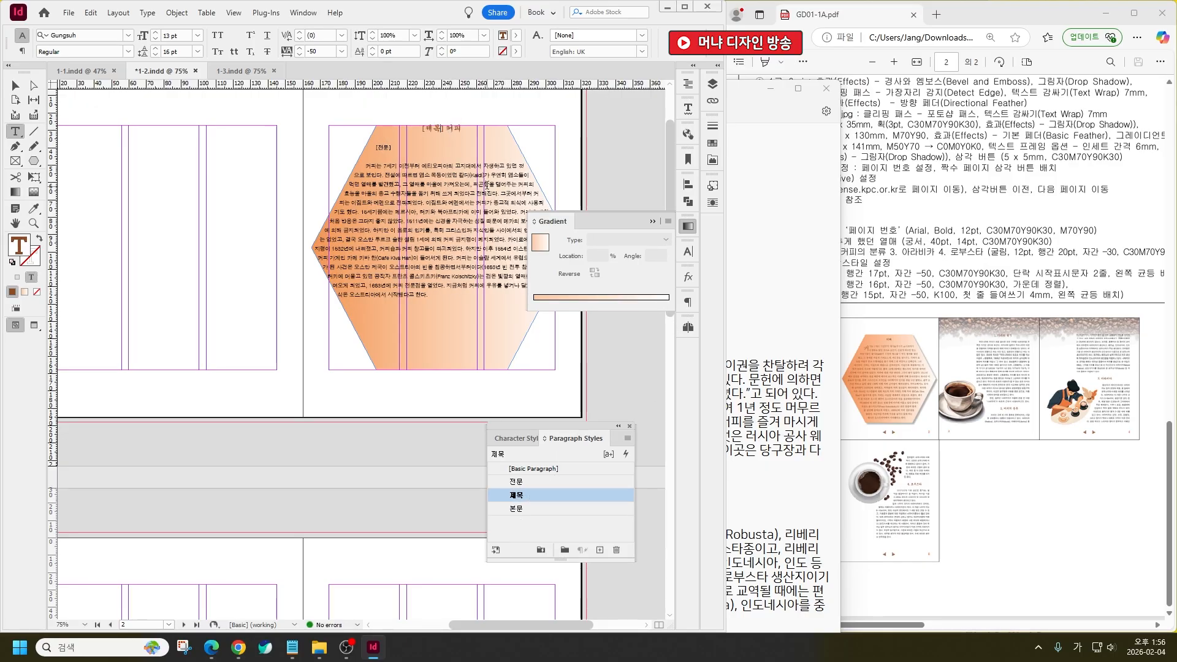
pyautogui.press('BackSpace')
pyautogui.press('BackSpace')
pyautogui.press('BackSpace')
# Apply the 전문 paragraph style to the hexagon's introduction text and delete the "[전문]" label and the blank line
pyautogui.moveTo(374, 147); pyautogui.dragTo(383, 221)
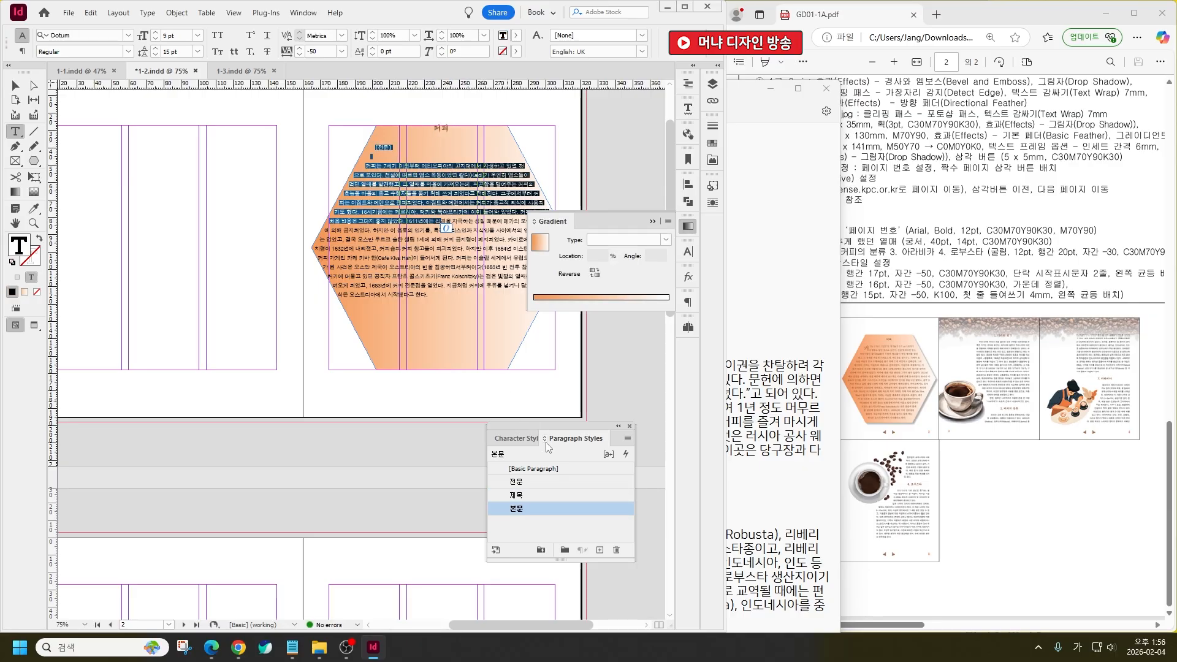
pyautogui.click(520, 482)
pyautogui.click(391, 150)
pyautogui.moveTo(391, 149); pyautogui.dragTo(367, 148)
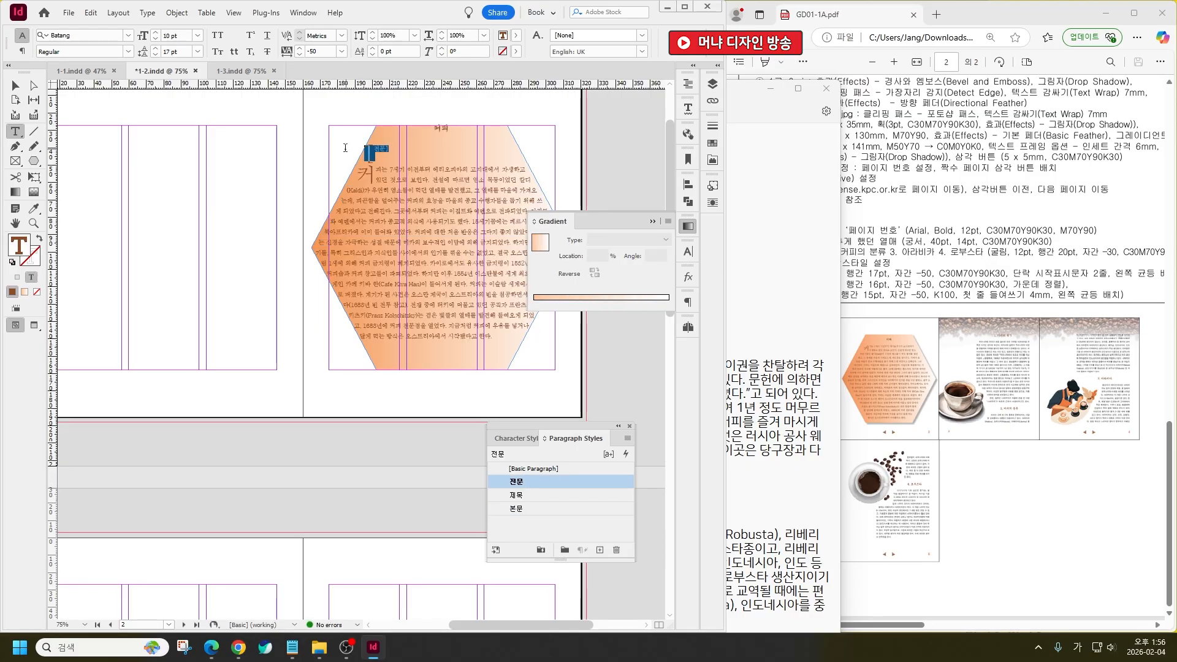
pyautogui.press('BackSpace')
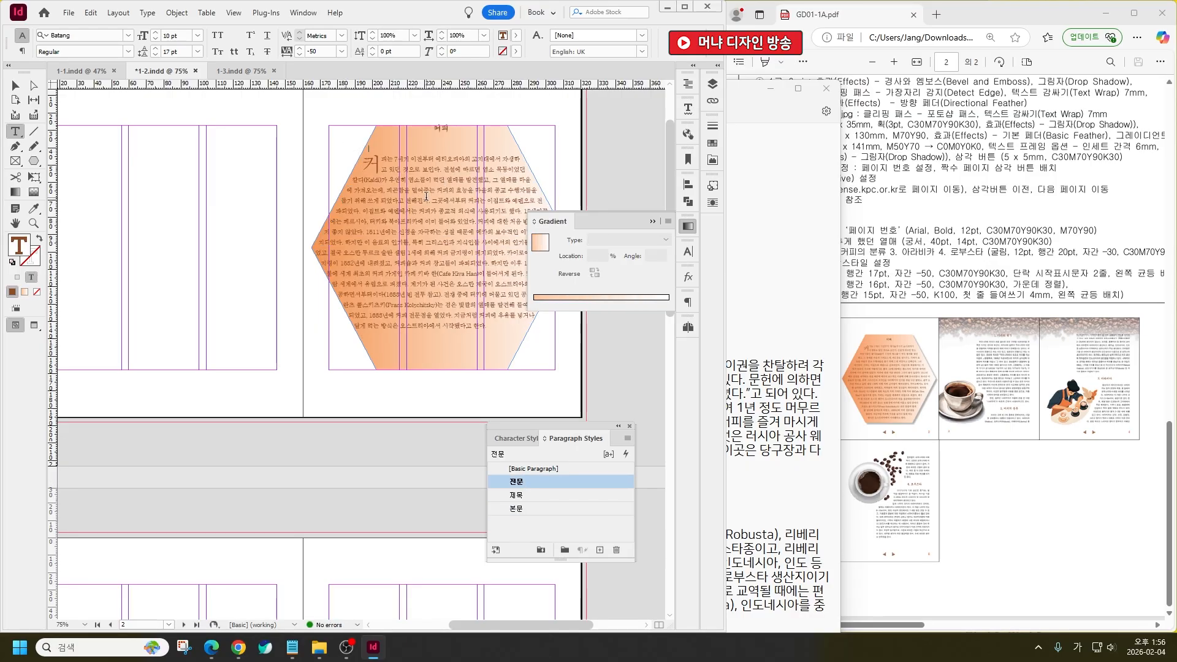
pyautogui.press('Delete')
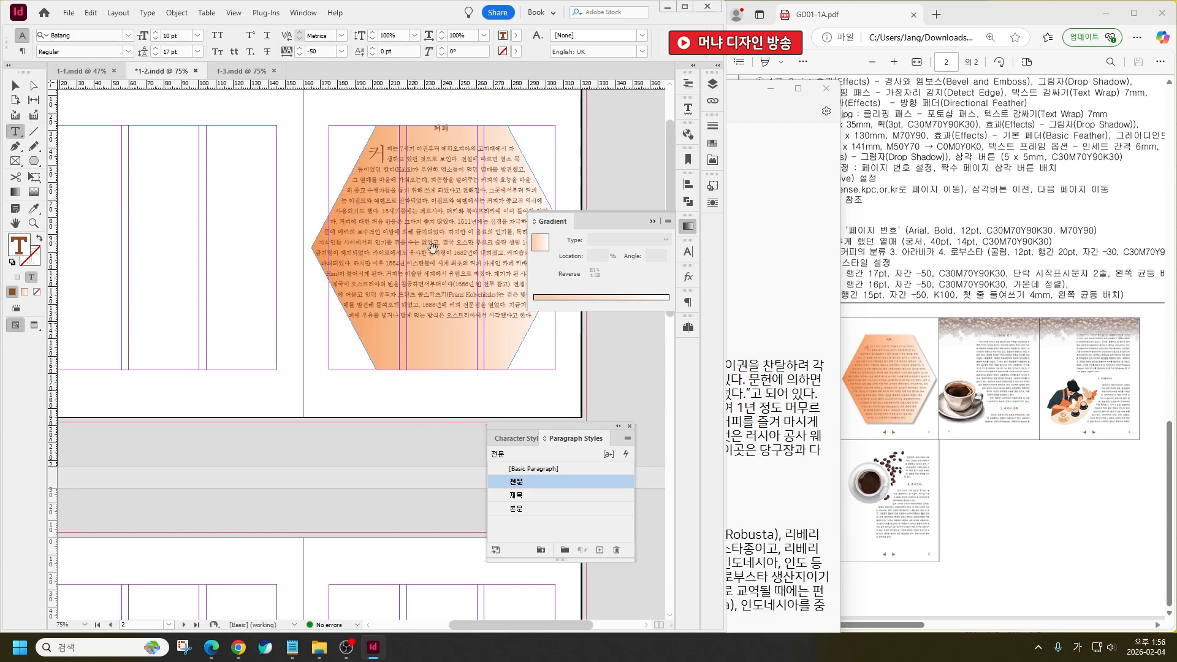
# Switch to the 1급-13 notes in Notepad and cut all four sections, from "[제목] 1. 커피의 역사" through "4. 로부스타"
pyautogui.scroll(-3, 433, 245)
pyautogui.scroll(2, 342, 375)
pyautogui.click(292, 649)
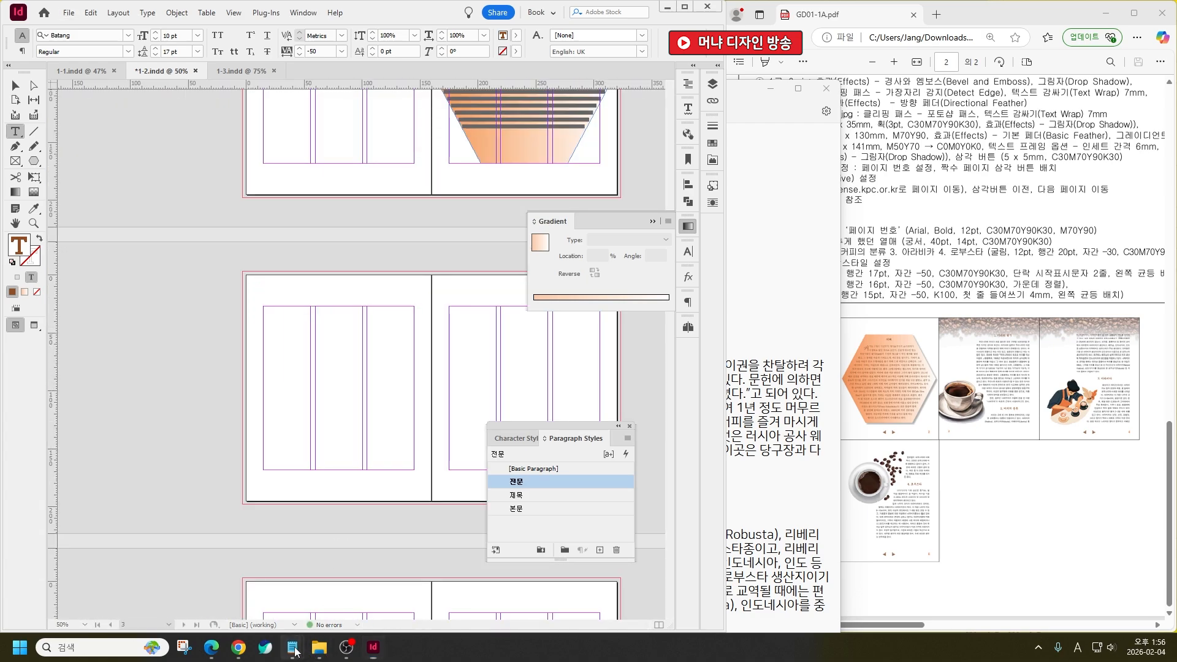
pyautogui.click(334, 577)
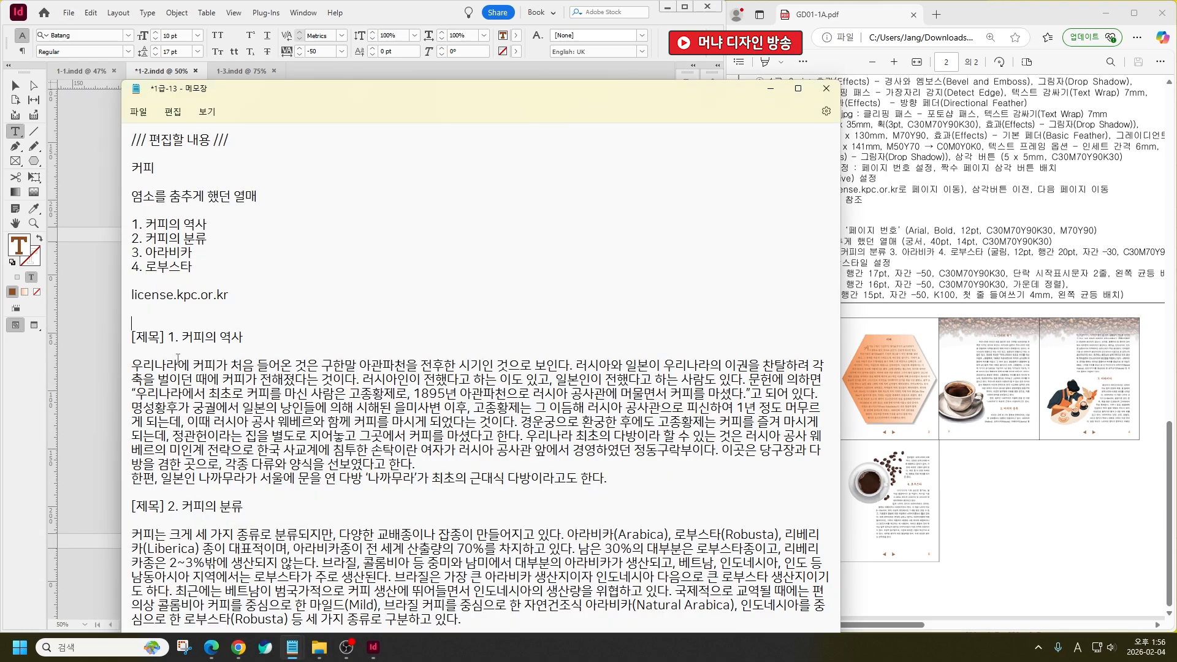
pyautogui.moveTo(124, 341); pyautogui.dragTo(154, 640)
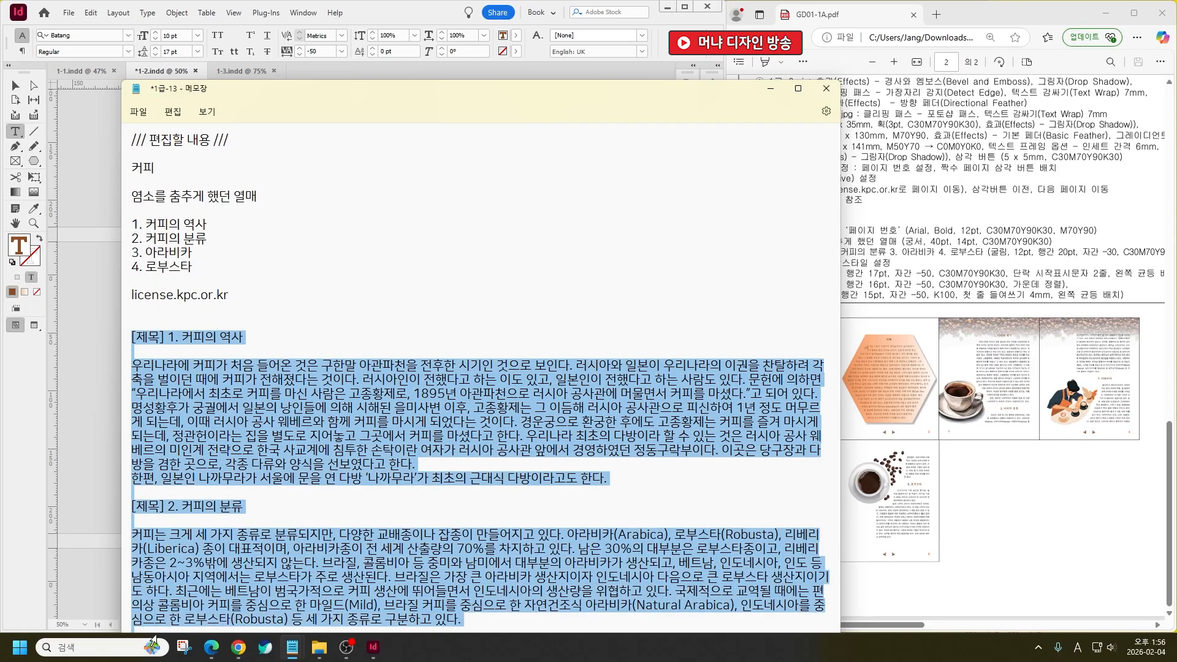
pyautogui.scroll(-10, 339, 280)
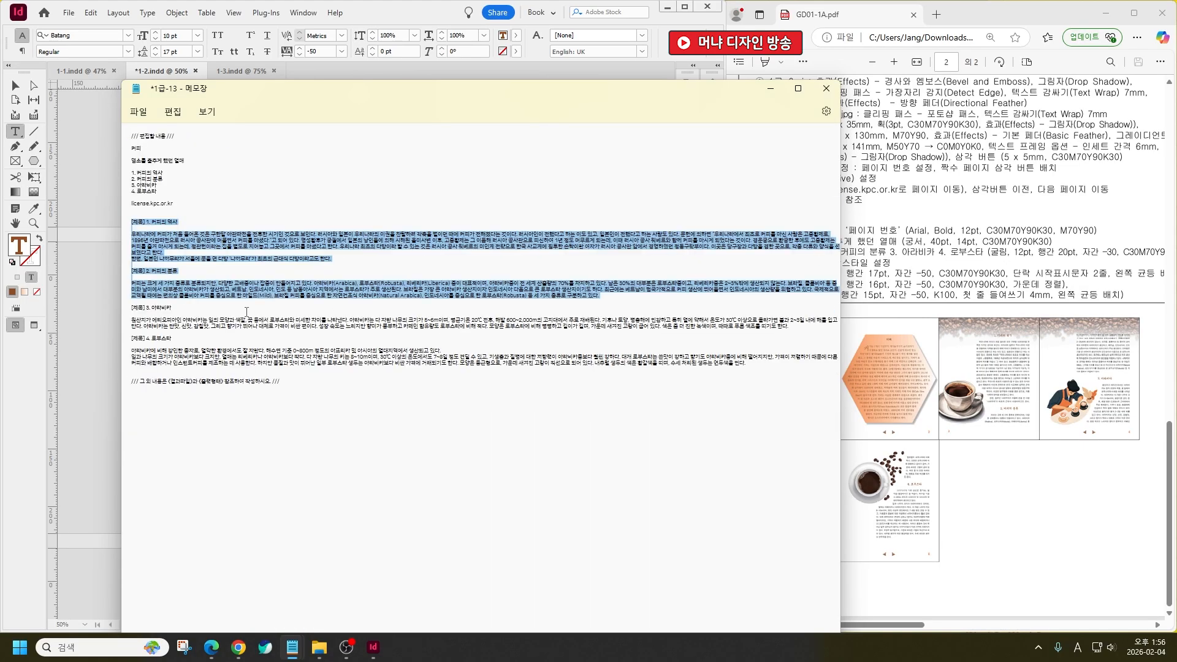
pyautogui.click(430, 437)
pyautogui.moveTo(430, 437); pyautogui.dragTo(123, 238)
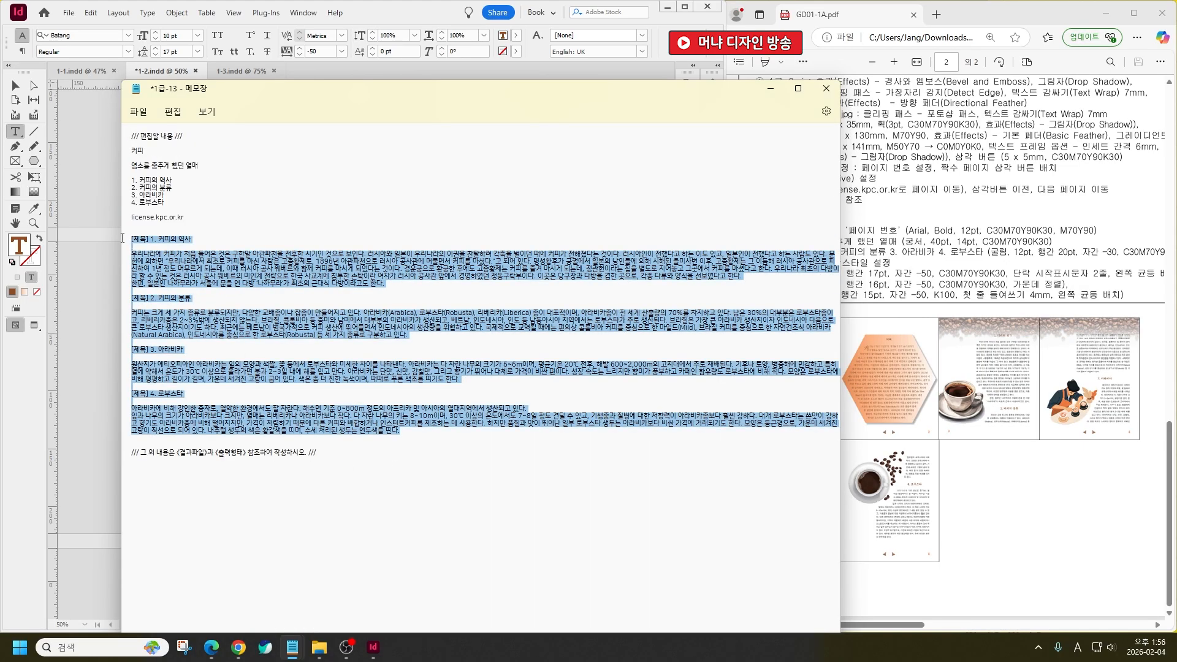
pyautogui.hotkey('ctrl', 'x')
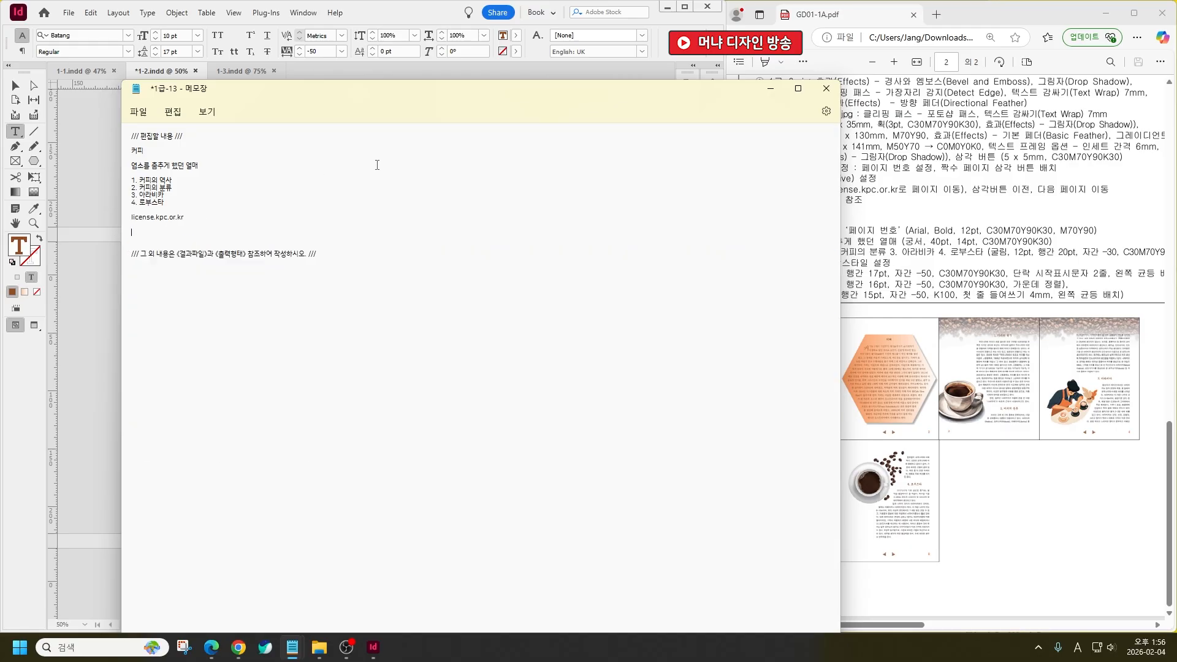
# Paste the four sections into the text frame on page 3 in InDesign and delete the empty line above the first heading
pyautogui.click(423, 14)
pyautogui.click(340, 313)
pyautogui.hotkey('ctrl', 'v')
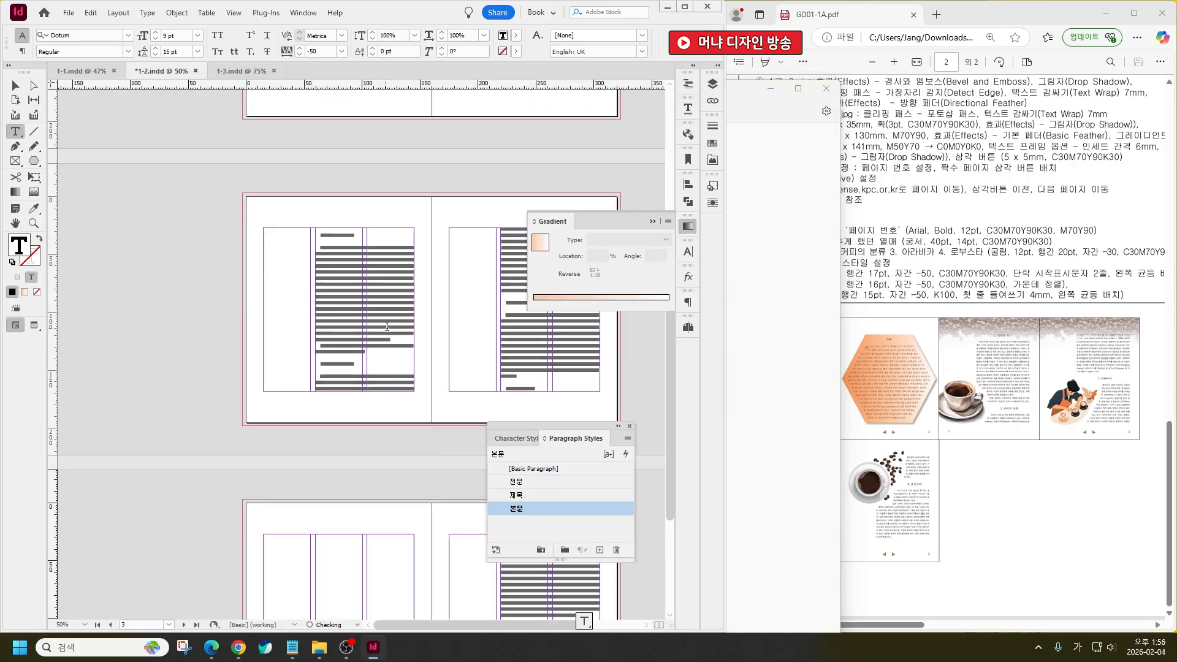
pyautogui.scroll(4, 326, 213)
pyautogui.click(334, 284)
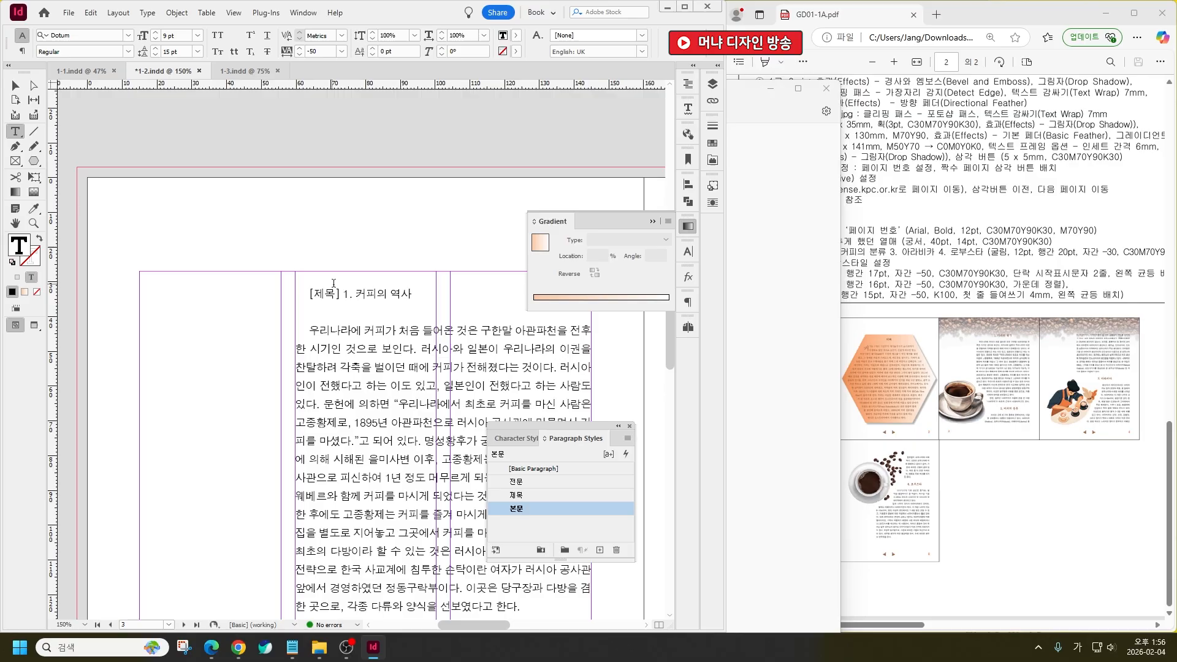
pyautogui.press('Delete')
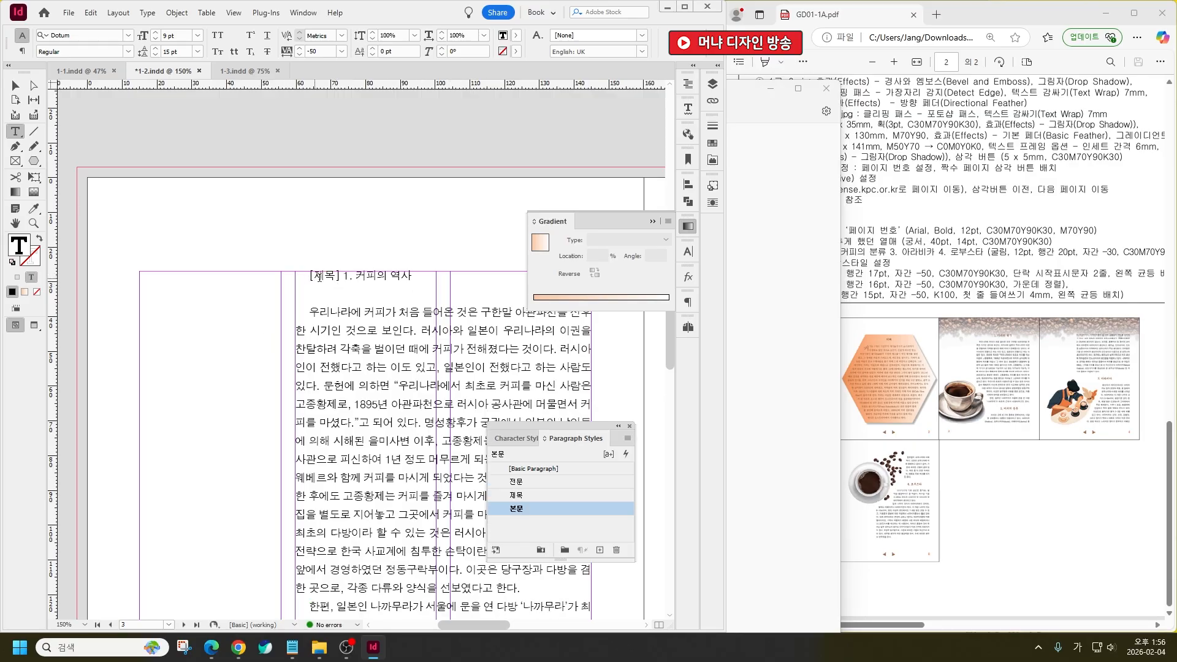
# Apply the 제목 paragraph style to "1. 커피의 역사" and remove its "[제목]" label
pyautogui.click(509, 495)
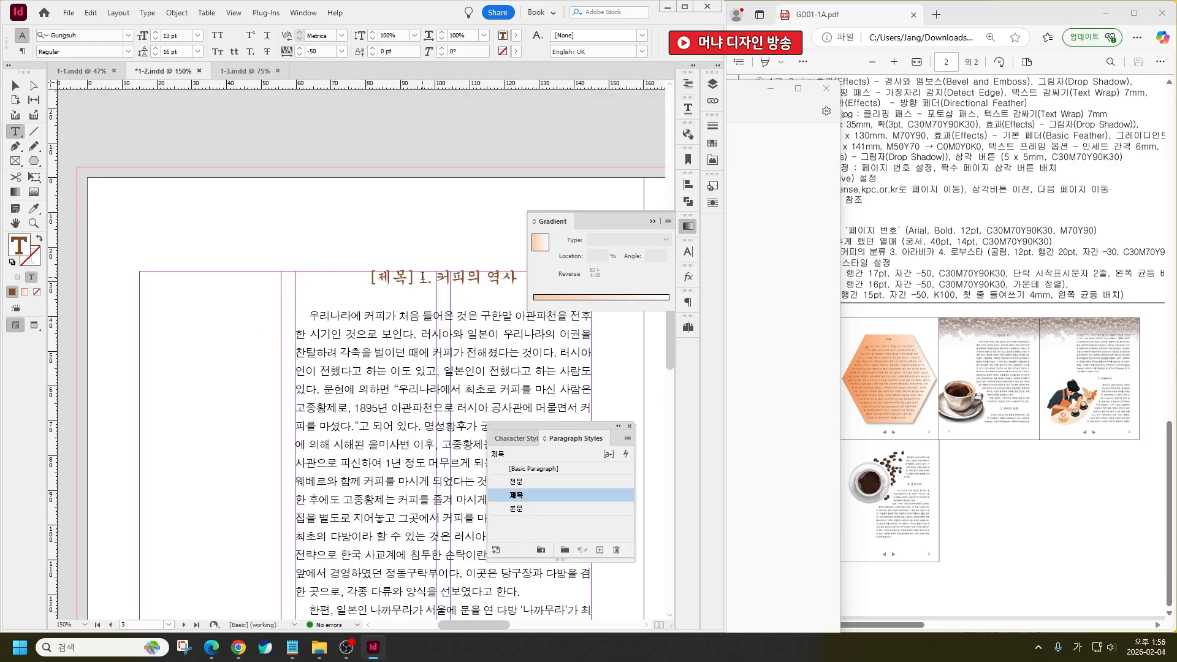
pyautogui.moveTo(423, 276); pyautogui.dragTo(369, 277)
pyautogui.press('BackSpace')
# Apply the 제목 paragraph style to "2. 커피의 분류" on page 3 and remove its "[제목]" label
pyautogui.scroll(-5, 347, 375)
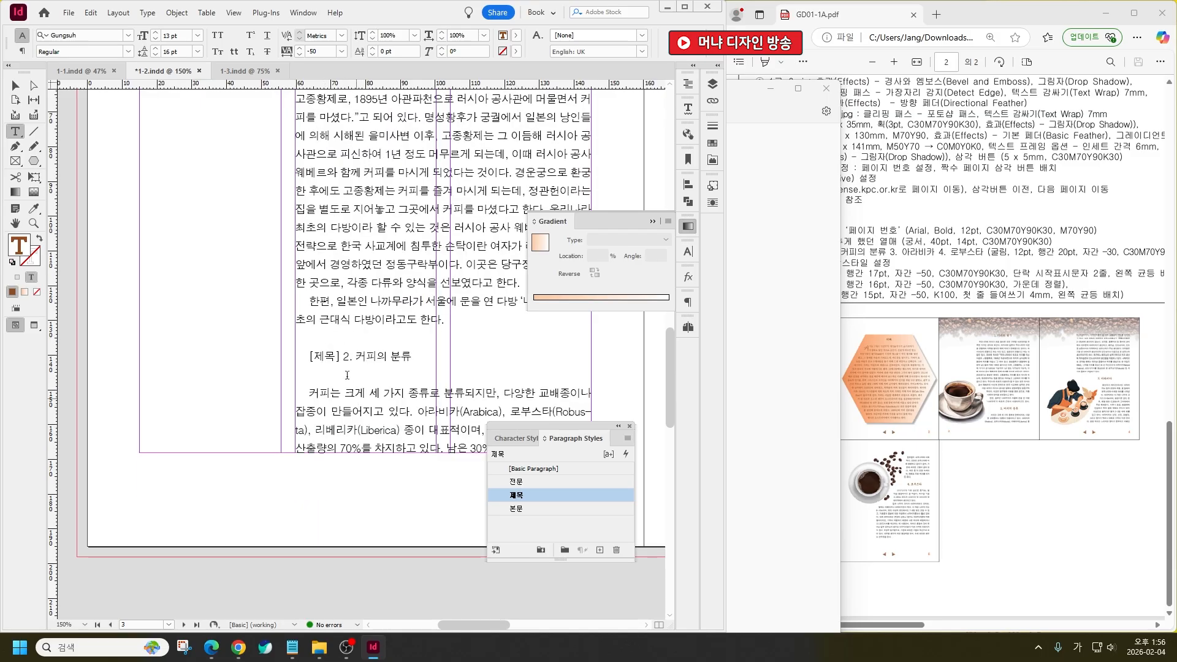
pyautogui.click(343, 356)
pyautogui.click(516, 496)
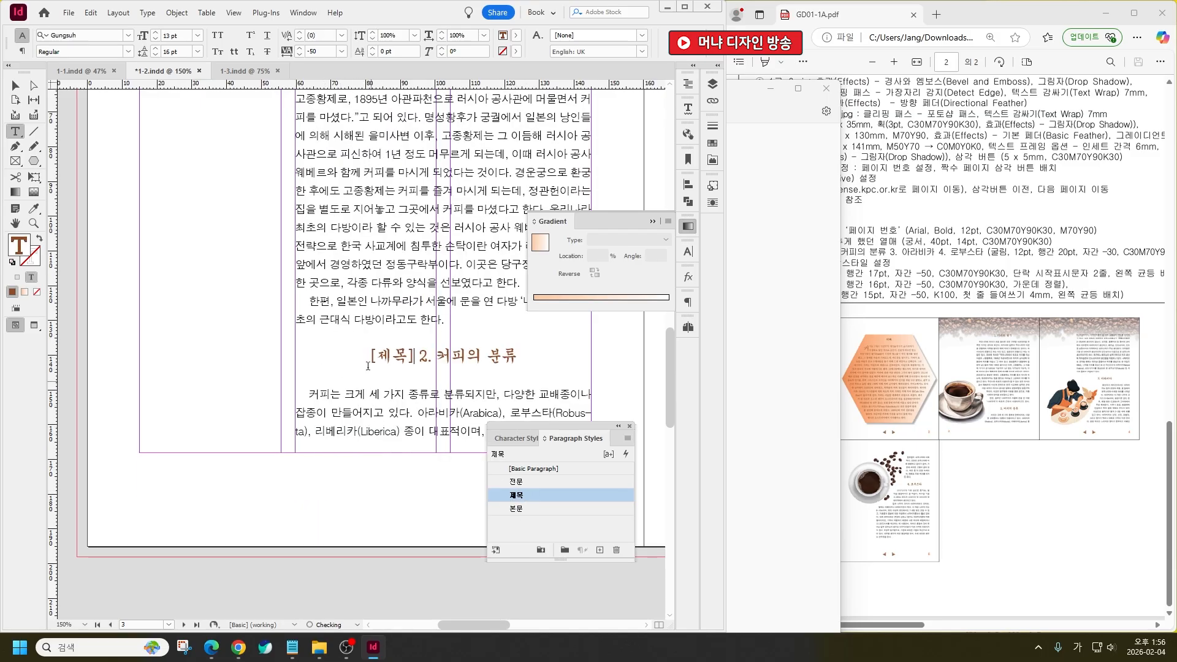
pyautogui.moveTo(428, 356)
pyautogui.mouseDown()
pyautogui.moveTo(370, 355)
pyautogui.moveTo(425, 356)
pyautogui.mouseUp()
pyautogui.press('BackSpace')
# Apply the 제목 paragraph style to "3. 아라비카" on page 4 and remove its "[제목]" label
pyautogui.scroll(-1, 357, 416)
pyautogui.scroll(-5, 362, 409)
pyautogui.scroll(4, 374, 419)
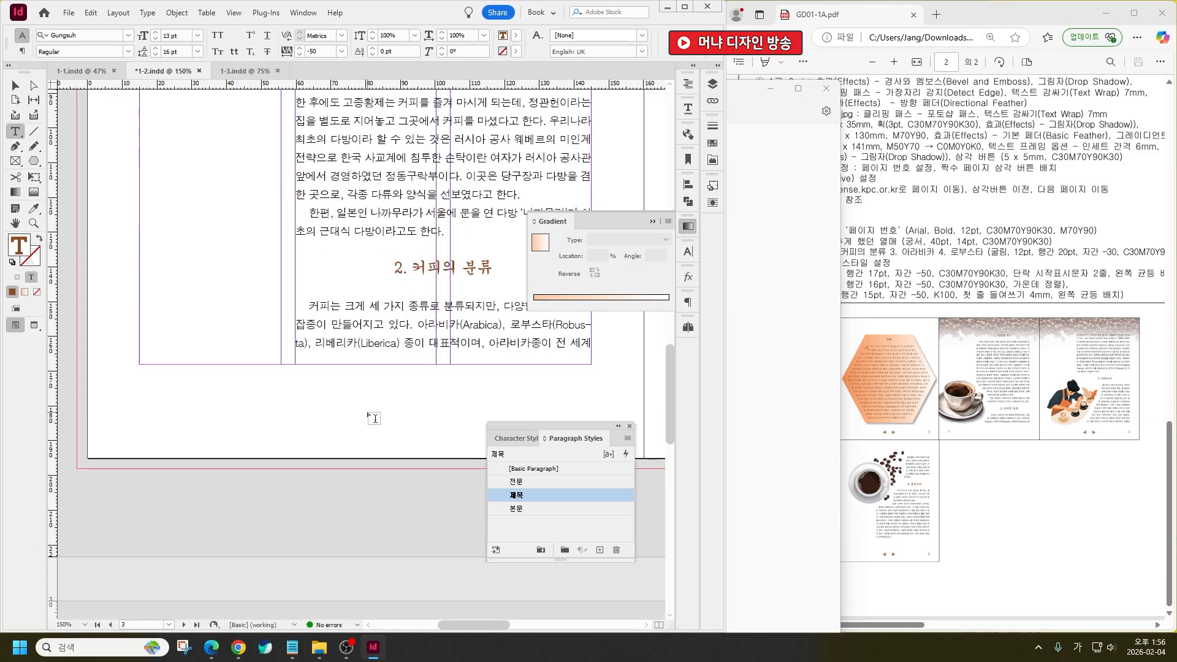
pyautogui.moveTo(341, 328); pyautogui.dragTo(475, 335)
pyautogui.moveTo(517, 625); pyautogui.dragTo(571, 624)
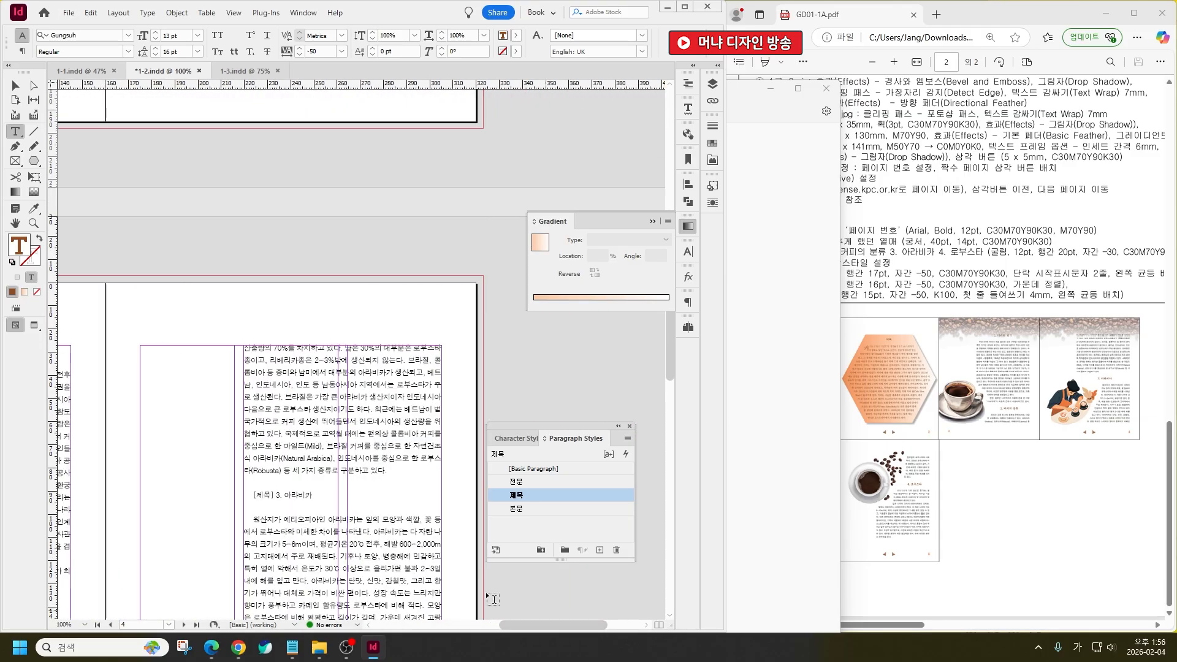
pyautogui.click(551, 508)
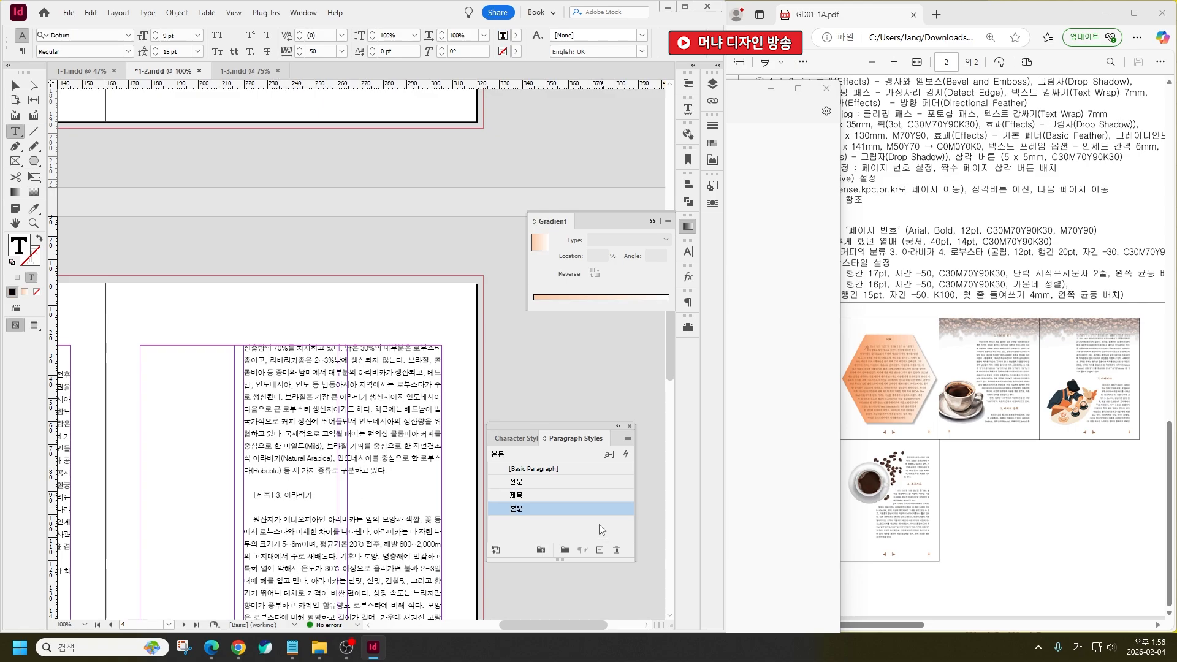
pyautogui.click(524, 495)
pyautogui.hotkey('shift', 'Left')
pyautogui.hotkey('shift', 'Left')
pyautogui.hotkey('shift', 'Left')
pyautogui.hotkey('shift', 'Left')
pyautogui.hotkey('shift', 'Left')
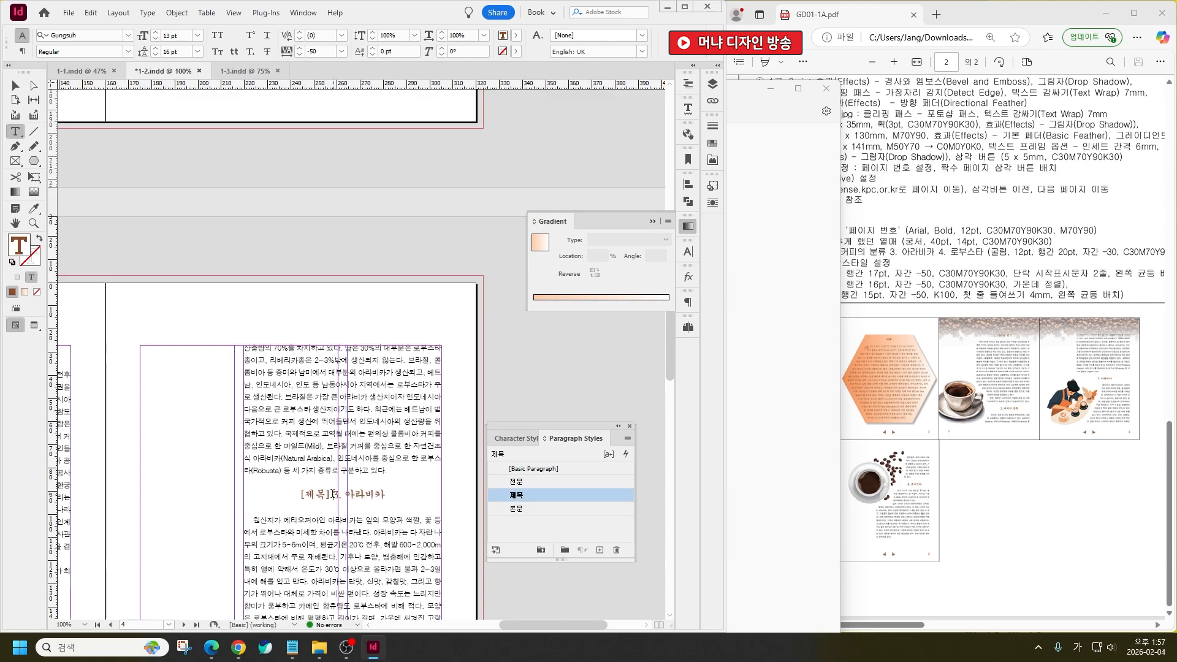
pyautogui.press('BackSpace')
# Apply the 제목 paragraph style to the "4. 로부스타" heading at the end of page 4
pyautogui.scroll(-5, 431, 537)
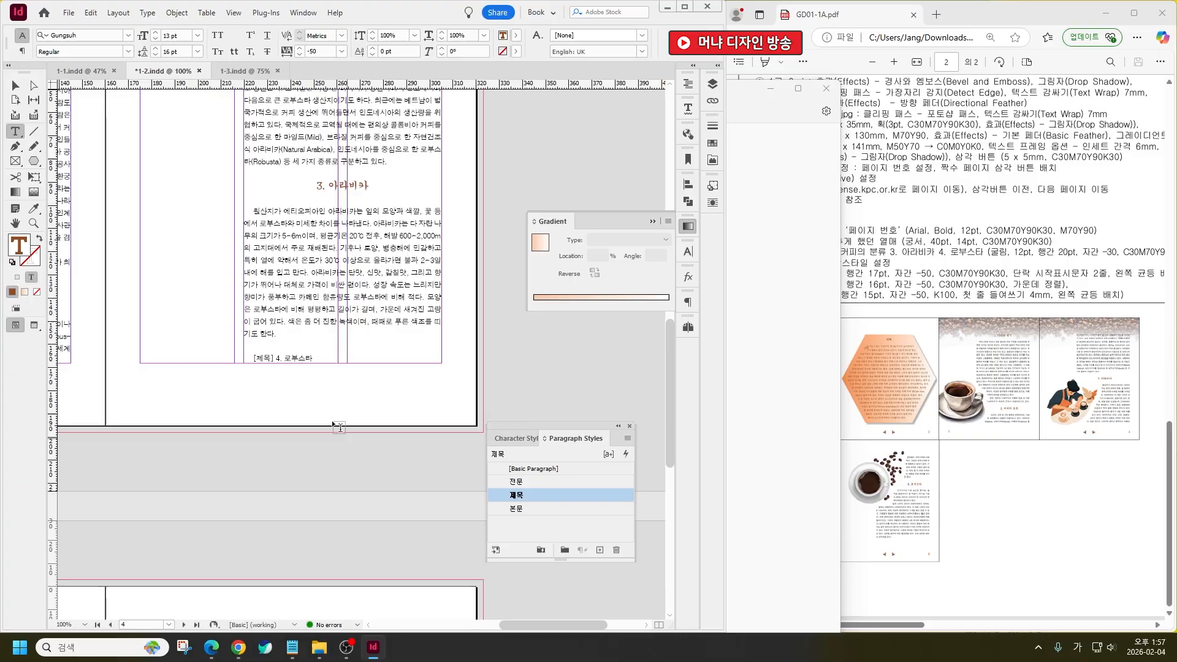
pyautogui.click(277, 357)
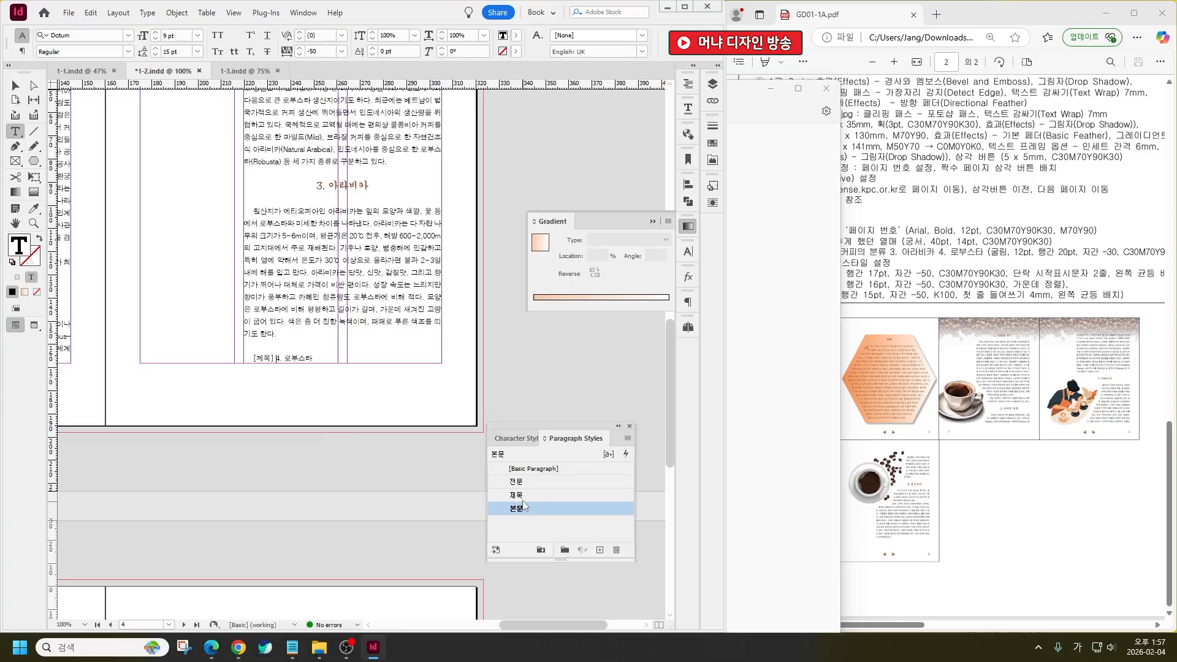
pyautogui.click(523, 497)
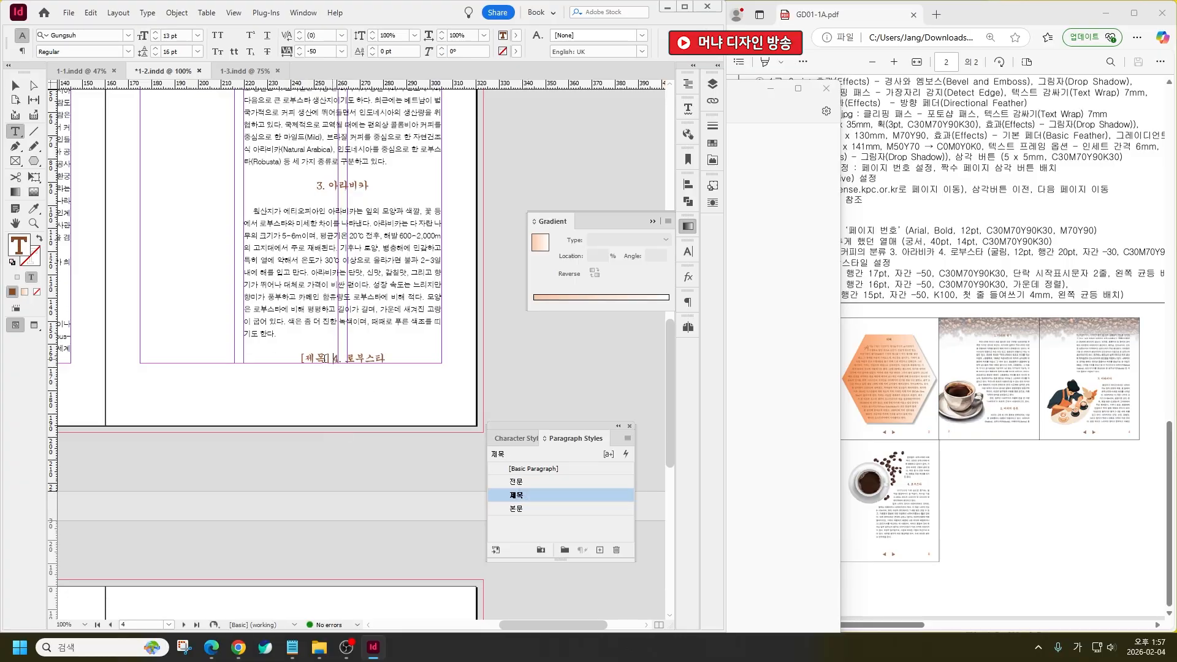
# Check the text flow across the remaining pages and examine the cover page layout in the reference PDF
pyautogui.scroll(-7, 413, 402)
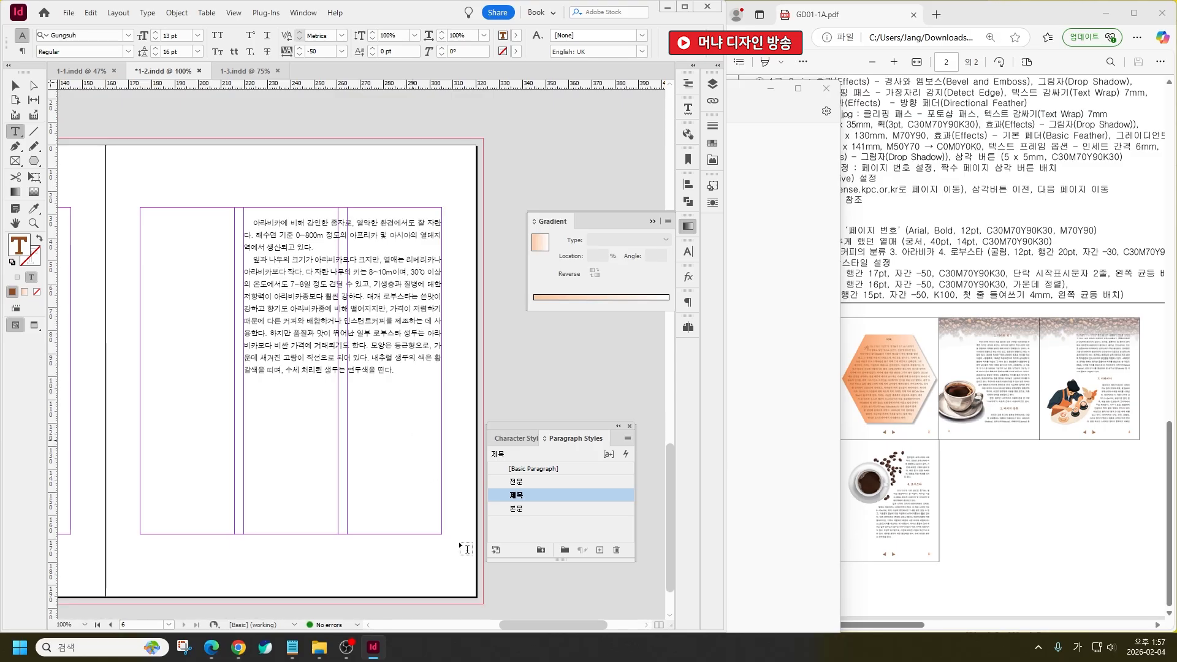
pyautogui.moveTo(503, 625); pyautogui.dragTo(446, 611)
pyautogui.scroll(-4, 296, 481)
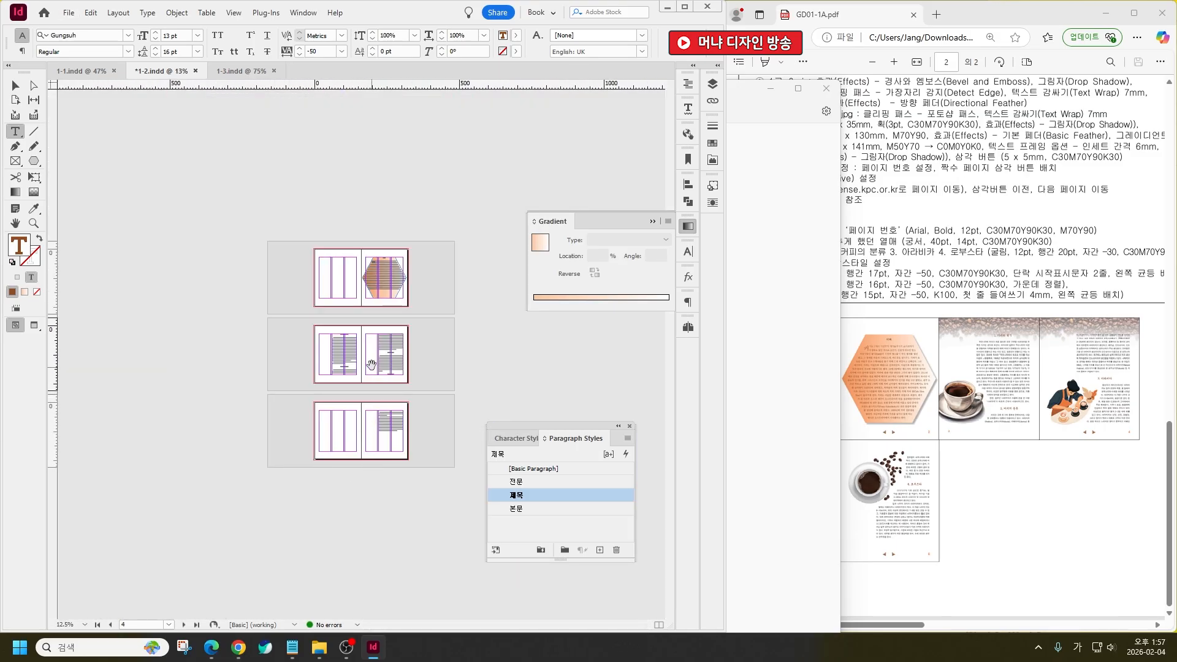
pyautogui.scroll(1, 372, 365)
pyautogui.hotkey('ctrl', '1')
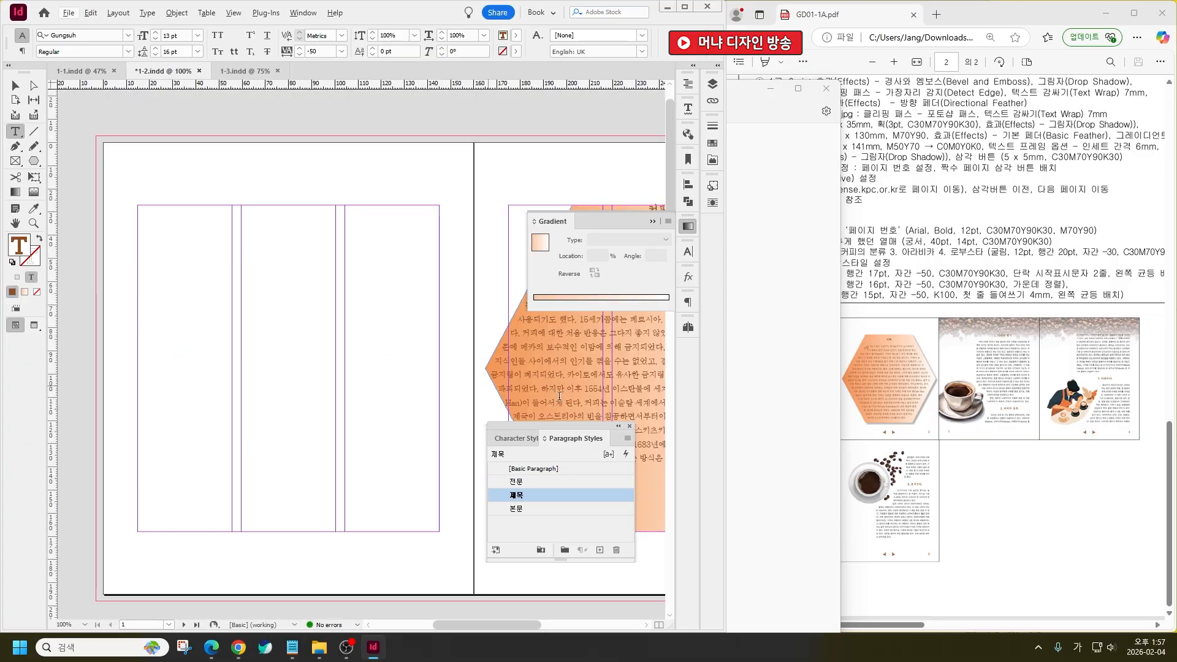
pyautogui.moveTo(910, 625); pyautogui.dragTo(892, 625)
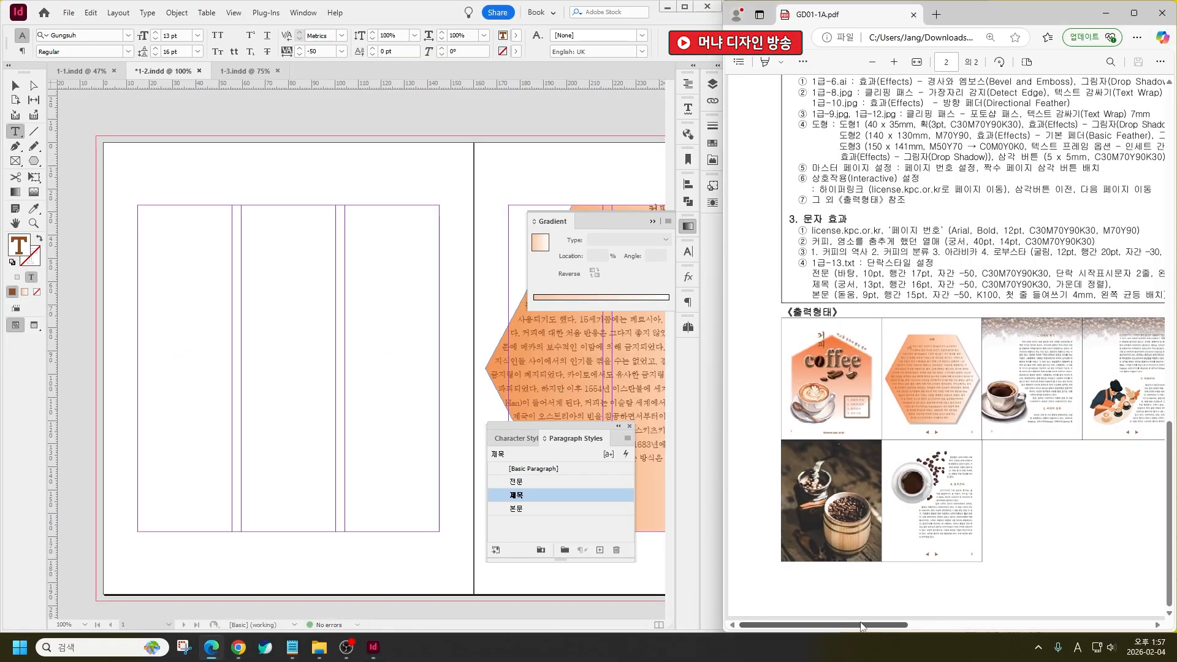
pyautogui.scroll(-1, 797, 429)
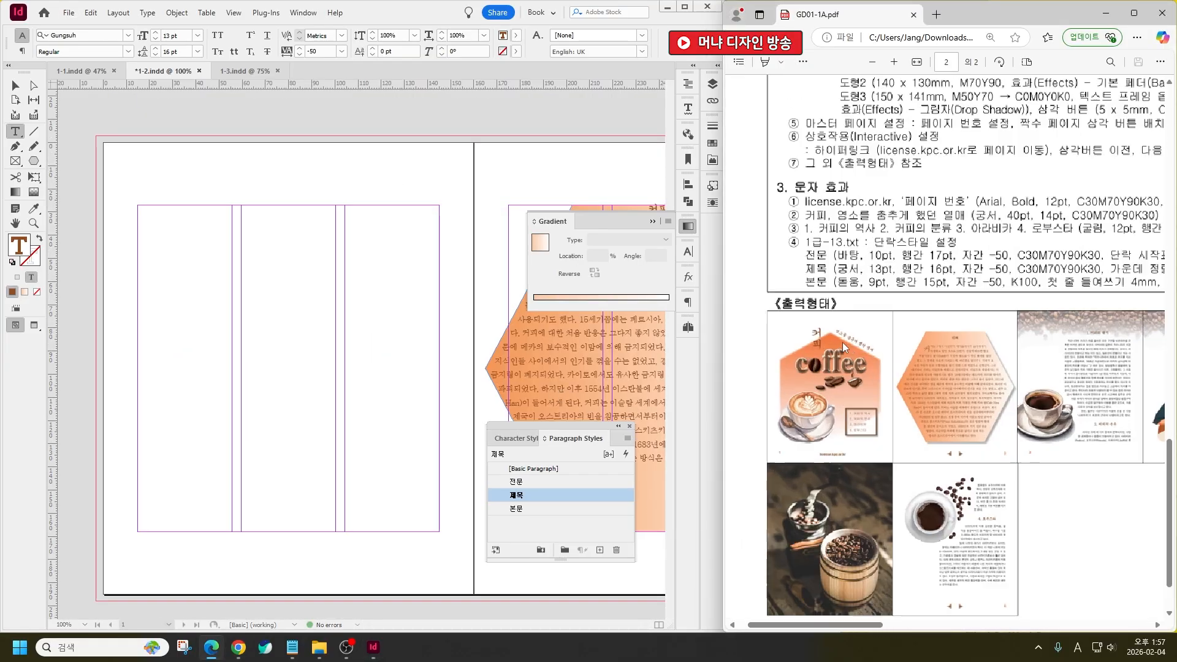
pyautogui.keyDown('ctrl'); pyautogui.scroll(3, 842, 342); pyautogui.keyUp('ctrl')
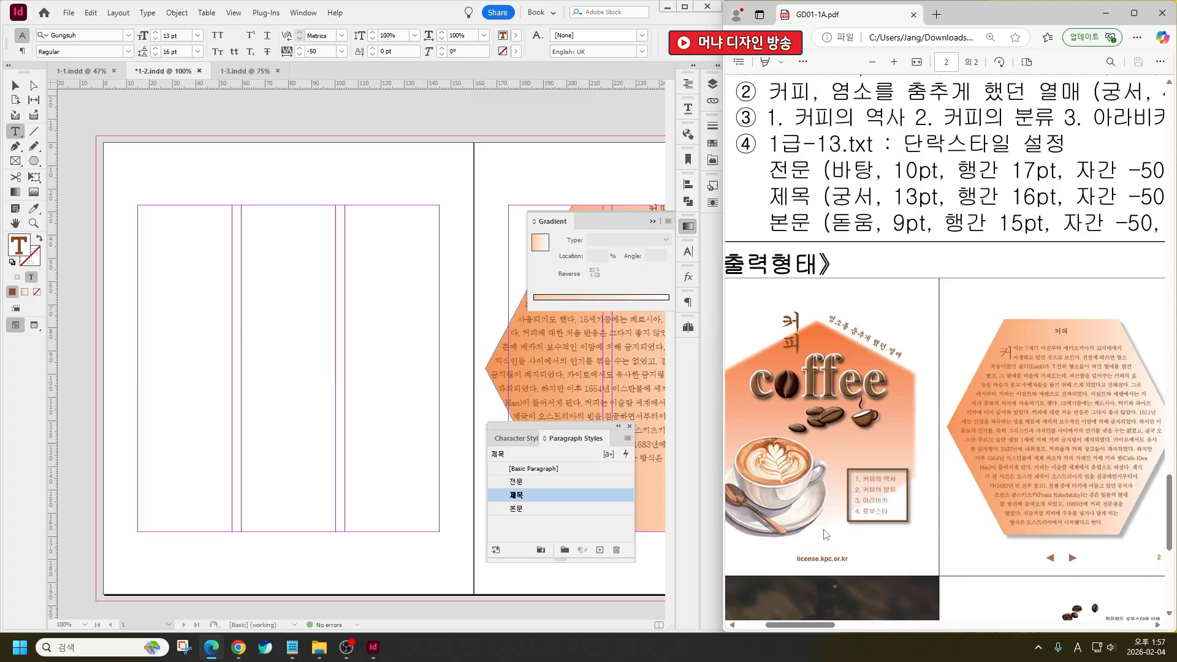
pyautogui.moveTo(291, 647)
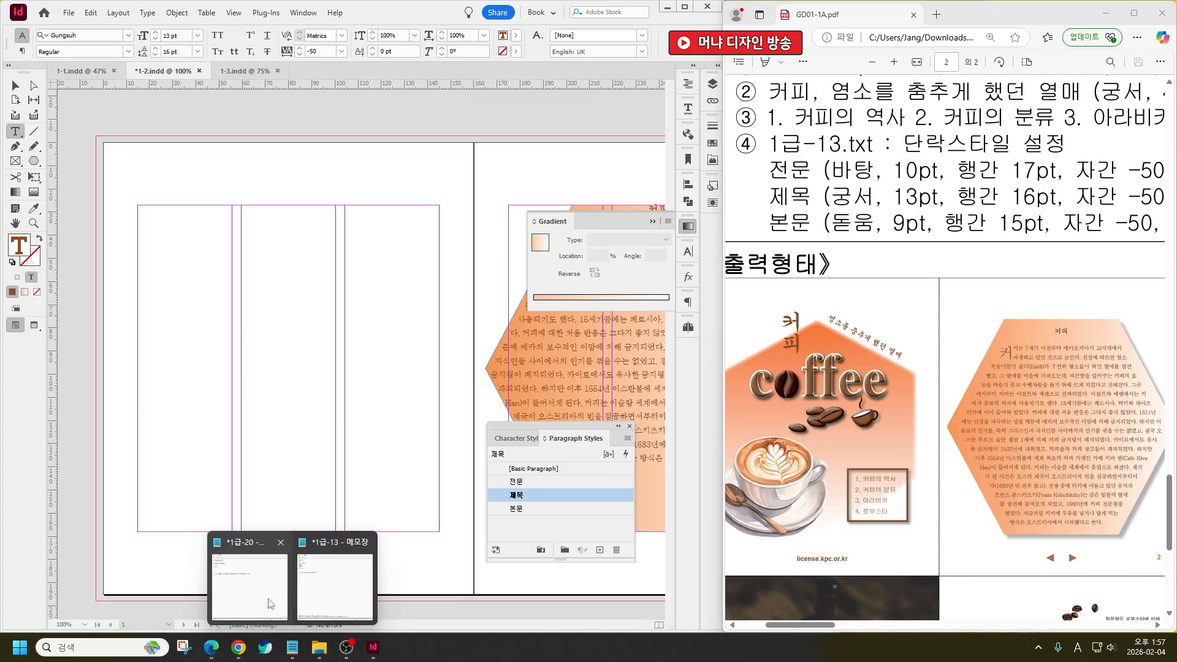
# Copy the cover text from the 1급-13 Notepad file and paste it into a new text frame on page 1
pyautogui.click(336, 599)
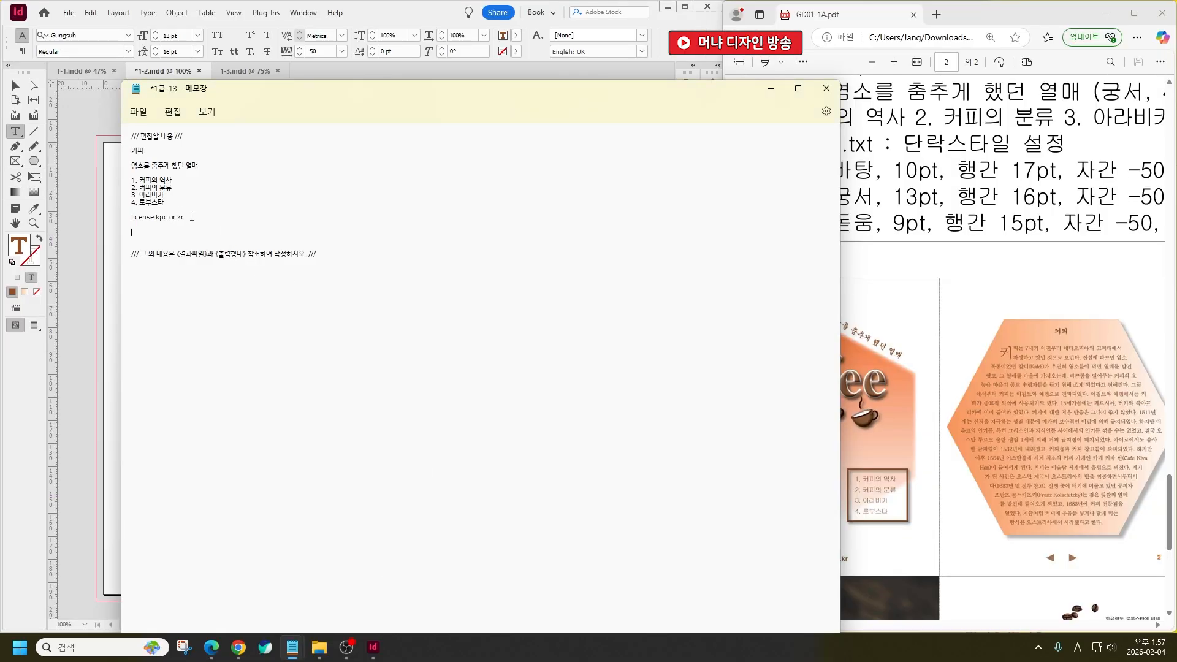
pyautogui.moveTo(191, 217); pyautogui.dragTo(213, 273)
pyautogui.hotkey('ctrl', 'c')
pyautogui.hotkey('alt', 'Tab')
pyautogui.hotkey('ctrl', 'v')
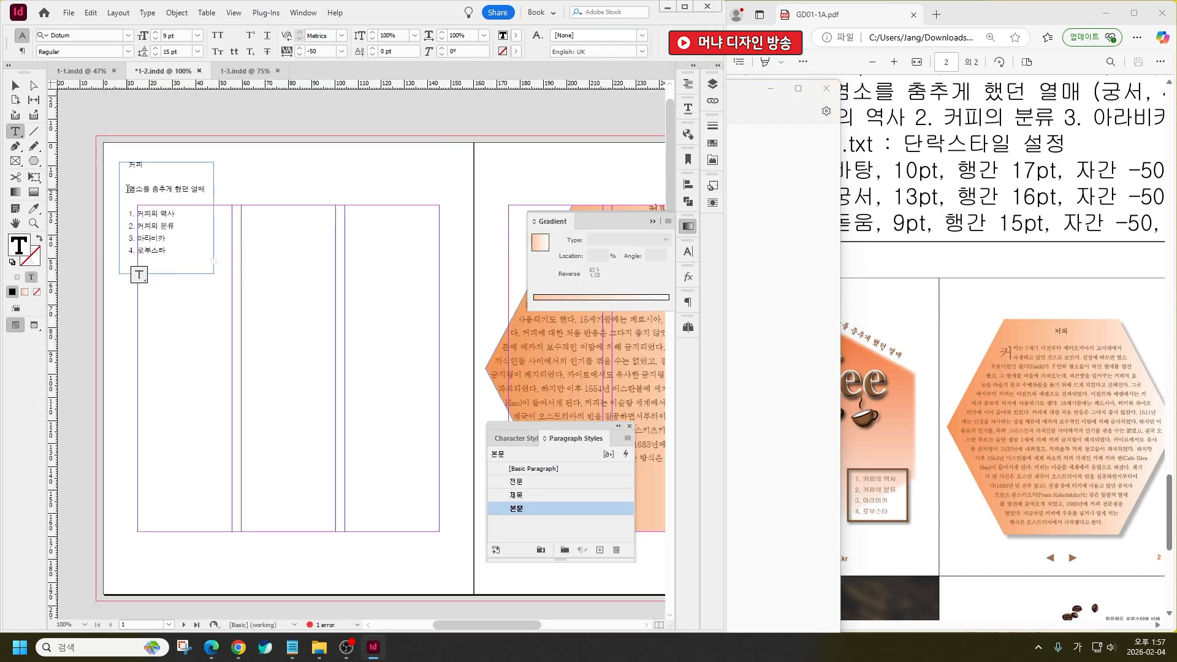
# Move "염소를 춤추게 했던 열매" and the four-item numbered contents list out of the pasted text into two separate text frames on the cover
pyautogui.moveTo(127, 189); pyautogui.dragTo(203, 190)
pyautogui.hotkey('ctrl', 'x')
pyautogui.moveTo(255, 245); pyautogui.dragTo(439, 279)
pyautogui.hotkey('ctrl', 'v')
pyautogui.moveTo(128, 214); pyautogui.dragTo(169, 250)
pyautogui.hotkey('ctrl', 'x')
pyautogui.moveTo(293, 340); pyautogui.dragTo(385, 416)
pyautogui.hotkey('ctrl', 'v')
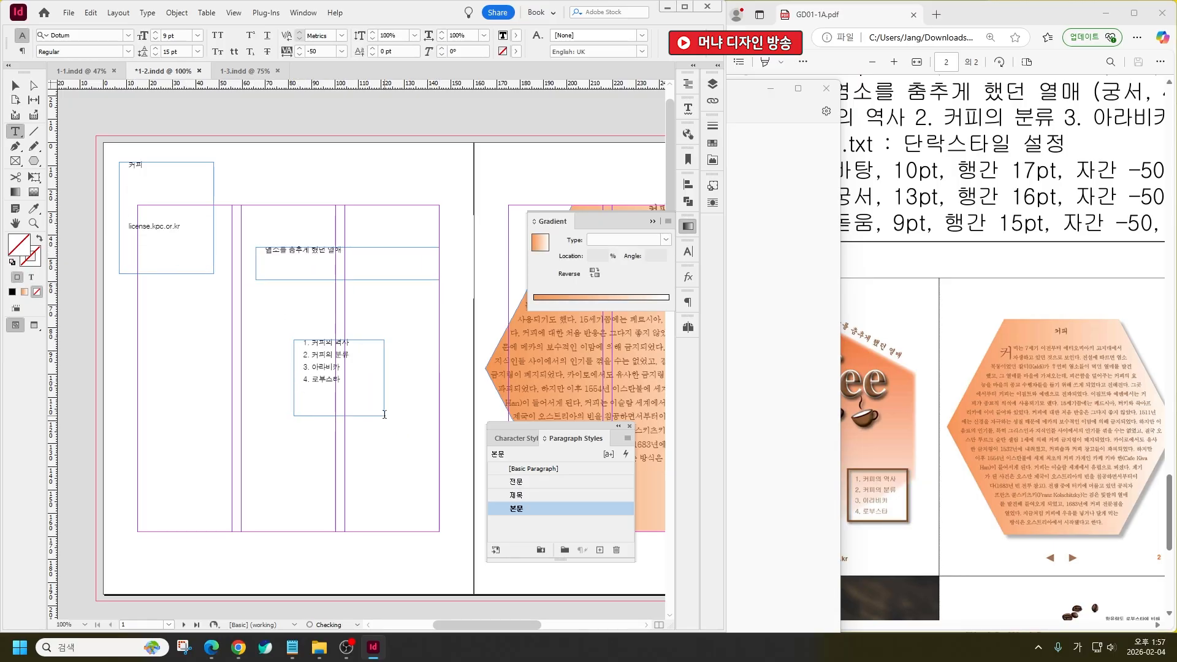
# Move the "license.kpc.or.kr" line into its own text frame, about 61 mm wide, below the cover's lower margin
pyautogui.moveTo(128, 227); pyautogui.dragTo(194, 226)
pyautogui.hotkey('ctrl', 'x')
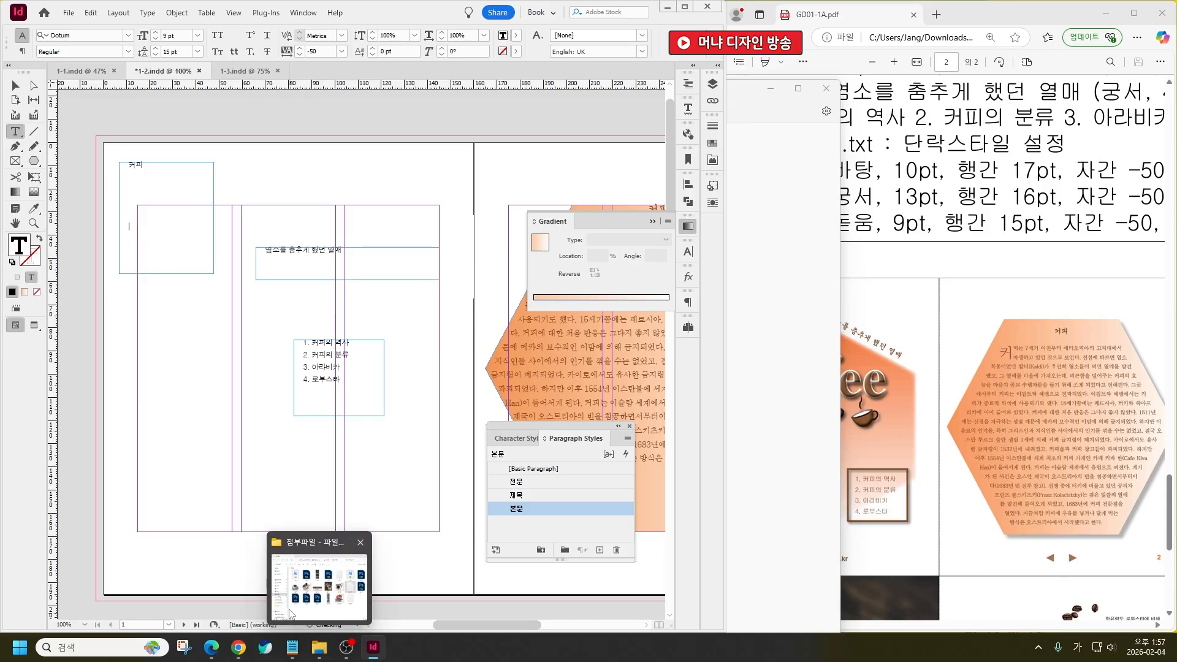
pyautogui.moveTo(213, 545); pyautogui.dragTo(355, 564)
pyautogui.hotkey('ctrl', 'v')
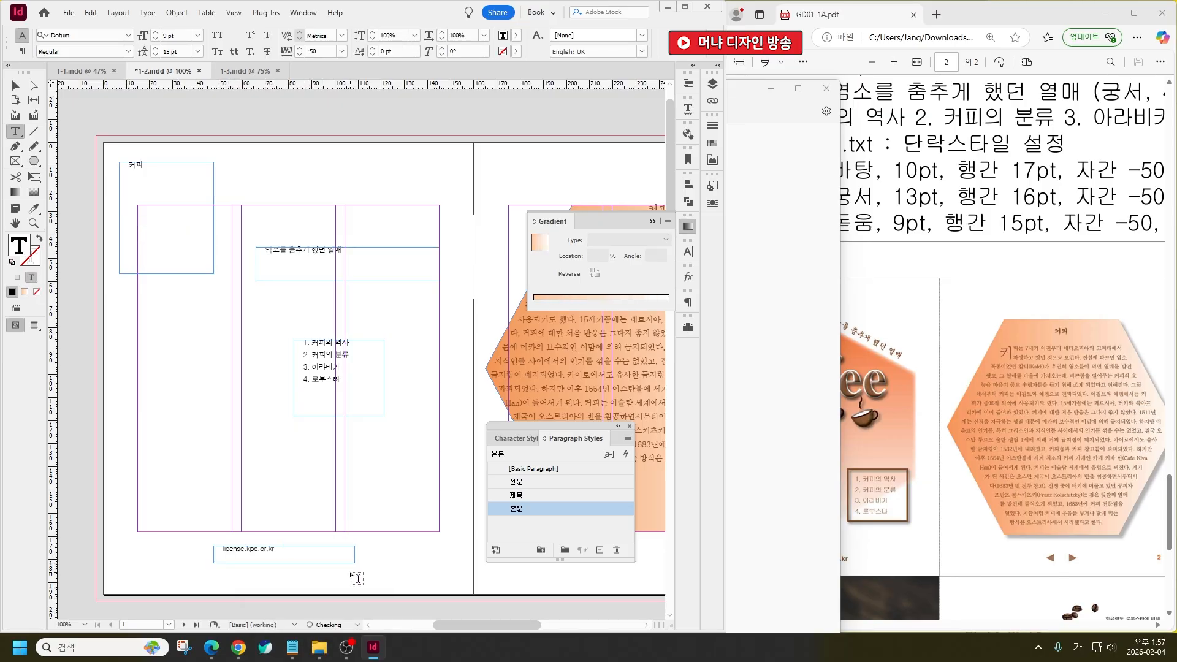
# Cut "커피" and paste it back alone into the original text frame on the cover
pyautogui.moveTo(149, 167); pyautogui.dragTo(110, 165)
pyautogui.hotkey('ctrl', 'x')
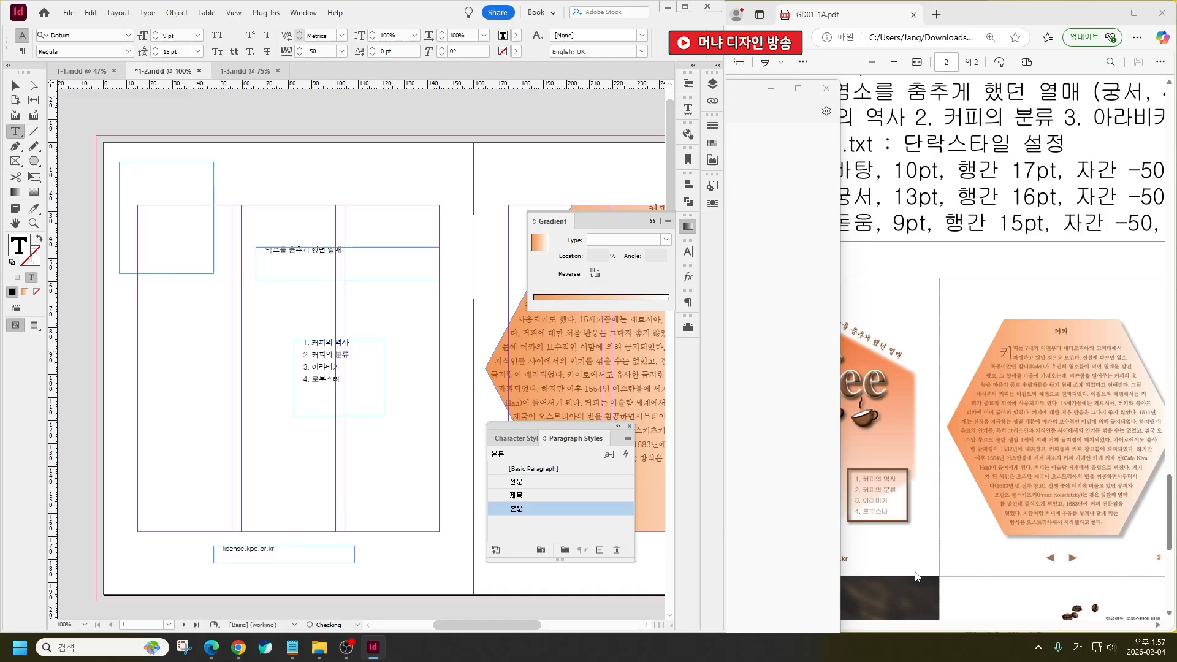
pyautogui.click(1071, 410)
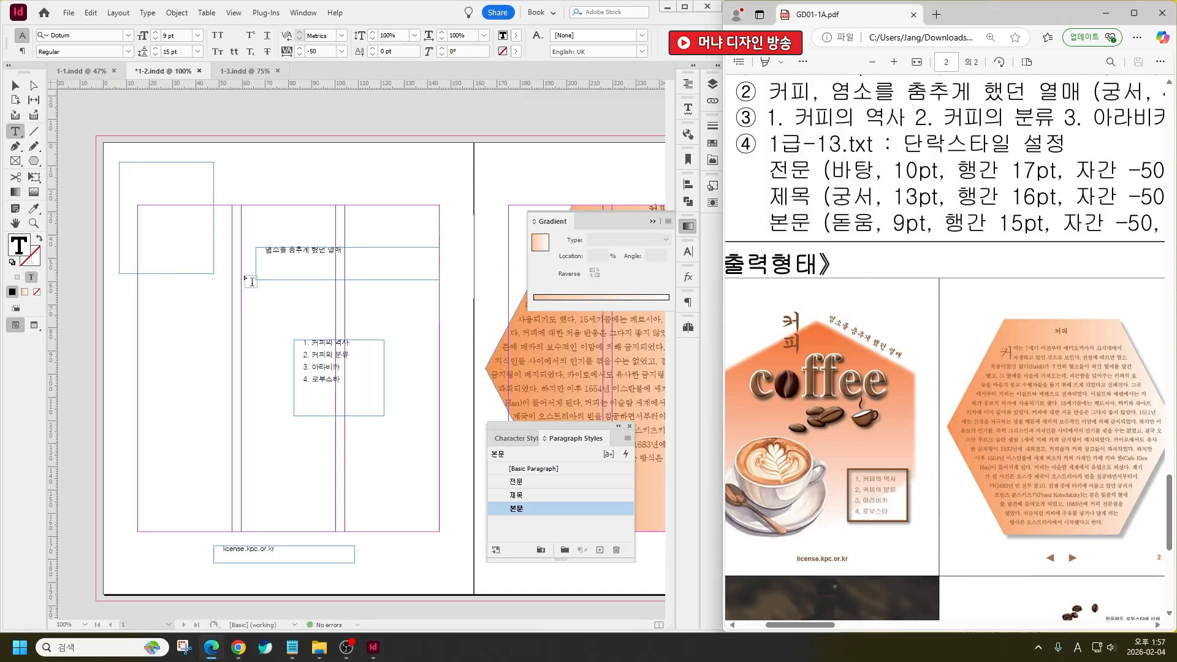
pyautogui.click(157, 181)
pyautogui.hotkey('ctrl', 'v')
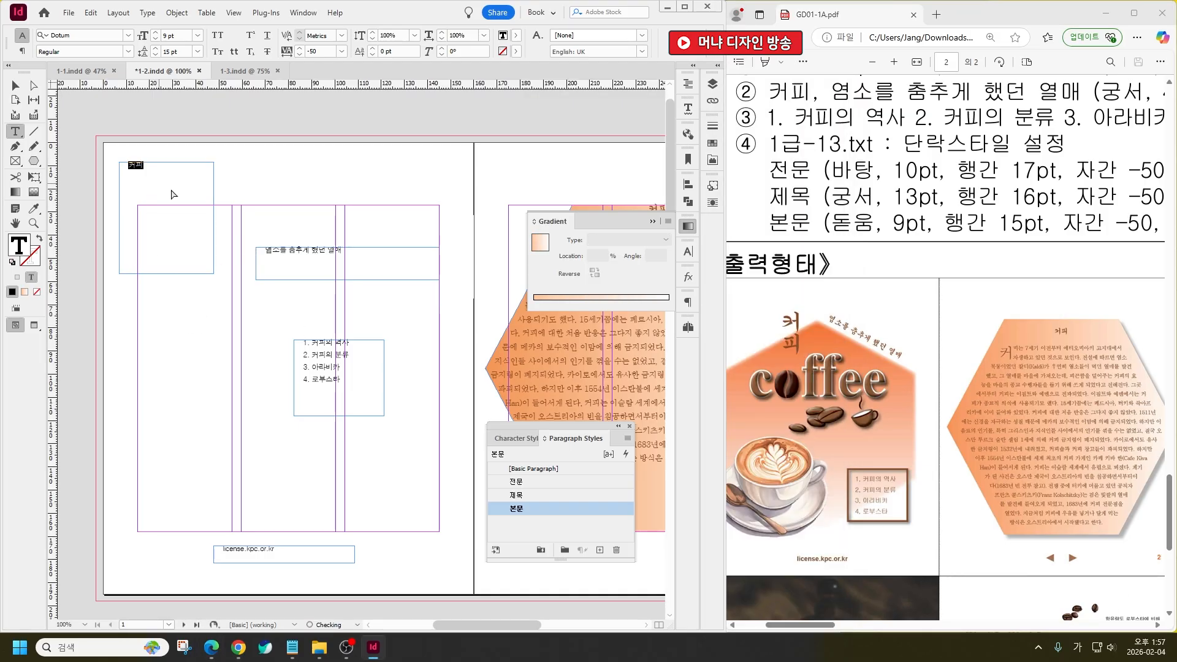
# Apply the [Basic Paragraph] style to all four text frames on the cover page
pyautogui.click(16, 85)
pyautogui.moveTo(117, 115); pyautogui.dragTo(442, 569)
pyautogui.click(497, 470)
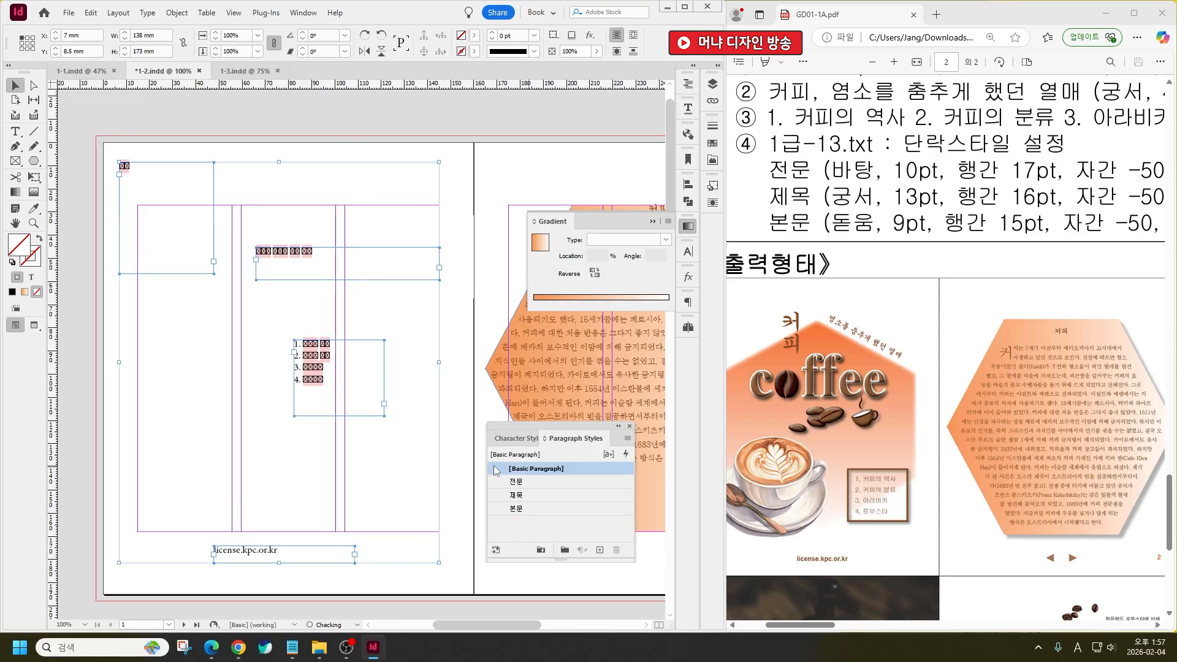
pyautogui.click(244, 475)
pyautogui.moveTo(116, 149); pyautogui.dragTo(167, 187)
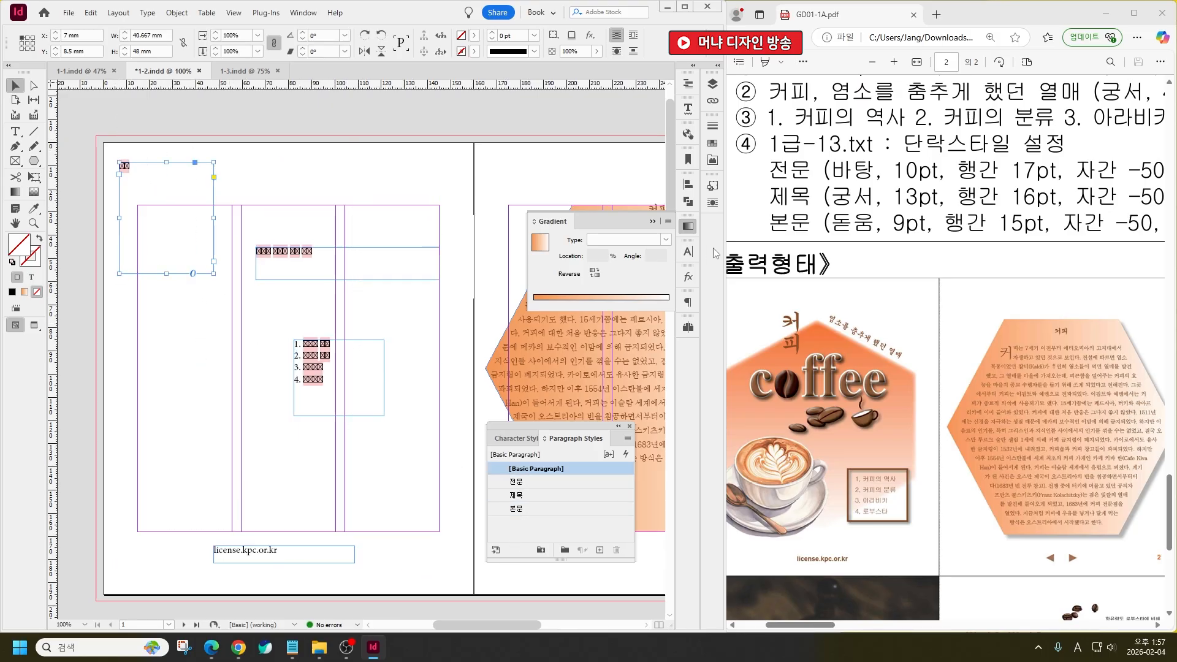
# Check the text specifications in the reference PDF and set the "license.kpc.or.kr" text to Arial Bold
pyautogui.keyDown('ctrl'); pyautogui.scroll(-3, 927, 346); pyautogui.keyUp('ctrl')
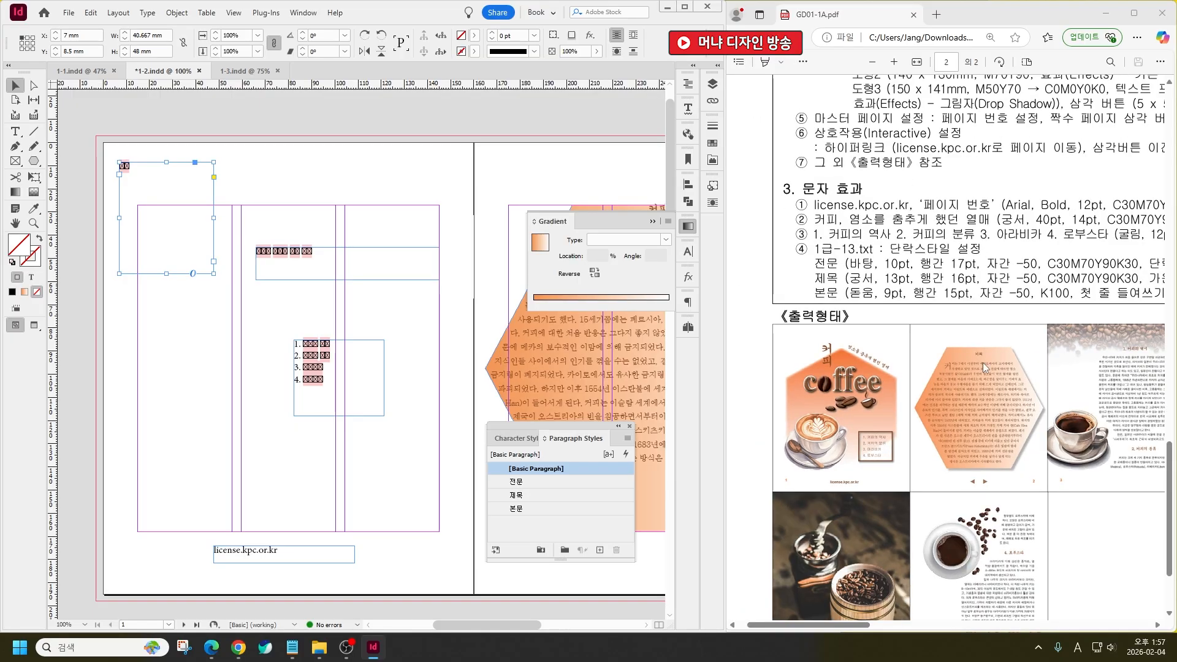
pyautogui.keyDown('ctrl'); pyautogui.scroll(-4, 919, 374); pyautogui.keyUp('ctrl')
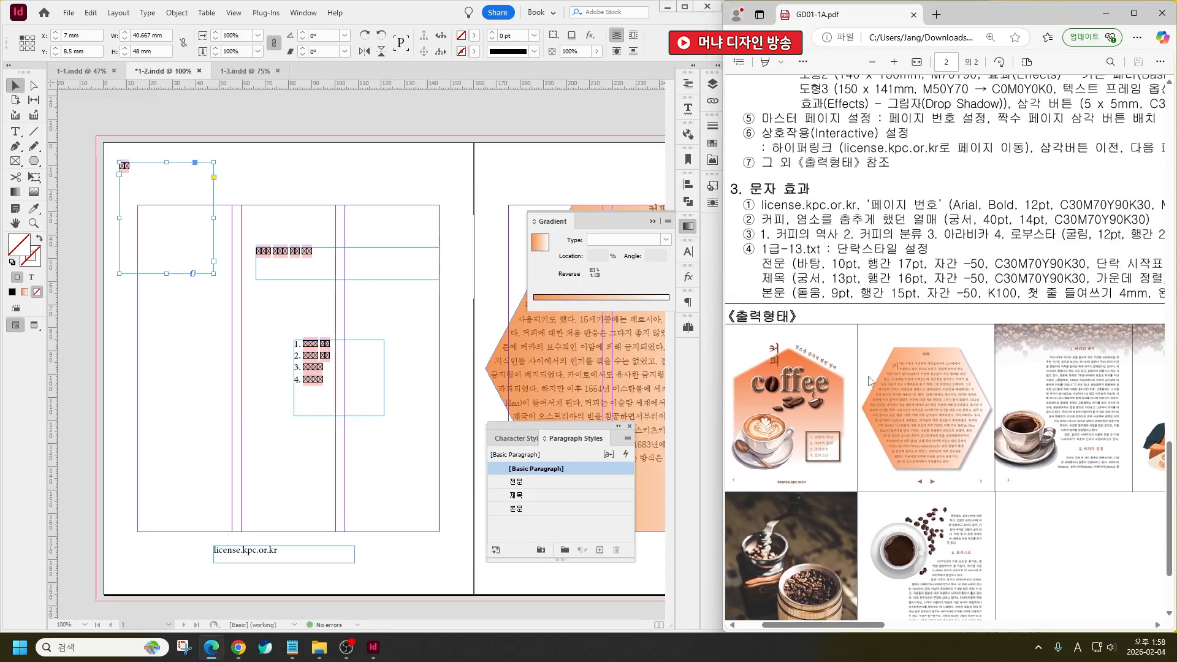
pyautogui.keyDown('ctrl'); pyautogui.scroll(1, 877, 329); pyautogui.keyUp('ctrl')
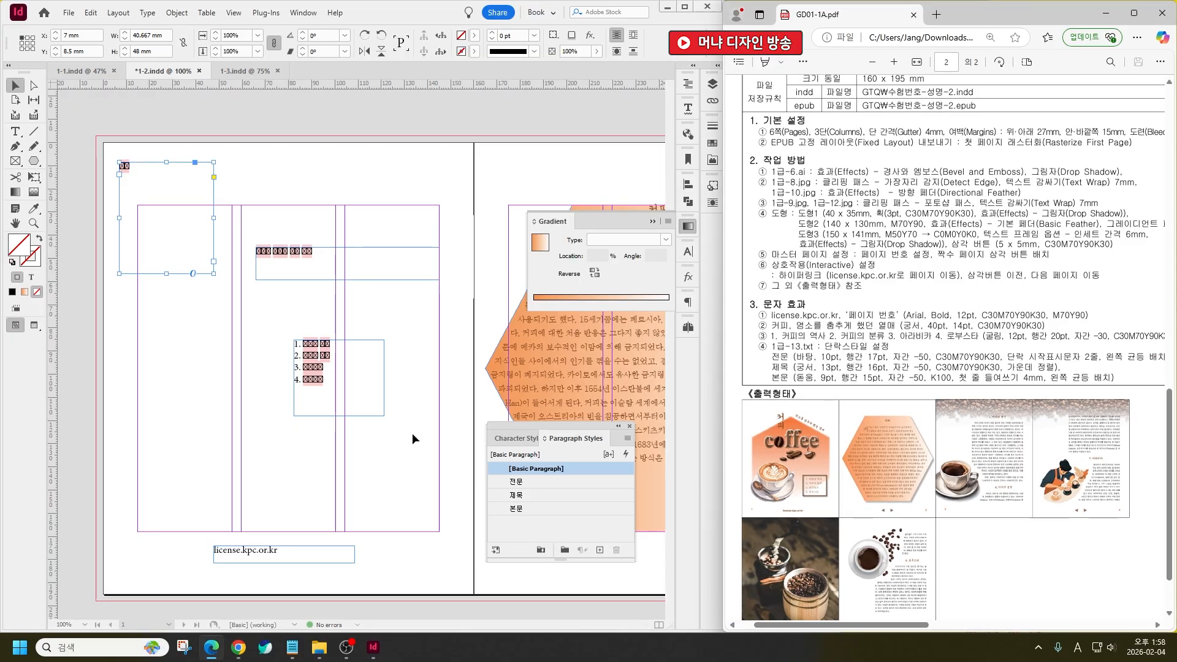
pyautogui.click(320, 560)
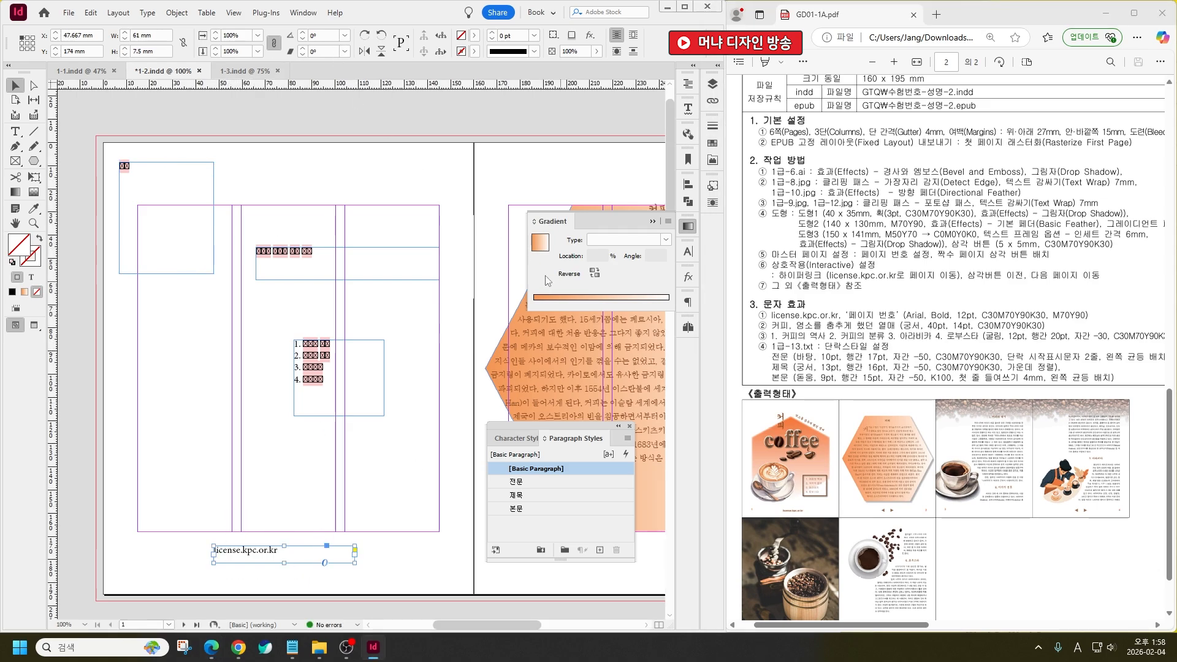
pyautogui.hotkey('ctrl', 't')
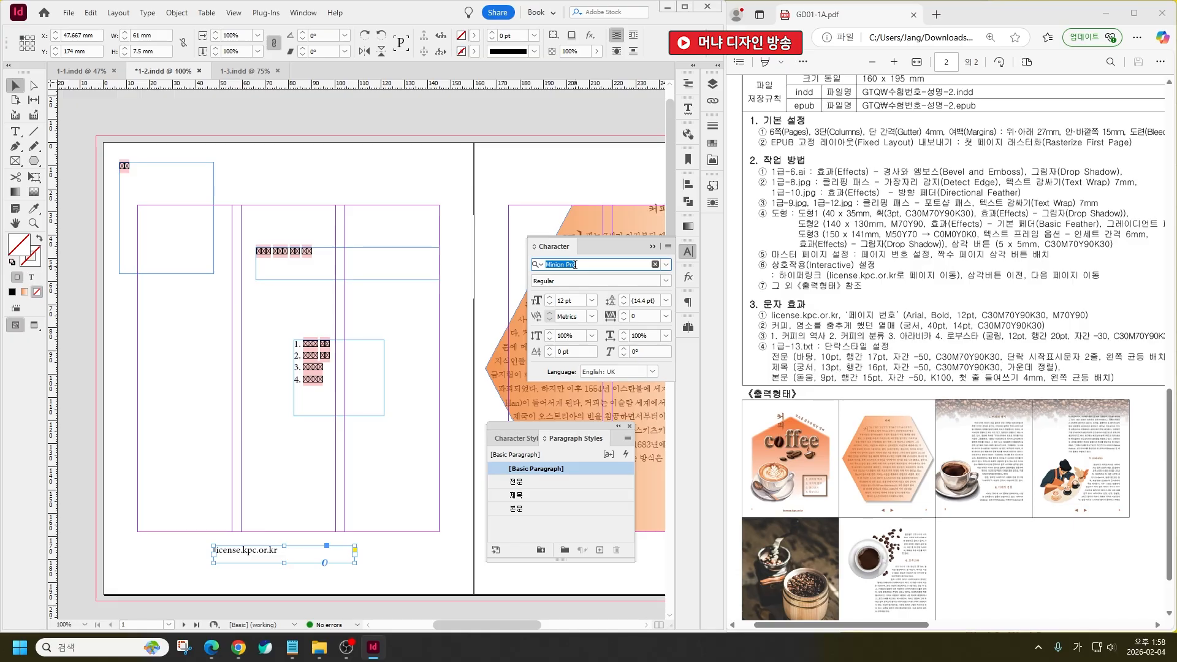
pyautogui.write('ar')
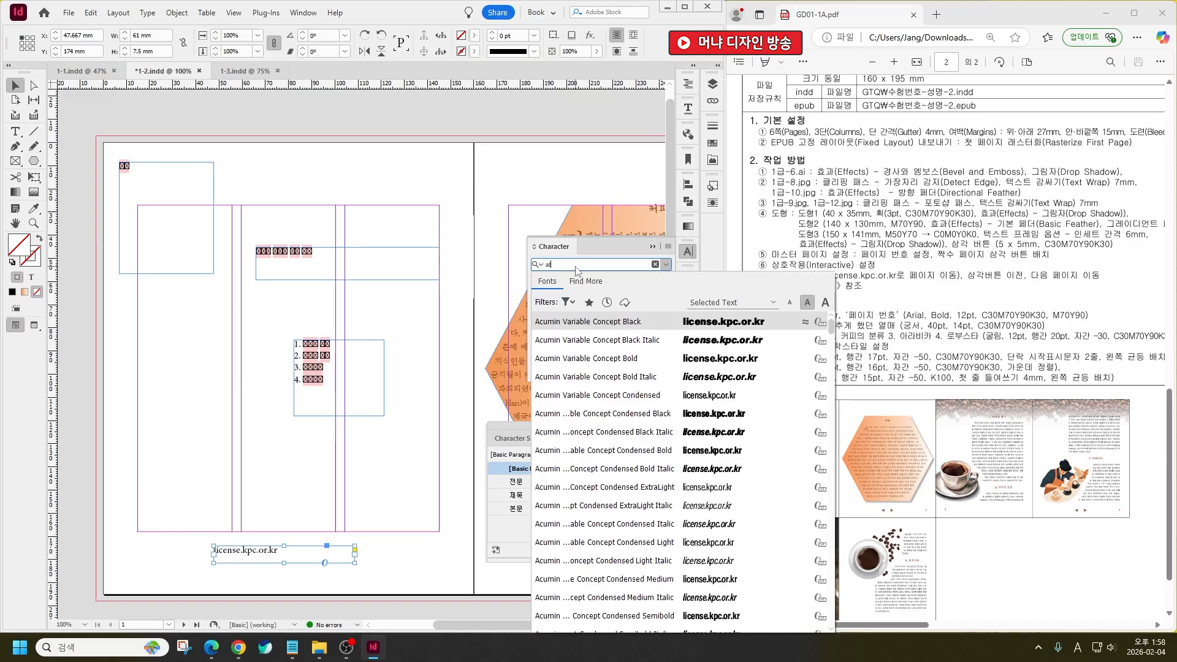
pyautogui.write('i')
pyautogui.press('BackSpace')
pyautogui.write('r')
pyautogui.press('BackSpace')
pyautogui.press('BackSpace')
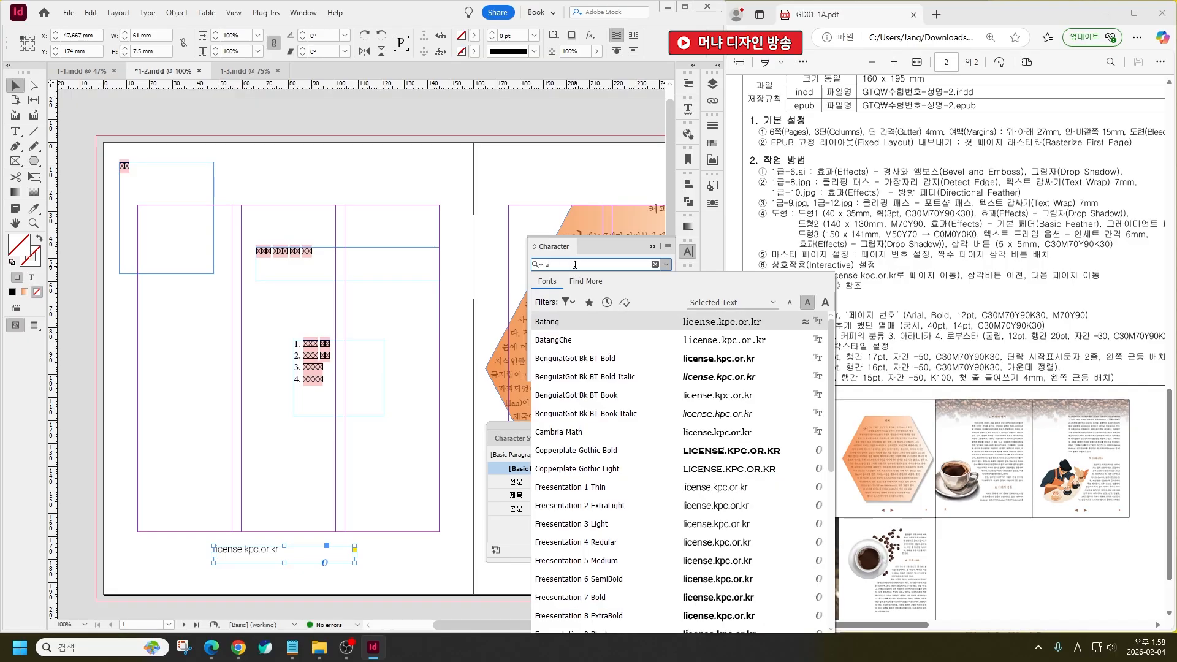
pyautogui.write('ri')
pyautogui.press('Down')
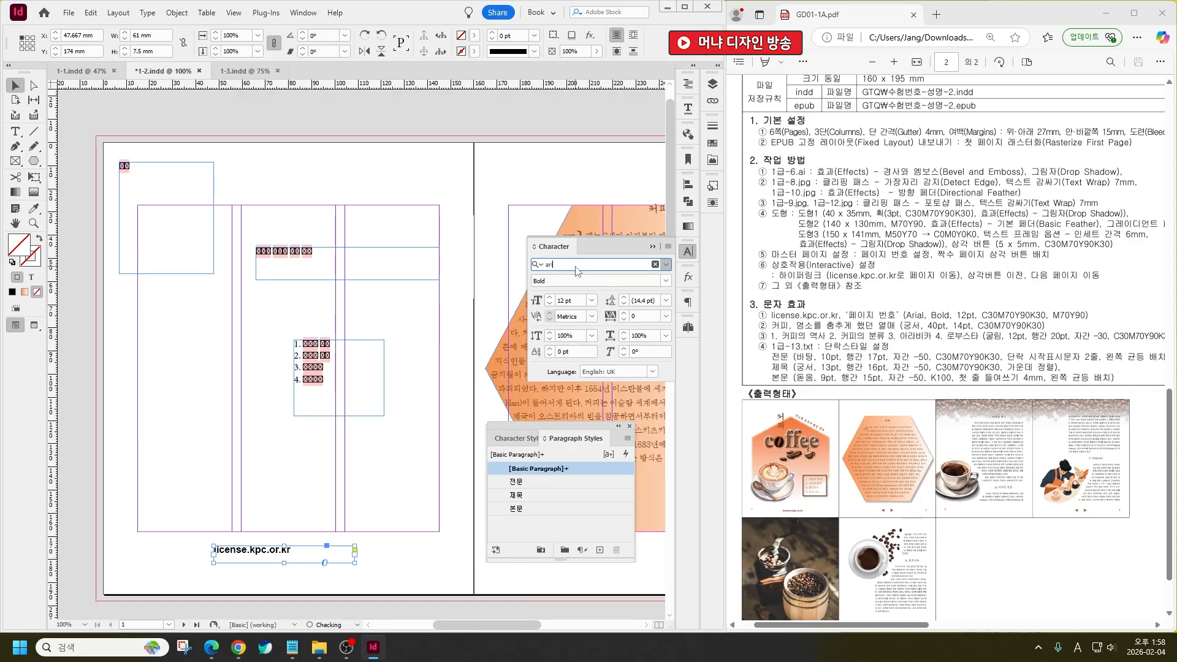
pyautogui.press('Return')
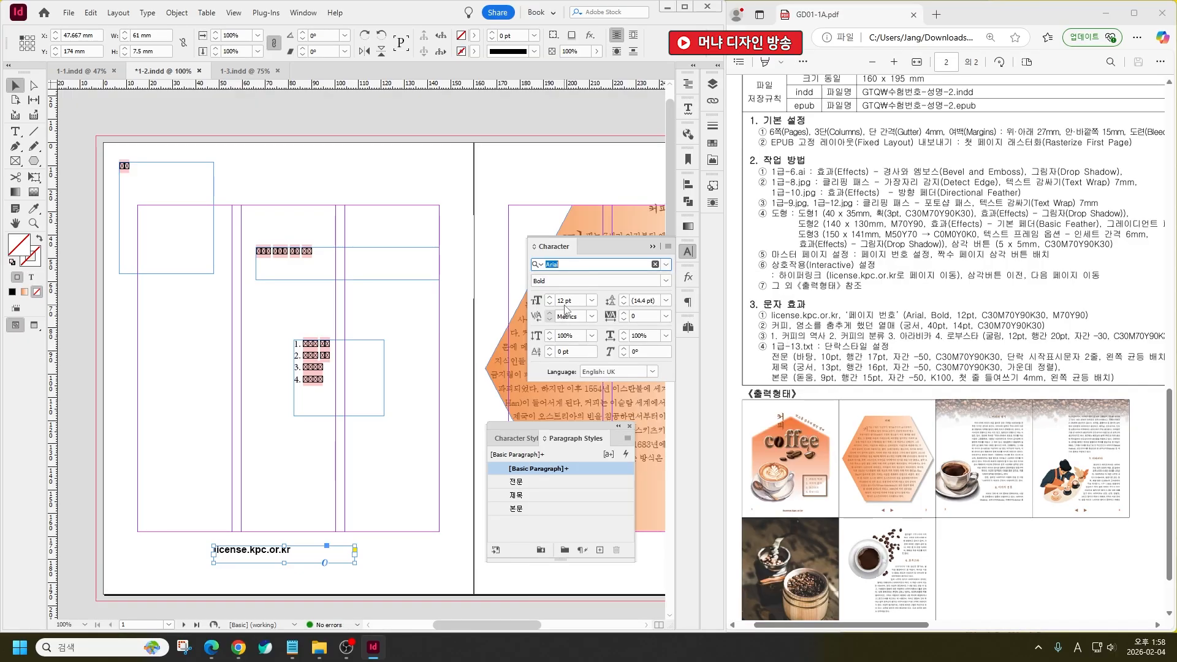
# Colour the "license.kpc.or.kr" text C30 M70 Y90 K30
pyautogui.doubleClick(17, 245)
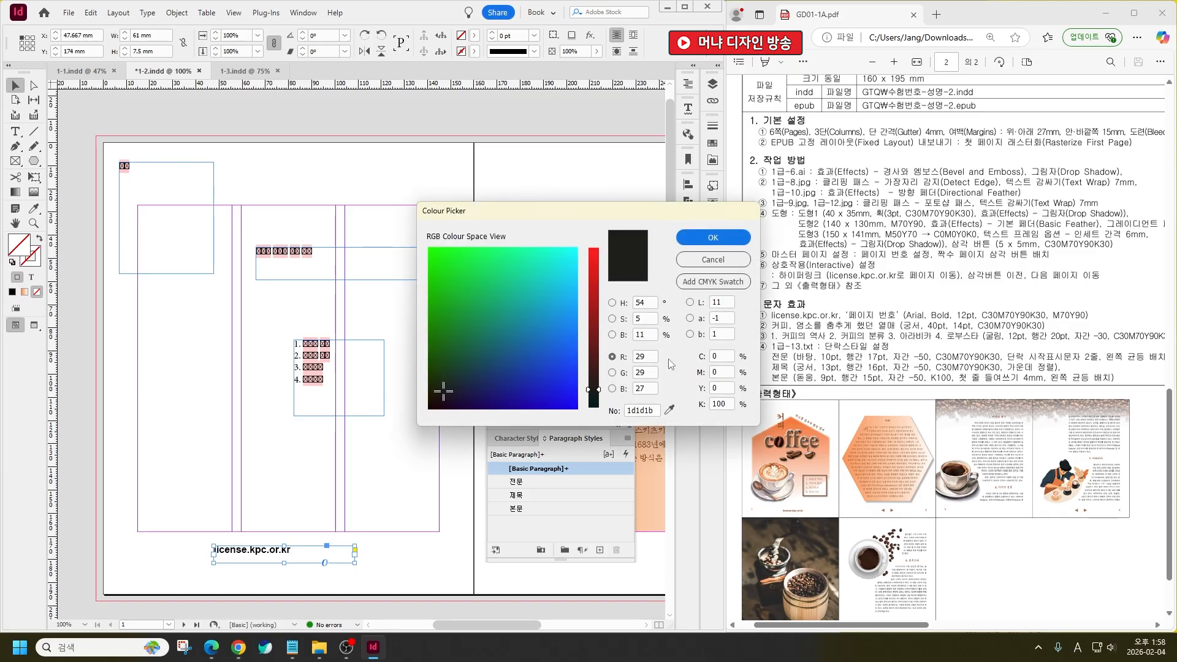
pyautogui.doubleClick(715, 356)
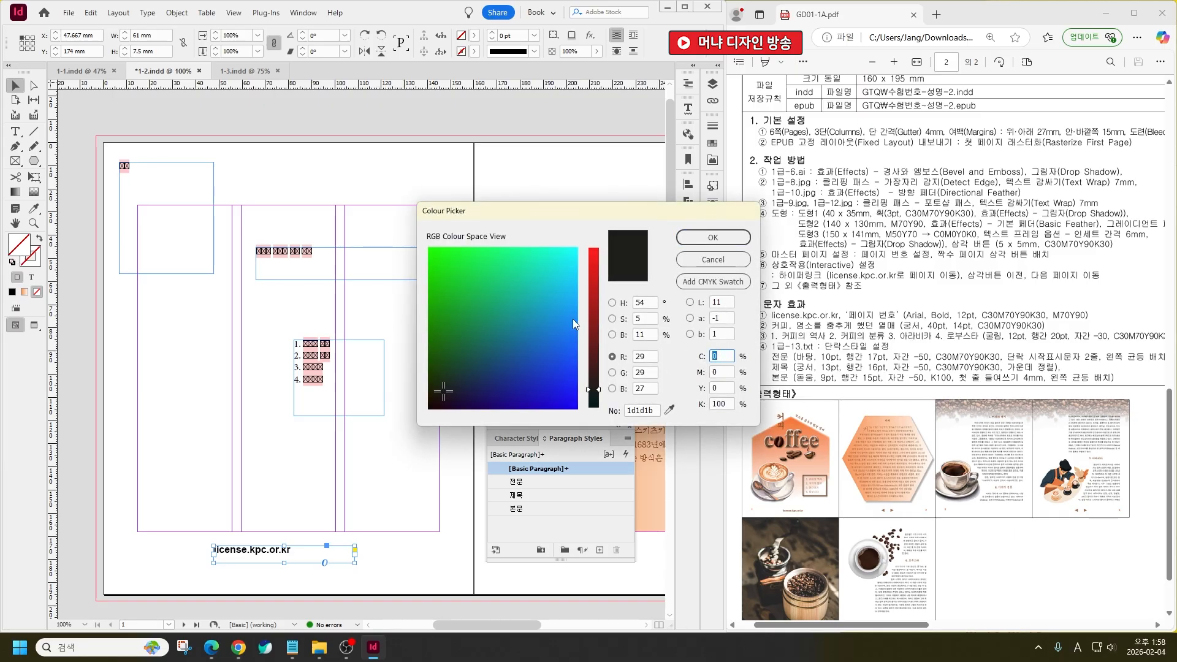
pyautogui.press('Return')
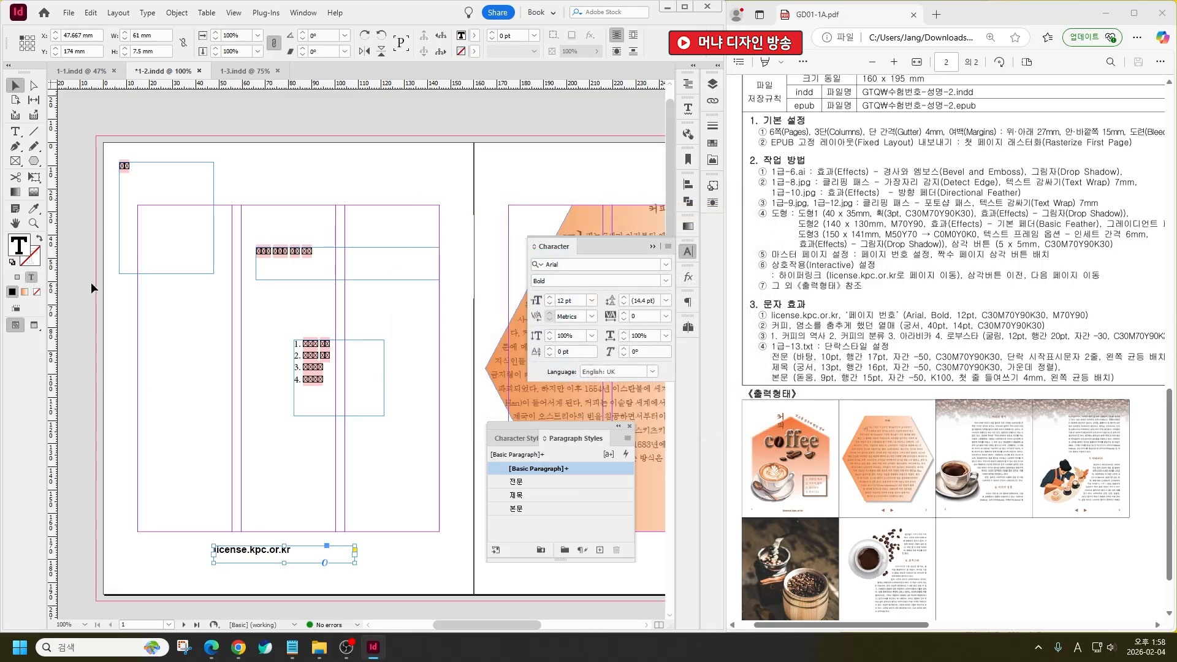
pyautogui.doubleClick(19, 247)
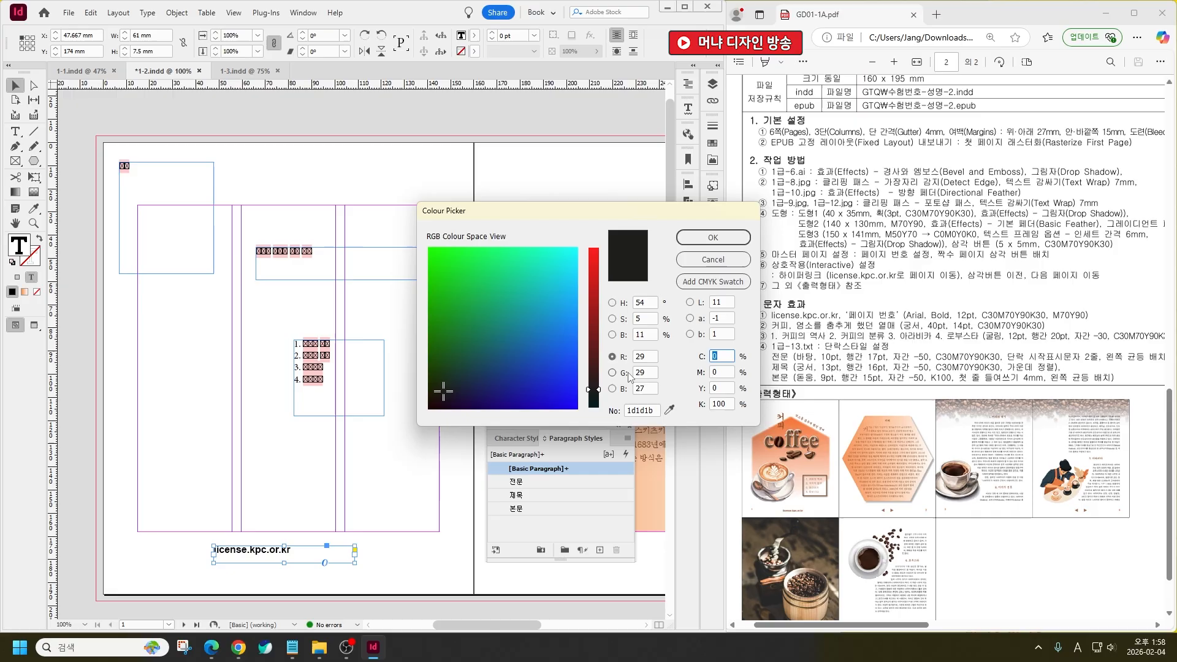
pyautogui.write('30')
pyautogui.press('Tab')
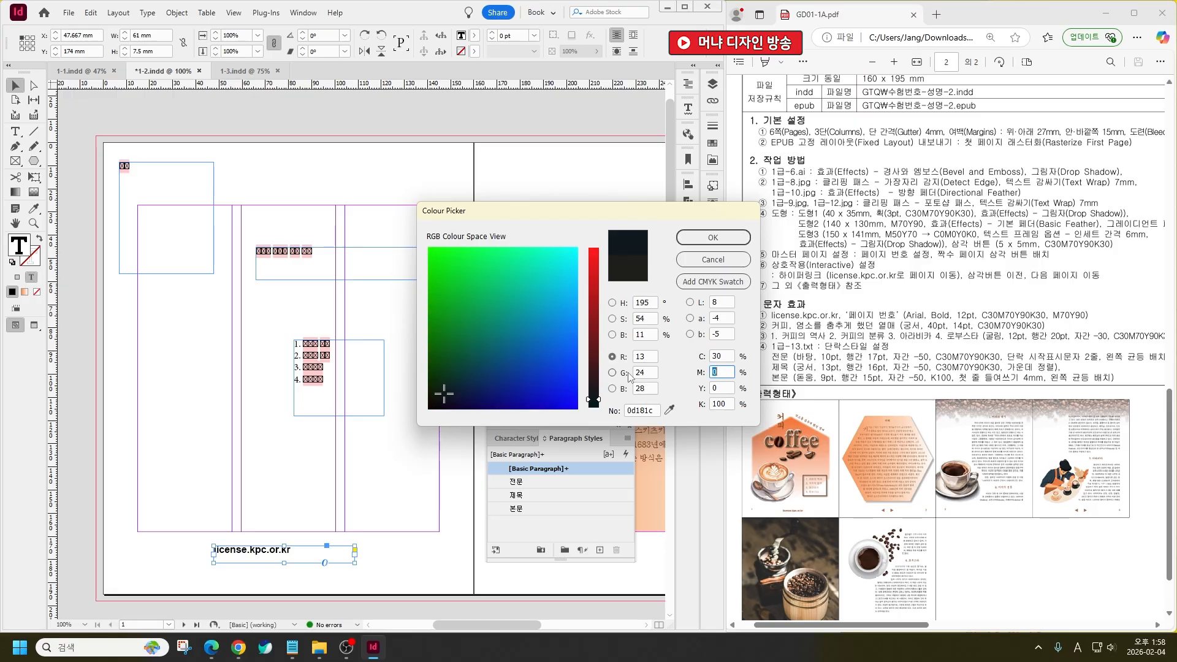
pyautogui.write('70')
pyautogui.press('Tab')
pyautogui.write('90')
pyautogui.press('Tab')
pyautogui.write('0')
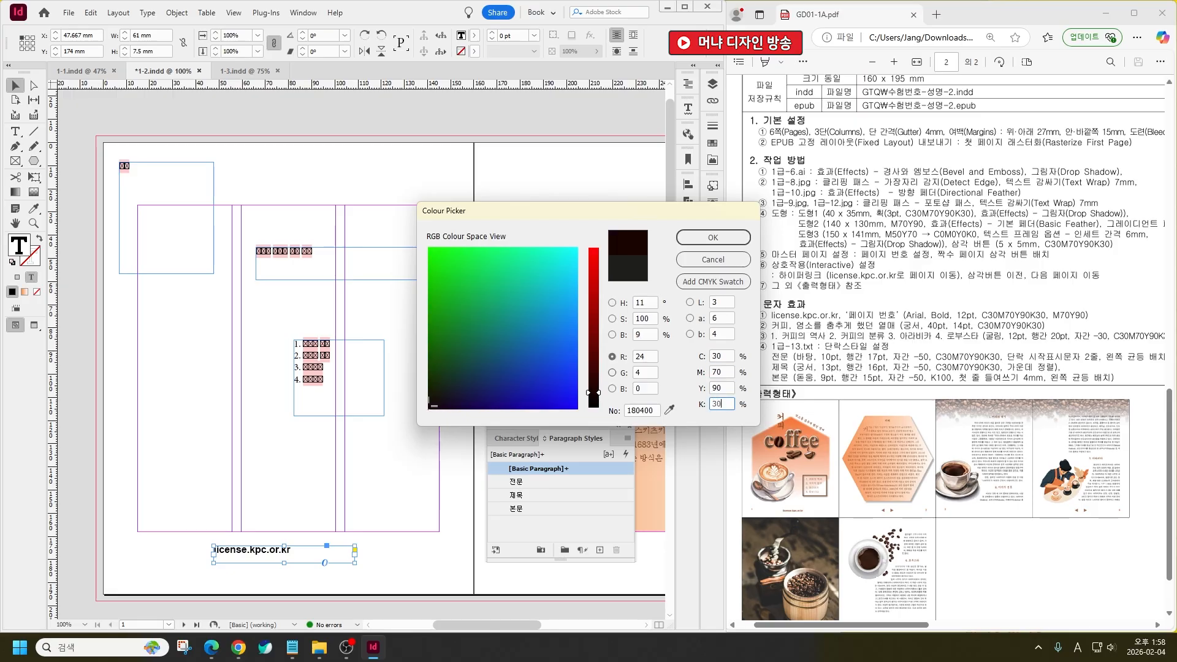
pyautogui.press('Return')
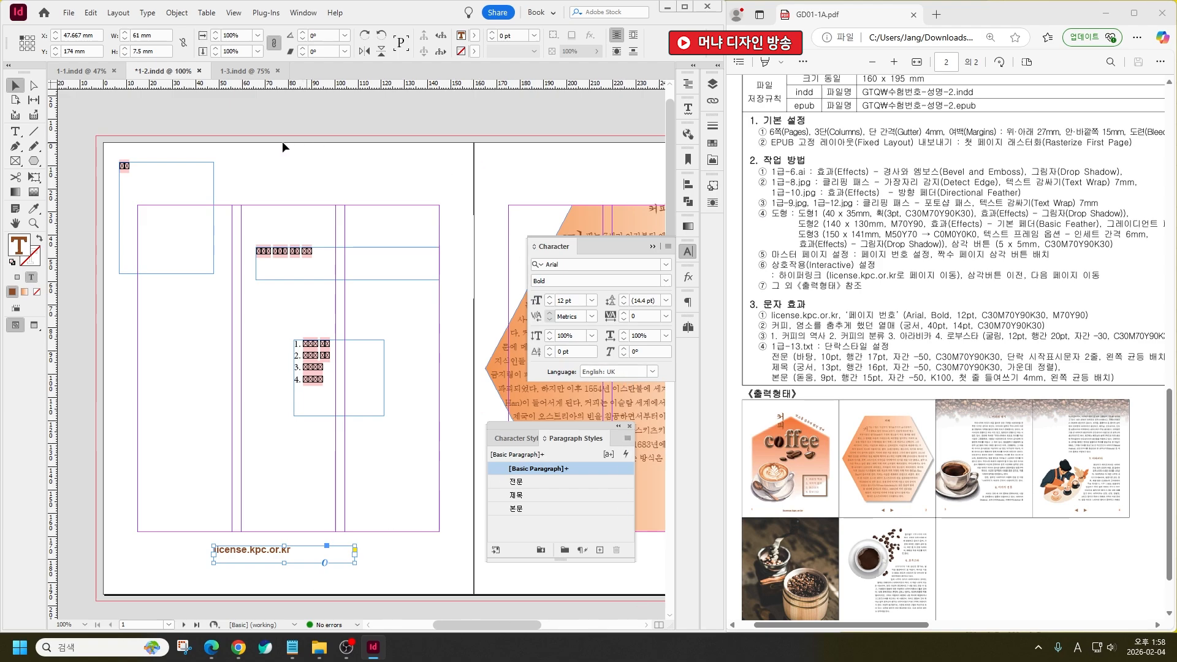
# Centre-align the text in all frames on the spread of pages 1 and 2
pyautogui.hotkey('ctrl', 'a')
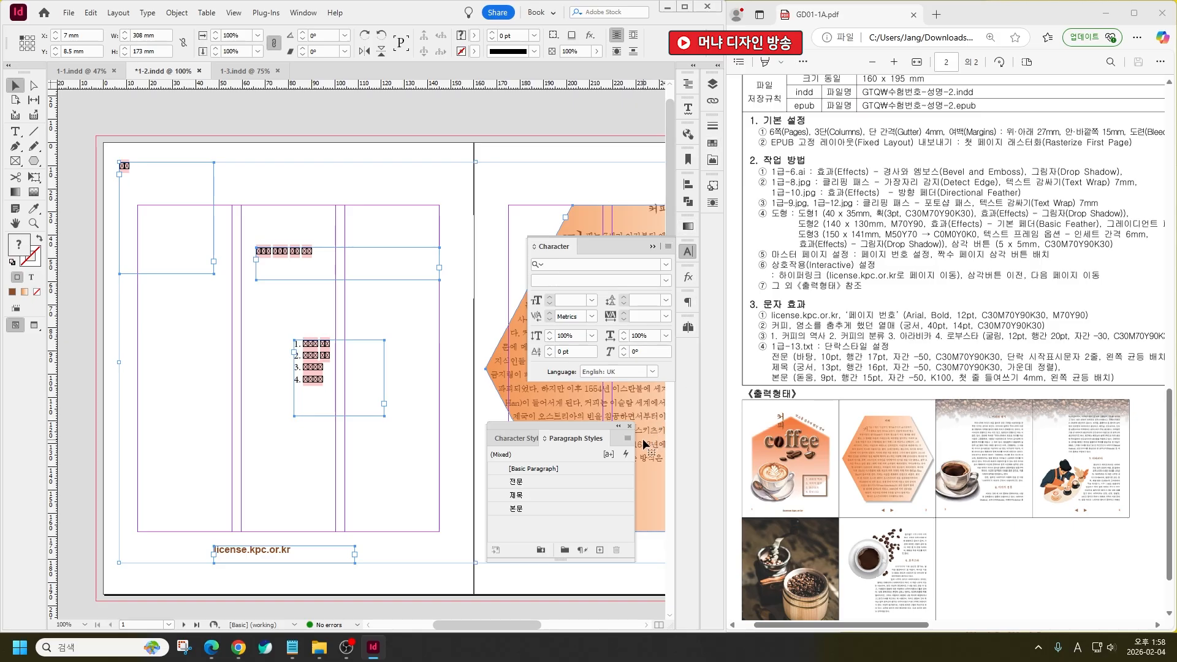
pyautogui.hotkey('ctrl', 'alt', 't')
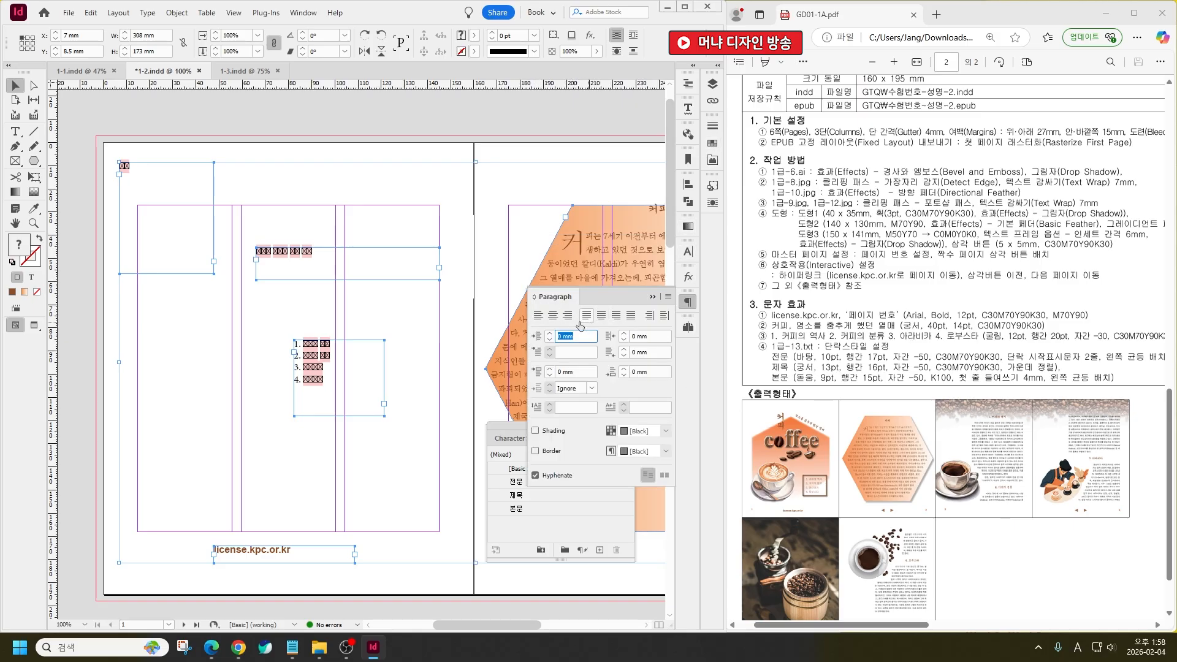
pyautogui.click(552, 315)
pyautogui.click(652, 297)
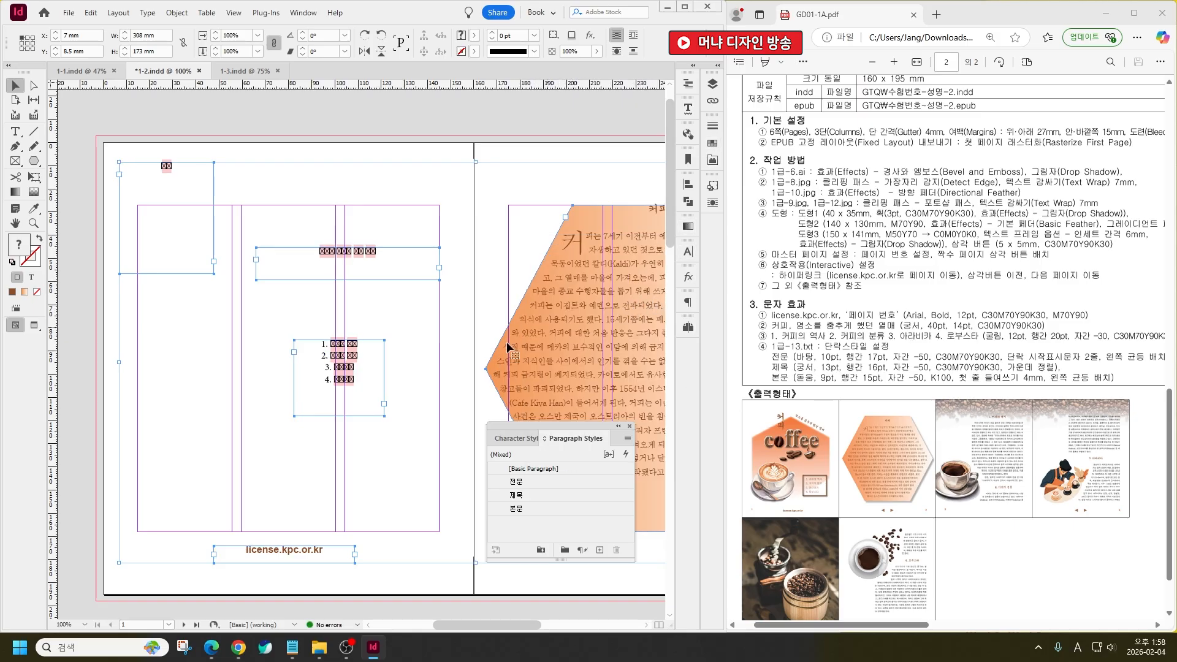
pyautogui.click(387, 505)
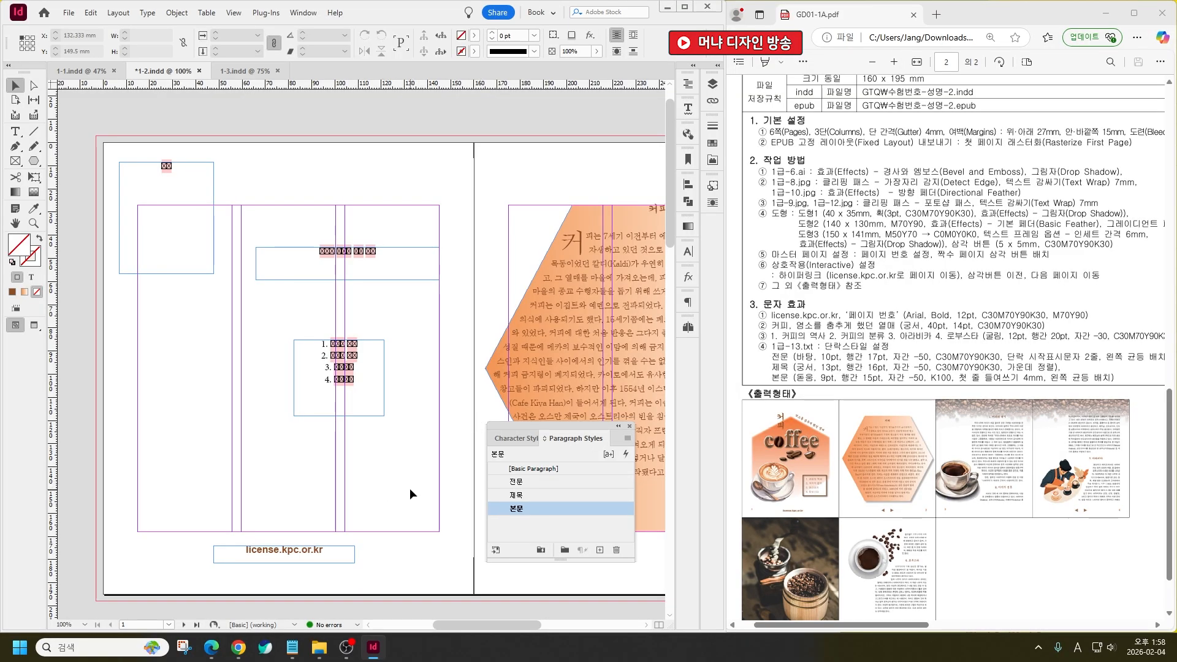
pyautogui.hotkey('ctrl', 'a')
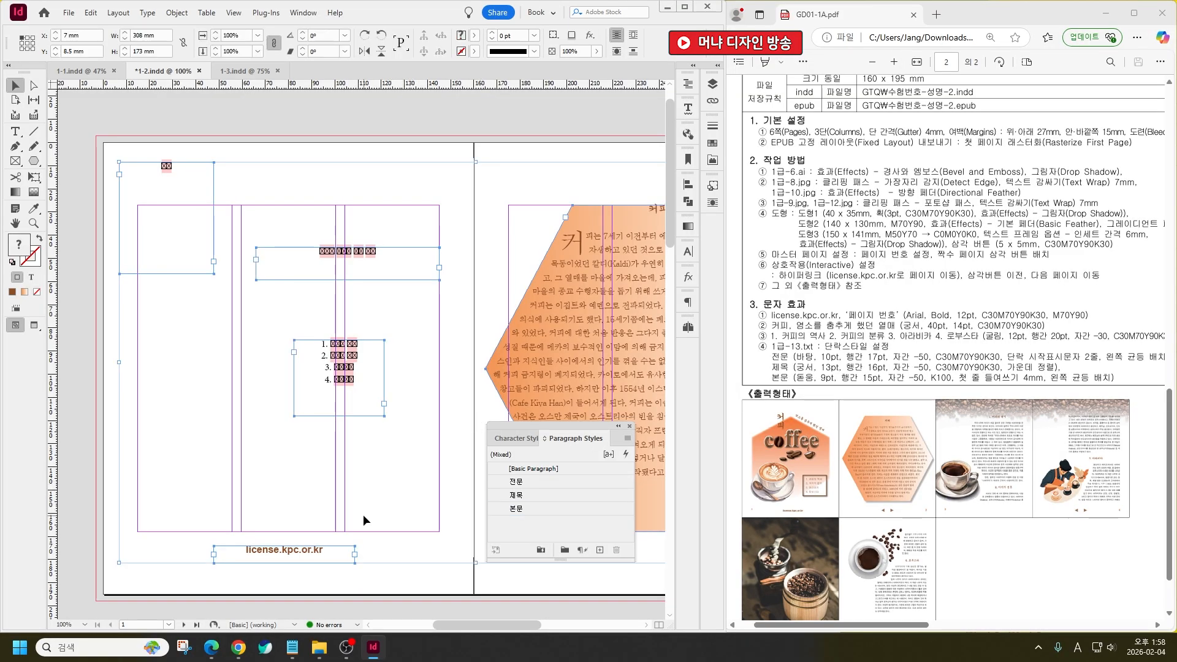
pyautogui.doubleClick(299, 550)
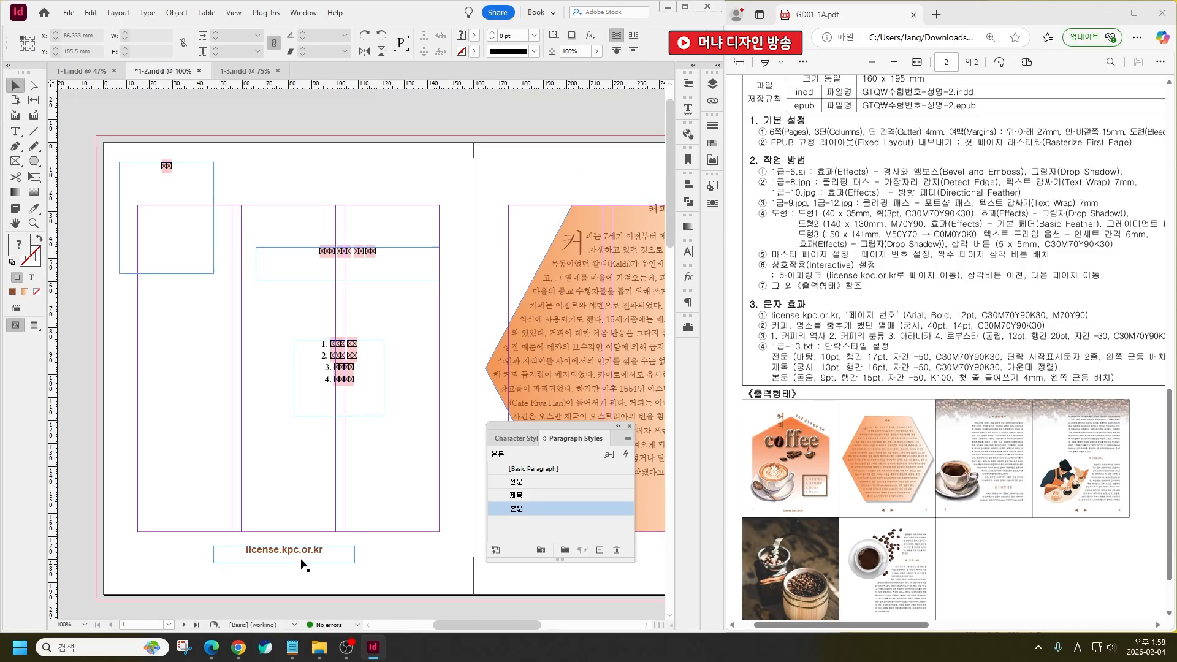
pyautogui.hotkey('ctrl', 'a')
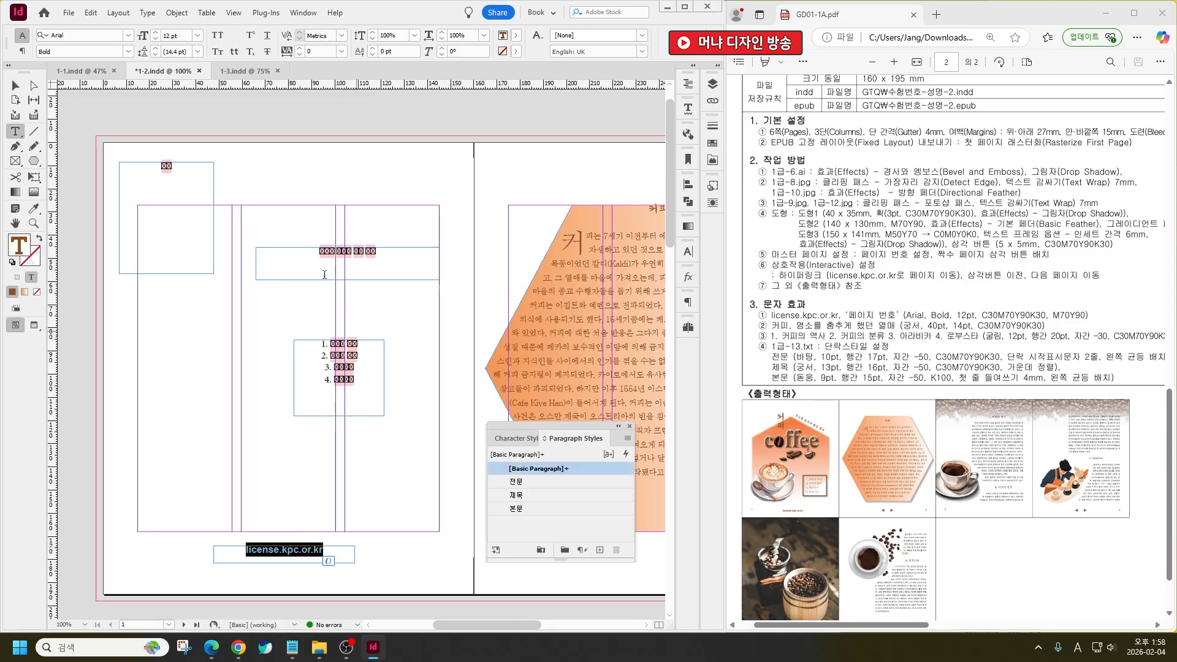
pyautogui.click(16, 85)
# Set the font of the whole numbered list on the cover page to Gulim
pyautogui.click(367, 398)
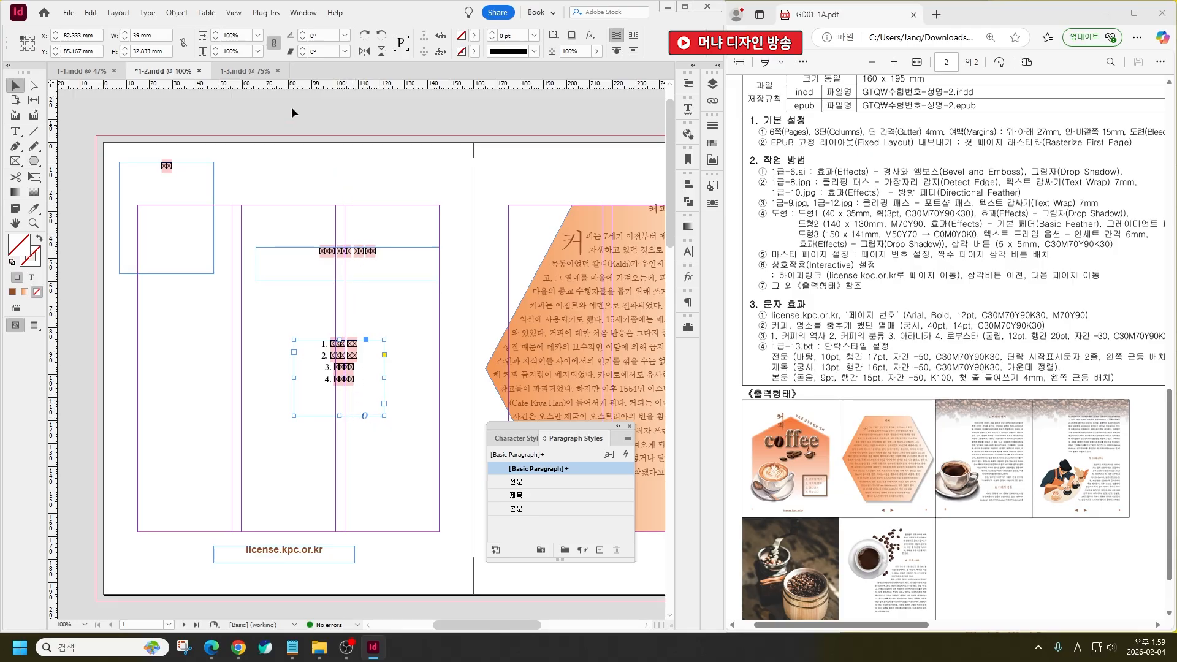
pyautogui.hotkey('ctrl', 'a')
pyautogui.doubleClick(354, 372)
pyautogui.hotkey('ctrl', 'a')
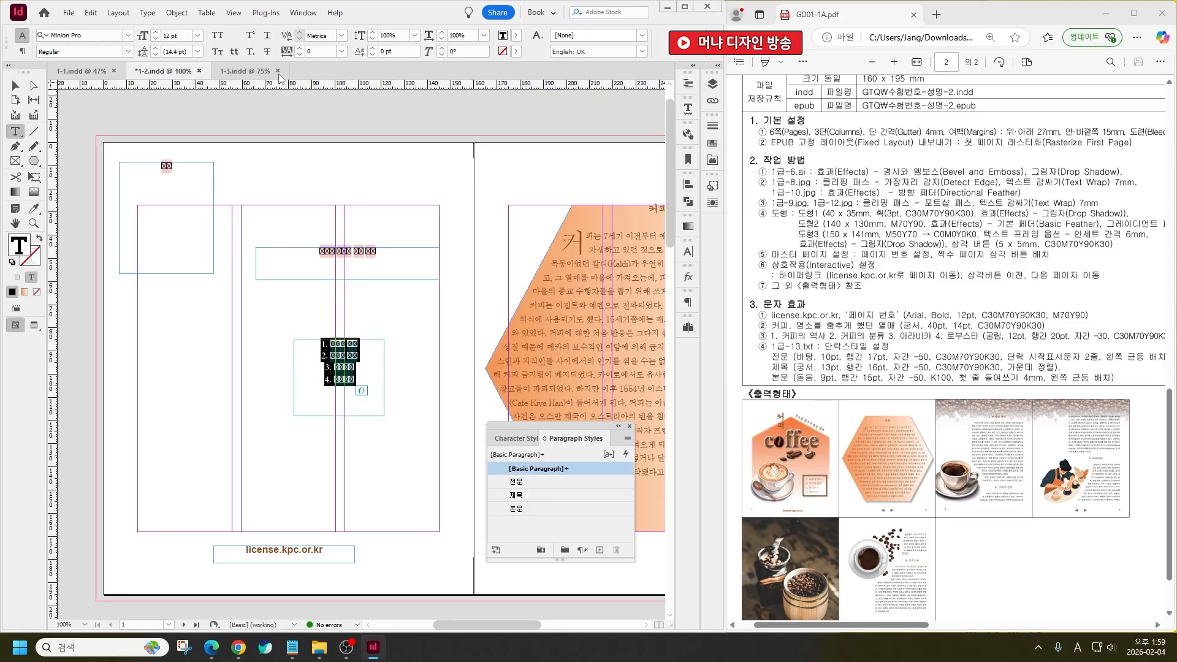
pyautogui.click(129, 38)
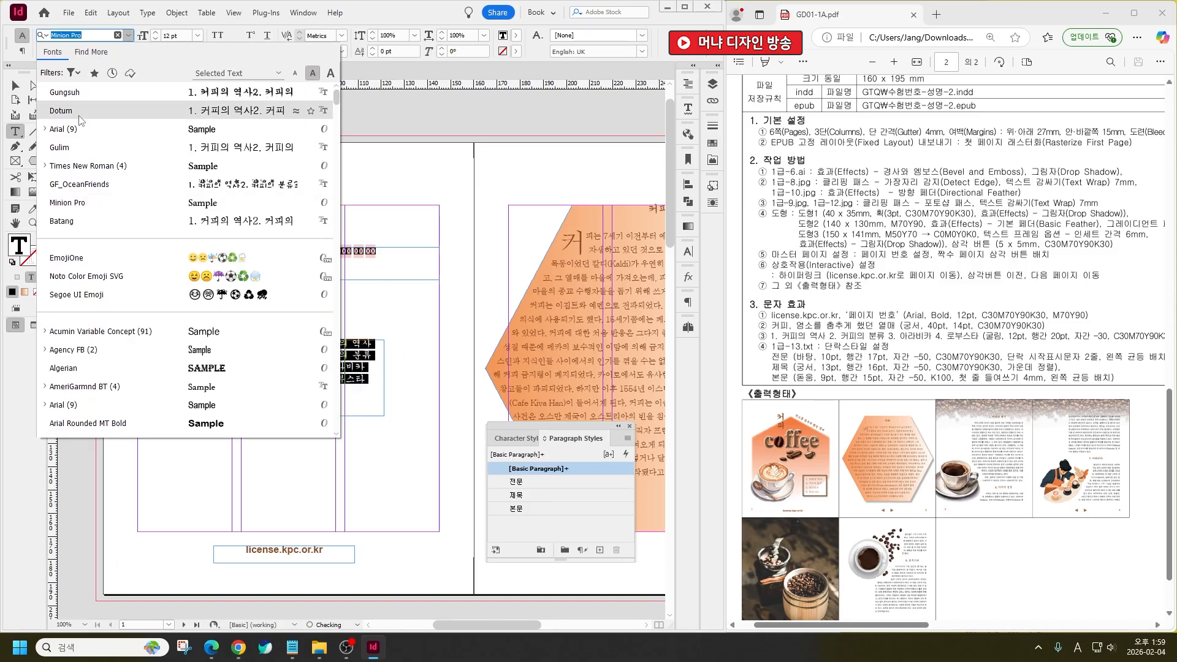
pyautogui.click(116, 71)
pyautogui.click(165, 39)
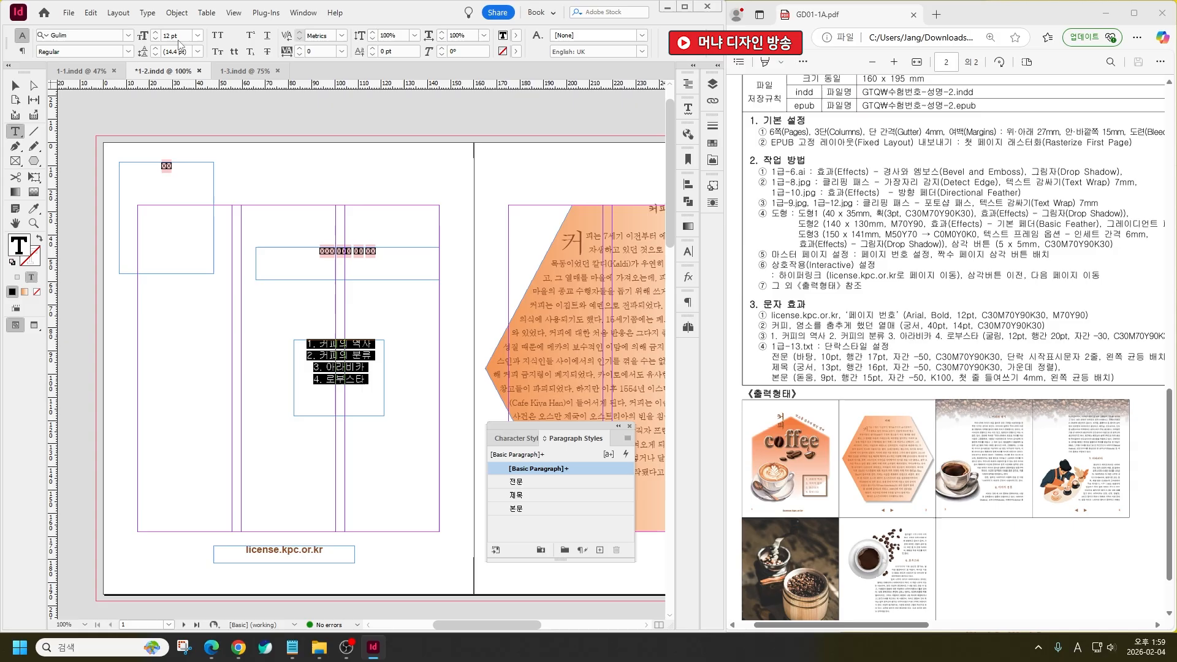
# Set the numbered list's leading to 20 pt and its tracking to -30
pyautogui.doubleClick(175, 51)
pyautogui.write('20')
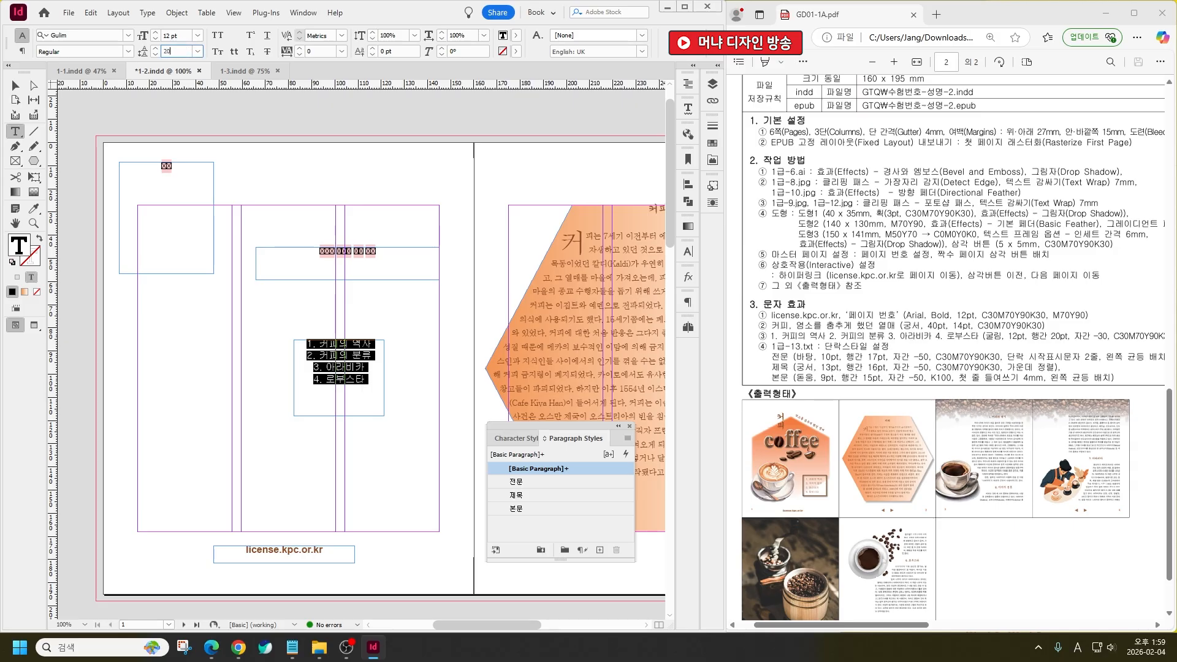
pyautogui.press('Tab')
pyautogui.press('Tab')
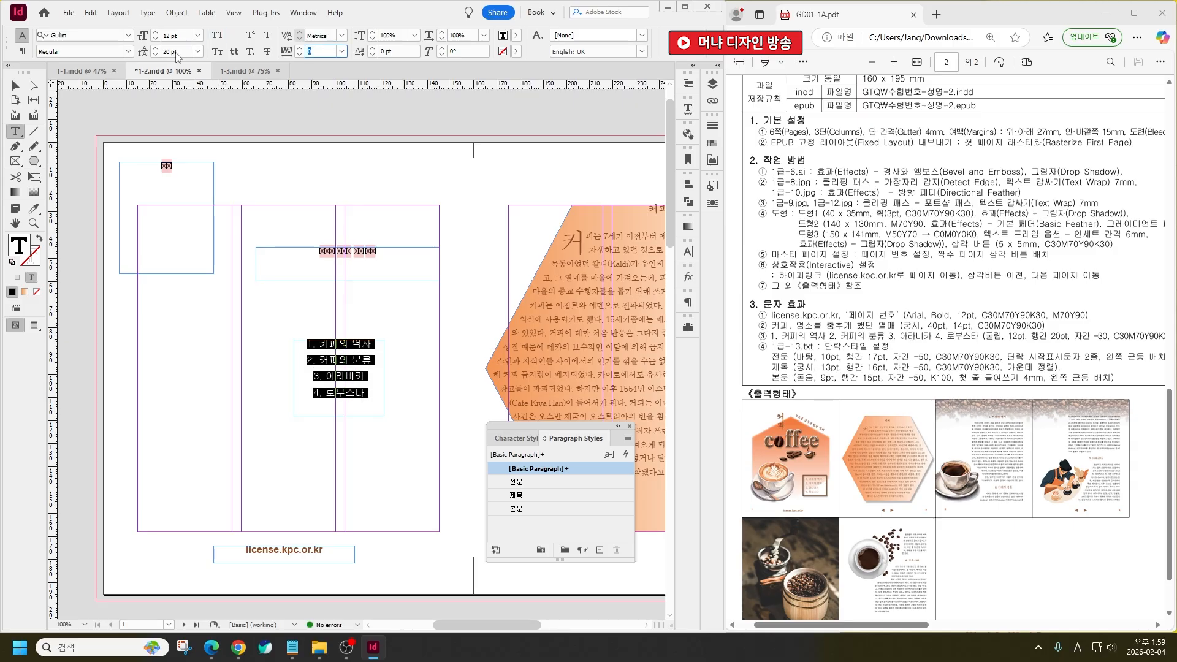
pyautogui.write('-30')
pyautogui.press('Return')
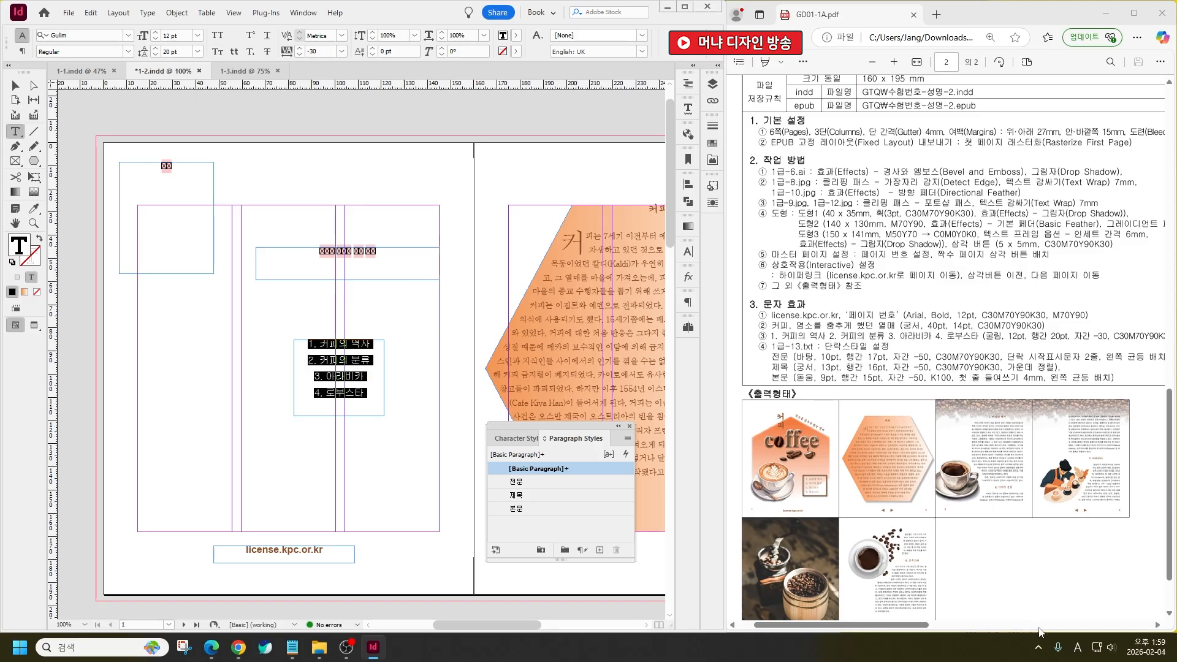
# Check the list's colour specification in the reference PDF and colour the numbered list text C30 M70 Y90 K30
pyautogui.click(899, 625)
pyautogui.moveTo(900, 626); pyautogui.dragTo(906, 626)
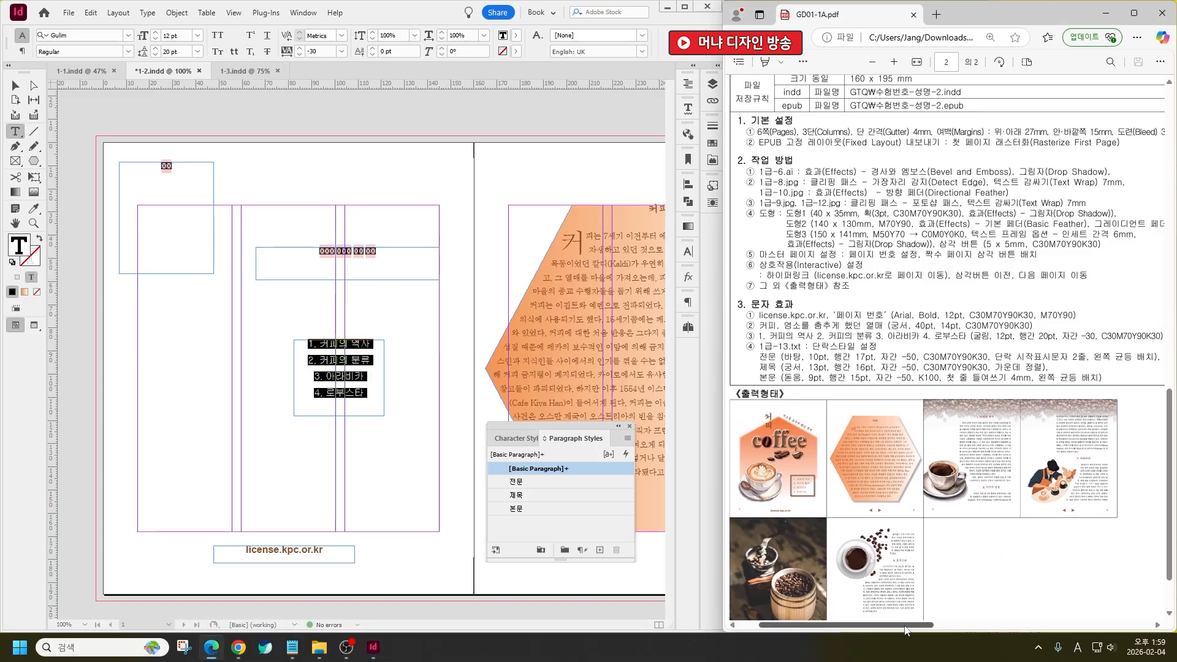
pyautogui.doubleClick(18, 247)
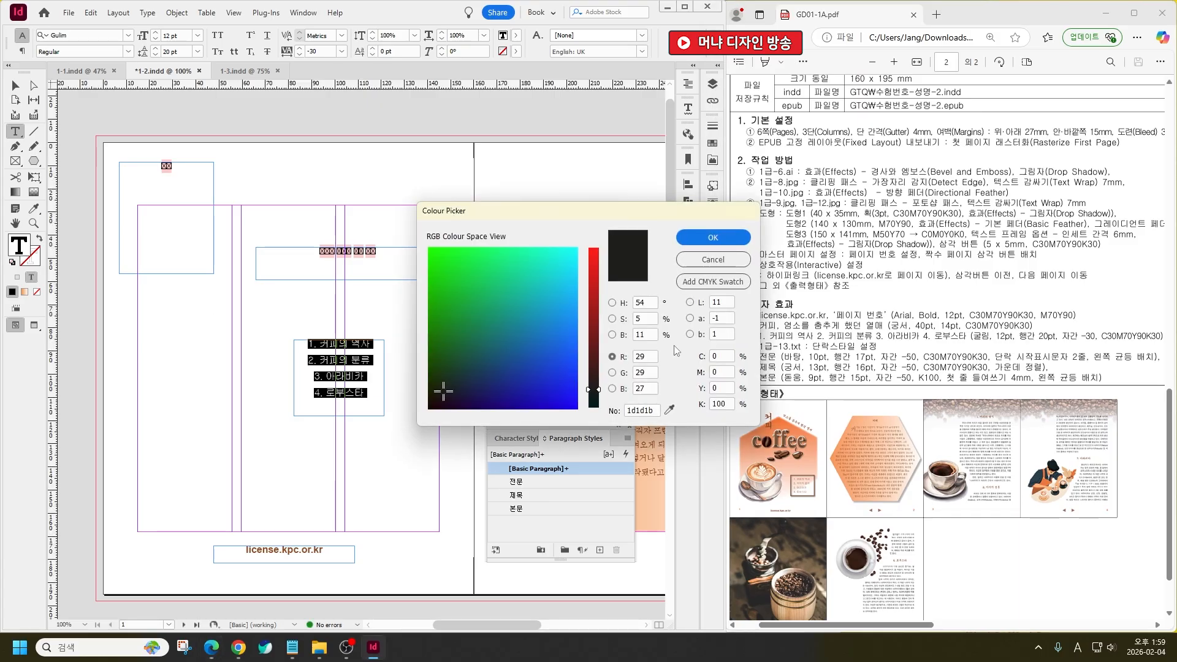
pyautogui.click(722, 356)
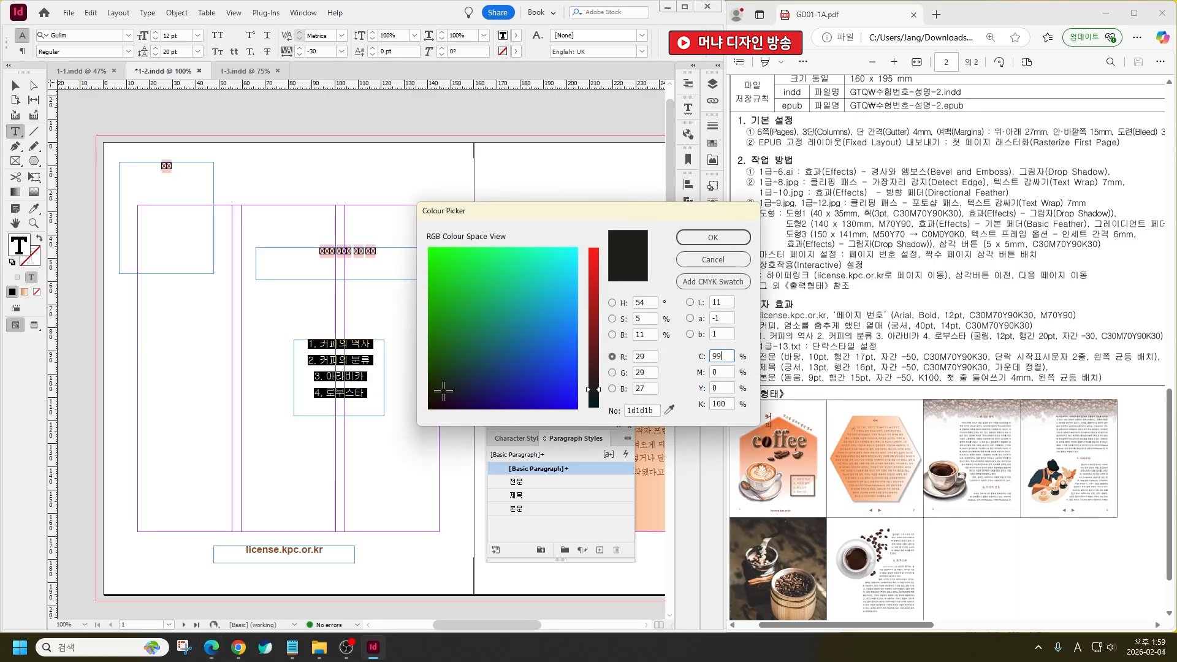
pyautogui.write('30')
pyautogui.press('Tab')
pyautogui.write('70')
pyautogui.press('Tab')
pyautogui.press('Tab')
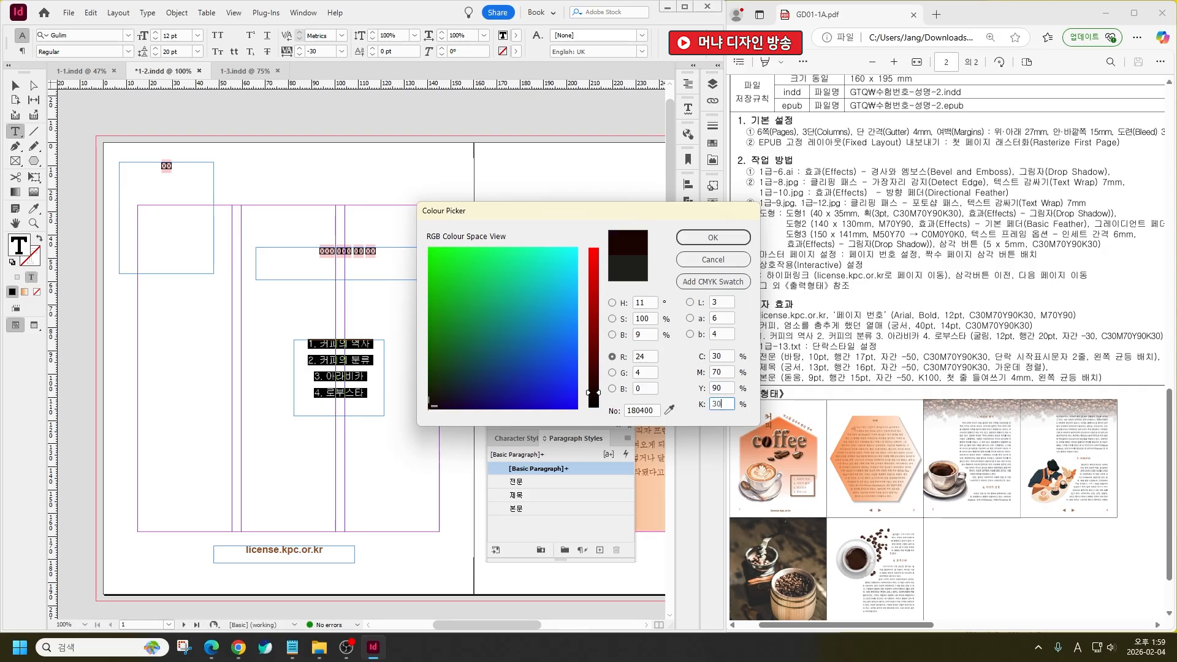
pyautogui.press('Return')
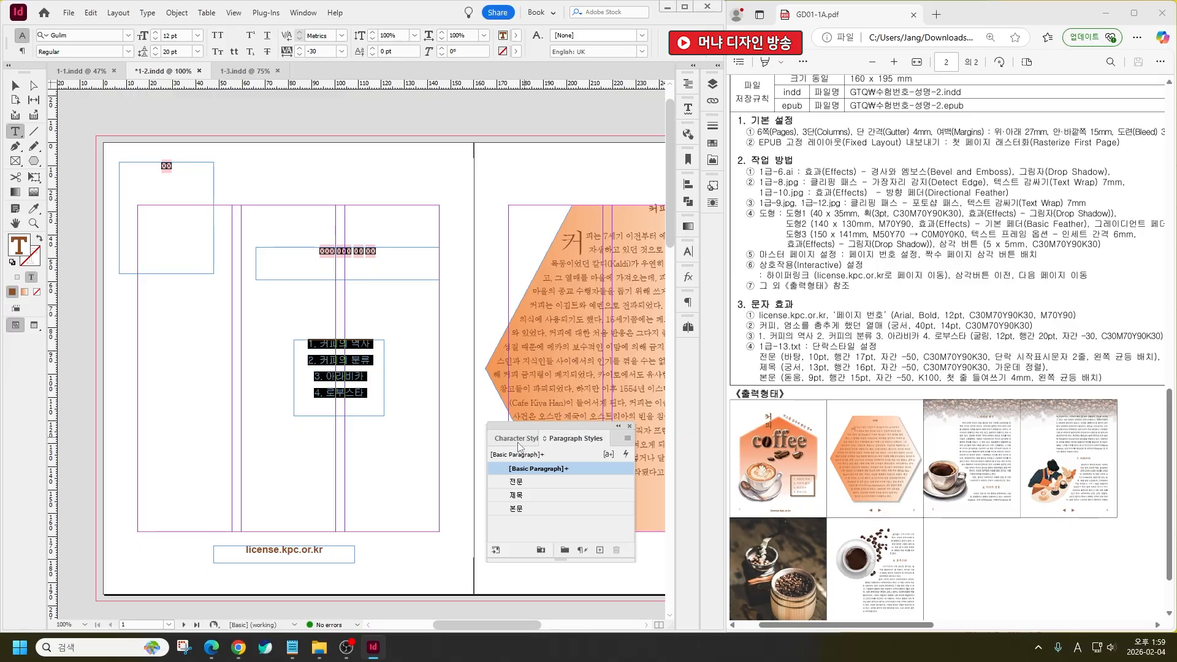
# Left-align the four lines of the numbered list on the cover page
pyautogui.hotkey('ctrl', 'alt', 't')
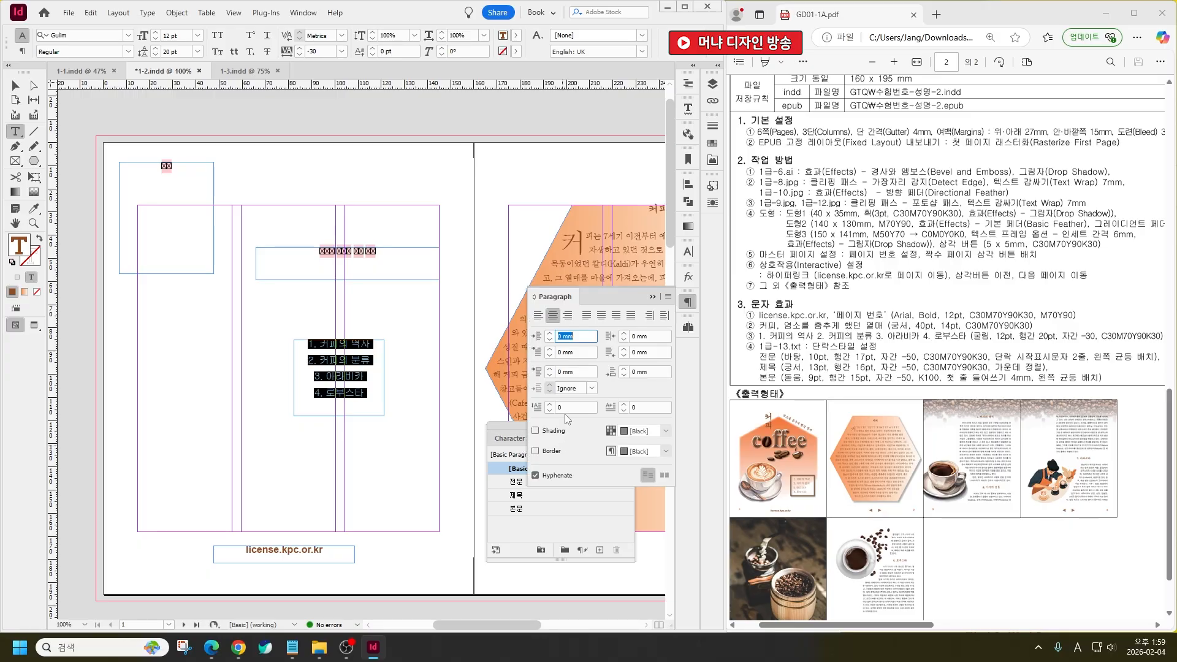
pyautogui.click(538, 315)
pyautogui.click(417, 383)
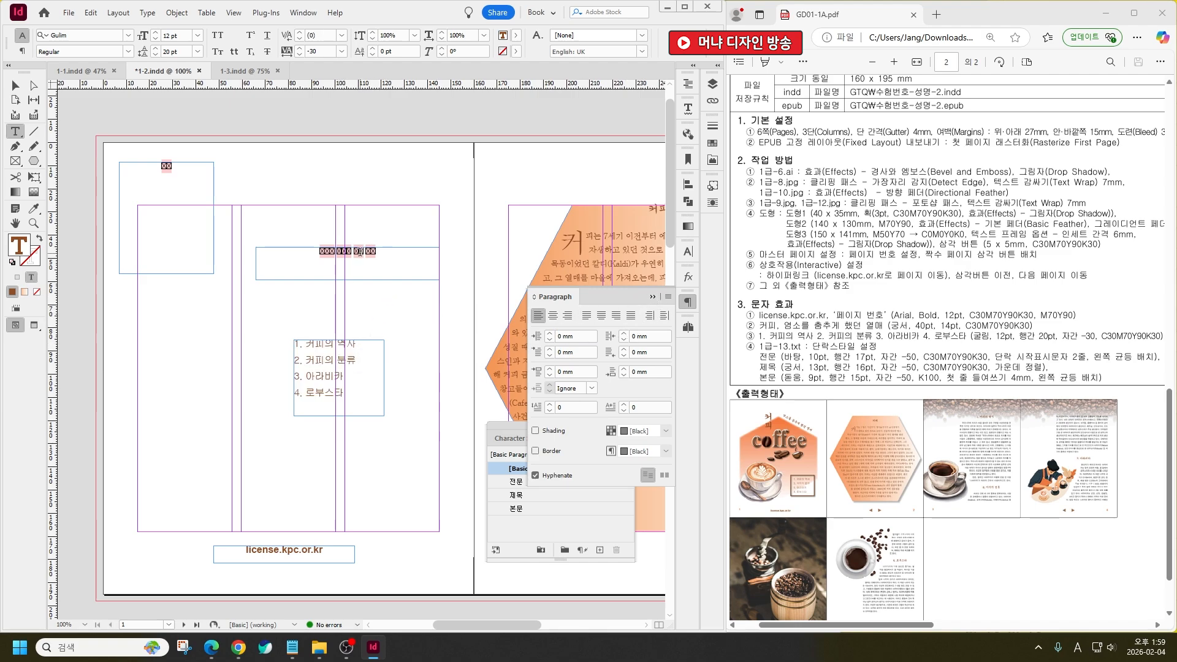
# Set the "커피" and "염소를 춤추게 했던 열매" text frames to Gungsuh at 40 pt
pyautogui.tripleClick(359, 251)
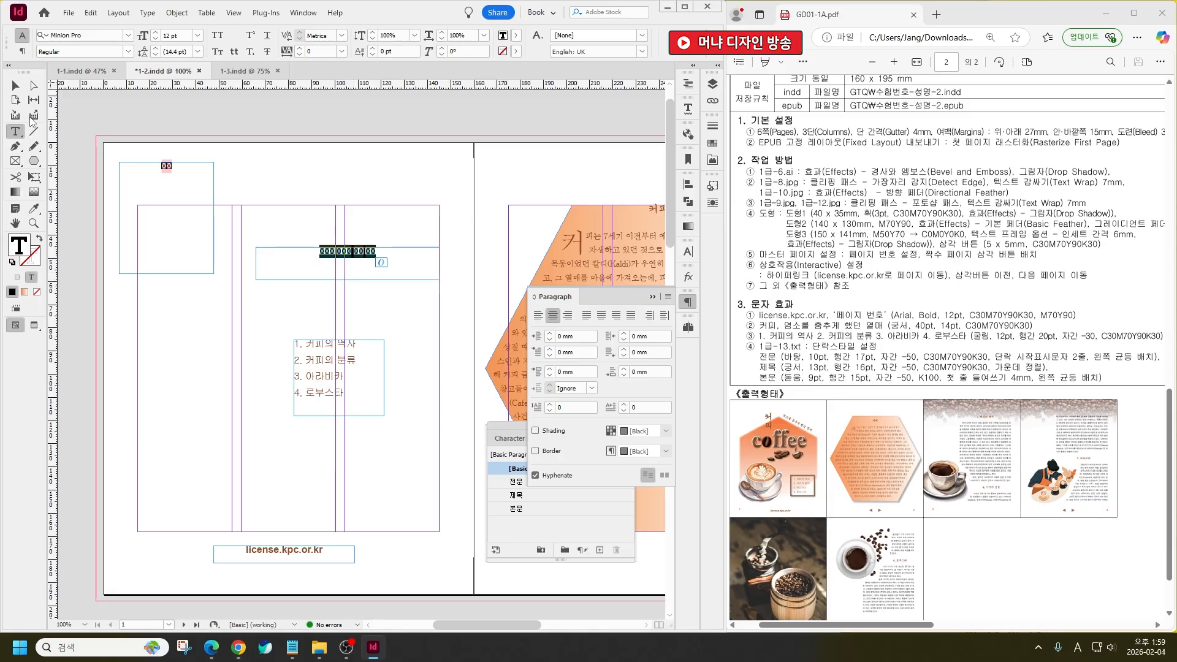
pyautogui.click(16, 85)
pyautogui.moveTo(107, 112); pyautogui.dragTo(440, 255)
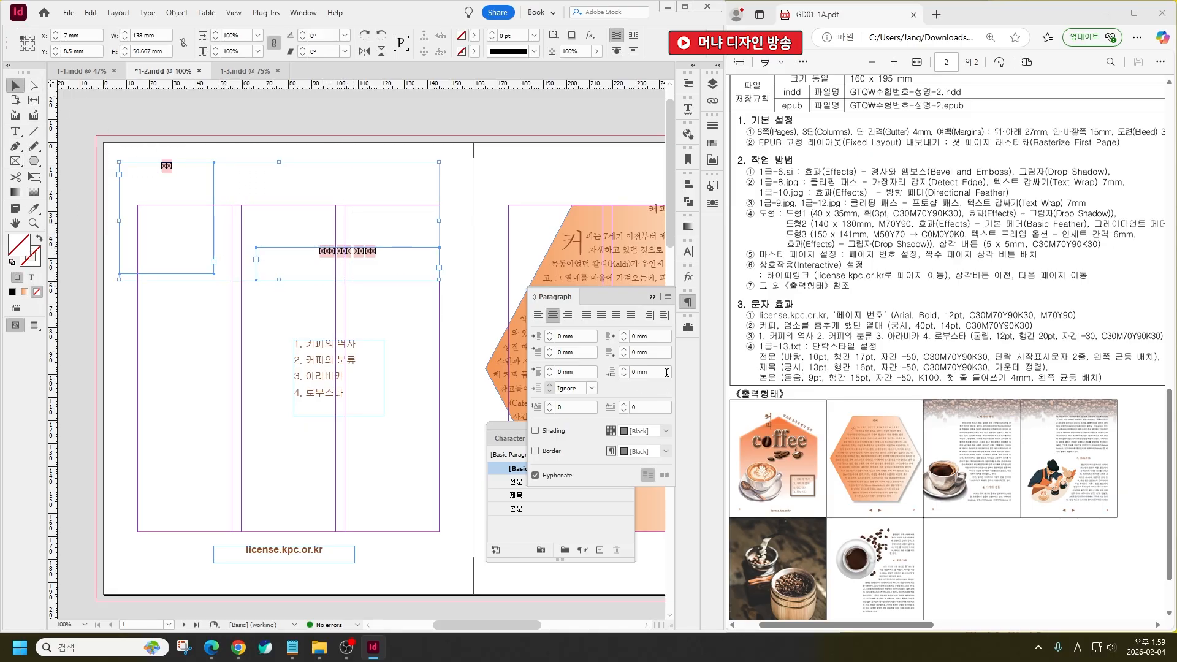
pyautogui.hotkey('ctrl', 't')
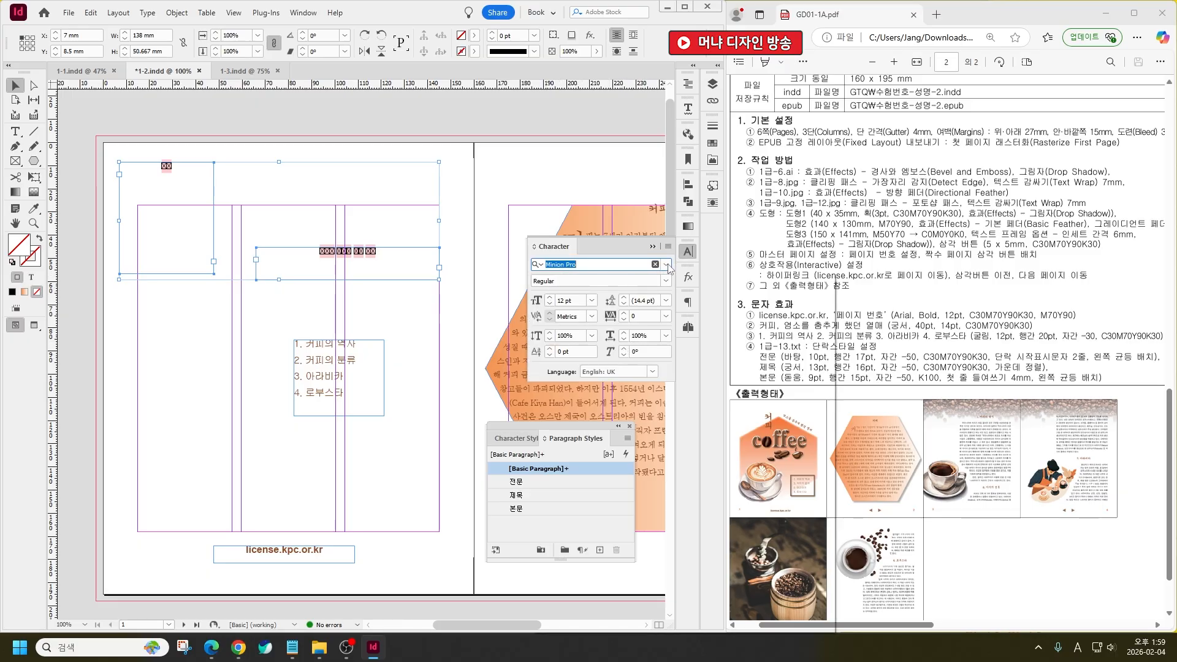
pyautogui.click(665, 264)
pyautogui.click(578, 327)
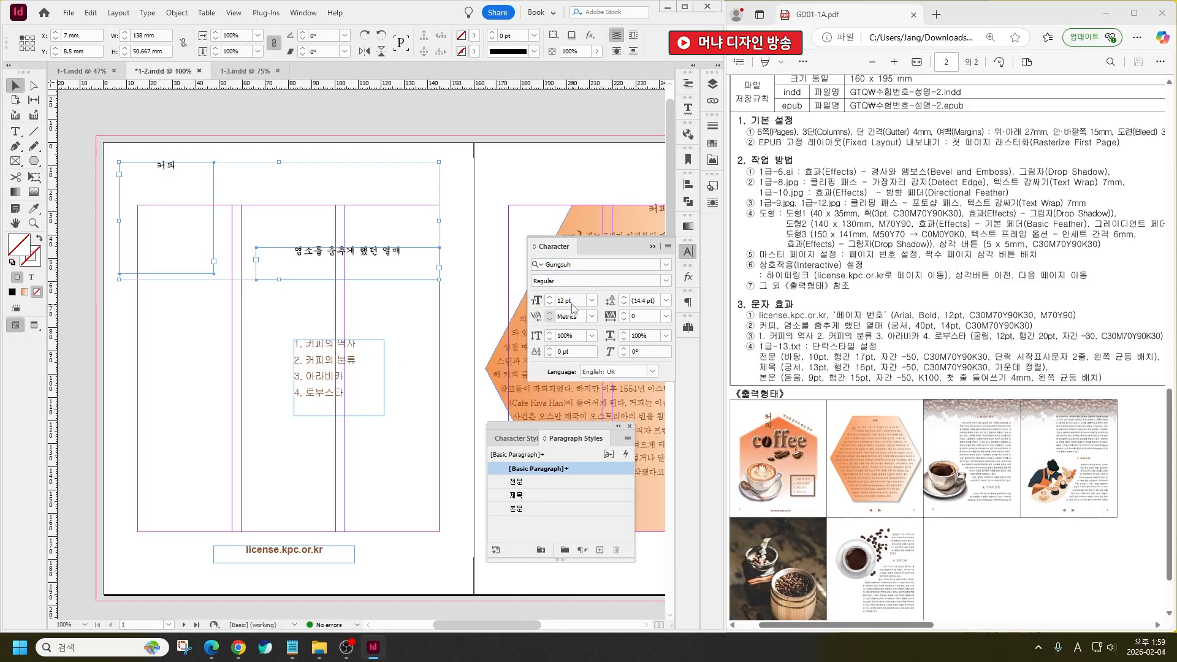
pyautogui.doubleClick(559, 300)
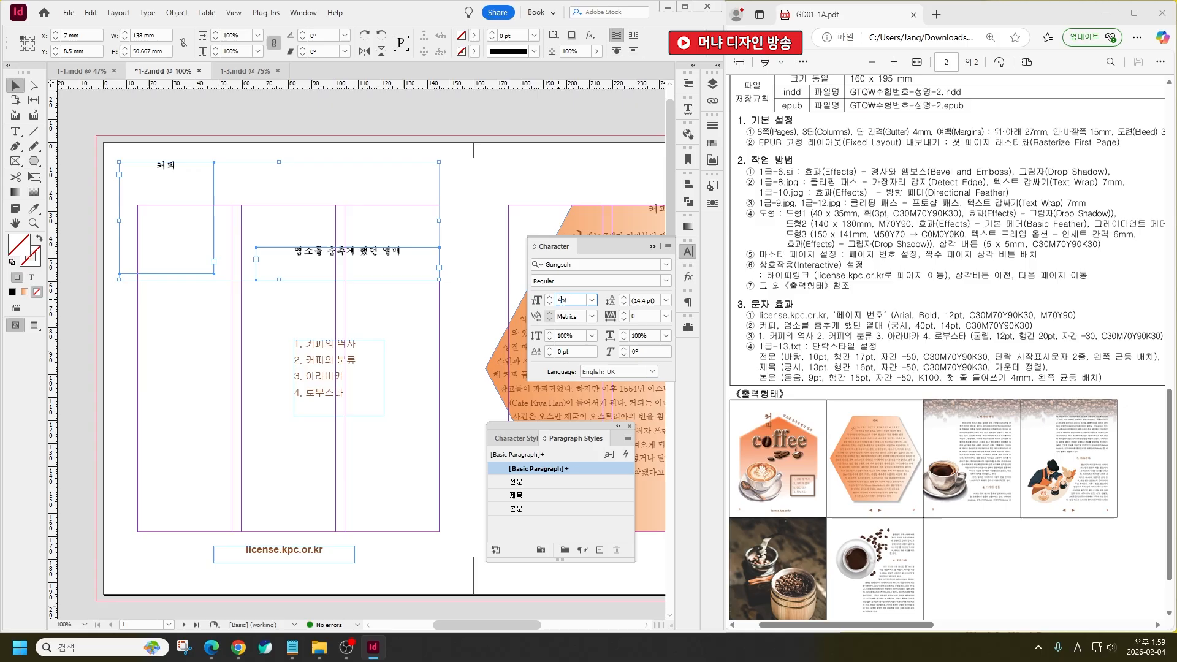
pyautogui.write('40')
pyautogui.press('Return')
pyautogui.click(440, 317)
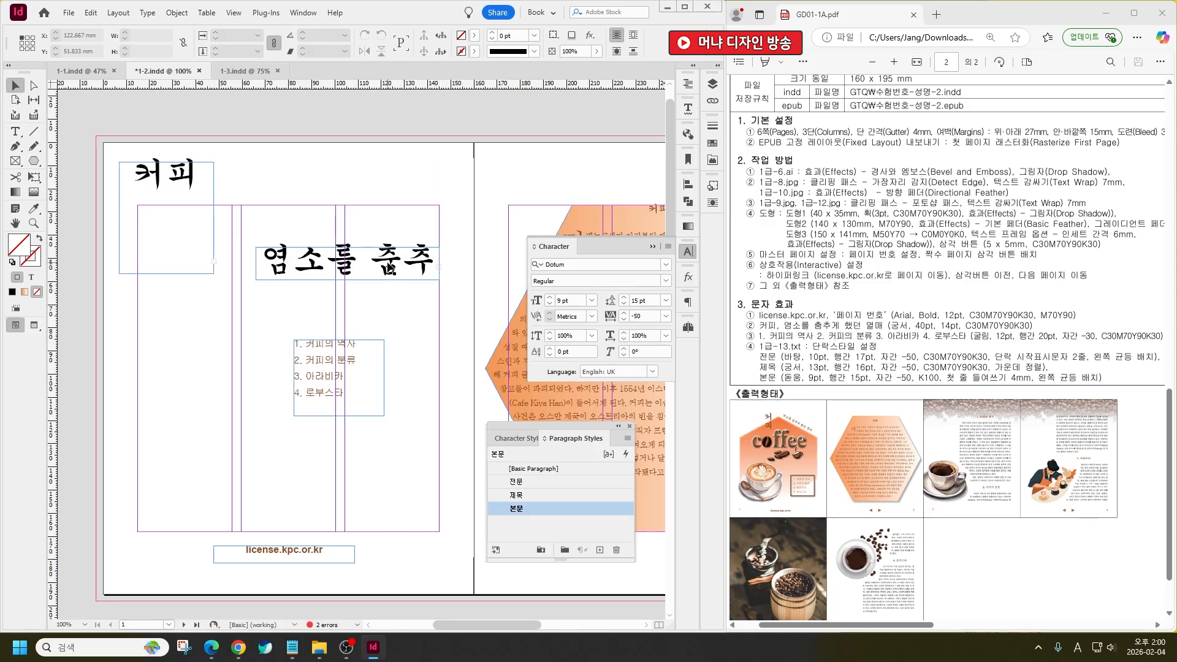
# Set the font size of the "염소를 춤추게 했던 열매" text to 14 pt
pyautogui.click(410, 263)
pyautogui.doubleClick(563, 300)
pyautogui.write('1')
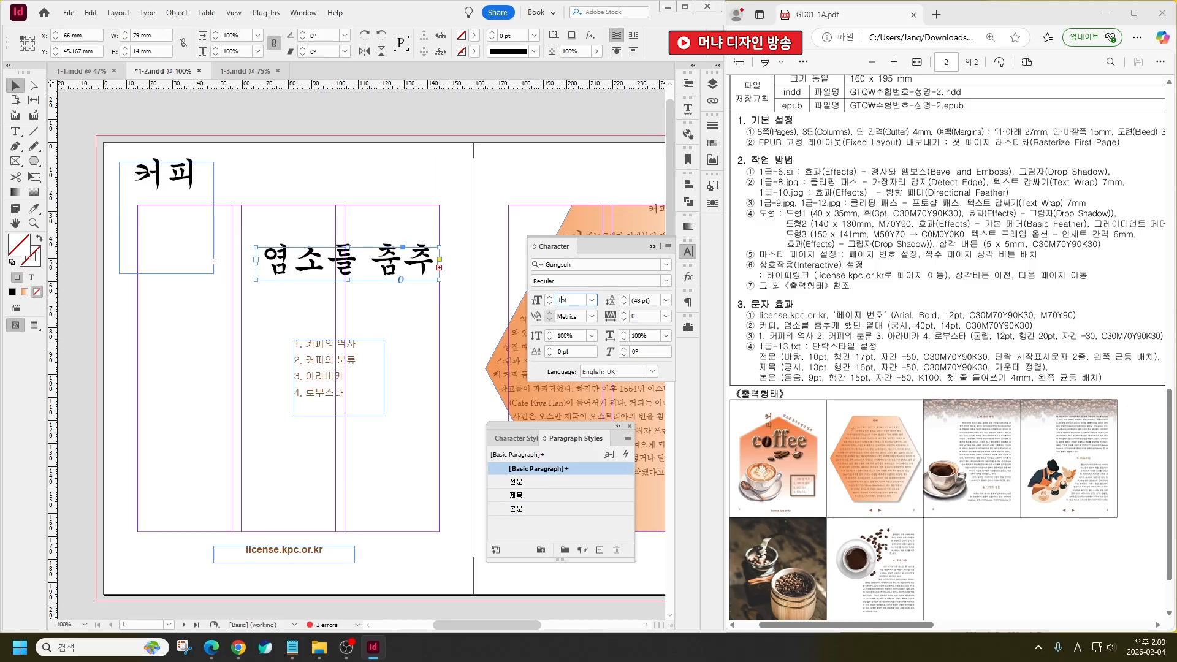
pyautogui.write('4')
pyautogui.press('Return')
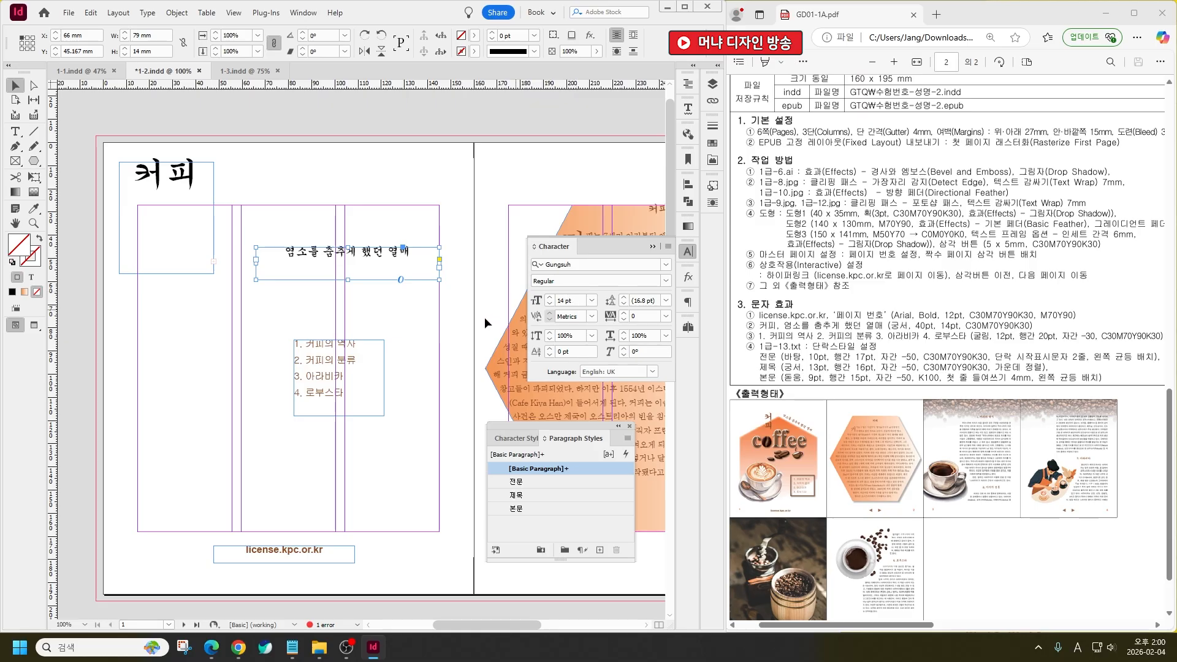
# Colour the text of the "커피" and "염소를 춤추게 했던 열매" frames C30 M70 Y90 K30
pyautogui.moveTo(181, 141); pyautogui.dragTo(313, 262)
pyautogui.click(32, 277)
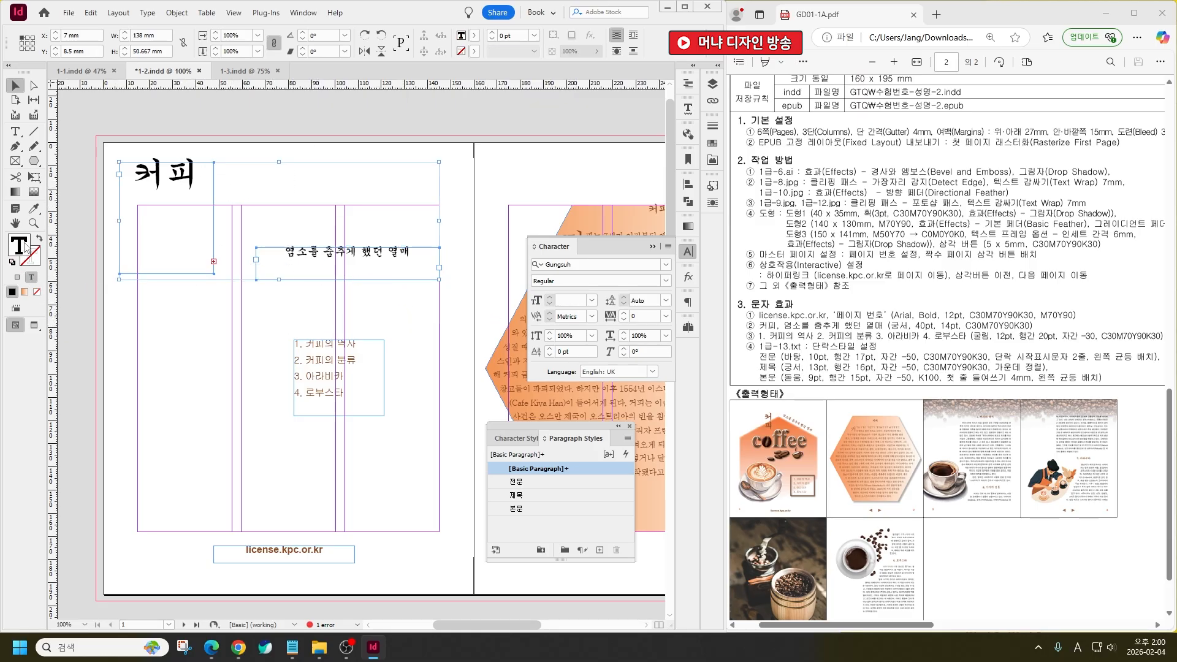
pyautogui.doubleClick(18, 245)
pyautogui.click(721, 357)
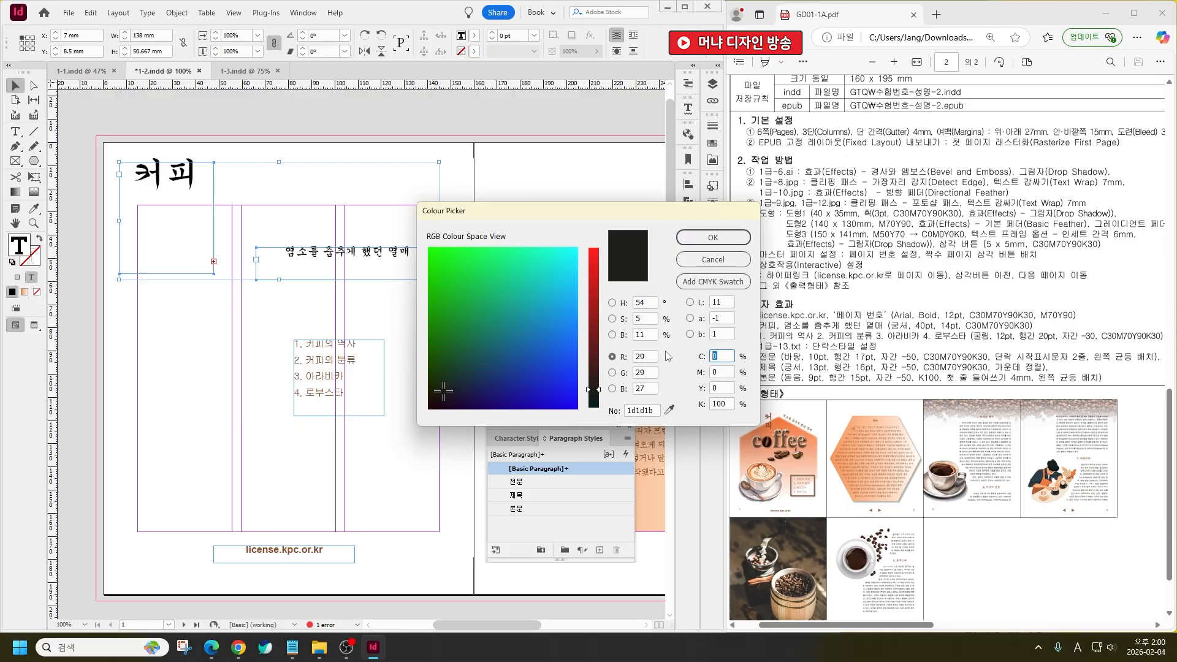
pyautogui.write('30')
pyautogui.press('Tab')
pyautogui.write('70')
pyautogui.press('Tab')
pyautogui.write('90')
pyautogui.press('Tab')
pyautogui.write('30')
pyautogui.press('Return')
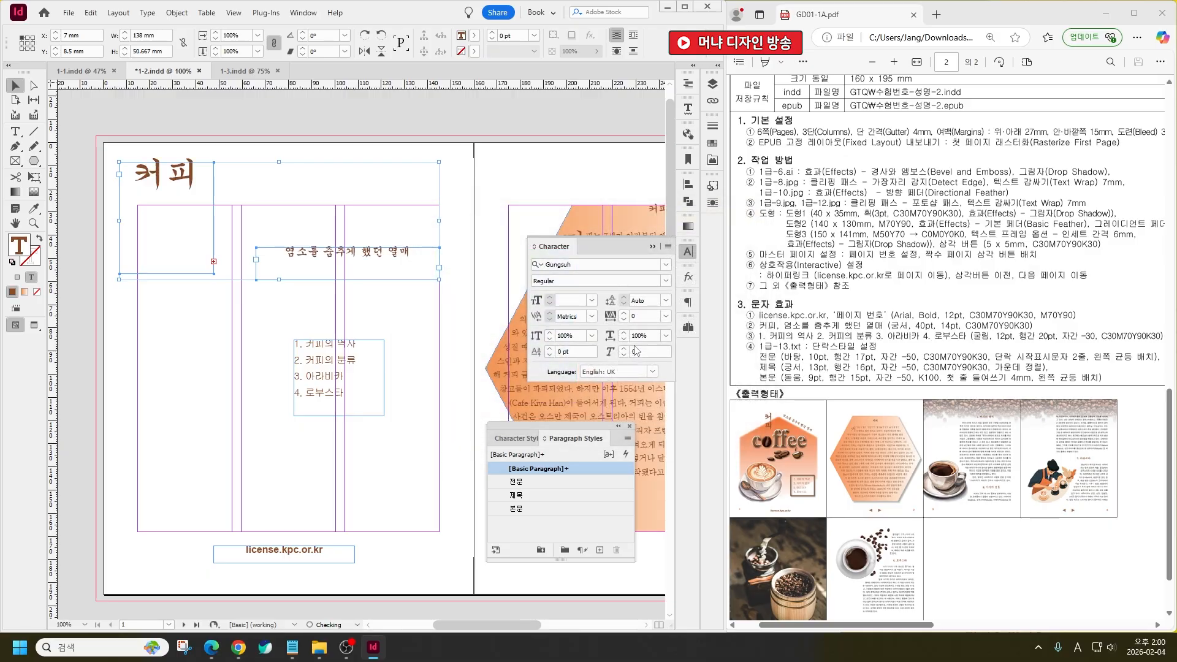
pyautogui.doubleClick(355, 254)
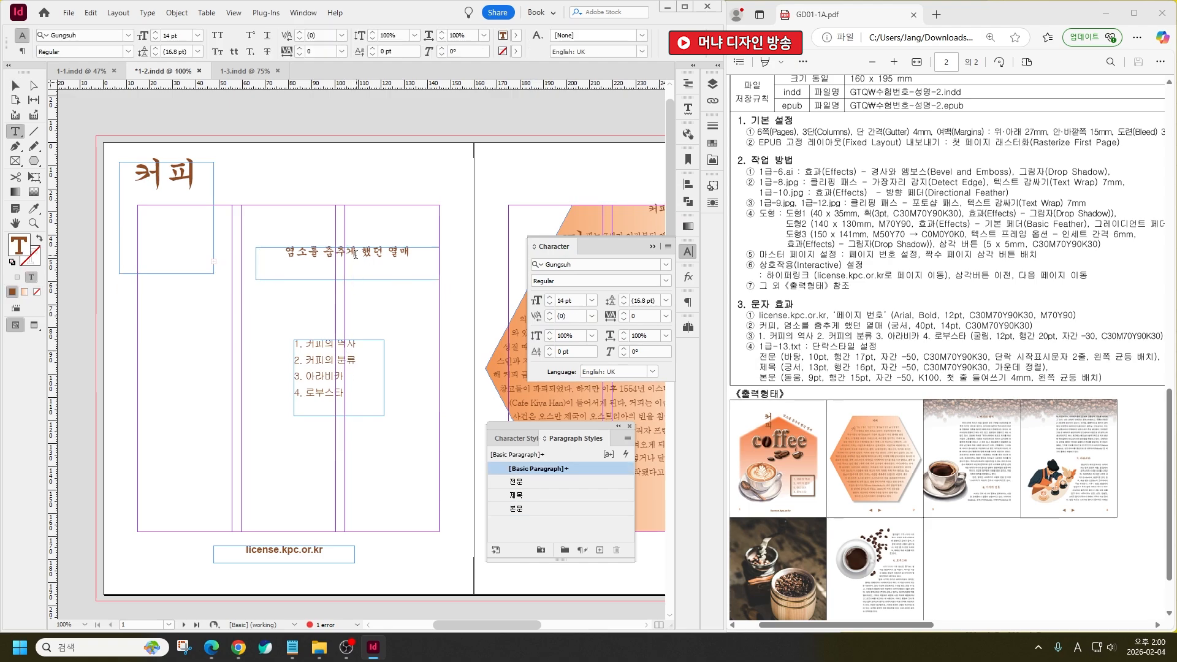
pyautogui.tripleClick(355, 254)
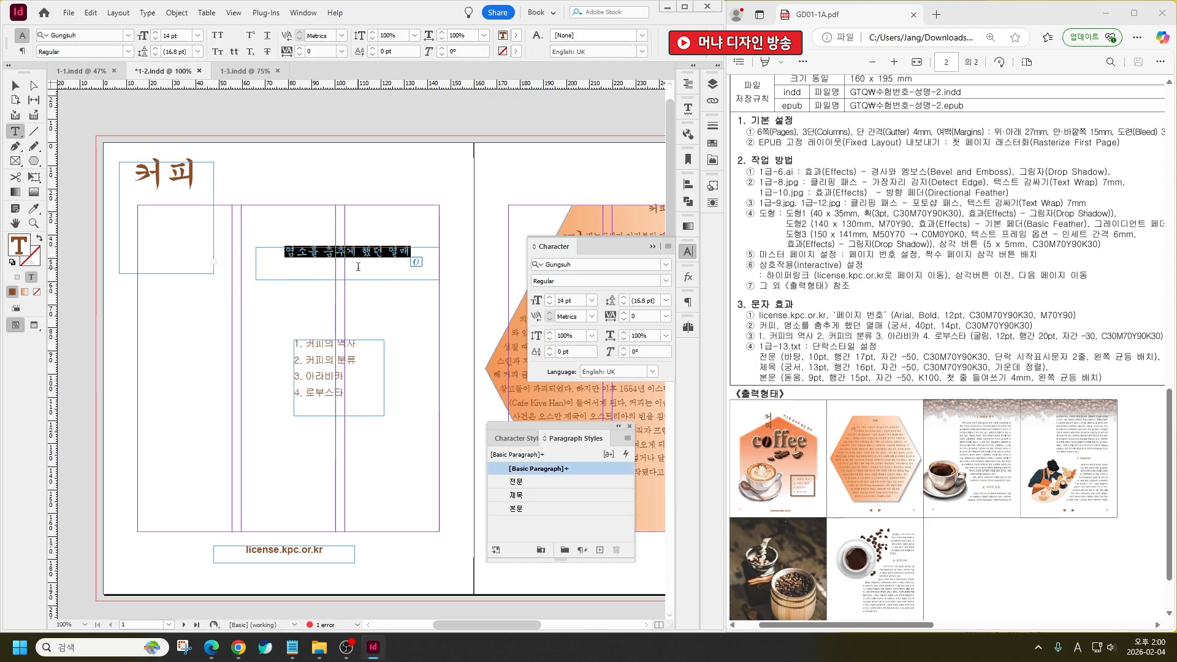
pyautogui.click(16, 85)
pyautogui.click(177, 178)
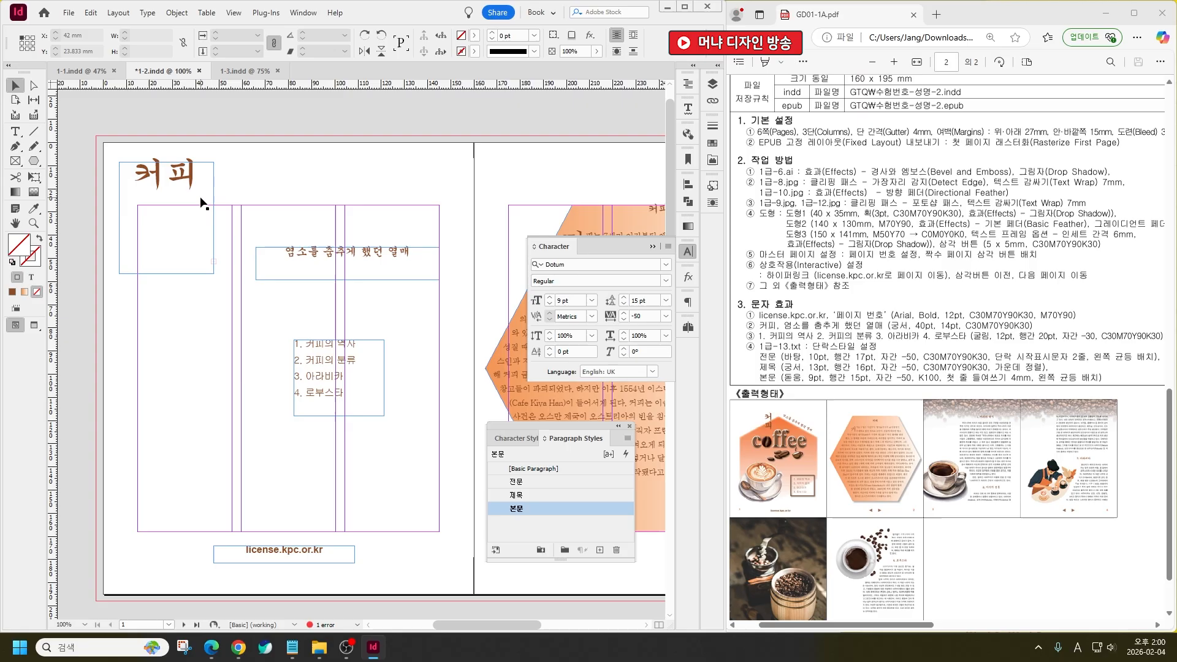
pyautogui.doubleClick(178, 178)
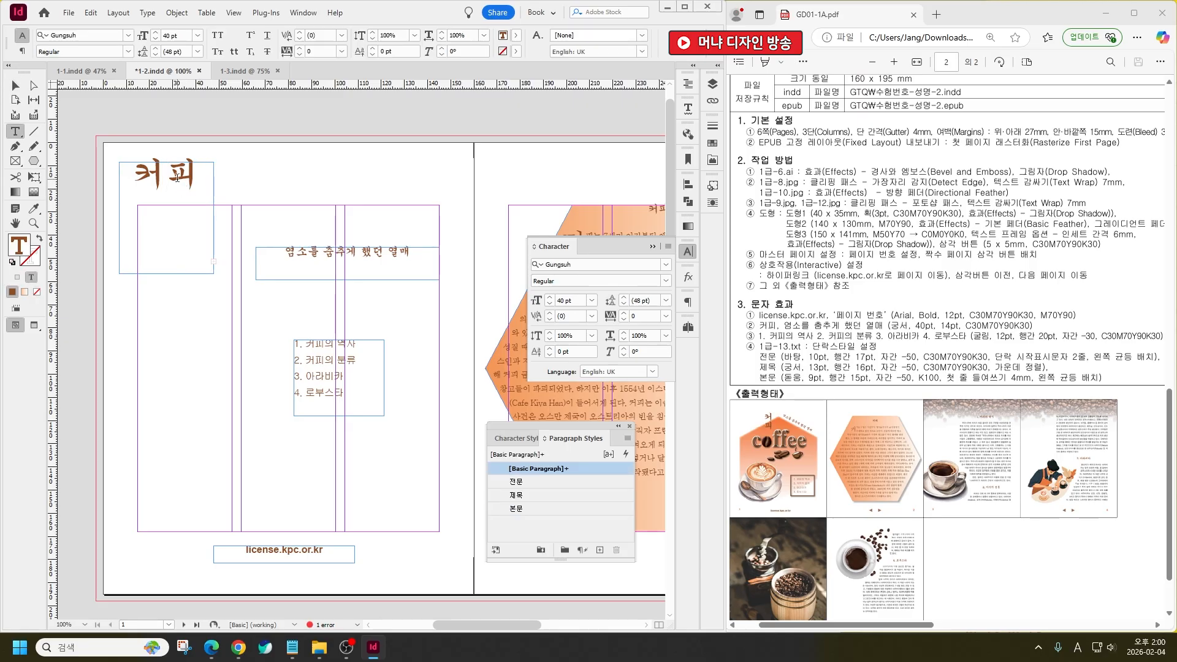
pyautogui.click(165, 180)
pyautogui.press('Return')
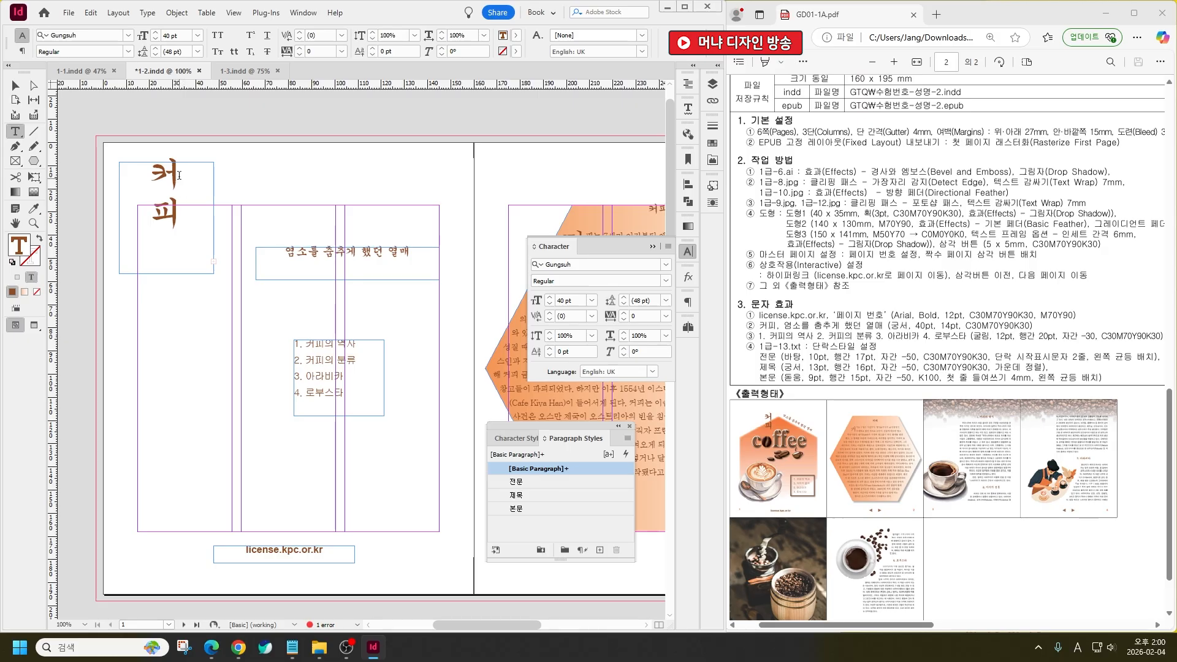
pyautogui.press('BackSpace')
pyautogui.click(16, 85)
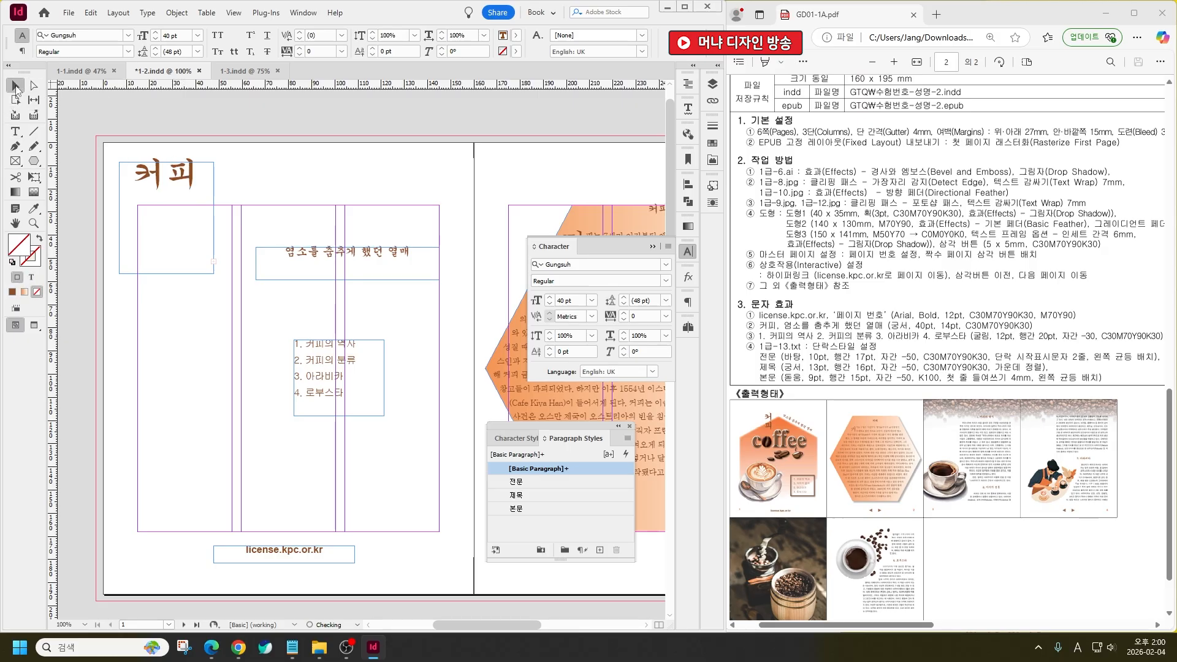
pyautogui.doubleClick(177, 166)
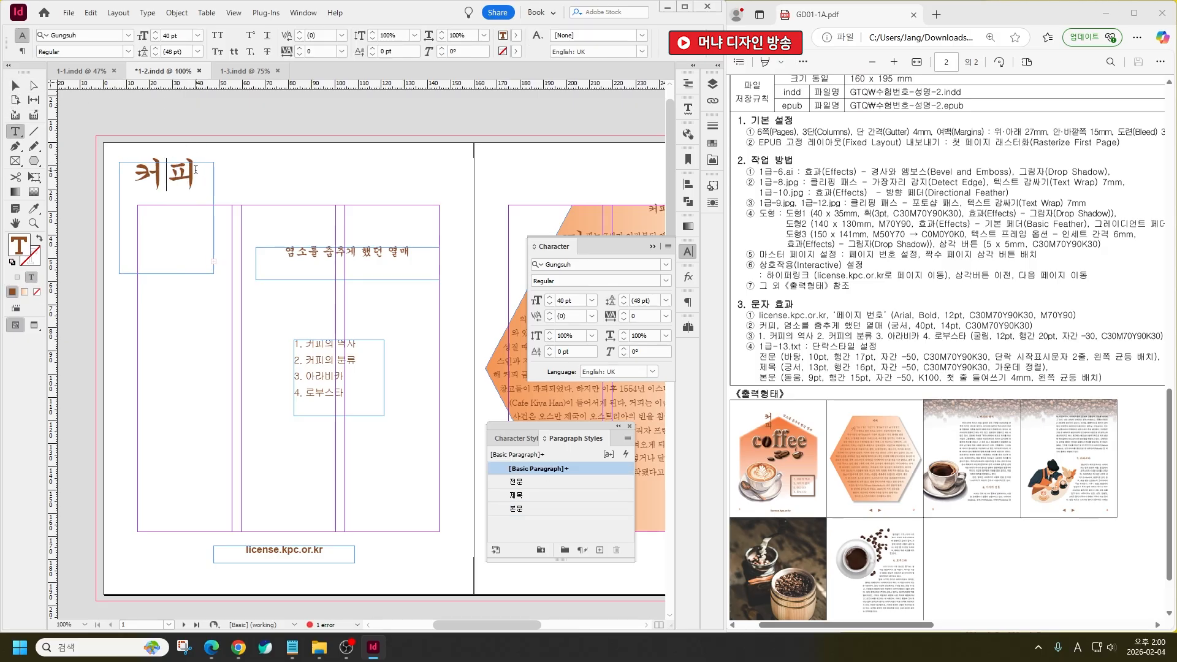
pyautogui.moveTo(195, 169); pyautogui.dragTo(105, 174)
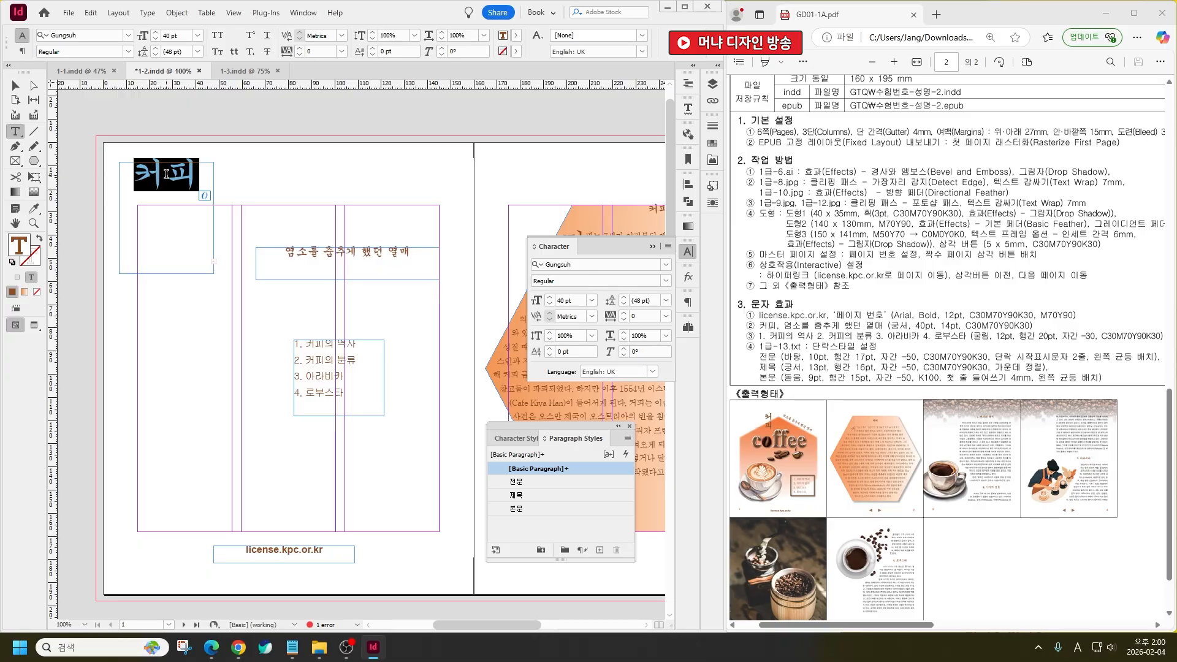
# Break the "커피" title after its first syllable so that the two syllables stack on separate lines
pyautogui.click(168, 174)
pyautogui.press('Return')
pyautogui.press('Escape')
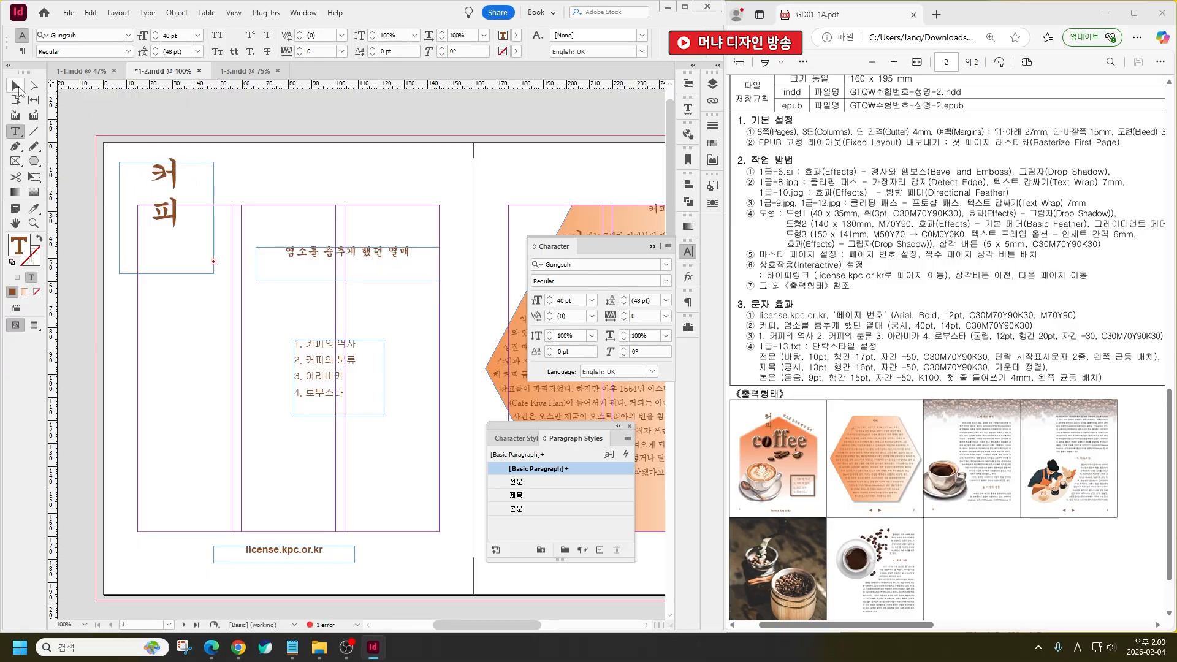
pyautogui.doubleClick(176, 217)
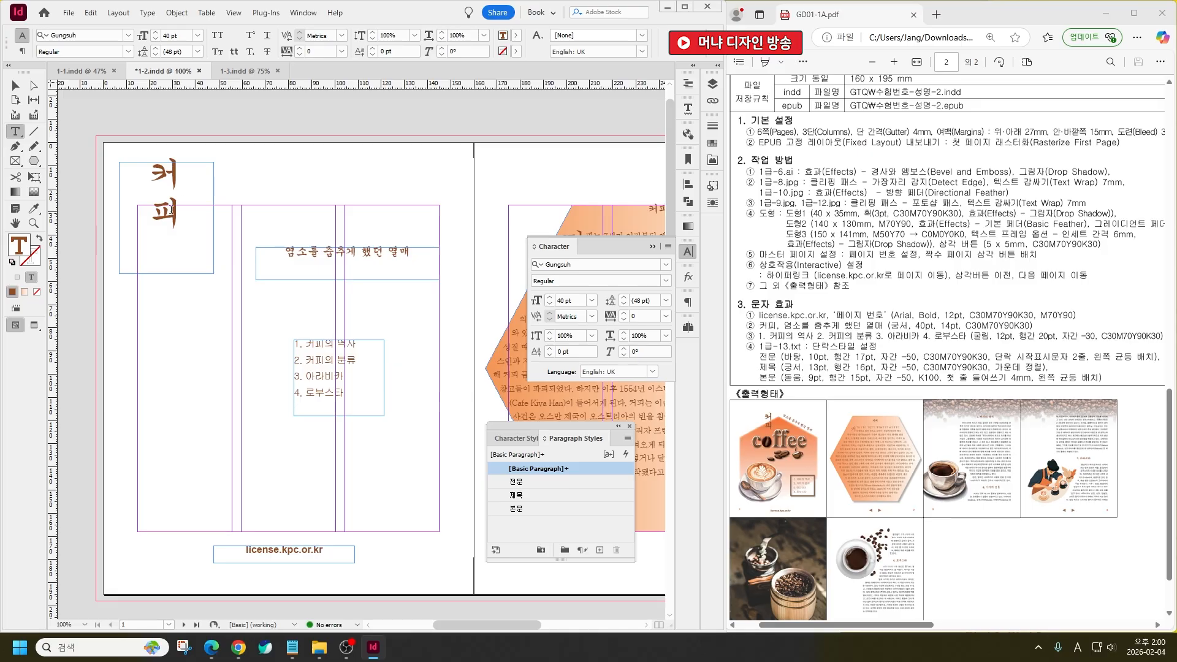
pyautogui.press('Escape')
pyautogui.rightClick(179, 220)
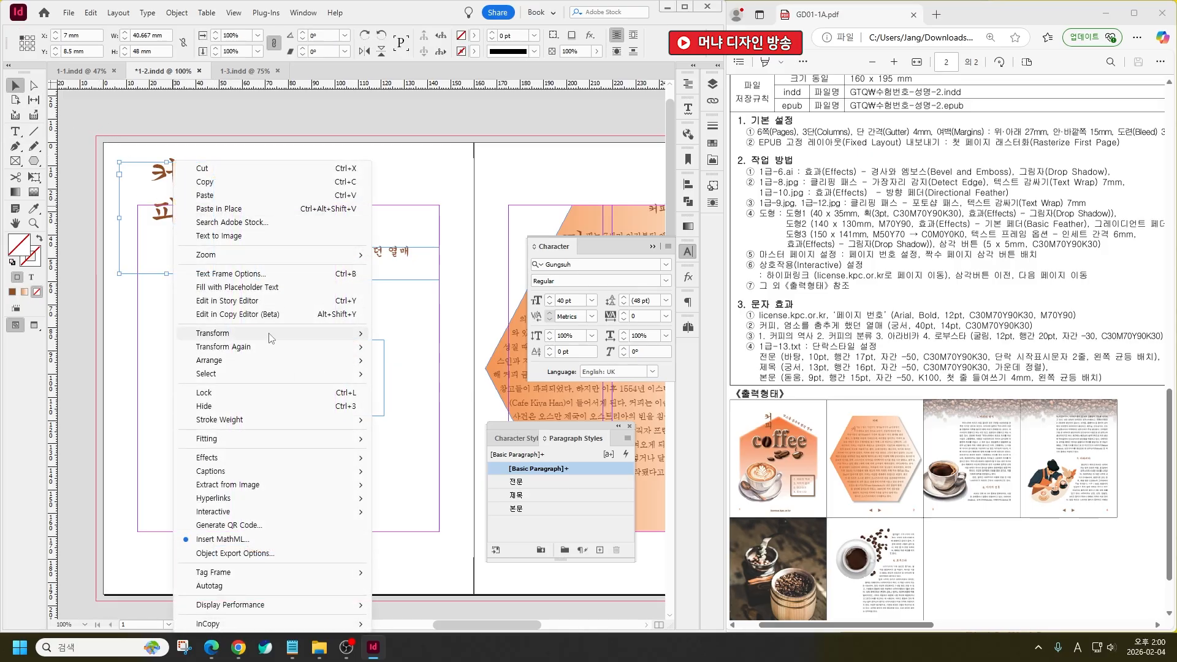
pyautogui.click(263, 396)
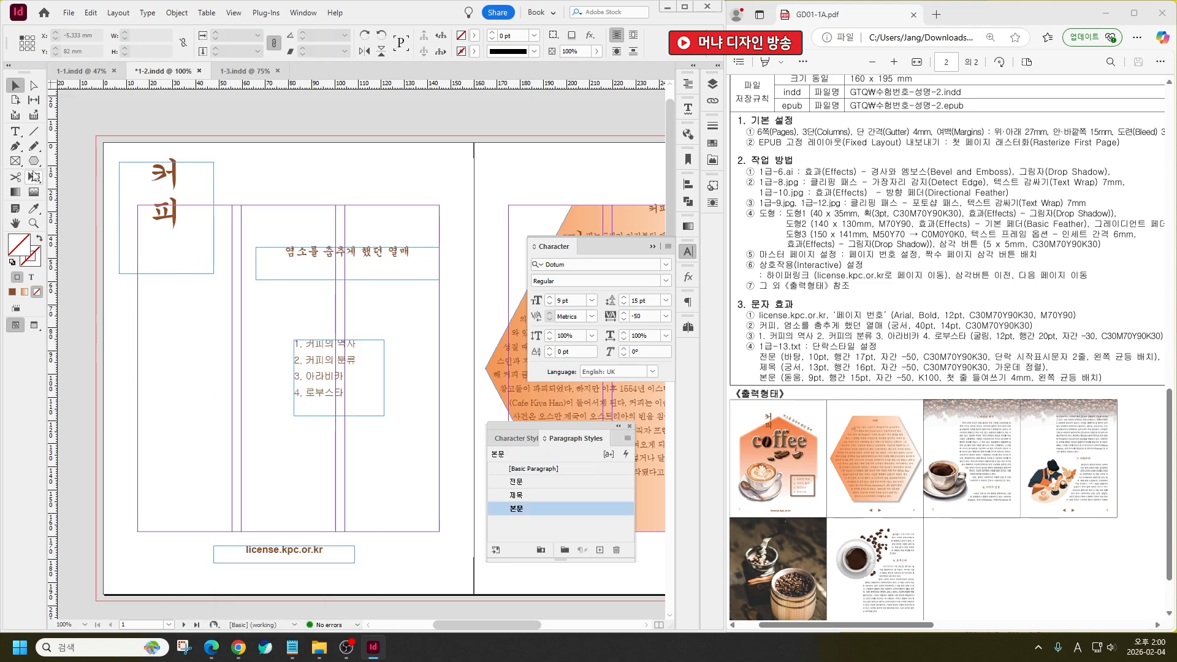
pyautogui.click(14, 131)
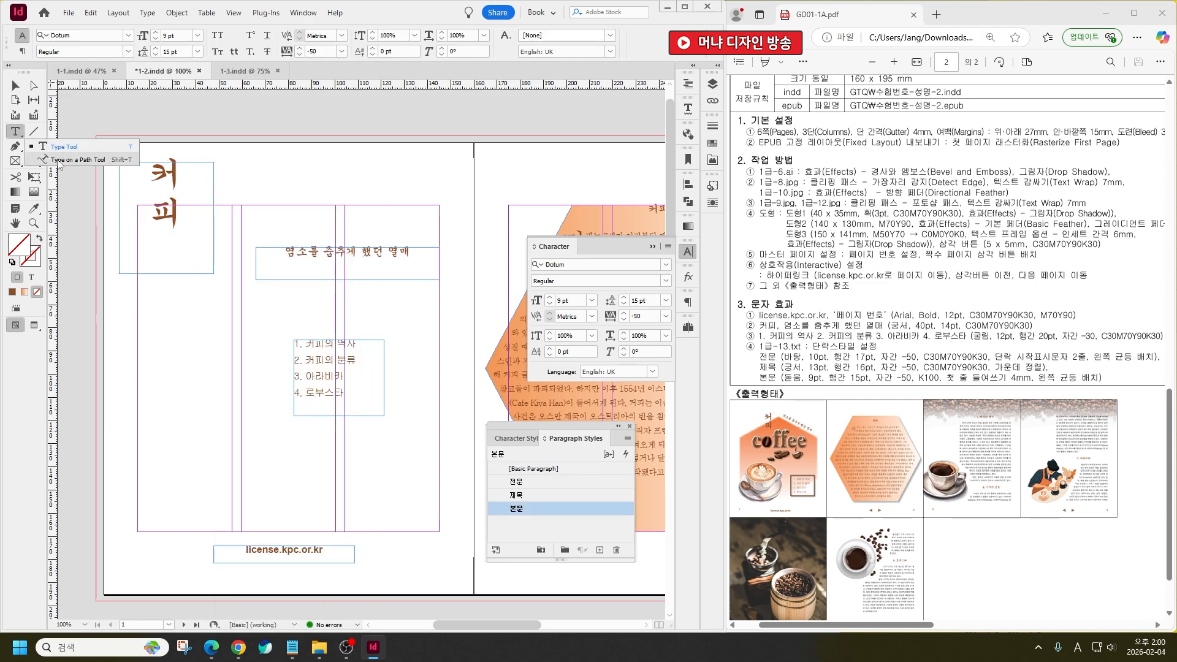
pyautogui.click(198, 381)
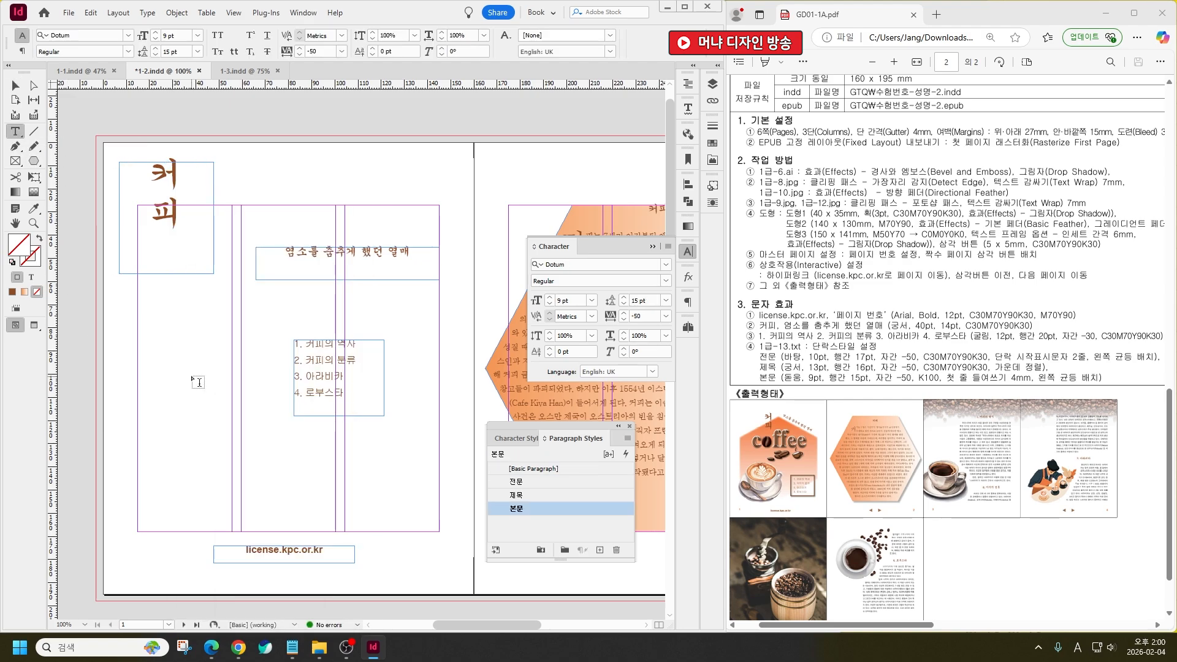
# Fit the "커피" title frame on the cover to its content
pyautogui.click(184, 213)
pyautogui.click(16, 85)
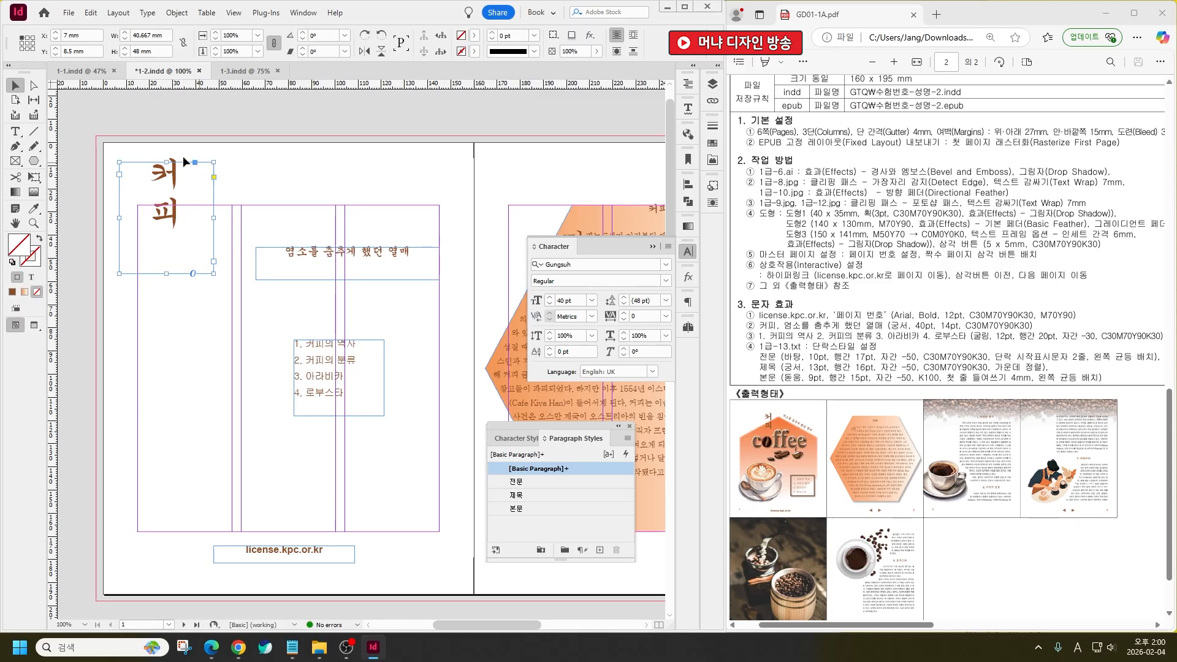
pyautogui.rightClick(163, 172)
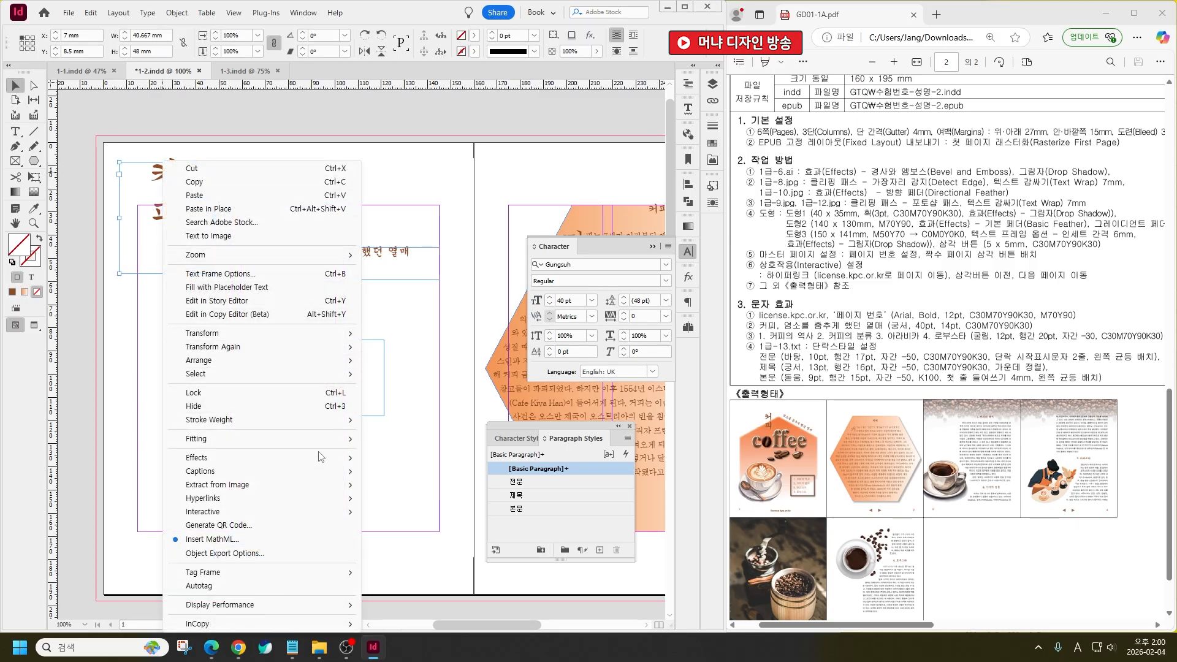
pyautogui.moveTo(343, 439)
pyautogui.click(406, 444)
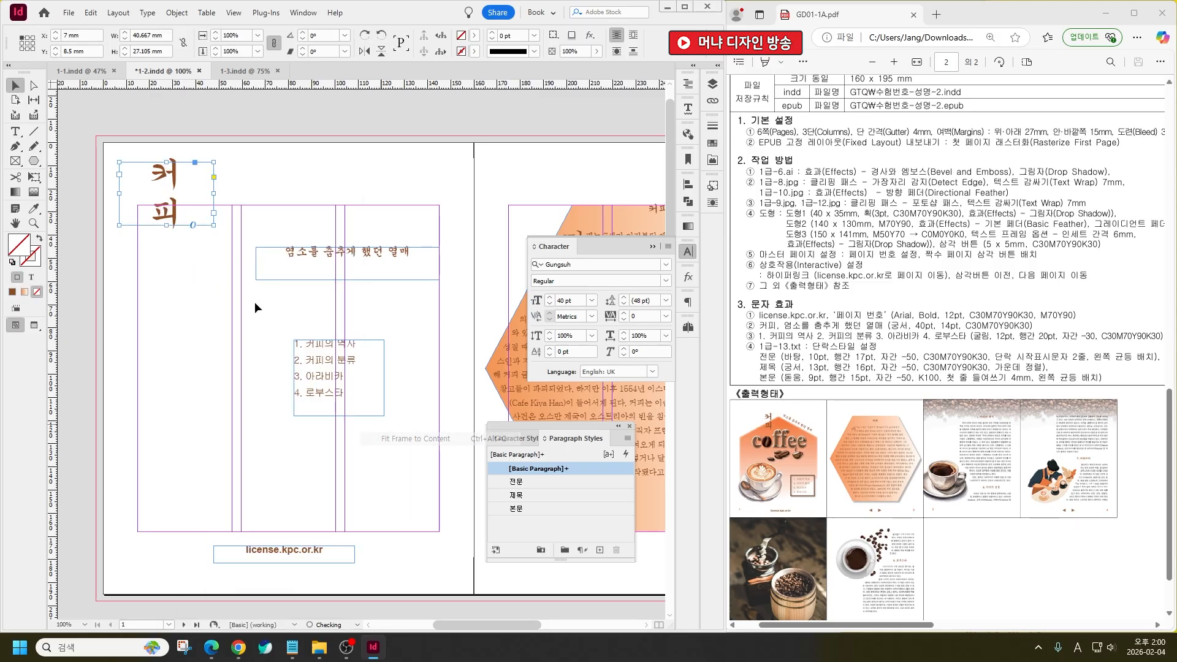
# Fit the goat subtitle, numbered list and license.kpc.or.kr frames to their content together
pyautogui.rightClick(317, 263)
pyautogui.click(255, 418)
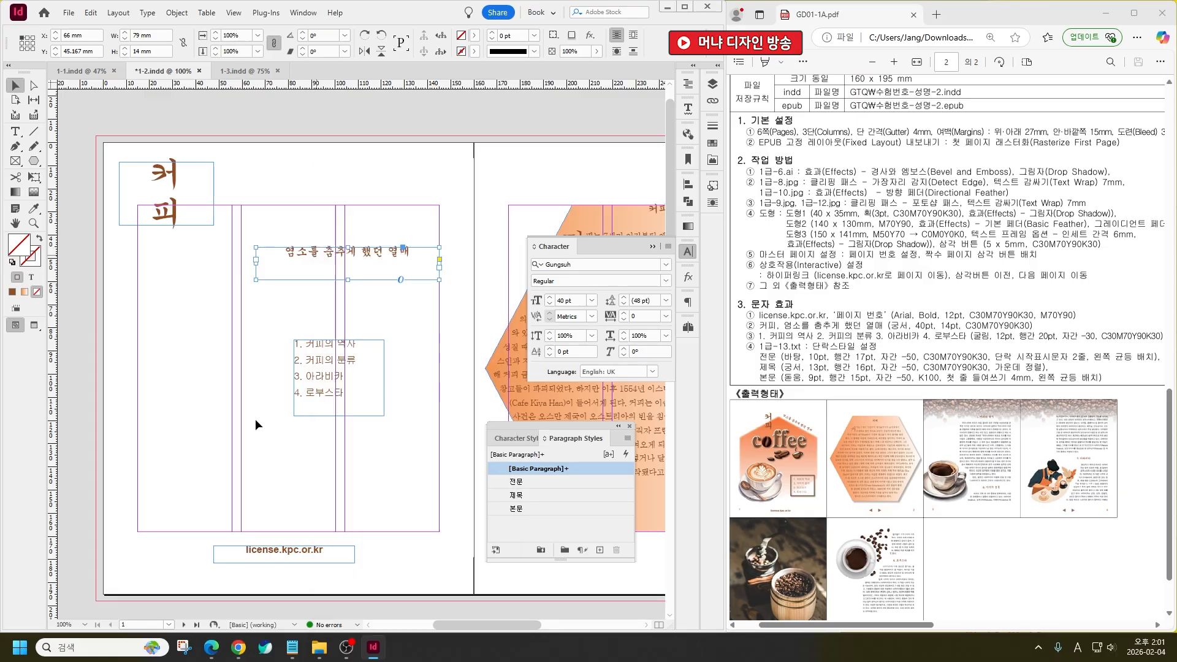
pyautogui.moveTo(259, 219); pyautogui.dragTo(350, 550)
pyautogui.rightClick(341, 383)
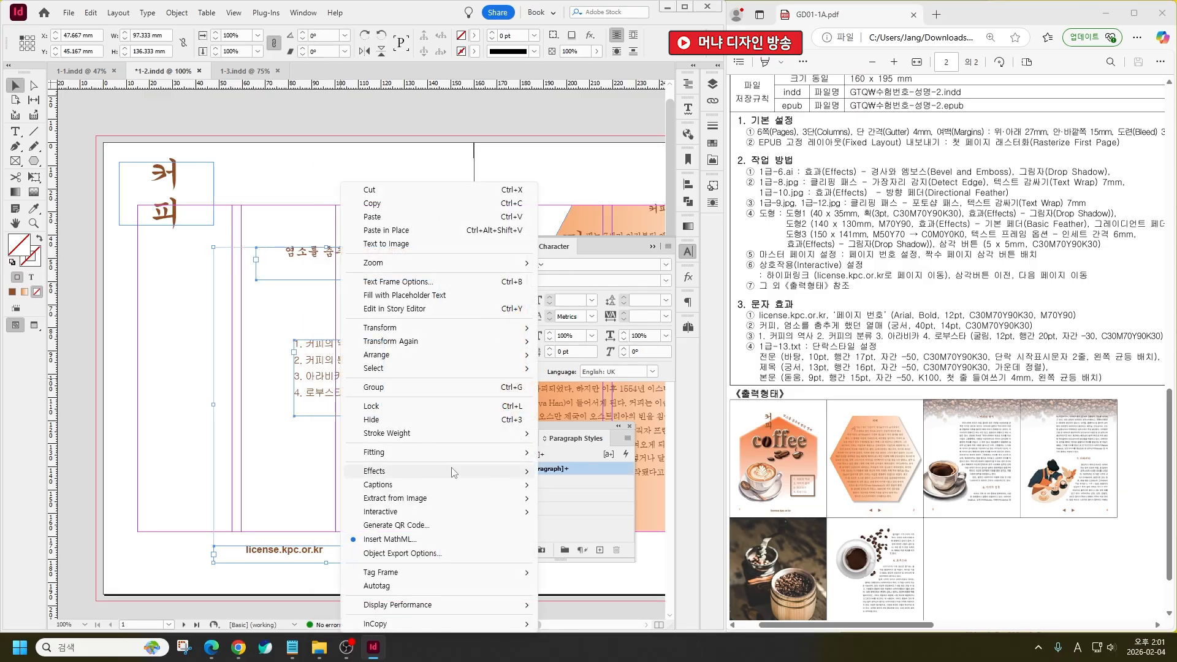
pyautogui.moveTo(461, 453)
pyautogui.click(576, 453)
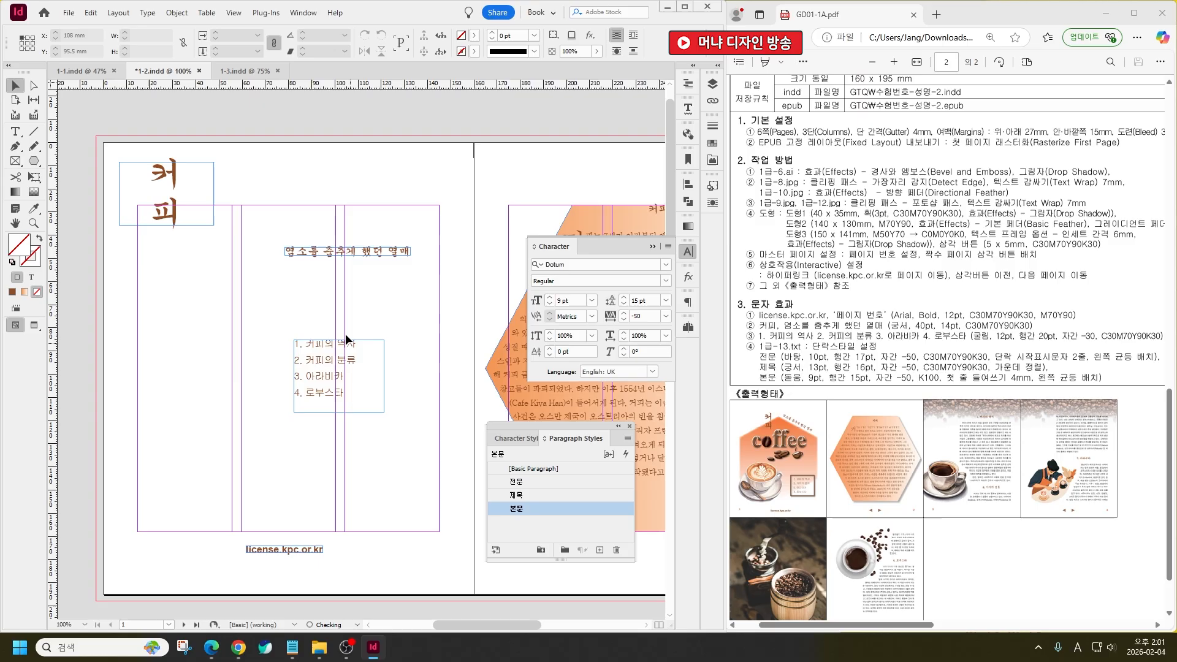
# Move the numbered list frame down and right on the cover, and the license.kpc.or.kr frame to about X 63 mm, Y 178 mm
pyautogui.moveTo(343, 357); pyautogui.dragTo(377, 436)
pyautogui.moveTo(299, 557); pyautogui.dragTo(302, 565)
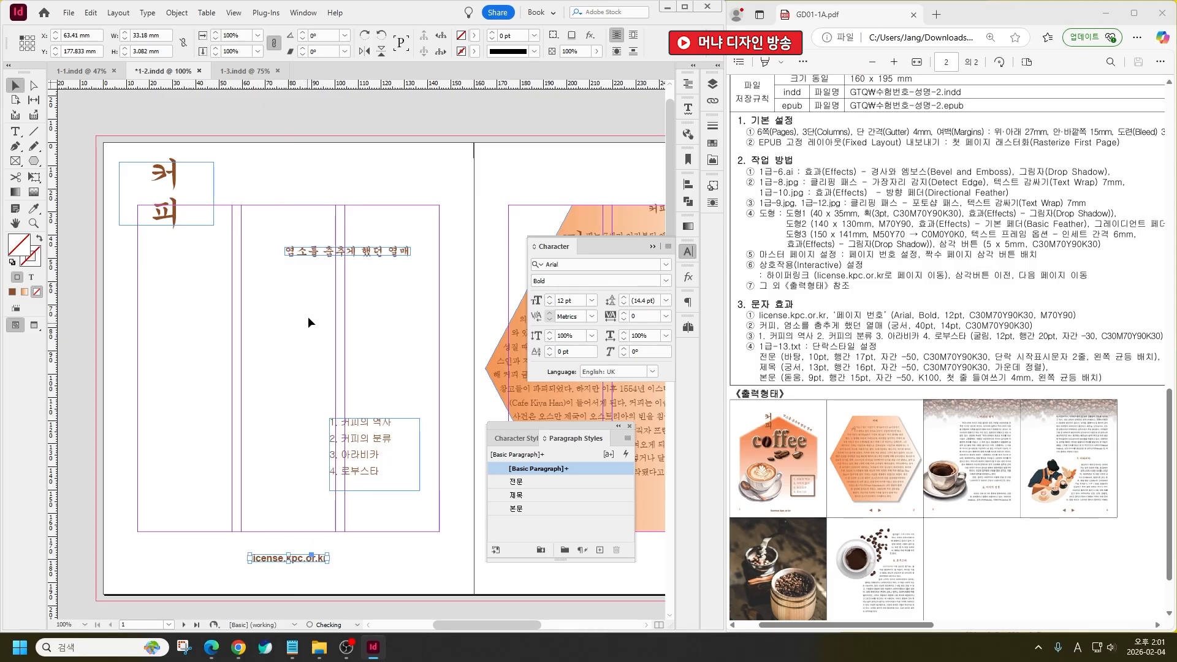
# Try adjusting the goat subtitle frame from its right end, and undo the change
pyautogui.click(353, 244)
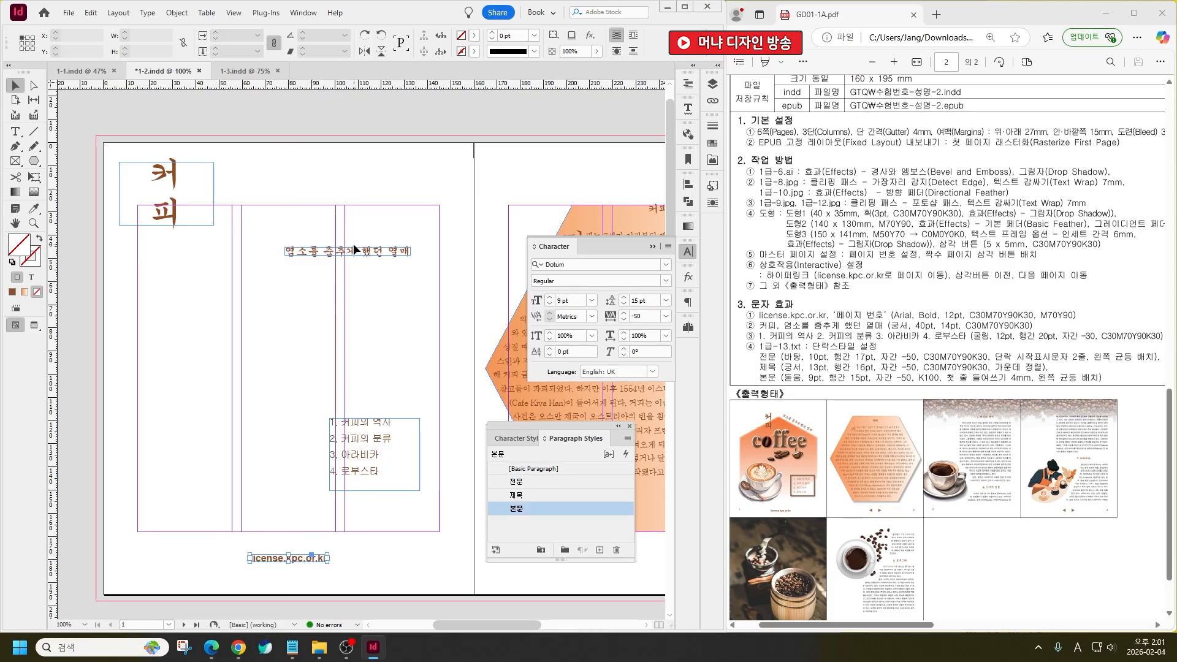
pyautogui.click(412, 251)
pyautogui.moveTo(412, 250); pyautogui.dragTo(398, 281)
pyautogui.hotkey('ctrl', 'z')
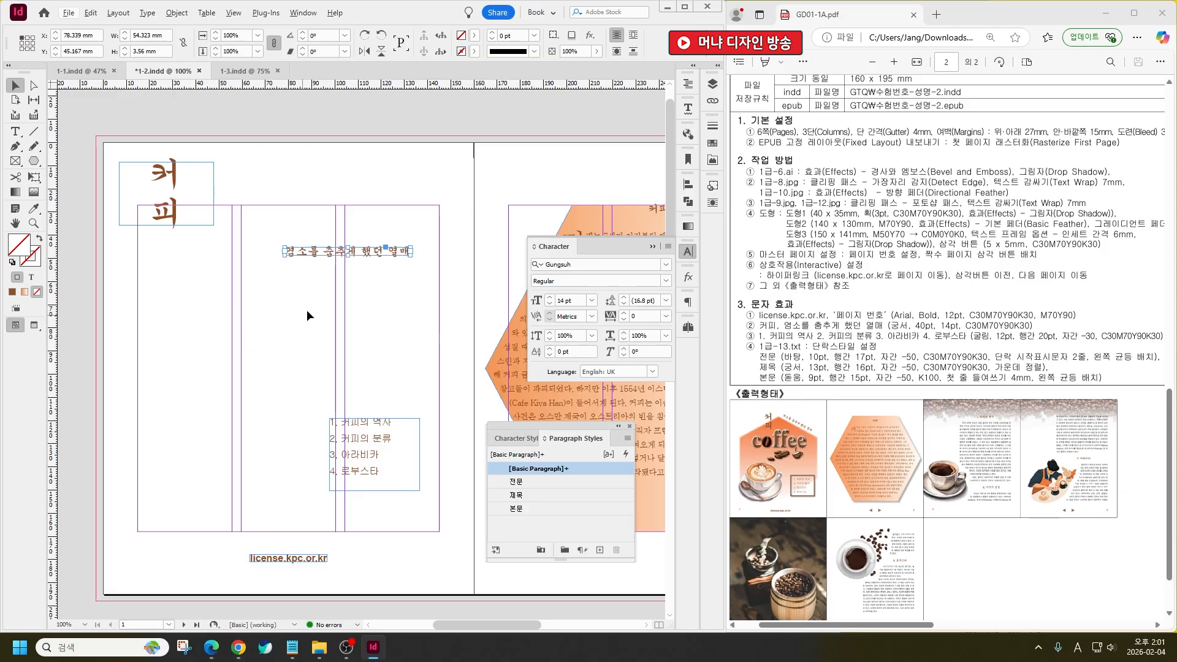
# Move the "커피" title frame down so its upper edge sits on the page margin, and save the booklet document
pyautogui.moveTo(175, 217); pyautogui.dragTo(196, 236)
pyautogui.click(338, 210)
pyautogui.hotkey('ctrl', 's')
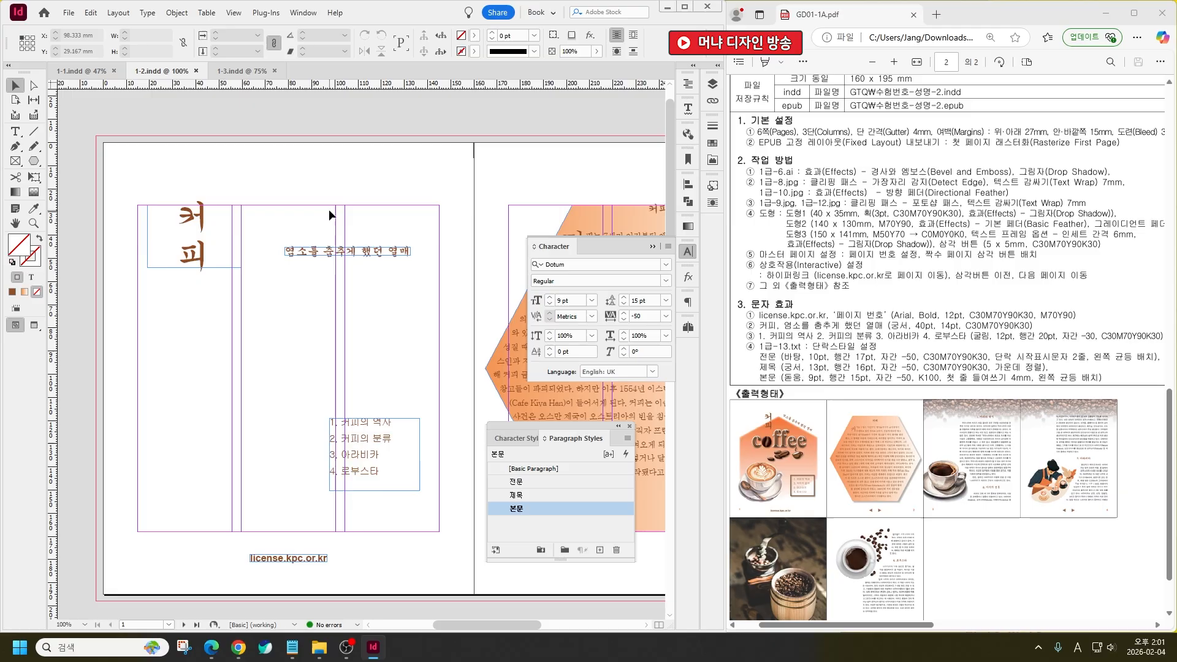
# Switch to the 1-1.indd poster document and bring up the Cheonan dance festival text specifications in the exam PDF
pyautogui.click(95, 70)
pyautogui.moveTo(902, 626); pyautogui.dragTo(1093, 626)
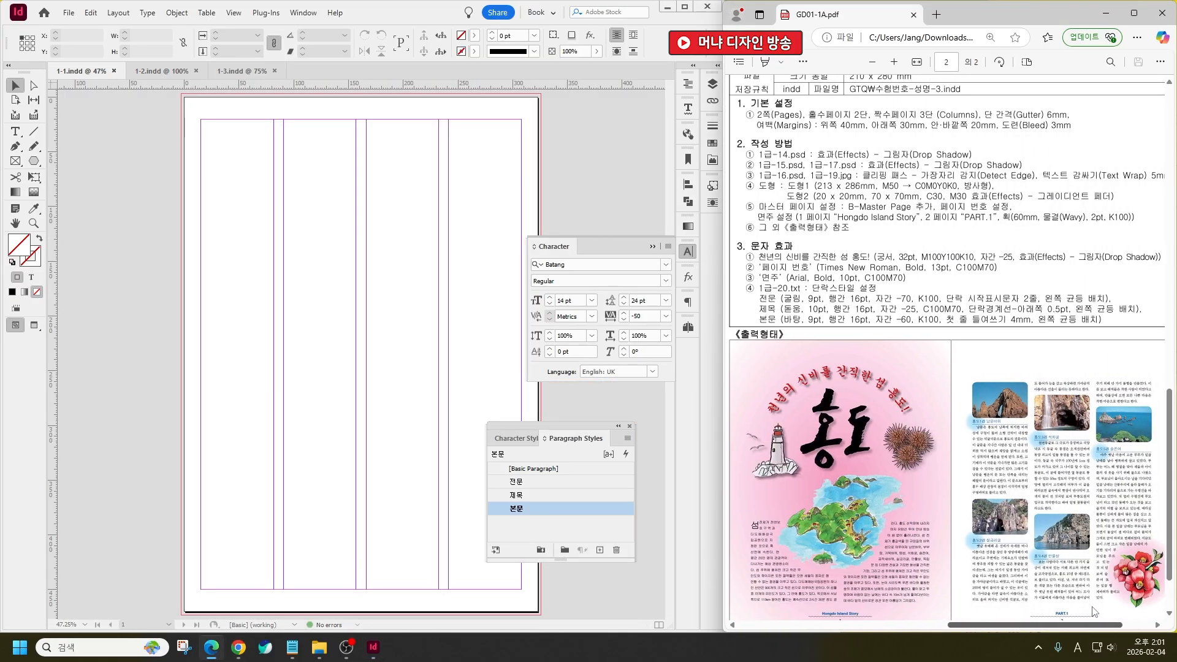
pyautogui.scroll(5, 1083, 502)
pyautogui.scroll(4, 1083, 502)
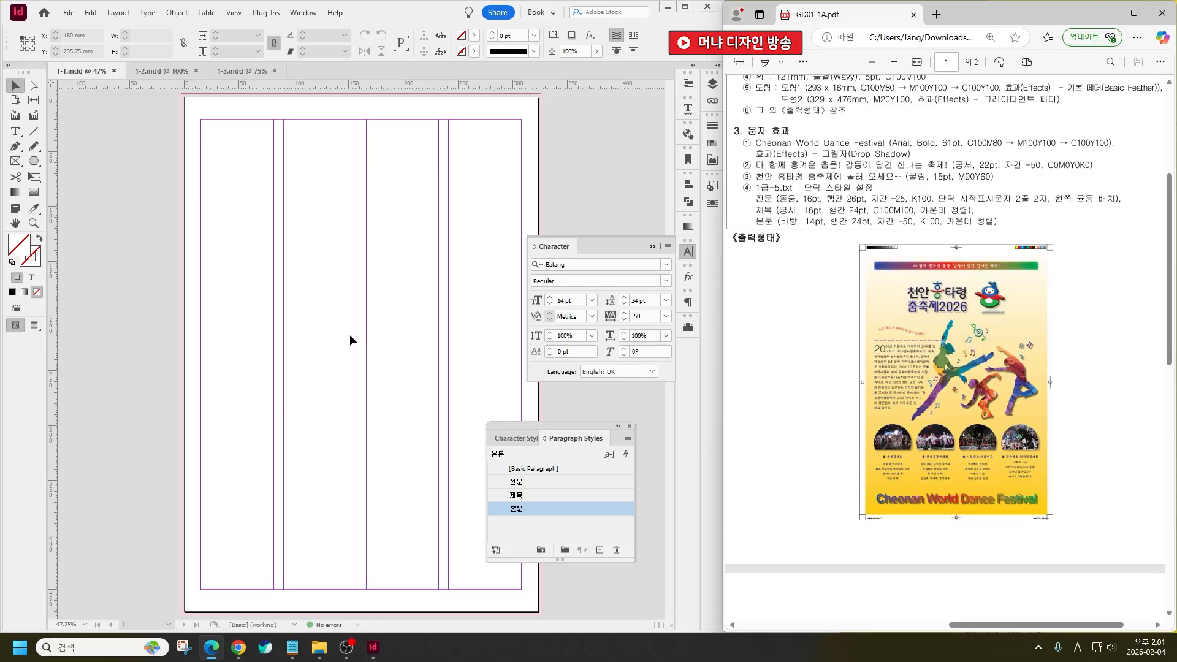
# Close the used 1급-13 text file, open 1급-5 from the attachments folder in Notepad, and return to the InDesign poster
pyautogui.click(412, 562)
pyautogui.click(316, 648)
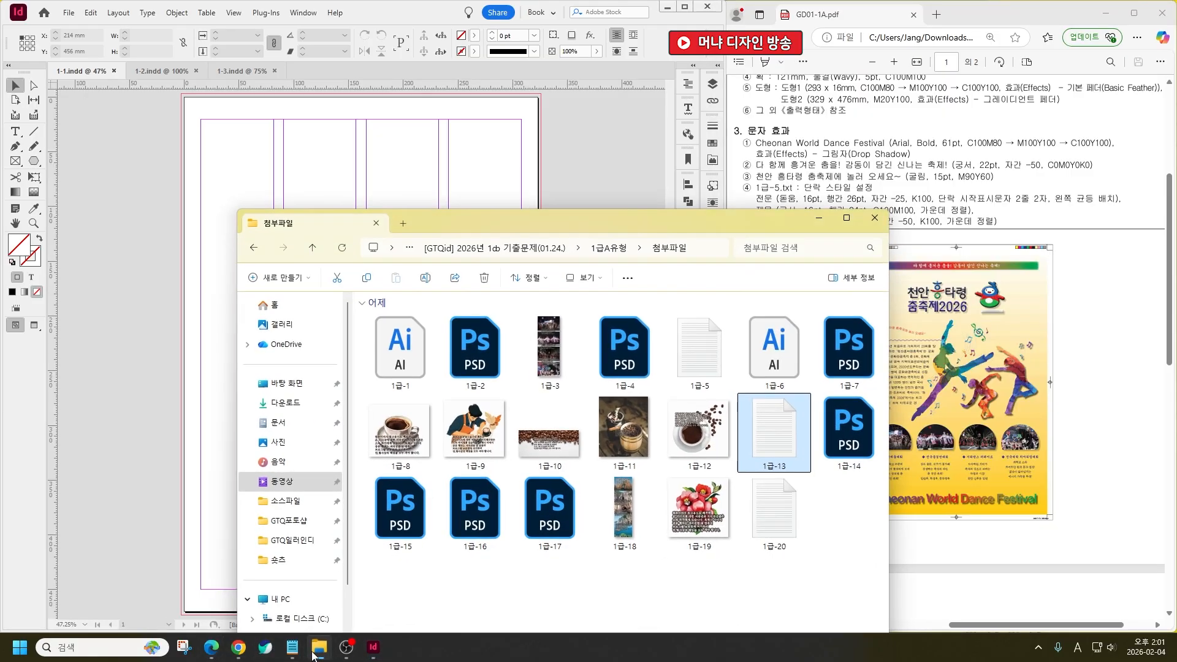
pyautogui.click(293, 647)
pyautogui.click(329, 596)
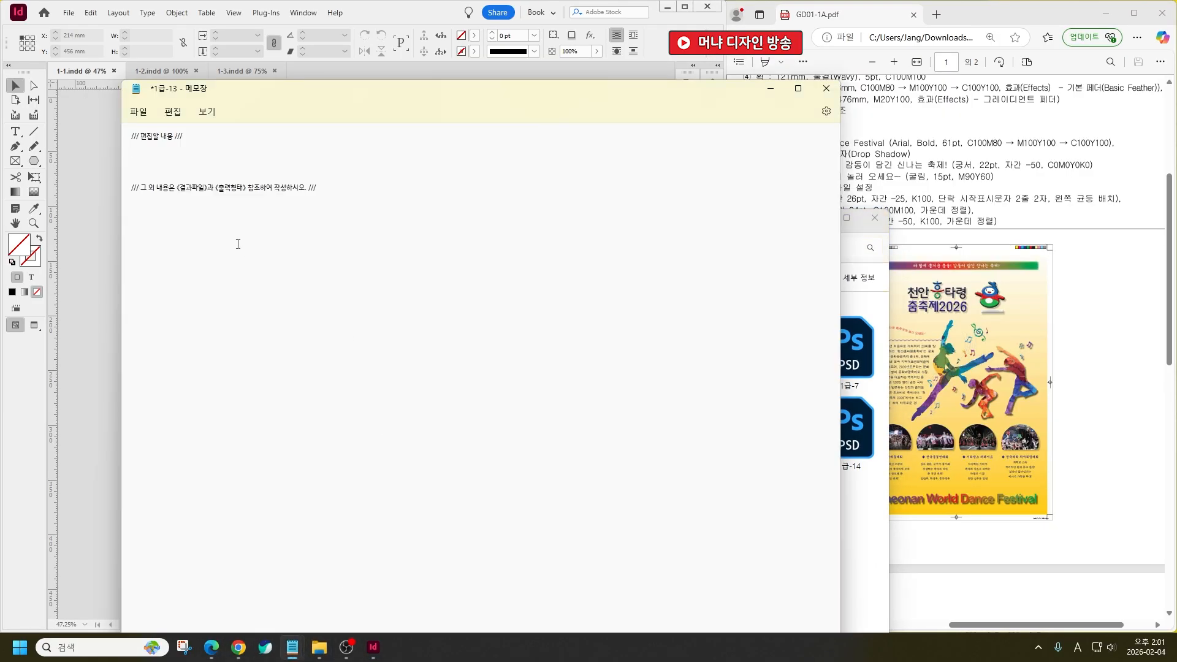
pyautogui.click(826, 89)
pyautogui.click(507, 438)
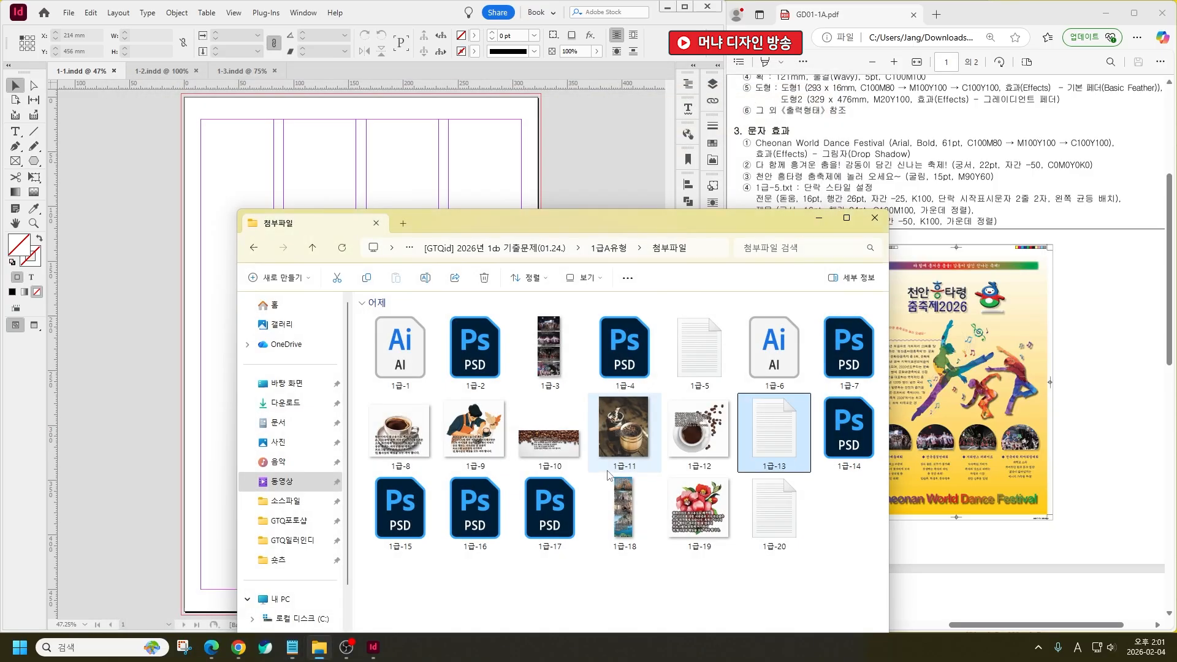
pyautogui.doubleClick(679, 375)
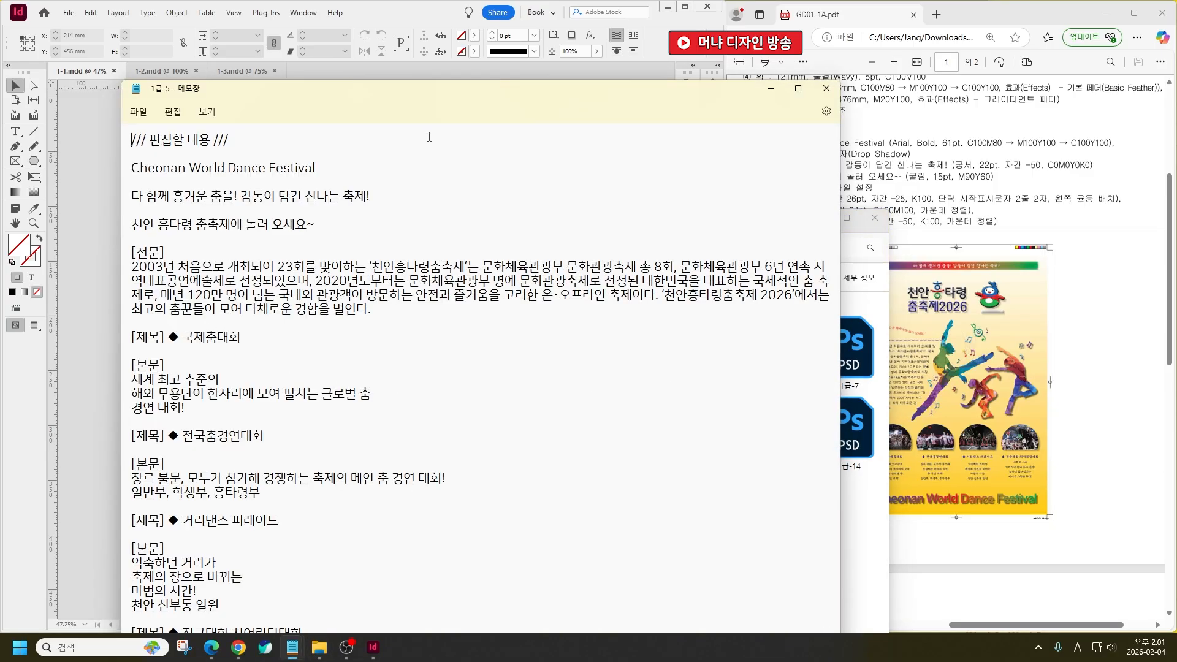
pyautogui.click(98, 207)
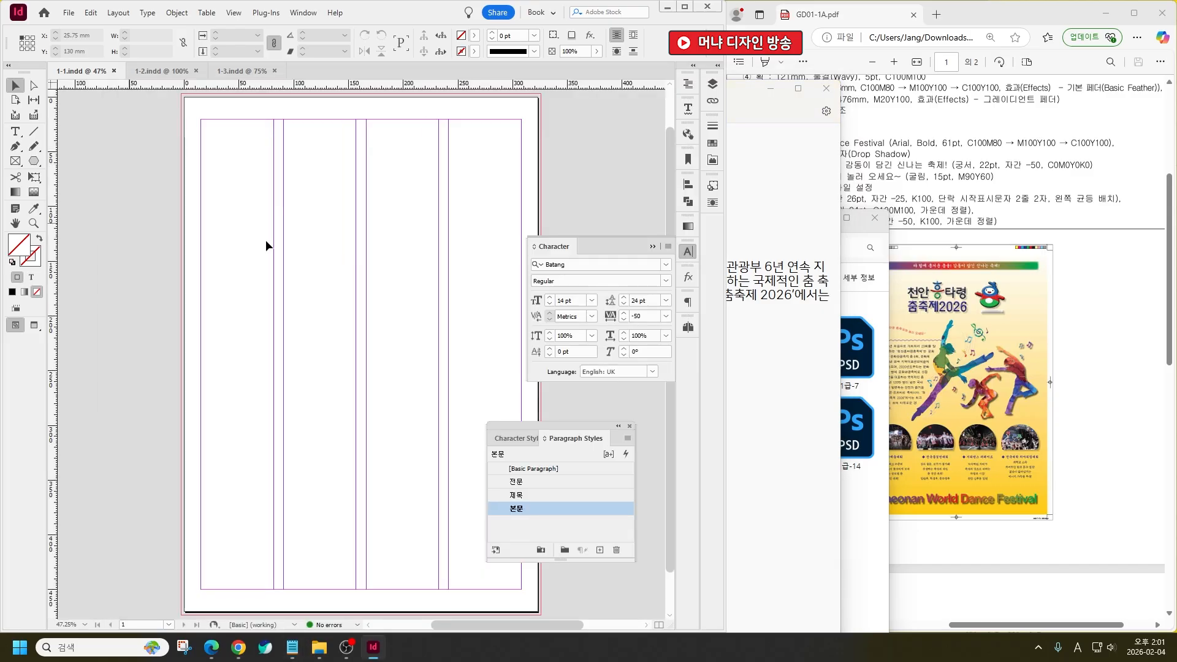
pyautogui.click(770, 88)
pyautogui.click(818, 218)
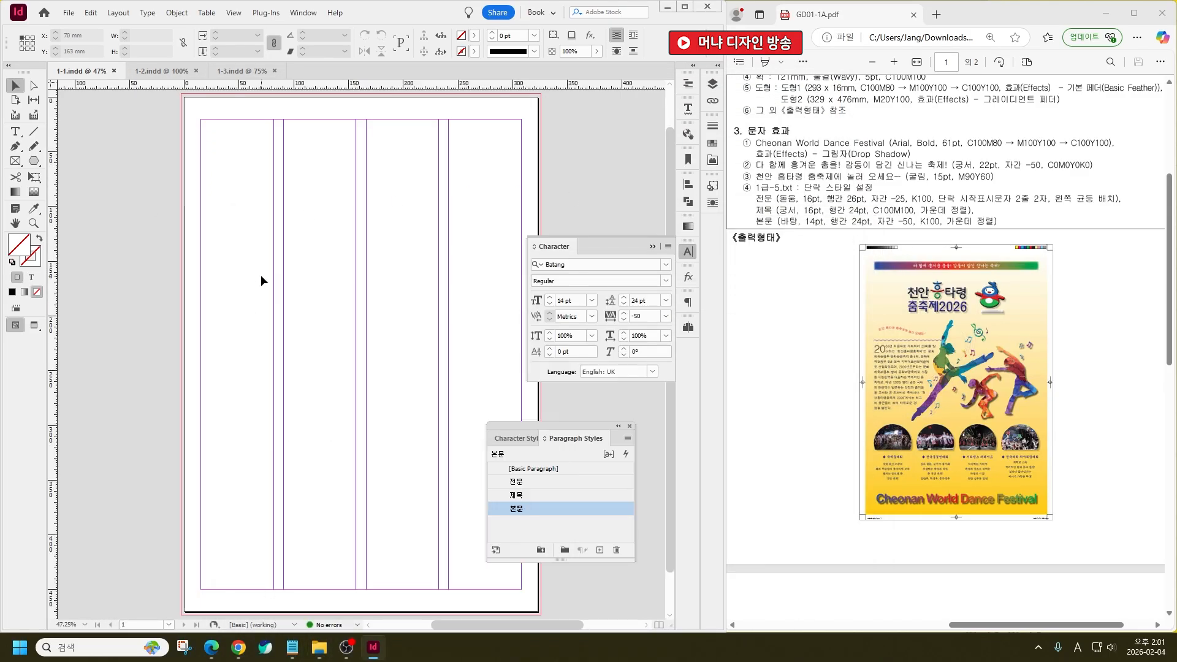
# Draw a text frame spanning the first two columns mid-page and another of about 66.5 × 77 mm low in the first column
pyautogui.click(16, 131)
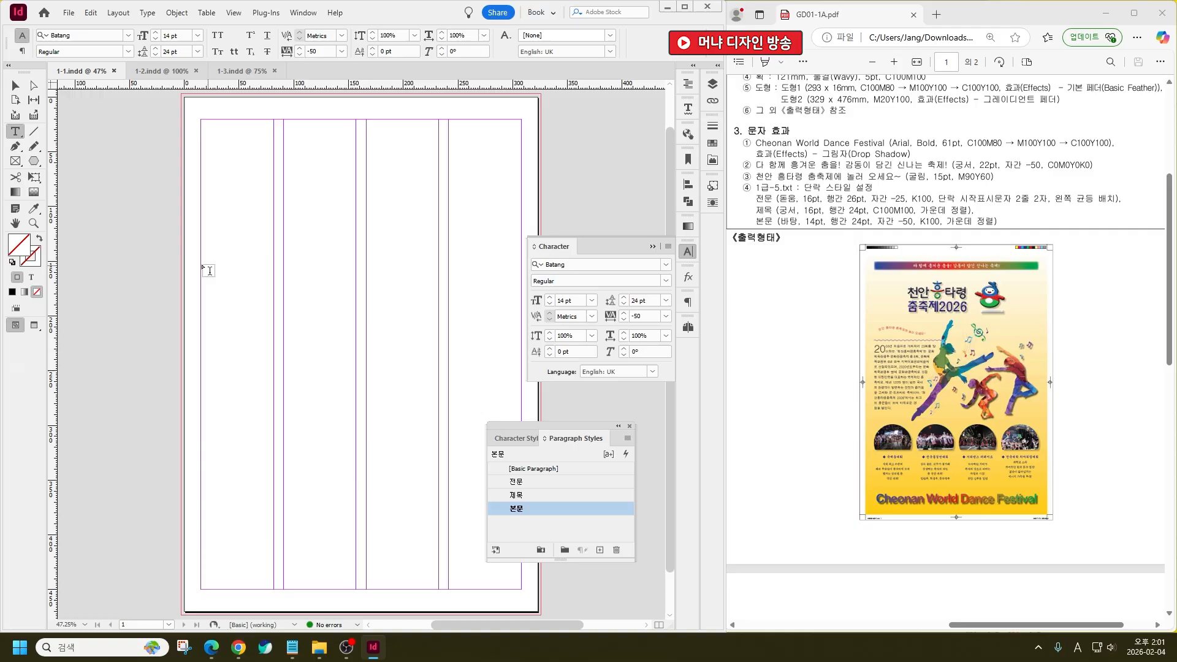
pyautogui.moveTo(201, 234); pyautogui.dragTo(356, 413)
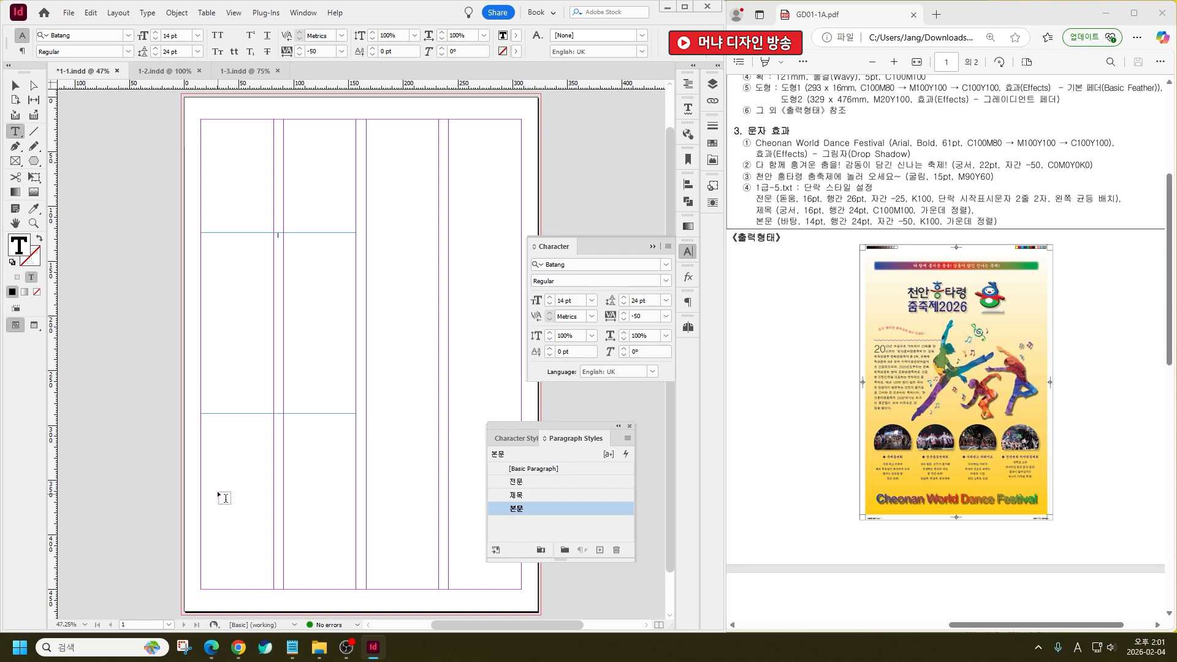
pyautogui.moveTo(201, 473); pyautogui.dragTo(274, 558)
# Duplicate the lower text frame into the other three columns and shorten all four frames slightly from their lower edge
pyautogui.press('Escape')
pyautogui.moveTo(252, 499); pyautogui.dragTo(458, 506)
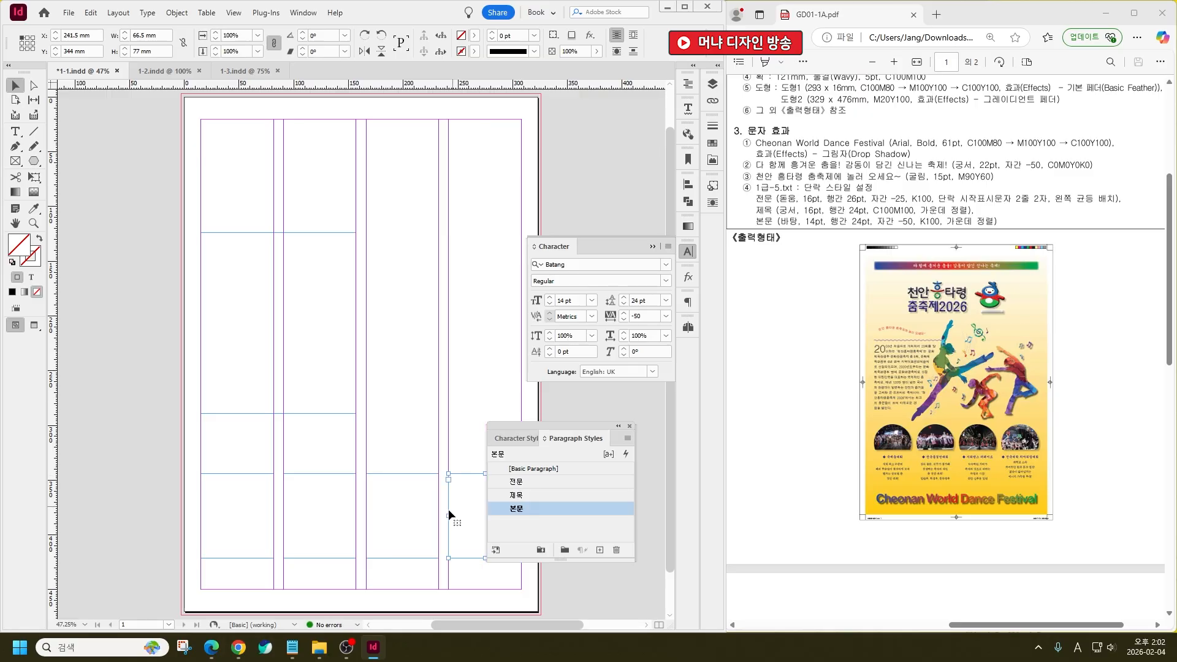
pyautogui.moveTo(182, 501); pyautogui.dragTo(564, 593)
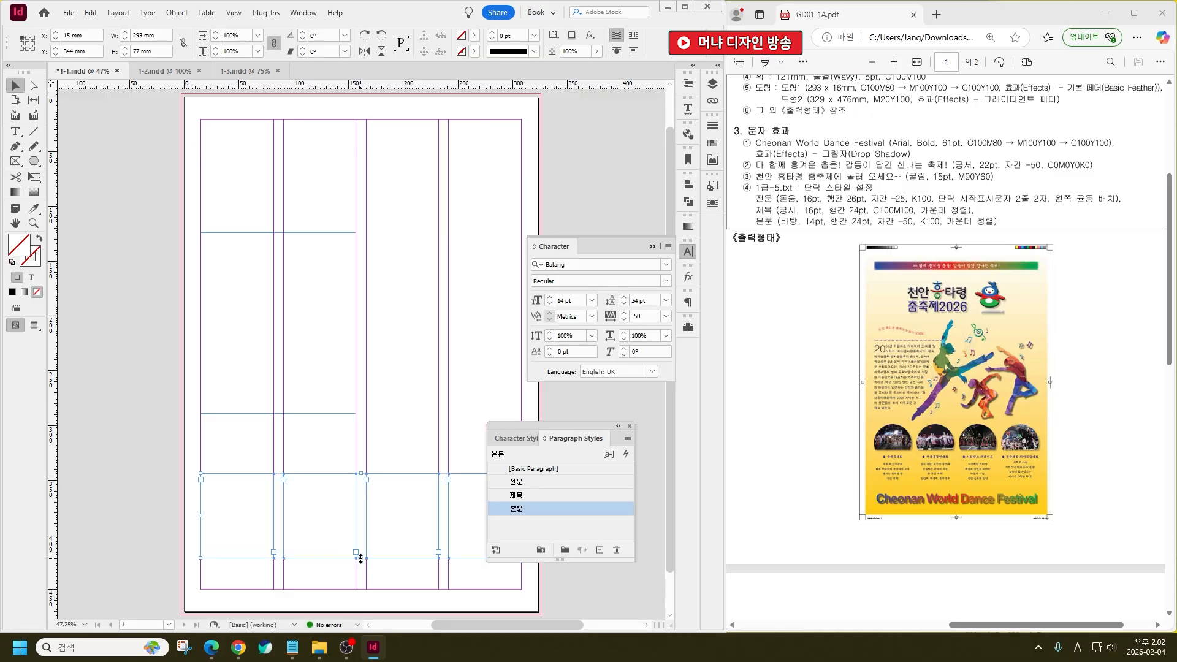
pyautogui.moveTo(360, 557); pyautogui.dragTo(361, 542)
pyautogui.click(411, 433)
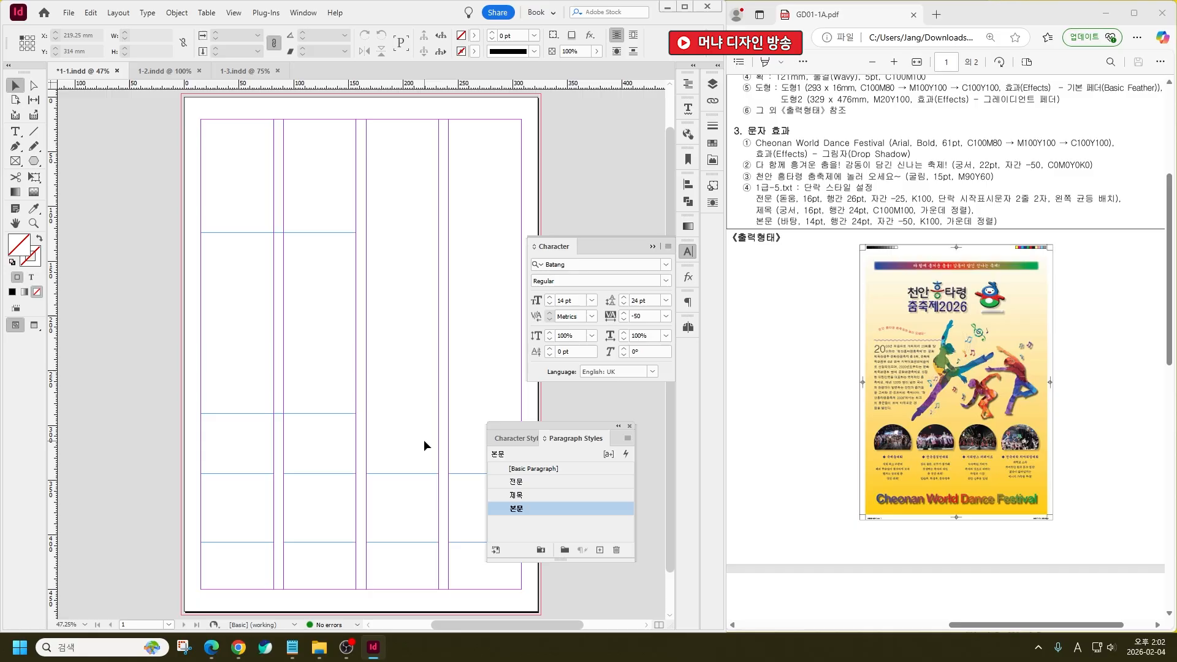
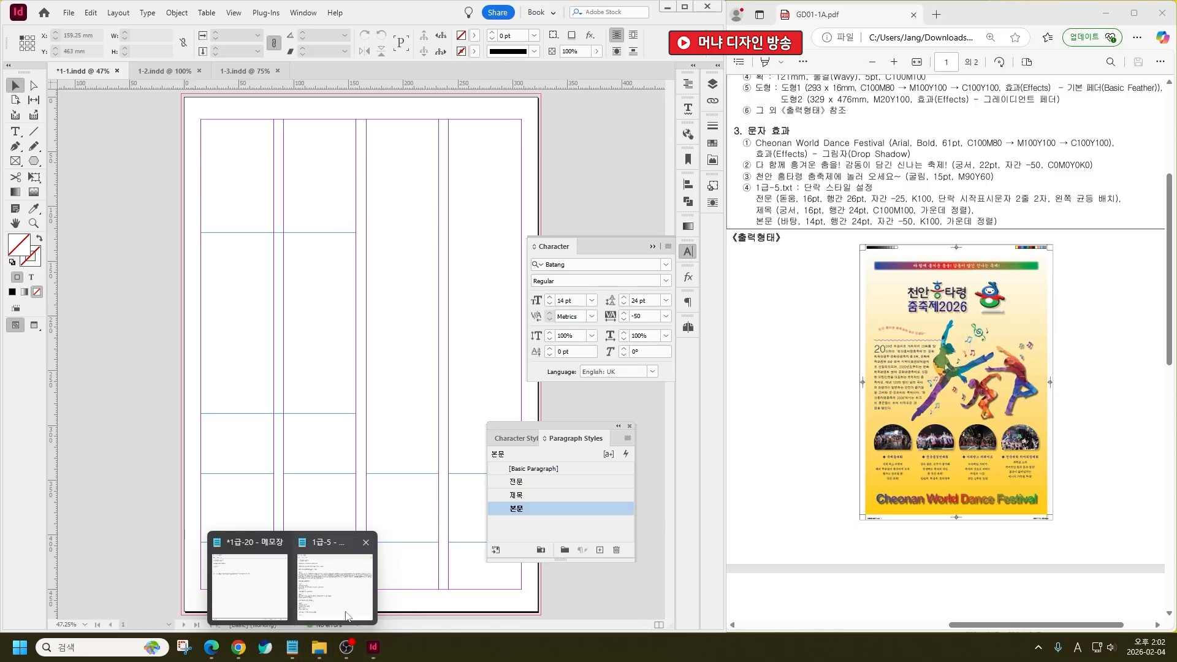
# Cut the [전문] paragraph from the 1급-5 text in Notepad and paste it into the two-column-wide frame in InDesign
pyautogui.click(343, 613)
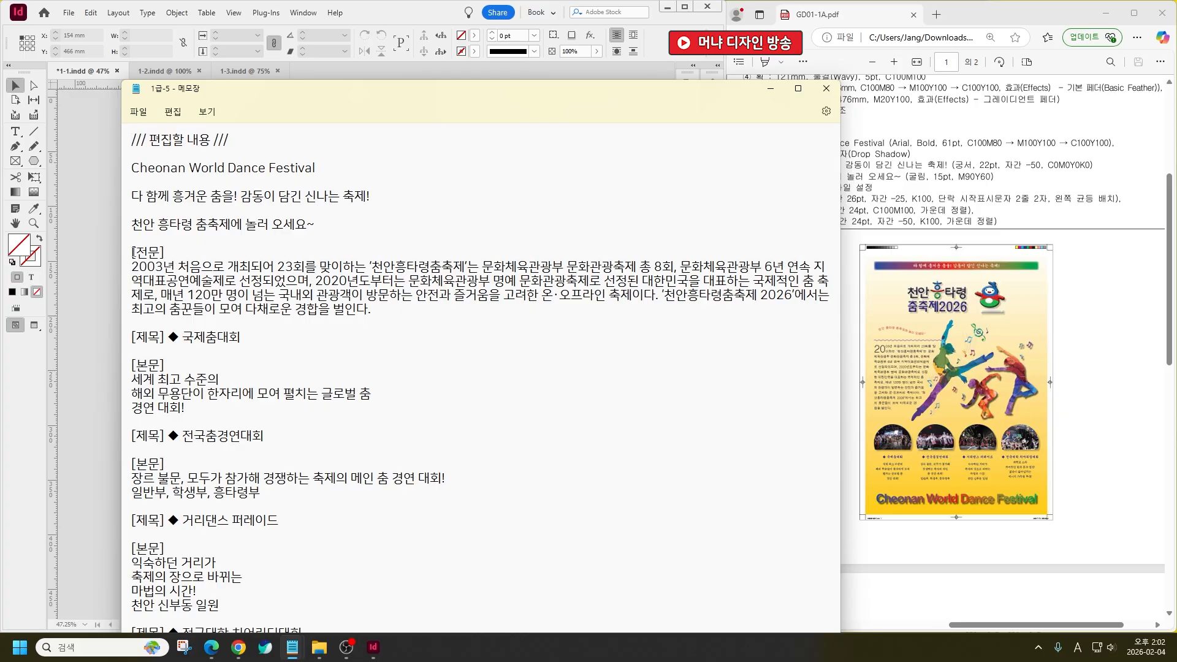
pyautogui.moveTo(126, 257); pyautogui.dragTo(371, 309)
pyautogui.hotkey('ctrl', 'x')
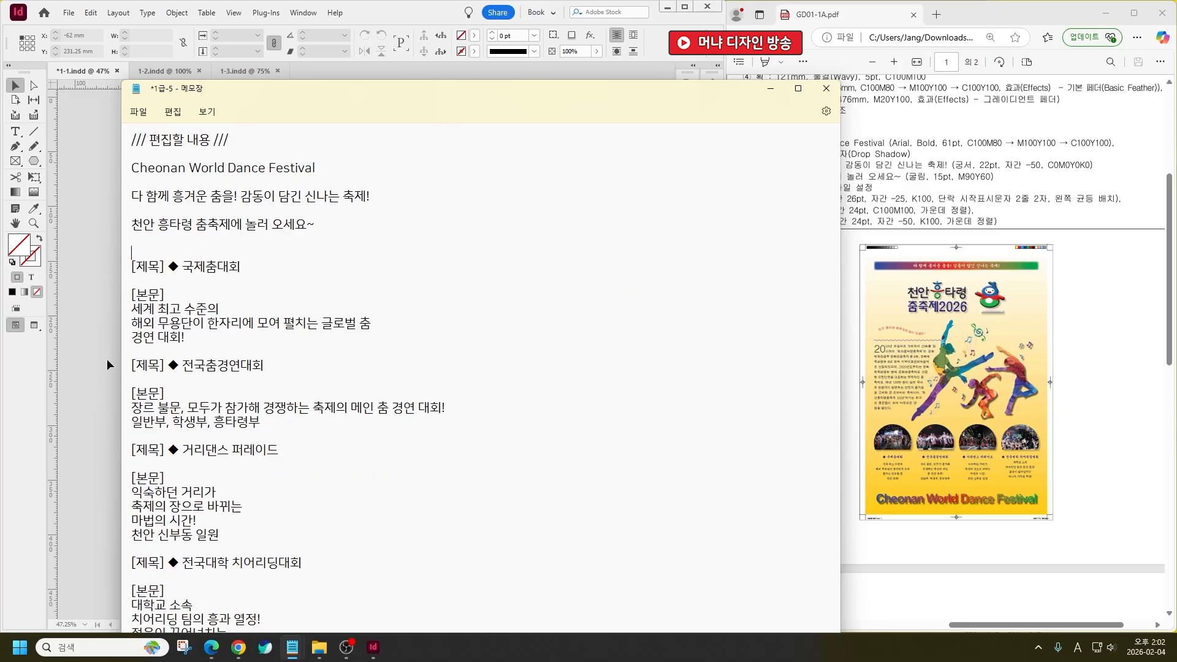
pyautogui.hotkey('alt', 'Tab')
pyautogui.doubleClick(236, 289)
pyautogui.hotkey('ctrl', 'v')
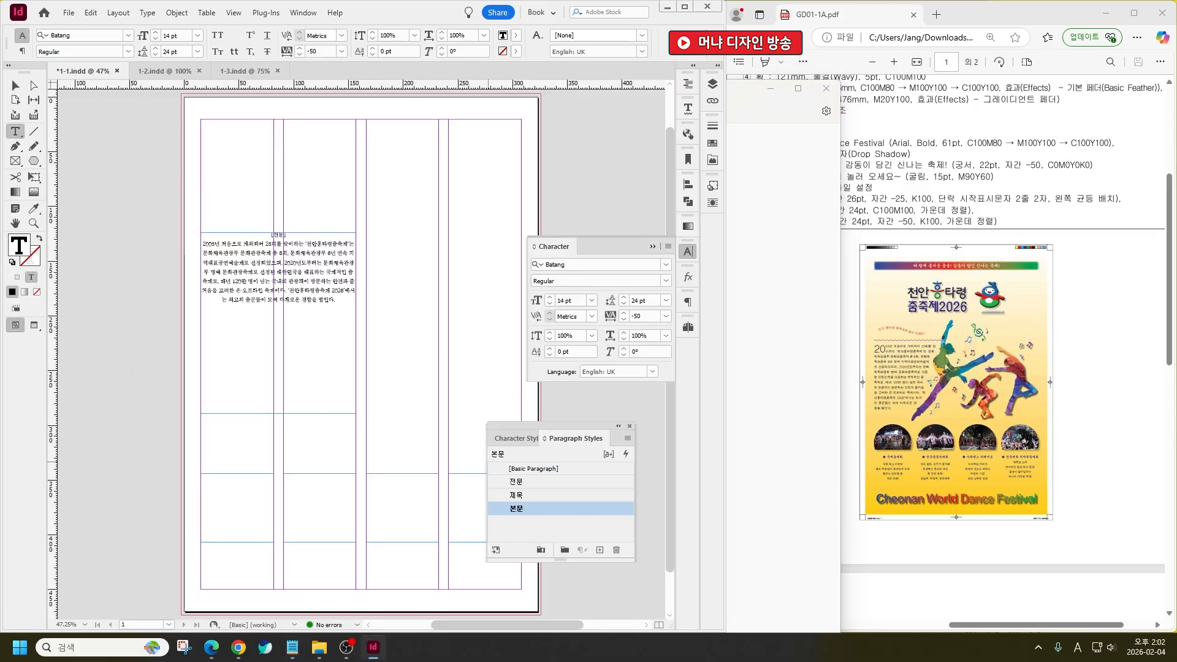
# Apply the 전문 paragraph style to the pasted text and delete its [전문] label line
pyautogui.hotkey('ctrl', 'a')
pyautogui.click(518, 483)
pyautogui.moveTo(243, 238); pyautogui.dragTo(171, 235)
pyautogui.press('Delete')
pyautogui.press('Delete')
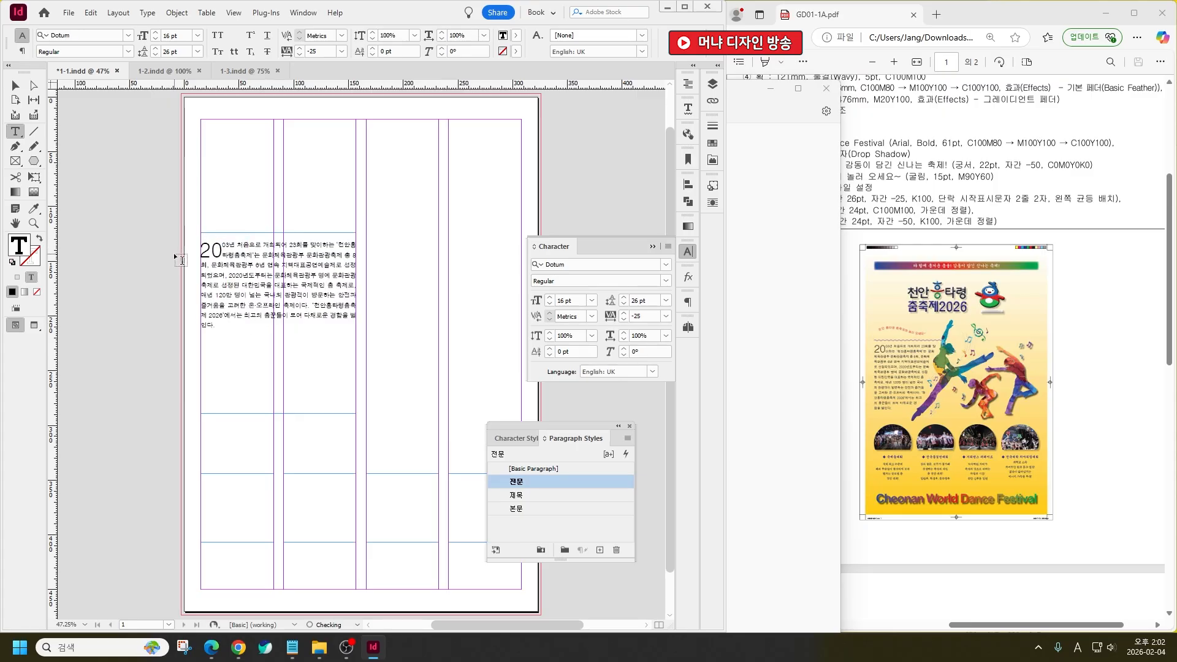
# Cut the 국제춤대회 heading and body block from the 1급-5 text in Notepad and paste it into the first column's lower frame in InDesign
pyautogui.moveTo(291, 644)
pyautogui.click(340, 576)
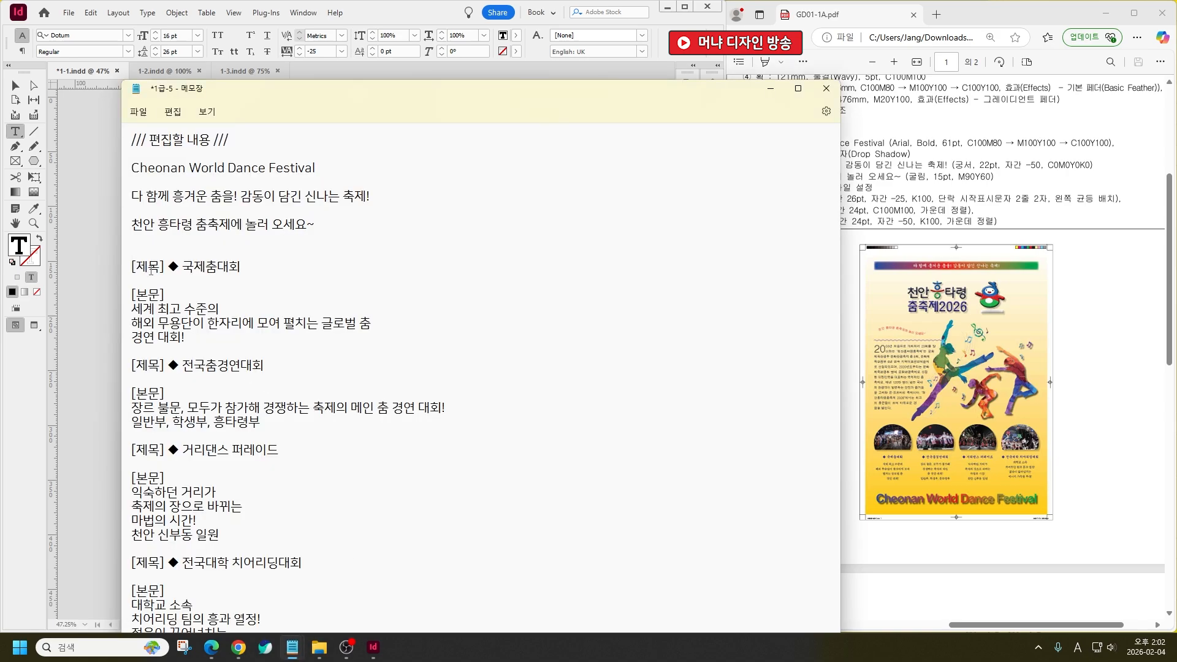
pyautogui.moveTo(133, 265); pyautogui.dragTo(207, 340)
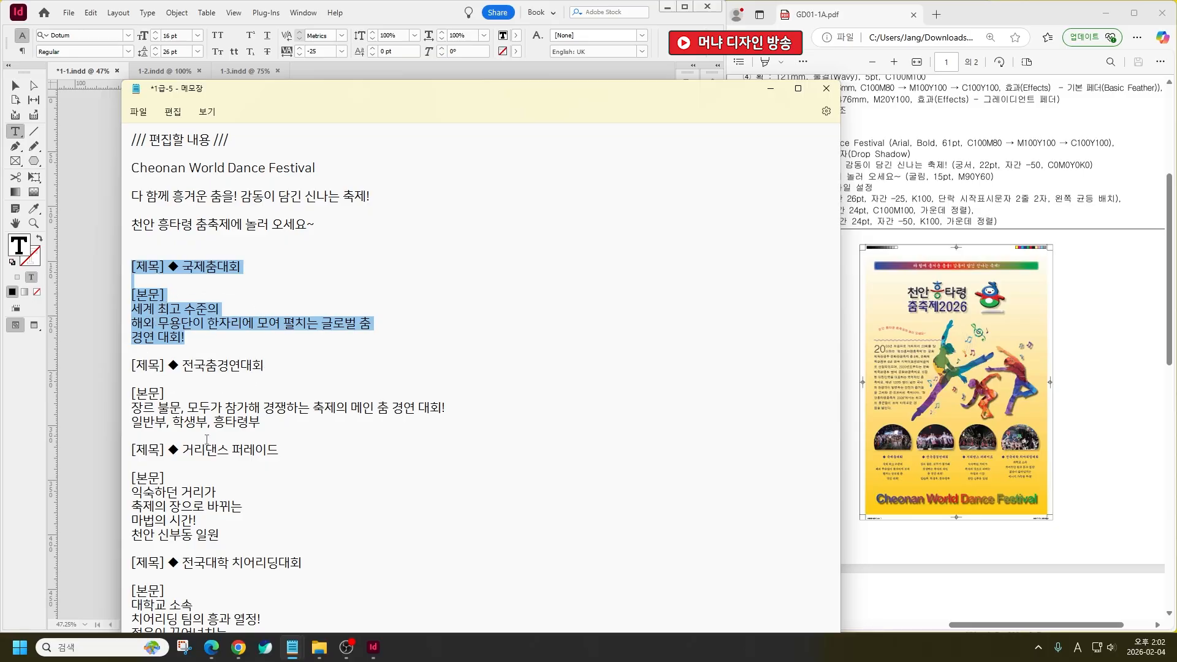
pyautogui.scroll(-1, 223, 517)
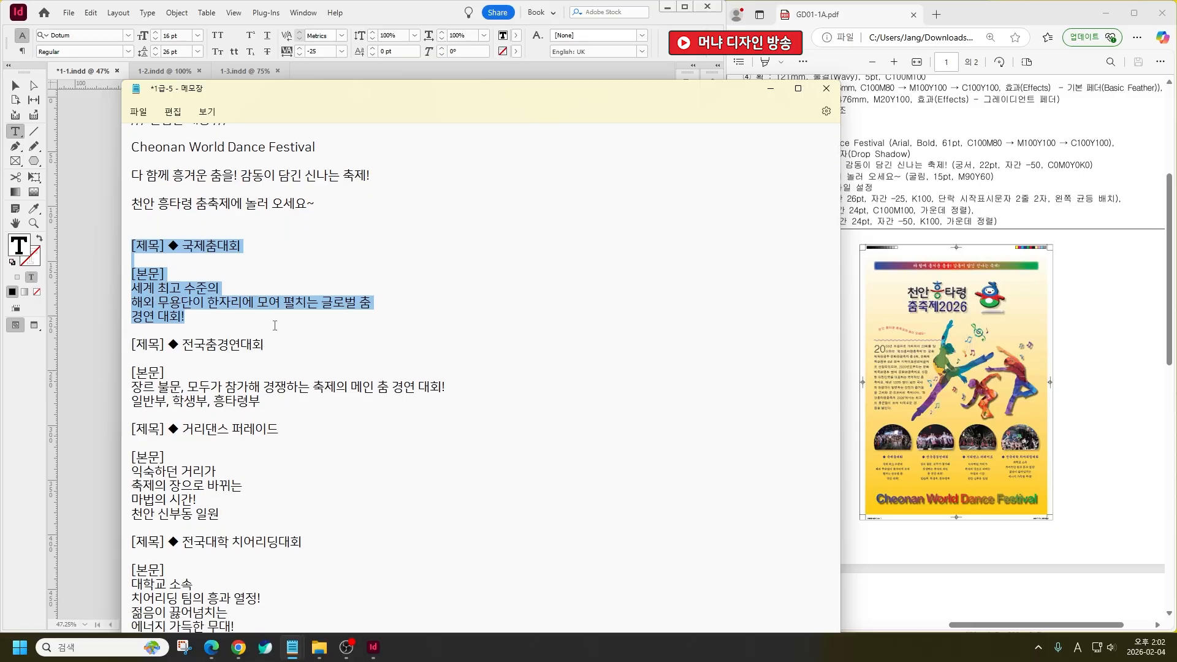
pyautogui.hotkey('ctrl', 'x')
pyautogui.hotkey('alt', 'Tab')
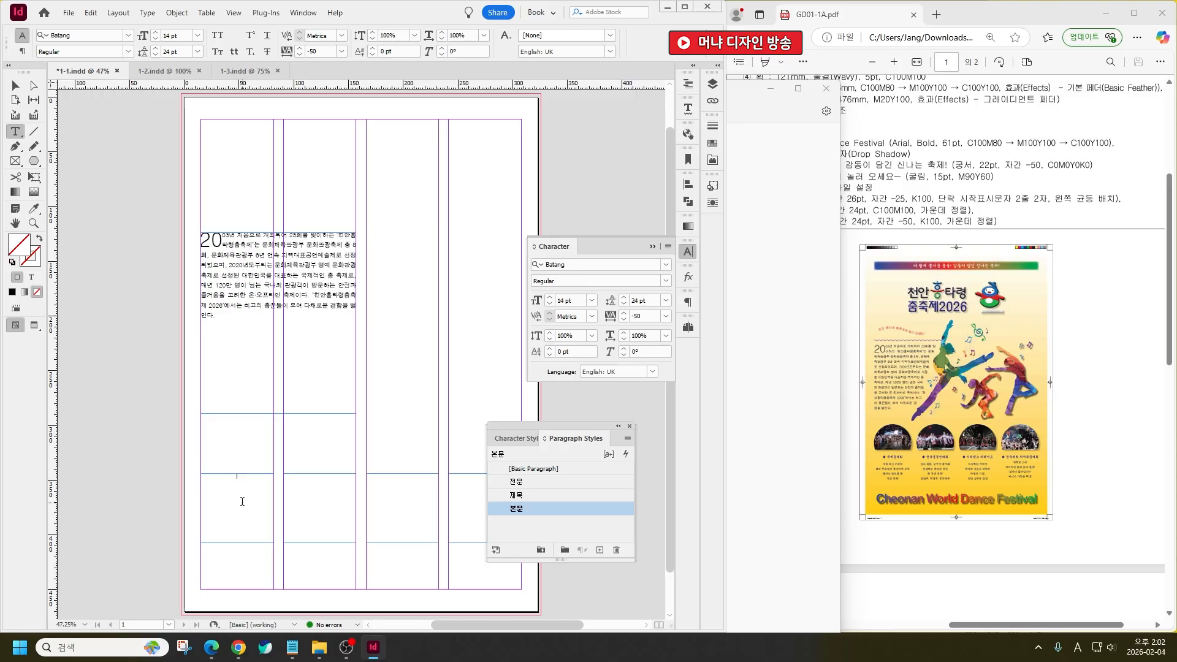
pyautogui.hotkey('ctrl', 'v')
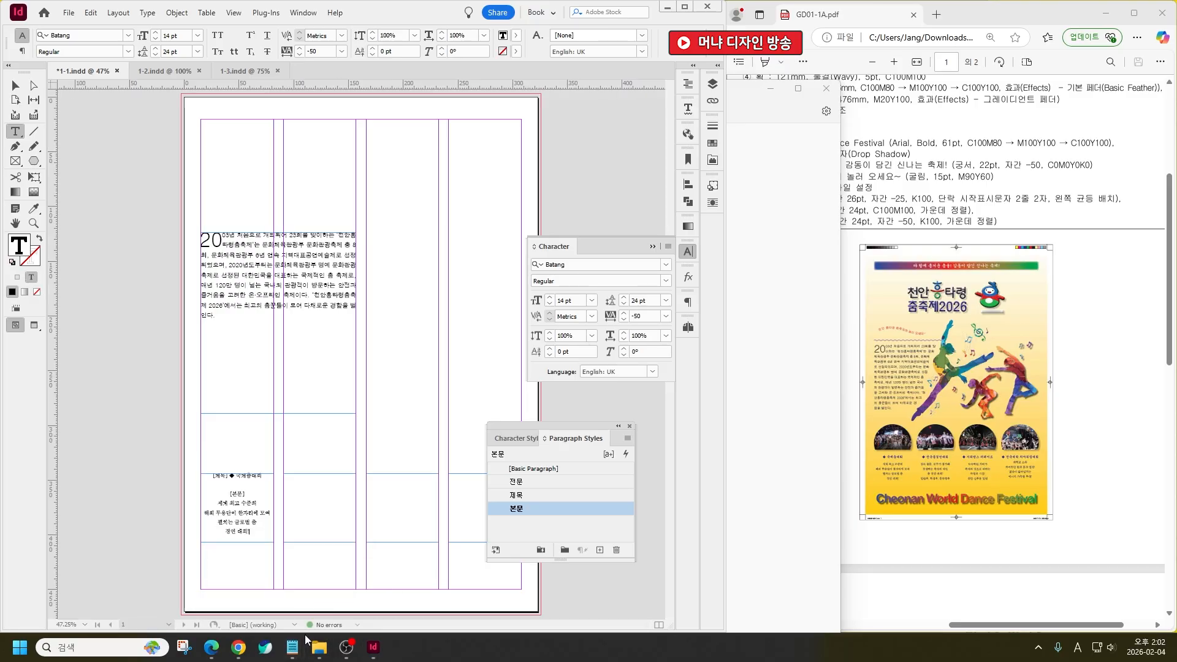
# Cut the 전국춤경연대회 block from the Notepad text and paste it into the second column's lower frame in InDesign
pyautogui.moveTo(293, 644)
pyautogui.click(248, 582)
pyautogui.moveTo(284, 361); pyautogui.dragTo(126, 293)
pyautogui.hotkey('ctrl', 'x')
pyautogui.hotkey('alt', 'Tab')
pyautogui.hotkey('ctrl', 'v')
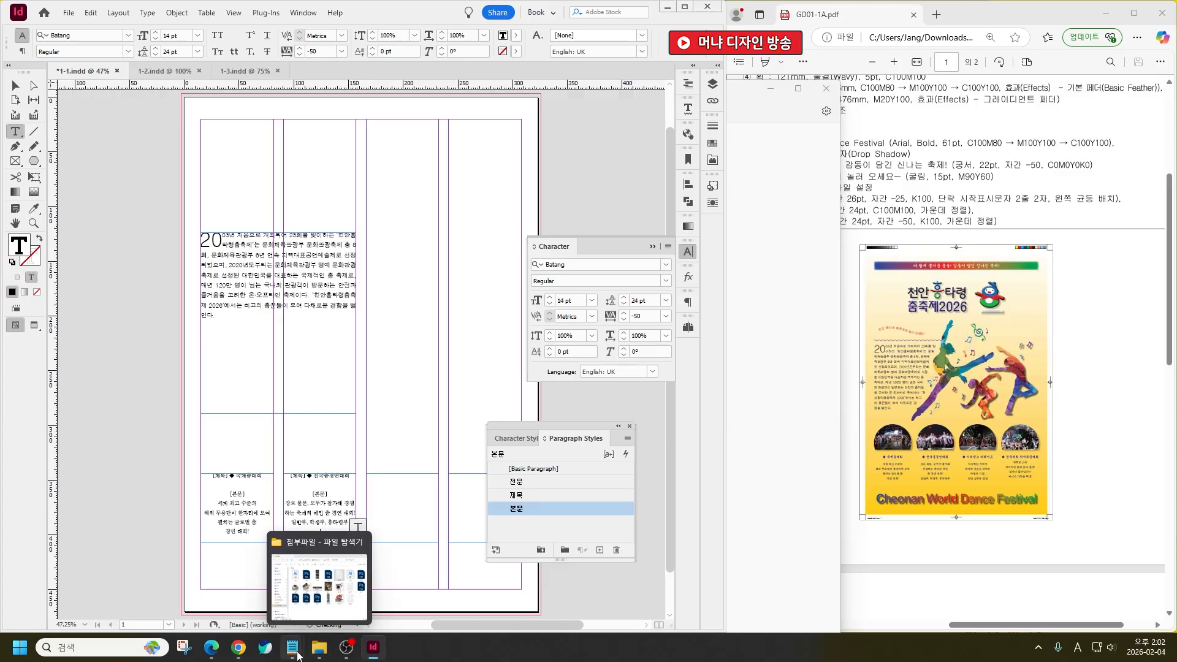
# Cut the 거리댄스 퍼레이드 block from the Notepad text and paste it into the third column's lower frame in InDesign
pyautogui.click(293, 647)
pyautogui.click(249, 582)
pyautogui.moveTo(219, 394); pyautogui.dragTo(92, 306)
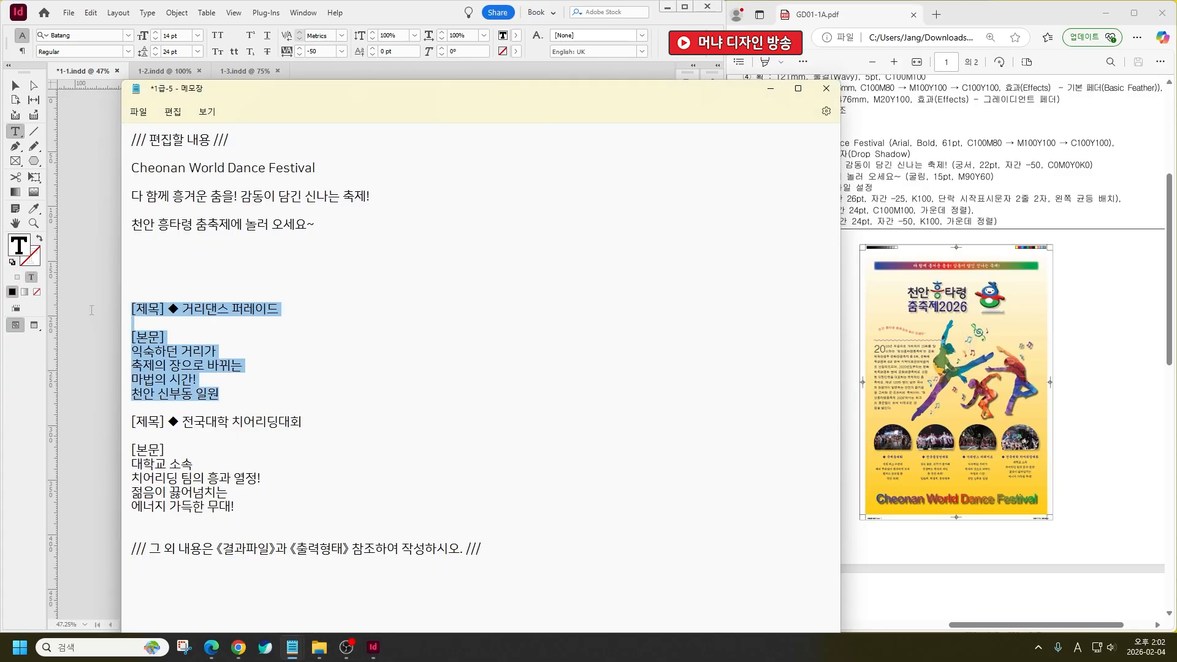
pyautogui.hotkey('ctrl', 'x')
pyautogui.hotkey('alt', 'Tab')
pyautogui.hotkey('ctrl', 'v')
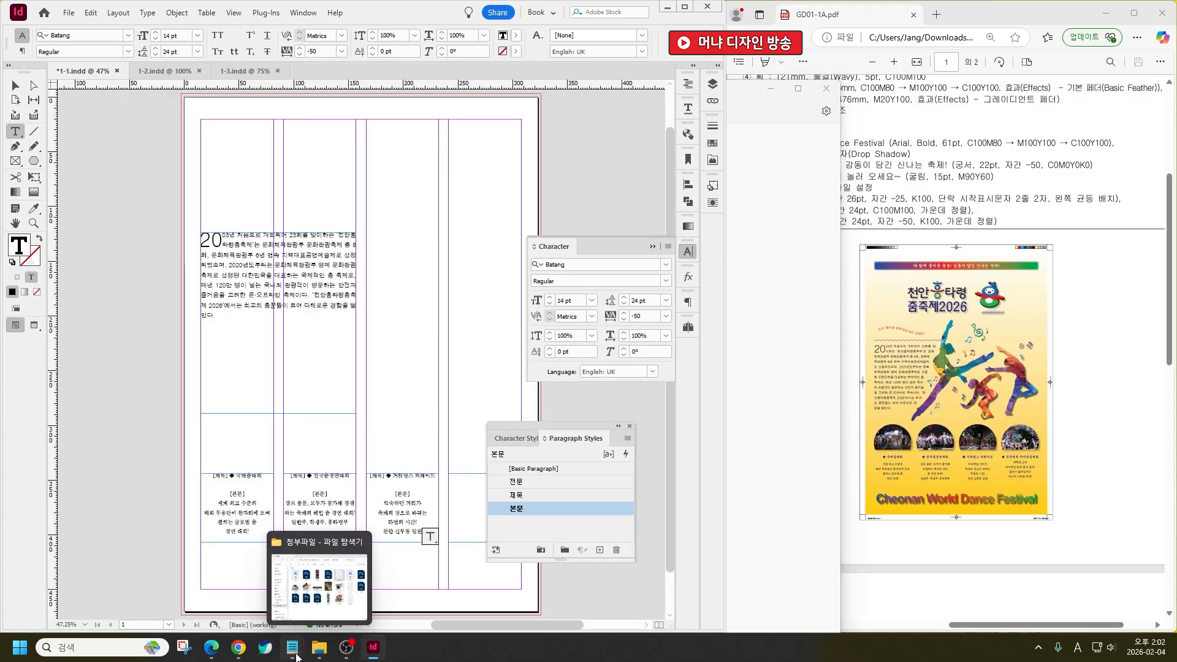
# Cut the 전국대학 치어리딩대회 block from the Notepad text and paste it into the fourth column's lower frame in InDesign
pyautogui.click(293, 647)
pyautogui.click(345, 598)
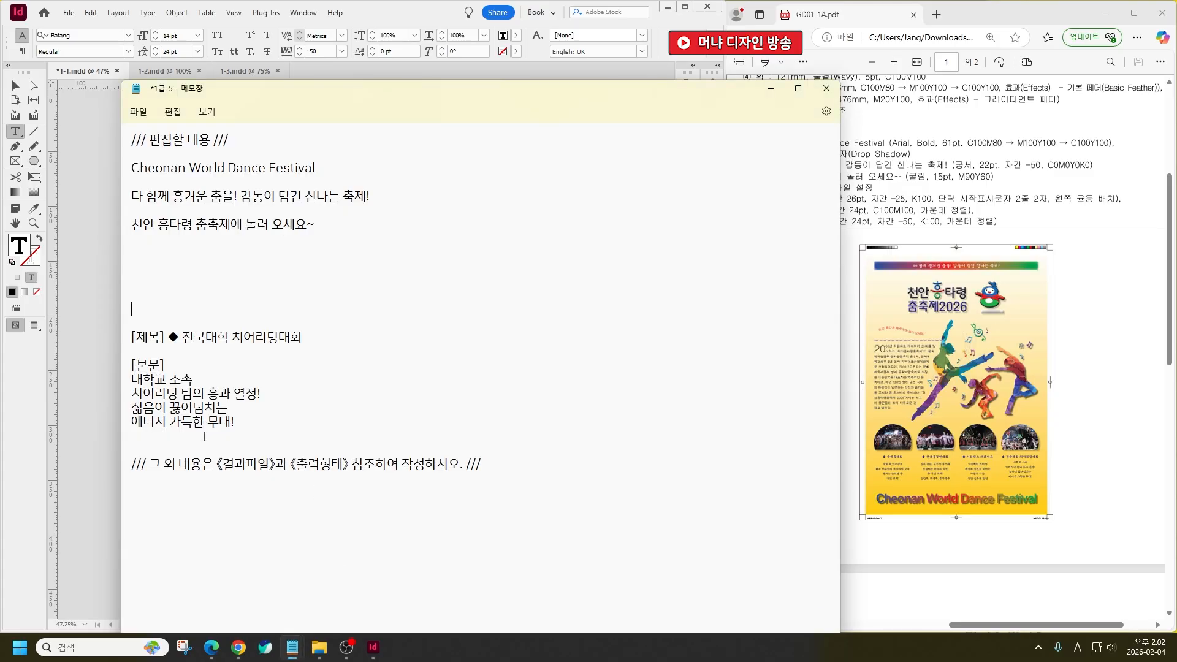
pyautogui.moveTo(235, 422); pyautogui.dragTo(67, 335)
pyautogui.click(60, 437)
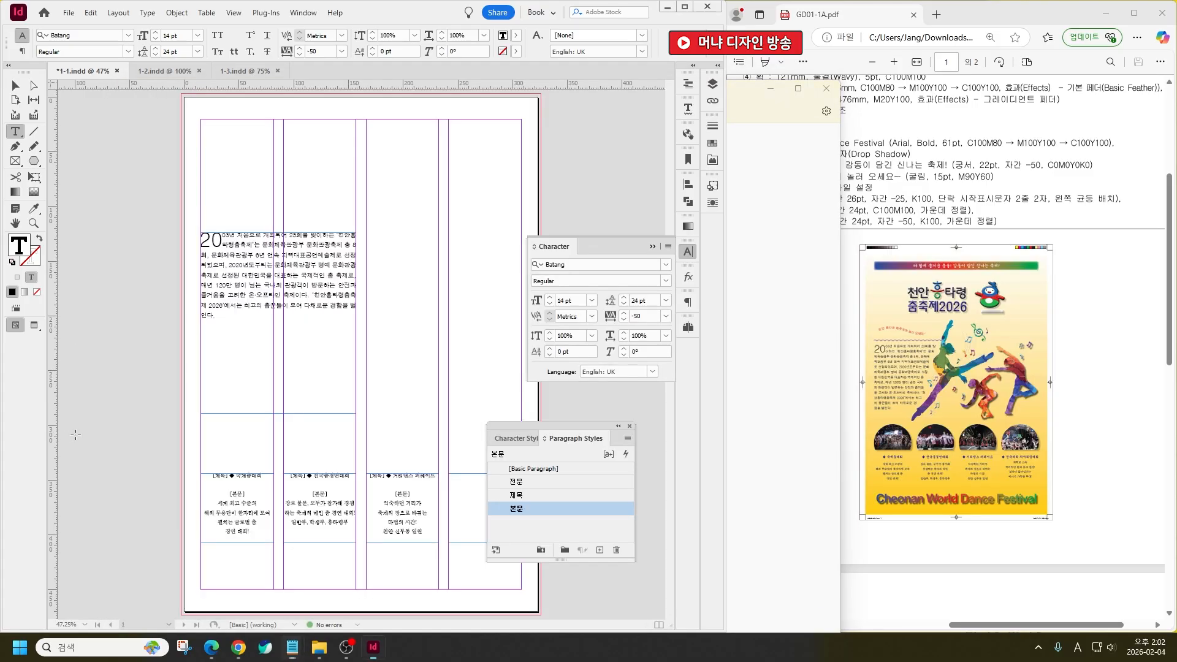
pyautogui.click(464, 484)
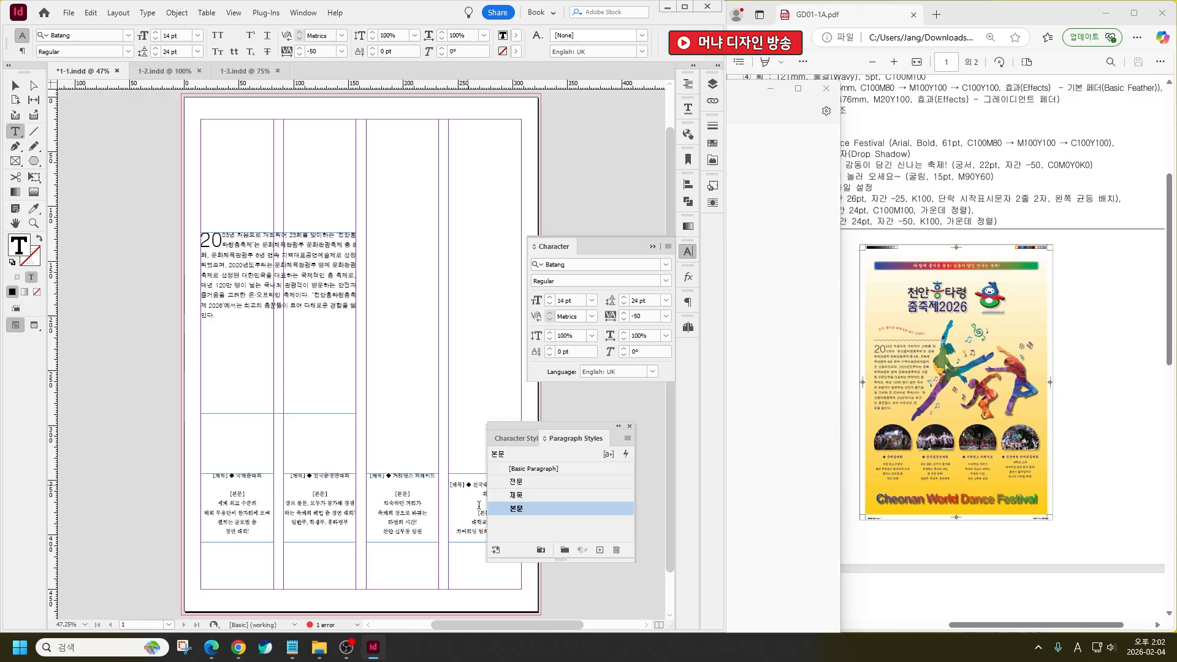
# Remove the [제목] and [본문] labels with extra blank lines from the fourth column's text and apply the 제목 paragraph style to its heading
pyautogui.press('BackSpace')
pyautogui.press('BackSpace')
pyautogui.press('BackSpace')
pyautogui.press('BackSpace')
pyautogui.press('BackSpace')
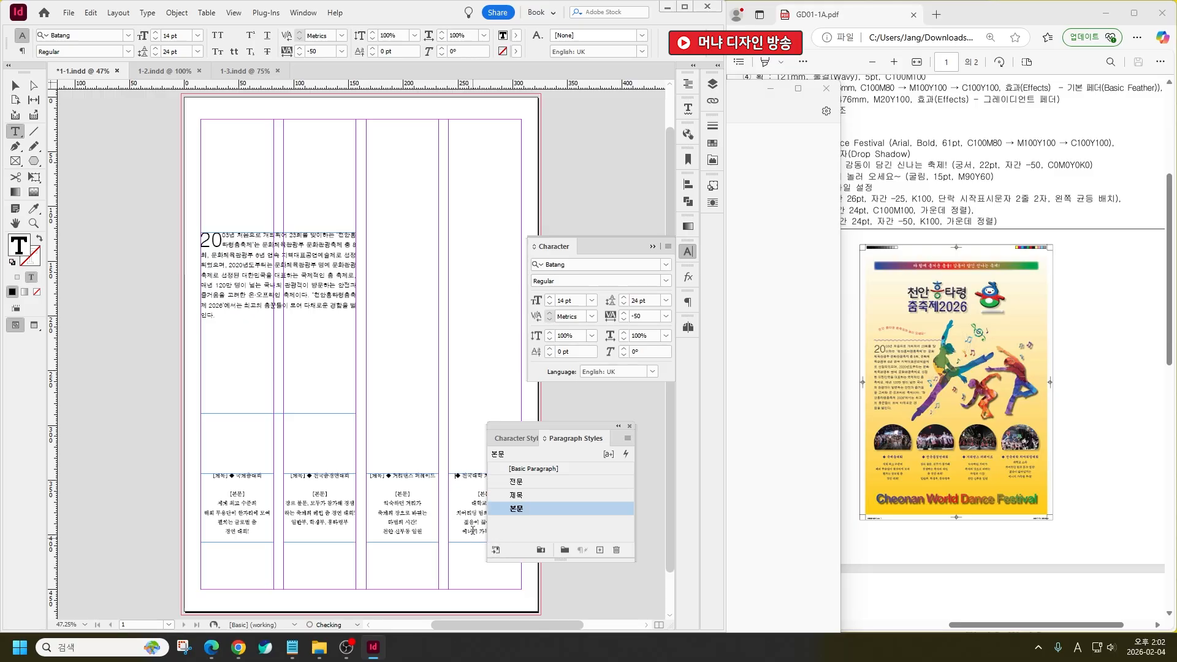
pyautogui.click(516, 494)
pyautogui.moveTo(475, 494); pyautogui.dragTo(538, 539)
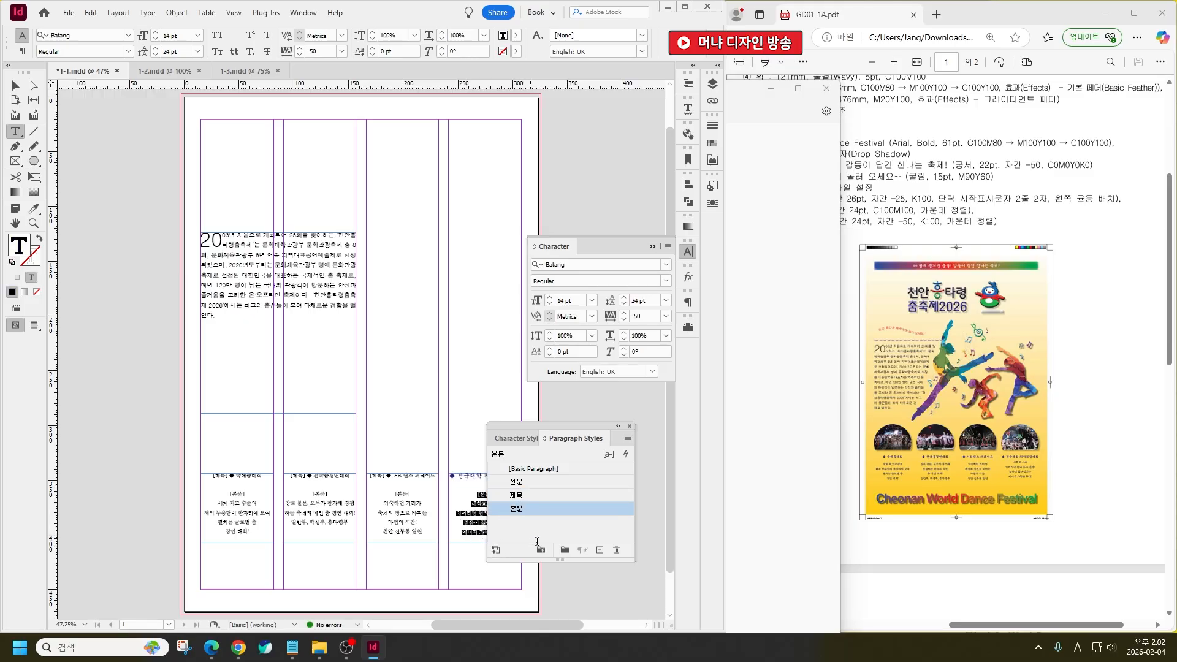
pyautogui.click(478, 494)
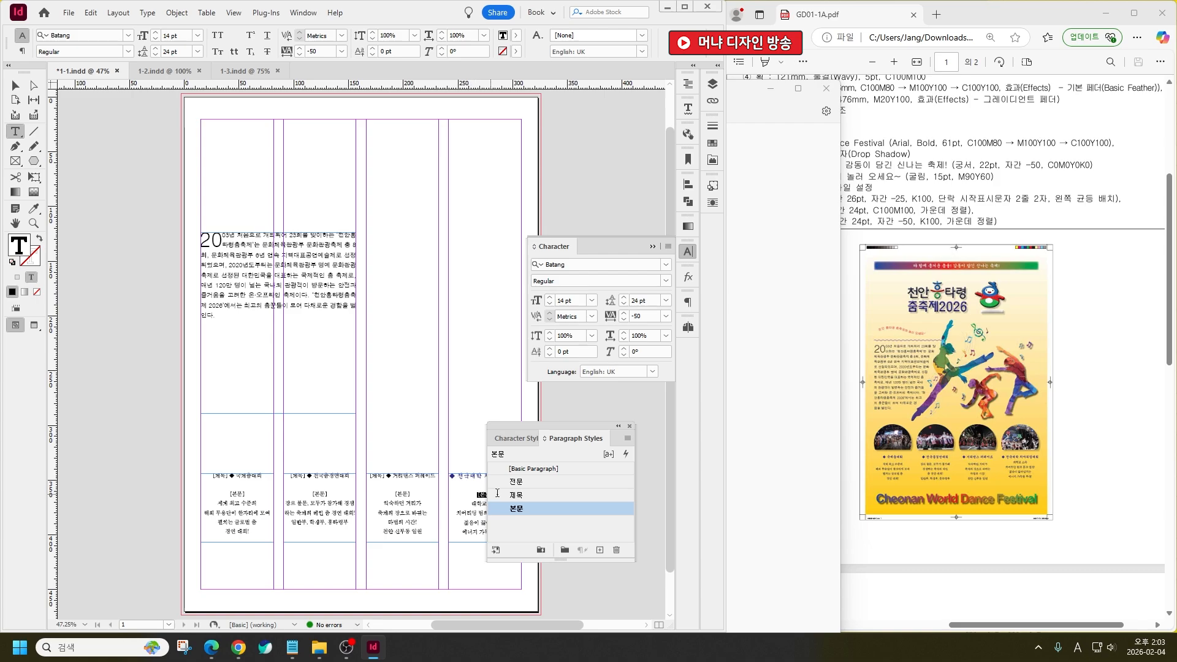
pyautogui.press('BackSpace')
pyautogui.press('BackSpace')
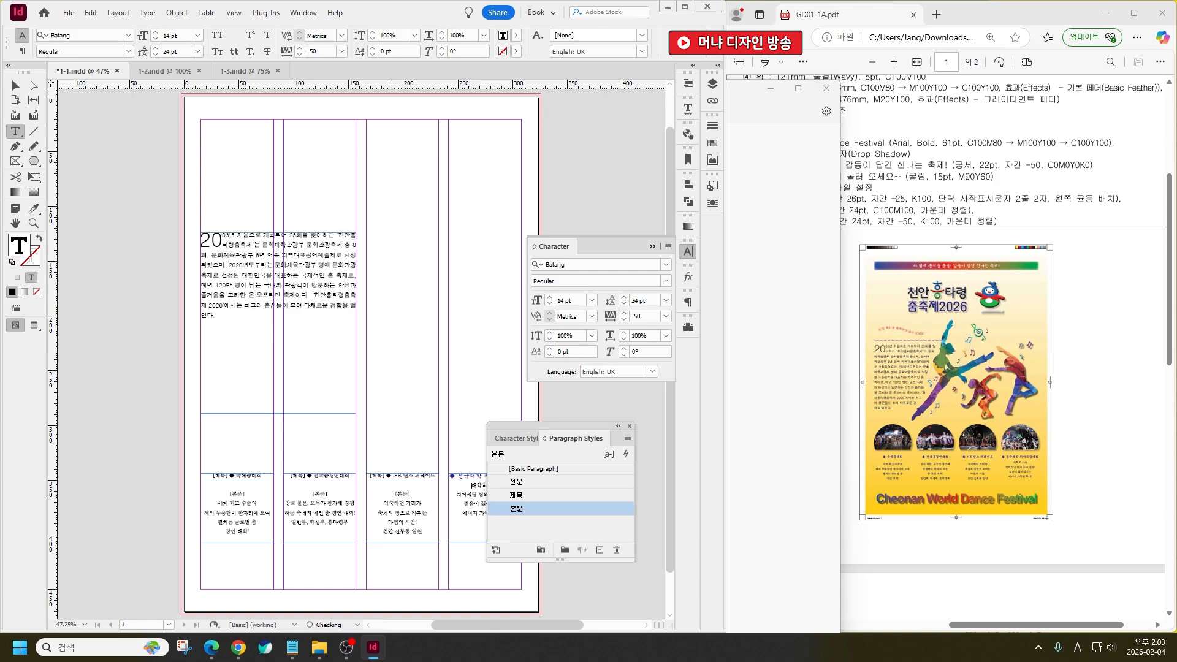
pyautogui.moveTo(394, 495); pyautogui.dragTo(423, 494)
pyautogui.press('Delete')
pyautogui.press('Delete')
pyautogui.press('Delete')
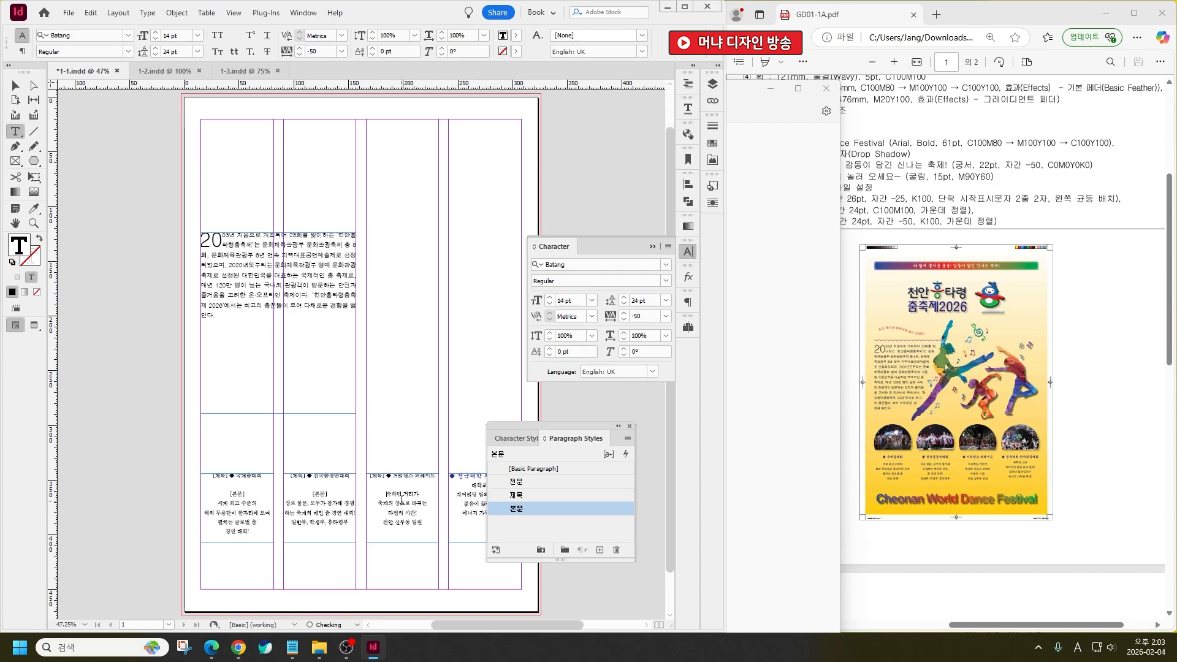
pyautogui.hotkey('ctrl', 'z')
# Delete the [본문] and [제목] labels from the third column's text and apply the 제목 paragraph style to its heading
pyautogui.click(391, 494)
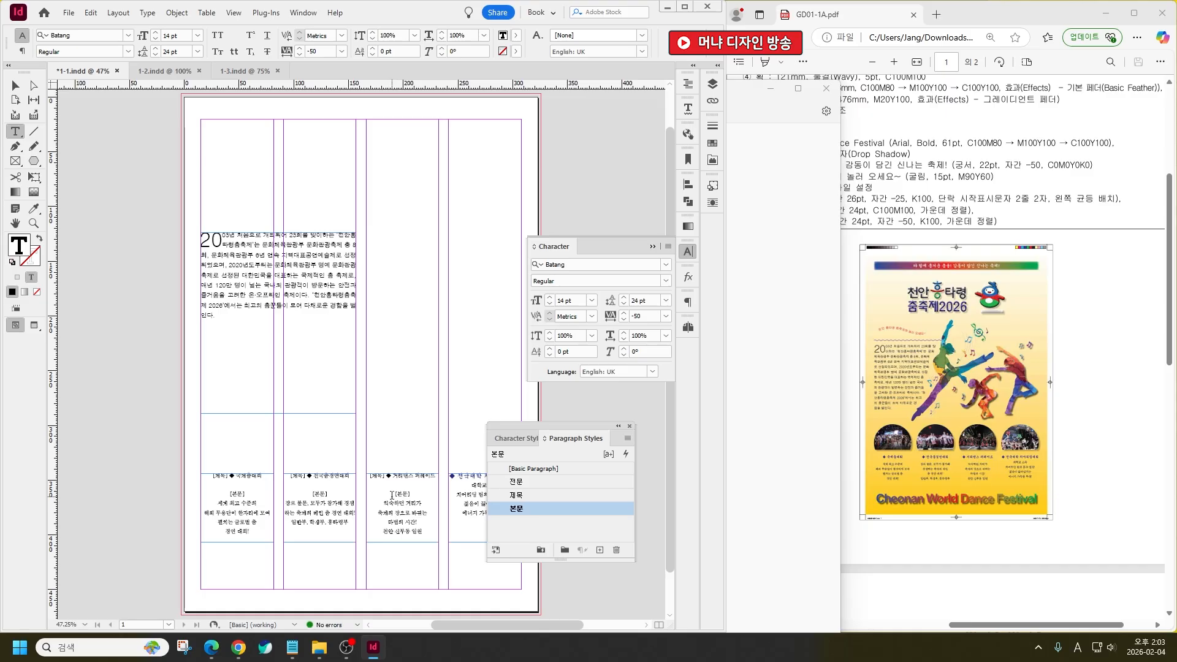
pyautogui.press('Delete')
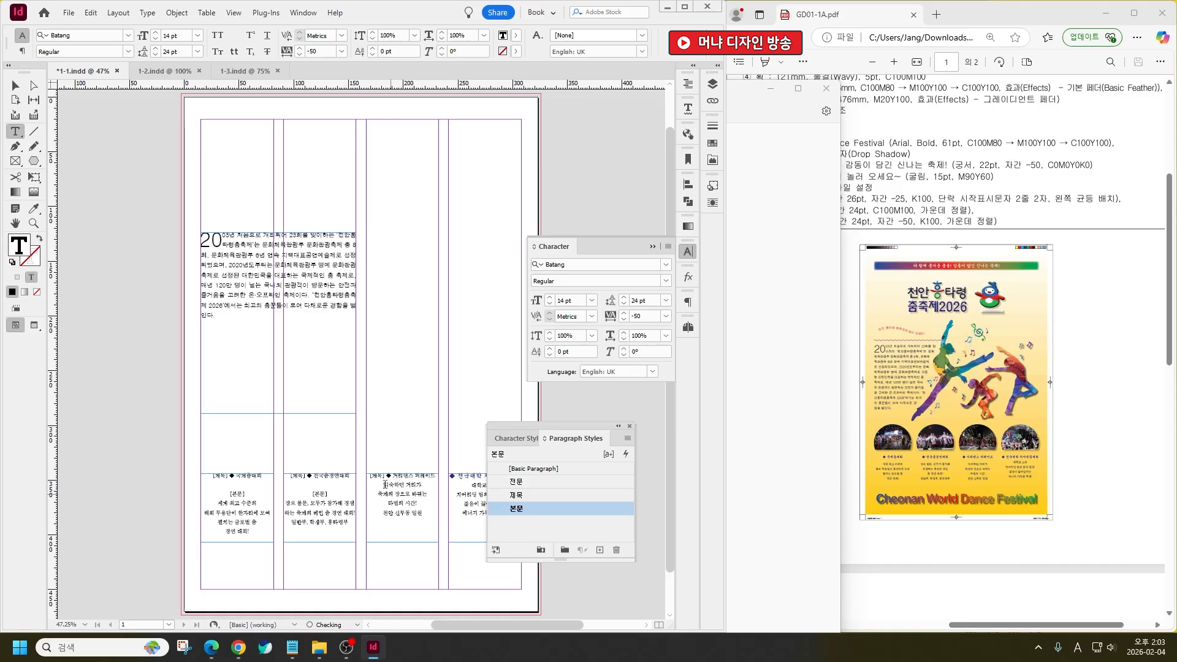
pyautogui.moveTo(386, 476); pyautogui.dragTo(369, 475)
pyautogui.press('Delete')
pyautogui.click(516, 494)
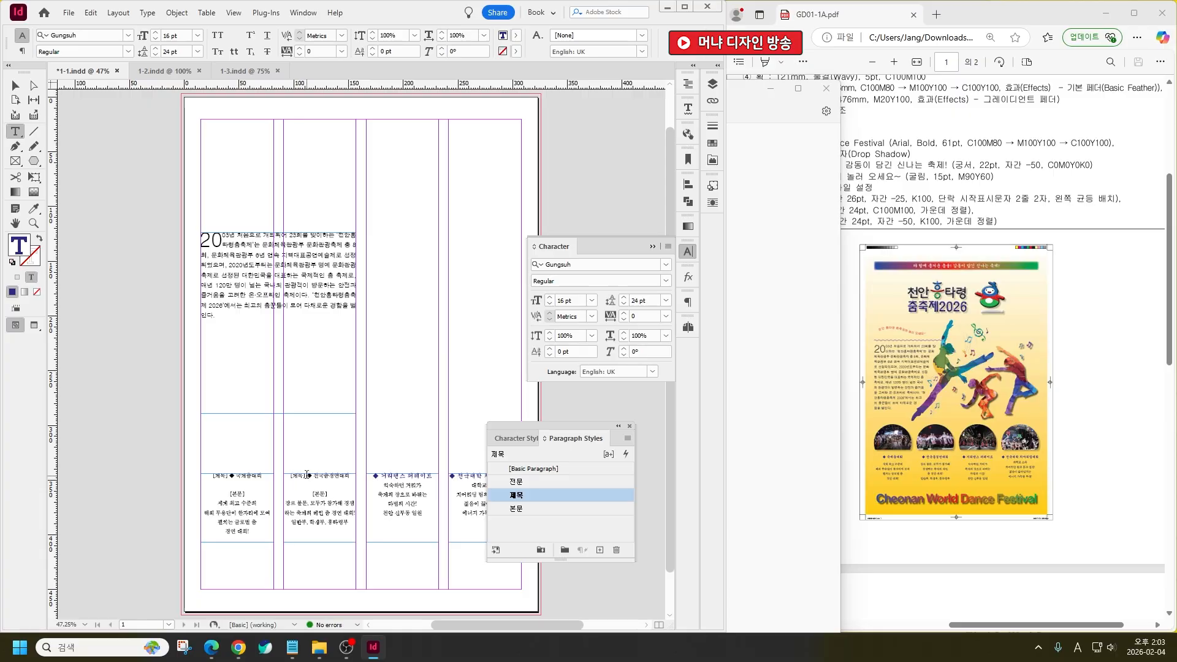
# Delete the [제목] and [본문] labels from the second and first columns' texts and apply the 제목 paragraph style to both headings
pyautogui.moveTo(307, 476); pyautogui.dragTo(336, 494)
pyautogui.press('Delete')
pyautogui.click(517, 495)
pyautogui.press('Delete')
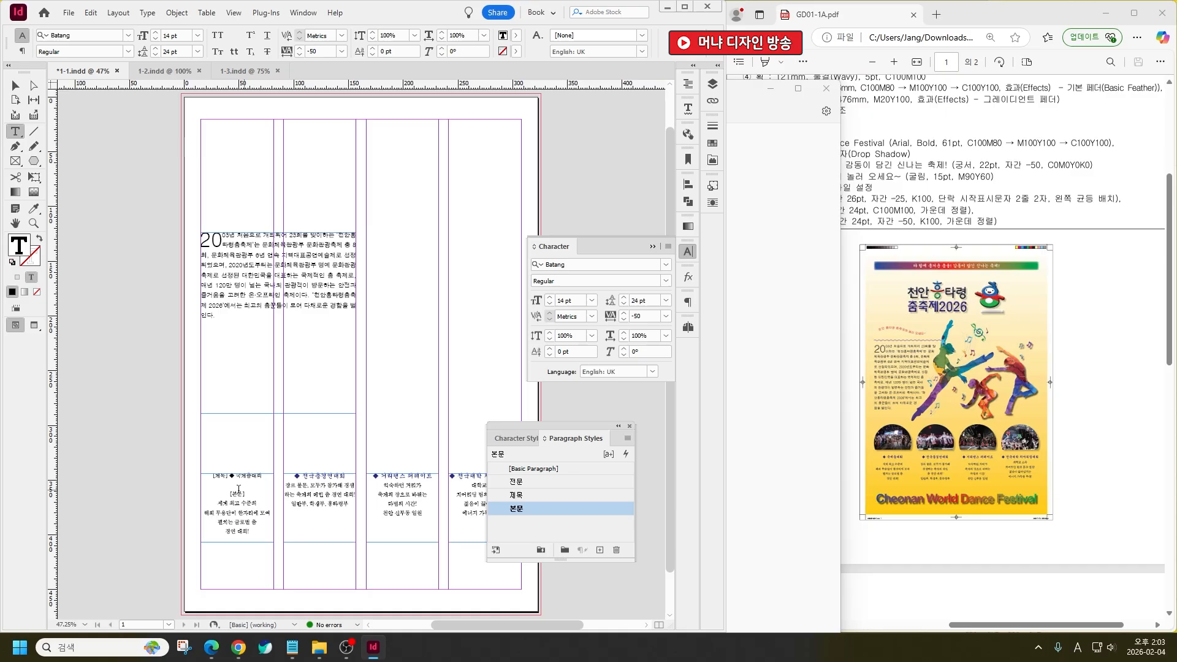
pyautogui.moveTo(209, 475); pyautogui.dragTo(261, 494)
pyautogui.press('Delete')
pyautogui.click(517, 495)
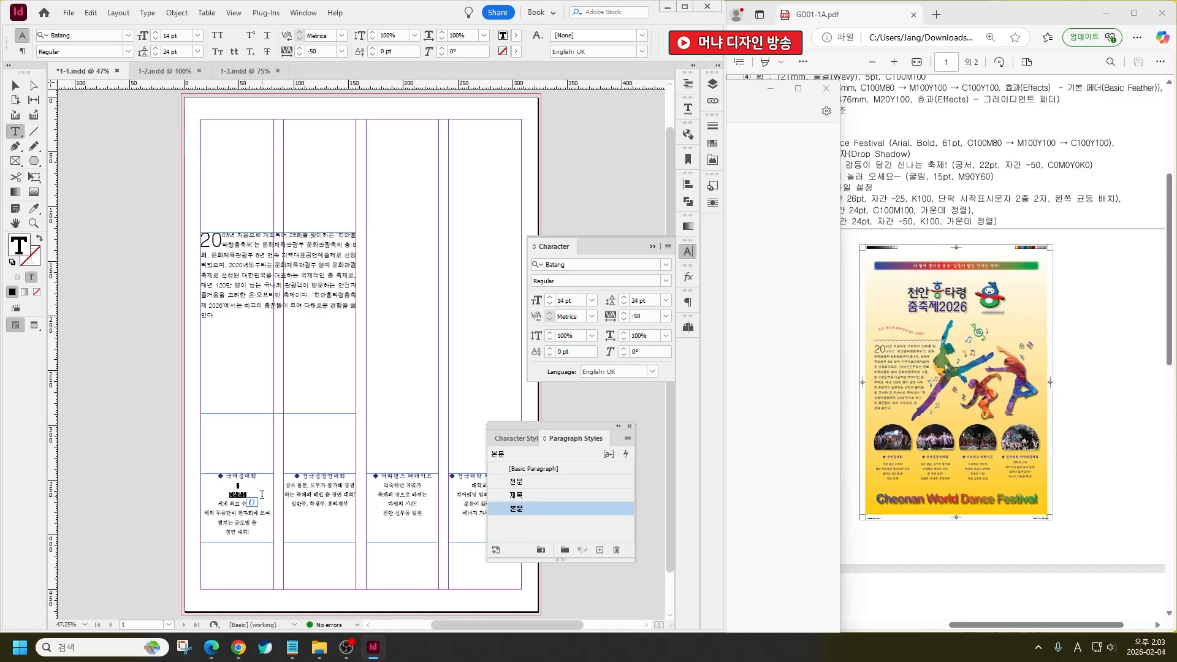
pyautogui.press('Delete')
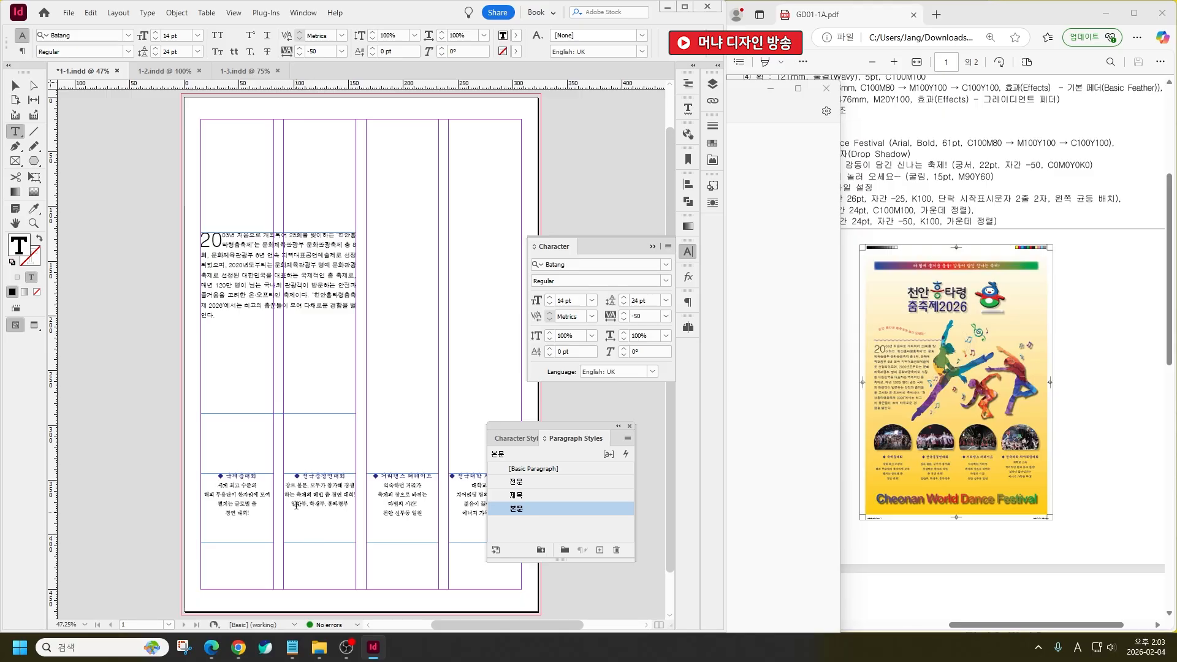
# Insert a blank line between the heading and the body text in each of the four lower column frames
pyautogui.press('Return')
pyautogui.press('Return')
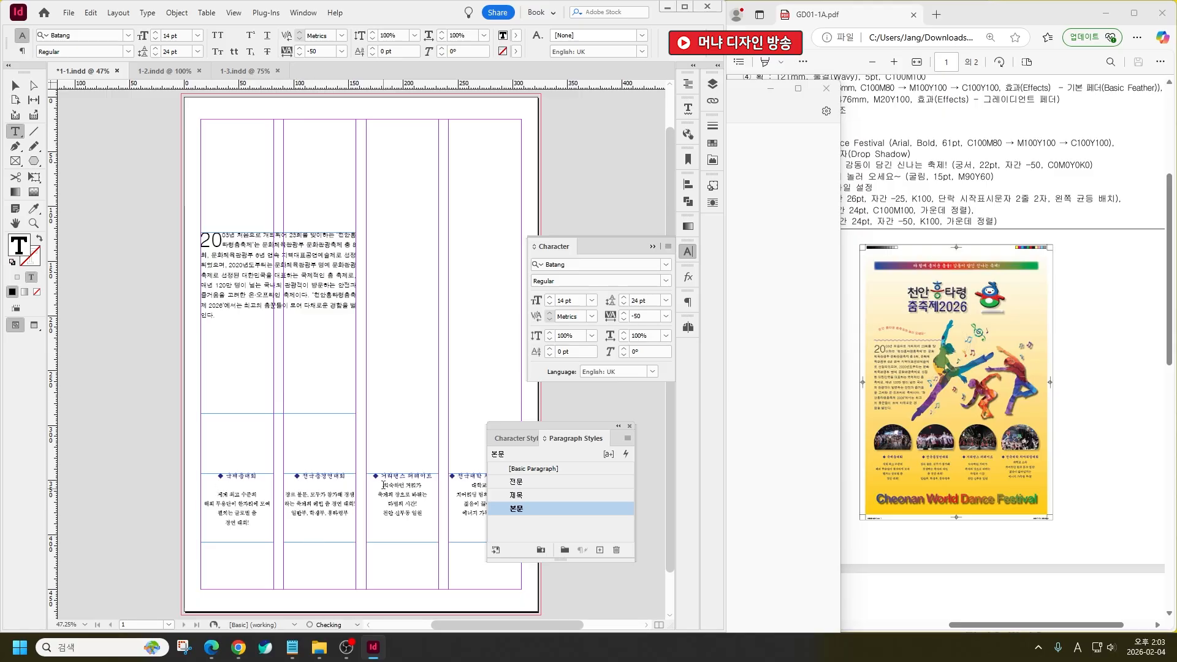
pyautogui.click(383, 485)
pyautogui.press('Return')
pyautogui.click(469, 487)
pyautogui.press('Return')
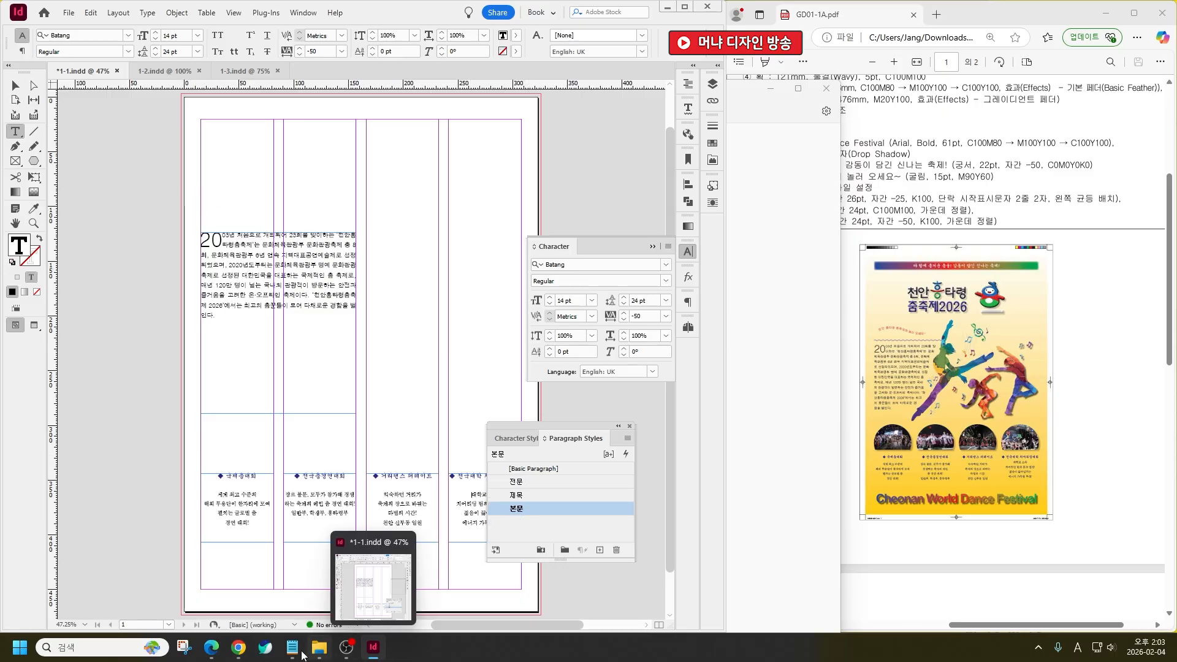
# Bring the three remaining Notepad lines into a new wide text frame near the page's upper edge and apply the [Basic Paragraph] style
pyautogui.moveTo(293, 646)
pyautogui.click(331, 589)
pyautogui.moveTo(316, 224); pyautogui.dragTo(131, 168)
pyautogui.hotkey('ctrl', 'c')
pyautogui.click(105, 186)
pyautogui.moveTo(107, 126)
pyautogui.mouseDown()
pyautogui.moveTo(306, 122)
pyautogui.moveTo(490, 215)
pyautogui.mouseUp()
pyautogui.hotkey('ctrl', 'v')
pyautogui.hotkey('ctrl', 'a')
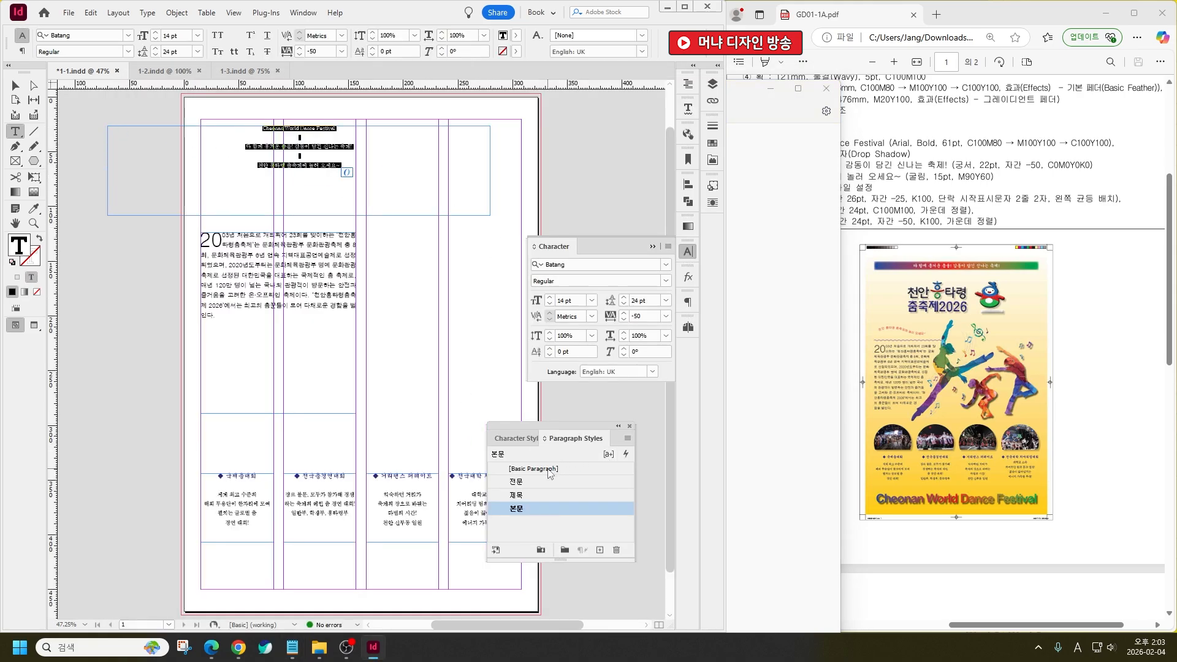
pyautogui.click(533, 469)
pyautogui.click(124, 119)
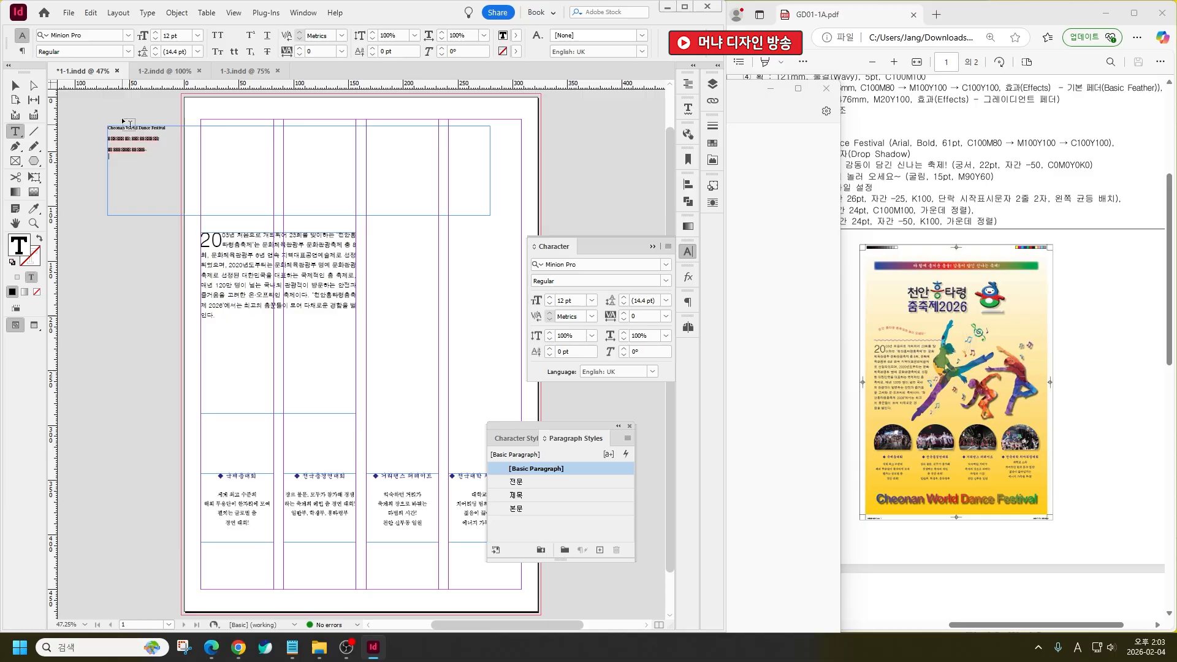
# Cut the Cheonan World Dance Festival line from the upper frame and paste it into a new text frame spanning the columns at the page's foot
pyautogui.hotkey('ctrl', '1')
pyautogui.moveTo(221, 149); pyautogui.dragTo(96, 146)
pyautogui.hotkey('ctrl', 'x')
pyautogui.scroll(-7, 161, 279)
pyautogui.scroll(-3, 191, 371)
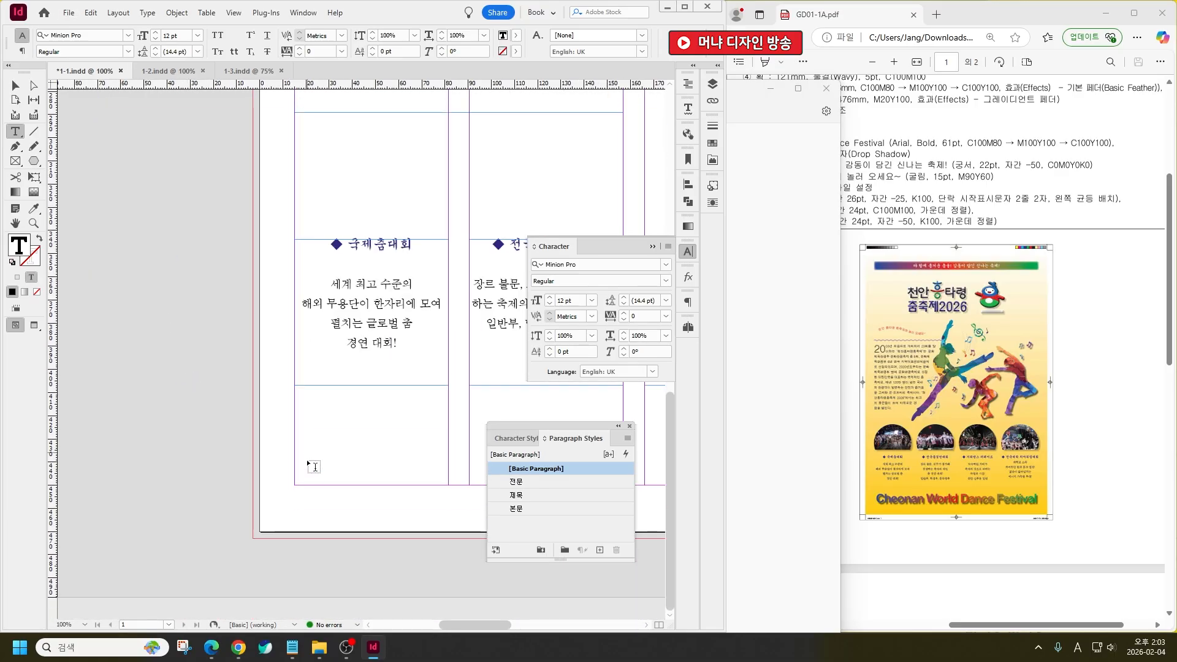
pyautogui.moveTo(292, 438); pyautogui.dragTo(515, 493)
pyautogui.hotkey('ctrl', 'v')
pyautogui.scroll(-3, 293, 341)
pyautogui.scroll(-1, 293, 341)
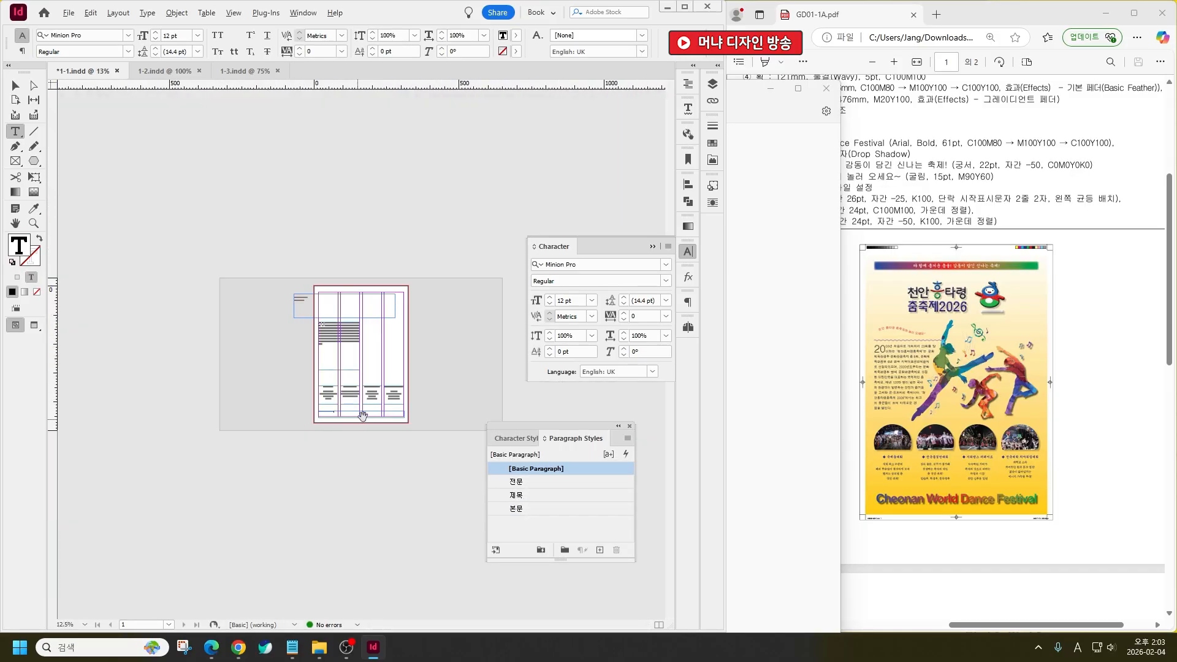
pyautogui.scroll(3, 362, 415)
pyautogui.scroll(-5, 358, 379)
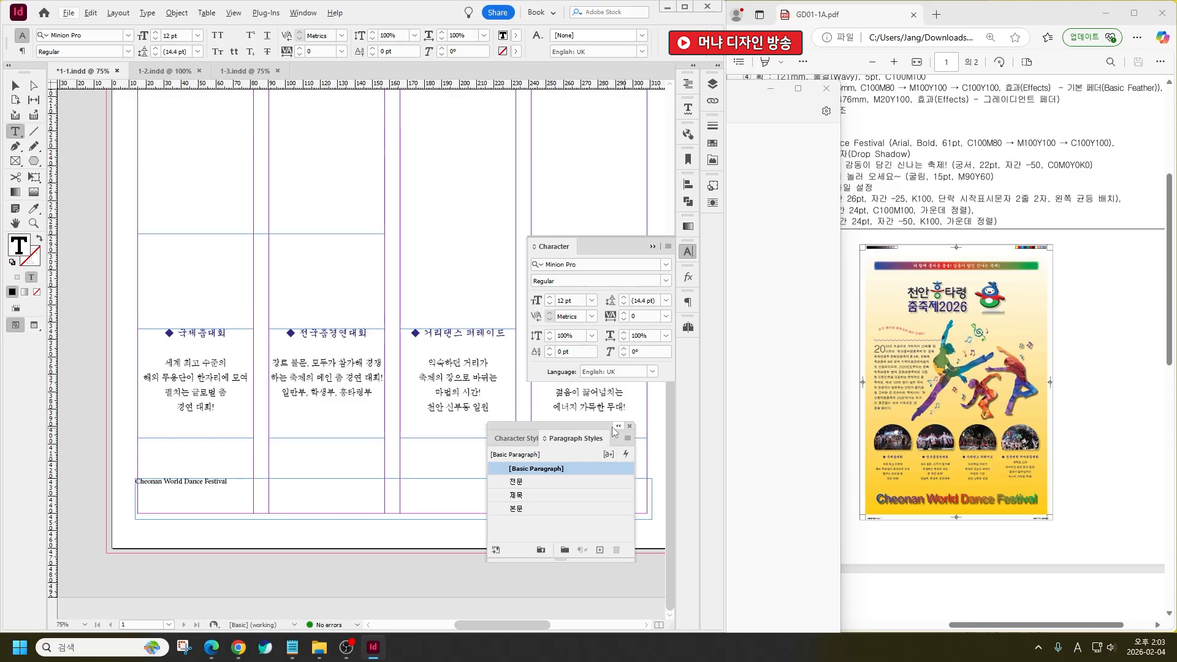
# Select the whole Cheonan World Dance Festival line and minimise Notepad to uncover the text specifications
pyautogui.moveTo(596, 427); pyautogui.dragTo(605, 546)
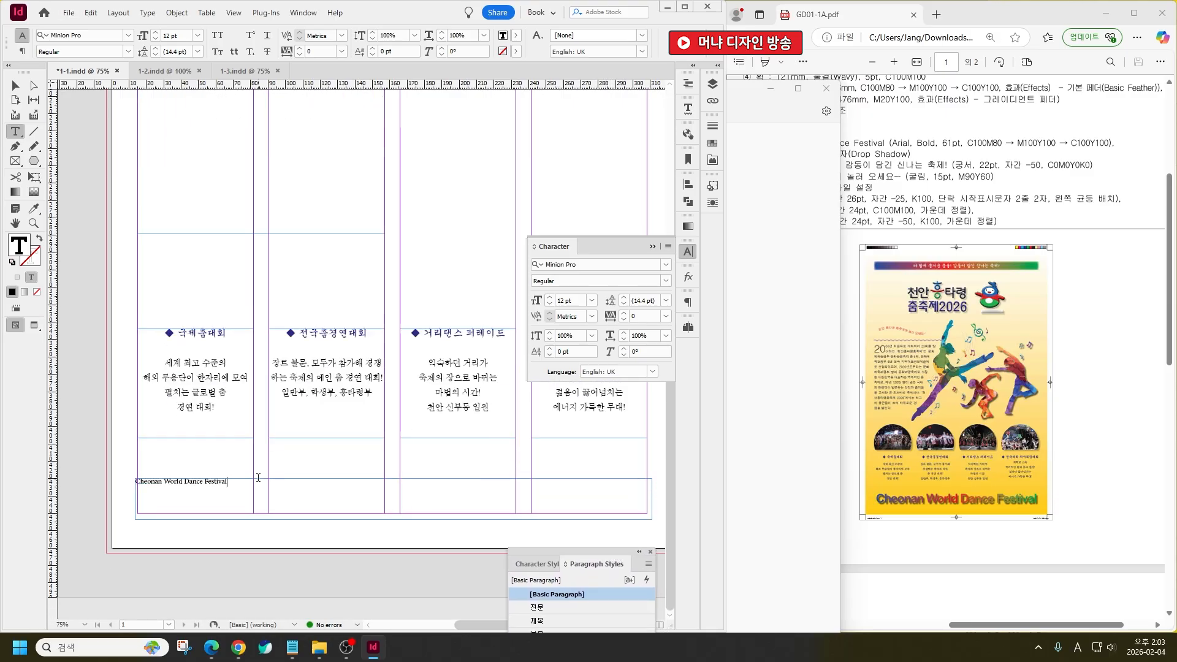
pyautogui.hotkey('ctrl', 'a')
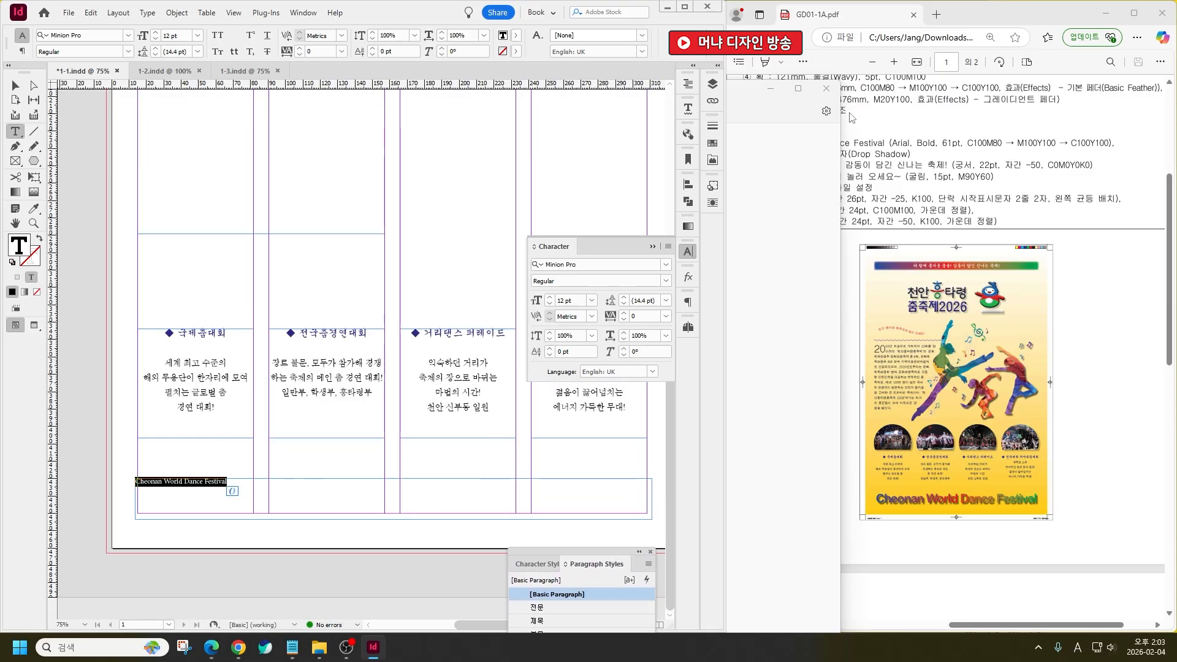
pyautogui.click(768, 99)
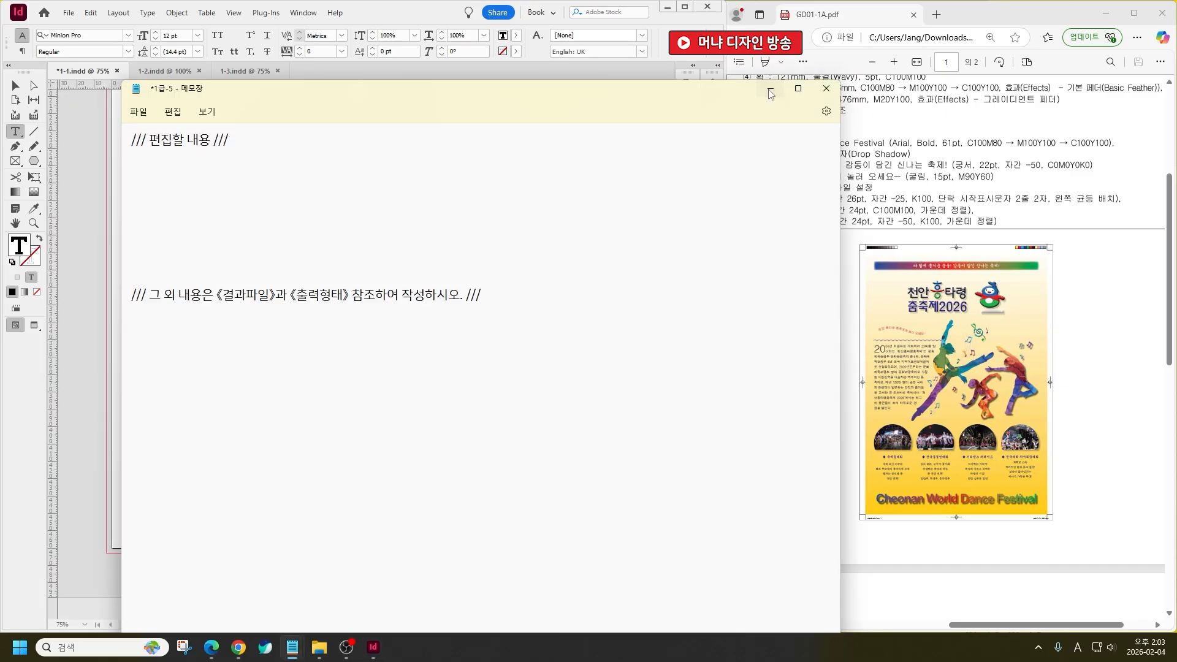
pyautogui.click(770, 94)
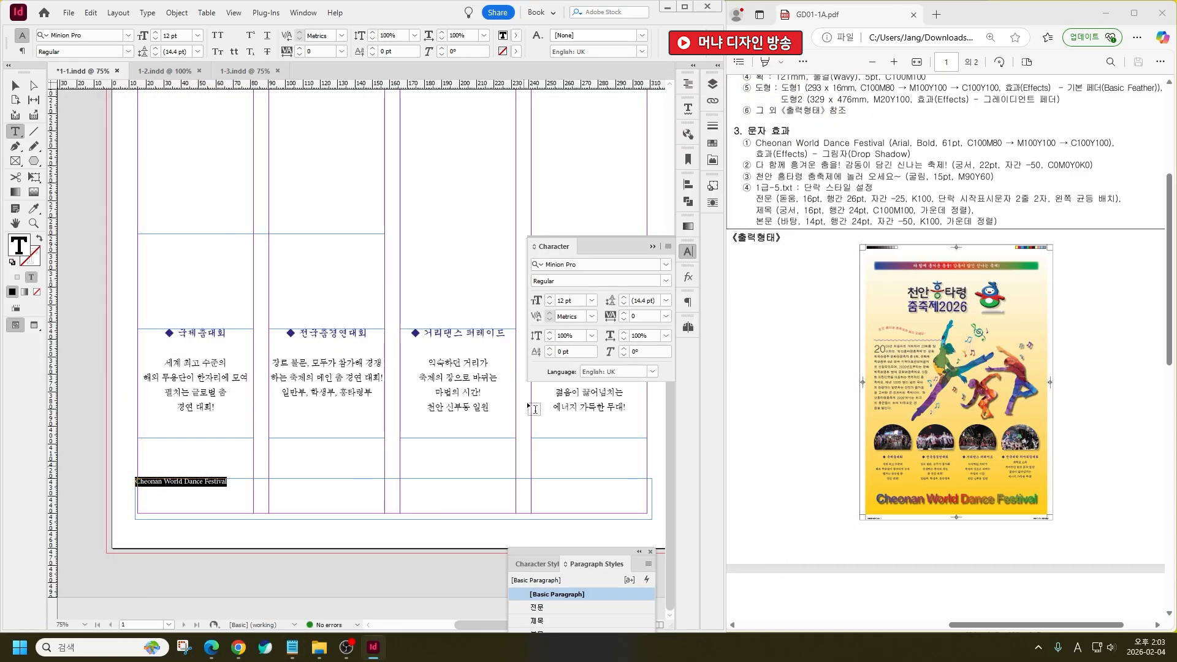
pyautogui.click(79, 35)
pyautogui.write('a')
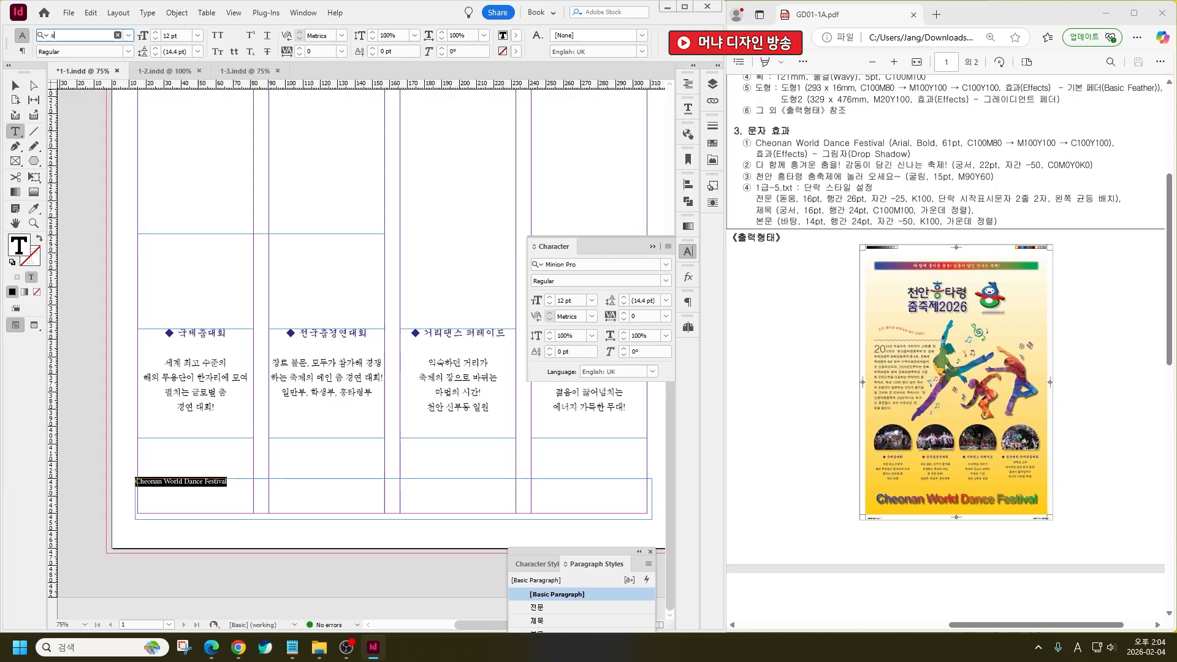
pyautogui.write('r')
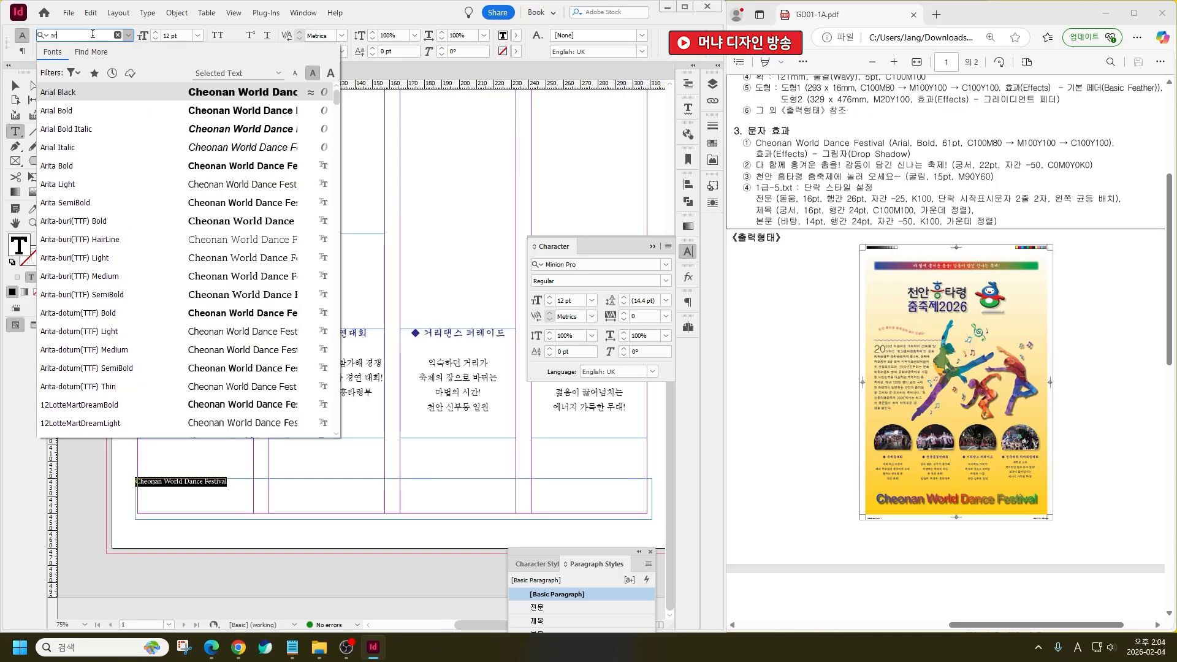
pyautogui.press('Down')
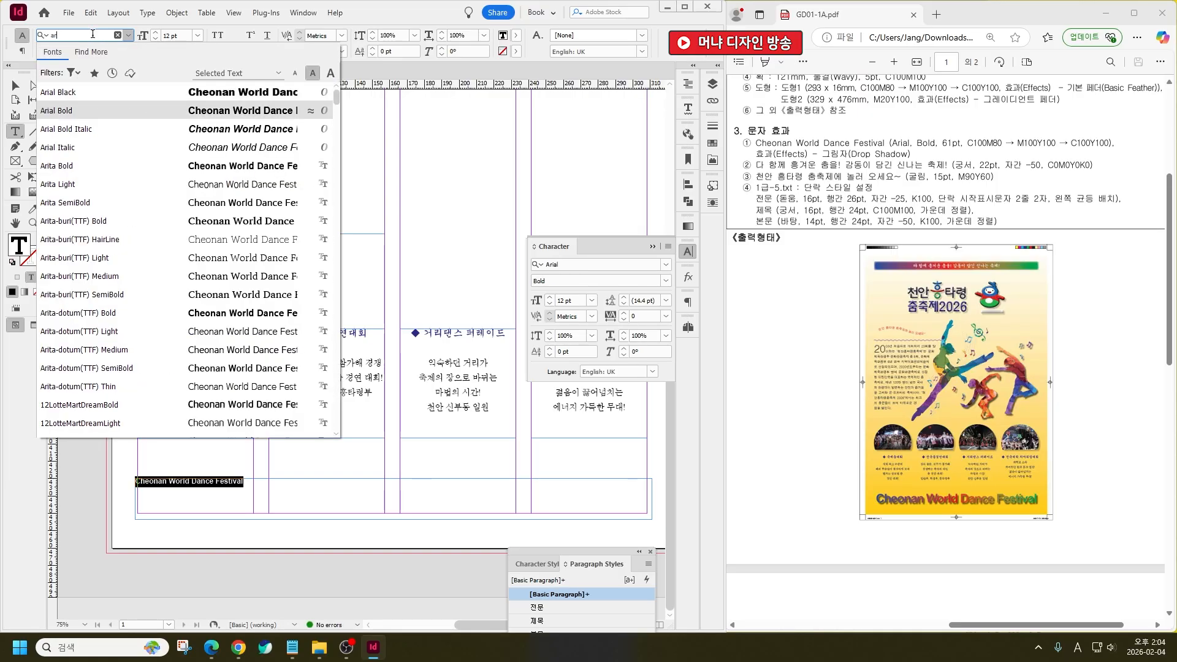
pyautogui.press('Escape')
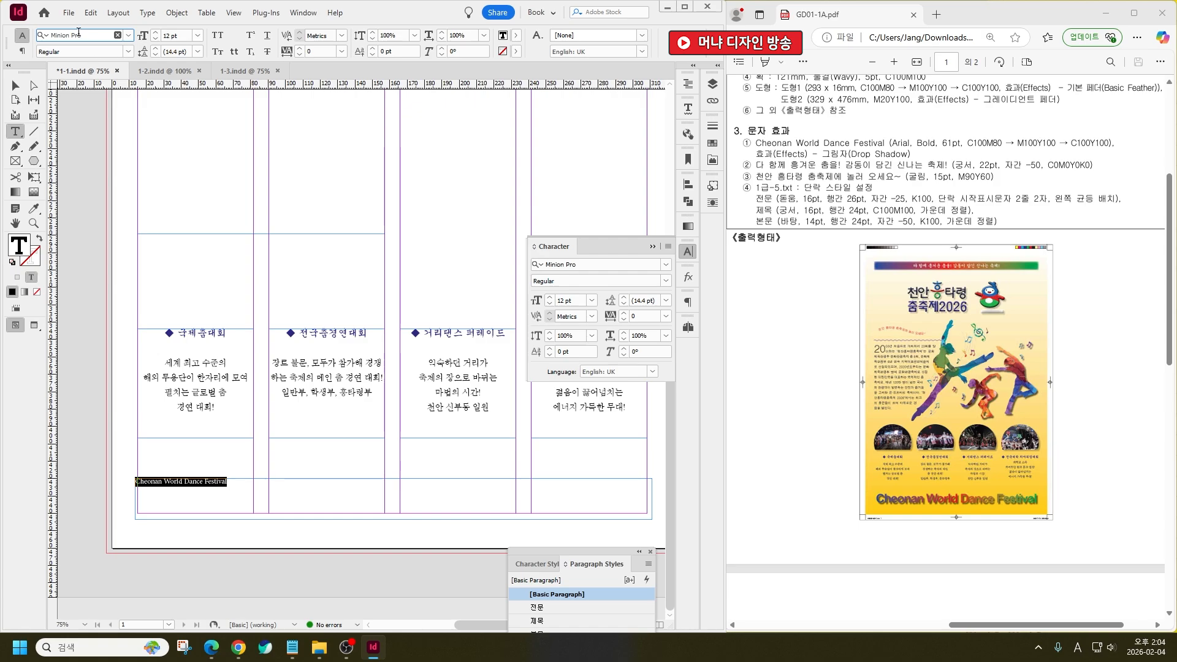
# Set the Cheonan World Dance Festival line to Arial Bold at 61 pt
pyautogui.click(79, 35)
pyautogui.write('ari')
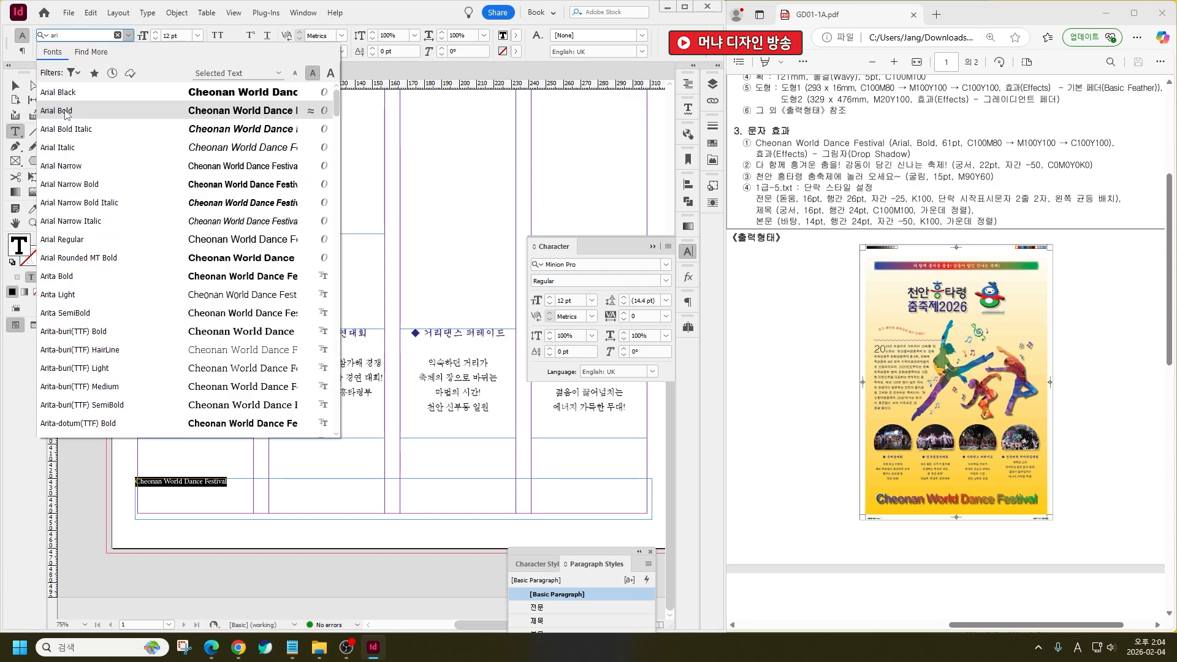
pyautogui.press('Return')
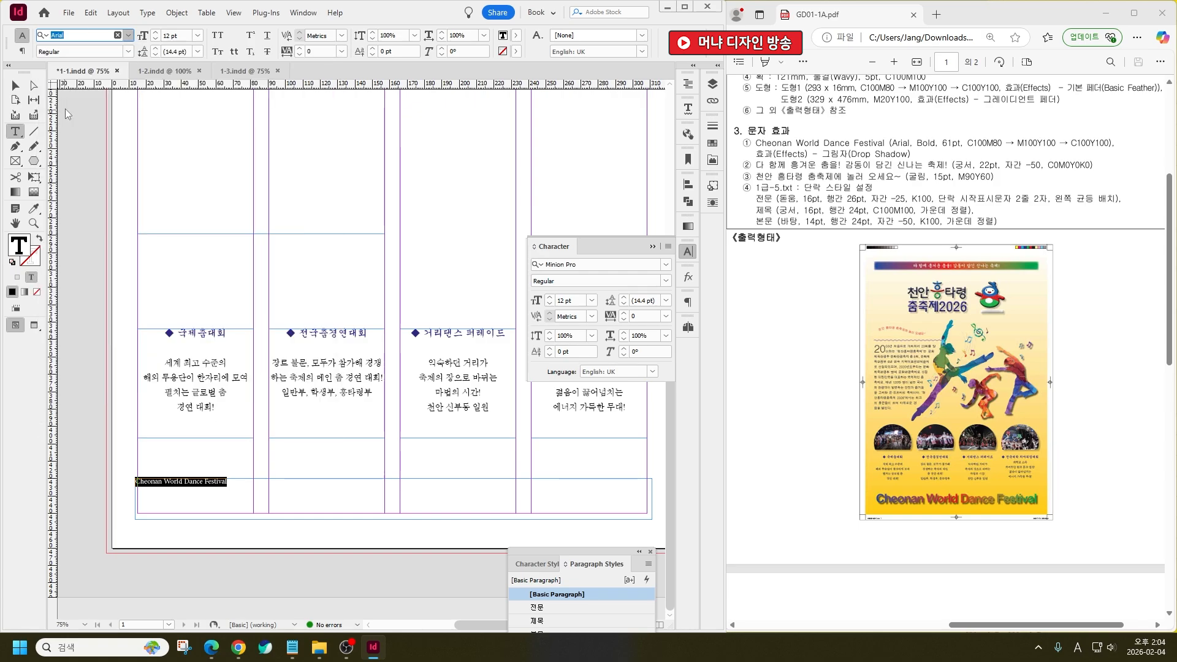
pyautogui.click(82, 52)
pyautogui.write('Bold')
pyautogui.doubleClick(170, 35)
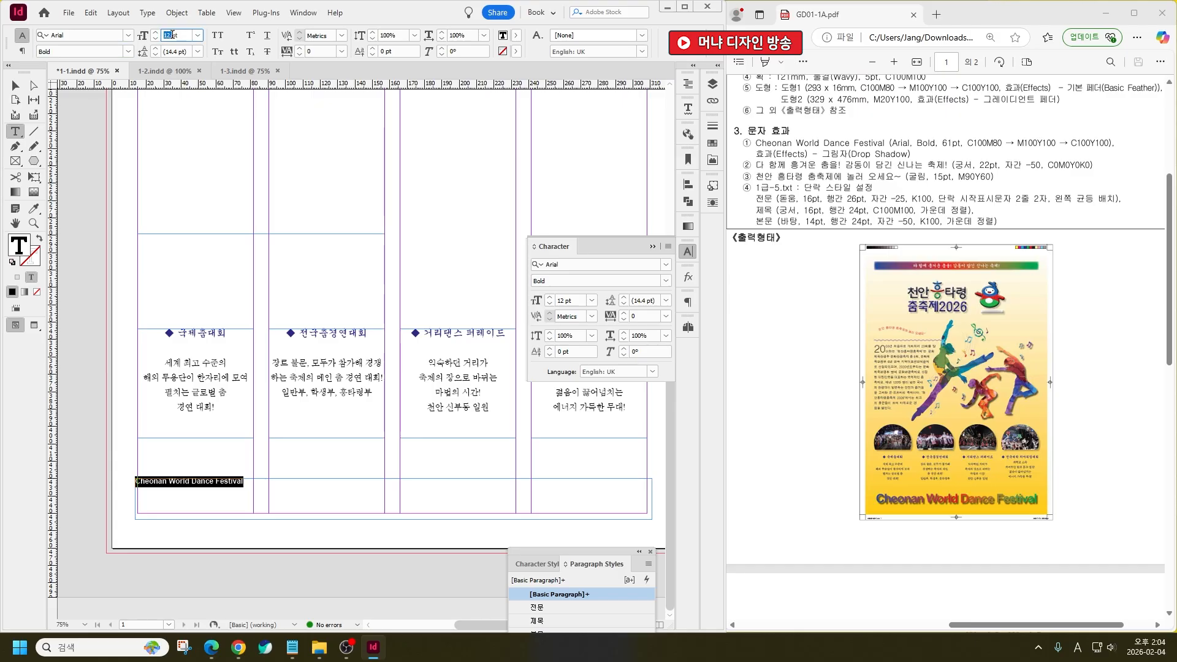
pyautogui.write('61')
pyautogui.press('Return')
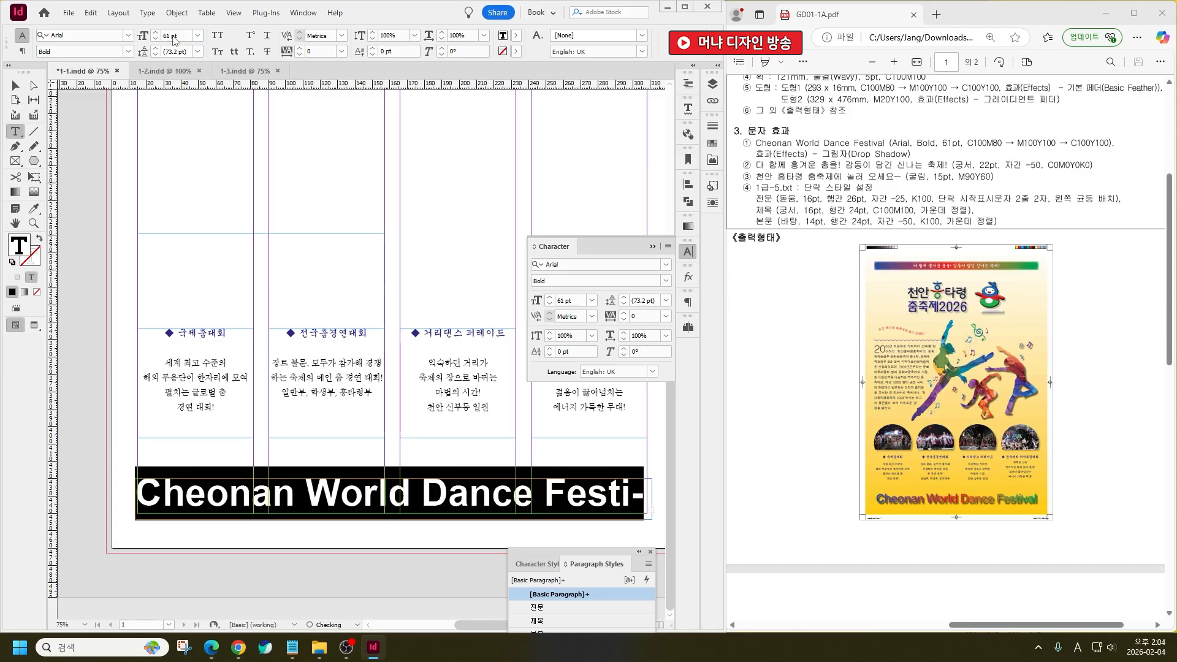
# Apply a linear gradient to the festival title's text and add a third colour stop near the middle
pyautogui.doubleClick(15, 192)
pyautogui.click(534, 302)
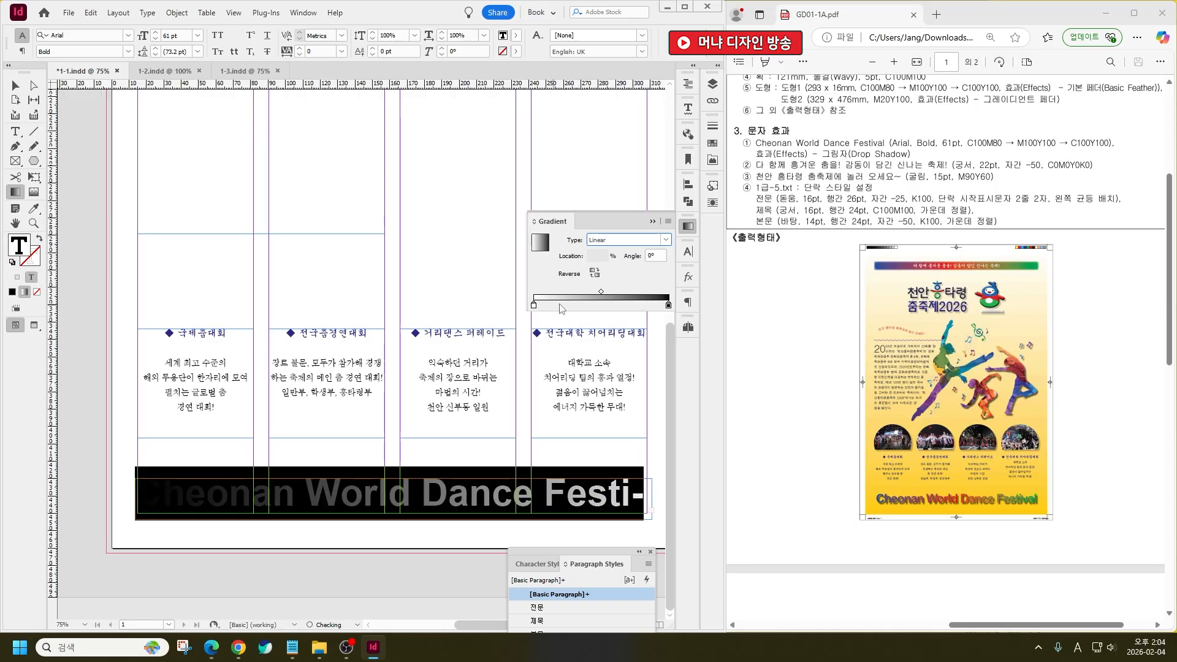
pyautogui.click(601, 305)
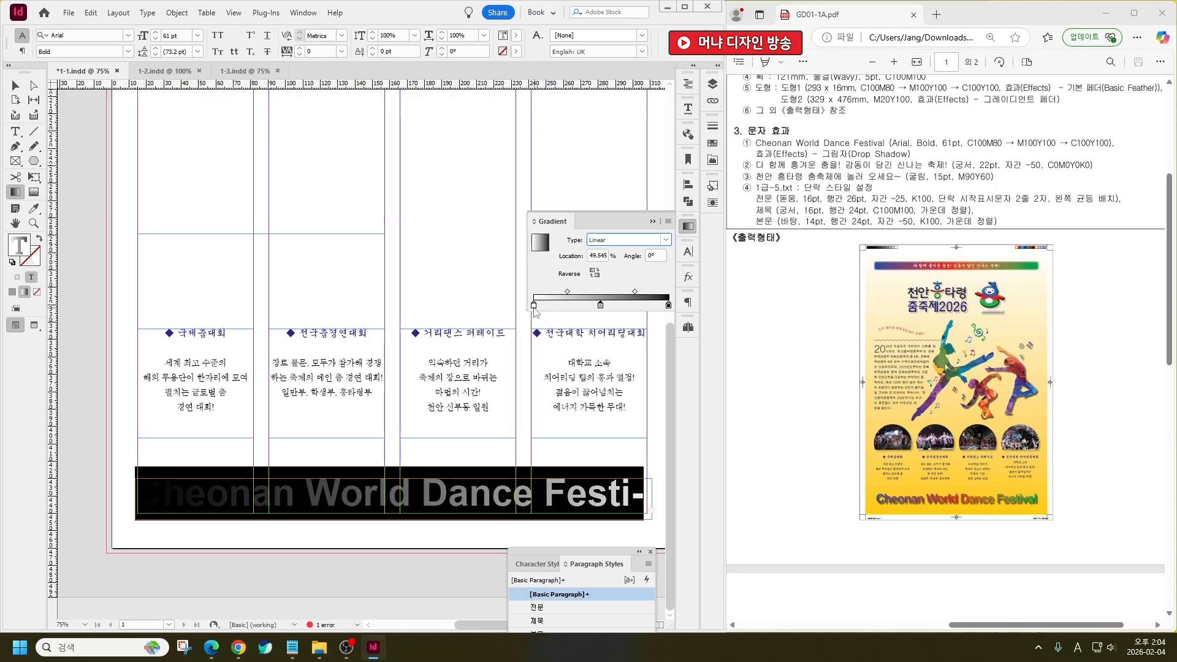
# Set the starting colour stop of the title's gradient to C100 M80
pyautogui.click(533, 305)
pyautogui.doubleClick(30, 256)
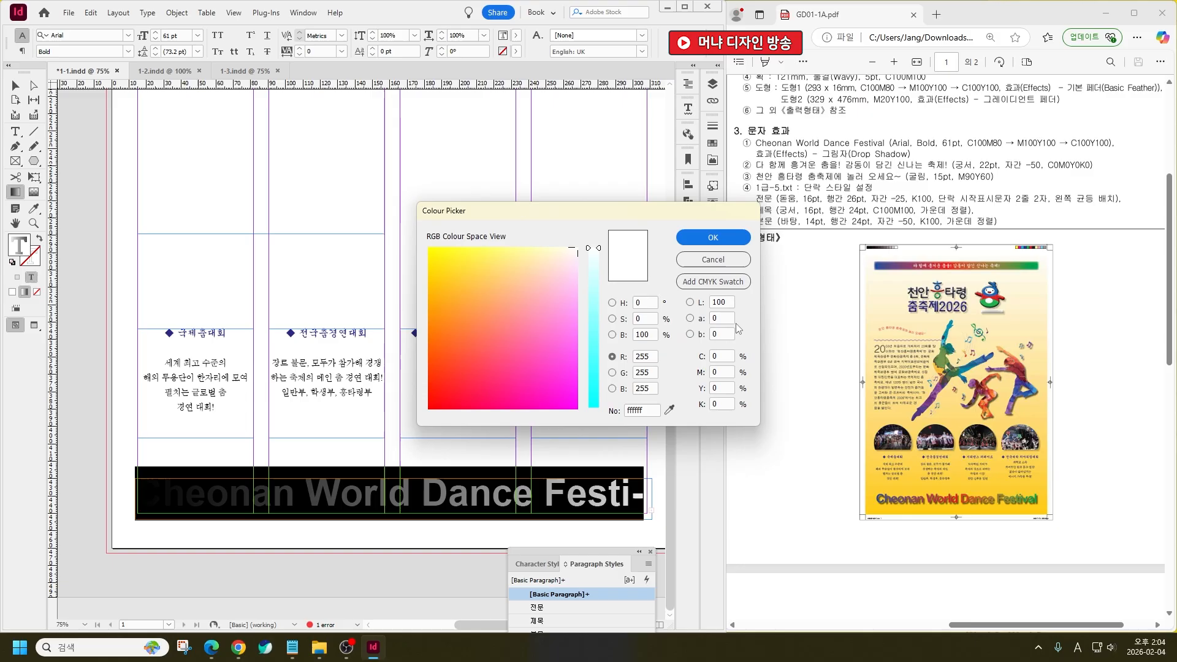
pyautogui.click(718, 356)
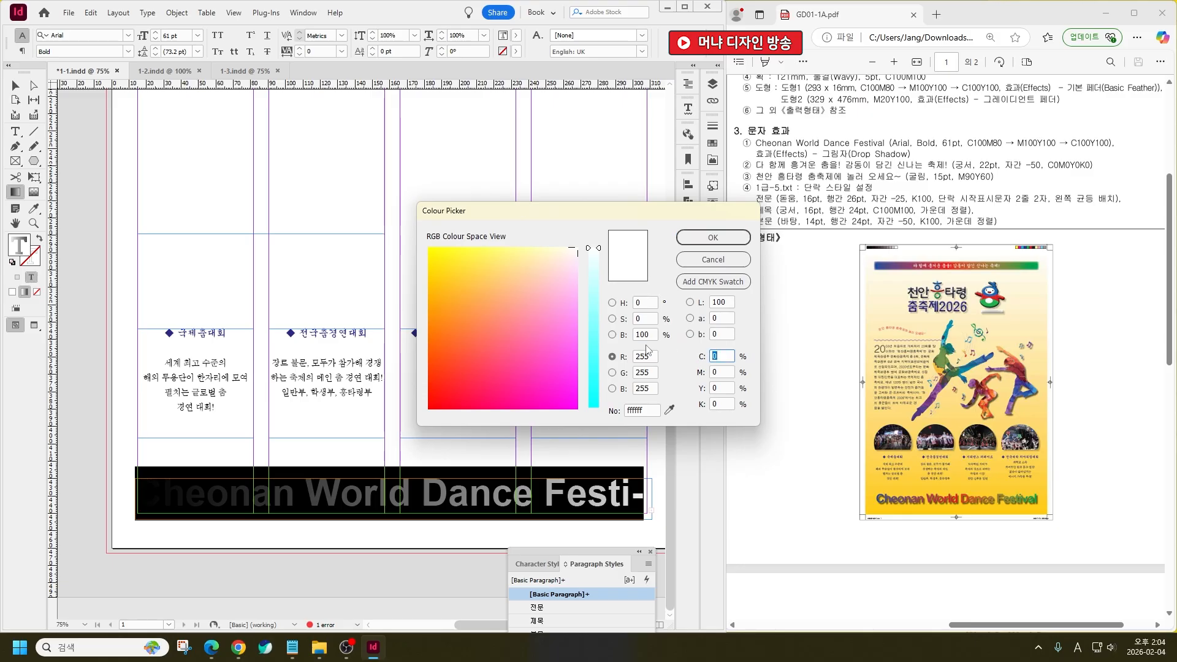
pyautogui.write('100')
pyautogui.press('Tab')
pyautogui.write('80')
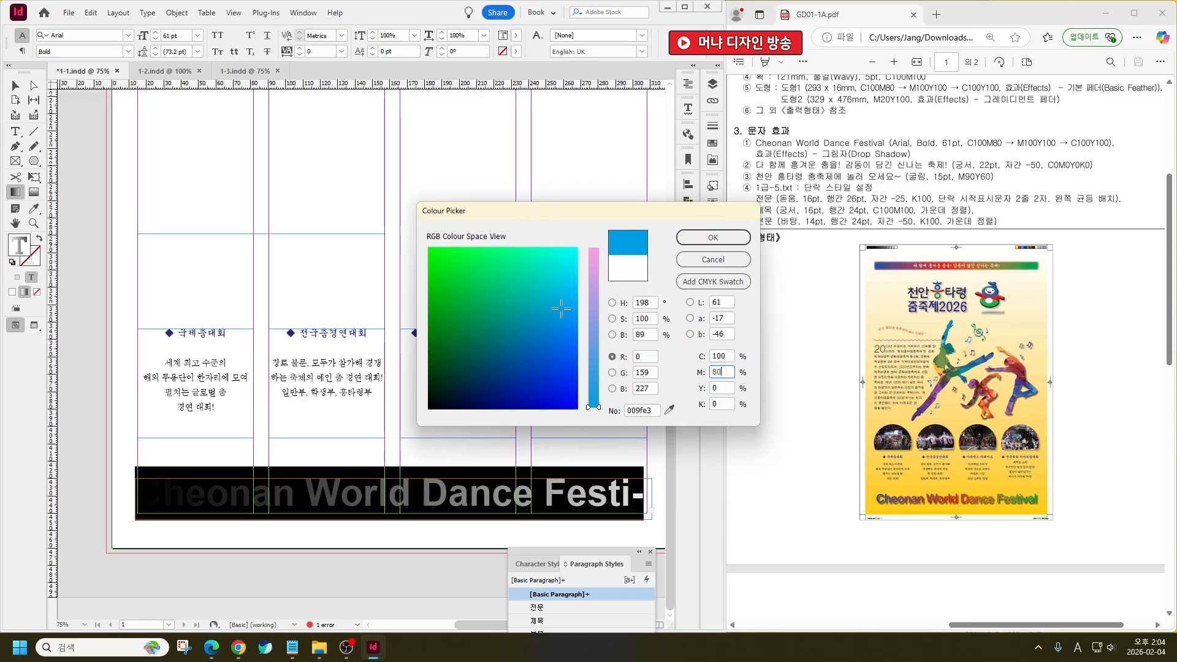
pyautogui.press('Tab')
pyautogui.press('Return')
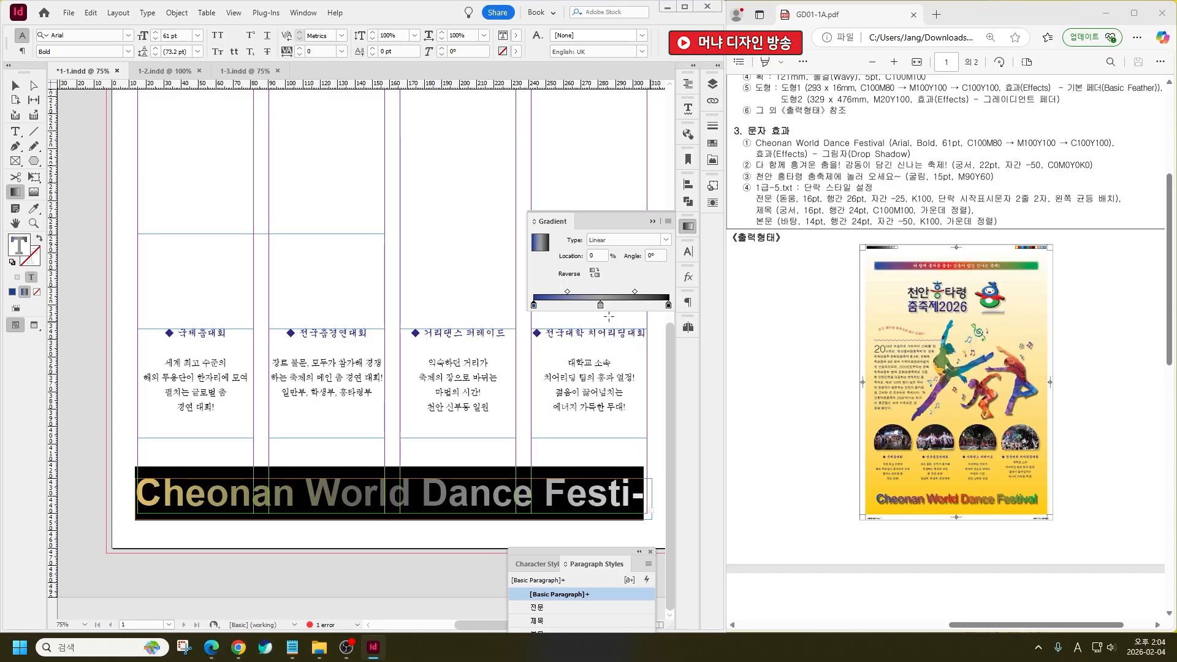
# Set the middle colour stop of the title's gradient to M100 Y100
pyautogui.doubleClick(16, 252)
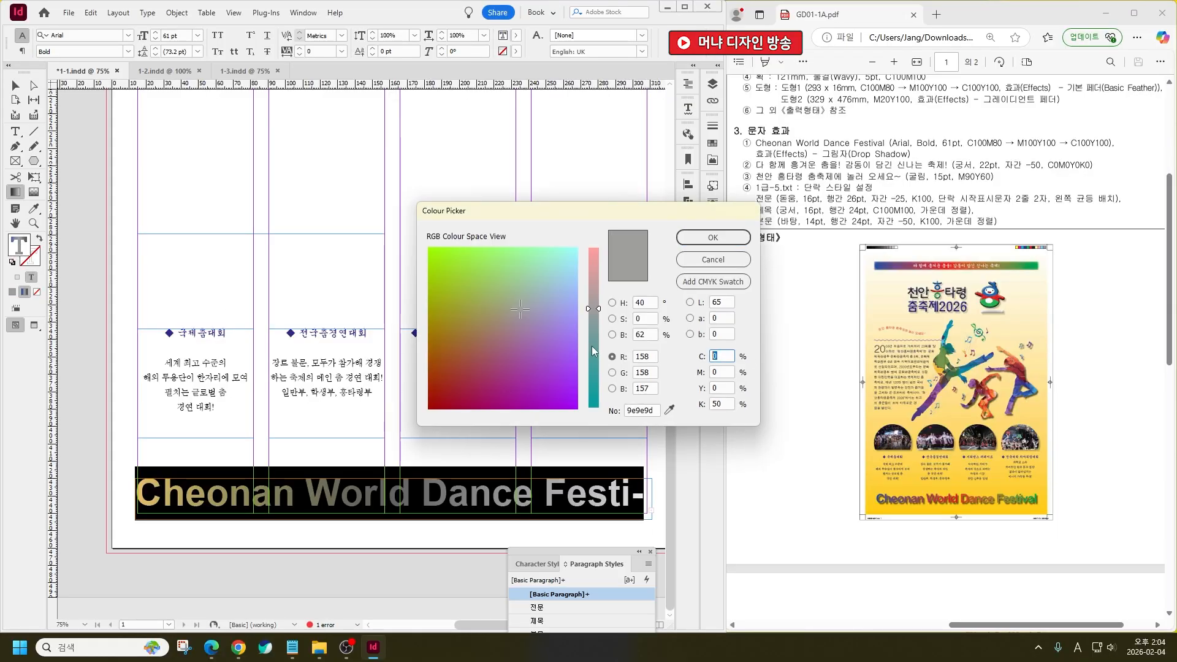
pyautogui.press('Tab')
pyautogui.write('100')
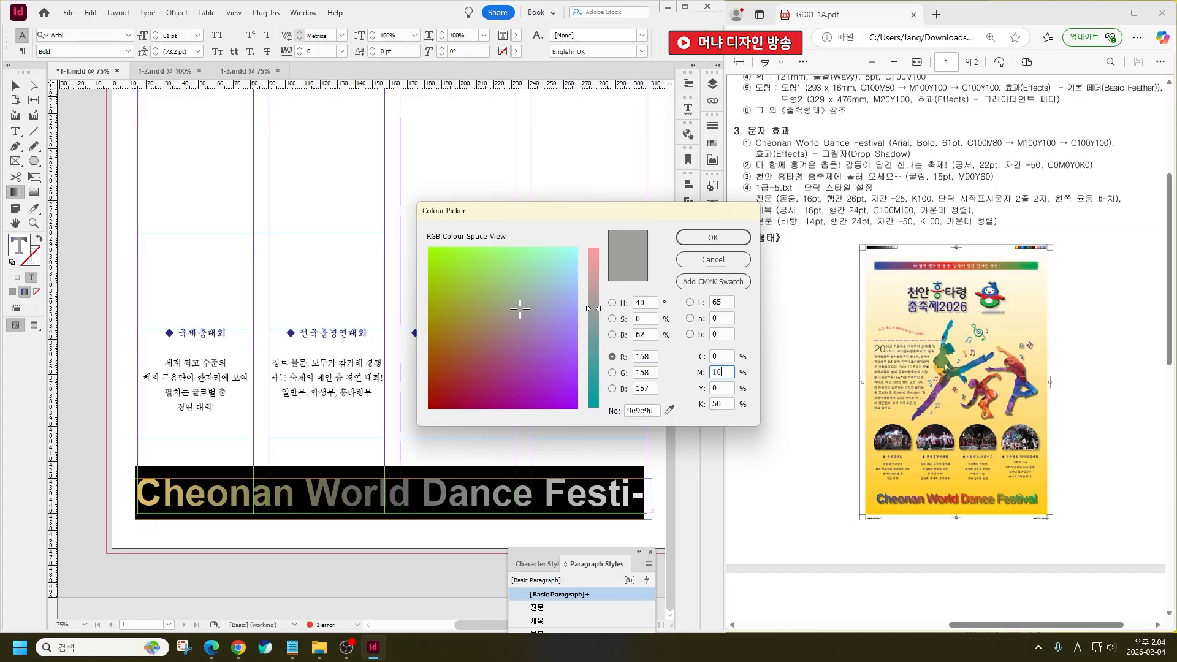
pyautogui.press('Tab')
pyautogui.write('100')
pyautogui.press('Return')
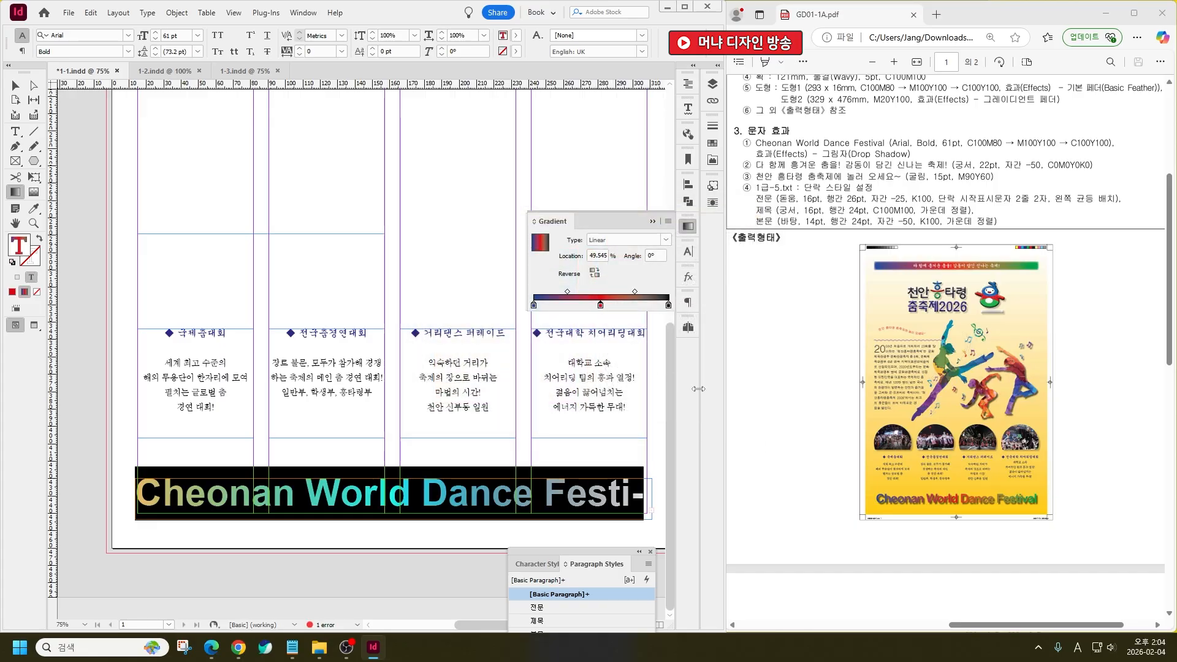
# Set the end colour stop of the title's gradient to C100 Y100 with K at 0
pyautogui.doubleClick(16, 250)
pyautogui.doubleClick(727, 354)
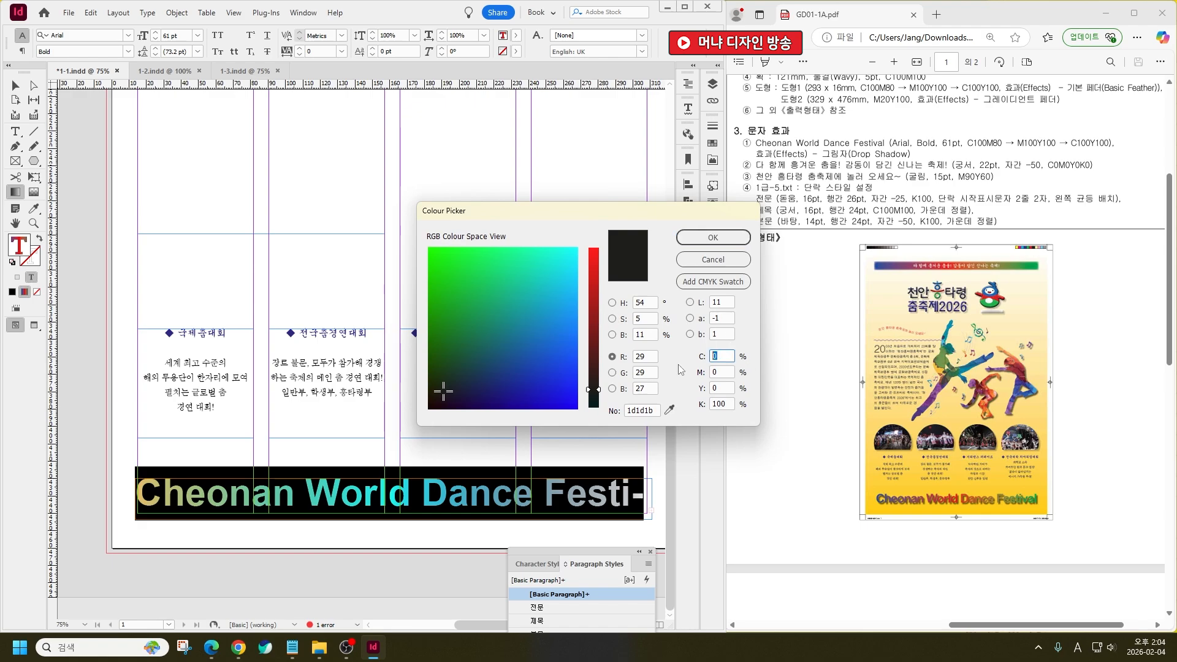
pyautogui.write('100')
pyautogui.press('Tab')
pyautogui.press('Tab')
pyautogui.write('100')
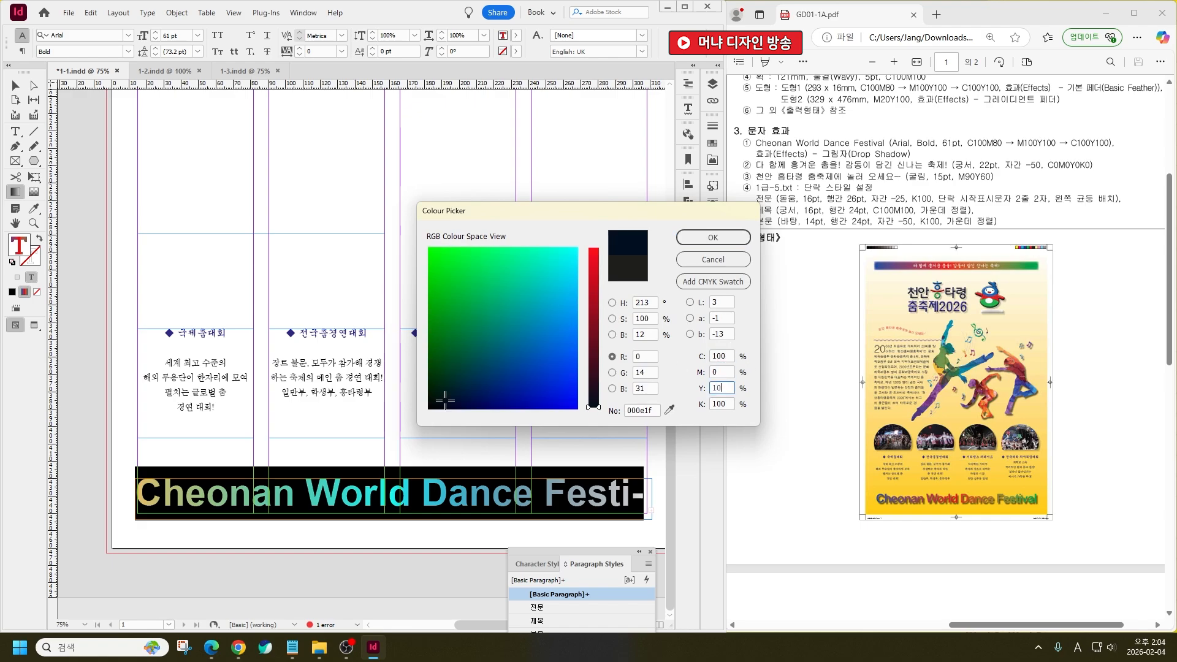
pyautogui.press('Tab')
pyautogui.write('0')
pyautogui.press('Return')
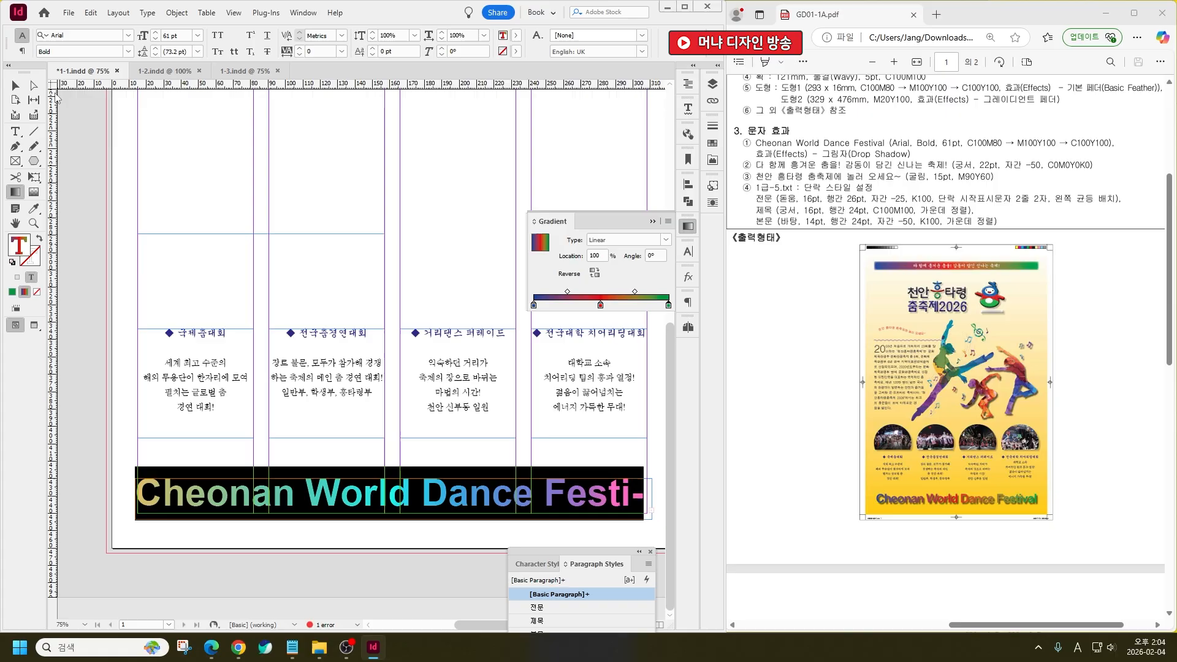
# Add a Drop Shadow effect with the default settings to the festival title's frame
pyautogui.click(15, 88)
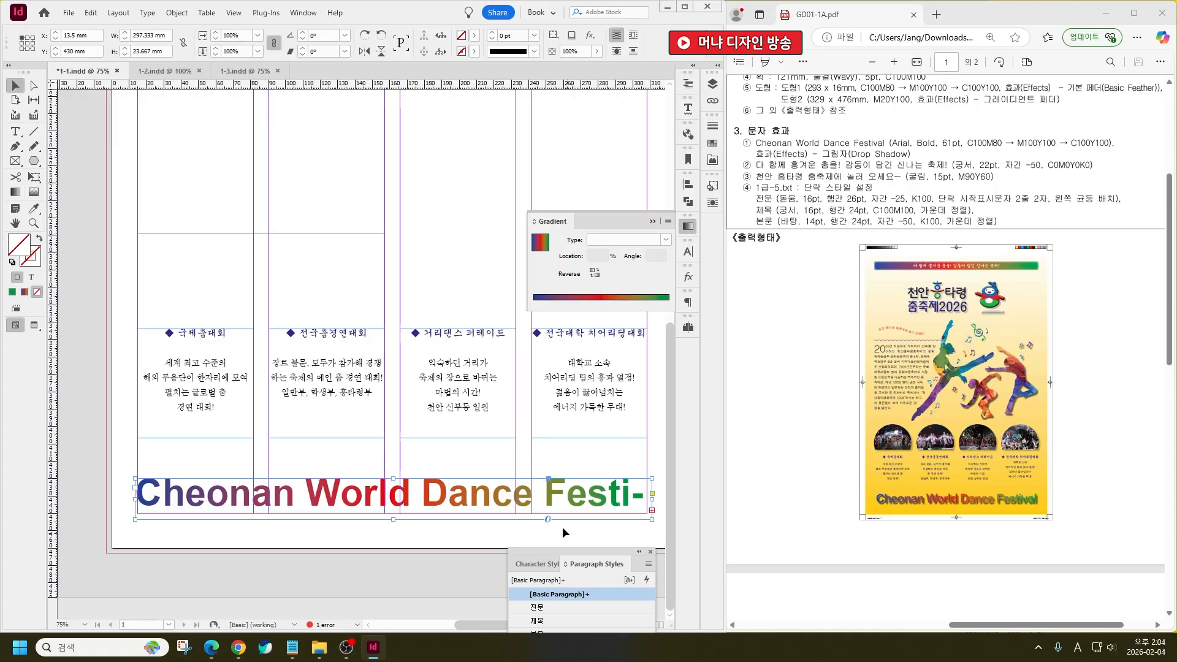
pyautogui.rightClick(505, 497)
pyautogui.moveTo(589, 320)
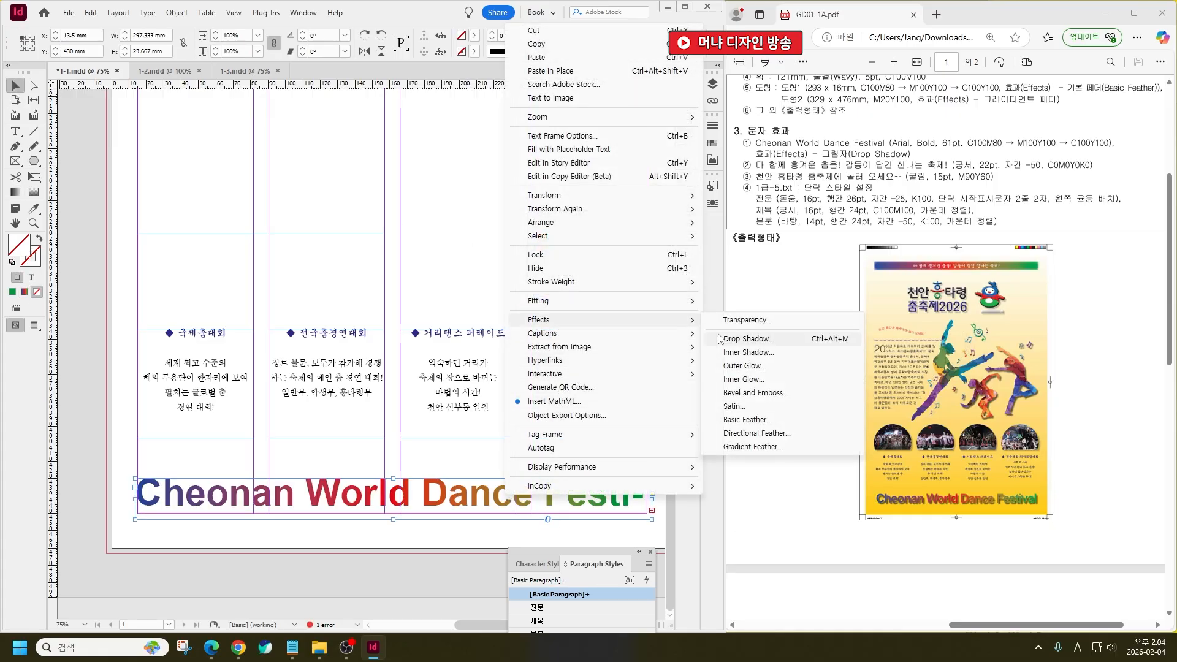
pyautogui.click(743, 339)
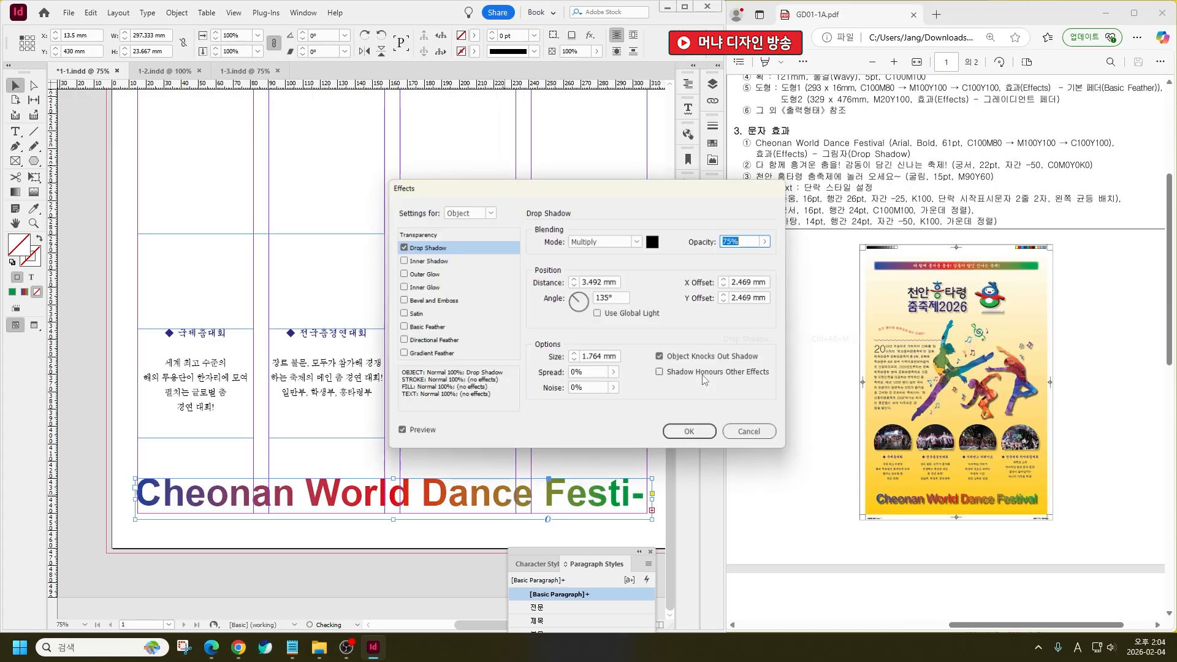
pyautogui.click(693, 432)
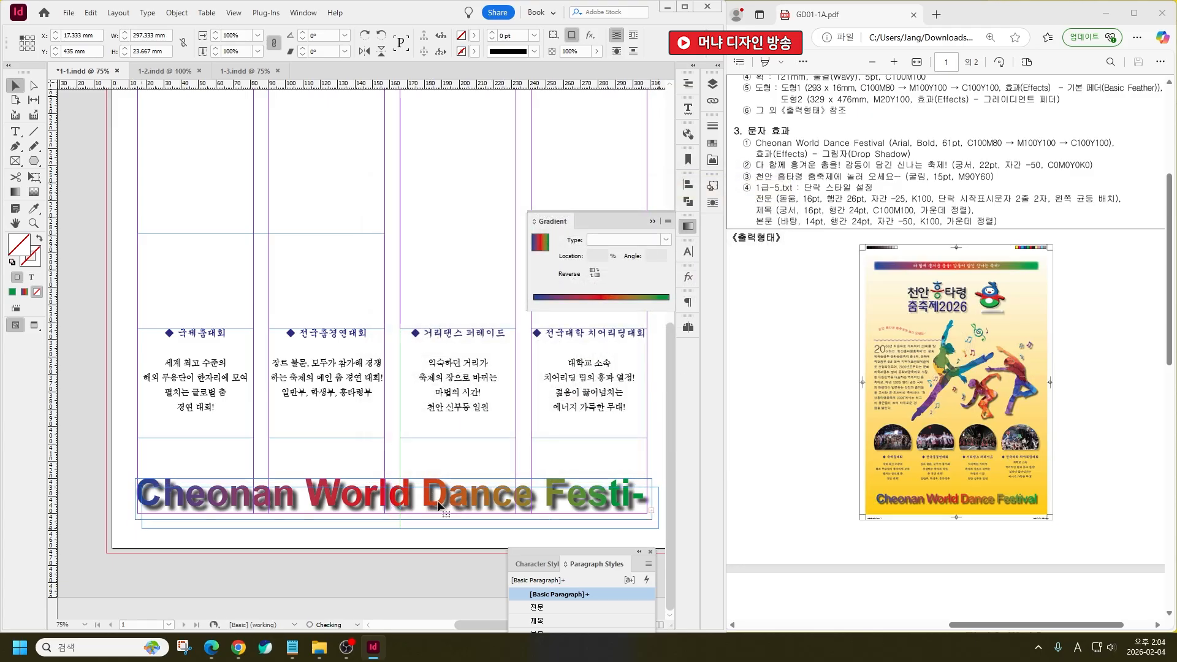
# Reposition the festival title across the page's foot, widen its frame to about 342 mm for the whole line, and fit the frame to its content
pyautogui.moveTo(439, 494); pyautogui.dragTo(405, 511)
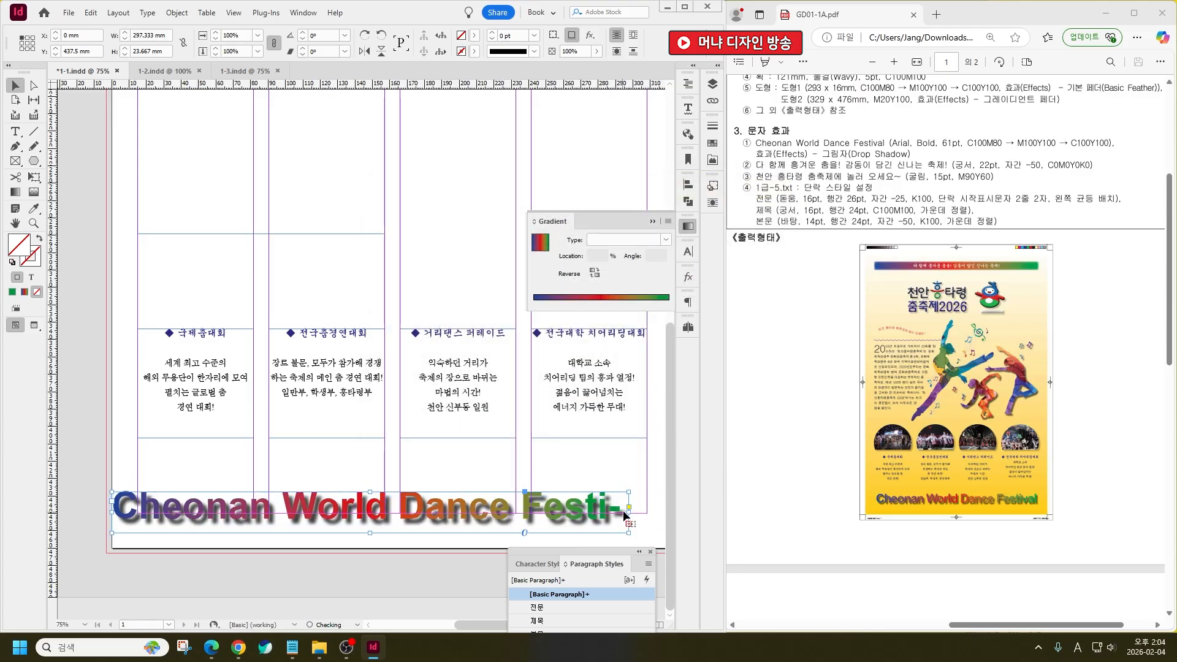
pyautogui.moveTo(629, 514)
pyautogui.mouseDown()
pyautogui.moveTo(667, 515)
pyautogui.moveTo(619, 508)
pyautogui.mouseUp()
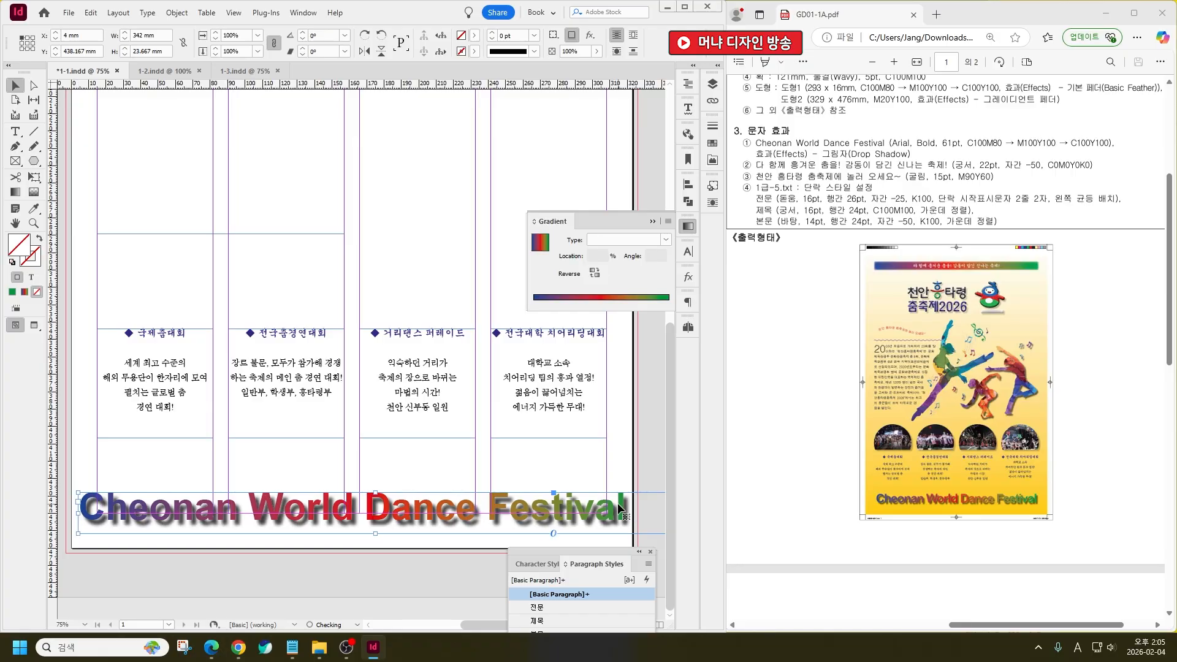
pyautogui.rightClick(619, 507)
pyautogui.moveTo(791, 309)
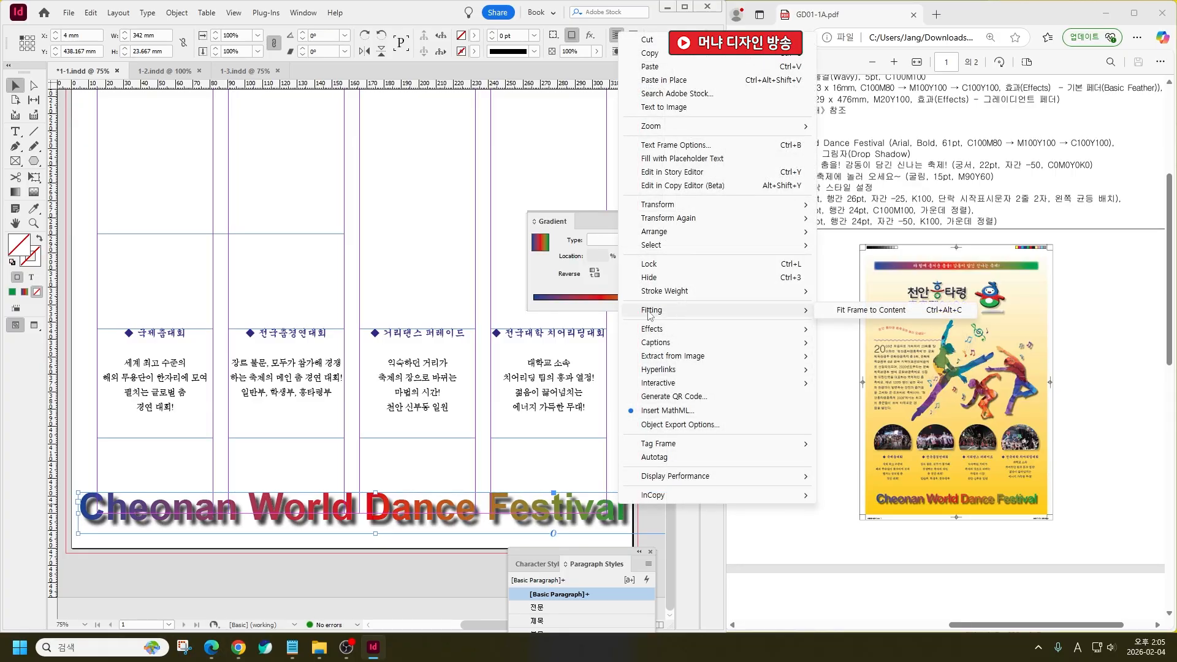
pyautogui.click(846, 310)
pyautogui.click(558, 478)
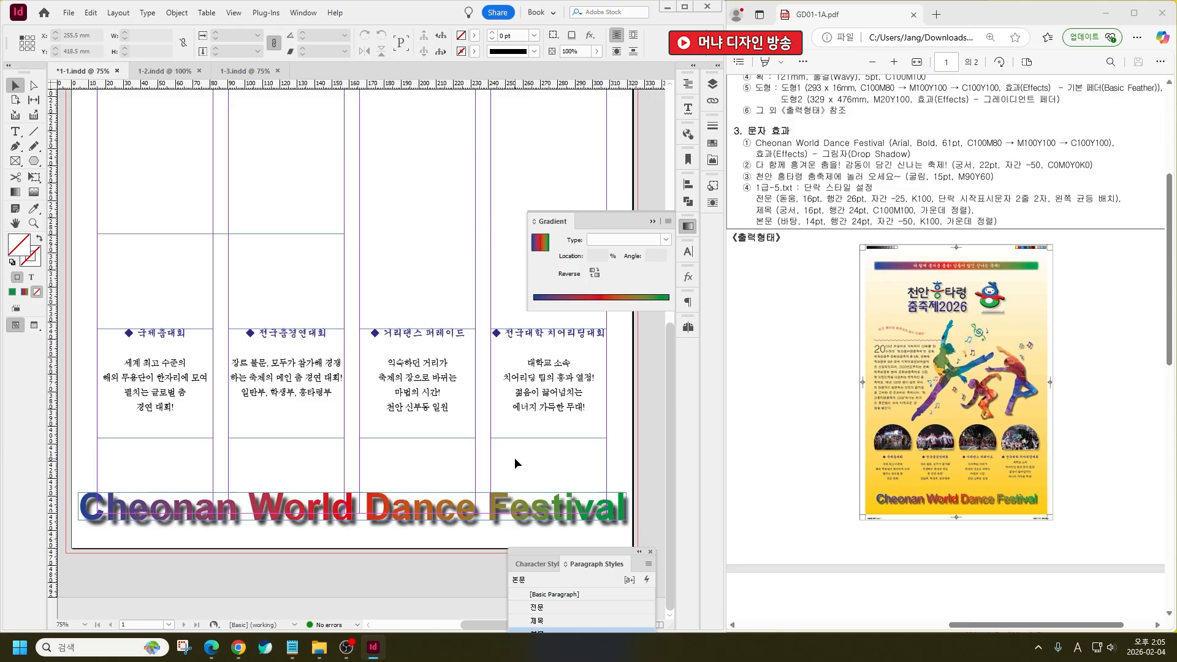
# Move the line "다 함께 흥겨운 춤을! 감동이 담긴 신나는 축제!" from the combined slogan frame into a new text frame about 130 × 23 mm beside the page
pyautogui.scroll(3, 515, 458)
pyautogui.scroll(-2, 566, 464)
pyautogui.scroll(1, 262, 249)
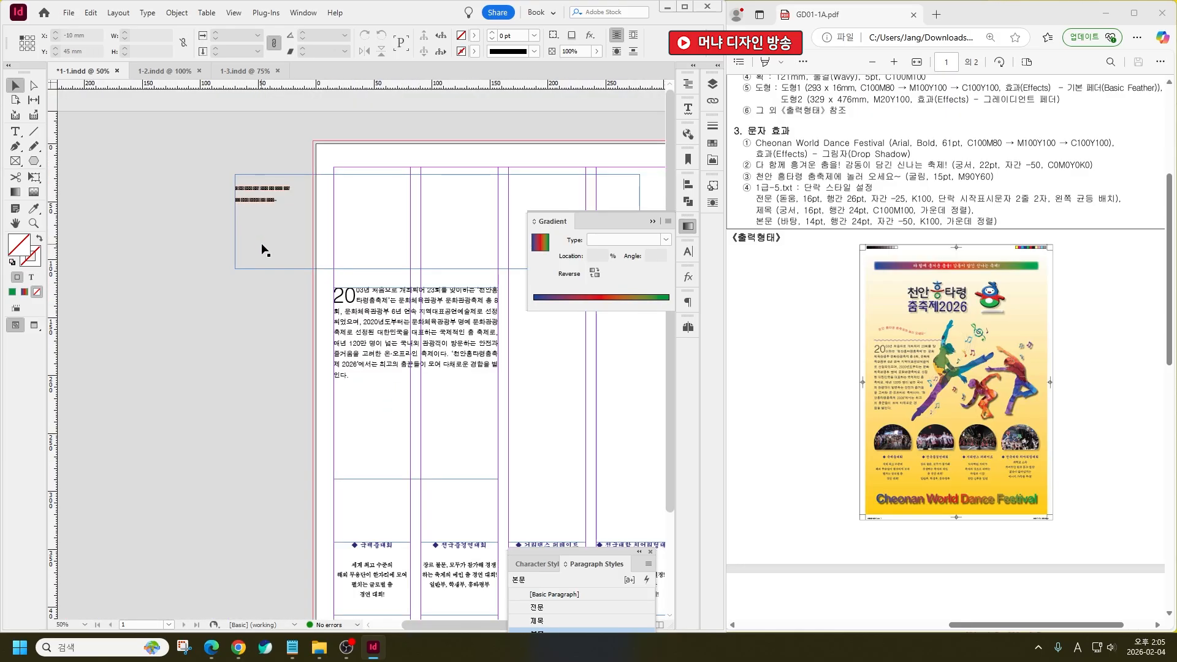
pyautogui.click(260, 187)
pyautogui.doubleClick(273, 180)
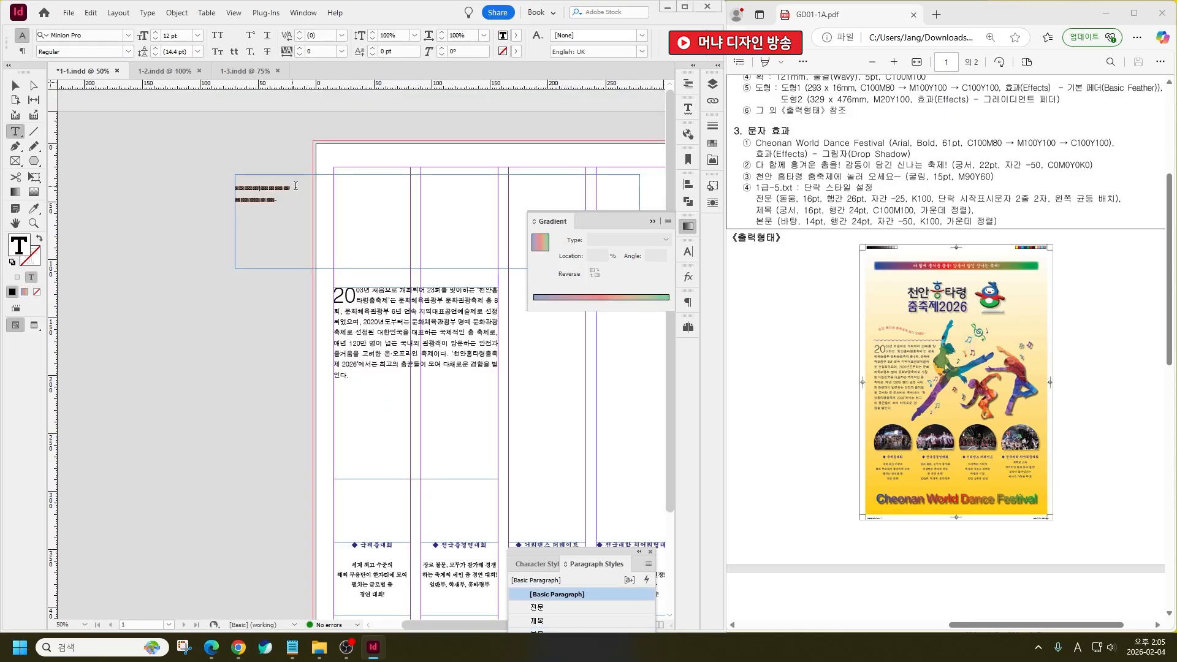
pyautogui.moveTo(296, 187); pyautogui.dragTo(215, 180)
pyautogui.hotkey('ctrl', 'x')
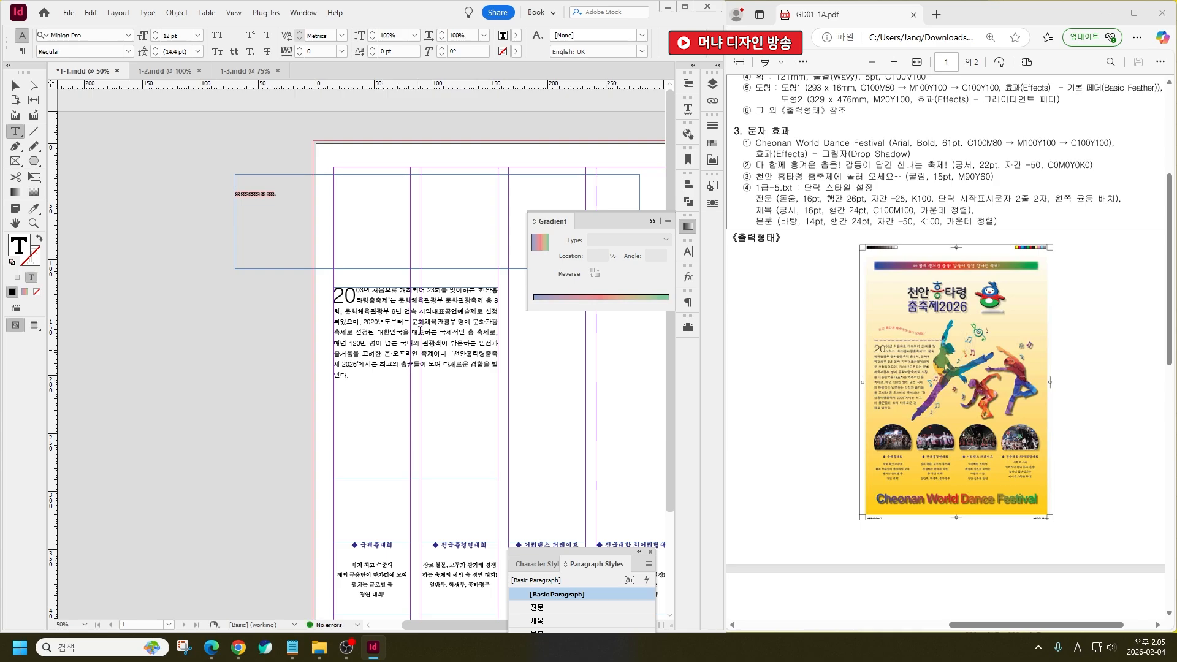
pyautogui.moveTo(157, 290)
pyautogui.mouseDown()
pyautogui.moveTo(284, 297)
pyautogui.moveTo(307, 317)
pyautogui.mouseUp()
pyautogui.hotkey('ctrl', 'v')
pyautogui.press('Escape')
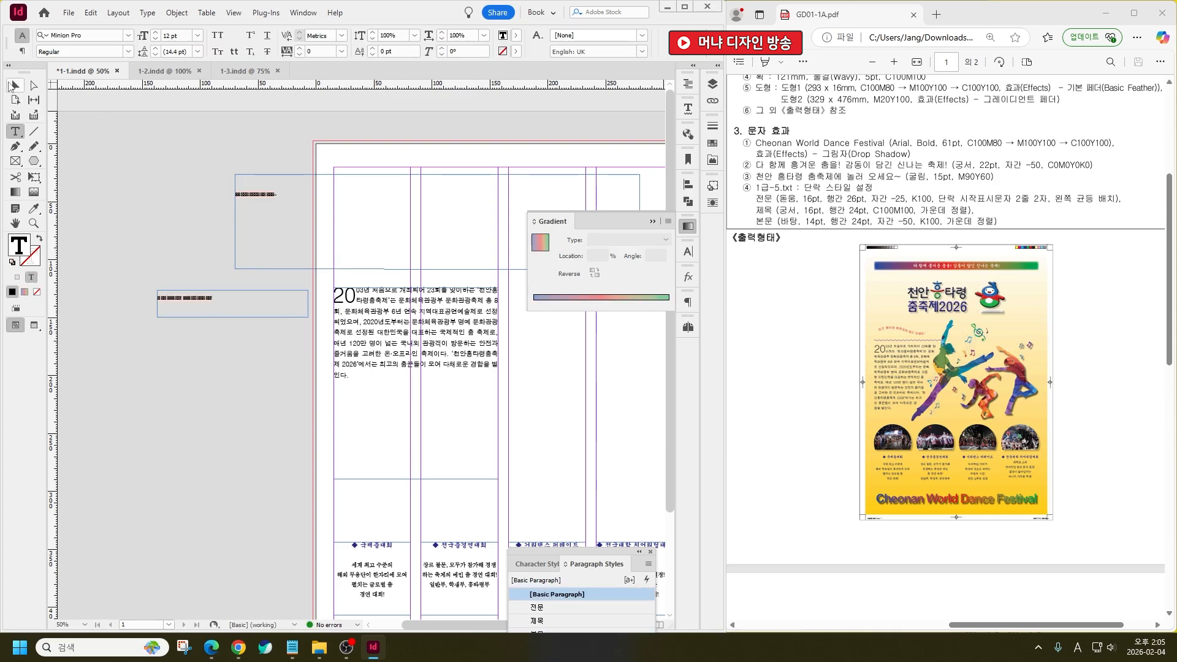
# Apply the Gungsuh font to both slogan text frames beside the page
pyautogui.moveTo(263, 295); pyautogui.dragTo(263, 316)
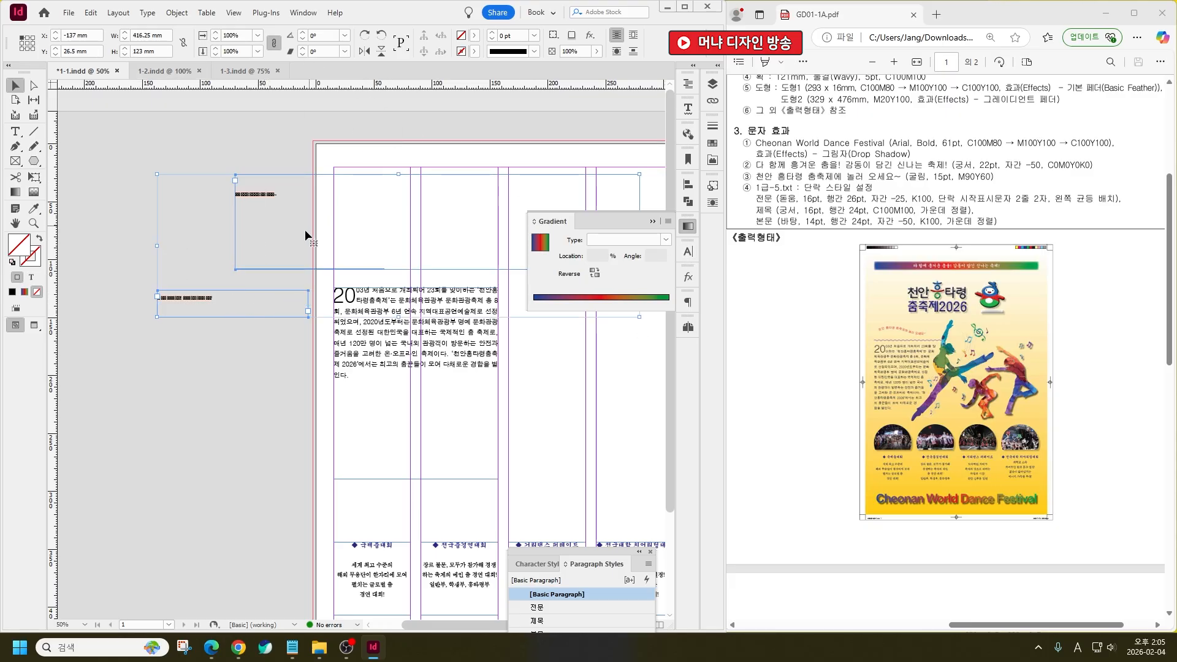
pyautogui.hotkey('ctrl', 't')
pyautogui.click(663, 265)
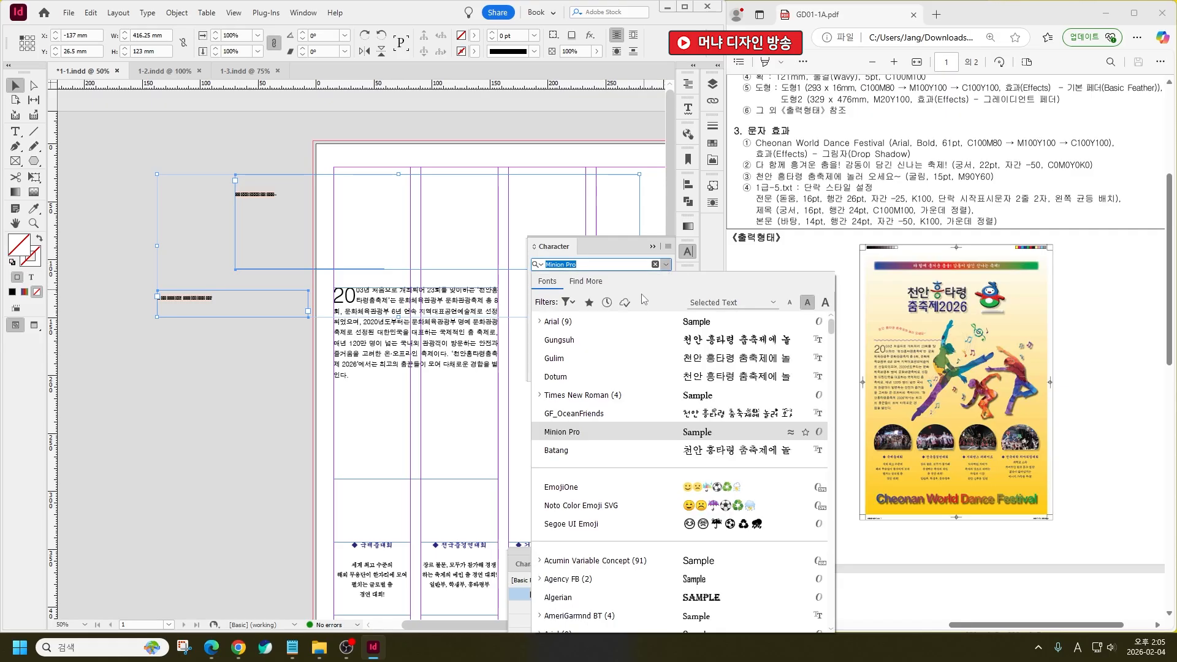
pyautogui.click(564, 337)
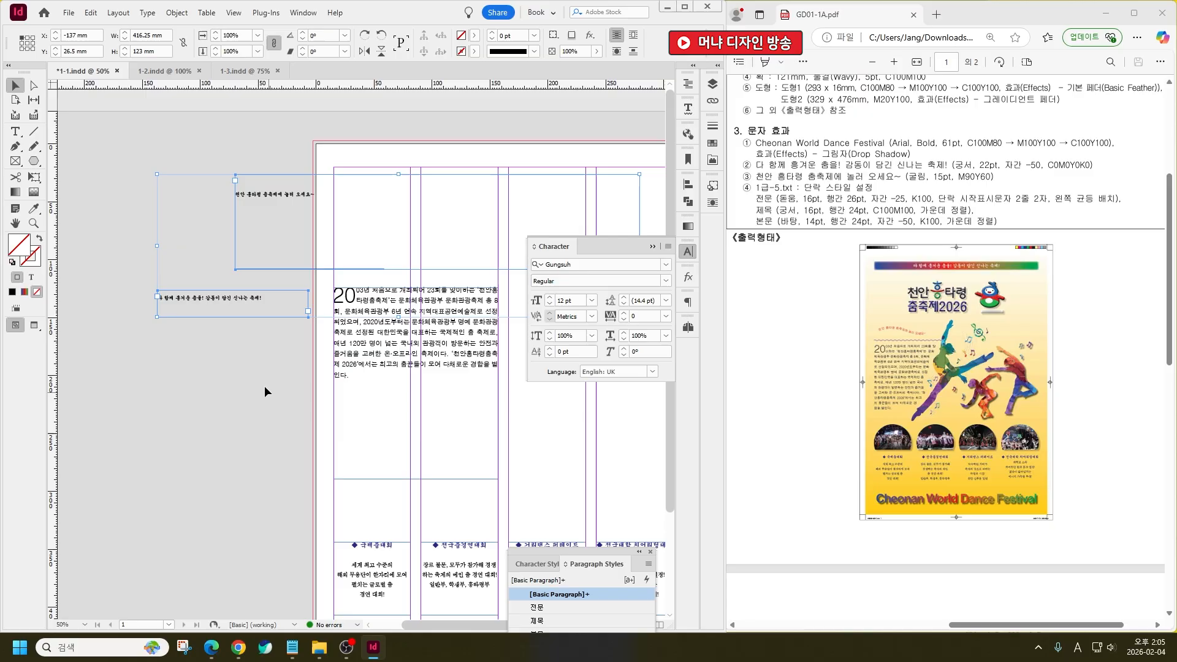
# Change the font of the "다 함께 흥겨운 춤을!" slogan to Gulim and select the other slogan's text
pyautogui.click(231, 297)
pyautogui.click(663, 265)
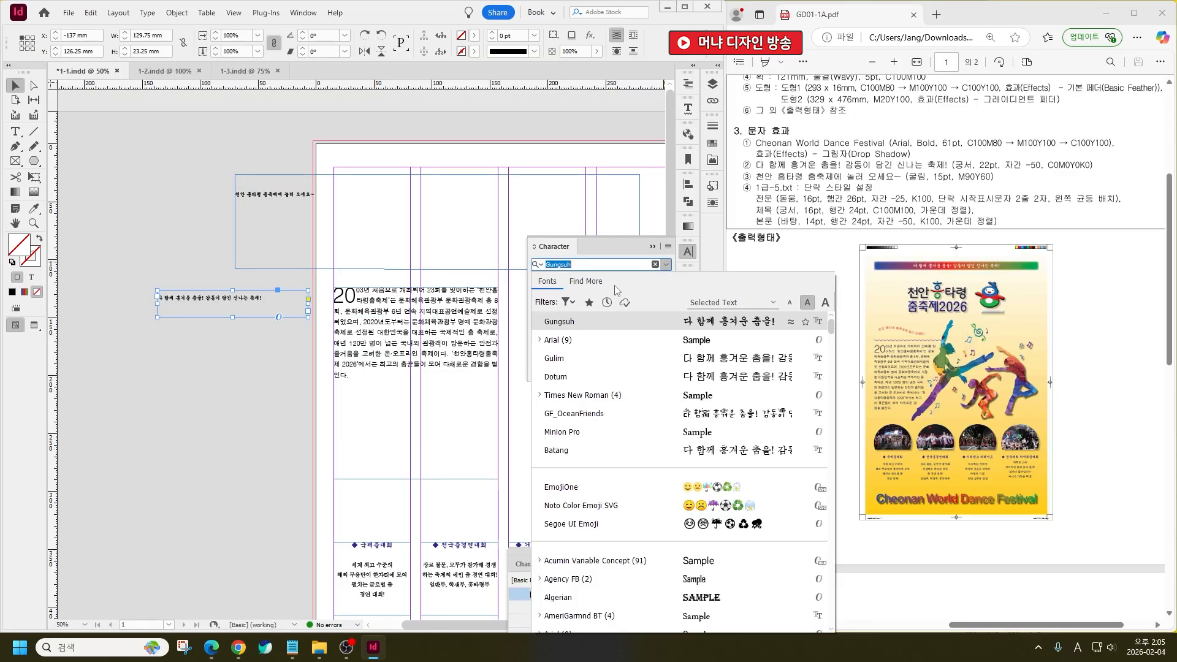
pyautogui.click(588, 368)
pyautogui.doubleClick(289, 194)
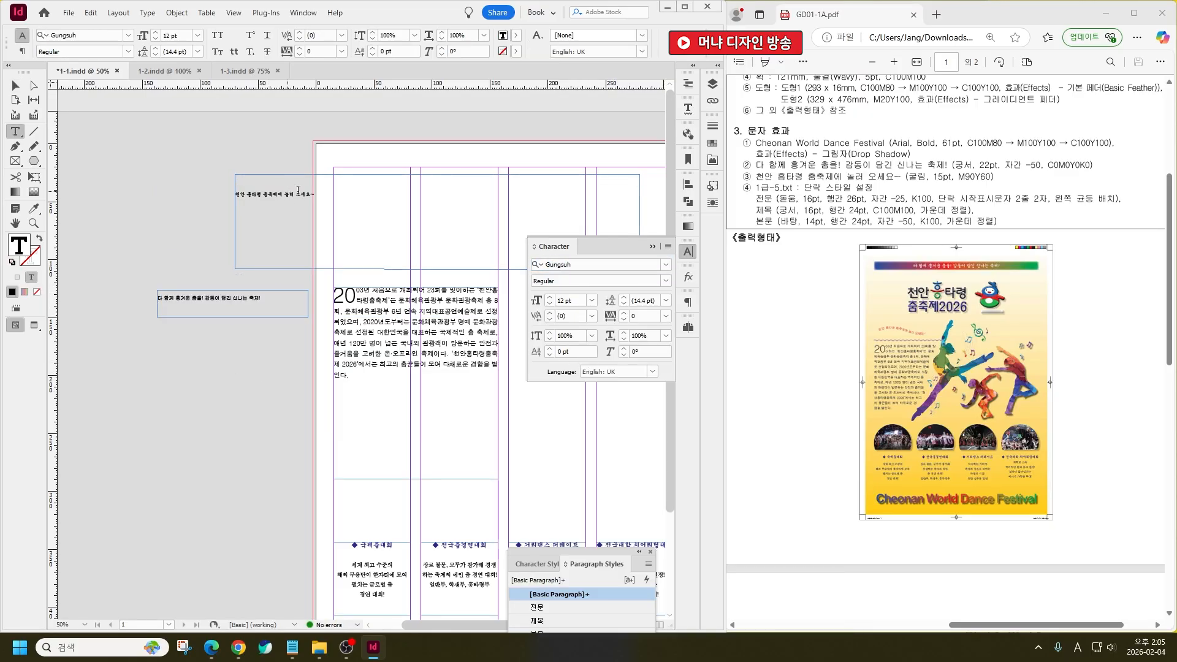
pyautogui.moveTo(316, 193); pyautogui.dragTo(228, 193)
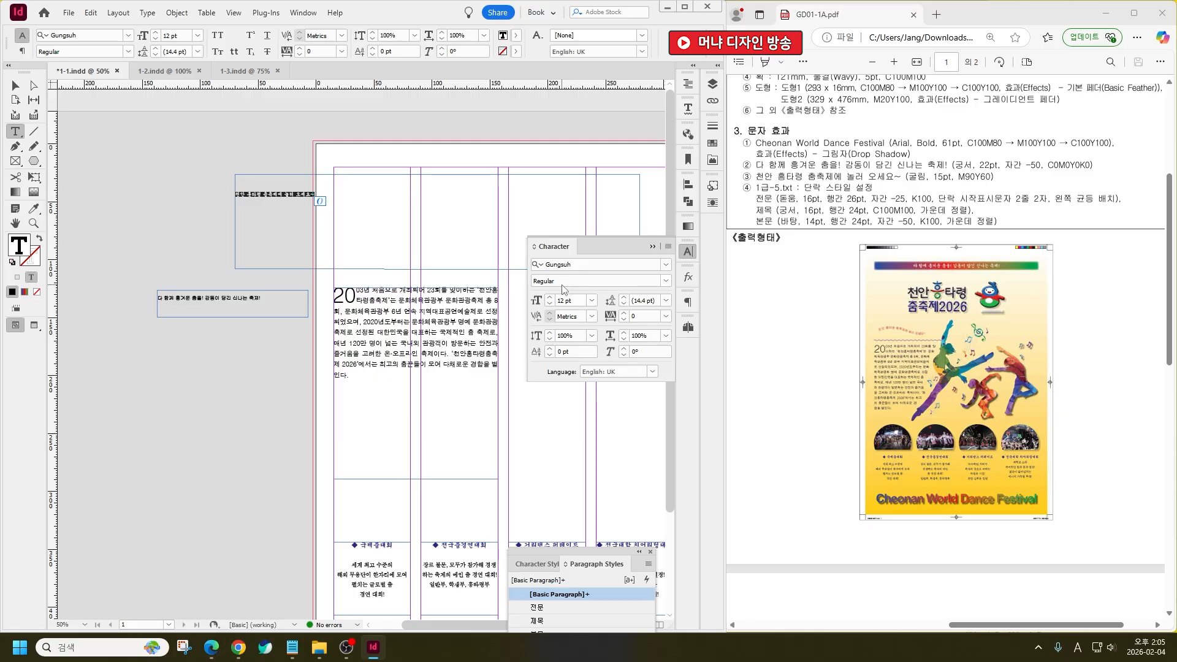
# Set the font of the whole "다 함께 흥겨운 춤을!" slogan to Gungsuh
pyautogui.click(255, 298)
pyautogui.hotkey('ctrl', 'a')
pyautogui.click(666, 265)
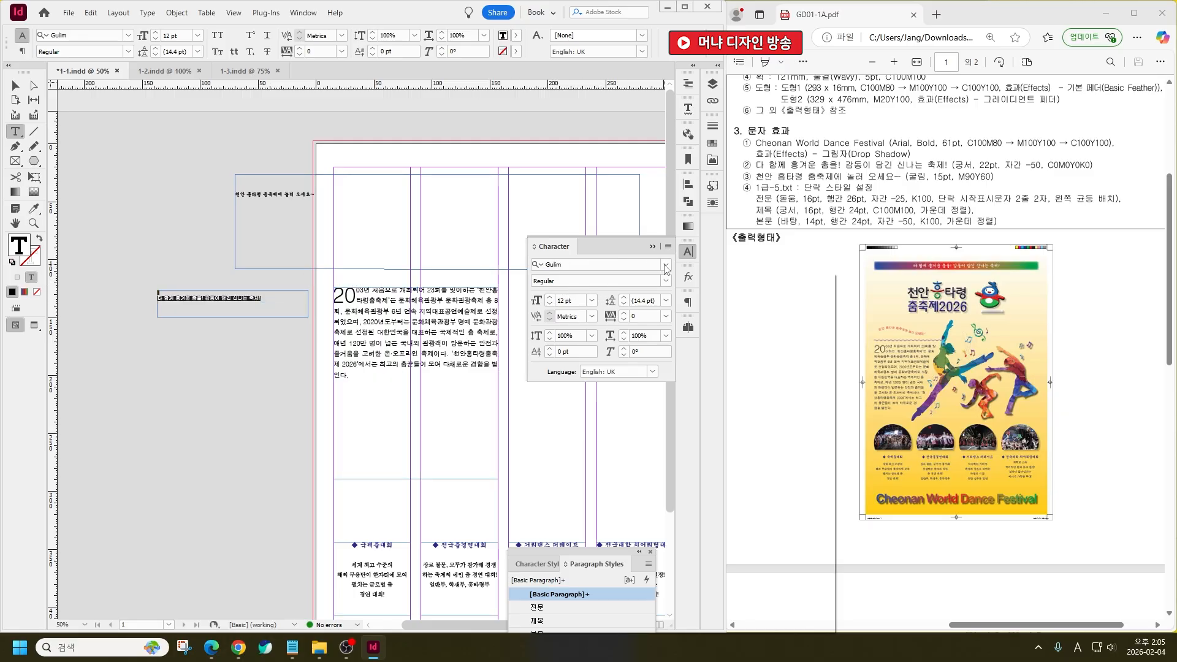
pyautogui.click(572, 337)
# Set the font of the whole "천안 흥타령 춤축제에 놀러 오세요~" slogan to Gulim
pyautogui.click(272, 196)
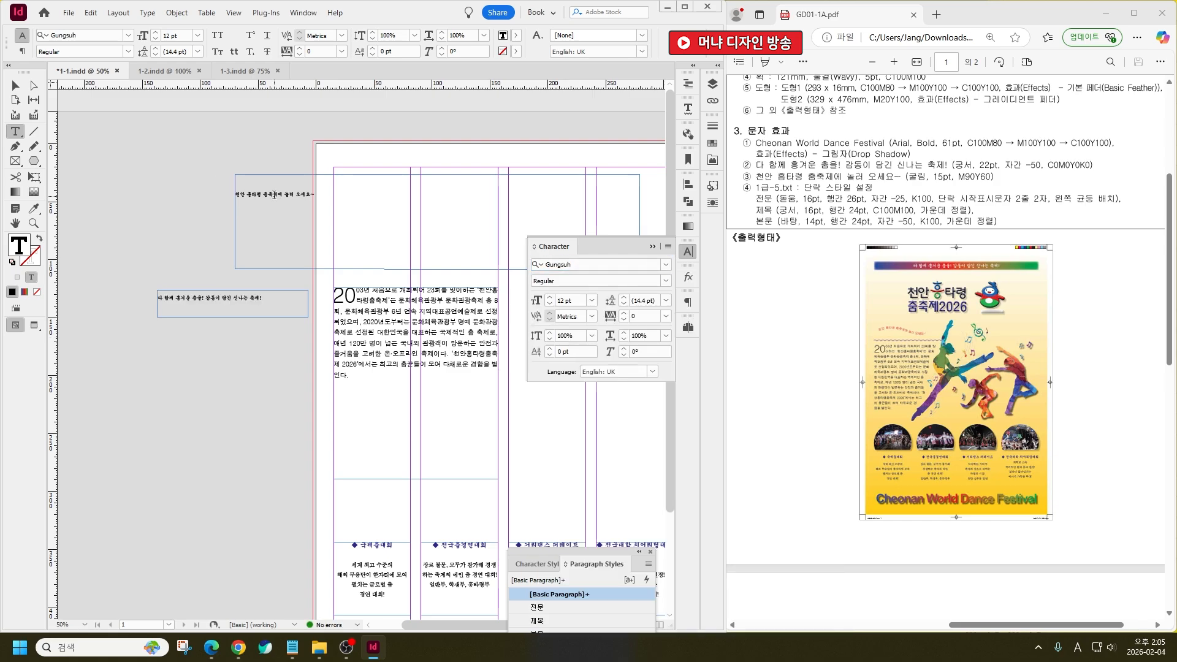
pyautogui.hotkey('ctrl', 'a')
pyautogui.click(665, 264)
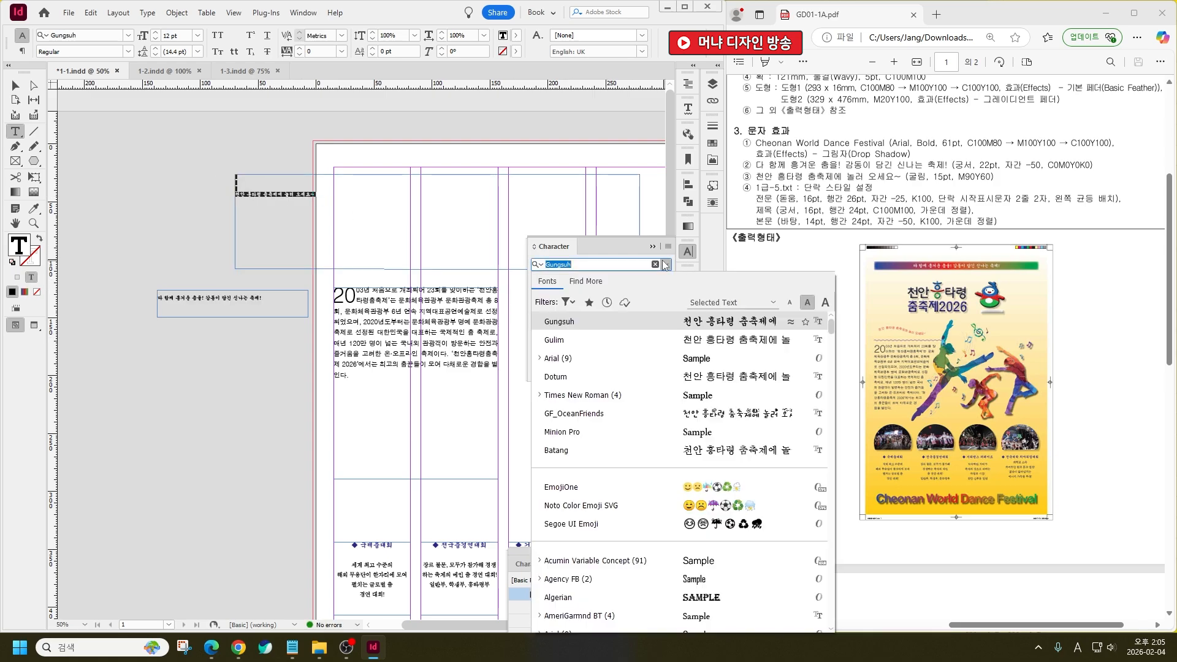
pyautogui.click(581, 331)
# Set the font size of the "다 함께 흥겨운 춤을!" slogan to 15 pt
pyautogui.click(196, 297)
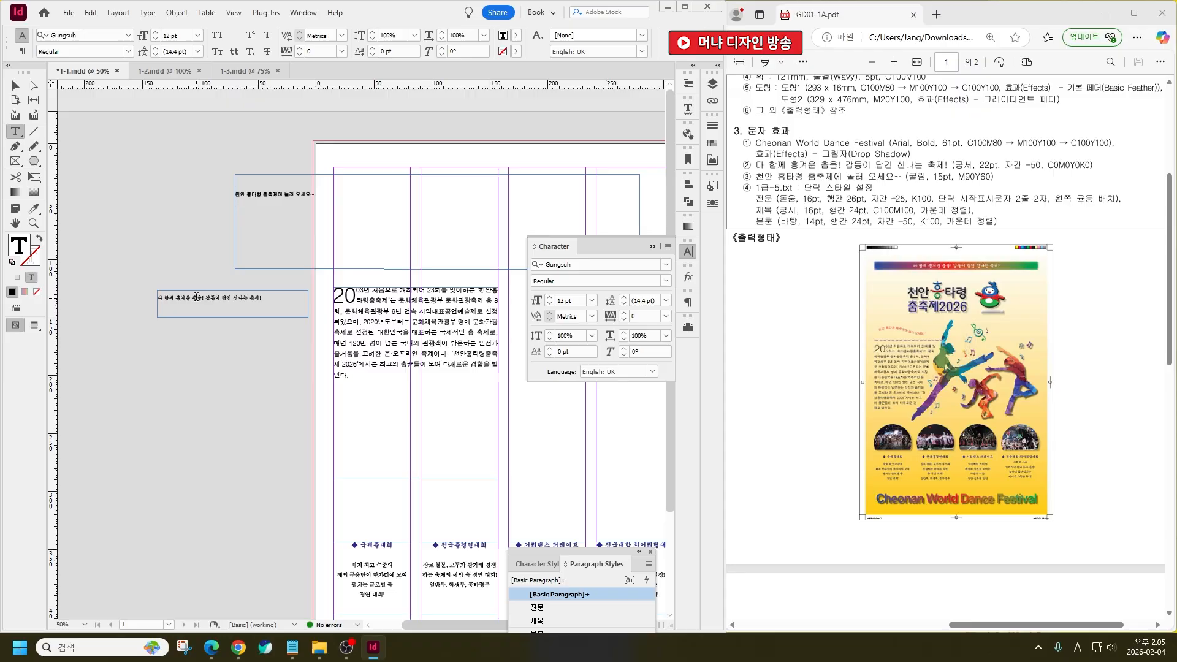
pyautogui.hotkey('ctrl', 'a')
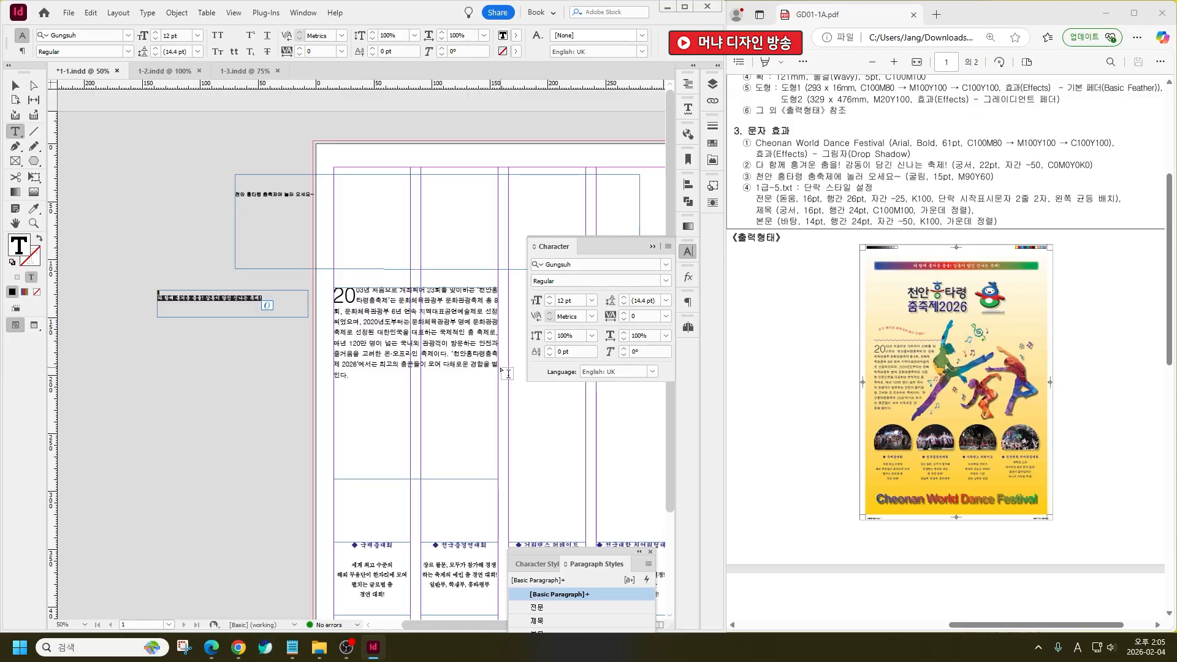
pyautogui.click(561, 300)
pyautogui.write('15')
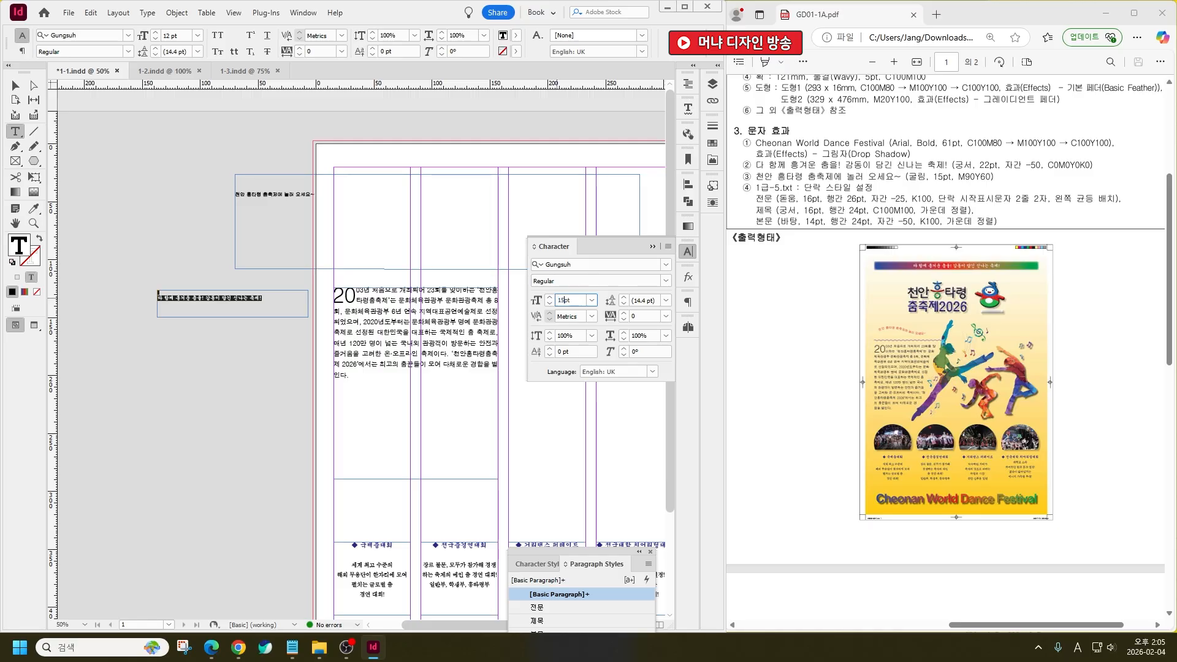
pyautogui.press('Return')
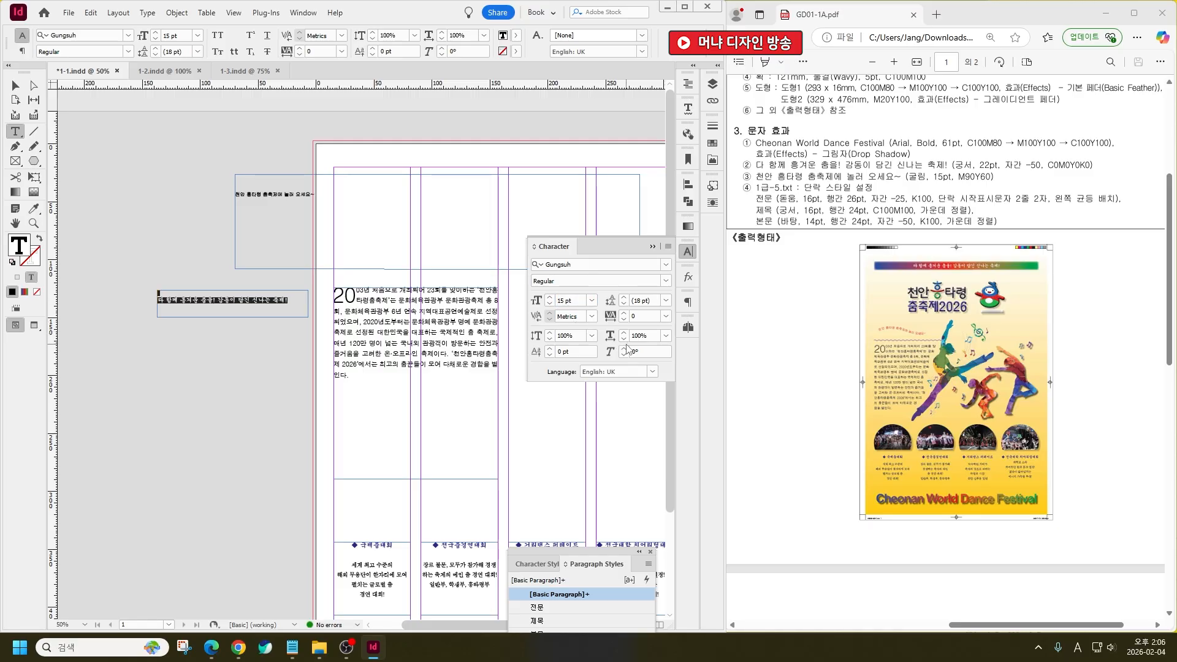
# Set the selected Gungsuh slogan's font size to 22 pt and its tracking to -50
pyautogui.doubleClick(559, 300)
pyautogui.write('22')
pyautogui.press('Tab')
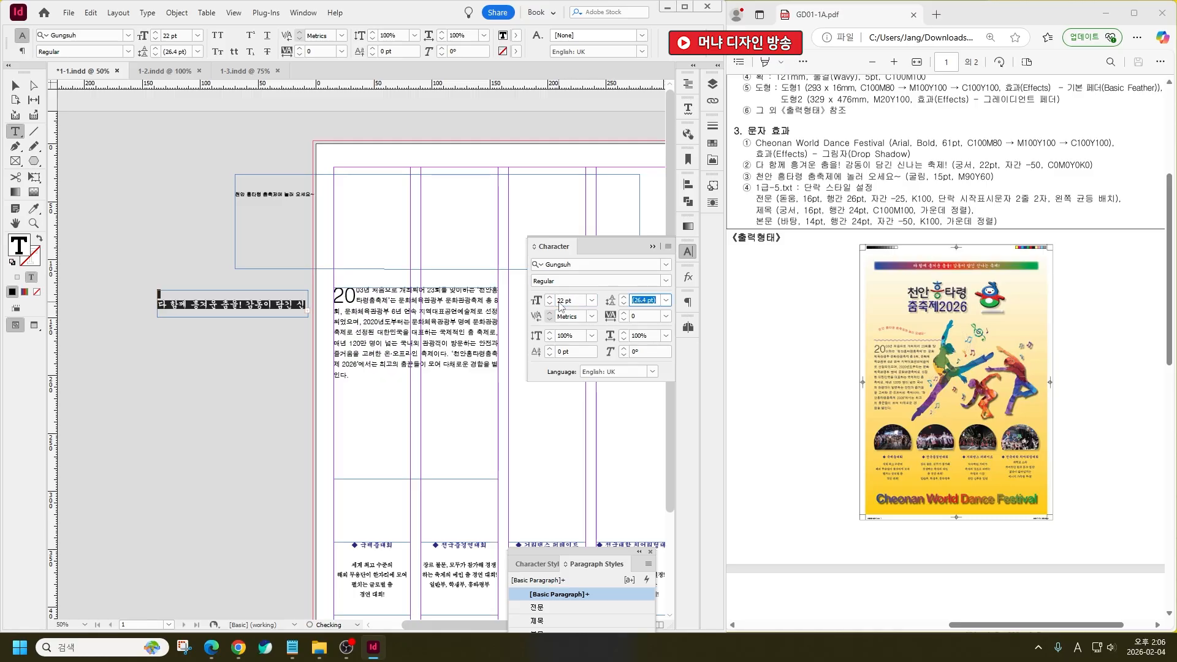
pyautogui.press('Tab')
pyautogui.press('Tab')
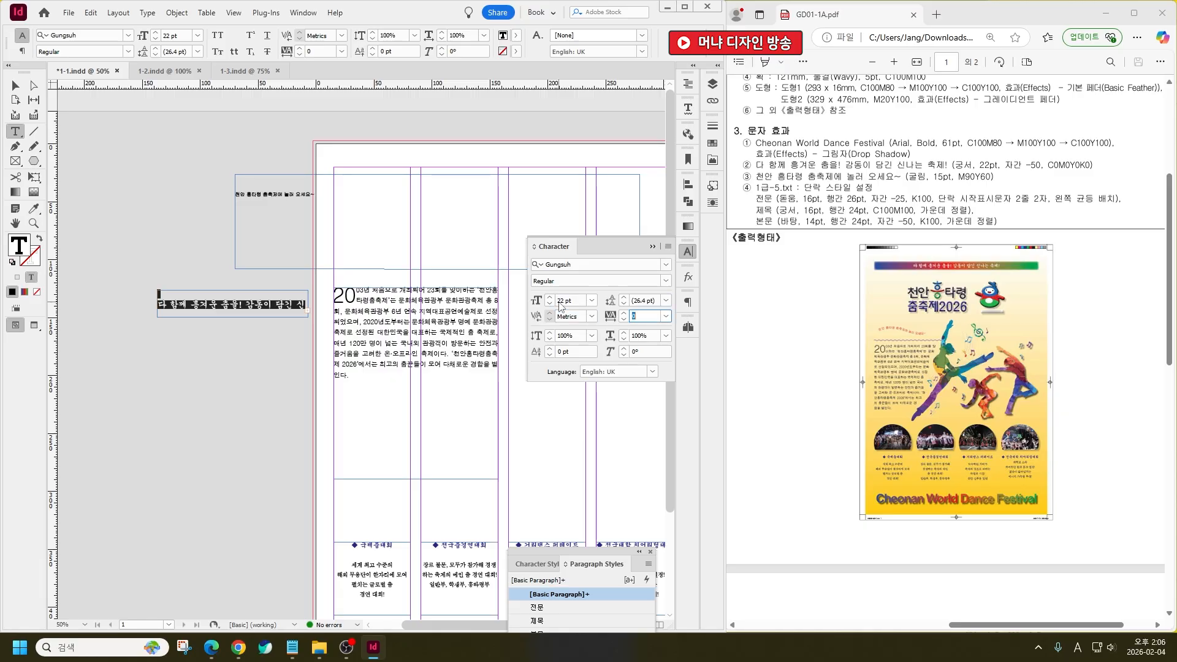
pyautogui.press('Return')
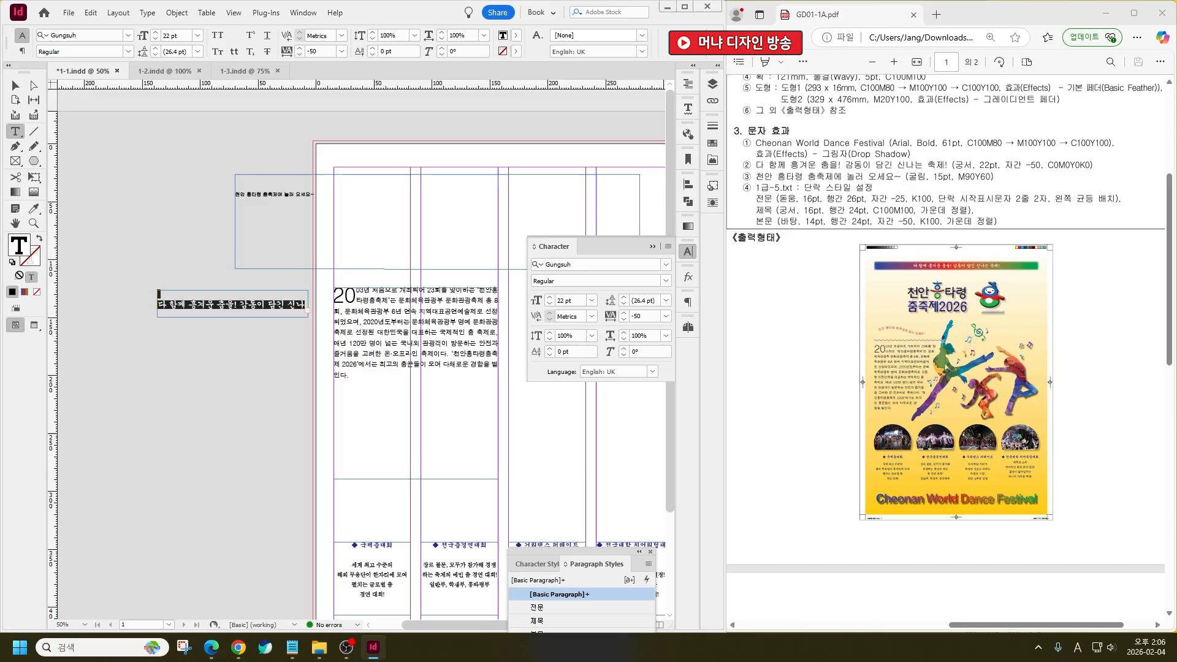
# Set the text fill of the selected Gungsuh slogan to white using the Colour Picker
pyautogui.doubleClick(19, 253)
pyautogui.click(569, 248)
pyautogui.moveTo(588, 252); pyautogui.dragTo(590, 233)
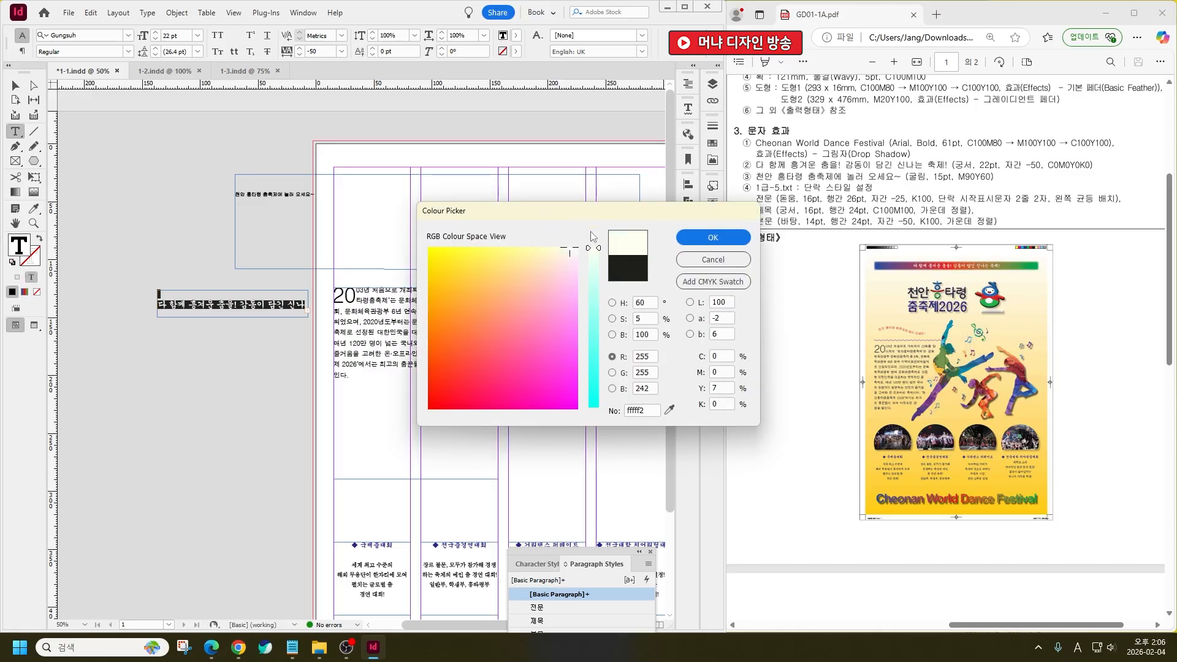
pyautogui.click(712, 242)
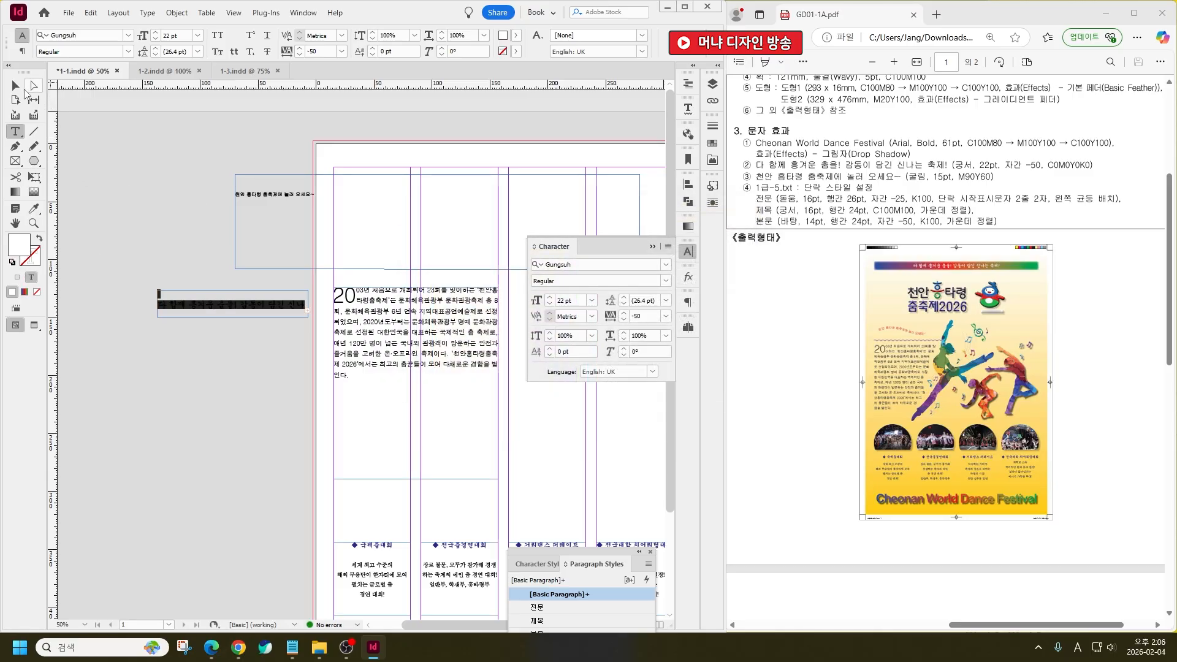
# Remove the blank first line above the white slogan inside its text frame
pyautogui.click(162, 308)
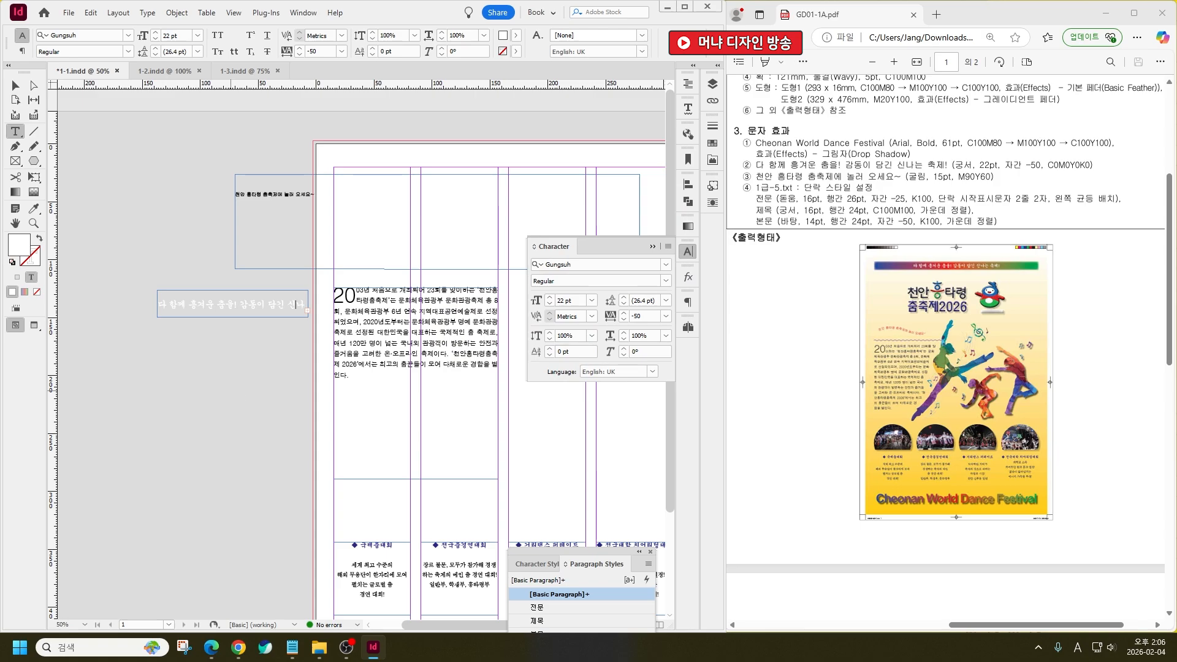
pyautogui.click(288, 305)
pyautogui.press('Delete')
pyautogui.click(15, 85)
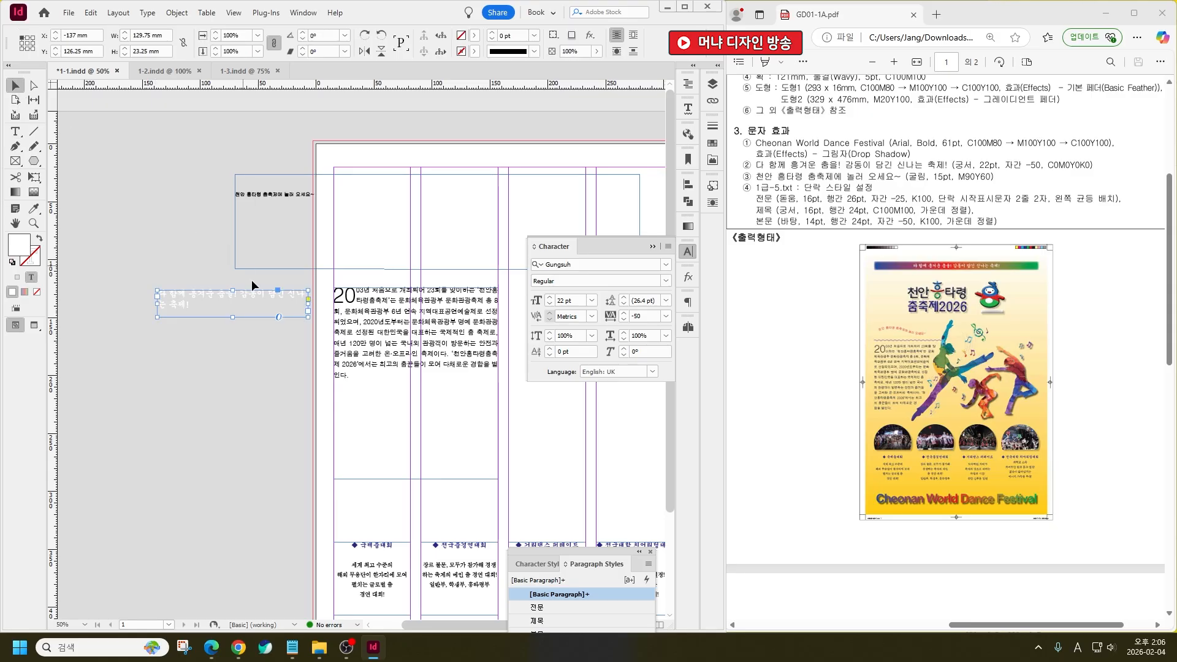
# Enlarge the white slogan's frame to hold one line, fit it to its content, and move it to about X -157 mm, Y 12 mm
pyautogui.moveTo(308, 314); pyautogui.dragTo(354, 314)
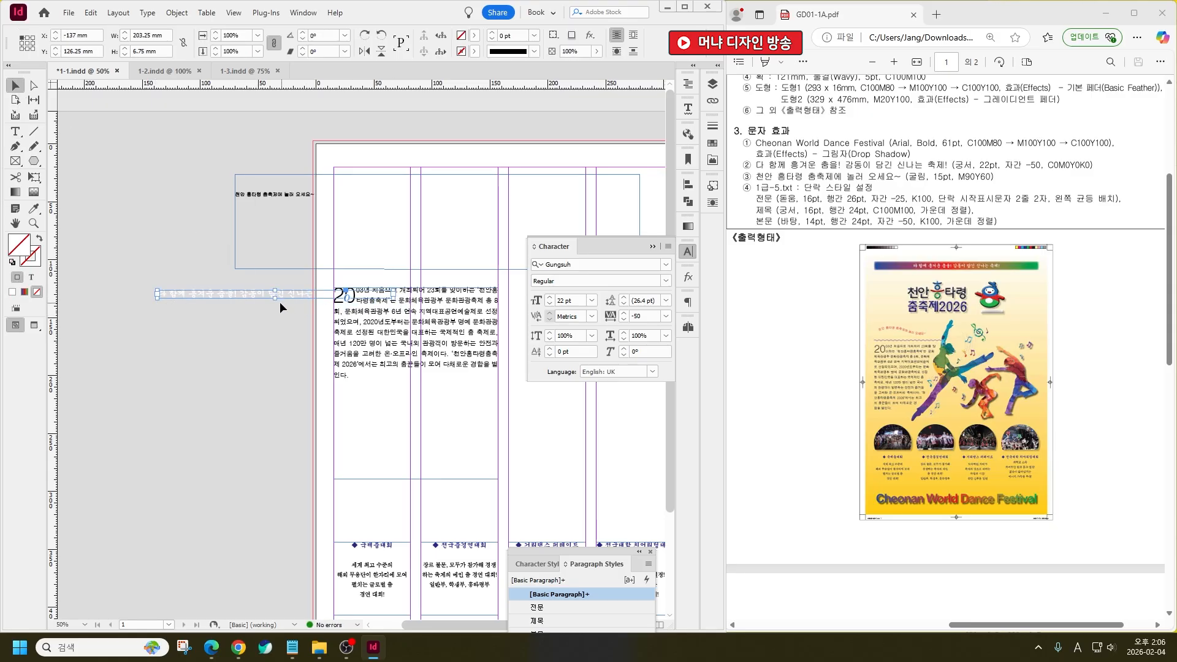
pyautogui.moveTo(275, 299); pyautogui.dragTo(275, 327)
pyautogui.rightClick(280, 325)
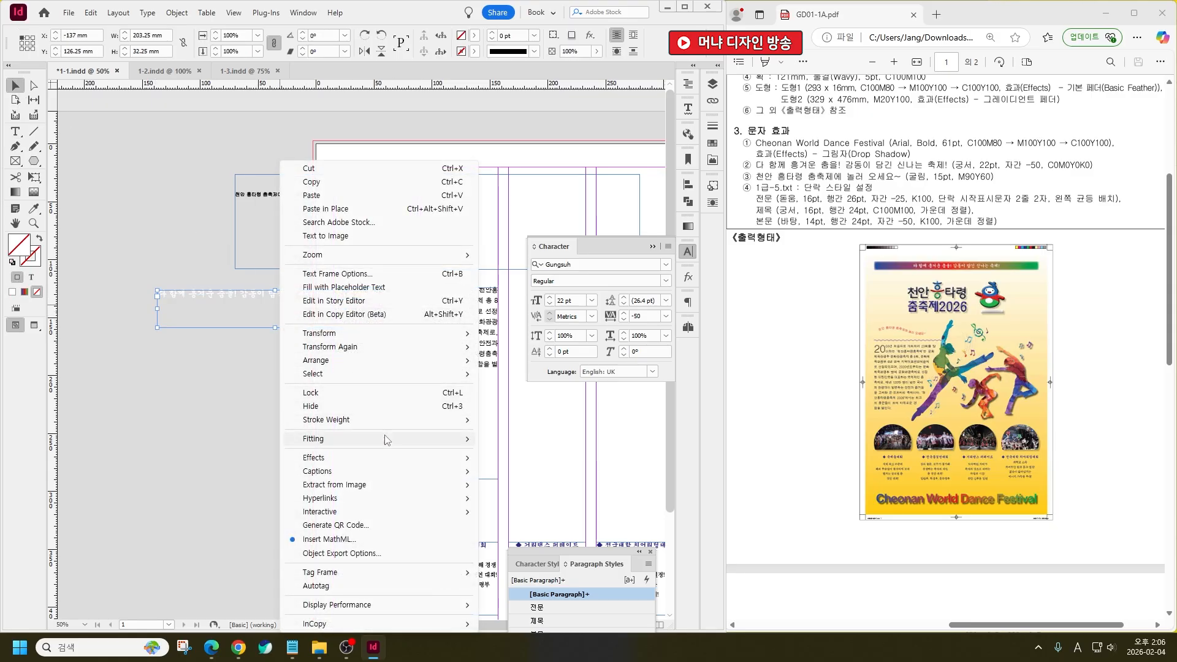
pyautogui.moveTo(386, 439)
pyautogui.click(527, 440)
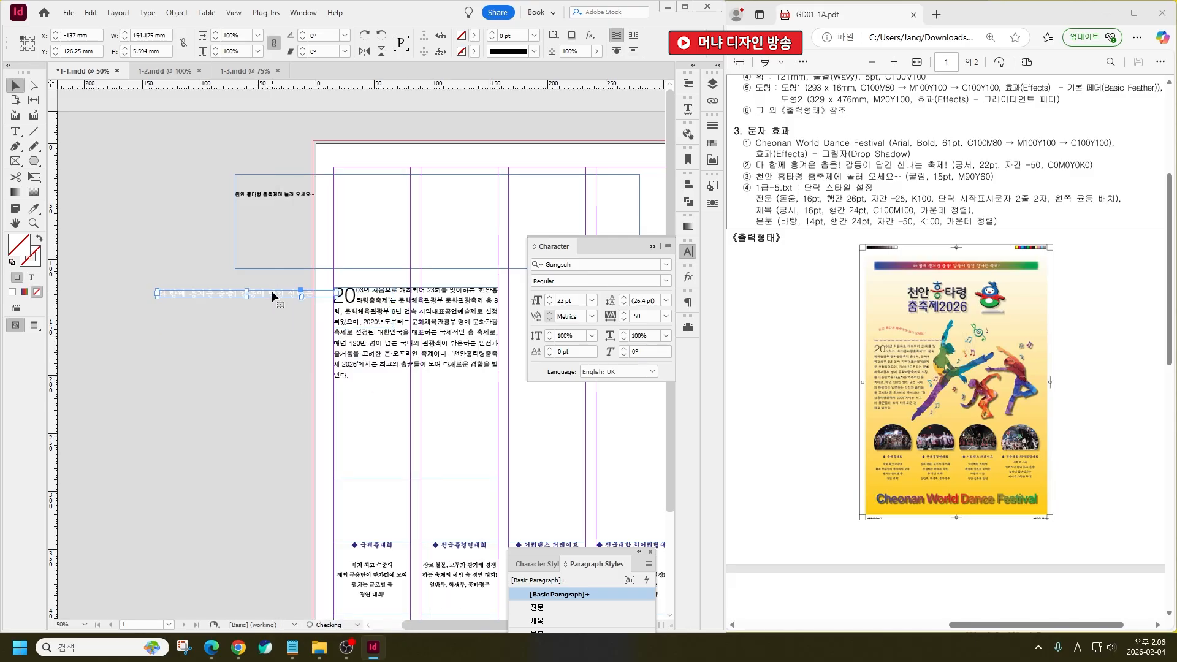
pyautogui.moveTo(271, 290); pyautogui.dragTo(262, 160)
pyautogui.click(237, 442)
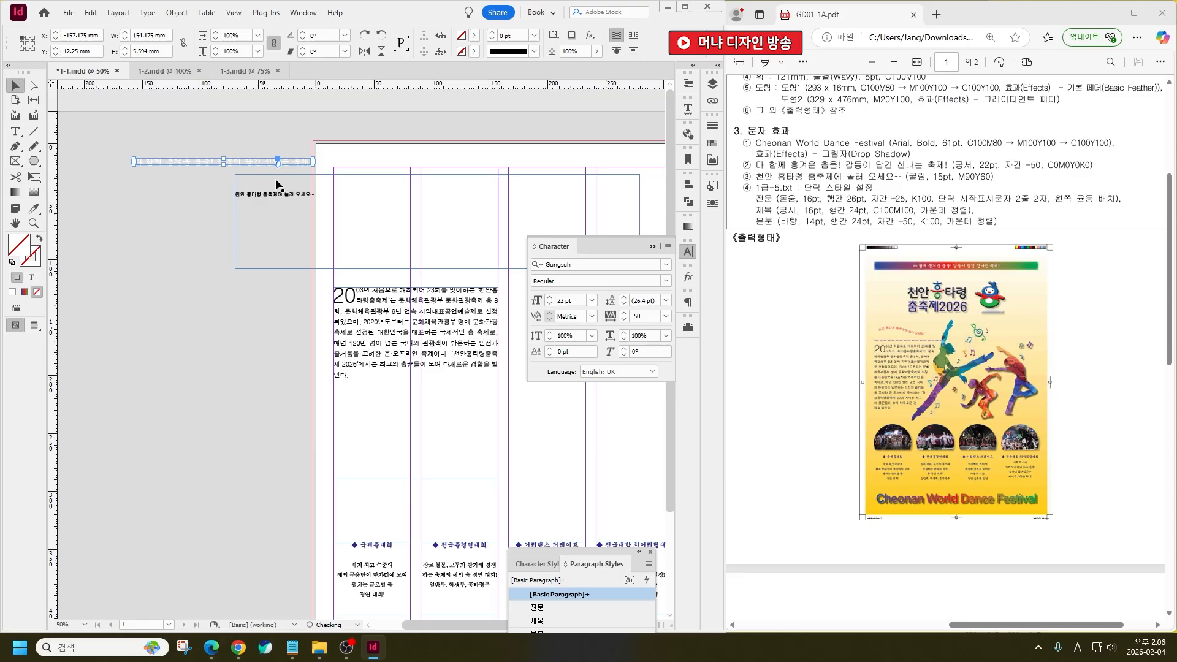
# Move the Gulim slogan's frame down beside the page and cut the text "천안 흥타령 춤축제에 놀러 오세요~" out of it
pyautogui.moveTo(278, 200); pyautogui.dragTo(233, 330)
pyautogui.doubleClick(262, 328)
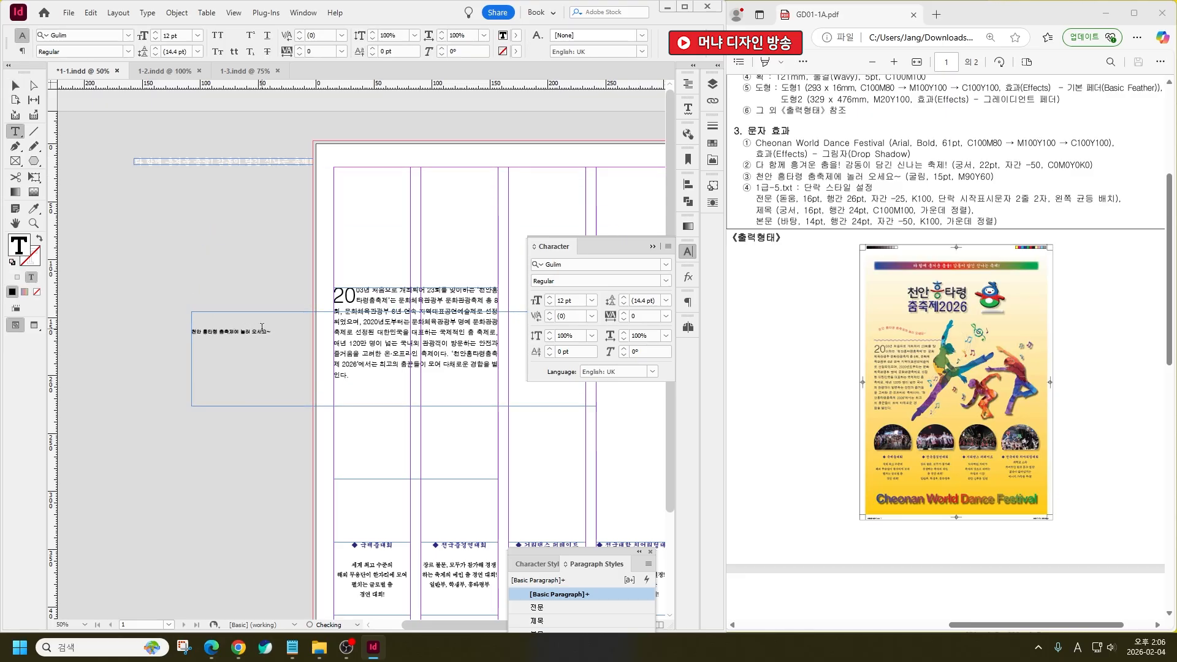
pyautogui.click(188, 335)
pyautogui.hotkey('ctrl', 'a')
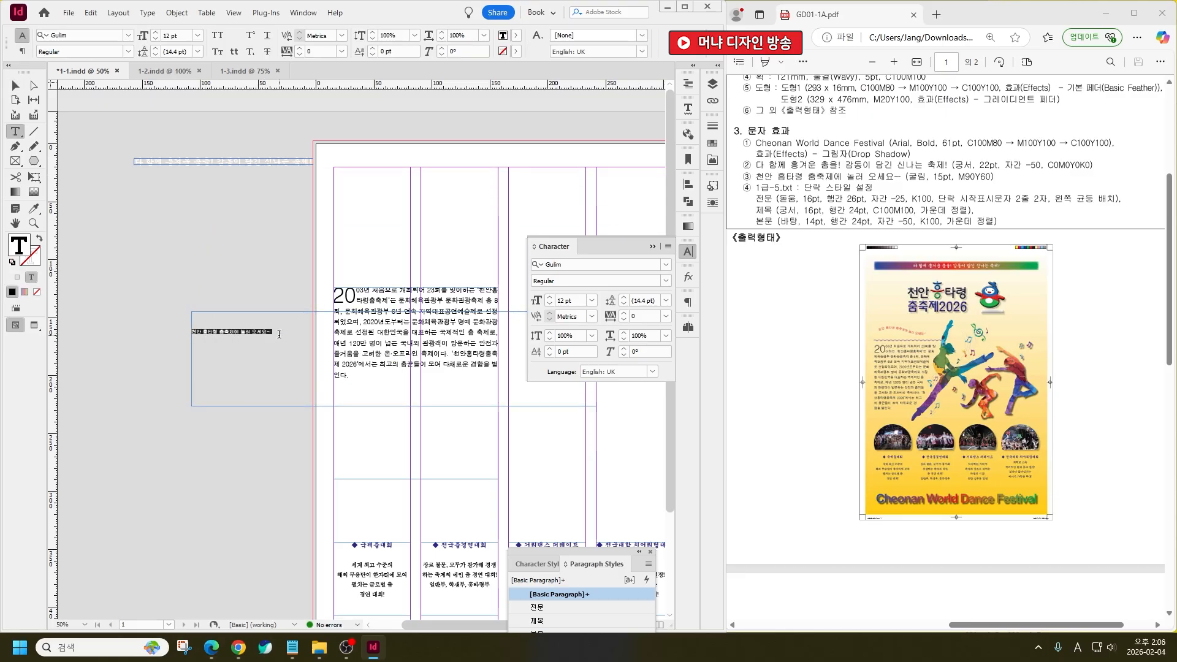
pyautogui.hotkey('ctrl', 'x')
# Draw a gently waving open curve with the Pen tool on the pasteboard, below the white slogan and ending at the page edge
pyautogui.click(15, 147)
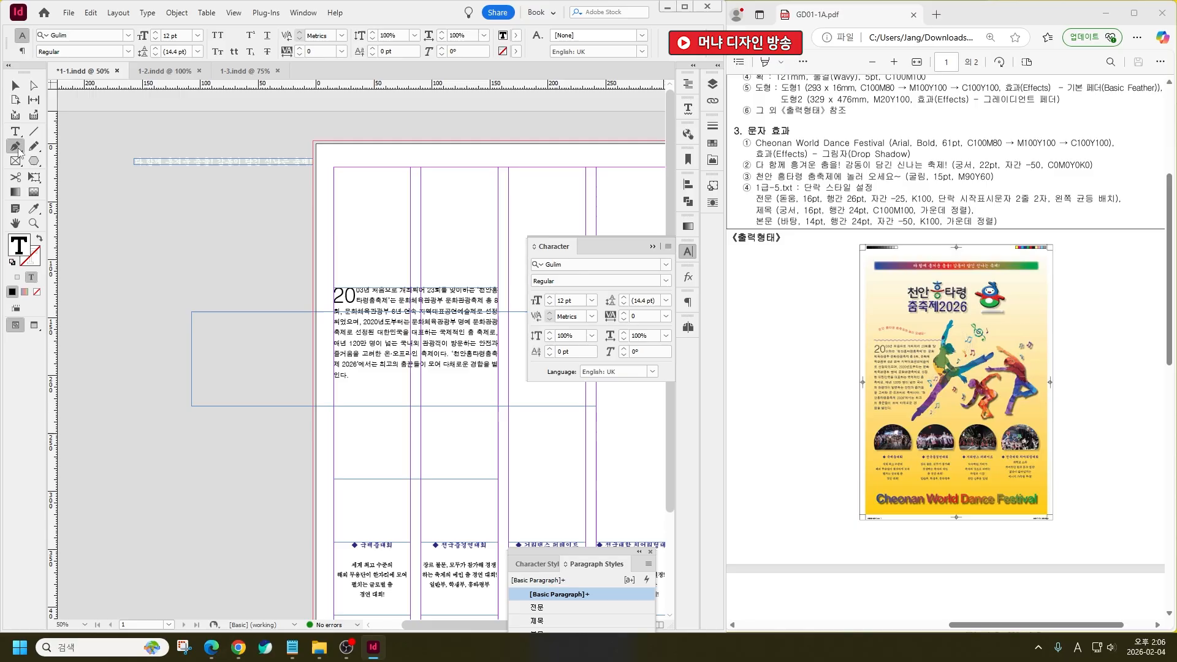
pyautogui.click(157, 240)
pyautogui.moveTo(234, 229); pyautogui.dragTo(310, 256)
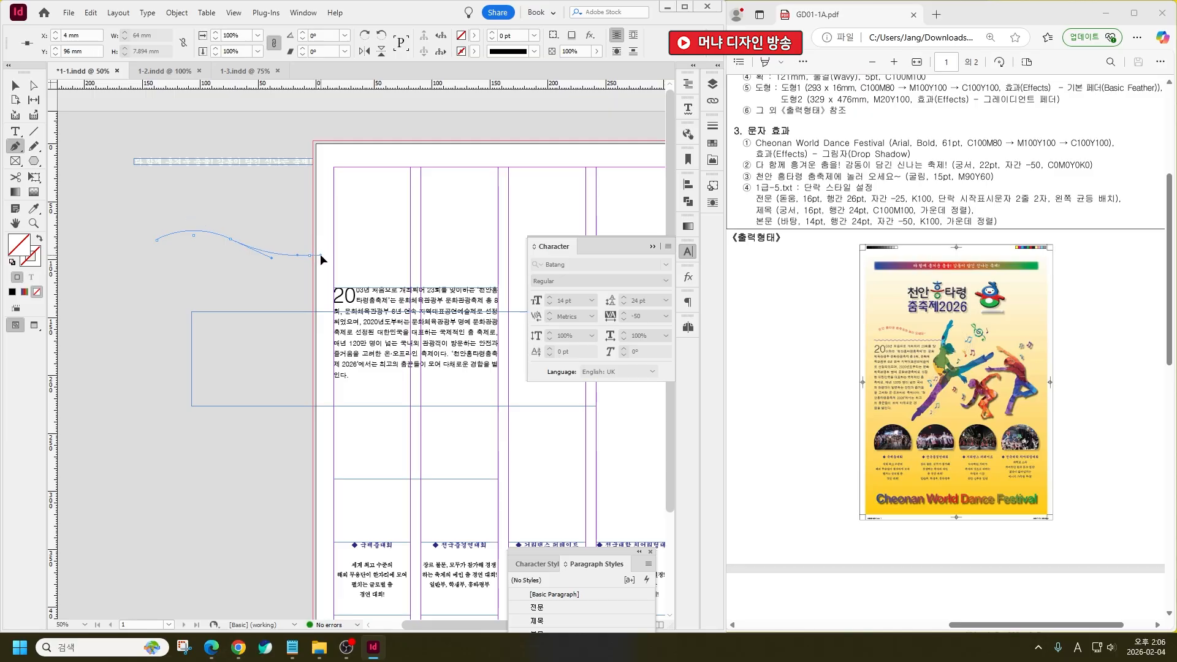
pyautogui.click(318, 252)
# Place the cut slogan "천안 흥타령 춤축제에 놀러 오세요~" as type on the wavy path and select all of its text
pyautogui.moveTo(16, 137); pyautogui.dragTo(62, 160)
pyautogui.click(161, 236)
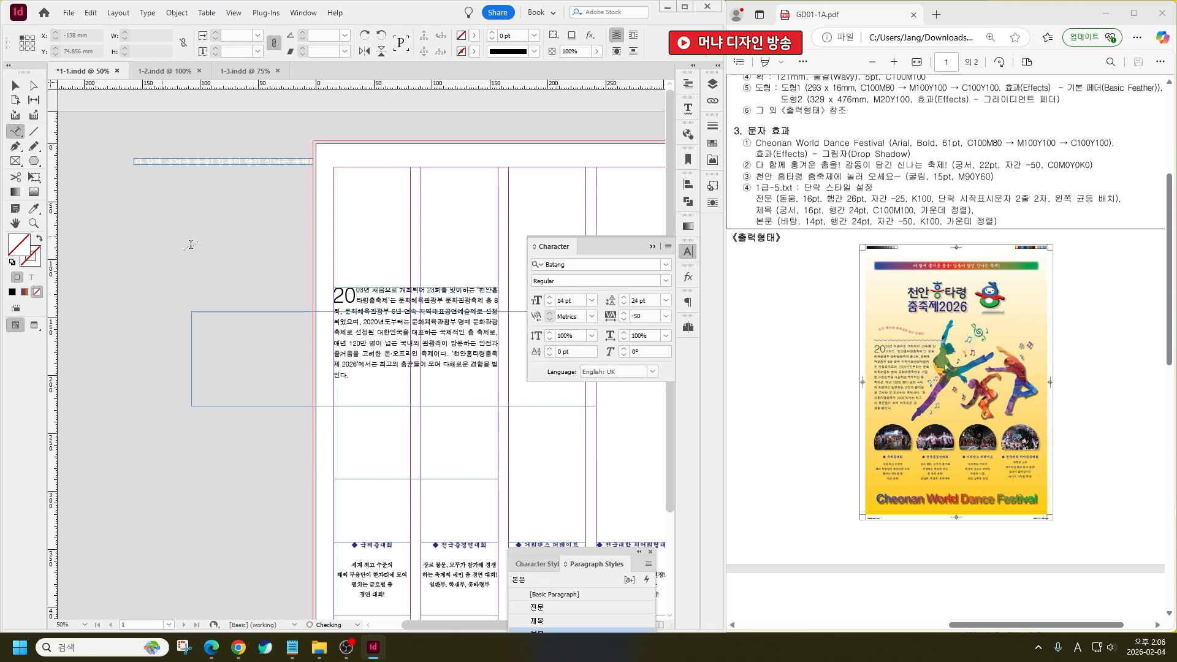
pyautogui.hotkey('ctrl', 'v')
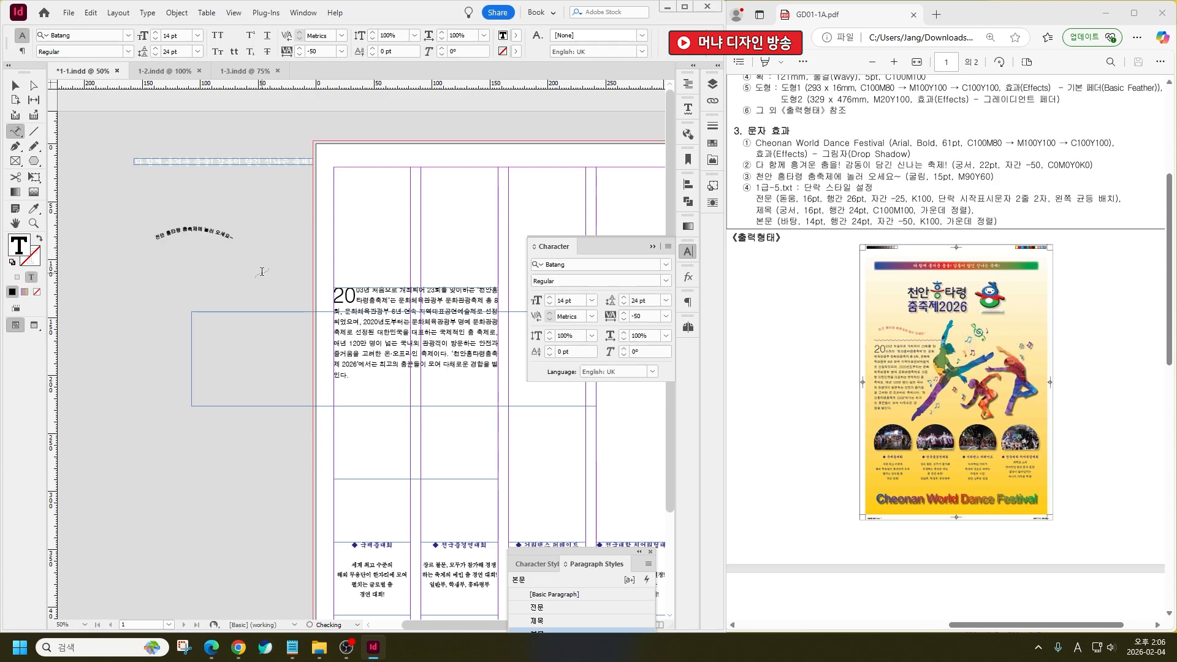
pyautogui.hotkey('ctrl', 'a')
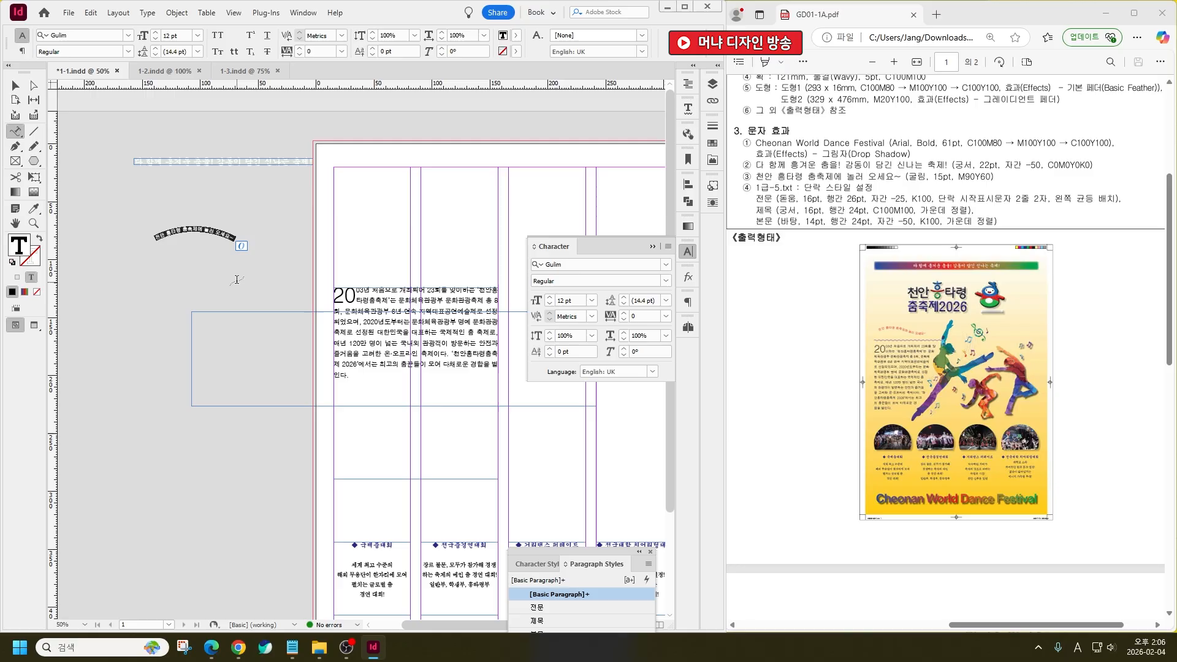
# Set the font size of the slogan on the curved path to 15 pt
pyautogui.click(166, 35)
pyautogui.write('5')
pyautogui.press('Return')
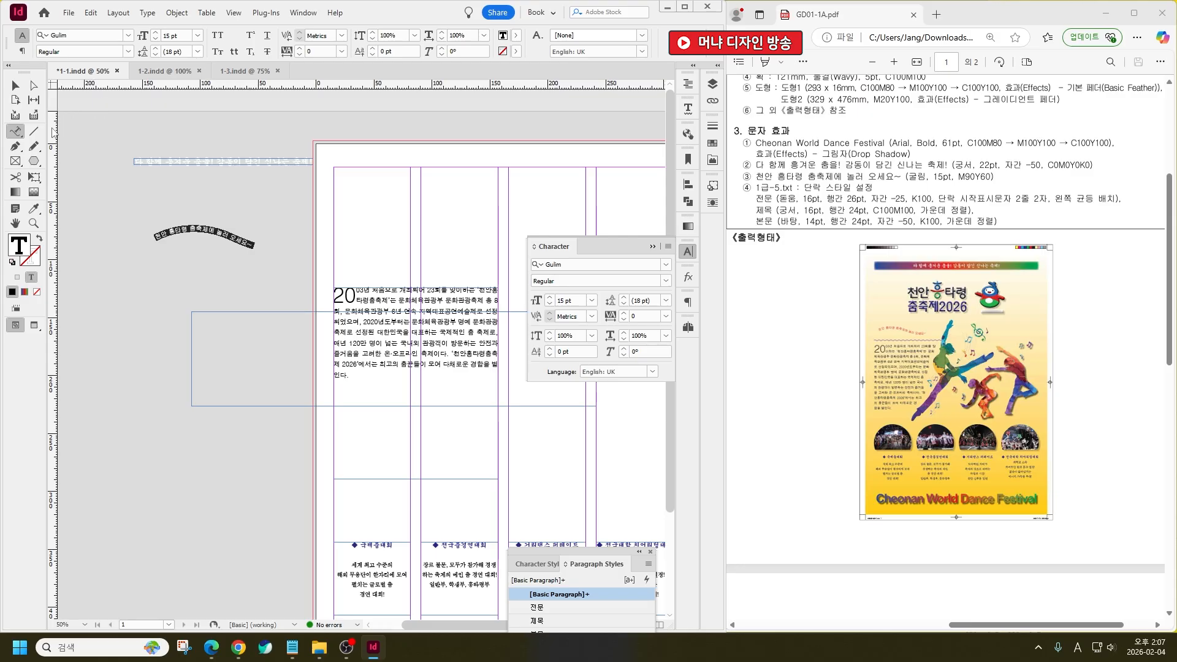
# Colour the curved slogan's text C0 M90 Y60 K0
pyautogui.doubleClick(25, 250)
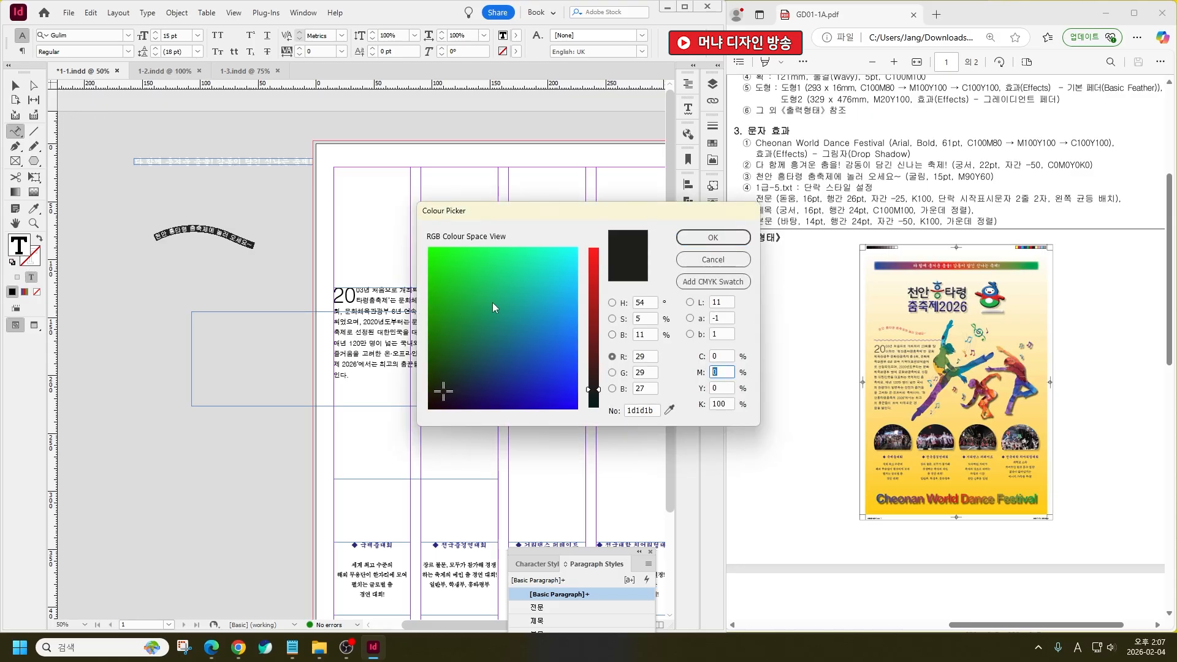
pyautogui.write('90')
pyautogui.press('Tab')
pyautogui.write('60')
pyautogui.press('Tab')
pyautogui.write('0')
pyautogui.press('Return')
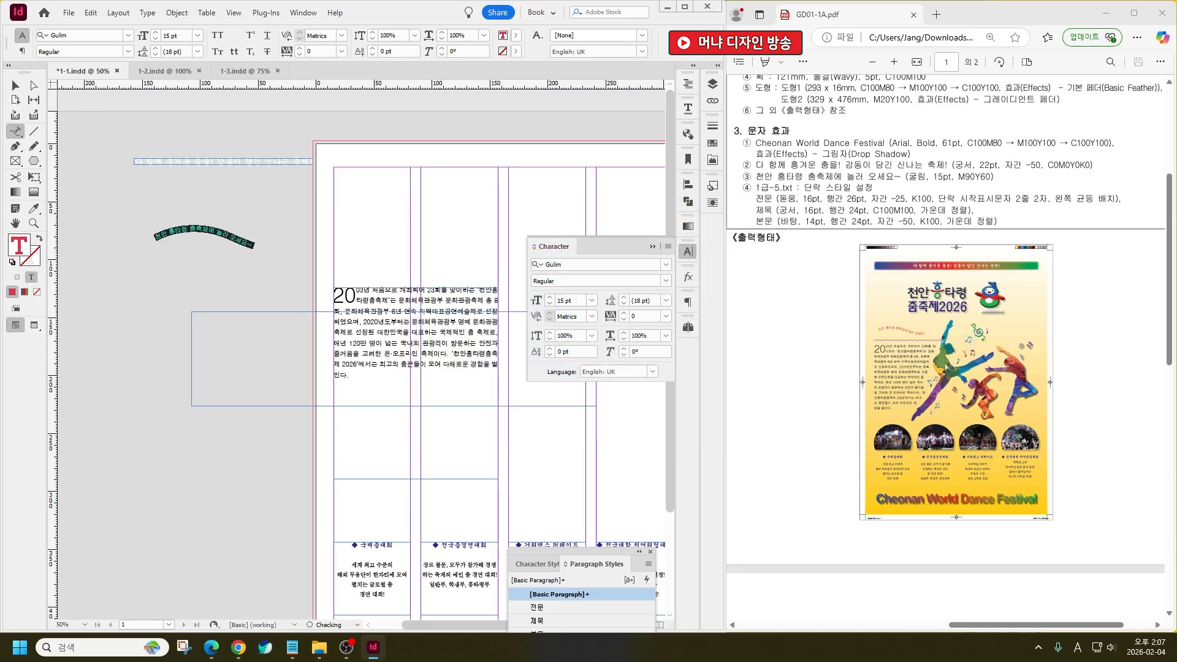
# Move the curved slogan onto the page above the body paragraph and delete the leftover wide frame crossing the page's edge
pyautogui.click(16, 85)
pyautogui.moveTo(225, 229); pyautogui.dragTo(405, 251)
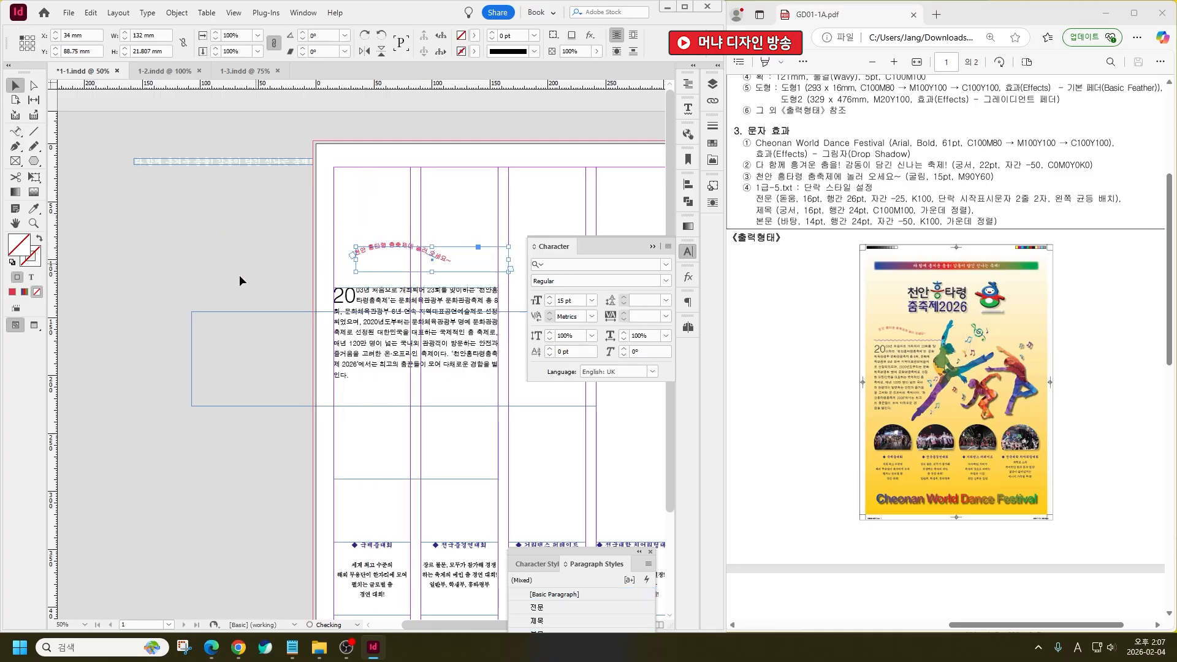
pyautogui.click(228, 304)
pyautogui.click(259, 388)
pyautogui.press('Delete')
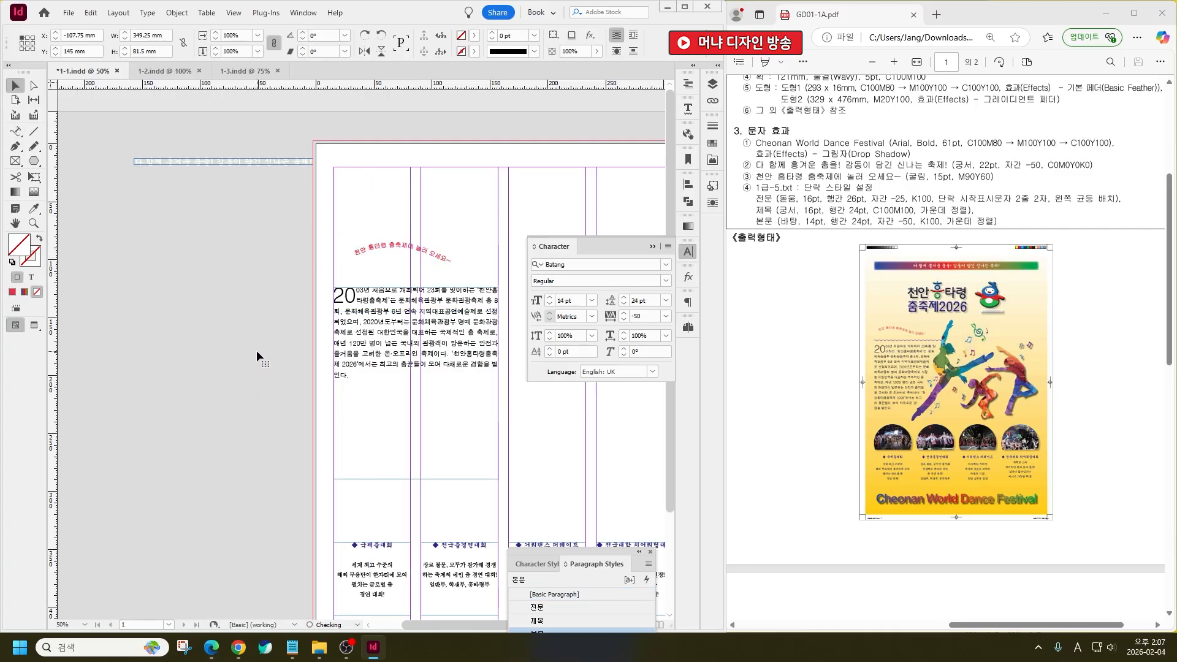
# Save the document 1-1.indd
pyautogui.press('space')
pyautogui.moveTo(589, 461); pyautogui.dragTo(480, 441)
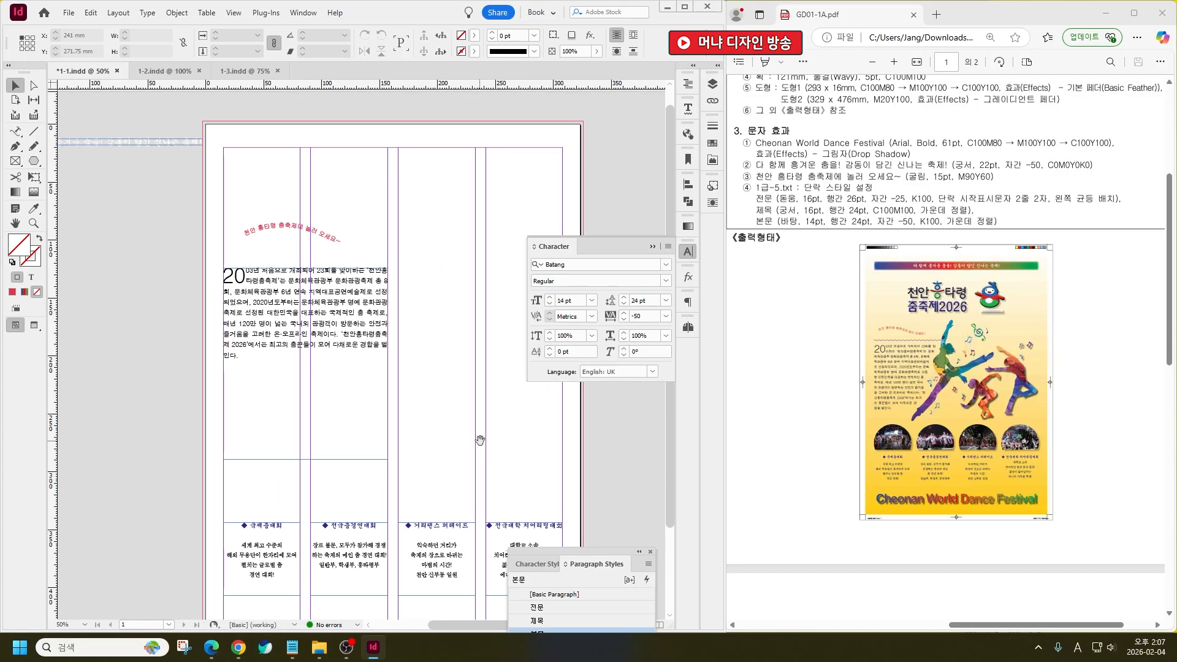
pyautogui.hotkey('ctrl', 's')
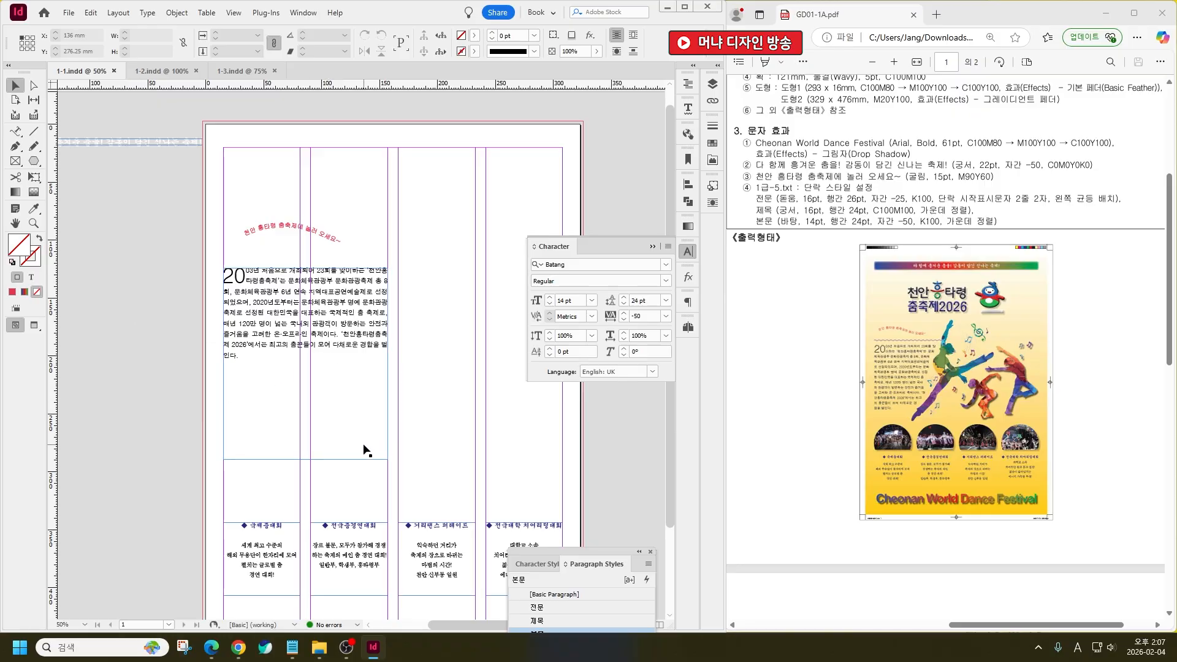
# Start placing files and select 1급-1, 1급-2, 1급-3 and 1급-4 in the 1급A유형 첨부파일 folder
pyautogui.scroll(3, 964, 441)
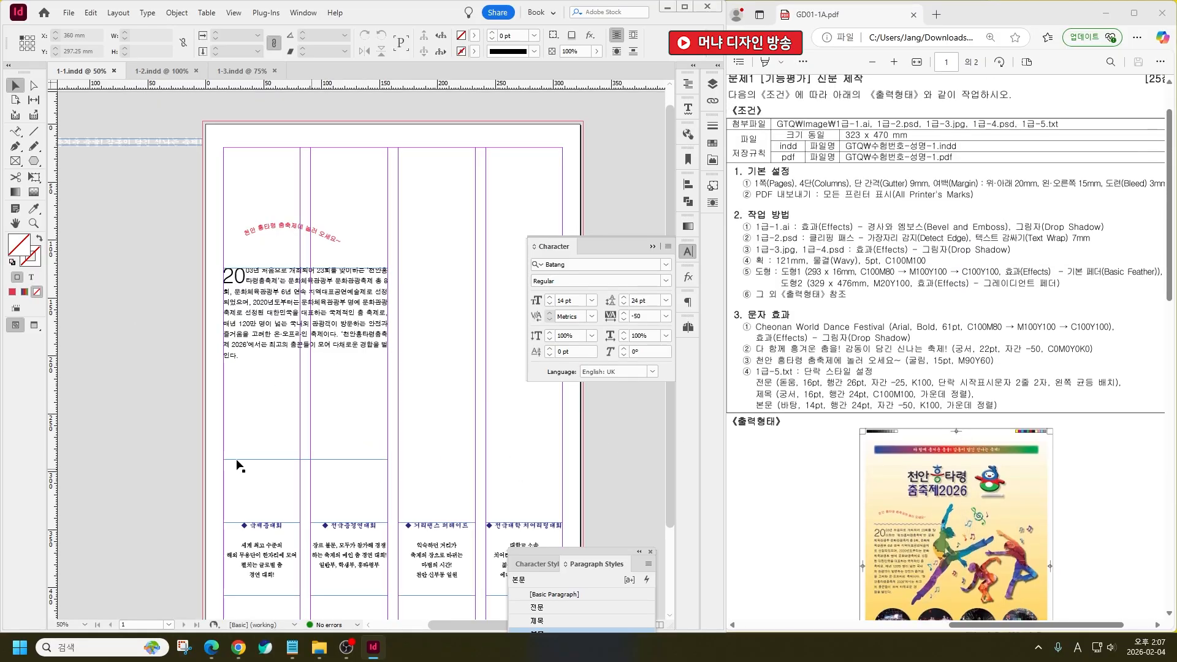
pyautogui.hotkey('ctrl', 'd')
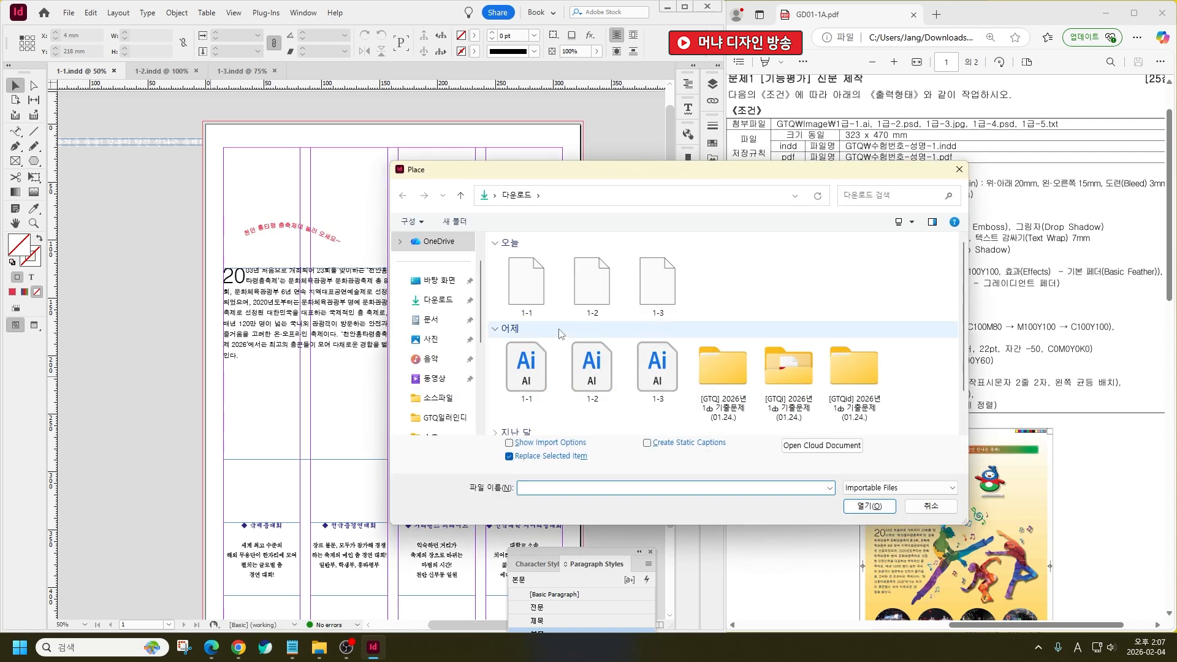
pyautogui.doubleClick(849, 380)
pyautogui.doubleClick(533, 277)
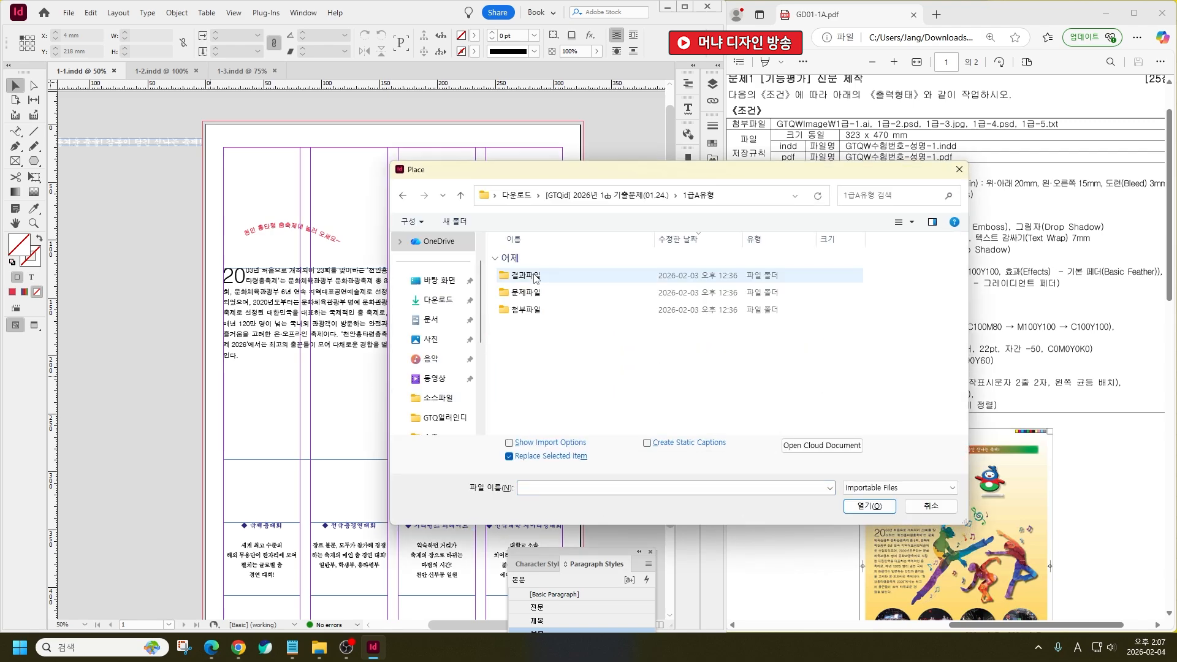
pyautogui.doubleClick(512, 310)
pyautogui.keyDown('ctrl'); pyautogui.scroll(3, 637, 381); pyautogui.keyUp('ctrl')
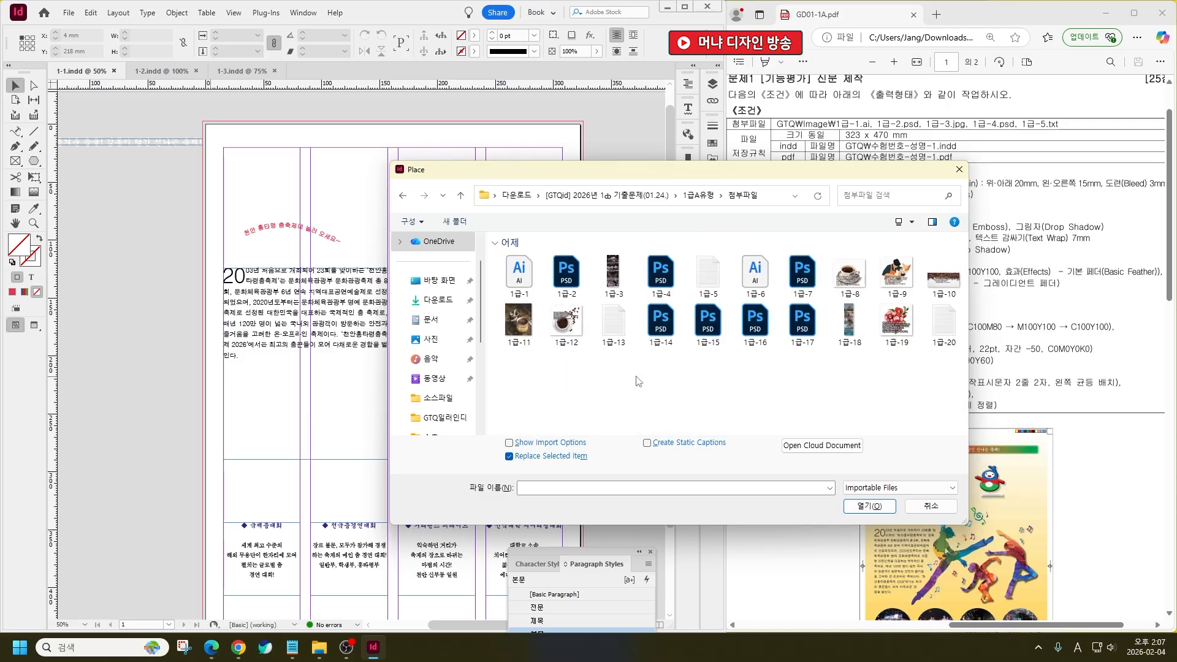
pyautogui.click(661, 273)
pyautogui.keyDown('shift'); pyautogui.click(537, 280); pyautogui.keyUp('shift')
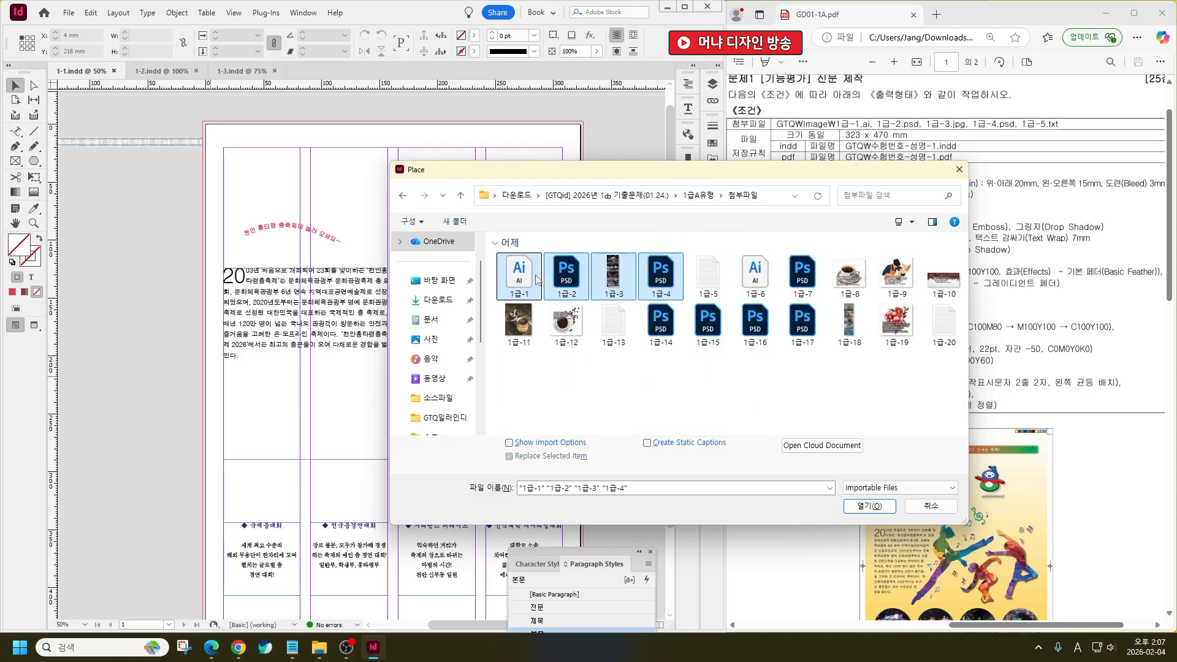
# Place the title logo, both dancer images and the photo strip at their original sizes beside and across the page's edge
pyautogui.click(875, 509)
pyautogui.click(90, 375)
pyautogui.click(221, 386)
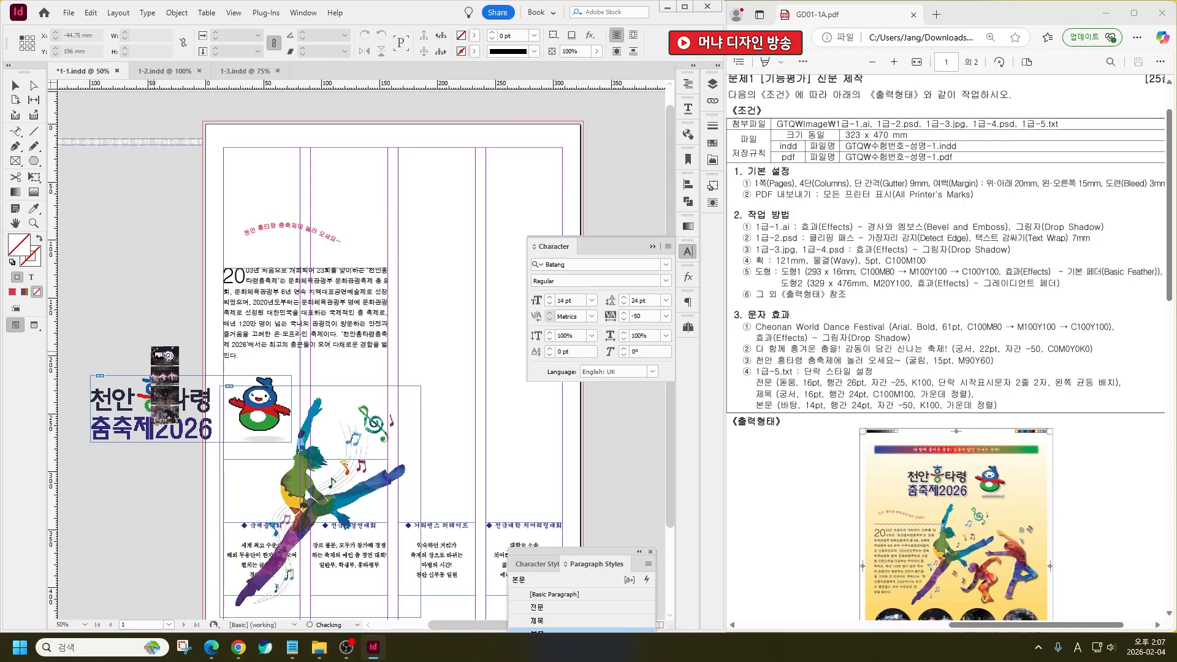
pyautogui.click(140, 276)
pyautogui.click(140, 238)
# Group the two dancer images' position mid-page, scaled down to about 145 × 140 mm overall, and move the photo strip below the title logo
pyautogui.scroll(-3, 326, 374)
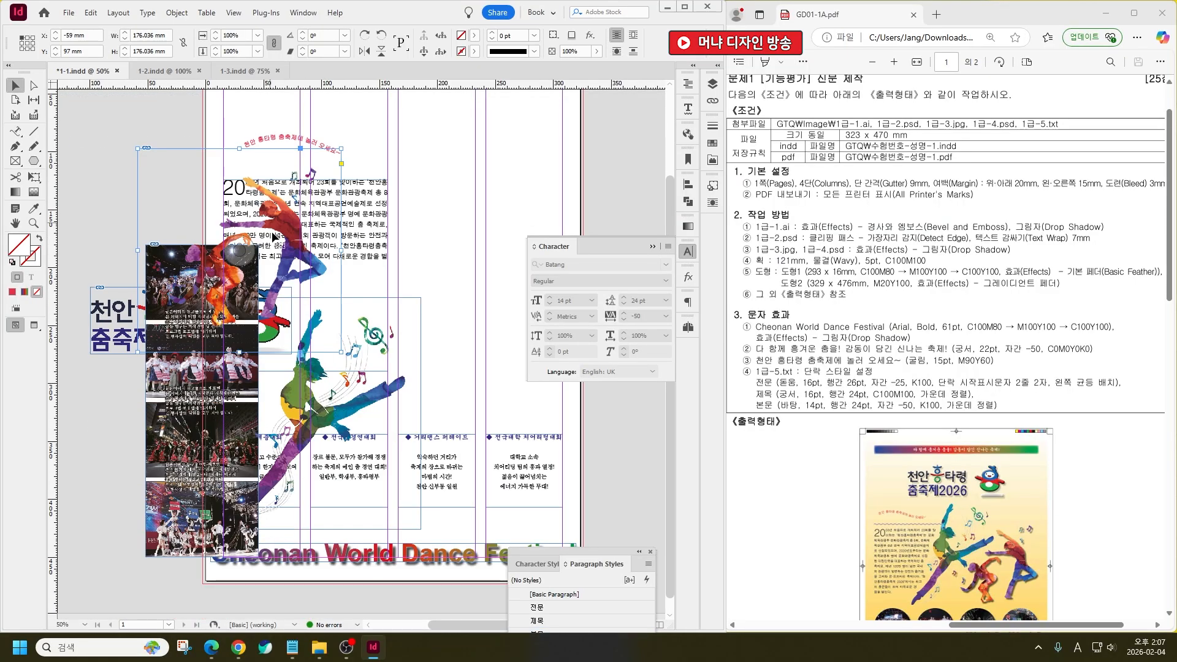
pyautogui.moveTo(272, 237); pyautogui.dragTo(472, 268)
pyautogui.moveTo(296, 424); pyautogui.dragTo(304, 367)
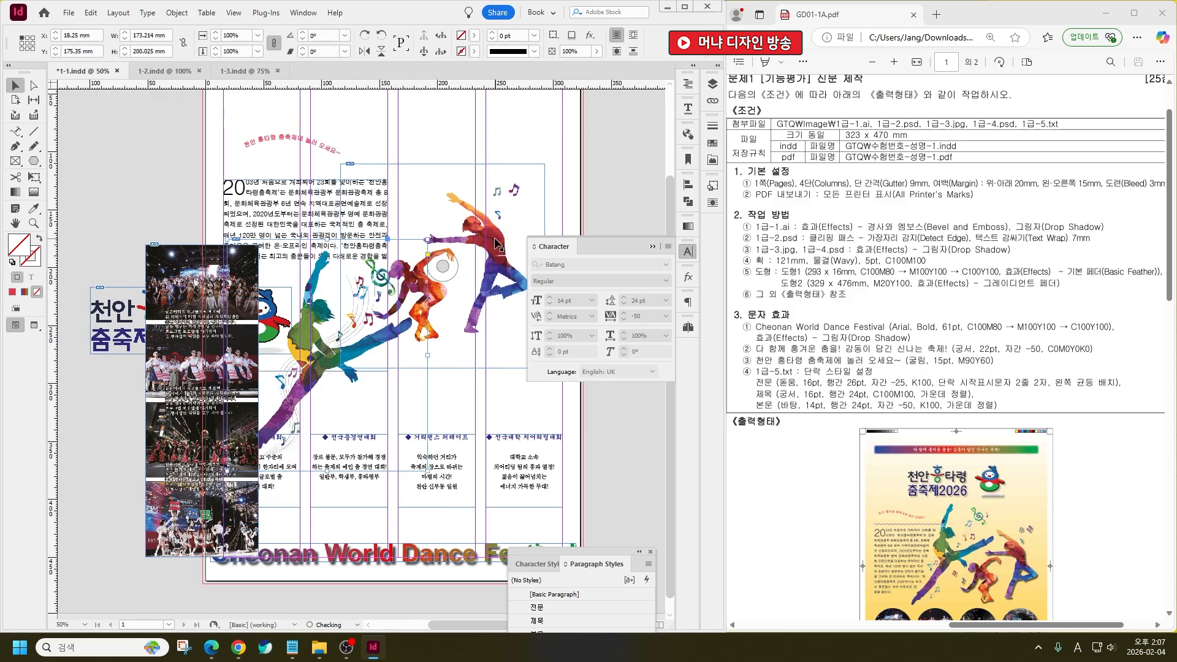
pyautogui.moveTo(544, 164); pyautogui.dragTo(396, 308)
pyautogui.moveTo(359, 346); pyautogui.dragTo(475, 303)
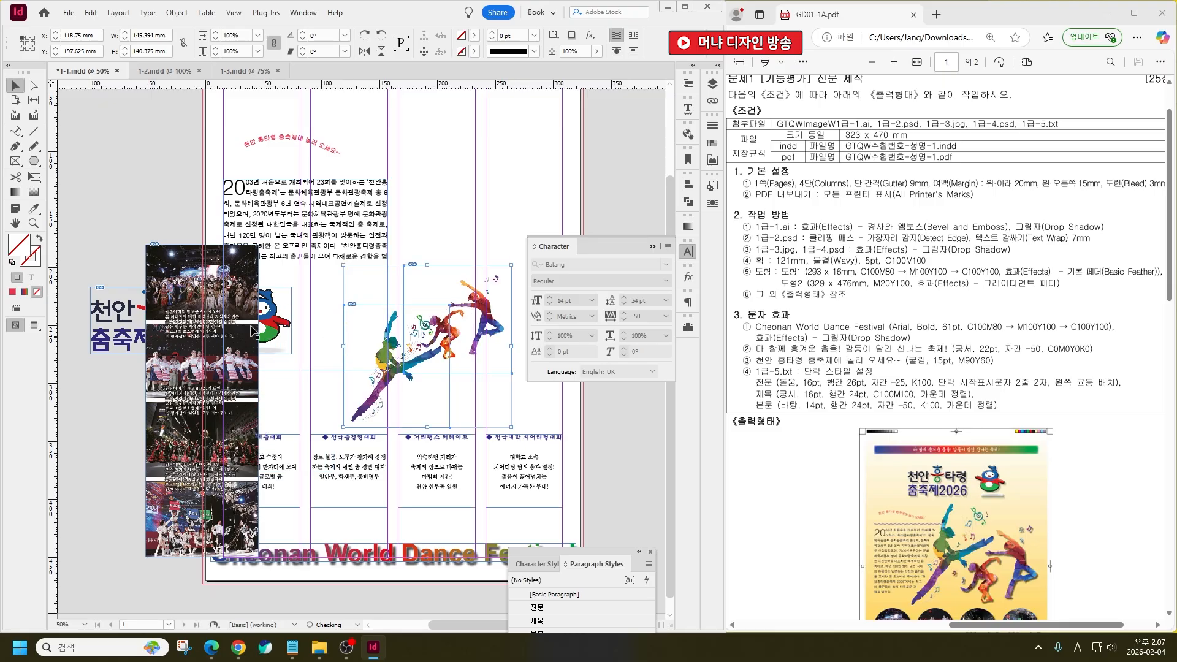
pyautogui.moveTo(216, 293); pyautogui.dragTo(164, 443)
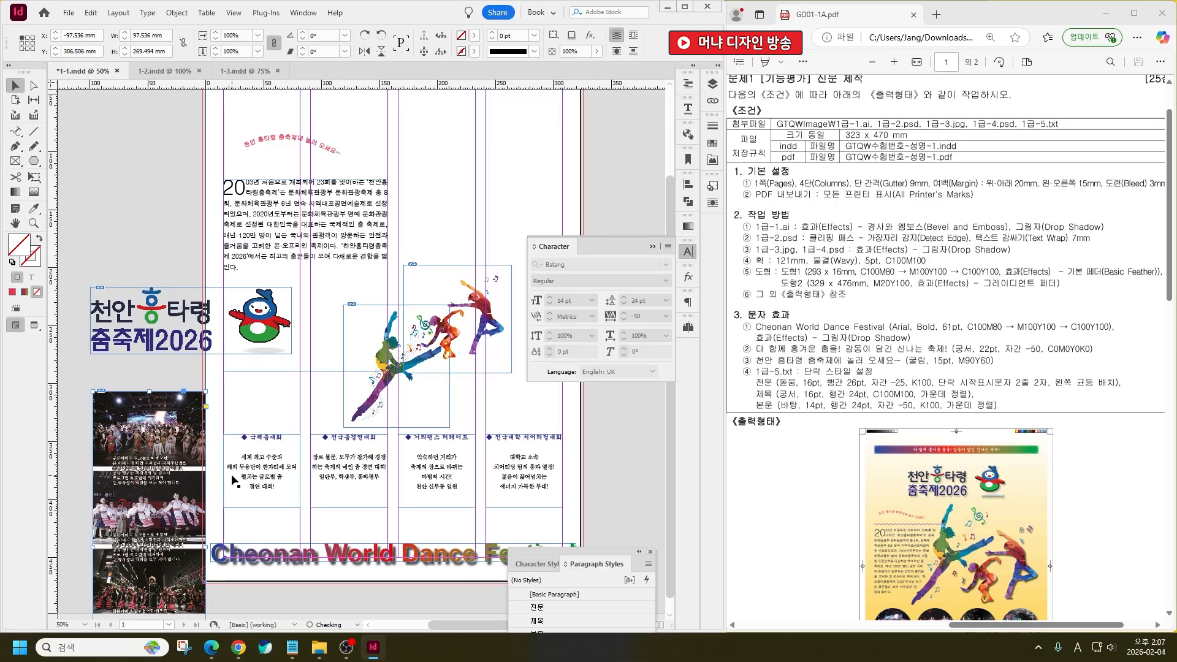
pyautogui.scroll(-2, 903, 477)
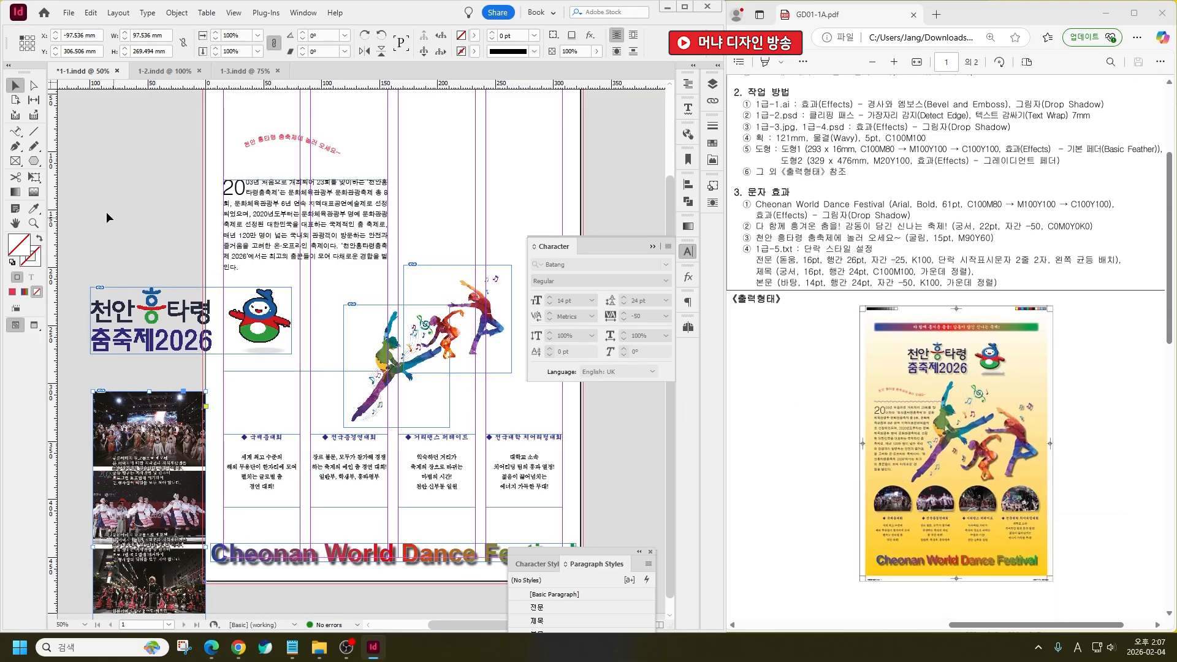
# Draw a circle about 101 mm wide on the pasteboard above the title logo and a horizontal line through its lower part
pyautogui.moveTo(34, 161); pyautogui.dragTo(198, 290)
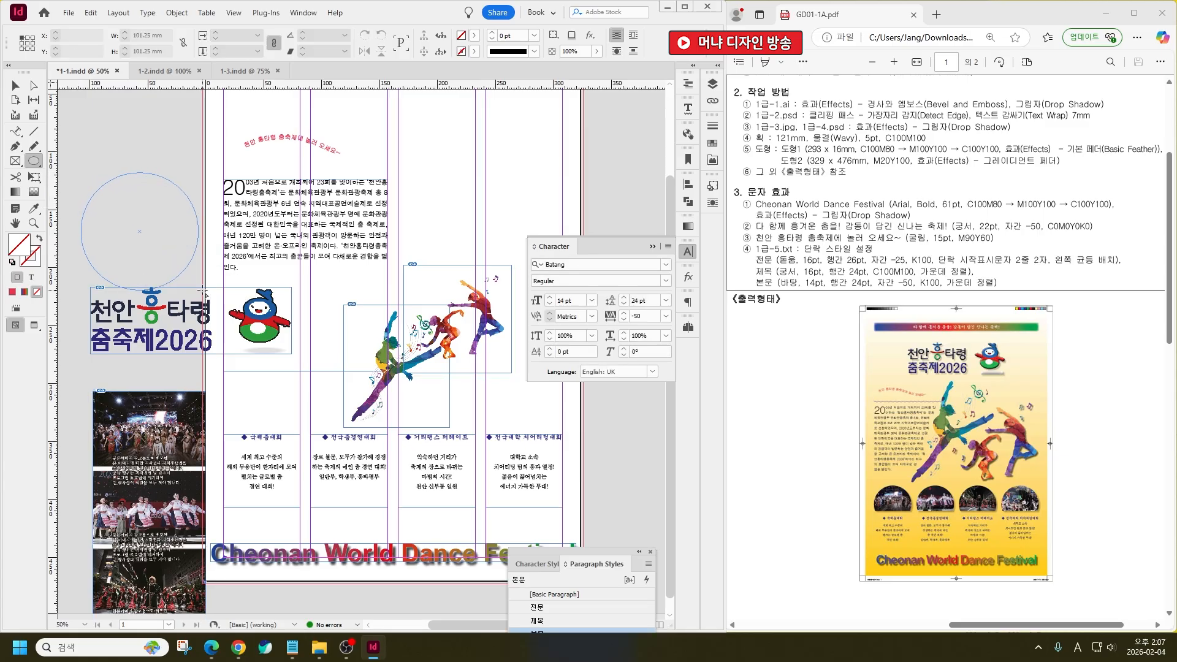
pyautogui.click(33, 132)
pyautogui.moveTo(74, 246); pyautogui.dragTo(223, 246)
pyautogui.press('v')
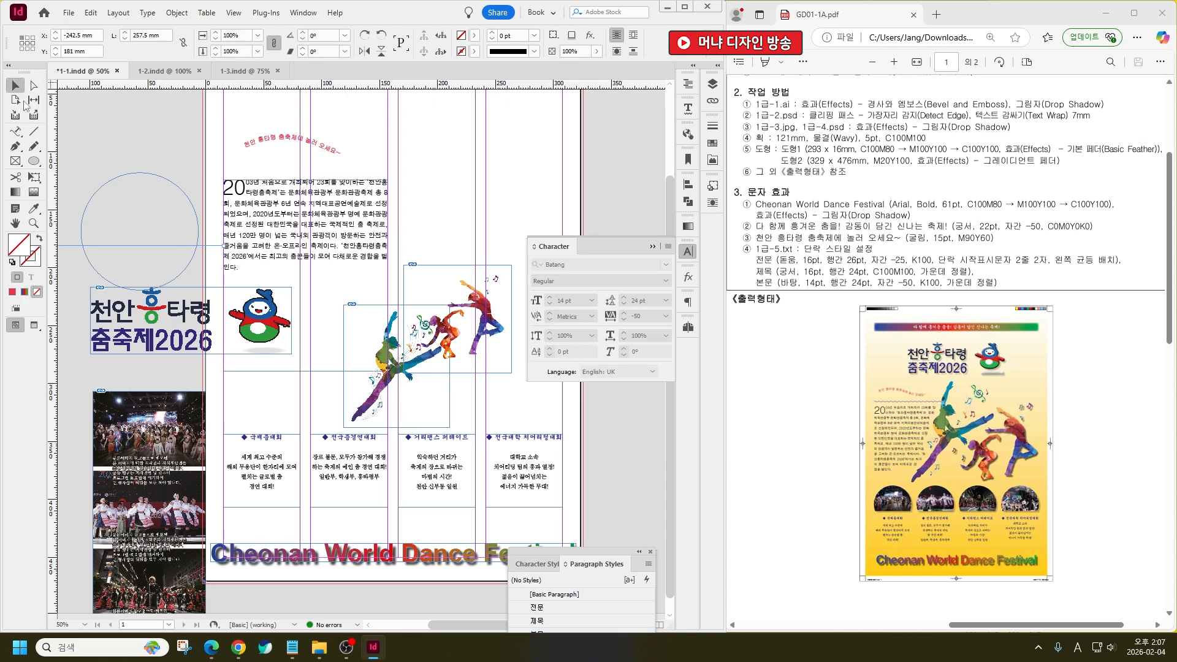
# Try Pathfinder Subtract on the circle and the line, and undo it
pyautogui.keyDown('shift'); pyautogui.click(143, 251); pyautogui.keyUp('shift')
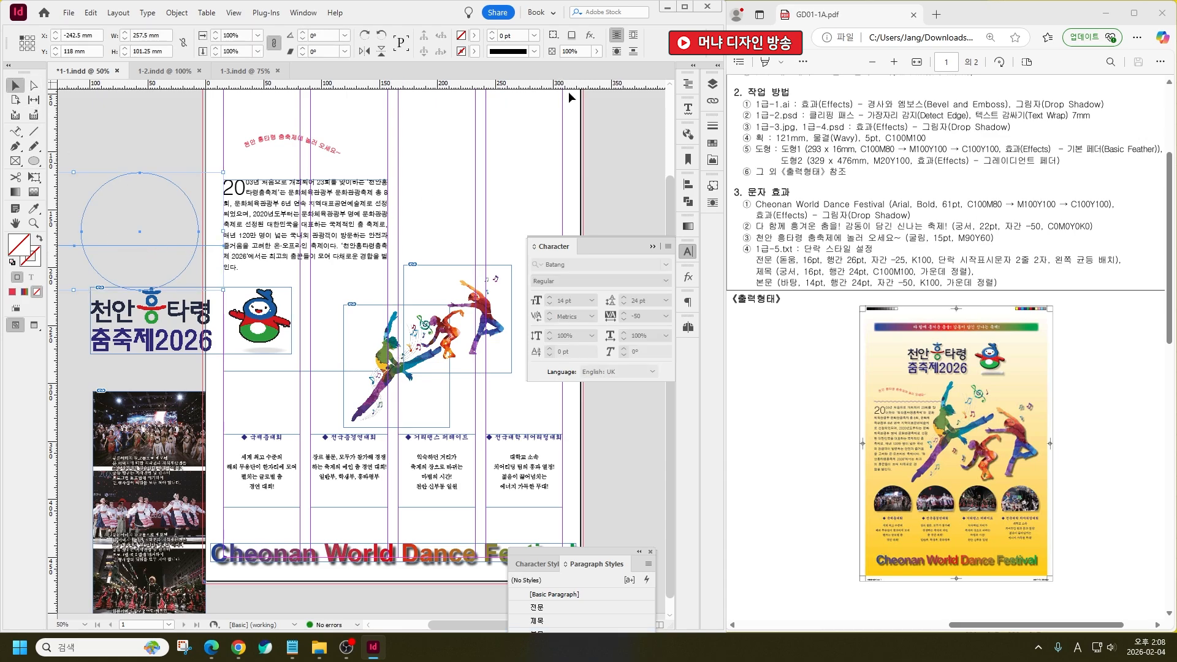
pyautogui.click(688, 205)
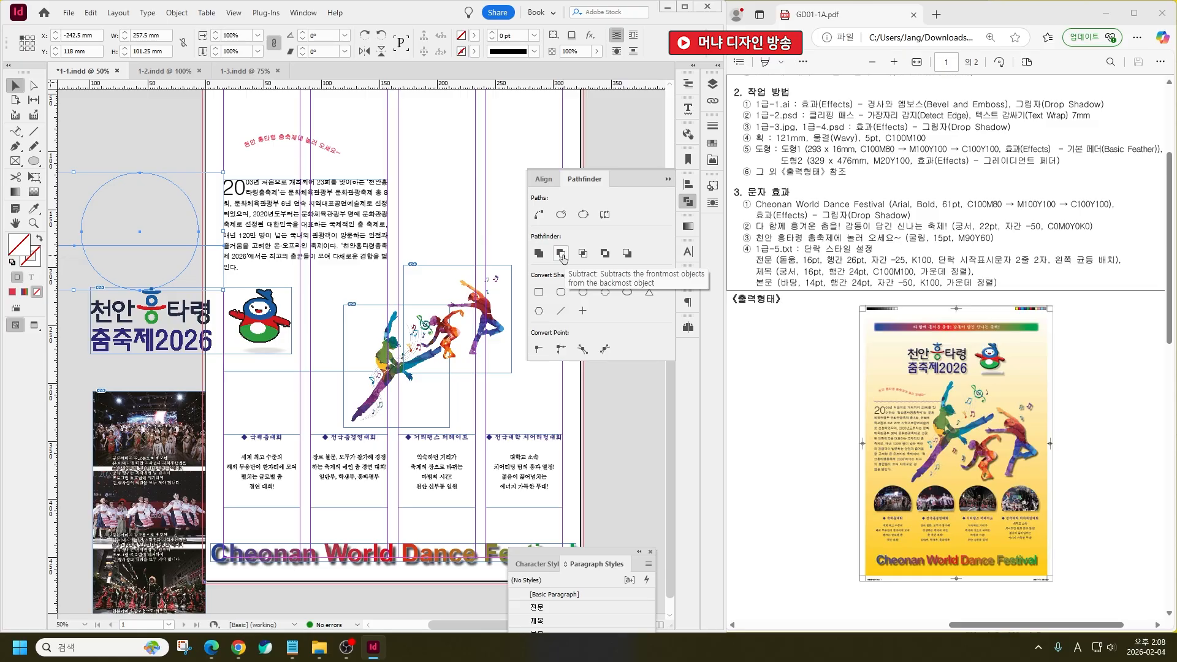
pyautogui.click(303, 12)
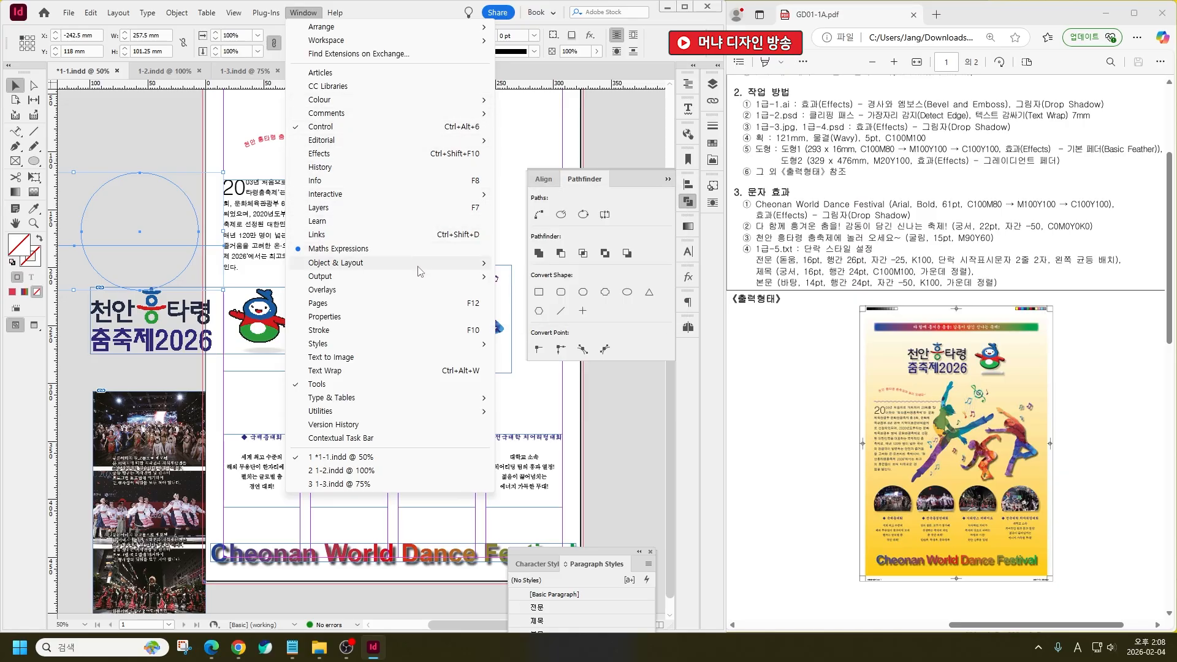
pyautogui.moveTo(422, 270)
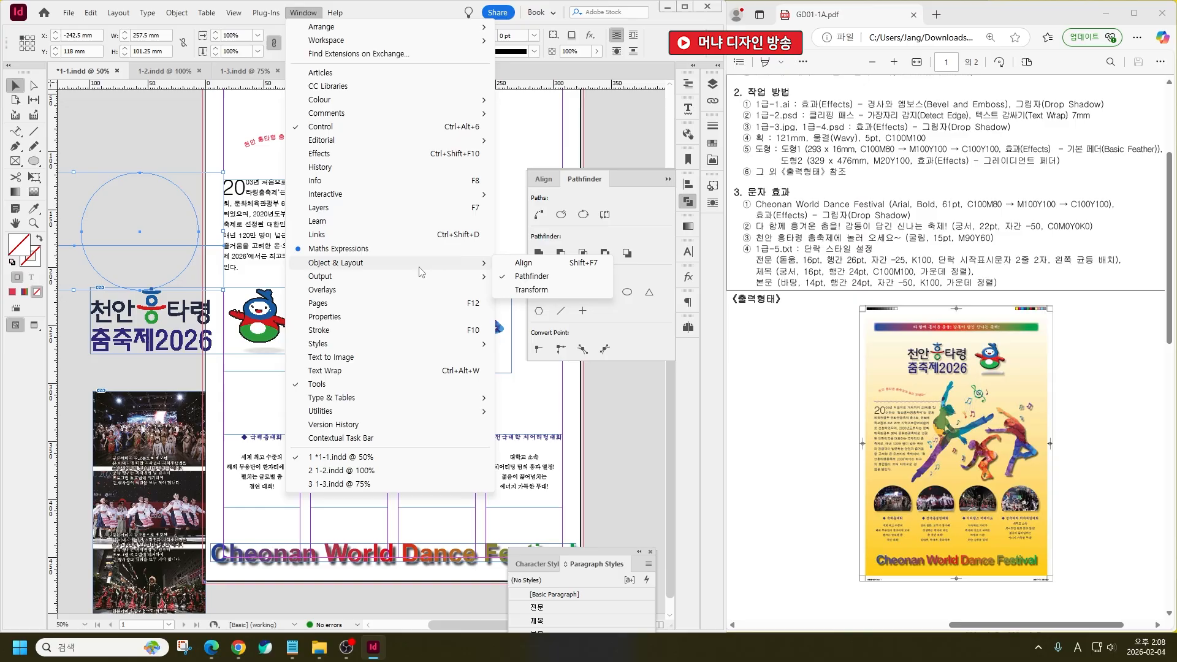
pyautogui.click(546, 280)
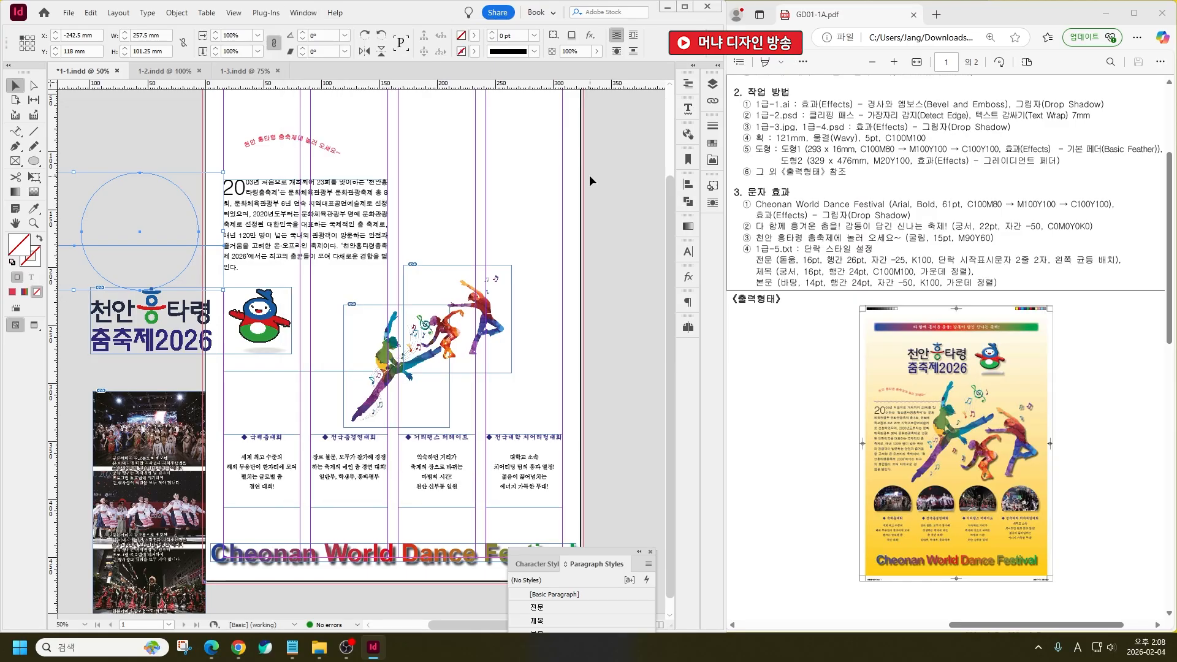
pyautogui.click(689, 203)
pyautogui.click(563, 256)
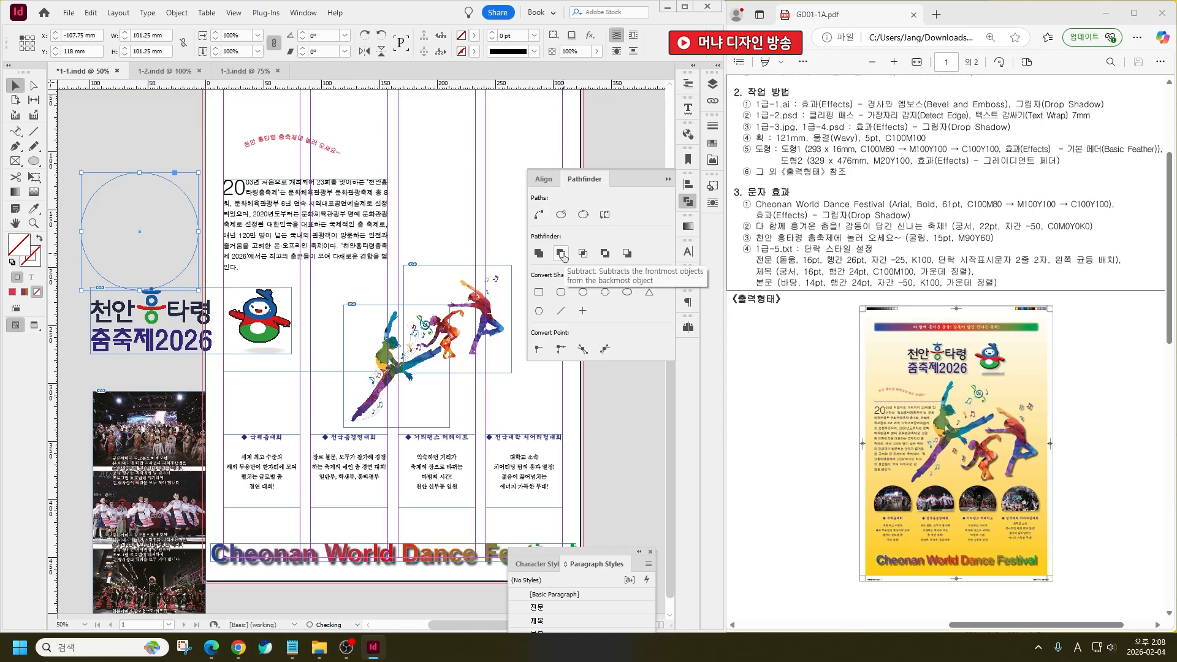
pyautogui.hotkey('ctrl', 'z')
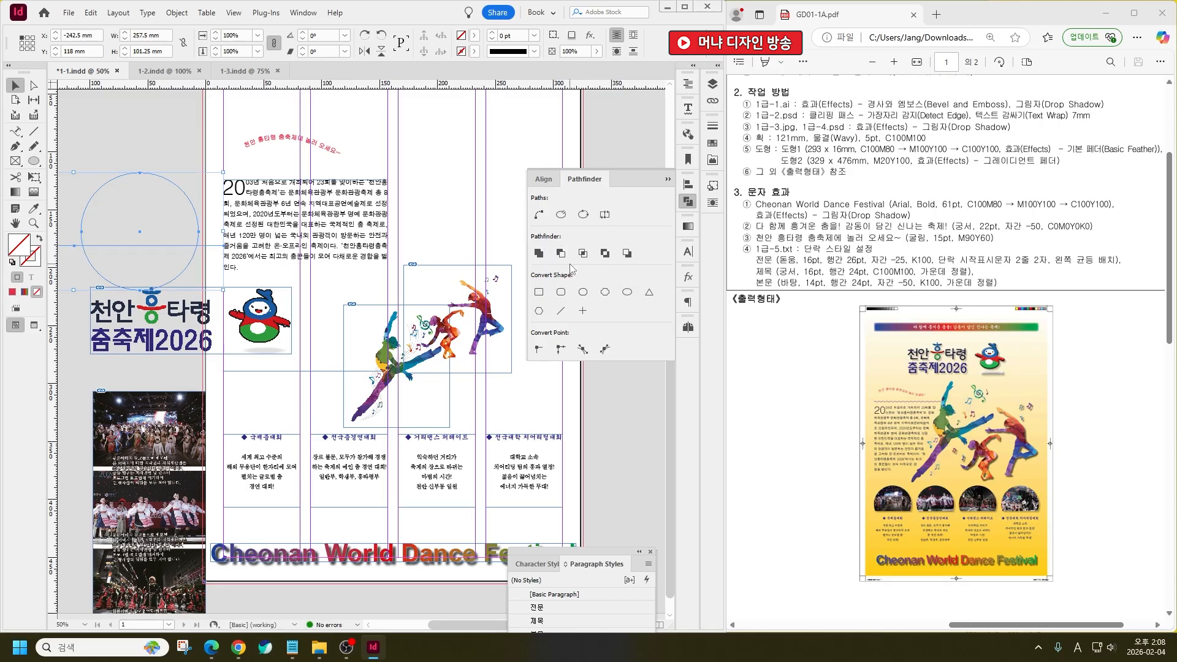
# Try Pathfinder Minus Back on the circle and the line, and deselect both objects
pyautogui.click(627, 254)
pyautogui.click(490, 344)
pyautogui.click(138, 142)
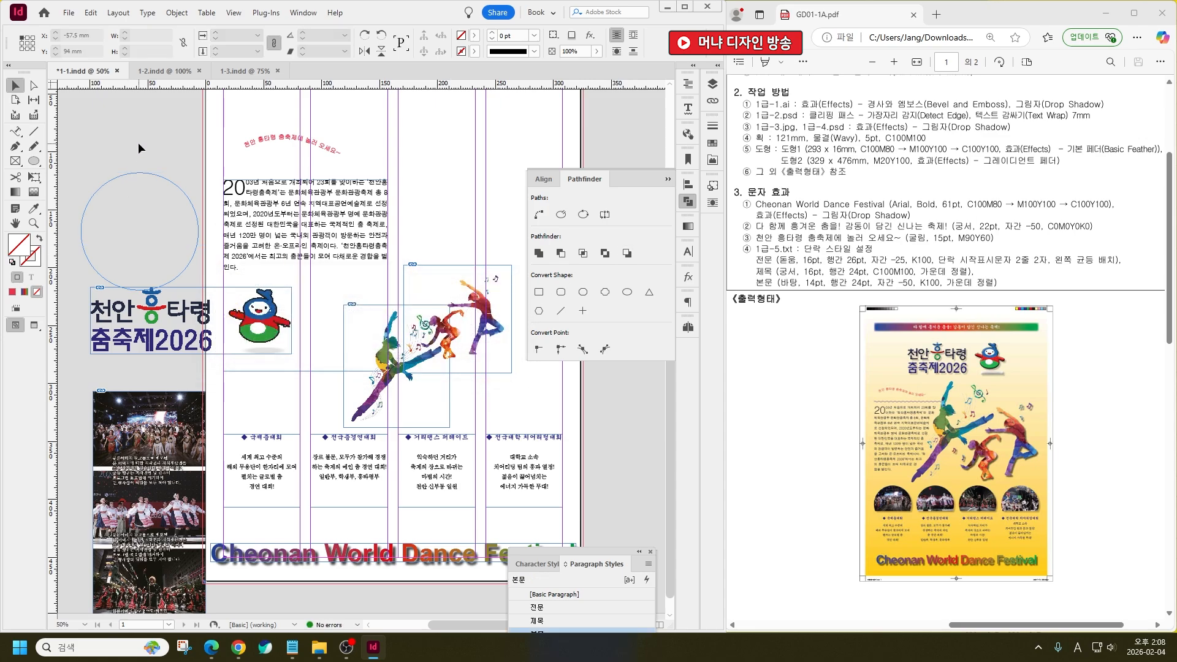
# Fill the circle above the title logo with a light peach colour
pyautogui.click(153, 190)
pyautogui.doubleClick(18, 245)
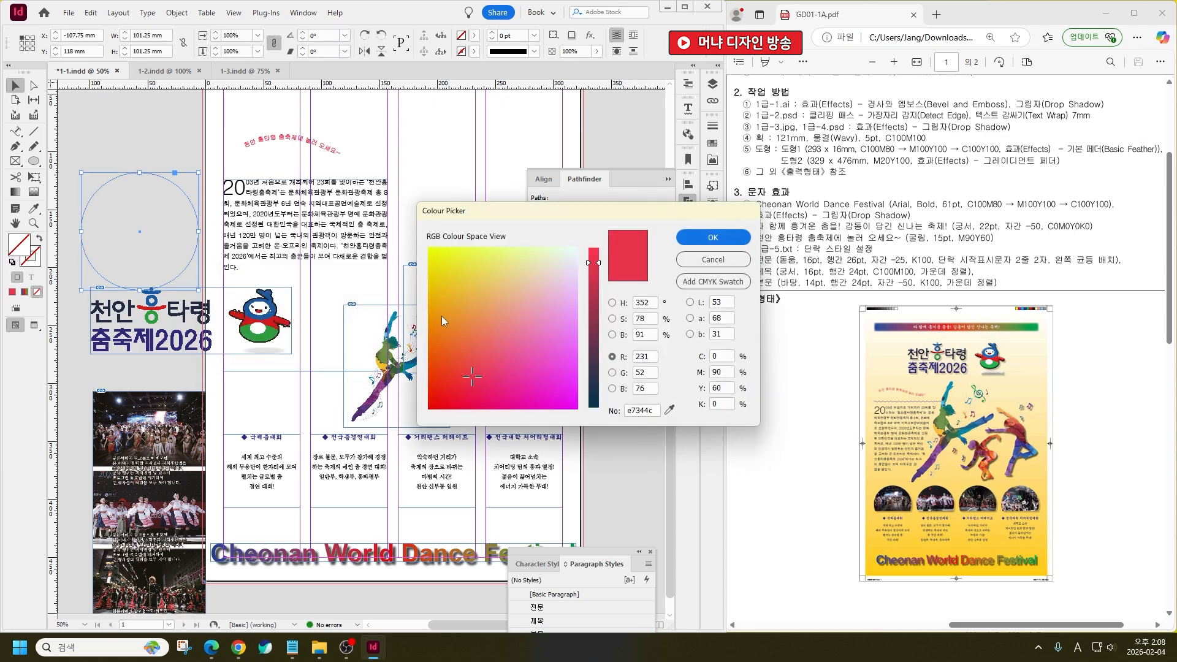
pyautogui.click(524, 288)
pyautogui.click(706, 242)
# Give the horizontal line across the circle a golden stroke of C11 M24 Y78 K1
pyautogui.moveTo(65, 222); pyautogui.dragTo(51, 269)
pyautogui.doubleClick(18, 244)
pyautogui.click(472, 288)
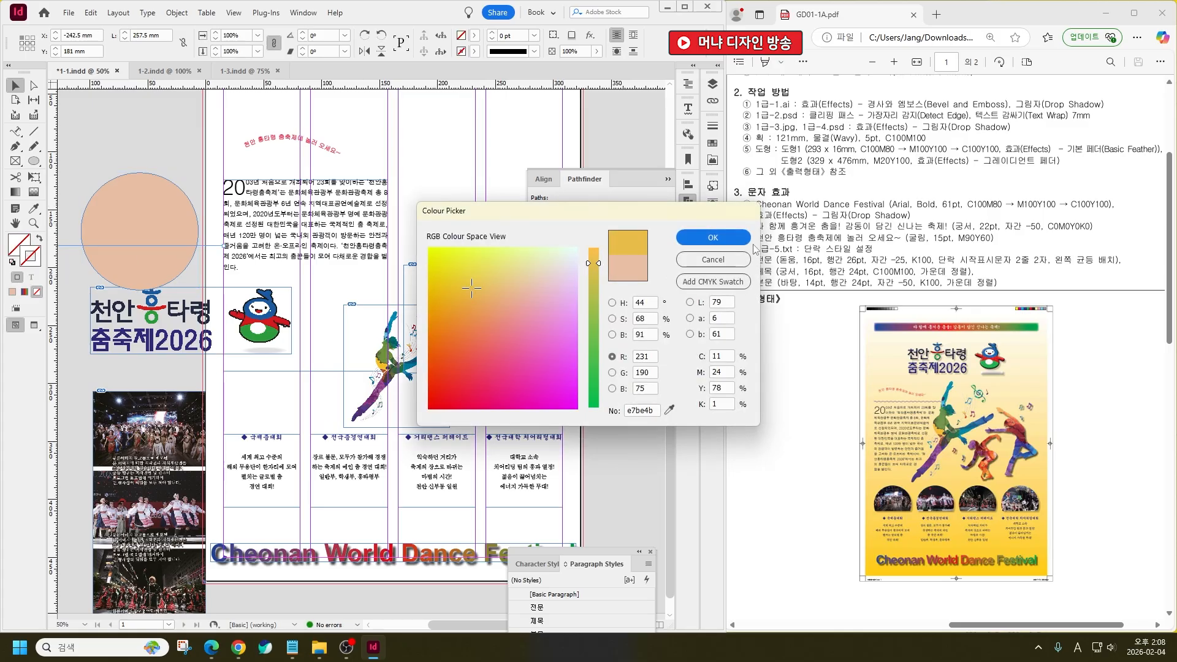
pyautogui.click(731, 239)
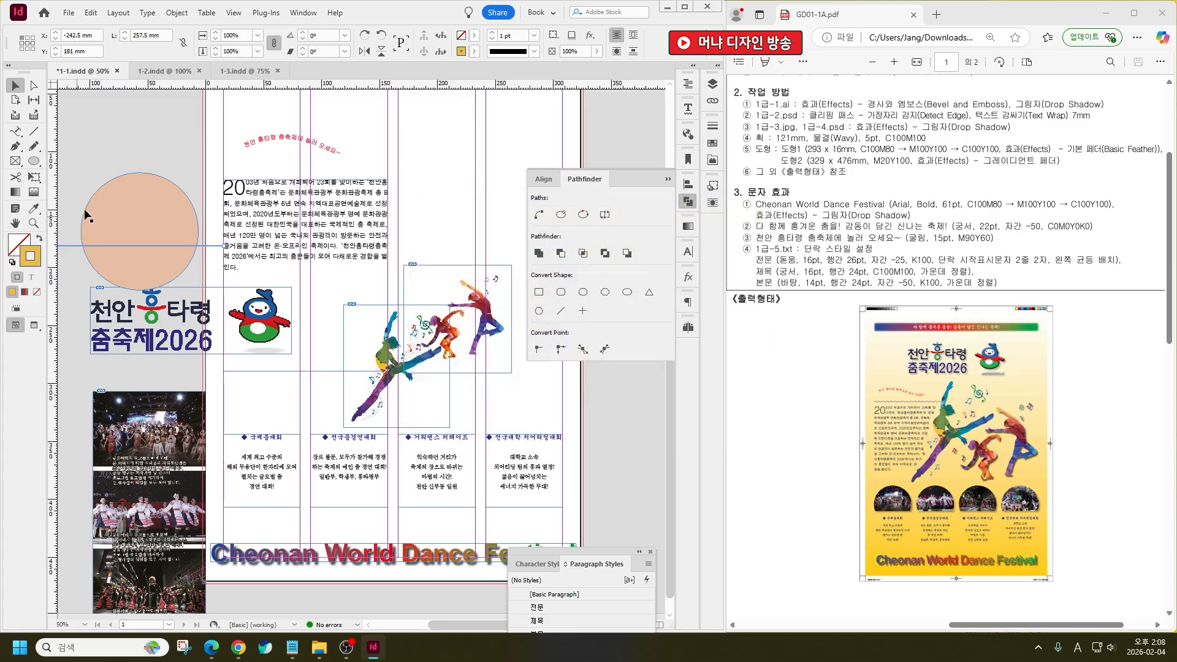
# Replace the line with an unfilled rectangle about 118 × 63 mm overlapping the lower part of the circle
pyautogui.keyDown('shift'); pyautogui.click(157, 249); pyautogui.keyUp('shift')
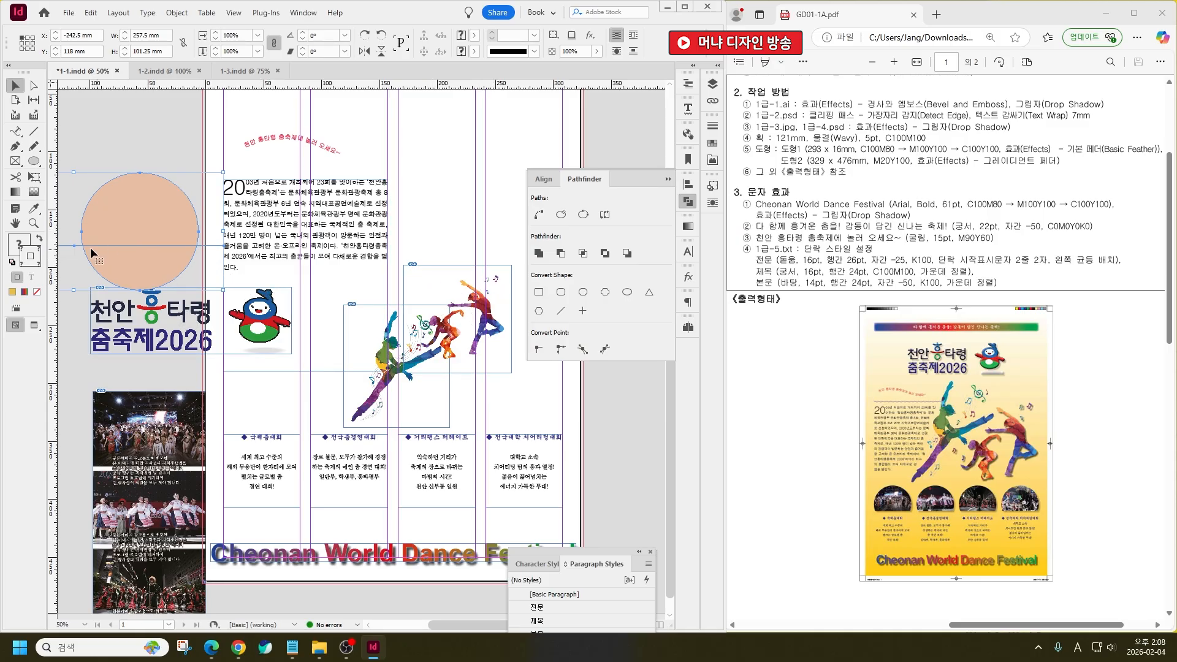
pyautogui.keyDown('shift'); pyautogui.click(167, 228); pyautogui.keyUp('shift')
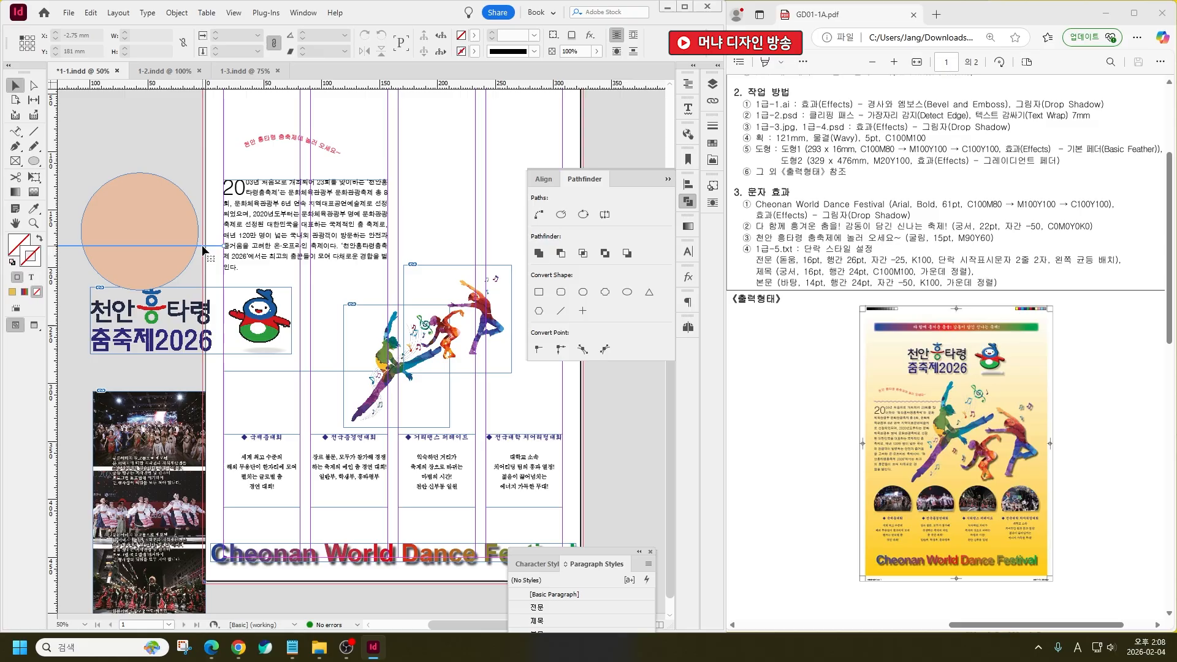
pyautogui.rightClick(34, 161)
pyautogui.click(74, 175)
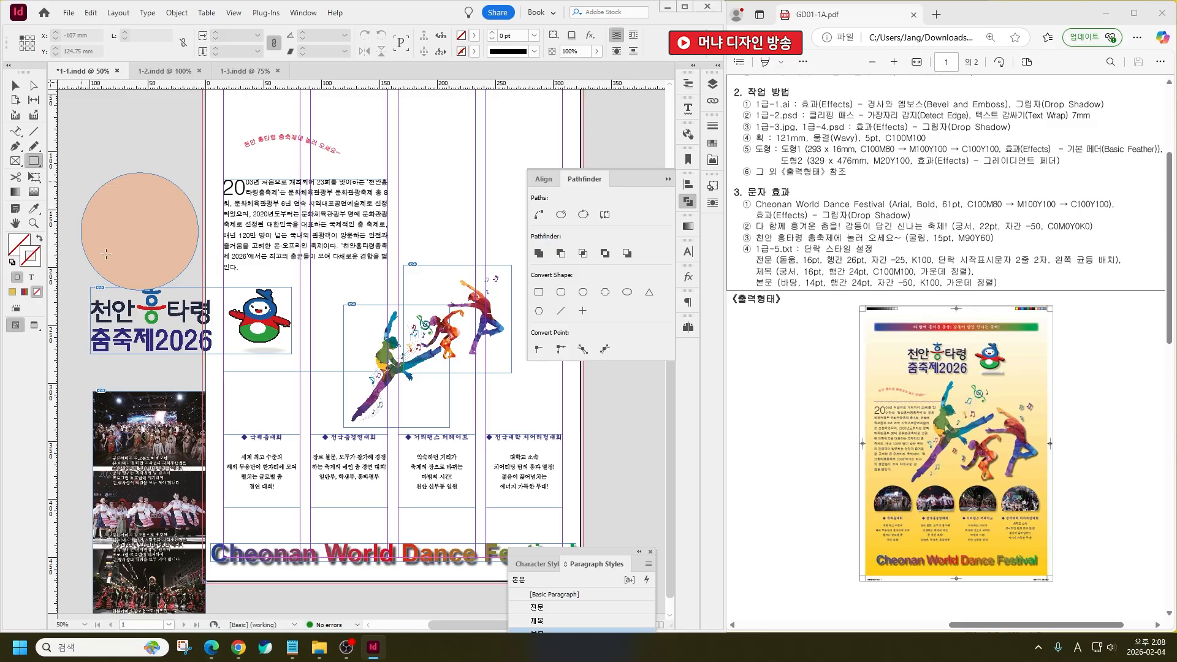
pyautogui.moveTo(75, 242); pyautogui.dragTo(211, 314)
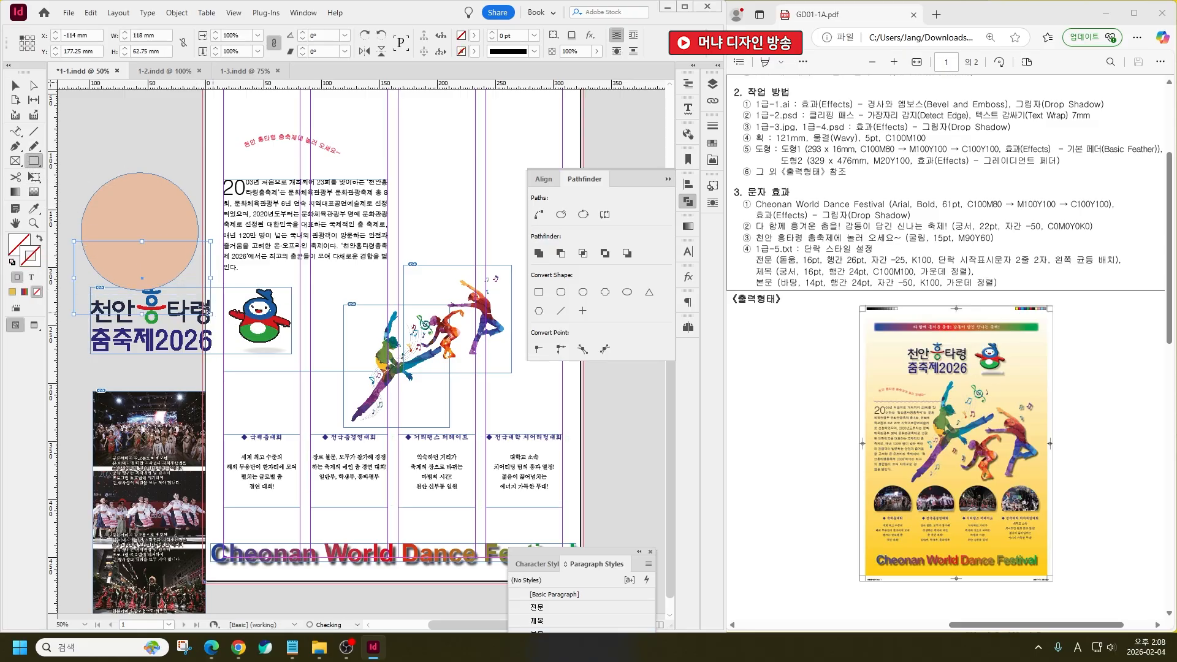
# Subtract the rectangle from the circle with Pathfinder and fit the cropped shape above the first caption at 66.5 × 42 mm
pyautogui.press('v')
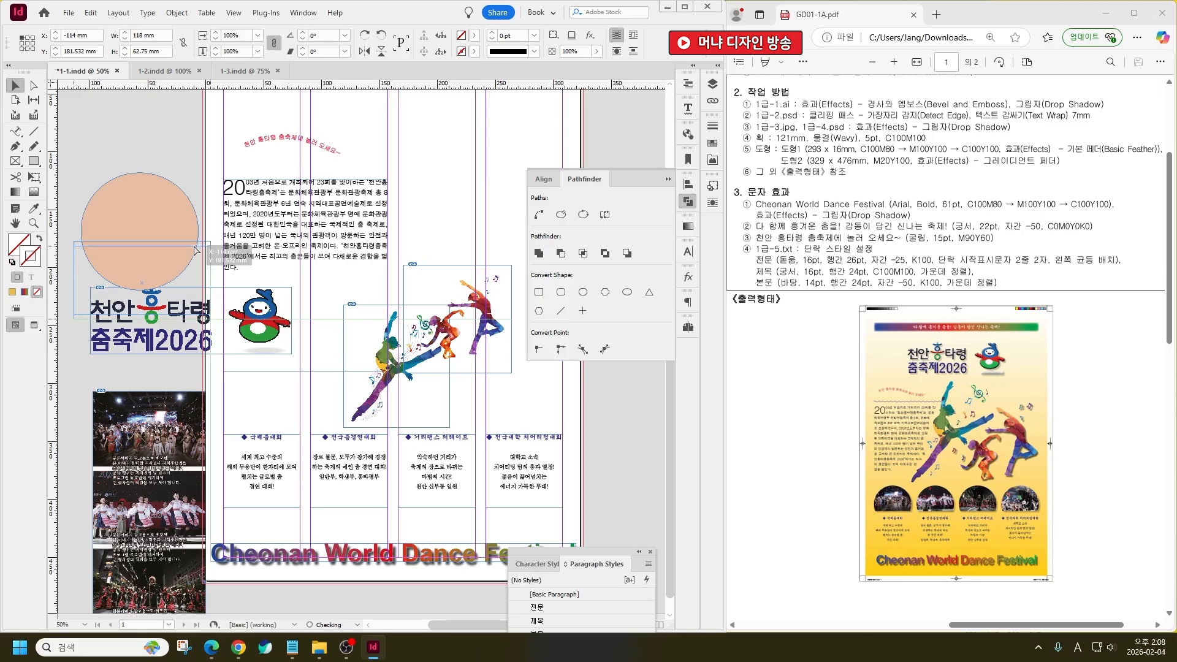
pyautogui.keyDown('shift'); pyautogui.click(178, 230); pyautogui.keyUp('shift')
pyautogui.click(561, 254)
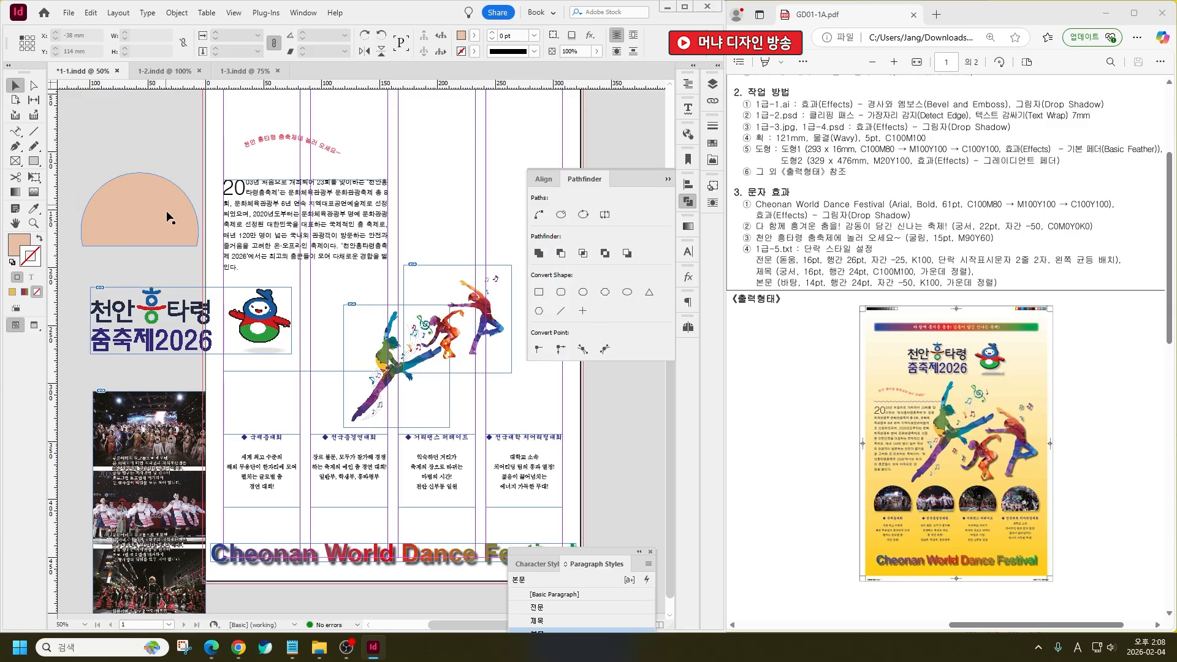
pyautogui.moveTo(168, 214); pyautogui.dragTo(310, 405)
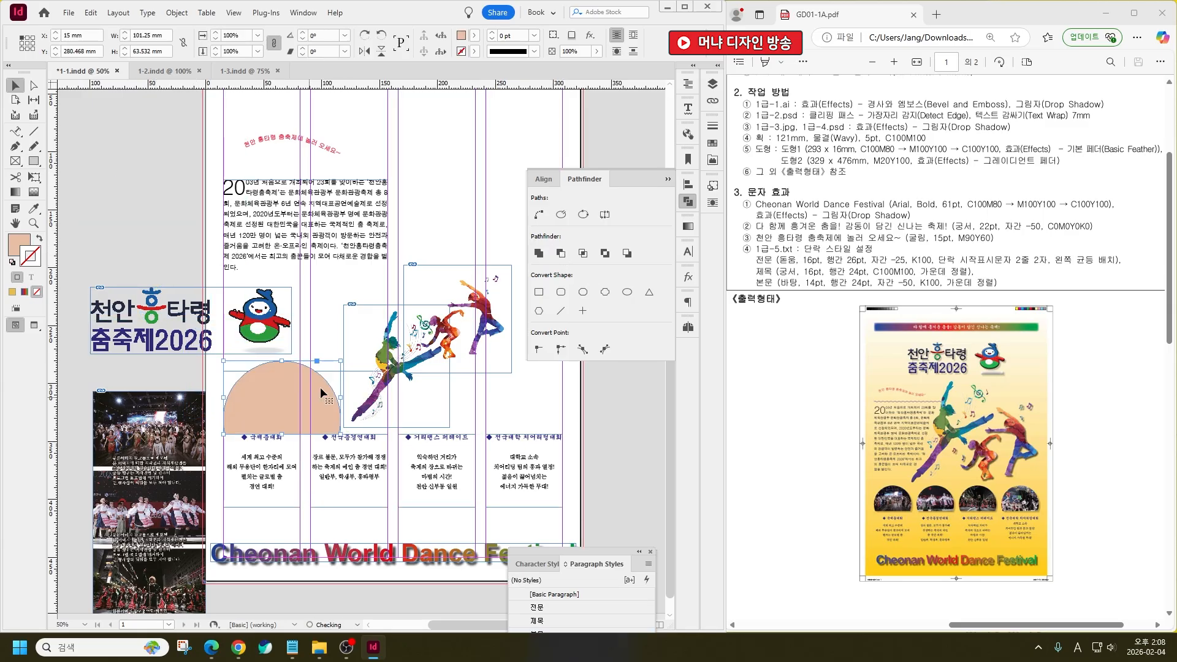
pyautogui.moveTo(341, 361); pyautogui.dragTo(299, 386)
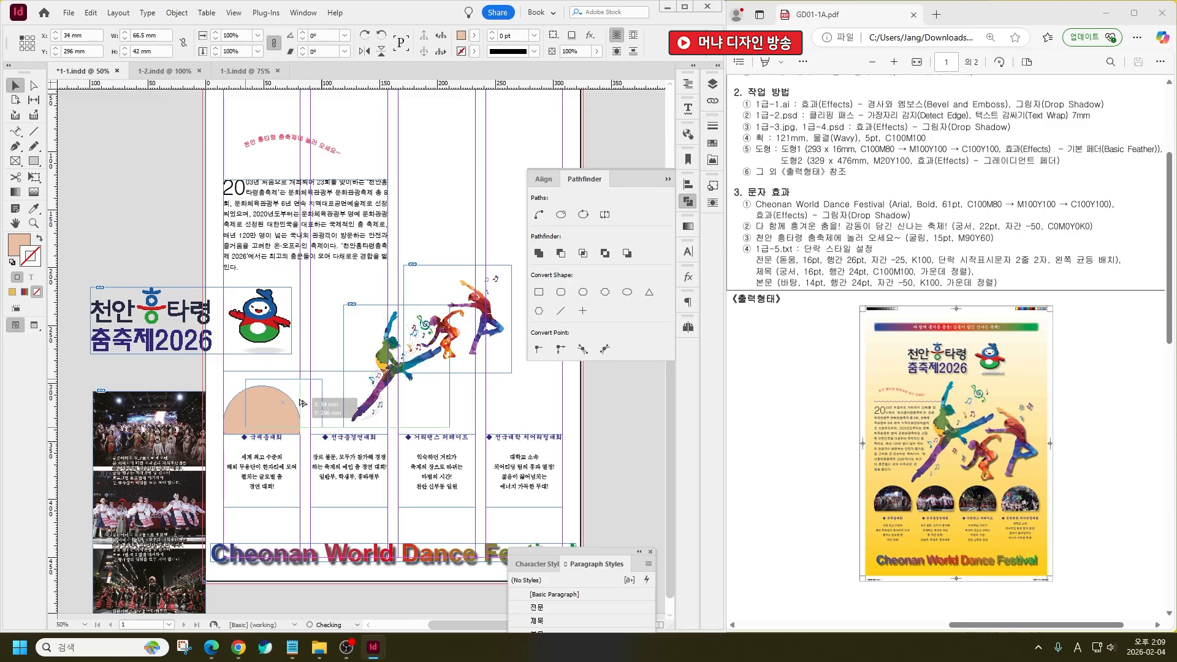
# Cut the photo strip beside the page and paste it into the cropped-circle frame above the first caption
pyautogui.click(182, 411)
pyautogui.press('Delete')
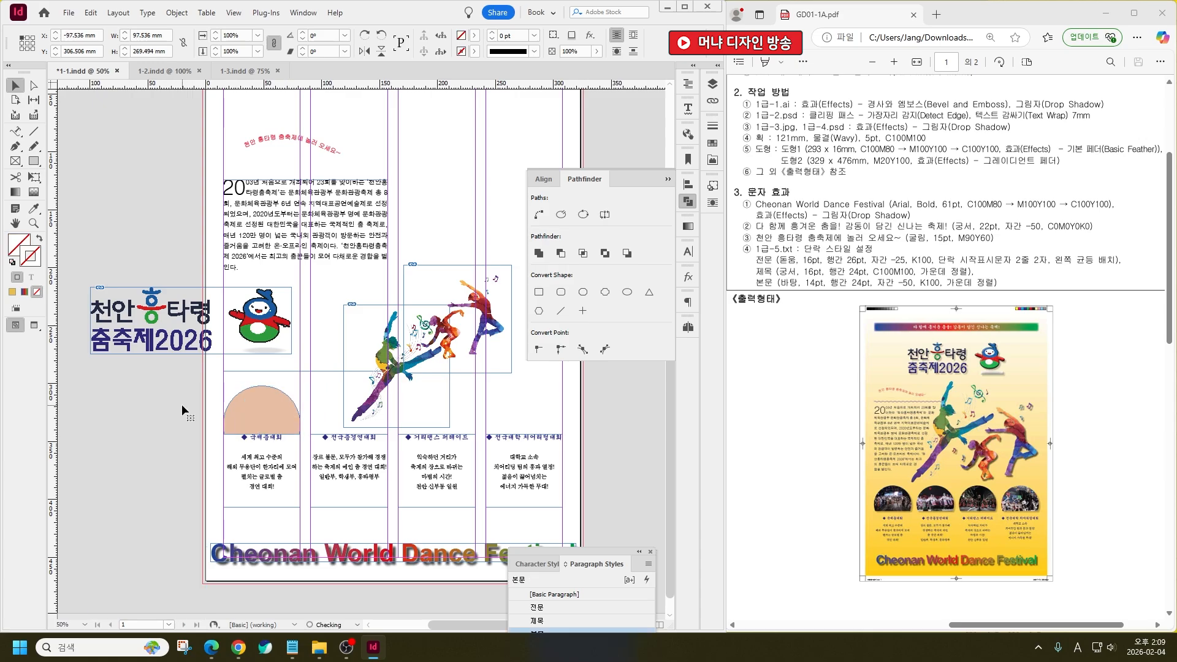
pyautogui.click(265, 417)
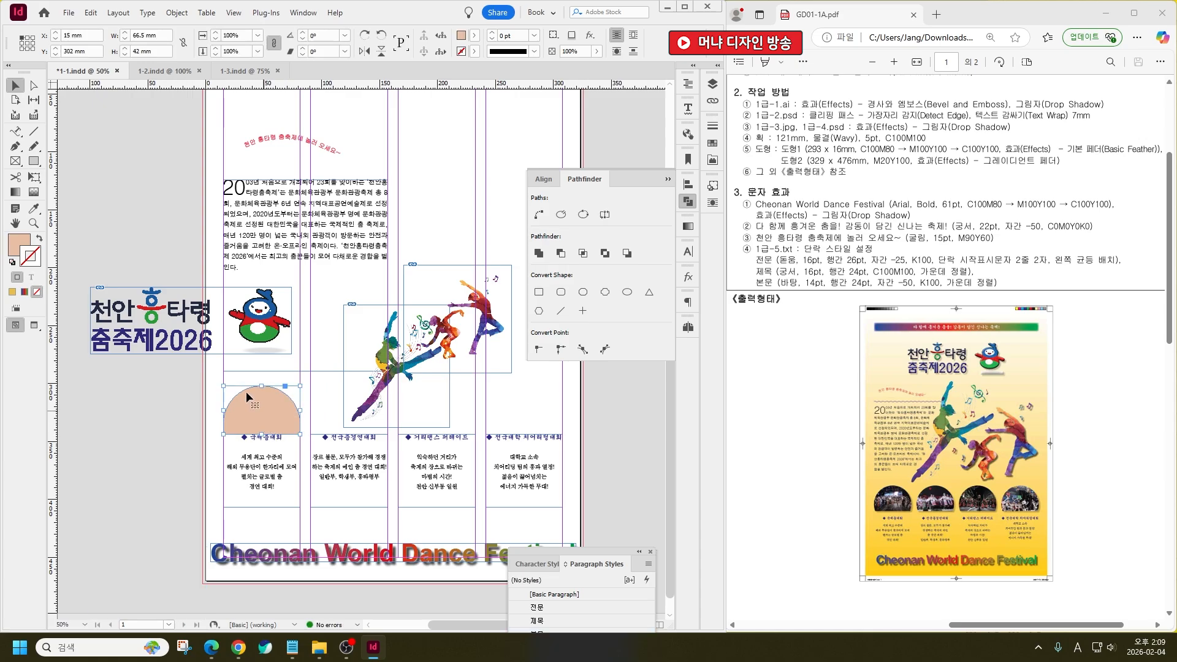
pyautogui.click(99, 13)
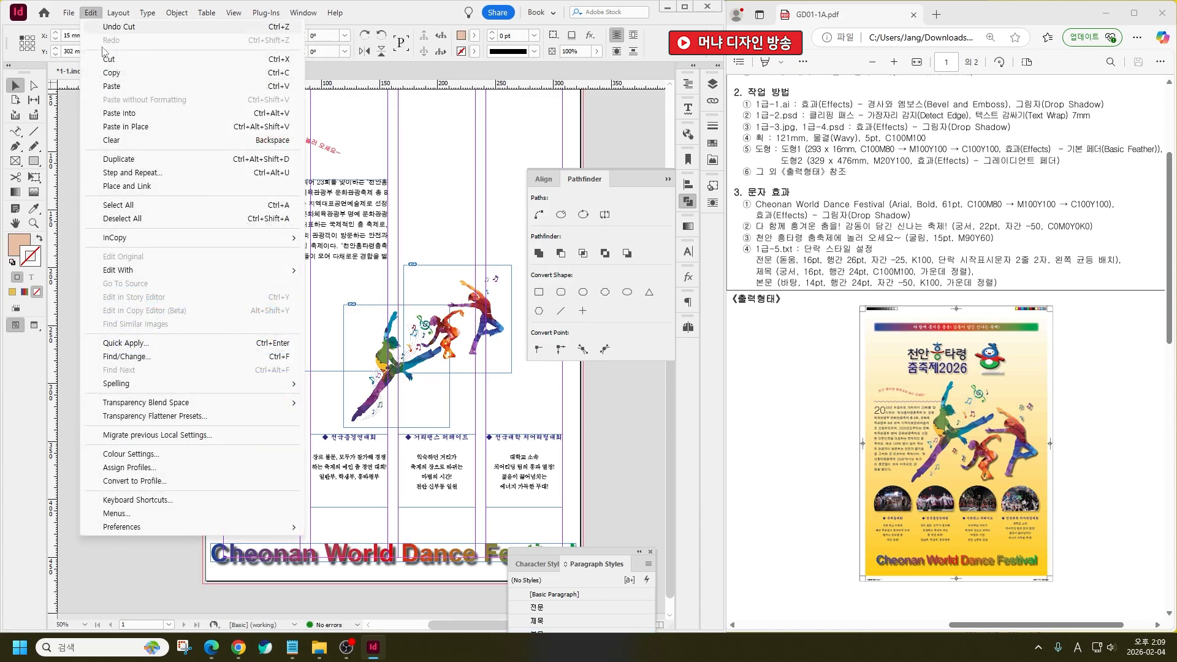
pyautogui.click(139, 127)
pyautogui.hotkey('ctrl', 'z')
pyautogui.click(91, 12)
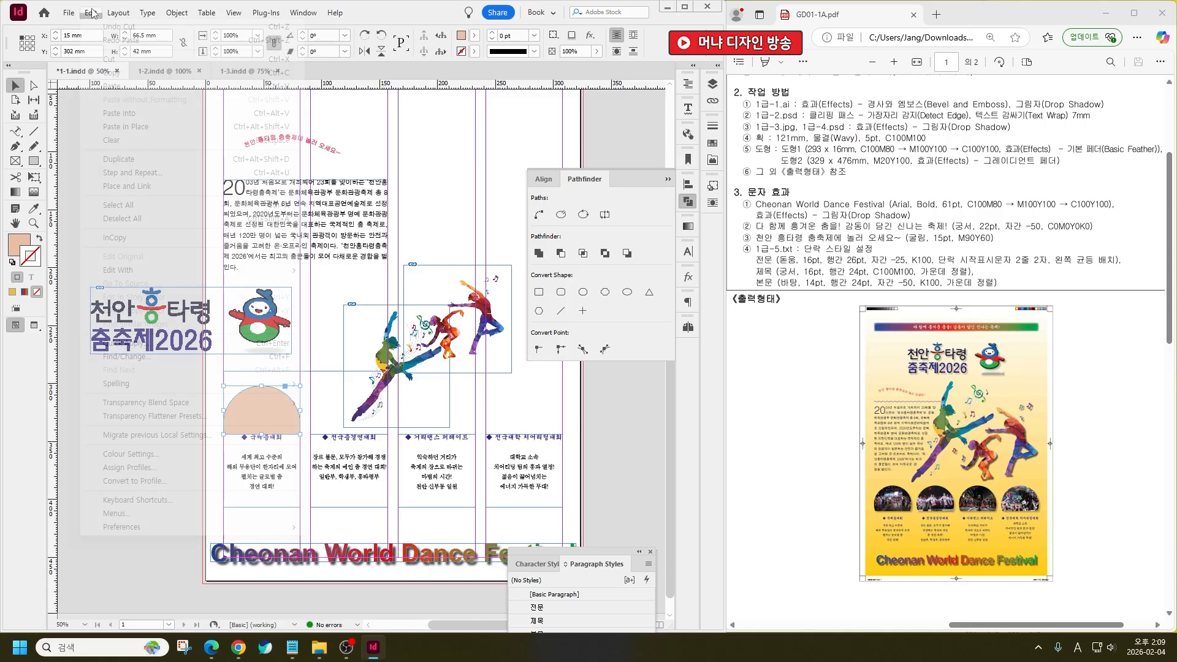
pyautogui.click(168, 113)
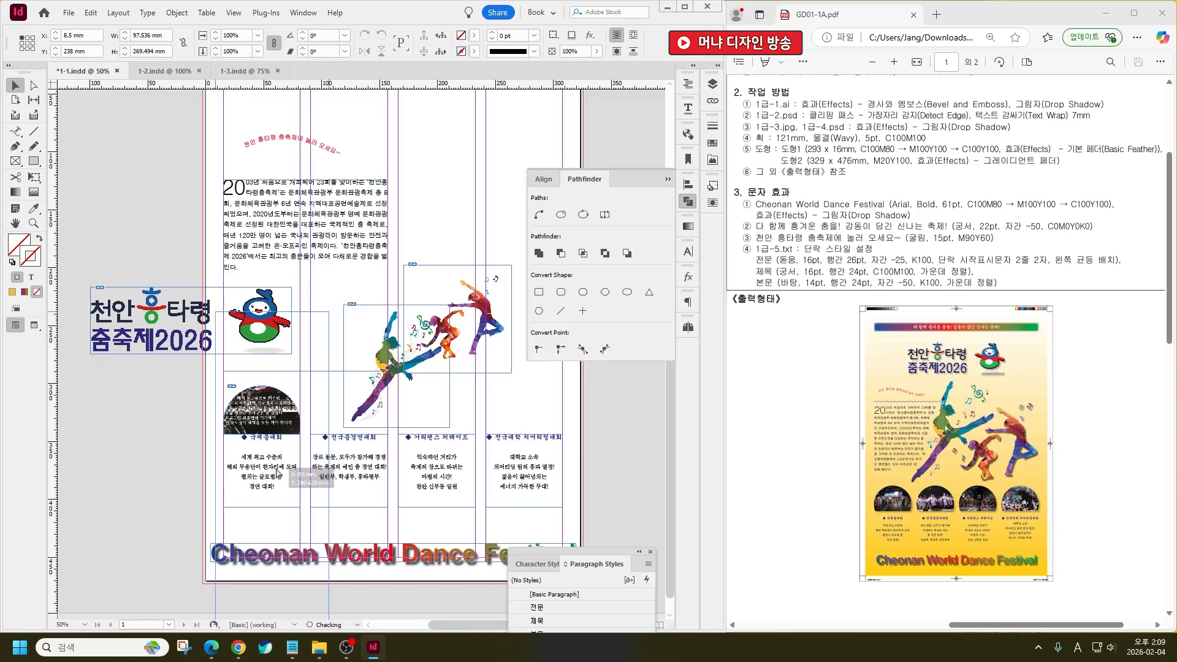
# Try to reposition and scale the photo strip inside the first cropped-circle frame, and undo the unwanted moves
pyautogui.click(278, 530)
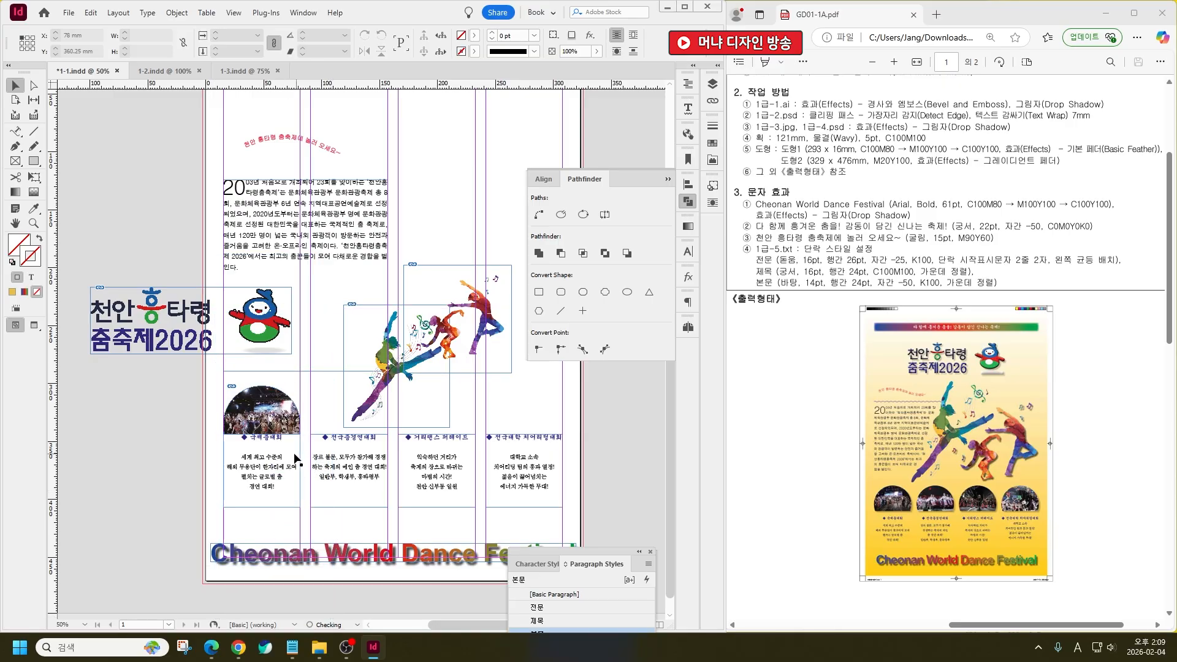
pyautogui.moveTo(261, 409); pyautogui.dragTo(254, 412)
pyautogui.hotkey('ctrl', 'z')
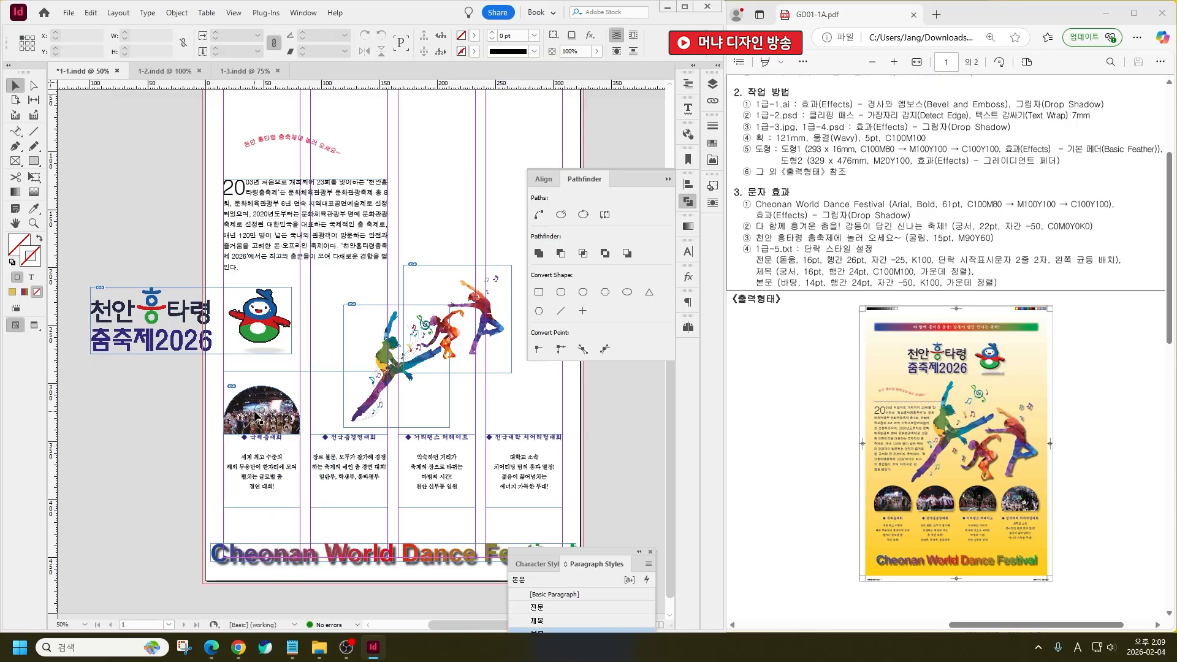
pyautogui.click(315, 394)
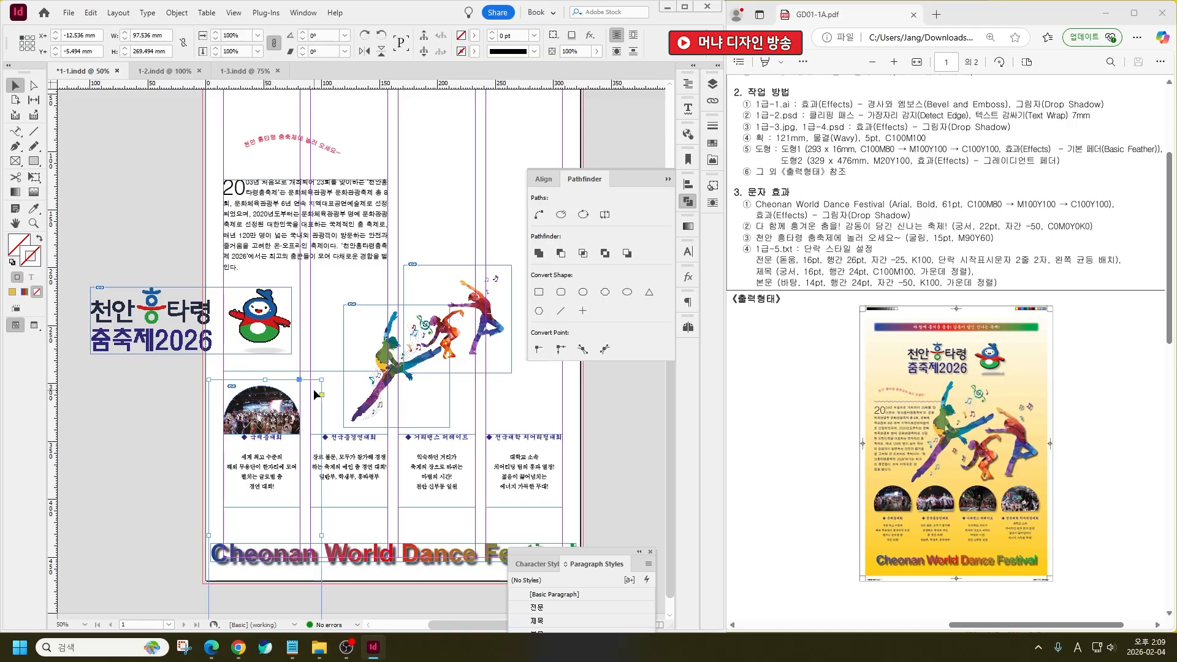
pyautogui.moveTo(323, 380); pyautogui.dragTo(307, 421)
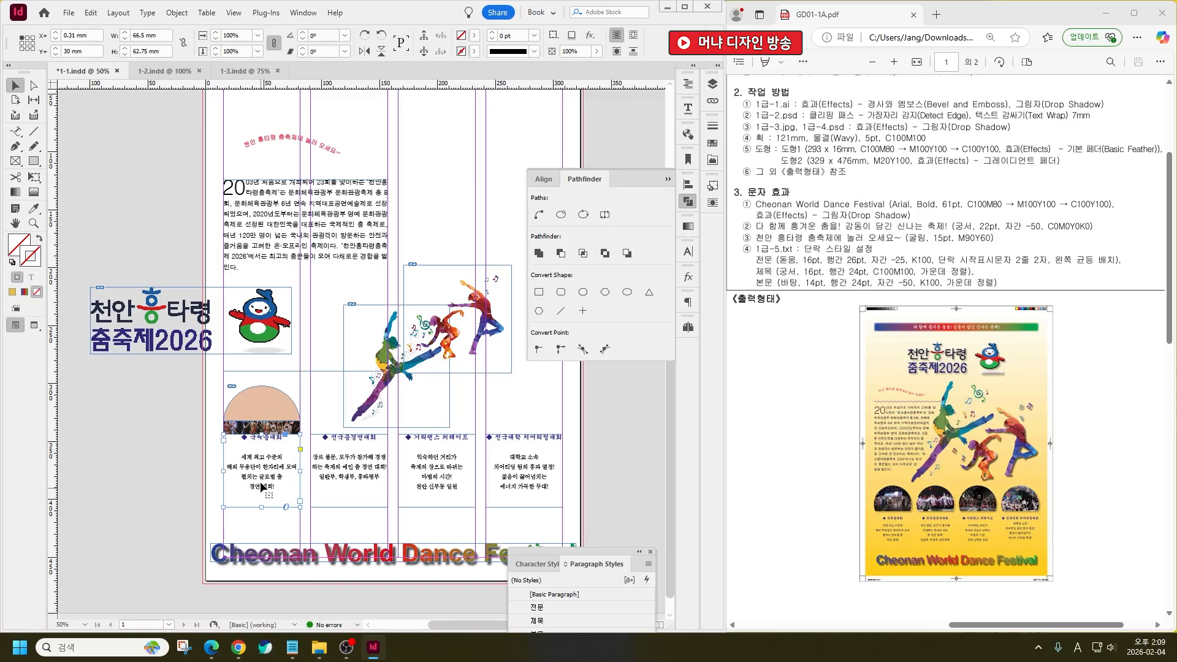
pyautogui.click(263, 414)
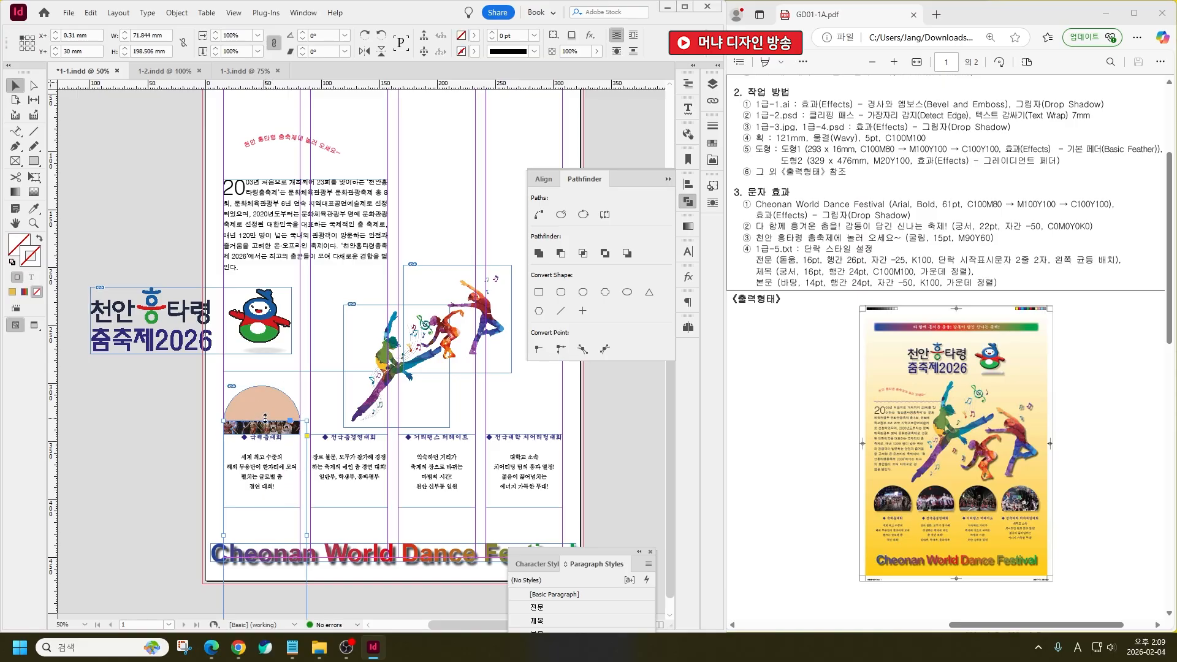
pyautogui.click(266, 518)
pyautogui.press('a')
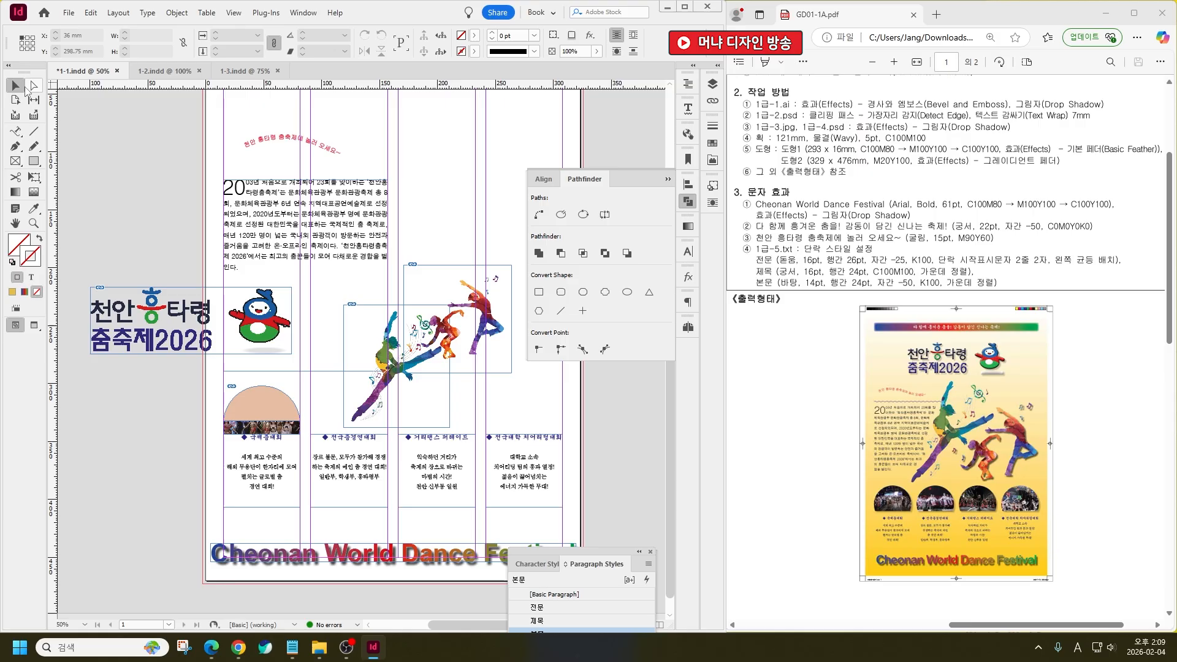
pyautogui.moveTo(281, 431)
pyautogui.mouseDown()
pyautogui.moveTo(277, 394)
pyautogui.moveTo(281, 433)
pyautogui.moveTo(300, 434)
pyautogui.moveTo(288, 407)
pyautogui.moveTo(334, 389)
pyautogui.moveTo(278, 481)
pyautogui.moveTo(279, 432)
pyautogui.mouseUp()
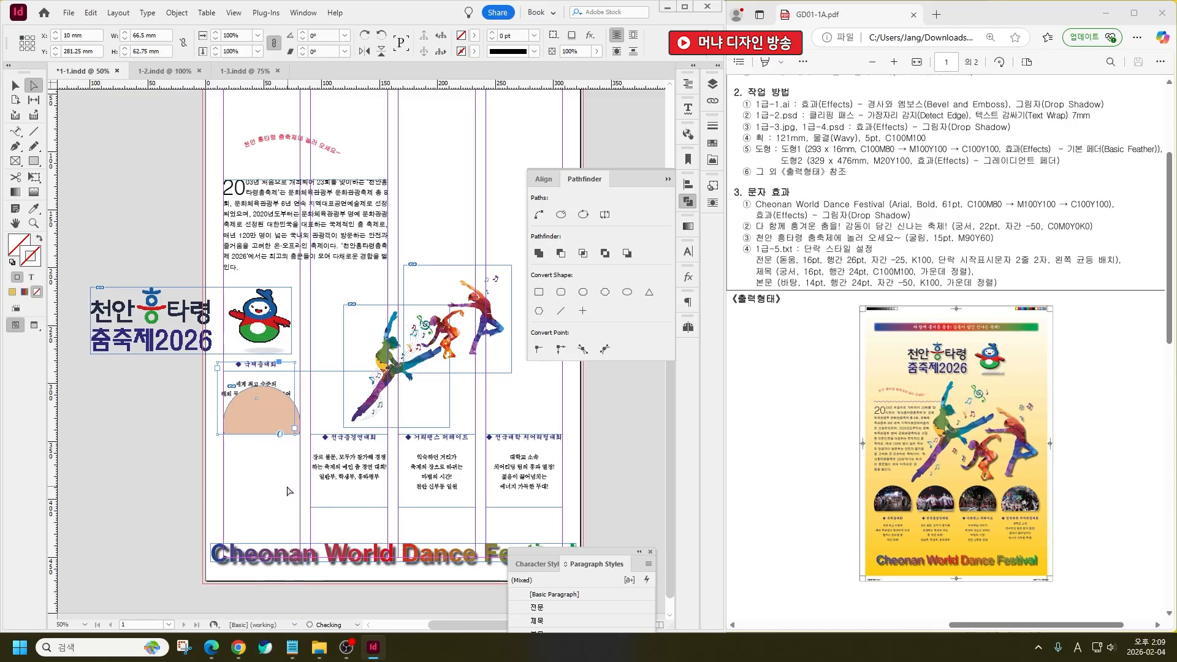
pyautogui.hotkey('ctrl', 'z')
pyautogui.hotkey('ctrl', 'z')
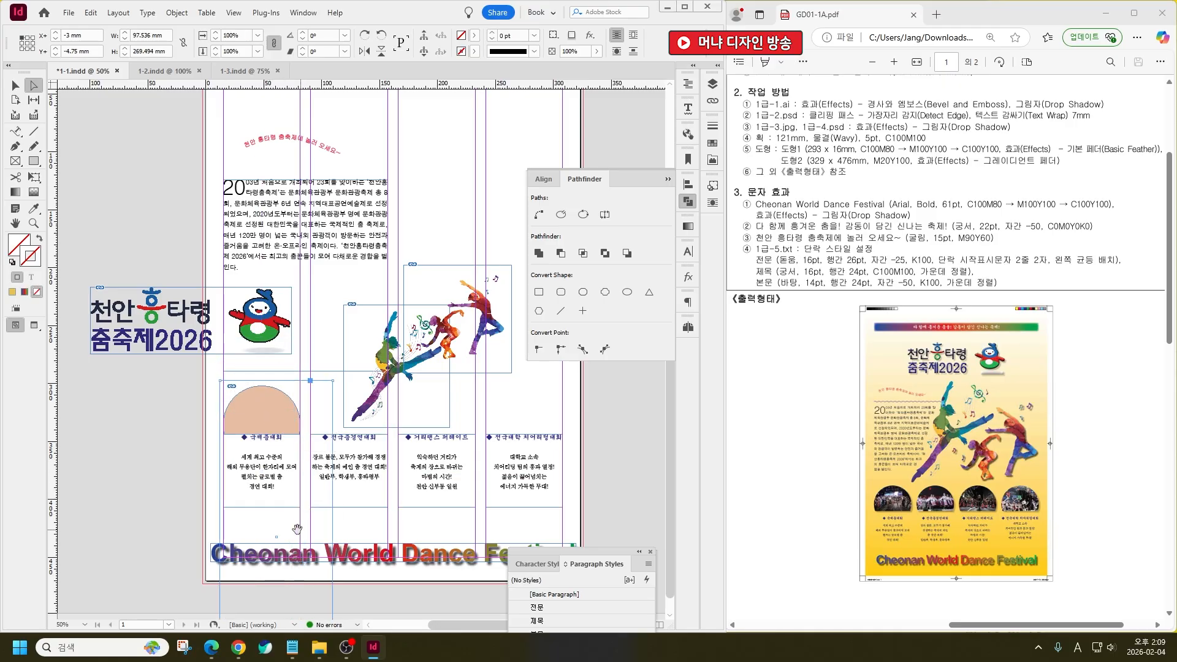
# Scale the photo strip inside the first frame to about 66.7 × 188 mm and copy the frame above the other three captions
pyautogui.moveTo(289, 508); pyautogui.dragTo(504, 408)
pyautogui.click(15, 85)
pyautogui.click(33, 85)
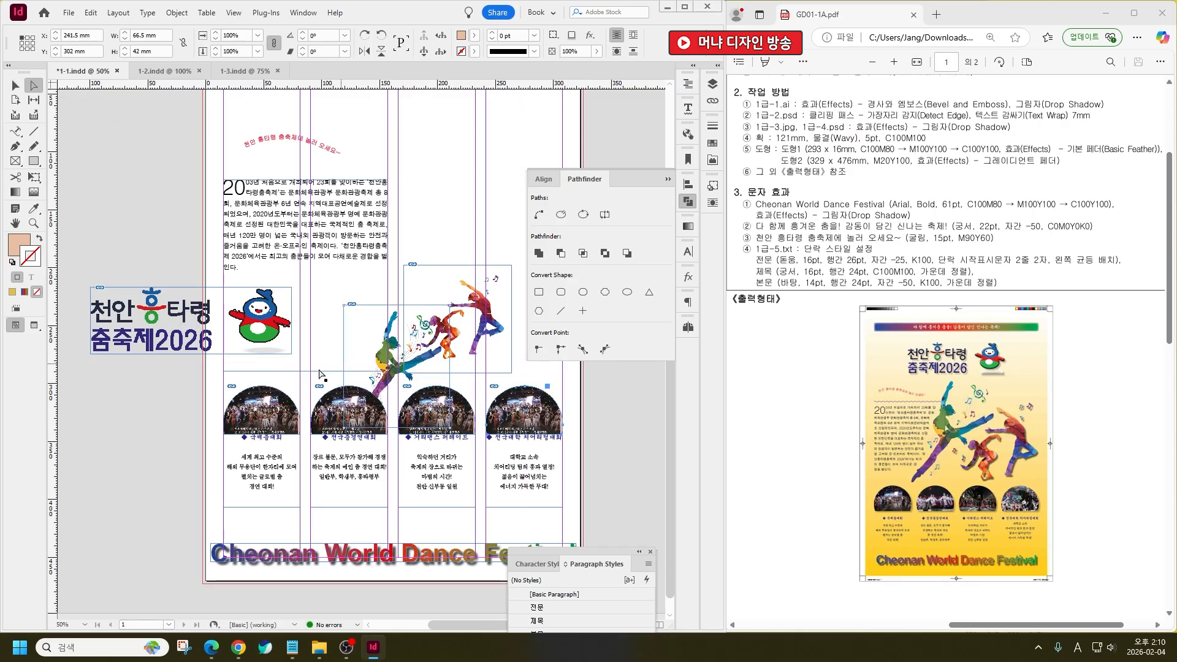
# Shift the photo strip vertically inside the second, third and fourth frames so each one shows a different photo
pyautogui.click(335, 367)
pyautogui.moveTo(335, 368); pyautogui.dragTo(335, 368)
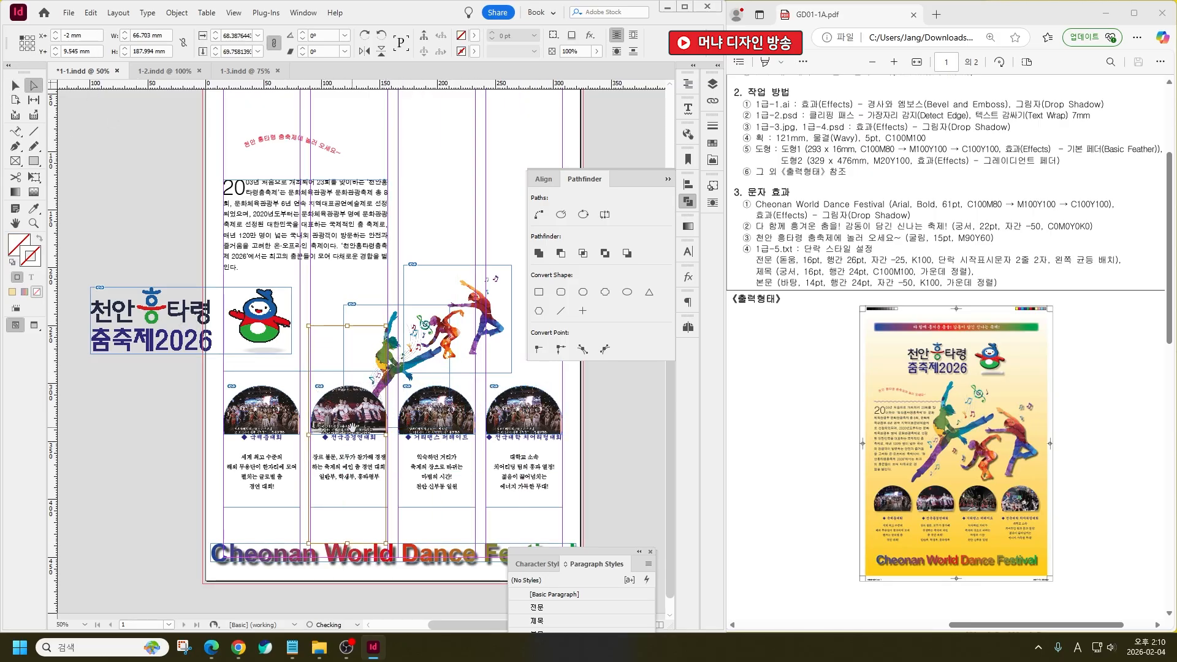
pyautogui.click(437, 418)
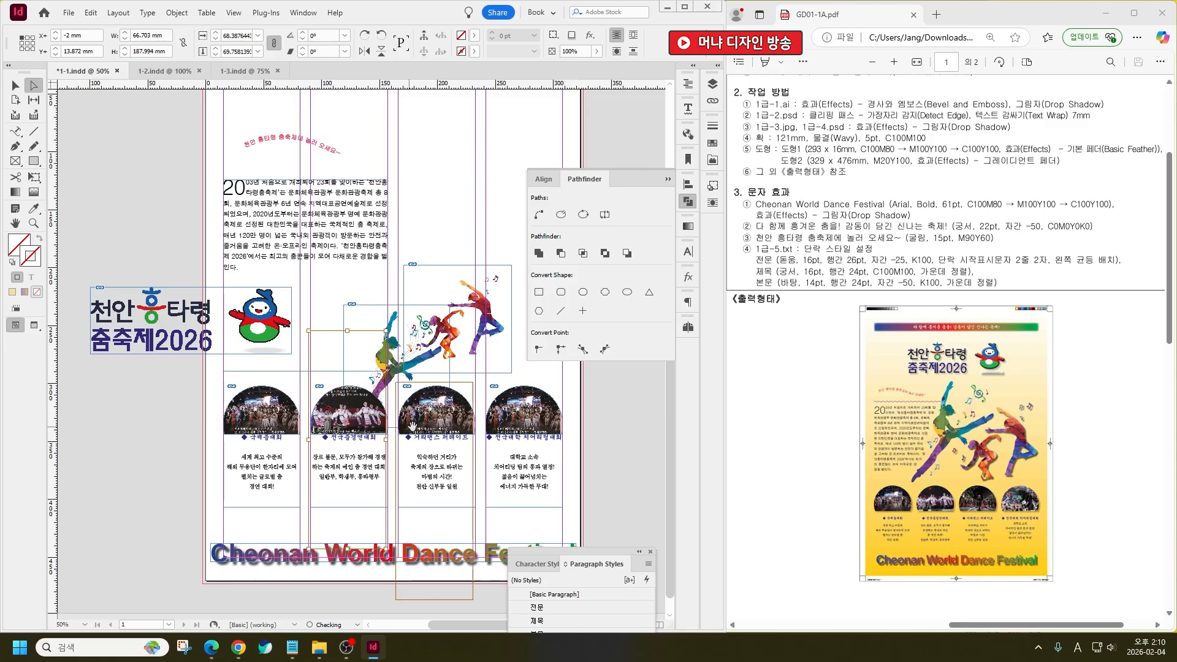
pyautogui.moveTo(439, 419); pyautogui.dragTo(438, 365)
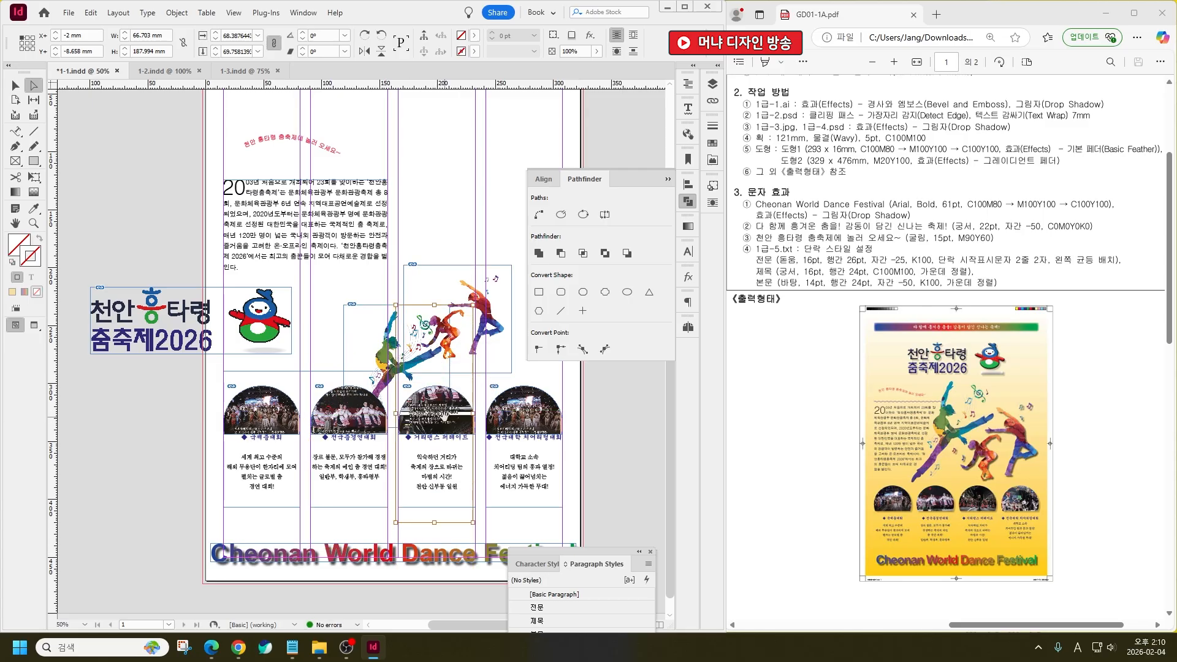
pyautogui.moveTo(444, 416); pyautogui.dragTo(444, 387)
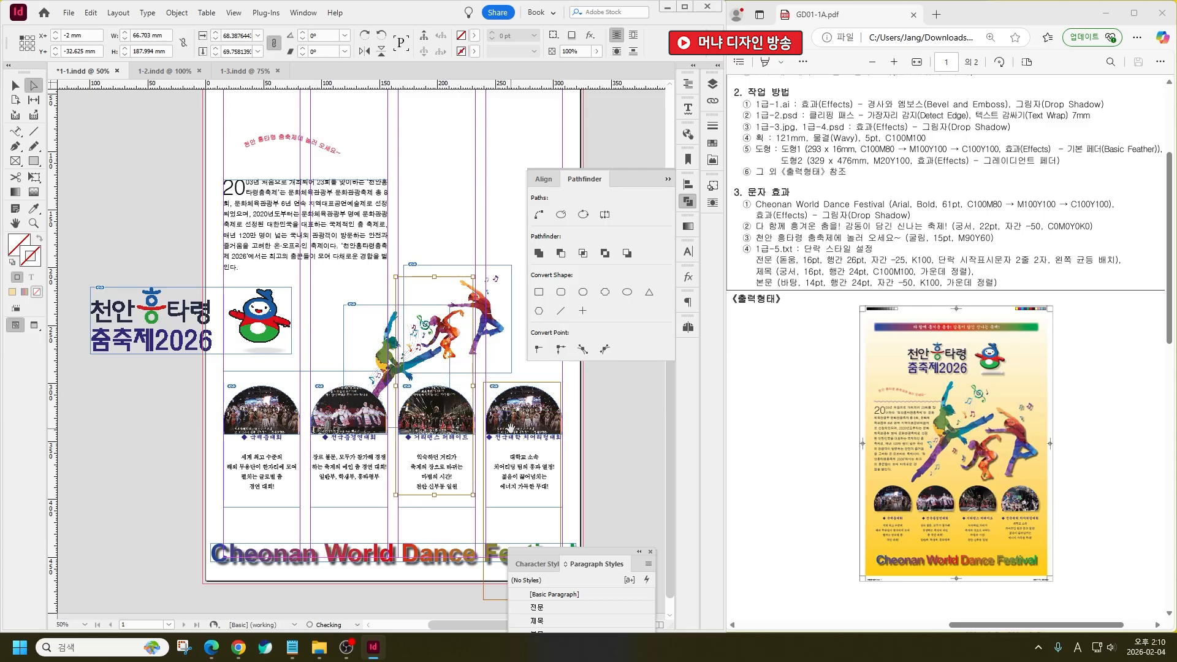
pyautogui.moveTo(510, 428); pyautogui.dragTo(519, 261)
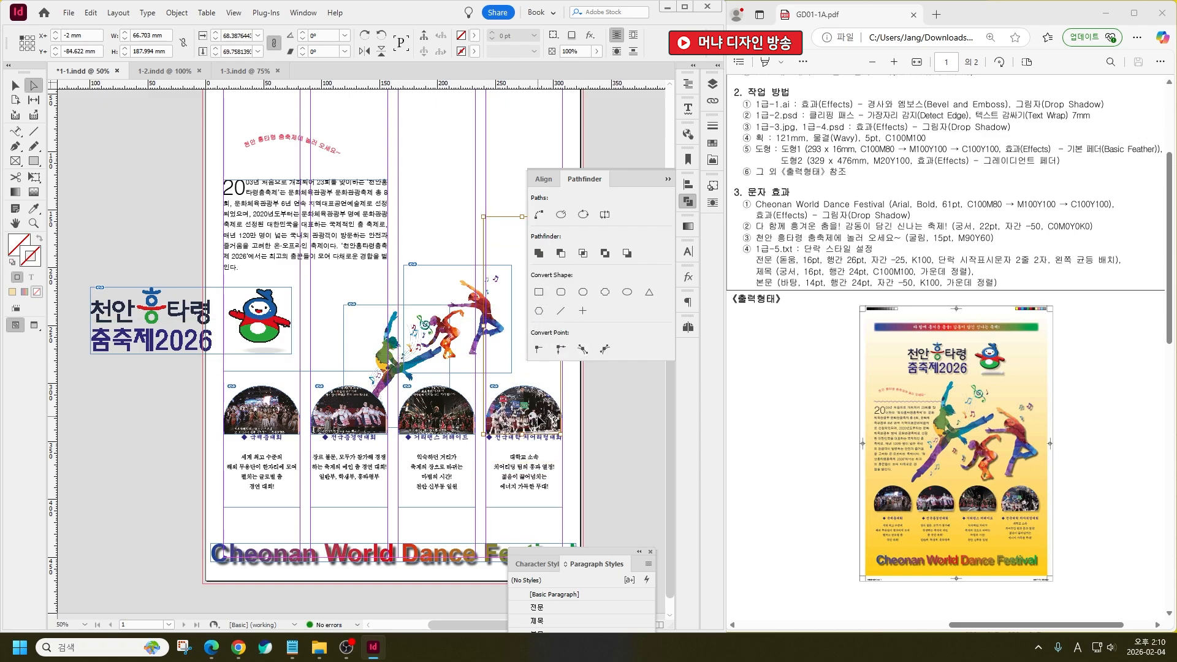
pyautogui.moveTo(538, 417); pyautogui.dragTo(537, 419)
pyautogui.click(150, 231)
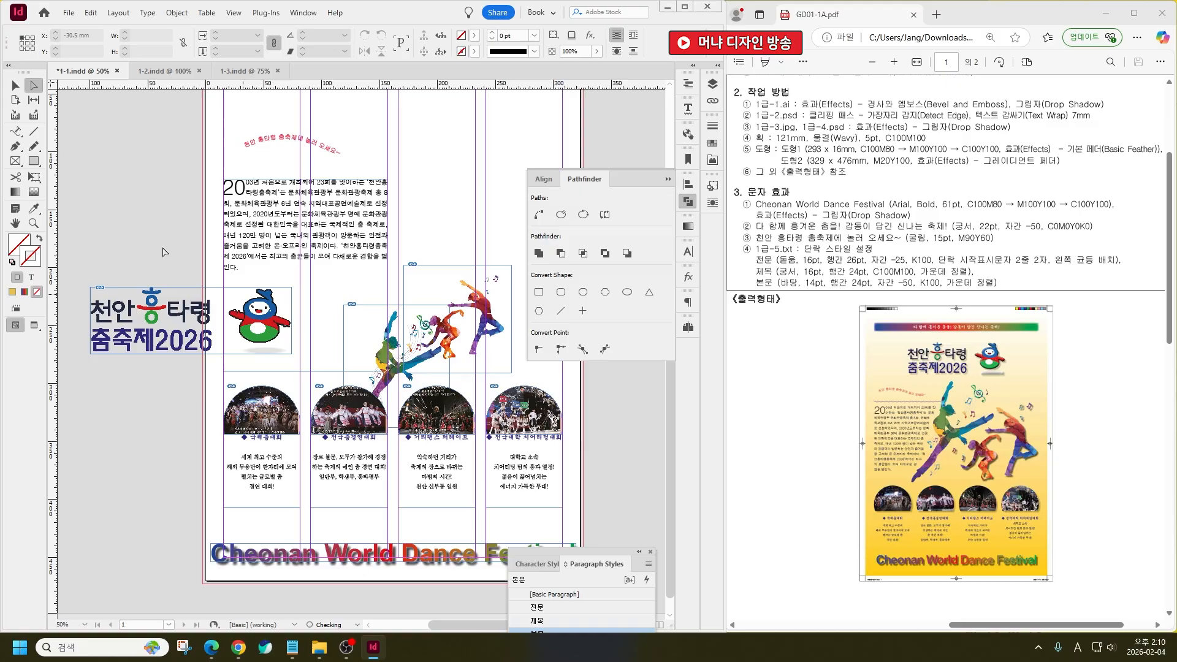
# Shorten the four caption text frames to 50.75 mm high and lower them slightly beneath the photos, to Y 351.25 mm
pyautogui.click(15, 85)
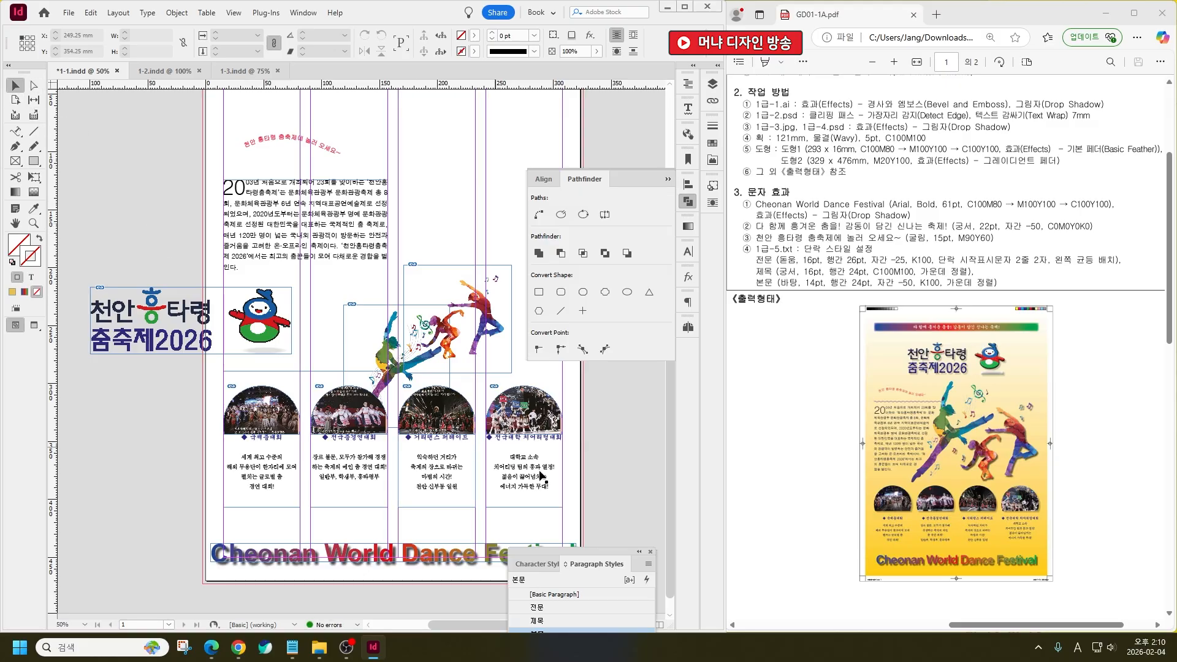
pyautogui.moveTo(589, 488); pyautogui.dragTo(242, 461)
pyautogui.moveTo(392, 507); pyautogui.dragTo(347, 480)
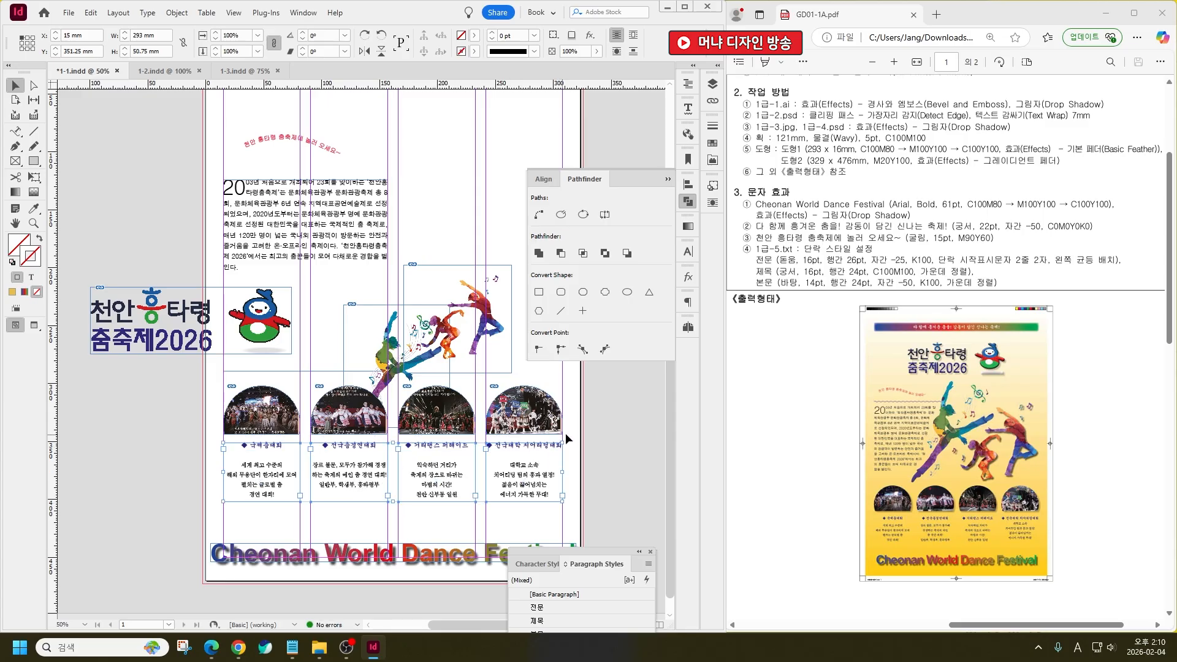
# Apply a Drop Shadow with the default settings to the four cropped-circle photo frames
pyautogui.moveTo(476, 423); pyautogui.dragTo(260, 419)
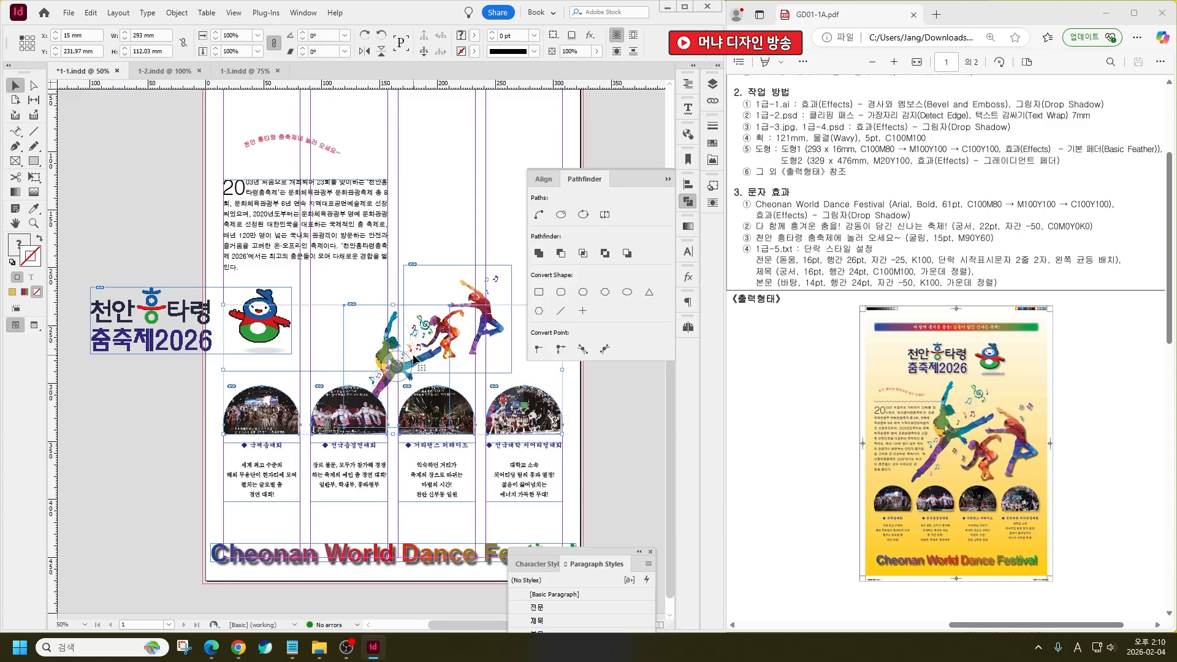
pyautogui.rightClick(307, 398)
pyautogui.moveTo(343, 444)
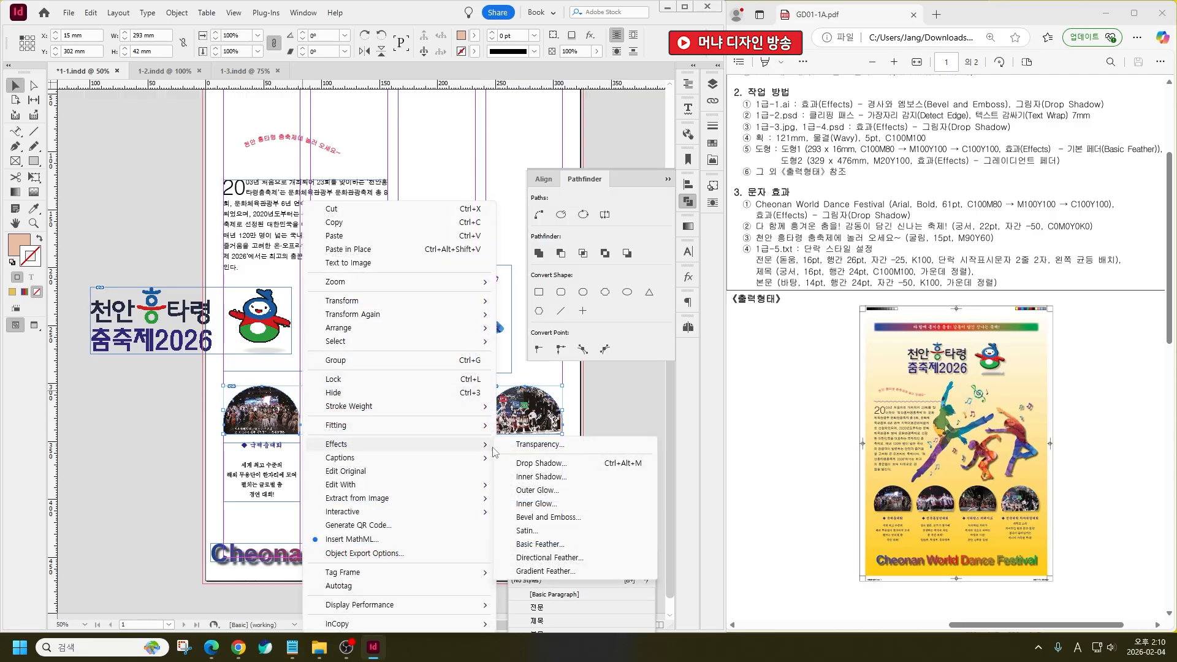
pyautogui.click(535, 464)
pyautogui.press('Return')
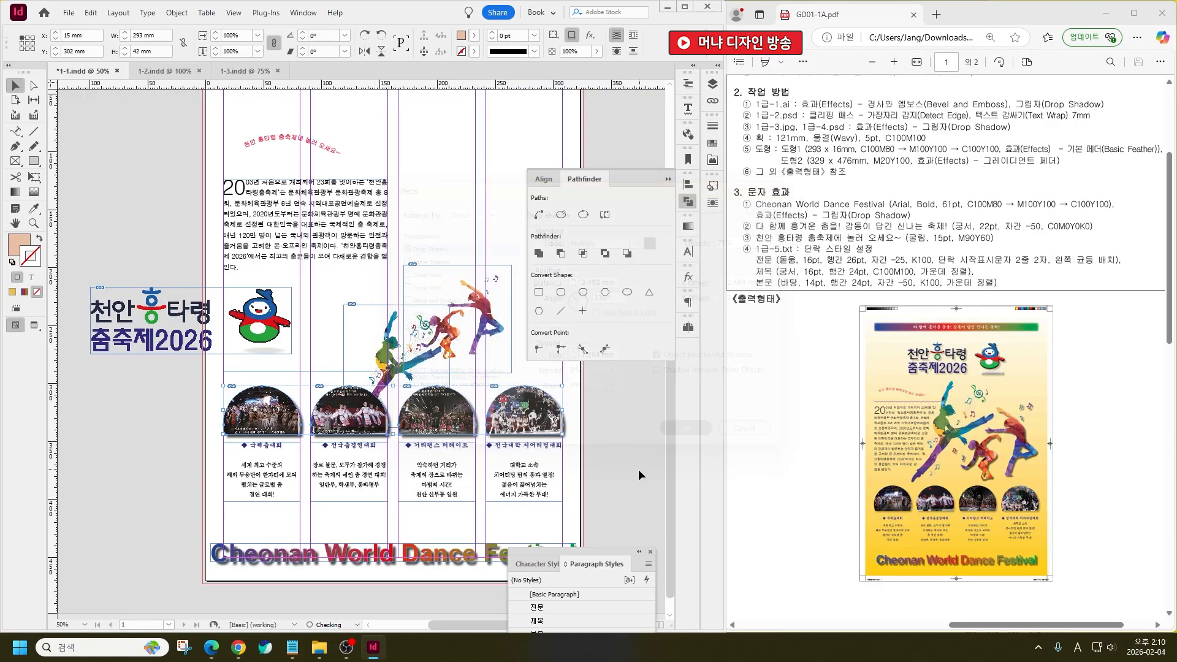
pyautogui.click(638, 470)
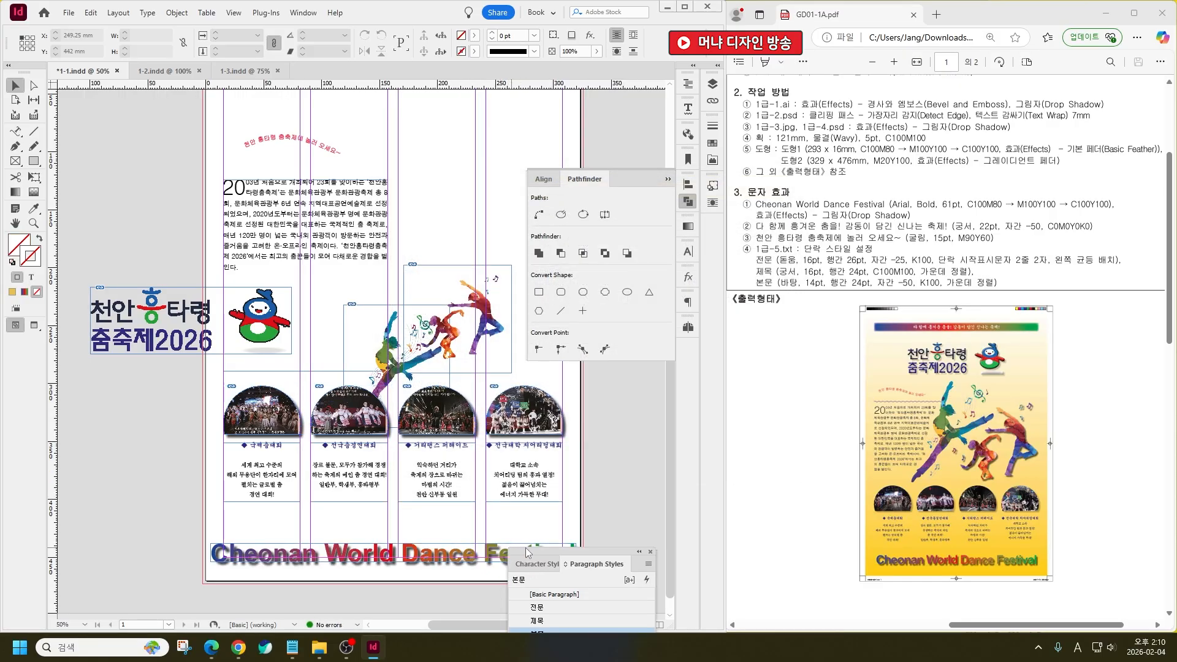
# Even out the vertical spacing by raising the bottom title and left dancer slightly and lowering the photo row with its captions
pyautogui.moveTo(448, 548); pyautogui.dragTo(482, 547)
pyautogui.moveTo(570, 514); pyautogui.dragTo(281, 432)
pyautogui.click(475, 387)
pyautogui.moveTo(408, 368); pyautogui.dragTo(410, 334)
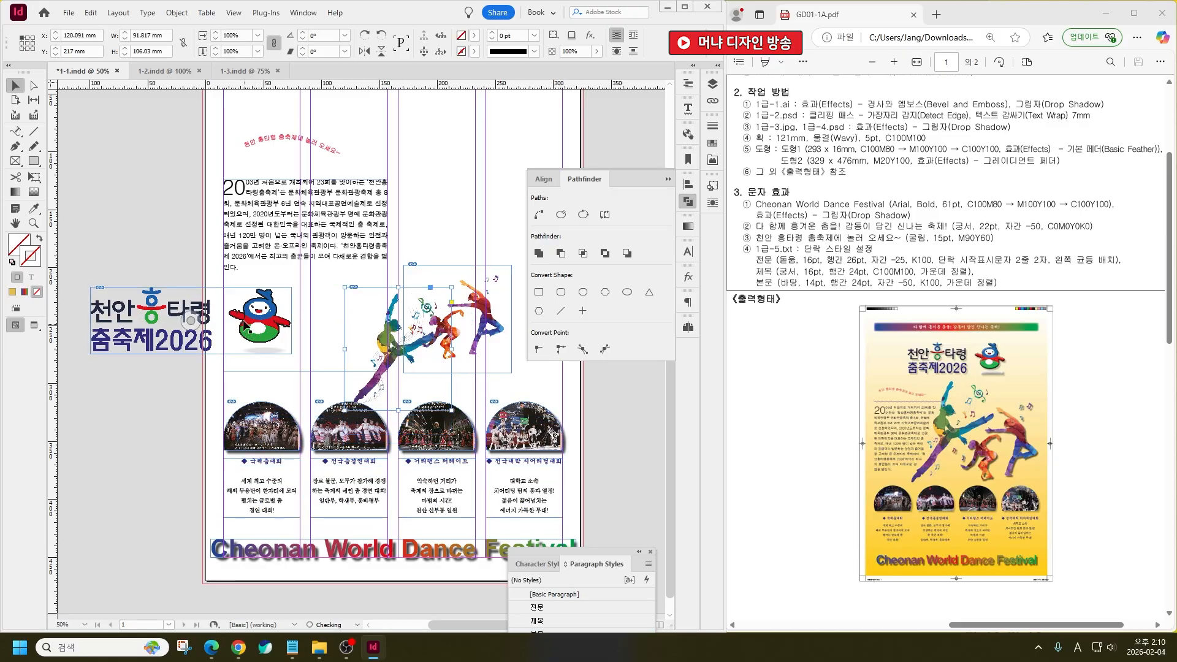
# Move the festival logo to the top of the poster at about X 75, Y 25 mm and apply default Bevel and Emboss and Drop Shadow
pyautogui.scroll(3, 263, 395)
pyautogui.moveTo(266, 419); pyautogui.dragTo(464, 199)
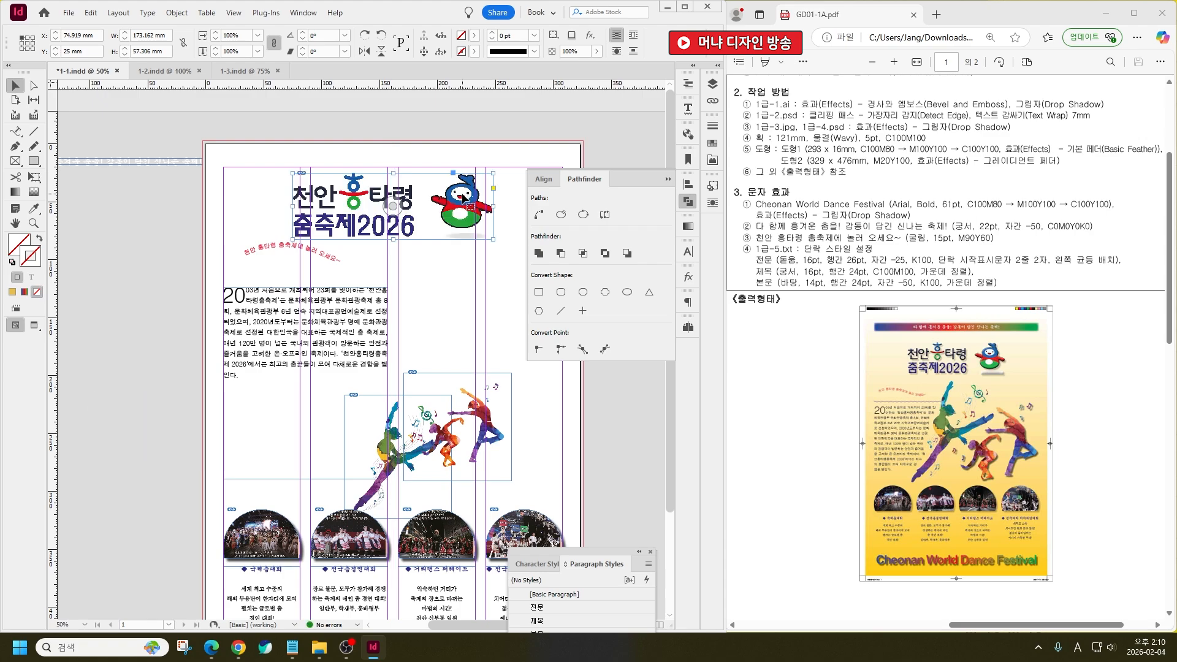
pyautogui.rightClick(464, 199)
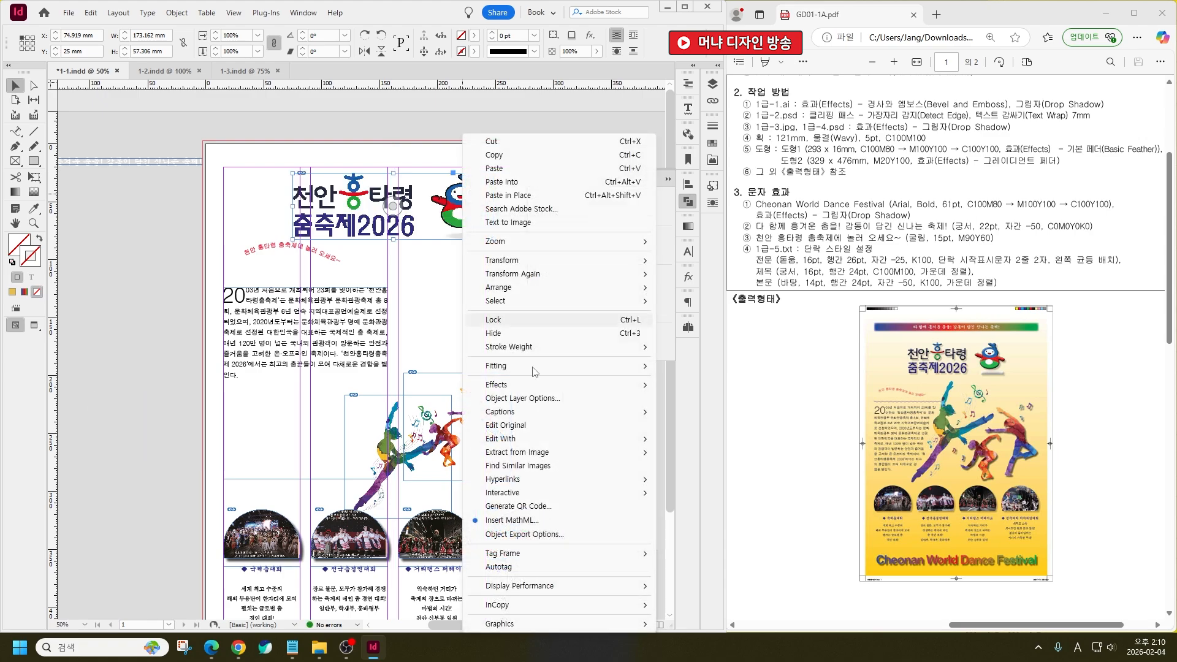
pyautogui.moveTo(582, 385)
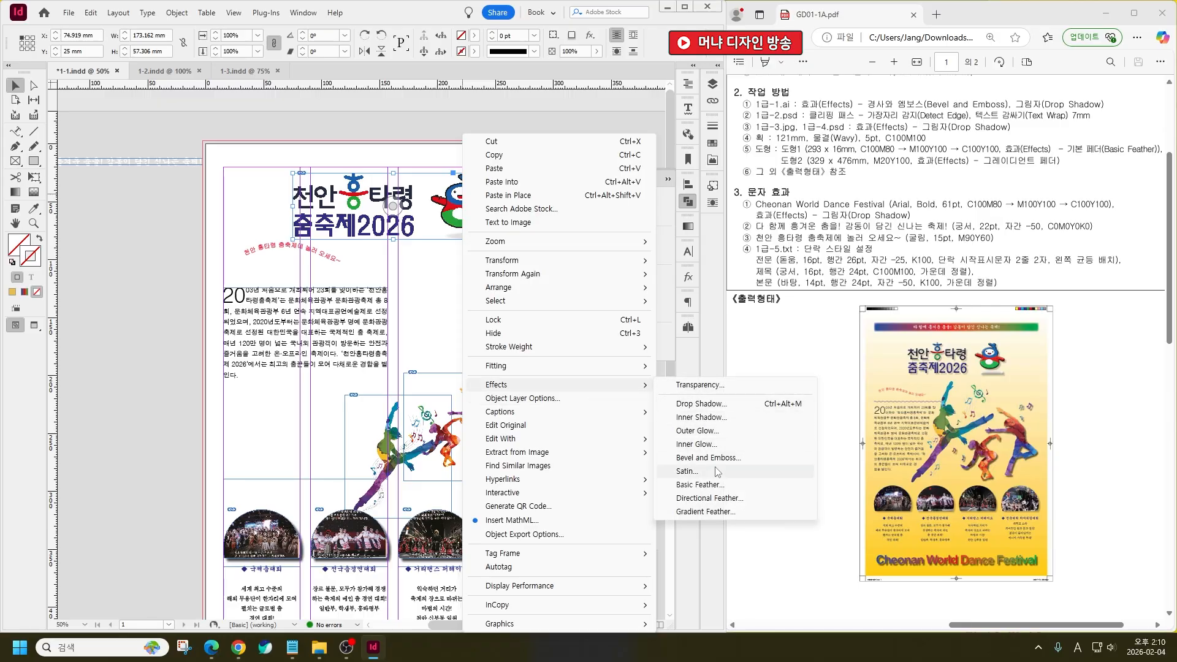
pyautogui.click(687, 456)
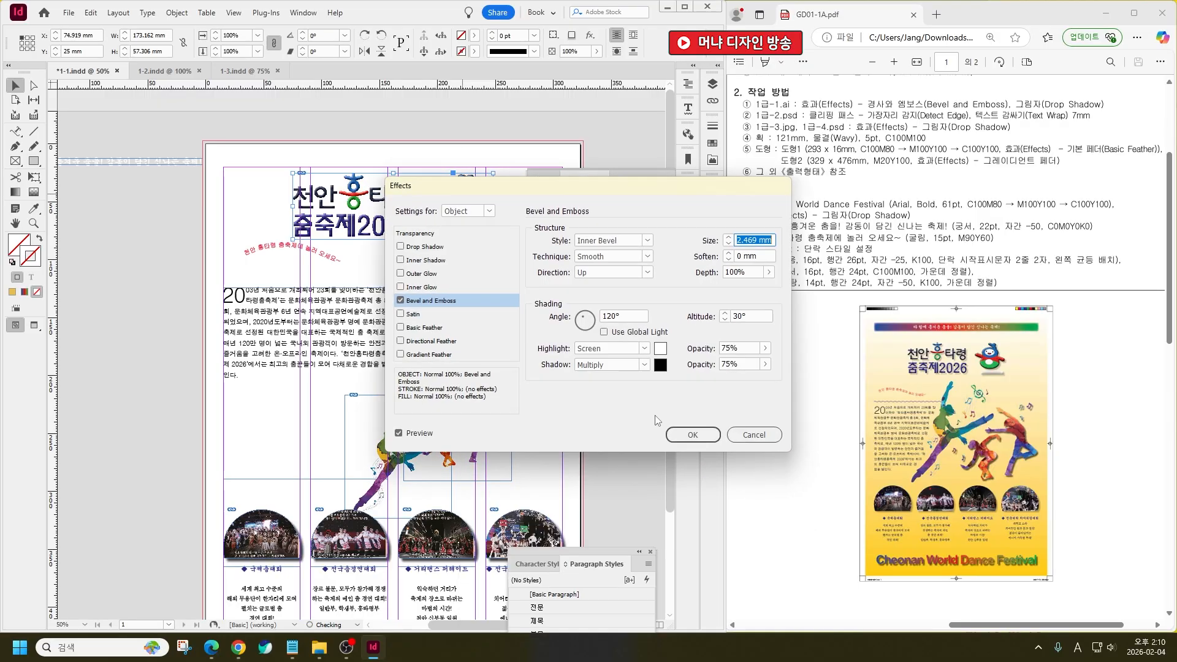
pyautogui.click(433, 247)
pyautogui.click(693, 435)
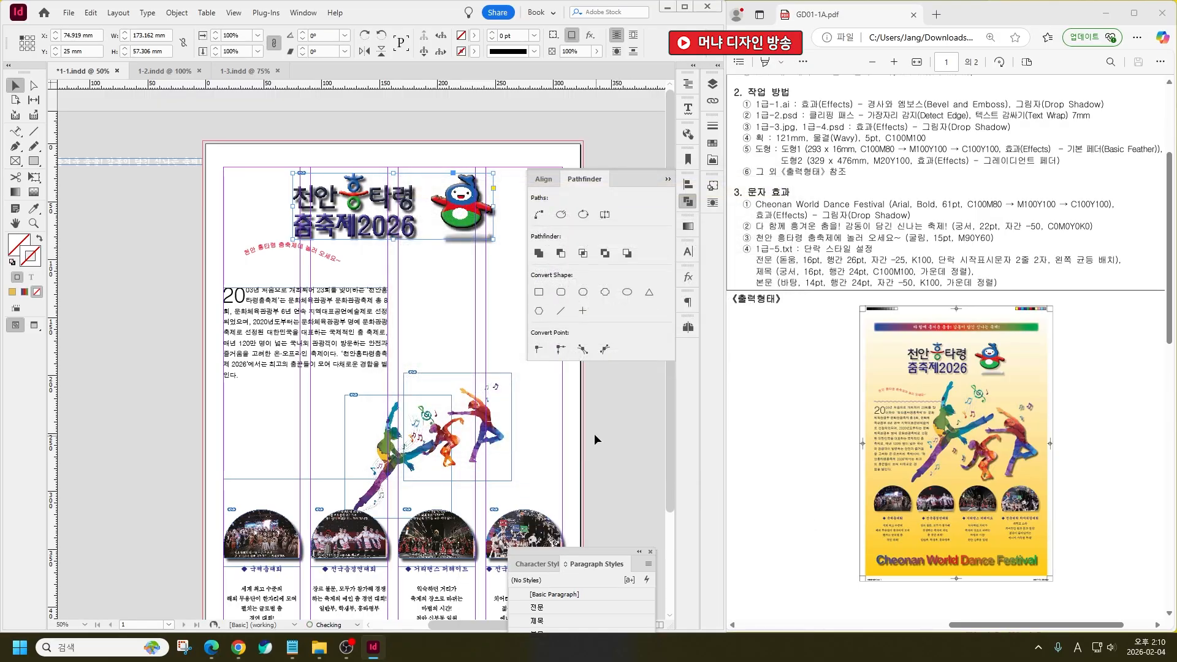
# Lower the curved red slogan slightly, then move the leaping dancer up beneath the logo and enlarge it to span down toward the photo row
pyautogui.moveTo(338, 271); pyautogui.dragTo(342, 282)
pyautogui.moveTo(390, 412); pyautogui.dragTo(517, 288)
pyautogui.moveTo(412, 329); pyautogui.dragTo(386, 314)
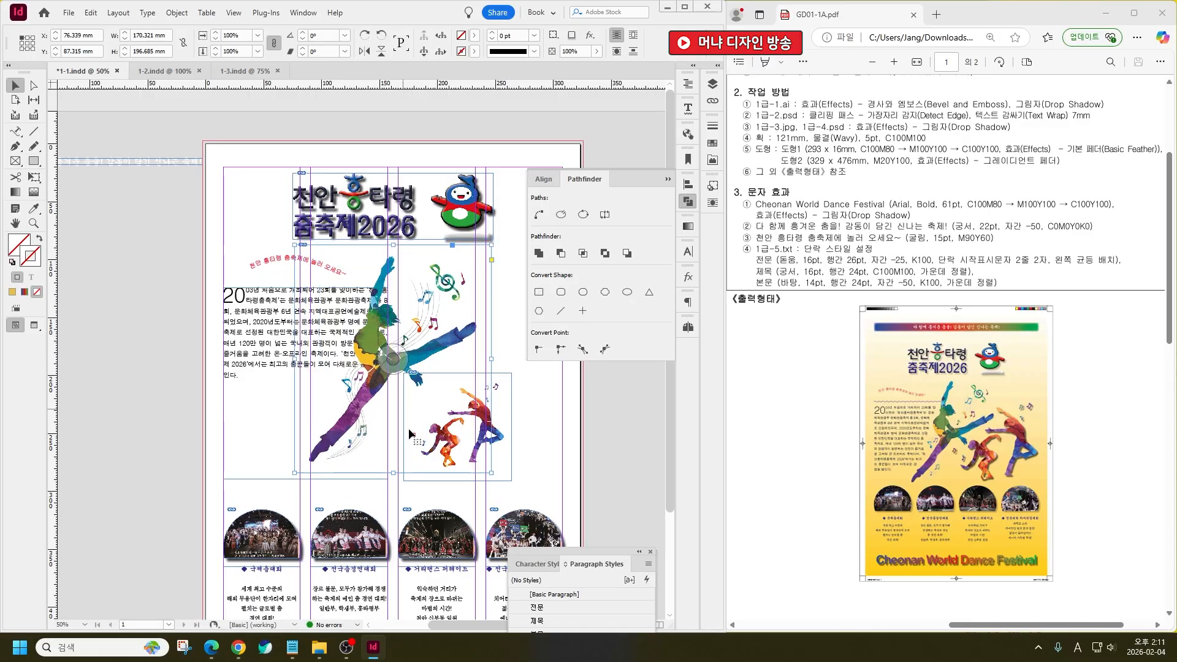
pyautogui.moveTo(295, 473); pyautogui.dragTo(273, 498)
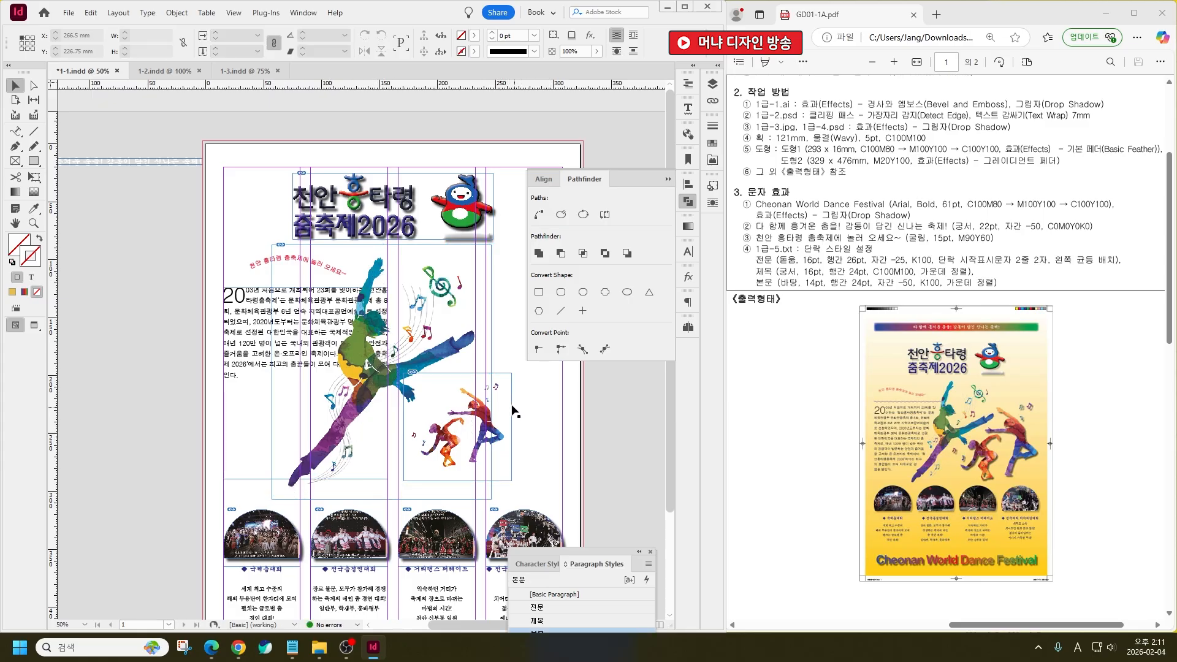
# Enlarge the two-dancer image to about 194 mm square and place it beside the leaping dancer, at about X 136, Y 130 mm
pyautogui.click(455, 429)
pyautogui.moveTo(512, 480); pyautogui.dragTo(569, 538)
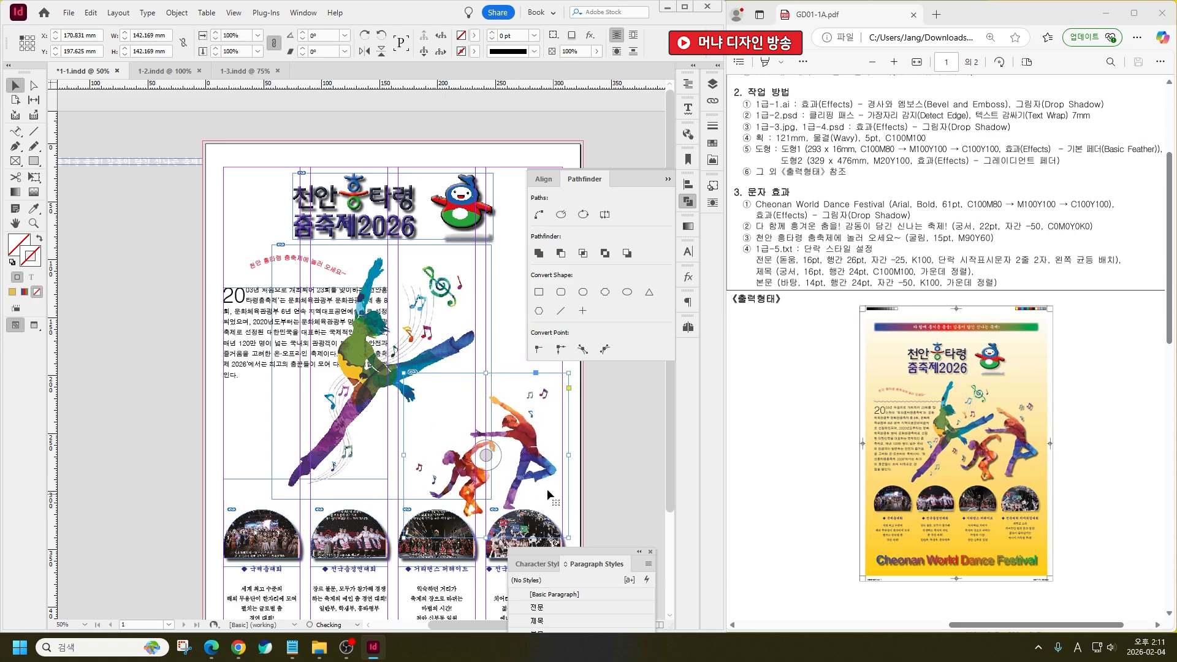
pyautogui.moveTo(544, 467); pyautogui.dragTo(524, 401)
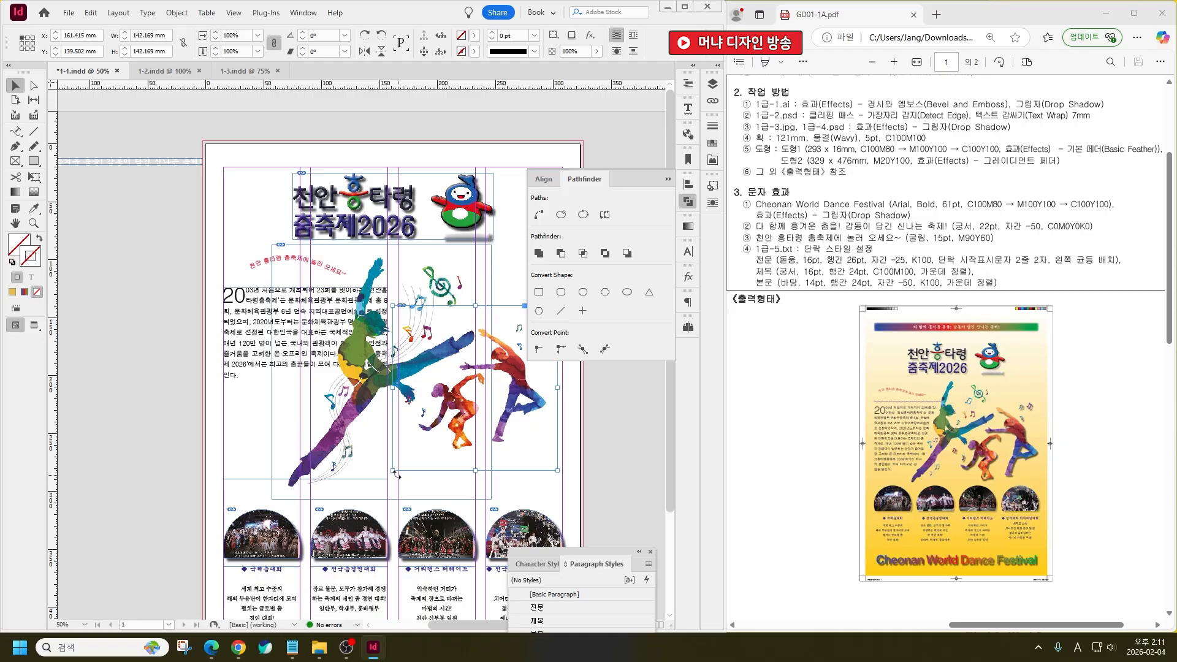
pyautogui.moveTo(390, 471); pyautogui.dragTo(349, 513)
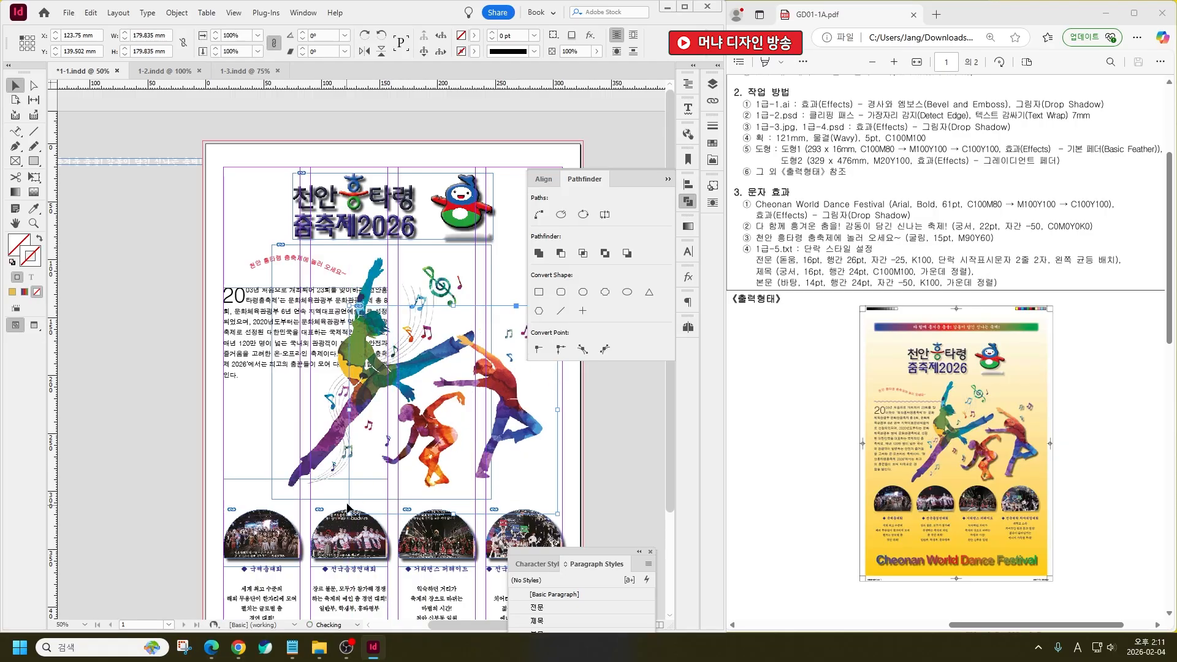
pyautogui.moveTo(516, 422); pyautogui.dragTo(536, 420)
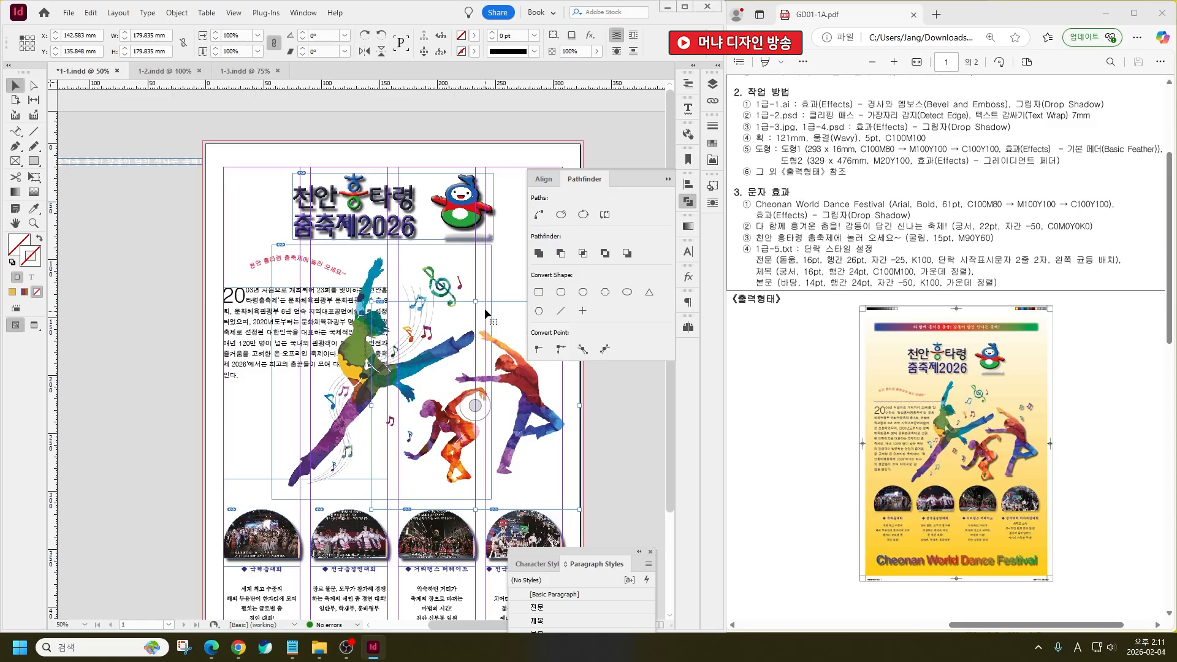
pyautogui.moveTo(475, 301); pyautogui.dragTo(475, 285)
pyautogui.moveTo(501, 358); pyautogui.dragTo(506, 368)
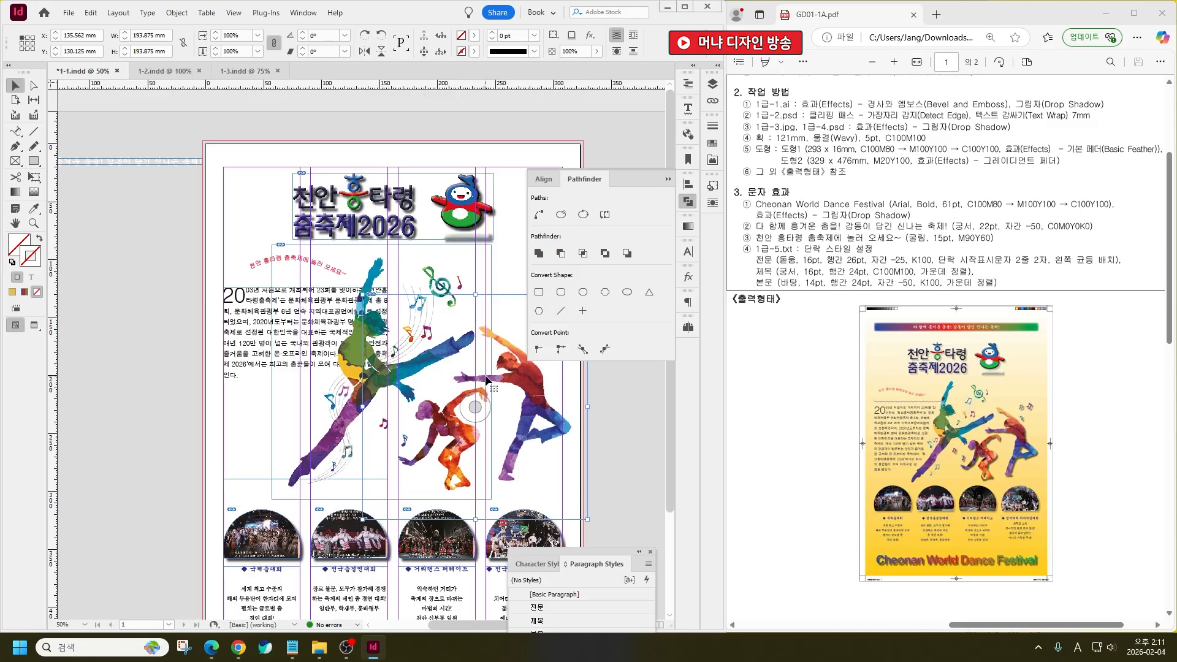
# Apply a Drop Shadow effect to the placed image of the two dancers on the right side of the page
pyautogui.rightClick(467, 427)
pyautogui.moveTo(637, 385)
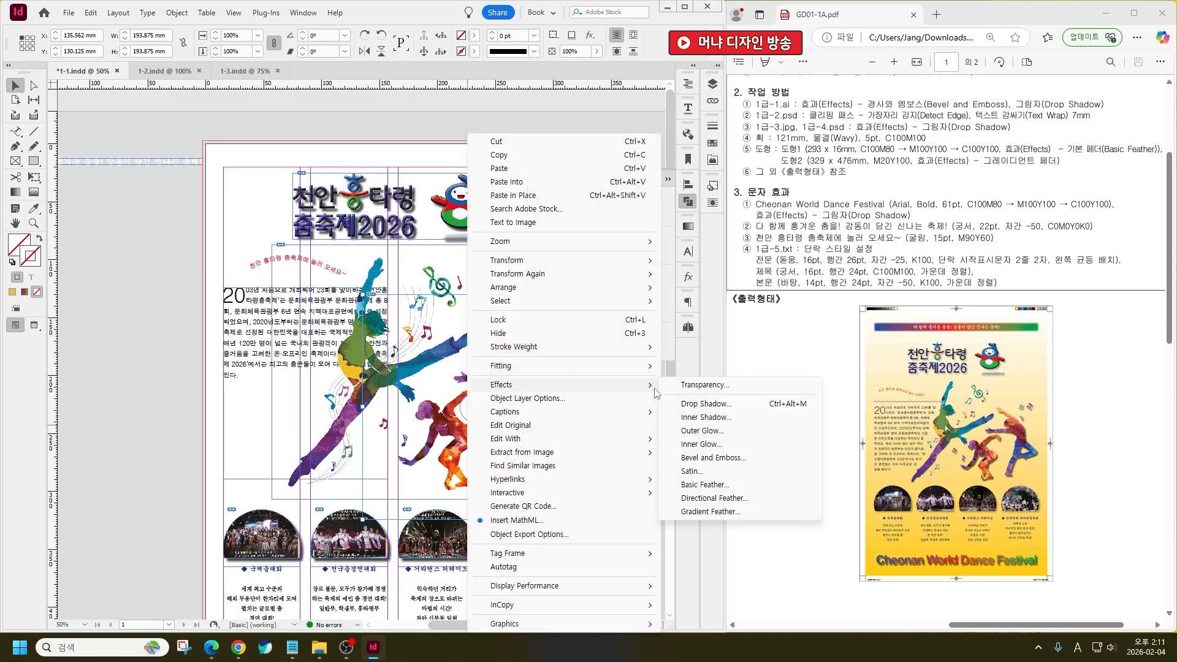
pyautogui.click(682, 403)
pyautogui.click(691, 435)
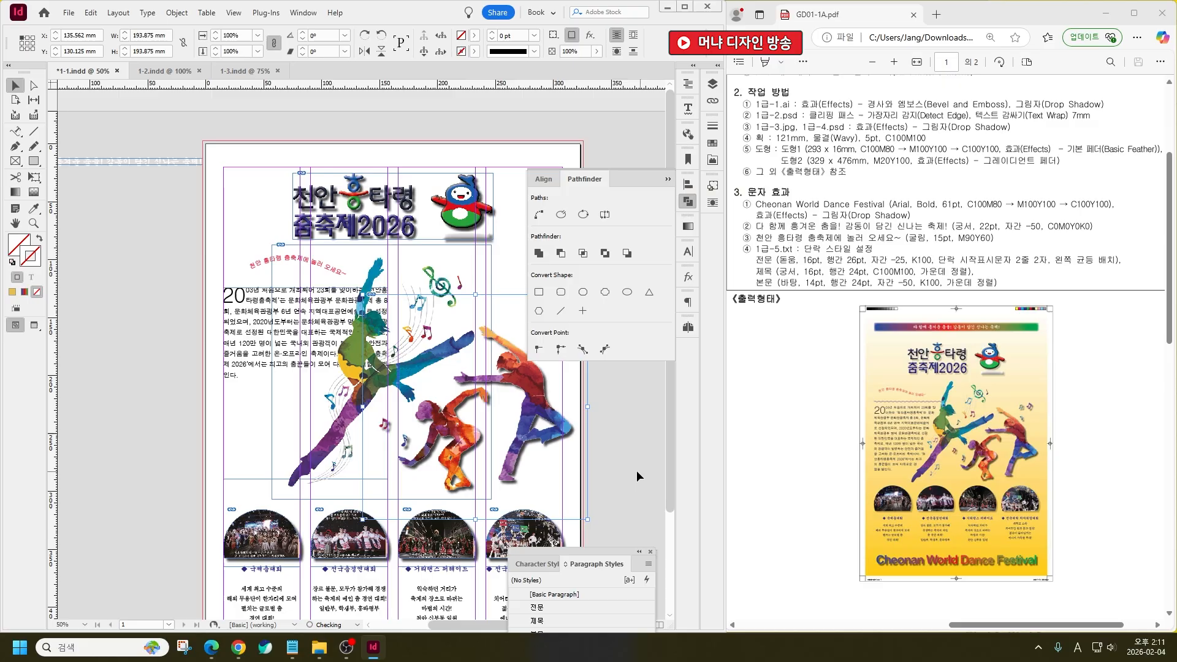
# Give the leaping dancer image a clipping path of type Detect Edges
pyautogui.click(354, 418)
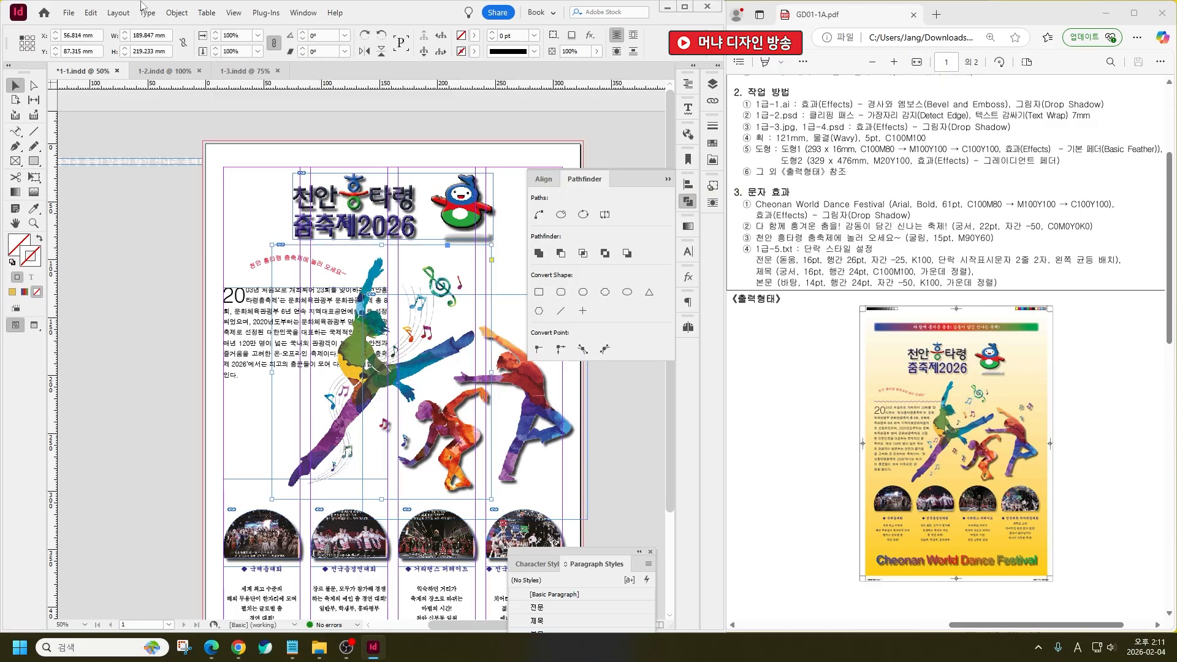
pyautogui.click(177, 12)
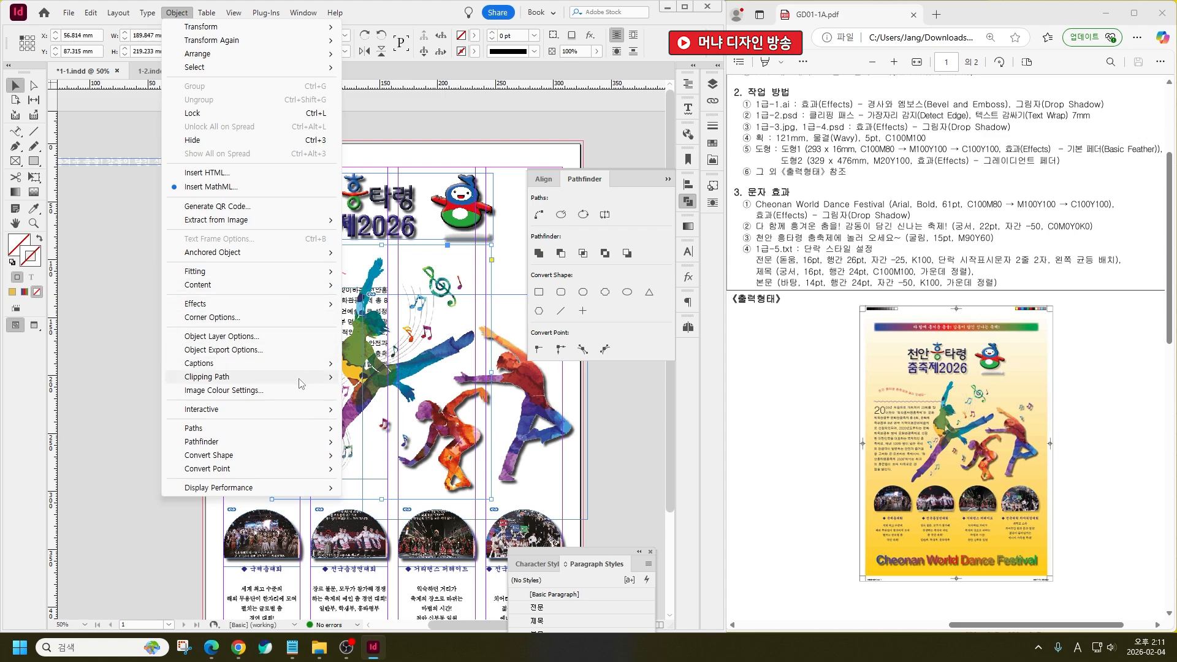
pyautogui.moveTo(302, 380)
pyautogui.click(371, 376)
pyautogui.click(555, 247)
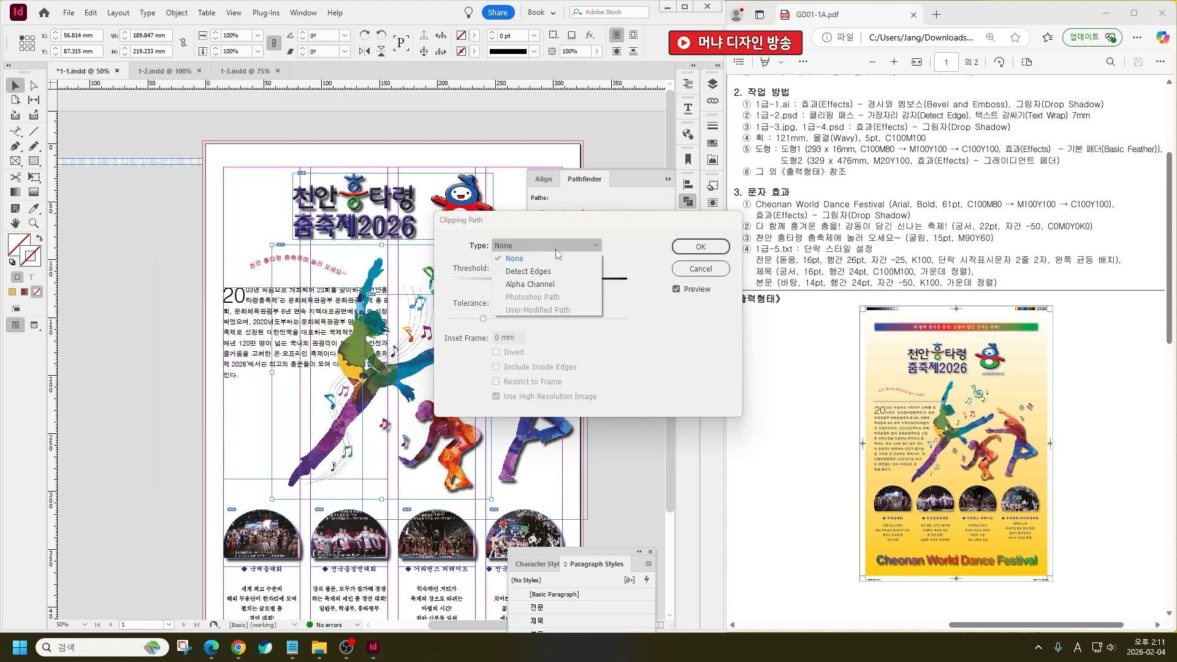
pyautogui.click(556, 271)
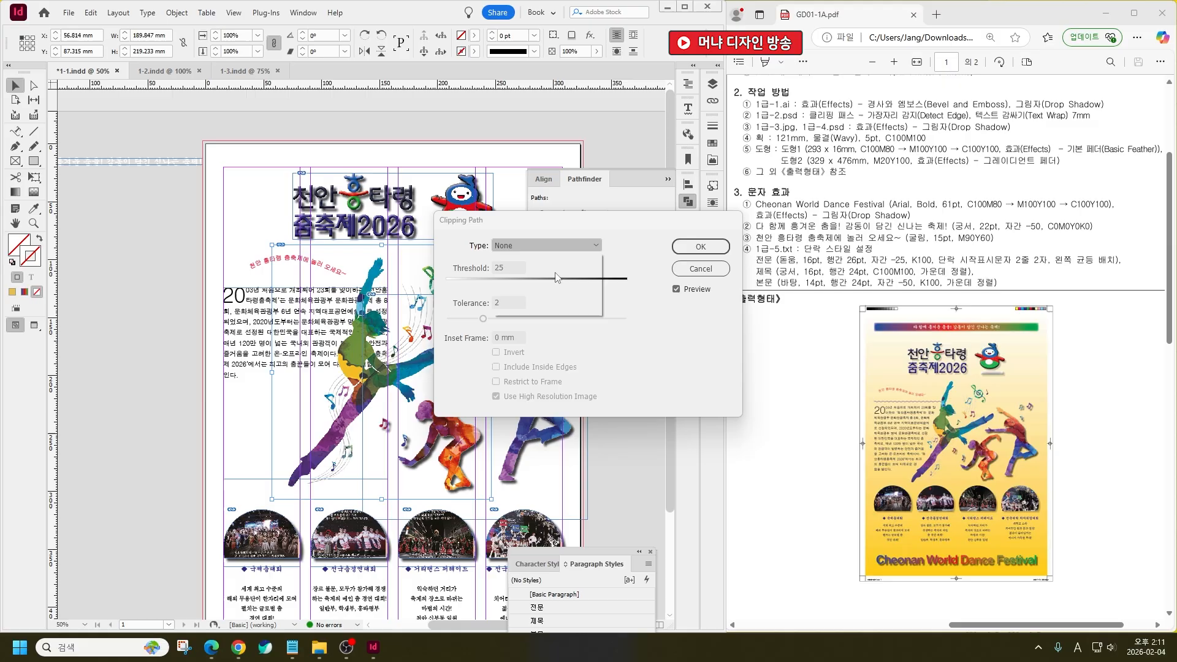
pyautogui.click(685, 248)
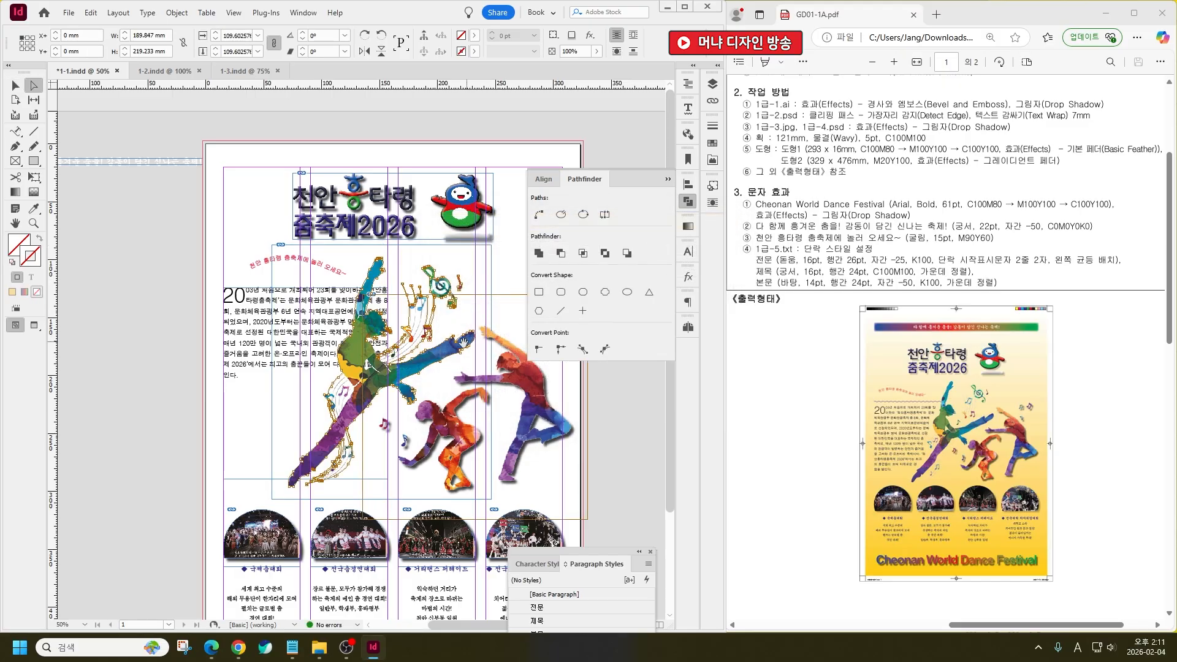
# Wrap text around the object shape of the leaping dancer image with a 7 mm offset
pyautogui.click(303, 12)
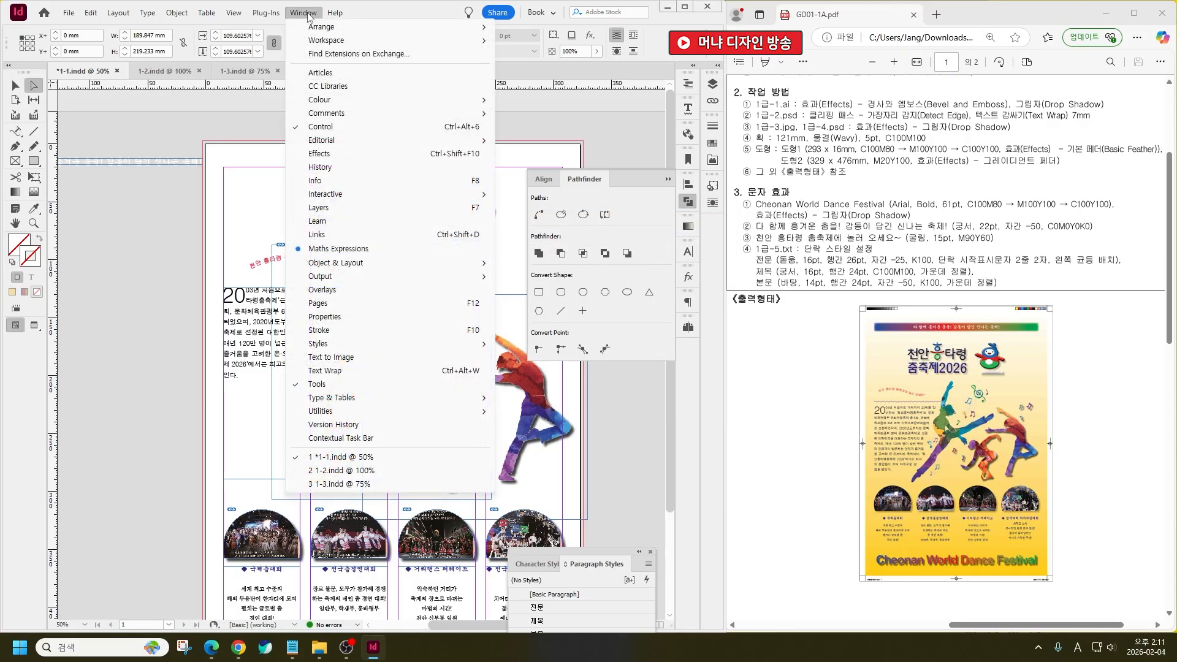
pyautogui.click(441, 370)
pyautogui.click(598, 199)
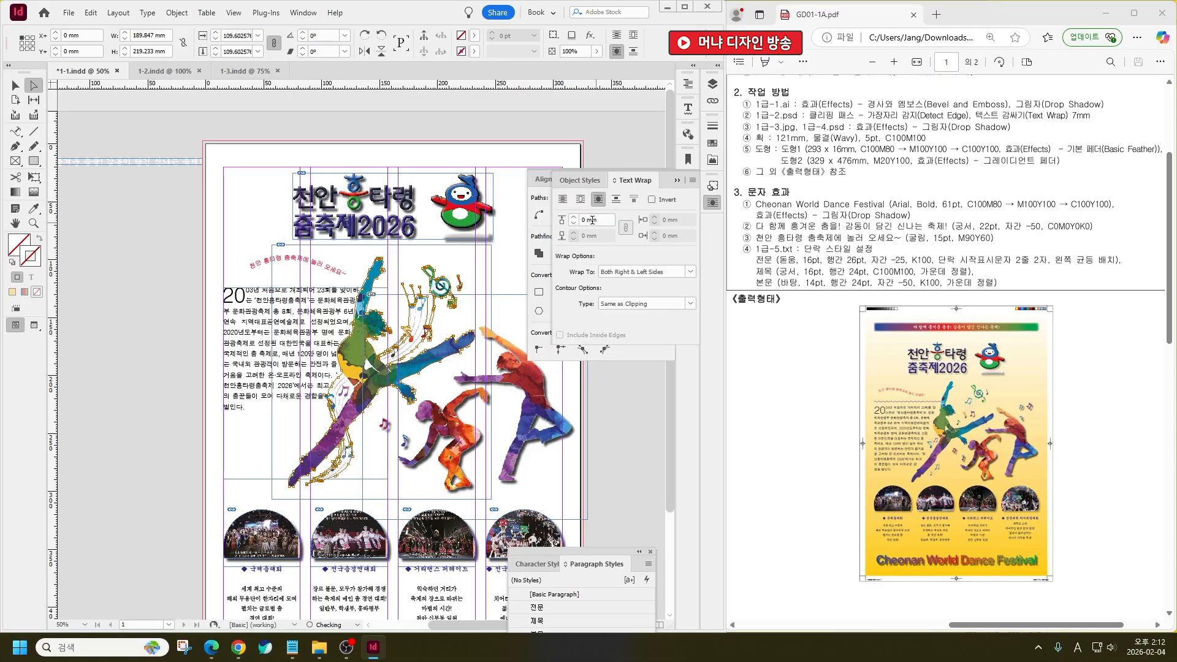
pyautogui.click(573, 215)
pyautogui.click(573, 215)
pyautogui.click(573, 216)
pyautogui.click(574, 215)
pyautogui.click(573, 216)
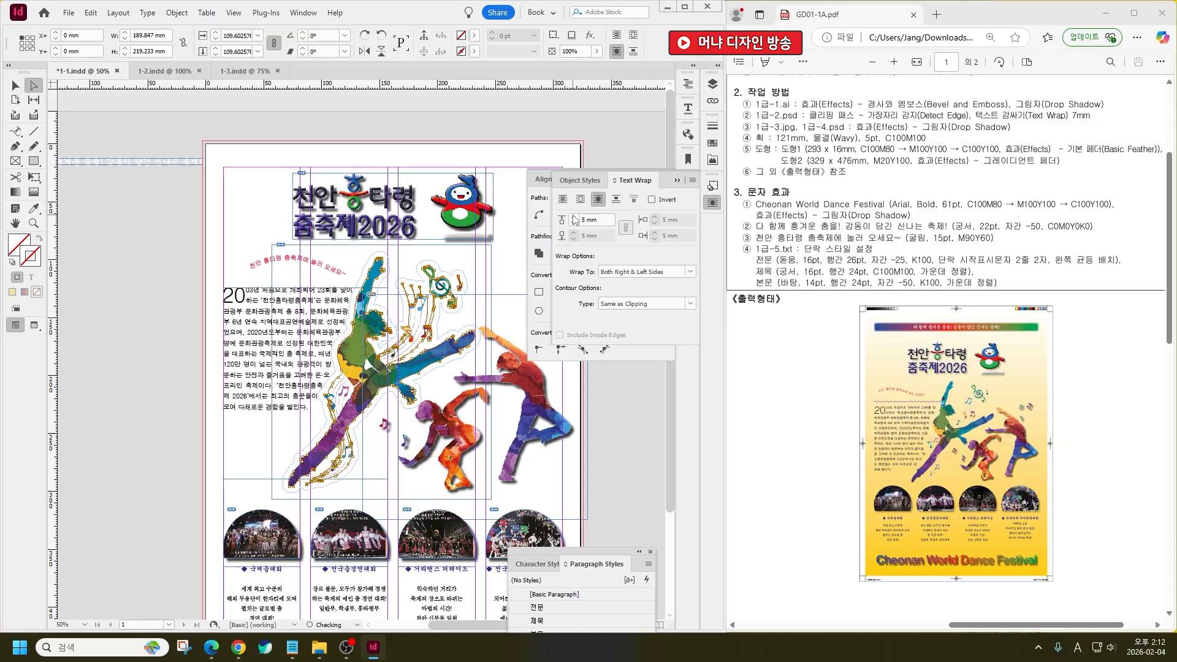
pyautogui.click(574, 217)
pyautogui.click(573, 216)
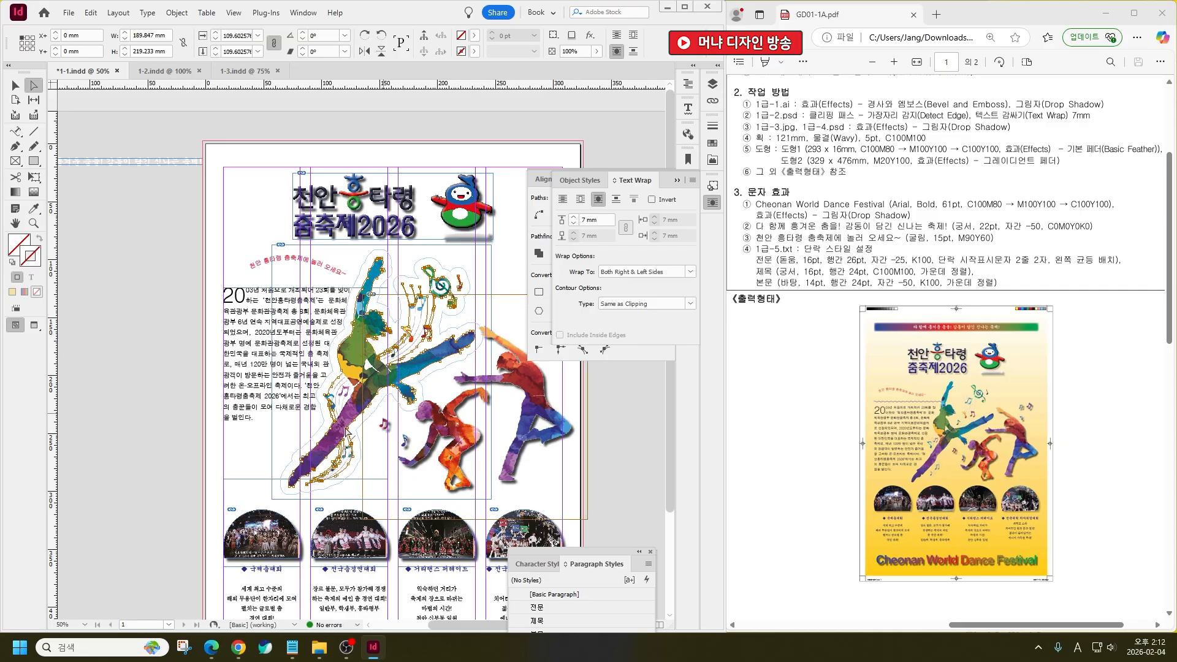
pyautogui.click(144, 327)
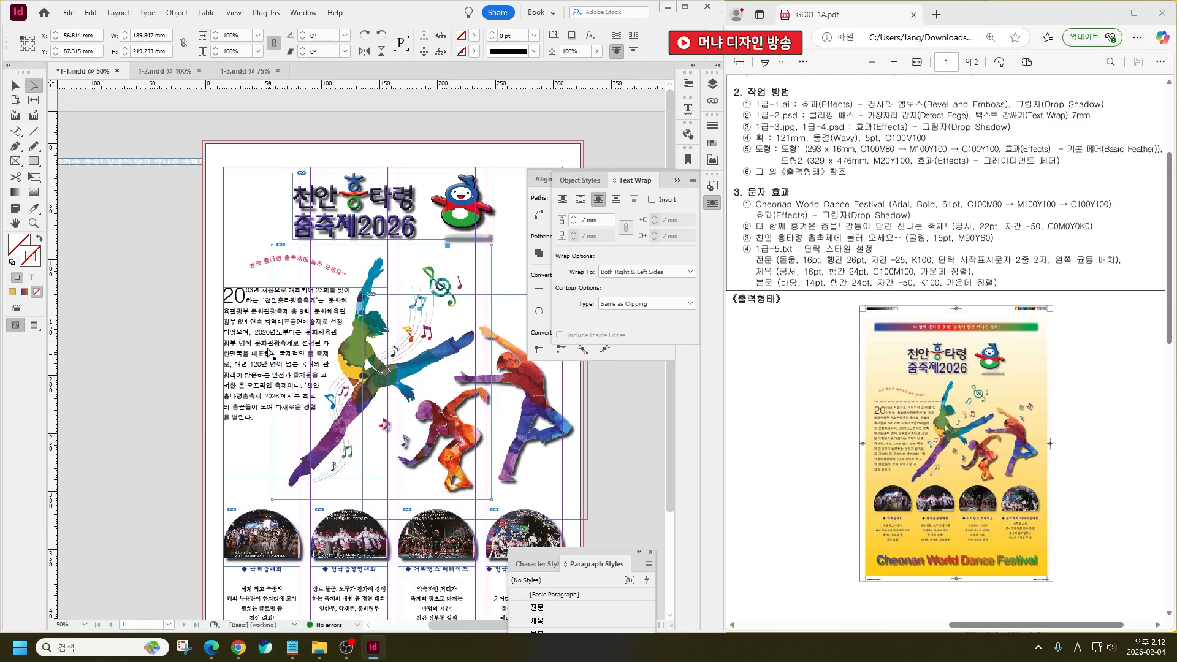
# Move the intro paragraph's text frame down by about 20 mm, keeping it at the left margin
pyautogui.click(372, 393)
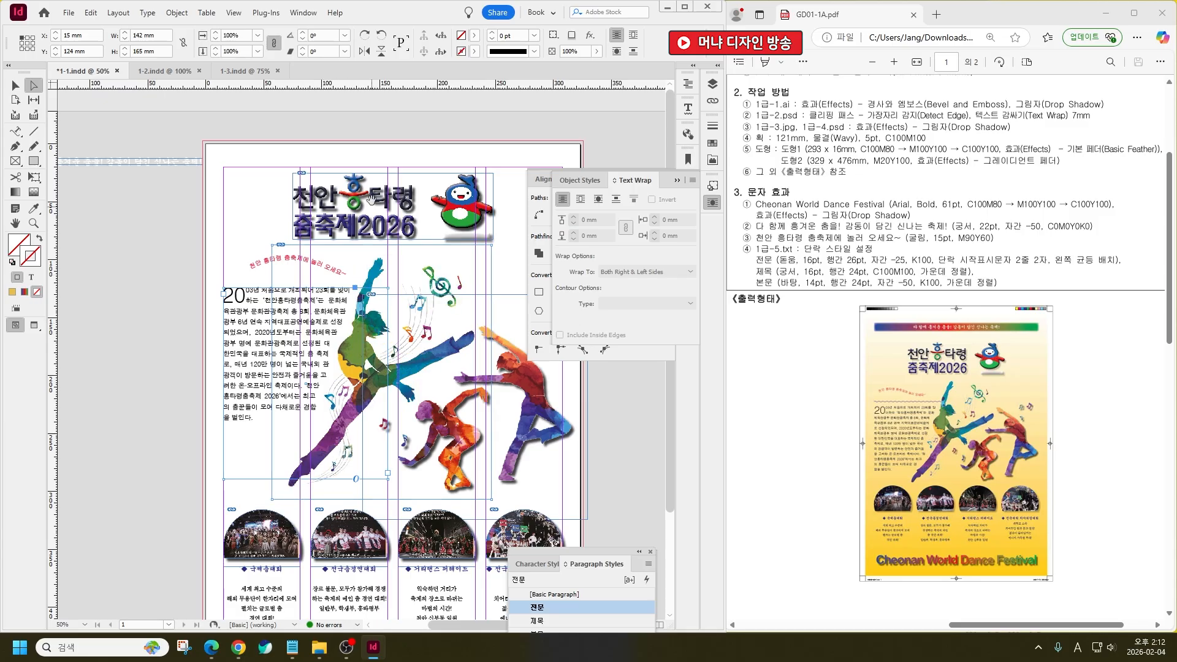
pyautogui.click(282, 165)
pyautogui.press('v')
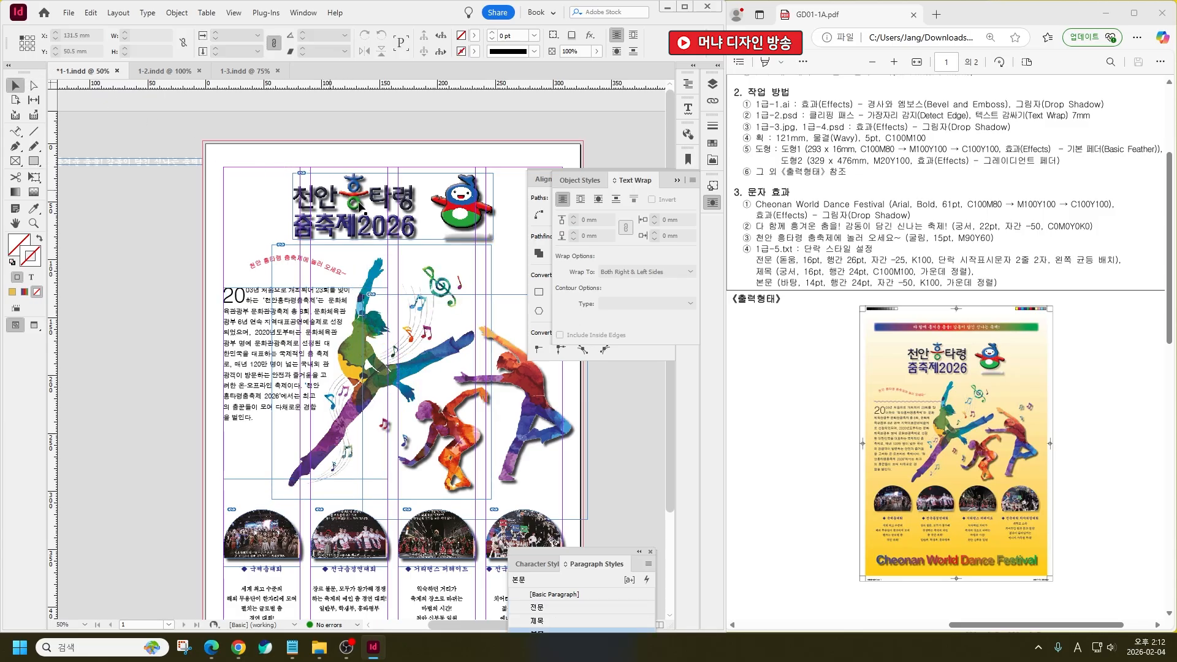
pyautogui.moveTo(279, 165); pyautogui.dragTo(555, 423)
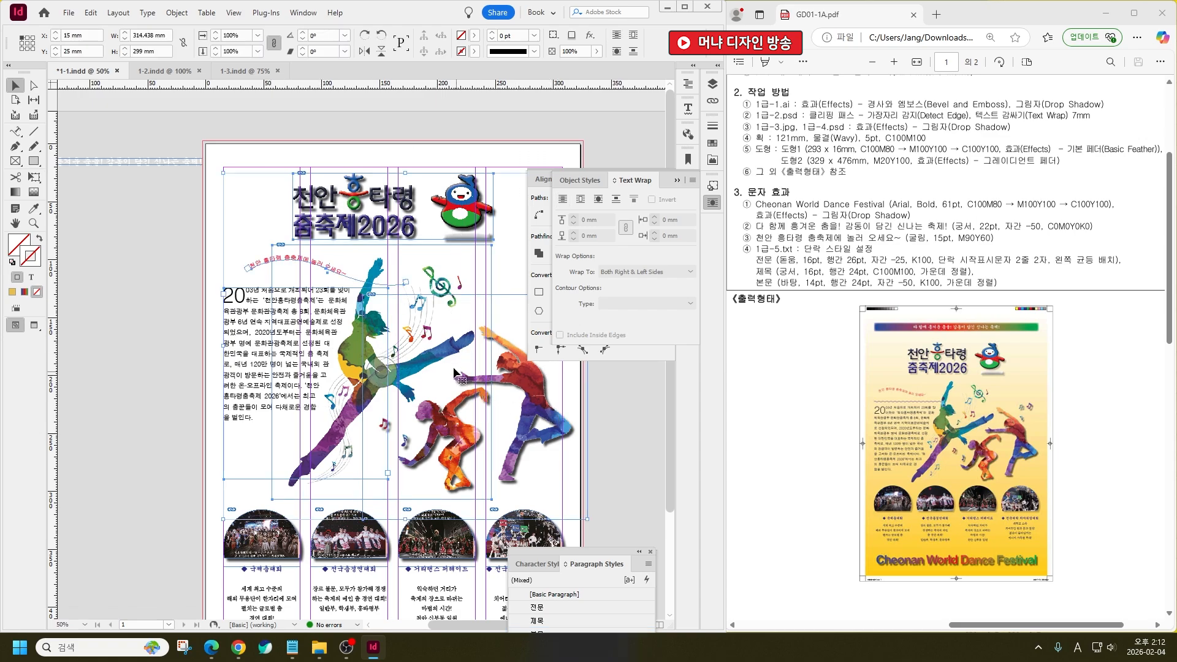
pyautogui.click(624, 384)
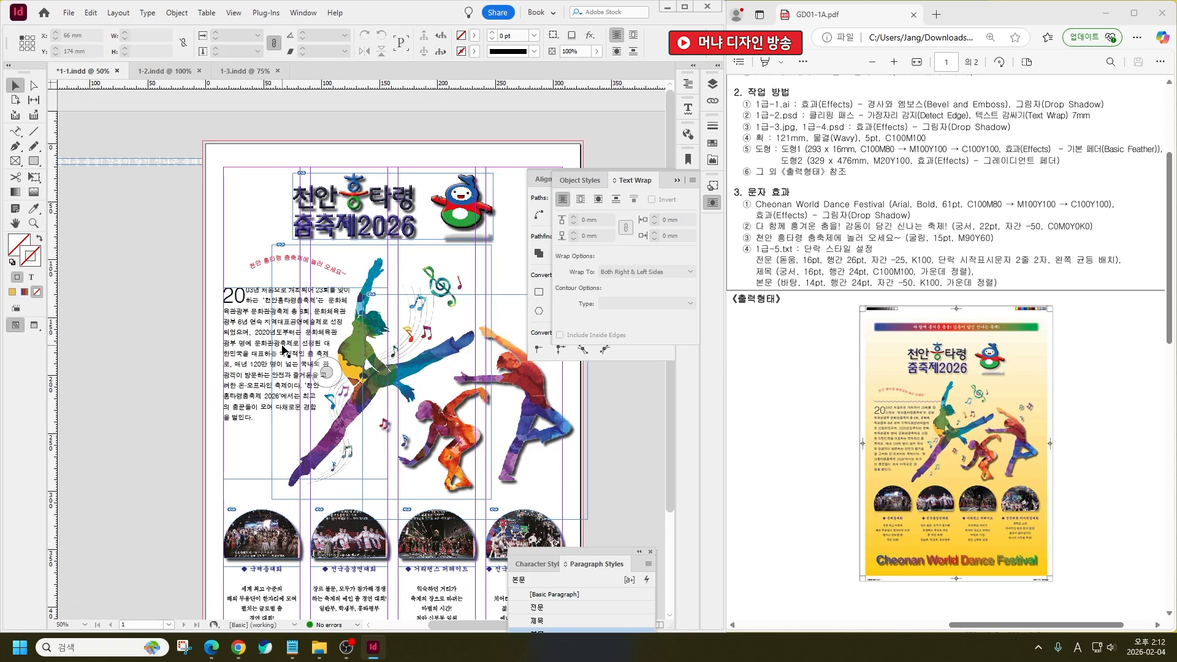
pyautogui.moveTo(256, 317); pyautogui.dragTo(254, 340)
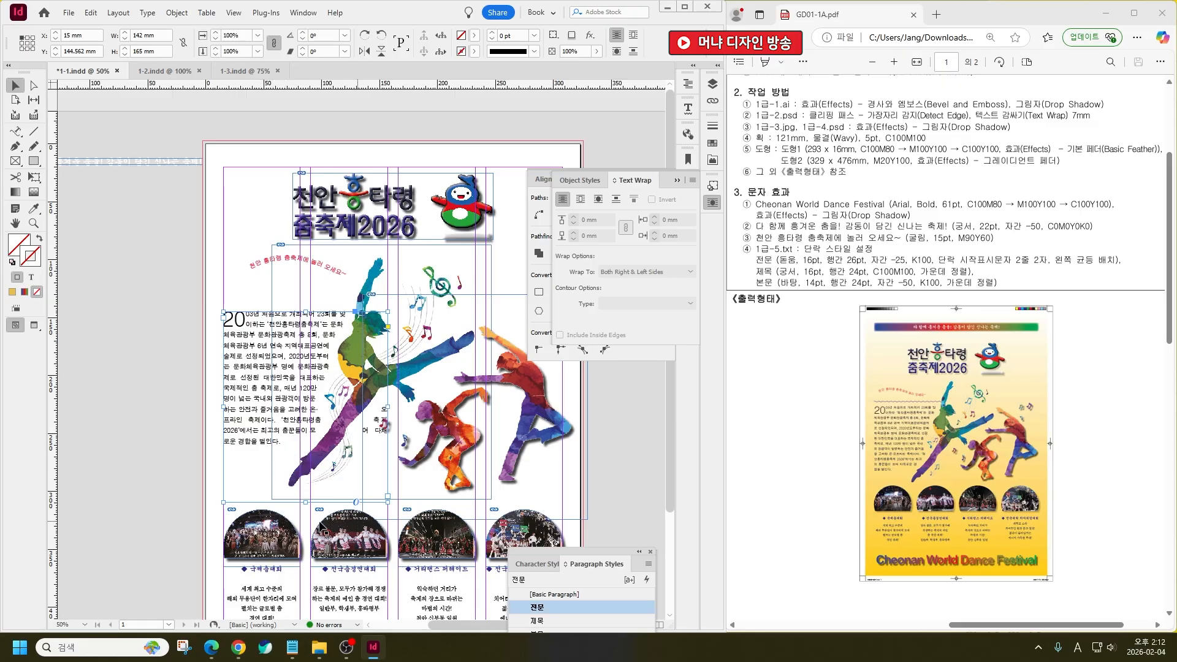
pyautogui.click(202, 454)
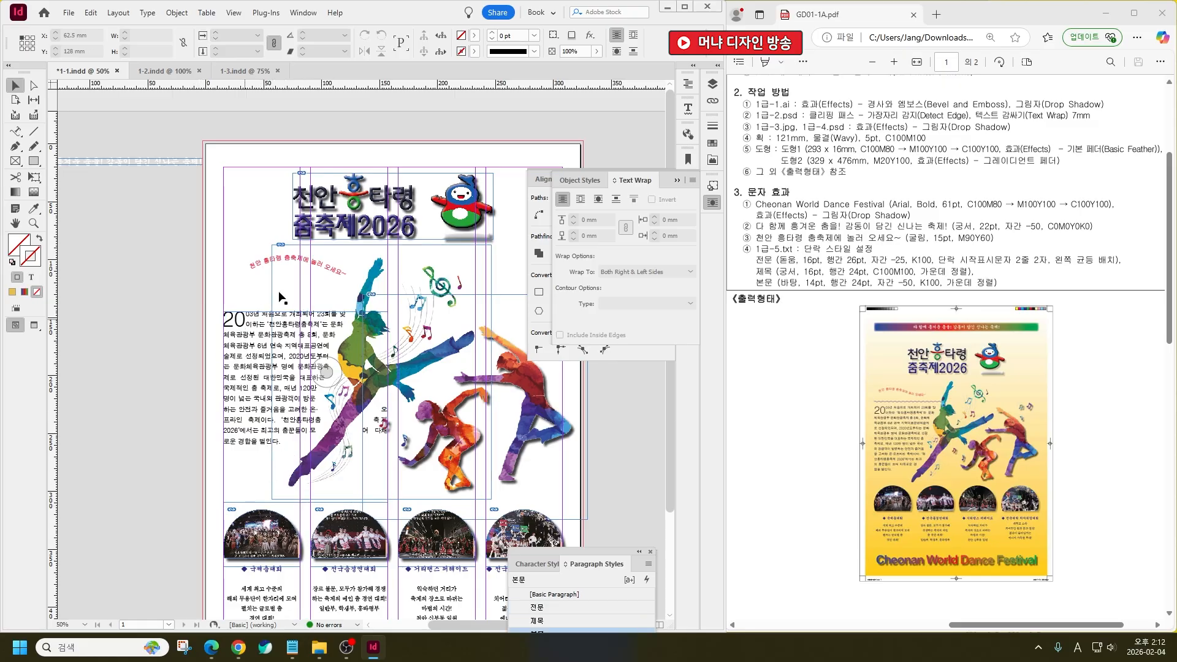
# Reposition the curved slogan text closer above the intro paragraph, at about X 23.9 mm and Y 126.5 mm
pyautogui.click(292, 260)
pyautogui.moveTo(289, 260); pyautogui.dragTo(251, 289)
pyautogui.hotkey('ctrl', 'z')
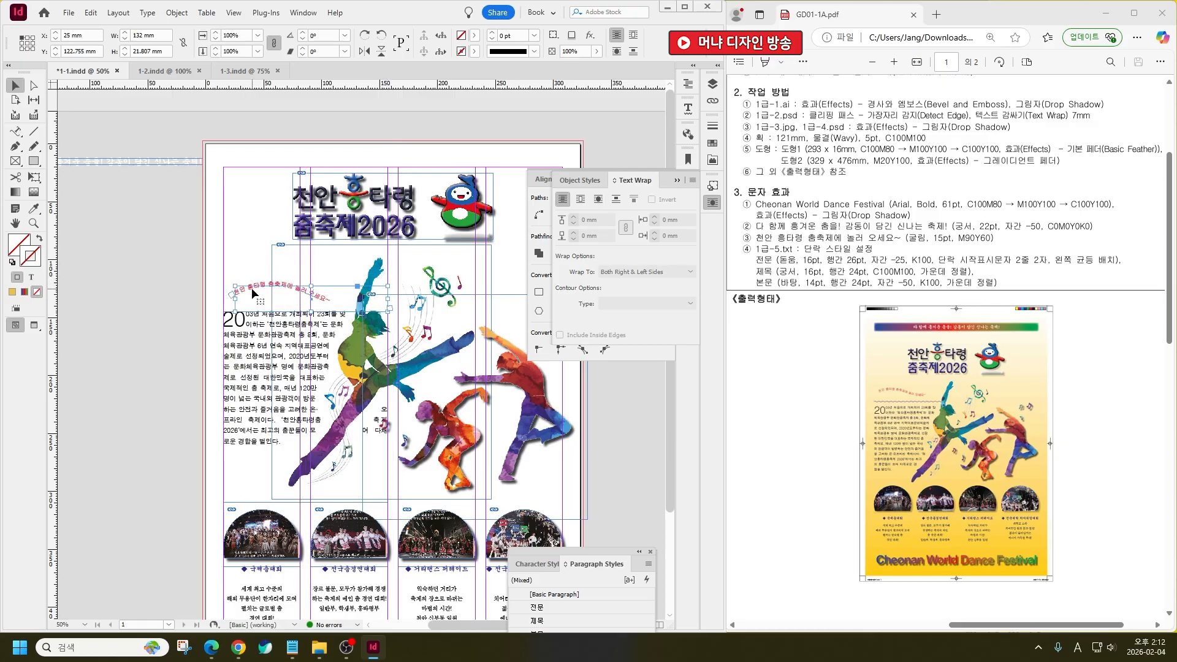
pyautogui.click(34, 85)
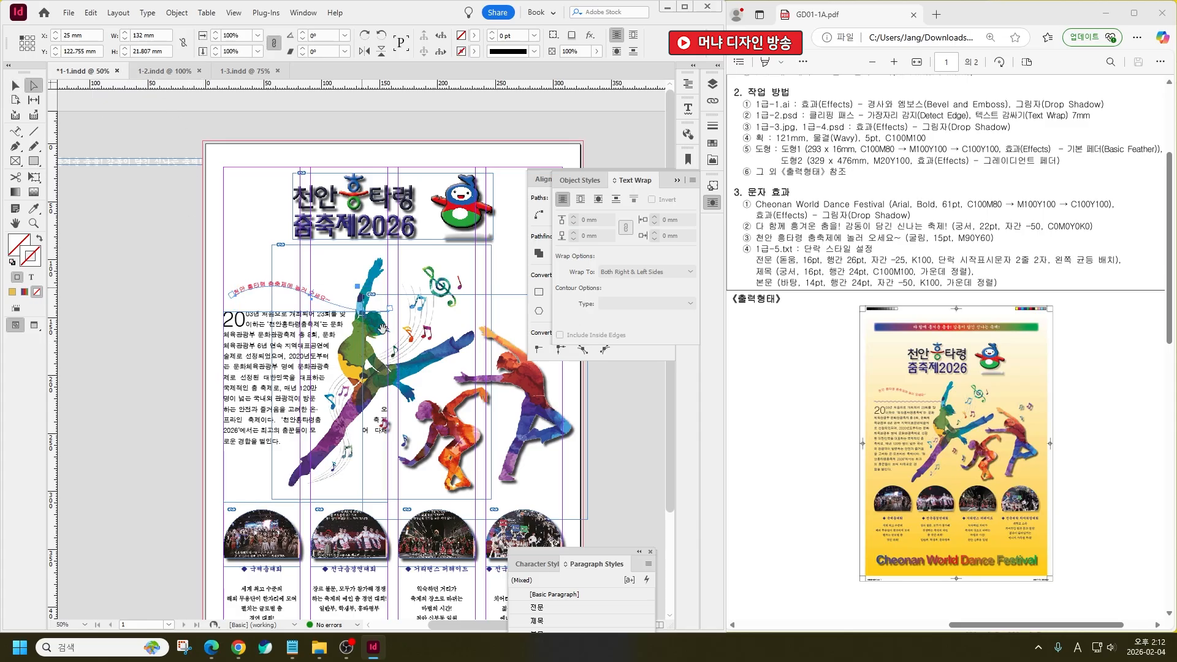
pyautogui.hotkey('ctrl', '1')
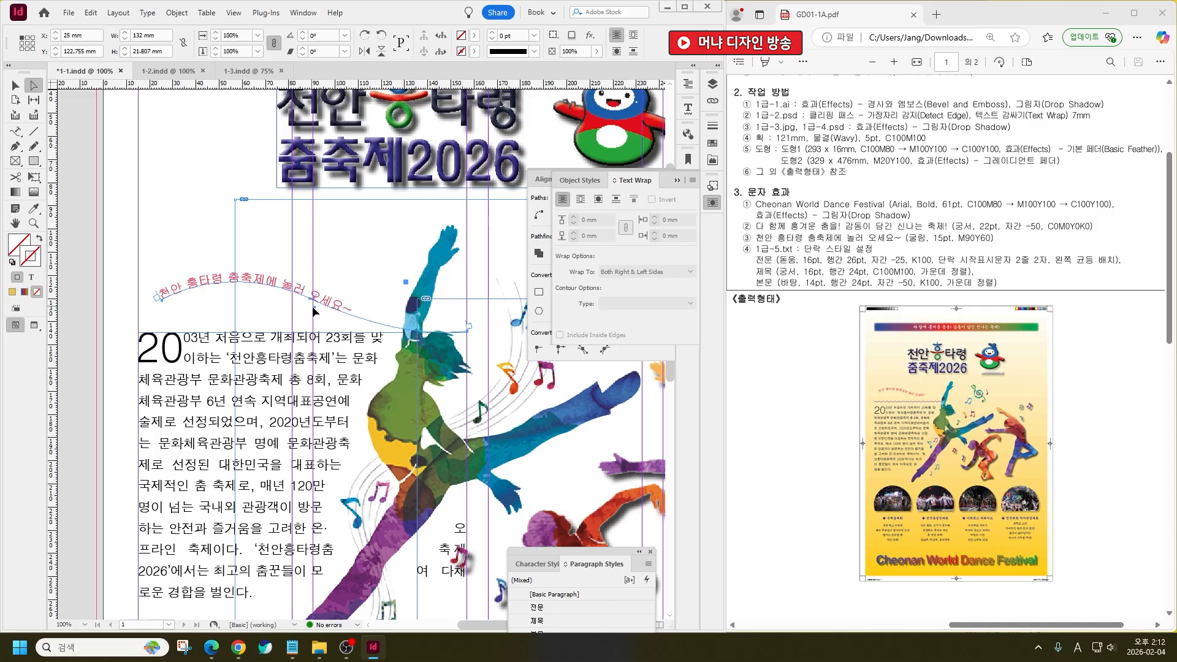
pyautogui.scroll(4, 311, 293)
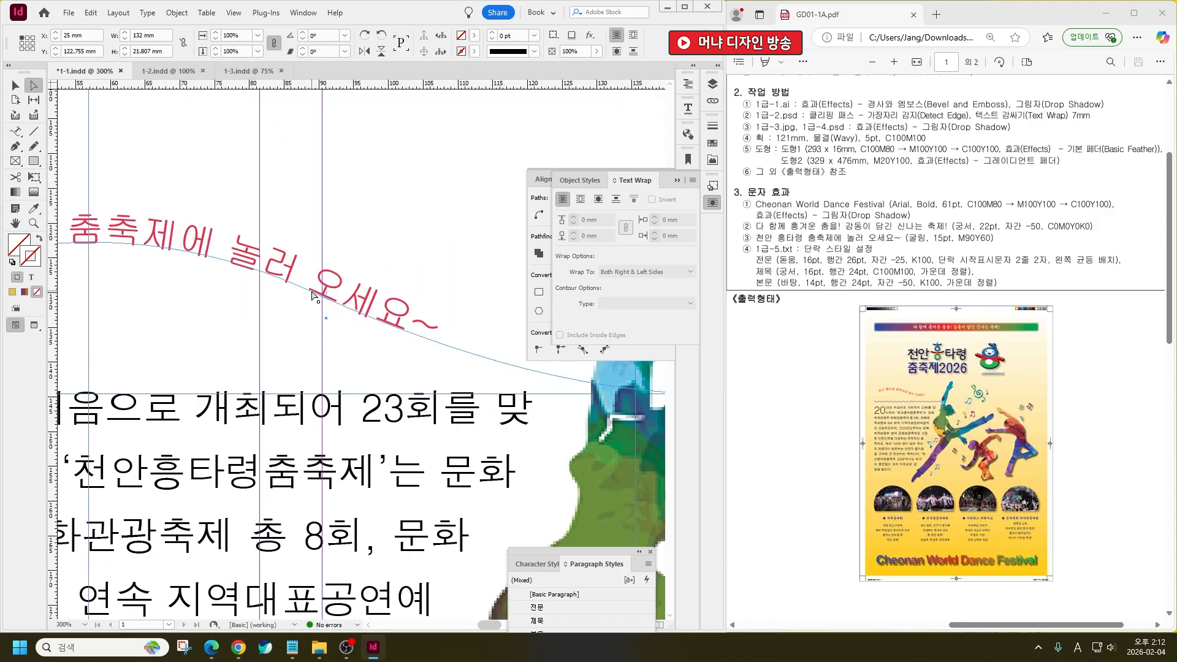
pyautogui.moveTo(311, 295); pyautogui.dragTo(306, 314)
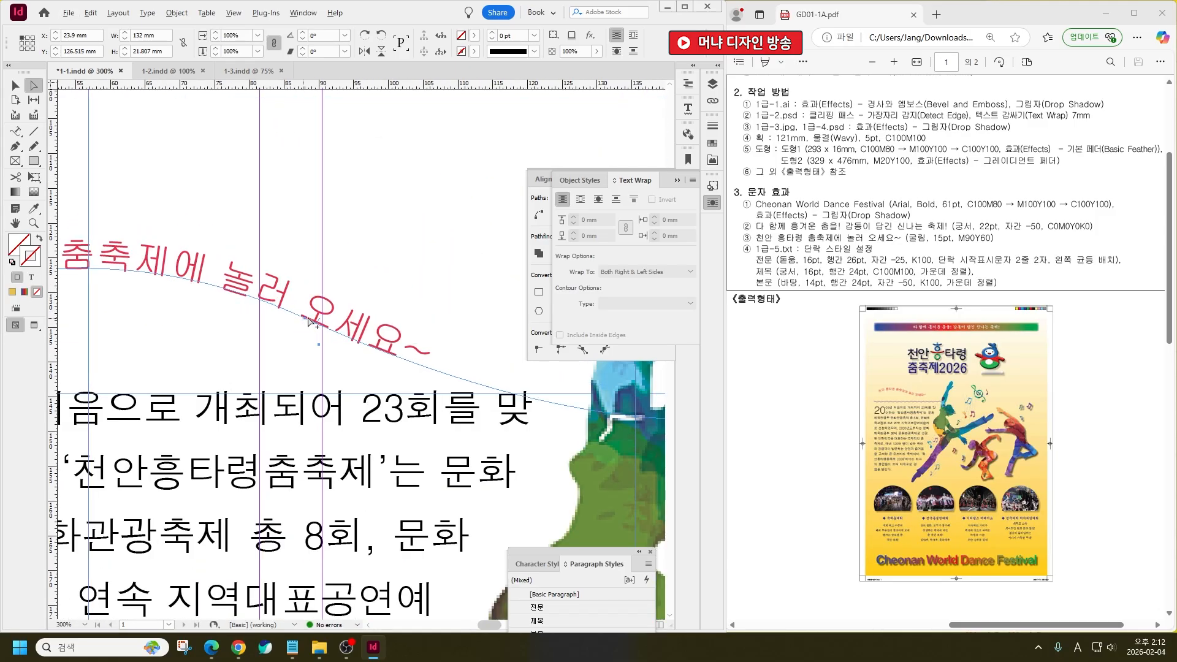
# Reshape the curved slogan's text path by adjusting the direction handle of its middle anchor and its right end
pyautogui.scroll(-2, 306, 319)
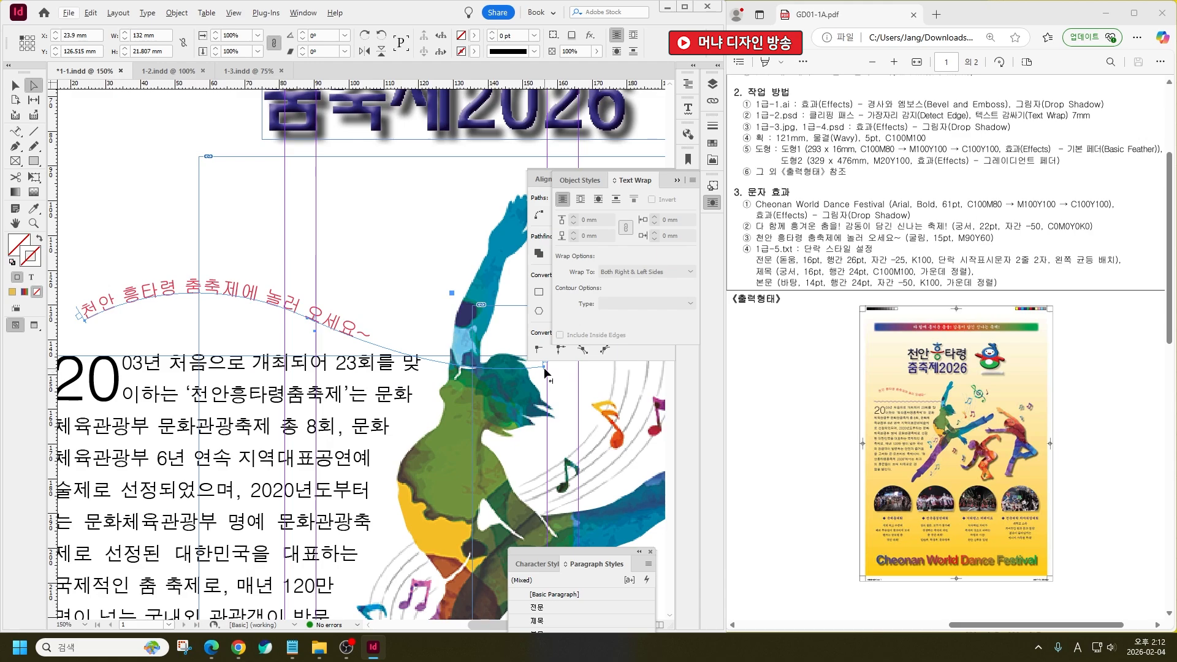
pyautogui.moveTo(399, 306); pyautogui.dragTo(326, 280)
pyautogui.click(285, 333)
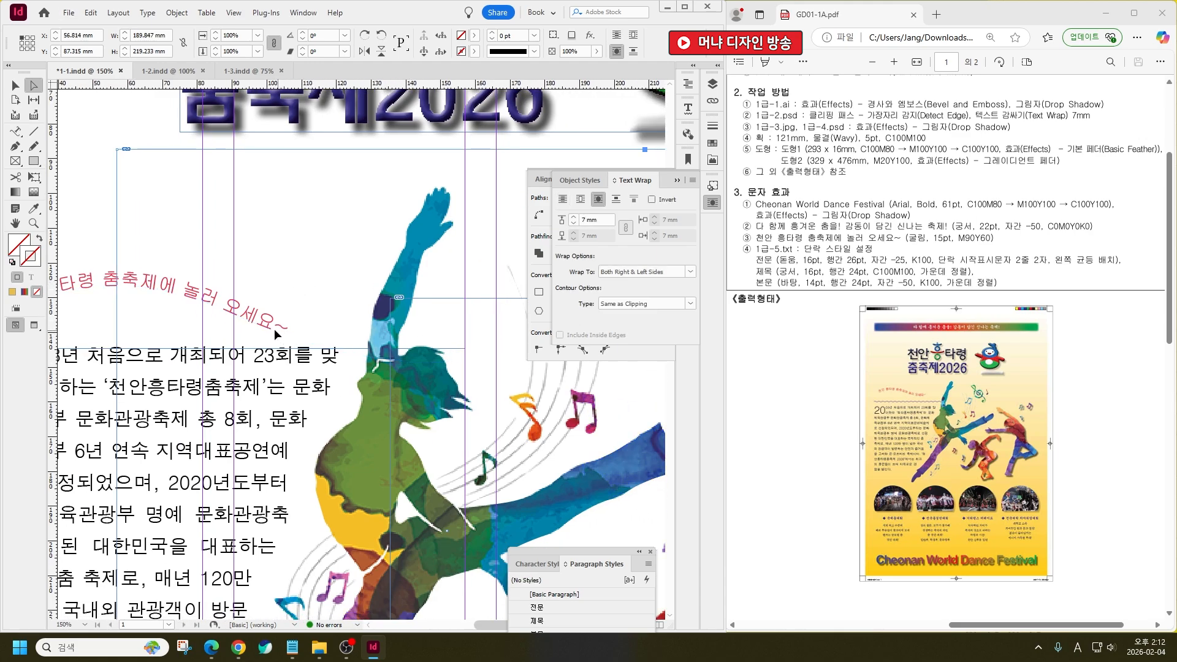
pyautogui.click(266, 321)
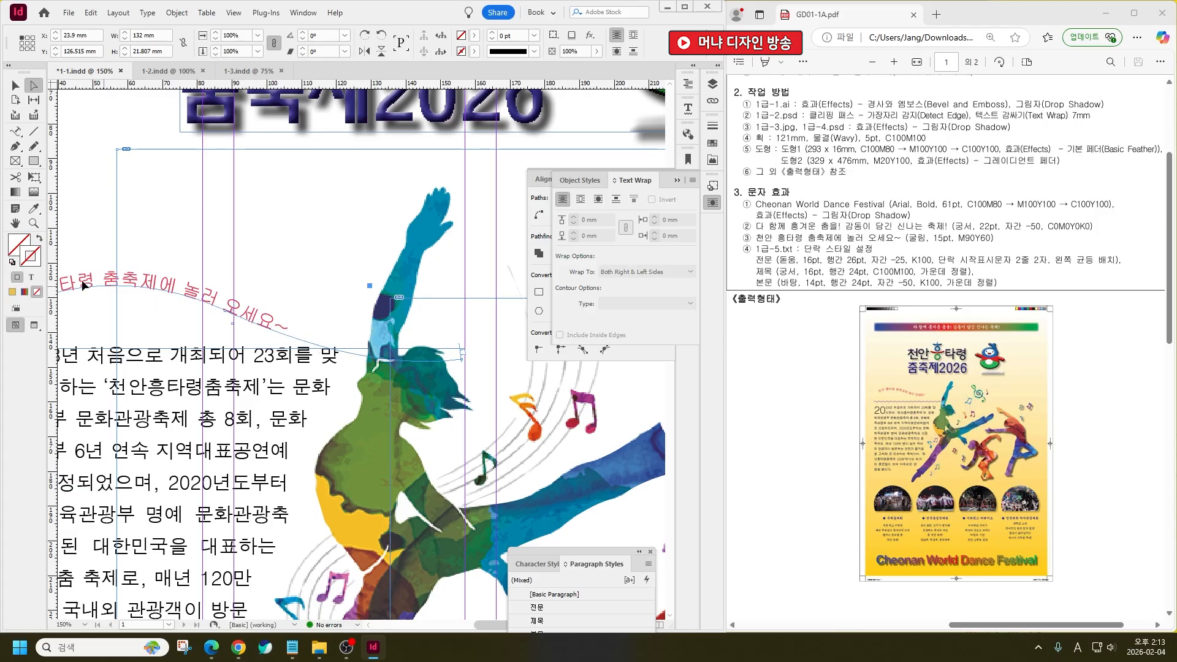
pyautogui.click(99, 292)
pyautogui.moveTo(100, 253); pyautogui.dragTo(86, 271)
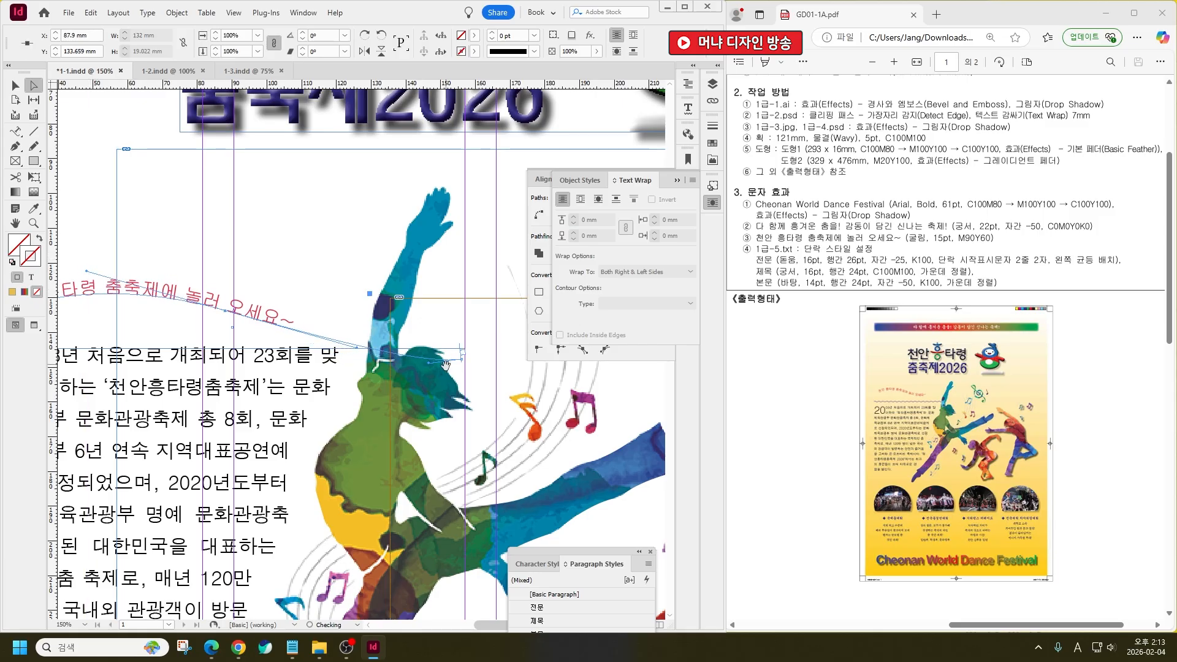
pyautogui.moveTo(429, 363); pyautogui.dragTo(417, 343)
pyautogui.scroll(-2, 447, 369)
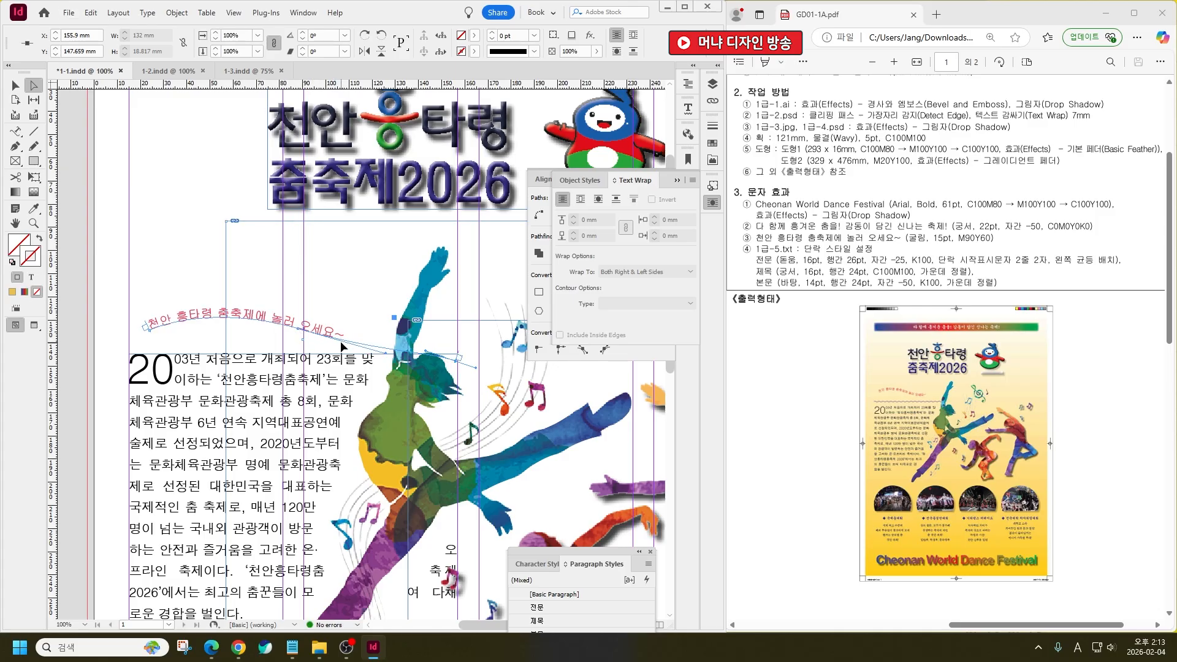
# Fine-tune the middle anchor's direction handle so the slogan's arch bulges higher, and undo the accidental text flip along the path
pyautogui.click(374, 347)
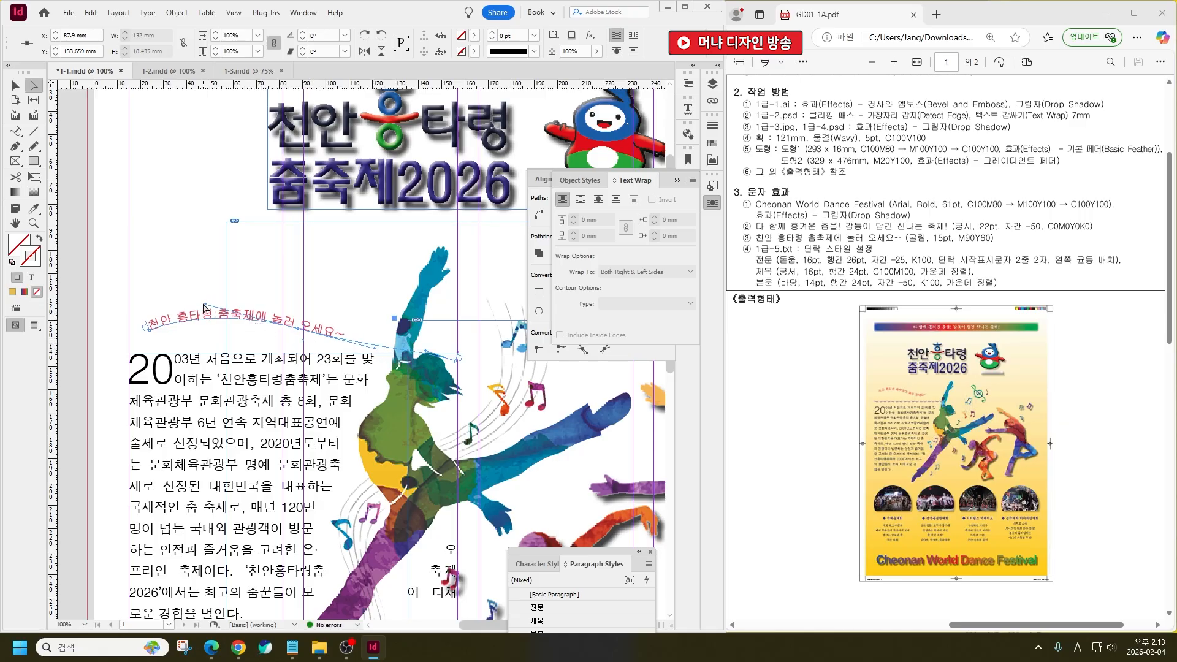
pyautogui.moveTo(206, 304); pyautogui.dragTo(181, 300)
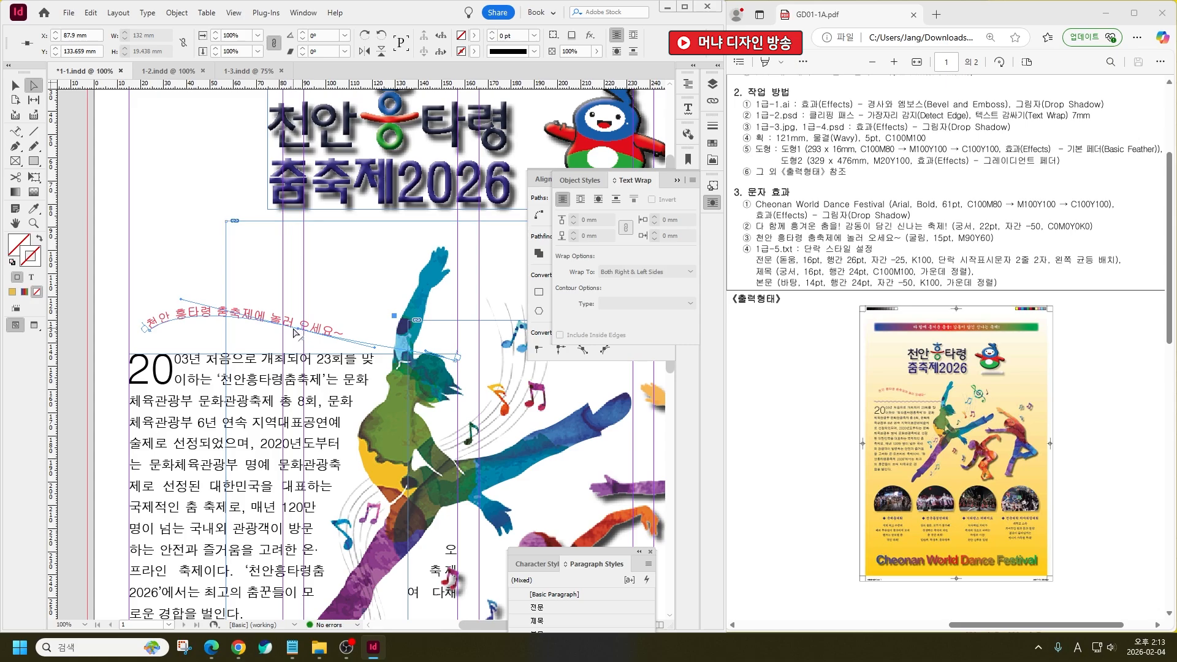
pyautogui.moveTo(297, 332); pyautogui.dragTo(286, 332)
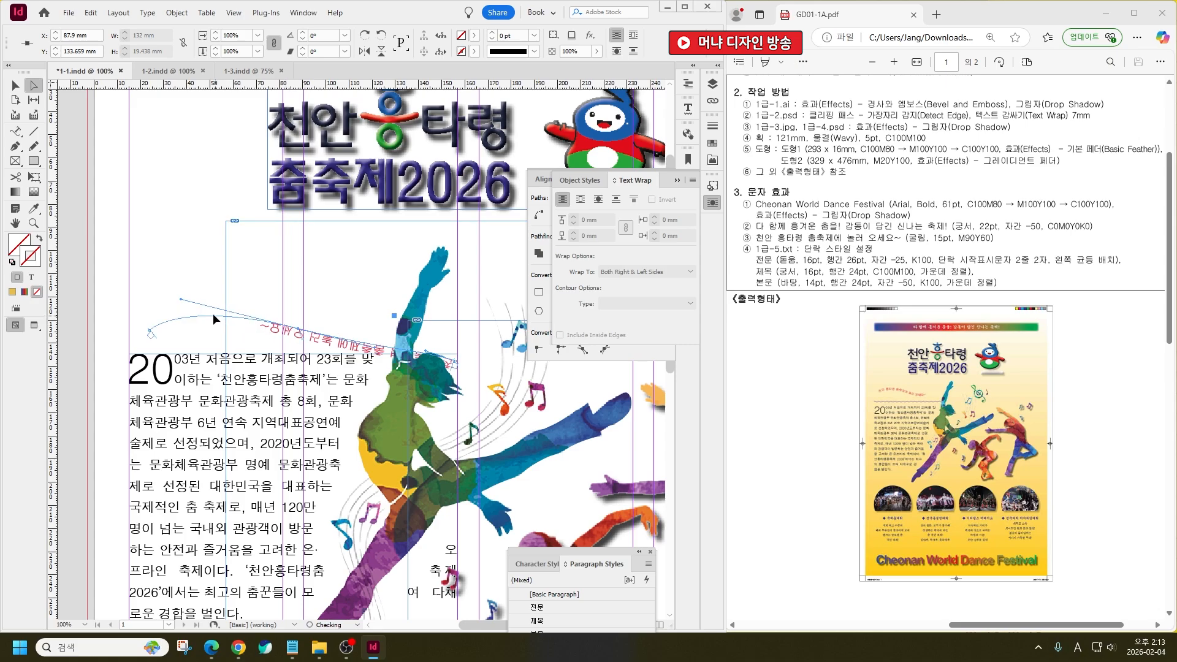
pyautogui.hotkey('ctrl', 'z')
pyautogui.moveTo(181, 301); pyautogui.dragTo(199, 294)
pyautogui.click(149, 217)
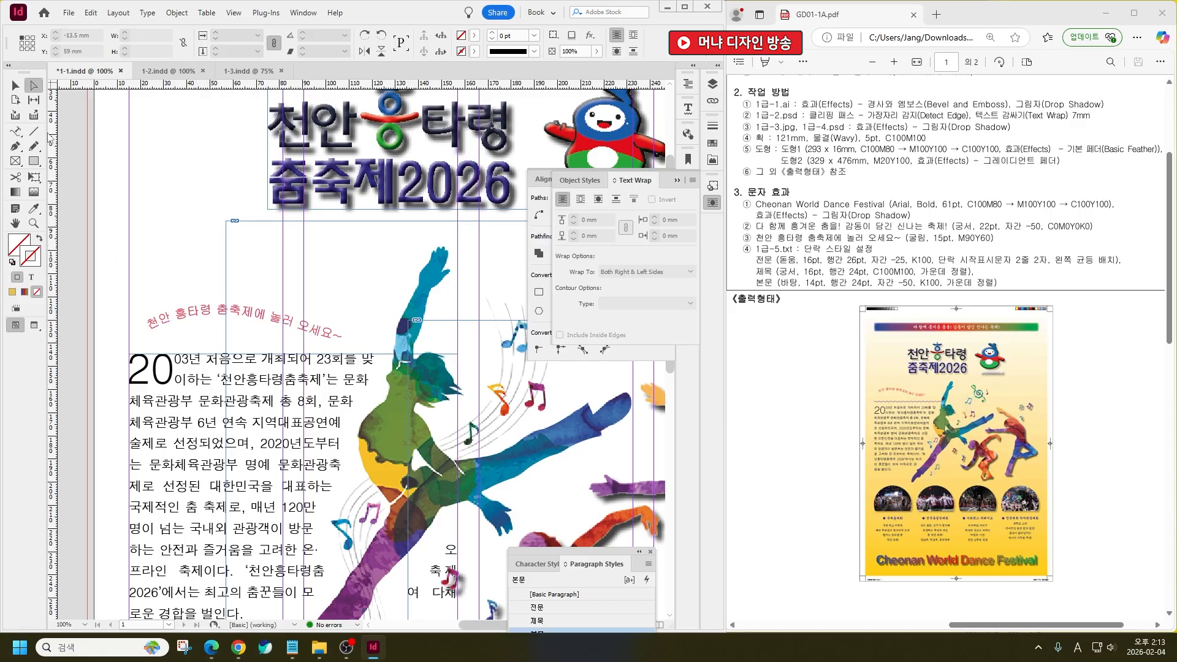
# Draw a straight horizontal line beginning beside the main title and set its length to 121 mm
pyautogui.click(15, 86)
pyautogui.scroll(-2, 196, 266)
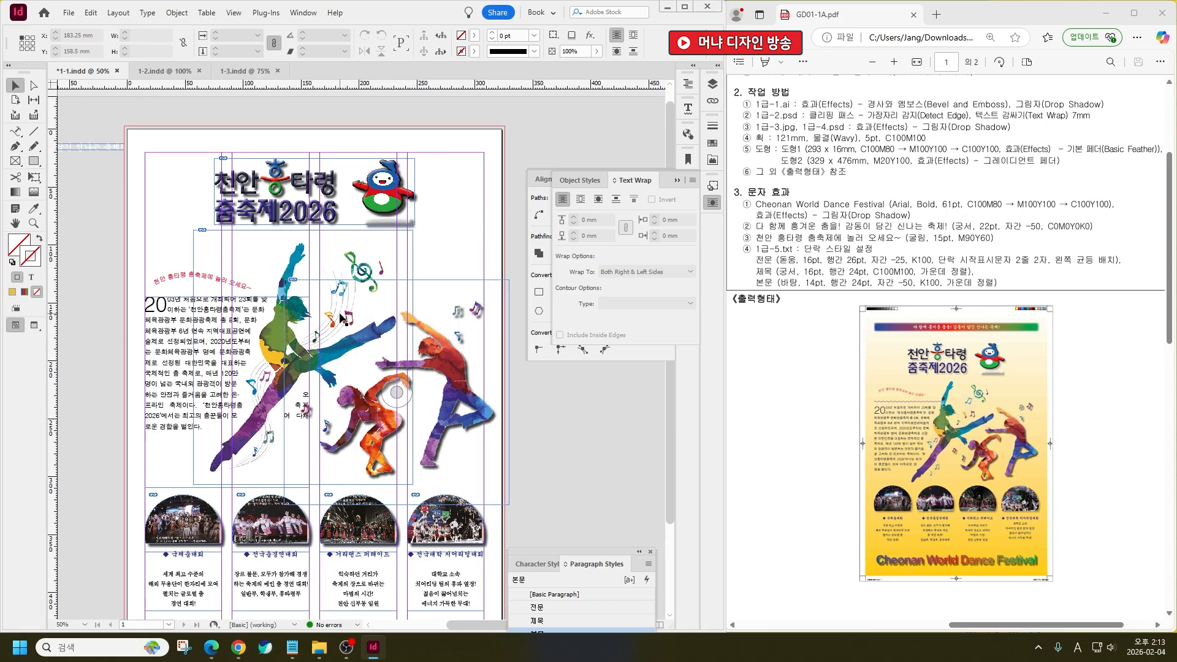
pyautogui.click(33, 131)
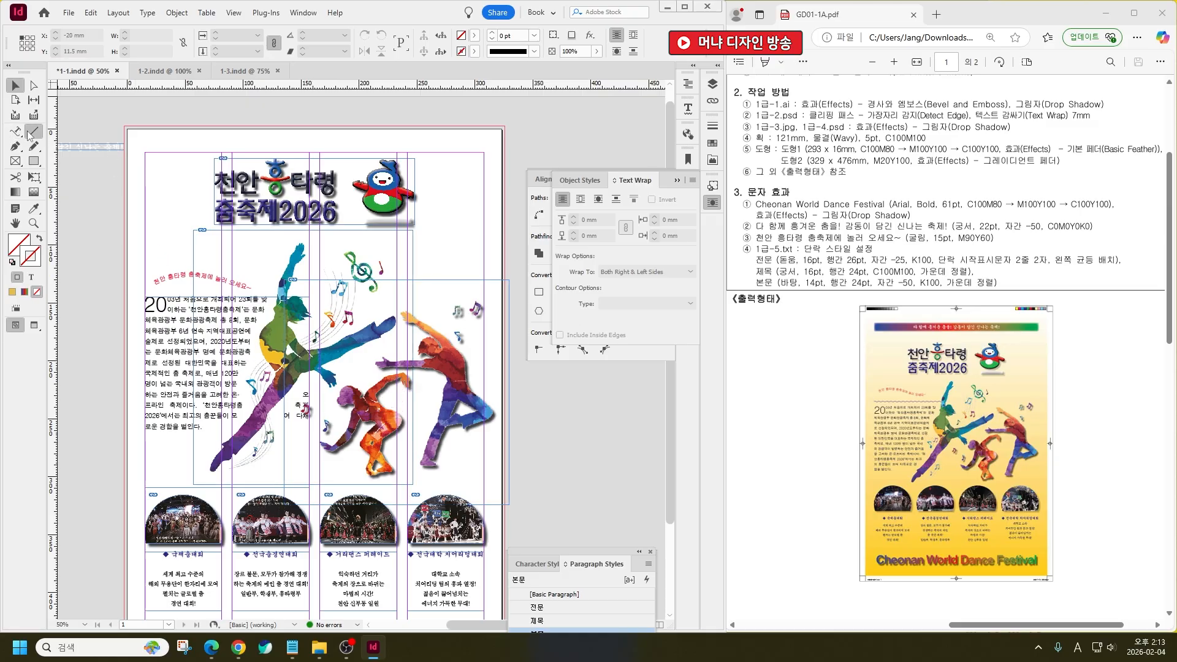
pyautogui.moveTo(102, 190); pyautogui.dragTo(335, 236)
pyautogui.click(142, 32)
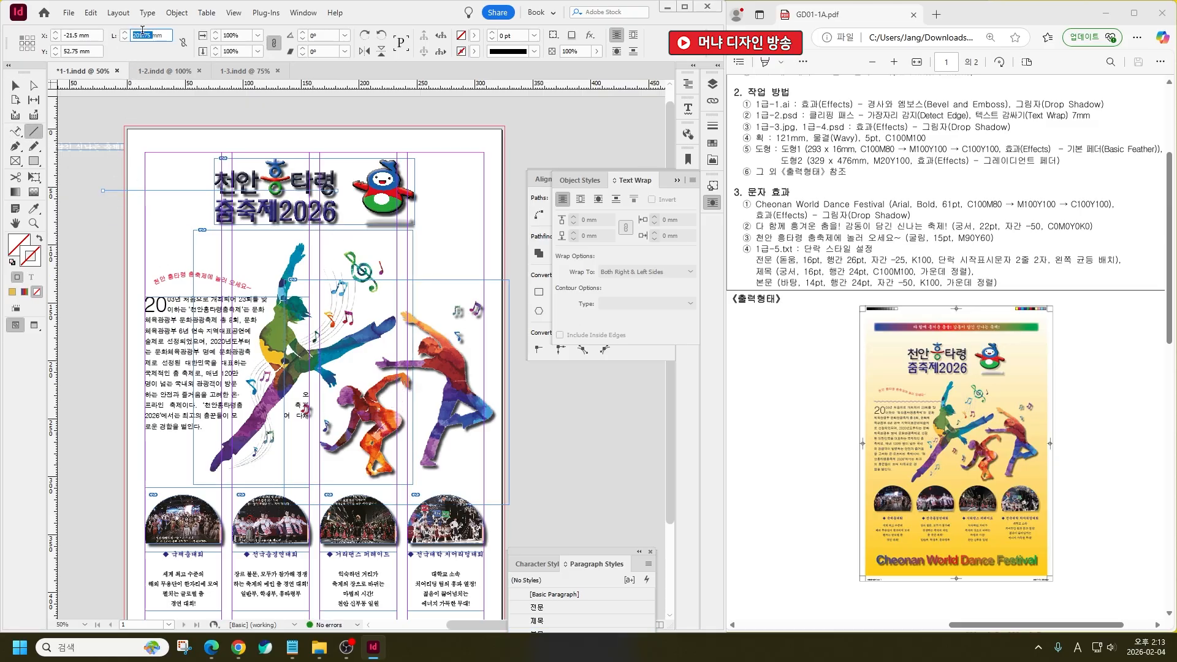
pyautogui.write('121')
pyautogui.press('Return')
# Give the line a Wavy stroke in C100 M100 Y0 K0 with a weight of 5 pt
pyautogui.click(534, 53)
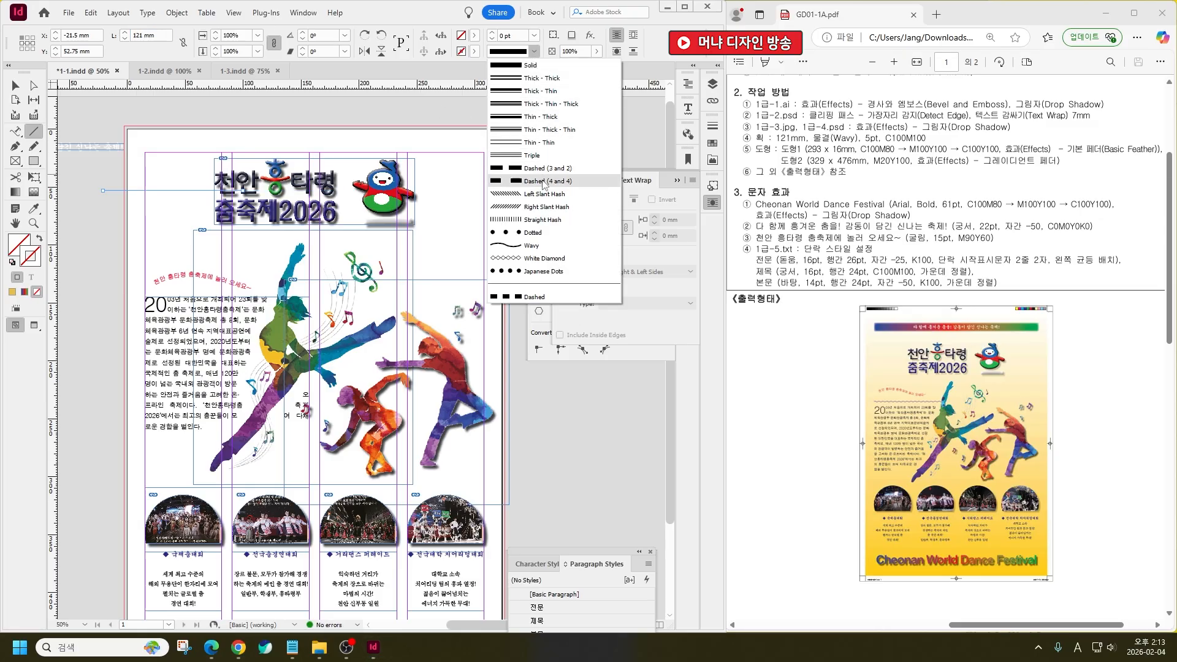
pyautogui.click(533, 246)
pyautogui.doubleClick(35, 260)
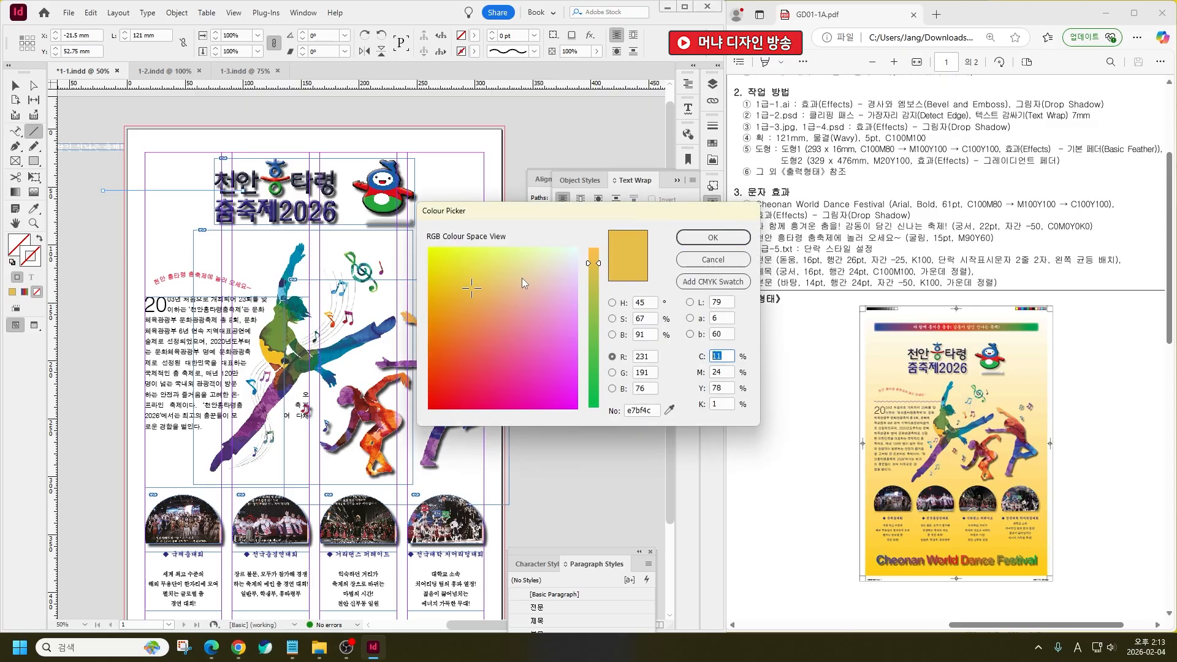
pyautogui.write('100')
pyautogui.press('Tab')
pyautogui.write('100')
pyautogui.press('Tab')
pyautogui.write('0')
pyautogui.press('Tab')
pyautogui.write('0')
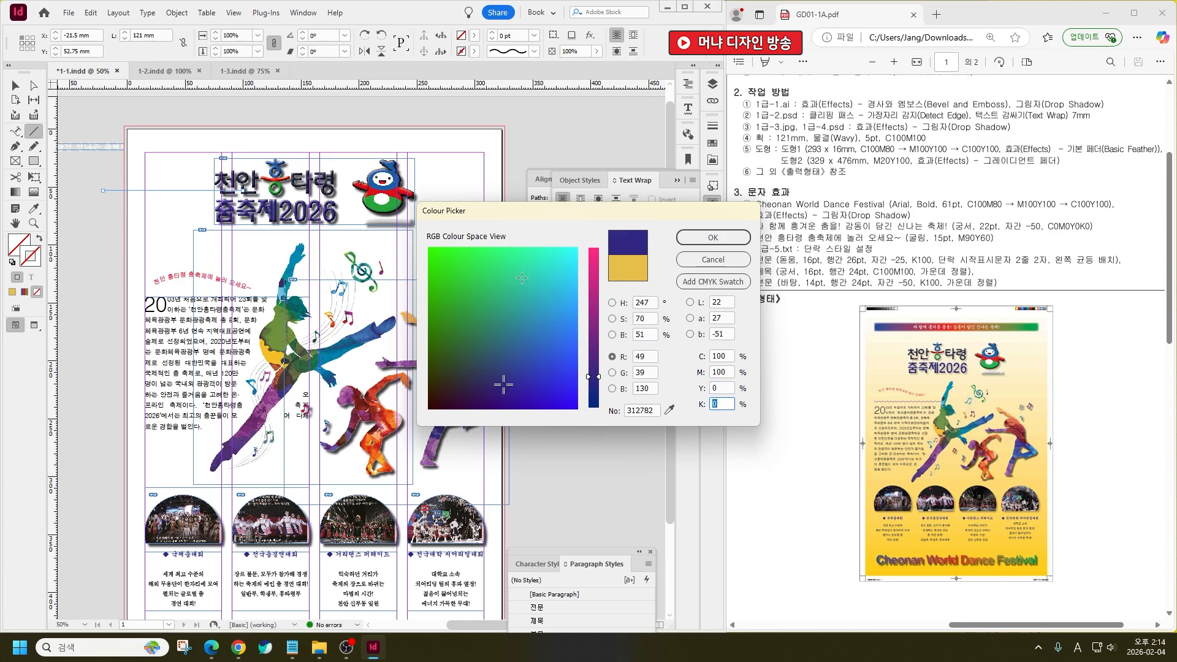
pyautogui.press('Return')
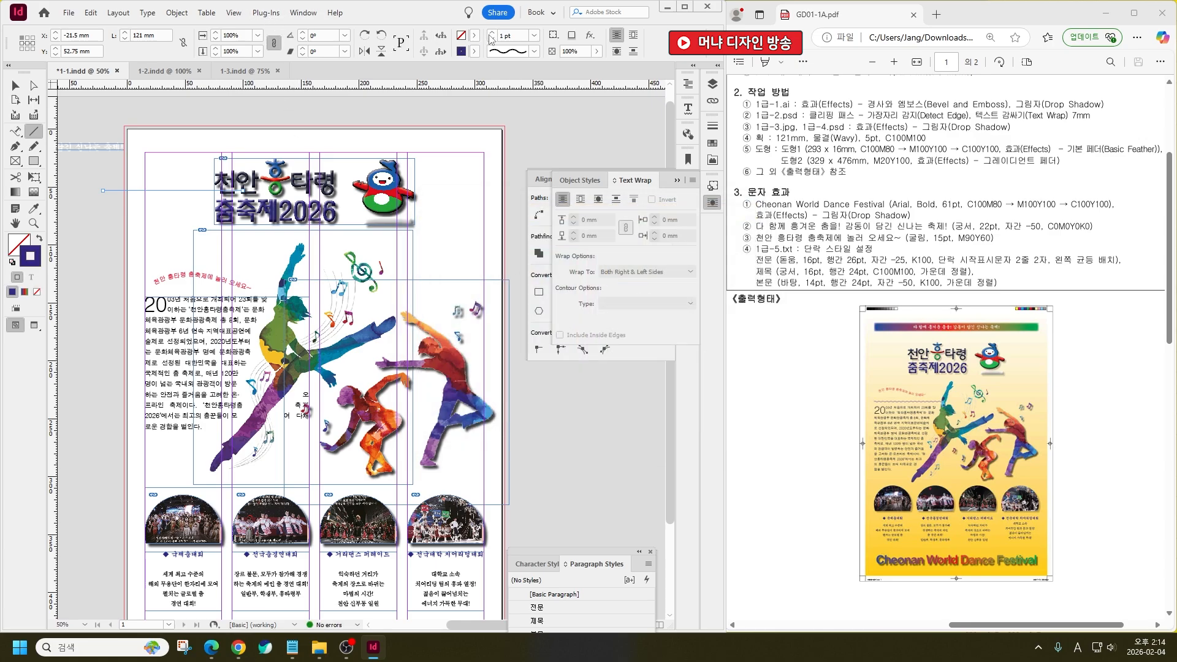
pyautogui.click(490, 33)
pyautogui.click(490, 33)
pyautogui.click(490, 33)
pyautogui.click(491, 33)
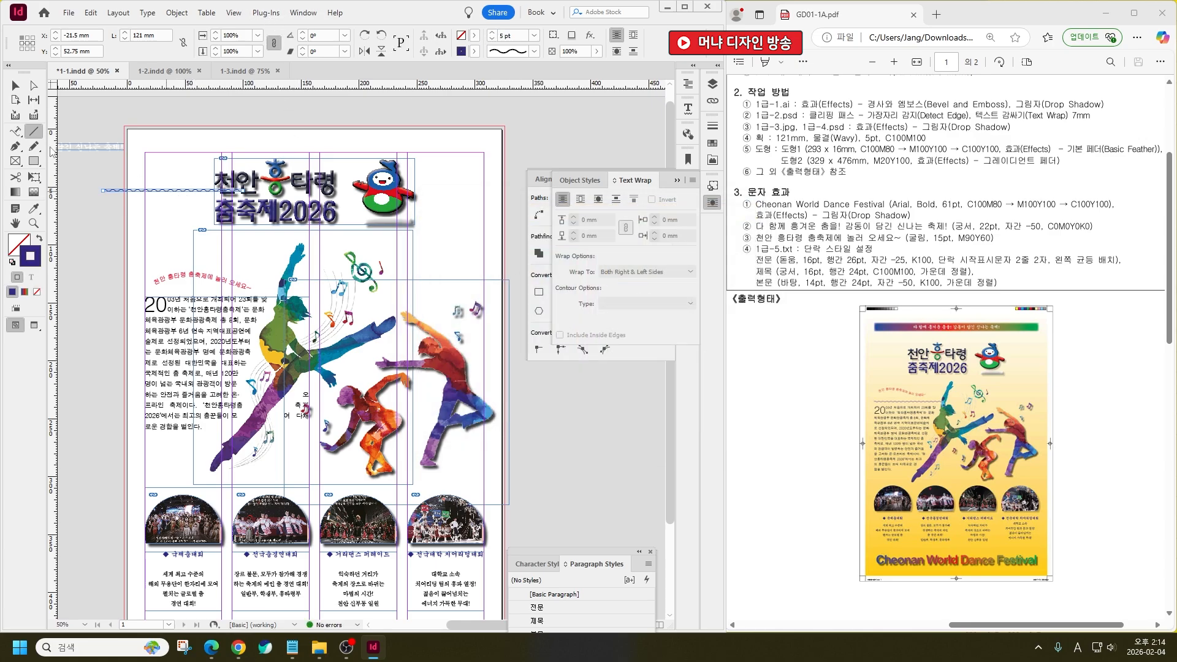
# Place the wavy line between the curved slogan and the intro paragraph, and shift the slogan slightly up above it
pyautogui.click(15, 85)
pyautogui.moveTo(149, 192)
pyautogui.mouseDown()
pyautogui.moveTo(202, 282)
pyautogui.moveTo(191, 291)
pyautogui.mouseUp()
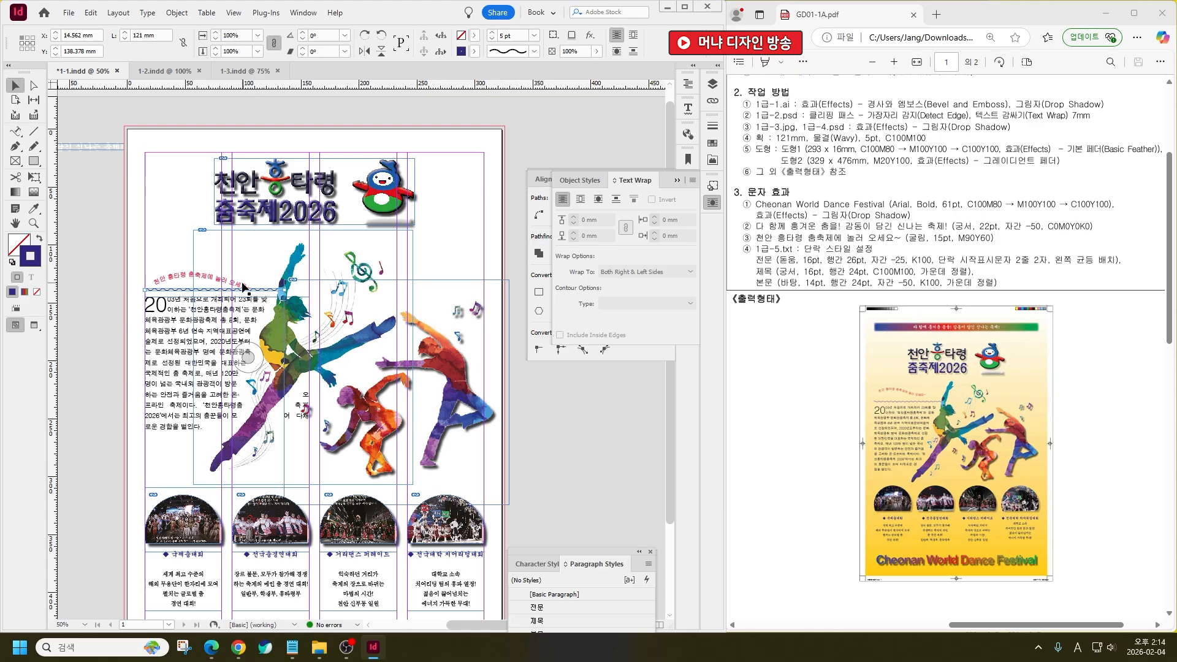
pyautogui.press('Down')
pyautogui.click(234, 284)
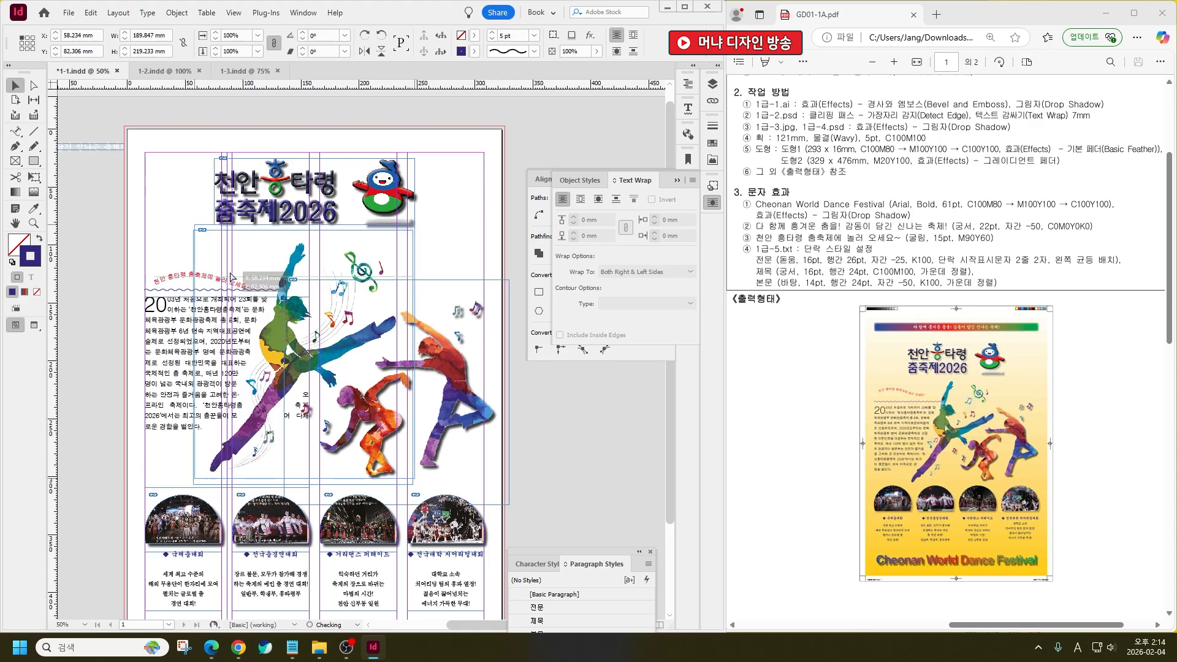
pyautogui.moveTo(178, 280); pyautogui.dragTo(182, 274)
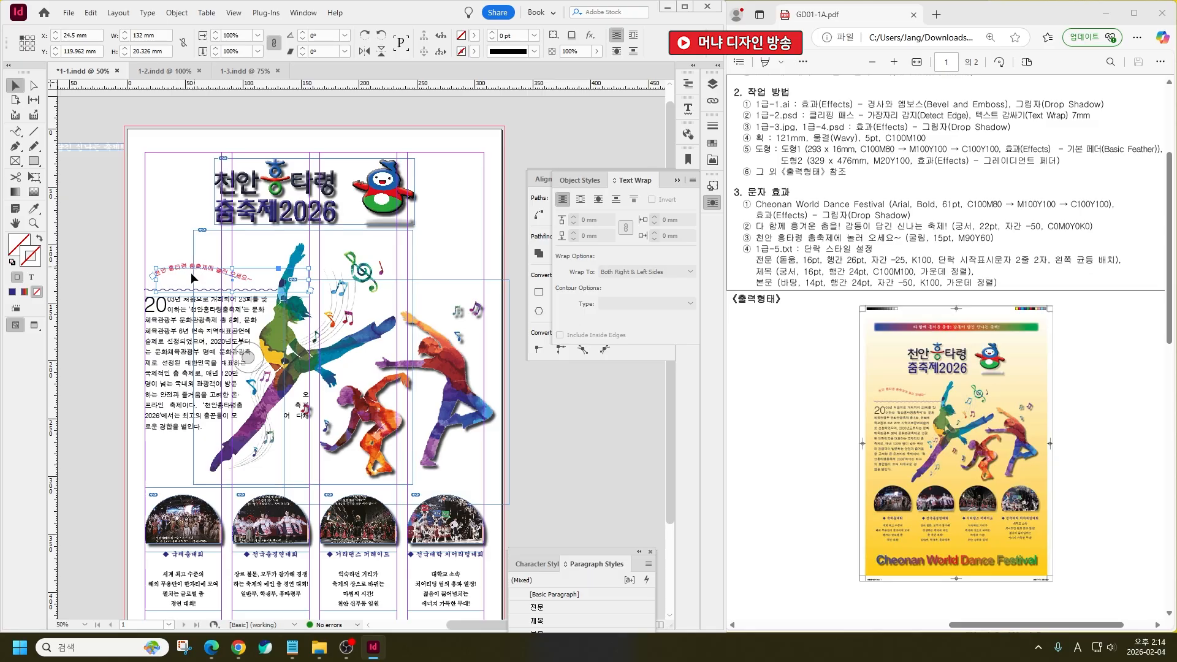
pyautogui.click(100, 230)
# Create a rectangle 293 mm wide and 16 mm high
pyautogui.click(35, 161)
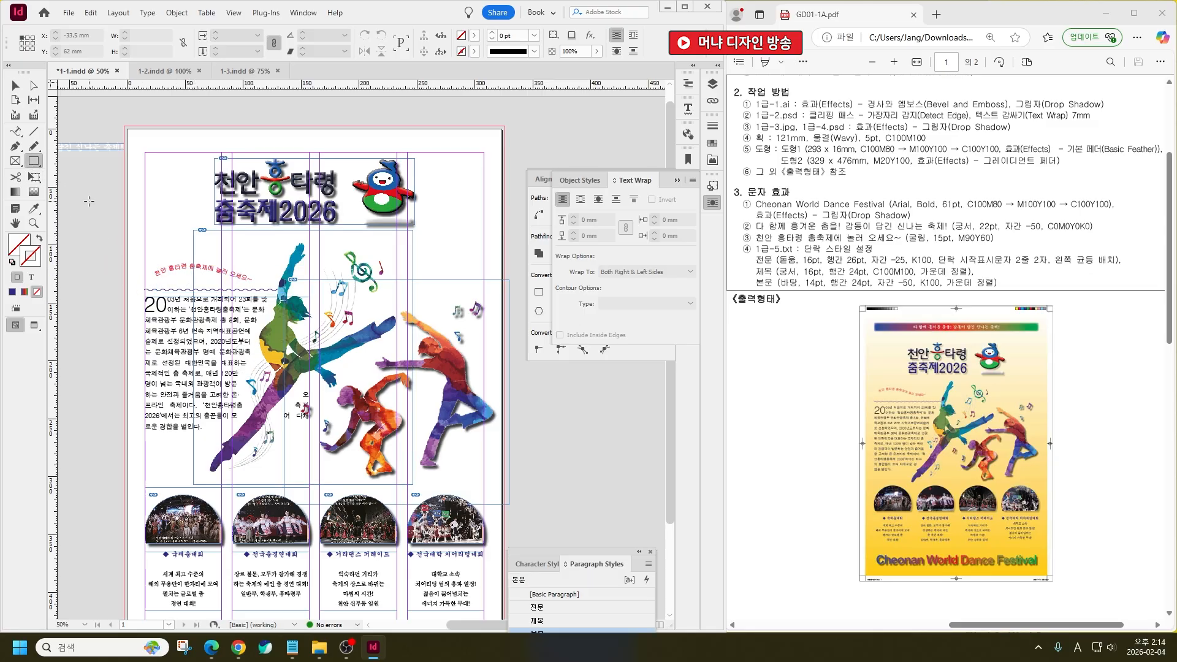
pyautogui.click(103, 228)
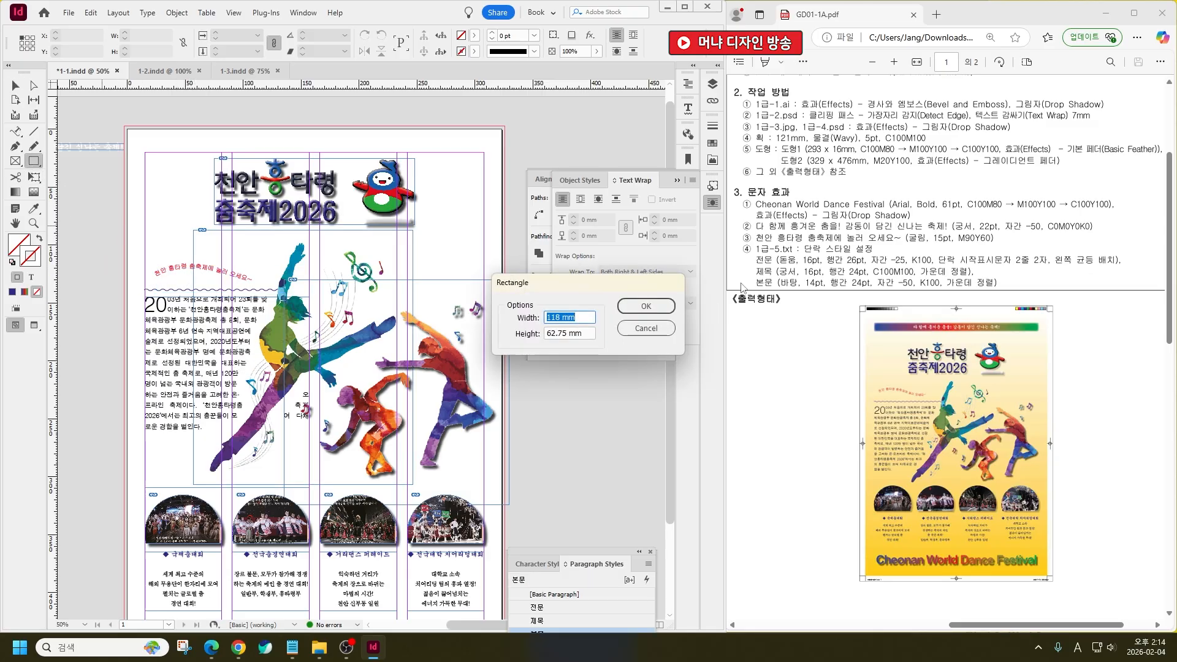
pyautogui.write('293')
pyautogui.press('Tab')
pyautogui.write('1')
pyautogui.press('Return')
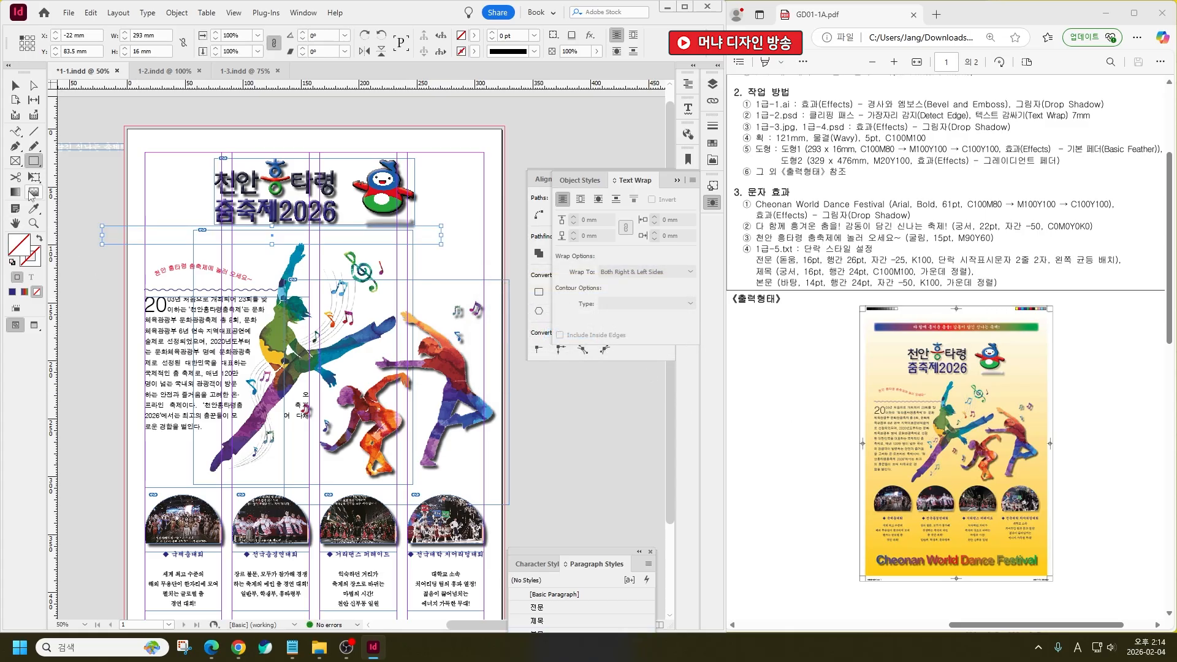
# Fill the rectangle with the linear blue–red–green gradient, keeping its first colour at C100 M80 Y0 K0
pyautogui.doubleClick(15, 191)
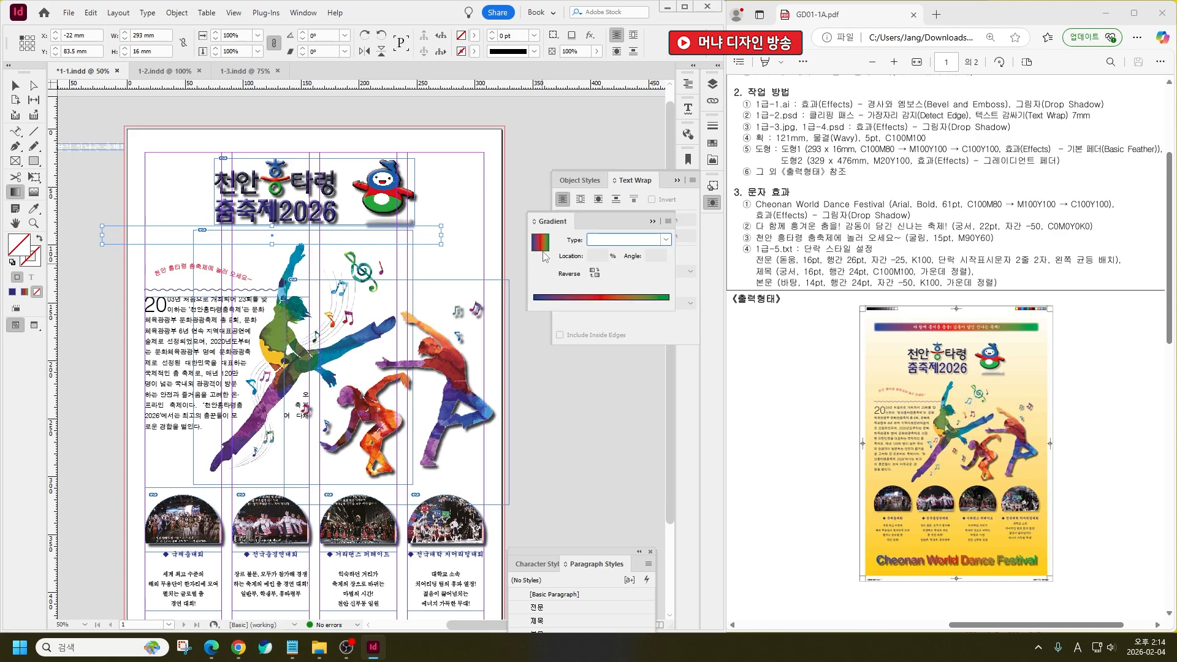
pyautogui.click(540, 242)
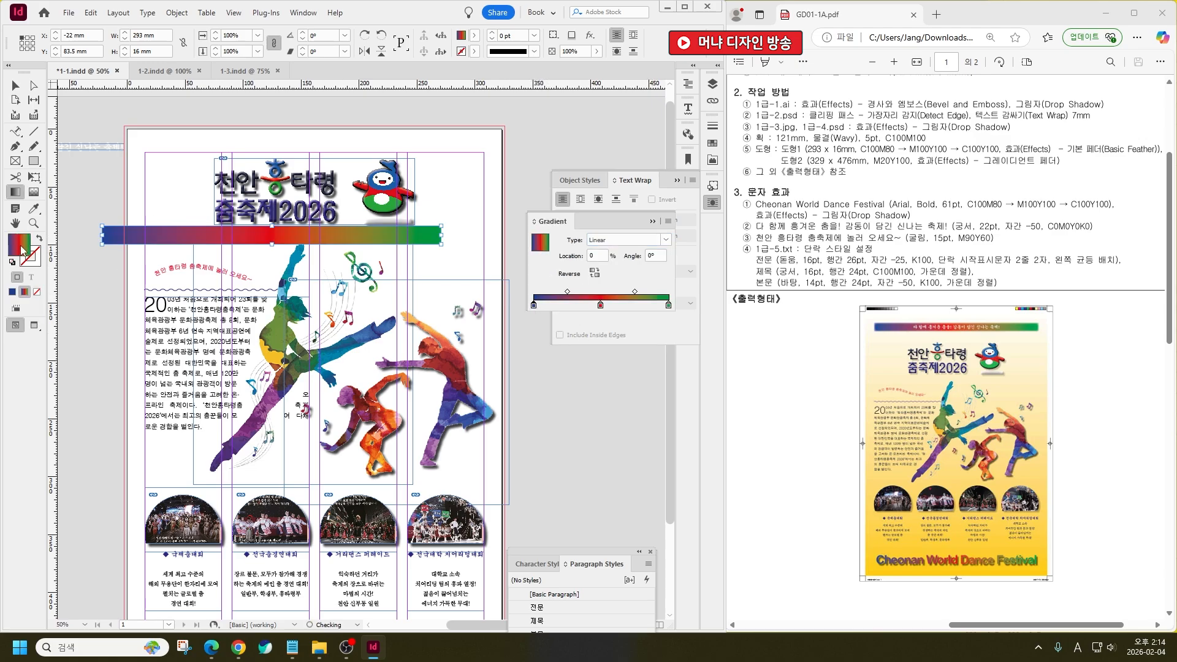
pyautogui.doubleClick(17, 251)
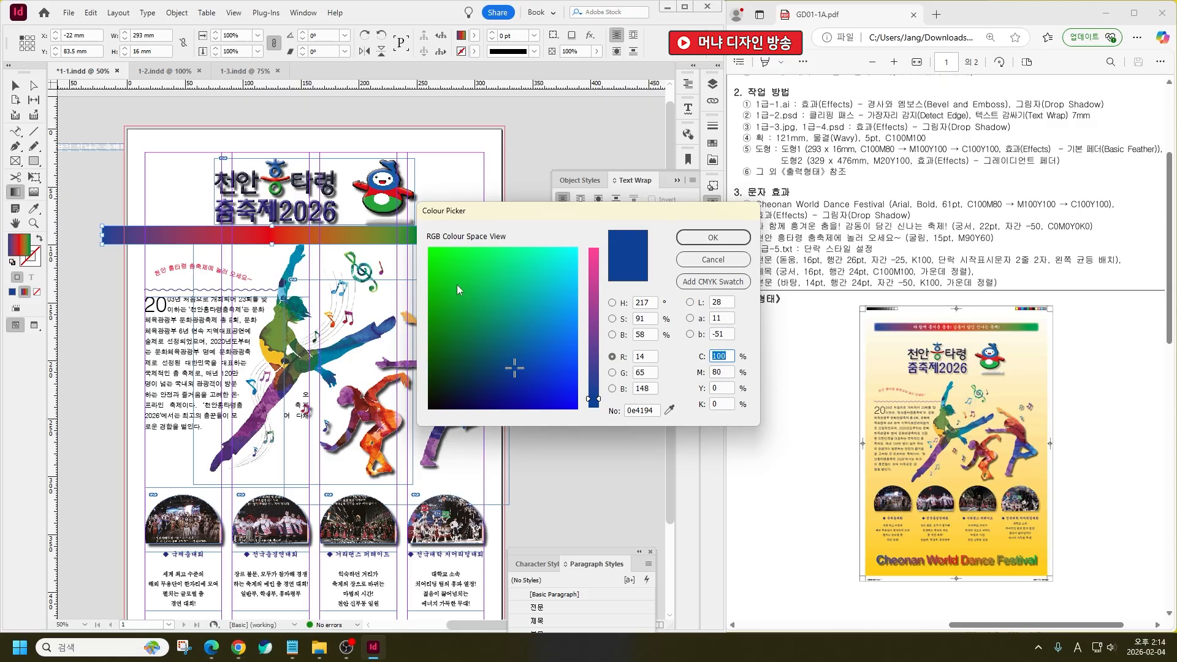
pyautogui.press('Return')
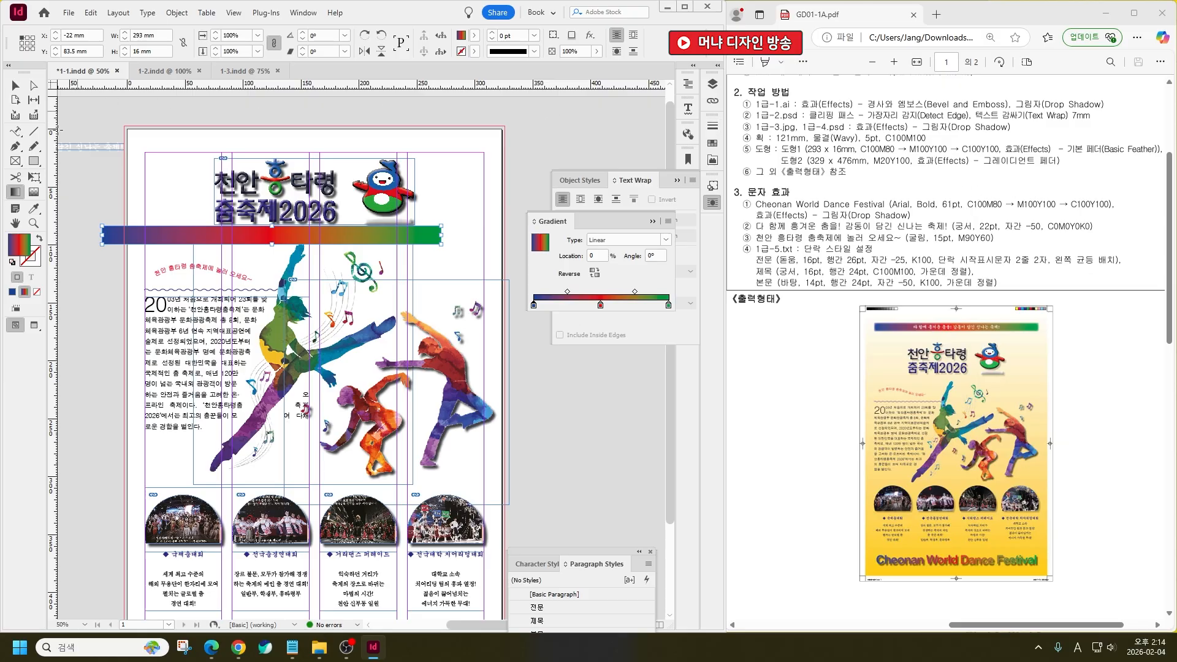
# Apply the Basic Feather effect to the gradient bar with its default settings
pyautogui.click(15, 86)
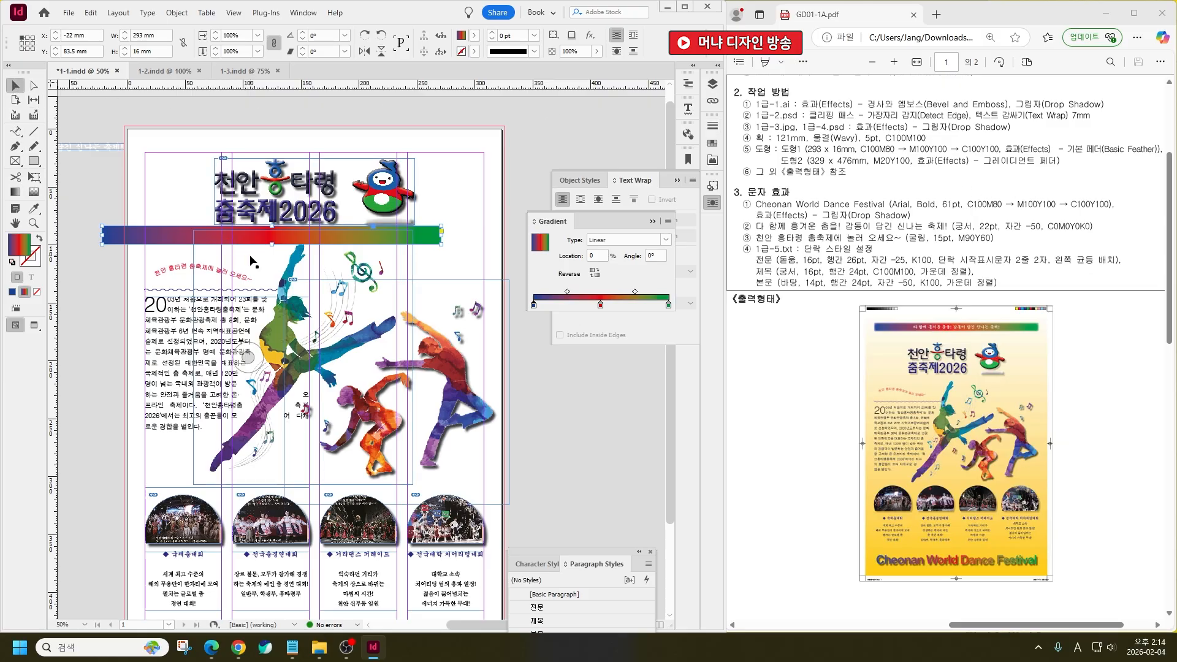
pyautogui.rightClick(432, 242)
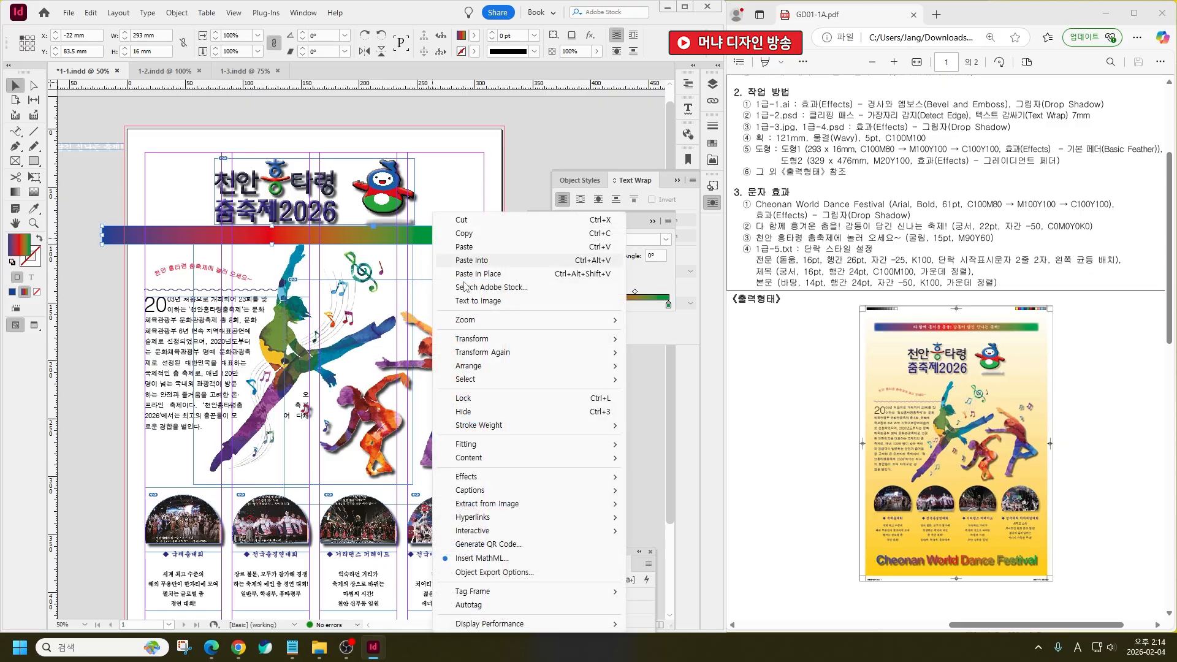
pyautogui.moveTo(565, 479)
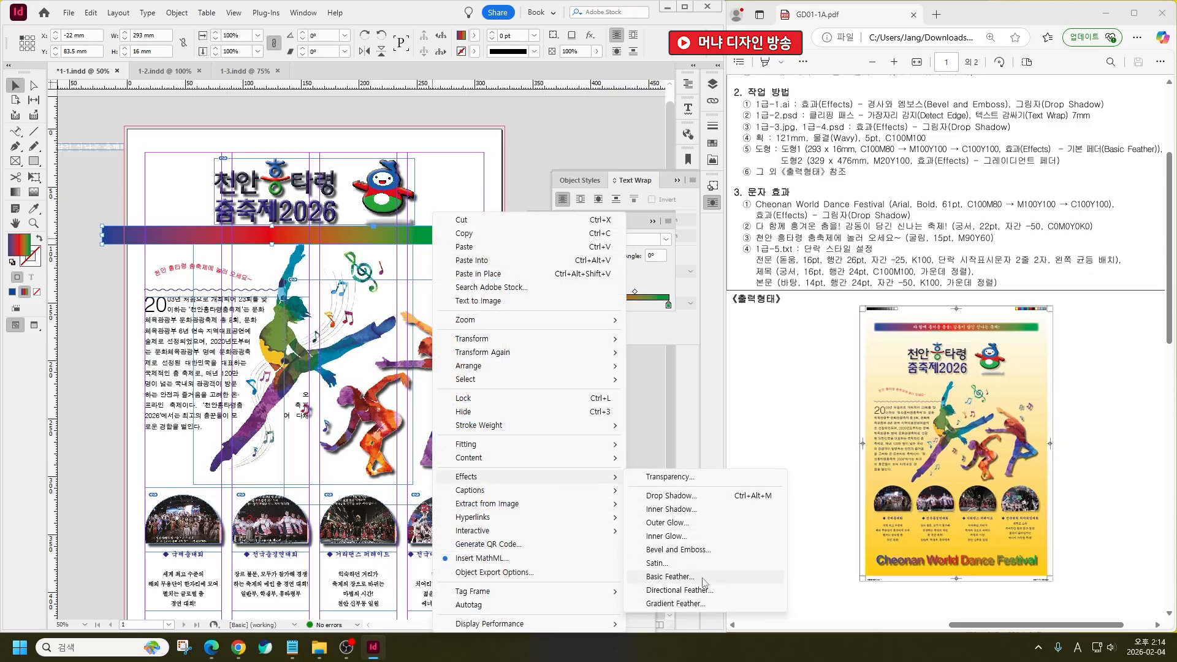
pyautogui.click(674, 576)
pyautogui.click(693, 435)
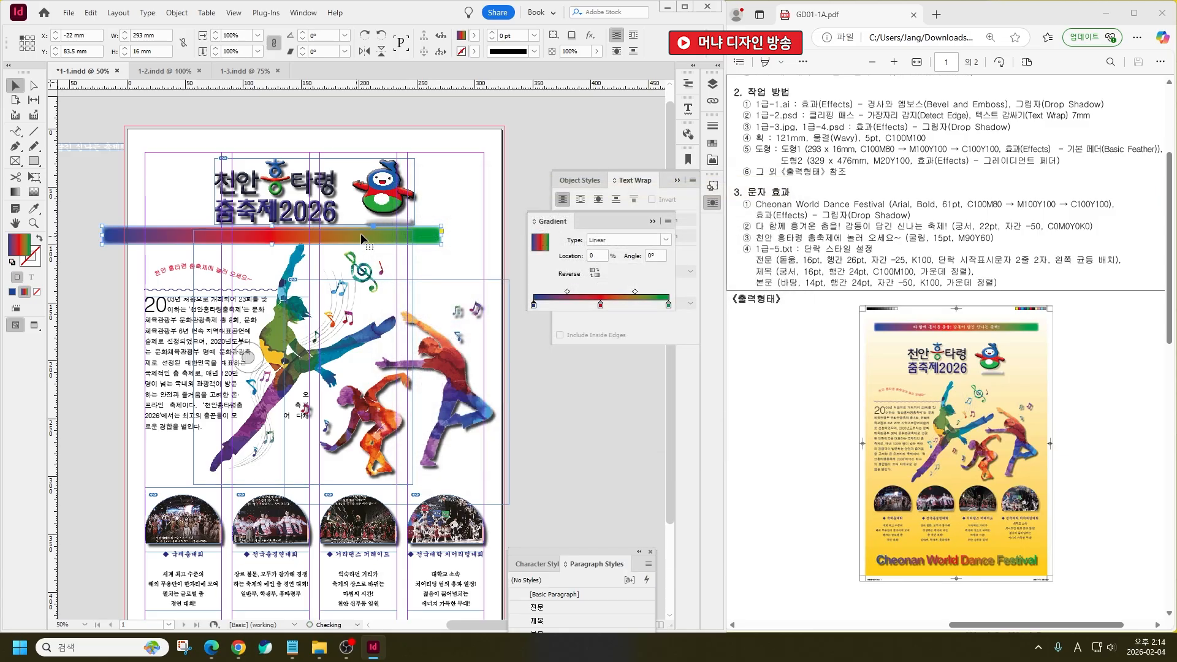
# Move the gradient bar to the page's top margin and place the white festival tagline from the pasteboard centred on it
pyautogui.moveTo(365, 237); pyautogui.dragTo(414, 164)
pyautogui.moveTo(80, 149); pyautogui.dragTo(347, 163)
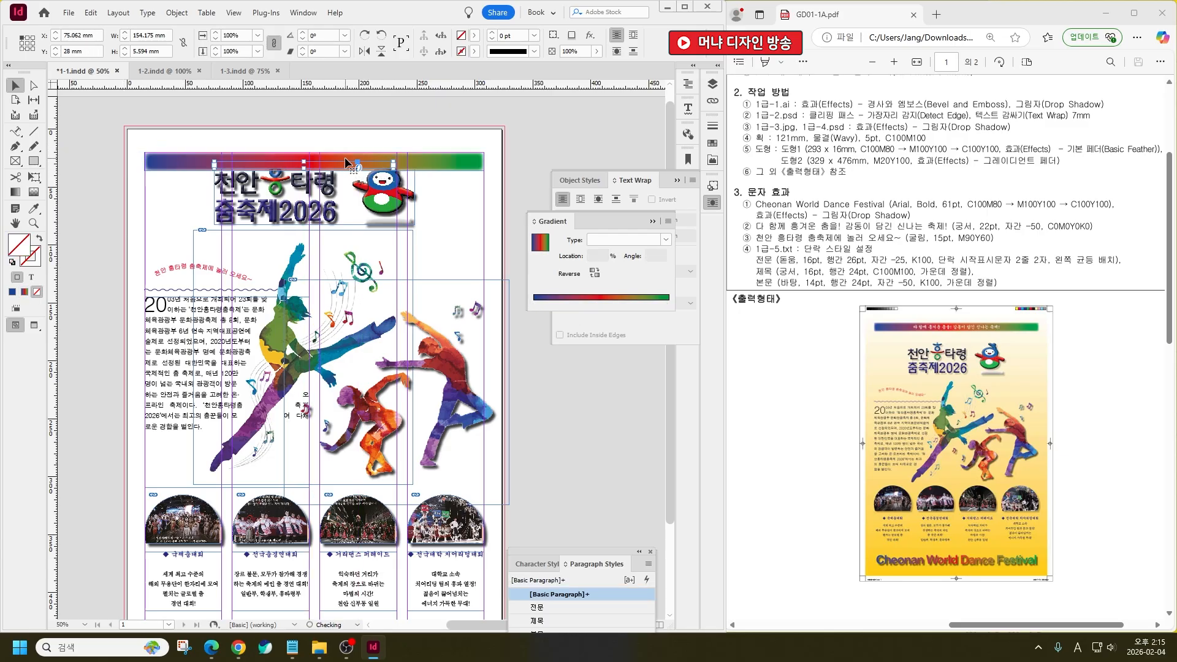
pyautogui.click(423, 209)
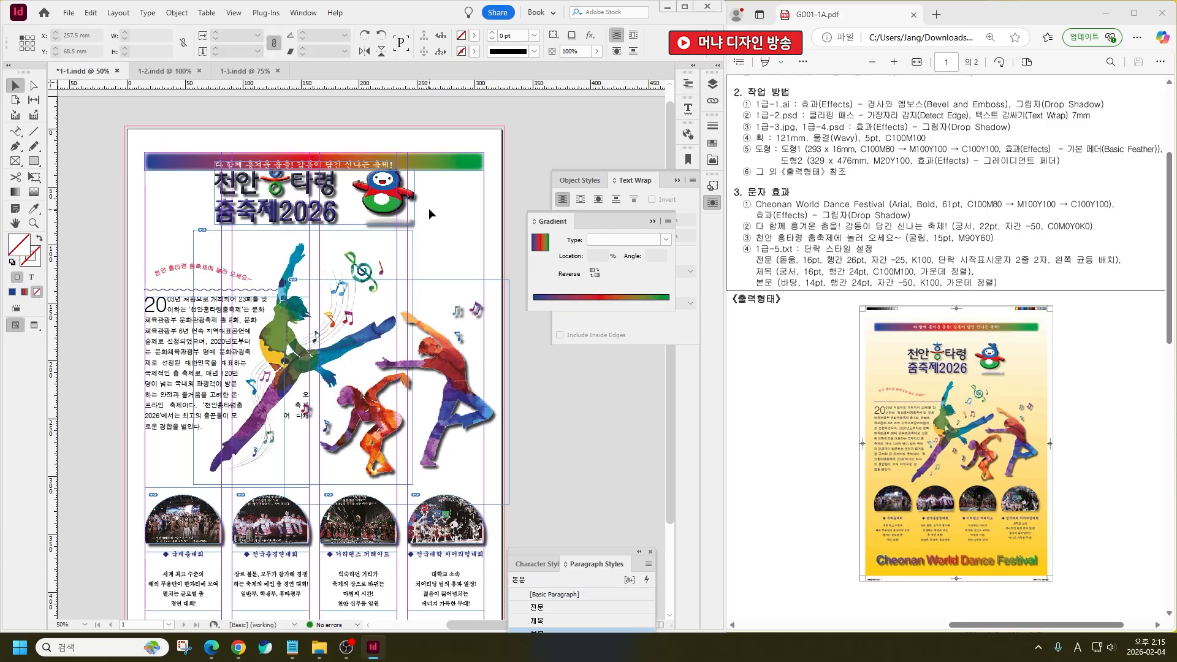
# Move the title, mascot, dancers, curved slogan, wavy line and intro paragraph down together until their top edge is at Y 50 mm
pyautogui.moveTo(536, 413); pyautogui.dragTo(142, 207)
pyautogui.press('Down')
pyautogui.press('Down')
pyautogui.press('Down')
pyautogui.press('Down')
pyautogui.press('Down')
pyautogui.press('Down')
pyautogui.press('Down')
pyautogui.press('Down')
pyautogui.press('Down')
pyautogui.press('Down')
pyautogui.press('Down')
pyautogui.press('Down')
pyautogui.press('Down')
pyautogui.press('Down')
pyautogui.press('Down')
pyautogui.press('Down')
pyautogui.press('Down')
pyautogui.press('Down')
pyautogui.press('Down')
pyautogui.press('Down')
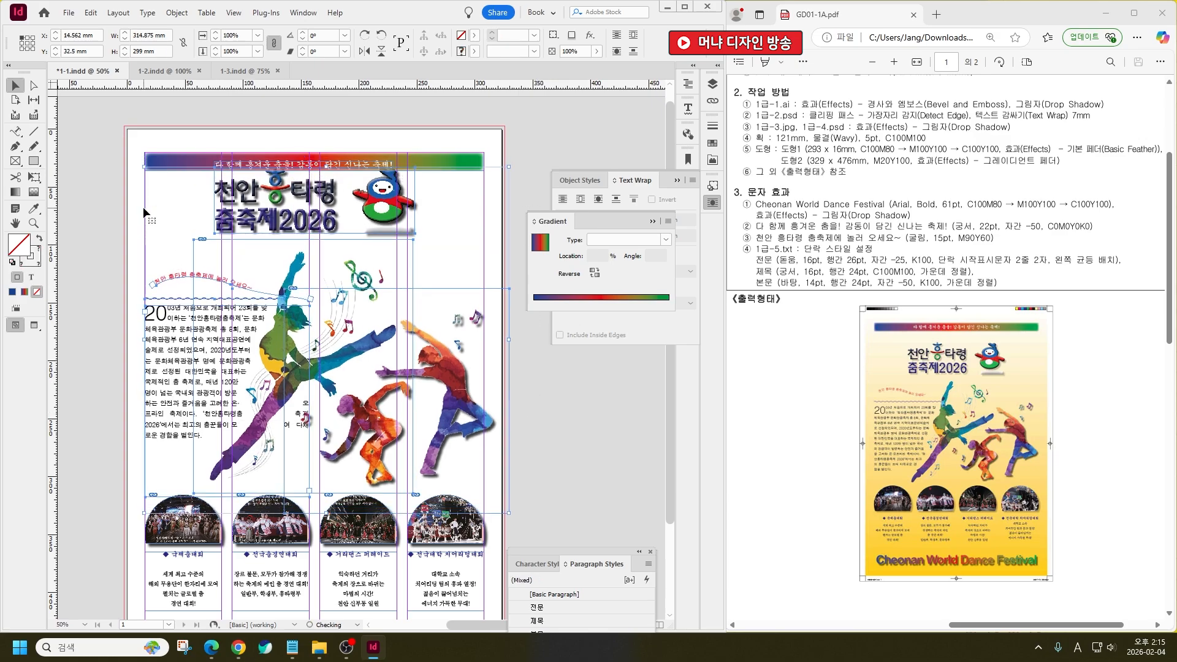
pyautogui.press('Down')
pyautogui.press('Down')
pyautogui.press('Down')
pyautogui.press('Down')
pyautogui.press('Down')
pyautogui.press('Down')
pyautogui.press('Down')
pyautogui.press('Down')
pyautogui.press('Down')
pyautogui.press('Down')
pyautogui.press('Down')
pyautogui.press('Down')
pyautogui.press('Down')
pyautogui.press('Down')
pyautogui.press('Down')
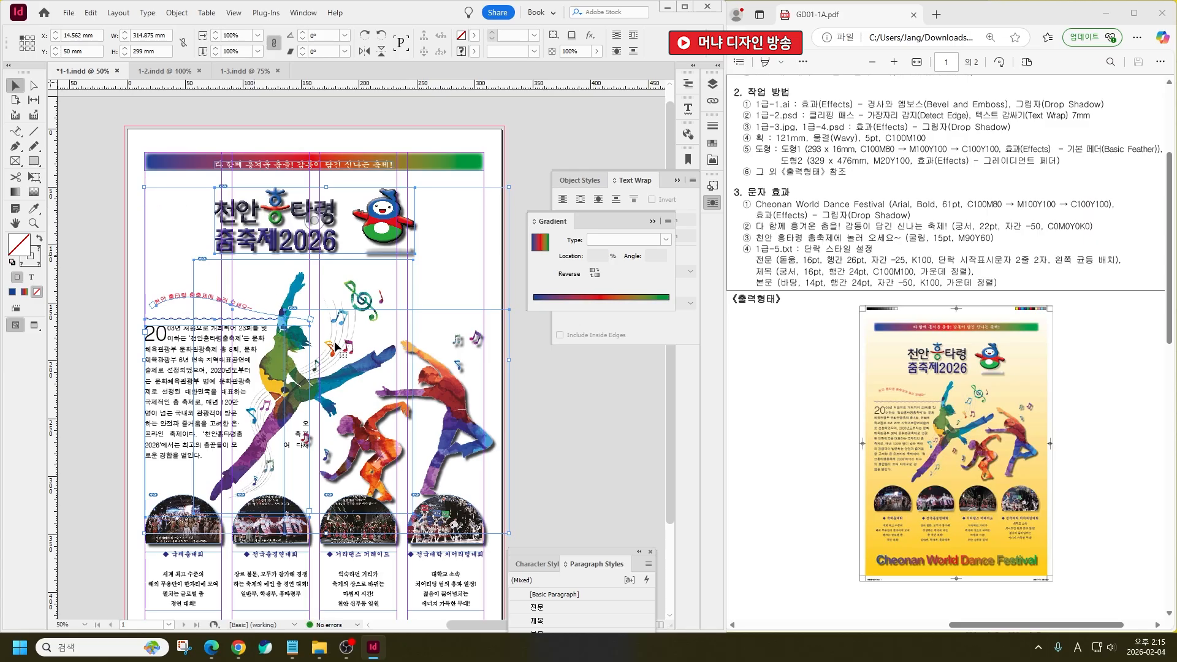
pyautogui.click(593, 451)
# Raise the dancers, curved slogan, wavy line and intro paragraph together until their top edge is at Y 104.815 mm
pyautogui.moveTo(542, 437); pyautogui.dragTo(127, 281)
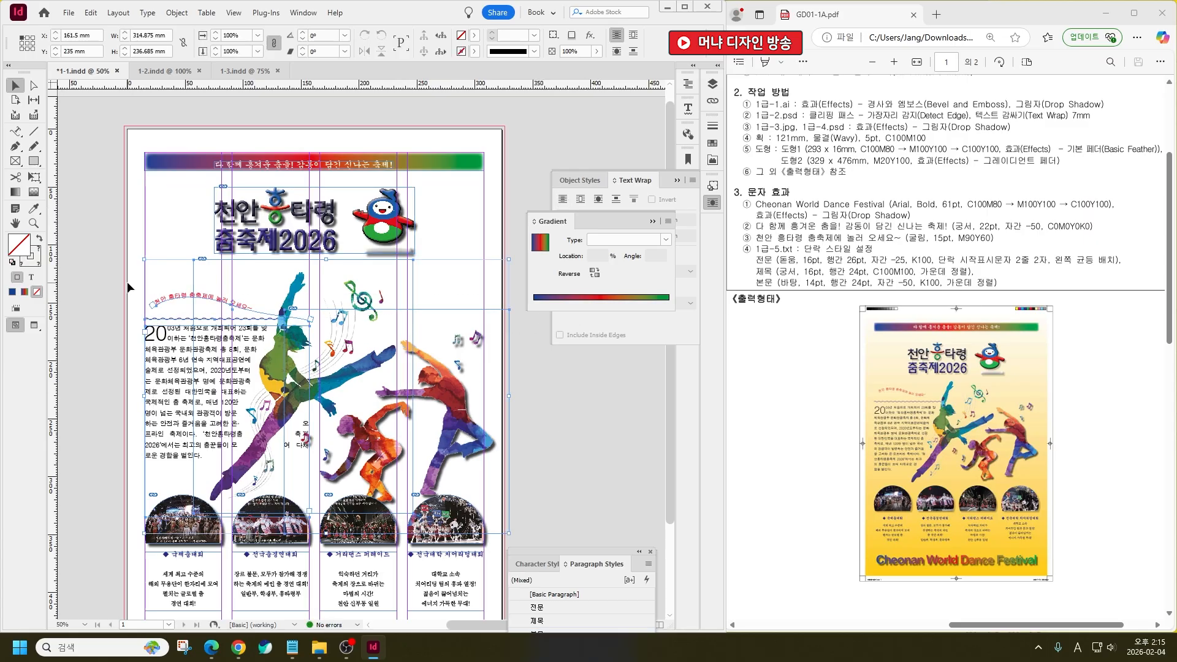
pyautogui.press('Up')
pyautogui.press('Up')
pyautogui.press('Up')
pyautogui.press('Up')
pyautogui.press('Up')
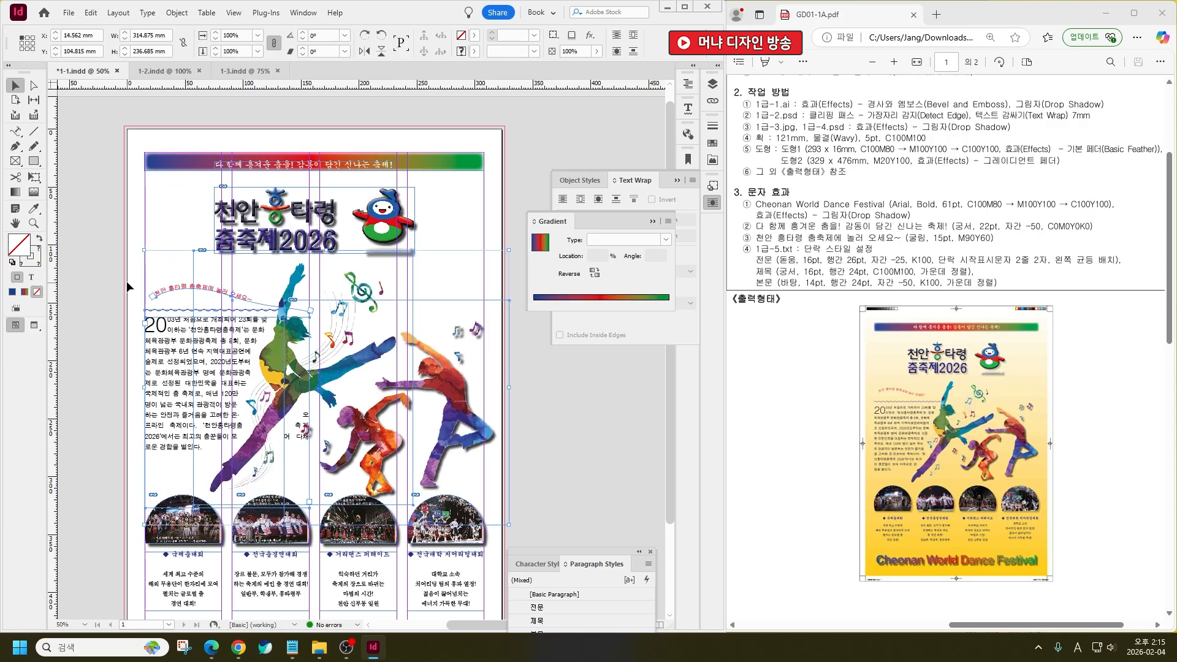
# Move the row of four photos and their captions down together to Y 323.182 mm
pyautogui.scroll(-3, 127, 281)
pyautogui.moveTo(532, 504); pyautogui.dragTo(136, 425)
pyautogui.press('Down')
pyautogui.press('Down')
pyautogui.press('Down')
pyautogui.press('Down')
pyautogui.press('Down')
pyautogui.press('Down')
pyautogui.press('Down')
pyautogui.press('Down')
pyautogui.press('Down')
pyautogui.press('Down')
pyautogui.press('Down')
pyautogui.press('Down')
pyautogui.press('Down')
pyautogui.press('Down')
pyautogui.press('Down')
pyautogui.press('Down')
pyautogui.press('Down')
pyautogui.press('Down')
pyautogui.press('Down')
pyautogui.press('Down')
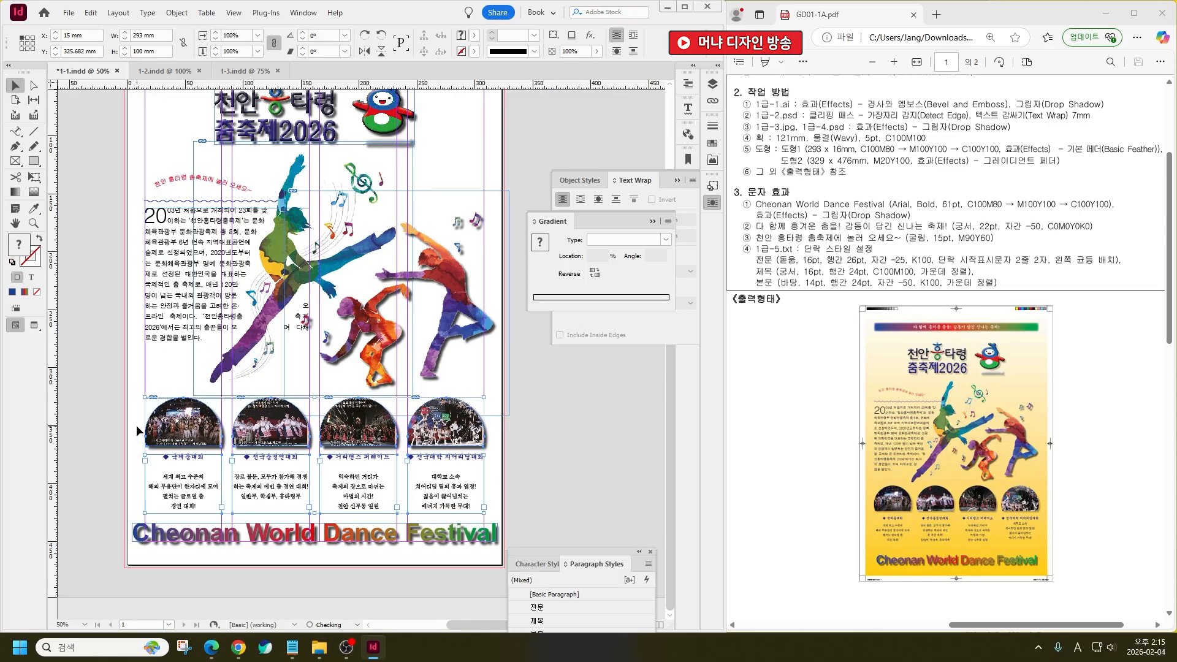
pyautogui.press('Up')
pyautogui.press('Up')
pyautogui.press('Up')
pyautogui.press('Up')
pyautogui.press('Up')
pyautogui.press('Up')
pyautogui.press('Up')
pyautogui.press('Up')
pyautogui.press('Up')
pyautogui.press('Up')
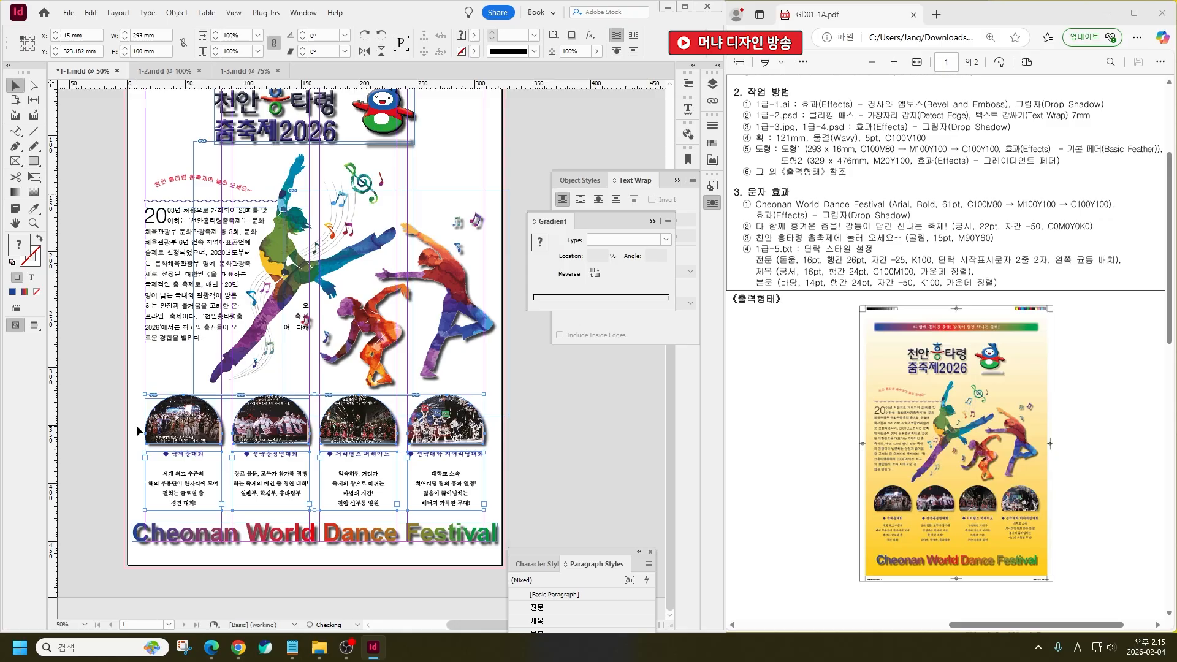
# Shift the Cheonan World Dance Festival title slightly down, and lower the photo and caption row to Y 325.682 mm
pyautogui.click(599, 464)
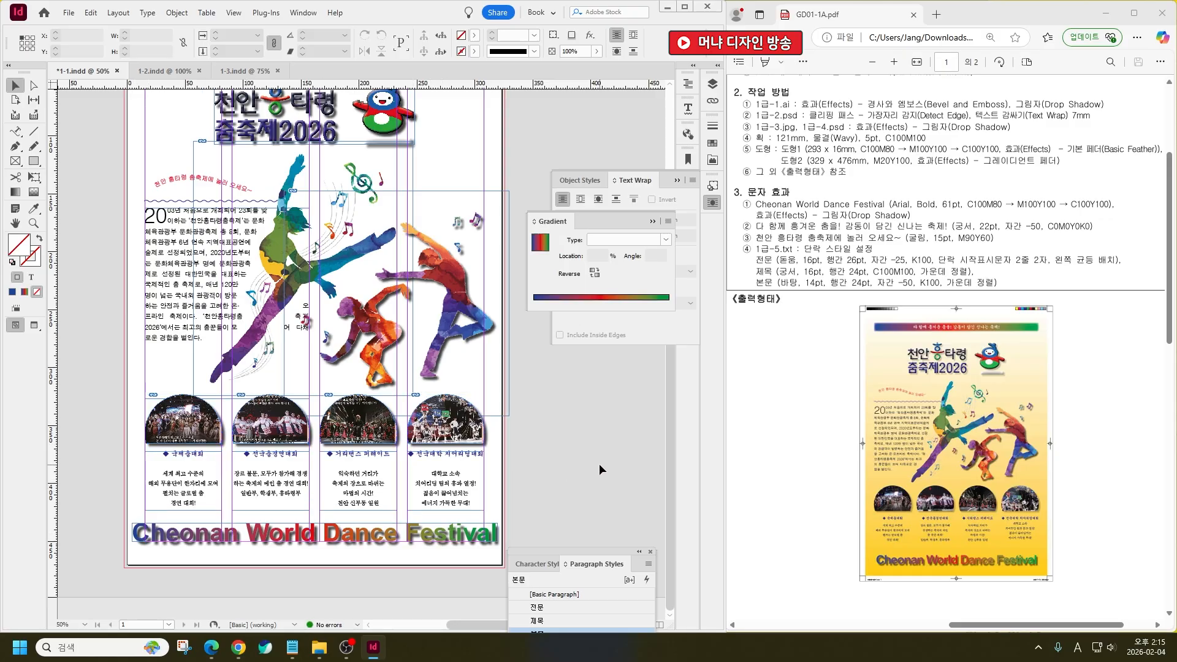
pyautogui.click(413, 526)
pyautogui.moveTo(413, 526); pyautogui.dragTo(413, 529)
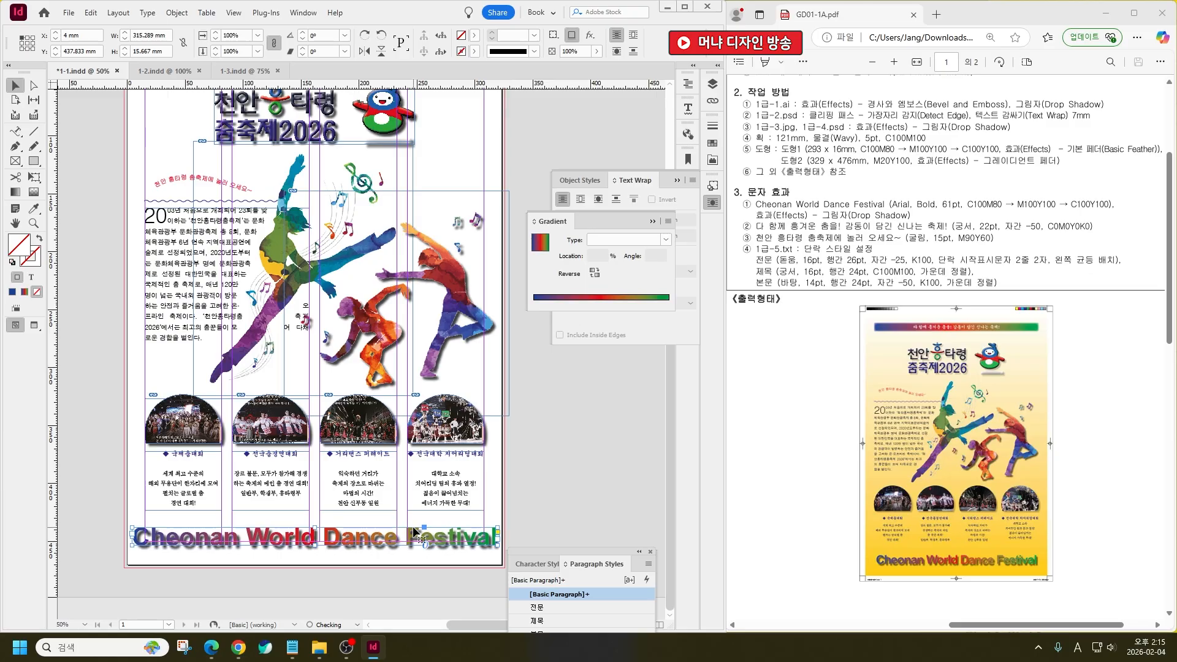
pyautogui.moveTo(568, 492); pyautogui.dragTo(178, 434)
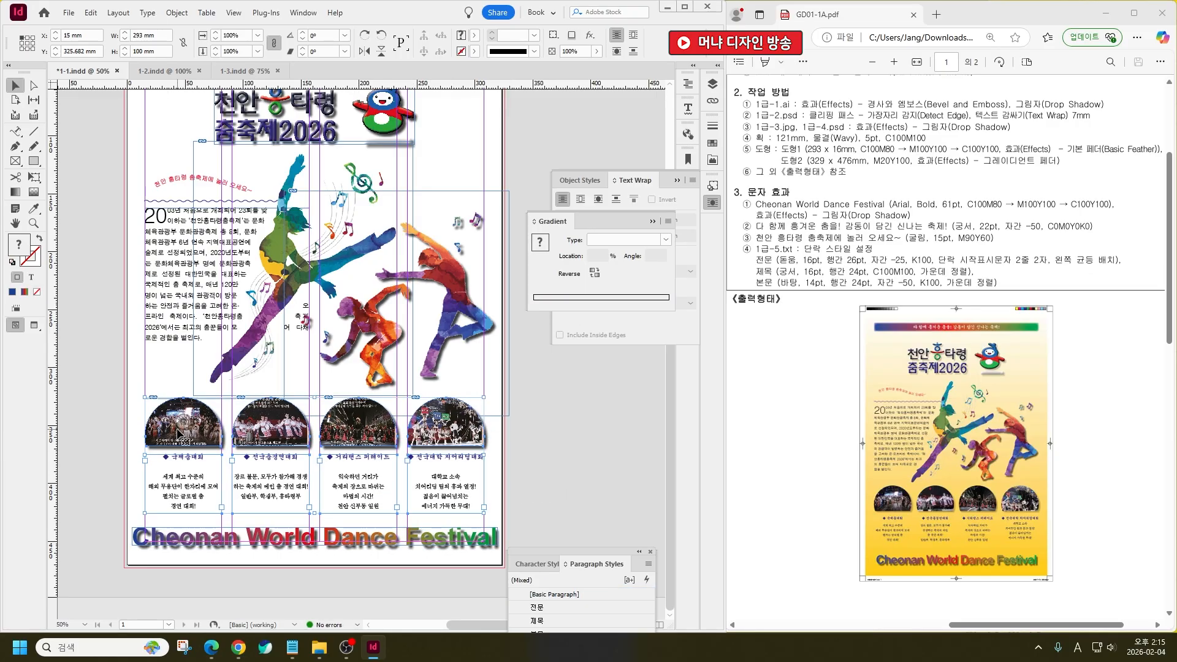
pyautogui.click(558, 472)
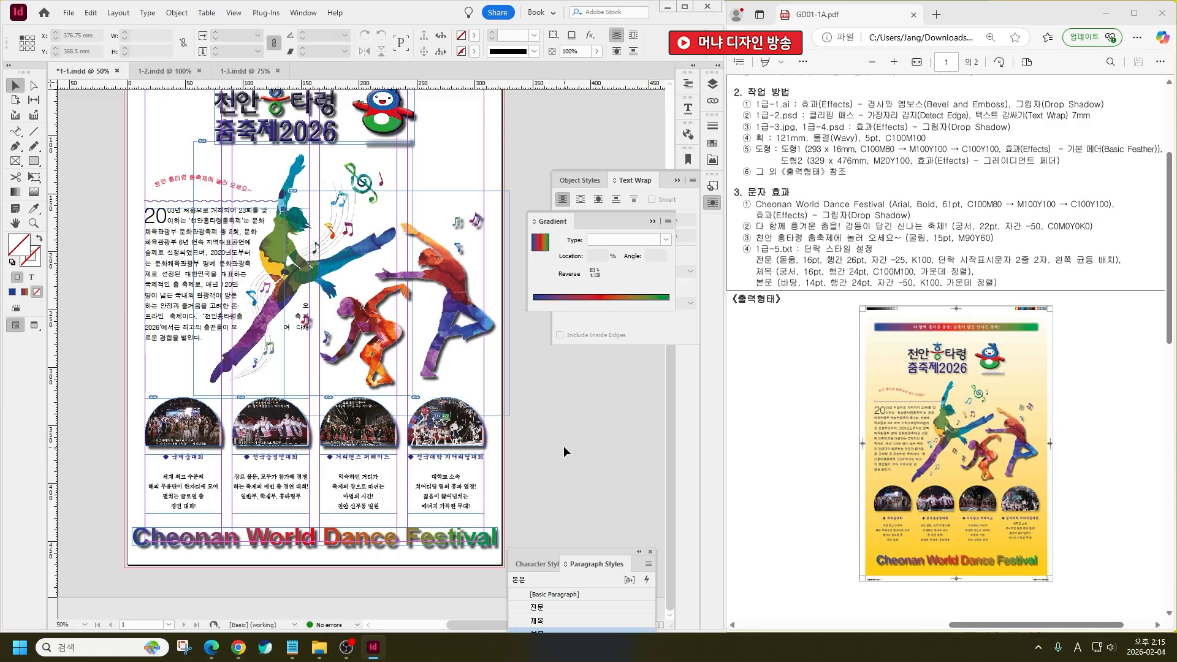
# Draw a 329 × 476 mm rectangle on the poster page
pyautogui.press('m')
pyautogui.scroll(3, 306, 346)
pyautogui.click(226, 292)
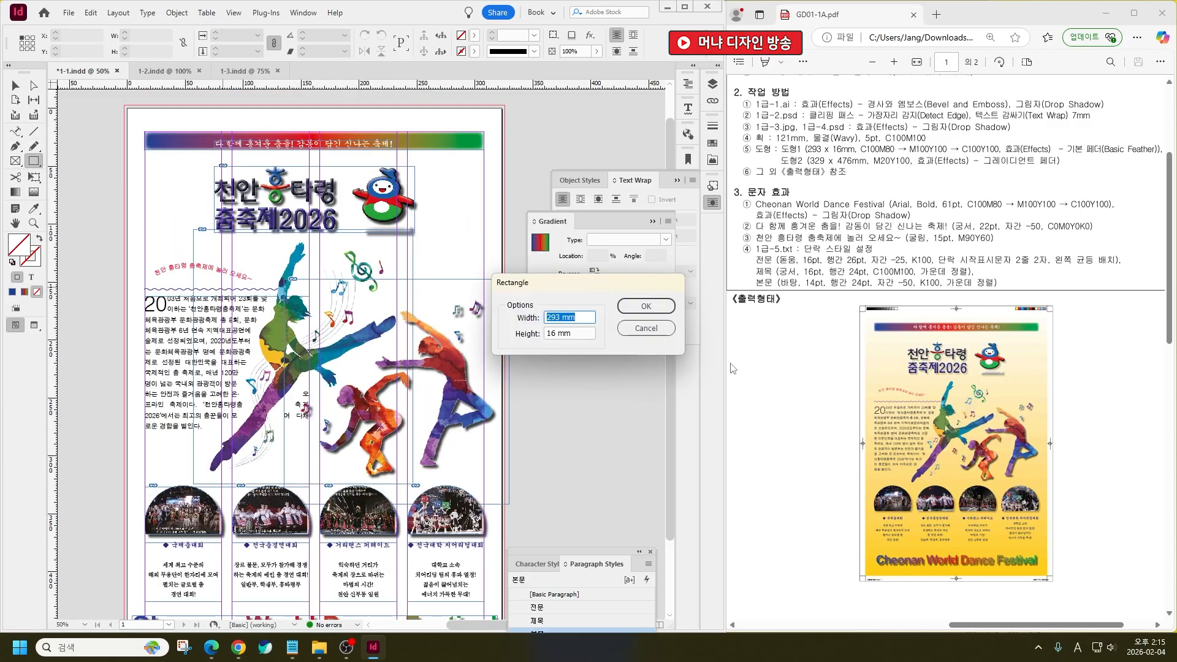
pyautogui.write('329')
pyautogui.press('Tab')
pyautogui.write('4')
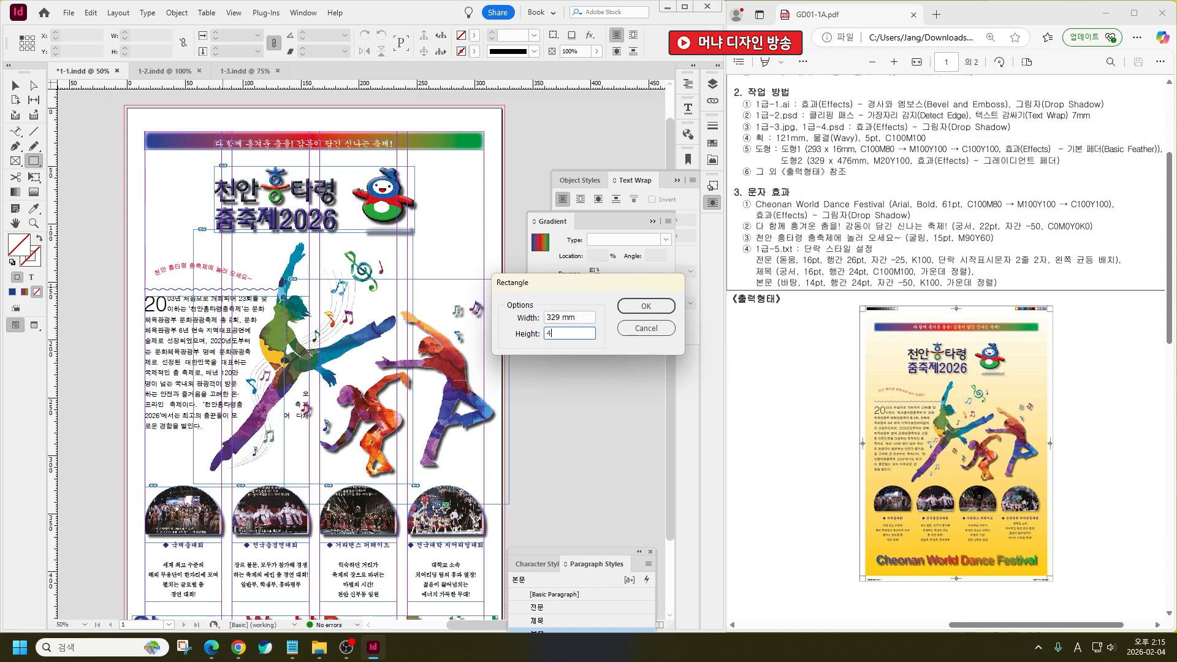
pyautogui.write('76')
pyautogui.press('Return')
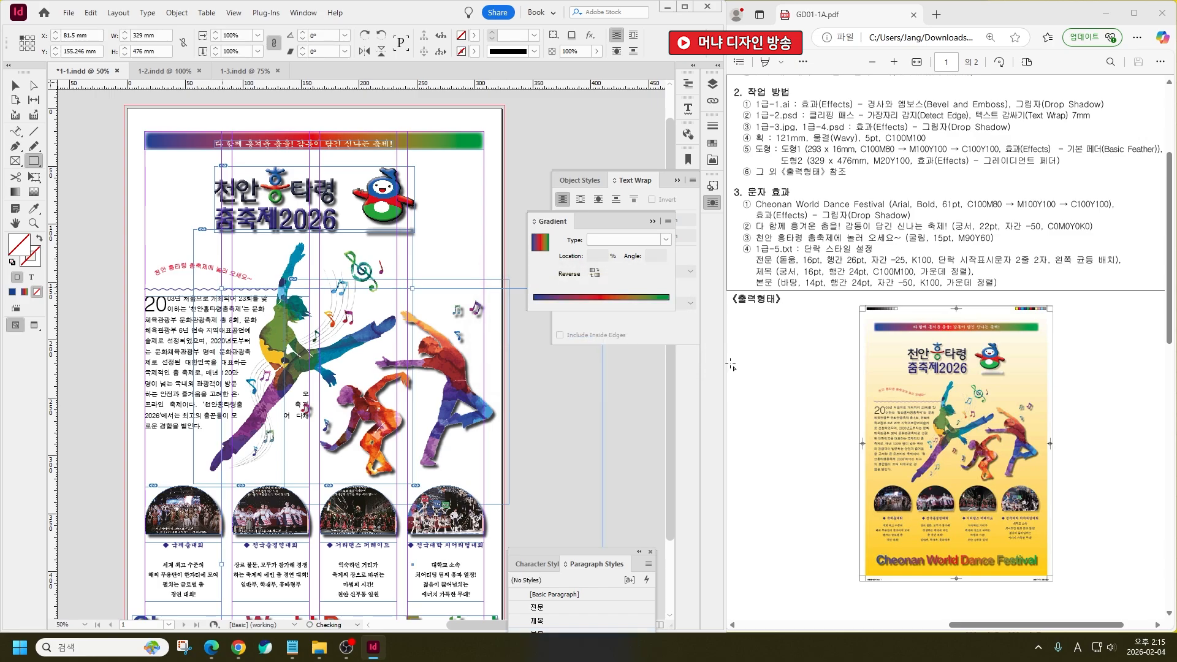
# Fill the new rectangle with the CMYK colour C0 M20 Y100 K0
pyautogui.doubleClick(28, 257)
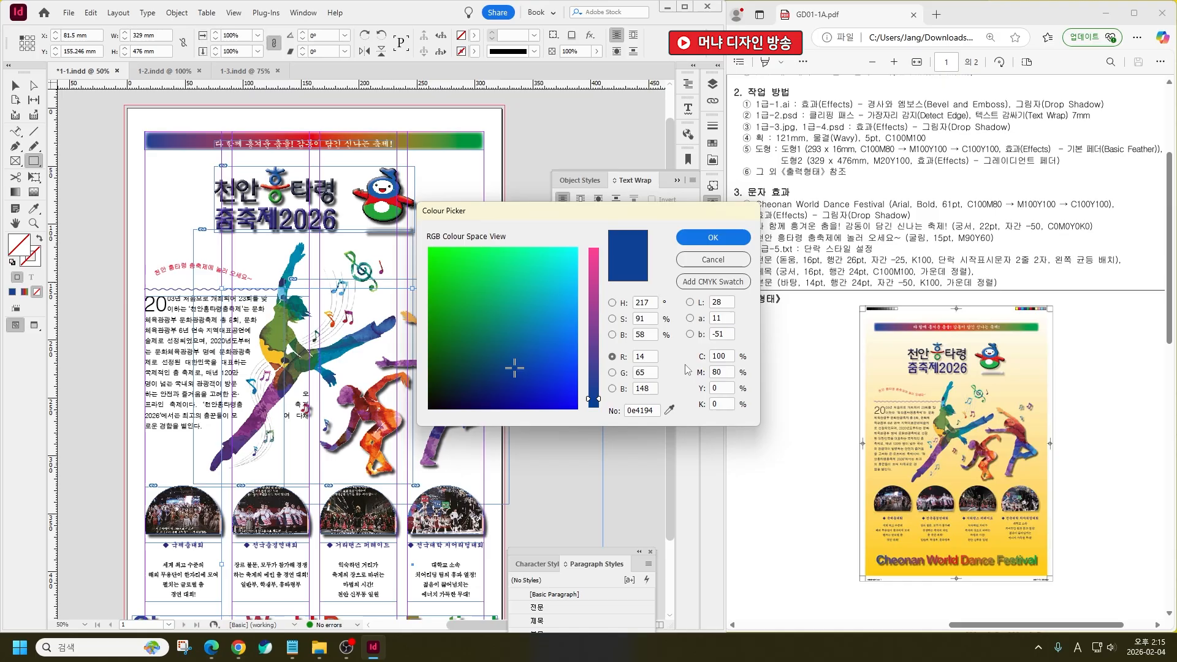
pyautogui.doubleClick(730, 356)
pyautogui.write('0')
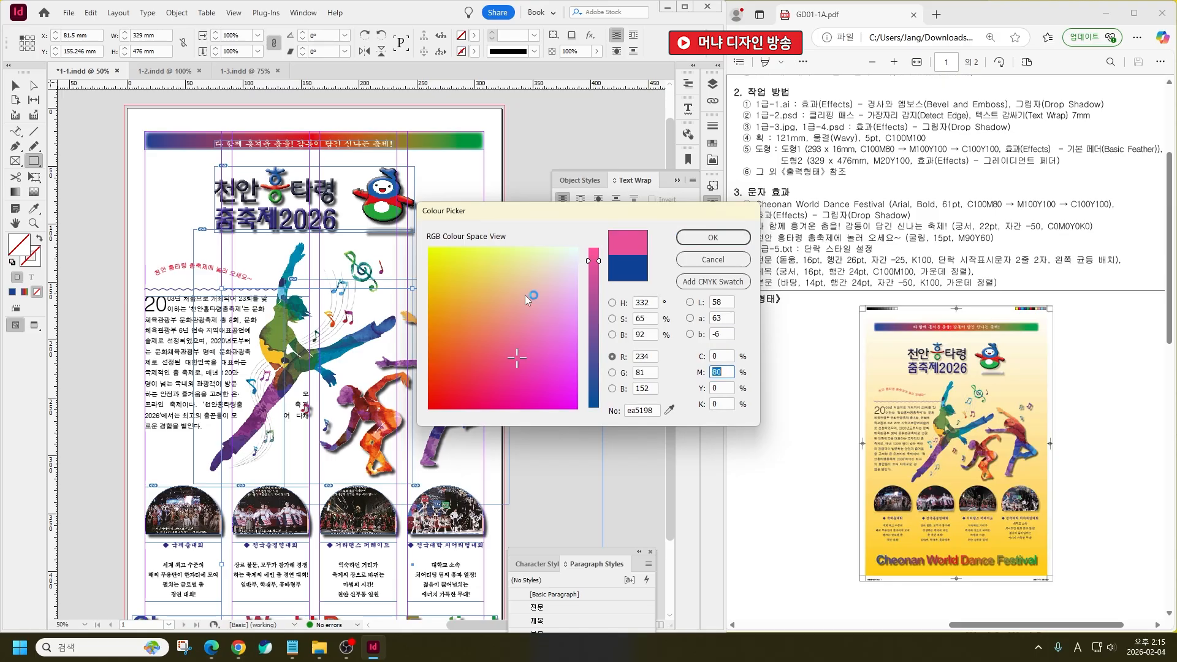
pyautogui.press('Tab')
pyautogui.write('20')
pyautogui.press('Tab')
pyautogui.write('100')
pyautogui.press('Return')
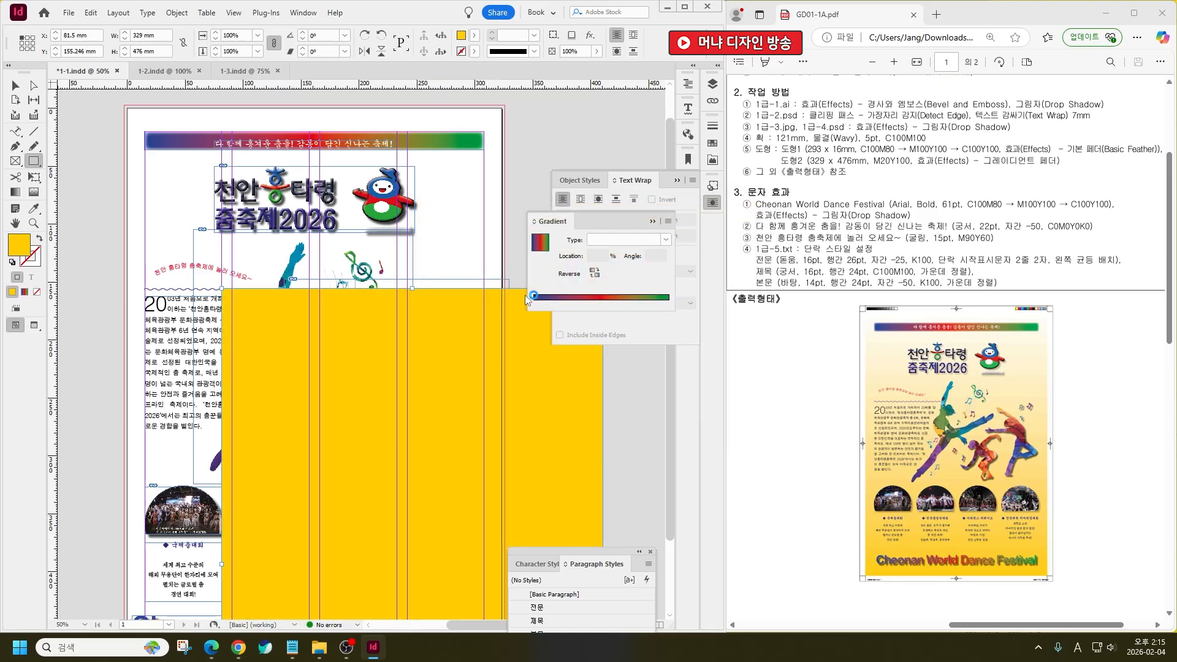
# Align the yellow rectangle to the page centre both horizontally and vertically, and send it behind all other objects
pyautogui.click(16, 85)
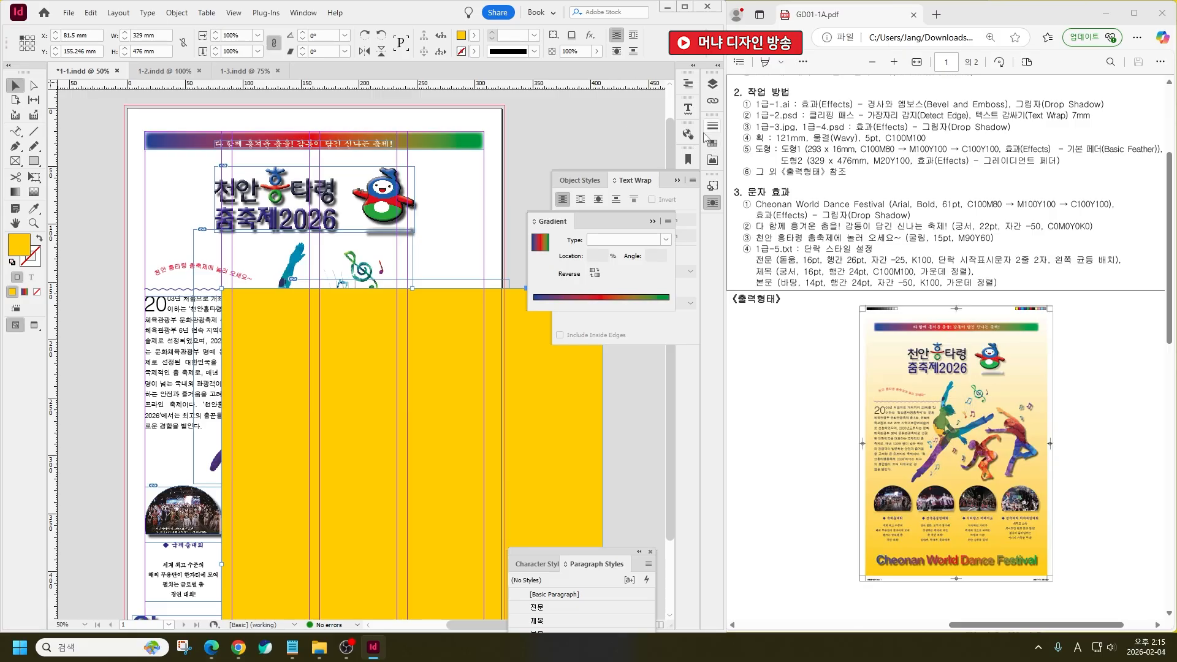
pyautogui.click(677, 180)
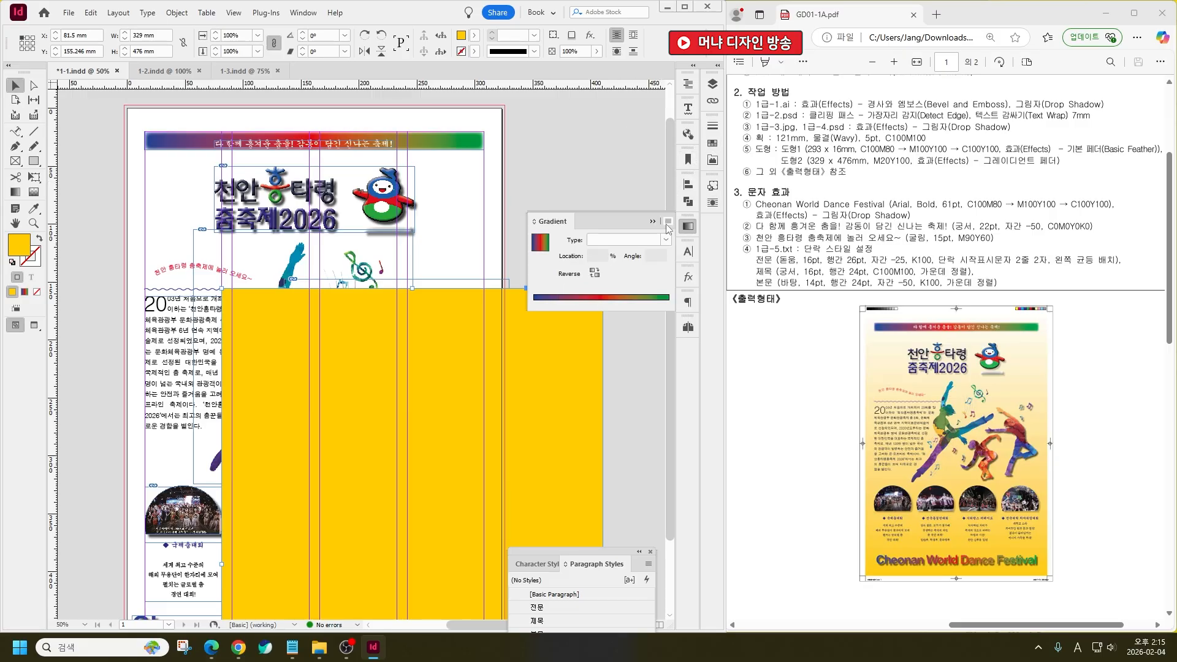
pyautogui.click(652, 222)
pyautogui.click(688, 184)
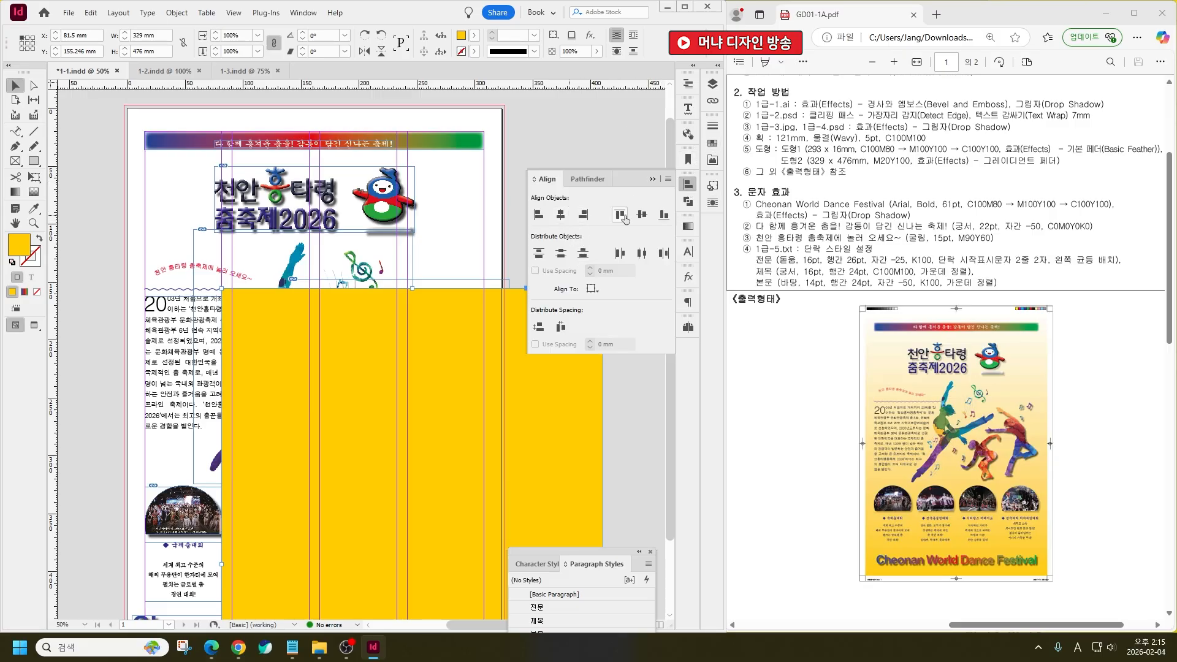
pyautogui.click(592, 289)
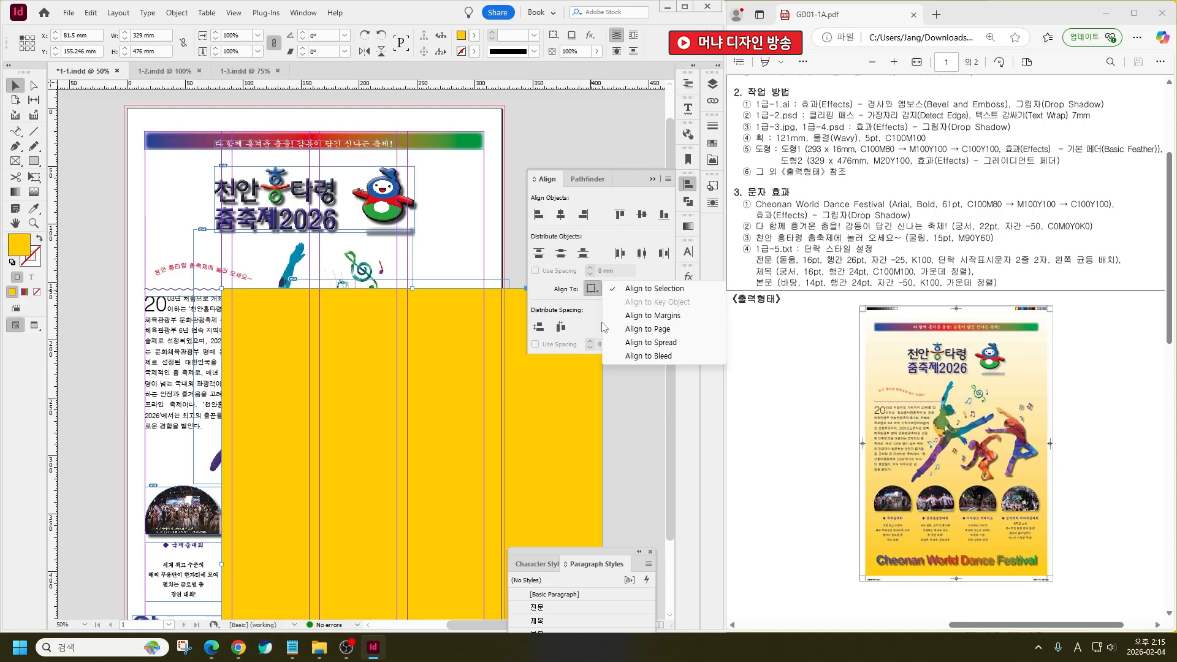
pyautogui.click(650, 330)
pyautogui.click(560, 214)
pyautogui.click(641, 214)
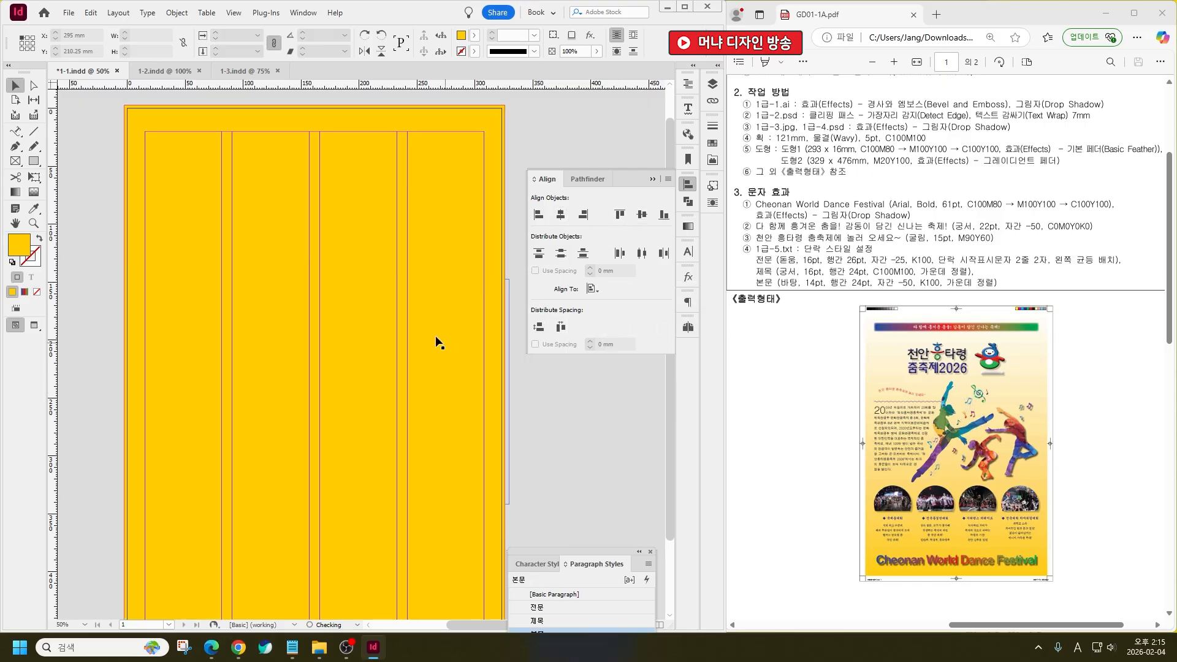
pyautogui.hotkey('ctrl', 'shift', '[')
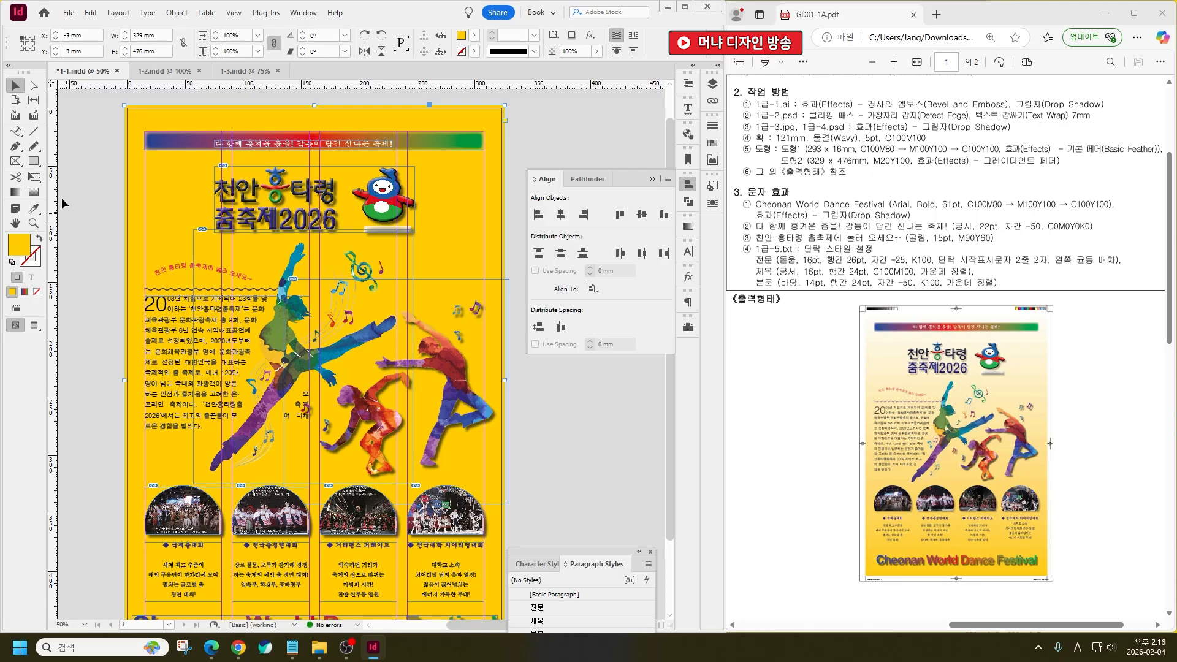
# Apply a vertical gradient feather to the yellow background so it fades out towards the page's top edge, and save the document
pyautogui.click(33, 196)
pyautogui.moveTo(307, 135); pyautogui.dragTo(308, 484)
pyautogui.moveTo(327, 147); pyautogui.dragTo(320, 148)
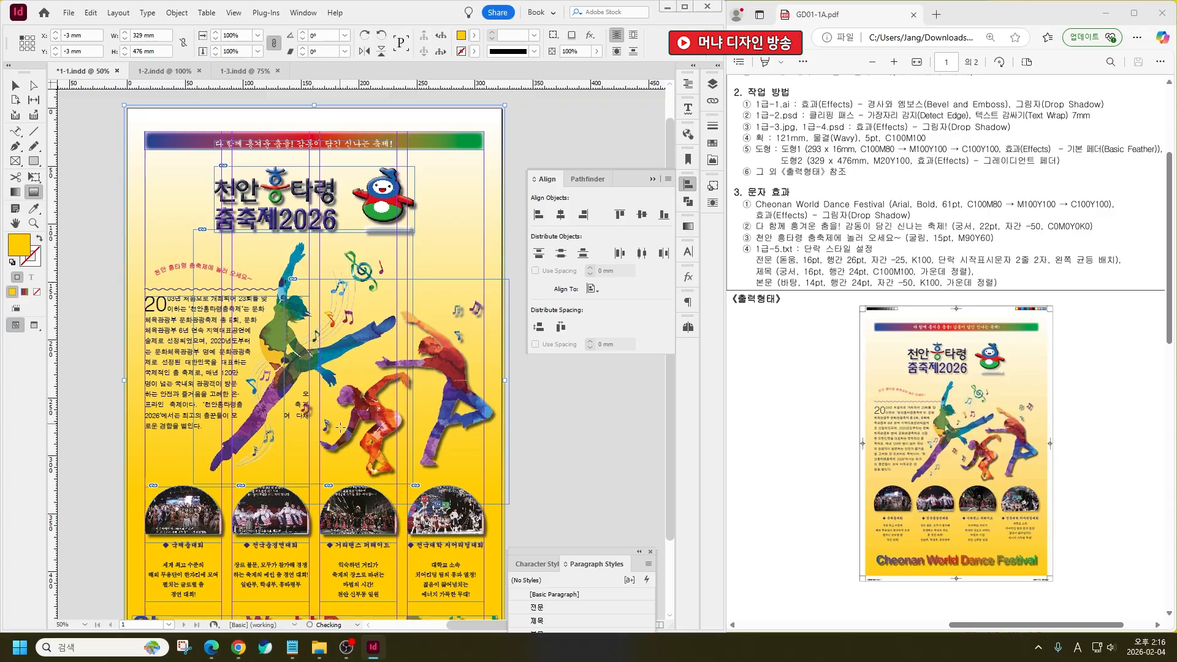
pyautogui.moveTo(334, 460); pyautogui.dragTo(334, 175)
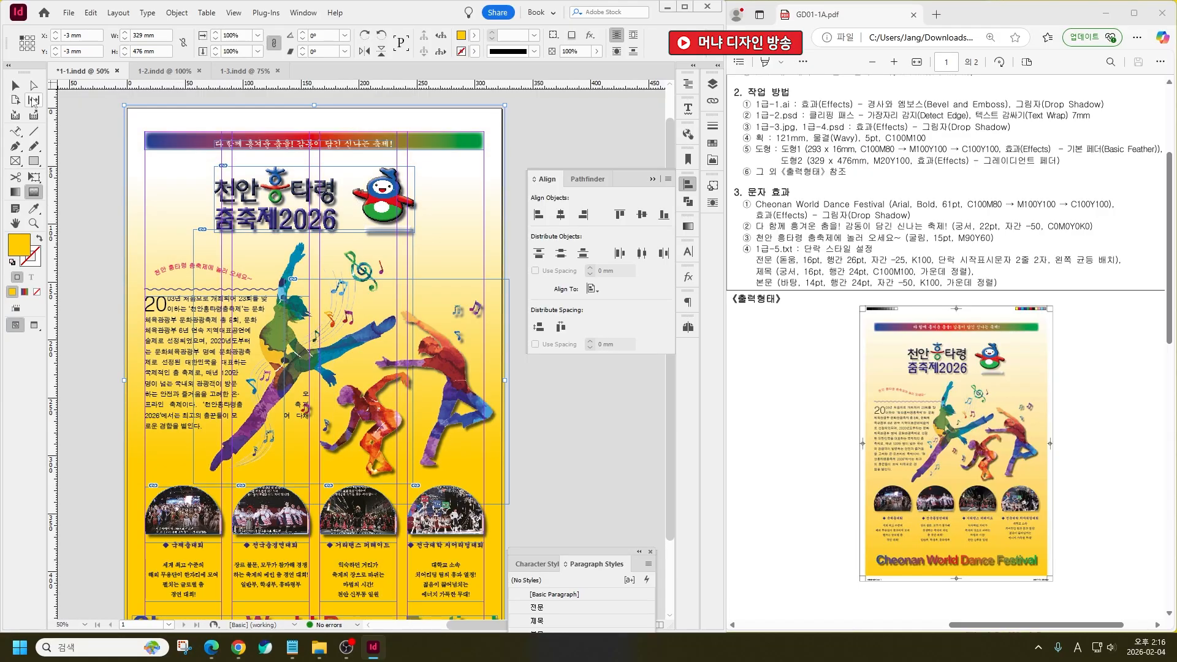
pyautogui.click(15, 85)
pyautogui.click(591, 439)
pyautogui.scroll(-1, 367, 302)
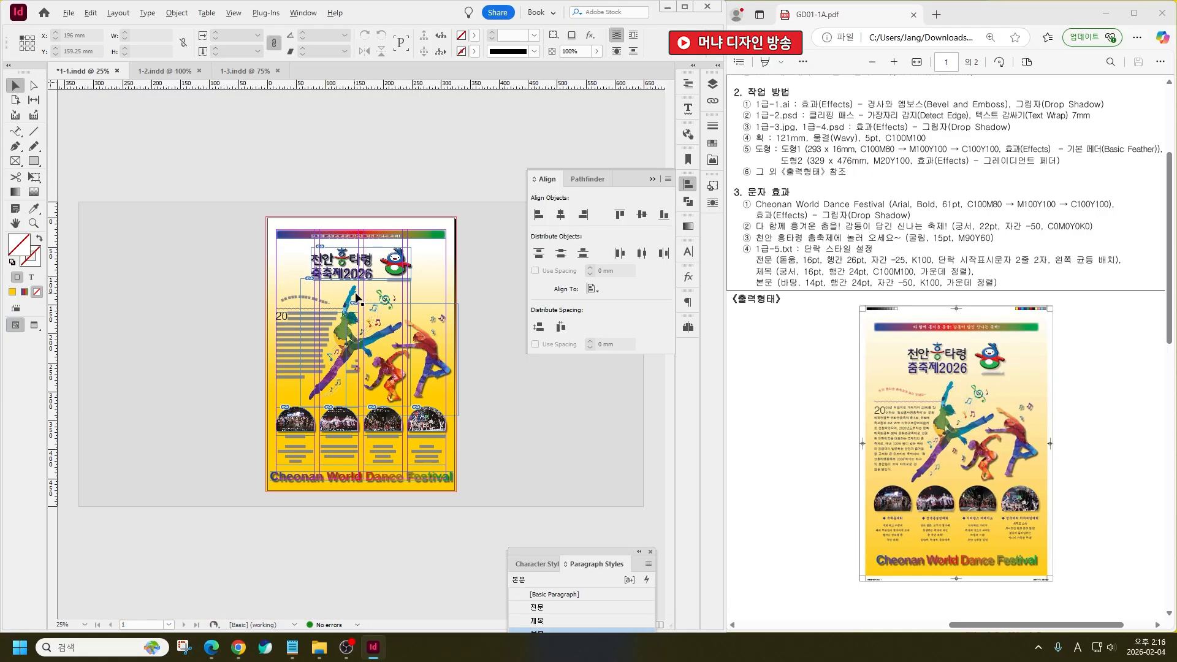
pyautogui.click(487, 440)
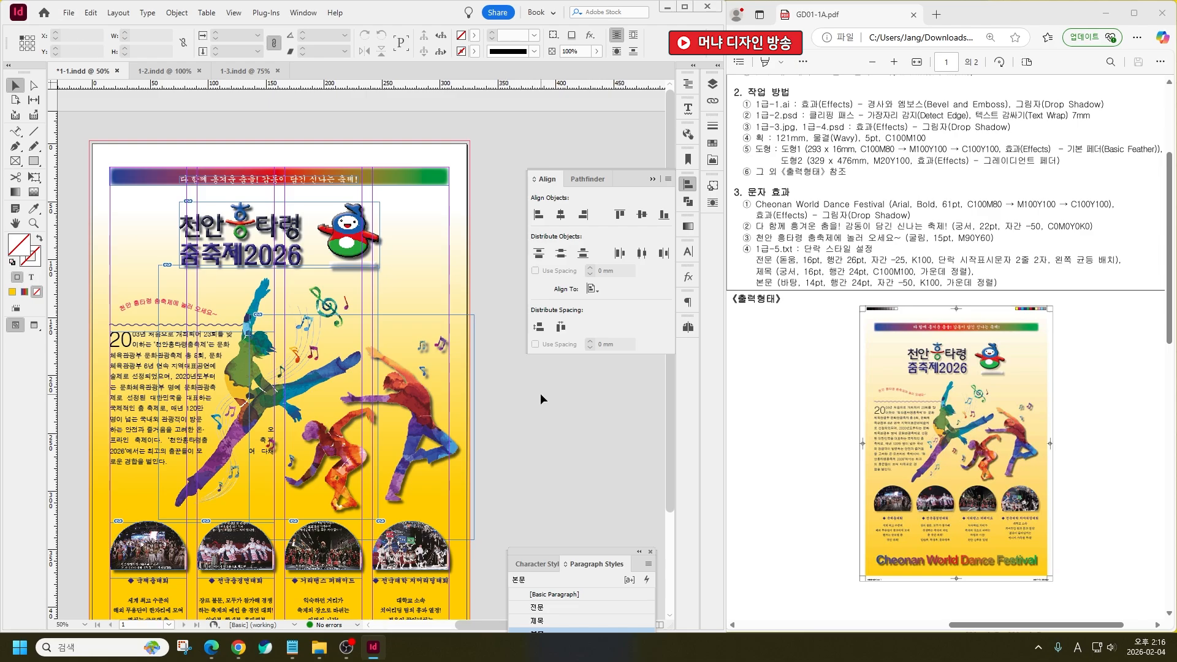
pyautogui.hotkey('ctrl', 's')
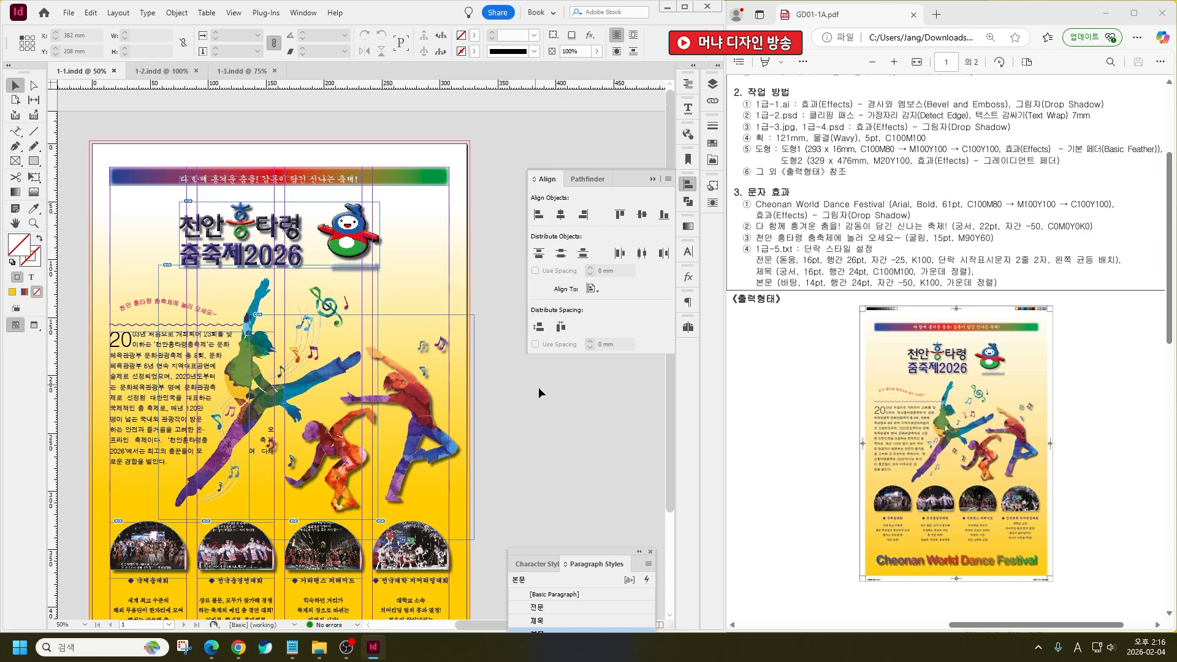
# Centre the white slogan text and the gradient bar behind it horizontally on each other, and save the poster
pyautogui.scroll(3, 272, 149)
pyautogui.moveTo(284, 232); pyautogui.dragTo(286, 223)
pyautogui.scroll(-1, 311, 226)
pyautogui.scroll(-1, 384, 240)
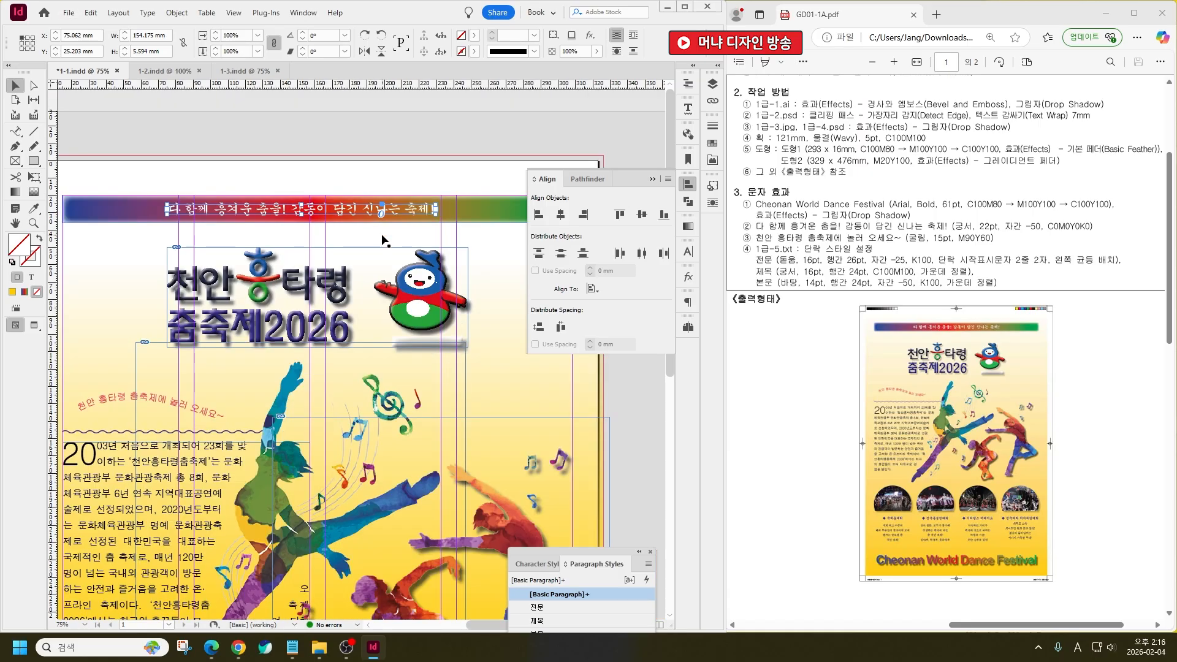
pyautogui.keyDown('shift'); pyautogui.click(484, 209); pyautogui.keyUp('shift')
pyautogui.click(560, 214)
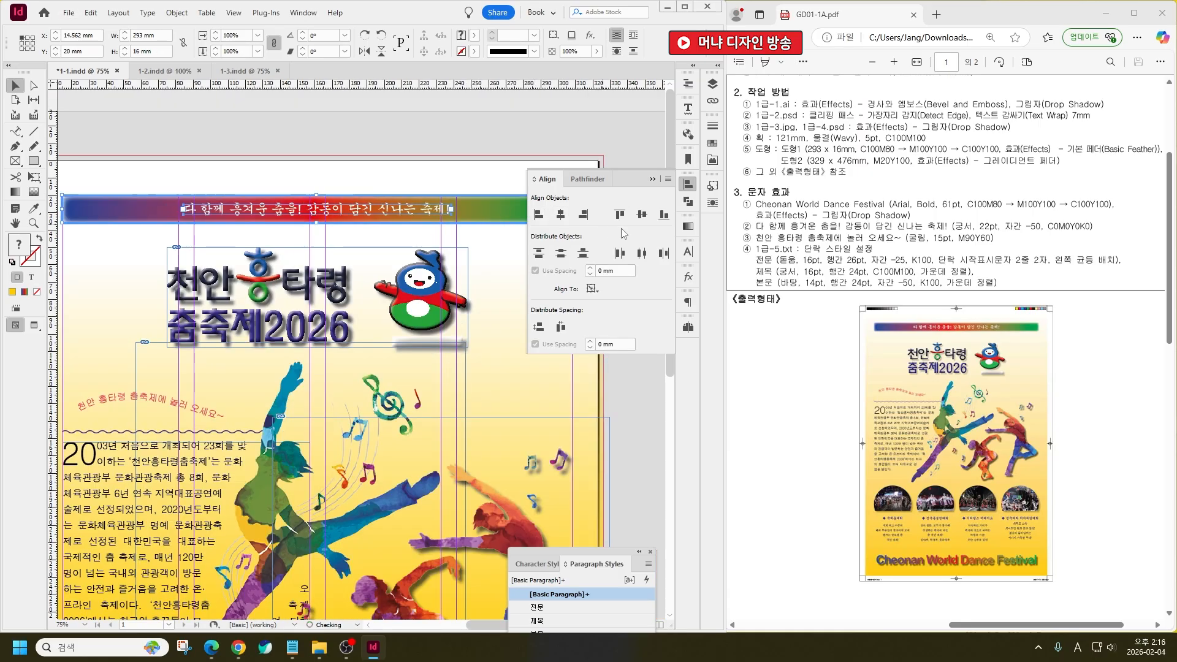
pyautogui.click(475, 157)
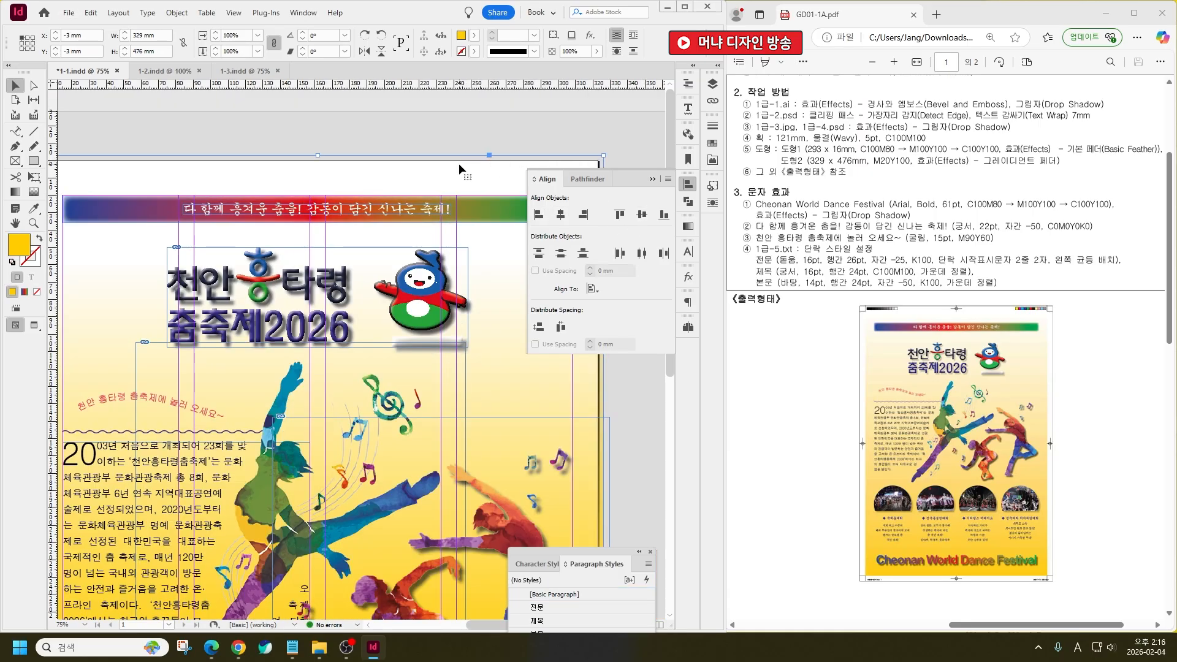
pyautogui.hotkey('ctrl', 's')
pyautogui.hotkey('ctrl', '0')
# Switch to the 1-3.indd document and show the exam PDF's magazine task (문제3) with its sample layout
pyautogui.hotkey('ctrl', 'Tab')
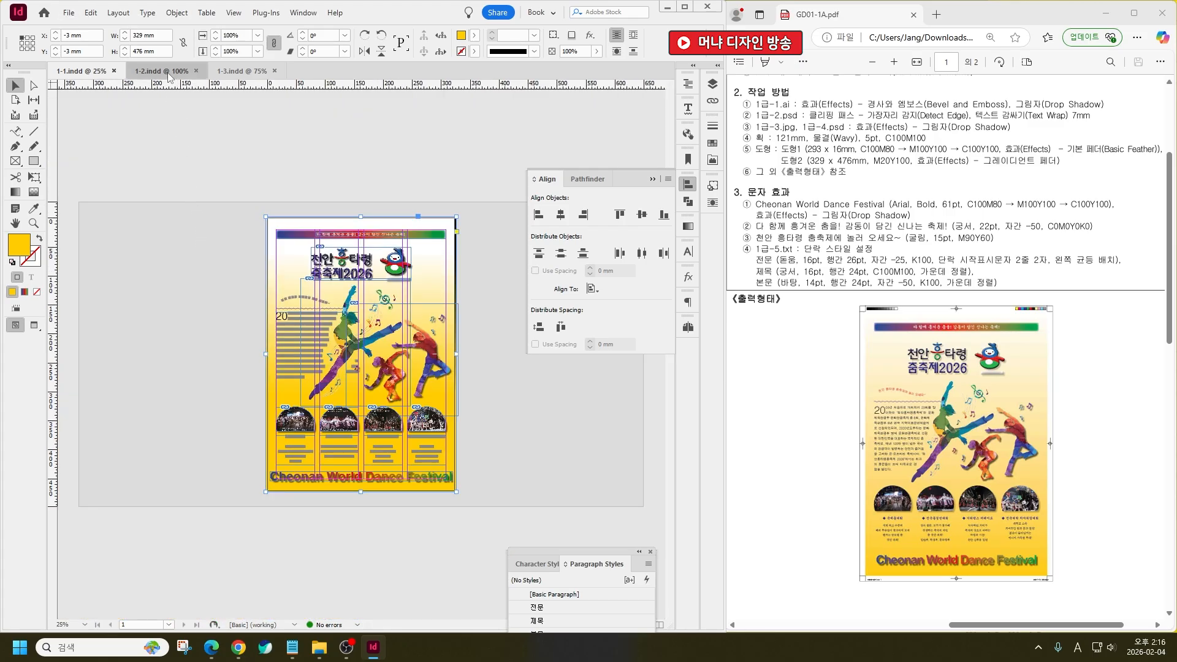
pyautogui.scroll(-8, 1013, 480)
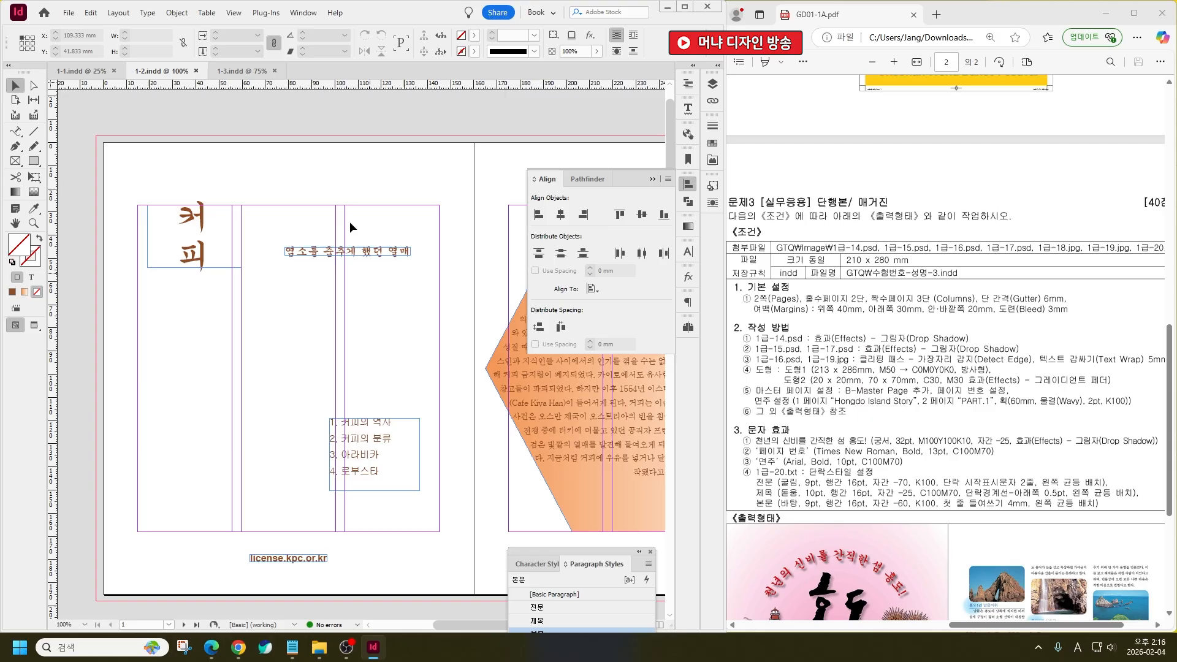
pyautogui.click(243, 71)
pyautogui.moveTo(976, 625); pyautogui.dragTo(1003, 625)
pyautogui.scroll(-4, 978, 492)
pyautogui.moveTo(1075, 624); pyautogui.dragTo(1051, 624)
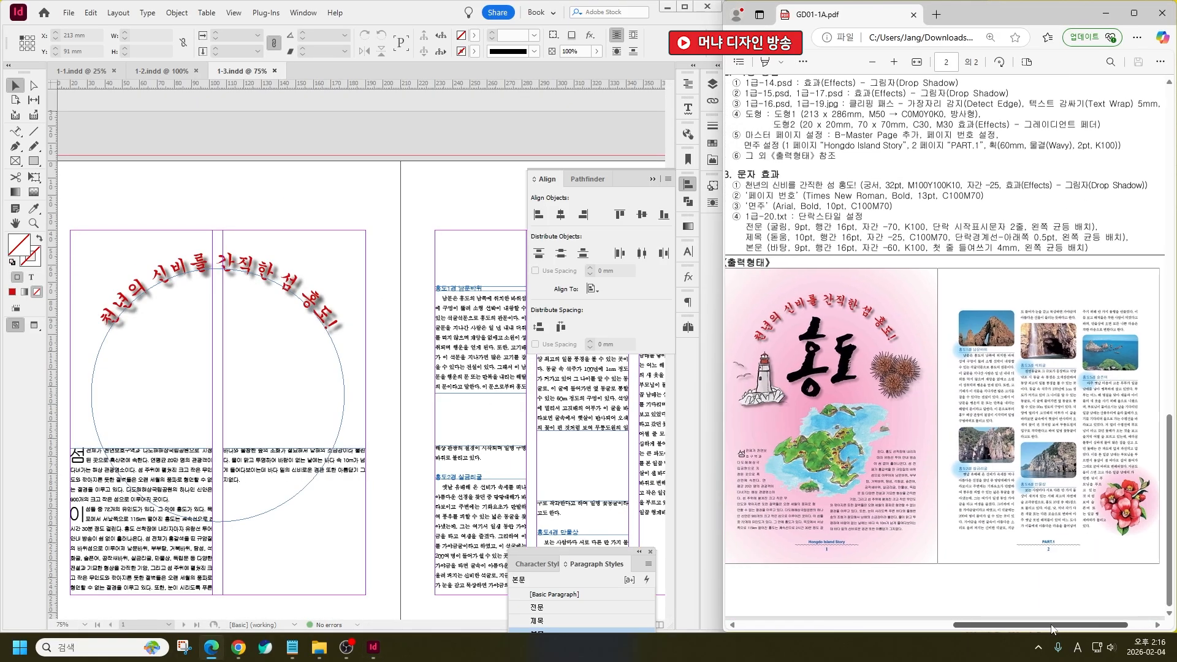
pyautogui.click(429, 272)
pyautogui.moveTo(429, 272); pyautogui.dragTo(354, 233)
pyautogui.hotkey('ctrl', '-')
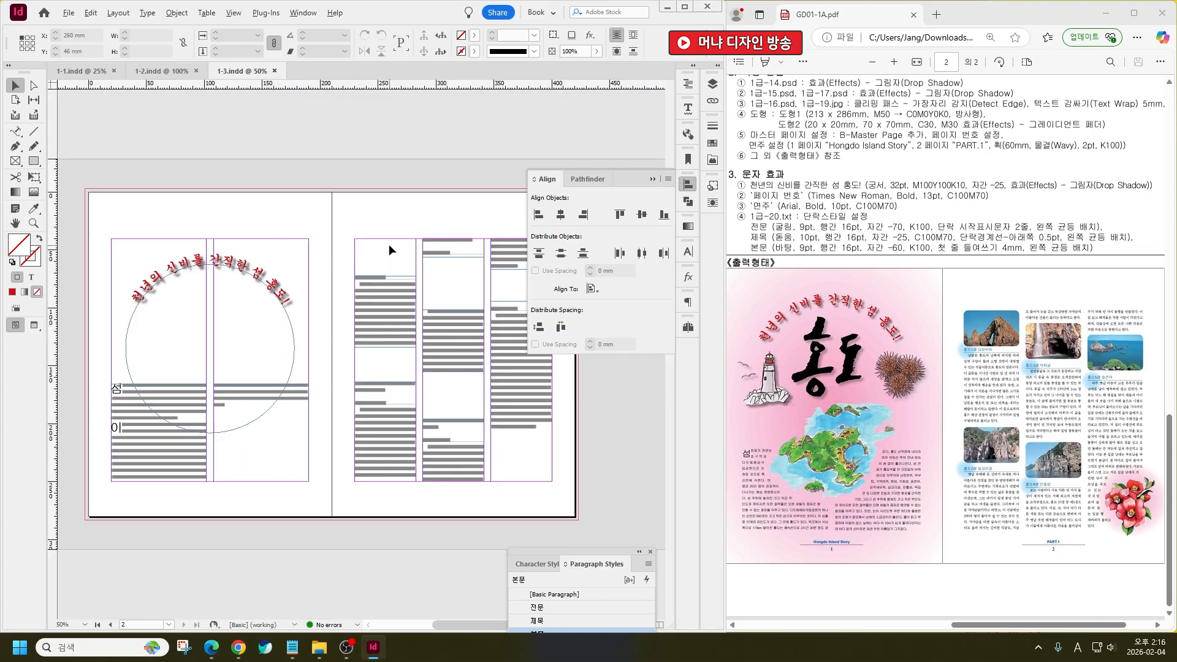
pyautogui.scroll(2, 389, 259)
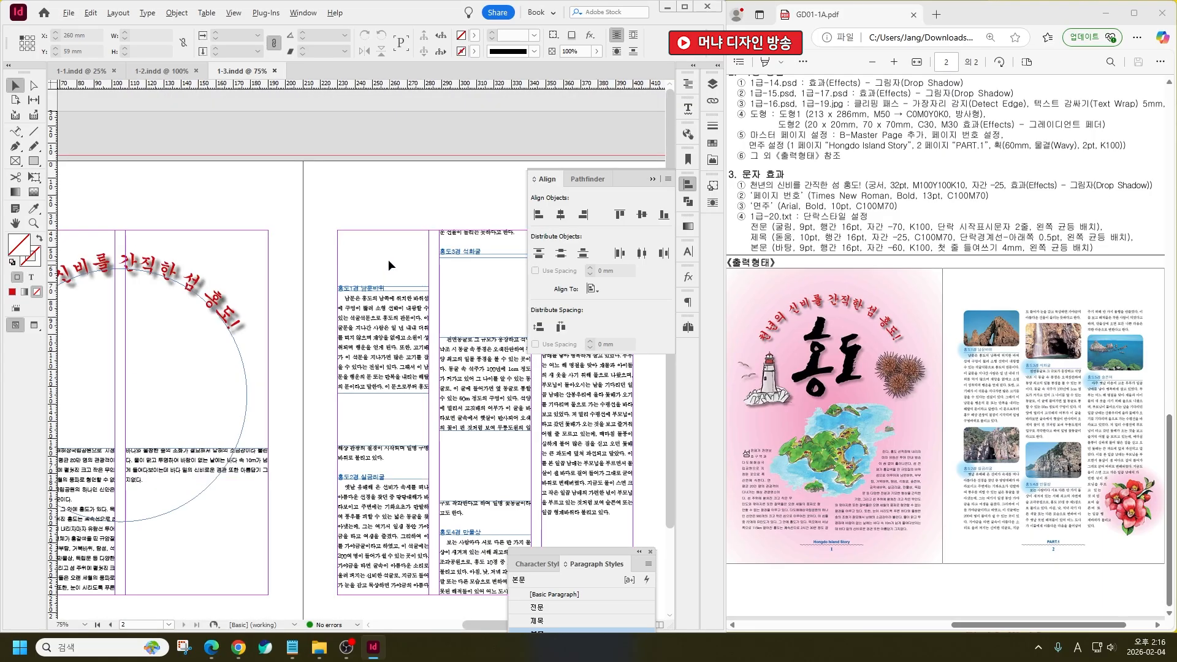
# Place the six image files 1급-14 through 1급-19 separately on and around the spread of 1-3.indd
pyautogui.click(345, 232)
pyautogui.hotkey('ctrl', 'd')
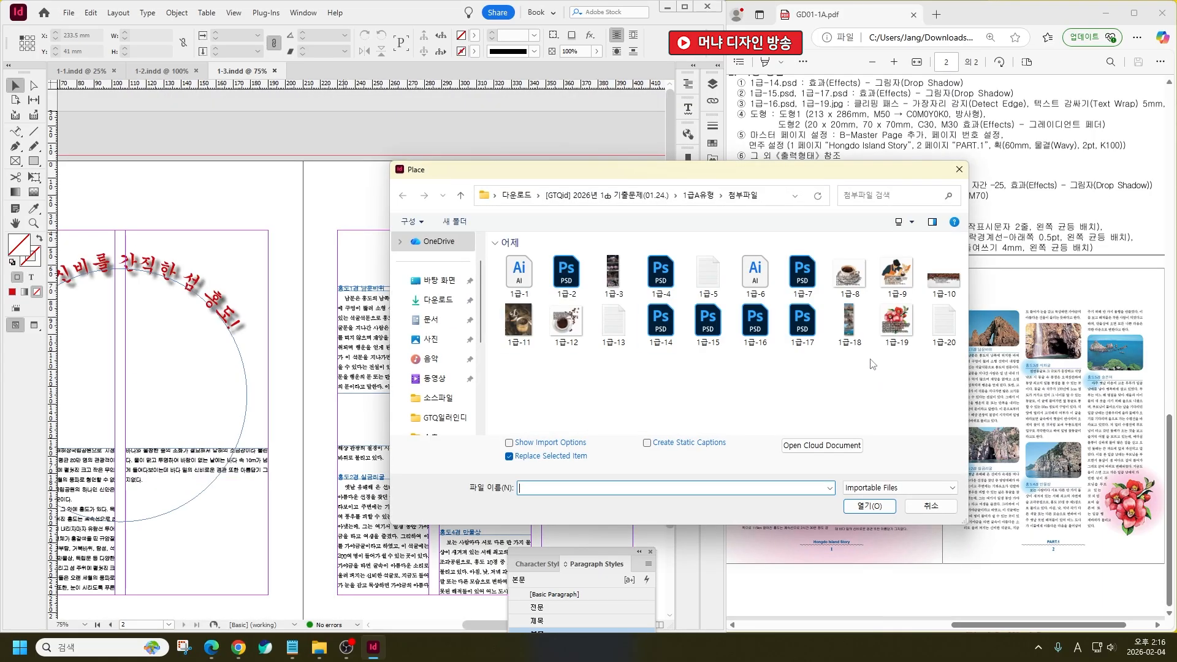
pyautogui.moveTo(915, 368); pyautogui.dragTo(640, 301)
pyautogui.click(869, 506)
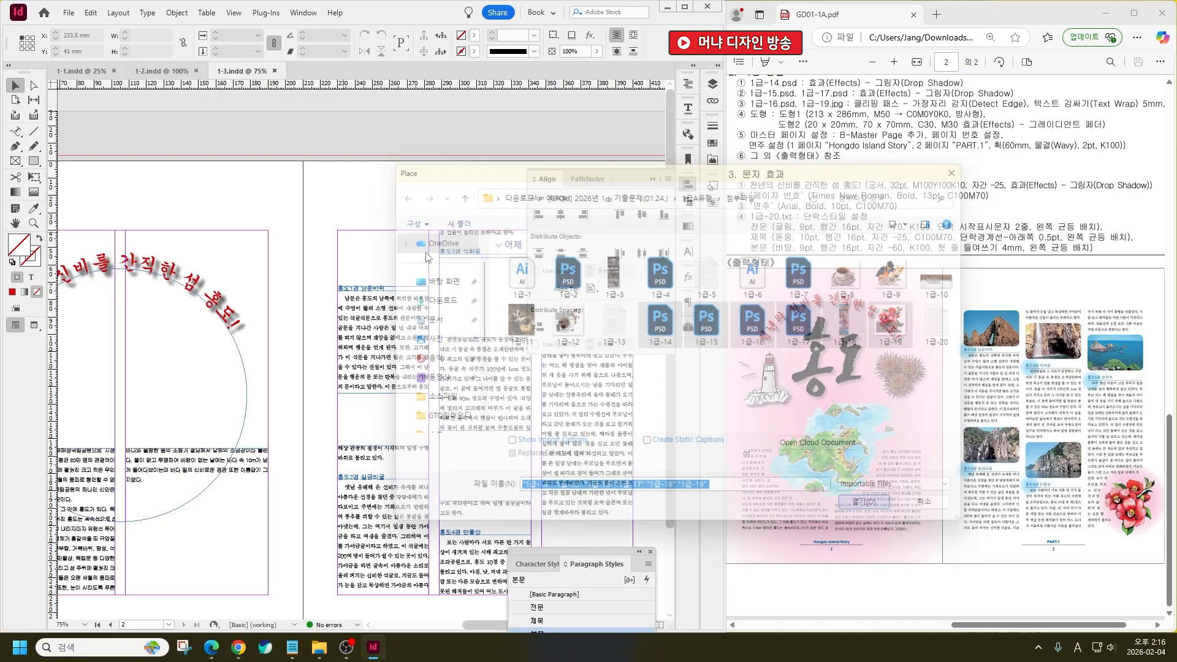
pyautogui.click(82, 116)
pyautogui.click(269, 115)
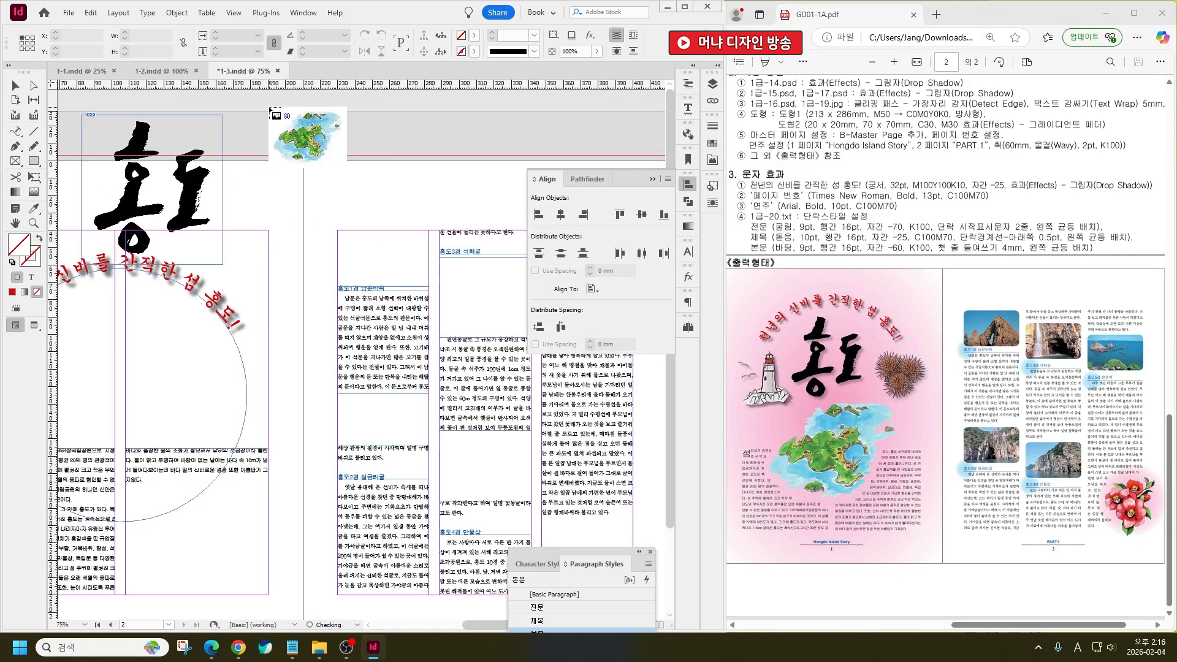
pyautogui.click(411, 131)
pyautogui.click(269, 237)
pyautogui.click(290, 394)
pyautogui.click(270, 357)
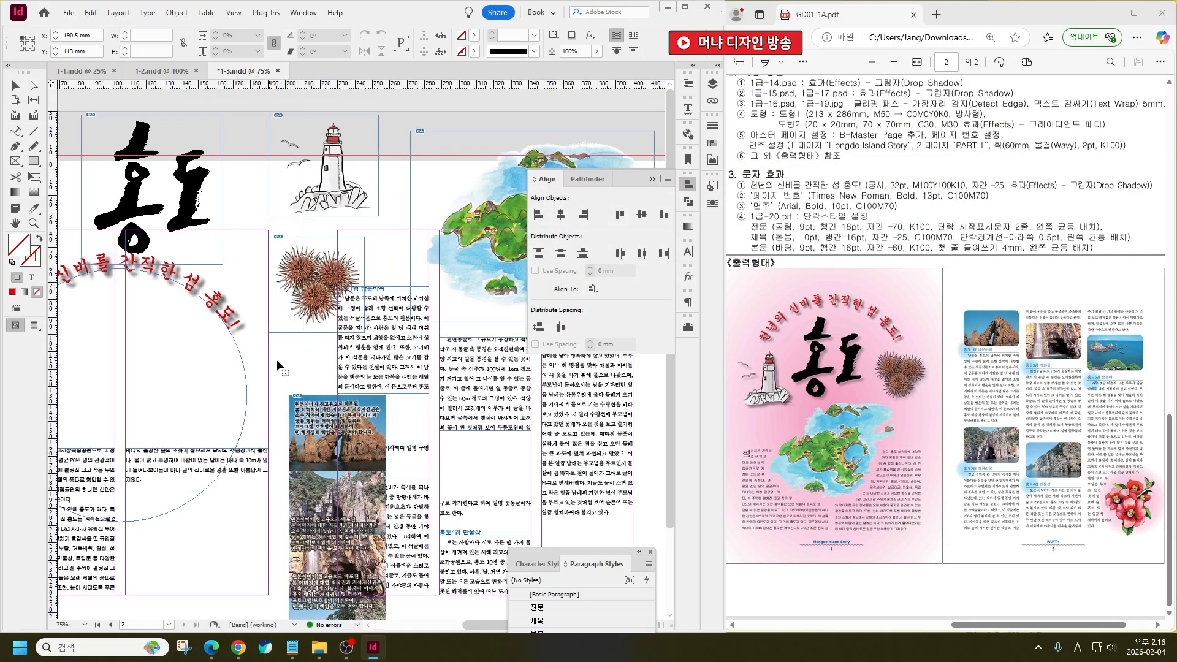
# Move the 홍도 calligraphy inside the curved slogan's circle, and the red flower image to the second page's lower outer corner
pyautogui.hotkey('ctrl', '-')
pyautogui.moveTo(235, 202); pyautogui.dragTo(211, 328)
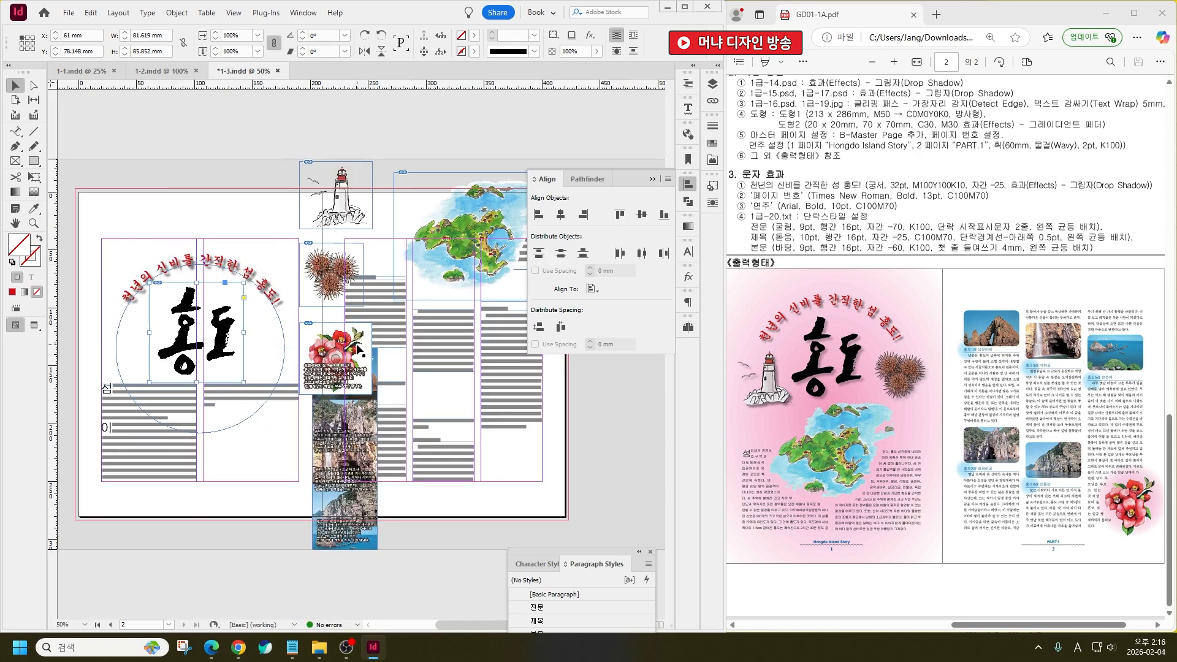
pyautogui.moveTo(362, 348); pyautogui.dragTo(552, 448)
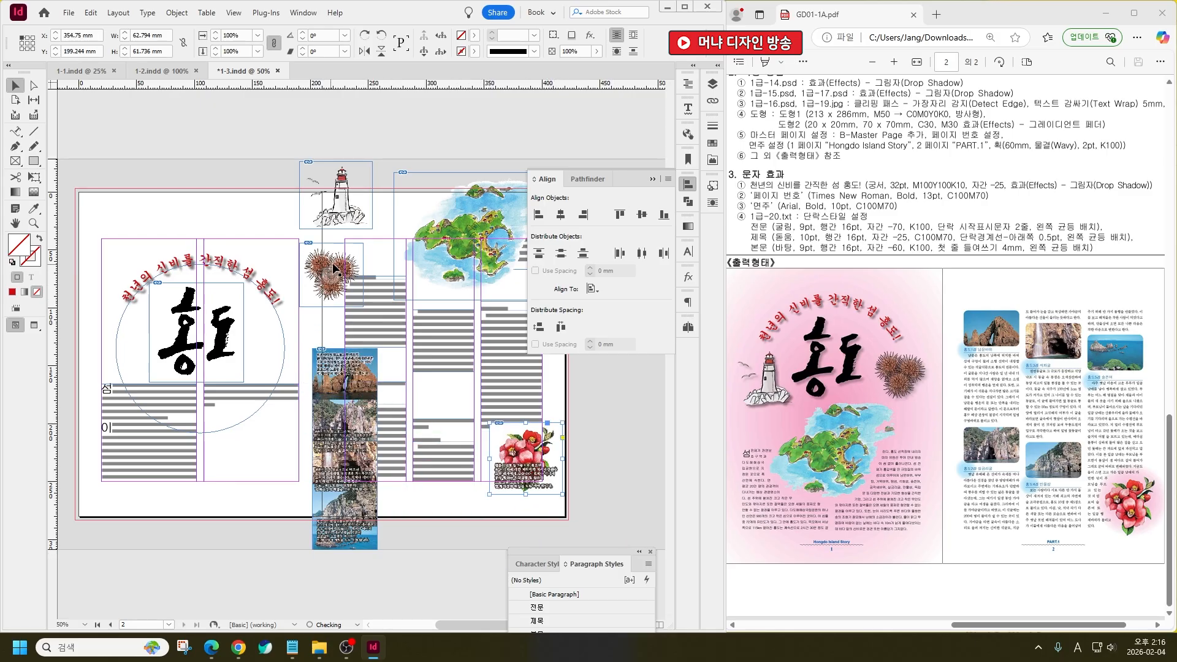
# Set the lighthouse left of the calligraphy, the sea urchins right and the island map below, moving the photo strip up the second page
pyautogui.moveTo(353, 258); pyautogui.dragTo(294, 316)
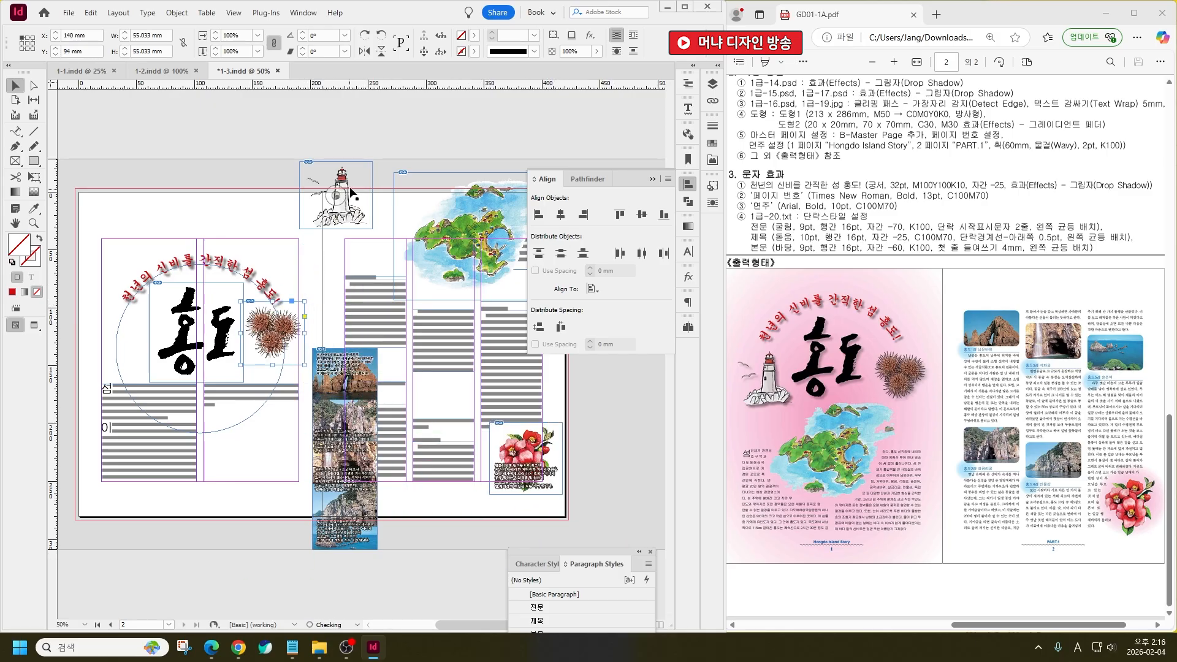
pyautogui.moveTo(336, 194); pyautogui.dragTo(132, 340)
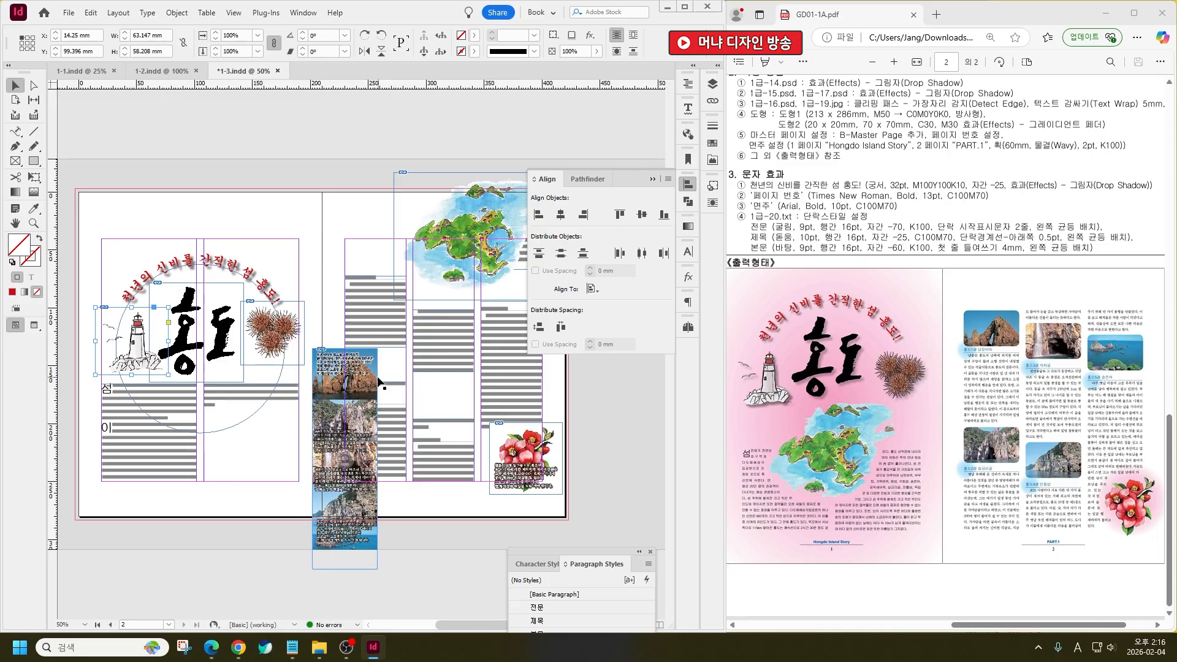
pyautogui.moveTo(378, 376); pyautogui.dragTo(426, 200)
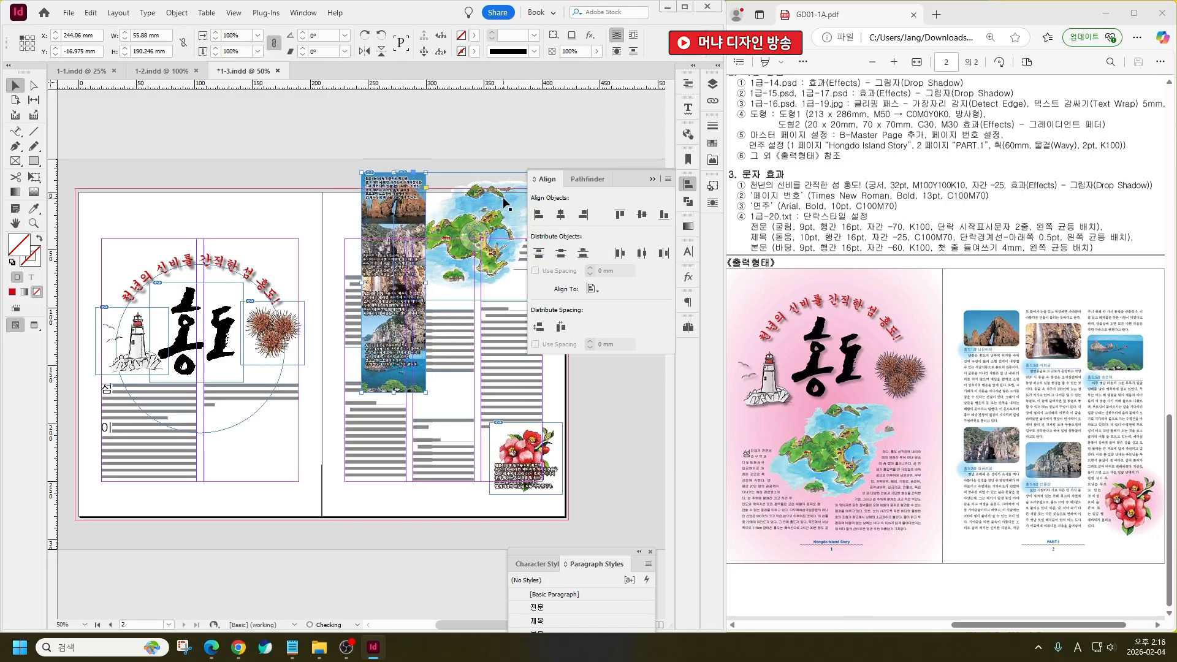
pyautogui.moveTo(502, 202); pyautogui.dragTo(239, 367)
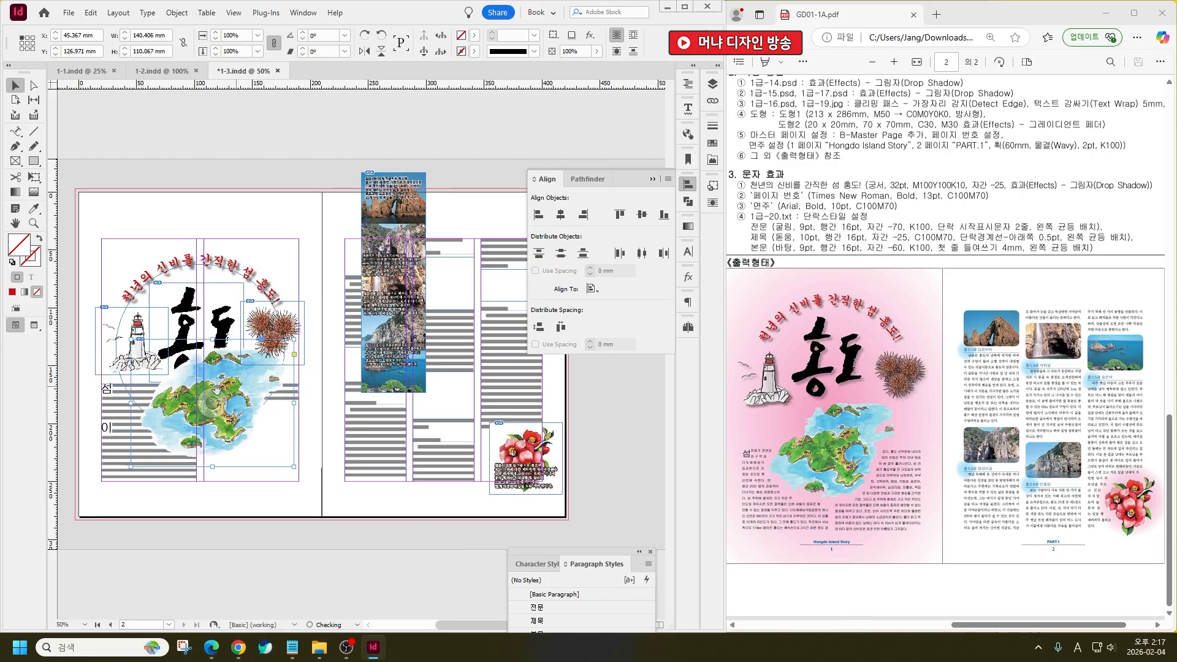
# Add a Drop Shadow effect with its default settings to the 홍도 calligraphy image
pyautogui.scroll(1, 149, 345)
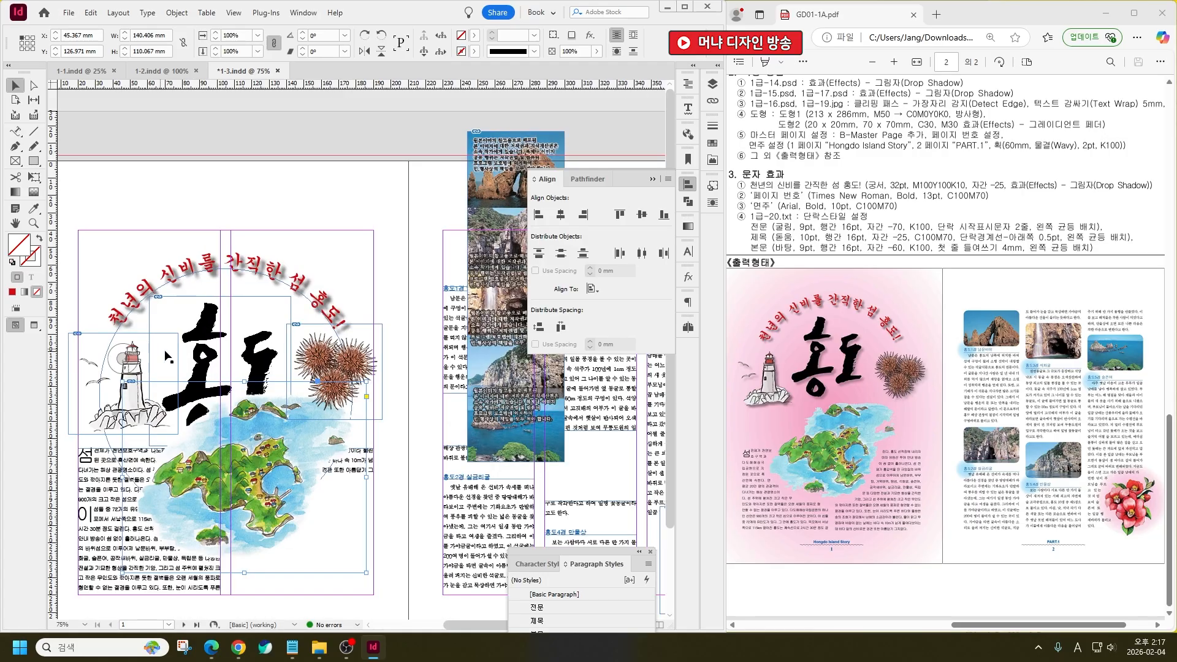
pyautogui.moveTo(247, 392); pyautogui.dragTo(272, 372)
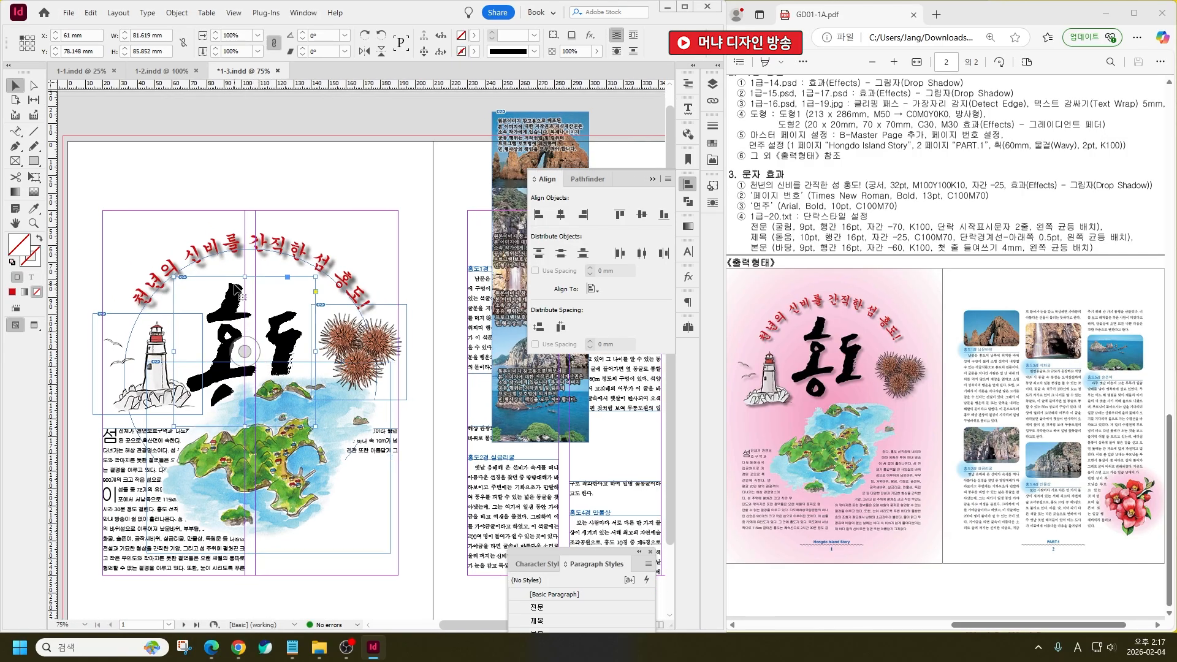
pyautogui.rightClick(234, 284)
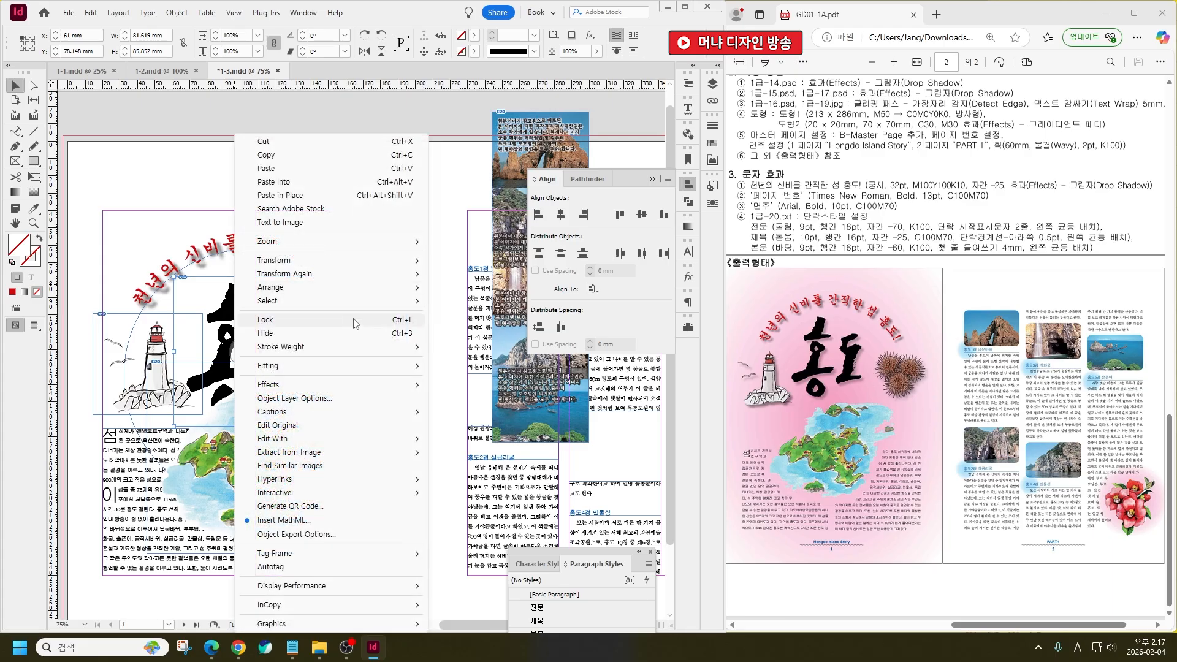
pyautogui.moveTo(415, 390)
pyautogui.click(470, 403)
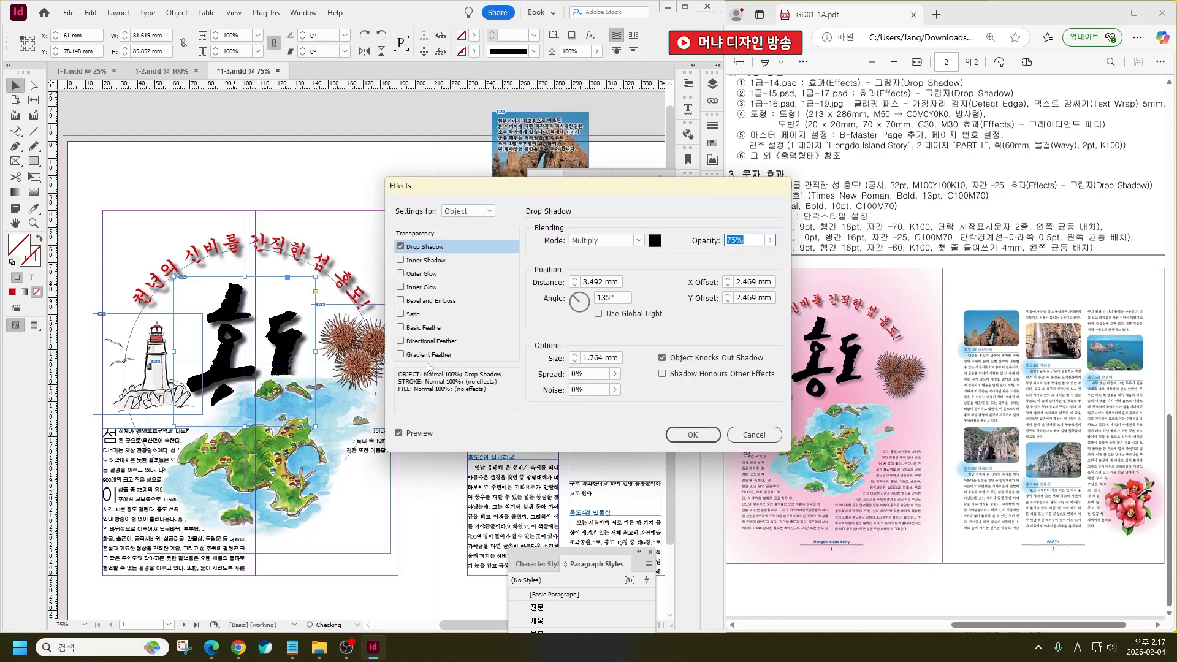
pyautogui.click(692, 435)
# Give the lighthouse and sea urchin images a Drop Shadow effect with the default settings
pyautogui.click(390, 339)
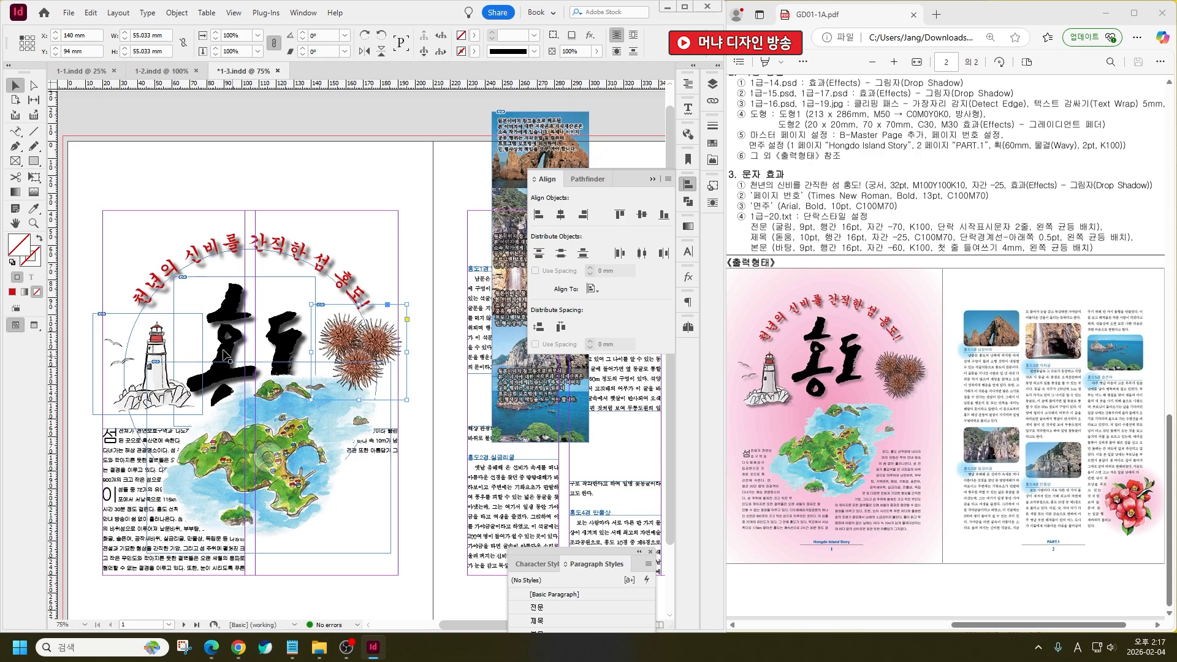
pyautogui.keyDown('shift'); pyautogui.click(119, 324); pyautogui.keyUp('shift')
pyautogui.click(85, 269)
pyautogui.click(107, 342)
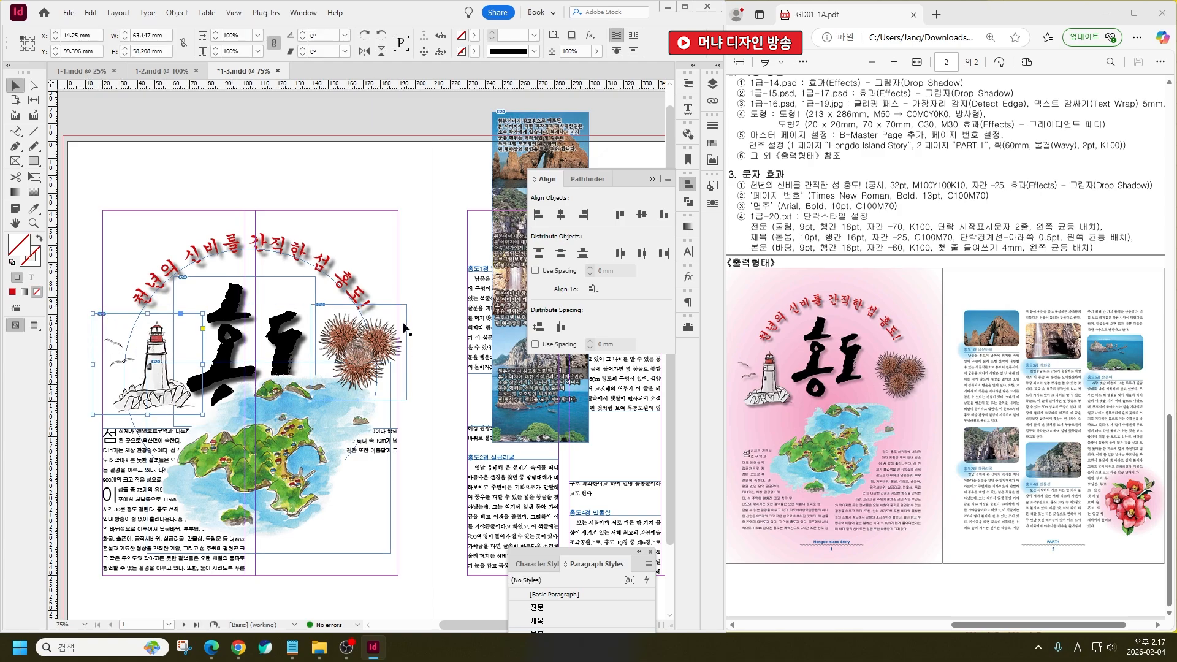
pyautogui.keyDown('shift'); pyautogui.click(401, 325); pyautogui.keyUp('shift')
pyautogui.rightClick(400, 322)
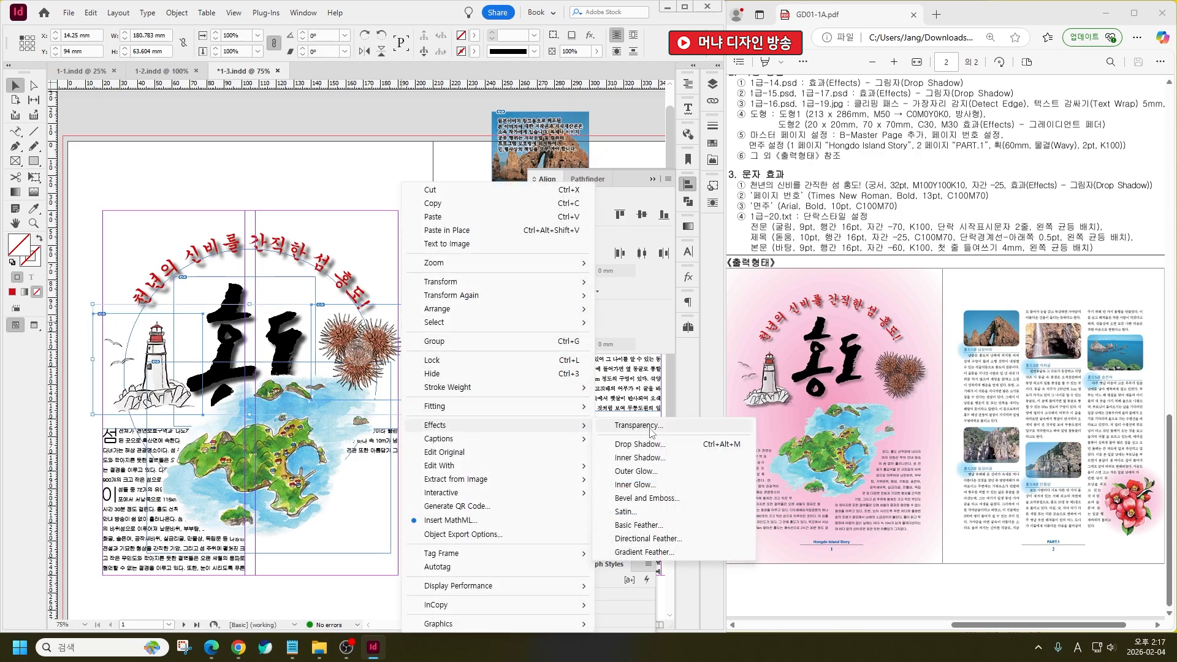
pyautogui.click(637, 440)
pyautogui.click(691, 435)
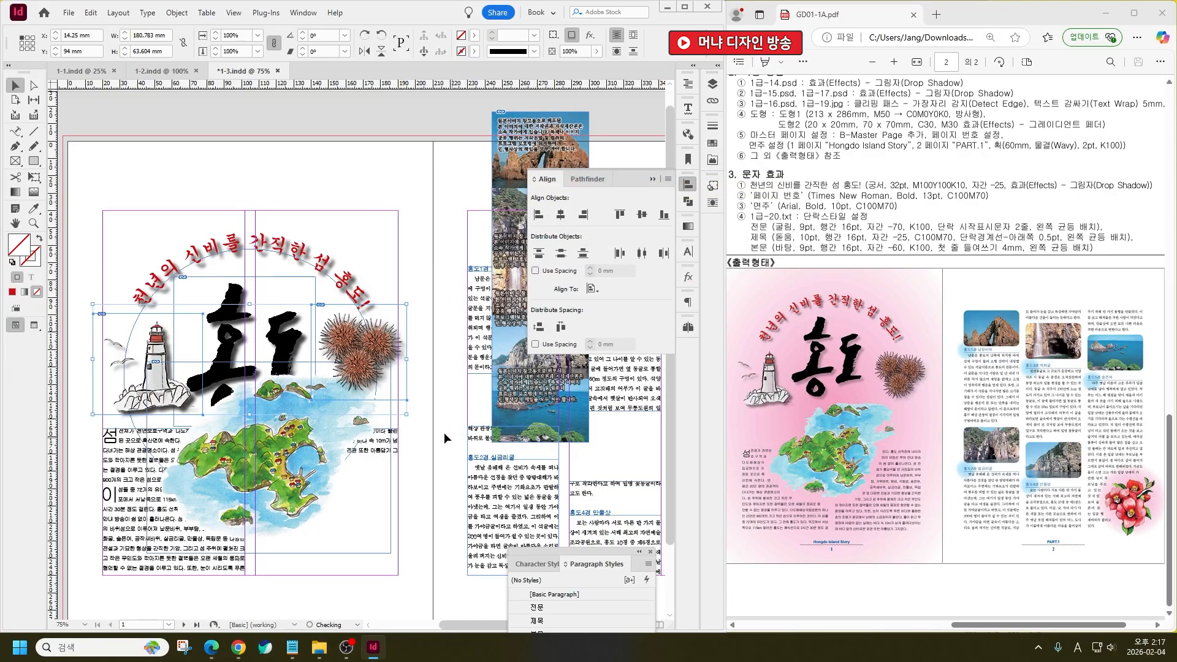
# Apply a Detect Edges clipping path to the island map image on the first page
pyautogui.click(315, 459)
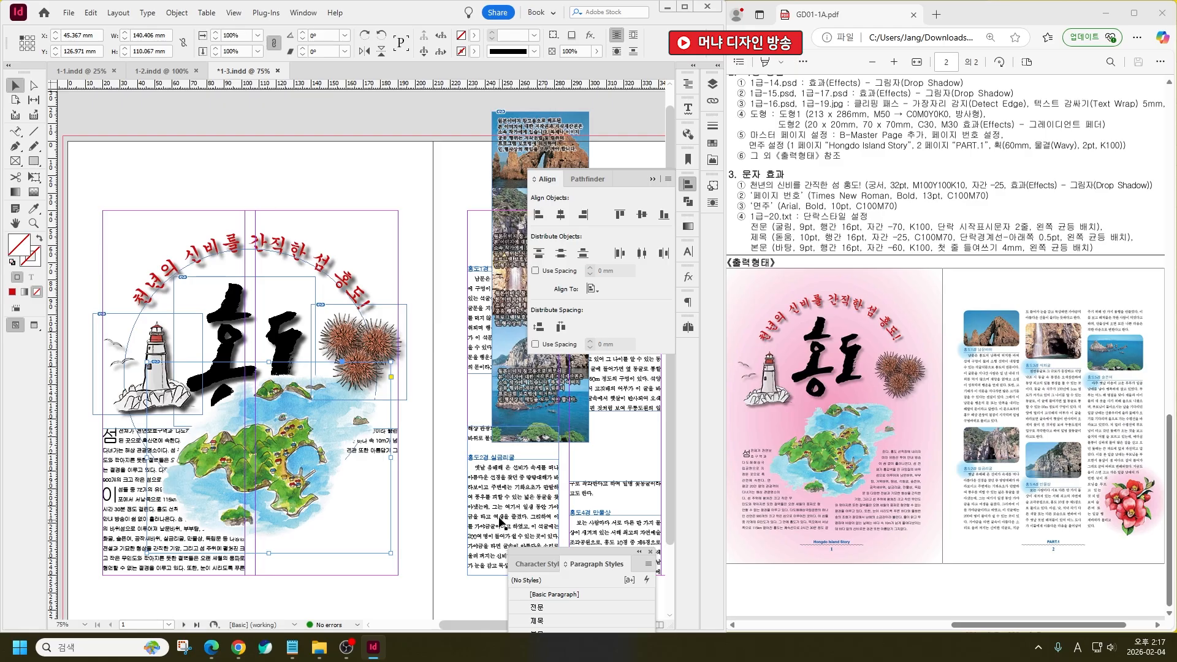
pyautogui.hscroll(3, 504, 530)
pyautogui.scroll(-1, 504, 530)
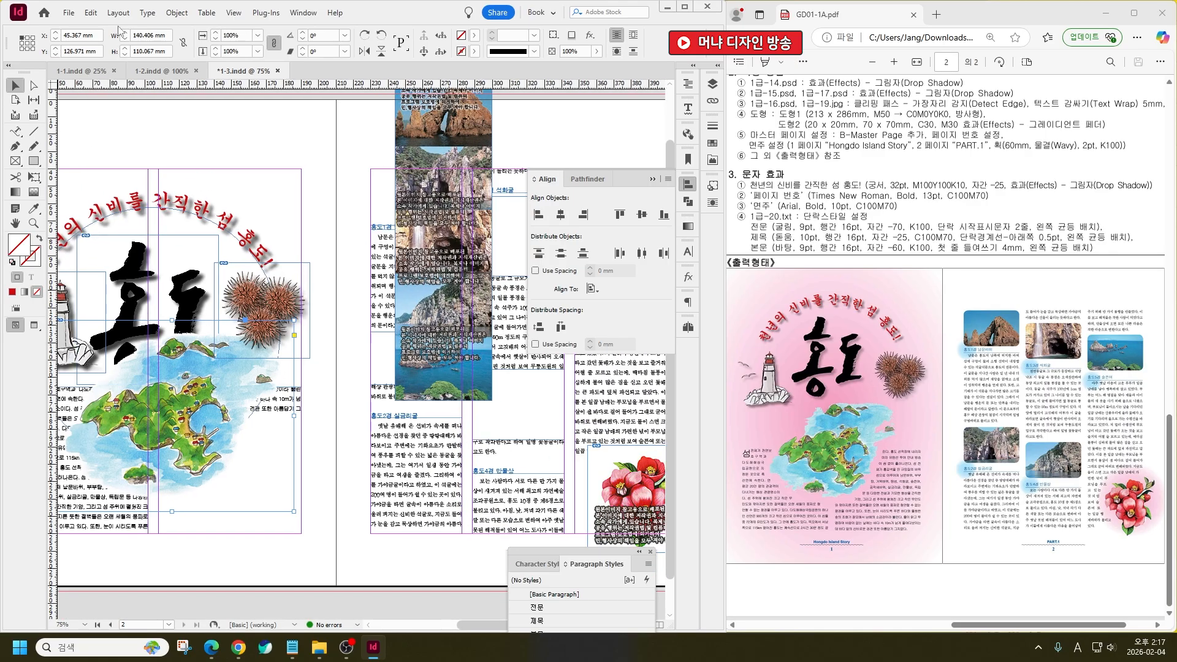
pyautogui.click(176, 13)
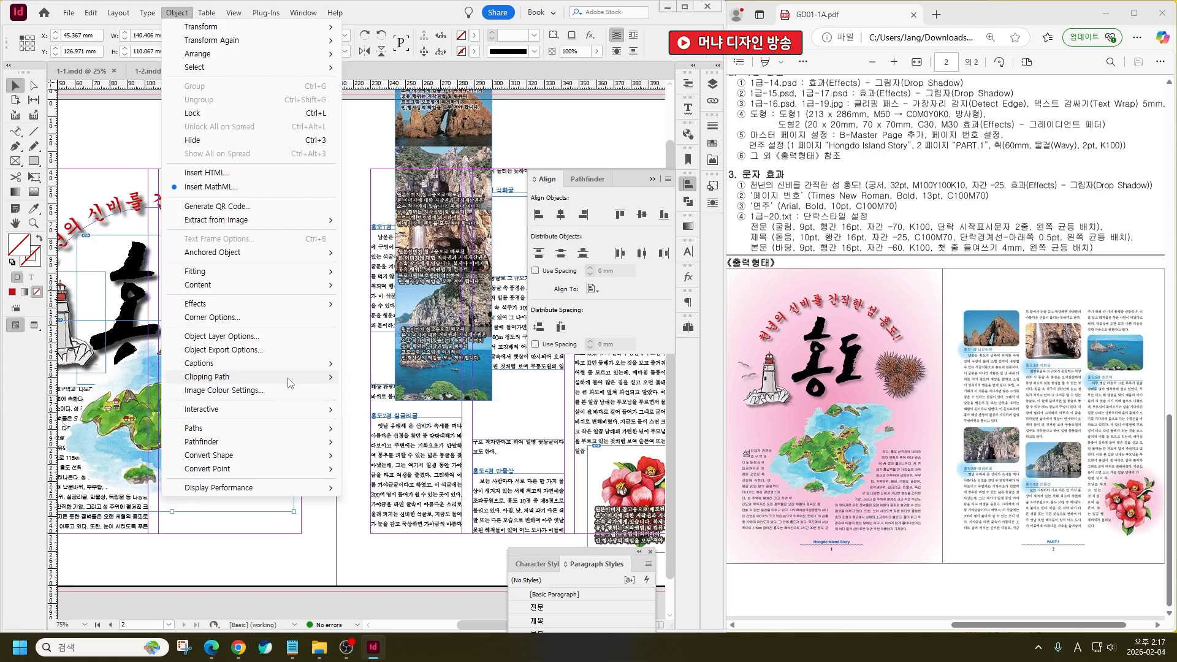
pyautogui.moveTo(319, 376)
pyautogui.click(362, 376)
pyautogui.click(592, 246)
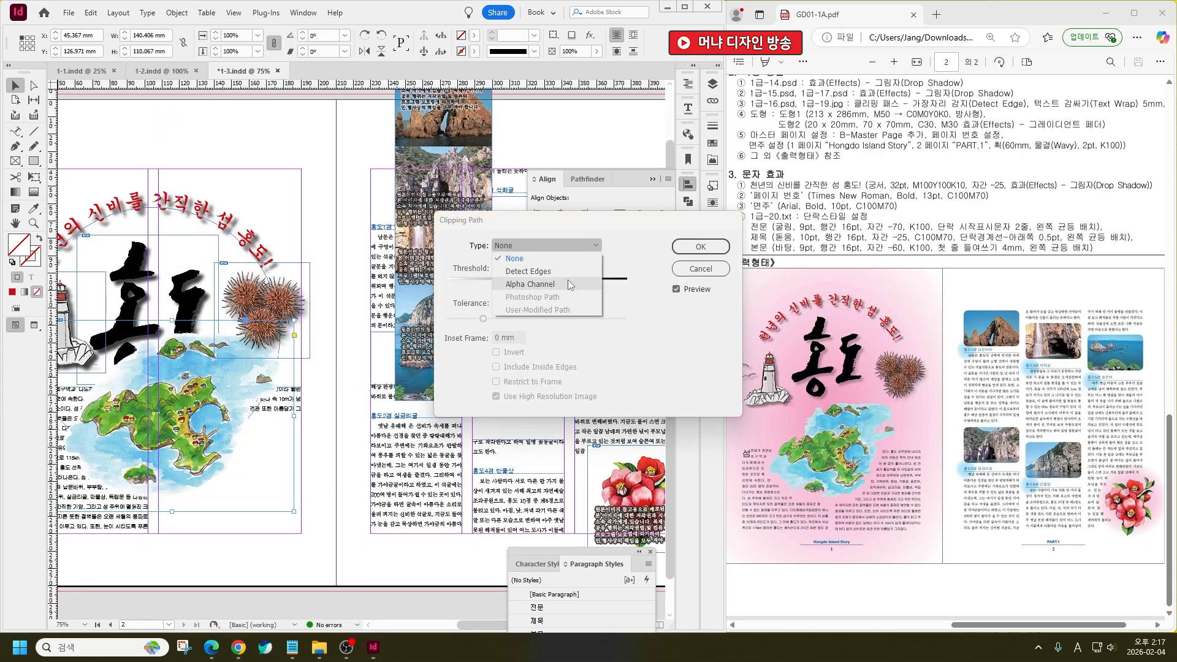
pyautogui.click(565, 270)
pyautogui.click(701, 246)
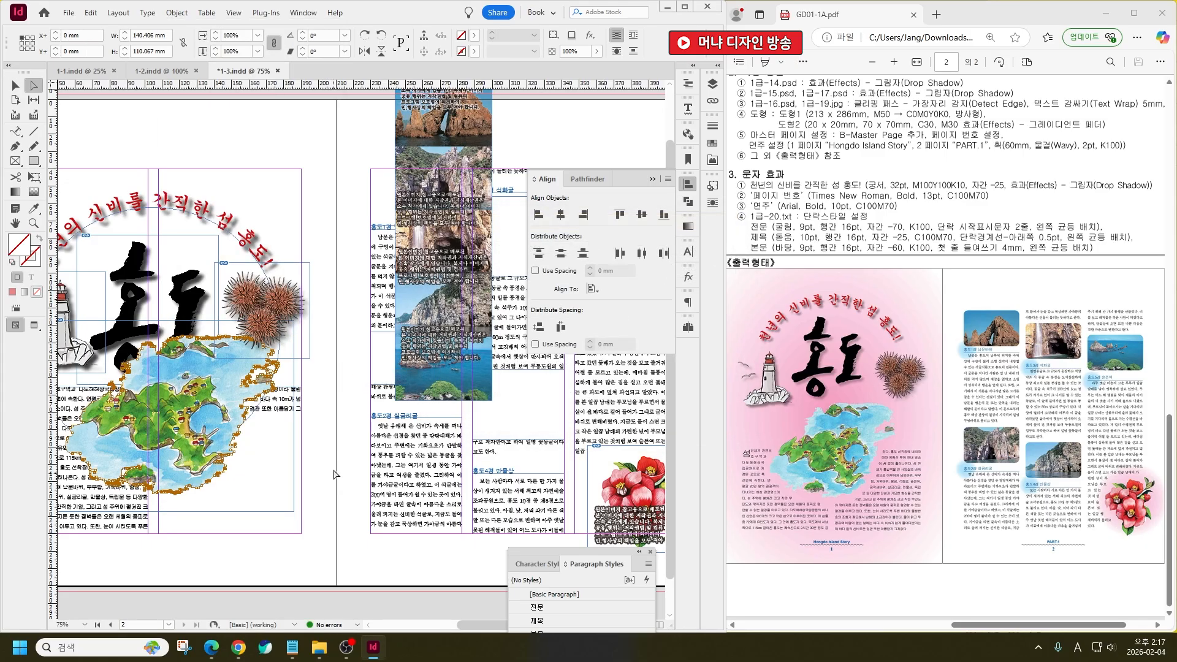
# Wrap the text around the island map's object shape with a 5 mm offset
pyautogui.press('v')
pyautogui.click(330, 417)
pyautogui.click(234, 395)
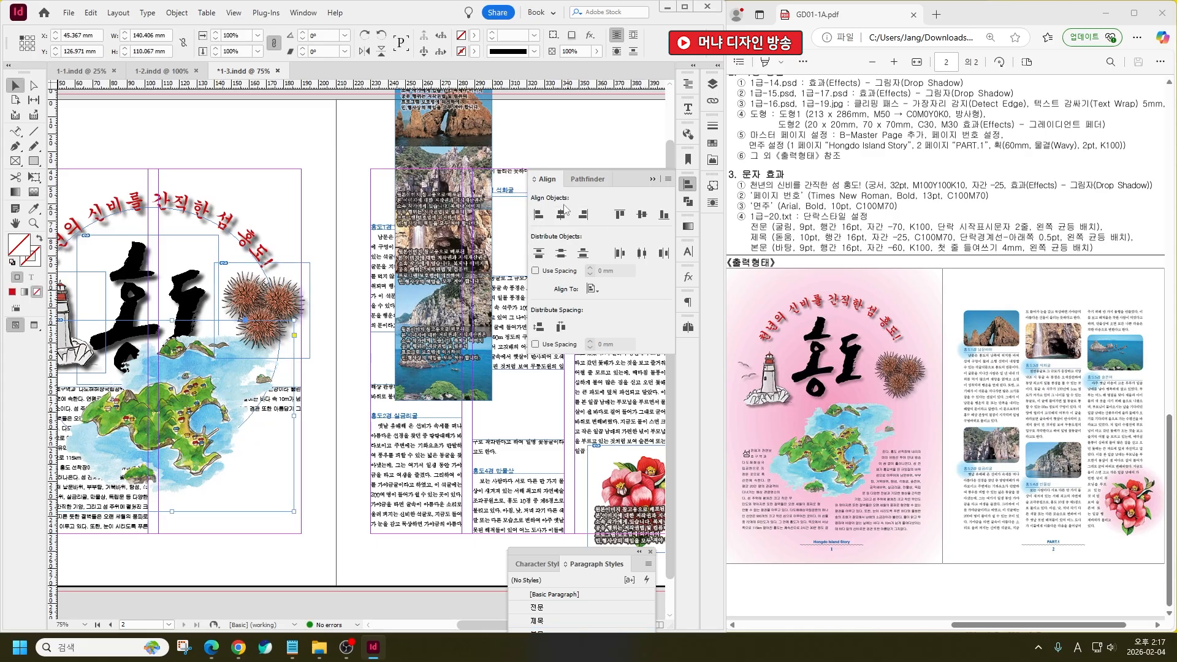
pyautogui.click(712, 204)
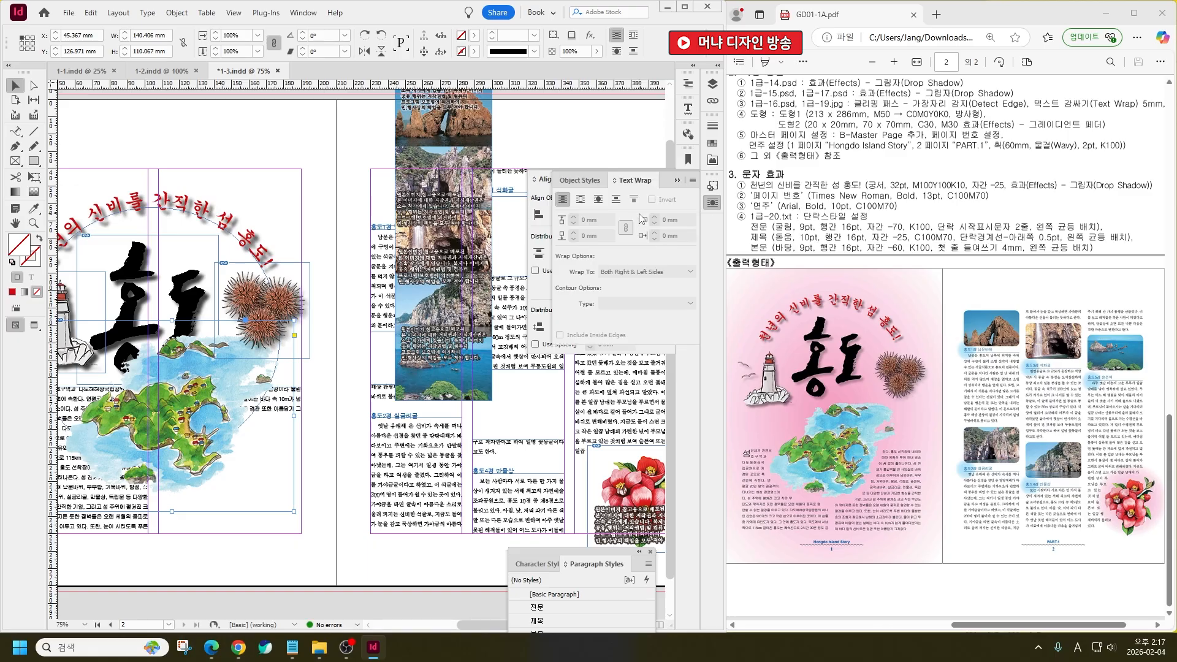
pyautogui.click(597, 199)
pyautogui.doubleClick(585, 219)
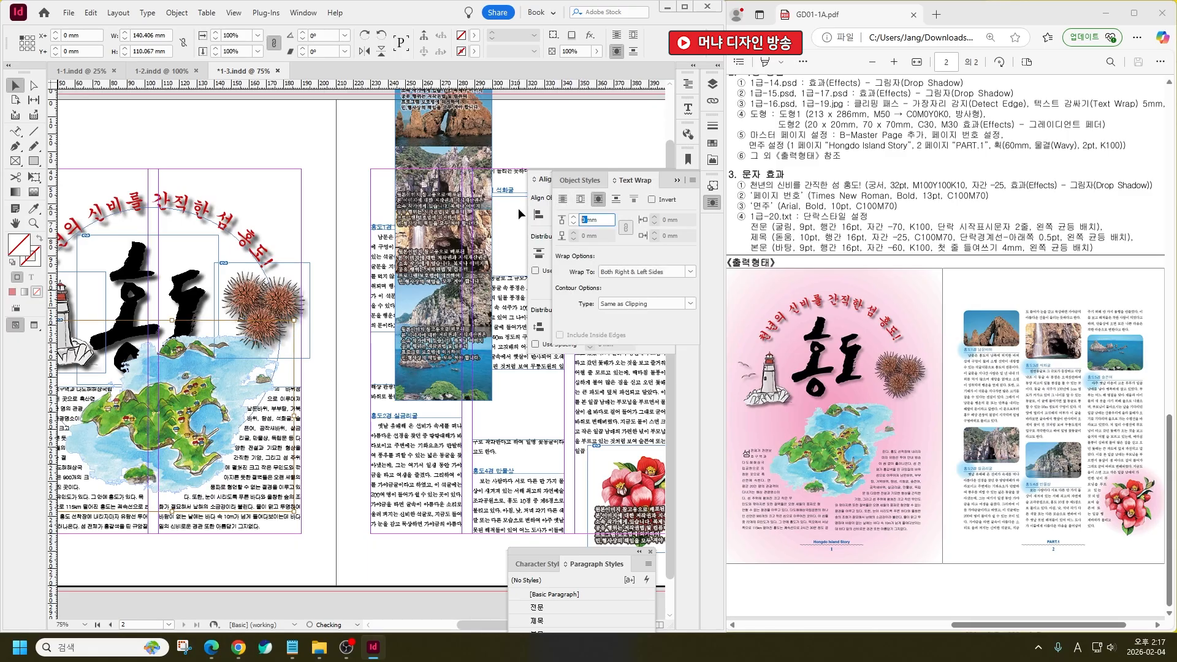
pyautogui.write('5')
pyautogui.press('Return')
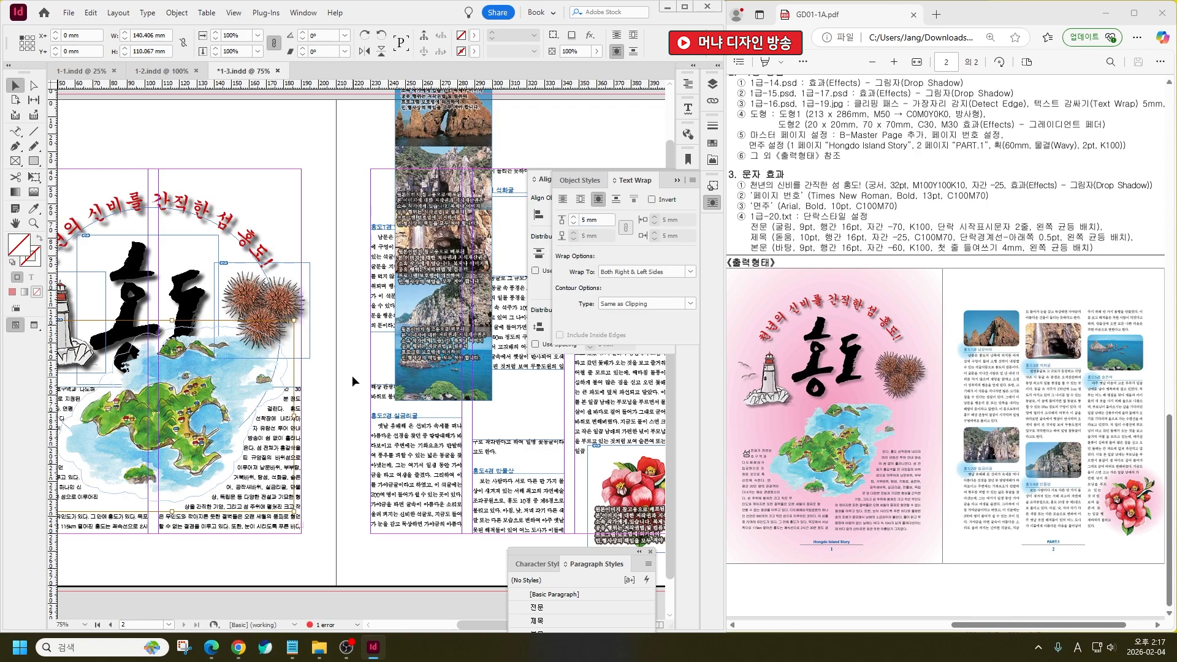
# Move the curved slogan up the first page and raise the 홍도 calligraphy to X 61 mm, Y 41.119 mm
pyautogui.click(352, 375)
pyautogui.press('space')
pyautogui.moveTo(308, 369); pyautogui.dragTo(395, 372)
pyautogui.moveTo(312, 224); pyautogui.dragTo(298, 161)
pyautogui.moveTo(251, 264); pyautogui.dragTo(266, 229)
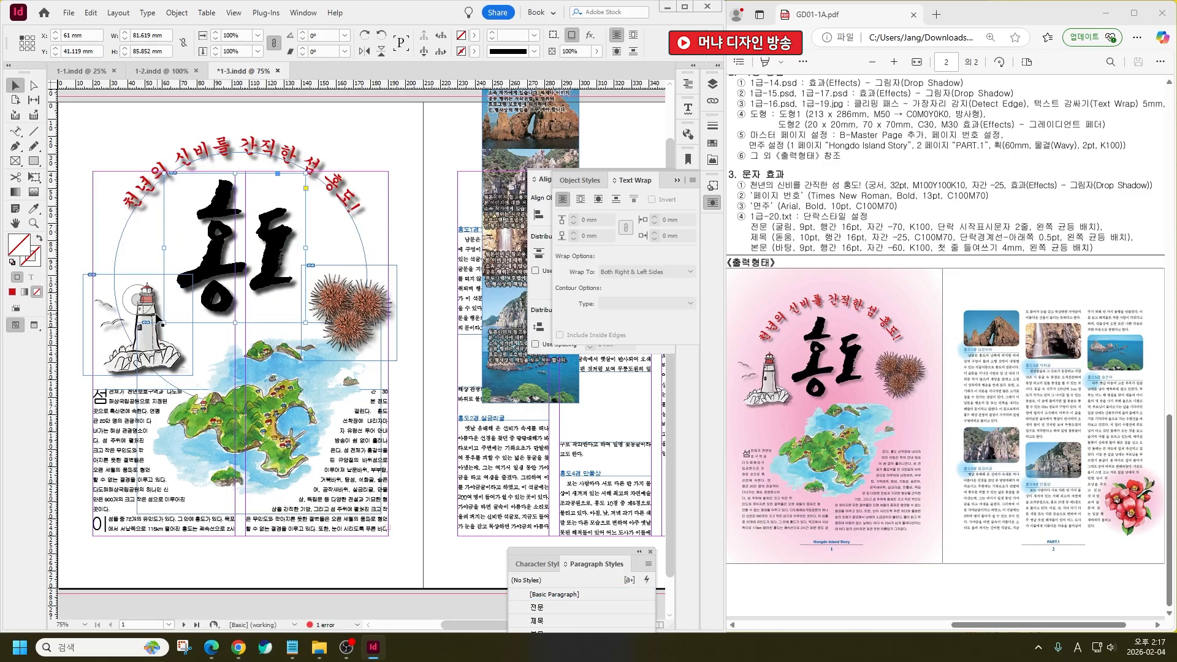
# Raise the lighthouse and sea urchins to Y 75.792 mm on either side of the calligraphy, shifting the island map slightly left
pyautogui.moveTo(140, 302); pyautogui.dragTo(107, 263)
pyautogui.hotkey('ctrl', 'z')
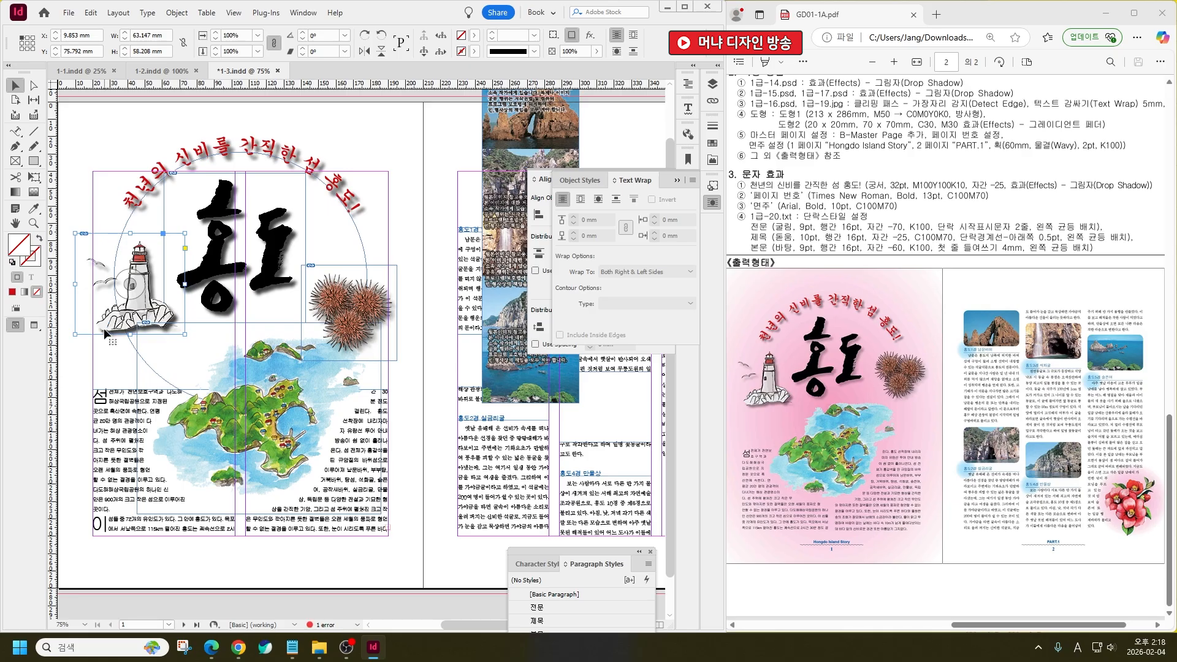
pyautogui.moveTo(153, 324); pyautogui.dragTo(146, 325)
pyautogui.moveTo(387, 317); pyautogui.dragTo(399, 290)
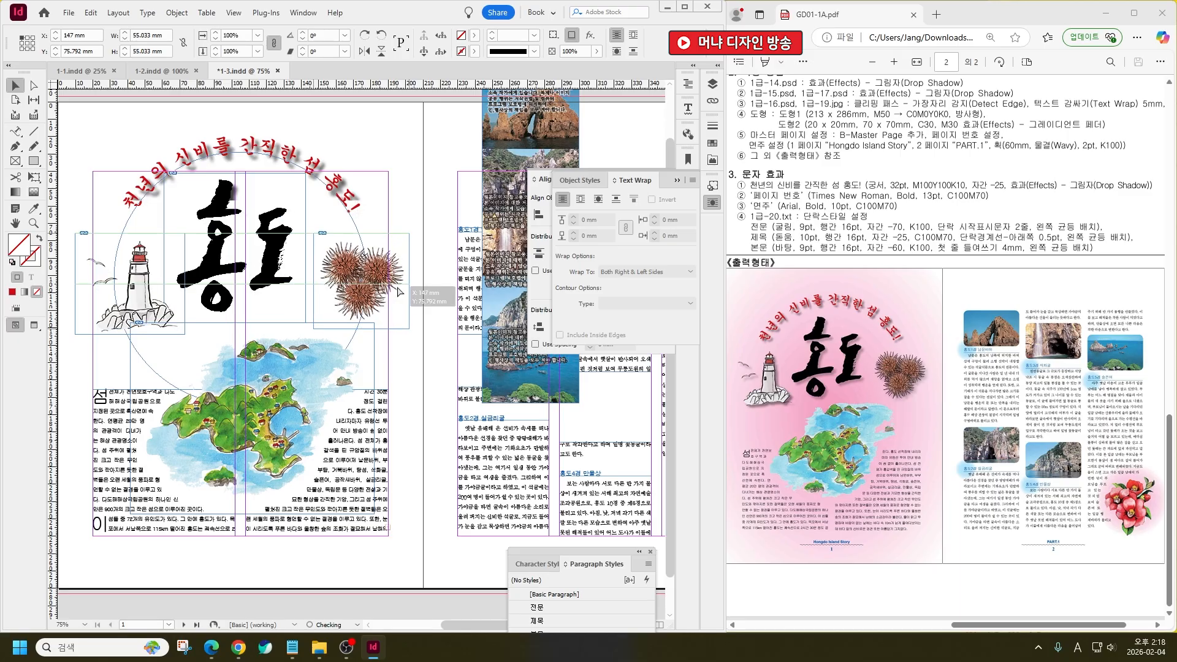
# Move the island map up to Y 119.394 mm and reduce it to about 132 x 104 mm
pyautogui.click(421, 192)
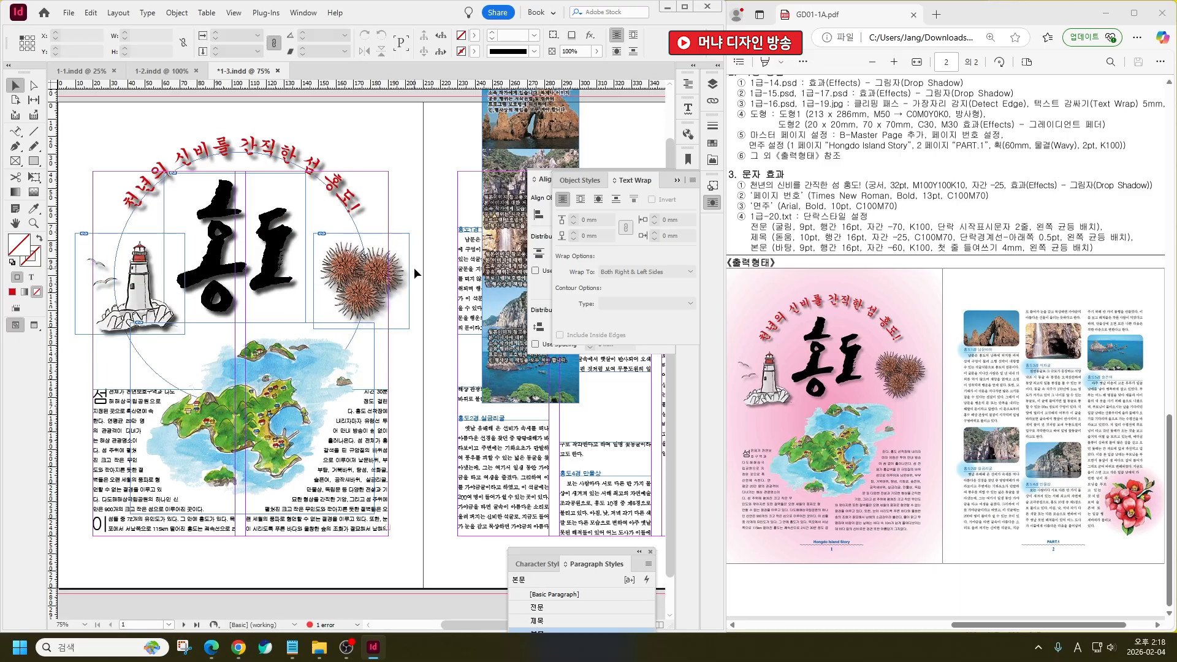
pyautogui.click(348, 354)
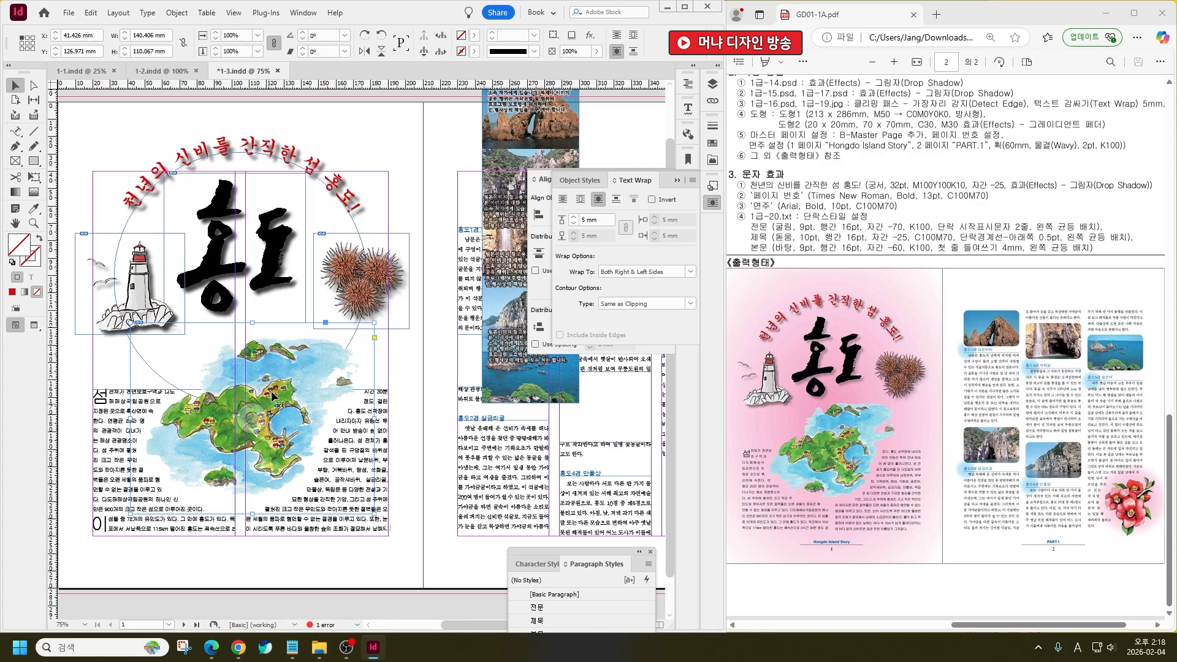
pyautogui.moveTo(310, 367); pyautogui.dragTo(316, 355)
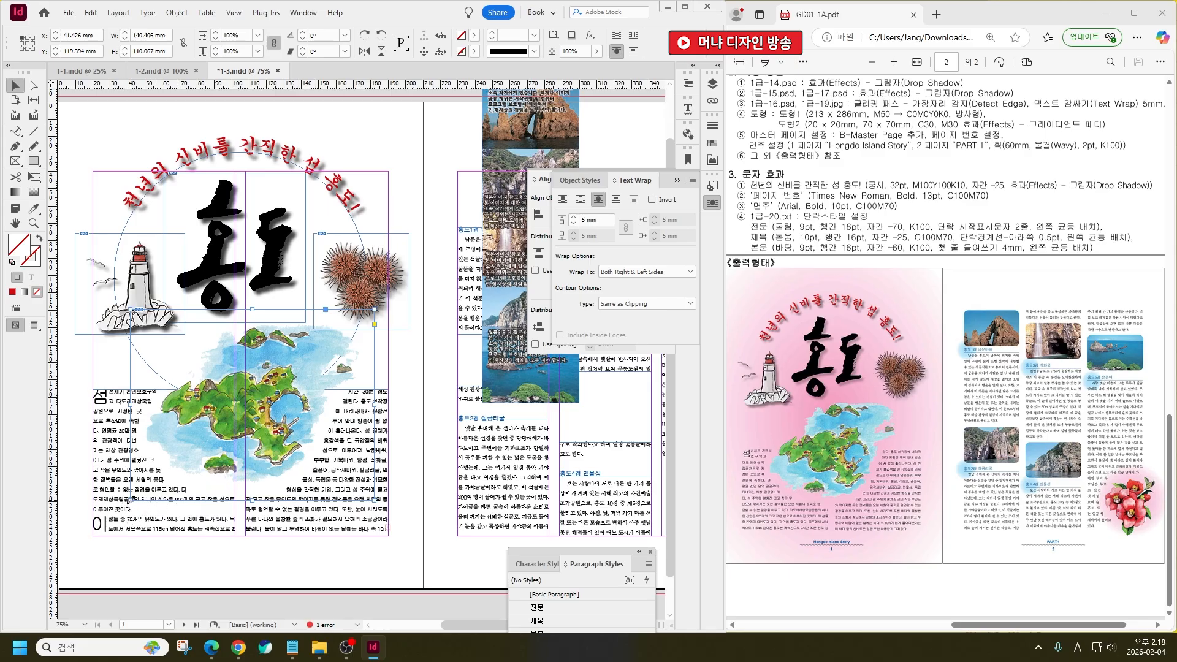
pyautogui.moveTo(130, 501); pyautogui.dragTo(148, 487)
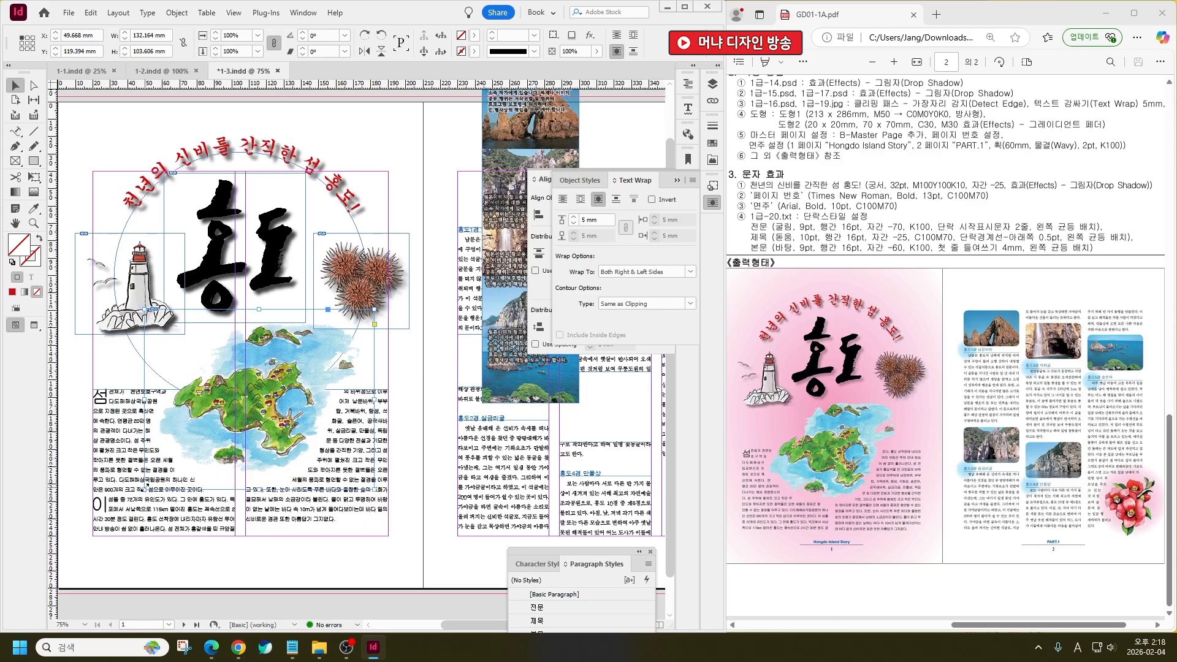
# Try the 본문 and 제목 paragraph styles on the second introductory paragraph, returning it to 전문
pyautogui.doubleClick(112, 500)
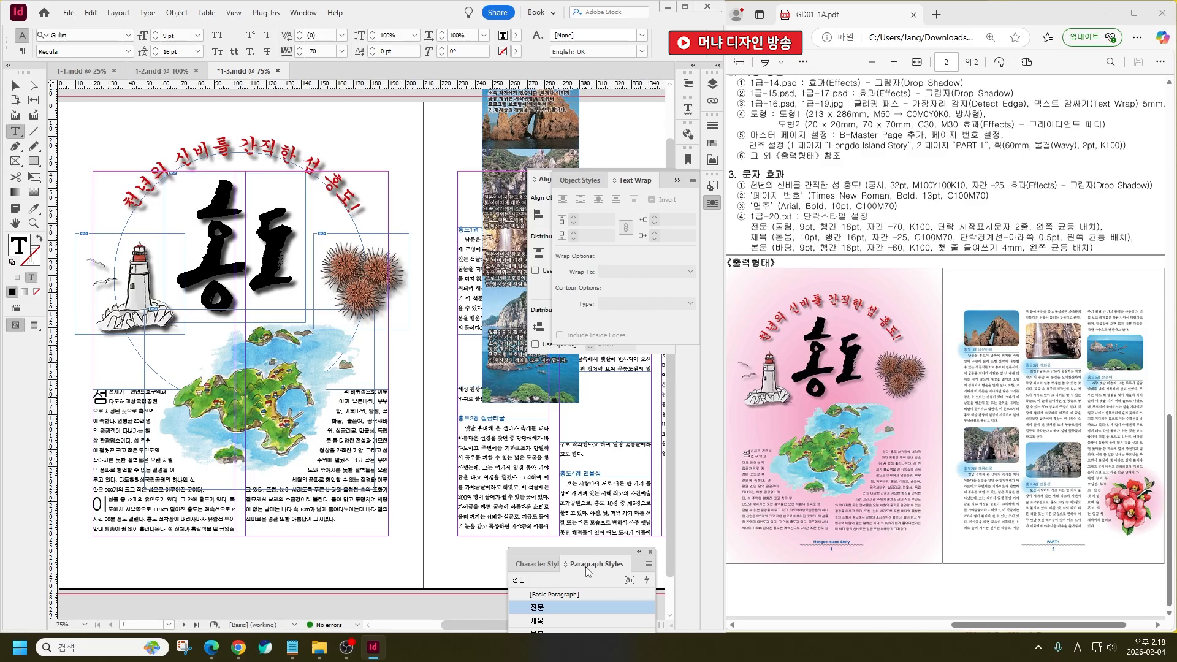
pyautogui.moveTo(582, 556); pyautogui.dragTo(598, 420)
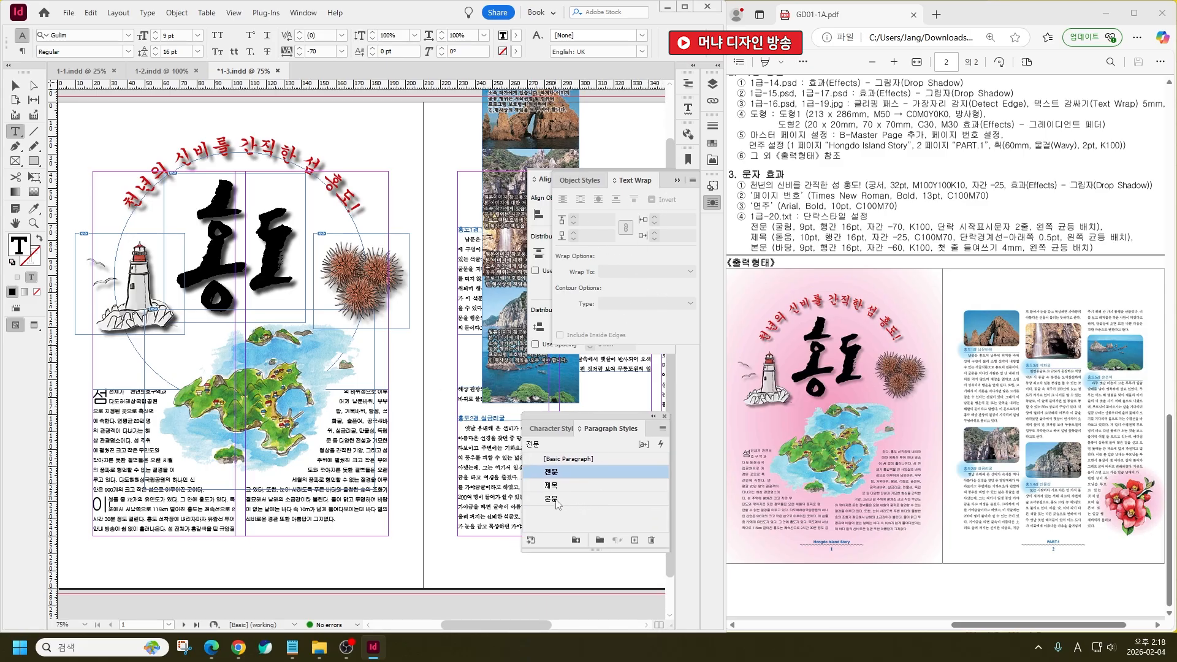
pyautogui.click(551, 499)
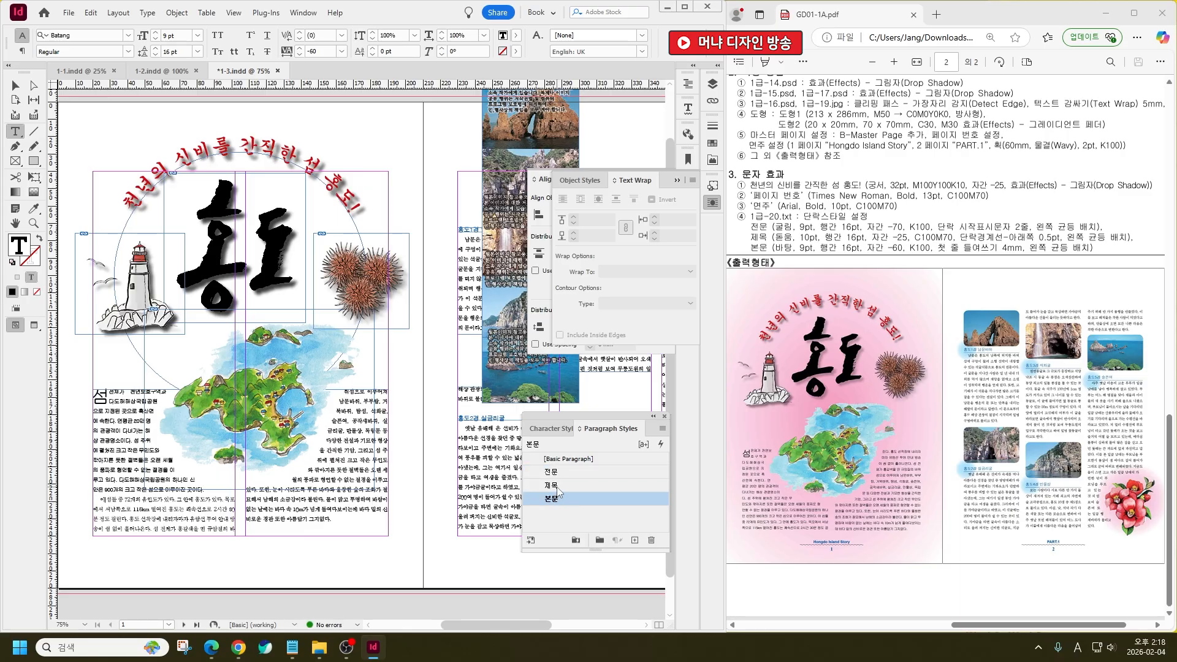
pyautogui.click(557, 485)
pyautogui.click(555, 473)
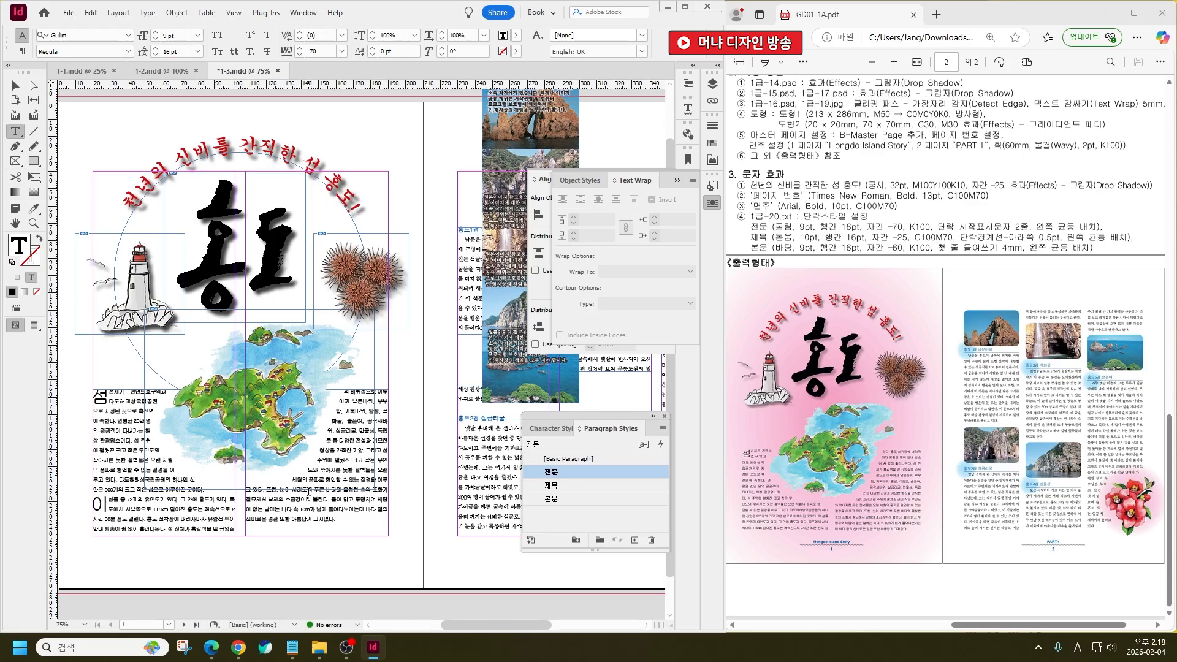
# Delete the paragraph break so the second introductory paragraph joins the one above it
pyautogui.press('BackSpace')
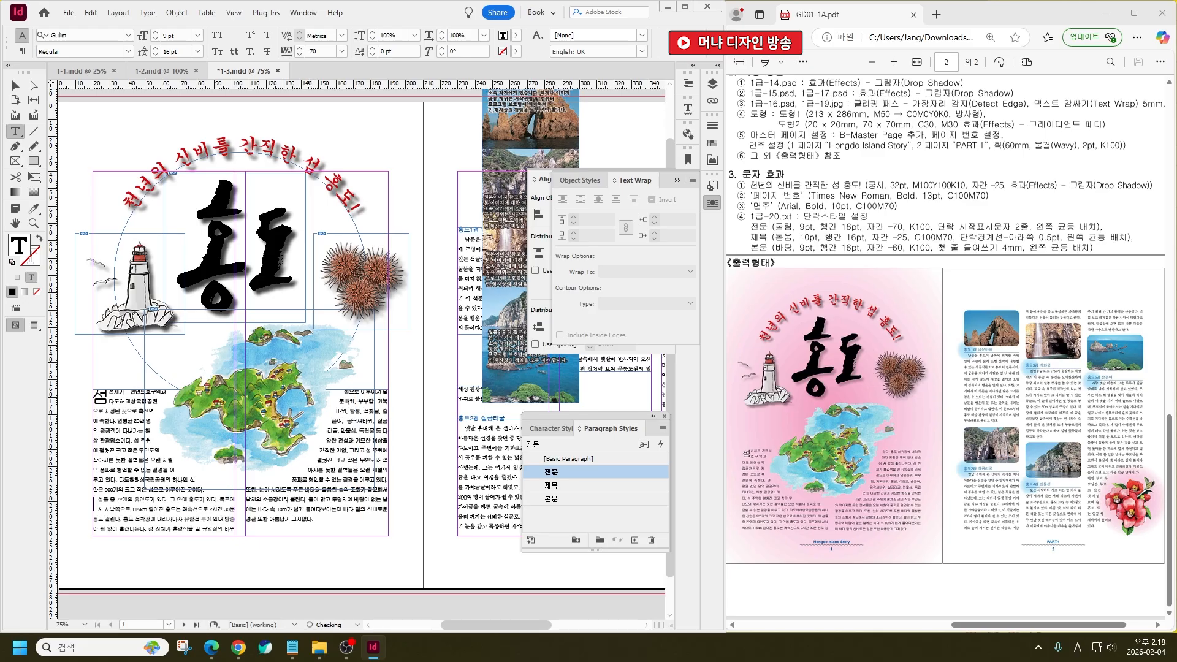
pyautogui.hotkey('ctrl', 'z')
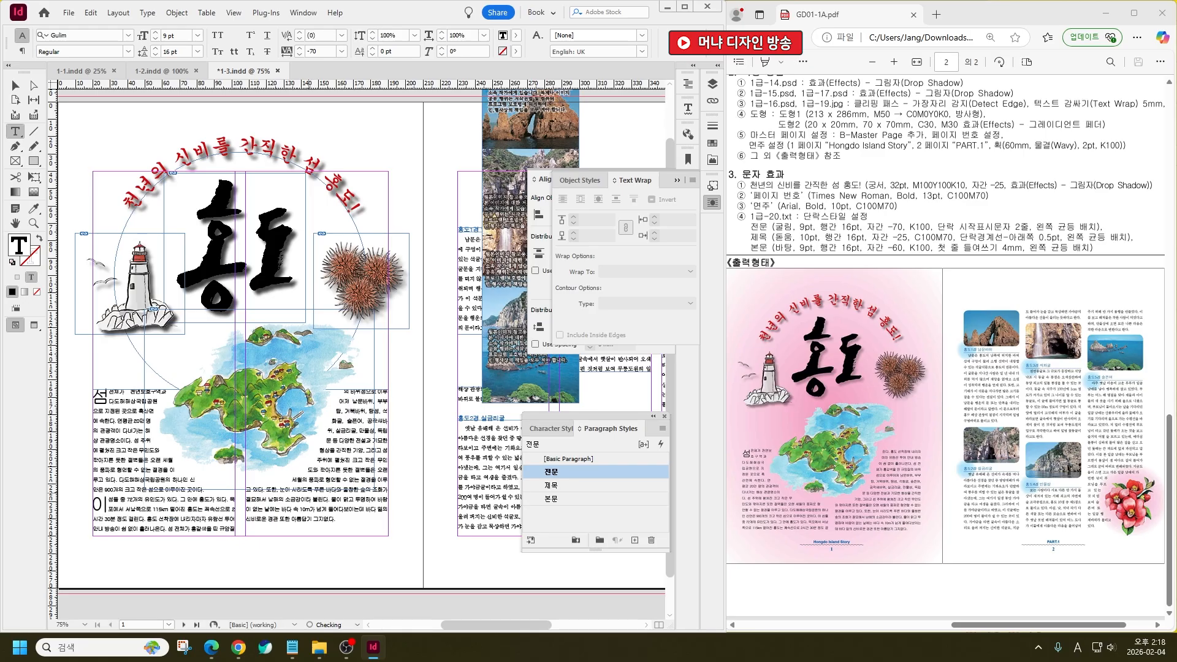
pyautogui.press('BackSpace')
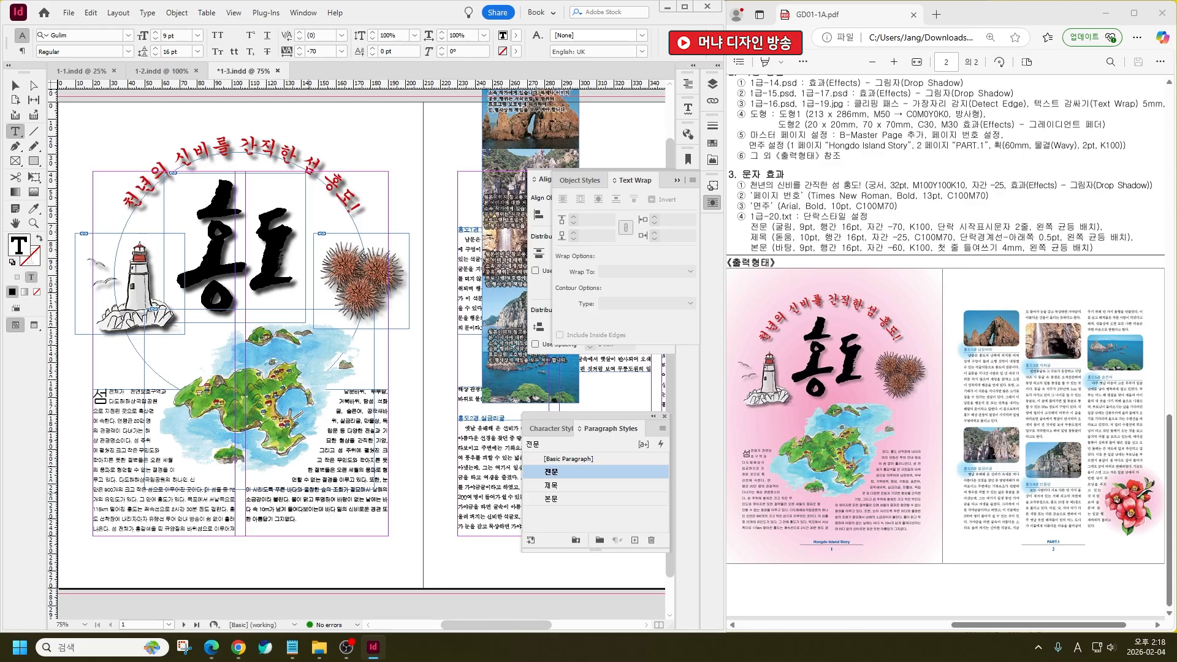
# Lower the island map and enlarge it to about 139 x 109 mm, placed at X 46.033 mm, Y 124.696 mm
pyautogui.click(15, 85)
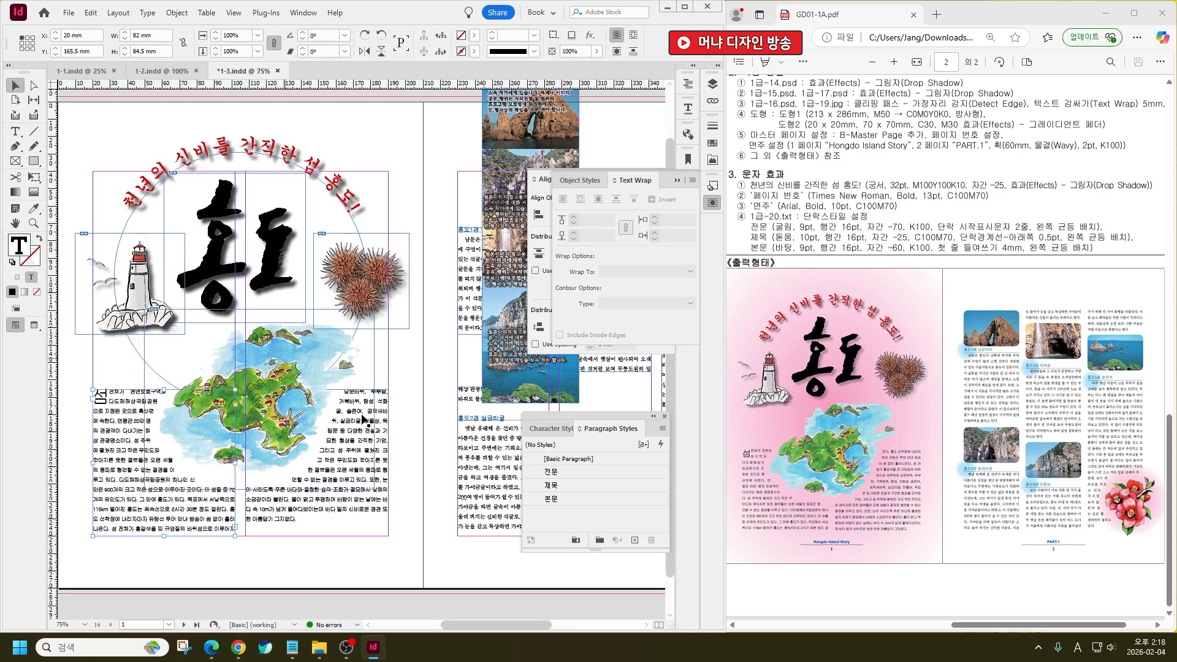
pyautogui.click(294, 454)
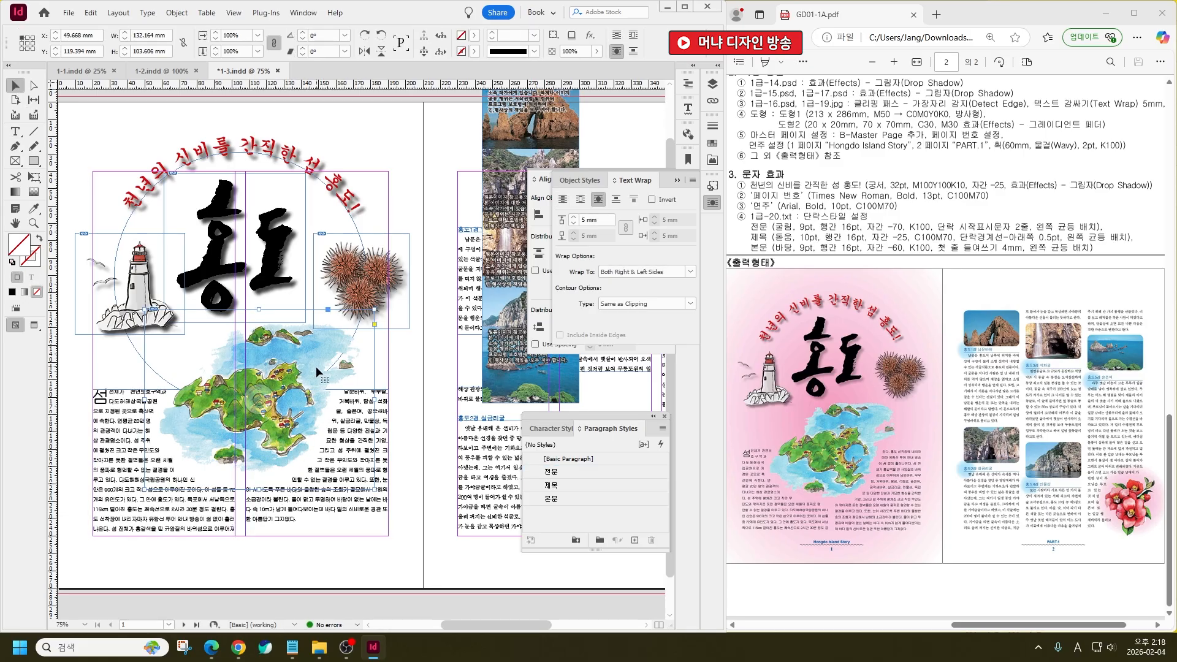
pyautogui.moveTo(317, 368); pyautogui.dragTo(317, 374)
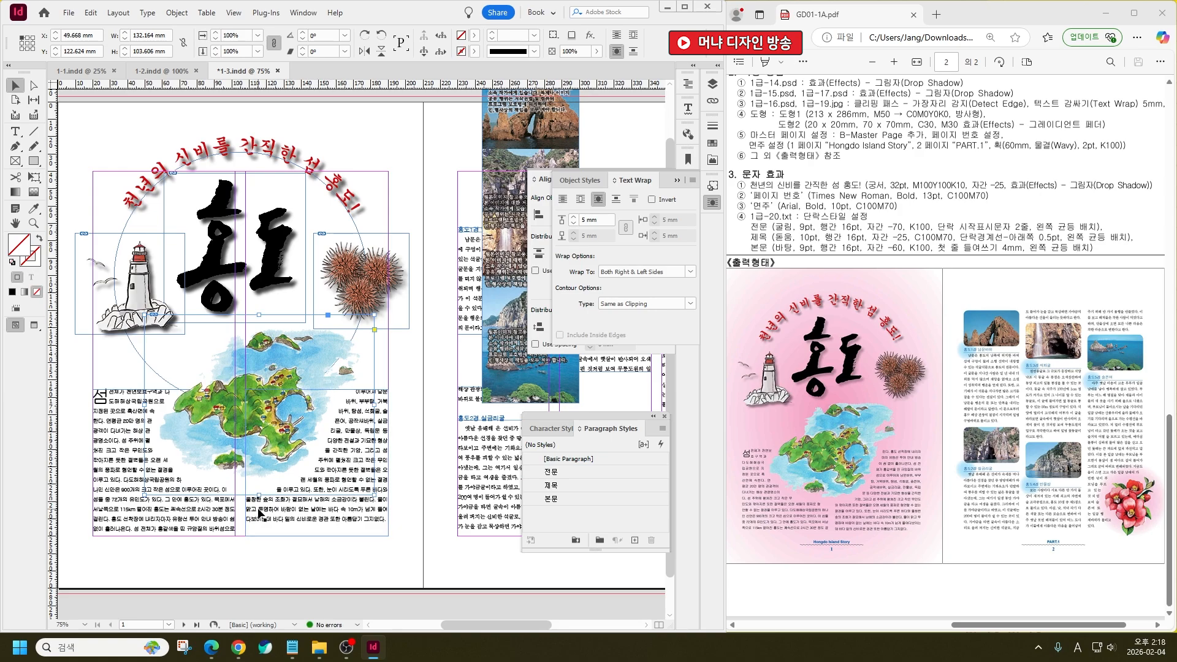
pyautogui.moveTo(259, 495); pyautogui.dragTo(259, 505)
pyautogui.moveTo(336, 338); pyautogui.dragTo(336, 342)
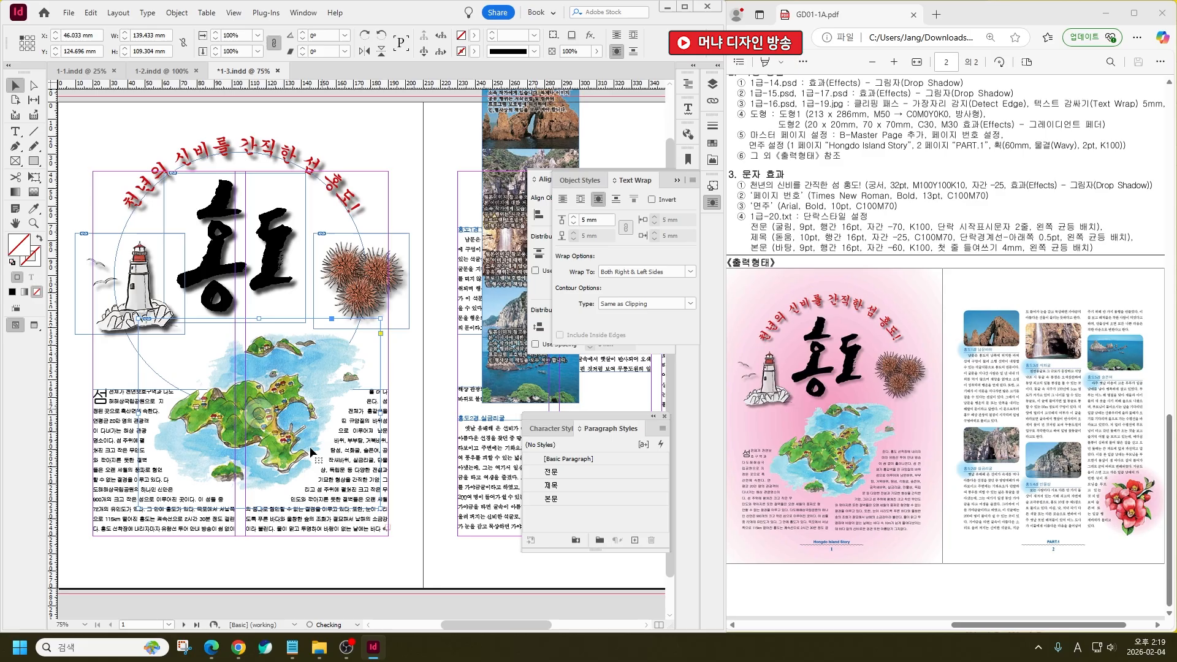
# Reduce the island map to about 132 x 103 mm and place it at X 42.773 mm, Y 126.971 mm
pyautogui.moveTo(259, 519); pyautogui.dragTo(259, 499)
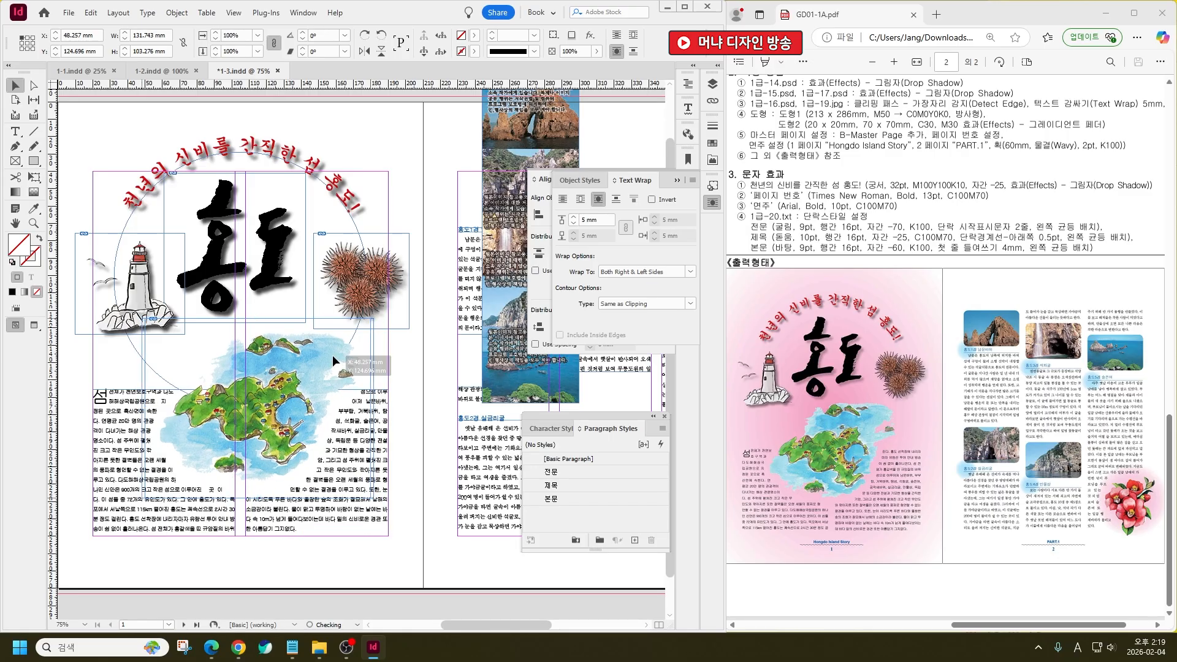
pyautogui.moveTo(336, 362)
pyautogui.mouseDown()
pyautogui.moveTo(322, 342)
pyautogui.moveTo(320, 351)
pyautogui.mouseUp()
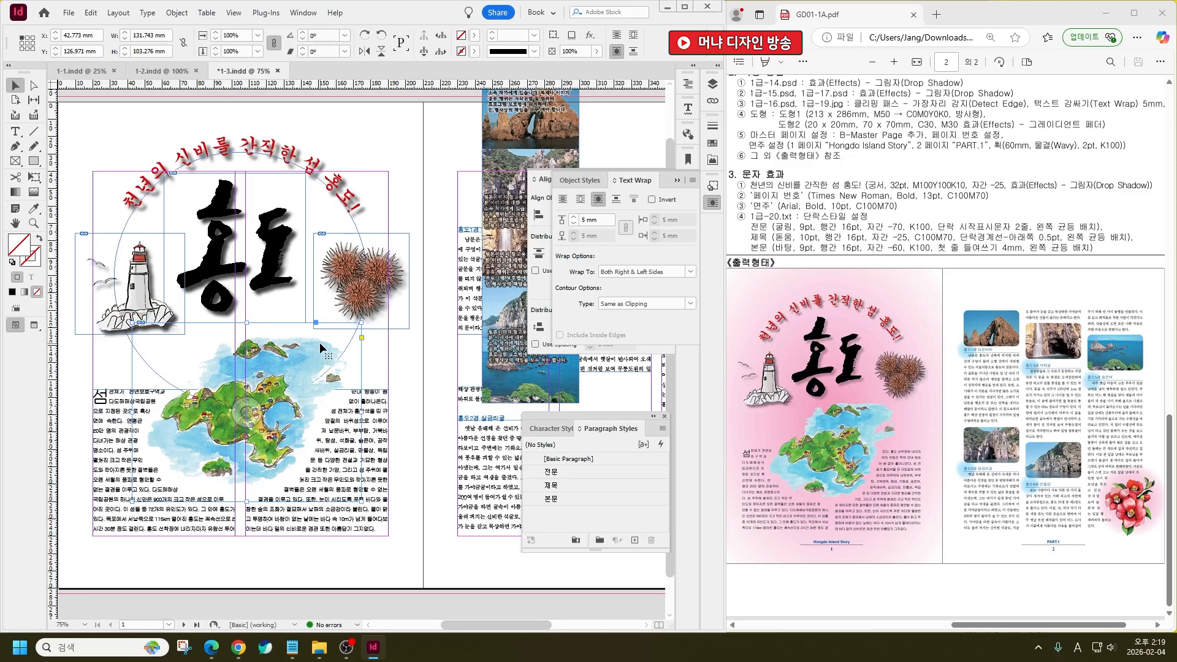
pyautogui.click(352, 581)
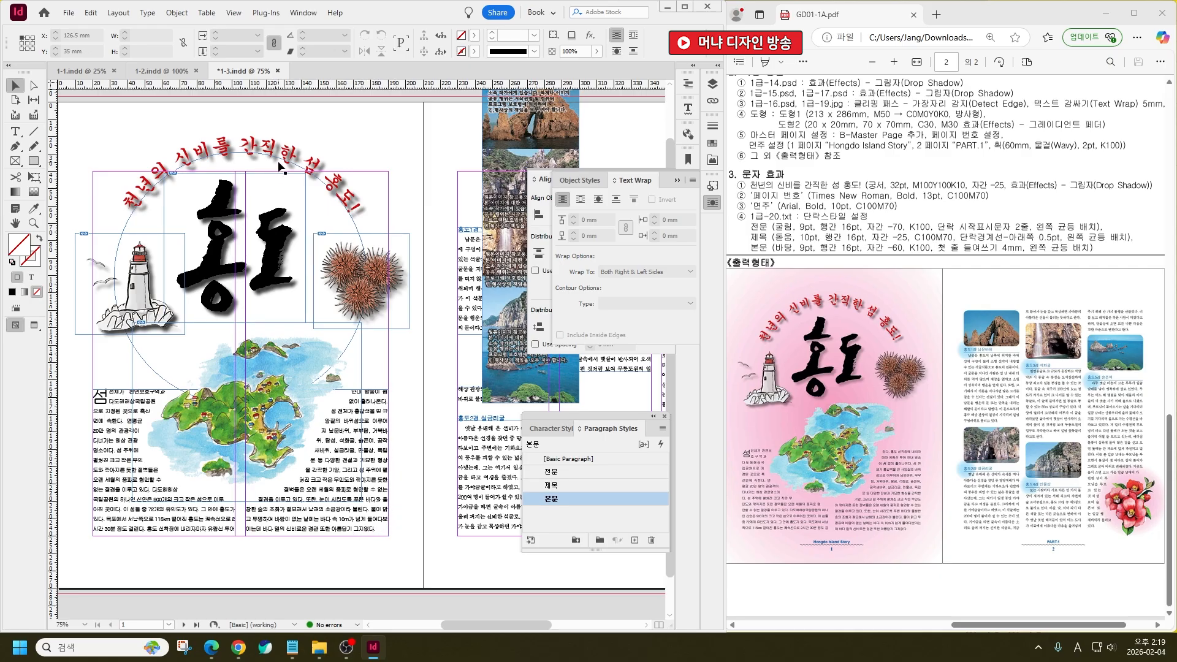
# Give the red flower image on page 2 a Detect Edges clipping path
pyautogui.moveTo(576, 393); pyautogui.dragTo(218, 353)
pyautogui.click(371, 460)
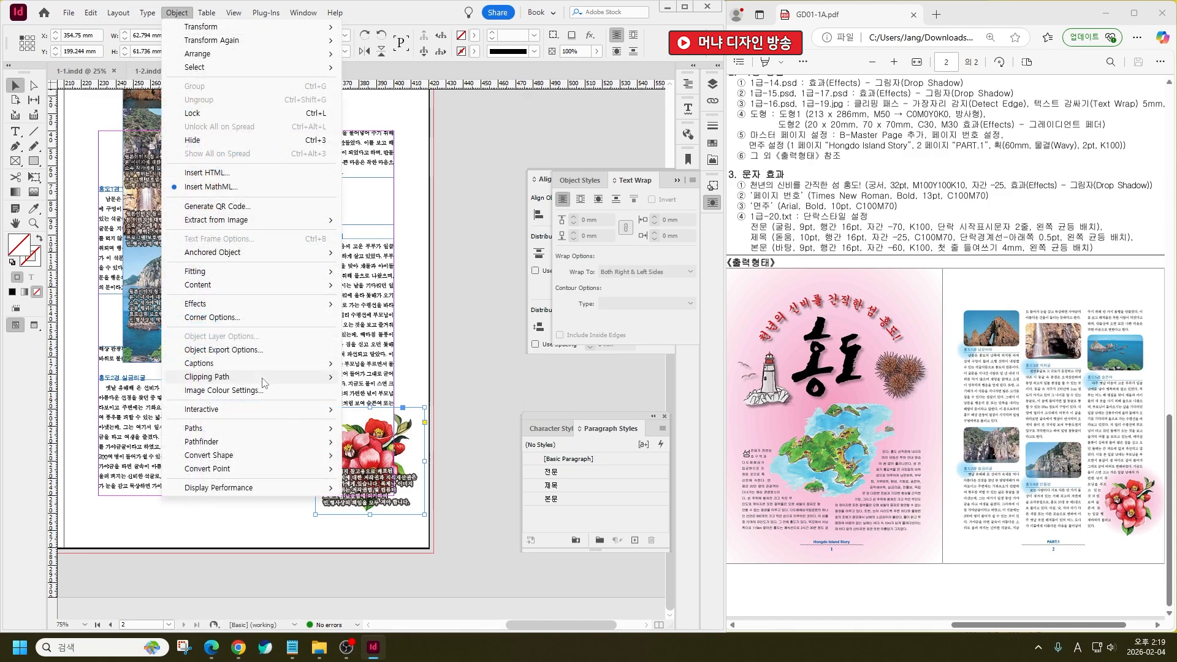
pyautogui.moveTo(264, 376)
pyautogui.click(361, 377)
pyautogui.click(545, 245)
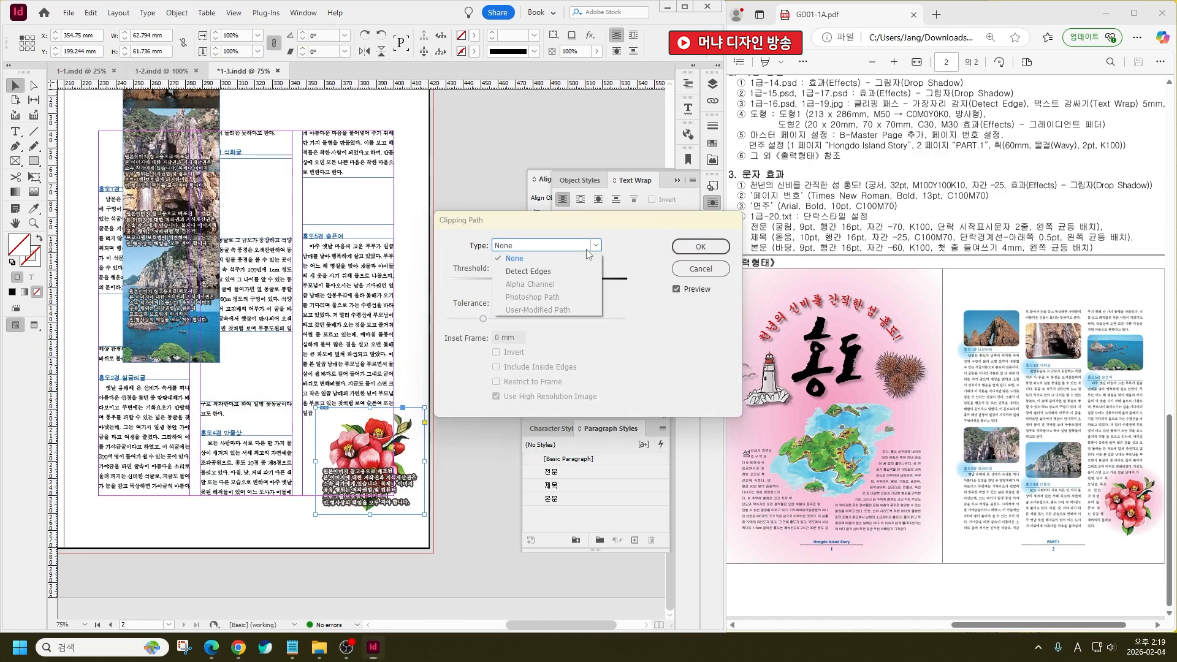
pyautogui.click(533, 267)
pyautogui.click(698, 246)
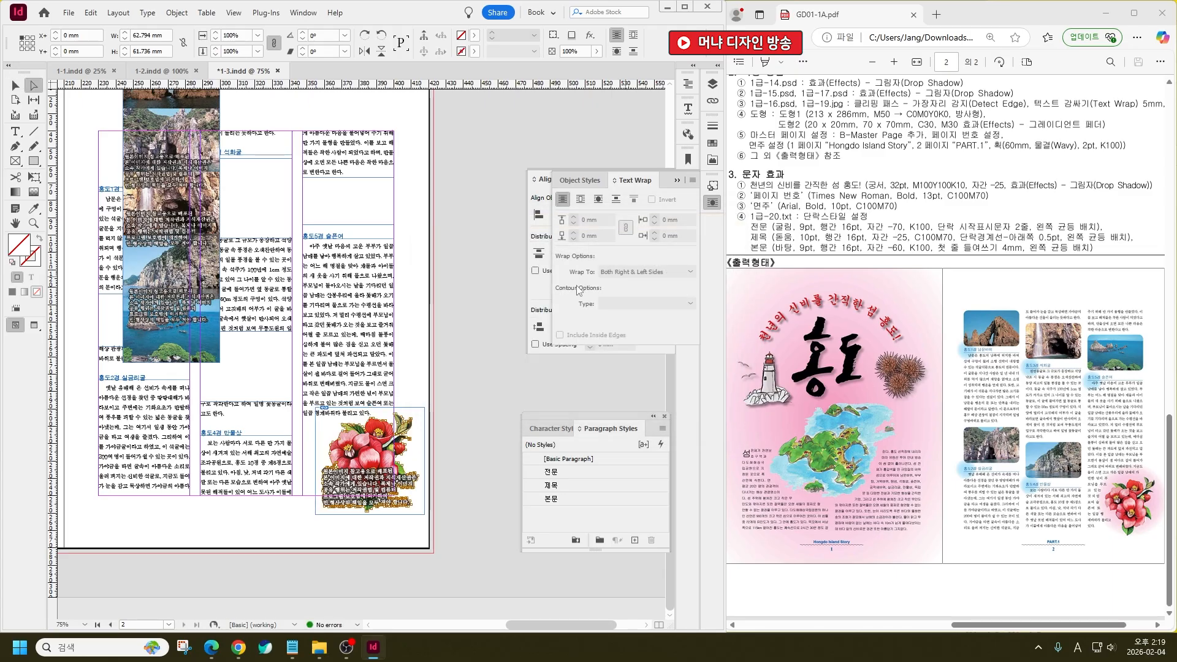
# Wrap the text around the flower image's object shape with a 5 mm offset, following its clipping path
pyautogui.click(15, 84)
pyautogui.click(412, 452)
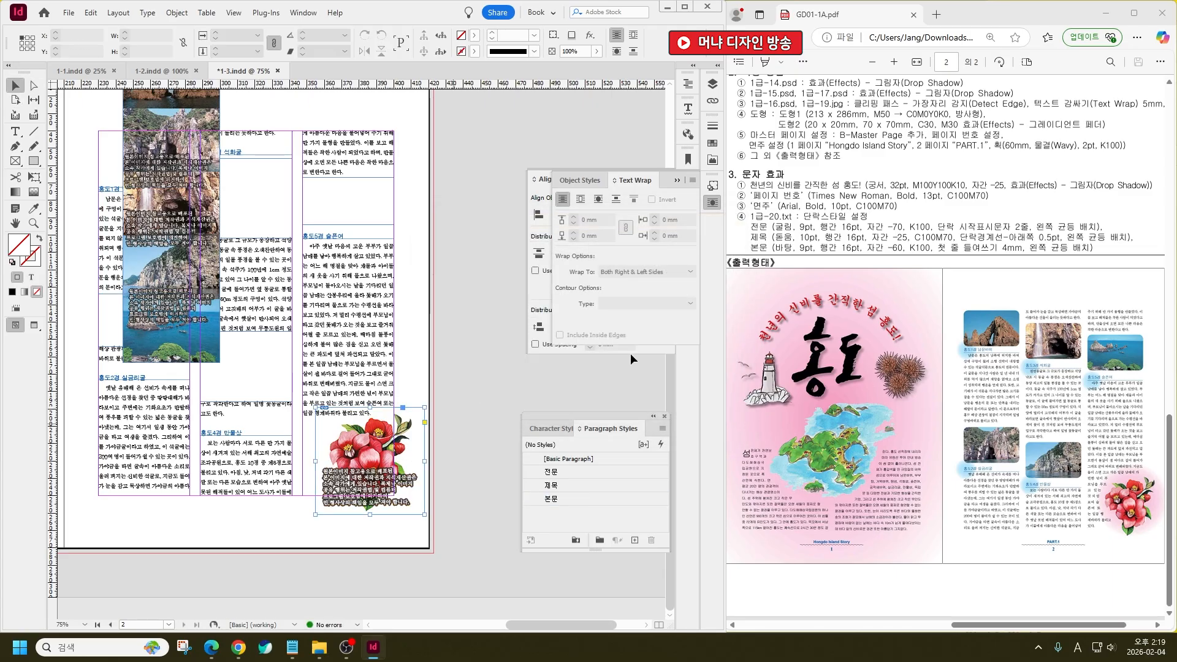
pyautogui.click(597, 199)
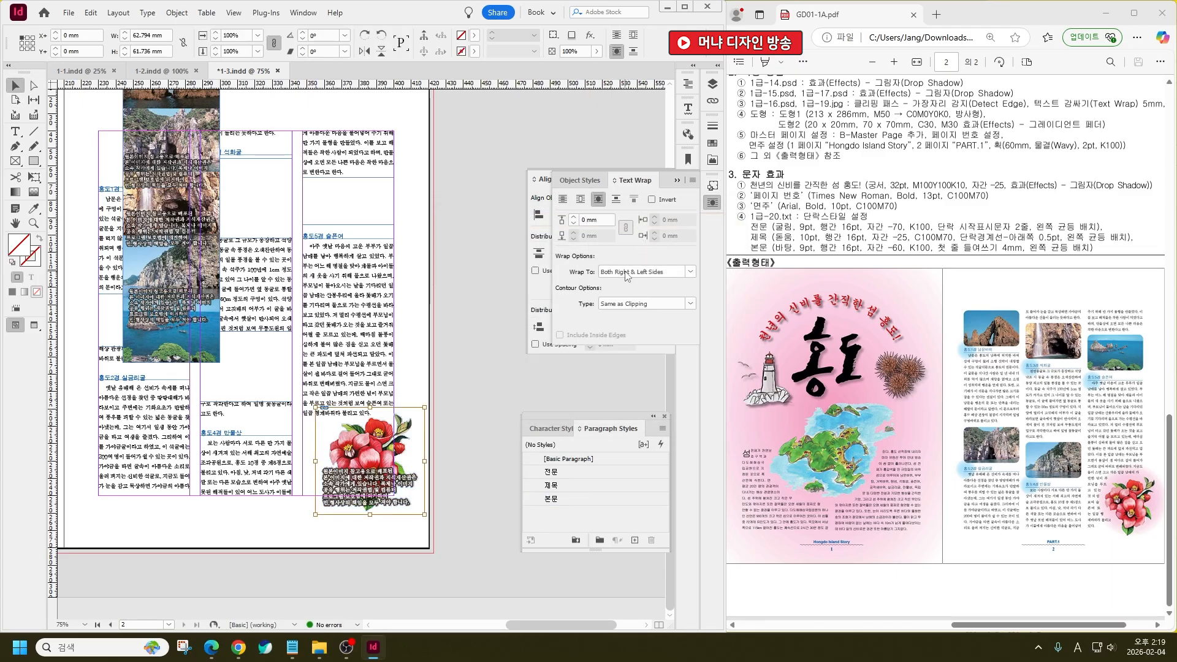
pyautogui.write('5')
pyautogui.press('Return')
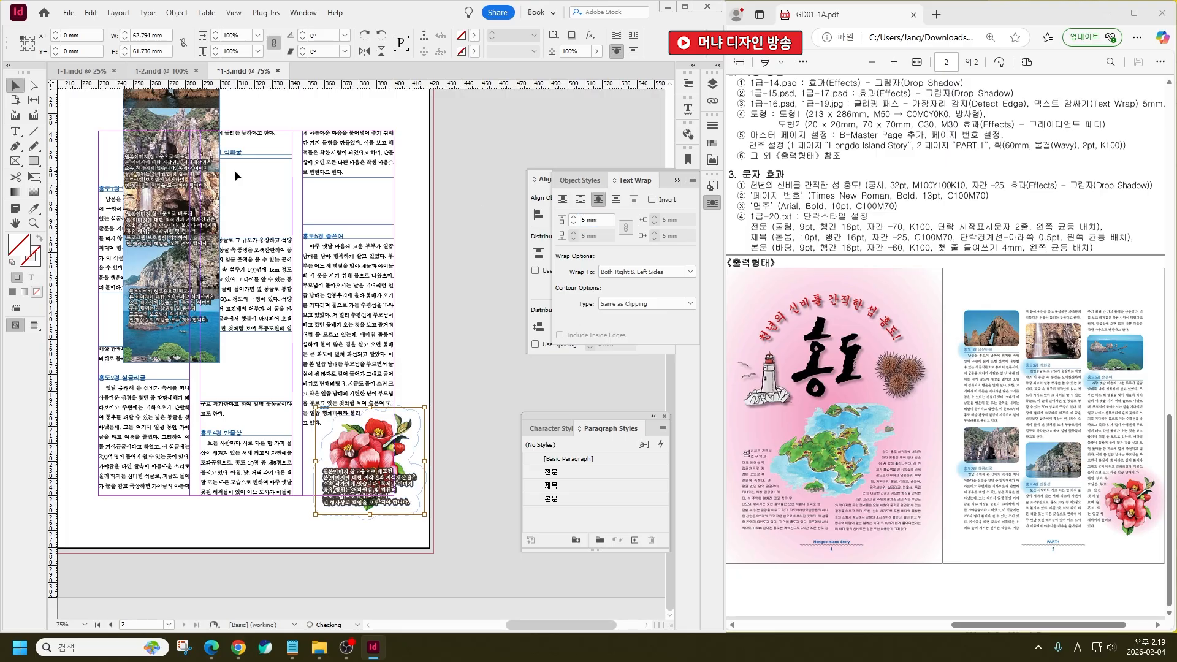
pyautogui.click(465, 239)
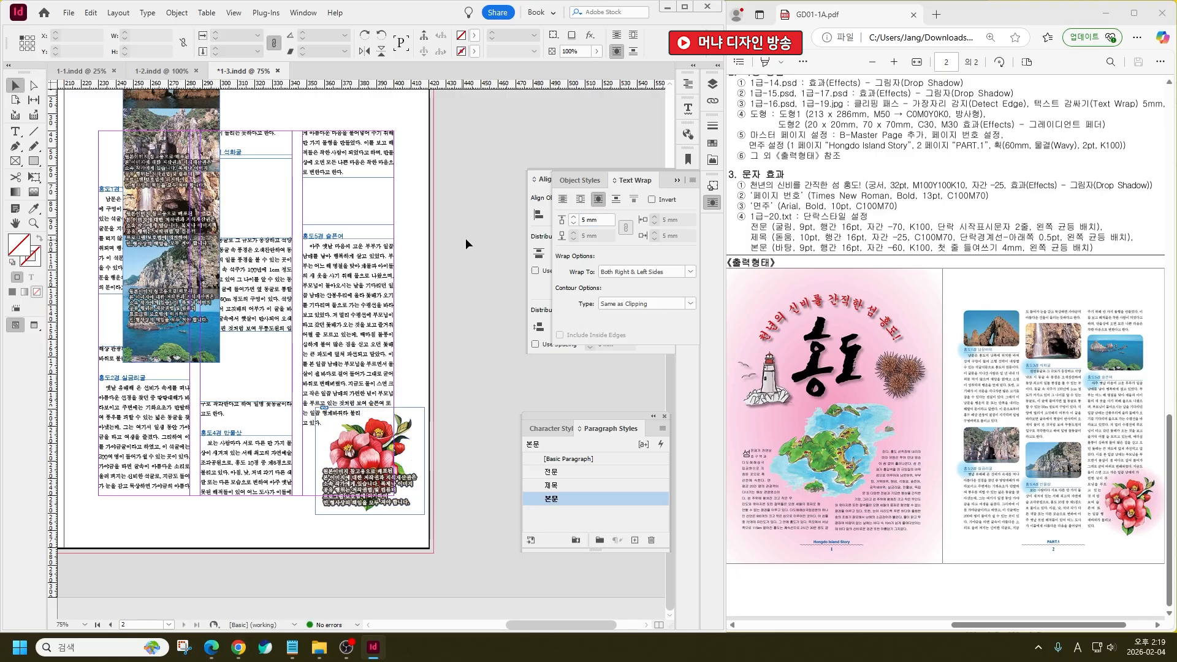
# Draw a rectangle frame about 52.7 x 29 mm across the third column's gap above the 홍도5경 heading
pyautogui.moveTo(35, 164); pyautogui.dragTo(70, 173)
pyautogui.moveTo(404, 183); pyautogui.dragTo(489, 242)
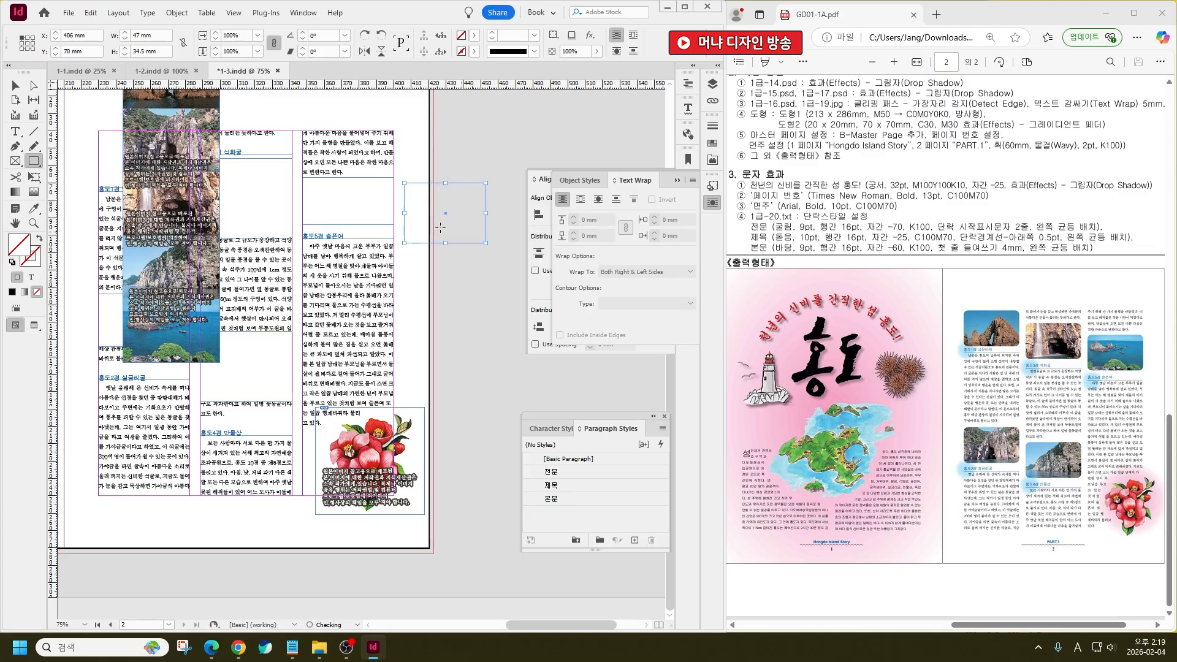
pyautogui.hotkey('ctrl', 'z')
pyautogui.moveTo(303, 184); pyautogui.dragTo(394, 235)
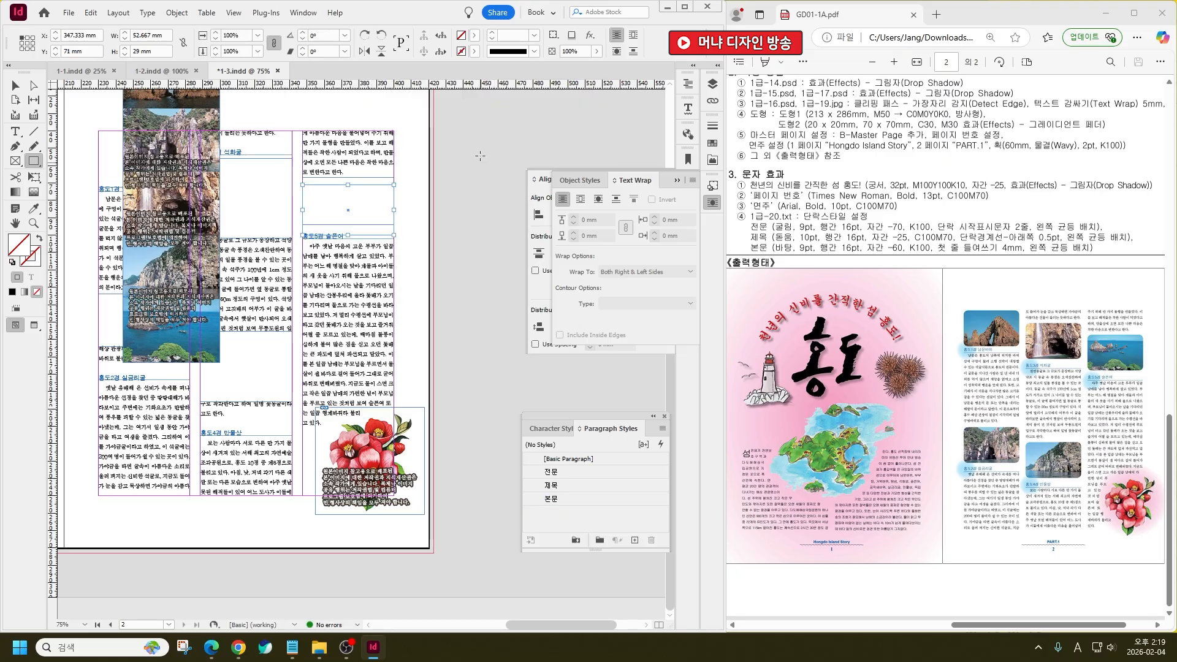
pyautogui.click(534, 38)
pyautogui.click(535, 38)
pyautogui.click(557, 38)
pyautogui.click(557, 38)
pyautogui.click(16, 85)
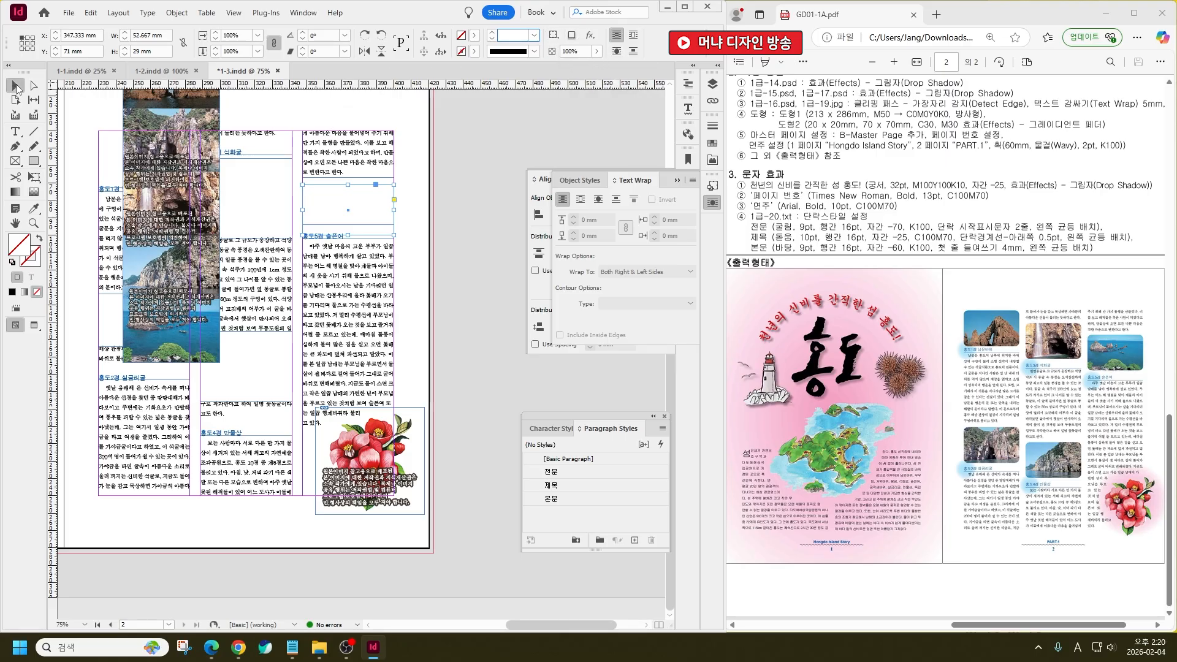
# Round all four corners of the rectangle frame at 4.233 mm
pyautogui.click(177, 13)
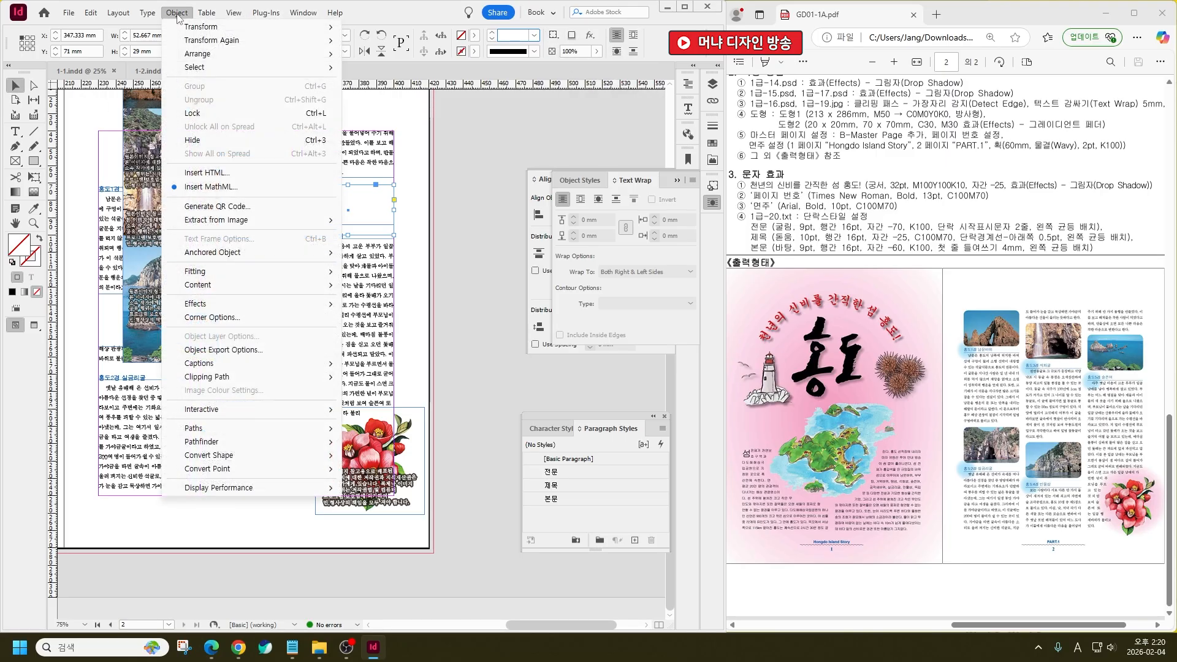
pyautogui.click(288, 318)
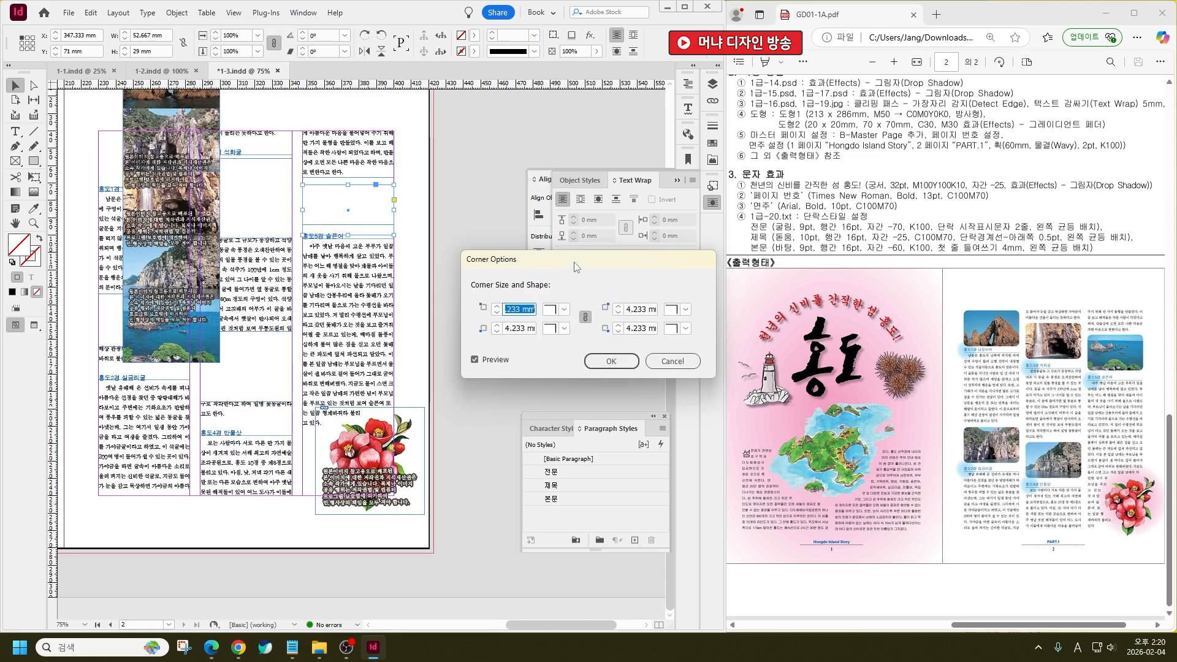
pyautogui.click(564, 310)
pyautogui.click(574, 392)
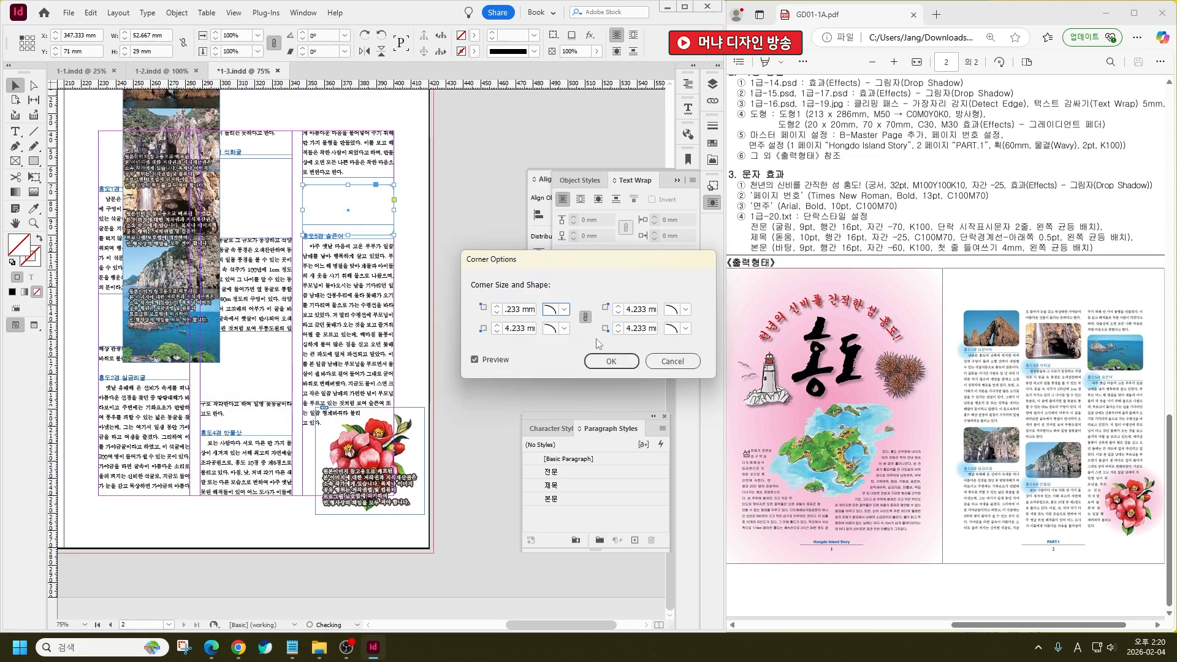
pyautogui.click(611, 361)
pyautogui.click(486, 204)
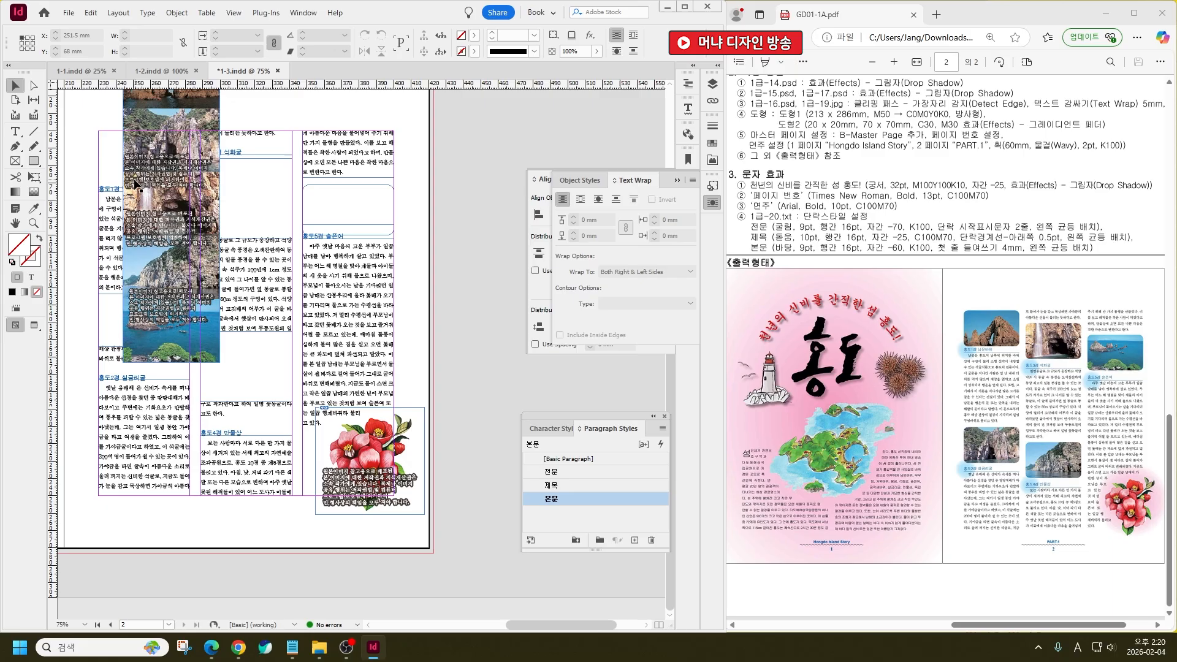
# Cut the vertical strip of landscape photos and paste it inside the rounded frame in the third column
pyautogui.click(202, 177)
pyautogui.press('Delete')
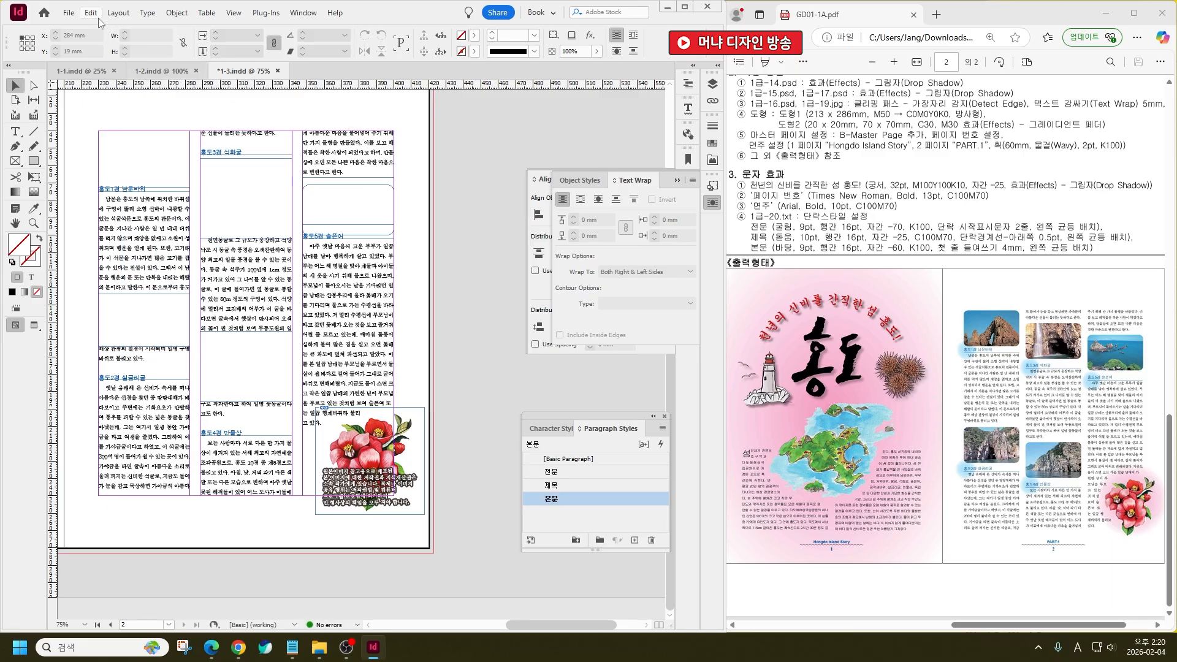
pyautogui.click(393, 192)
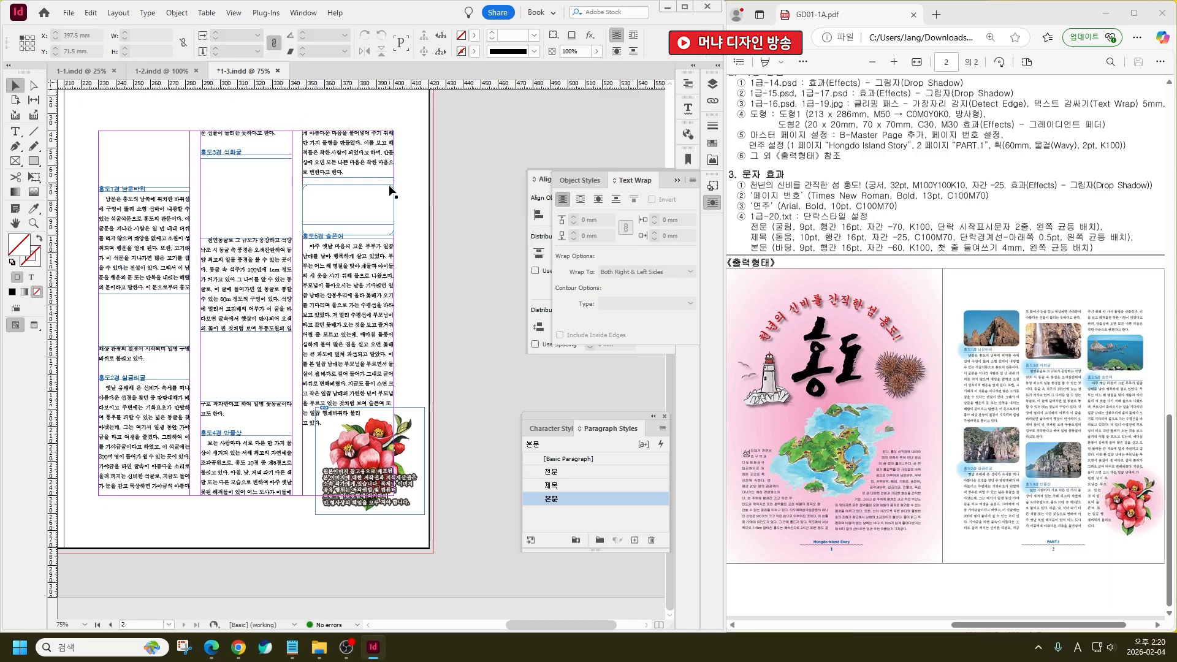
pyautogui.click(91, 13)
pyautogui.click(110, 101)
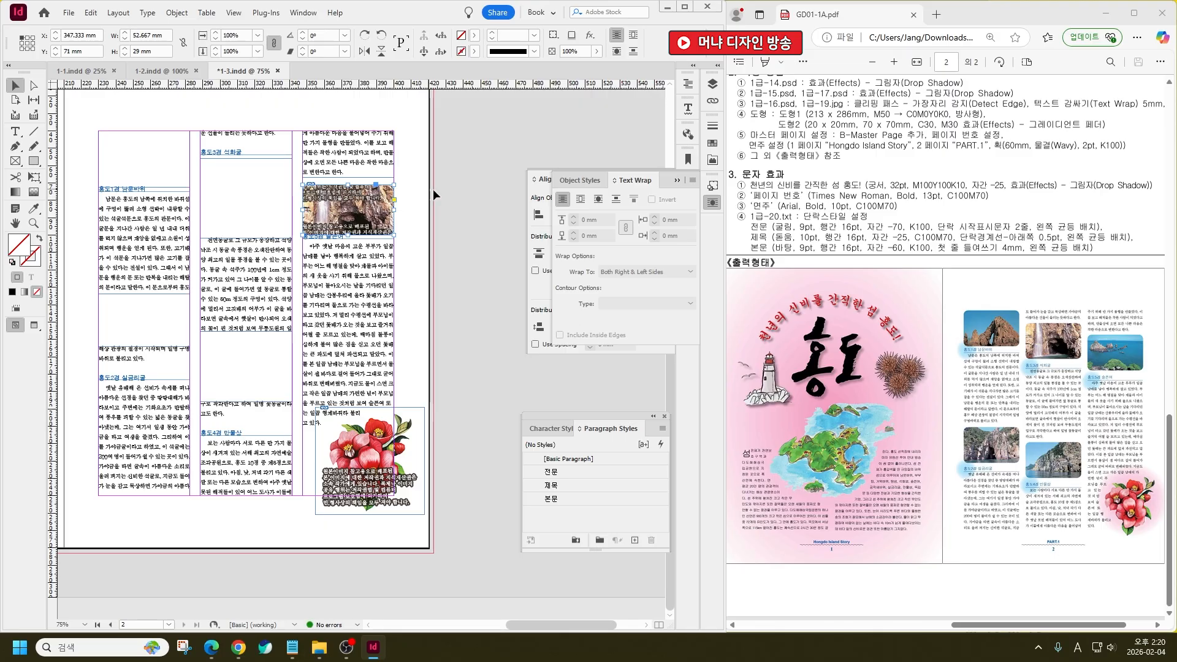
# Move the photo frame slightly up in its gap and copy it into the four picture gaps of the first two columns
pyautogui.moveTo(373, 205)
pyautogui.mouseDown()
pyautogui.moveTo(174, 167)
pyautogui.moveTo(170, 151)
pyautogui.moveTo(182, 318)
pyautogui.moveTo(280, 193)
pyautogui.moveTo(279, 355)
pyautogui.moveTo(385, 187)
pyautogui.moveTo(381, 197)
pyautogui.mouseUp()
pyautogui.click(478, 202)
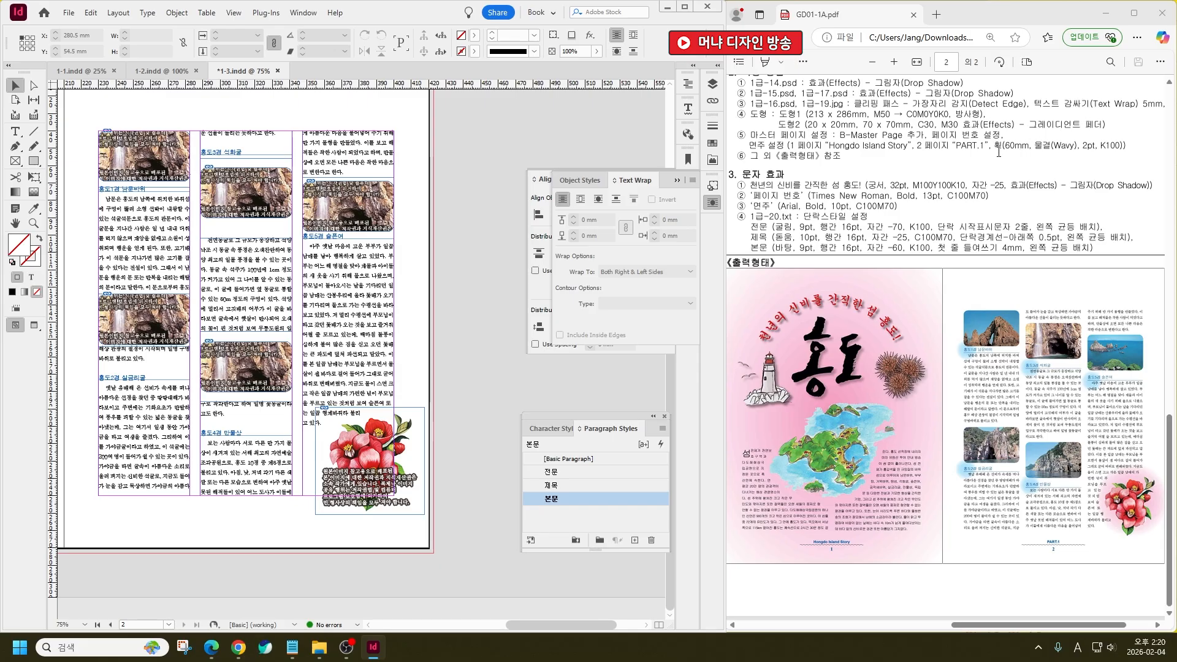
pyautogui.scroll(2, 1006, 169)
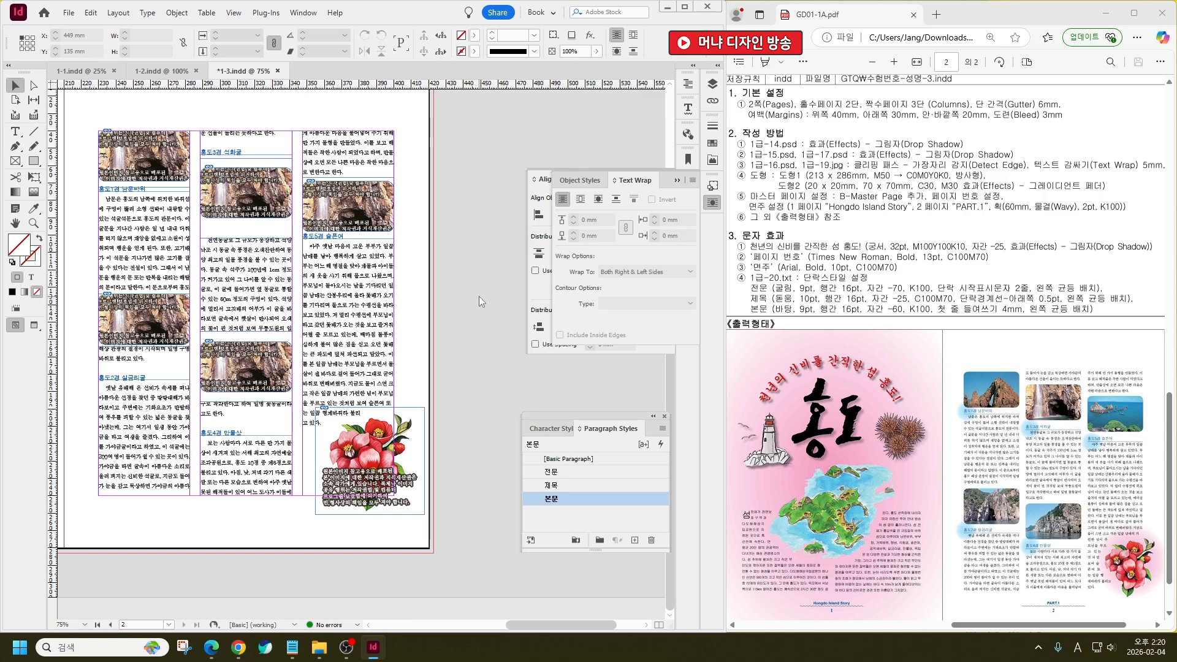
pyautogui.hotkey('ctrl', 'd')
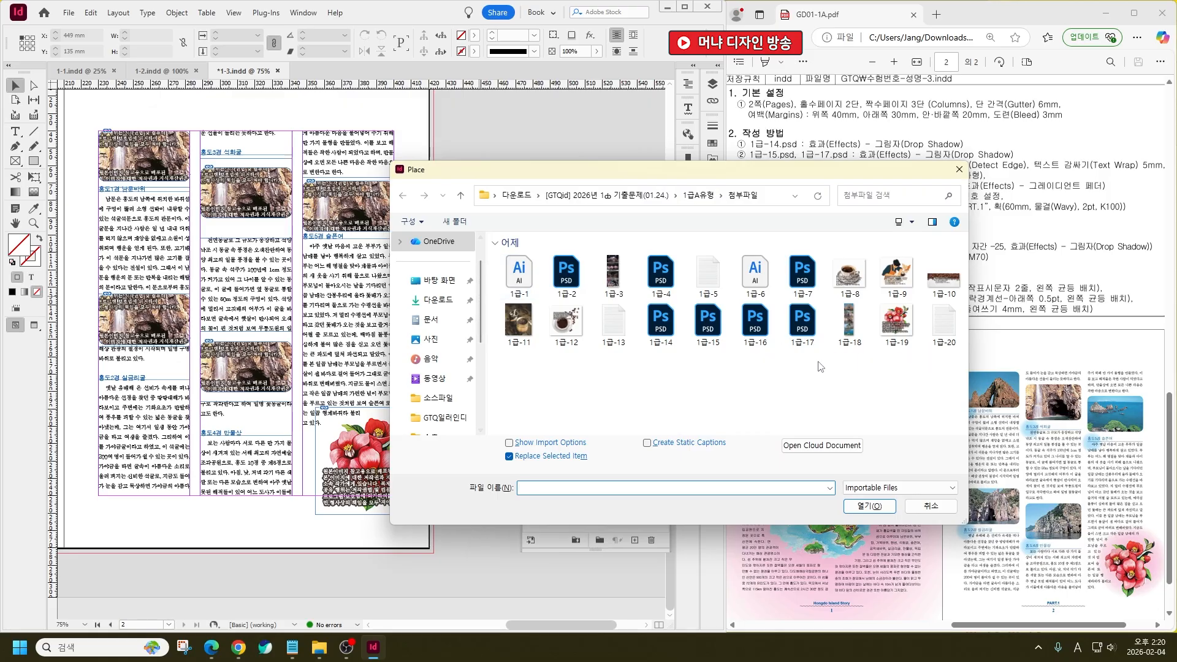
pyautogui.click(756, 319)
pyautogui.click(876, 332)
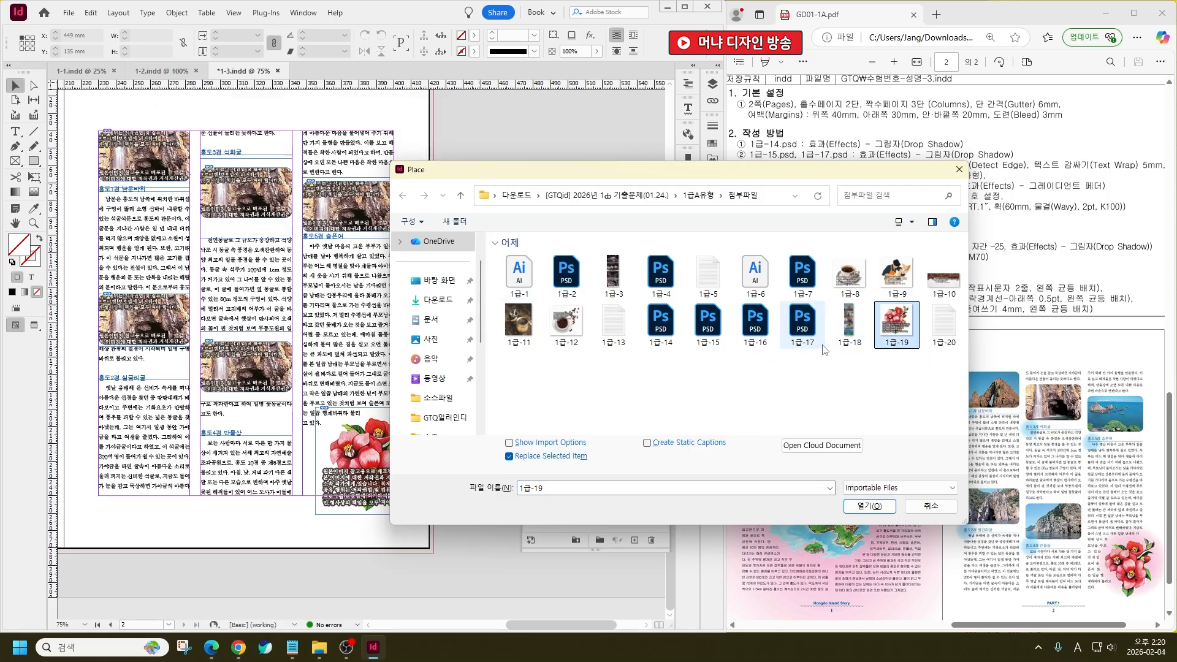
pyautogui.click(755, 322)
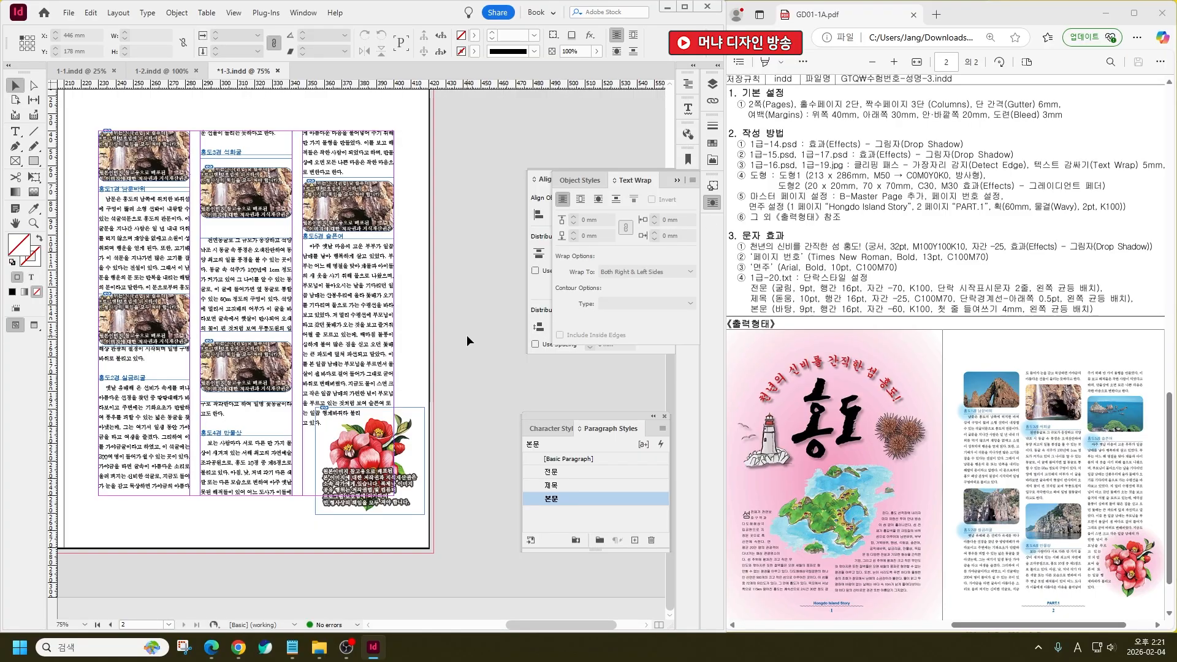
# Shift the photo strip inside the first column's upper frame so that the arched rock photo fills the frame
pyautogui.click(161, 233)
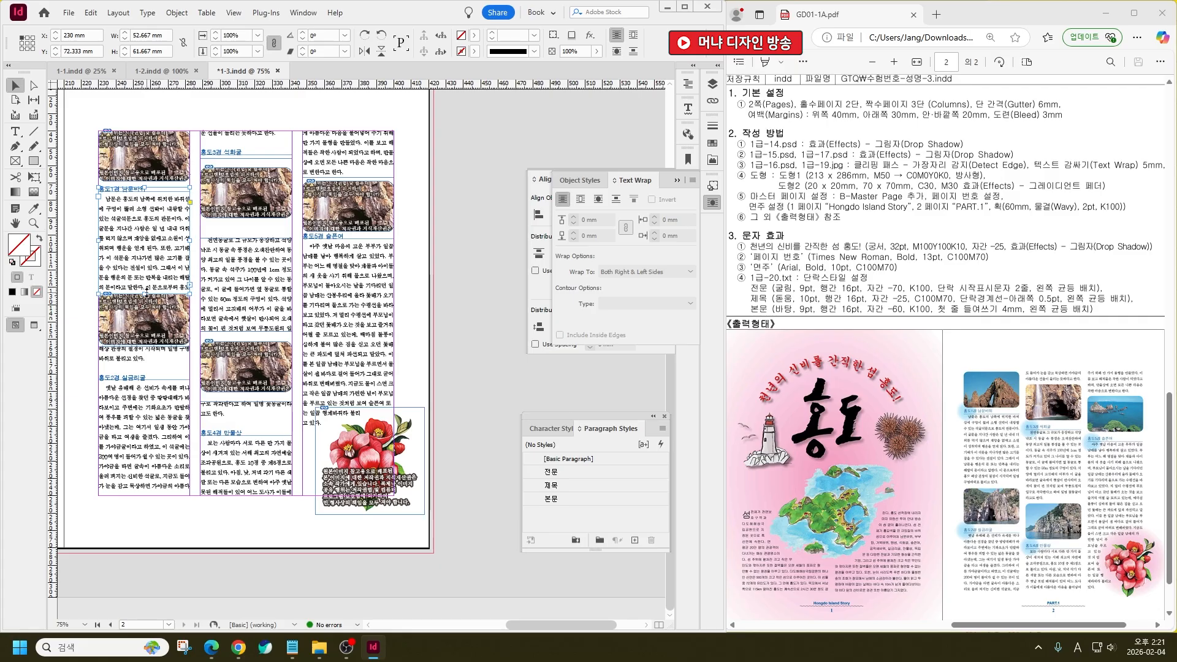
pyautogui.click(145, 158)
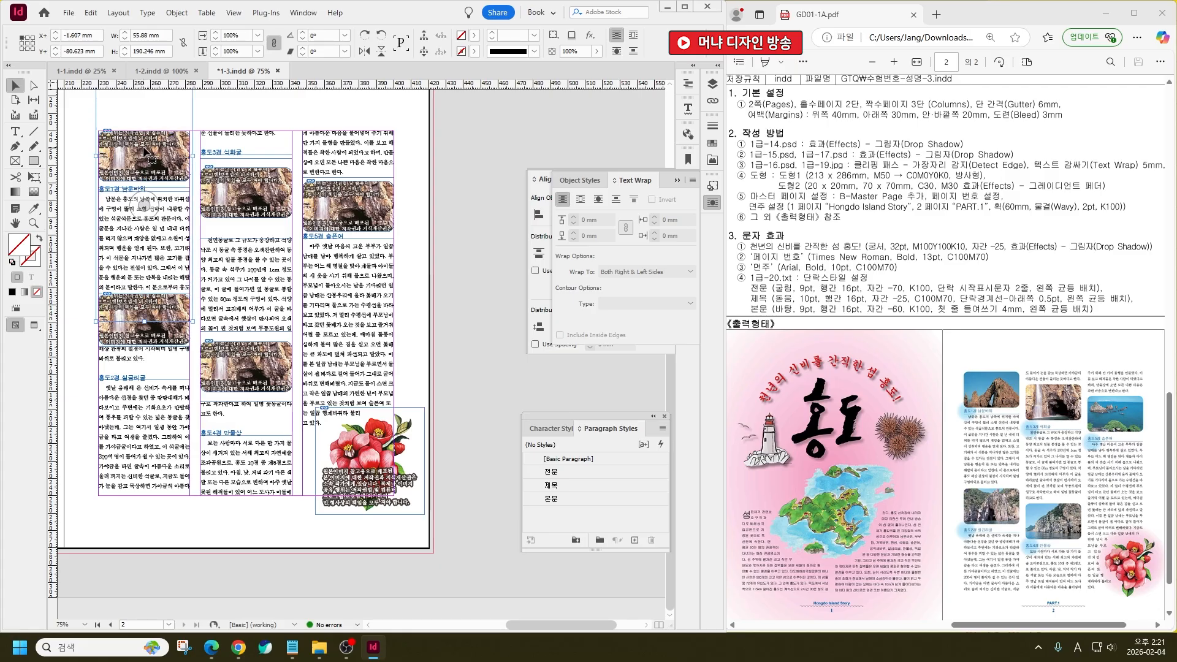
pyautogui.click(29, 87)
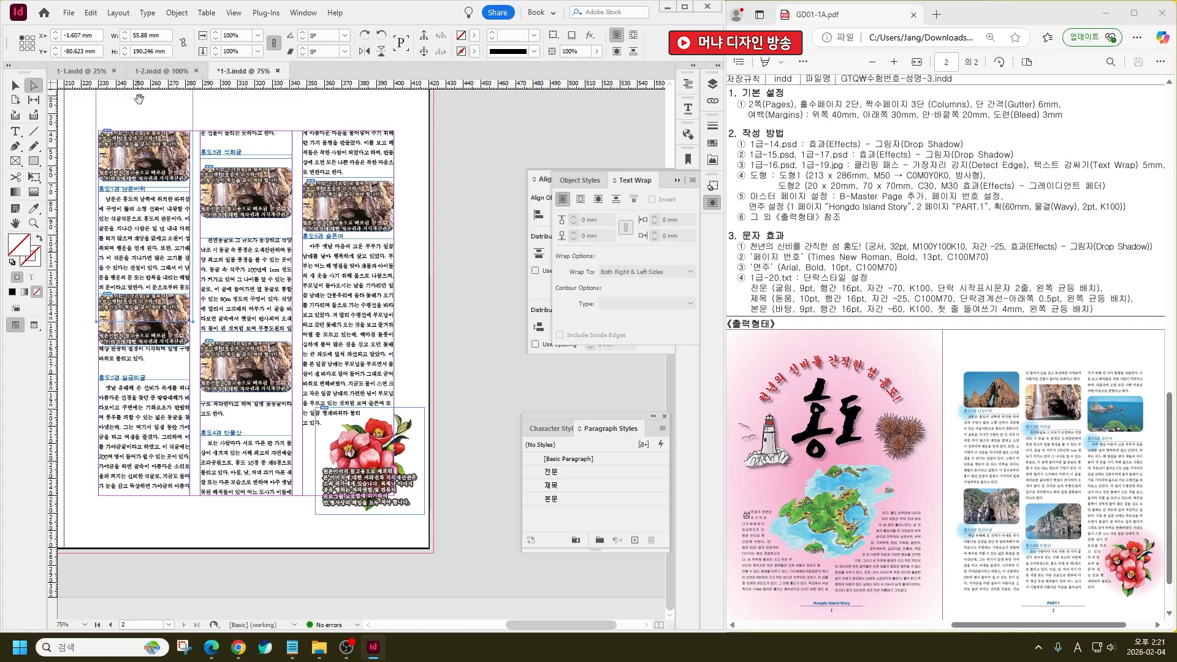
pyautogui.moveTo(139, 99); pyautogui.dragTo(141, 297)
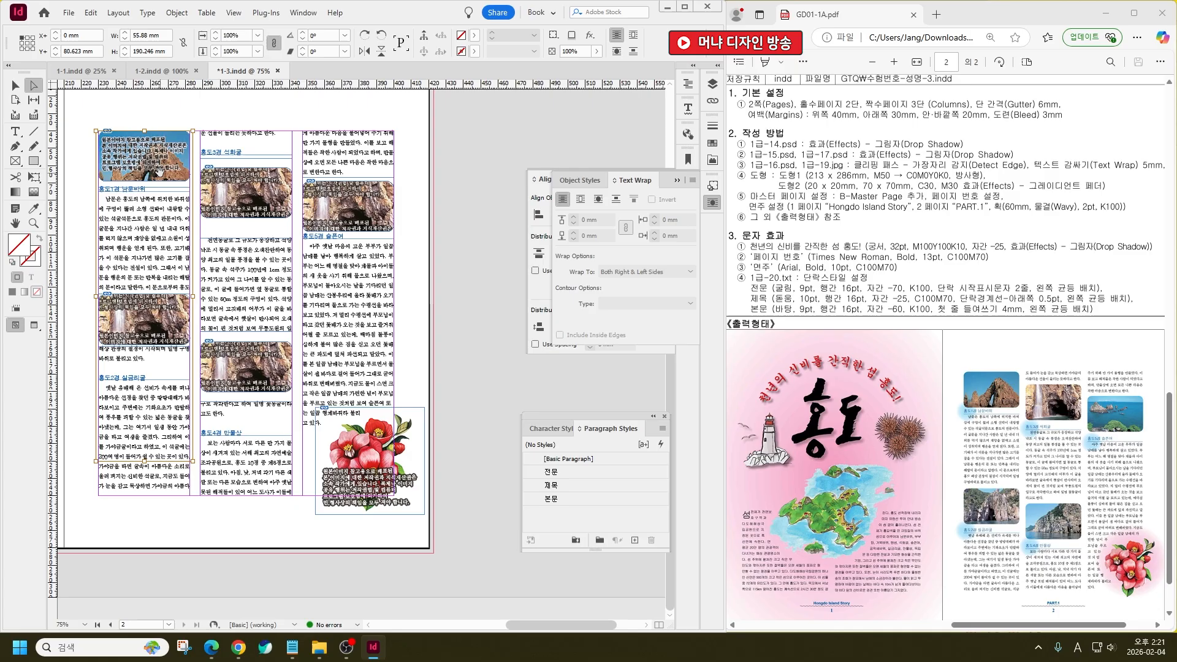
pyautogui.hotkey('shift', 'Up')
pyautogui.hotkey('shift', 'Up')
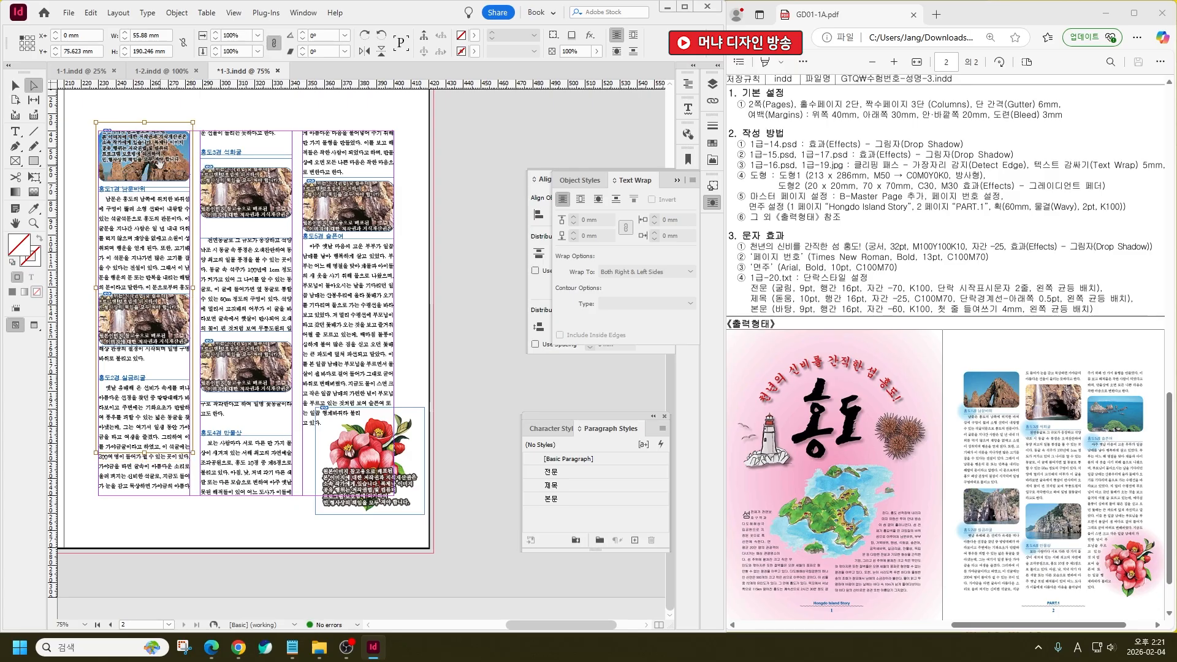
pyautogui.click(74, 113)
pyautogui.press('v')
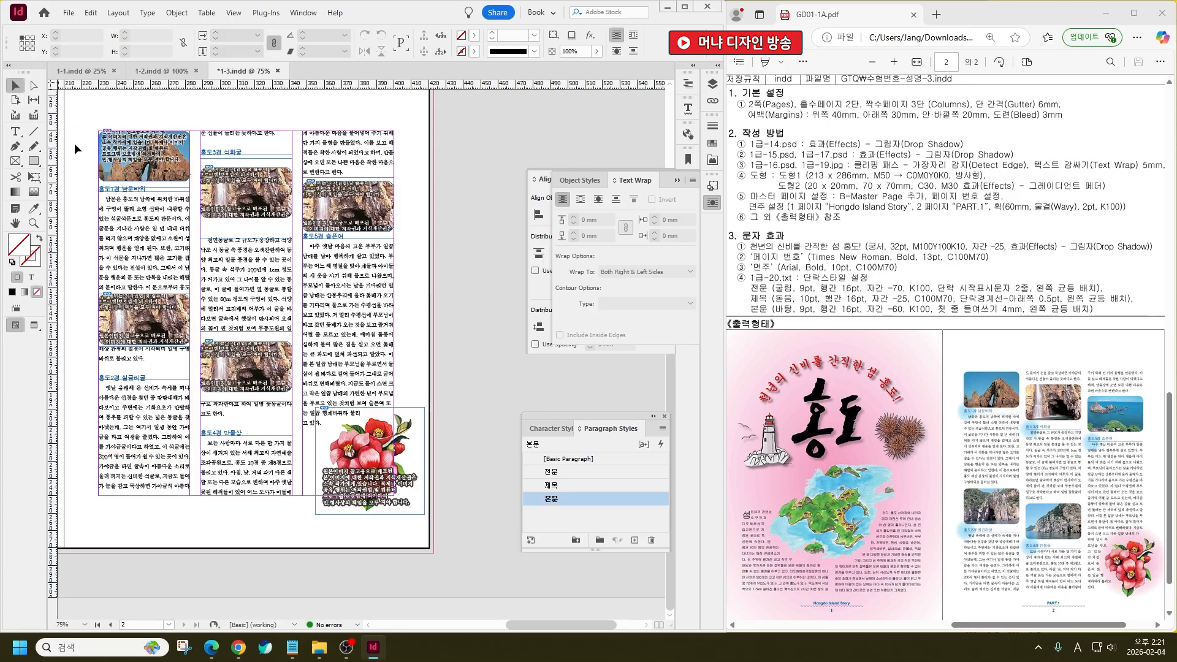
# Select all five photo frames on page 2 and stretch them downward together to make them slightly taller
pyautogui.click(133, 183)
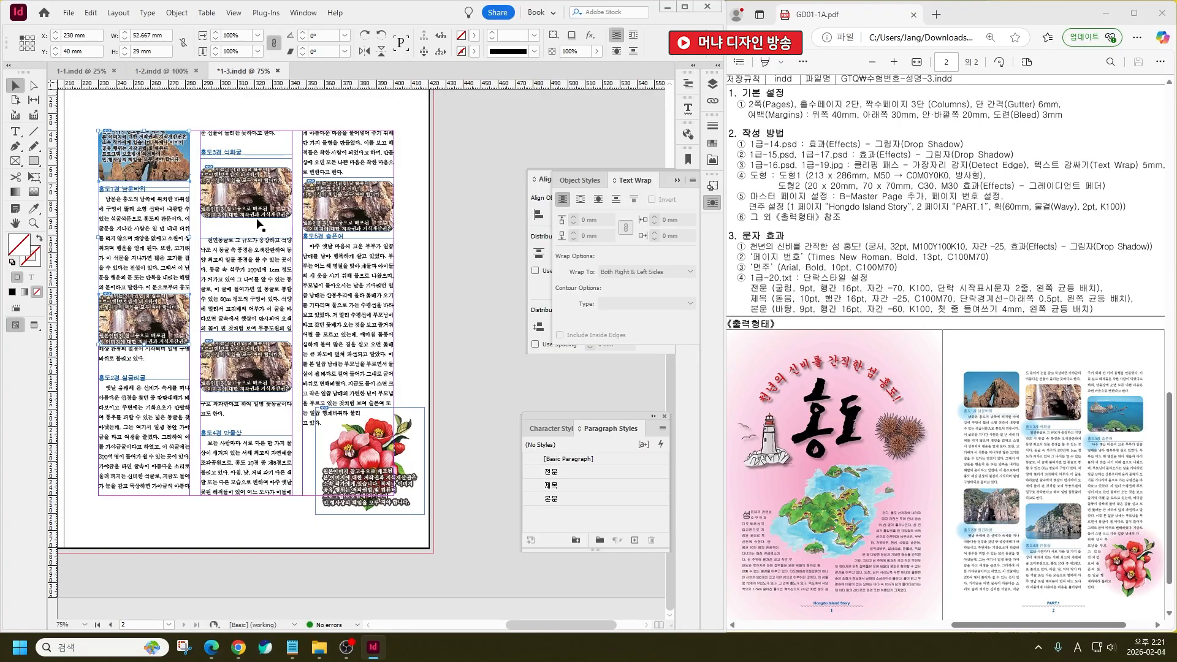
pyautogui.doubleClick(354, 211)
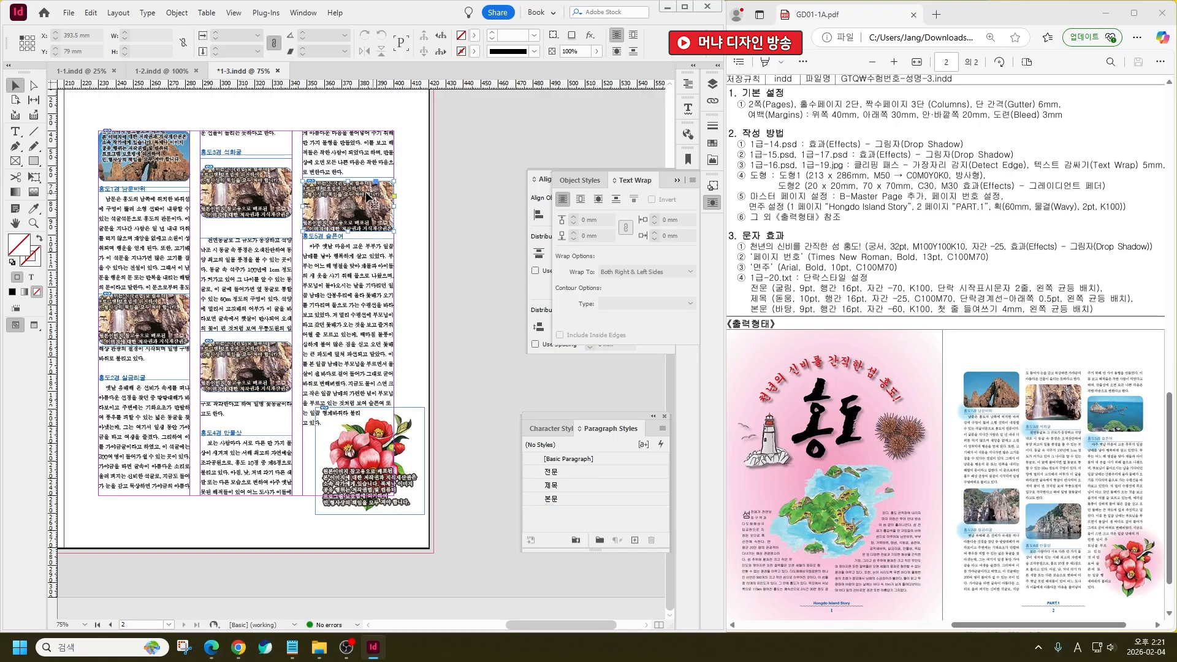
pyautogui.keyDown('shift'); pyautogui.click(177, 164); pyautogui.keyUp('shift')
pyautogui.keyDown('shift'); pyautogui.click(173, 310); pyautogui.keyUp('shift')
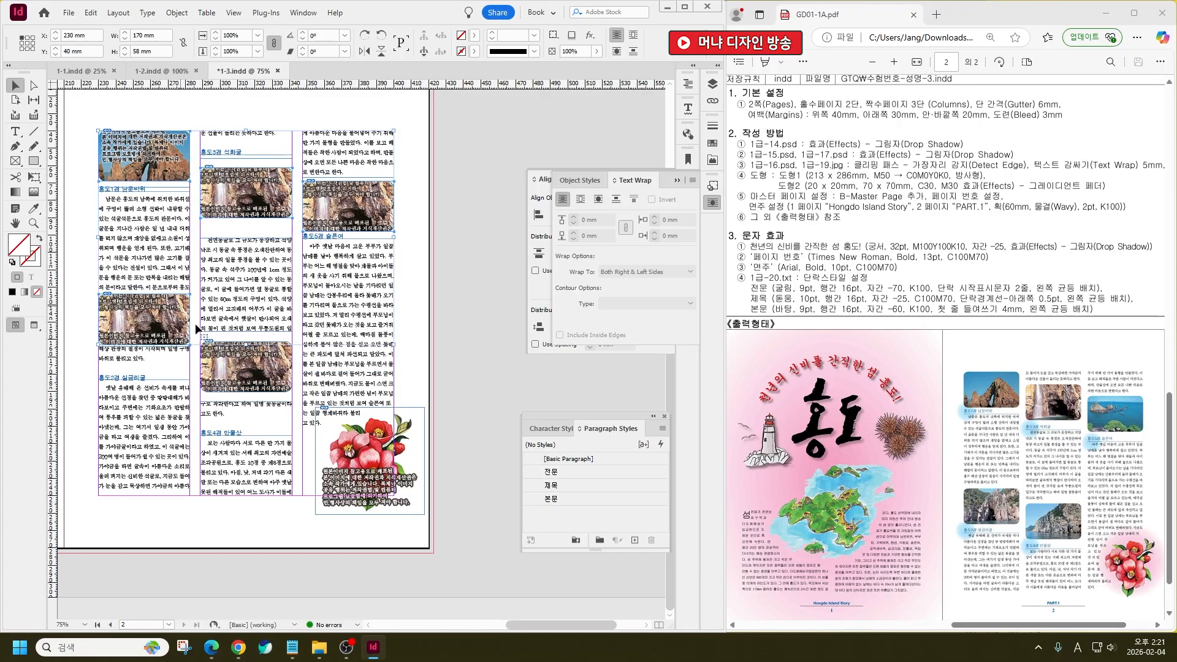
pyautogui.keyDown('shift'); pyautogui.click(274, 361); pyautogui.keyUp('shift')
pyautogui.moveTo(248, 393); pyautogui.dragTo(246, 411)
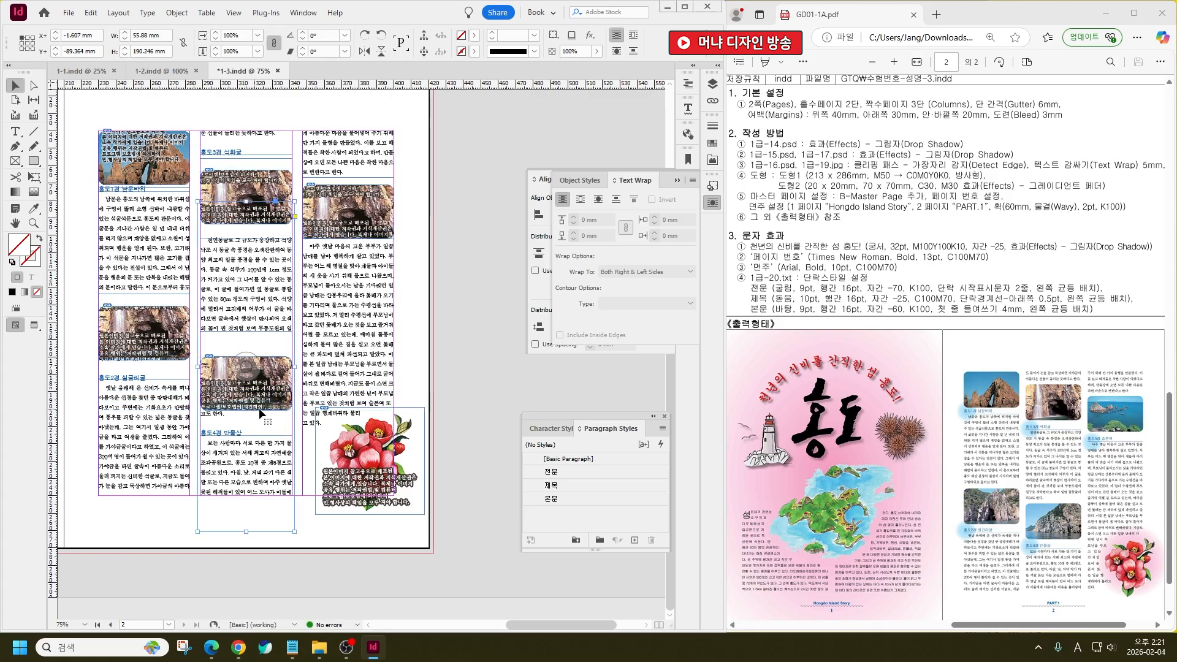
# Reselect all five photo frames on page 2 and stretch them downward together to an overall height of about 174 mm
pyautogui.click(455, 432)
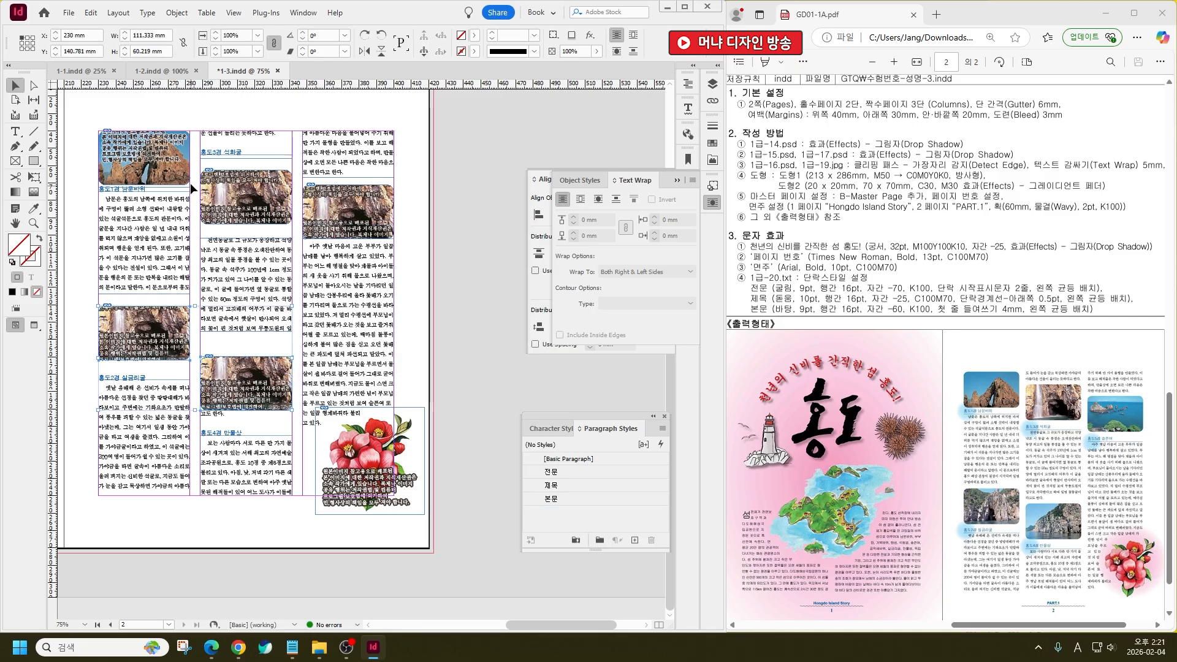
pyautogui.click(231, 182)
pyautogui.keyDown('shift'); pyautogui.click(368, 206); pyautogui.keyUp('shift')
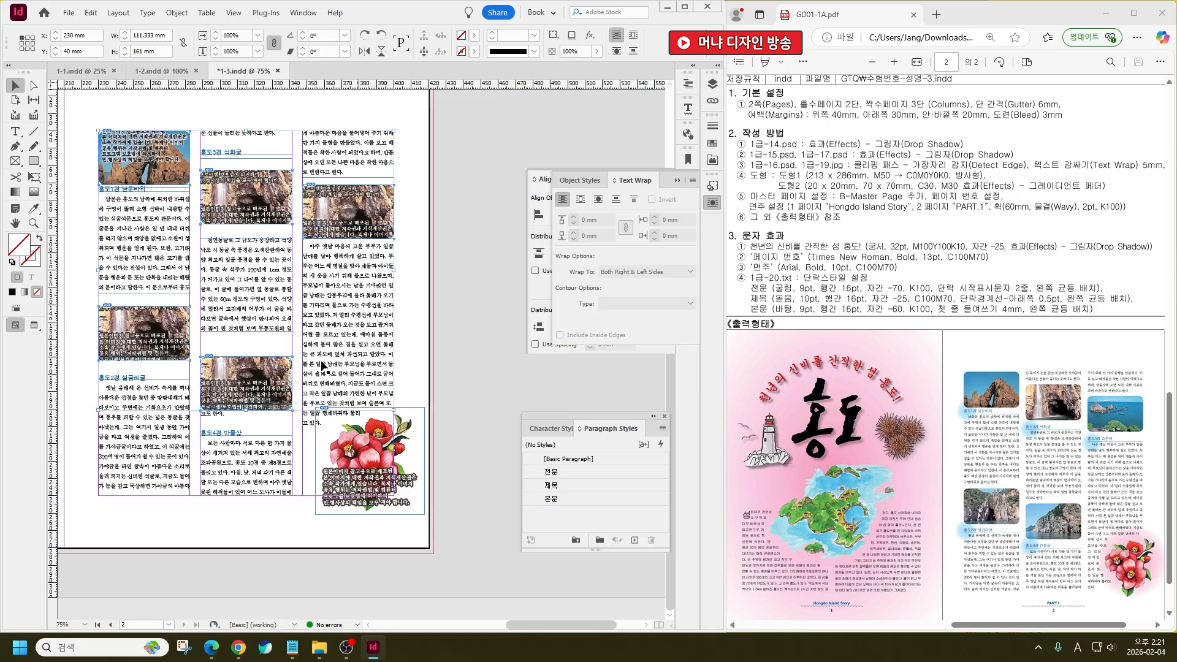
pyautogui.moveTo(246, 411); pyautogui.dragTo(243, 432)
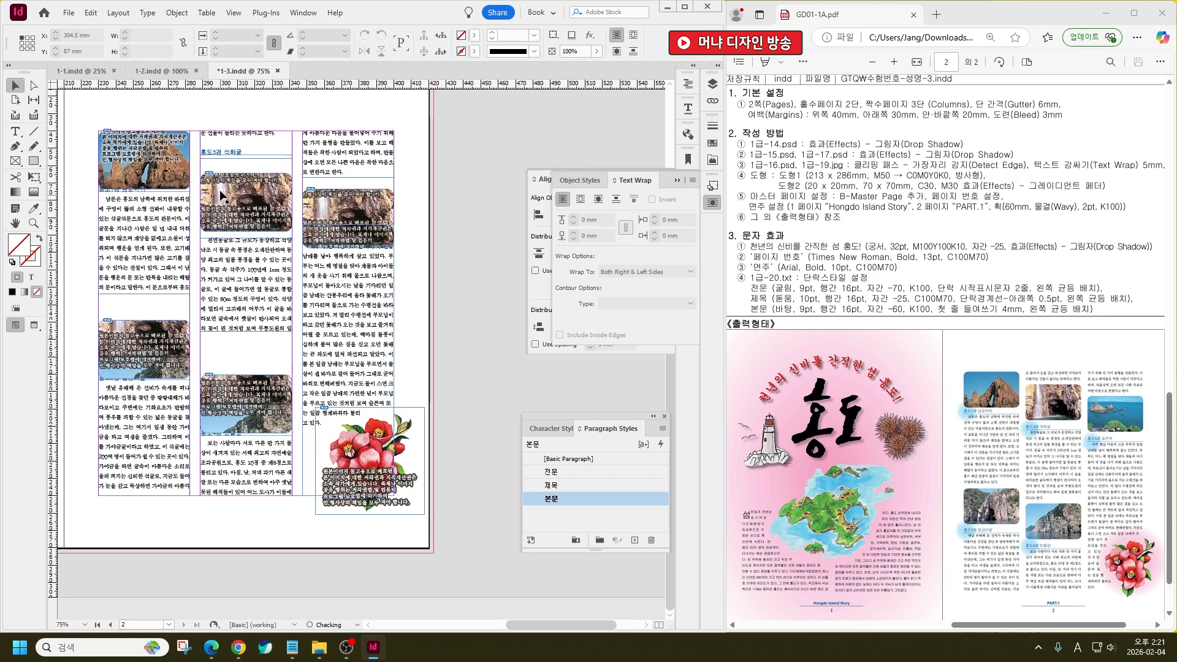
# Shift the photo strips inside the first column's two frames so the upper shows the arched rock and the lower the pale cliff
pyautogui.click(149, 202)
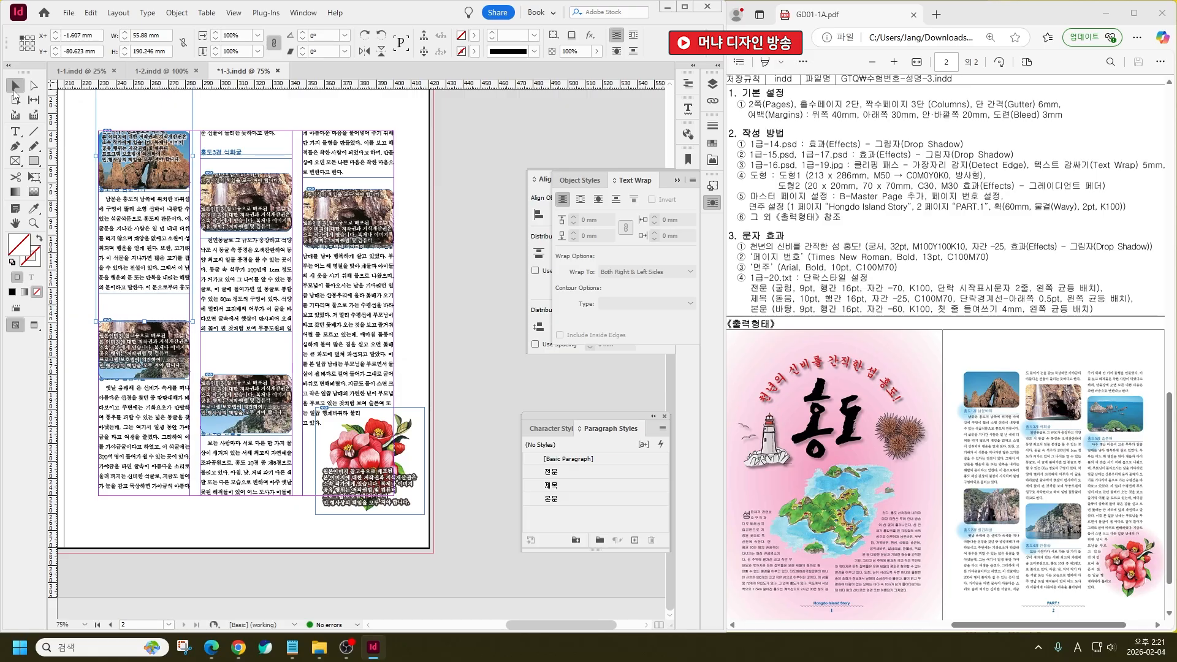
pyautogui.click(32, 86)
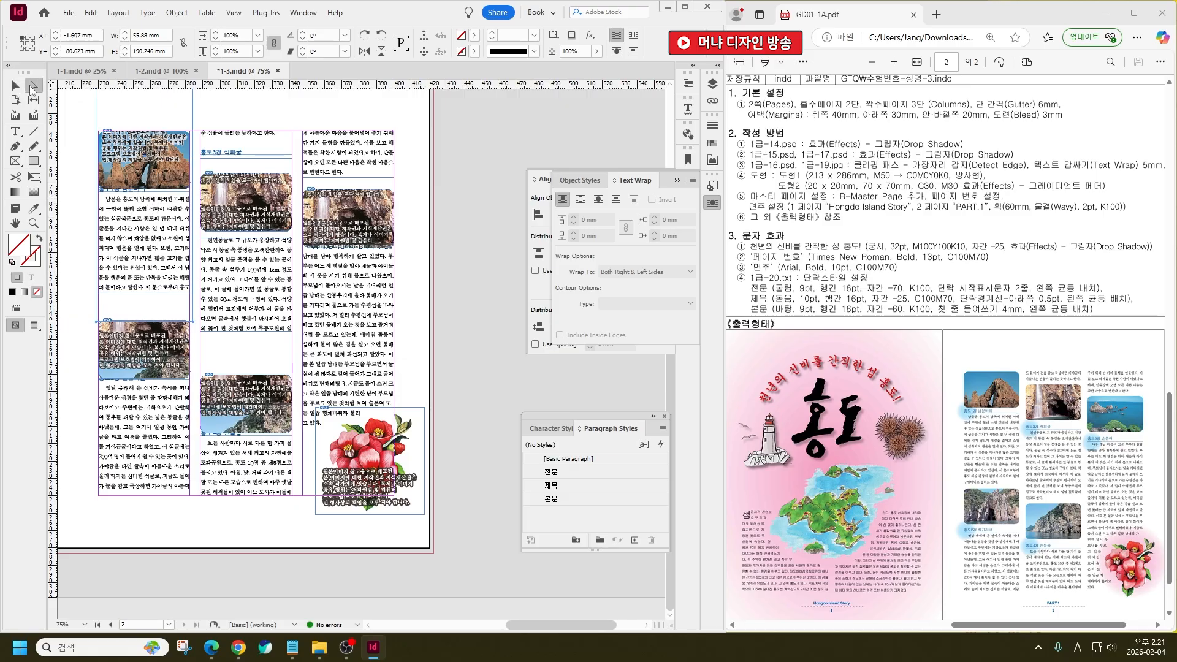
pyautogui.click(149, 180)
pyautogui.moveTo(149, 180); pyautogui.dragTo(148, 173)
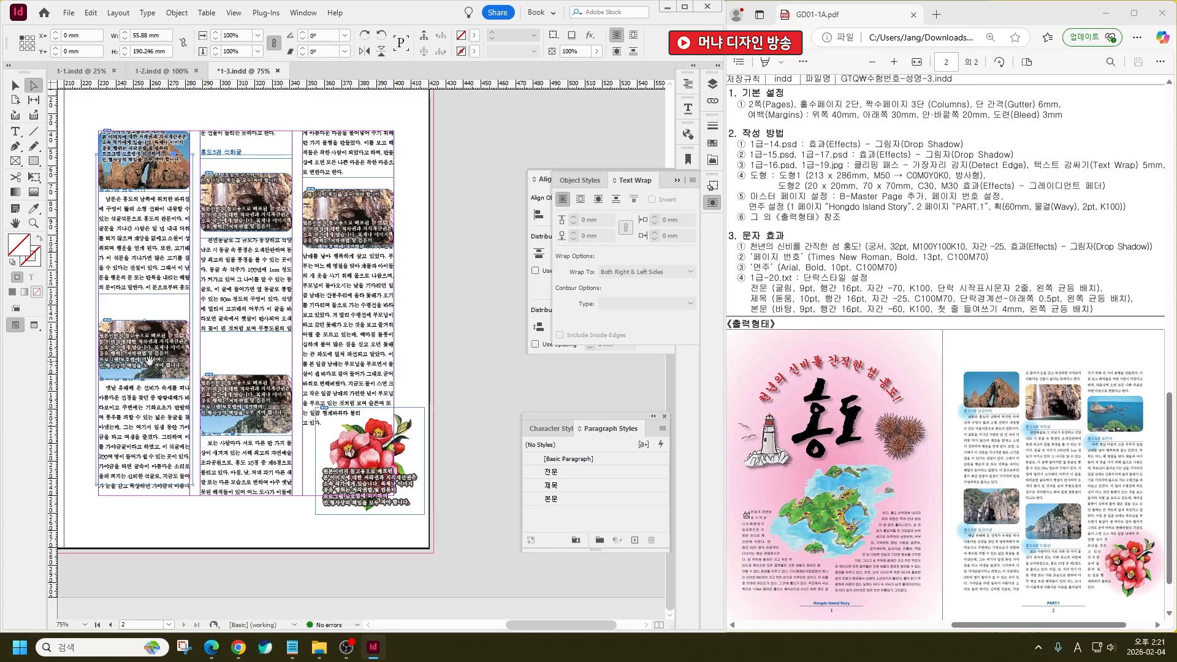
pyautogui.moveTo(148, 347); pyautogui.dragTo(151, 469)
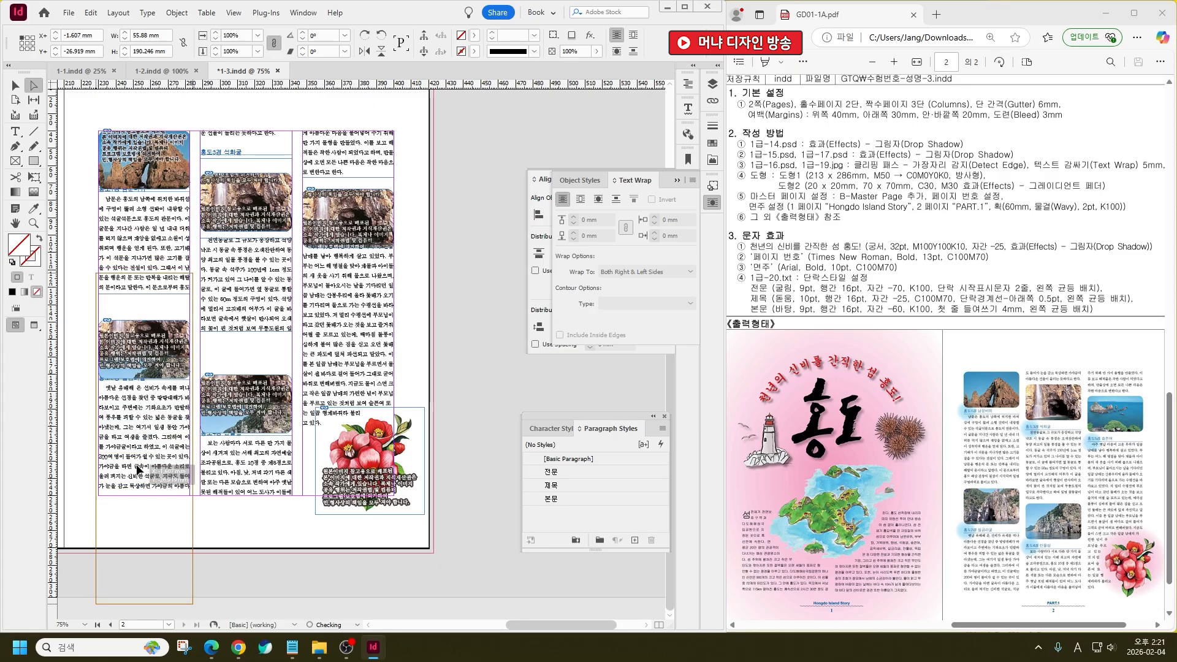
pyautogui.moveTo(157, 362)
pyautogui.mouseDown()
pyautogui.moveTo(157, 337)
pyautogui.moveTo(159, 357)
pyautogui.mouseUp()
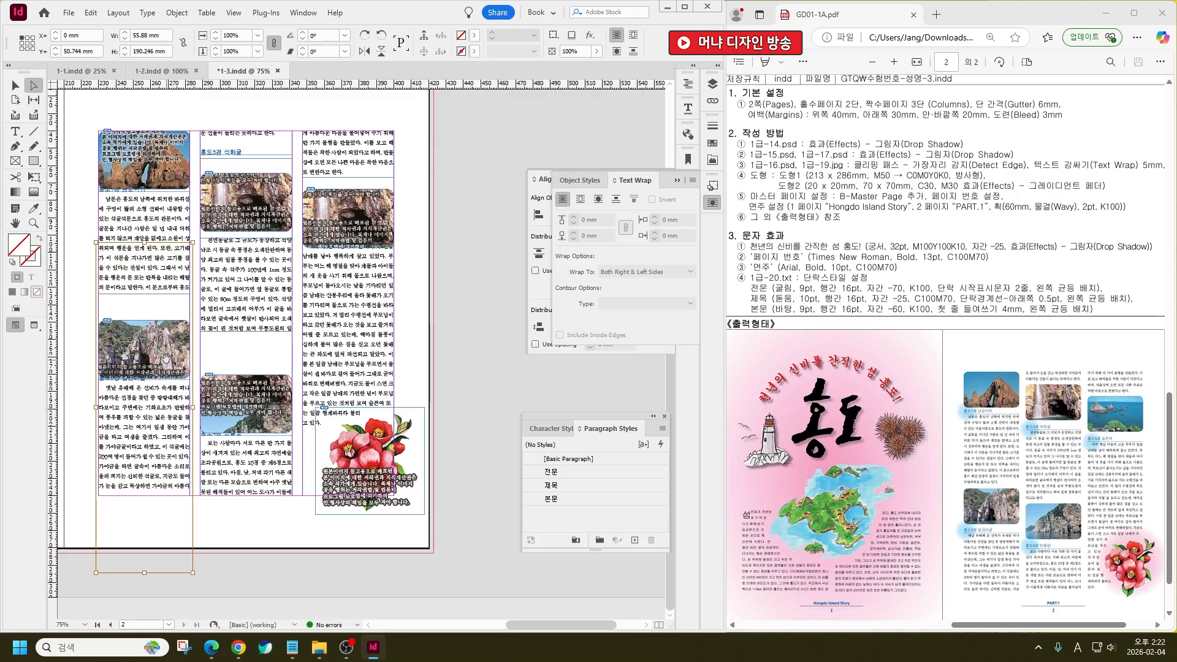
# Select all five photo frames again and stretch them down together to an overall height of 187 mm
pyautogui.click(16, 86)
pyautogui.click(154, 163)
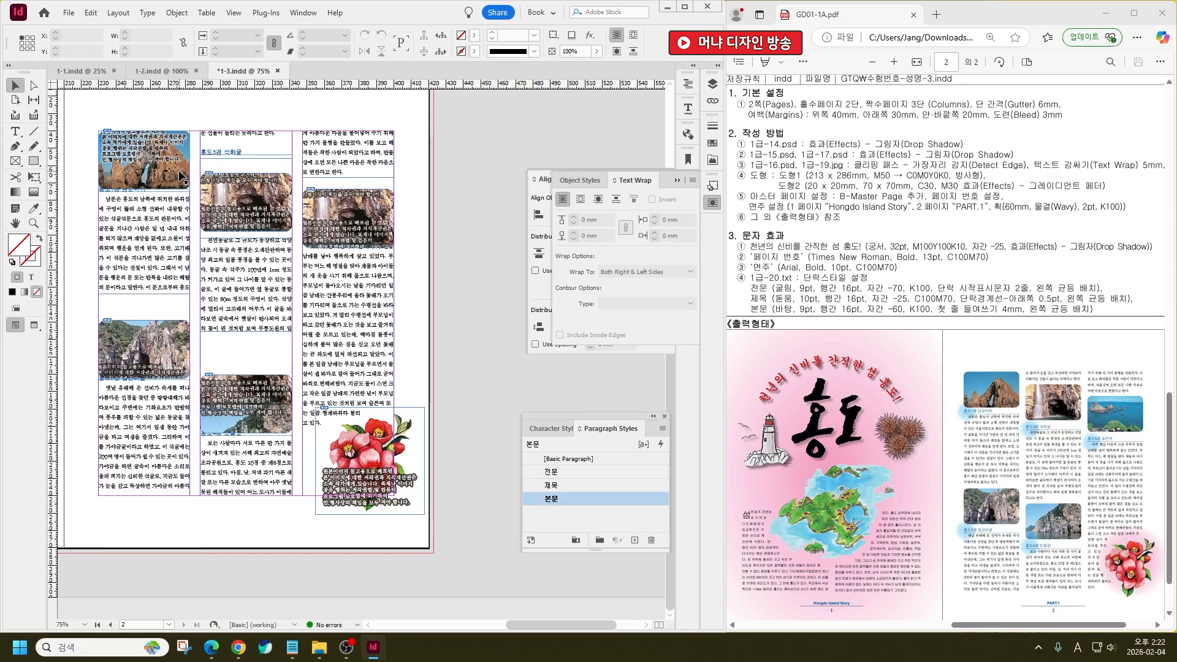
pyautogui.keyDown('shift'); pyautogui.click(246, 404); pyautogui.keyUp('shift')
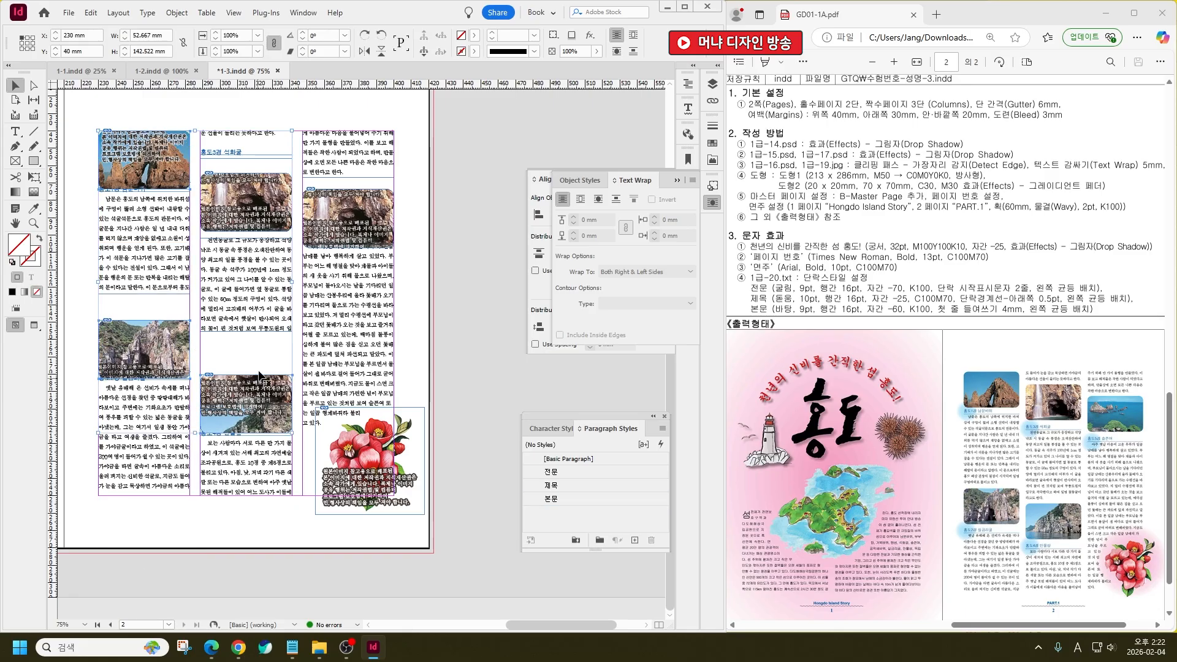
pyautogui.keyDown('shift'); pyautogui.click(341, 212); pyautogui.keyUp('shift')
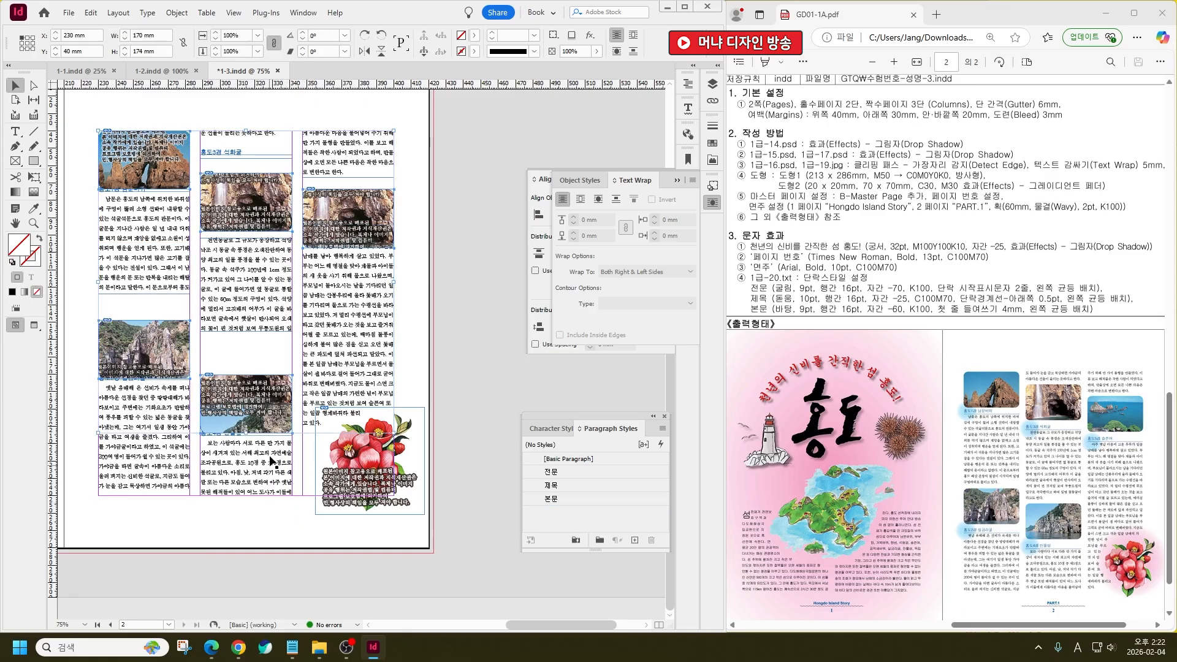
pyautogui.moveTo(245, 432); pyautogui.dragTo(246, 457)
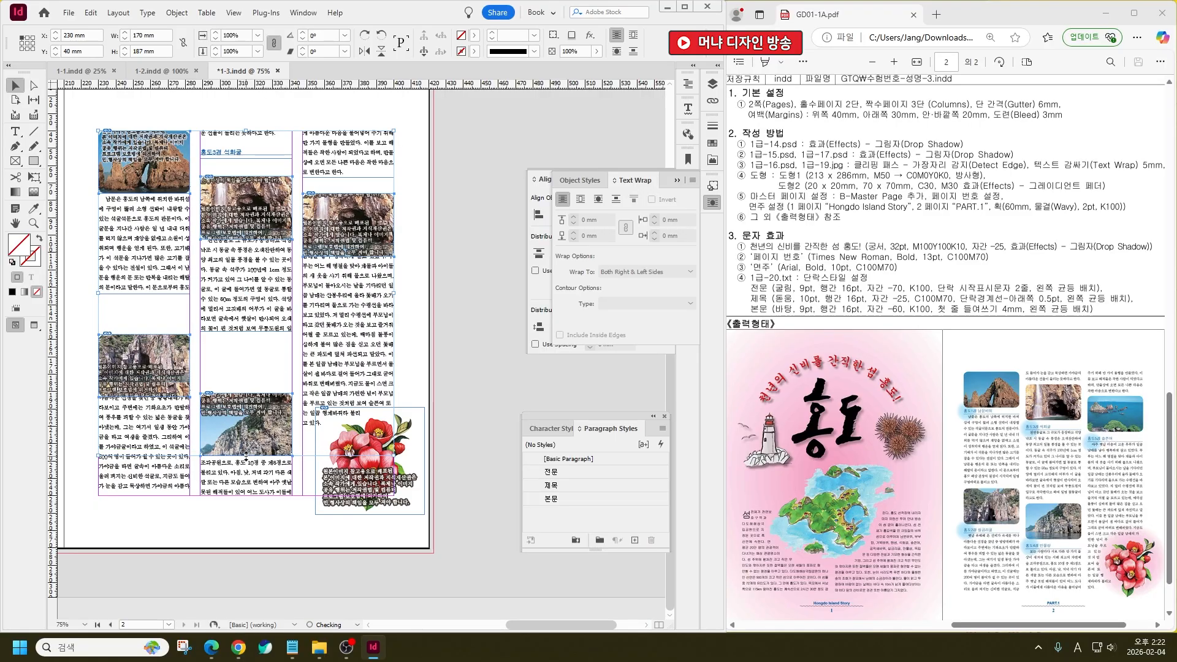
pyautogui.click(483, 357)
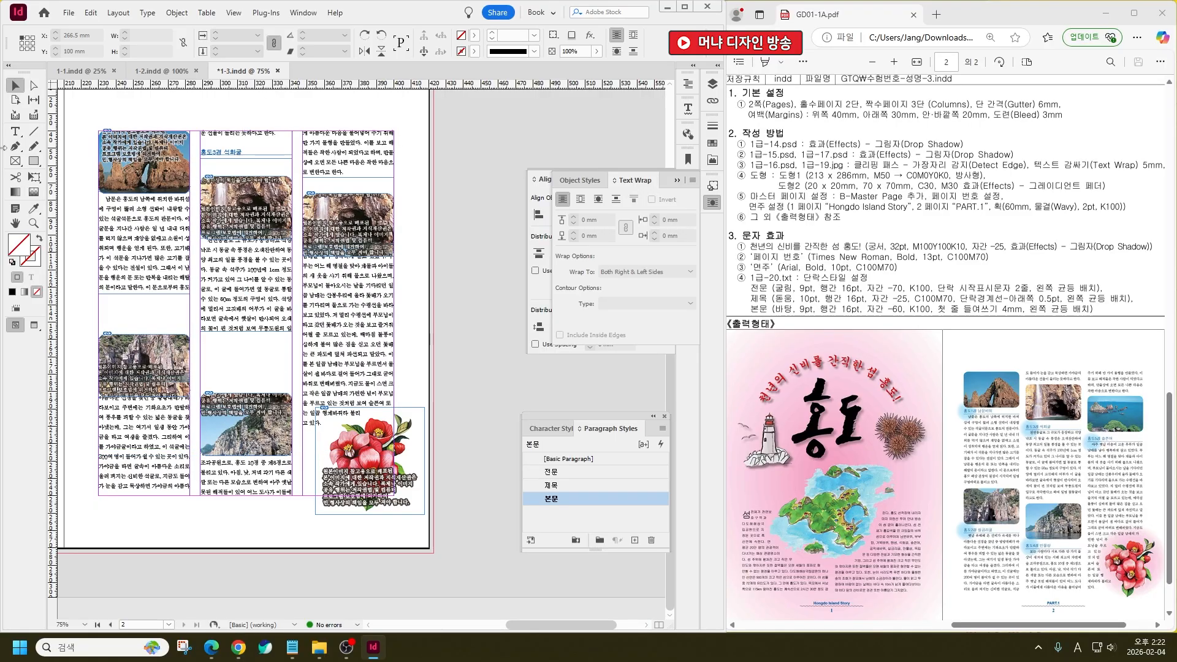
# Reposition the photo strips inside the other four frames: cliffs in the lower frames, the cave in column two, the sea islets in column three
pyautogui.click(34, 85)
pyautogui.click(135, 368)
pyautogui.moveTo(135, 355)
pyautogui.mouseDown()
pyautogui.moveTo(140, 338)
pyautogui.moveTo(147, 369)
pyautogui.moveTo(154, 355)
pyautogui.mouseUp()
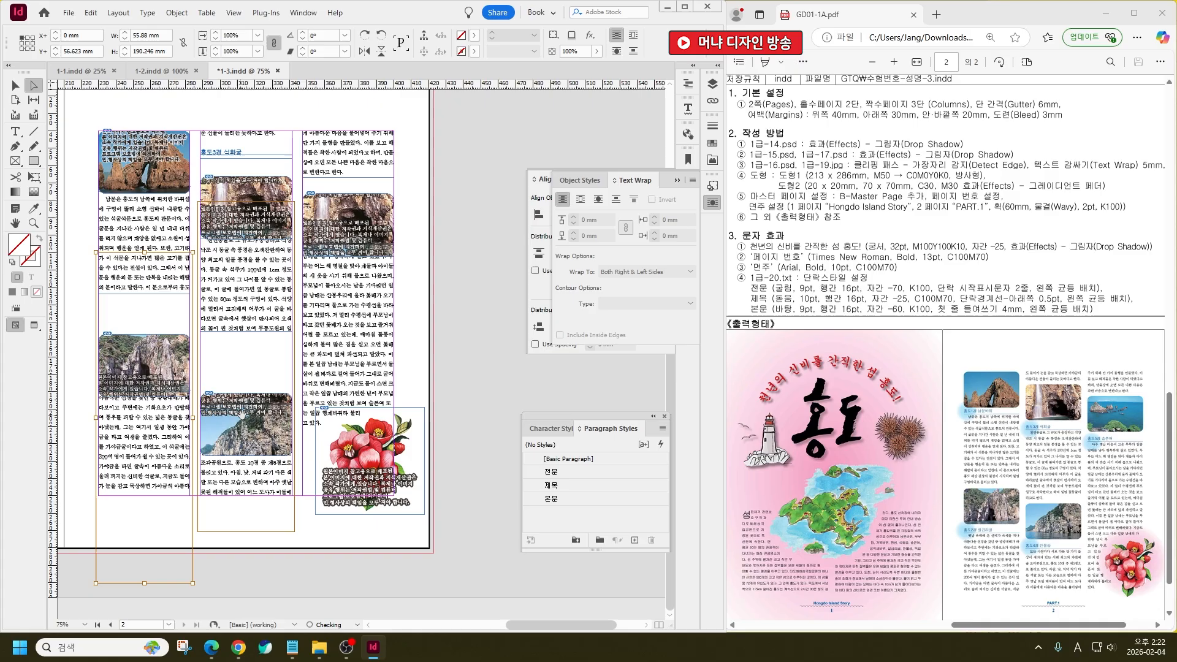
pyautogui.moveTo(263, 349); pyautogui.dragTo(254, 192)
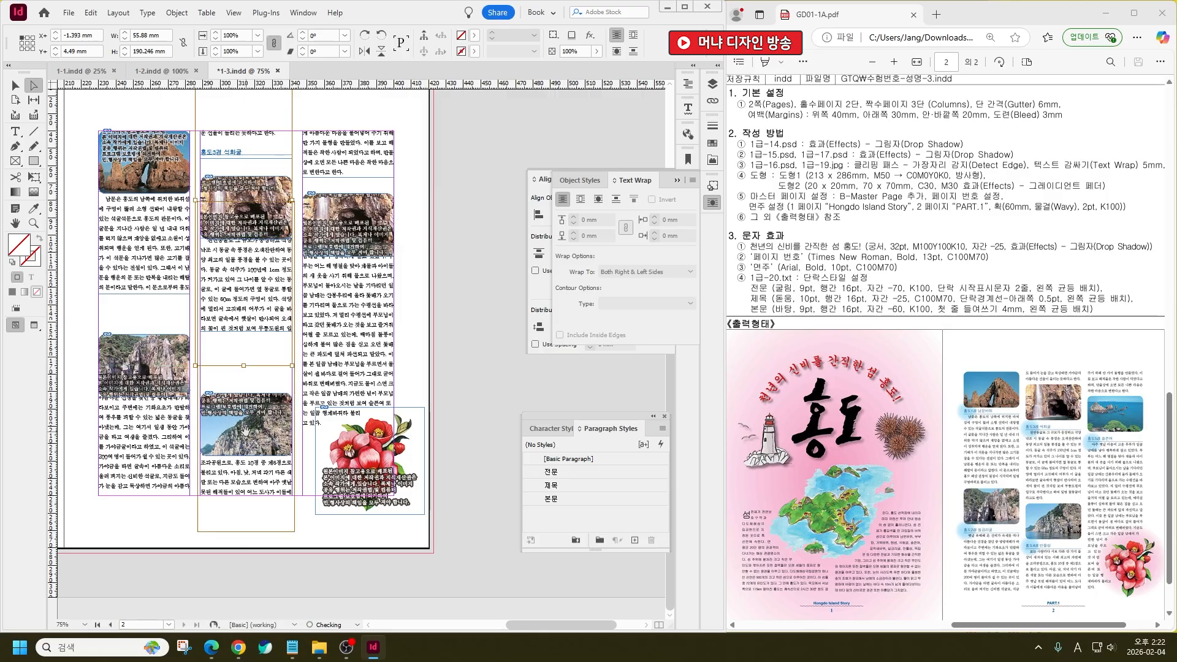
pyautogui.moveTo(246, 433)
pyautogui.mouseDown()
pyautogui.moveTo(245, 409)
pyautogui.moveTo(269, 433)
pyautogui.mouseUp()
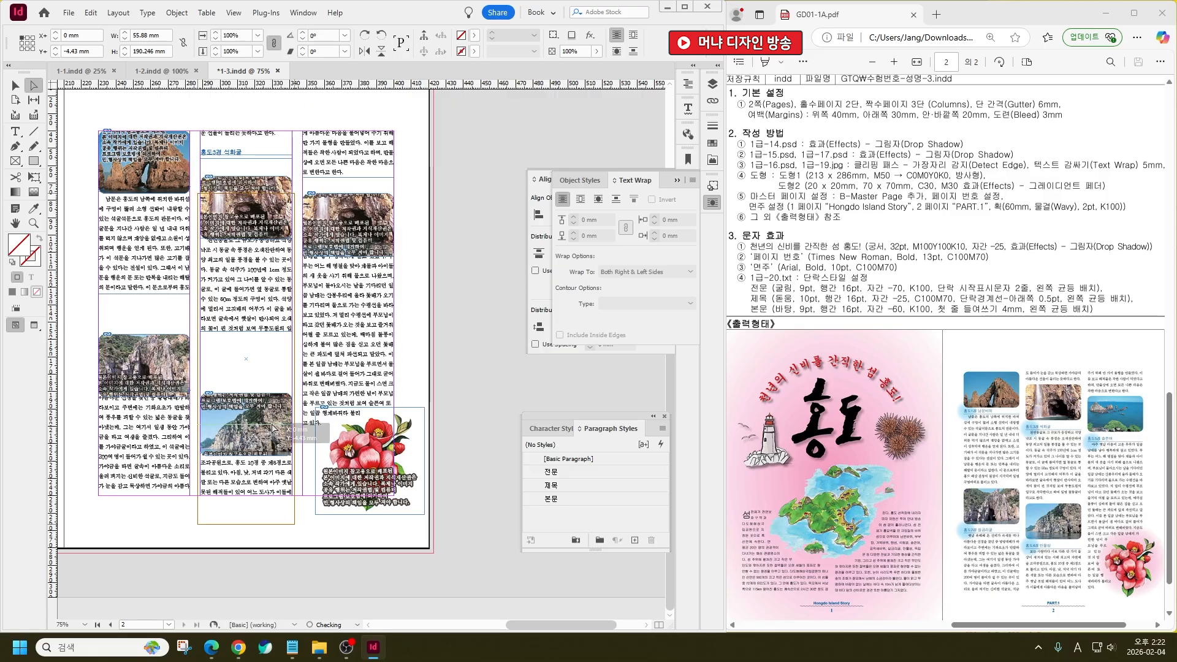
pyautogui.moveTo(271, 428); pyautogui.dragTo(353, 106)
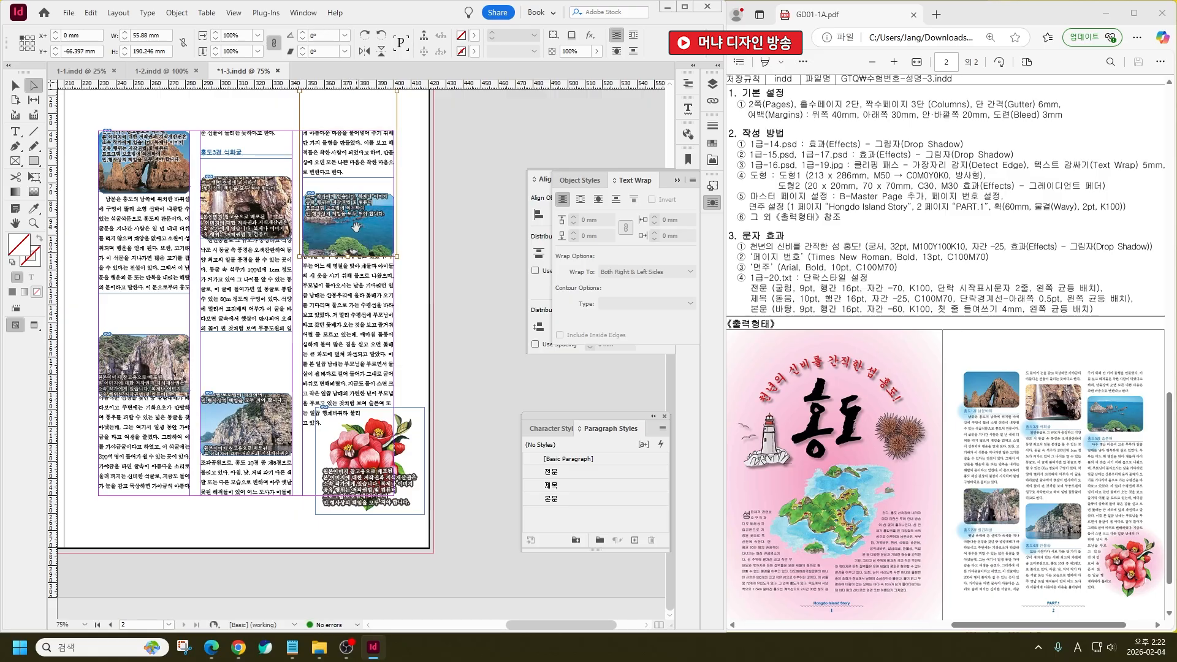
pyautogui.hotkey('ctrl', 'shift', 'a')
pyautogui.press('v')
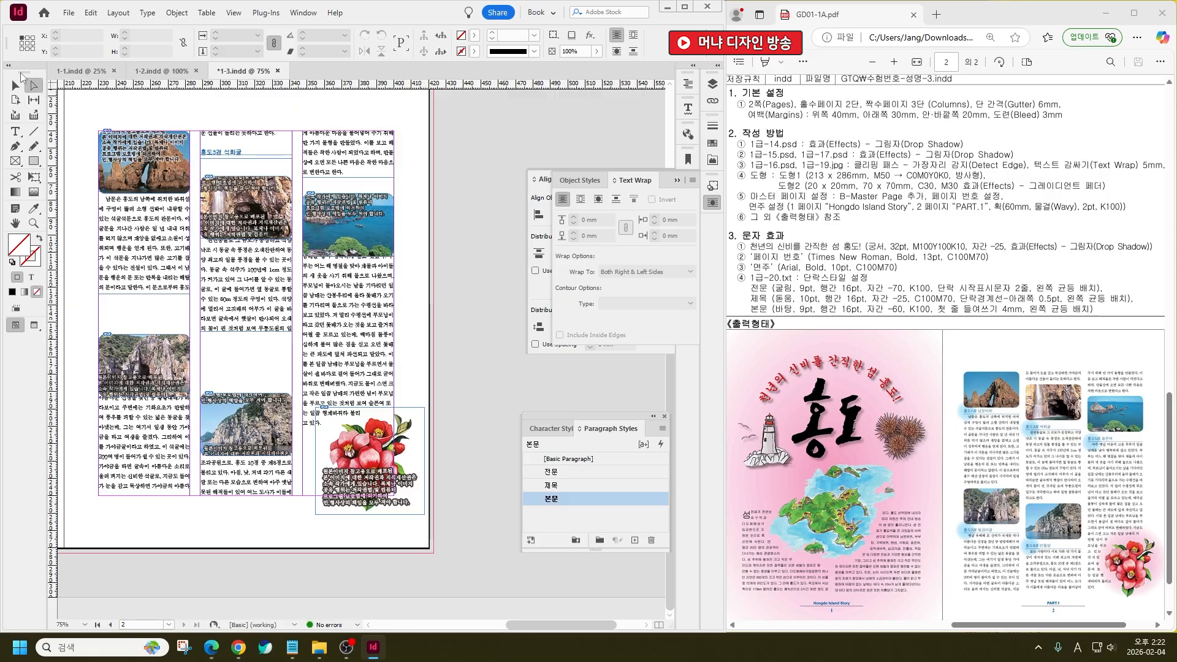
# Respace the first column: lower the upper text frame below the arched rock, raise the cliff photo beneath it, and lower the last text frame
pyautogui.moveTo(153, 207); pyautogui.dragTo(153, 218)
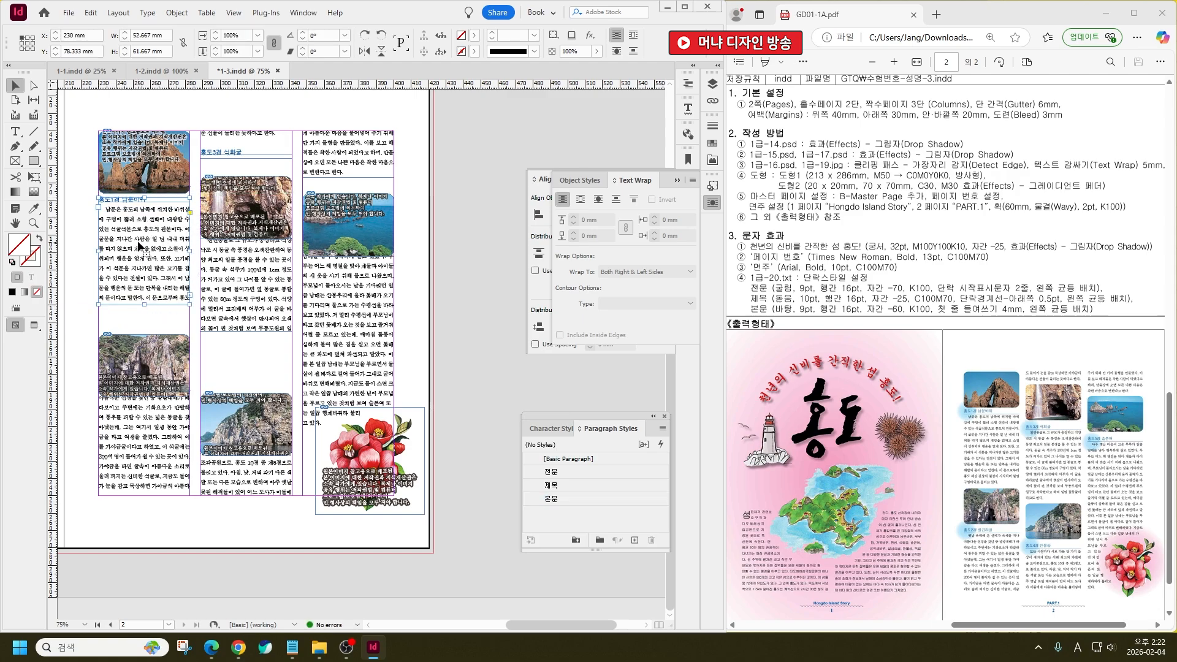
pyautogui.press('Down')
pyautogui.moveTo(149, 348); pyautogui.dragTo(150, 328)
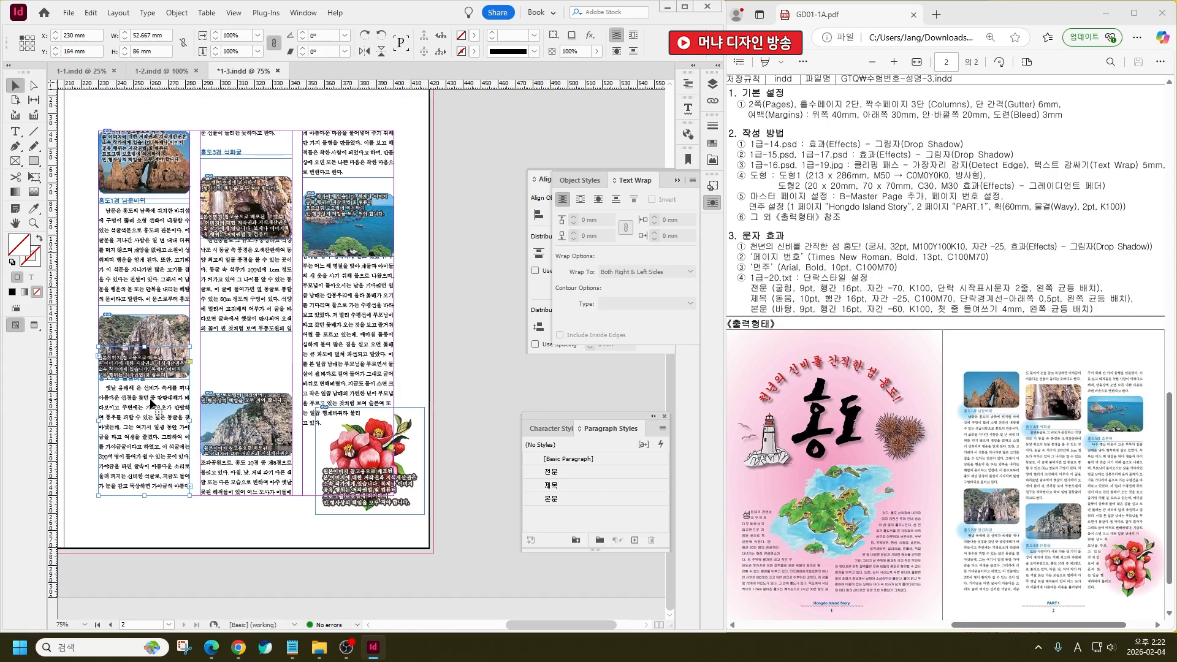
pyautogui.moveTo(150, 398); pyautogui.dragTo(145, 424)
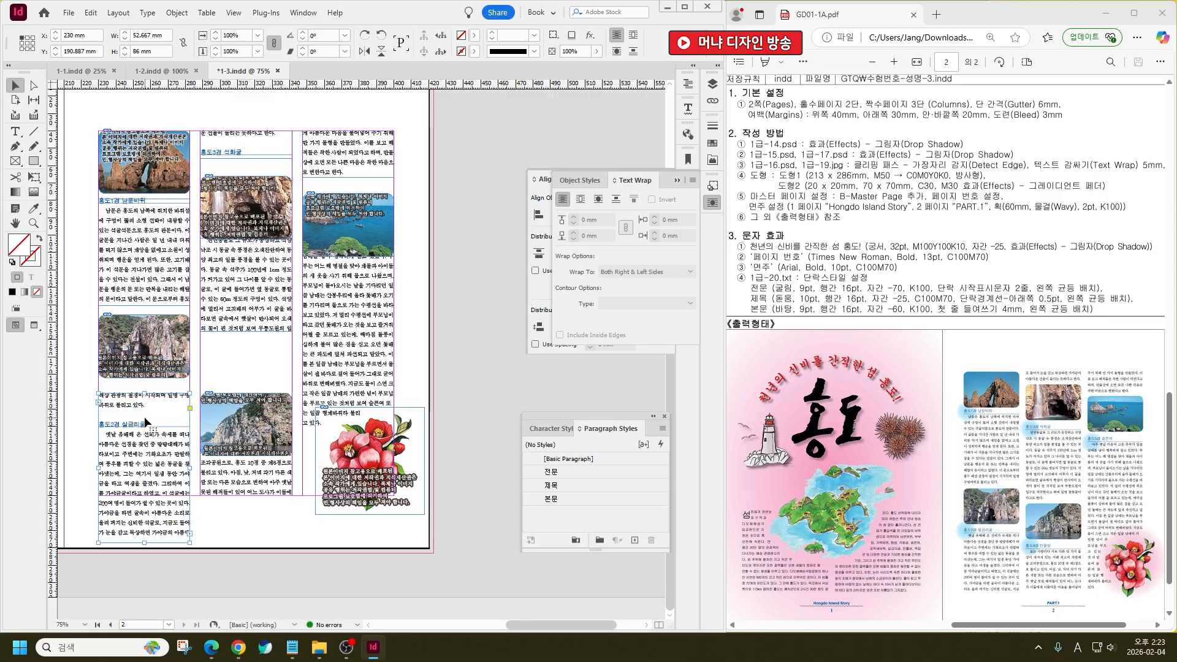
# Try to cut the two leftover body lines from the lower text frame and paste them at the end of the upper one
pyautogui.doubleClick(141, 402)
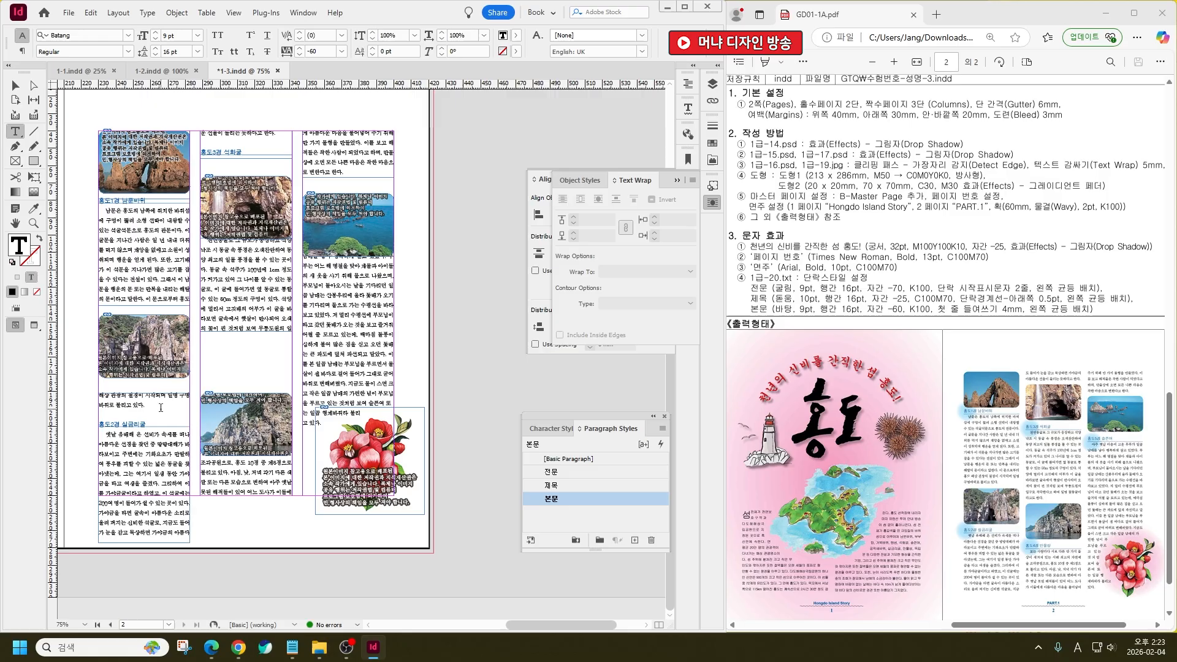
pyautogui.moveTo(144, 405); pyautogui.dragTo(96, 395)
pyautogui.hotkey('ctrl', 'x')
pyautogui.click(142, 299)
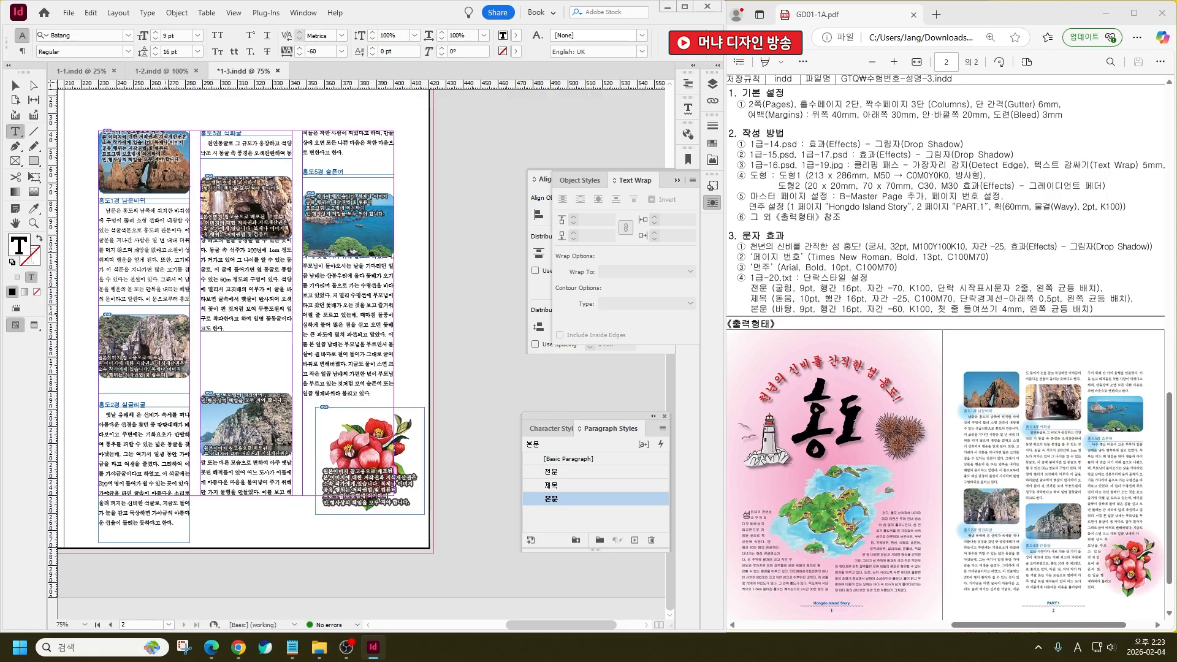
pyautogui.hotkey('ctrl', 'v')
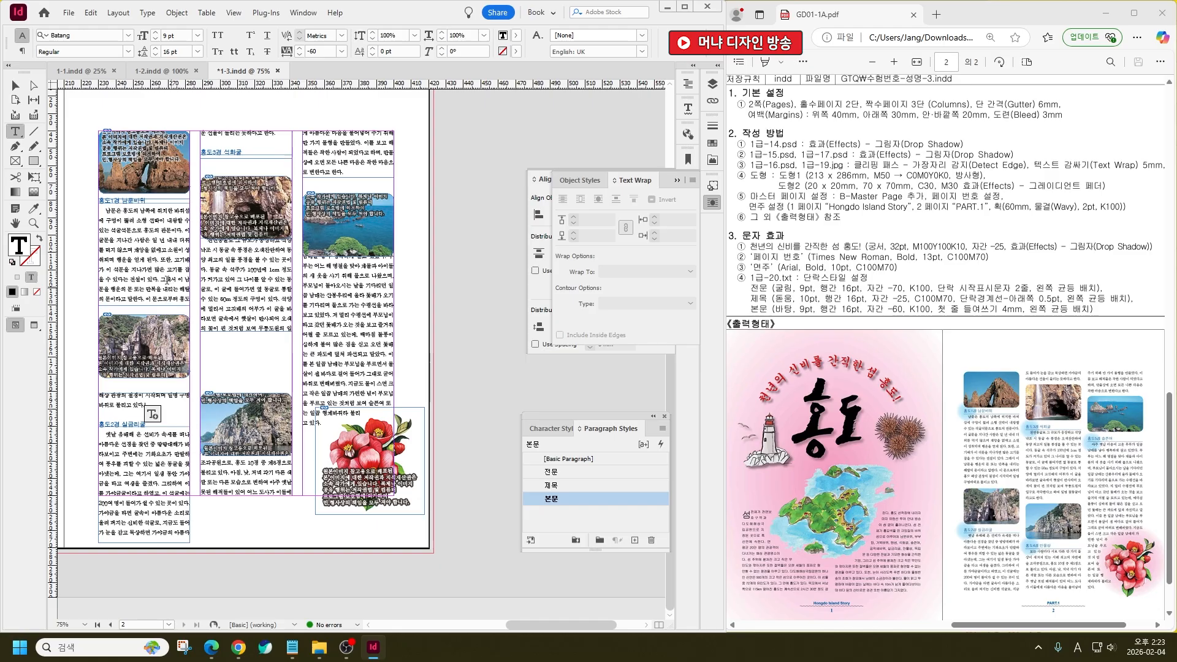
# Extend the first column's upper text frame over the lowered cliff photo's gap and shorten the lower text frame to the bottom margin
pyautogui.click(16, 85)
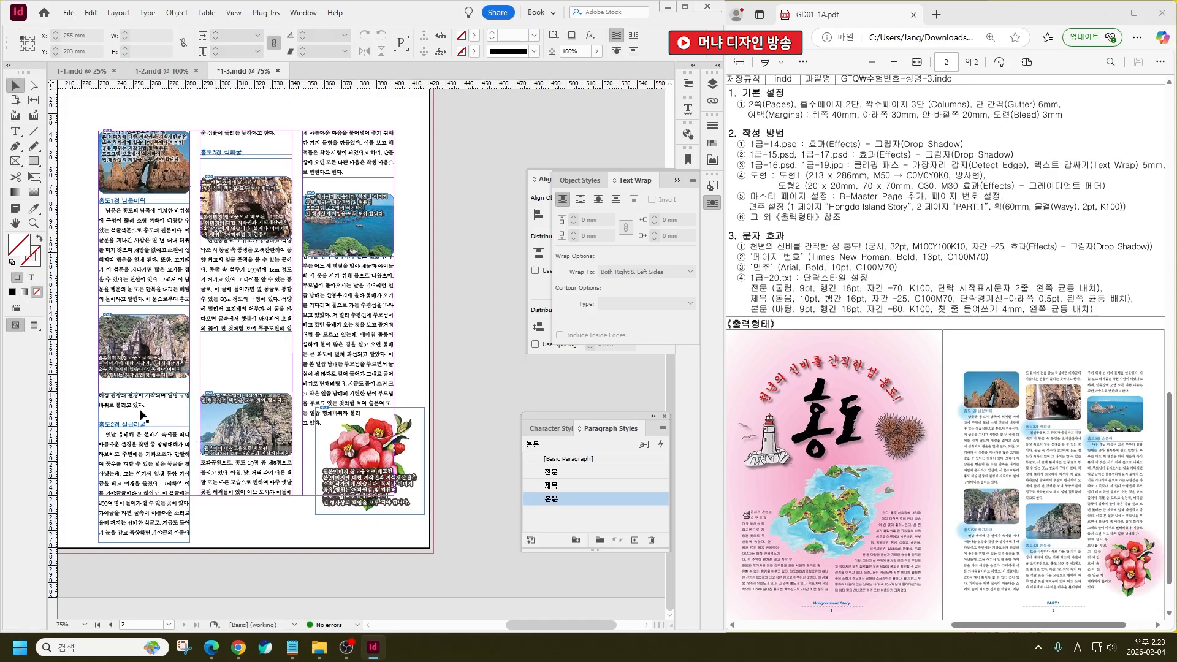
pyautogui.click(136, 298)
pyautogui.moveTo(142, 306); pyautogui.dragTo(165, 378)
pyautogui.click(144, 541)
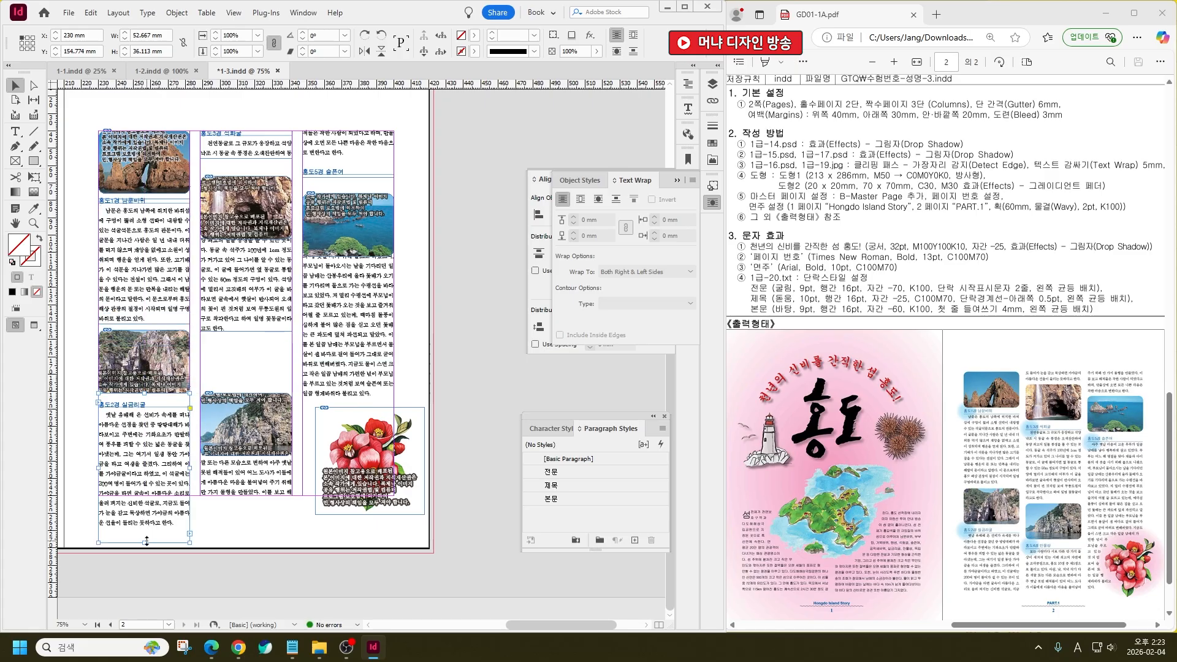
pyautogui.moveTo(146, 542); pyautogui.dragTo(146, 494)
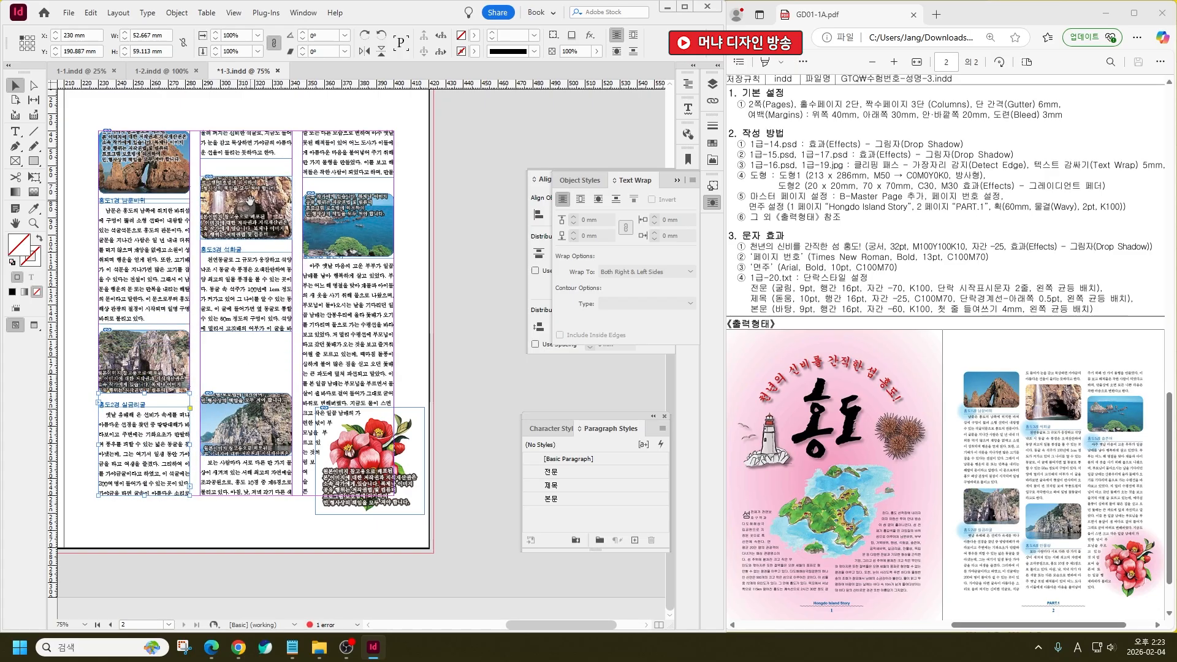
# Shorten the second column's top text frame and move the cave photo up directly beneath it
pyautogui.click(267, 157)
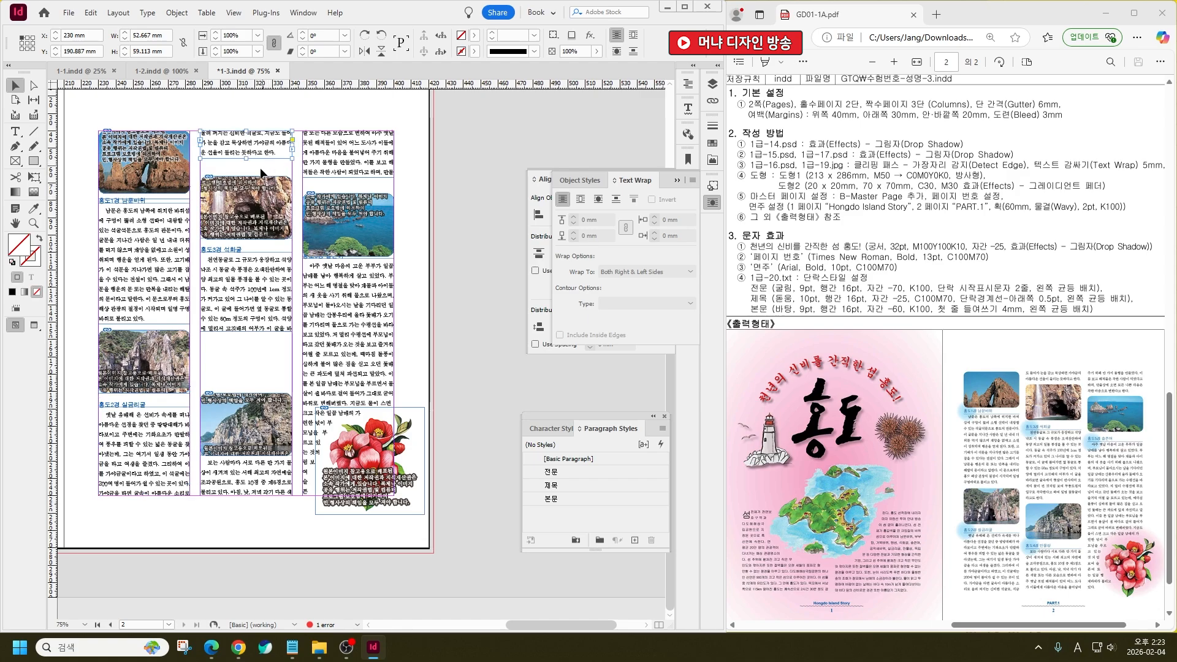
pyautogui.moveTo(246, 158); pyautogui.dragTo(245, 148)
pyautogui.moveTo(272, 202); pyautogui.dragTo(274, 183)
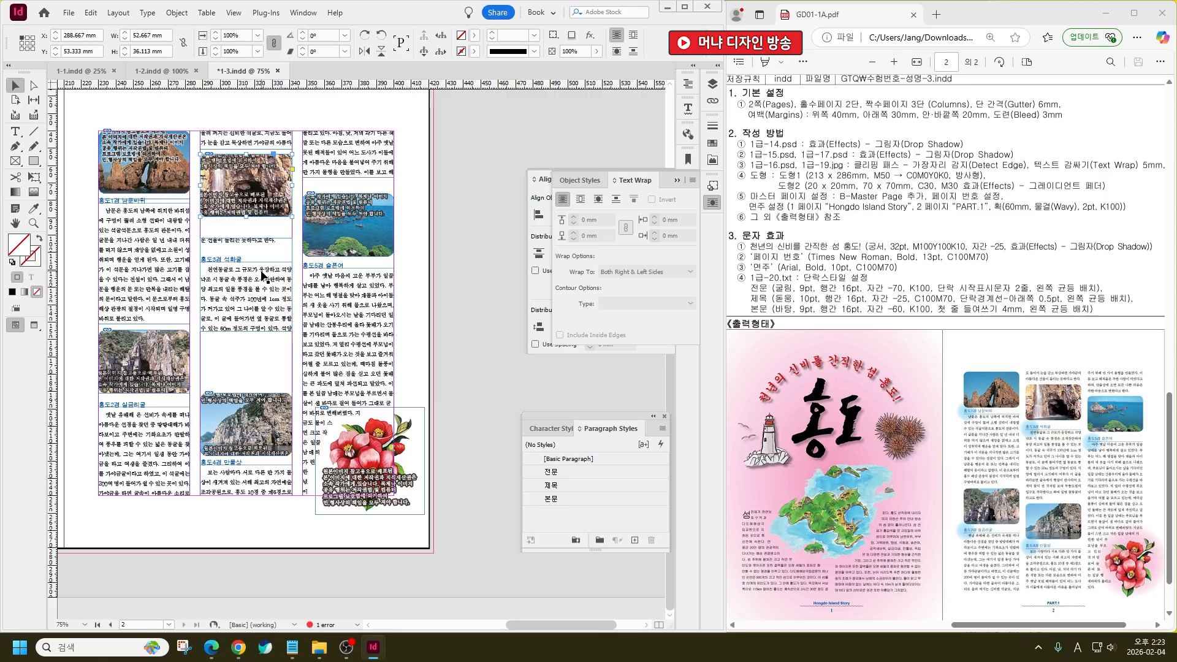
# Move the first column's cliff photo slightly up and extend the lower text frame upward to meet it
pyautogui.click(157, 408)
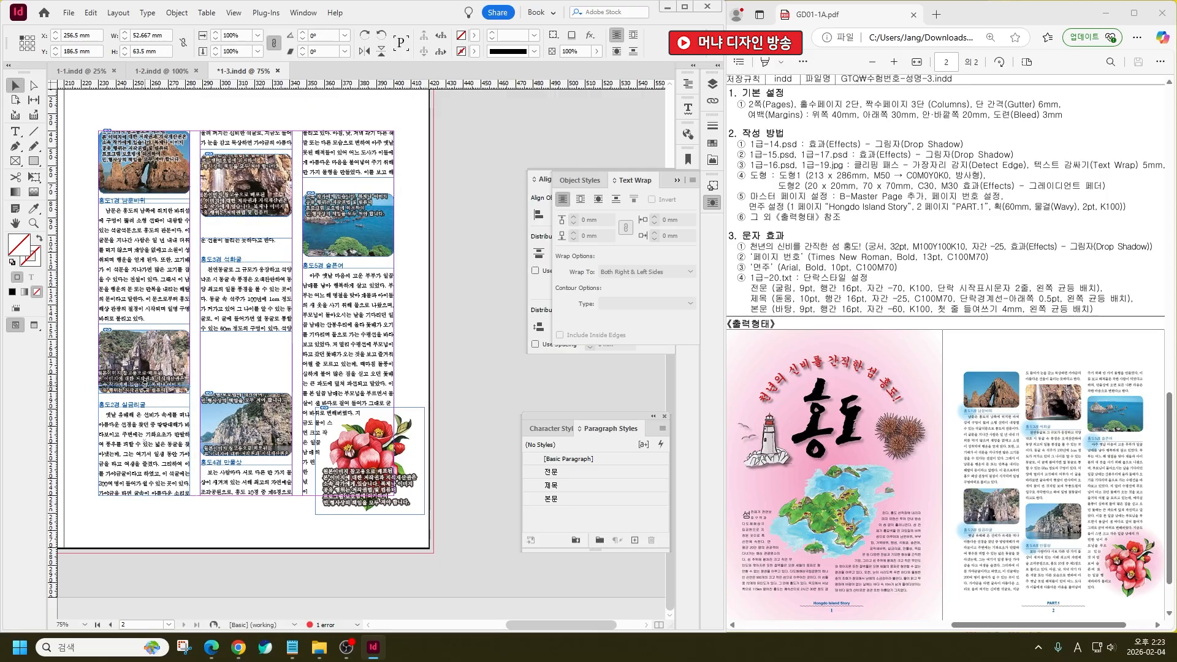
pyautogui.moveTo(145, 386); pyautogui.dragTo(174, 354)
pyautogui.click(146, 406)
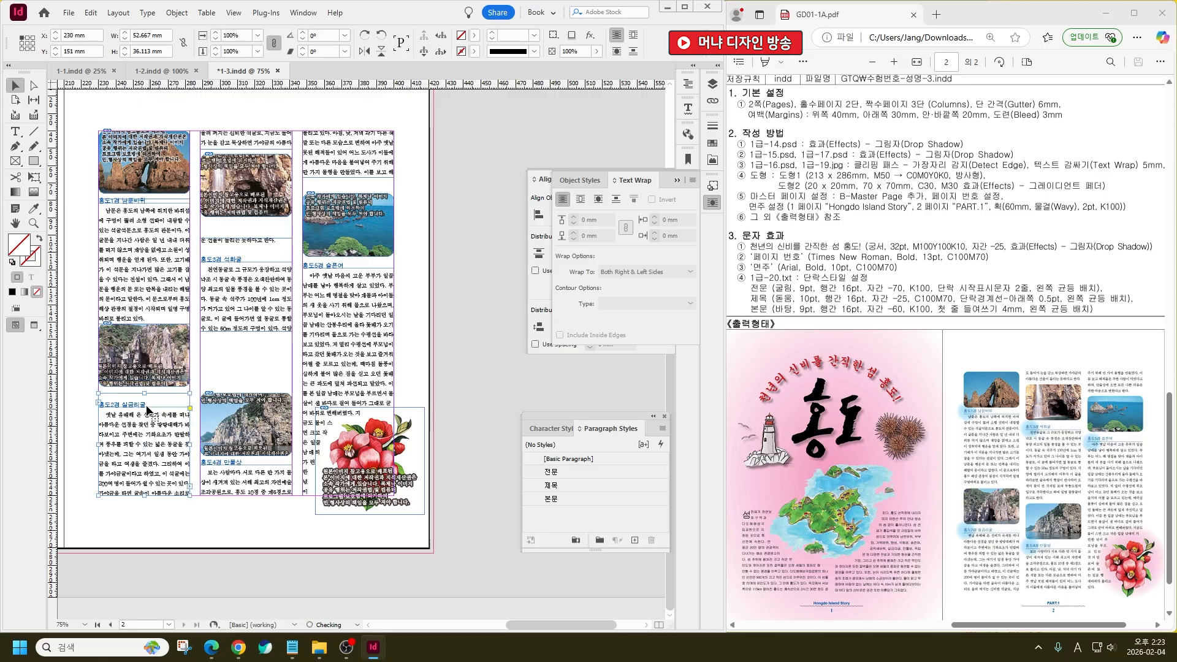
pyautogui.moveTo(144, 393); pyautogui.dragTo(146, 382)
# Close the second column's gaps by moving the middle text frame and lower photo up and fitting the text frames around that photo
pyautogui.moveTo(256, 279); pyautogui.dragTo(256, 266)
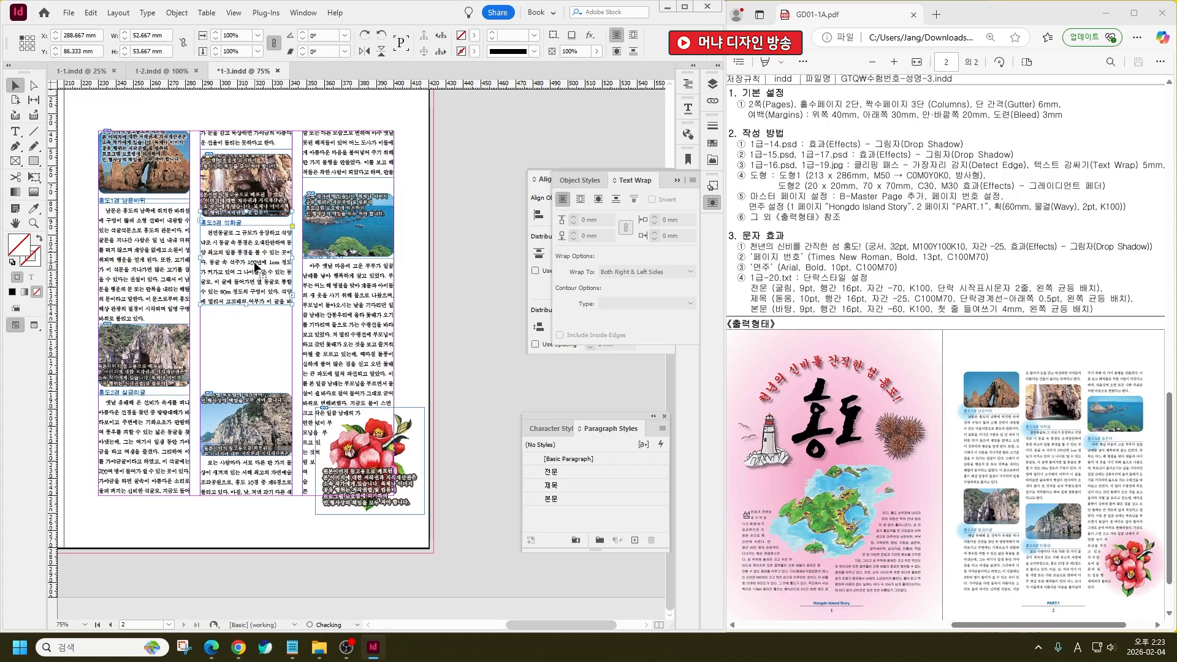
pyautogui.moveTo(261, 399); pyautogui.dragTo(279, 375)
pyautogui.click(254, 300)
pyautogui.click(244, 323)
pyautogui.click(245, 472)
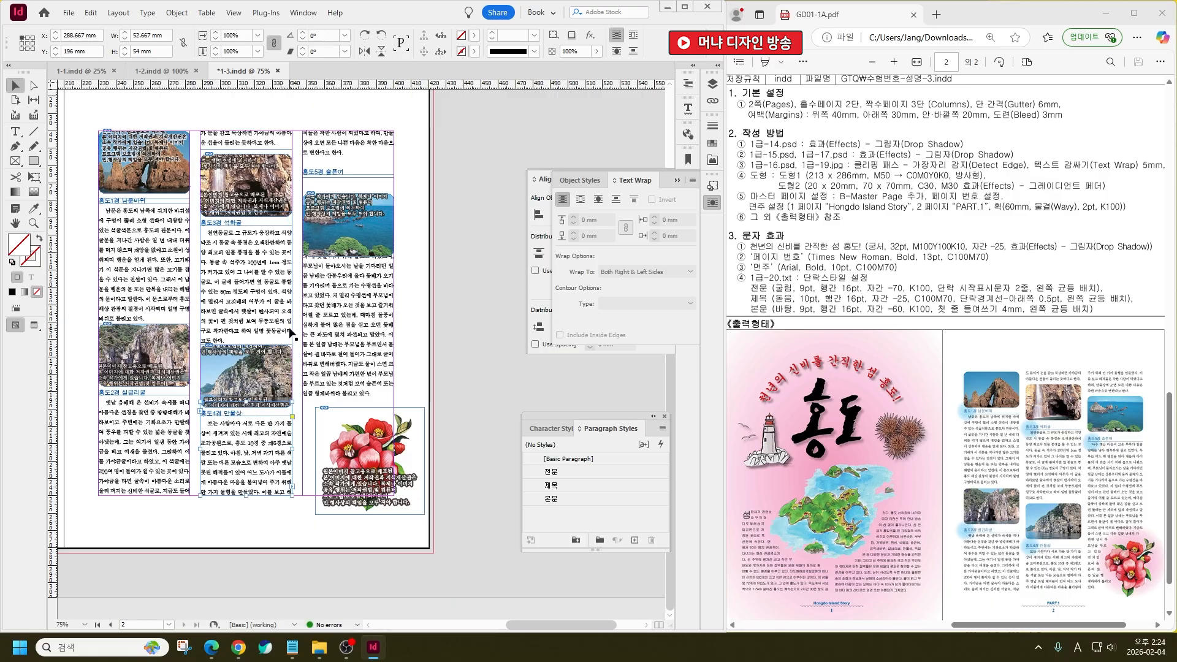
pyautogui.moveTo(245, 404); pyautogui.dragTo(245, 409)
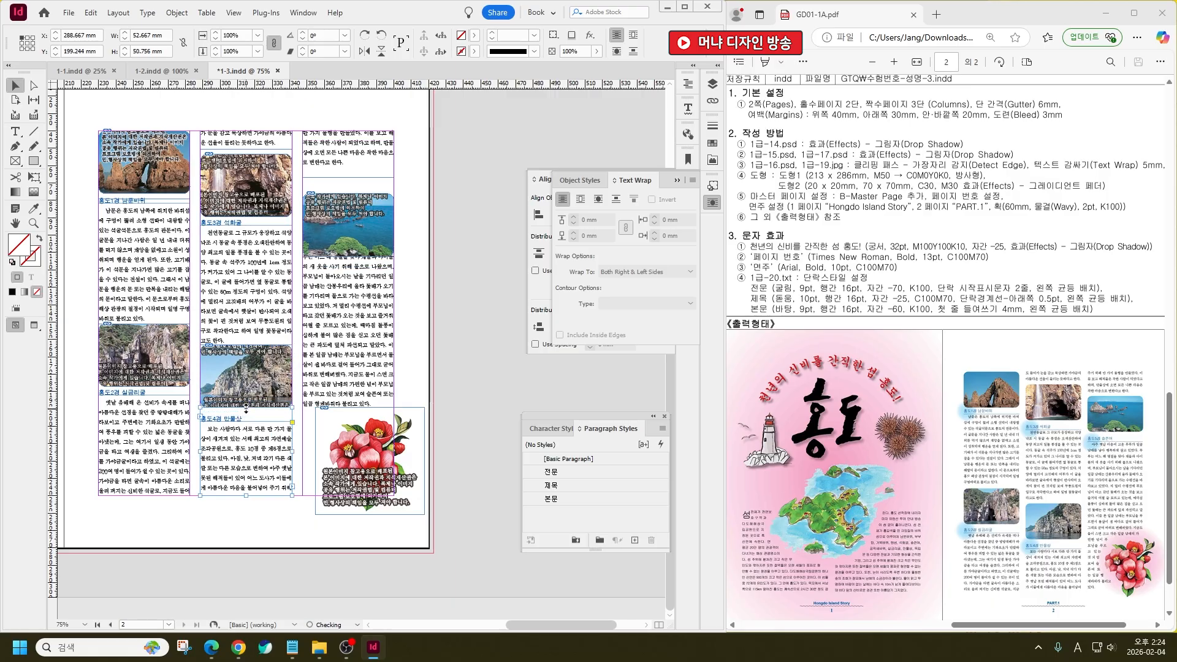
# Move the third column's sea islet photo up under the top text and extend the text frame below up to Y 94 mm
pyautogui.moveTo(361, 225); pyautogui.dragTo(362, 198)
pyautogui.click(361, 274)
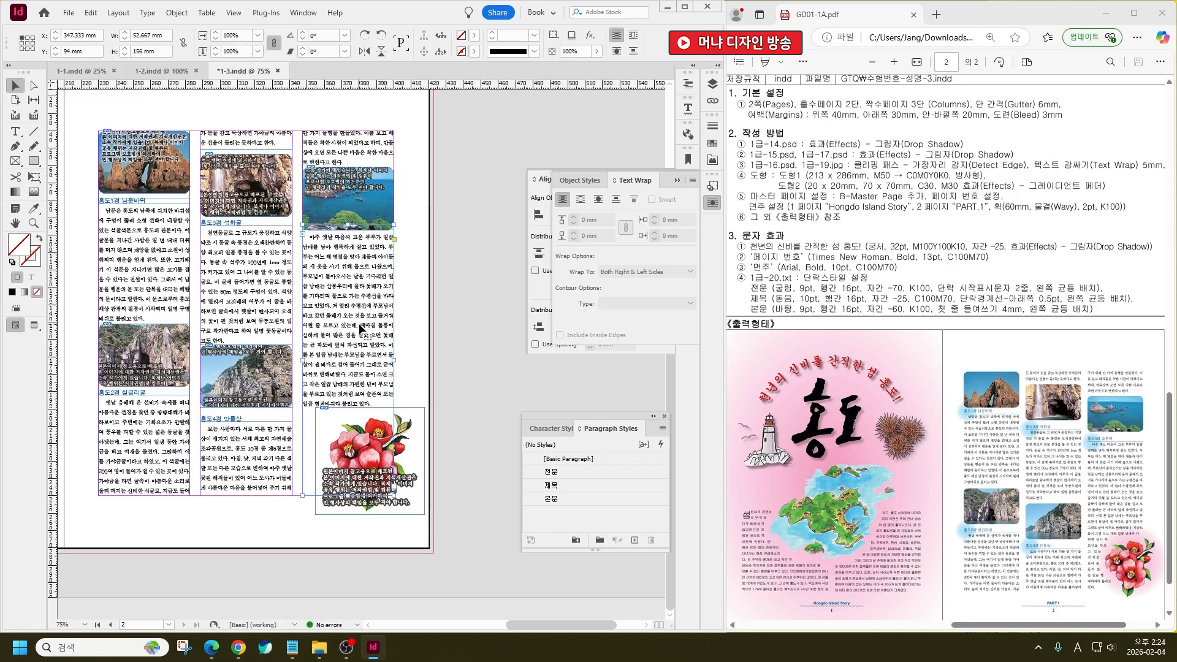
# Shorten the third column's top text frame to about 21 mm high and move the camellia image slightly up
pyautogui.click(347, 179)
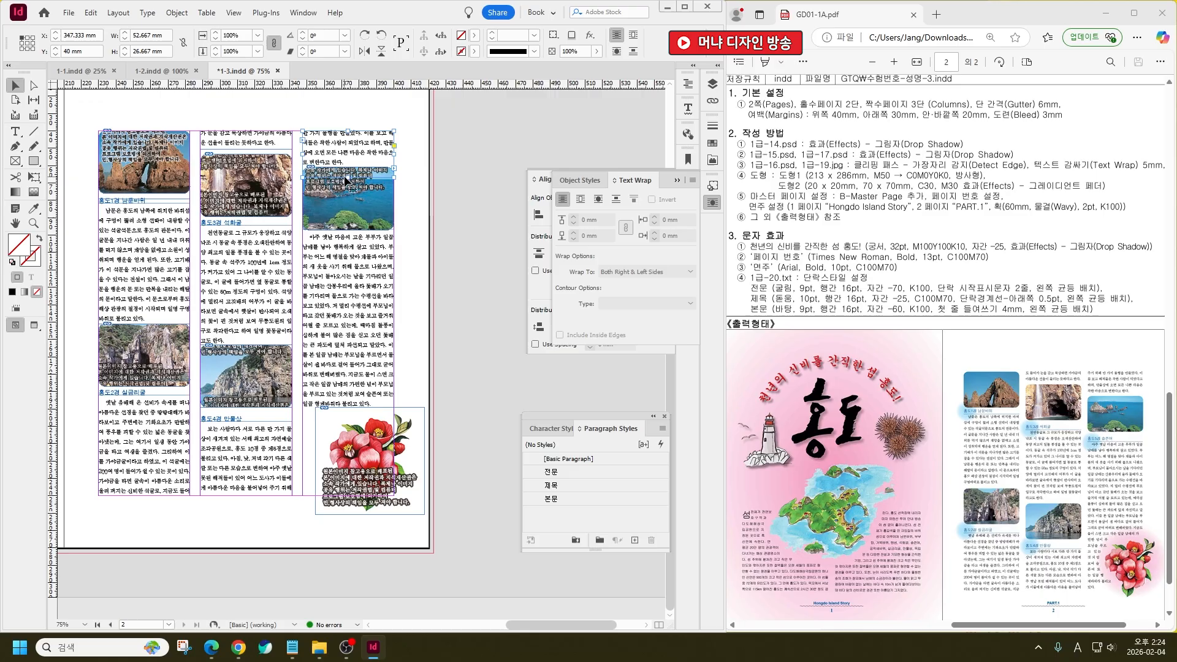
pyautogui.moveTo(347, 180); pyautogui.dragTo(347, 170)
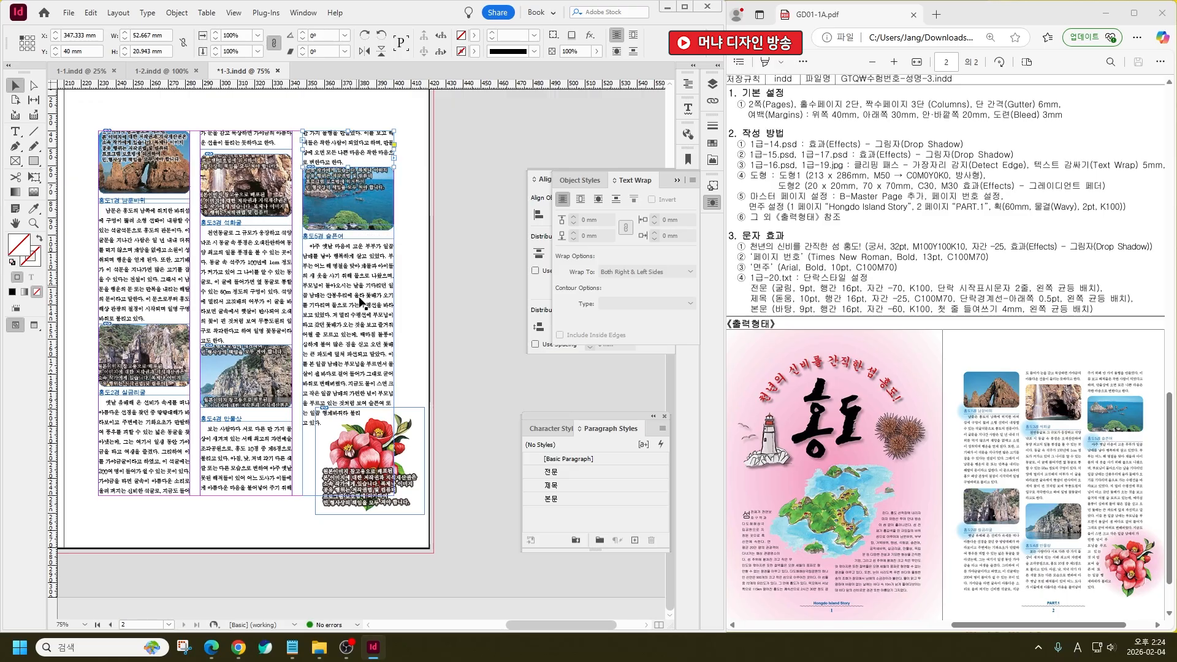
pyautogui.click(393, 445)
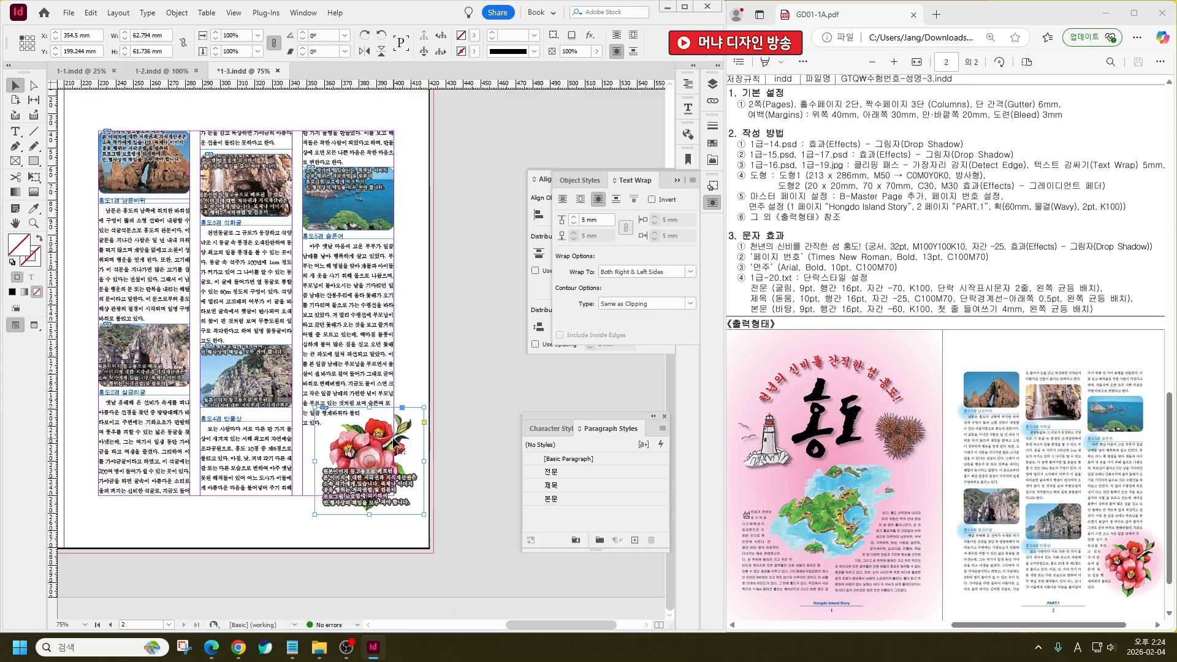
pyautogui.moveTo(398, 445)
pyautogui.mouseDown()
pyautogui.moveTo(396, 422)
pyautogui.moveTo(400, 430)
pyautogui.mouseUp()
pyautogui.click(411, 367)
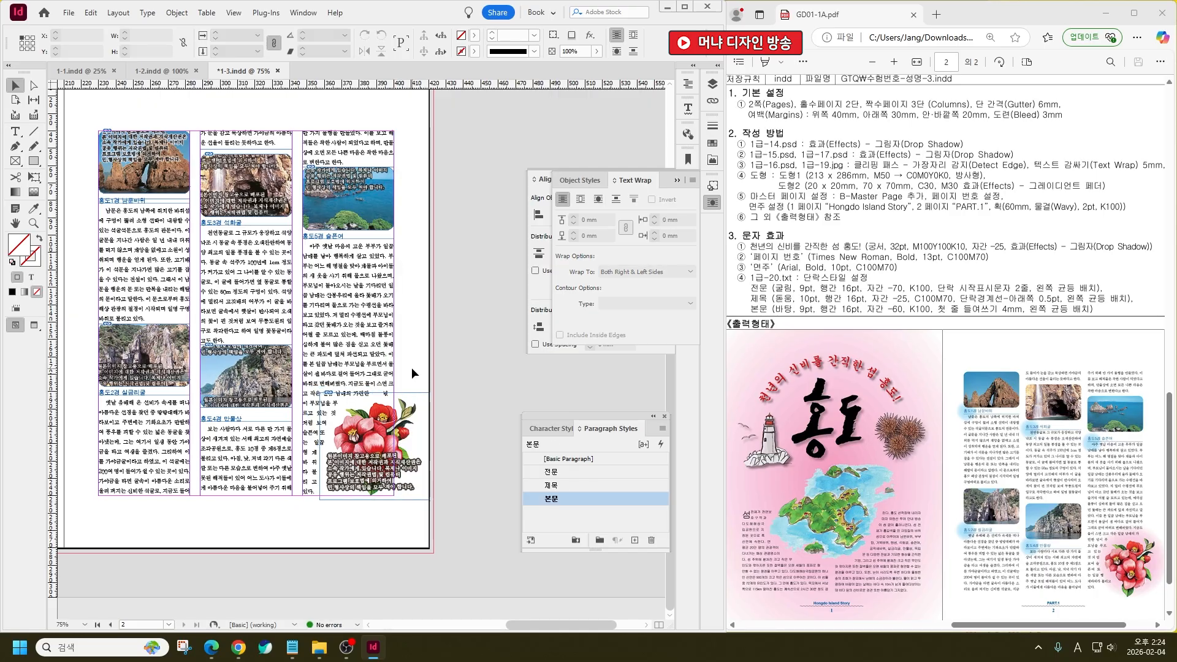
# Draw a 213 x 286 mm rectangle over the spread, starting near the top of page 1
pyautogui.moveTo(300, 333); pyautogui.dragTo(426, 376)
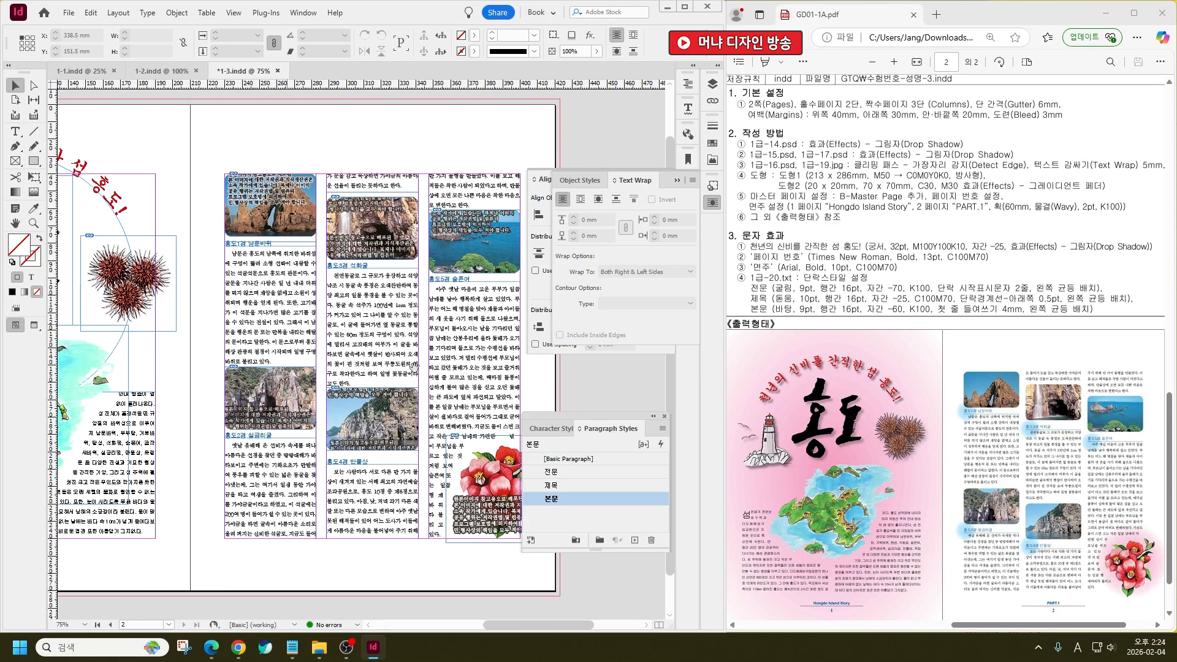
pyautogui.scroll(-2, 397, 266)
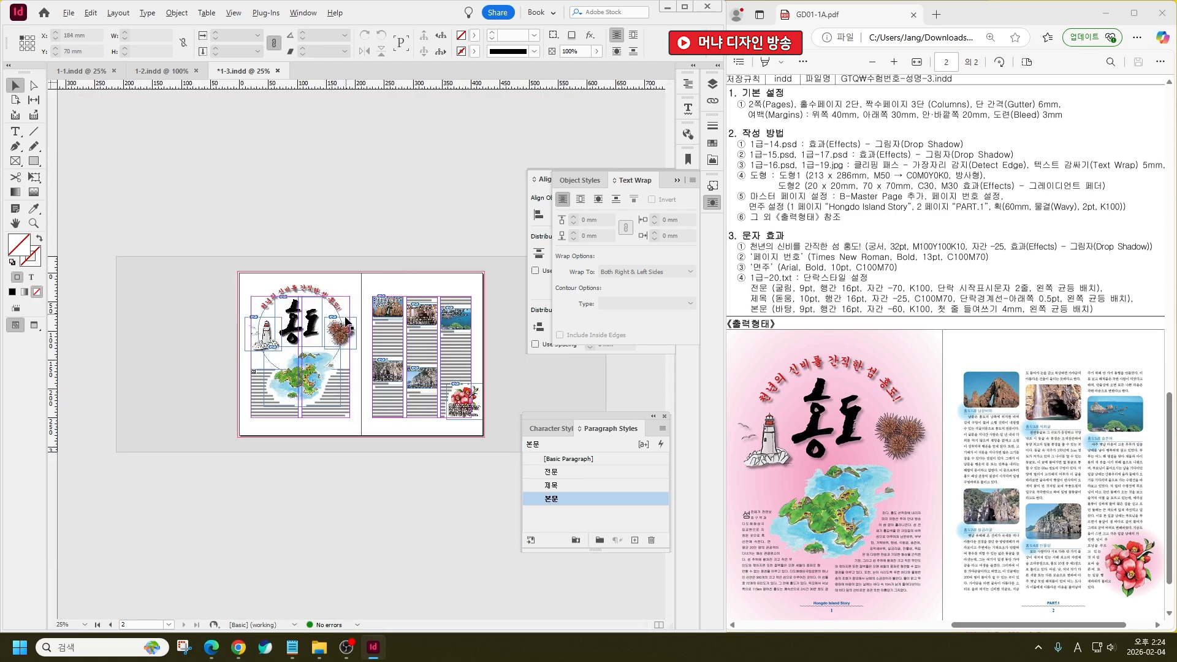
pyautogui.scroll(2, 347, 322)
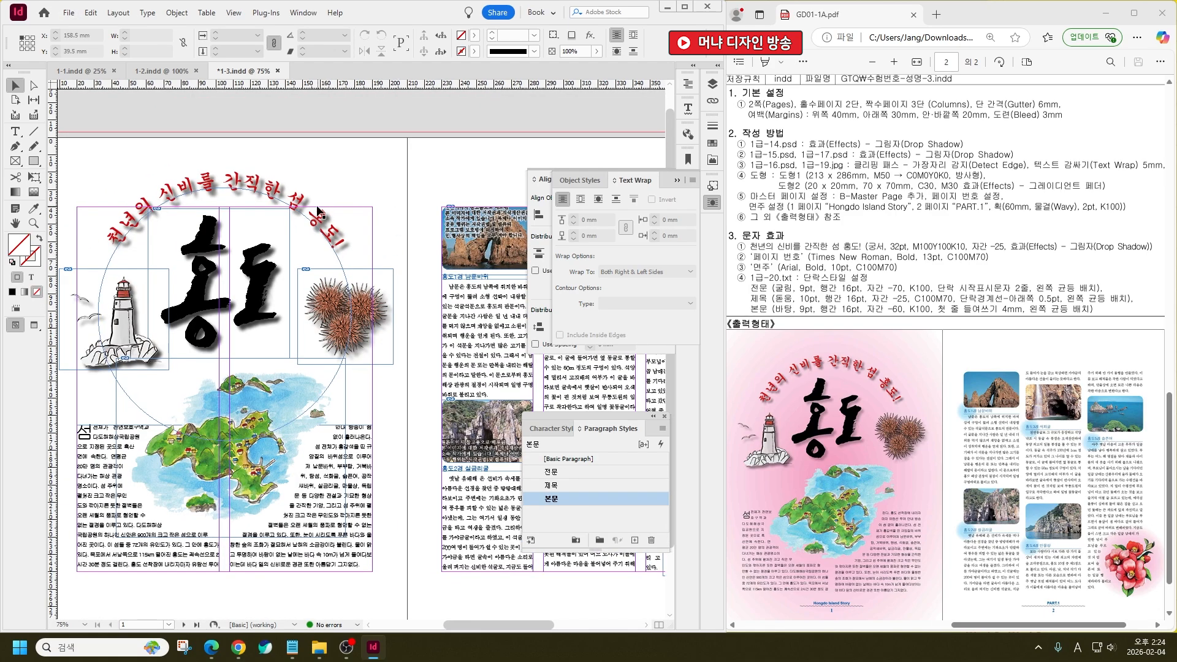
pyautogui.click(33, 161)
pyautogui.click(301, 161)
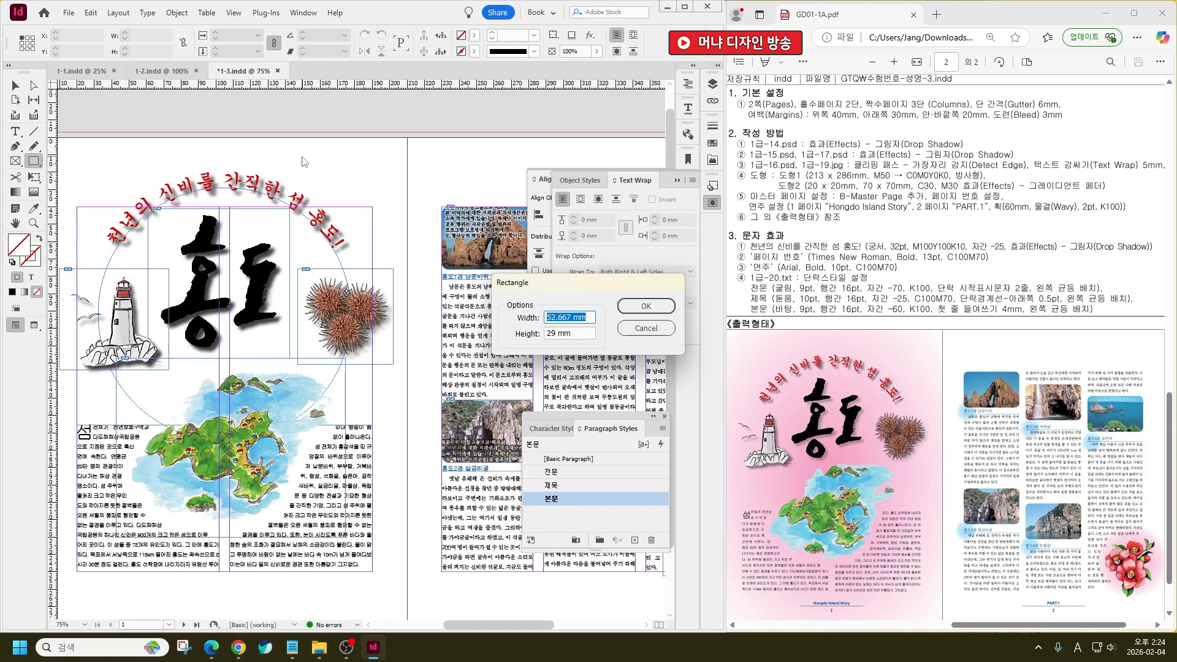
pyautogui.write('2')
pyautogui.press('Tab')
pyautogui.hotkey('shift', 'Tab')
pyautogui.write('213')
pyautogui.press('Tab')
pyautogui.write('286')
pyautogui.press('Return')
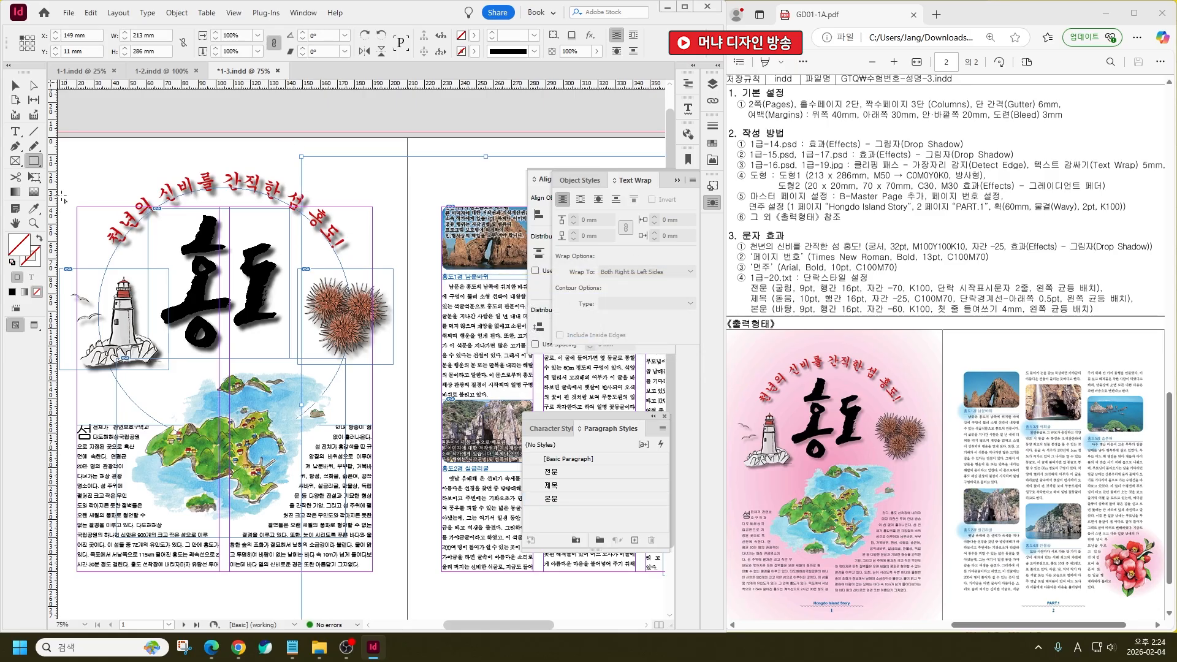
# Apply a linear gradient fill to the rectangle and set its starting colour stop to M50
pyautogui.doubleClick(14, 191)
pyautogui.click(570, 299)
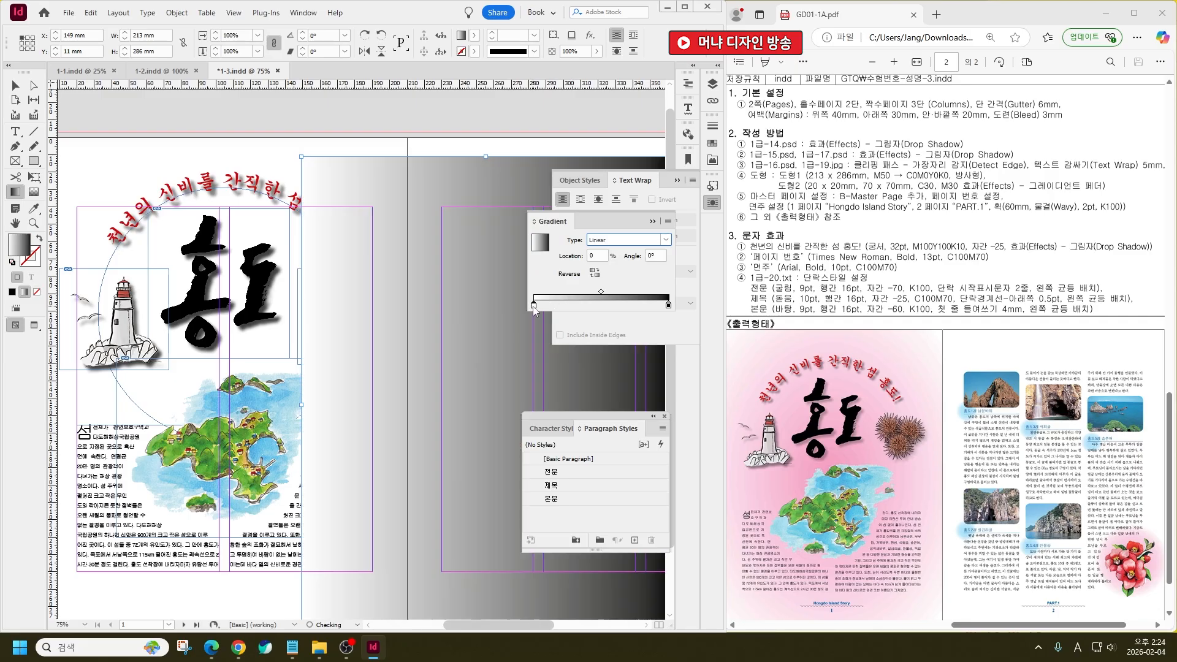
pyautogui.doubleClick(24, 251)
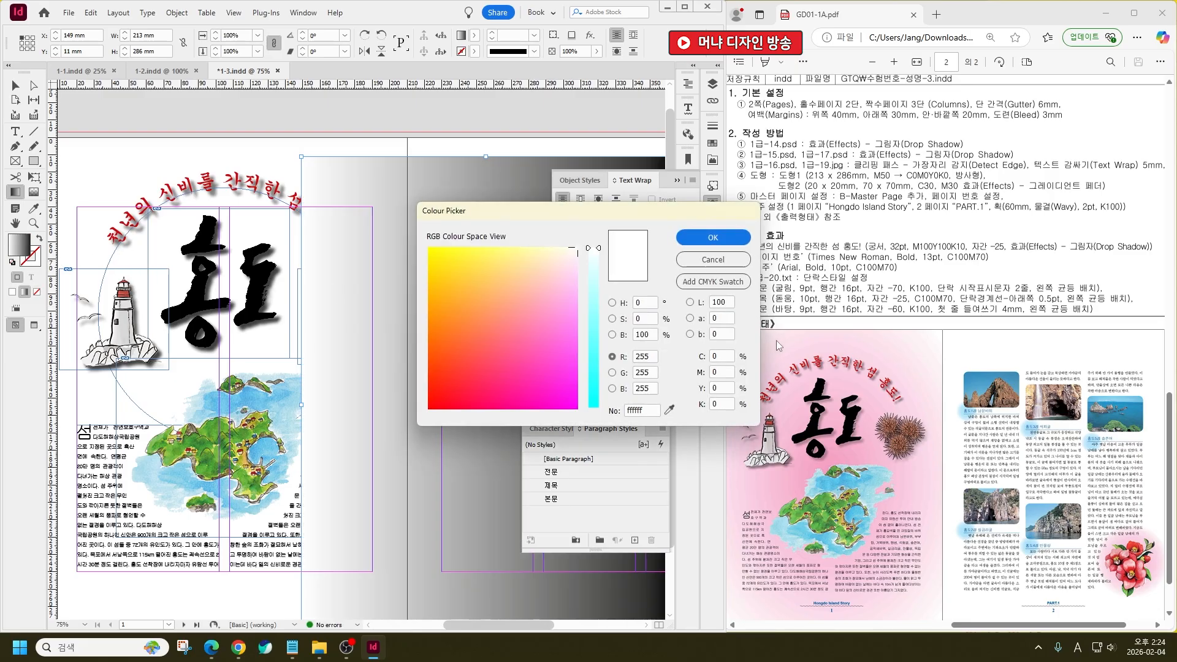
pyautogui.click(725, 356)
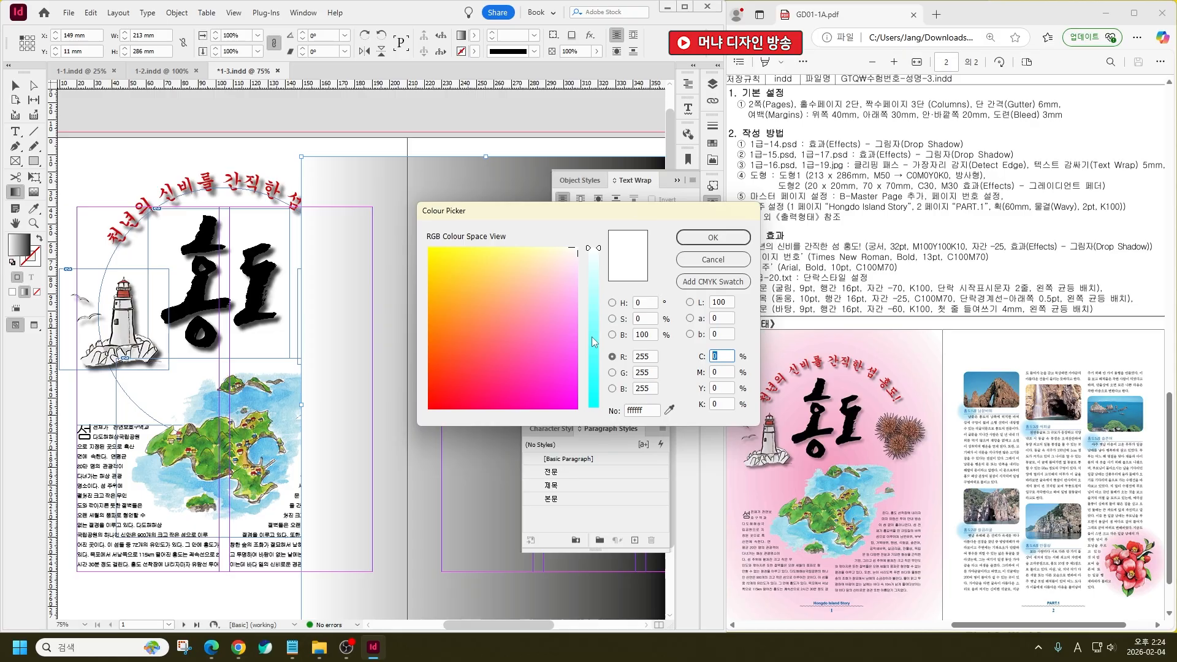
pyautogui.press('Tab')
pyautogui.write('50')
pyautogui.press('Return')
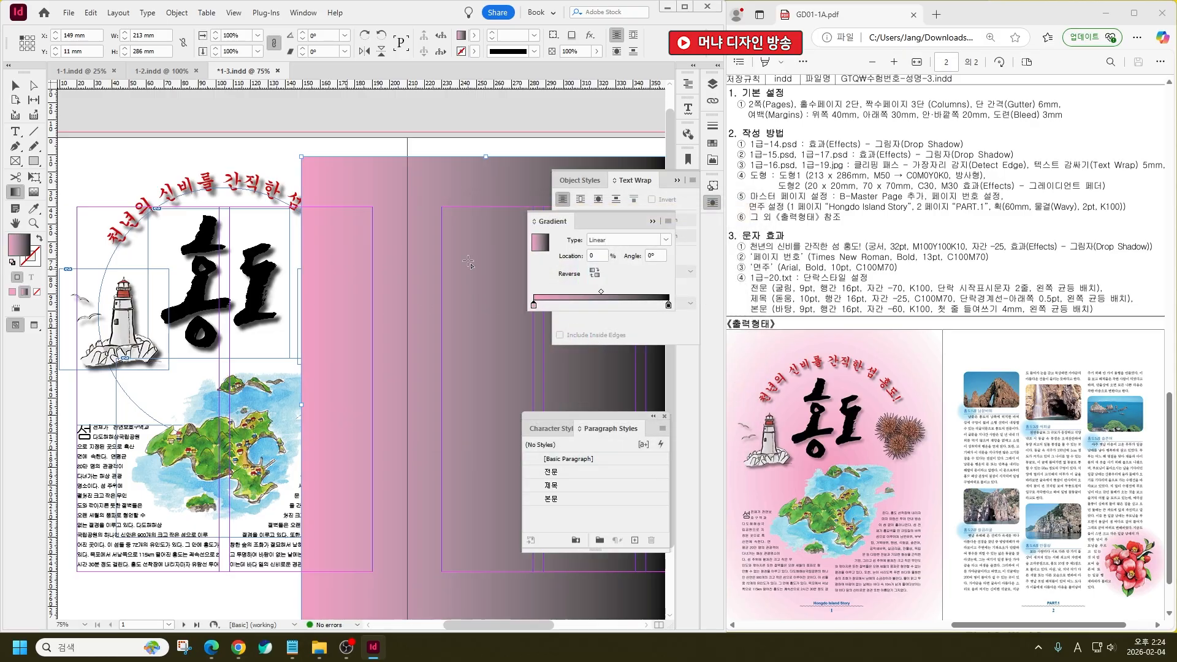
# Set the gradient's end colour stop to white
pyautogui.click(669, 306)
pyautogui.doubleClick(21, 245)
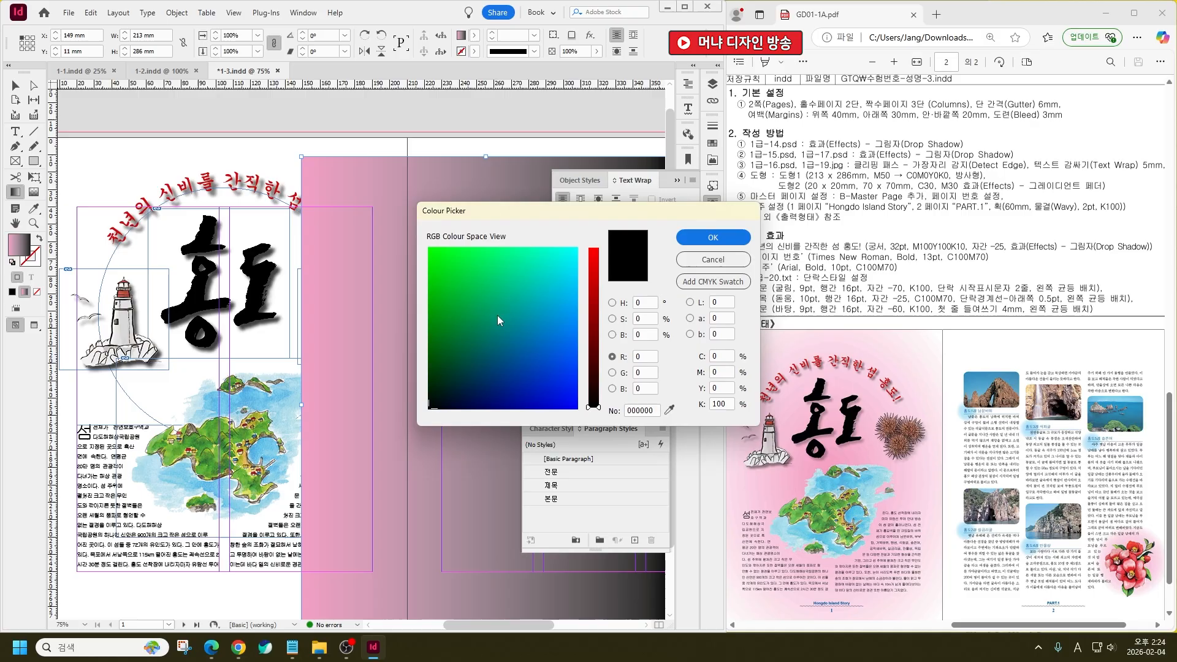
pyautogui.moveTo(499, 320); pyautogui.dragTo(593, 243)
pyautogui.click(708, 237)
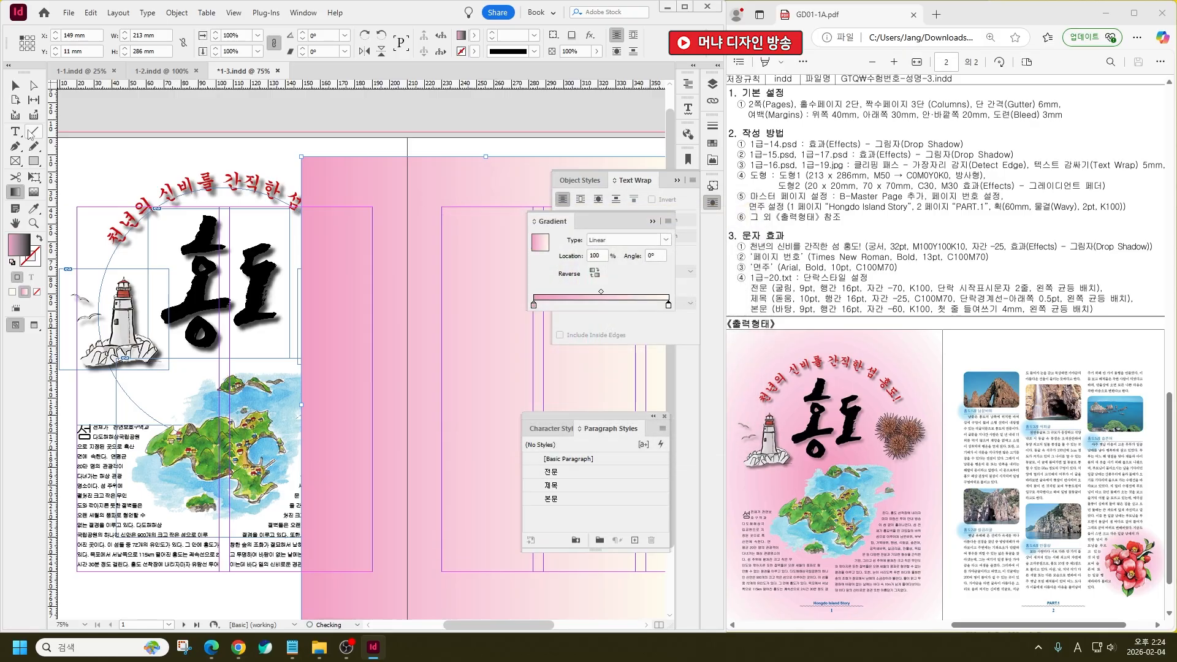
pyautogui.doubleClick(21, 247)
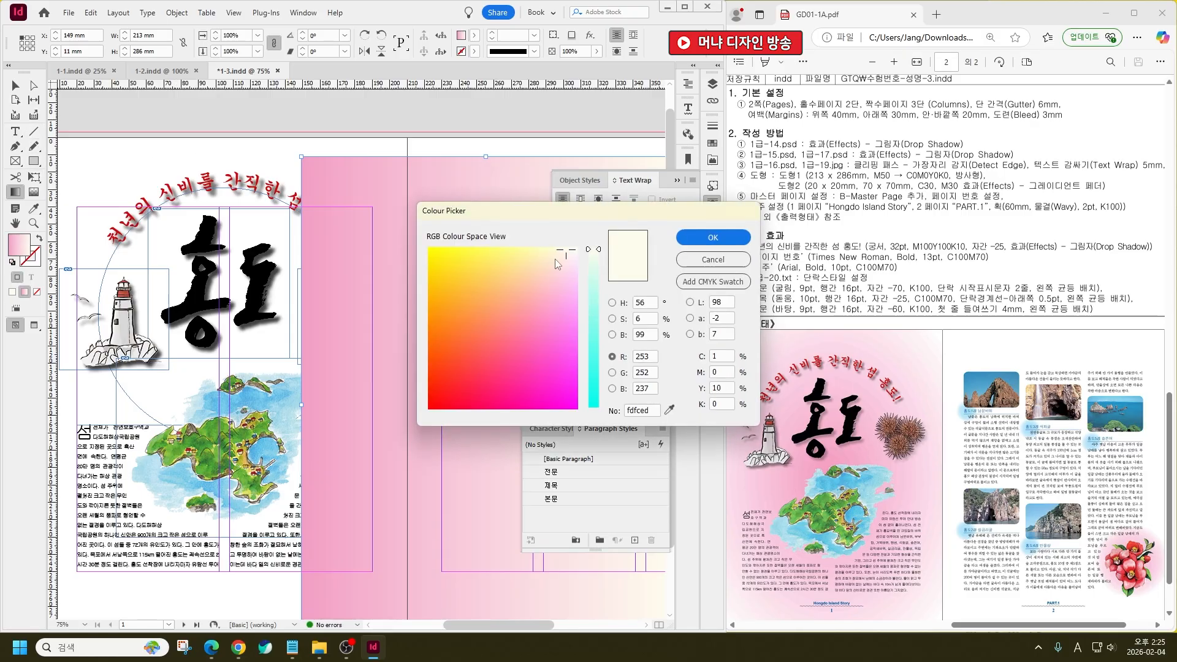
pyautogui.moveTo(556, 260); pyautogui.dragTo(599, 242)
pyautogui.click(708, 237)
# Centre the gradient rectangle horizontally and vertically on page 1 and send it behind the page content
pyautogui.click(15, 86)
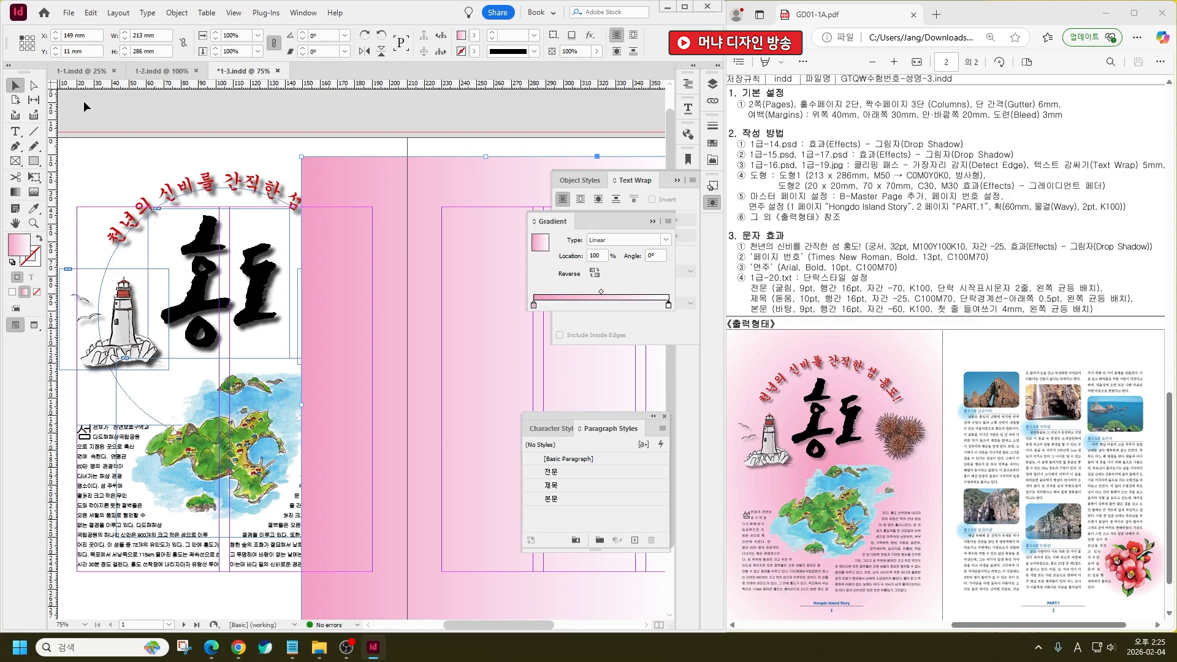
pyautogui.moveTo(527, 180); pyautogui.dragTo(309, 177)
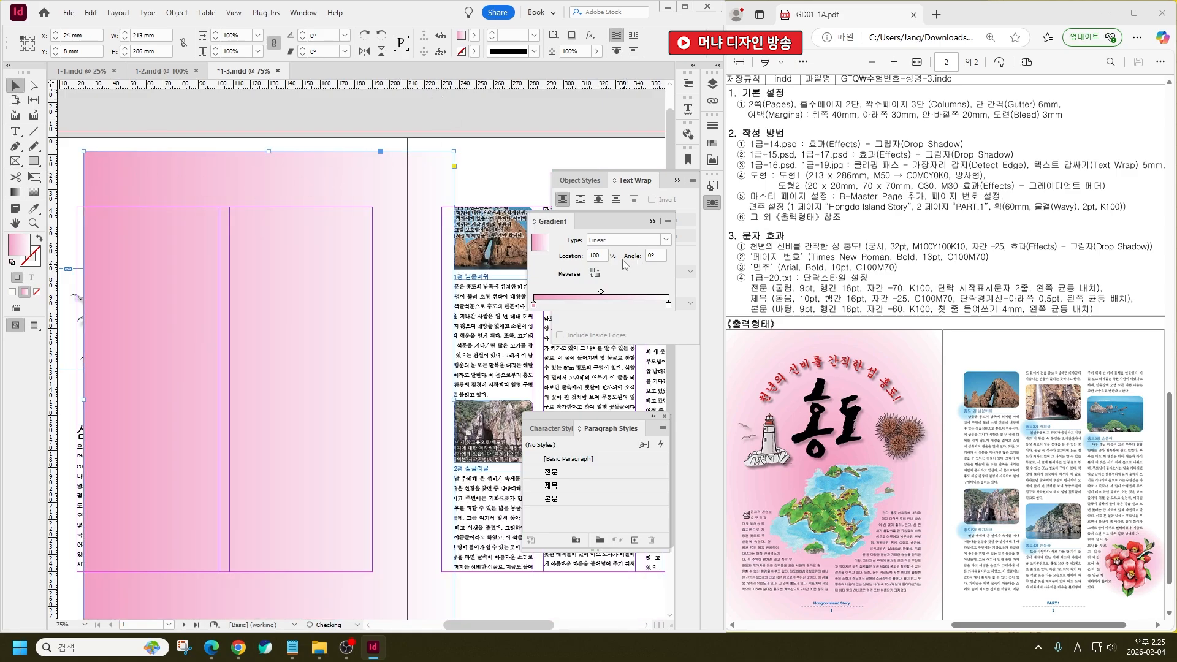
pyautogui.click(676, 180)
pyautogui.click(684, 184)
pyautogui.click(560, 215)
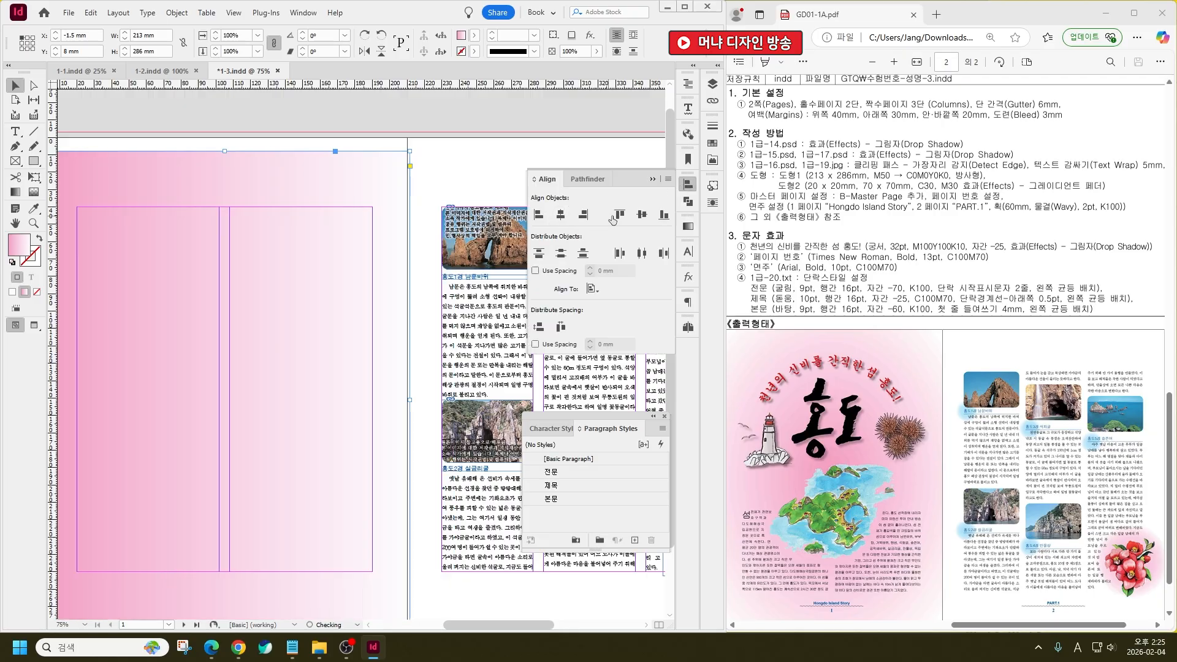
pyautogui.click(613, 213)
pyautogui.hotkey('ctrl', 'alt', 'shift', 'v')
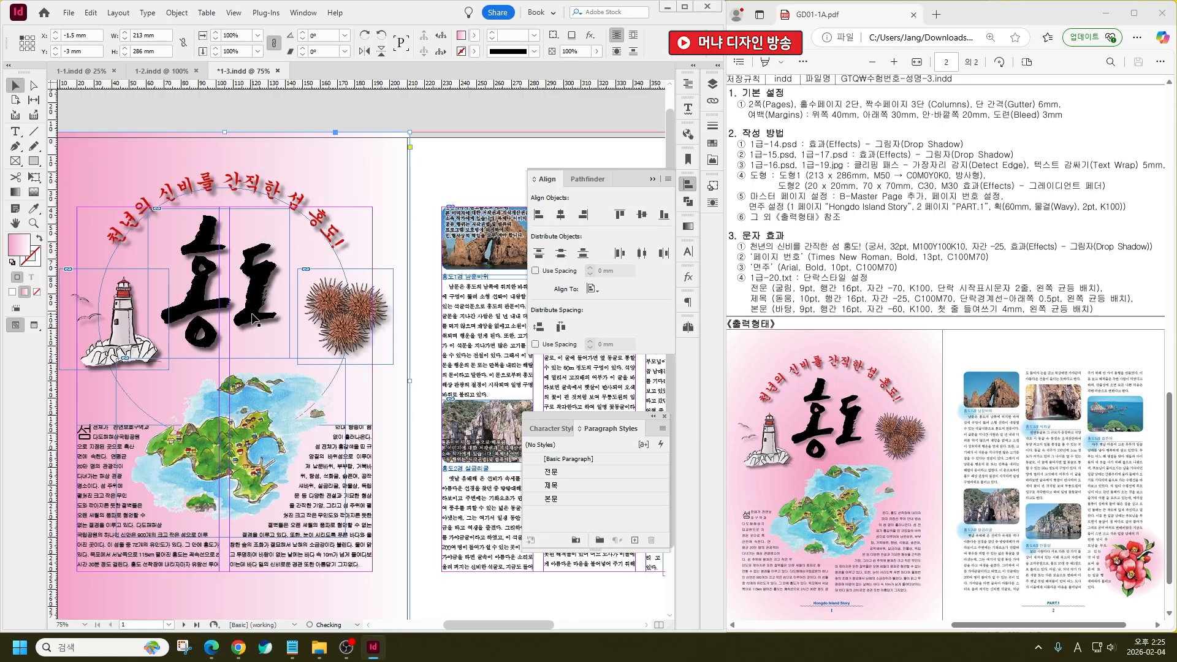
# Change the background rectangle's gradient type to Radial and deselect it
pyautogui.keyDown('alt'); pyautogui.scroll(-1, 348, 284); pyautogui.keyUp('alt')
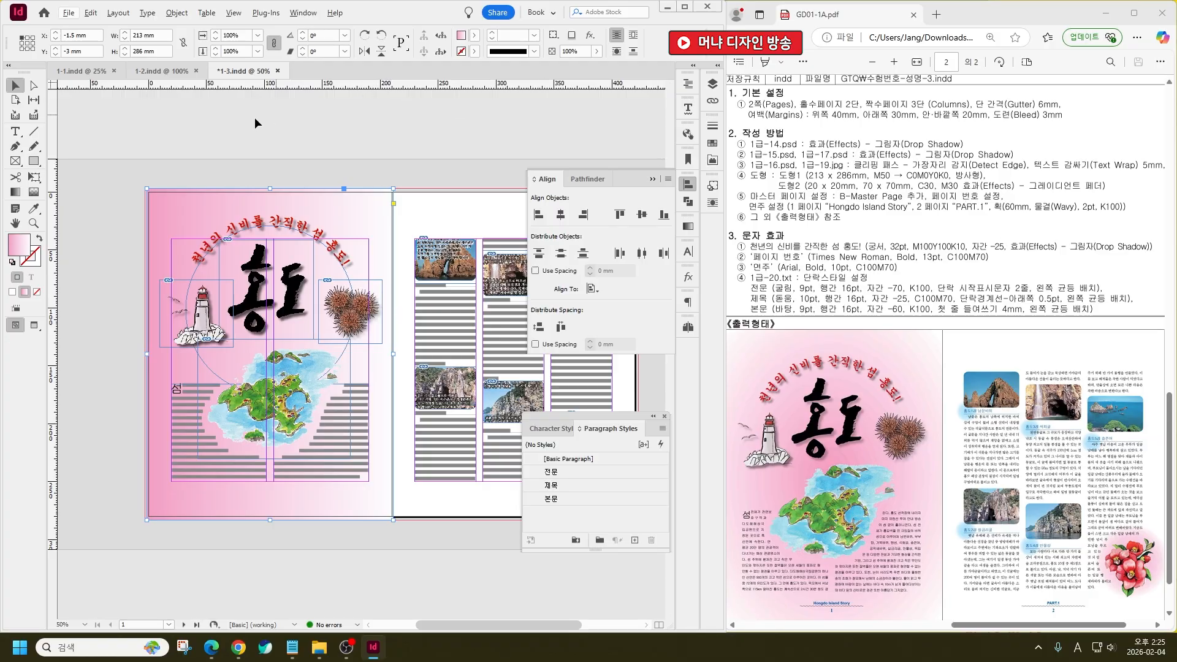
pyautogui.doubleClick(16, 192)
pyautogui.click(619, 240)
pyautogui.click(619, 263)
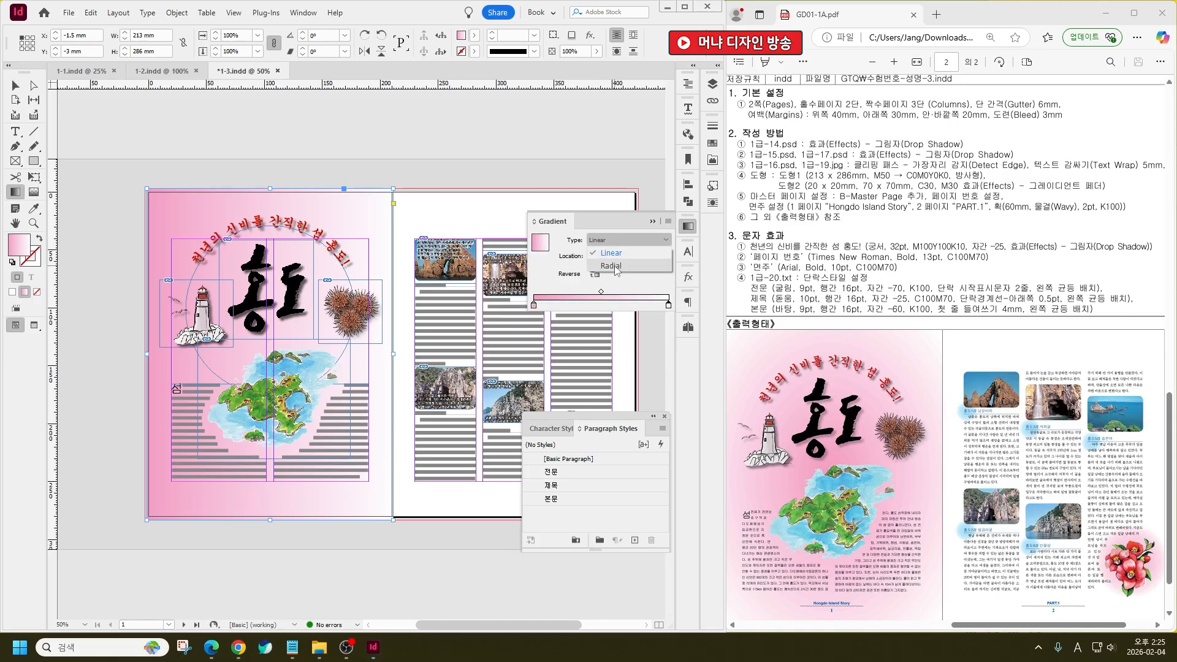
pyautogui.click(15, 99)
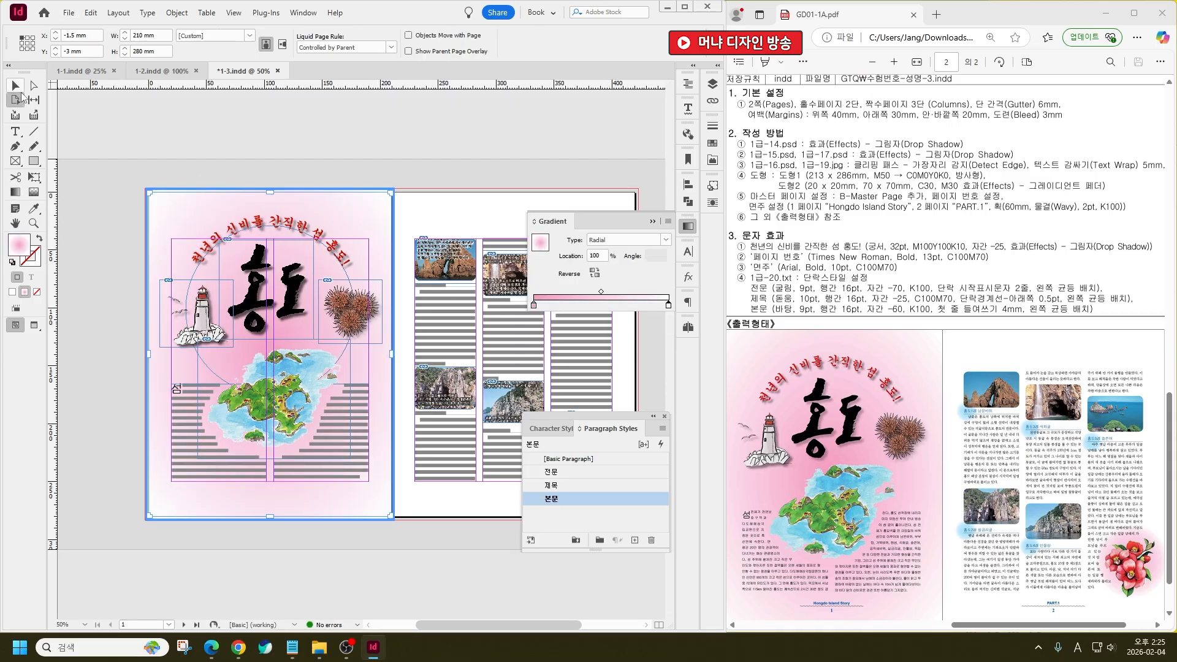
pyautogui.click(16, 85)
pyautogui.click(285, 153)
pyautogui.click(652, 221)
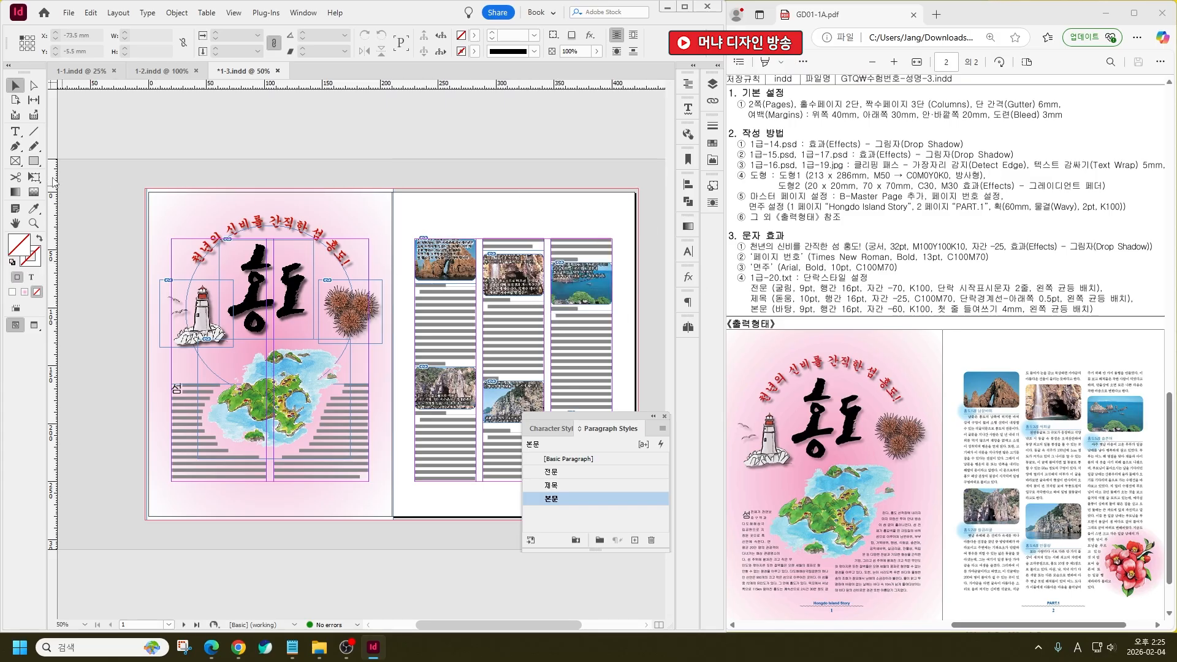
# Draw a 20 x 20 mm circle just above page 2
pyautogui.moveTo(33, 161); pyautogui.dragTo(86, 180)
pyautogui.click(402, 170)
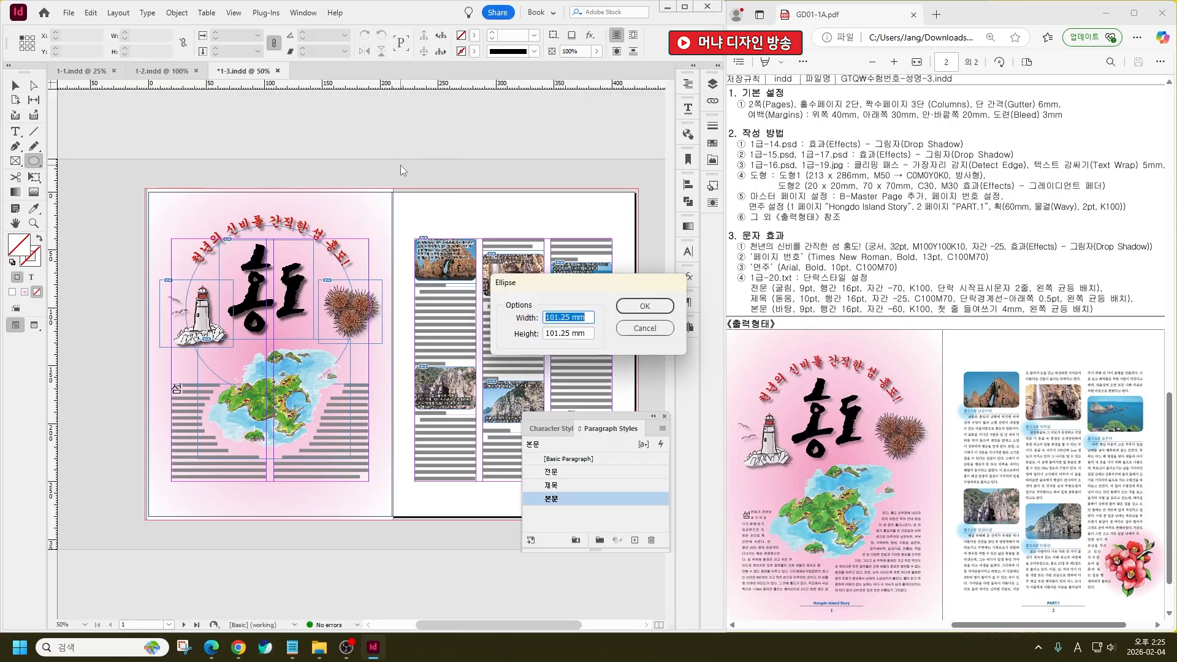
pyautogui.write('20')
pyautogui.press('Tab')
pyautogui.write('20')
pyautogui.press('Return')
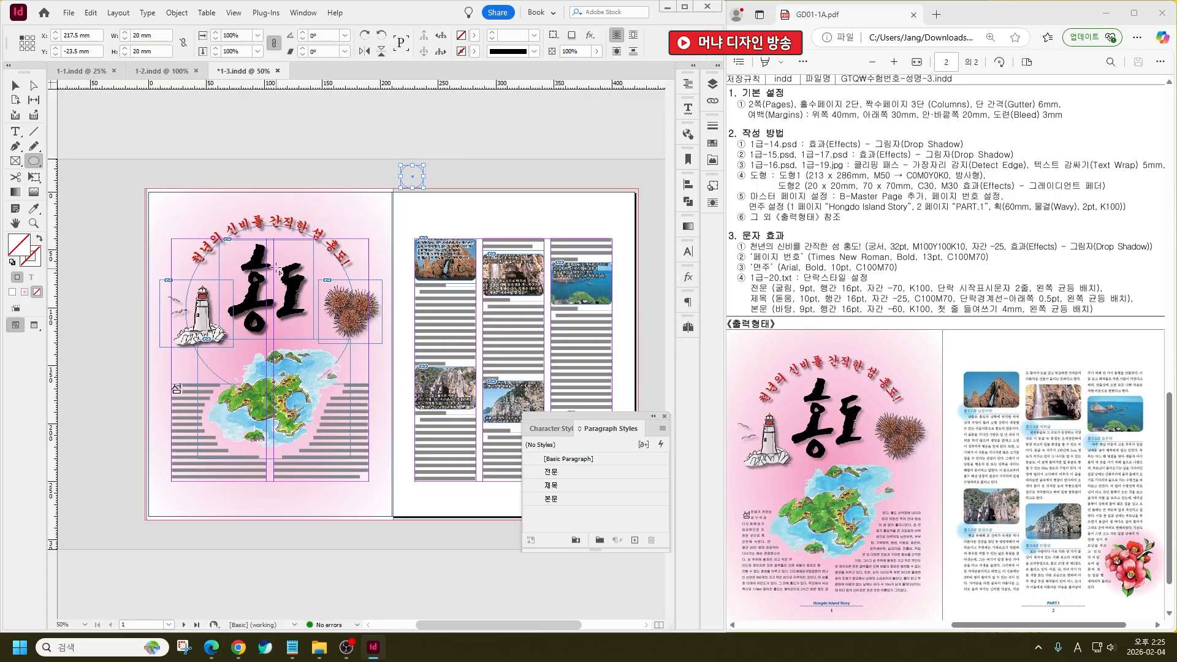
# Fill the 20 mm circle with C30
pyautogui.doubleClick(22, 250)
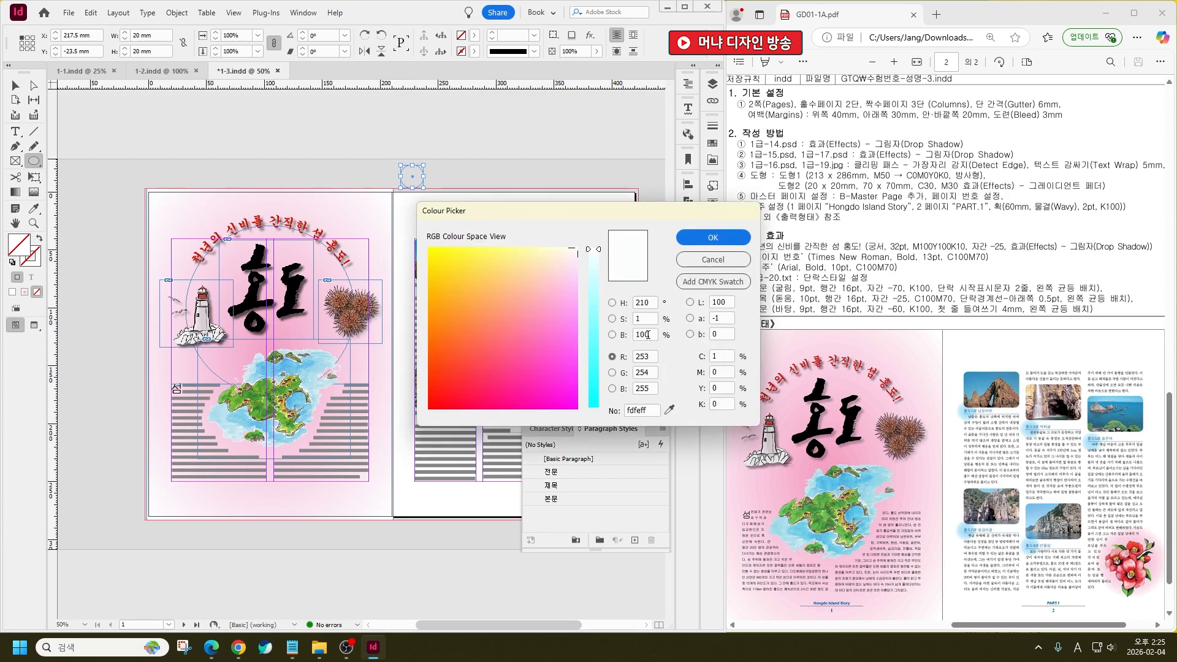
pyautogui.click(712, 359)
pyautogui.write('30')
pyautogui.press('Return')
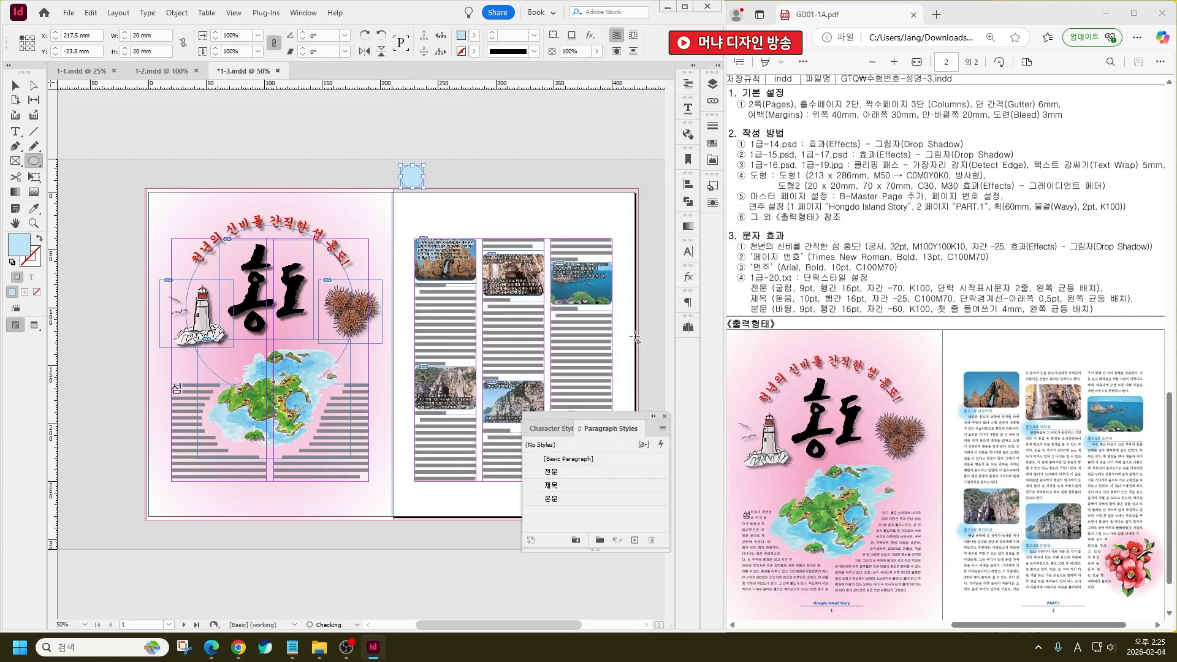
# Draw a 70 x 70 mm circle over the top of page 2 beside the small circle
pyautogui.click(16, 85)
pyautogui.click(34, 160)
pyautogui.click(437, 181)
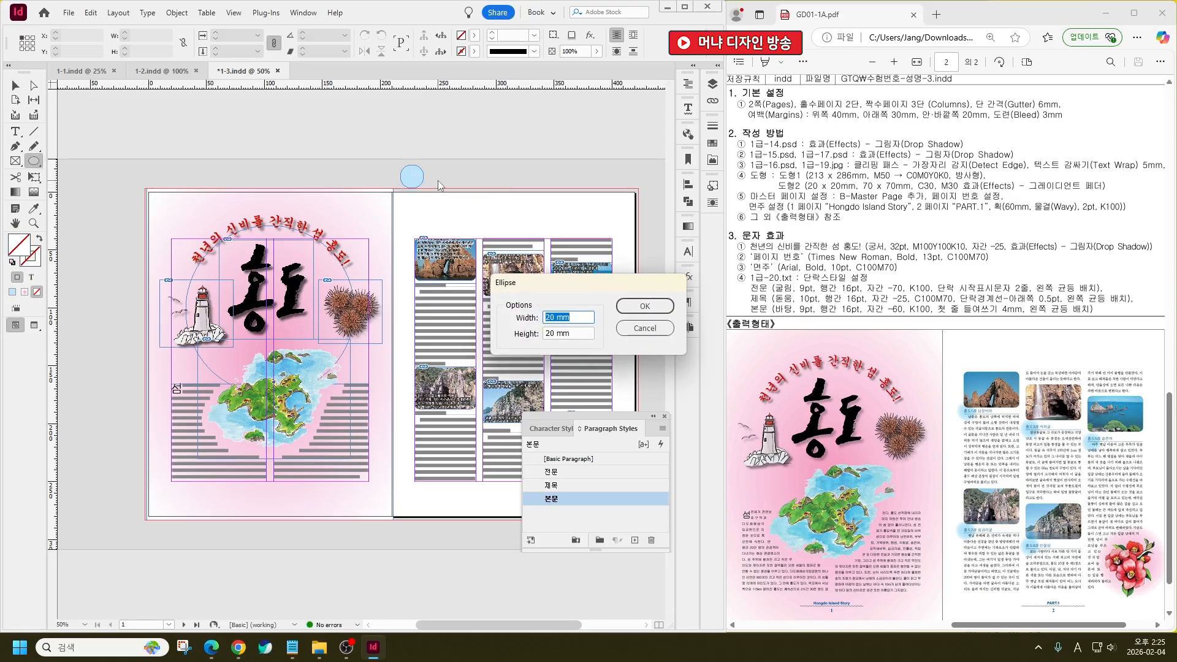
pyautogui.write('70')
pyautogui.press('Tab')
pyautogui.write('70')
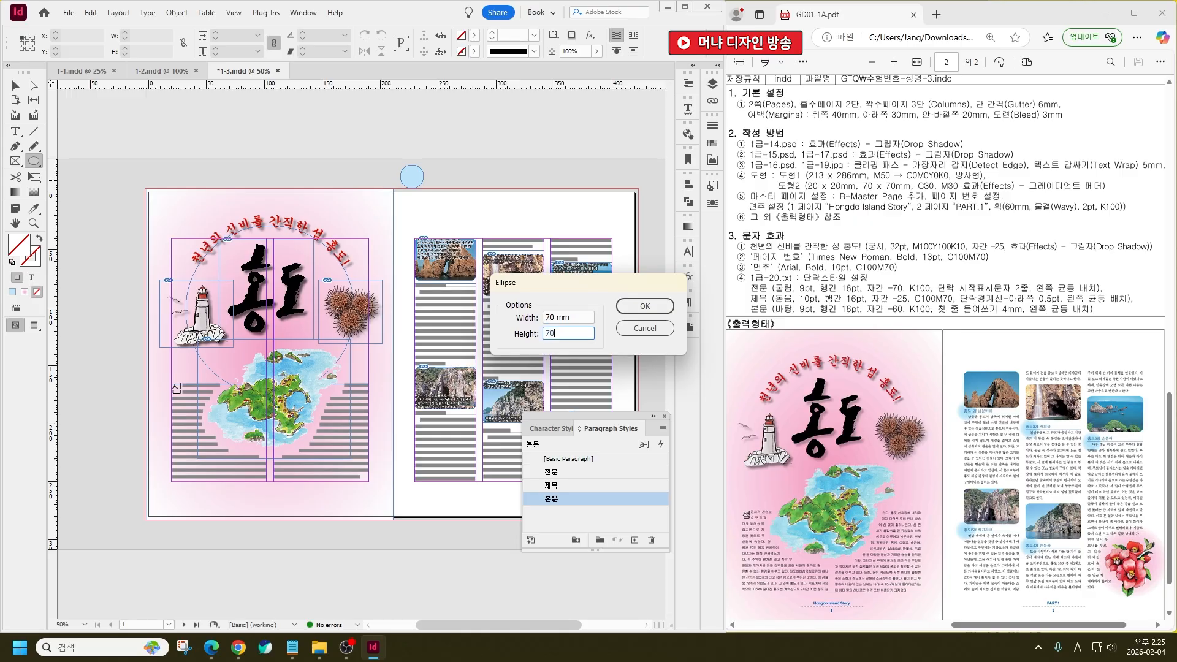
pyautogui.press('Return')
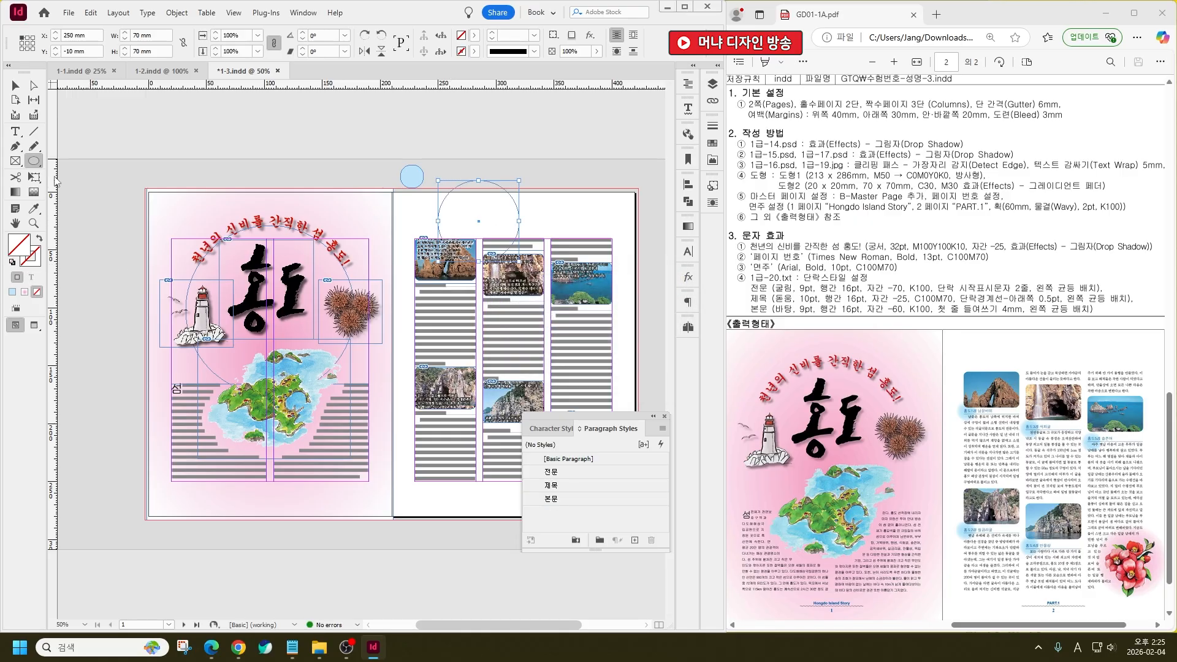
# Fill the 70 mm circle with C0 M30
pyautogui.doubleClick(23, 250)
pyautogui.moveTo(724, 354); pyautogui.dragTo(702, 356)
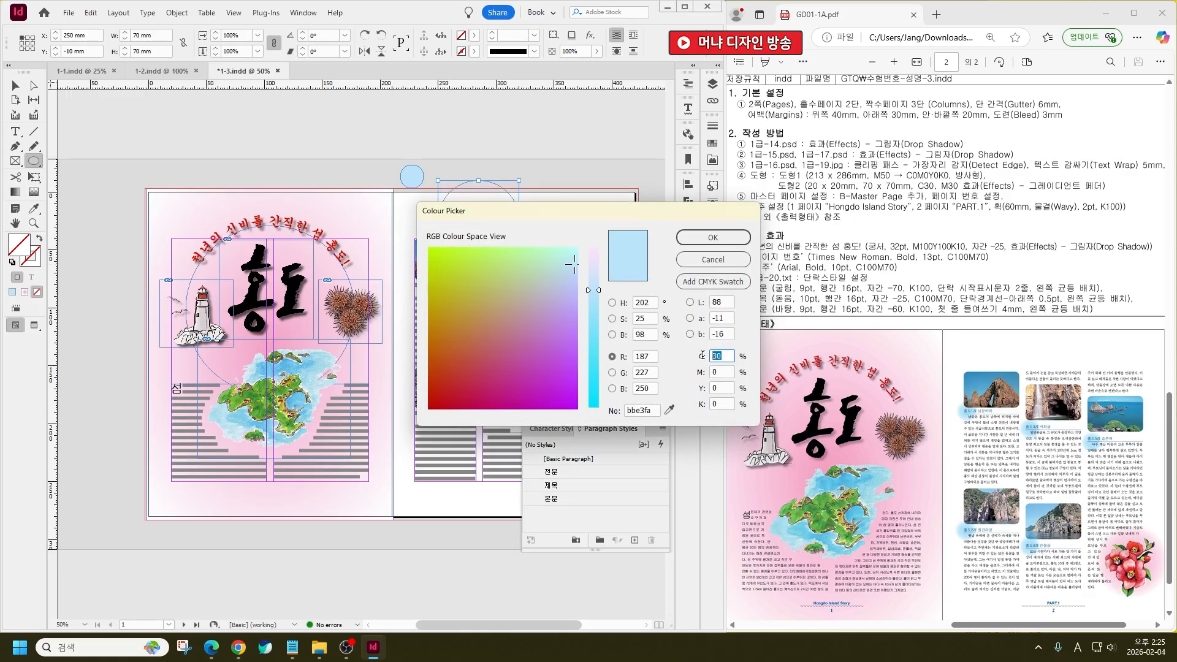
pyautogui.write('0')
pyautogui.press('Tab')
pyautogui.write('30')
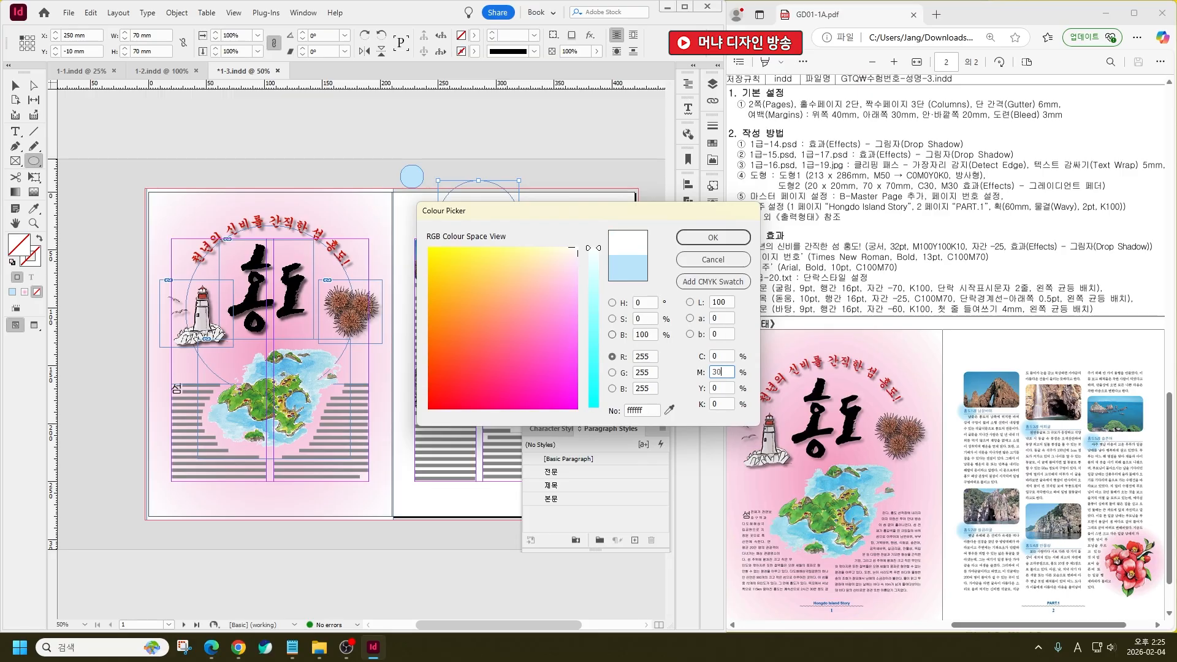
pyautogui.press('Return')
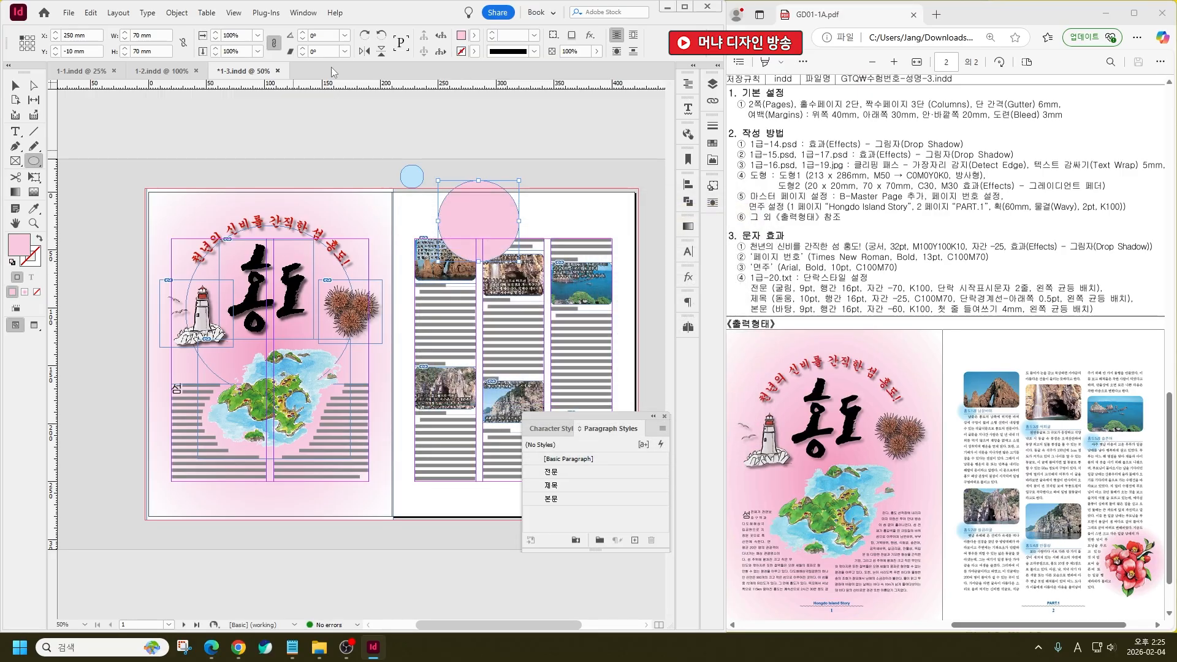
# Apply a radial Gradient Feather to both the 20 mm and 70 mm circles
pyautogui.click(16, 85)
pyautogui.moveTo(403, 166); pyautogui.dragTo(483, 198)
pyautogui.rightClick(487, 196)
pyautogui.moveTo(668, 443)
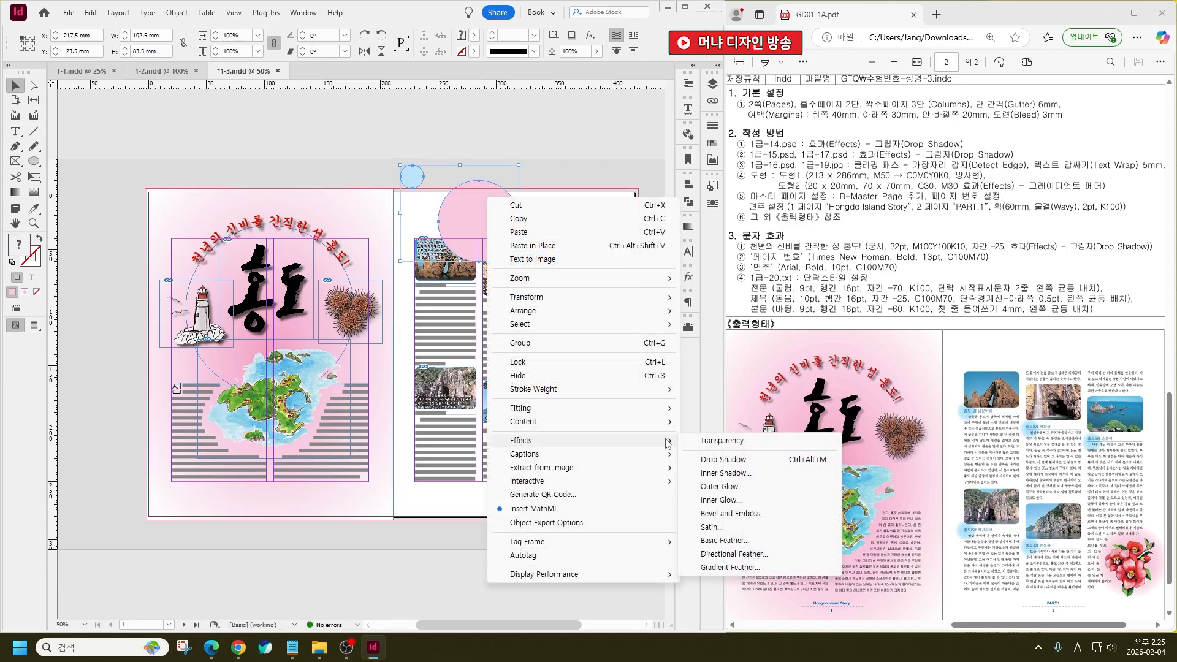
pyautogui.click(759, 567)
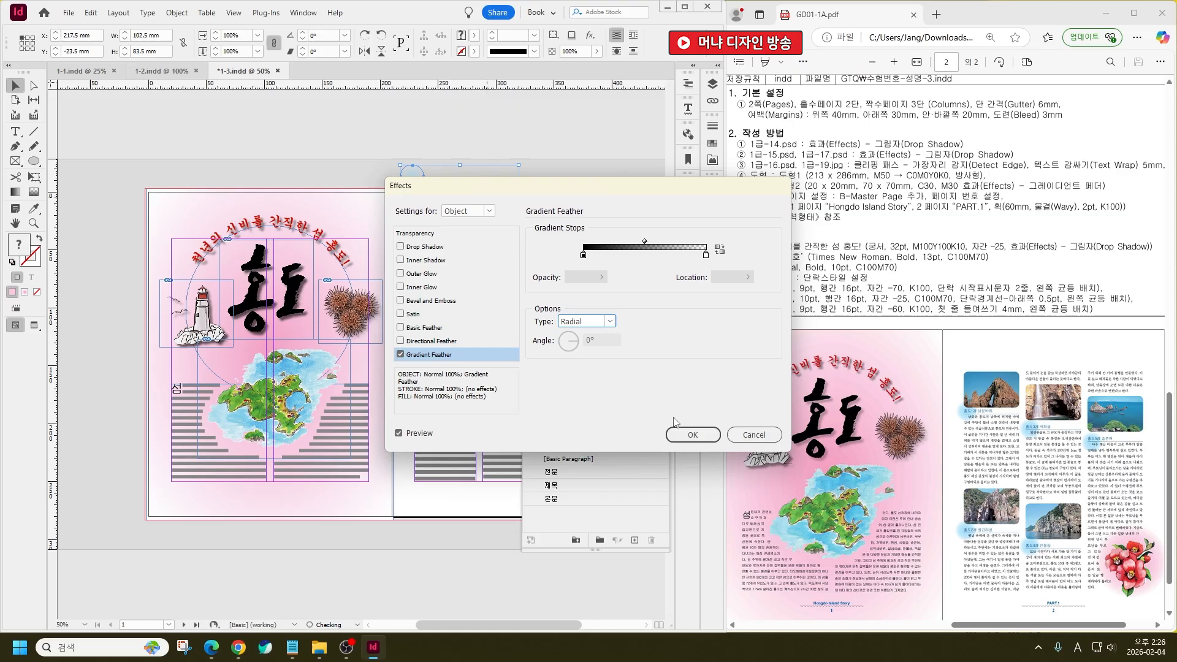
pyautogui.click(693, 435)
pyautogui.click(543, 148)
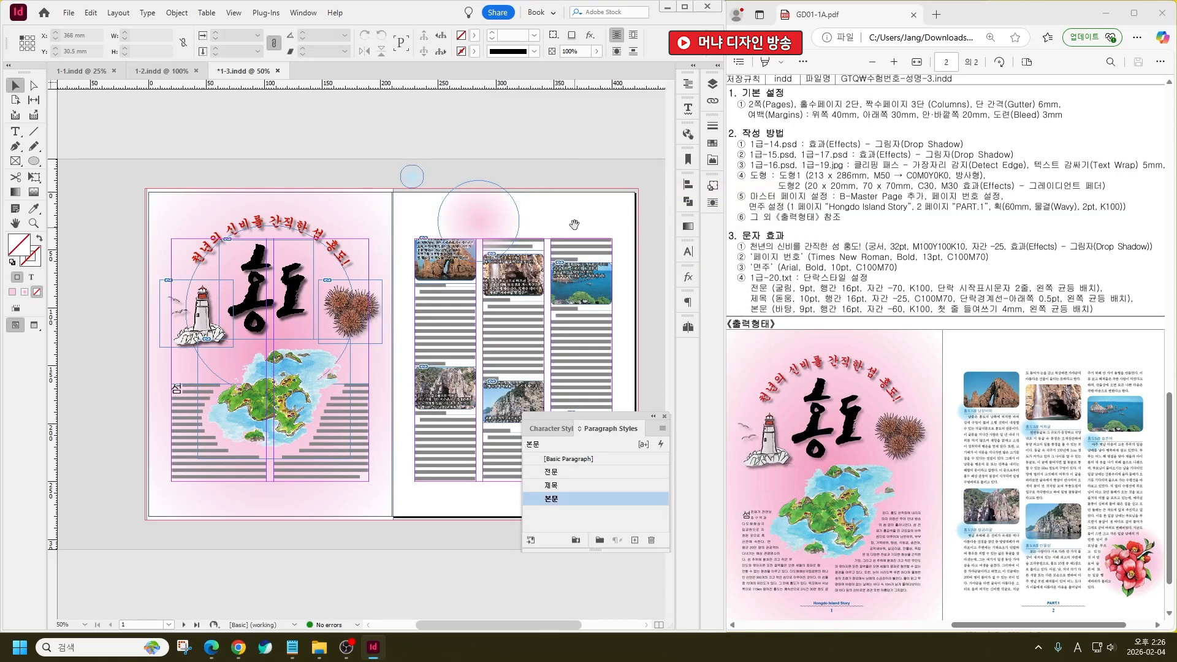
# Move the 70 mm circle onto the red flower at page 2's lower outer corner and send it to the back
pyautogui.moveTo(575, 224); pyautogui.dragTo(452, 224)
pyautogui.moveTo(356, 208); pyautogui.dragTo(472, 433)
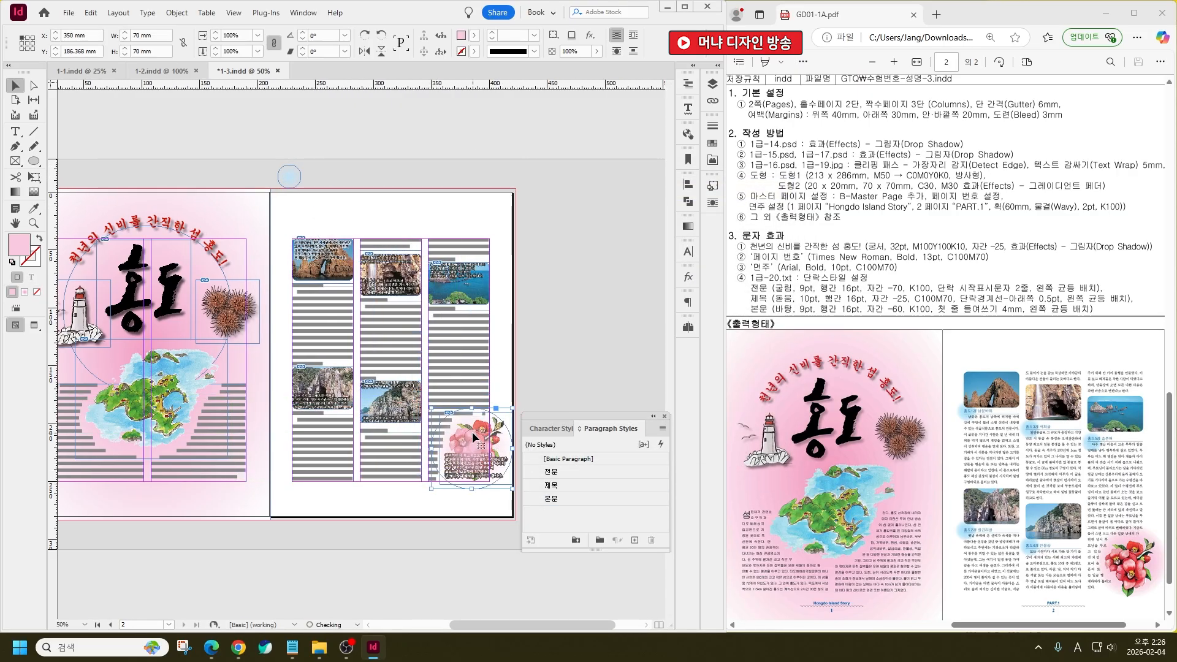
pyautogui.hotkey('ctrl', 'shift', '[')
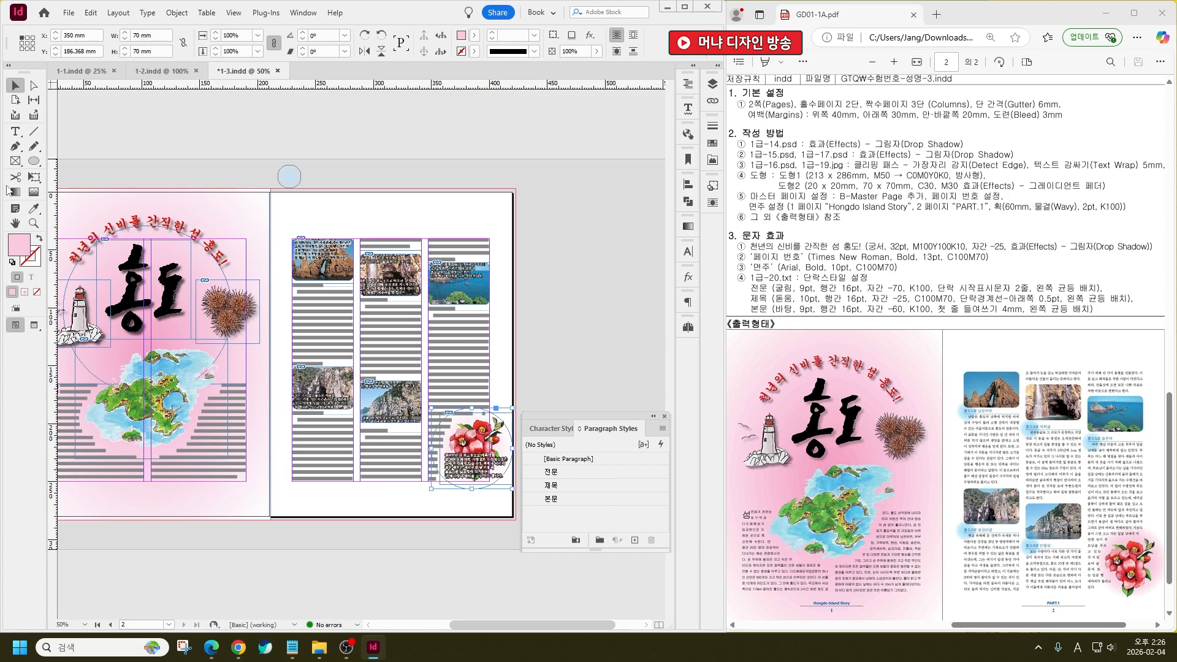
# Try to adjust the 70 mm circle's fade with the Gradient Feather tool
pyautogui.click(35, 193)
pyautogui.moveTo(468, 455)
pyautogui.mouseDown()
pyautogui.moveTo(512, 421)
pyautogui.moveTo(468, 443)
pyautogui.mouseUp()
pyautogui.moveTo(472, 402); pyautogui.dragTo(473, 401)
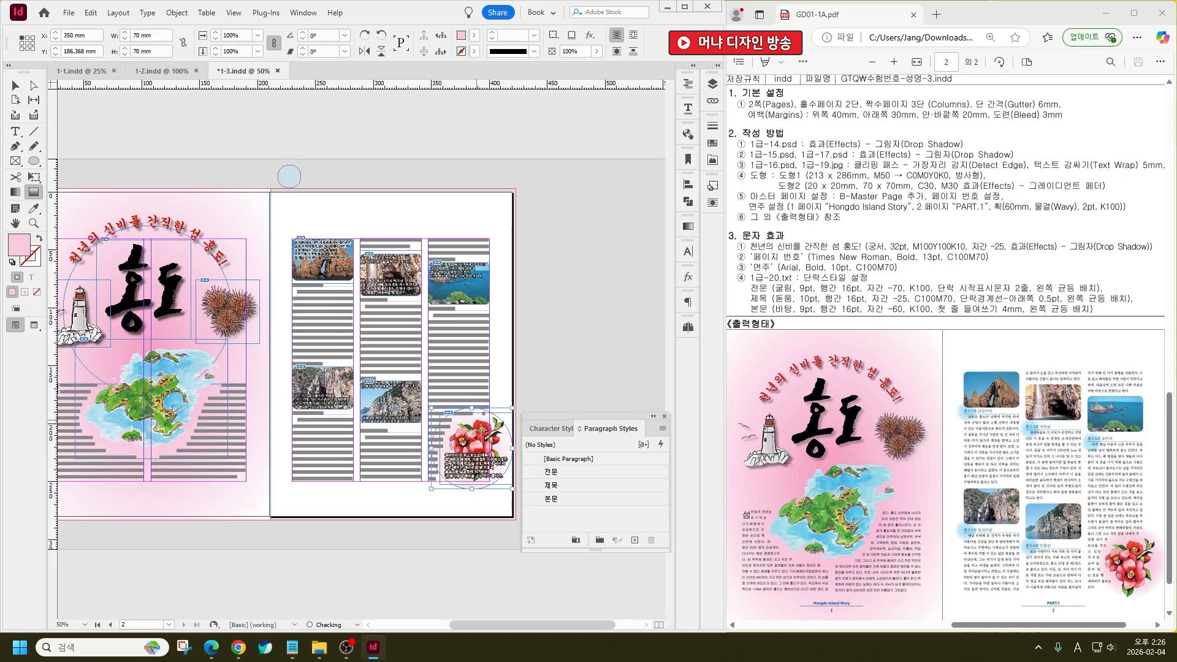
pyautogui.moveTo(476, 451); pyautogui.dragTo(468, 394)
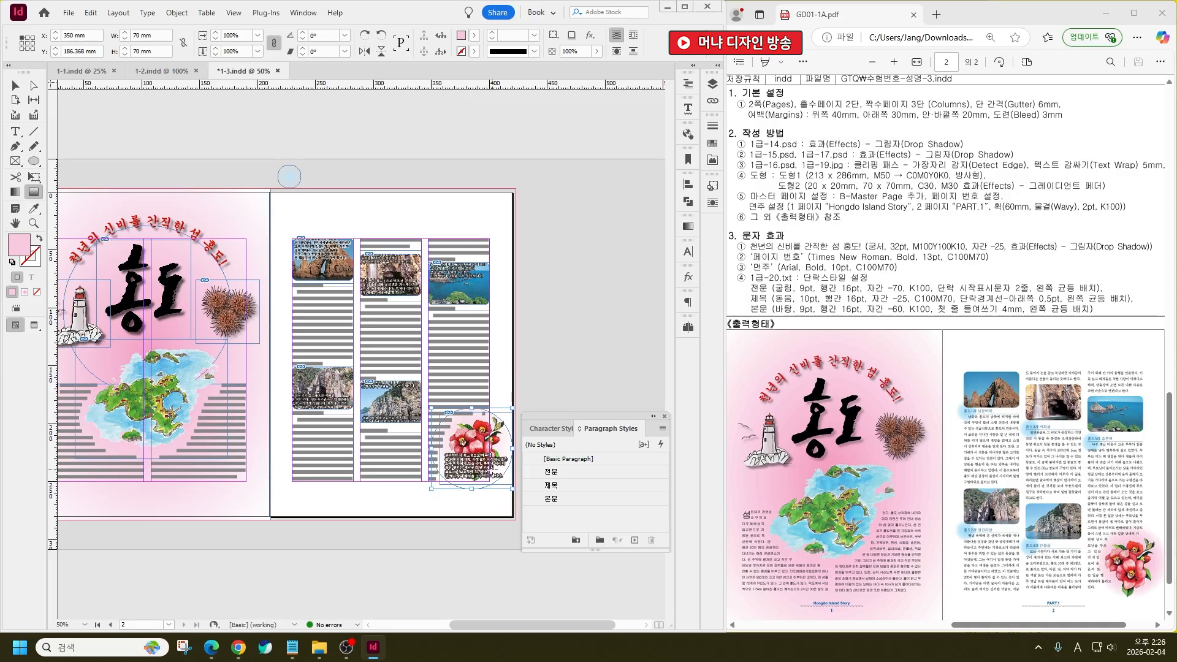
pyautogui.hotkey('ctrl', 'z')
# Adjust the midpoint of the 70 mm circle's radial Gradient Feather in its effect settings
pyautogui.rightClick(504, 461)
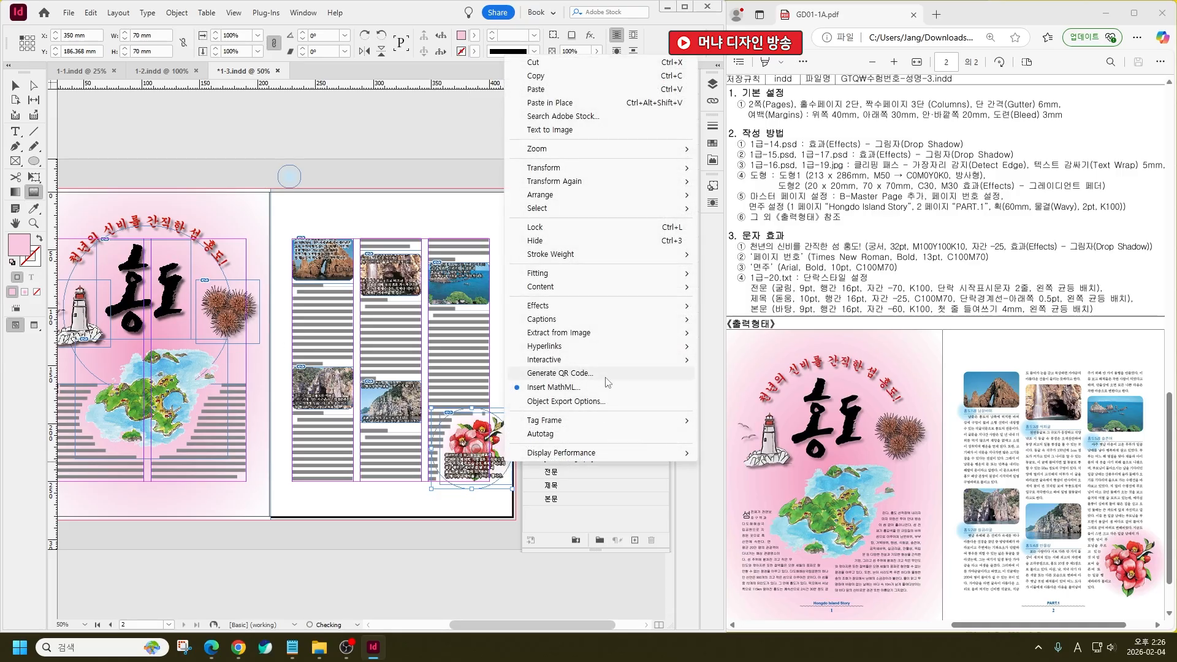
pyautogui.click(19, 87)
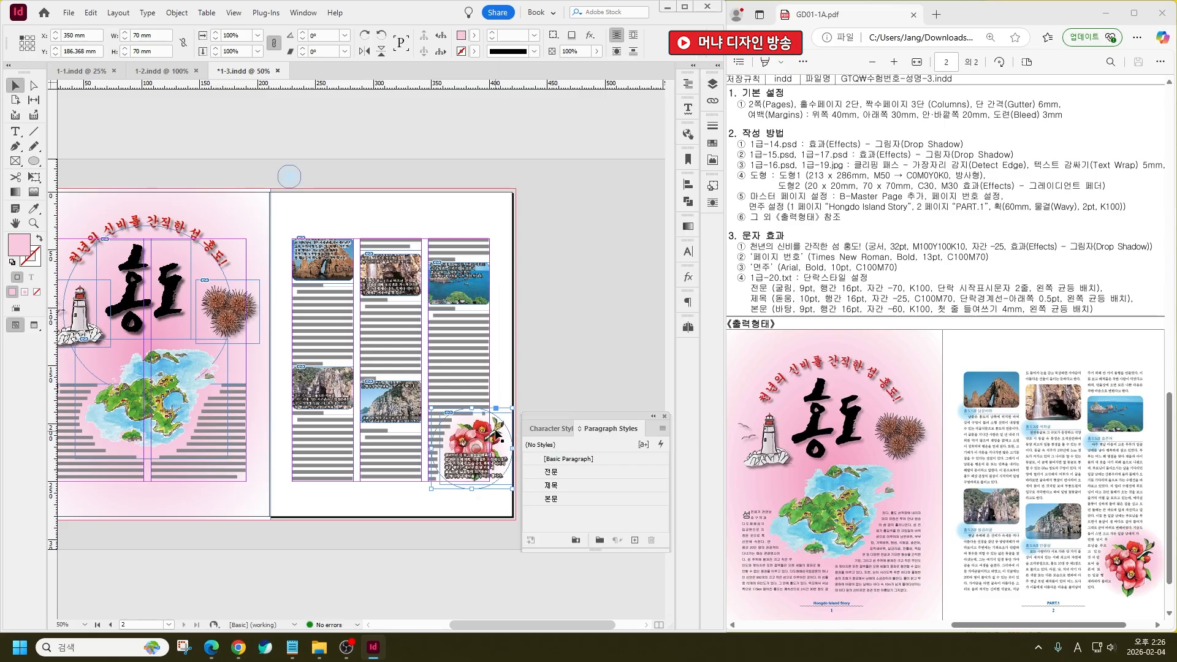
pyautogui.rightClick(527, 407)
pyautogui.moveTo(613, 477)
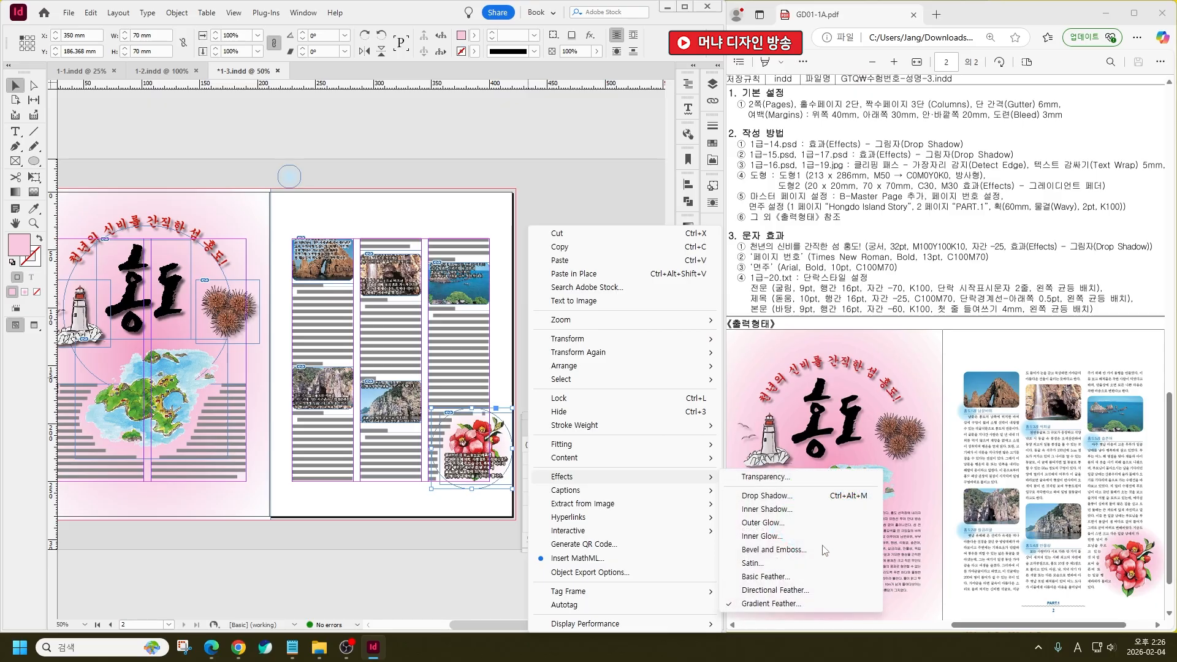
pyautogui.click(774, 604)
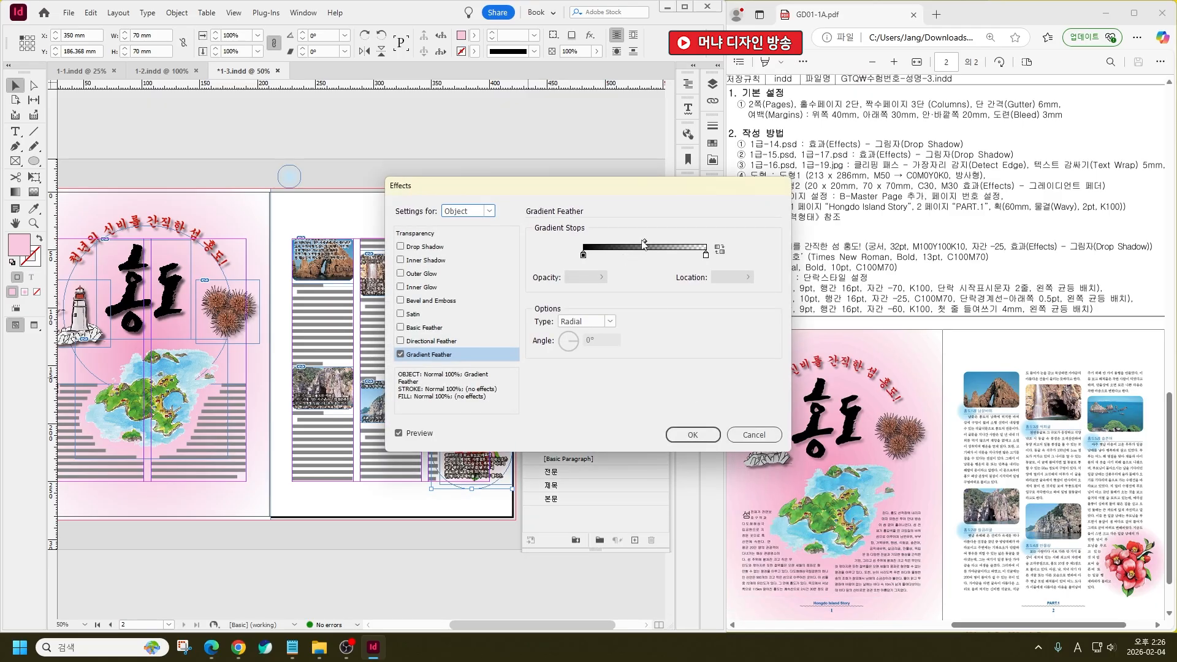
pyautogui.moveTo(644, 241); pyautogui.dragTo(622, 151)
pyautogui.click(657, 353)
# Place the 20 mm circle at the start of the 홍도1경 heading on page 2 and duplicate it onto the other four headings
pyautogui.click(298, 185)
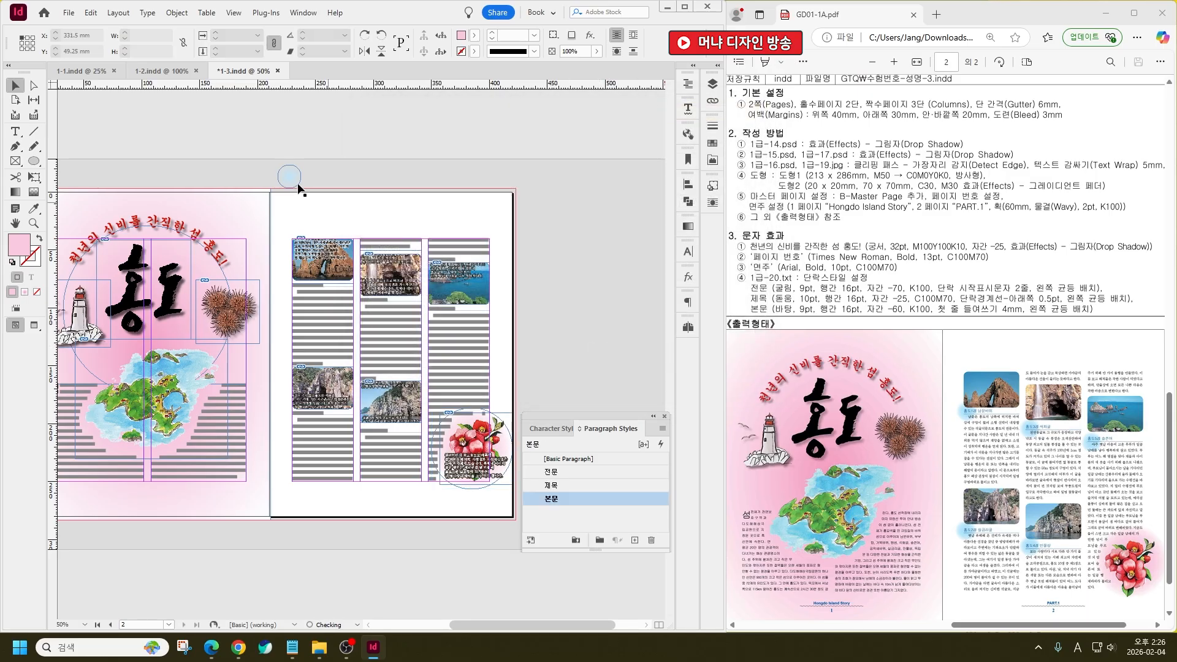
pyautogui.moveTo(296, 172); pyautogui.dragTo(297, 284)
pyautogui.scroll(4, 299, 283)
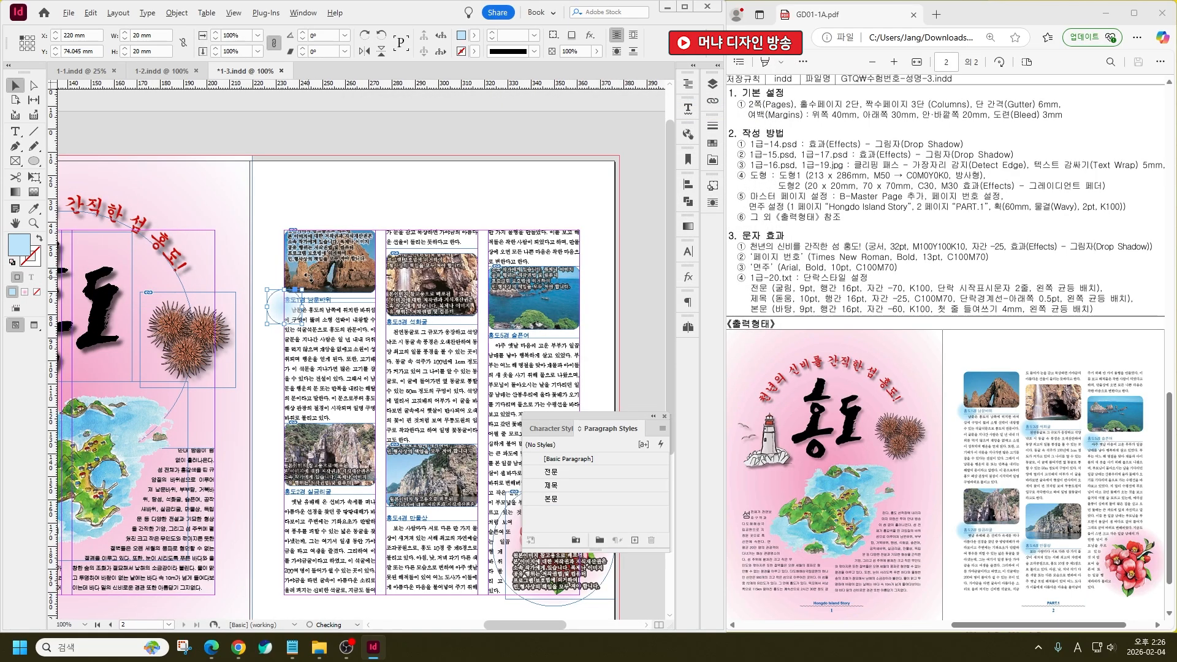
pyautogui.moveTo(280, 341); pyautogui.dragTo(396, 411)
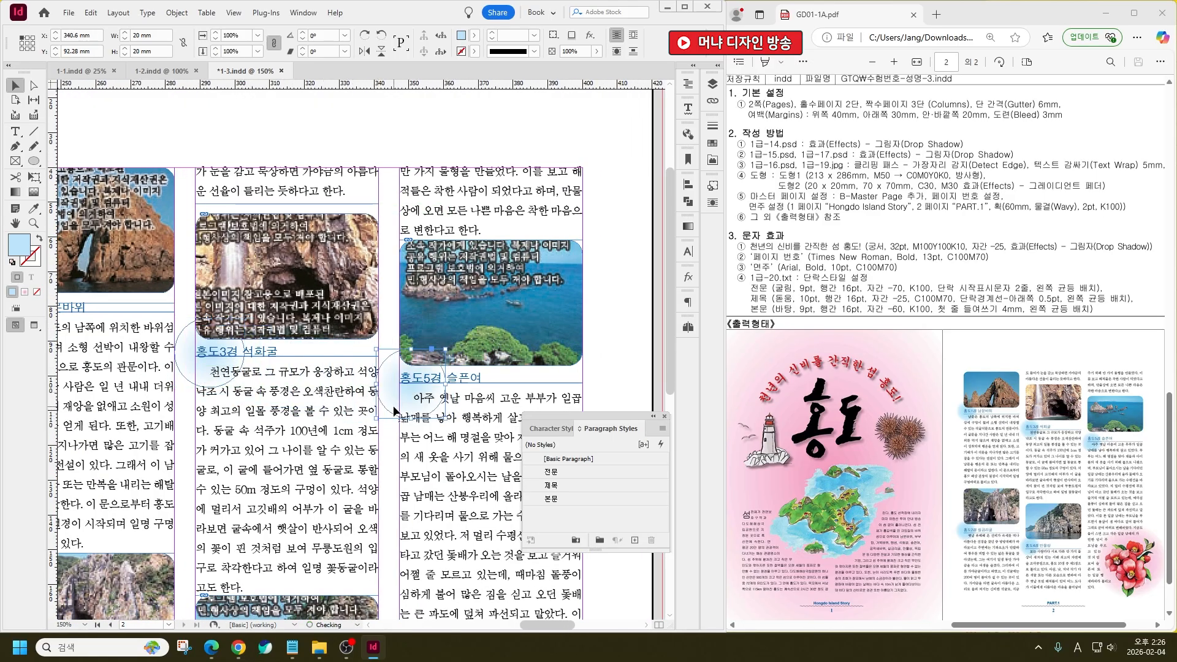
pyautogui.moveTo(405, 455); pyautogui.dragTo(451, 232)
pyautogui.moveTo(452, 174); pyautogui.dragTo(238, 464)
pyautogui.click(211, 518)
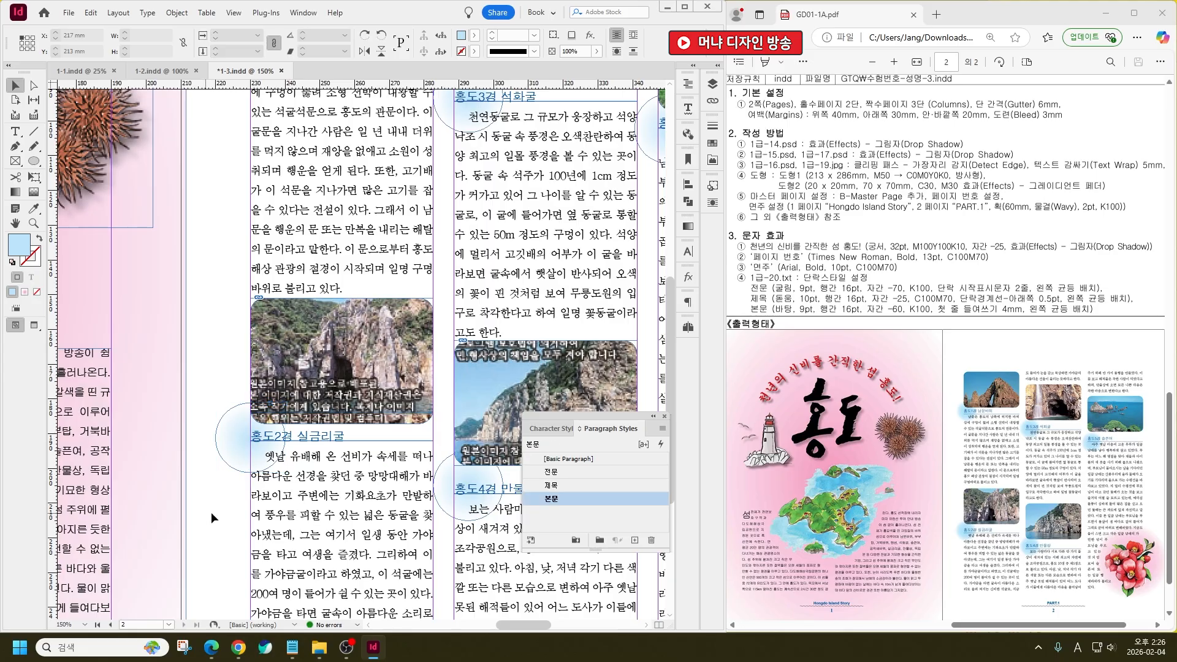
pyautogui.scroll(-3, 223, 343)
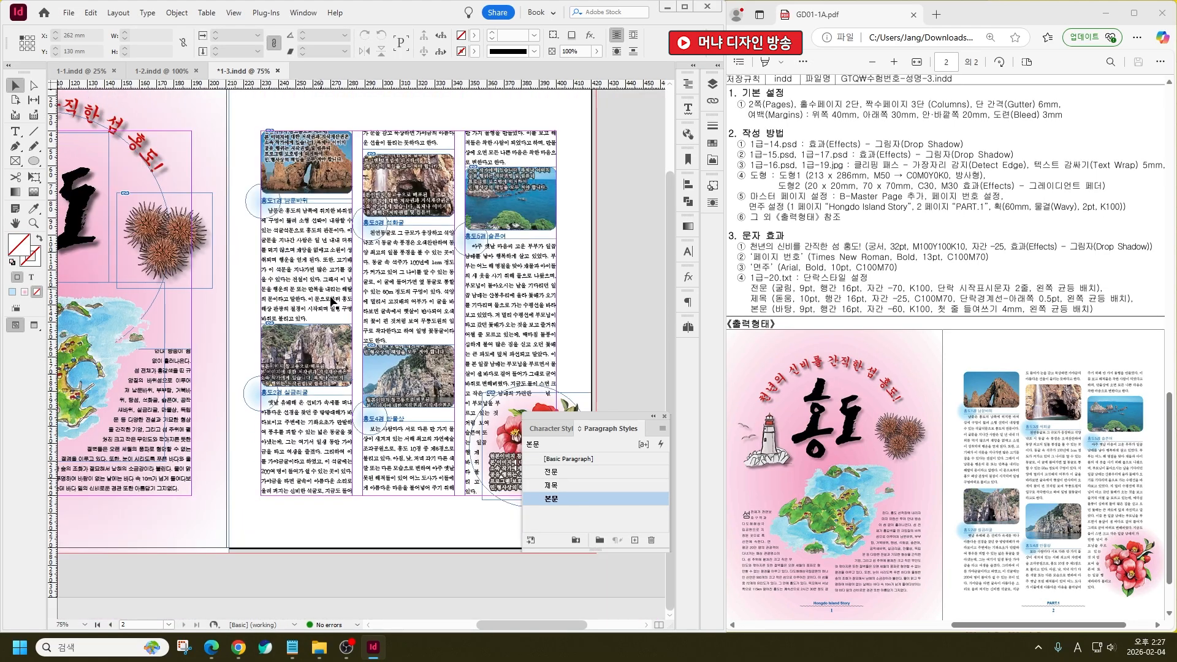
pyautogui.scroll(-2, 573, 340)
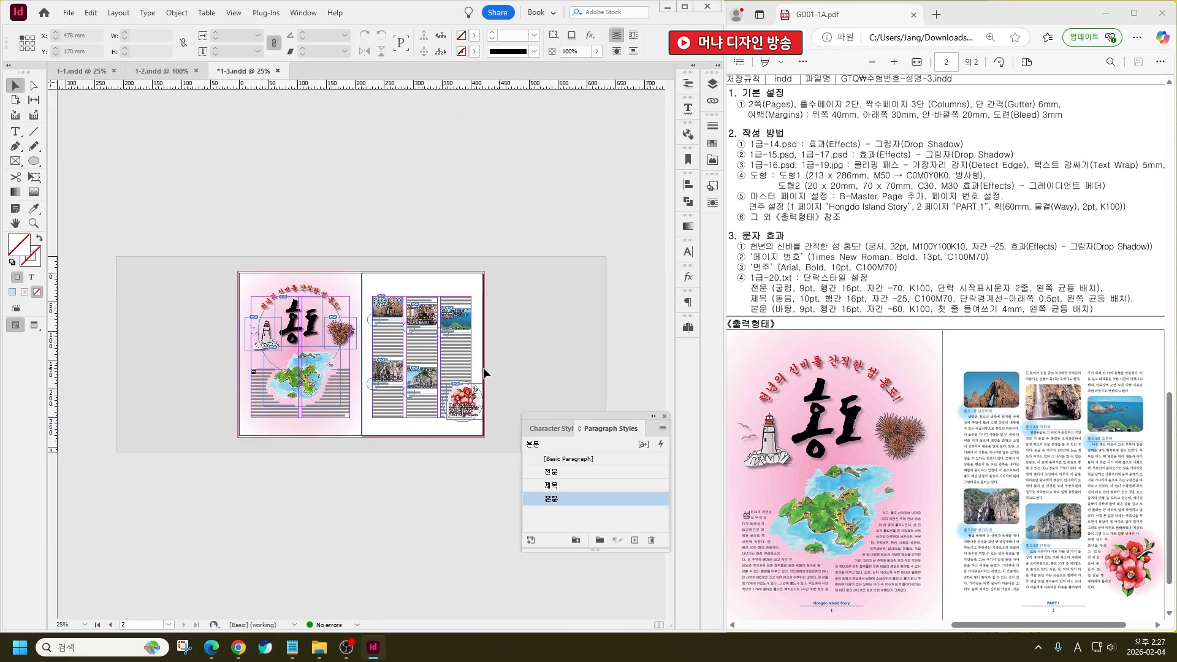
# Create a new parent with prefix B, based on no parent, with 2 pages
pyautogui.hotkey('ctrl', '=')
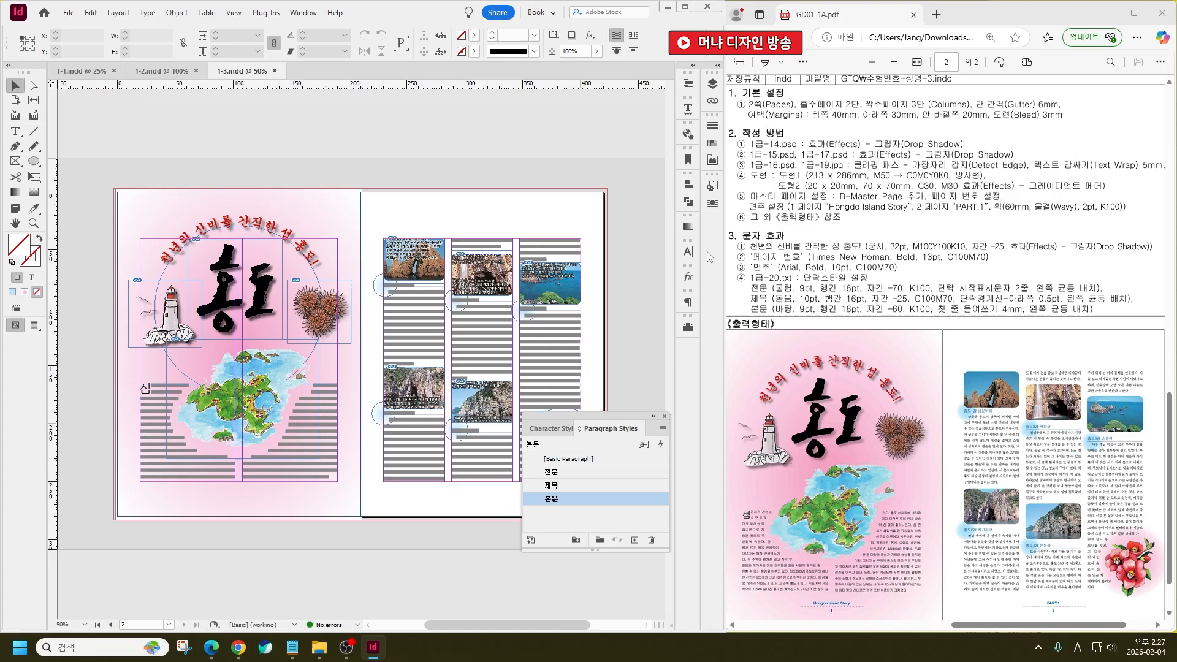
pyautogui.click(688, 328)
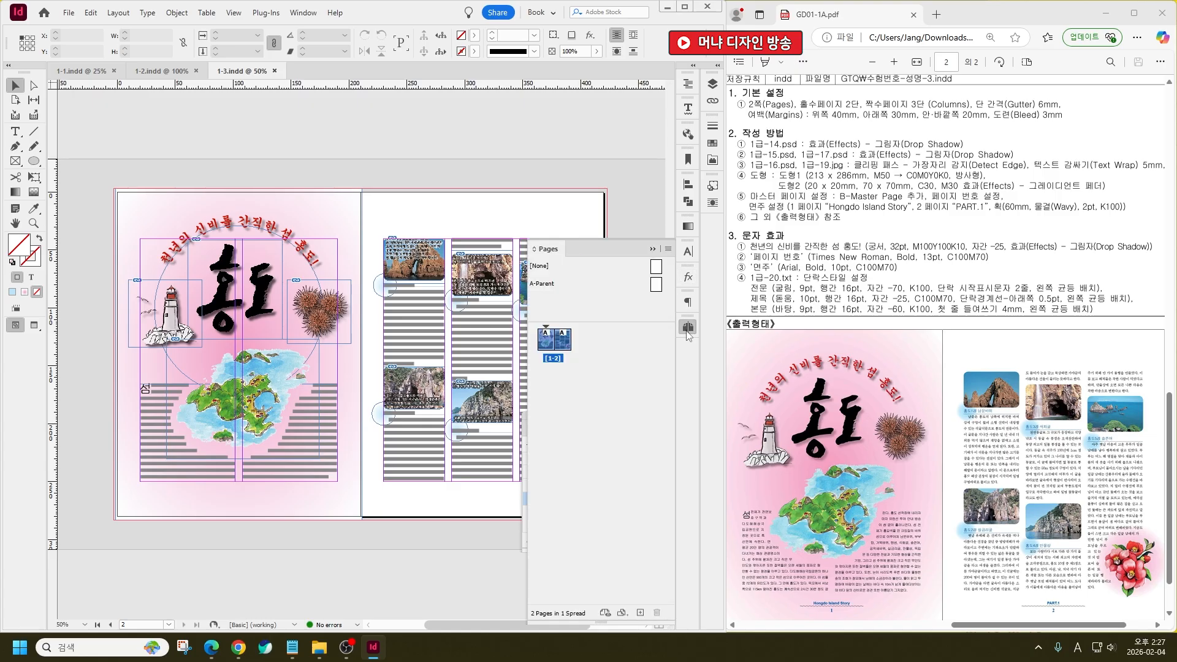
pyautogui.doubleClick(655, 286)
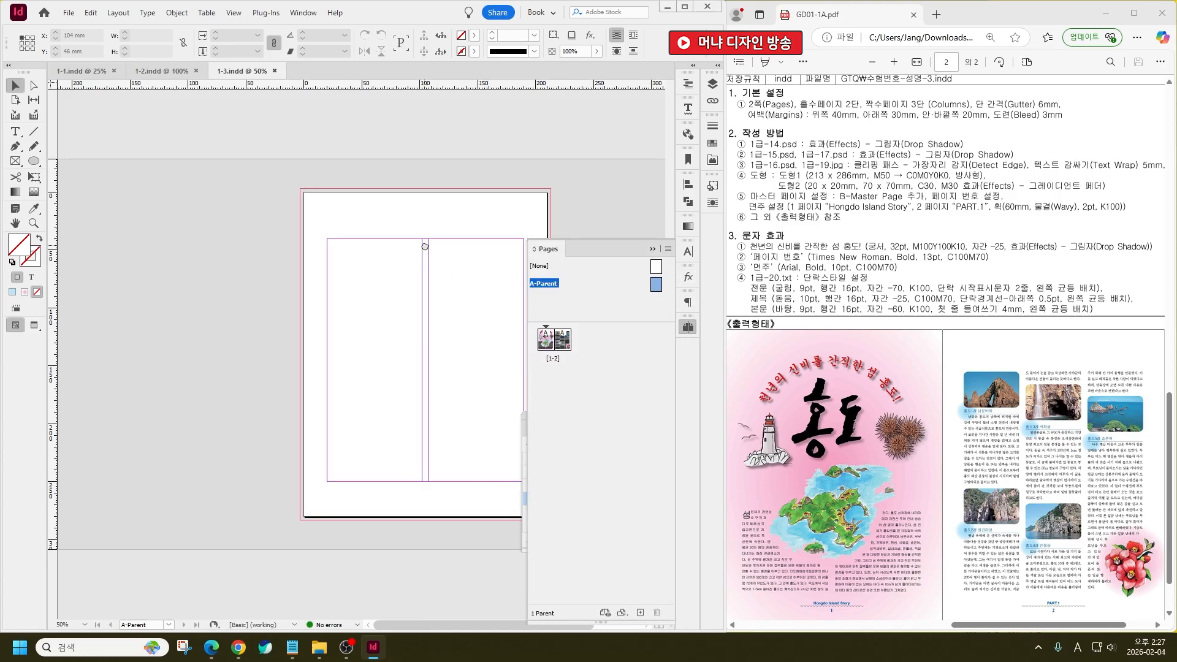
pyautogui.moveTo(337, 225); pyautogui.dragTo(209, 224)
pyautogui.rightClick(614, 299)
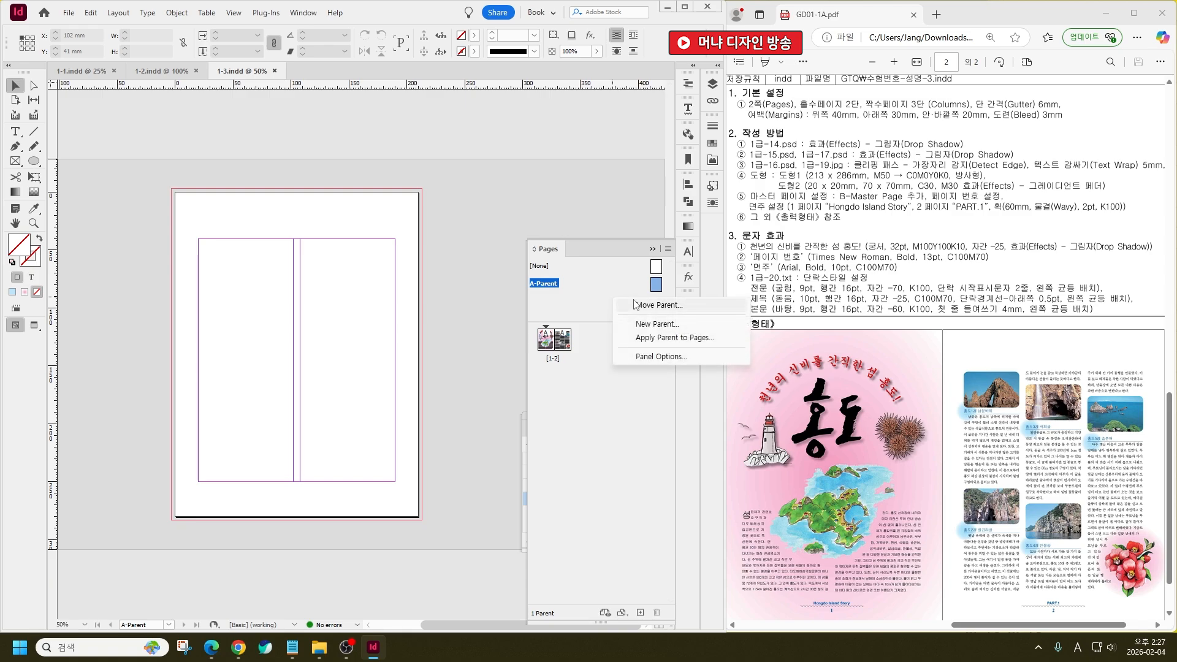
pyautogui.click(648, 326)
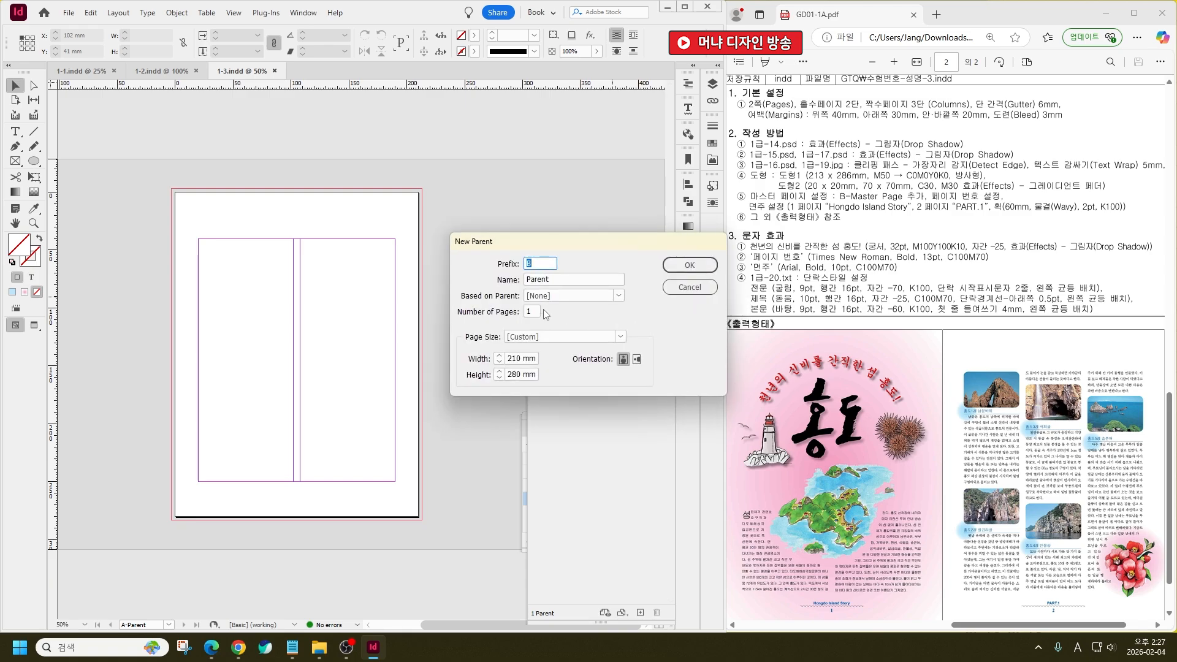
pyautogui.click(537, 311)
pyautogui.write('2')
pyautogui.press('Return')
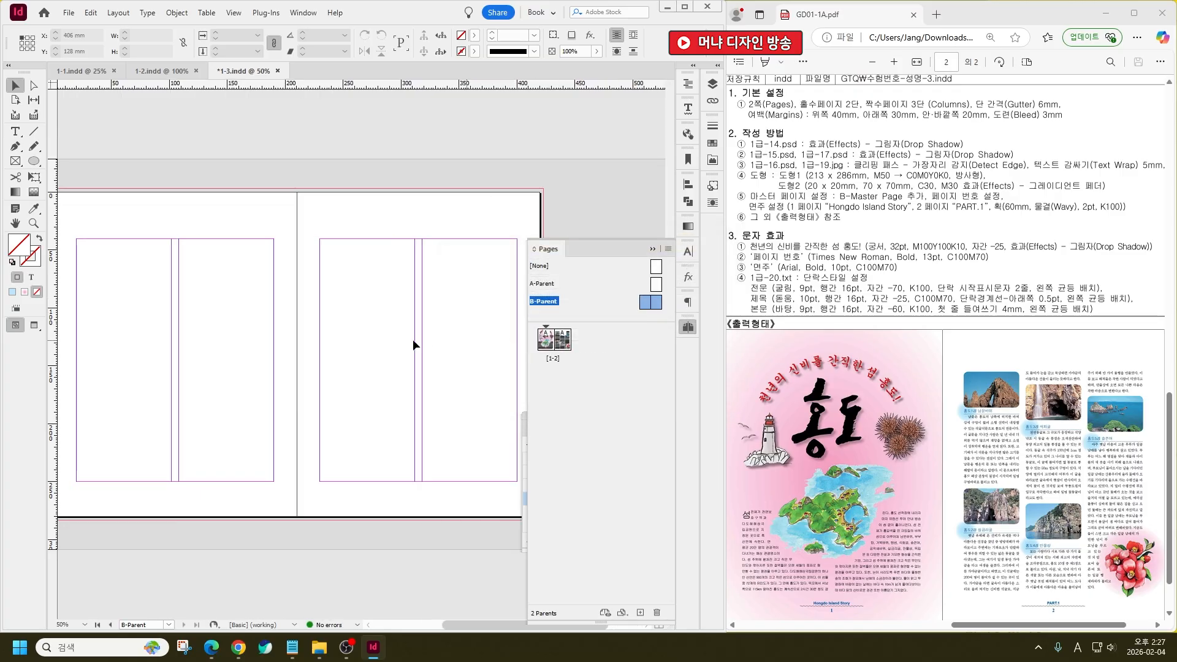
pyautogui.moveTo(296, 491); pyautogui.dragTo(346, 411)
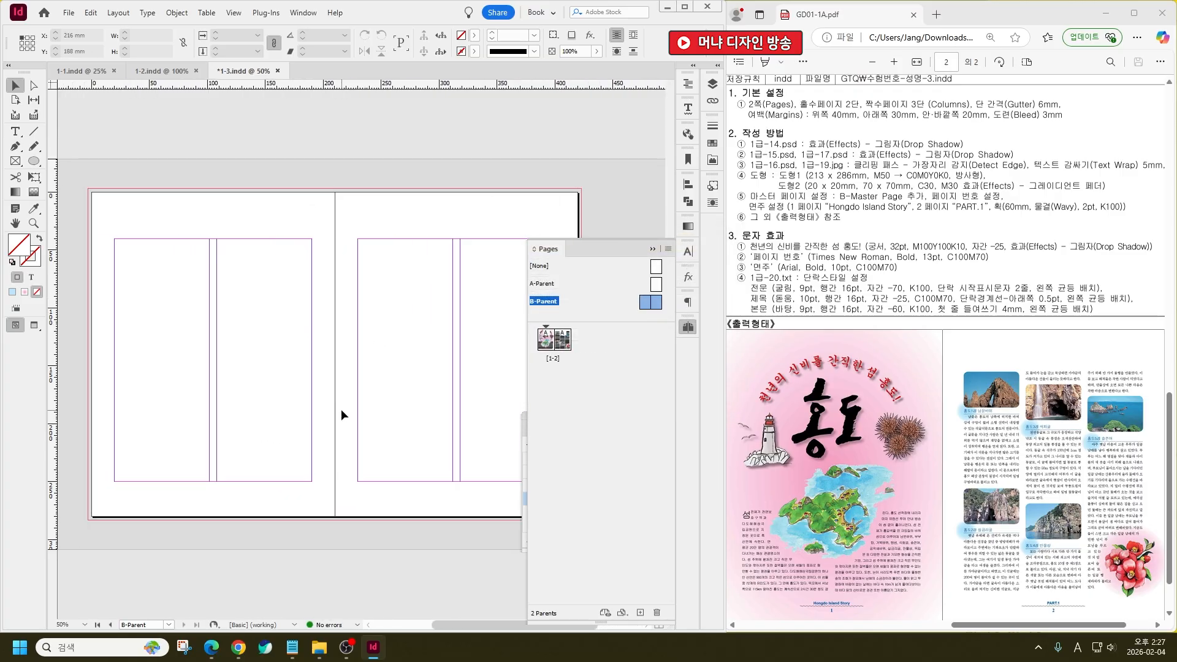
# Draw two stacked text frames, about 16 x 12 mm and 12 x 12 mm, below the left parent page's columns, each containing 1
pyautogui.moveTo(319, 646)
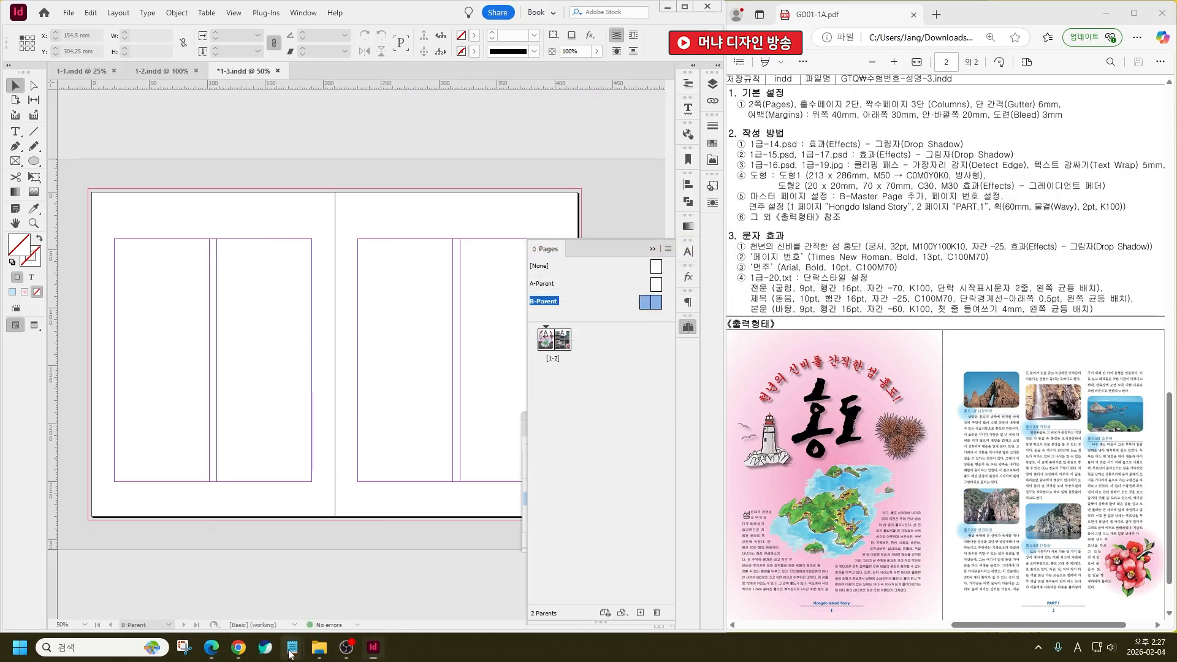
pyautogui.click(248, 564)
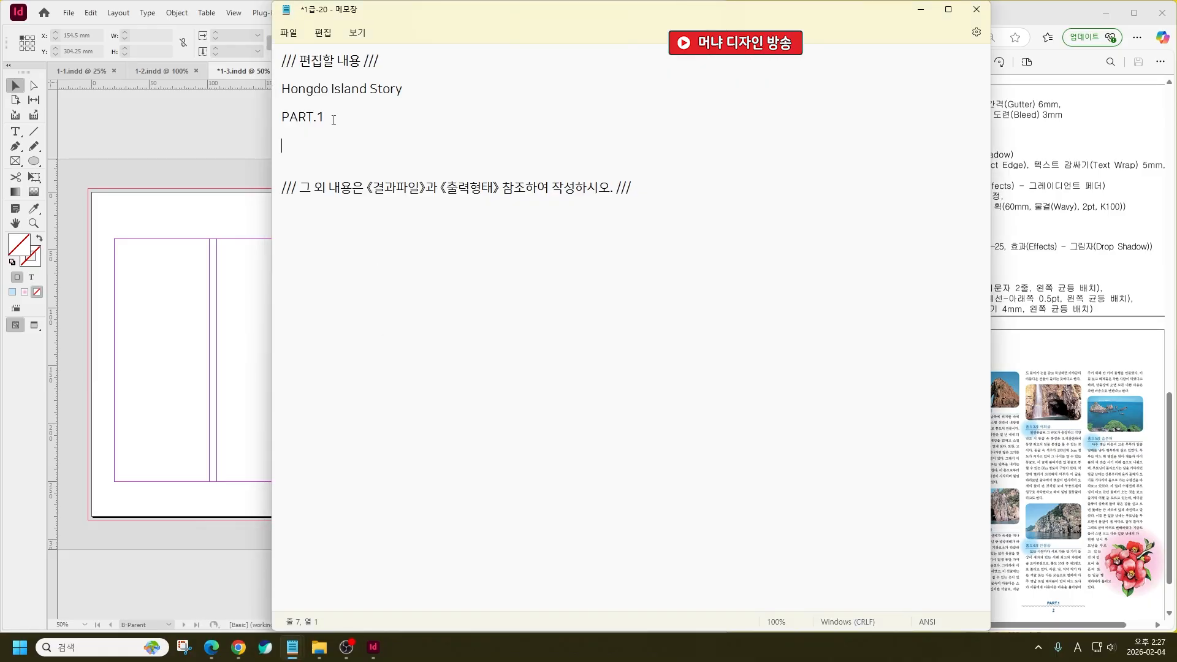
pyautogui.click(174, 392)
pyautogui.scroll(3, 168, 502)
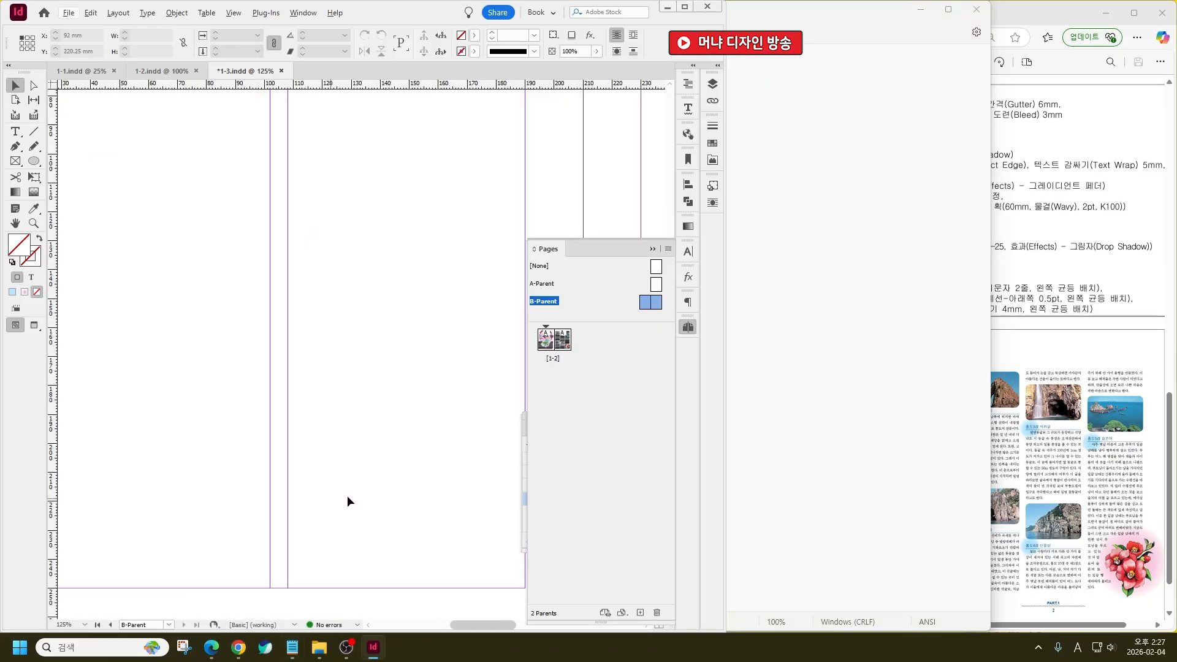
pyautogui.press('t')
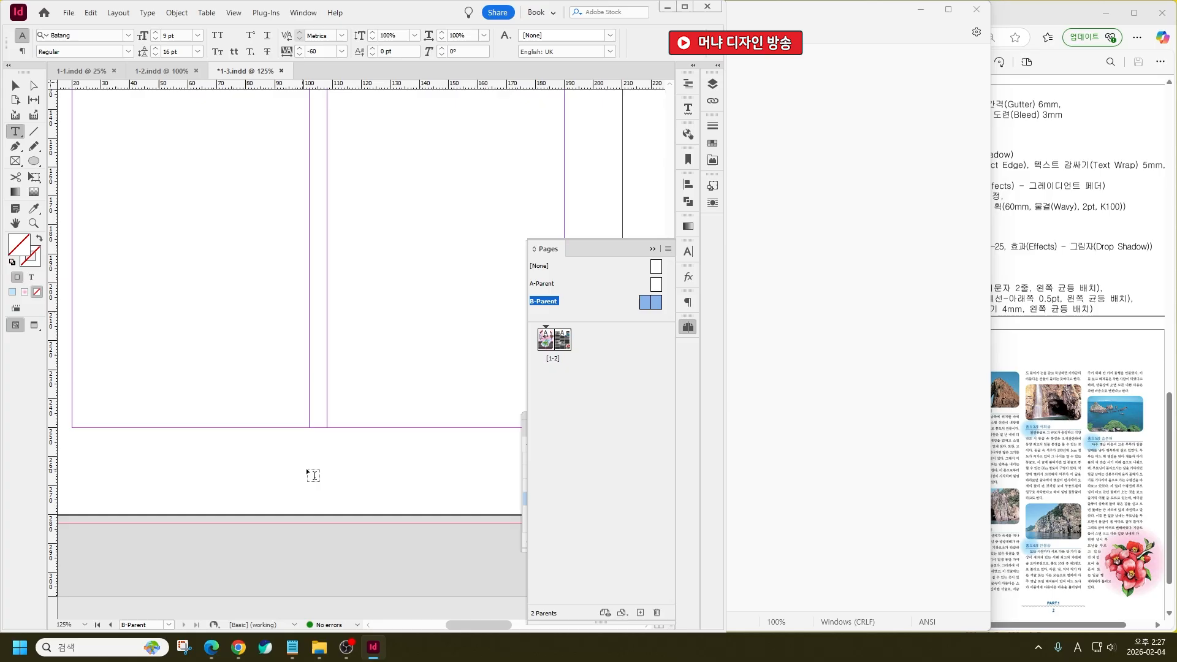
pyautogui.moveTo(309, 470); pyautogui.dragTo(344, 504)
pyautogui.moveTo(309, 427); pyautogui.dragTo(355, 461)
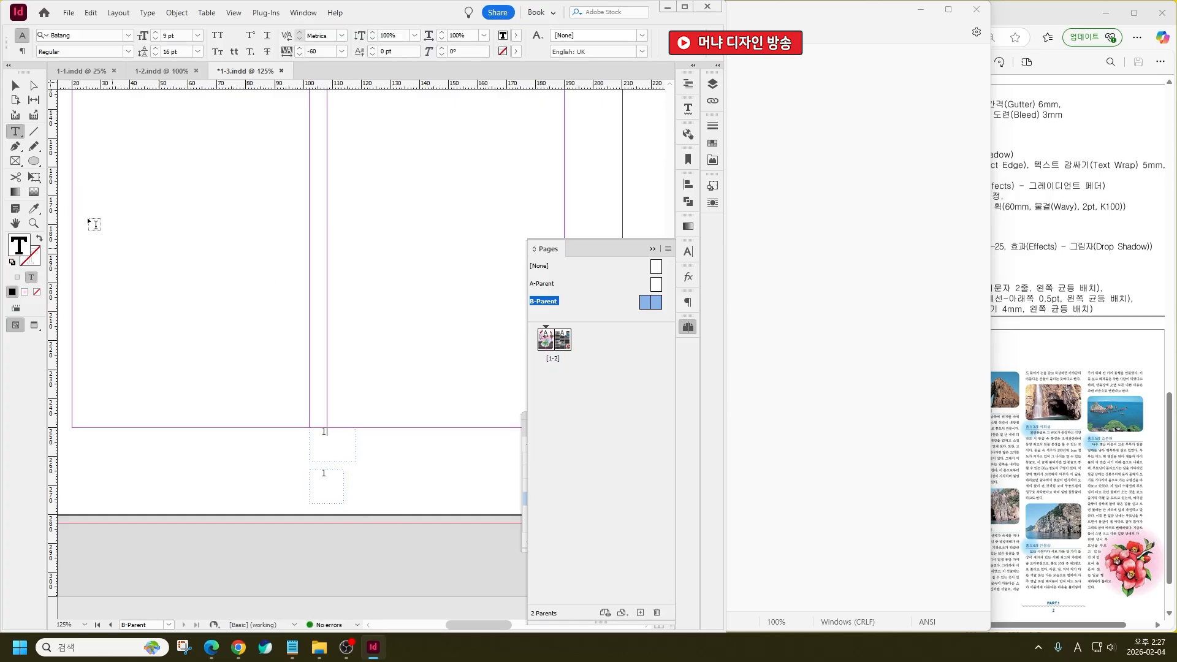
# Apply the [Basic Paragraph] style to both small text frames on the left parent page
pyautogui.press('Escape')
pyautogui.moveTo(270, 285); pyautogui.dragTo(391, 544)
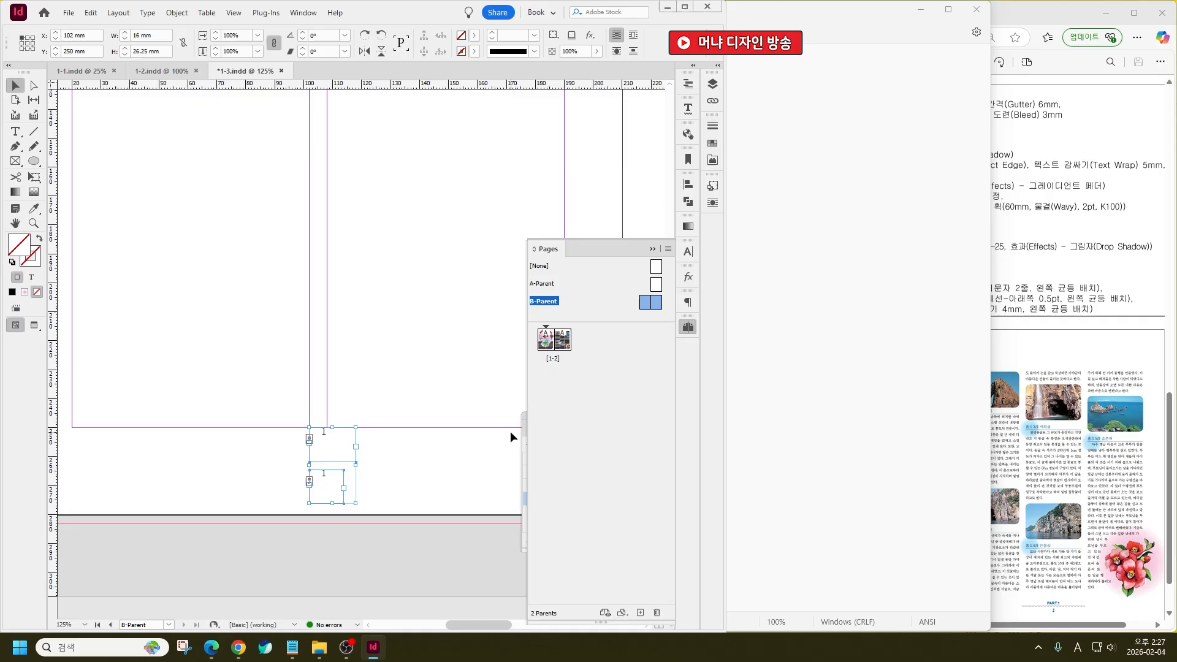
pyautogui.click(652, 249)
pyautogui.click(570, 460)
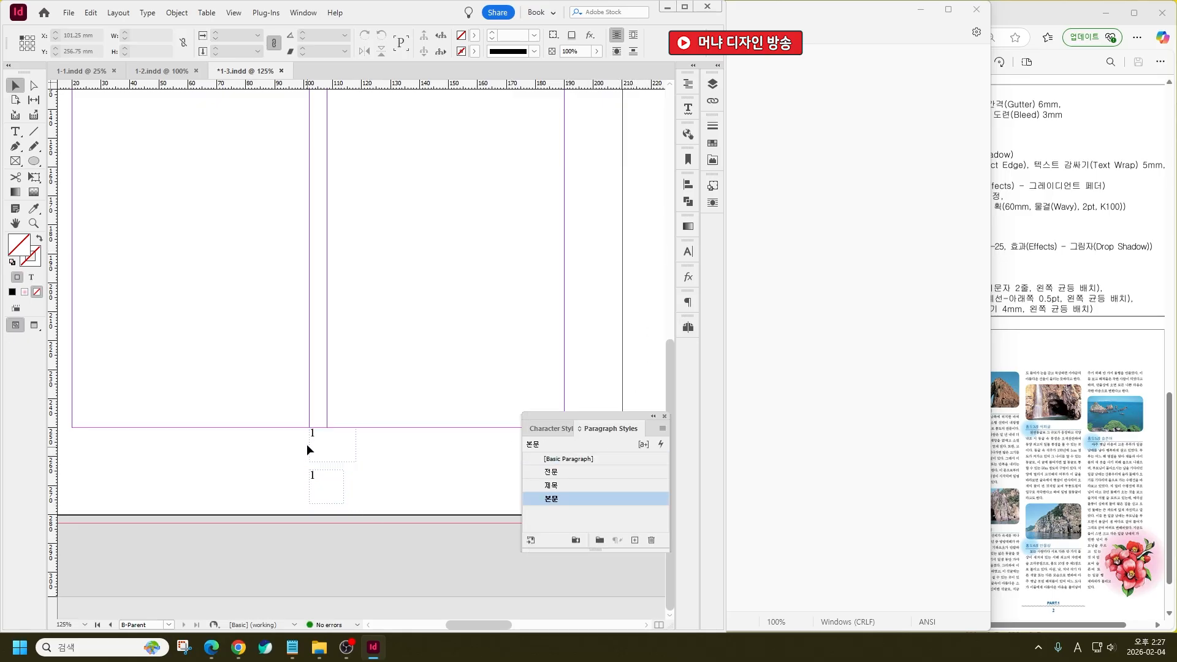
# Format the 1 in the upper small frame on the left parent page as Times New Roman Bold, 13 pt
pyautogui.doubleClick(312, 433)
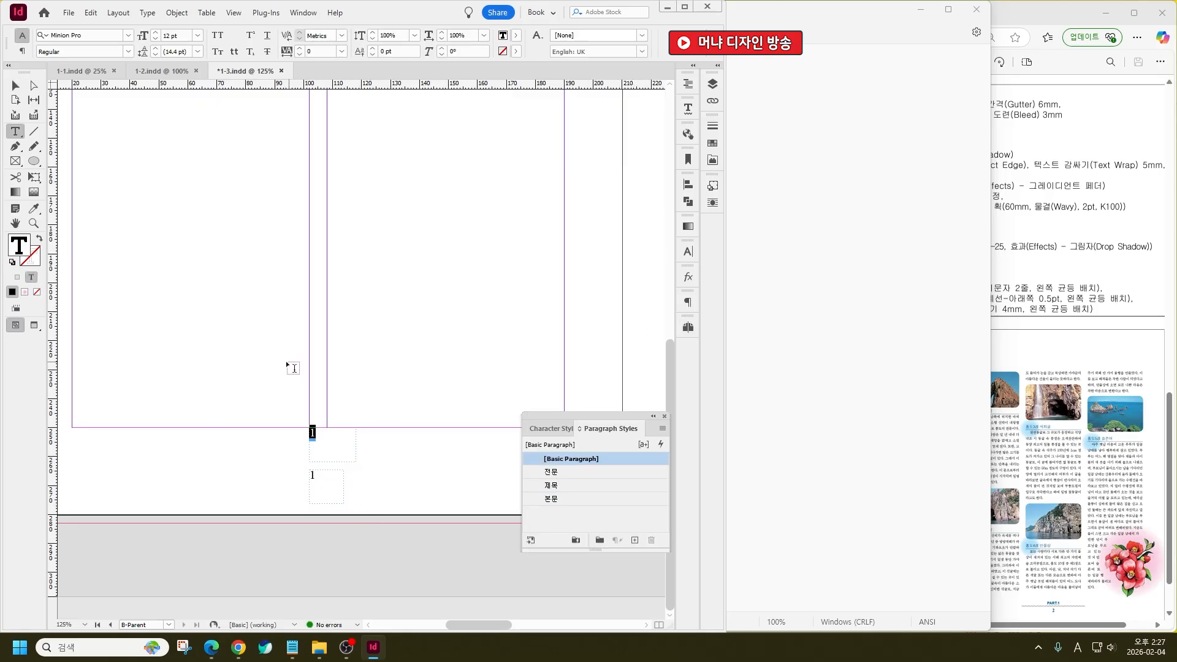
pyautogui.click(919, 10)
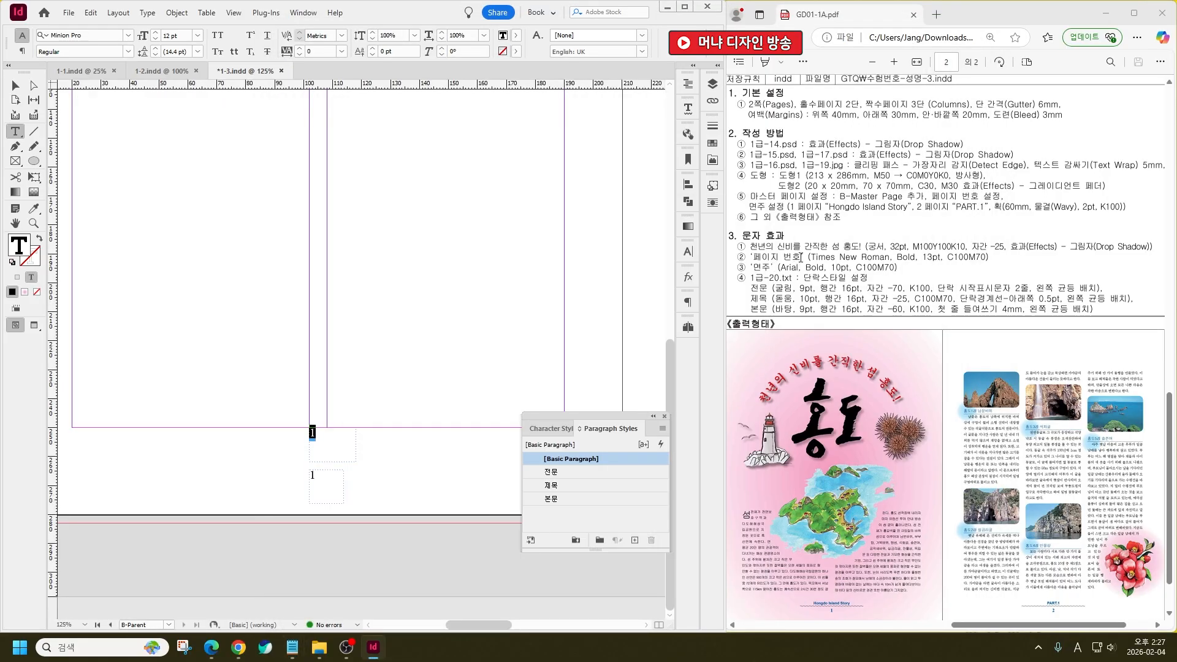
pyautogui.click(129, 35)
pyautogui.click(138, 164)
pyautogui.click(128, 51)
pyautogui.click(92, 90)
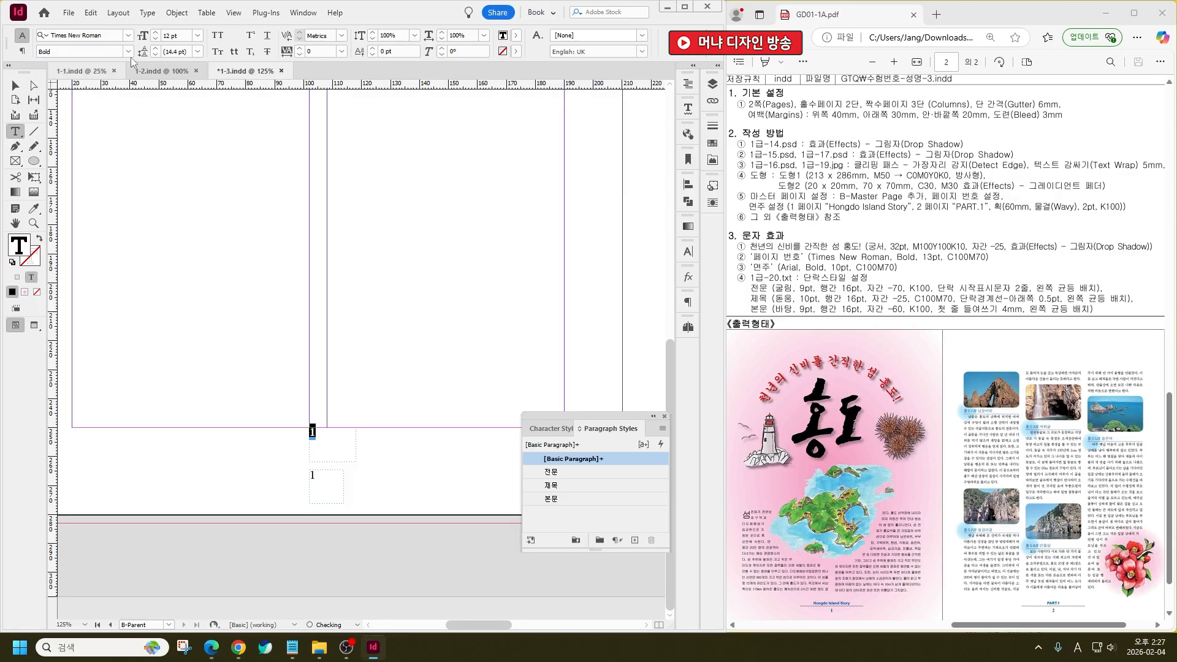
pyautogui.doubleClick(168, 35)
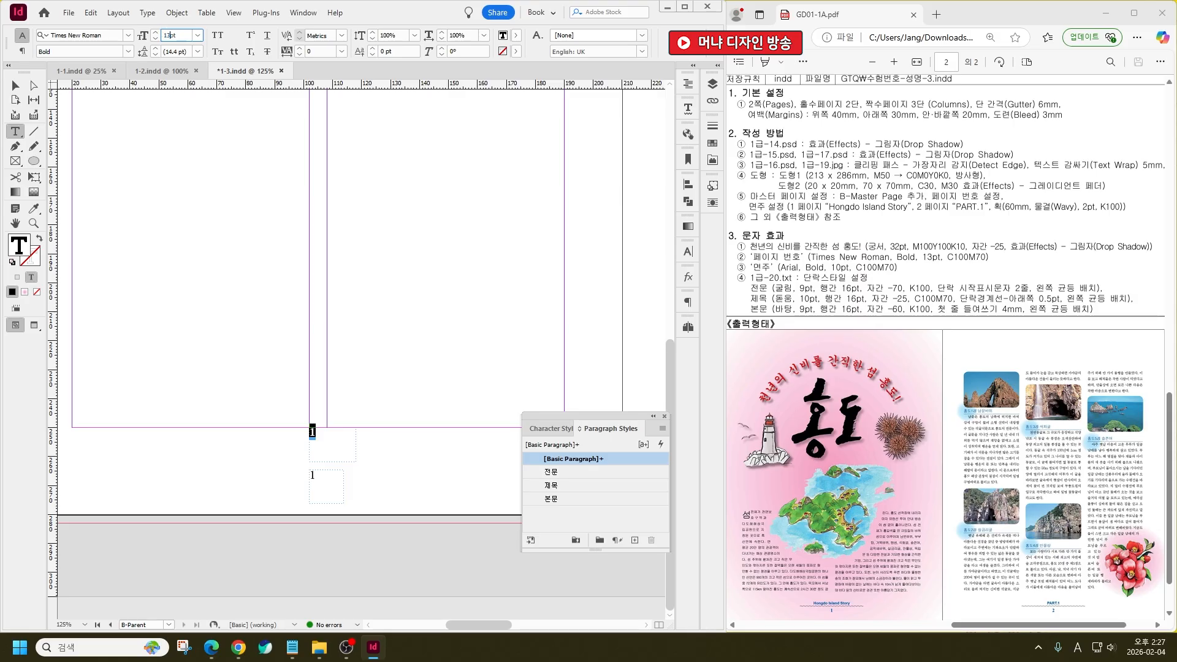
pyautogui.write('13pt')
pyautogui.press('Return')
# Colour the 1 in the upper frame C100 M70 Y0 K0 and centre its paragraph
pyautogui.doubleClick(25, 247)
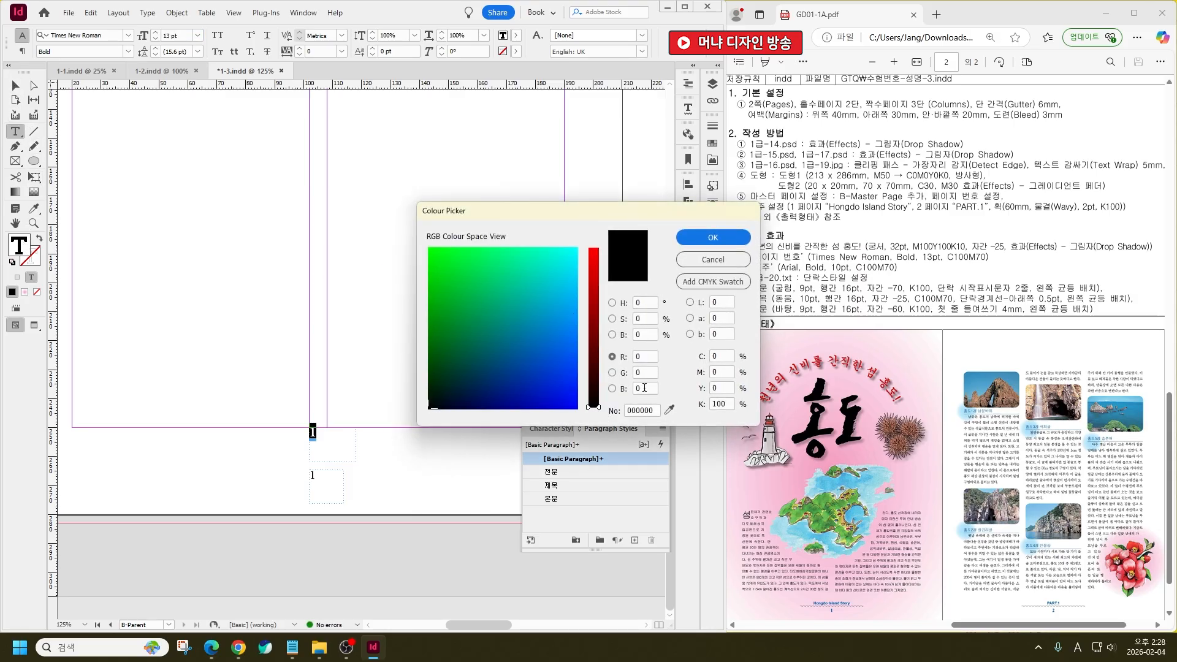
pyautogui.click(721, 353)
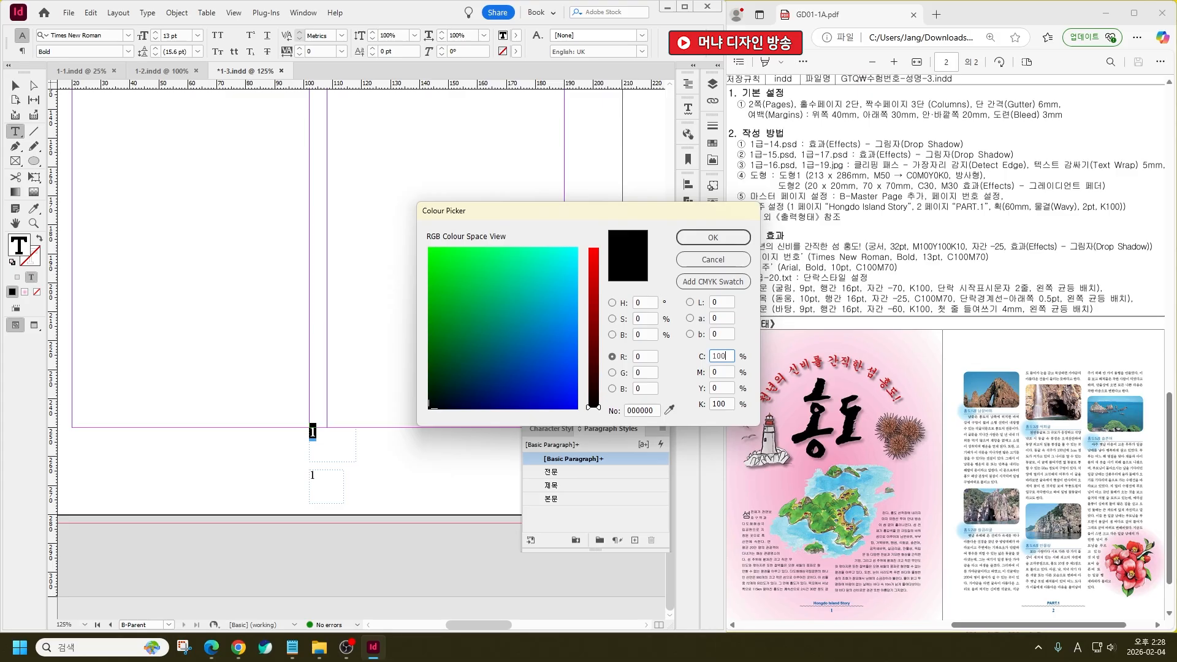
pyautogui.press('Tab')
pyautogui.write('70')
pyautogui.press('Tab')
pyautogui.press('Tab')
pyautogui.write('0')
pyautogui.press('Return')
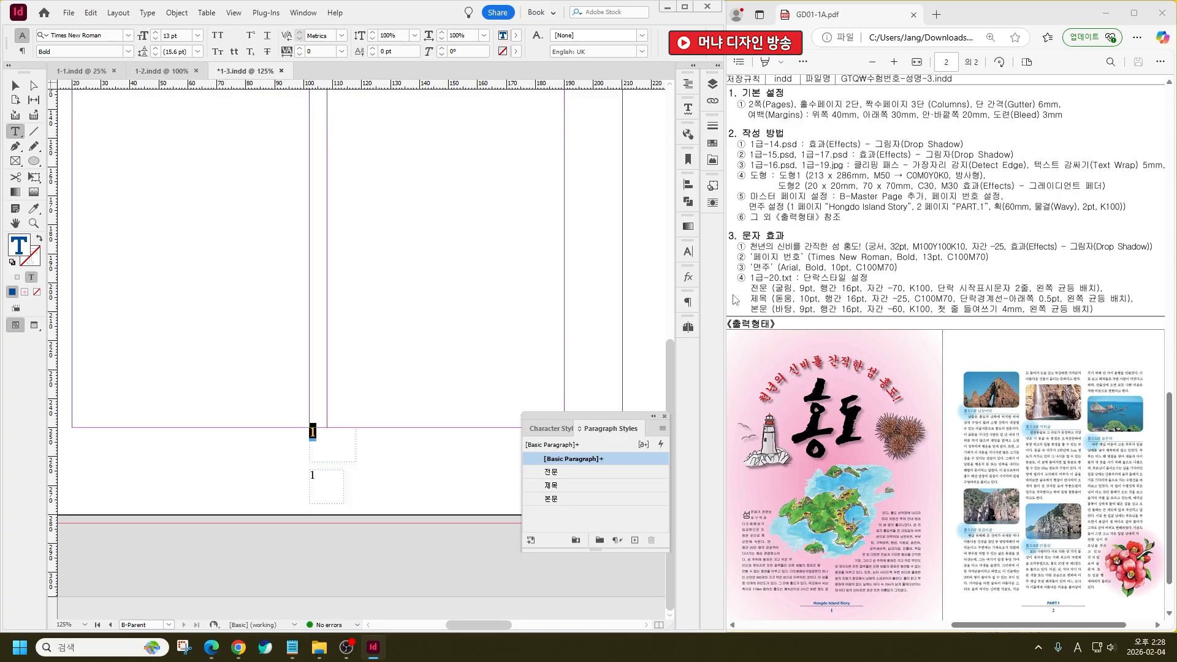
pyautogui.hotkey('ctrl', 'alt', 't')
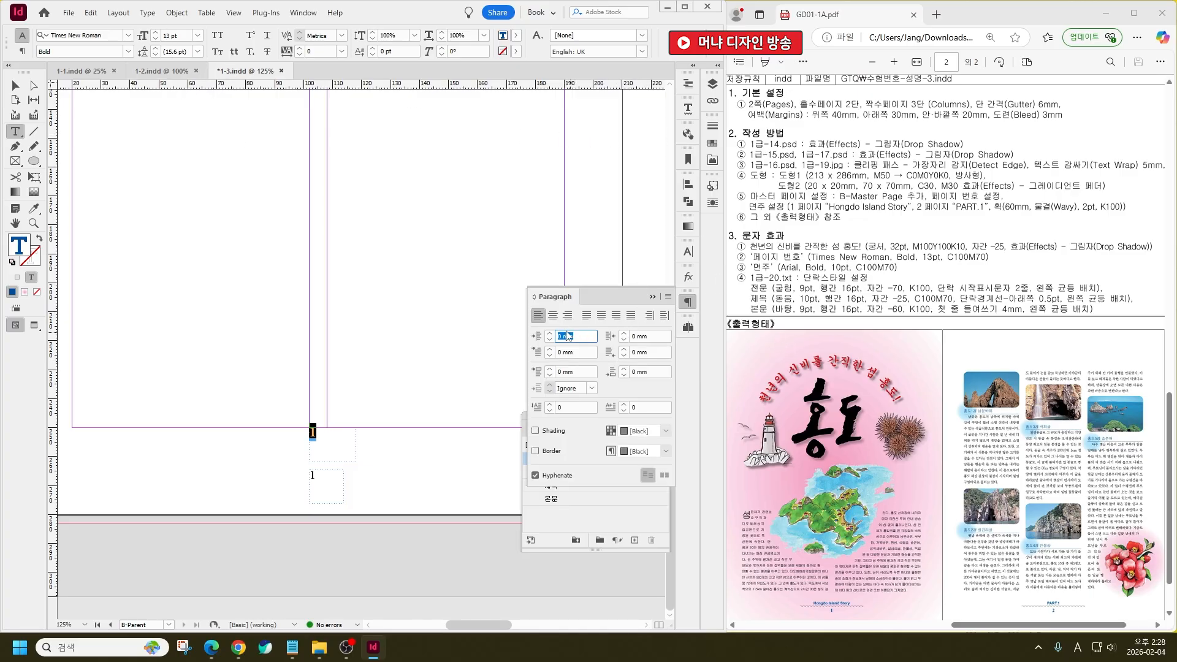
pyautogui.click(552, 315)
# Format the 1 in the lower small frame as Arial Bold, 10 pt
pyautogui.doubleClick(315, 475)
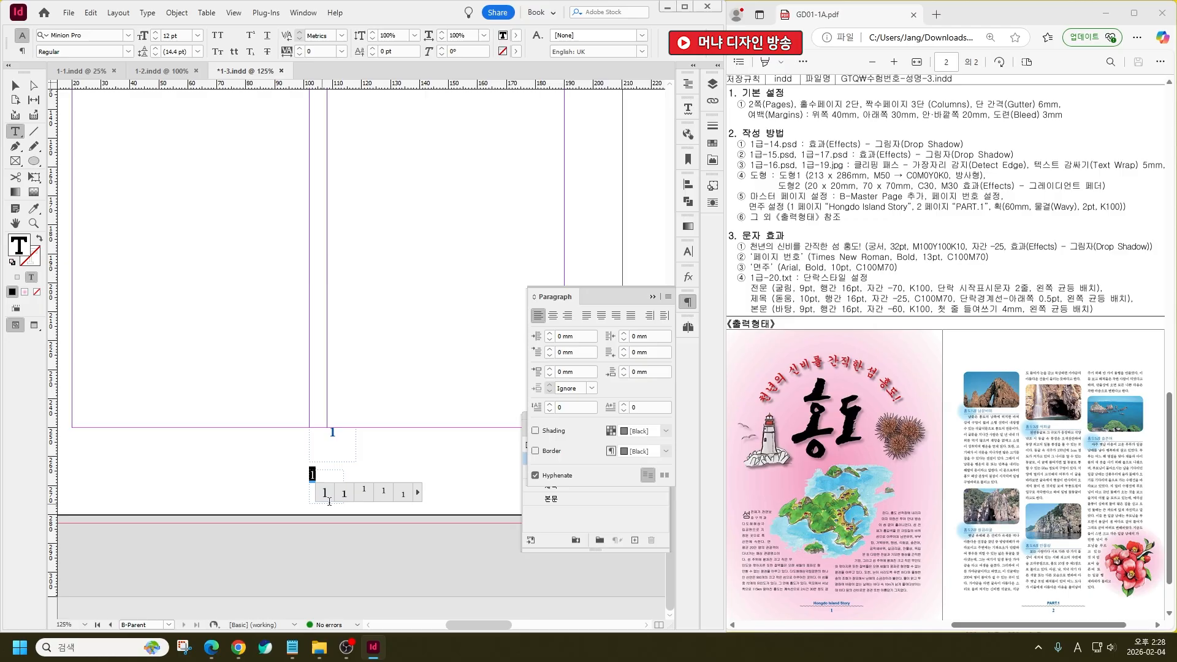
pyautogui.click(84, 35)
pyautogui.write('ari')
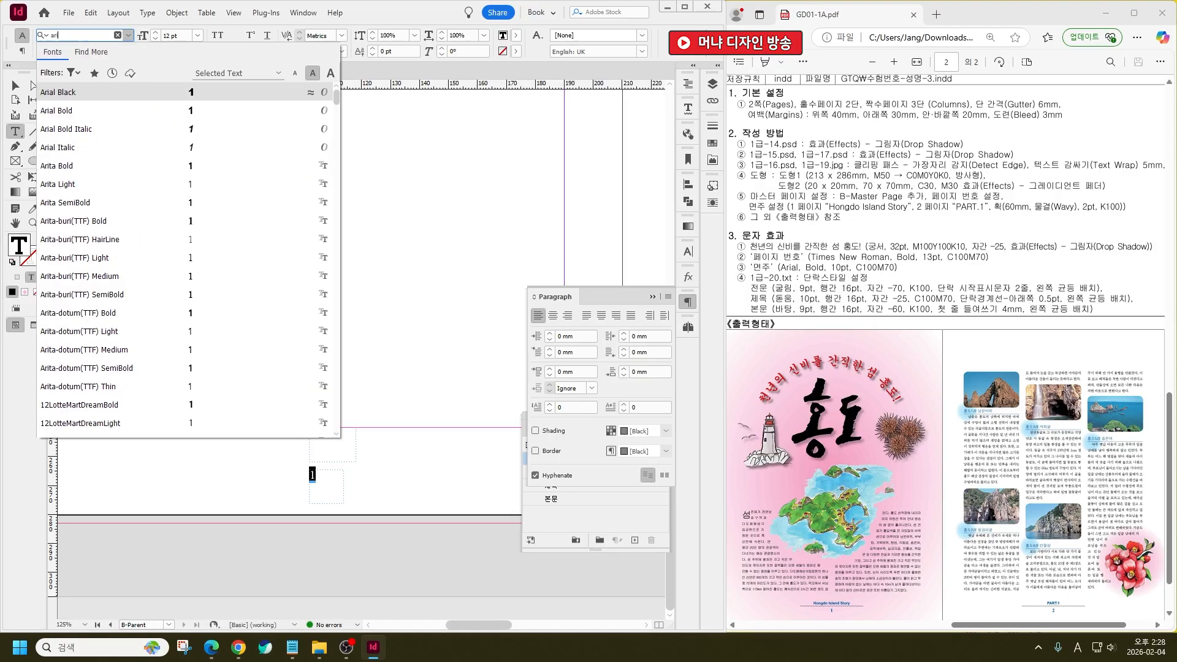
pyautogui.click(85, 110)
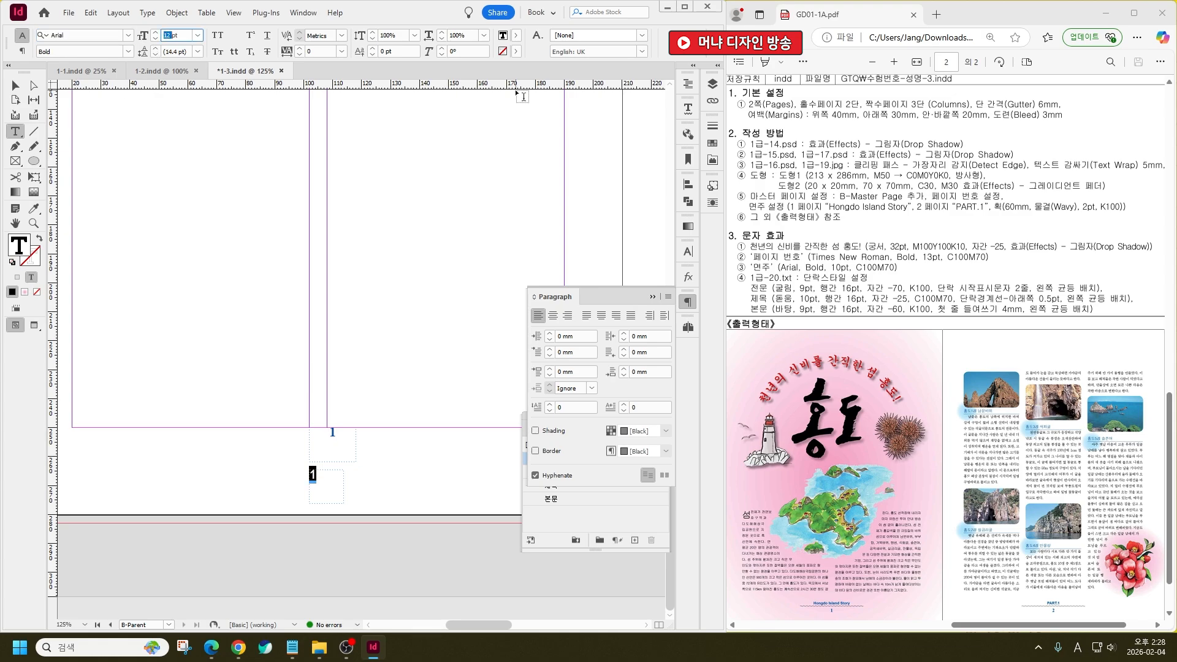
pyautogui.write('10')
pyautogui.press('Return')
# Colour the 1 in the lower frame C100 M70 Y0 K0 and centre its paragraph
pyautogui.doubleClick(22, 247)
pyautogui.click(724, 358)
pyautogui.write('1')
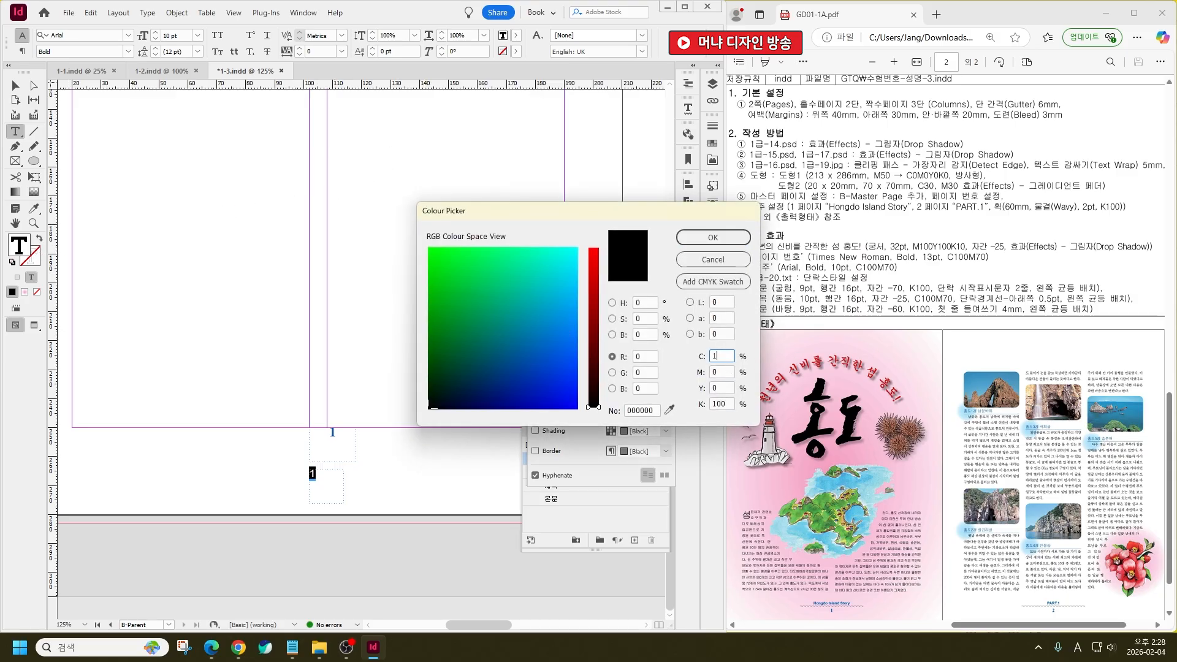
pyautogui.write('00')
pyautogui.press('Tab')
pyautogui.write('70')
pyautogui.press('Tab')
pyautogui.write('0')
pyautogui.press('Tab')
pyautogui.press('Return')
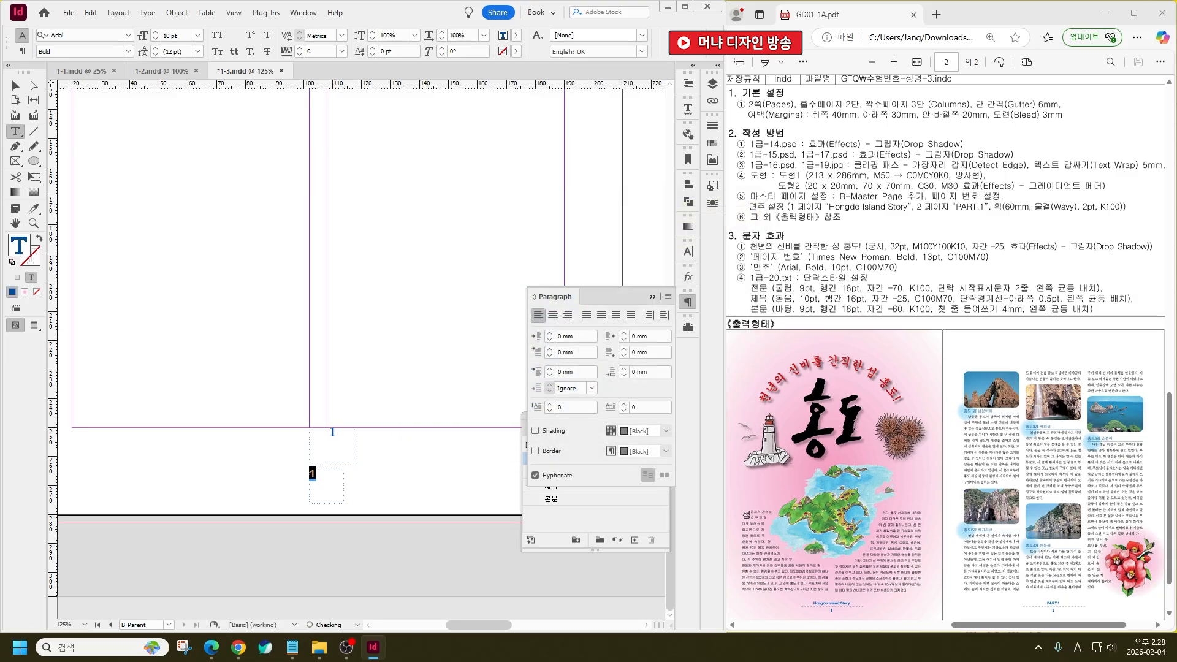
pyautogui.click(553, 315)
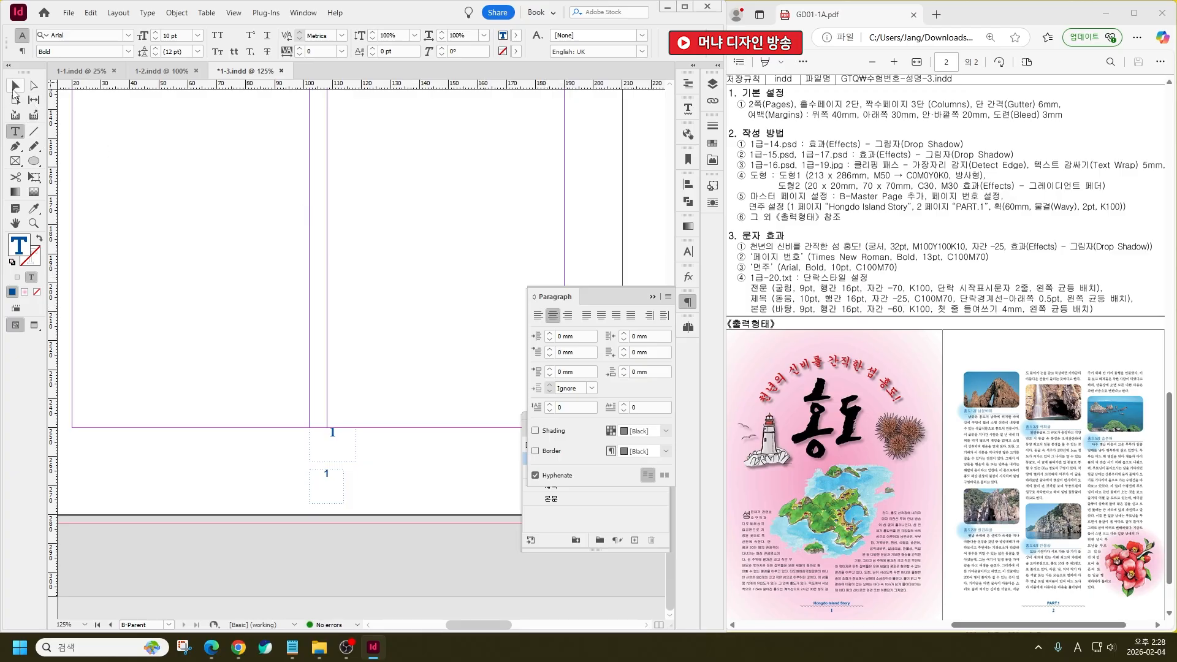
# Swap the frames' order by moving the Times New Roman frame down and the Arial frame up against the bottom margin
pyautogui.click(14, 89)
pyautogui.click(378, 426)
pyautogui.moveTo(331, 433); pyautogui.dragTo(328, 516)
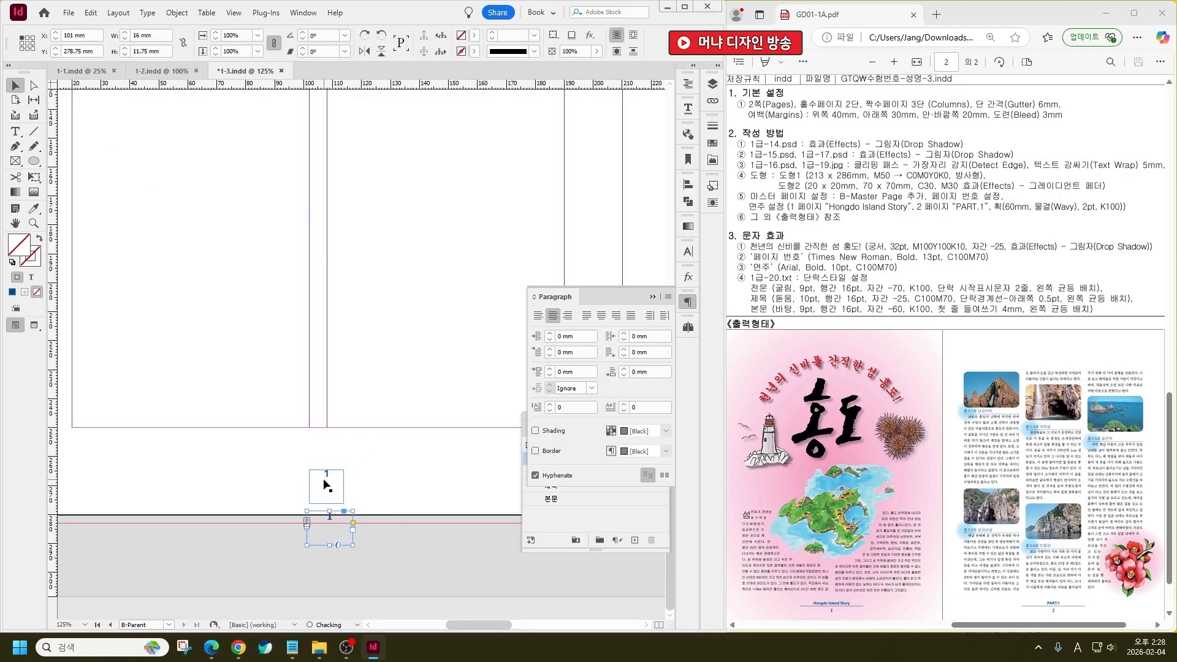
pyautogui.click(322, 435)
# Fit the Arial running-title frame to its content and widen it from its centre to about 32 mm
pyautogui.rightClick(321, 435)
pyautogui.moveTo(411, 439)
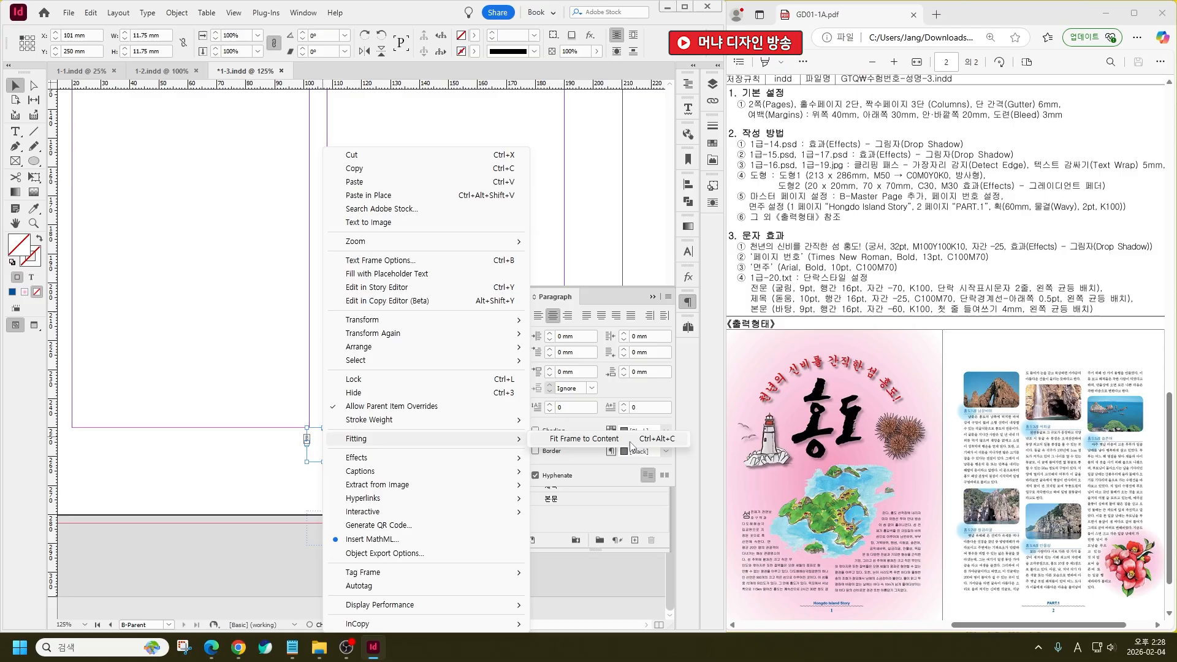
pyautogui.click(630, 441)
pyautogui.scroll(4, 329, 438)
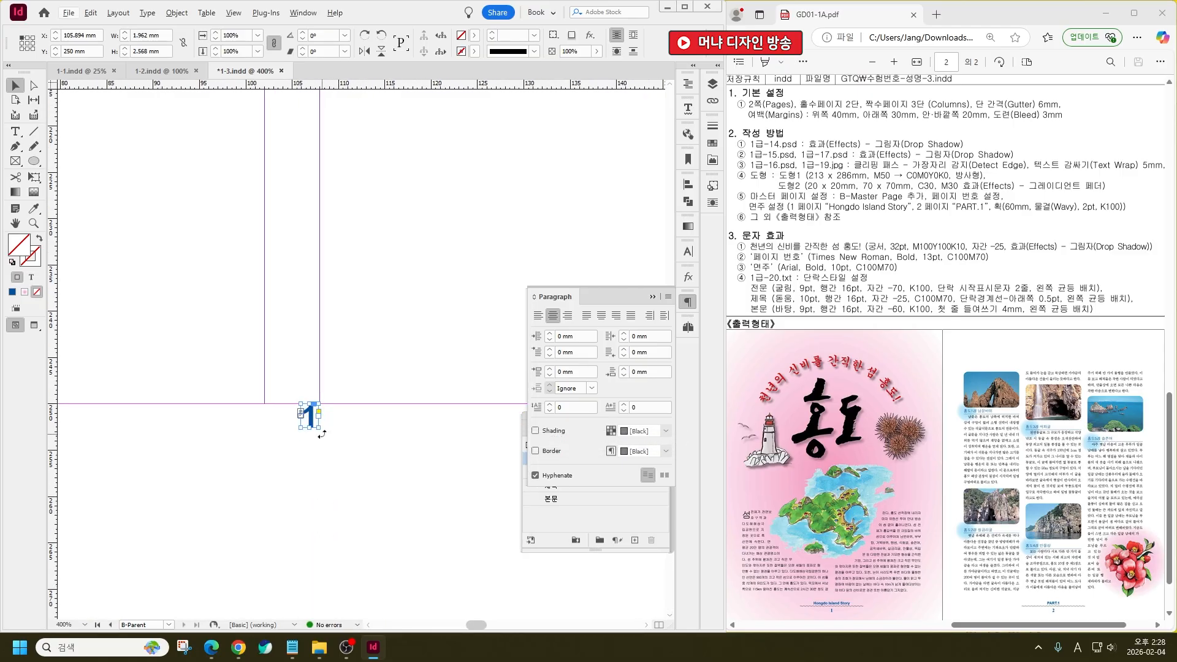
pyautogui.moveTo(318, 428); pyautogui.dragTo(291, 306)
# Fit the Times New Roman page-number frame below the title frame to its content and widen it to about 15 mm
pyautogui.scroll(-3, 317, 470)
pyautogui.rightClick(292, 307)
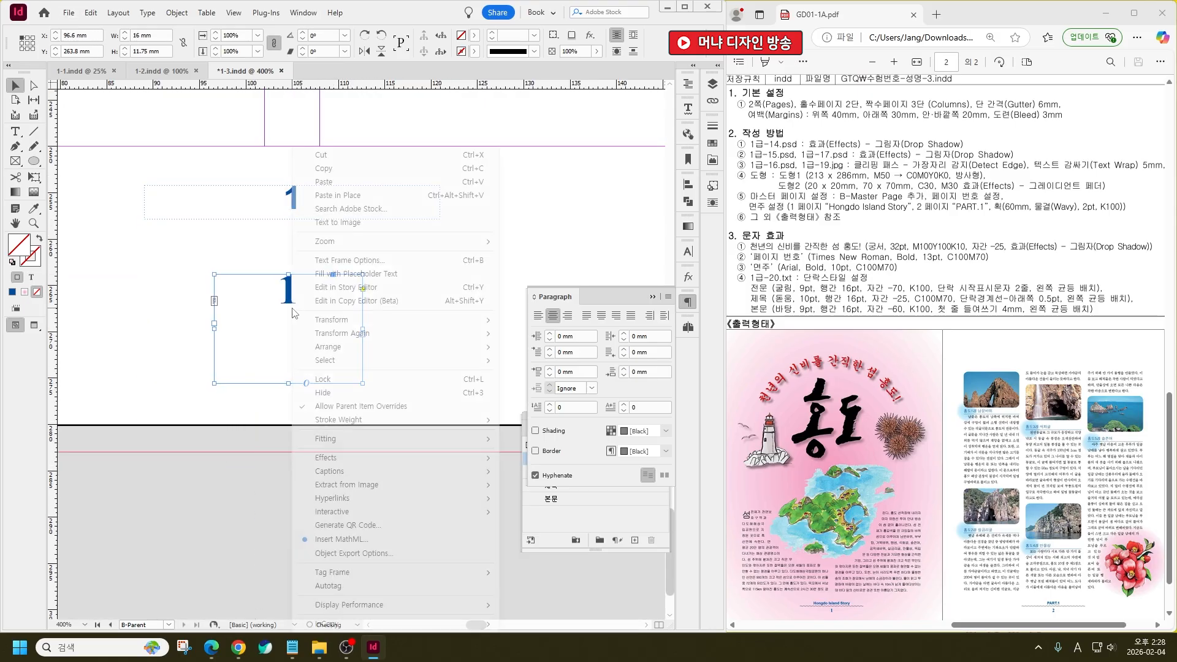
pyautogui.moveTo(450, 448)
pyautogui.click(552, 439)
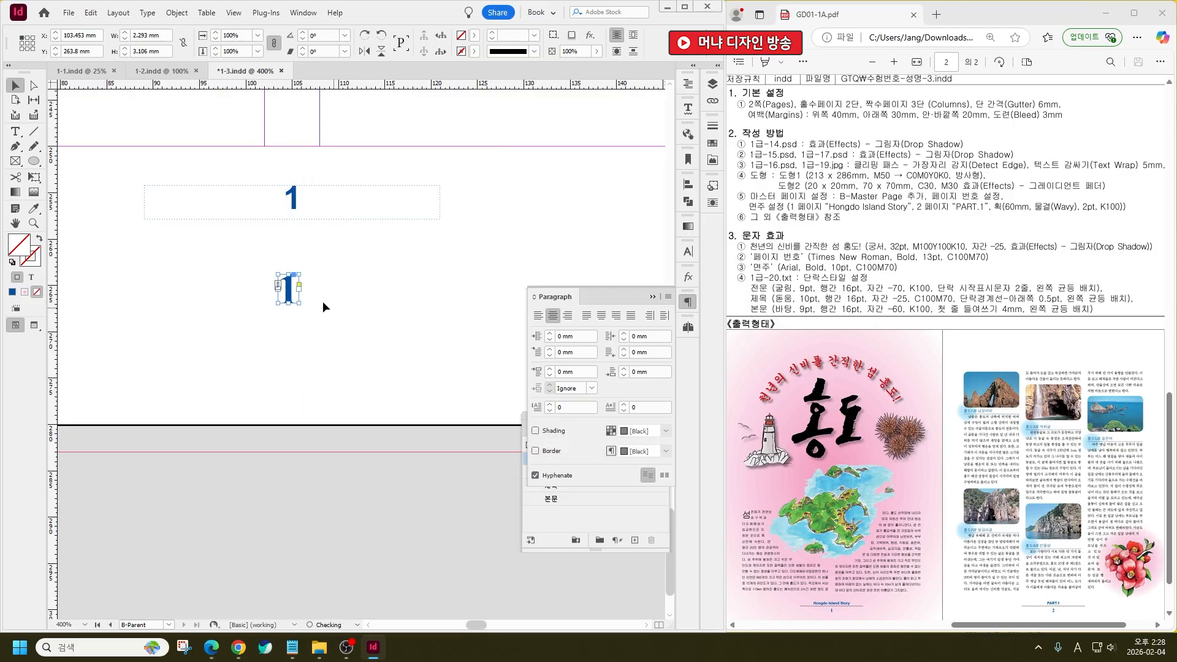
pyautogui.moveTo(297, 304); pyautogui.dragTo(360, 305)
pyautogui.click(429, 377)
pyautogui.scroll(3, 415, 379)
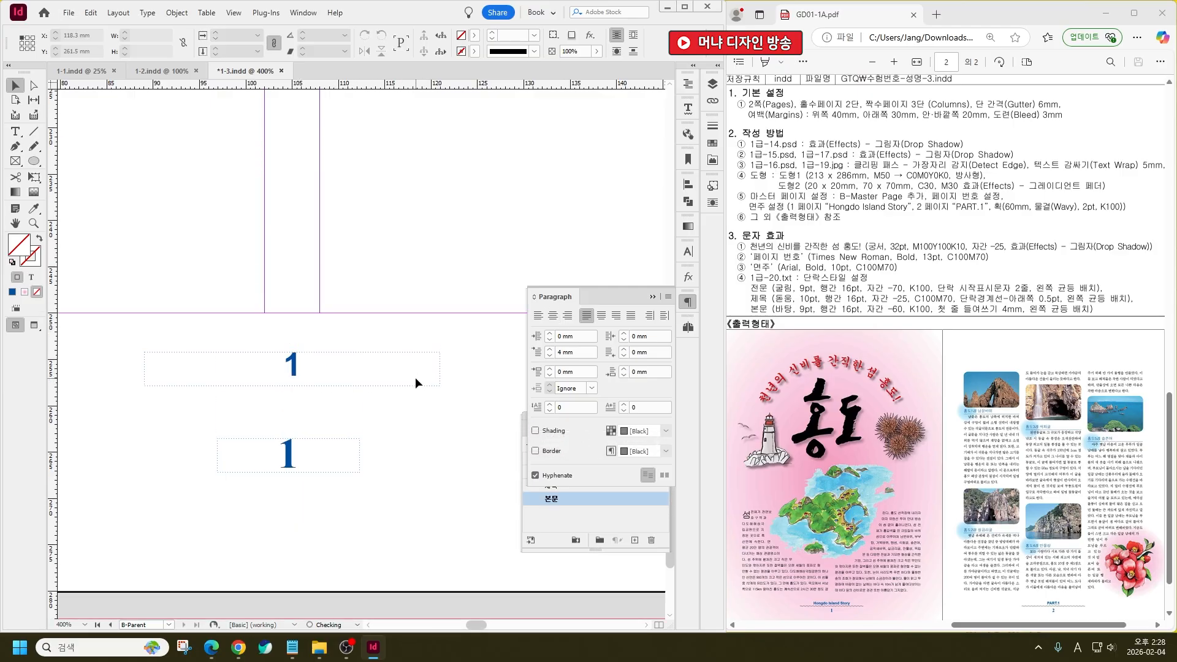
# Draw a horizontal line between the running-title and page-number frames and set its length to 60 mm
pyautogui.click(34, 131)
pyautogui.moveTo(129, 401); pyautogui.dragTo(484, 407)
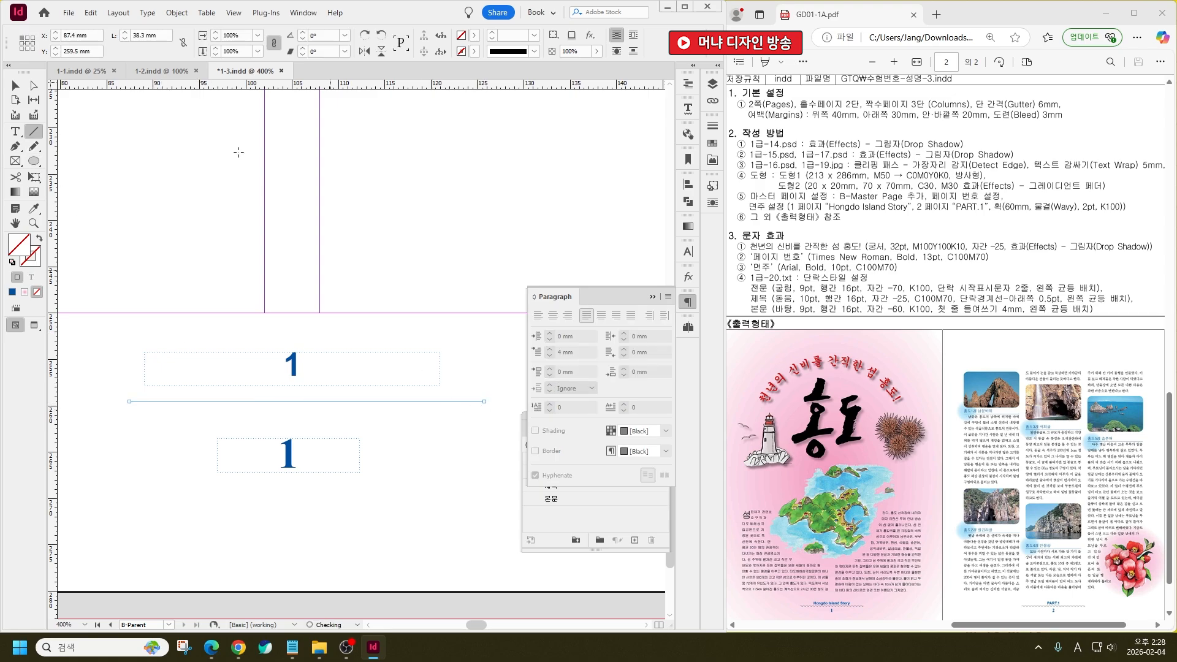
pyautogui.click(140, 36)
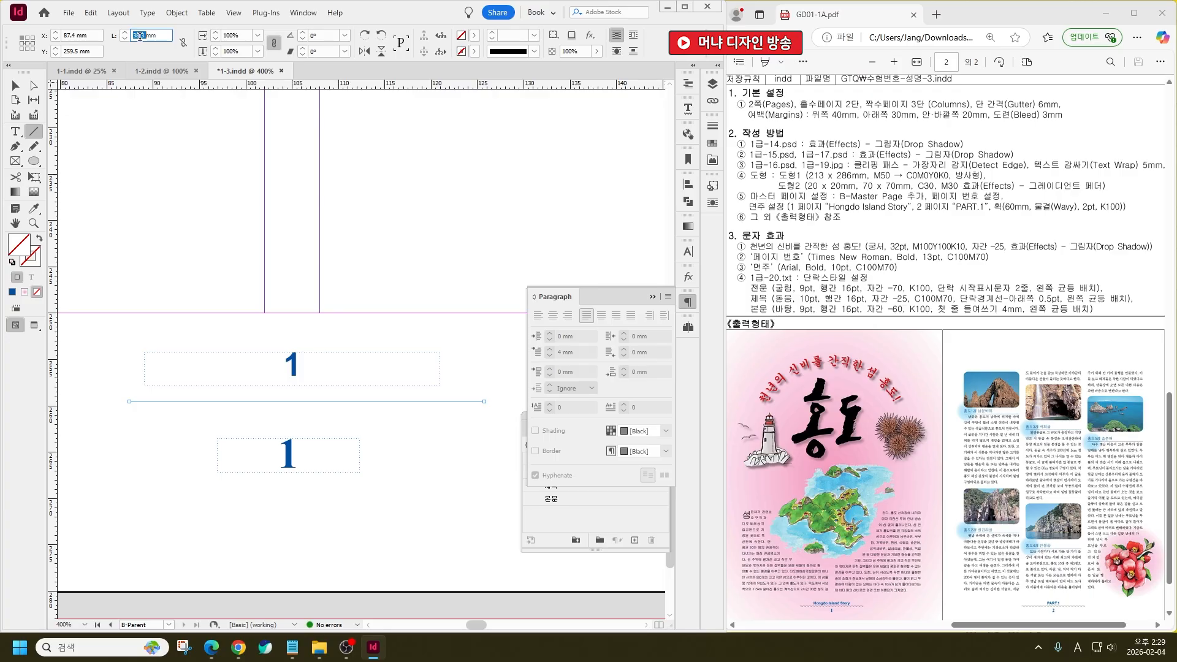
pyautogui.write('60')
pyautogui.press('Return')
# Give the 60 mm line a Wavy stroke with a weight of 2 pt
pyautogui.click(522, 53)
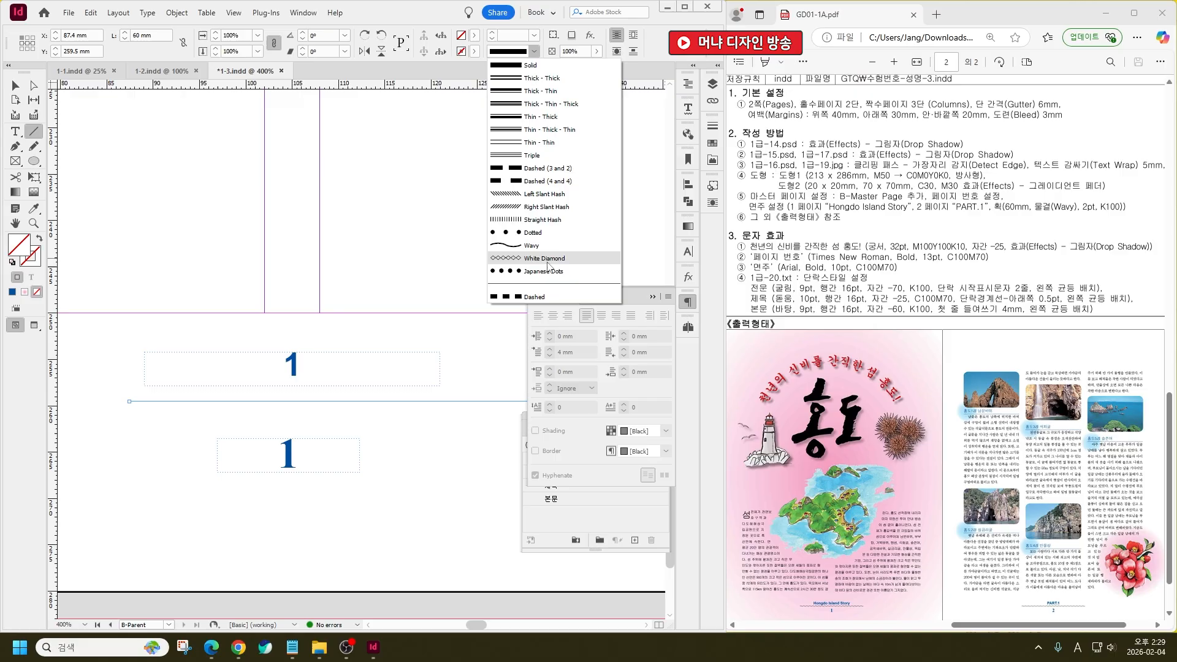
pyautogui.click(531, 245)
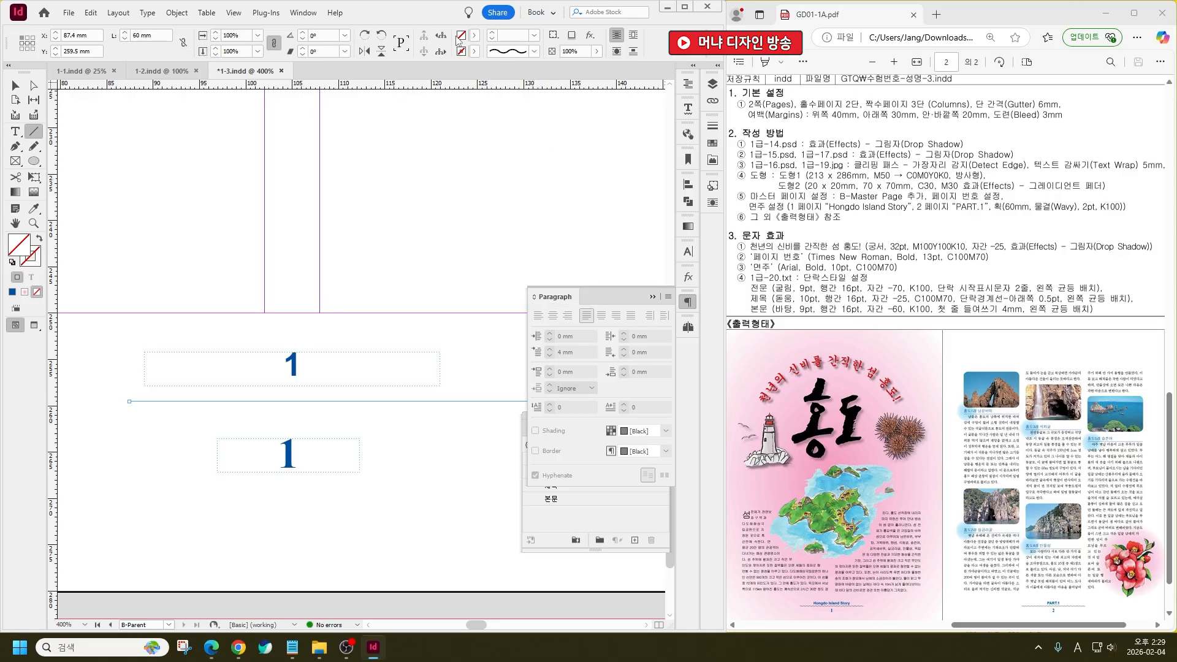
pyautogui.click(493, 34)
pyautogui.click(492, 33)
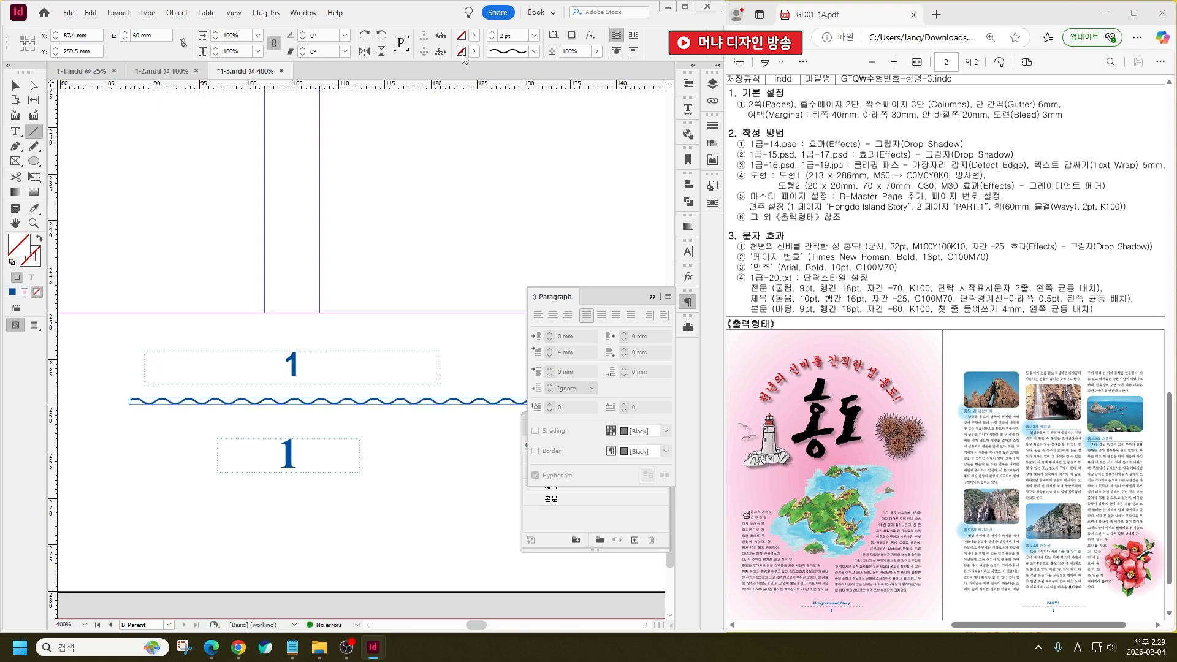
# Set the wavy line's stroke colour to C0 M0 Y0 K100
pyautogui.doubleClick(30, 255)
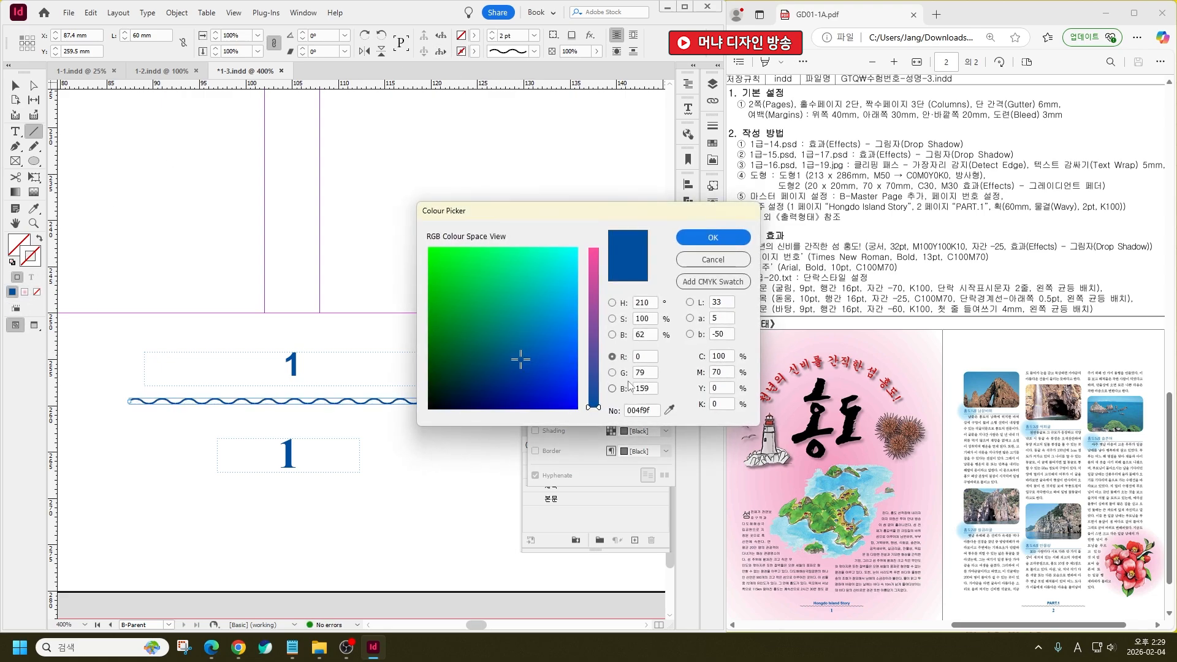
pyautogui.moveTo(522, 360)
pyautogui.mouseDown()
pyautogui.moveTo(453, 390)
pyautogui.moveTo(415, 435)
pyautogui.mouseUp()
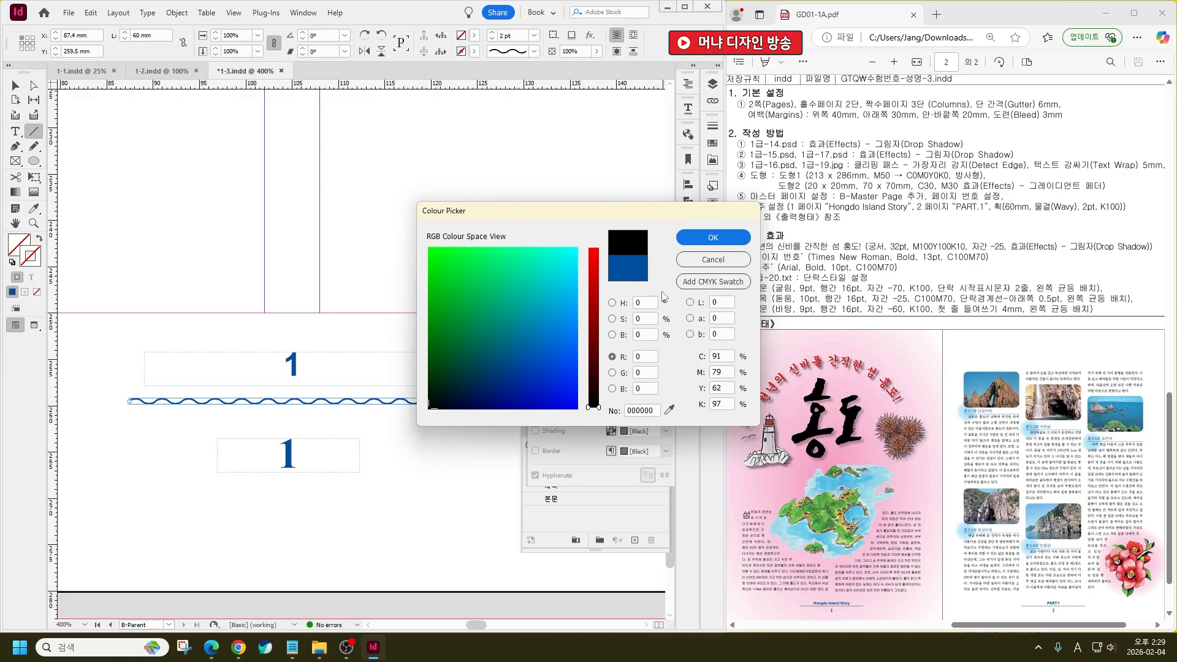
pyautogui.doubleClick(722, 356)
pyautogui.write('0')
pyautogui.press('Tab')
pyautogui.write('100')
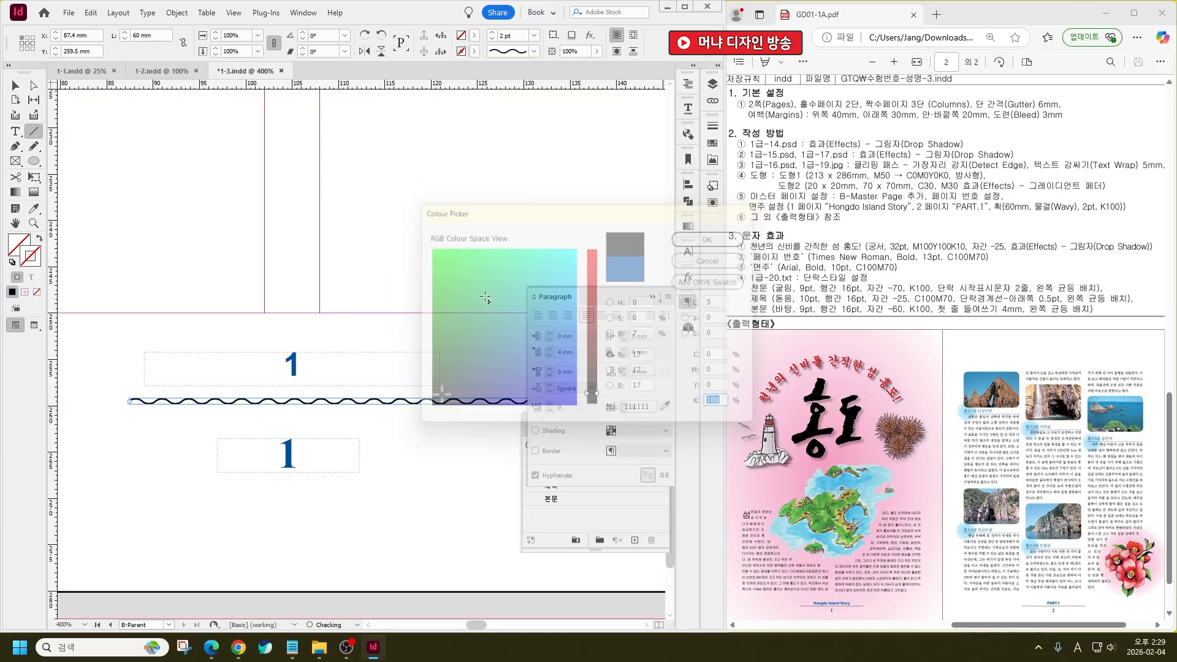
pyautogui.press('Return')
# Align the two text frames and the wavy line on their horizontal centres
pyautogui.click(16, 87)
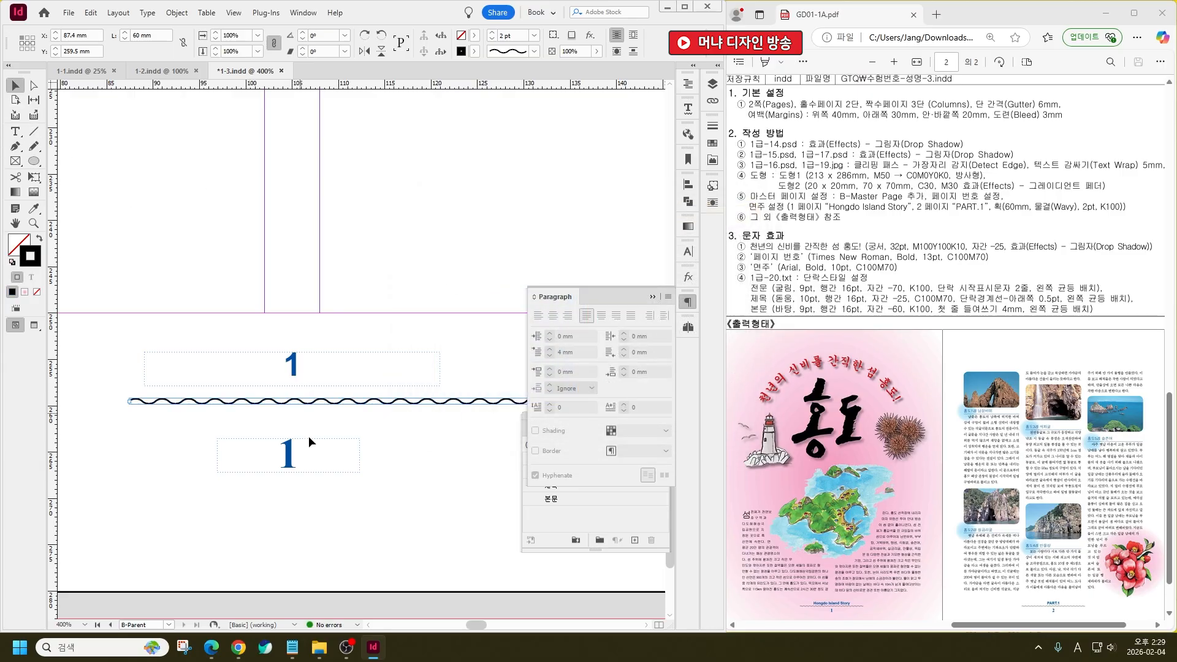
pyautogui.moveTo(379, 496); pyautogui.dragTo(233, 248)
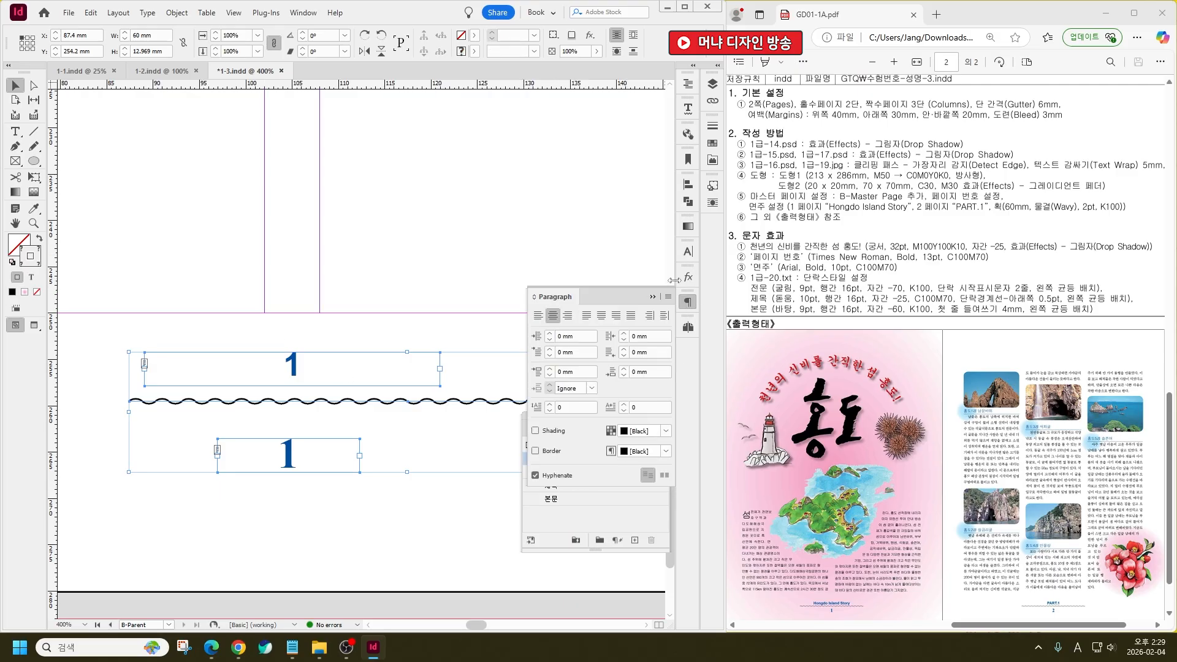
pyautogui.click(653, 298)
pyautogui.click(688, 184)
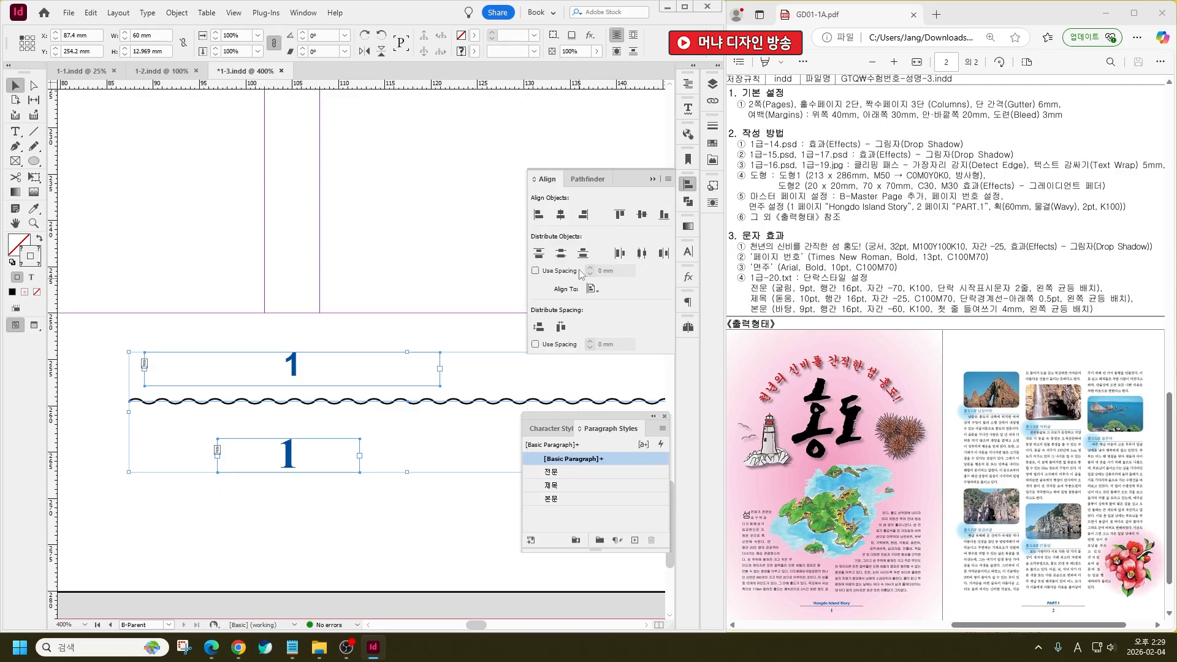
pyautogui.click(561, 215)
pyautogui.click(417, 236)
# Move the running-title frame down to just above the wavy line and shift all three footer objects down about 3 mm
pyautogui.moveTo(291, 367)
pyautogui.mouseDown()
pyautogui.moveTo(331, 402)
pyautogui.moveTo(315, 412)
pyautogui.moveTo(291, 390)
pyautogui.mouseUp()
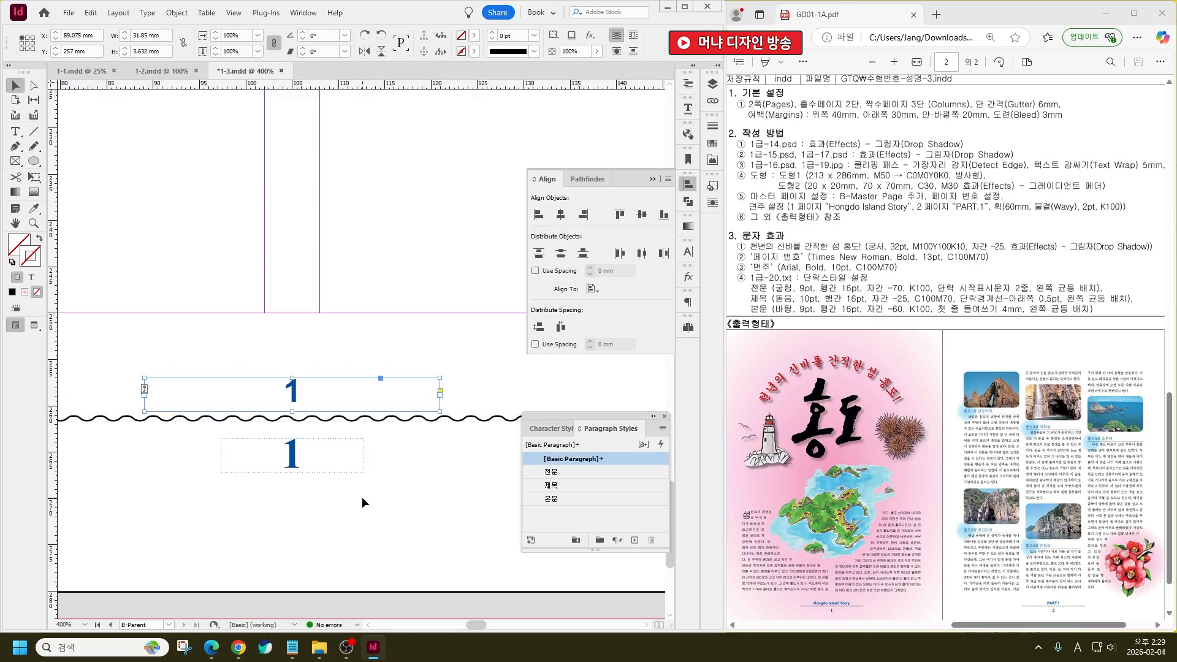
pyautogui.scroll(-1, 351, 388)
pyautogui.scroll(-1, 350, 387)
pyautogui.moveTo(359, 493); pyautogui.dragTo(277, 334)
pyautogui.moveTo(310, 394); pyautogui.dragTo(310, 415)
pyautogui.click(375, 470)
# Replace the 1 below the wavy line with the Current Page Number marker
pyautogui.doubleClick(301, 409)
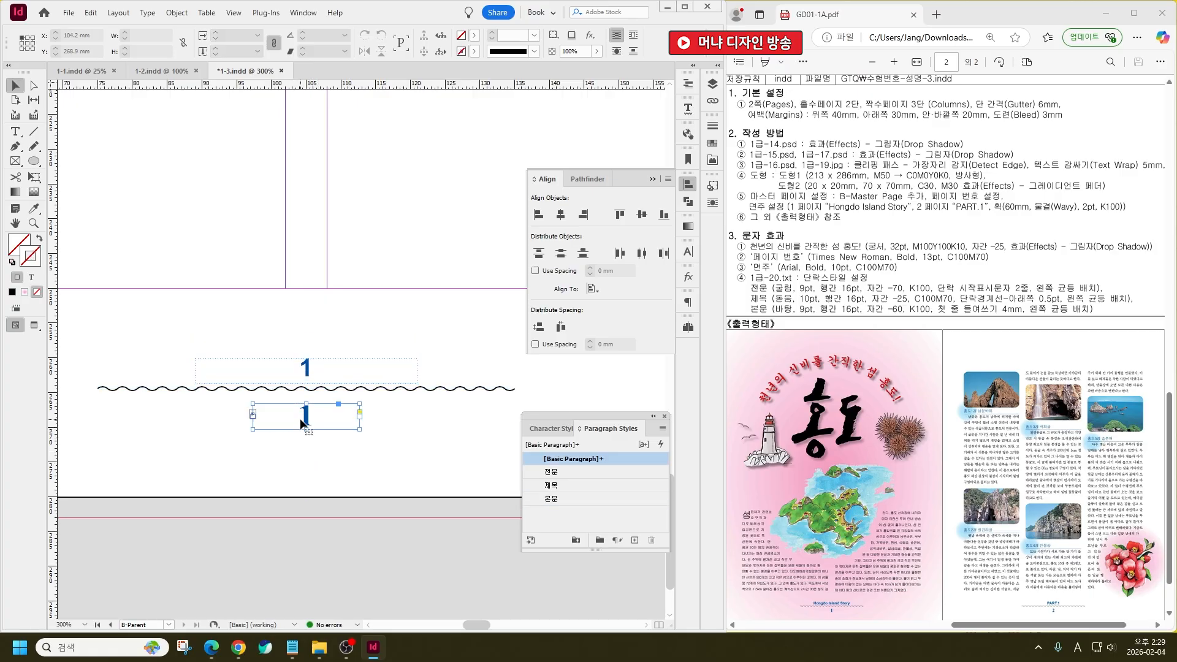
pyautogui.doubleClick(313, 412)
pyautogui.rightClick(312, 412)
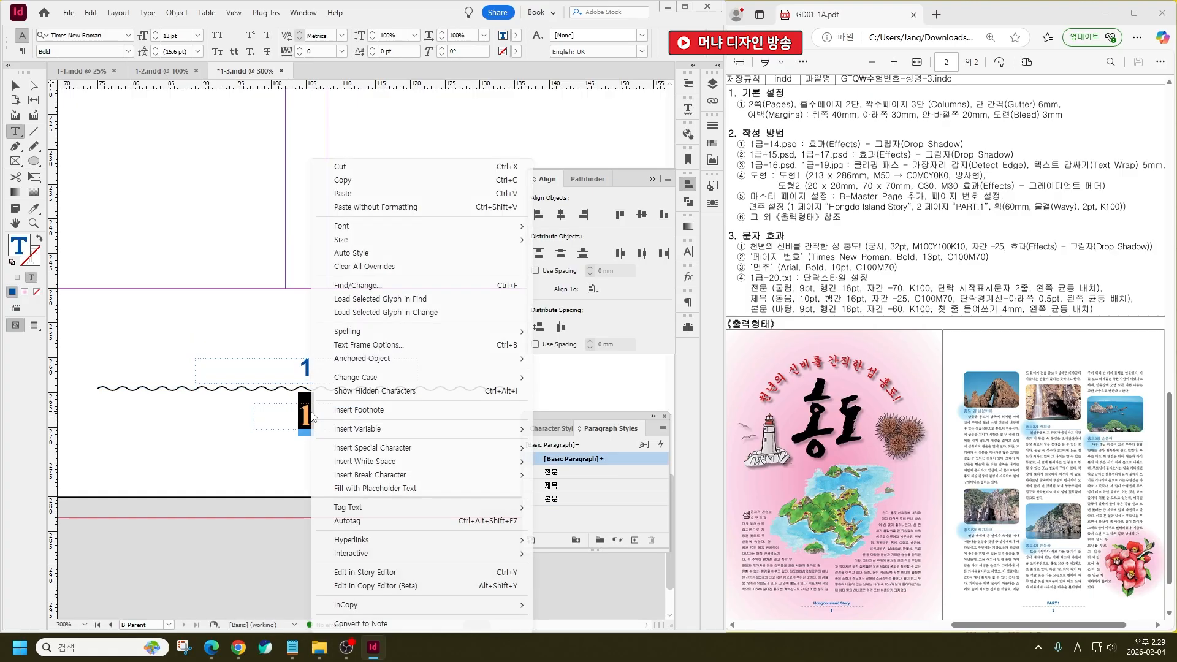
pyautogui.moveTo(423, 448)
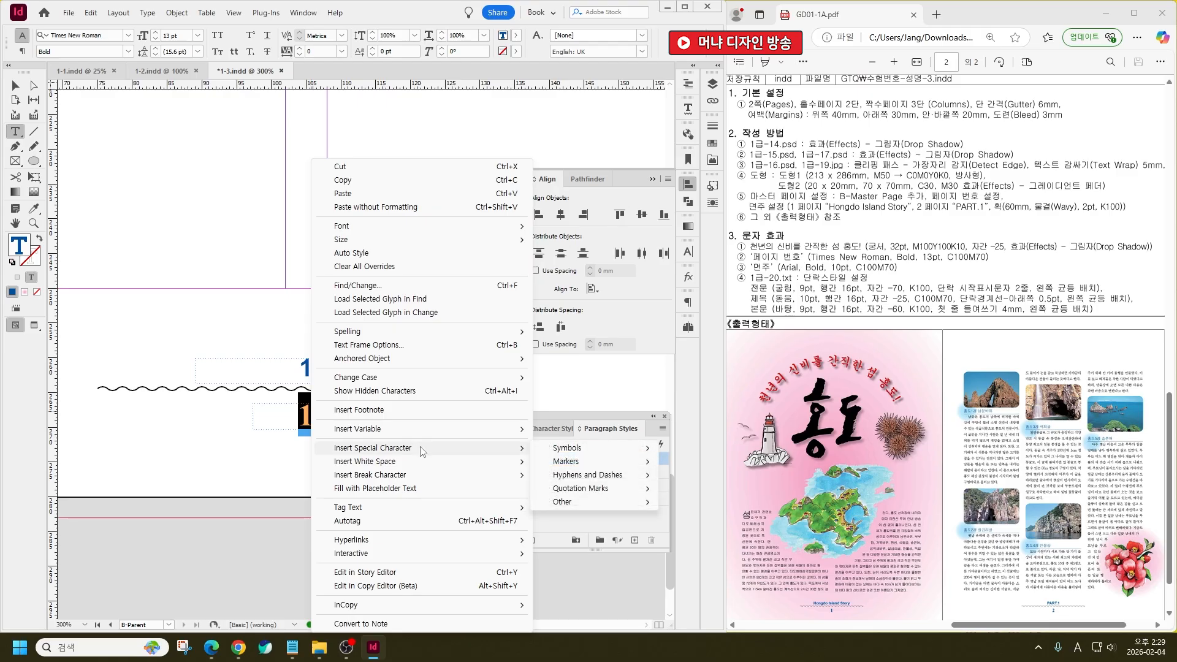
pyautogui.moveTo(602, 464)
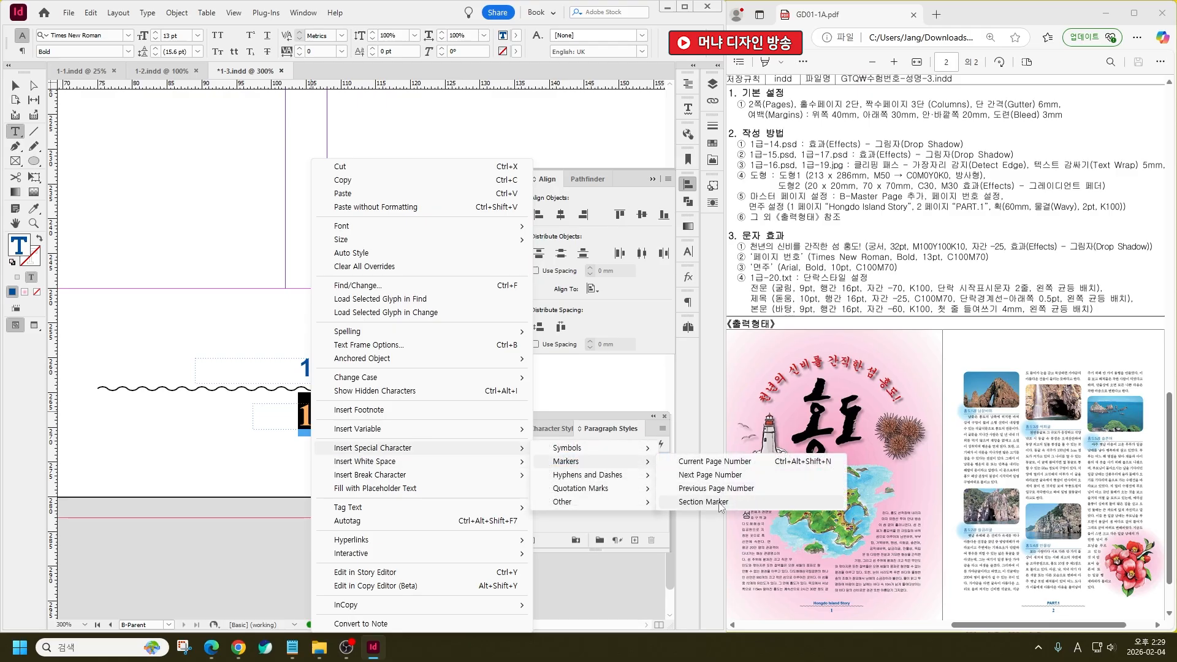
pyautogui.click(646, 461)
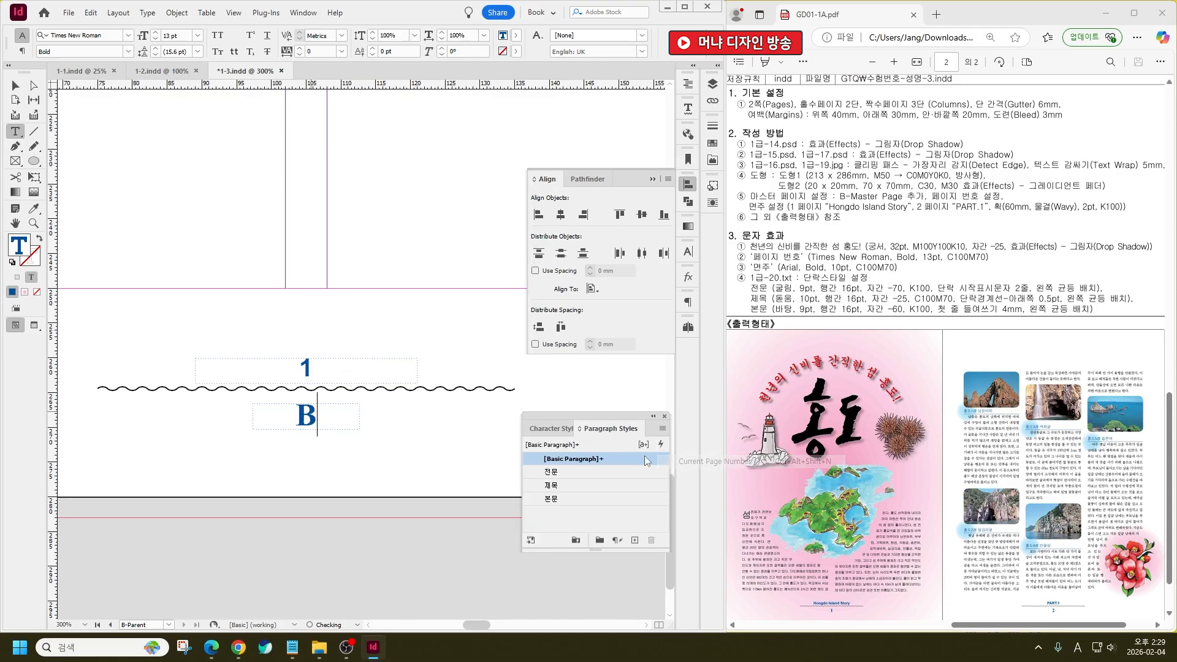
# Select the 1 above the wavy line and open the options for inserting a special character
pyautogui.doubleClick(312, 369)
pyautogui.rightClick(309, 372)
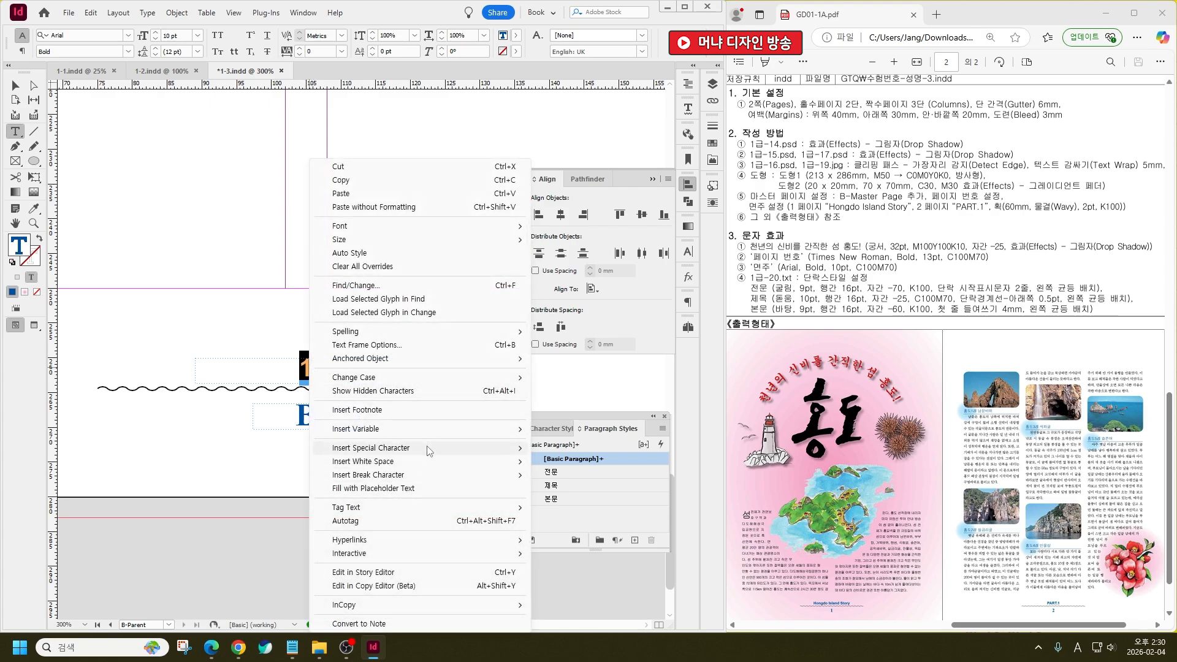
# Replace the selected text above the wavy line on the B-Parent's left page with a Section Marker
pyautogui.moveTo(429, 447)
pyautogui.moveTo(585, 461)
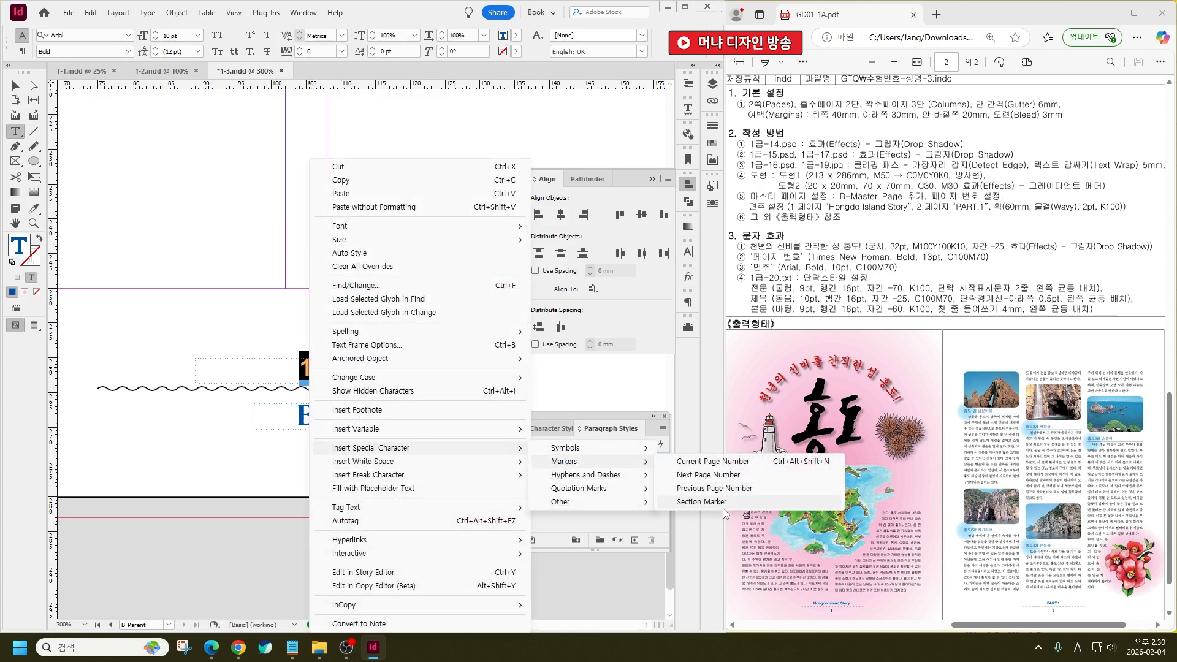
pyautogui.click(720, 502)
pyautogui.click(16, 85)
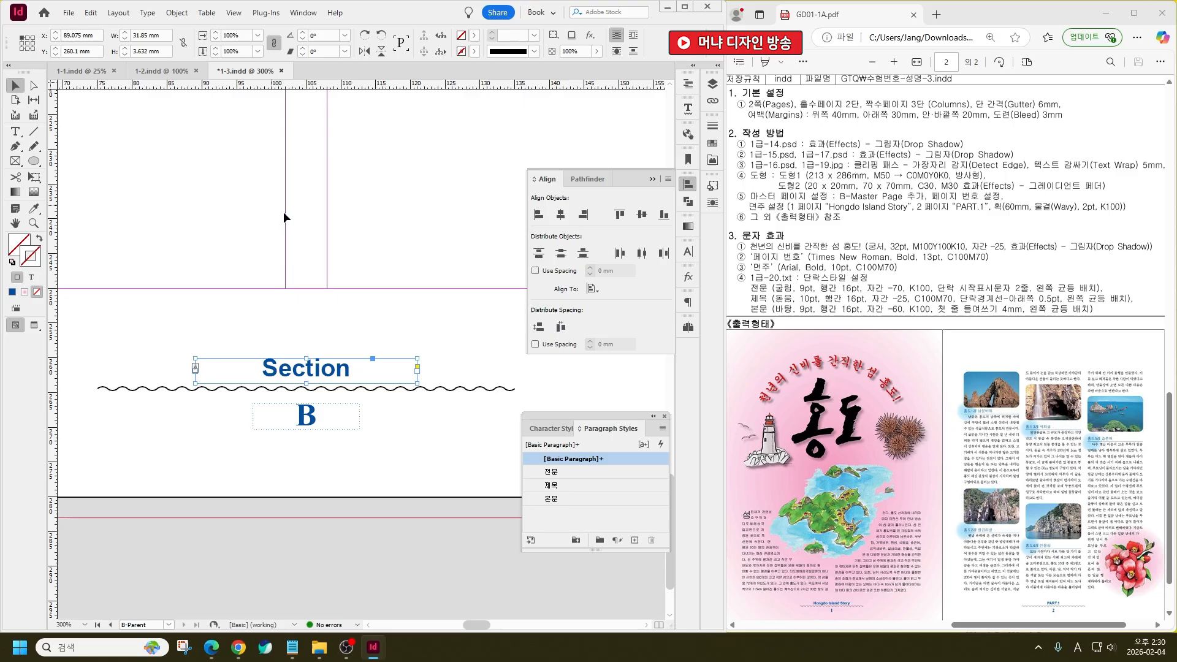
pyautogui.click(214, 320)
# Duplicate the section marker, wavy line and page number from the B-Parent's left page to the same place on its right page
pyautogui.scroll(-3, 214, 320)
pyautogui.scroll(-4, 212, 357)
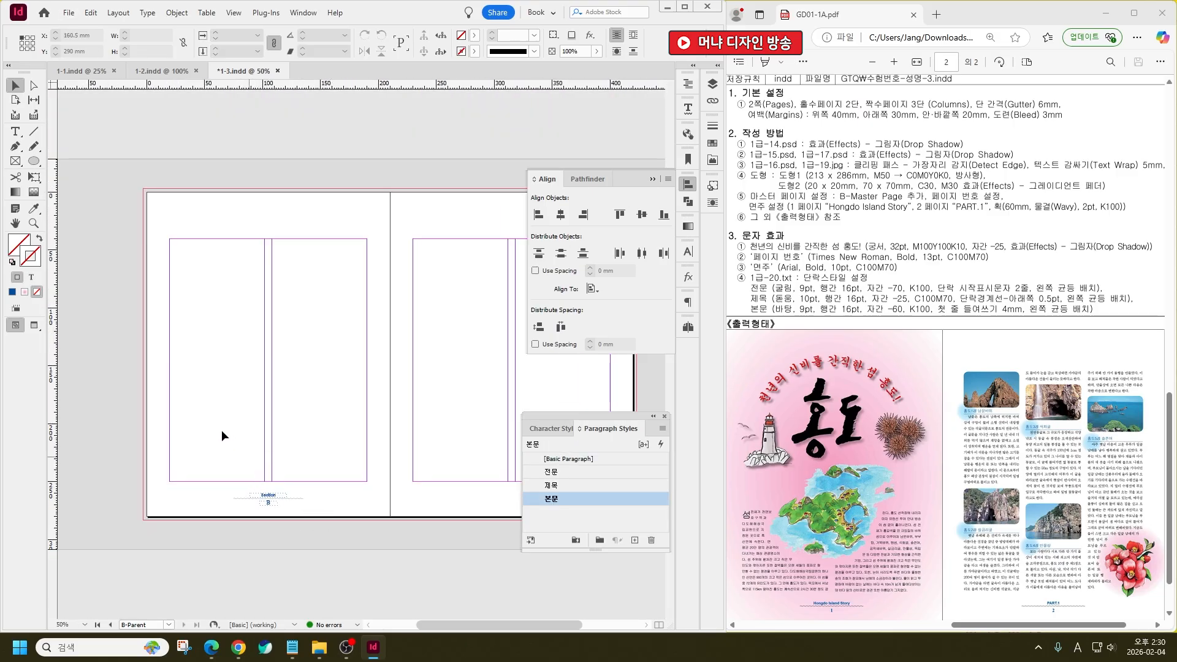
pyautogui.moveTo(268, 497); pyautogui.dragTo(515, 500)
pyautogui.click(284, 402)
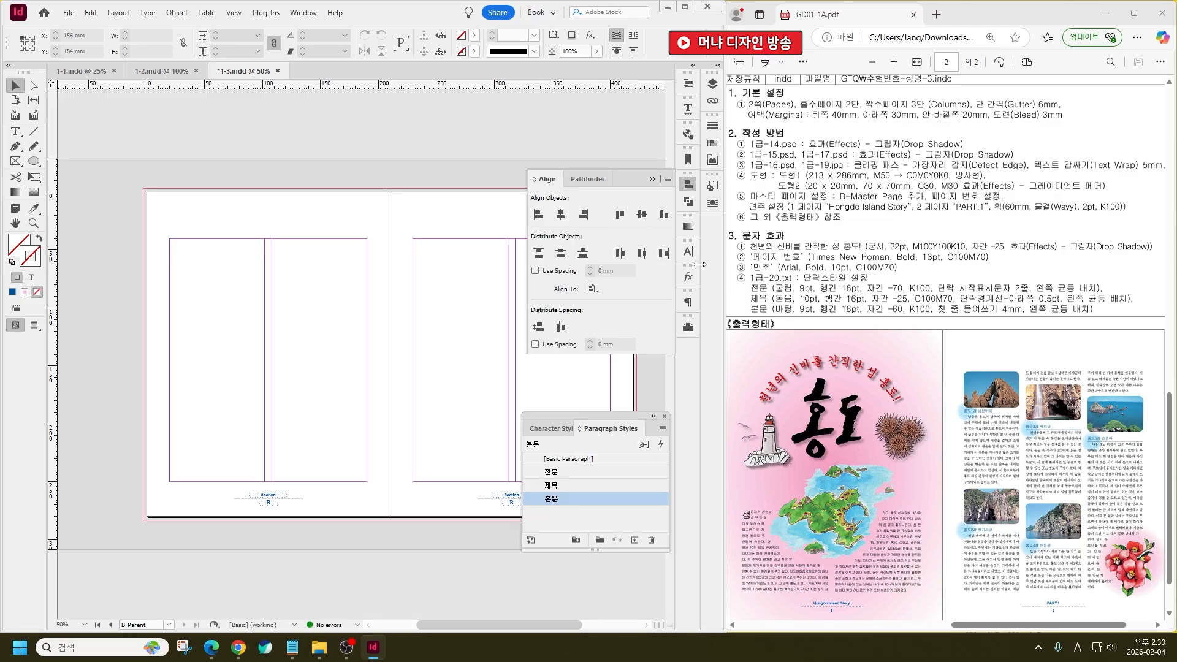
# Apply B-Parent to pages 1 and 2 and open page 1 for editing
pyautogui.click(688, 328)
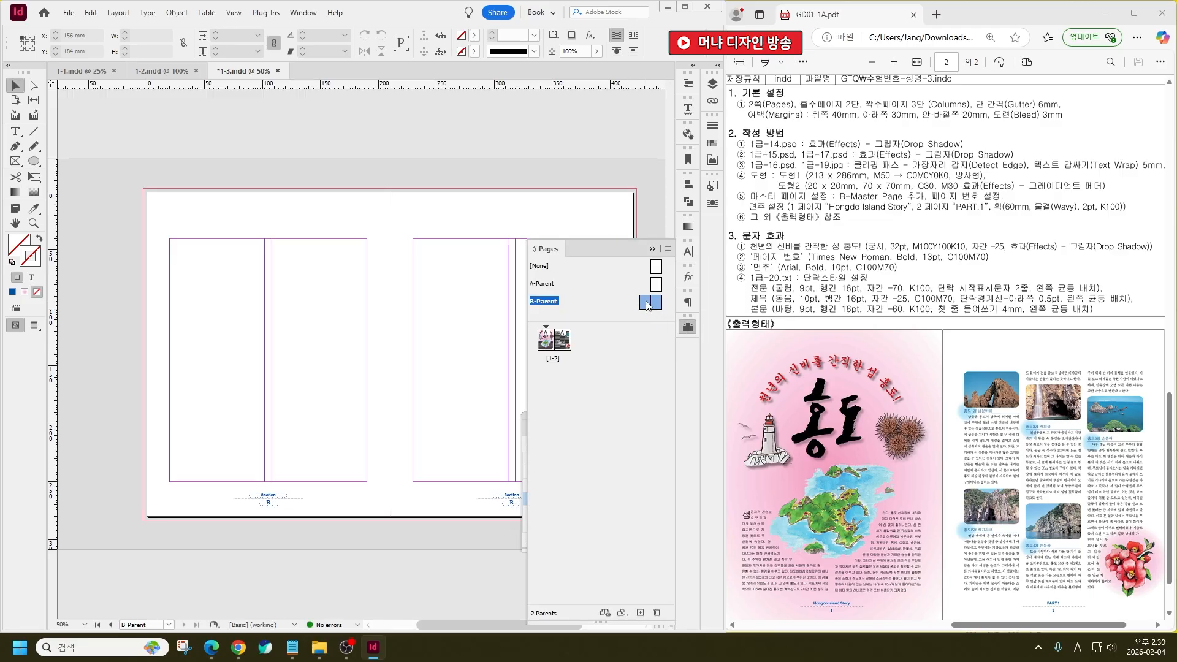
pyautogui.moveTo(555, 337); pyautogui.dragTo(546, 339)
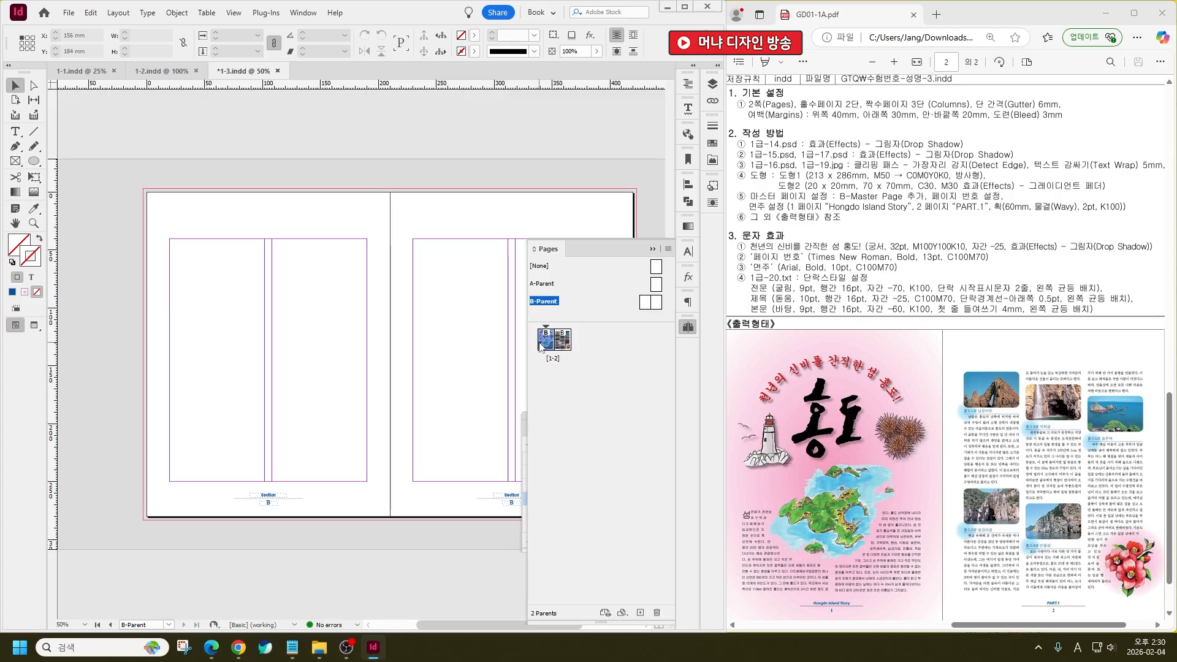
pyautogui.doubleClick(542, 344)
# Send the pink gradient background rectangle on page 1 to the back, behind the parent page footer
pyautogui.moveTo(367, 507); pyautogui.dragTo(287, 361)
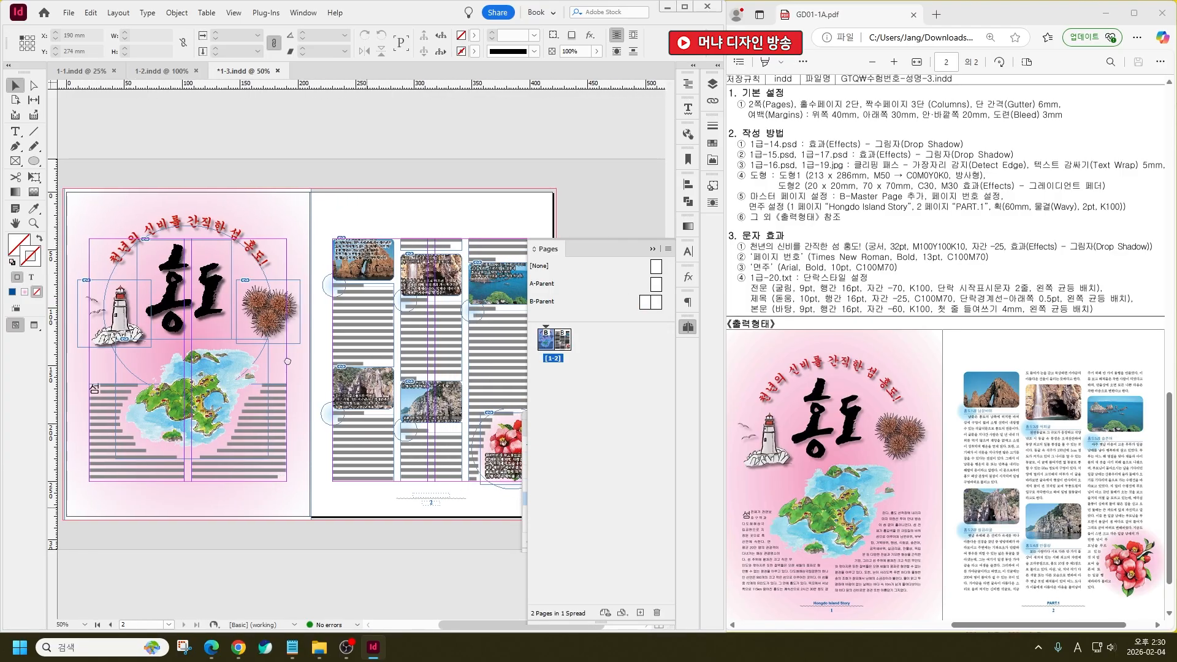
pyautogui.scroll(2, 185, 520)
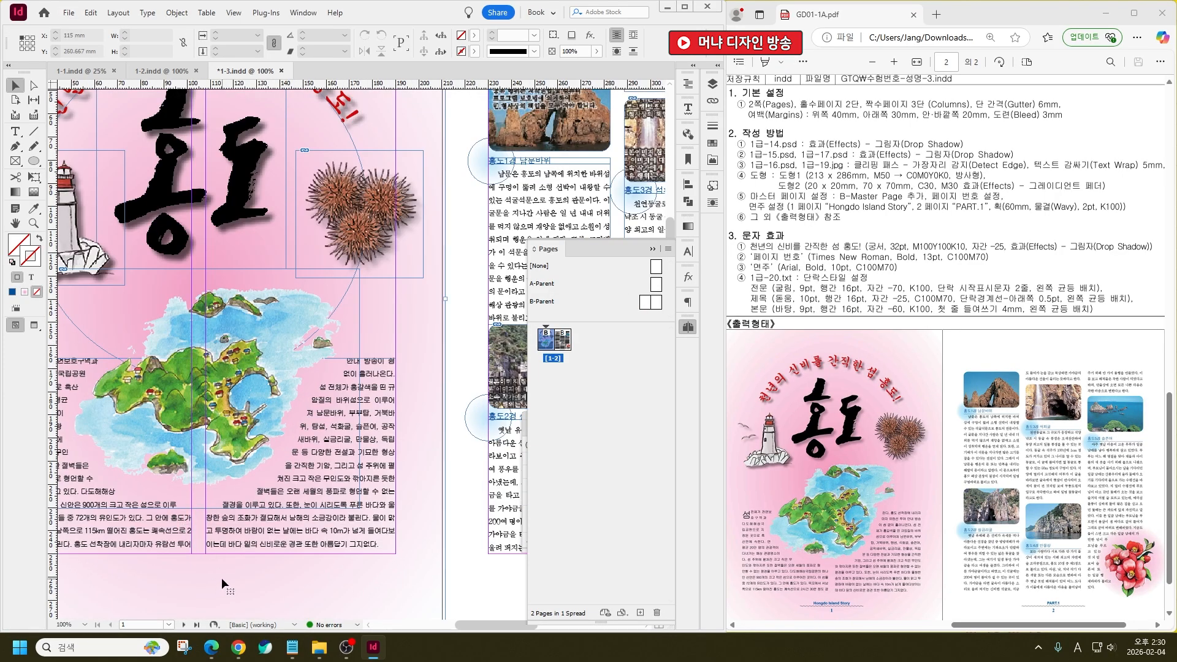
pyautogui.moveTo(222, 578); pyautogui.dragTo(274, 486)
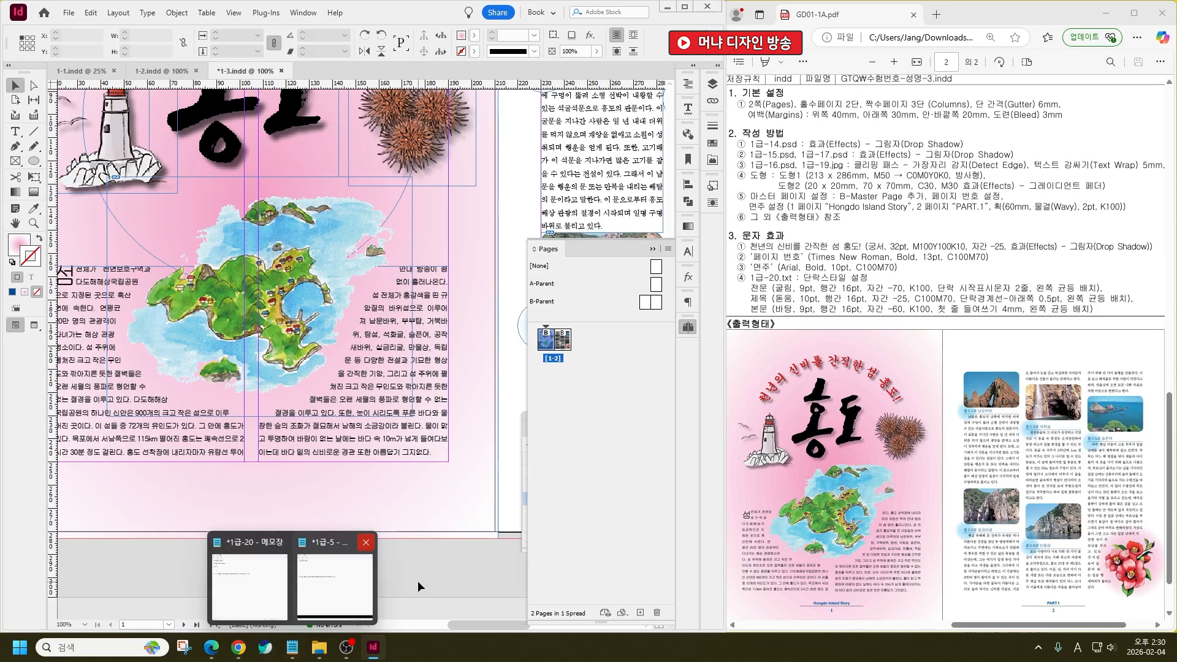
pyautogui.moveTo(366, 586); pyautogui.dragTo(136, 480)
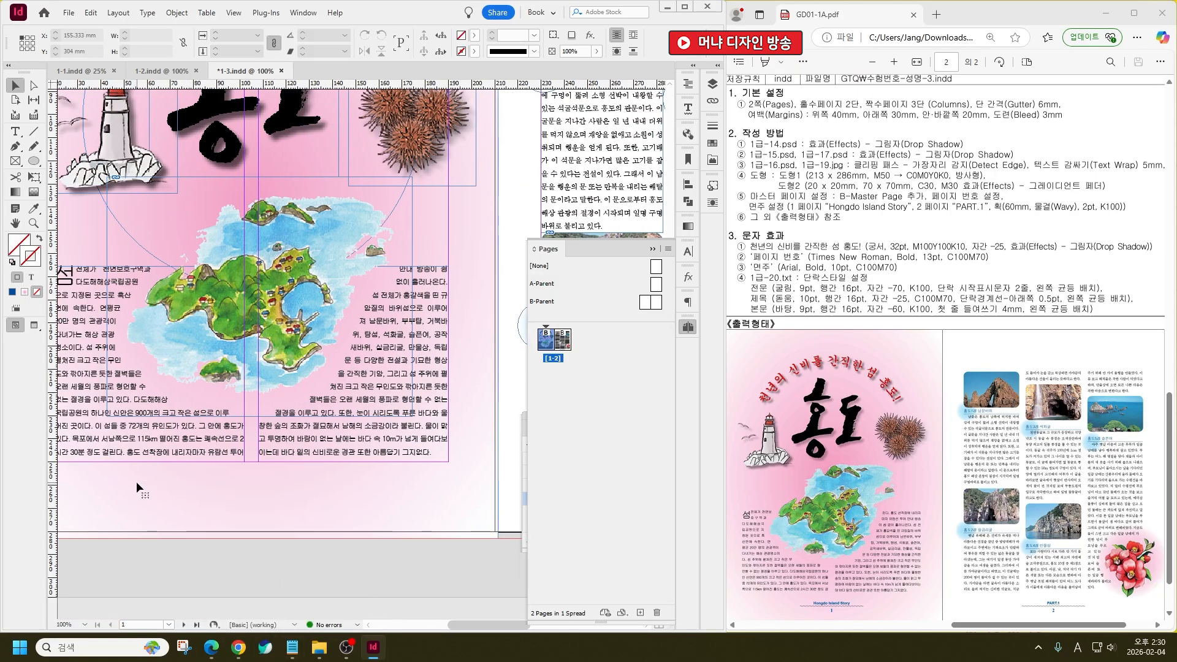
pyautogui.click(421, 526)
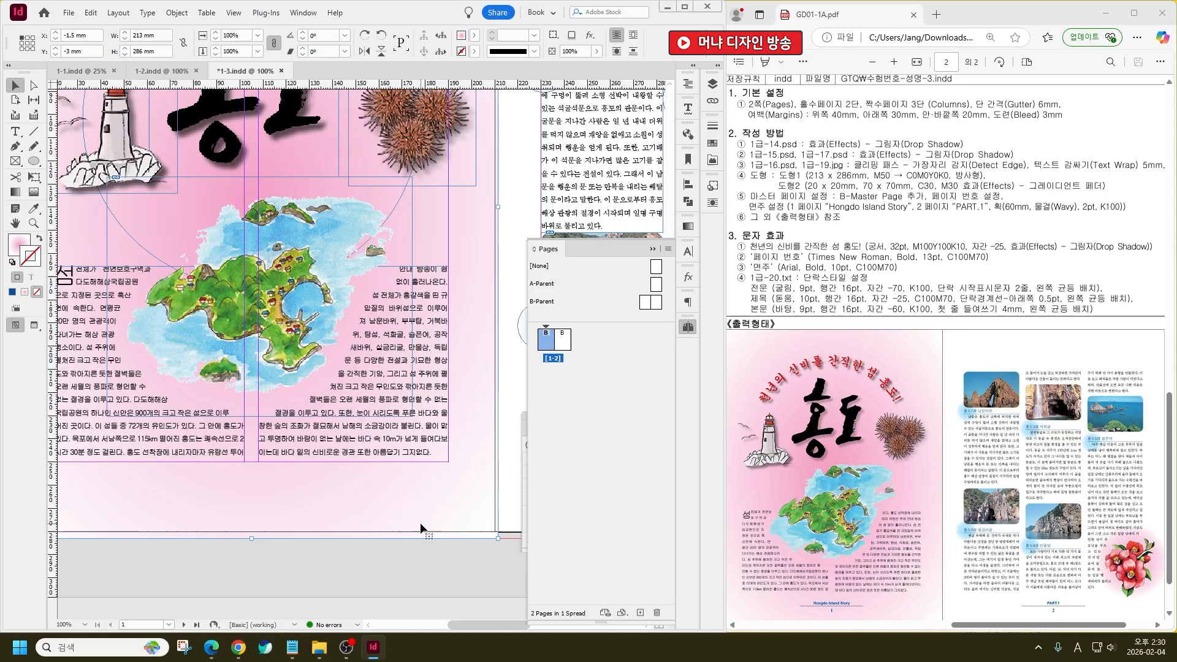
pyautogui.hotkey('ctrl', 'shift', '[')
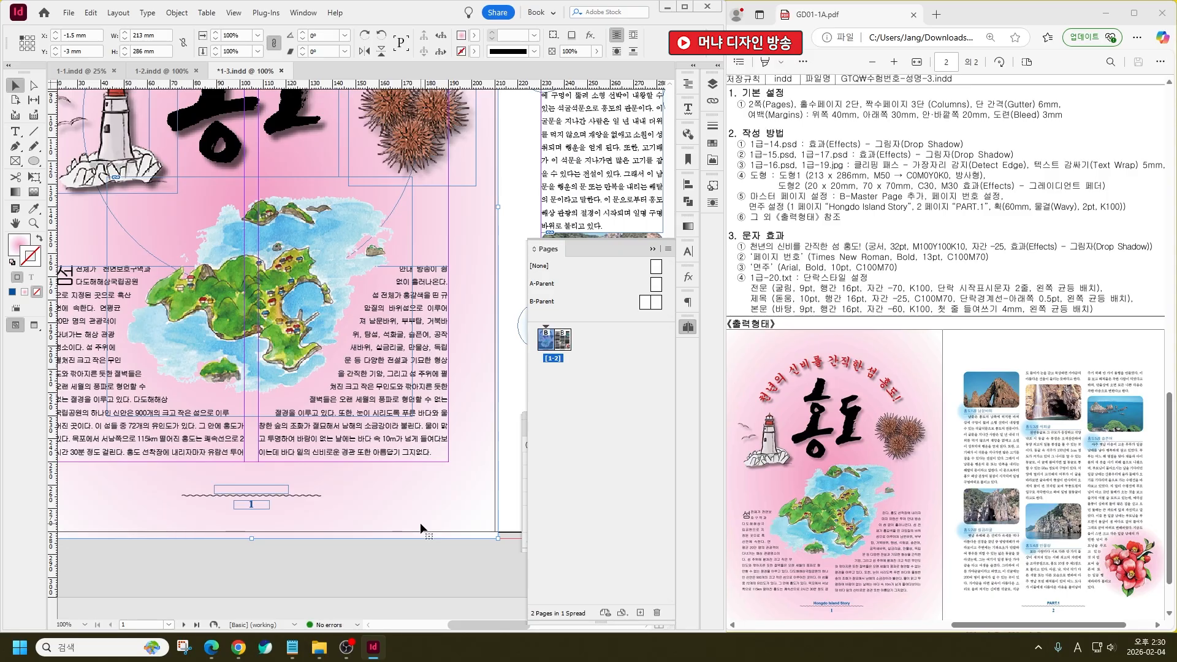
pyautogui.click(350, 579)
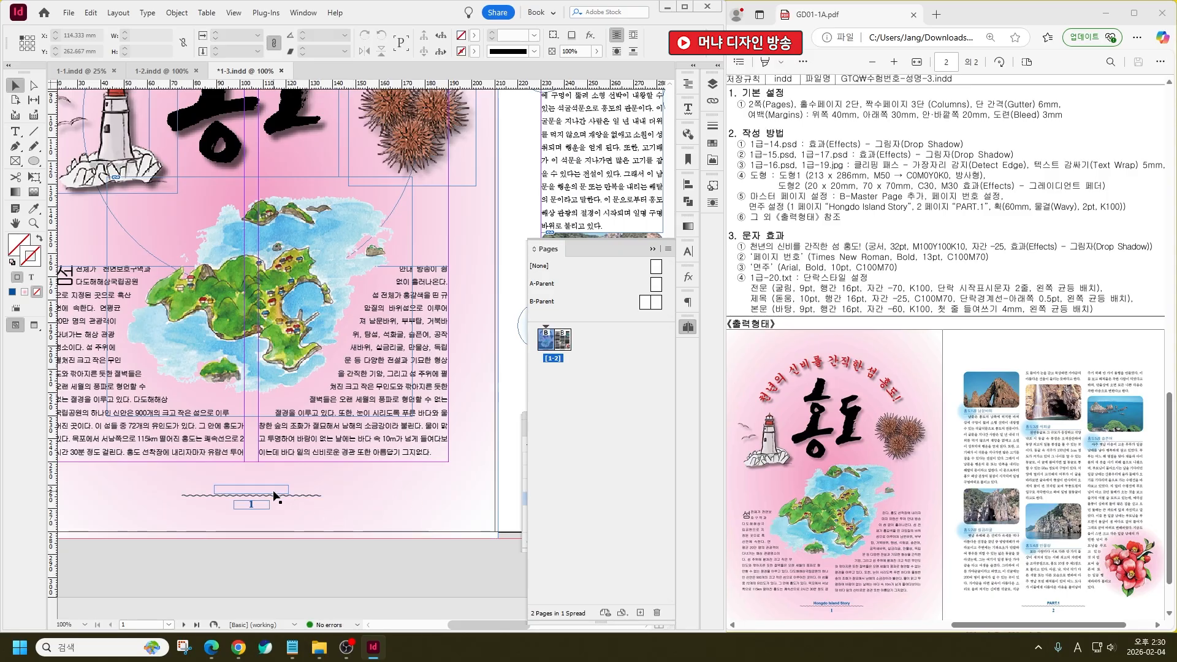
# Switch to Notepad, close the 1급-5 note and cut "Hongdo Island Story" from the 1급-20 note
pyautogui.click(275, 496)
pyautogui.press('ctrl')
pyautogui.click(285, 648)
pyautogui.click(351, 587)
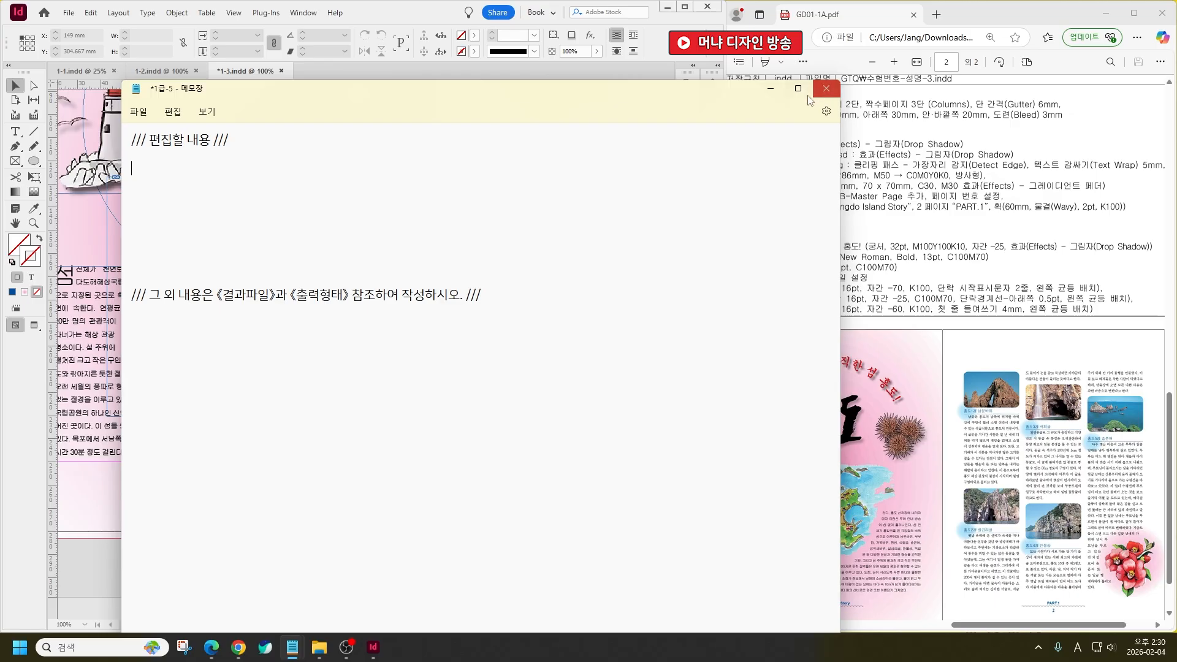
pyautogui.click(826, 89)
pyautogui.click(492, 435)
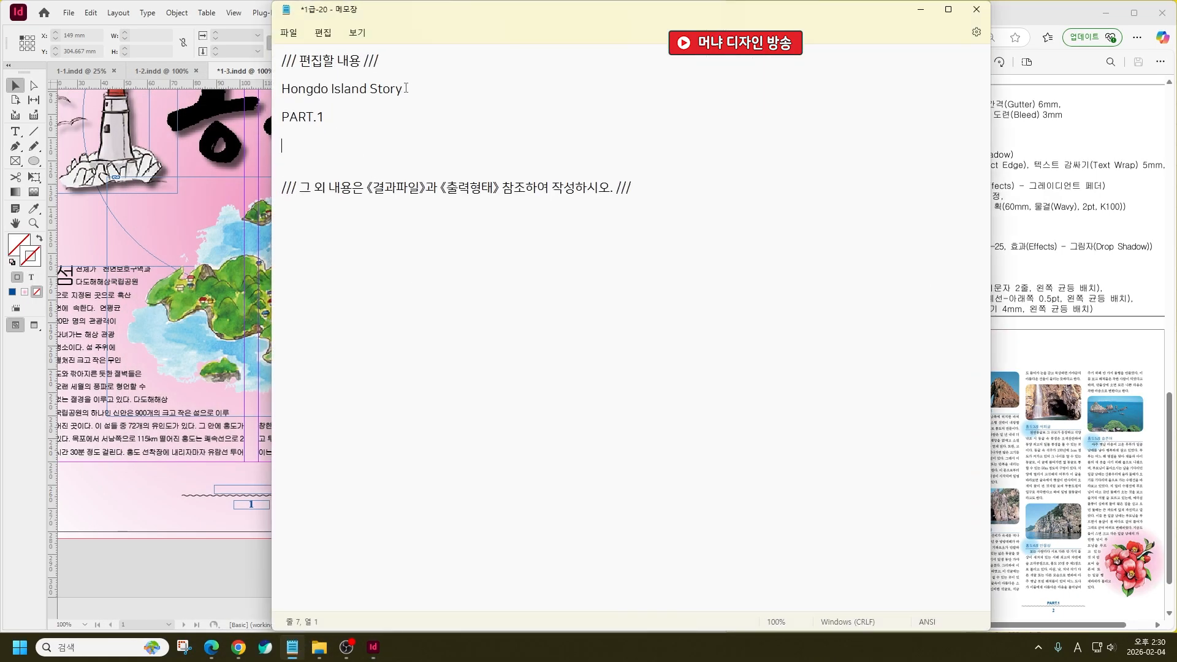
pyautogui.moveTo(406, 88); pyautogui.dragTo(247, 78)
pyautogui.hotkey('ctrl', 'x')
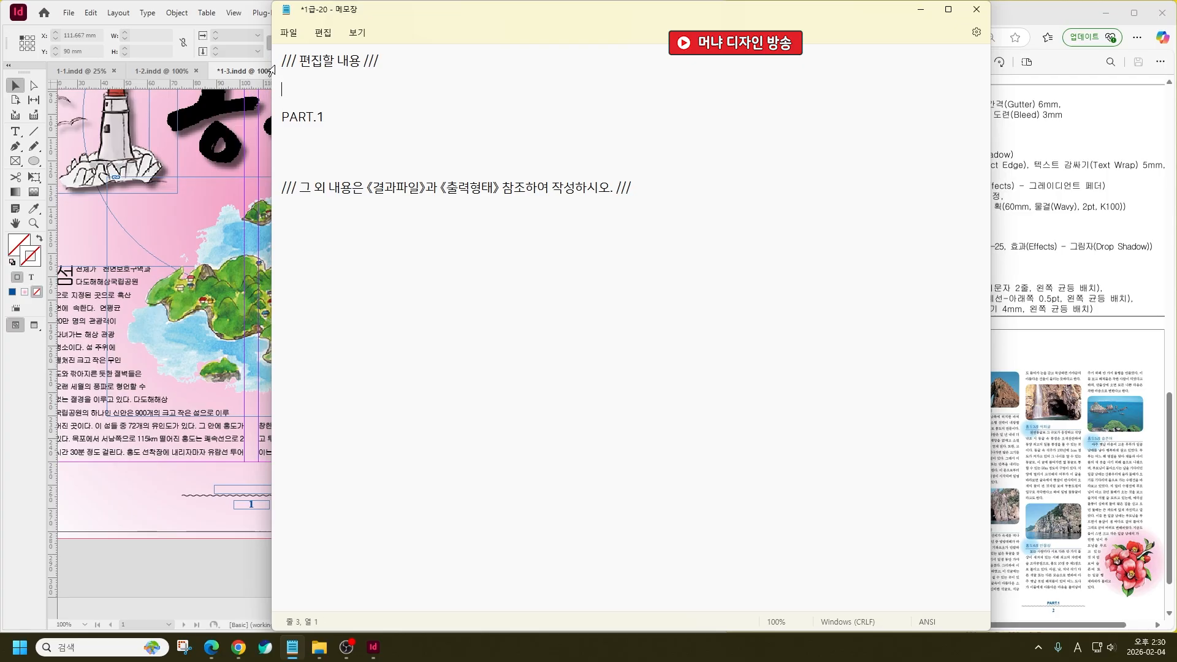
# Return to InDesign and set the section marker of page 1 to "Hongdo Island Story" in its numbering and section options
pyautogui.click(234, 5)
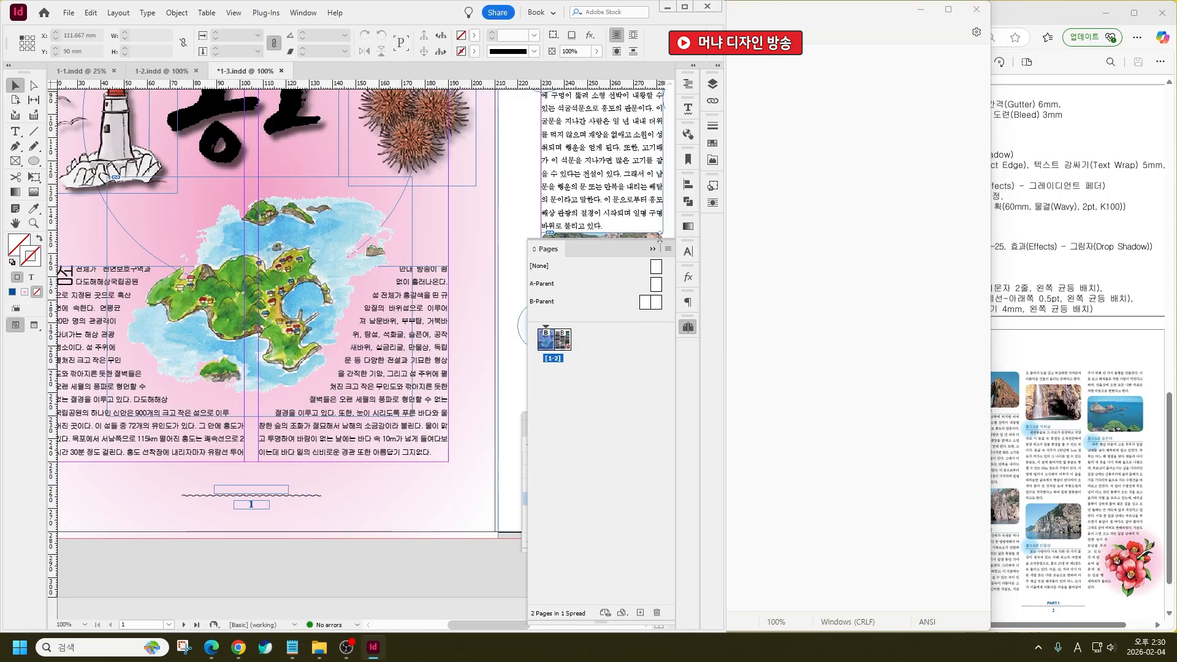
pyautogui.rightClick(550, 341)
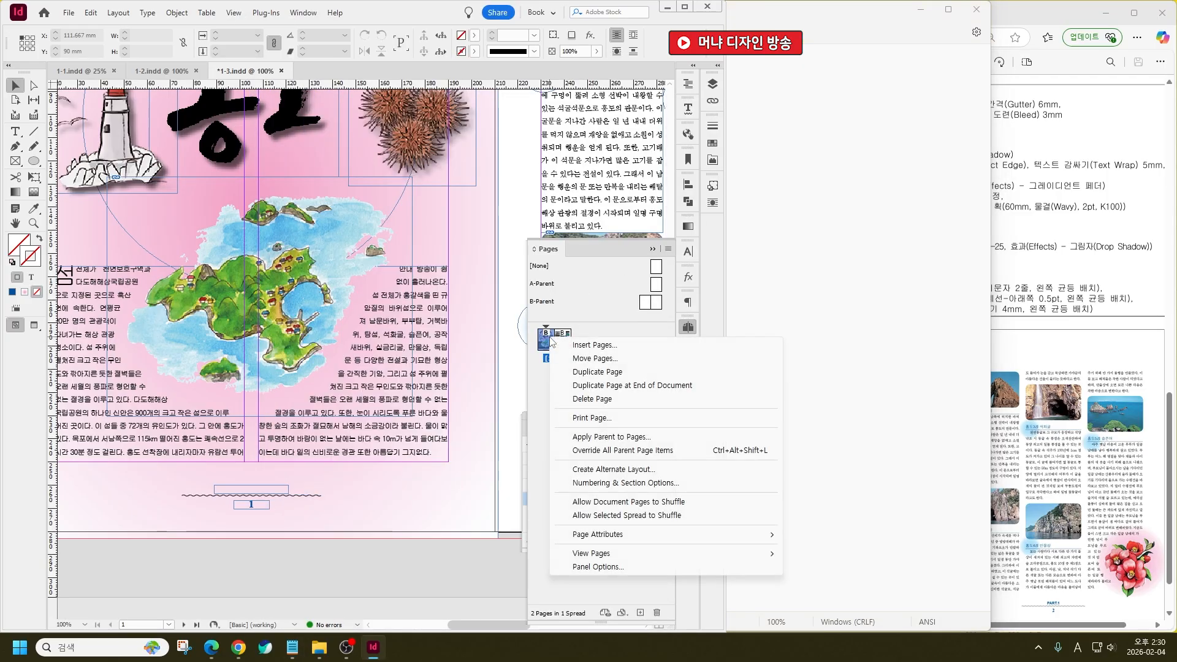
pyautogui.click(623, 483)
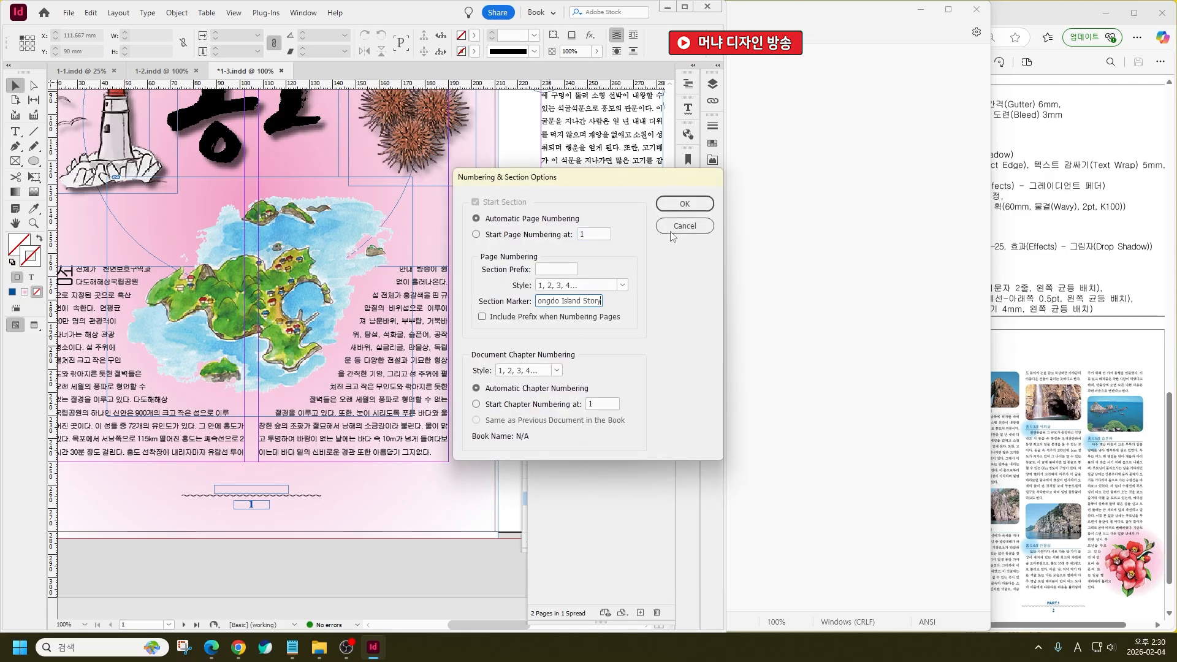
pyautogui.click(684, 204)
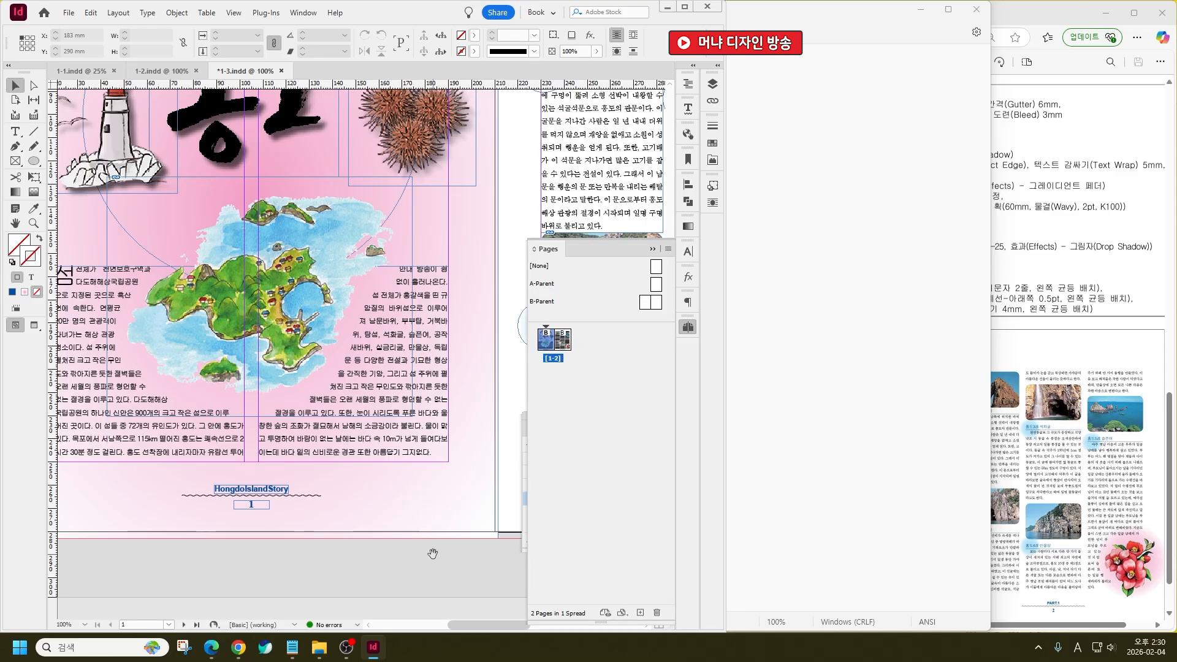
# Cut "PART.1" from the 1급-20 note in Notepad and minimize the note
pyautogui.moveTo(432, 553); pyautogui.dragTo(165, 554)
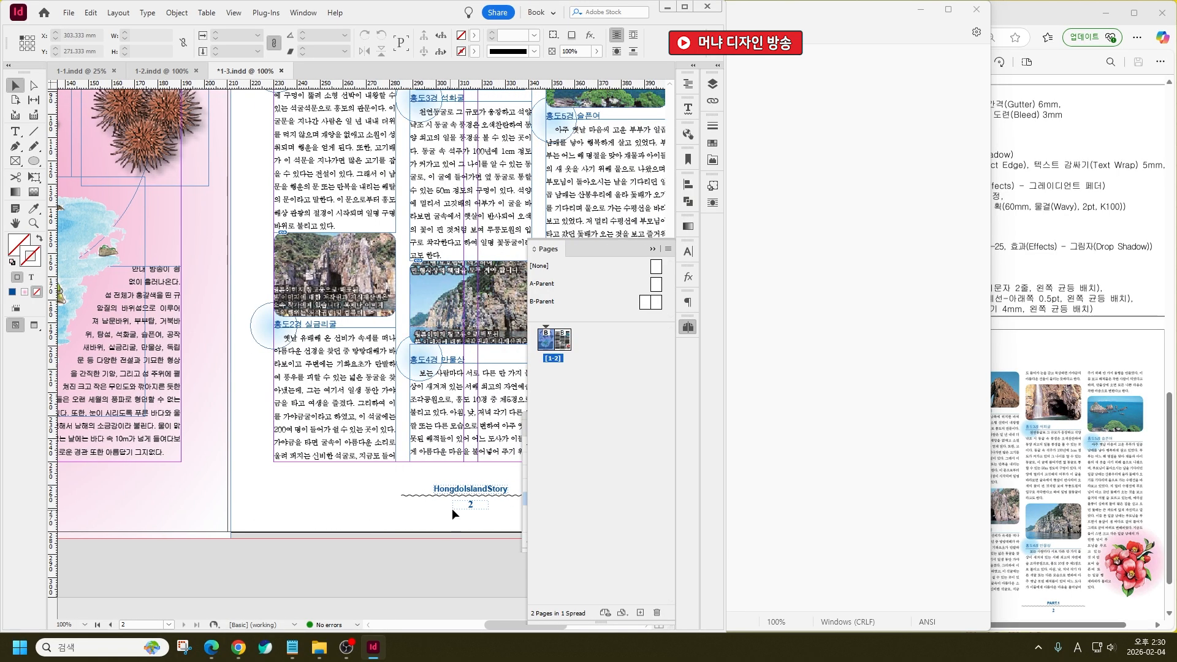
pyautogui.click(293, 647)
pyautogui.moveTo(325, 116); pyautogui.dragTo(248, 105)
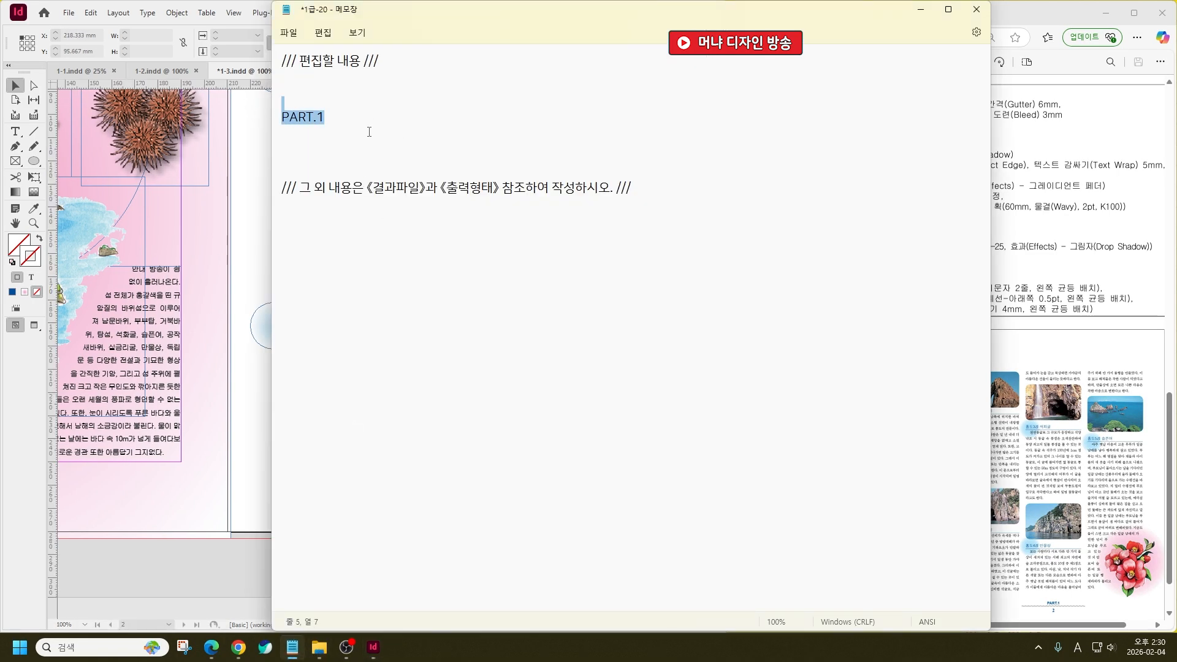
pyautogui.hotkey('ctrl', 'x')
pyautogui.click(920, 9)
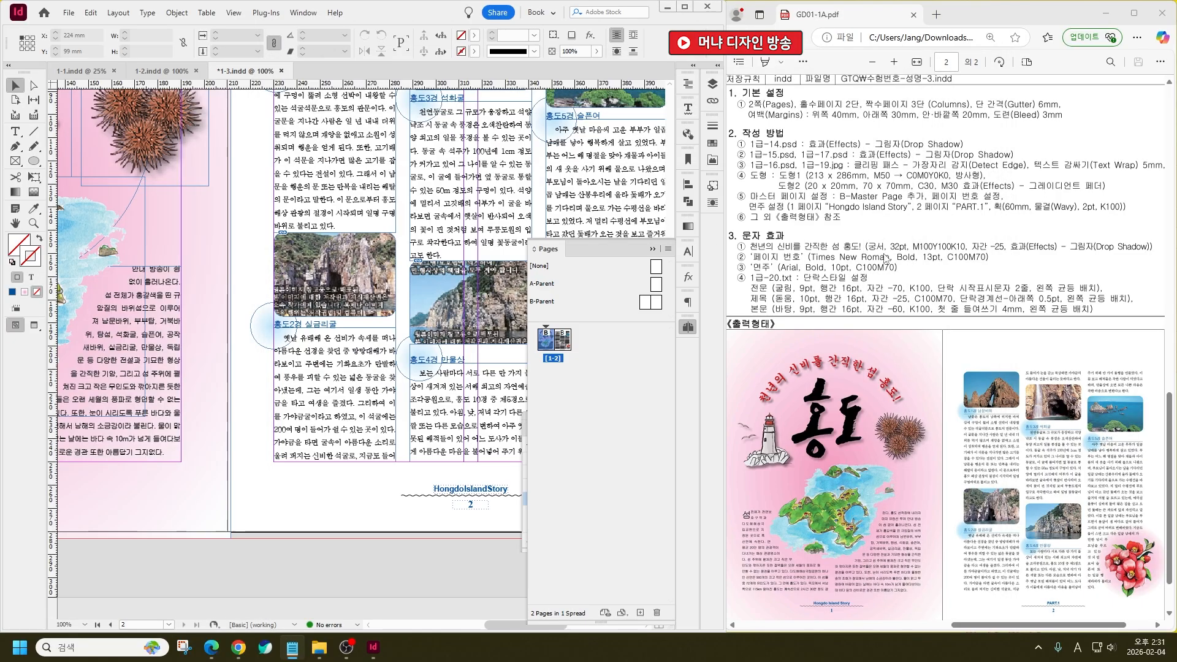
# Start a new section on page 2 with the section marker "PART.1"
pyautogui.rightClick(566, 345)
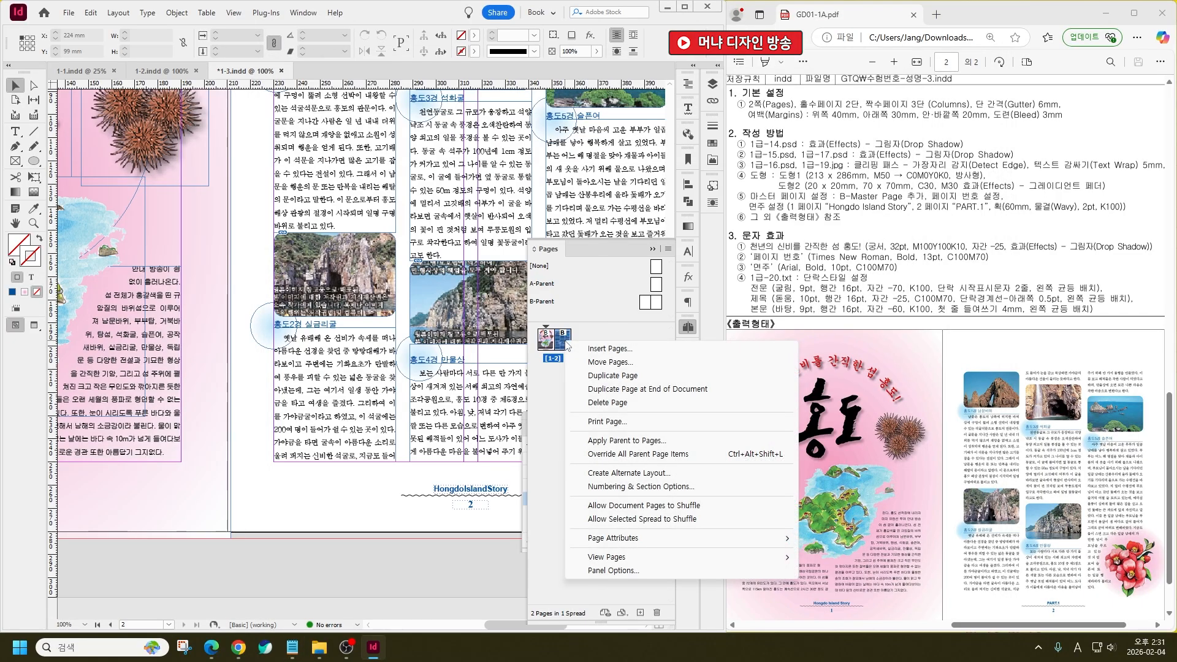
pyautogui.click(654, 488)
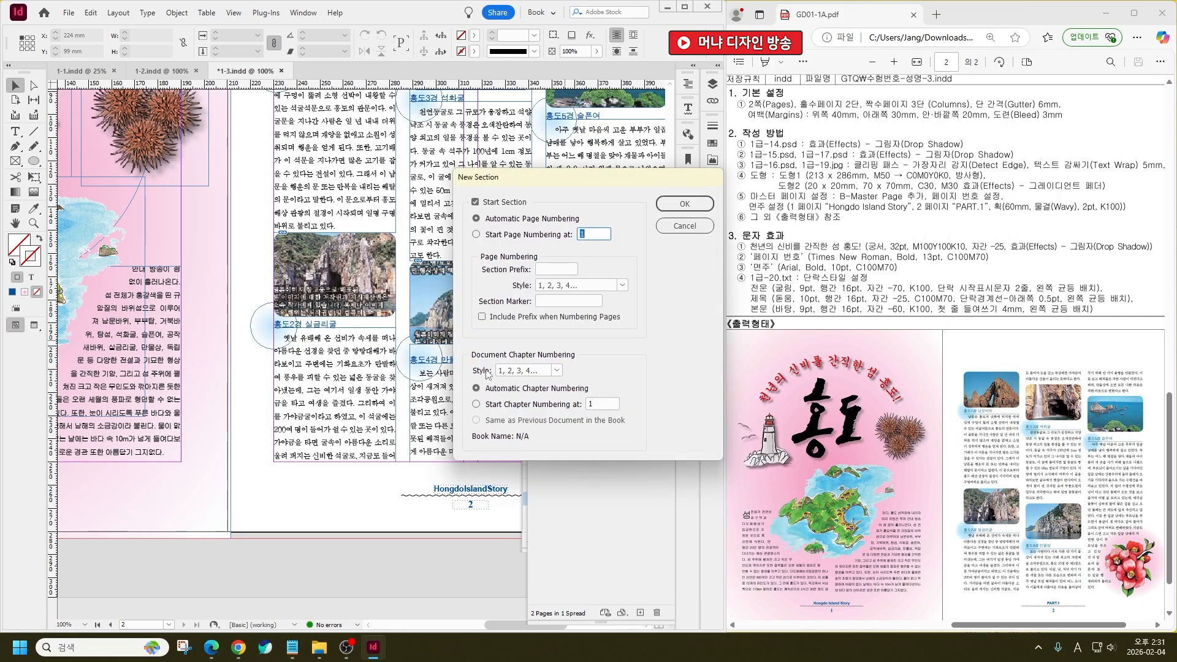
pyautogui.click(569, 300)
pyautogui.write('PART.1')
pyautogui.click(684, 204)
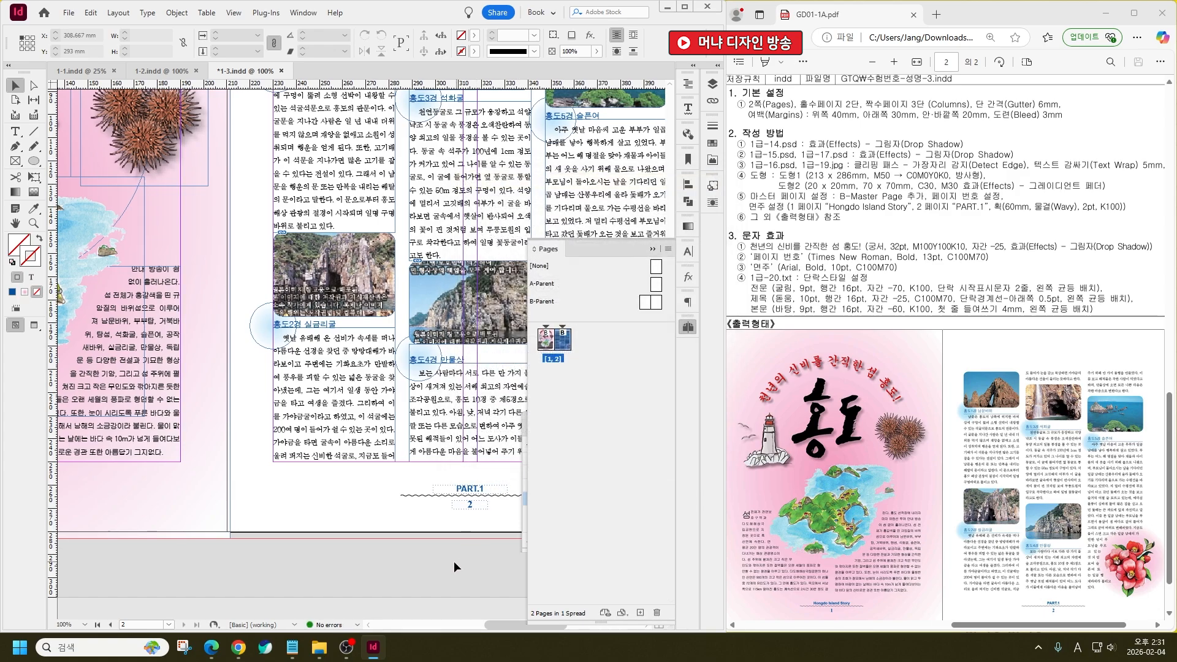
# Open the B-Parent's right page and widen its Section text frame to 60 mm, matching the wavy line
pyautogui.hscroll(-5, 454, 566)
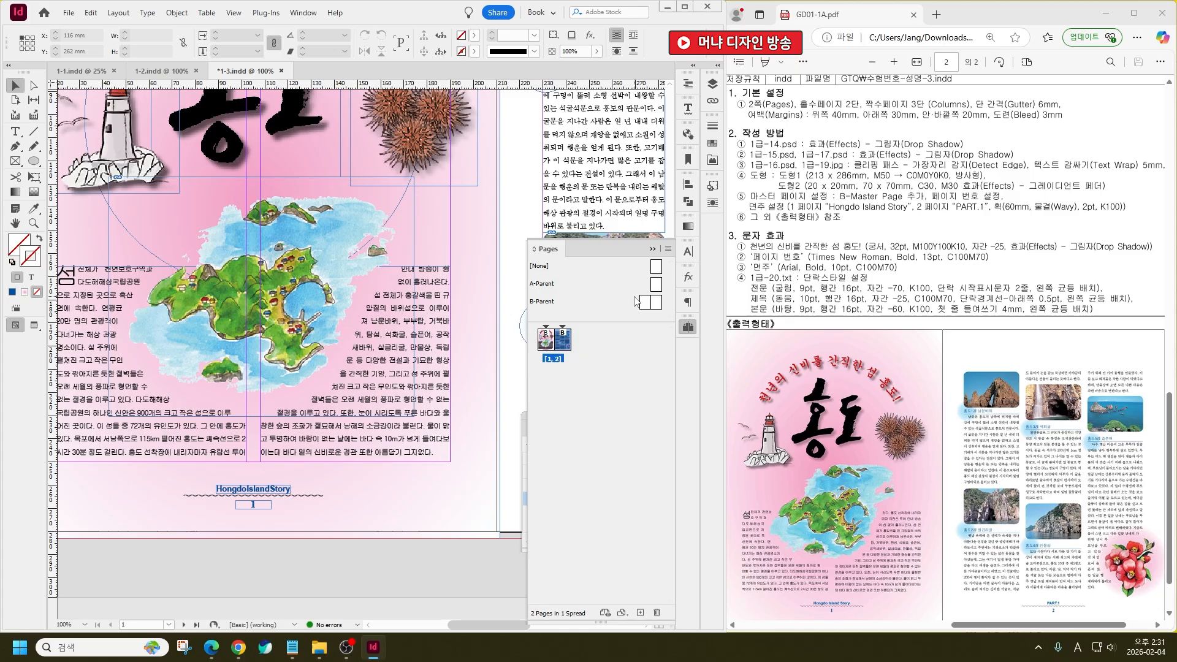
pyautogui.doubleClick(653, 306)
pyautogui.click(292, 494)
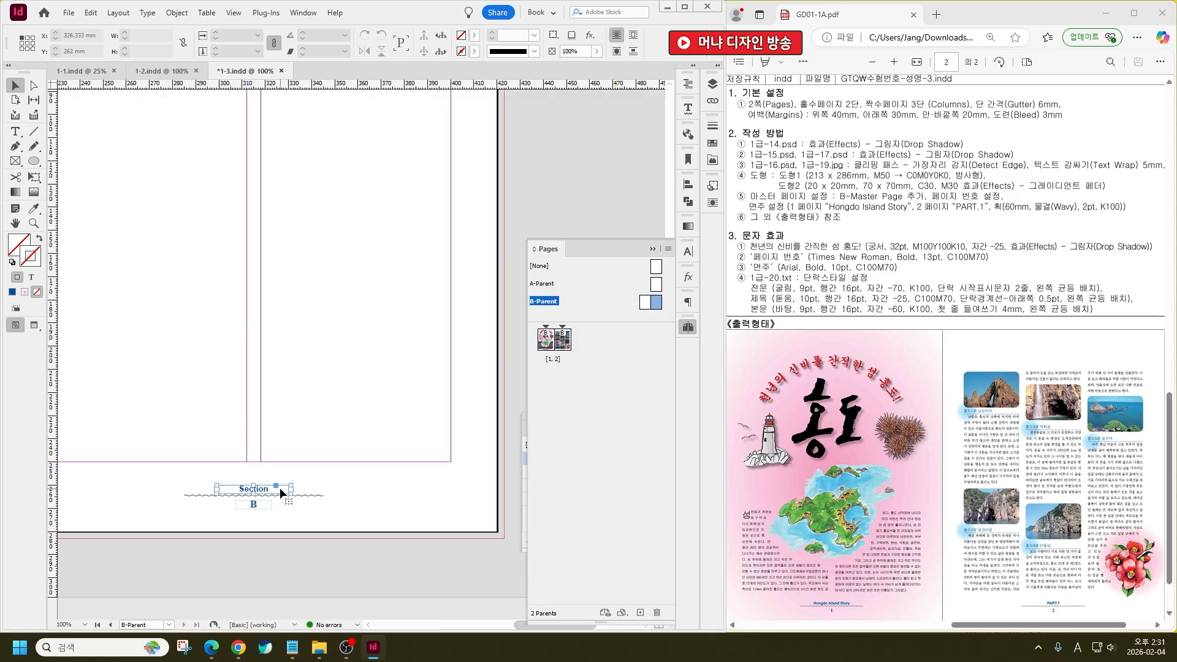
pyautogui.moveTo(292, 484); pyautogui.dragTo(324, 484)
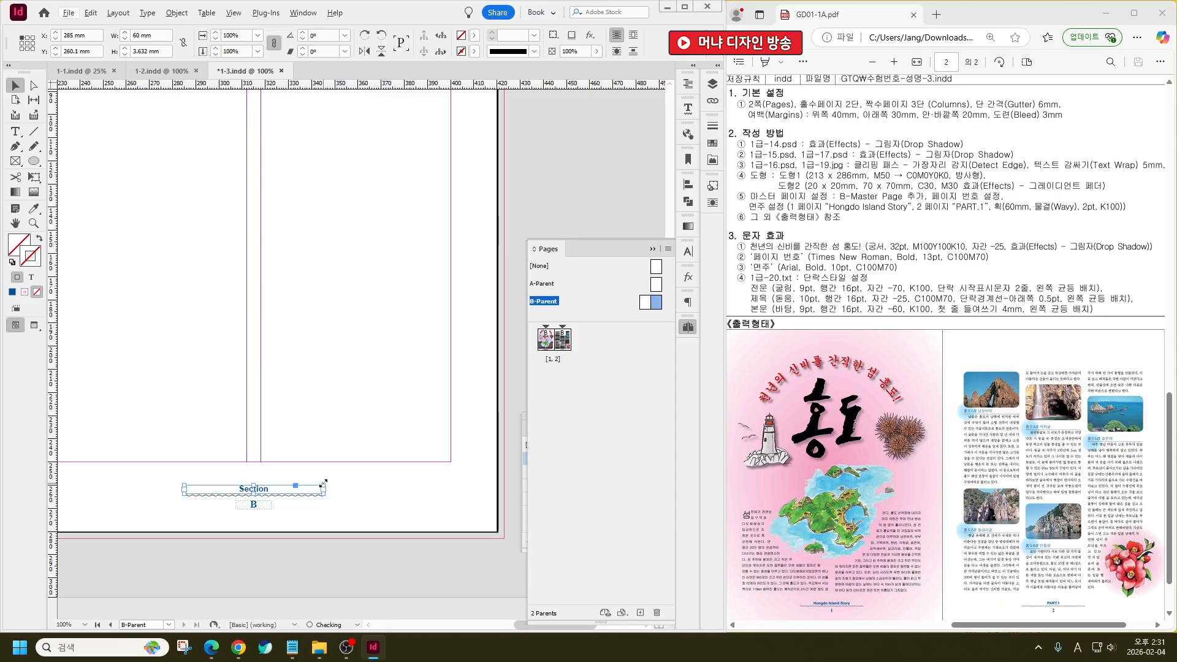
# Widen the section marker text frame above the wavy line on page 1 so the words of "Hongdo Island Story" are properly spaced
pyautogui.doubleClick(551, 352)
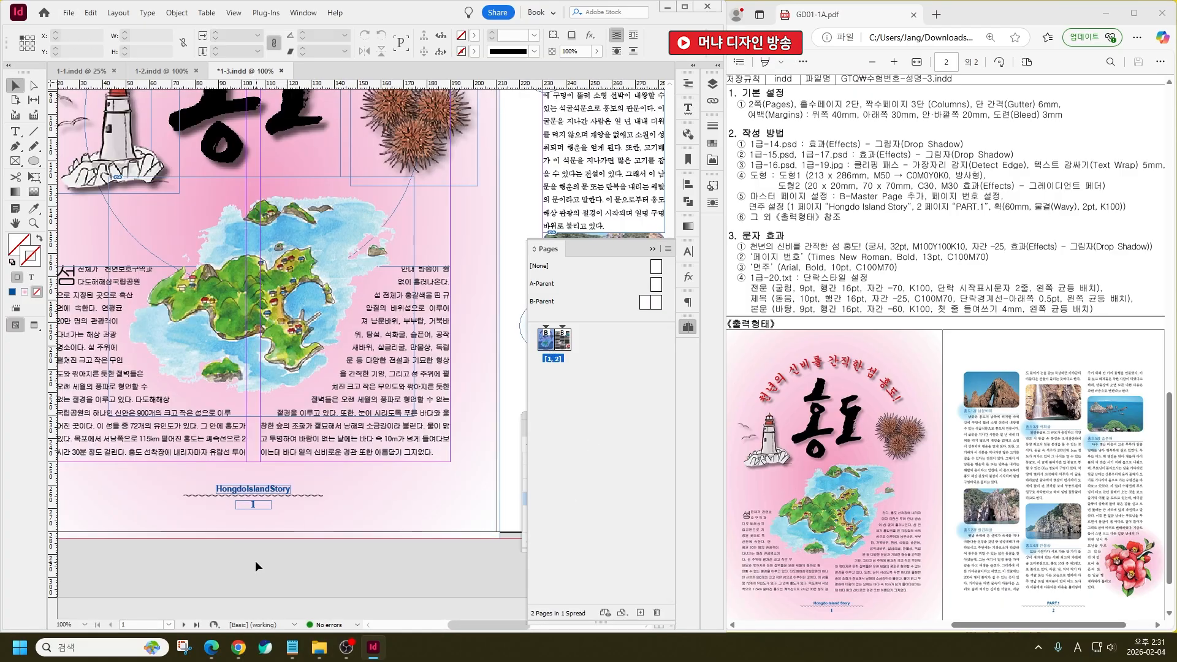
pyautogui.scroll(4, 251, 485)
pyautogui.click(277, 473)
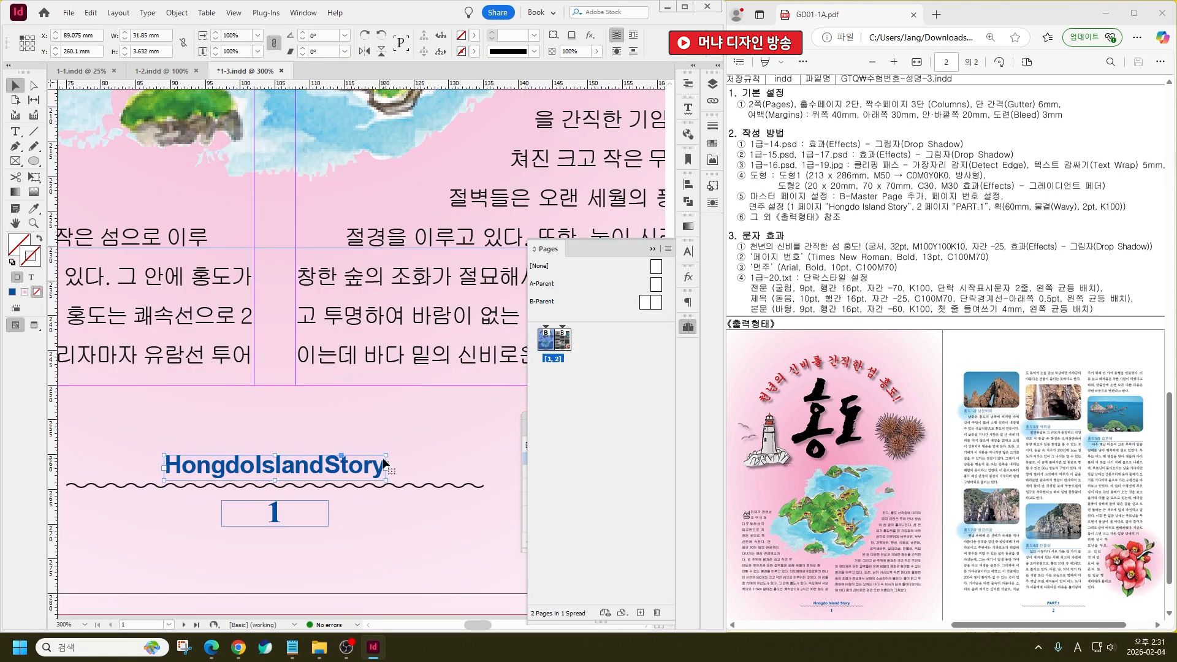
pyautogui.moveTo(388, 455); pyautogui.dragTo(464, 450)
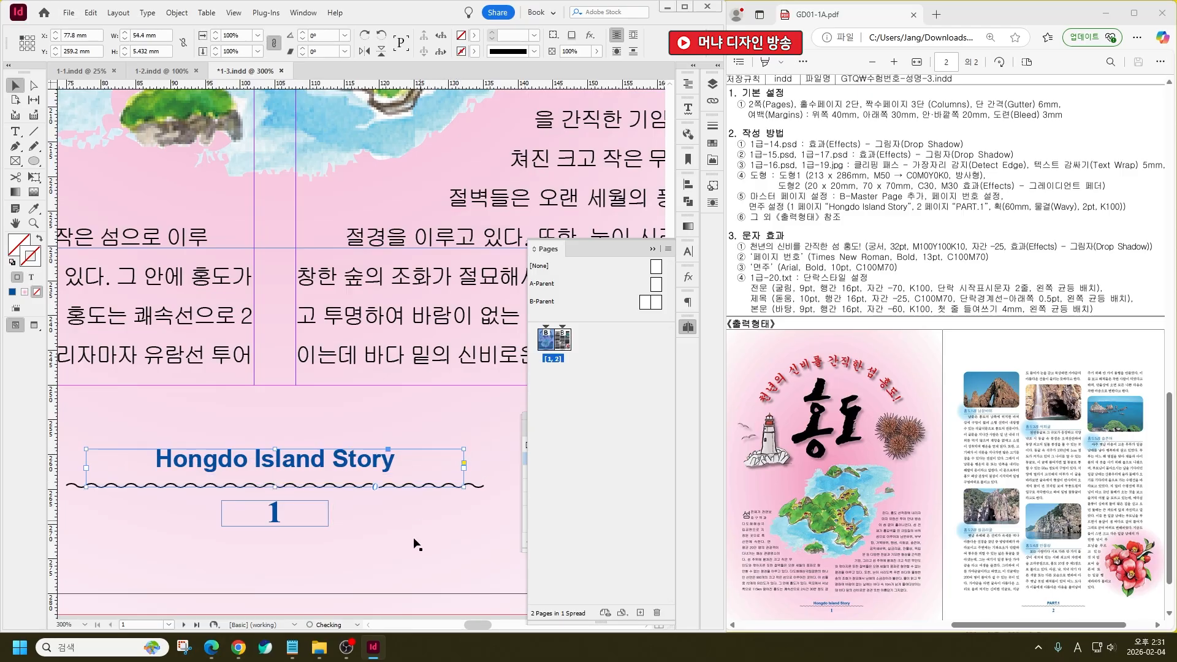
pyautogui.hotkey('ctrl', 'z')
pyautogui.click(231, 426)
# Deselect everything, save 1-3.indd and switch to the 1-2.indd document
pyautogui.scroll(-3, 227, 499)
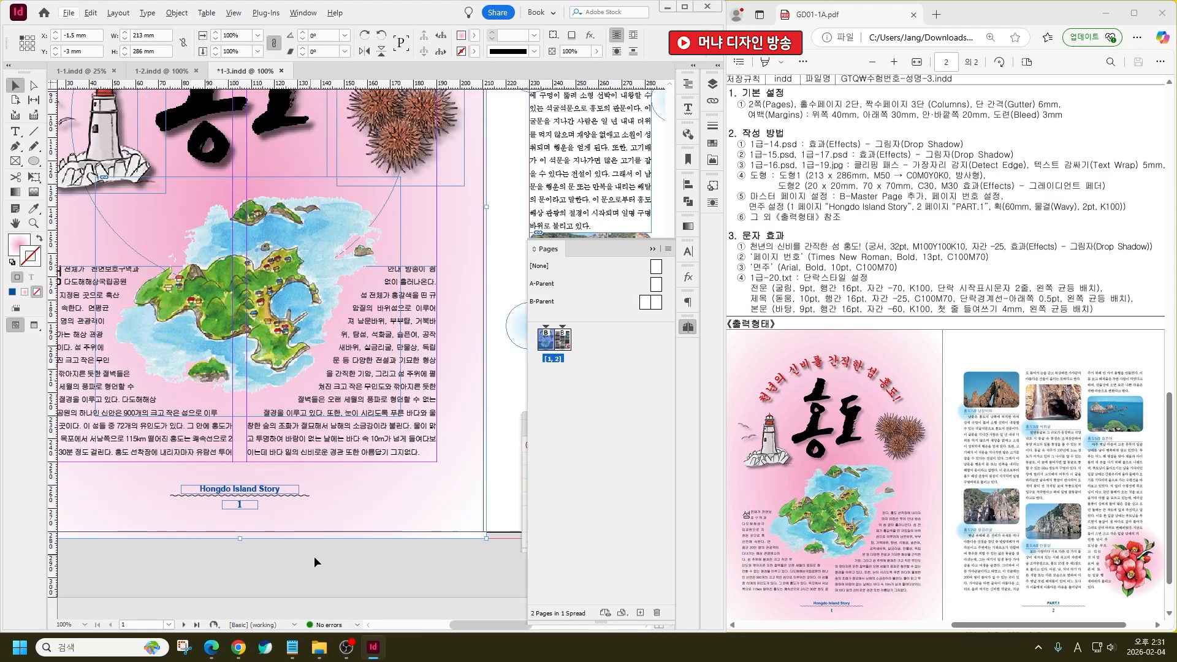
pyautogui.click(315, 562)
pyautogui.scroll(-3, 231, 499)
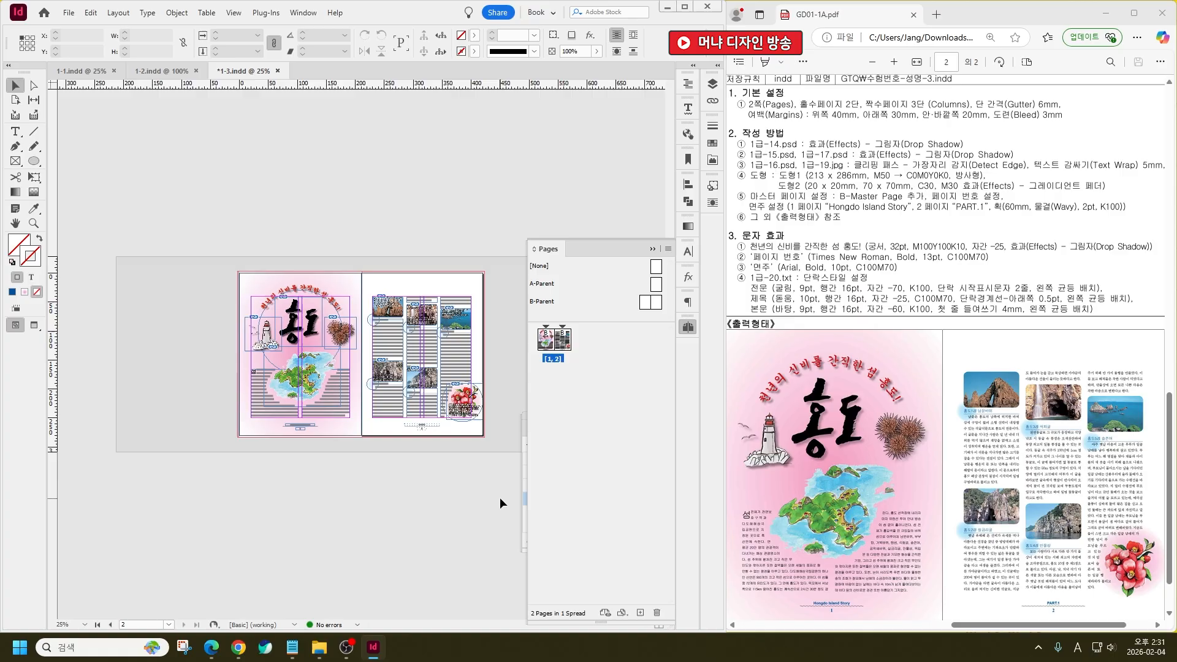
pyautogui.hotkey('ctrl', 's')
pyautogui.click(159, 71)
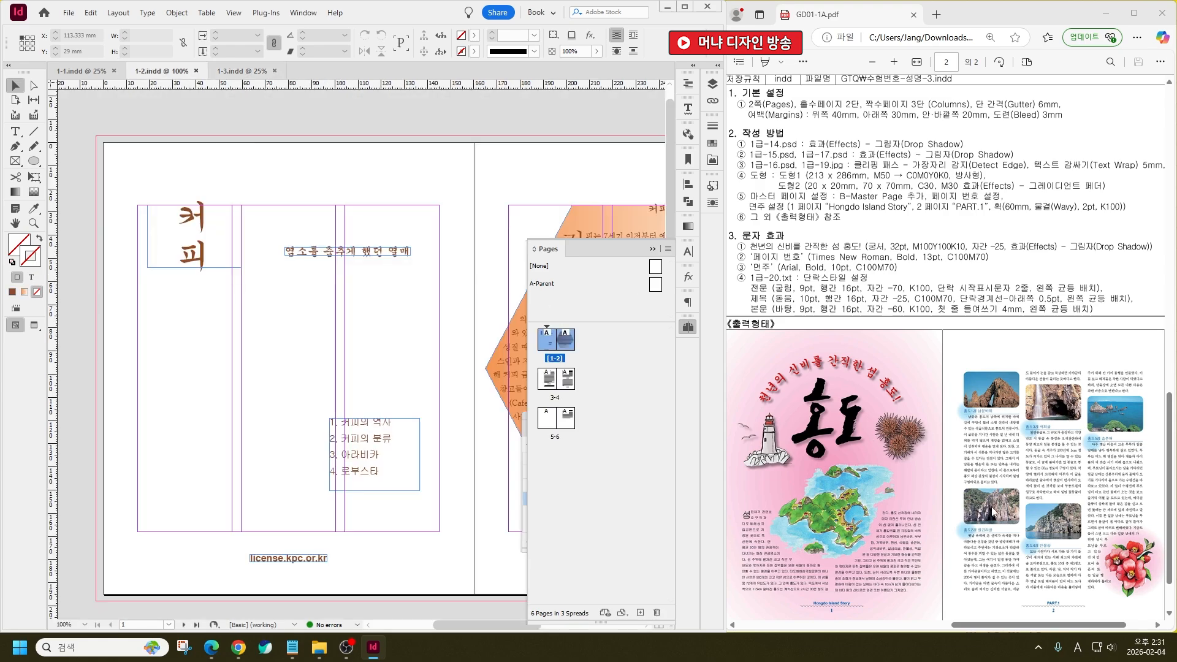
# Bring up the 1-2 exam sheet and all three spreads, and load images 1급-6 through 1급-12 from the 첨부파일 folder for placing
pyautogui.moveTo(1006, 624); pyautogui.dragTo(791, 612)
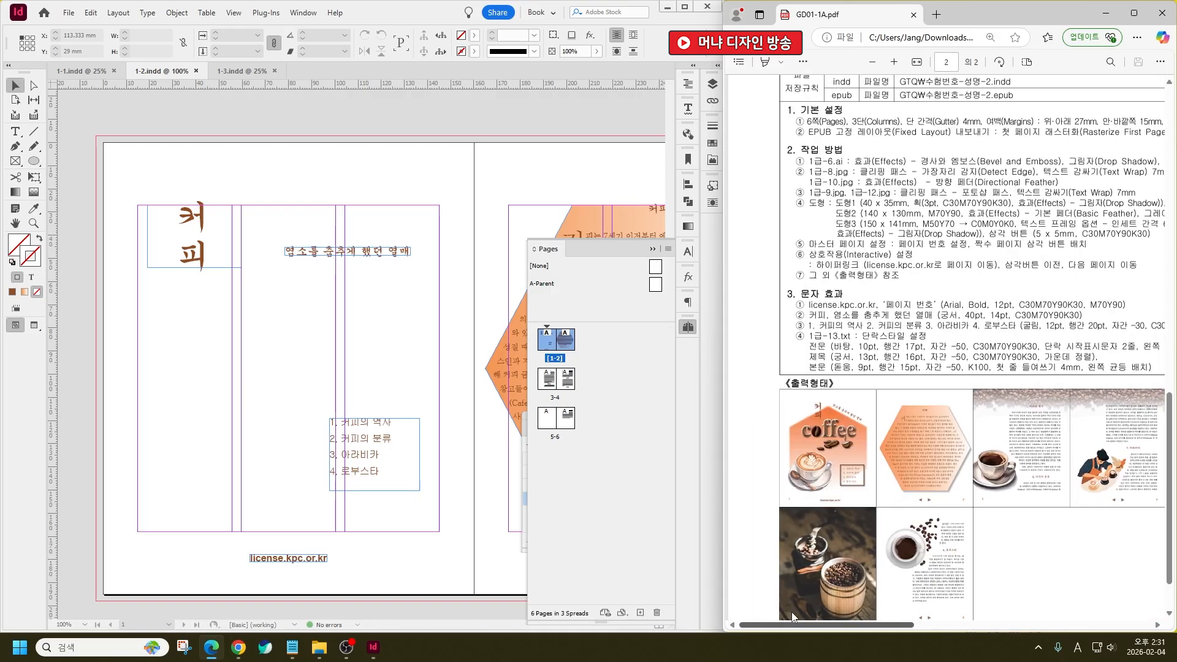
pyautogui.scroll(-1, 1070, 492)
pyautogui.click(394, 360)
pyautogui.moveTo(439, 363); pyautogui.dragTo(321, 399)
pyautogui.scroll(-4, 272, 255)
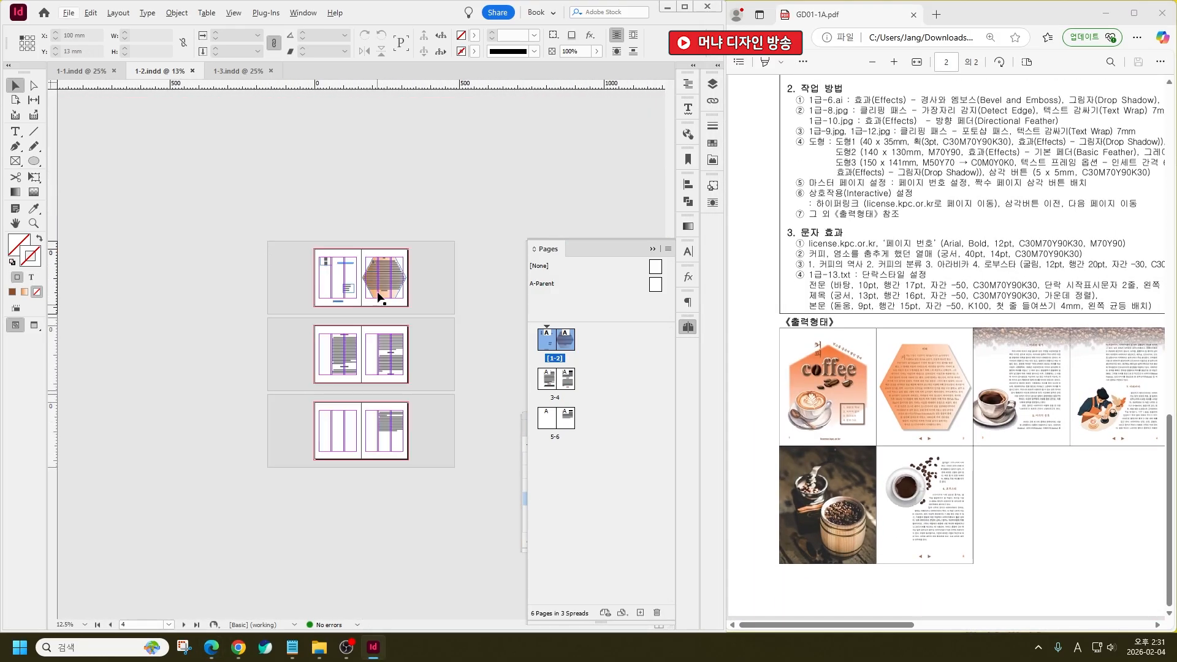
pyautogui.scroll(2, 382, 273)
pyautogui.scroll(1, 278, 248)
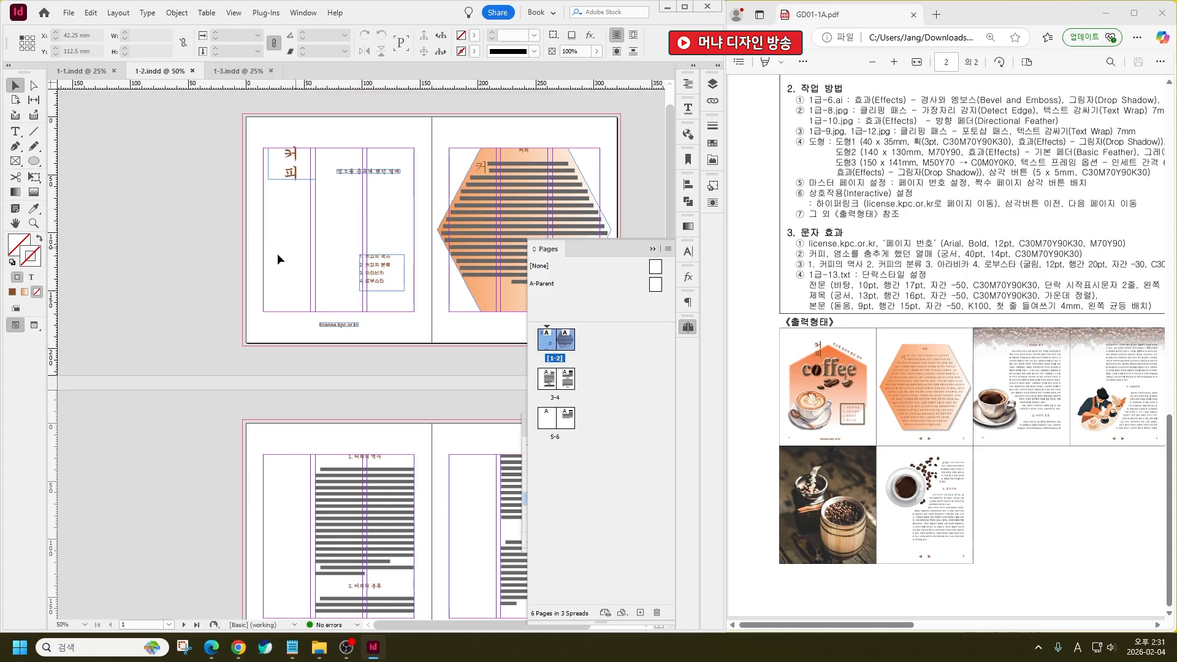
pyautogui.hotkey('ctrl', 'd')
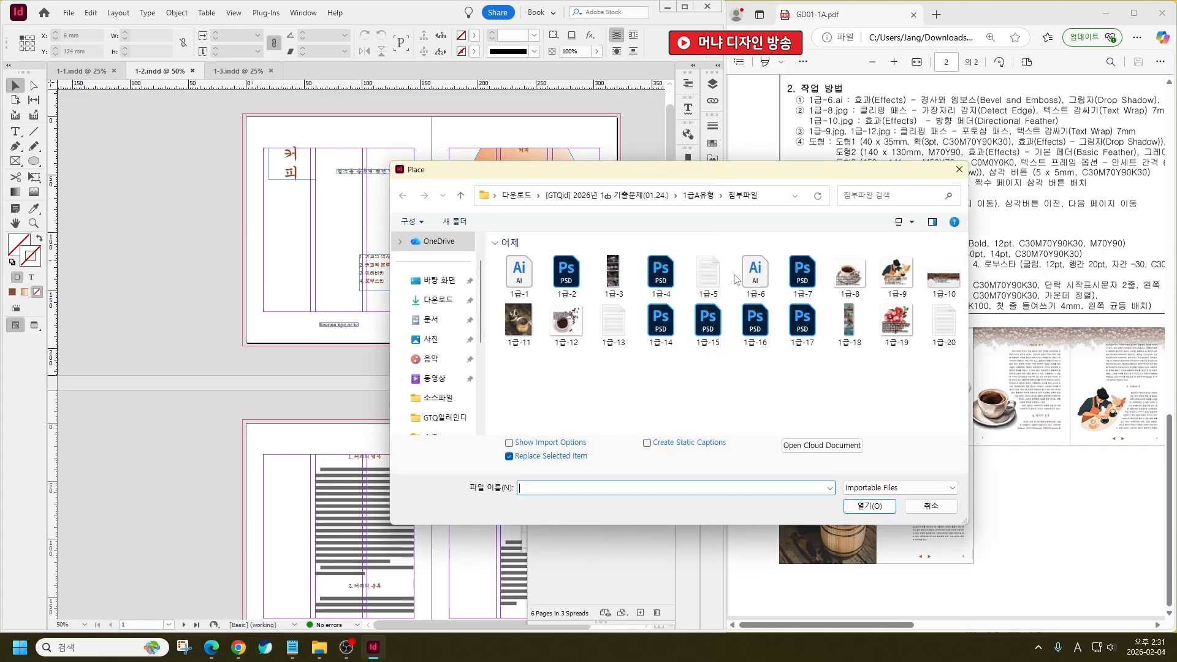
pyautogui.click(750, 279)
pyautogui.keyDown('shift'); pyautogui.click(565, 323); pyautogui.keyUp('shift')
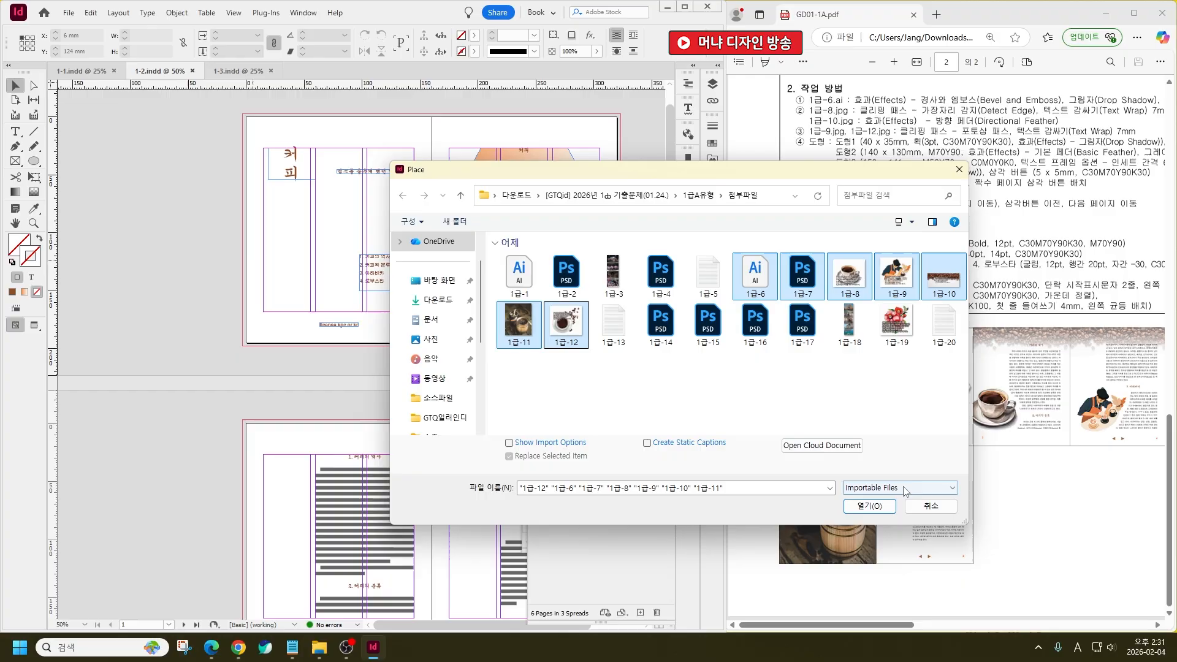
pyautogui.click(874, 508)
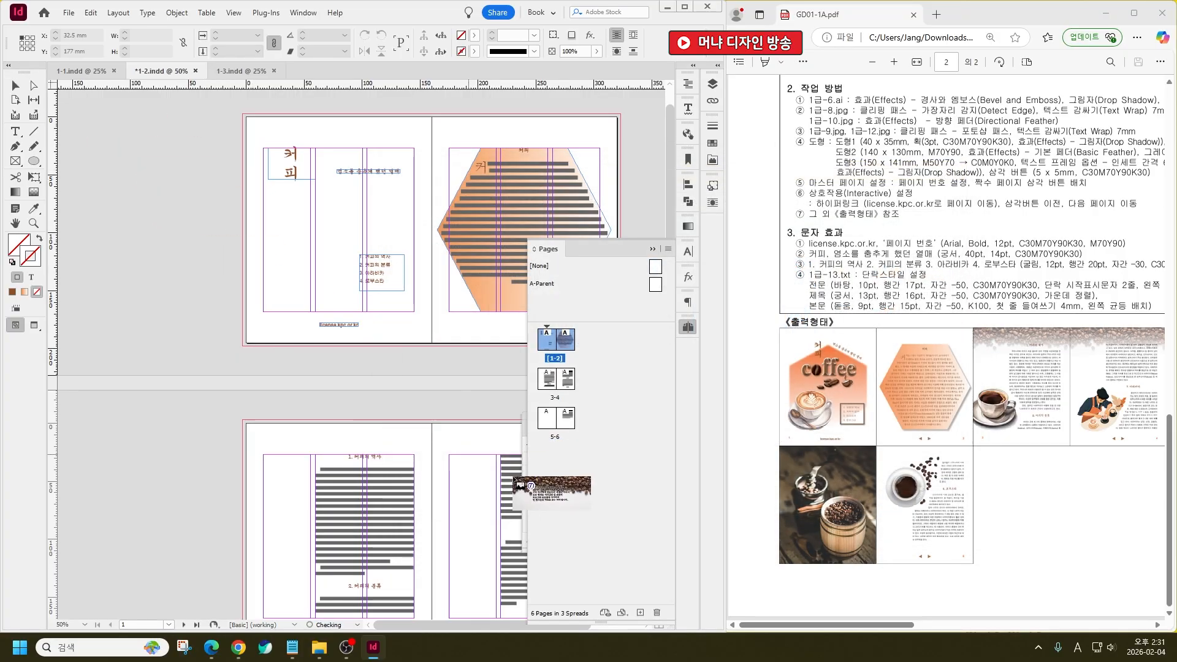
# Place the coffee-bean banner 1급-10 at page 3's upper-left bleed corner, and photos 1급-11 and 1급-12 on pages 5 and 6
pyautogui.moveTo(407, 373); pyautogui.dragTo(266, 292)
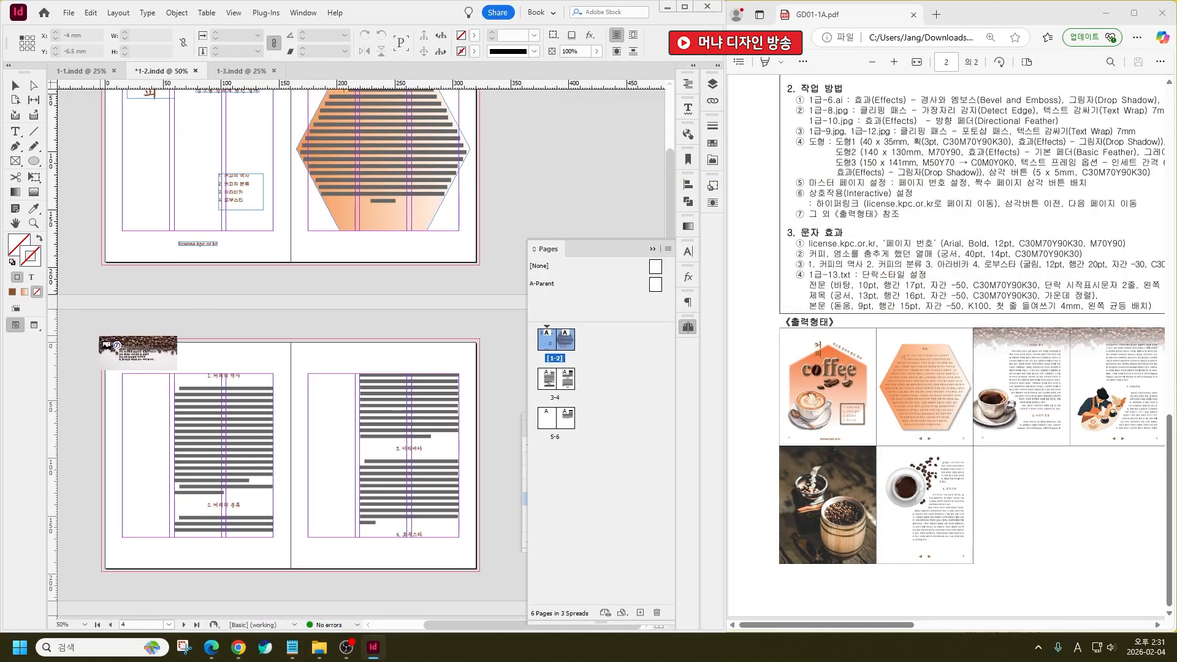
pyautogui.click(99, 340)
pyautogui.moveTo(282, 472); pyautogui.dragTo(382, 253)
pyautogui.click(205, 437)
pyautogui.moveTo(357, 382); pyautogui.dragTo(126, 370)
pyautogui.click(314, 406)
# Place the coffee lettering 1급-6 in the middle of page 1 and the latte cup 1급-7 at its lower-left corner
pyautogui.moveTo(310, 313); pyautogui.dragTo(312, 563)
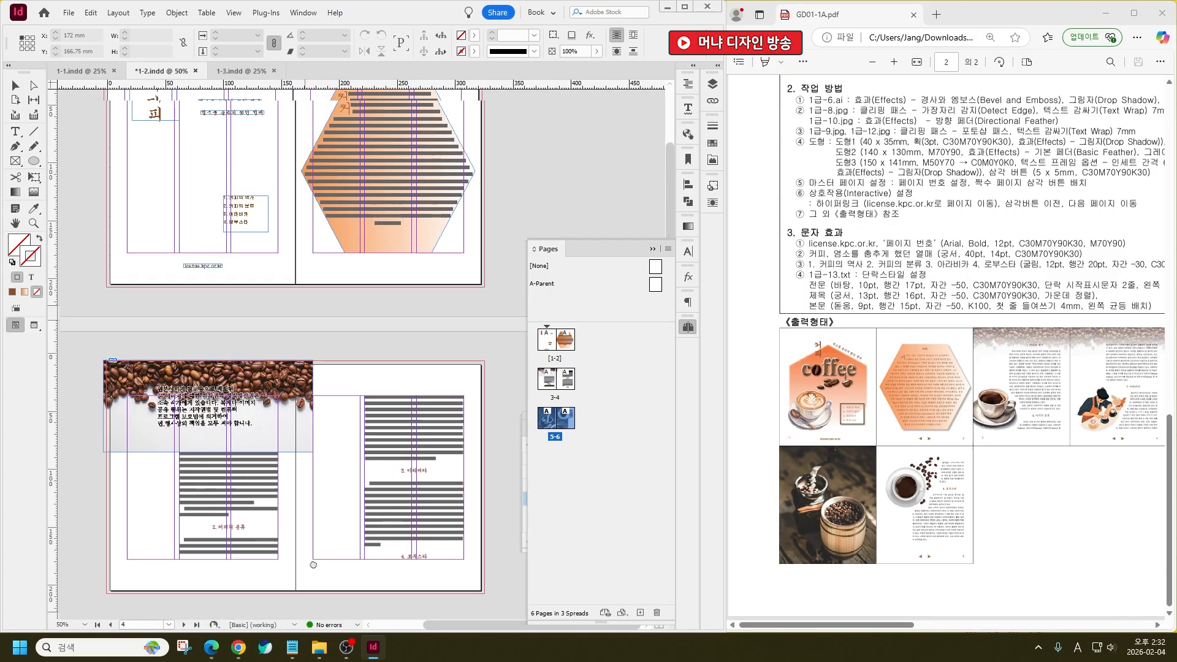
pyautogui.moveTo(243, 386); pyautogui.dragTo(339, 473)
pyautogui.click(242, 217)
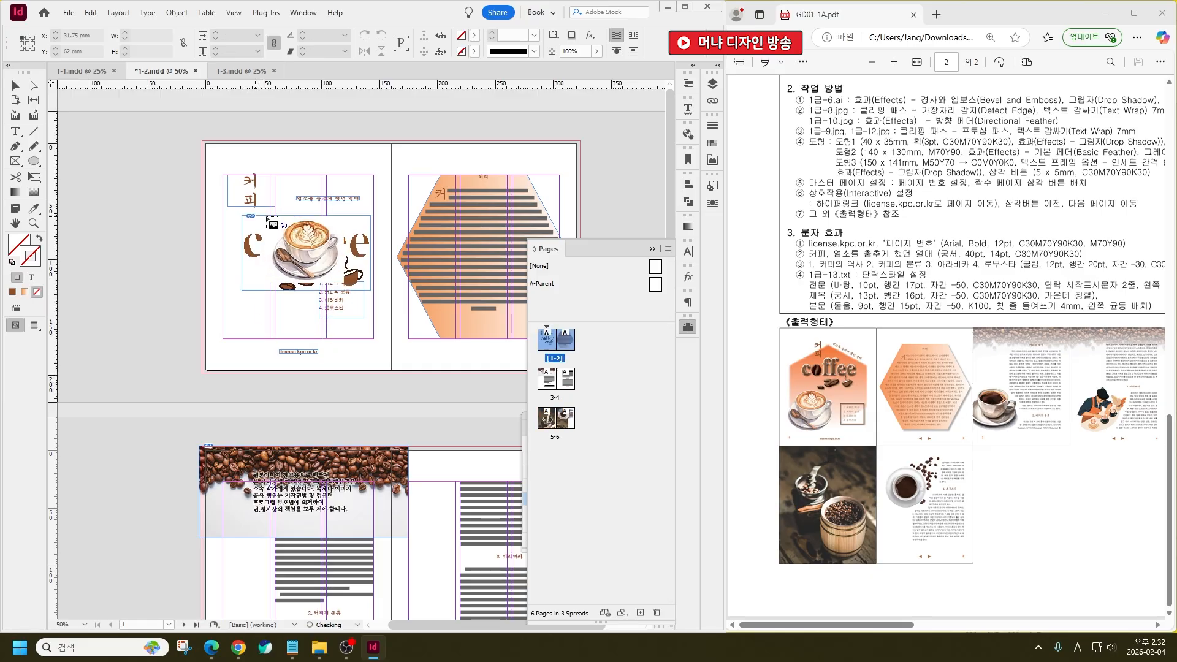
pyautogui.click(189, 290)
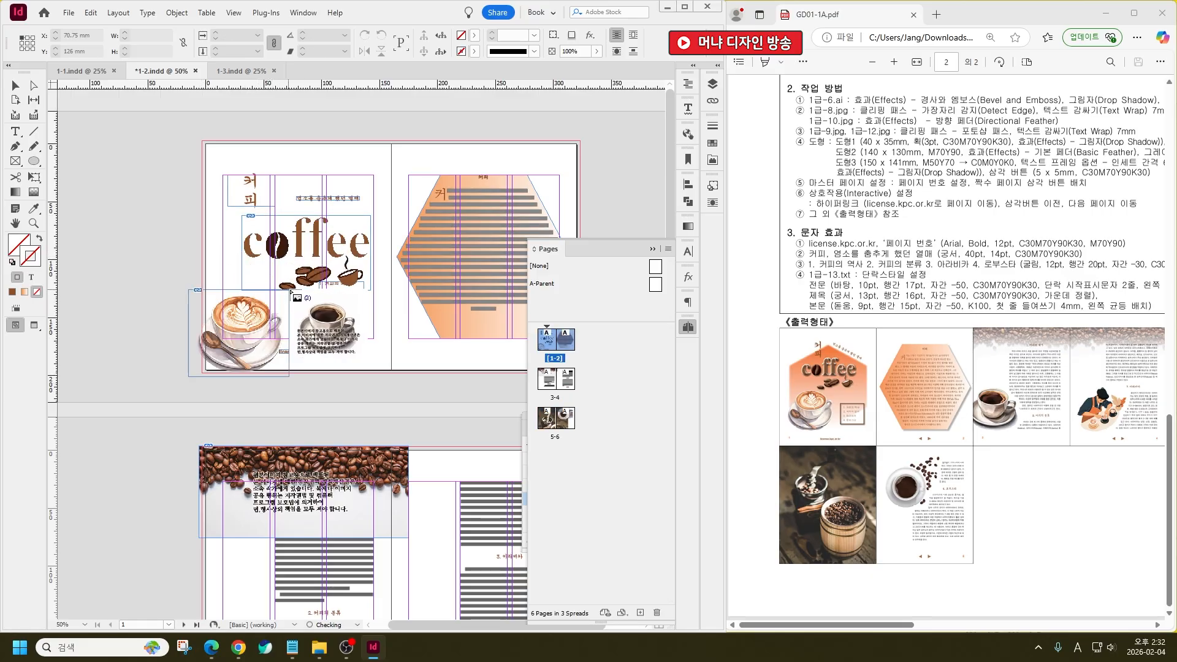
# Place the coffee cup 1급-8 on the upper part of page 4 and the barista image 1급-9 at its lower-right corner
pyautogui.moveTo(327, 287); pyautogui.dragTo(197, 260)
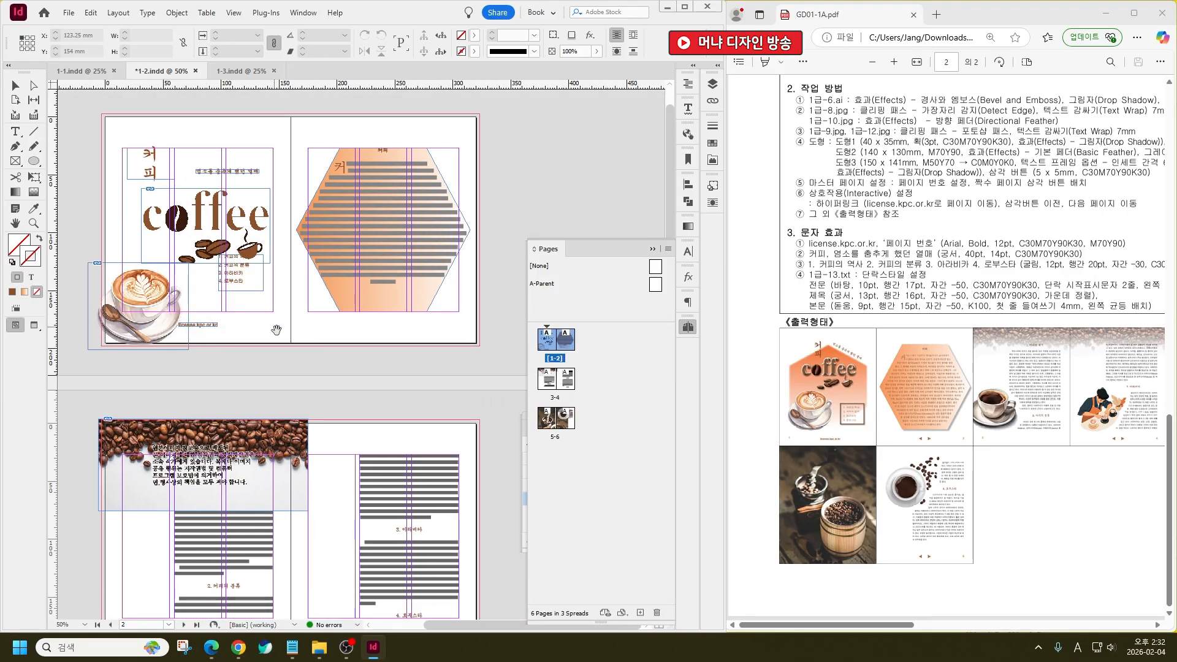
pyautogui.moveTo(280, 346); pyautogui.dragTo(240, 301)
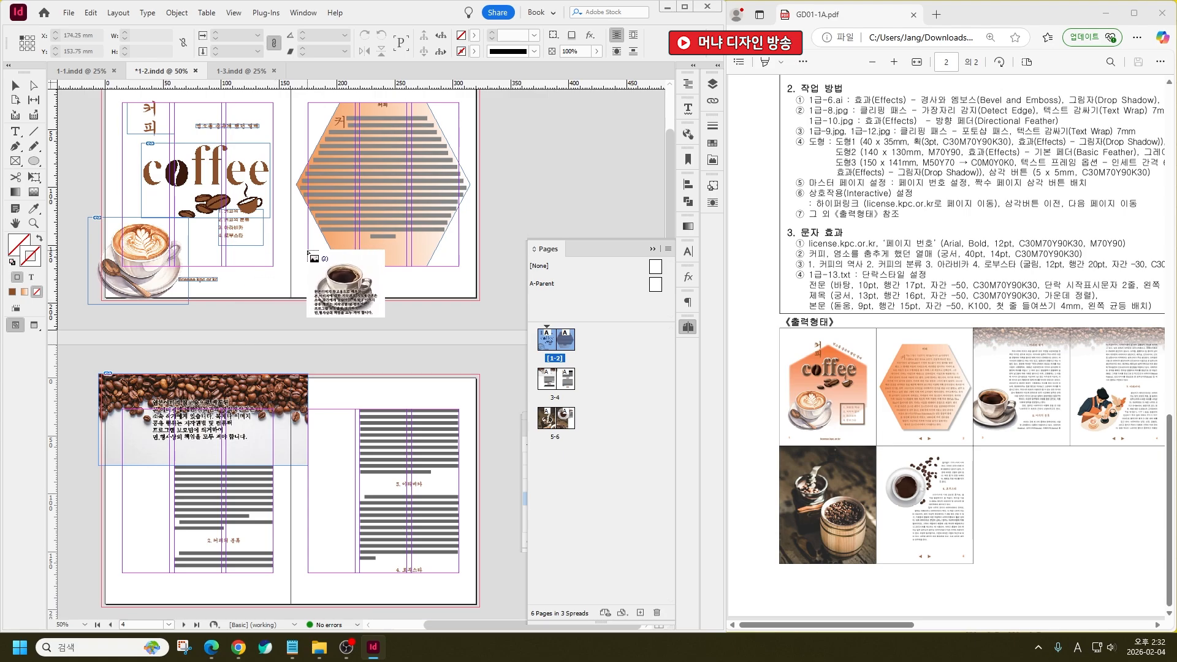
pyautogui.click(302, 402)
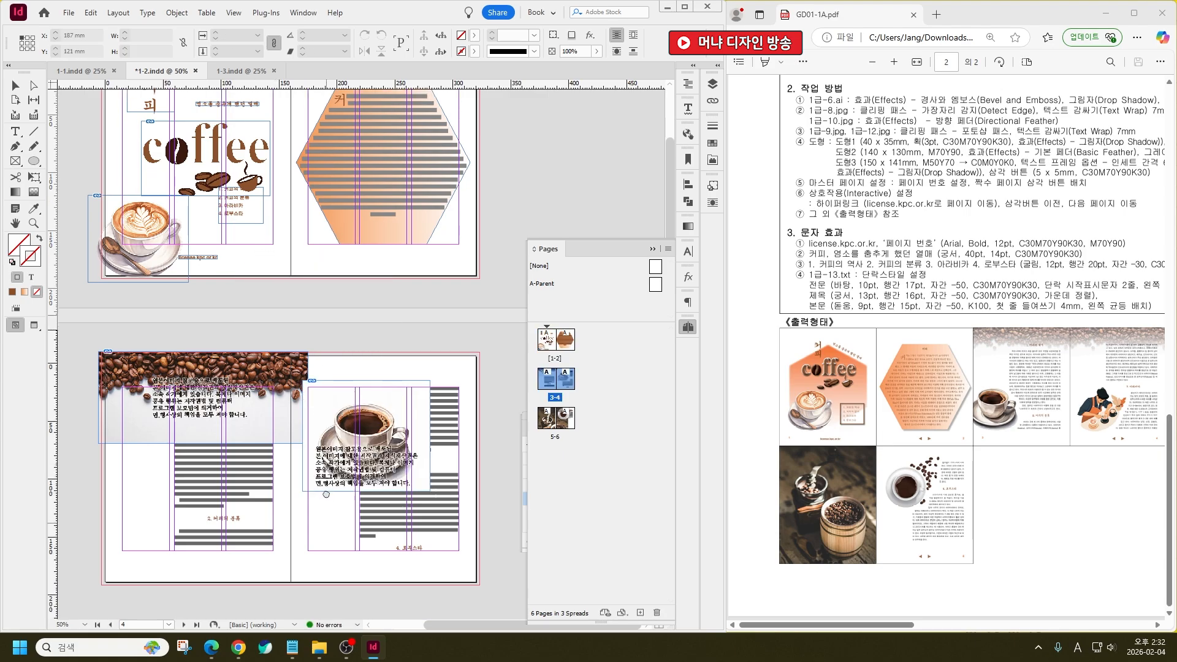
pyautogui.moveTo(338, 610); pyautogui.dragTo(348, 409)
pyautogui.click(387, 325)
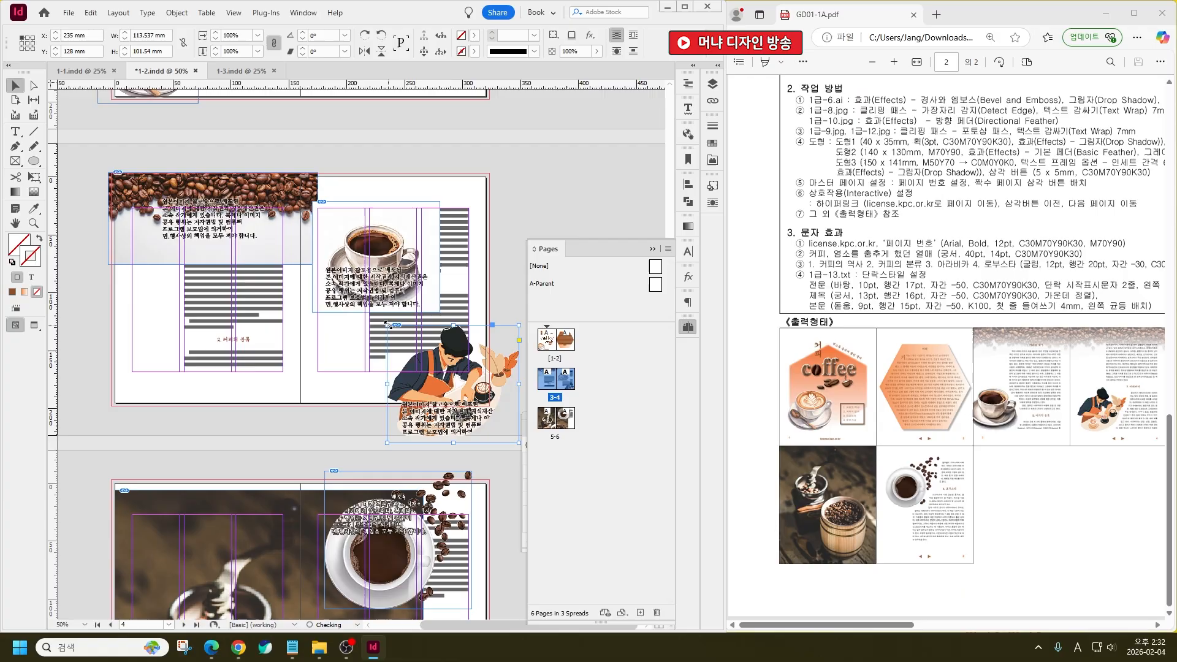
# Align the 1급-11 photo with page 5's upper-left bleed corner at X and Y -3 mm and scale it proportionally to 163 mm wide
pyautogui.moveTo(390, 516); pyautogui.dragTo(382, 408)
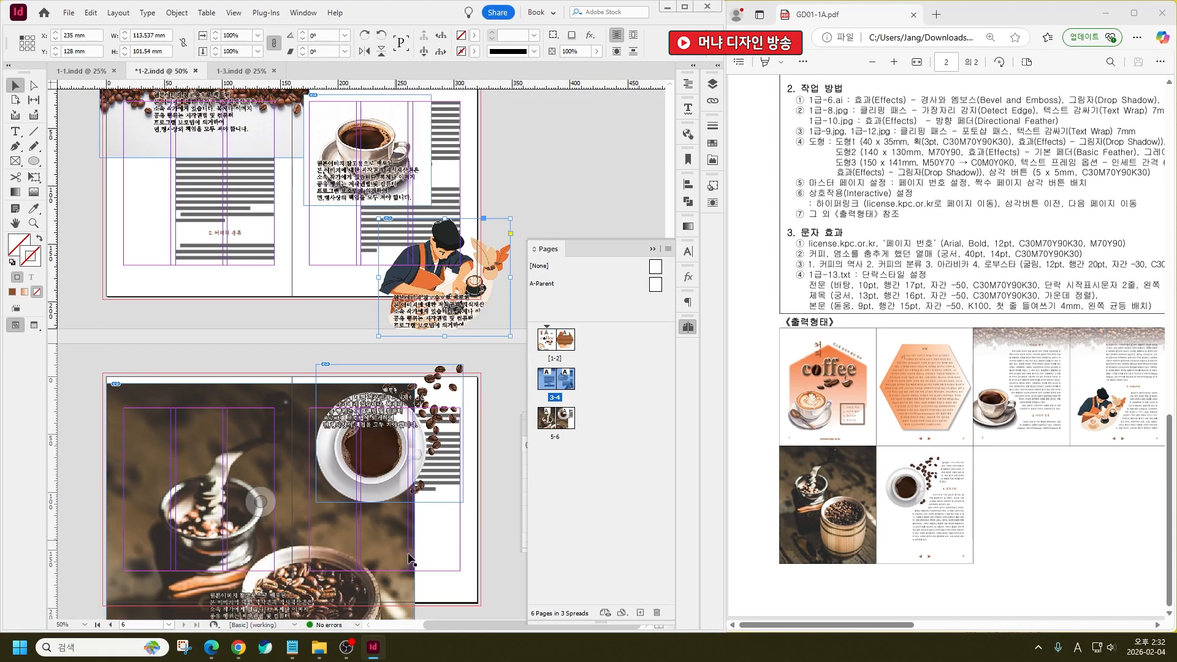
pyautogui.click(437, 521)
pyautogui.scroll(-1, 328, 429)
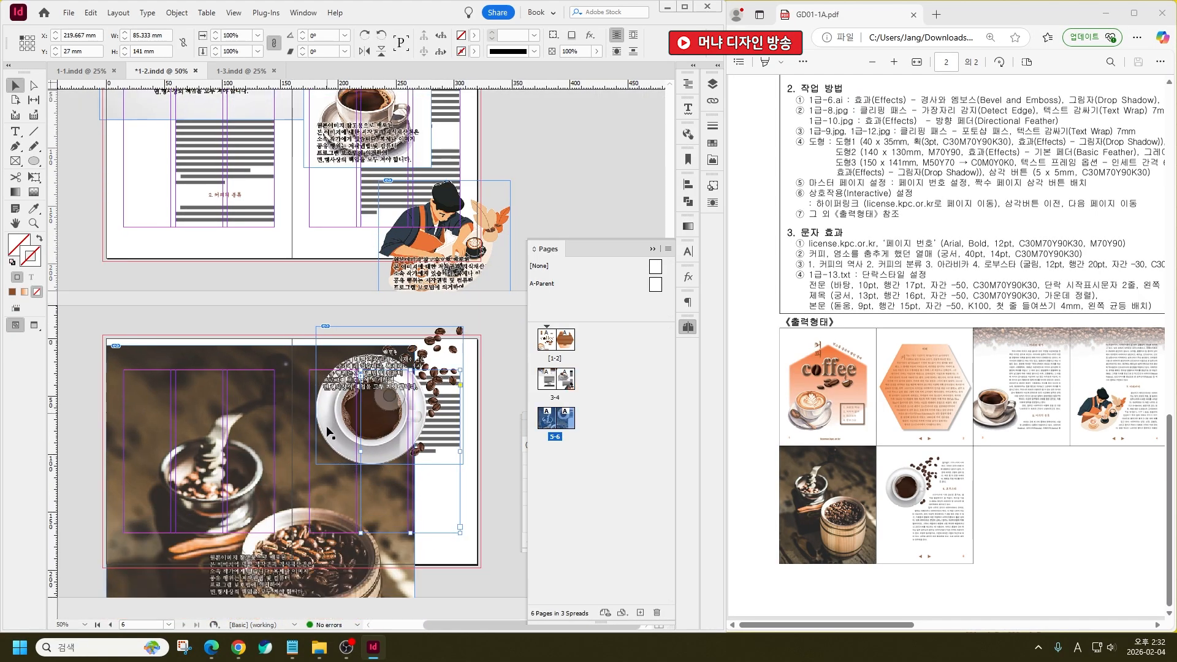
pyautogui.click(183, 382)
pyautogui.moveTo(236, 427); pyautogui.dragTo(232, 416)
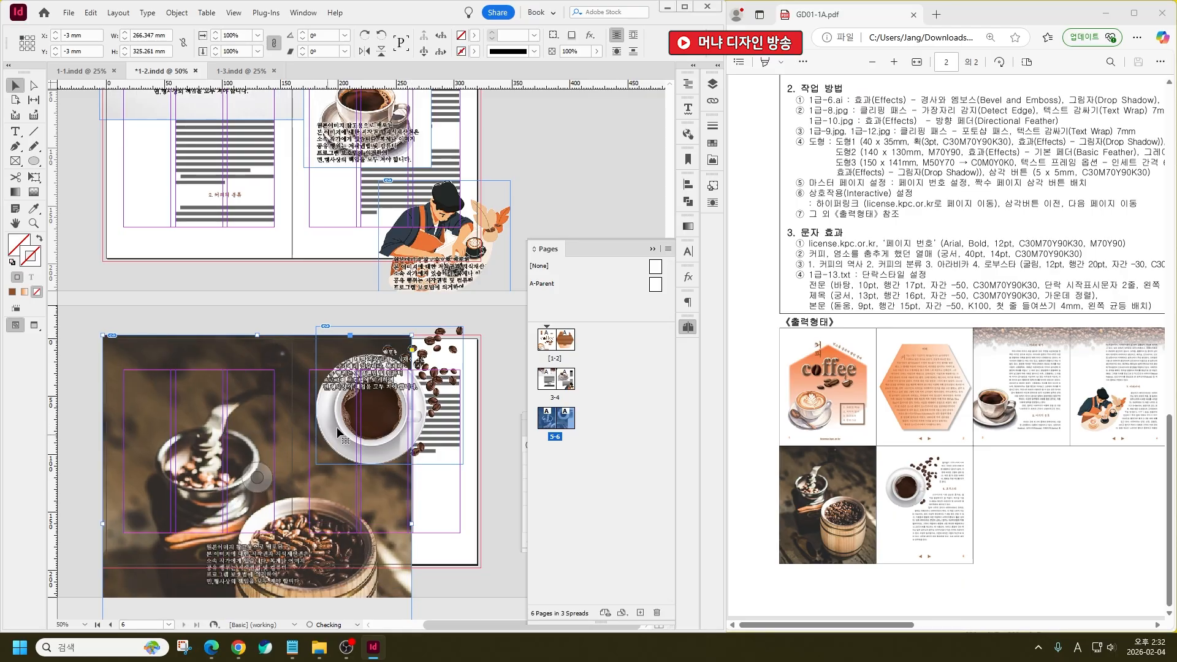
pyautogui.moveTo(408, 524); pyautogui.dragTo(289, 524)
pyautogui.moveTo(261, 465); pyautogui.dragTo(261, 390)
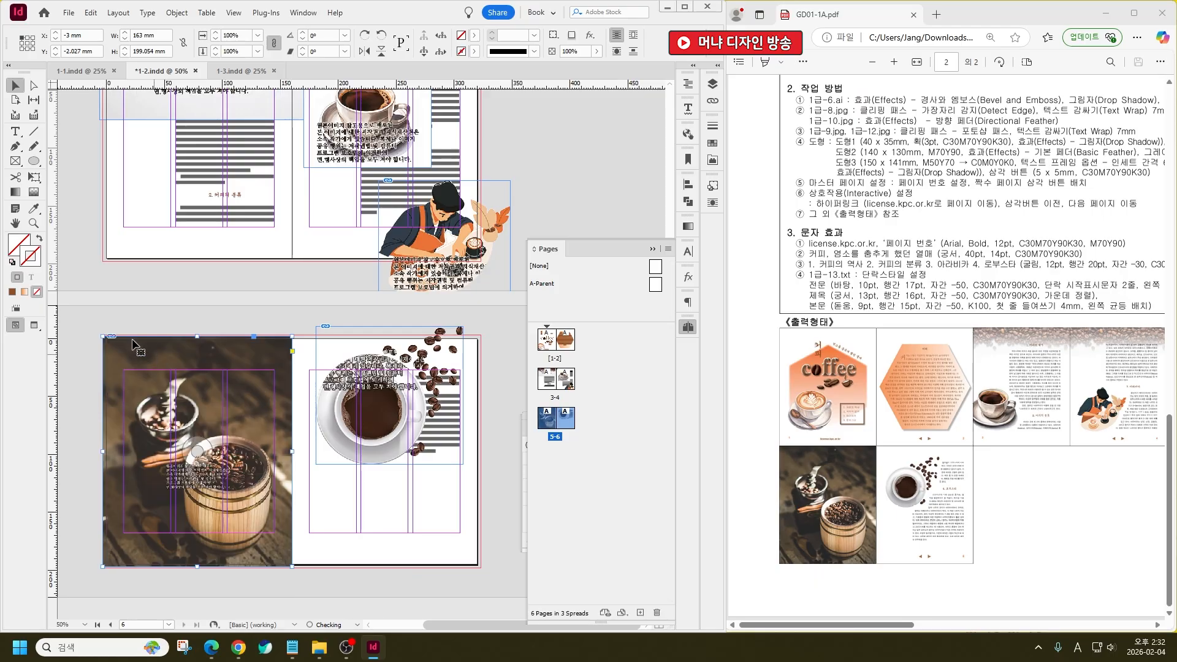
pyautogui.scroll(3, 131, 342)
pyautogui.moveTo(146, 361); pyautogui.dragTo(145, 358)
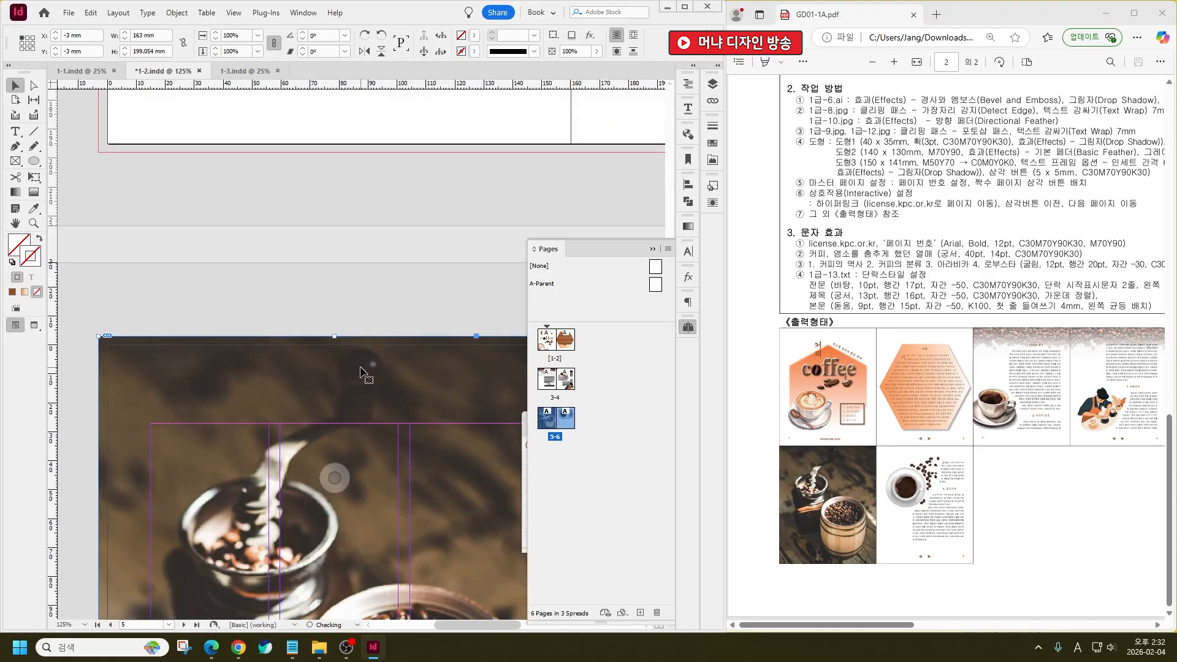
# Enlarge the page 5 photo slightly to reach the bottom bleed line and trim its right edge back to the spine
pyautogui.scroll(-6, 363, 380)
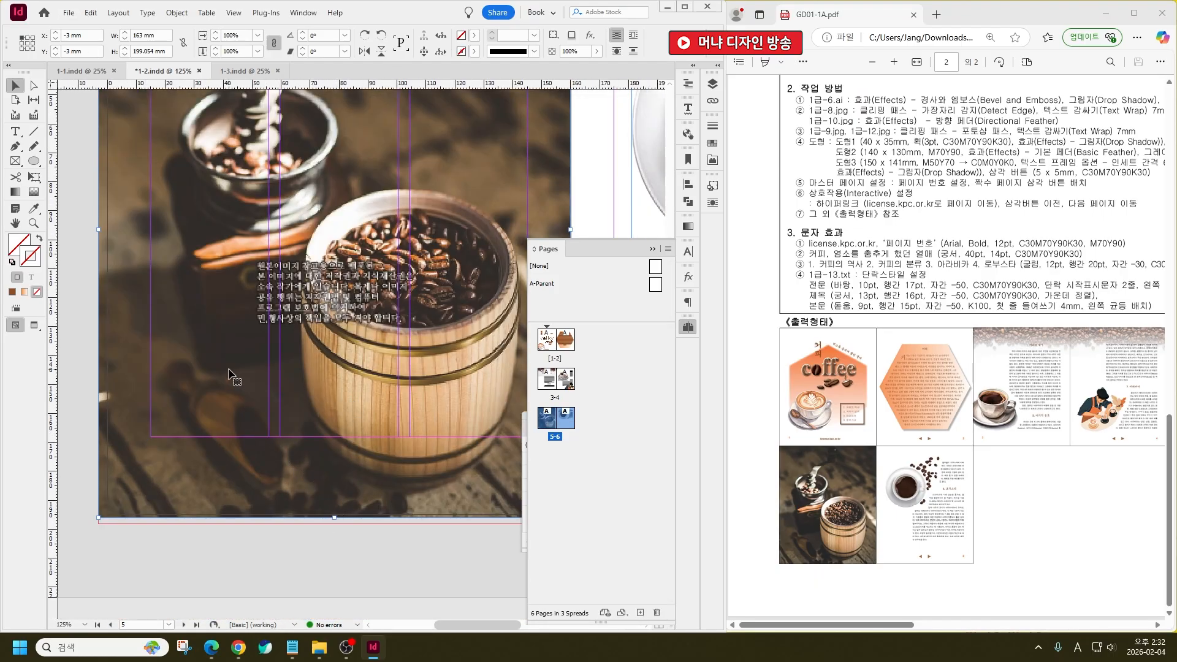
pyautogui.scroll(-1, 263, 383)
pyautogui.moveTo(502, 535); pyautogui.dragTo(507, 538)
pyautogui.moveTo(507, 307); pyautogui.dragTo(502, 307)
pyautogui.click(457, 596)
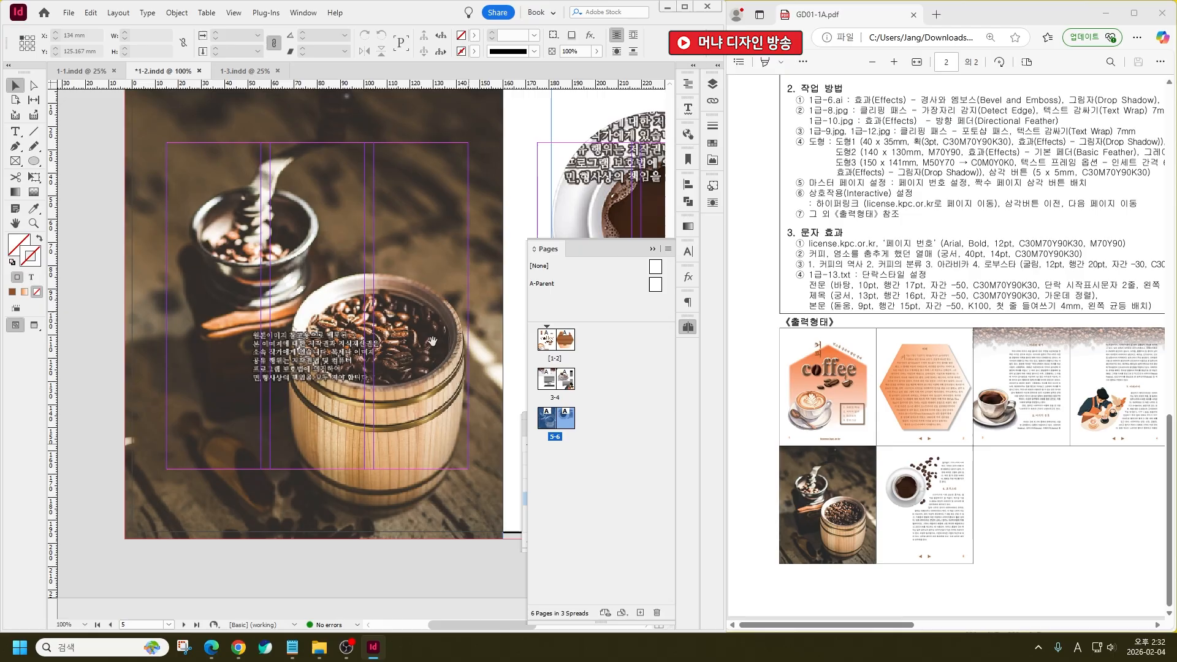
# Move the coffee-bean banner onto page 3's upper-left bleed corner at X and Y -3 mm
pyautogui.moveTo(432, 342); pyautogui.dragTo(286, 555)
pyautogui.moveTo(368, 276); pyautogui.dragTo(233, 494)
pyautogui.moveTo(364, 245); pyautogui.dragTo(215, 505)
pyautogui.moveTo(214, 294); pyautogui.dragTo(389, 421)
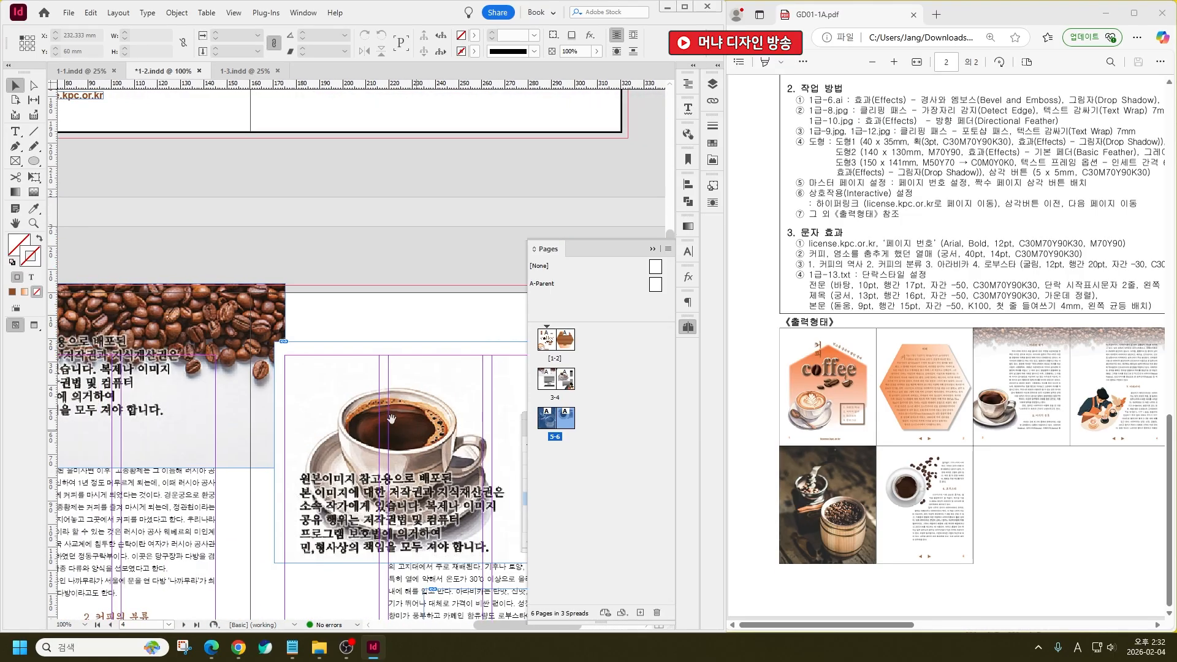
pyautogui.scroll(-2, 236, 192)
pyautogui.moveTo(258, 253); pyautogui.dragTo(270, 244)
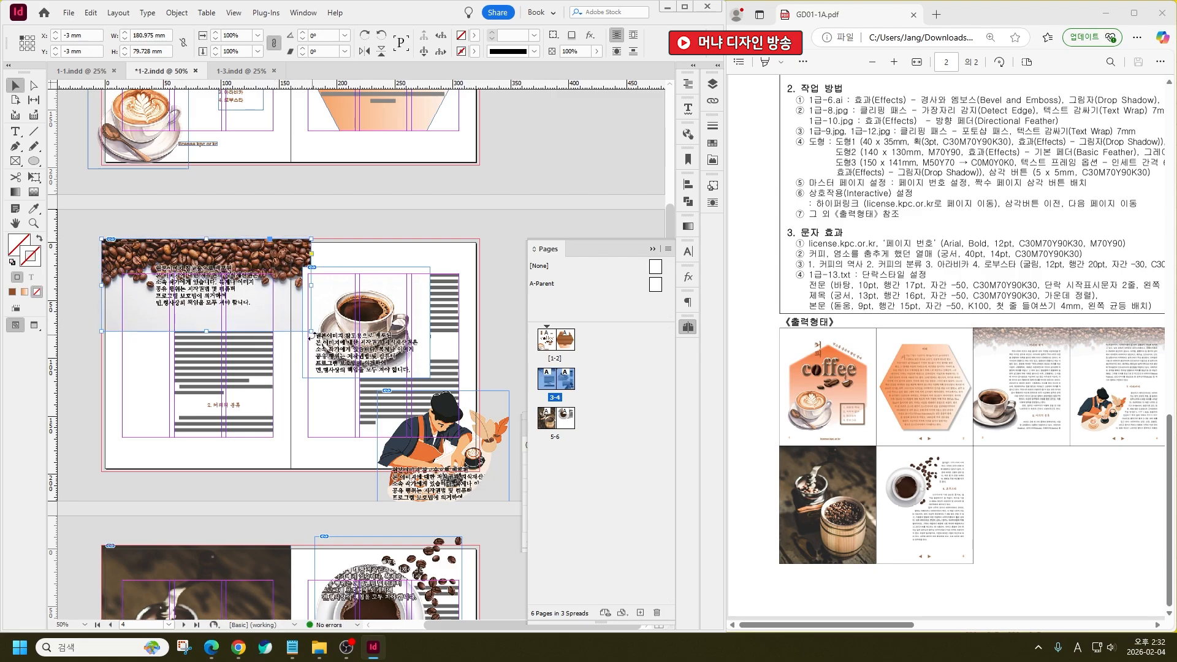
# Scale the coffee-bean banner proportionally across pages 3 and 4 to 326 mm wide, reaching the right bleed edge
pyautogui.moveTo(310, 331); pyautogui.dragTo(440, 404)
pyautogui.scroll(9, 485, 380)
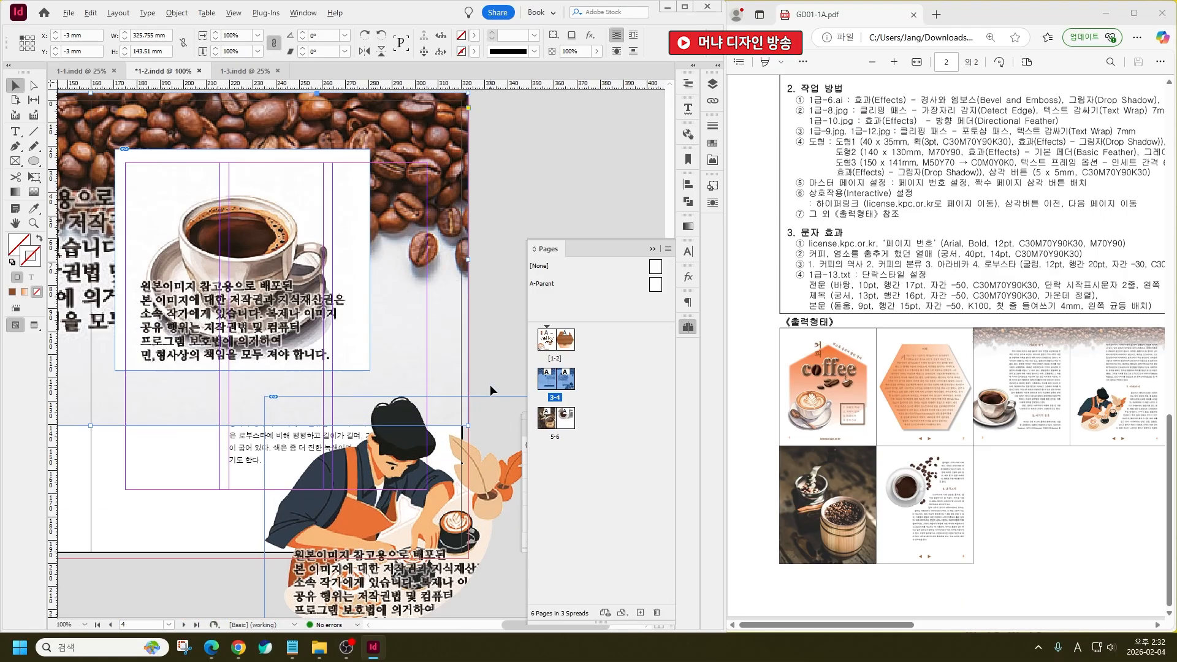
pyautogui.moveTo(406, 437); pyautogui.dragTo(410, 439)
pyautogui.scroll(-5, 438, 473)
pyautogui.scroll(-4, 476, 433)
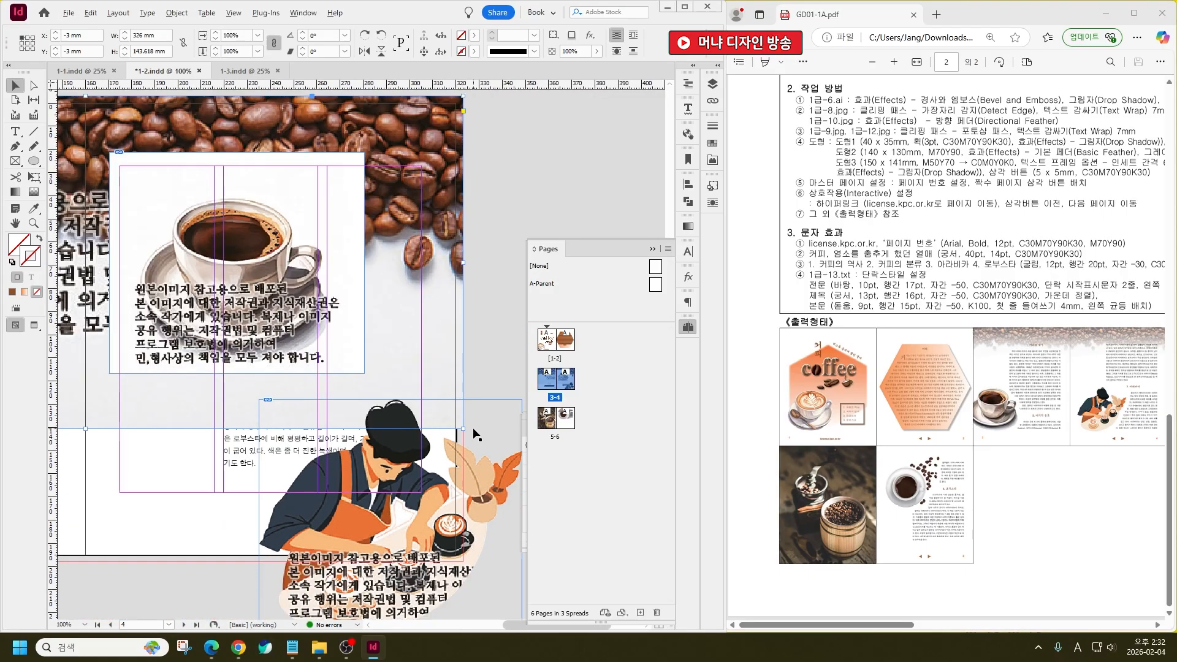
pyautogui.scroll(2, 429, 404)
pyautogui.moveTo(399, 300); pyautogui.dragTo(290, 312)
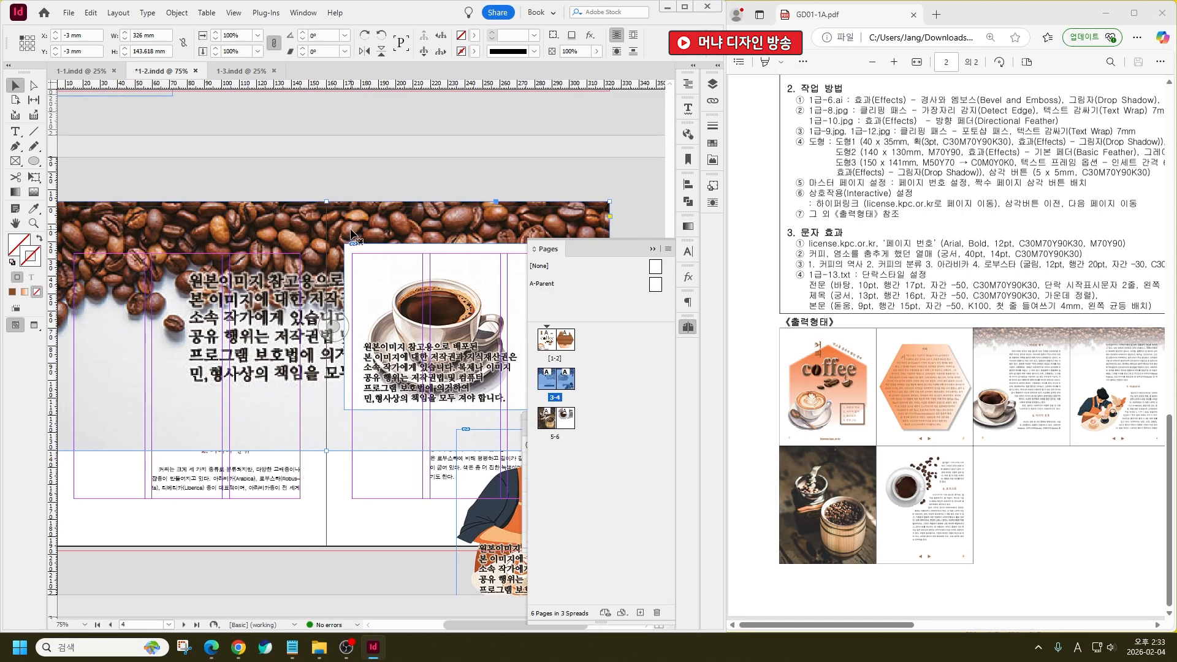
pyautogui.moveTo(258, 265); pyautogui.dragTo(283, 233)
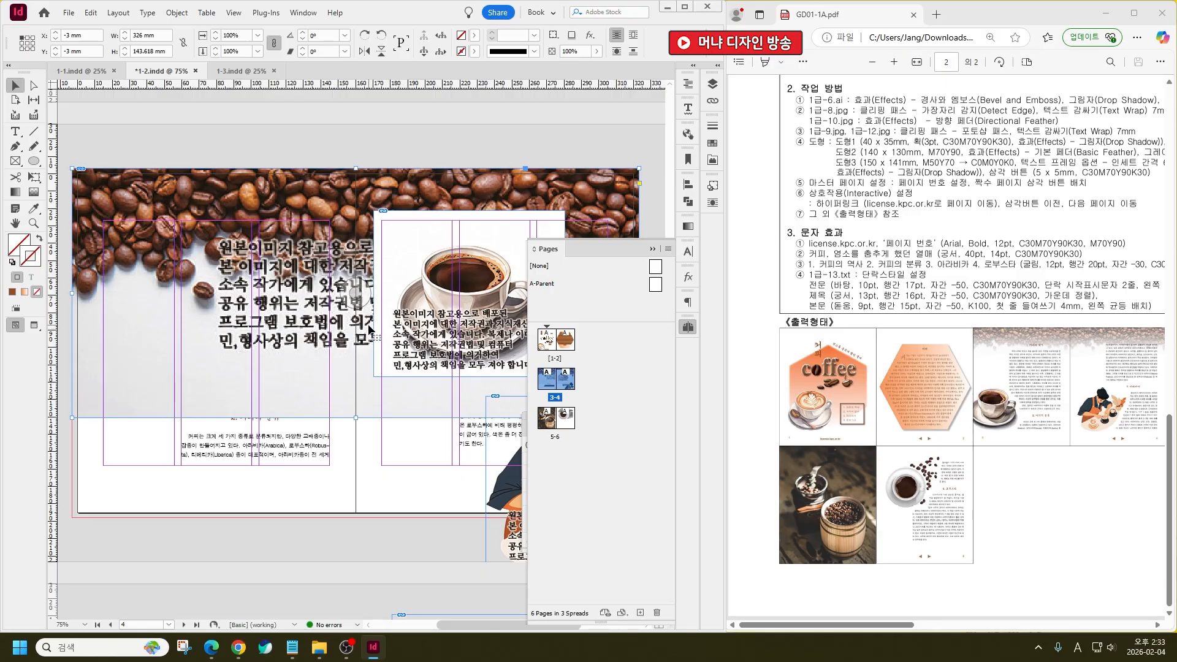
pyautogui.click(338, 559)
pyautogui.hotkey('ctrl', 'd')
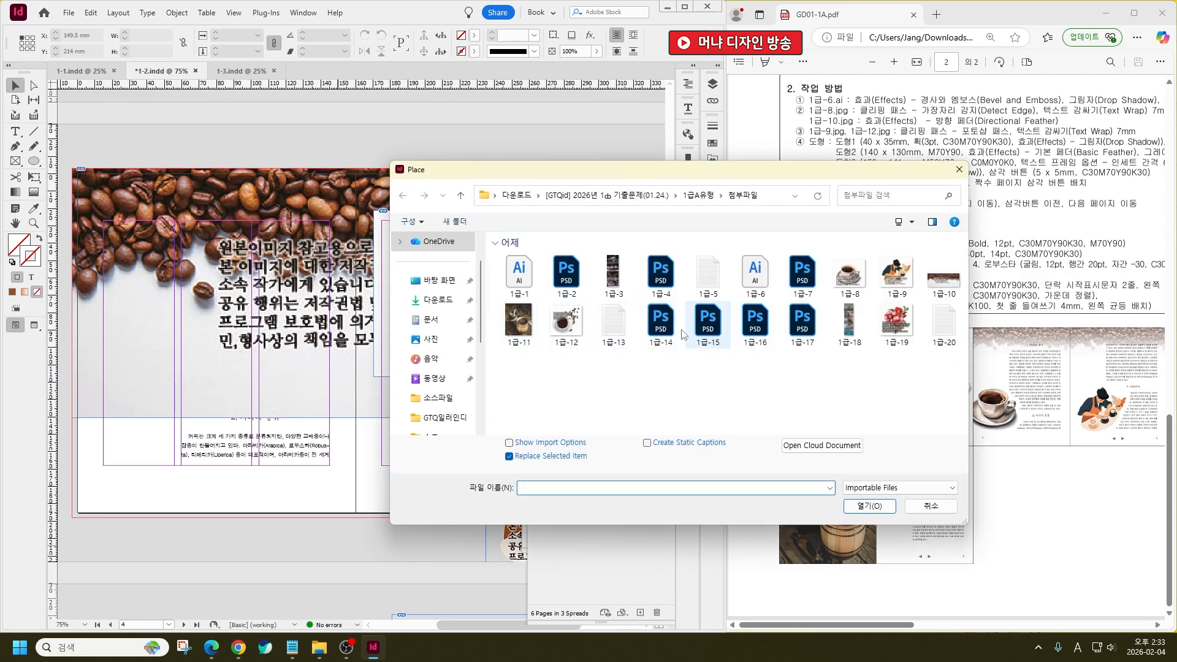
pyautogui.click(931, 508)
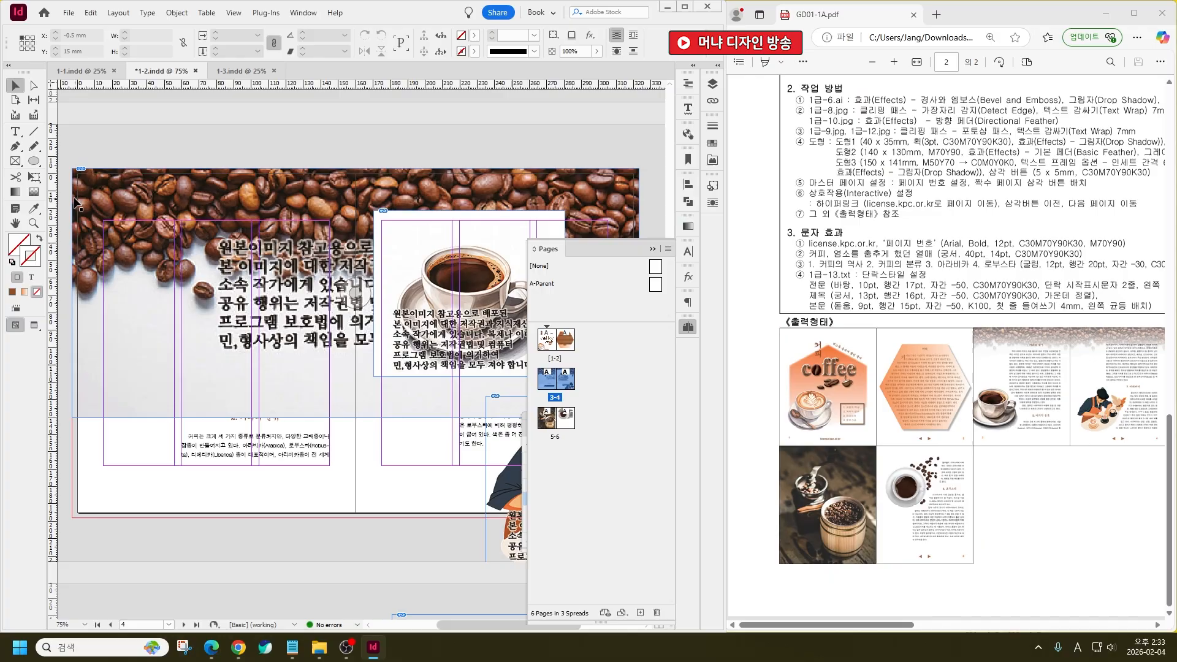
# Fade out the lower part of the coffee-bean banner with a vertical Gradient Feather and deselect it
pyautogui.click(33, 192)
pyautogui.click(356, 211)
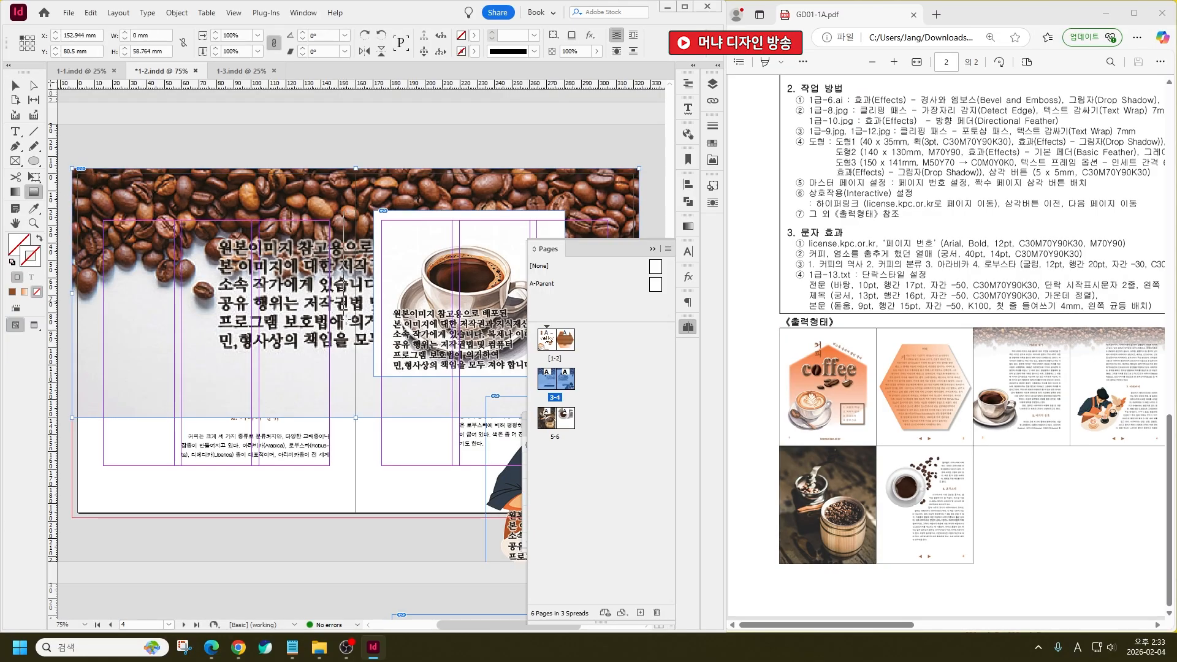
pyautogui.moveTo(356, 210); pyautogui.dragTo(345, 331)
pyautogui.moveTo(350, 190); pyautogui.dragTo(352, 326)
pyautogui.moveTo(345, 196); pyautogui.dragTo(343, 303)
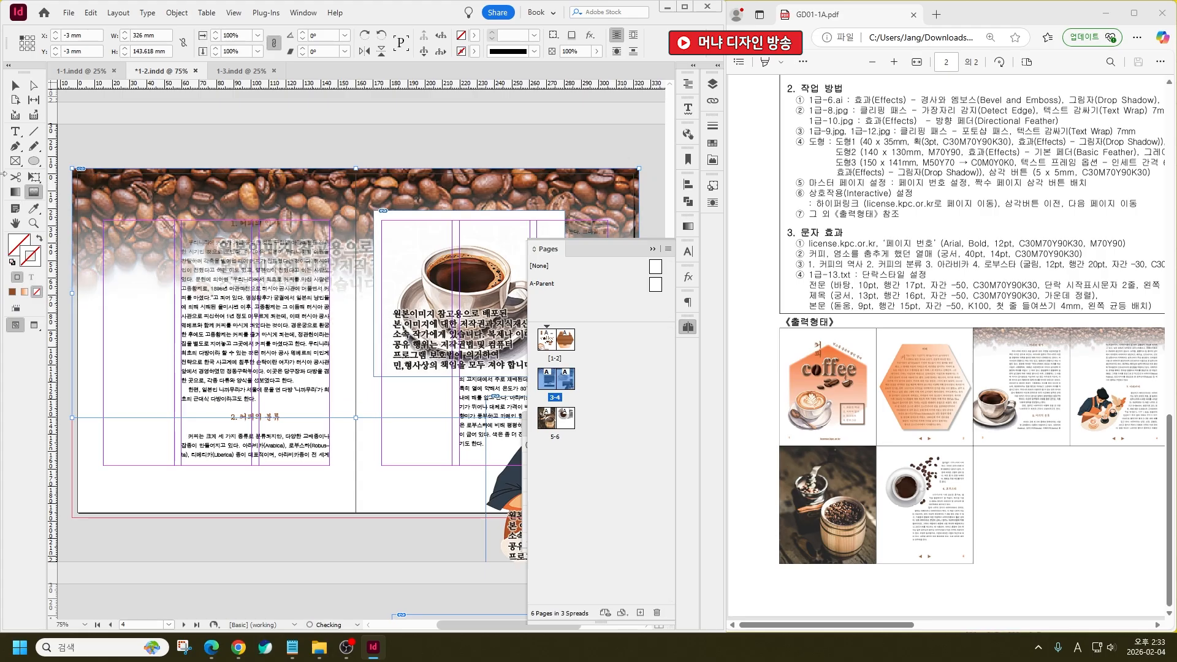
pyautogui.click(16, 80)
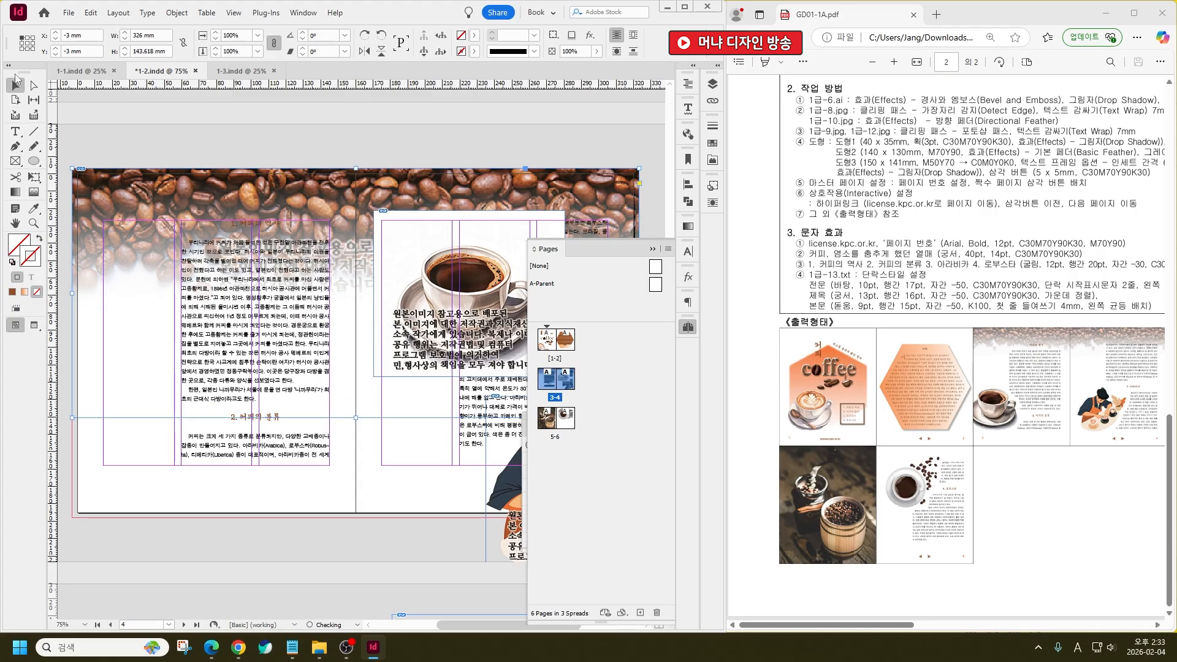
pyautogui.click(390, 517)
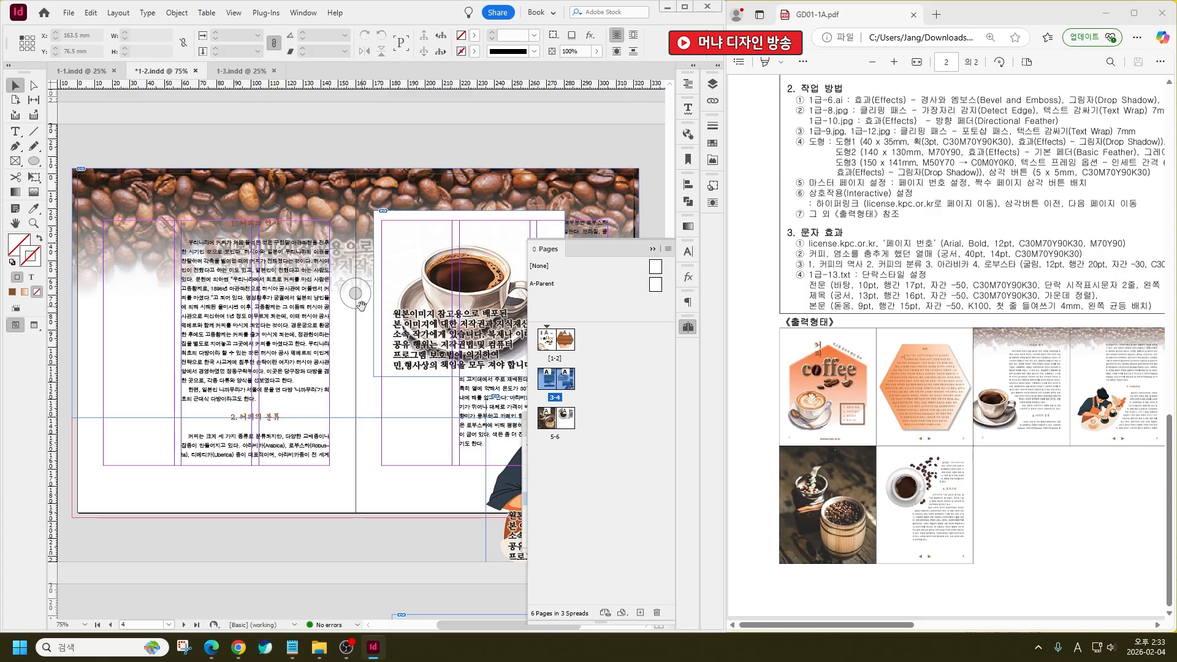
# Scale the coffee-bean banner down to 163 mm wide on page 3 and place a copy beside it on page 4
pyautogui.hotkey('ctrl', '-')
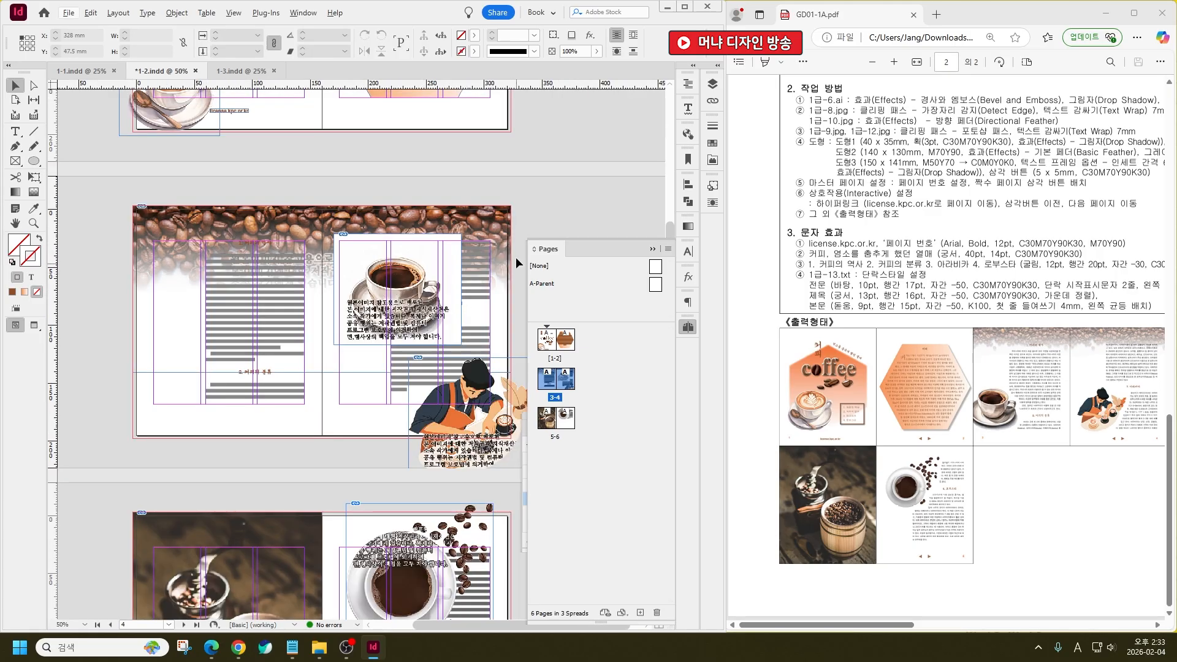
pyautogui.click(512, 346)
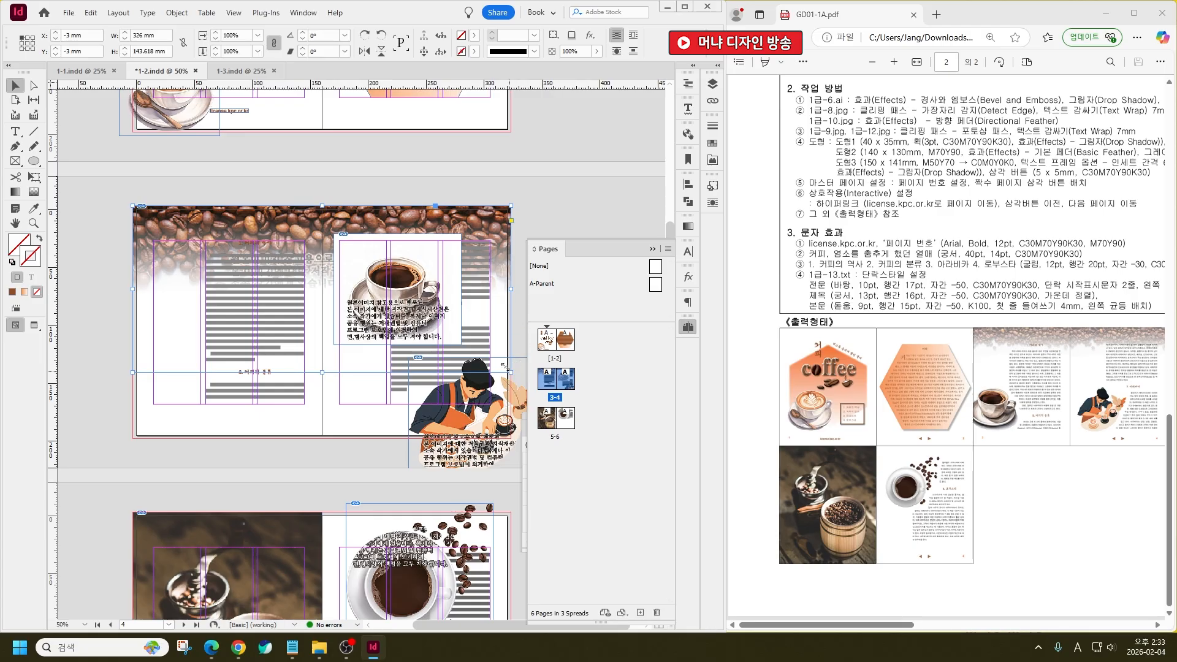
pyautogui.moveTo(511, 372); pyautogui.dragTo(323, 271)
pyautogui.moveTo(244, 235); pyautogui.dragTo(436, 235)
pyautogui.scroll(5, 345, 225)
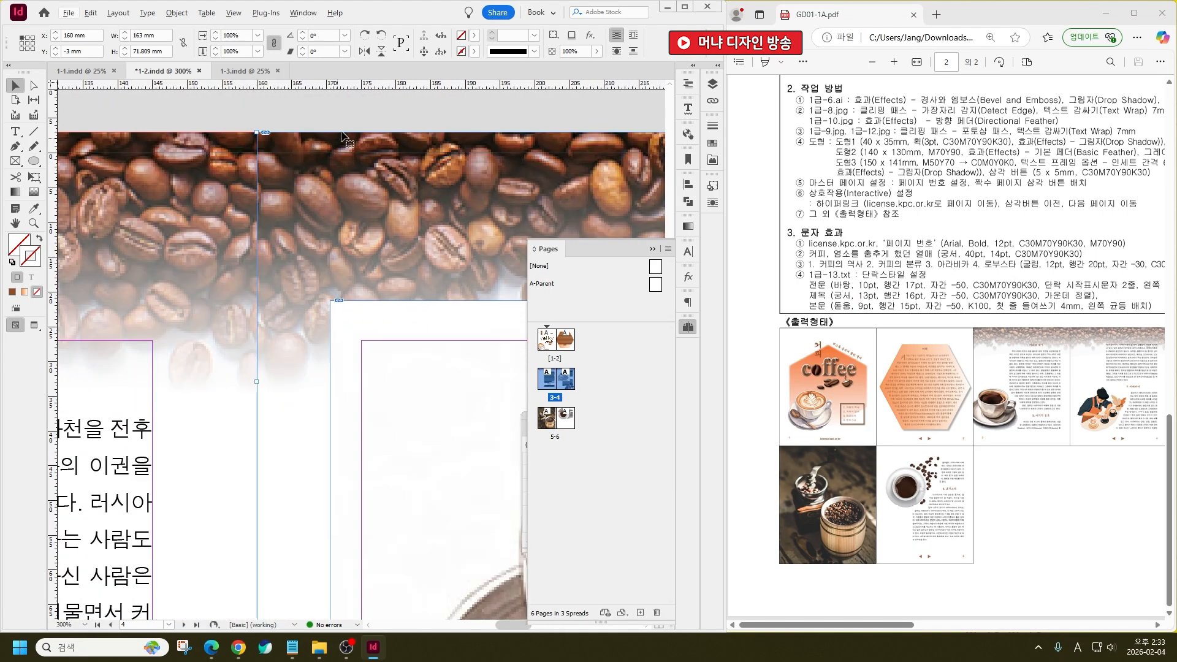
pyautogui.scroll(-5, 329, 243)
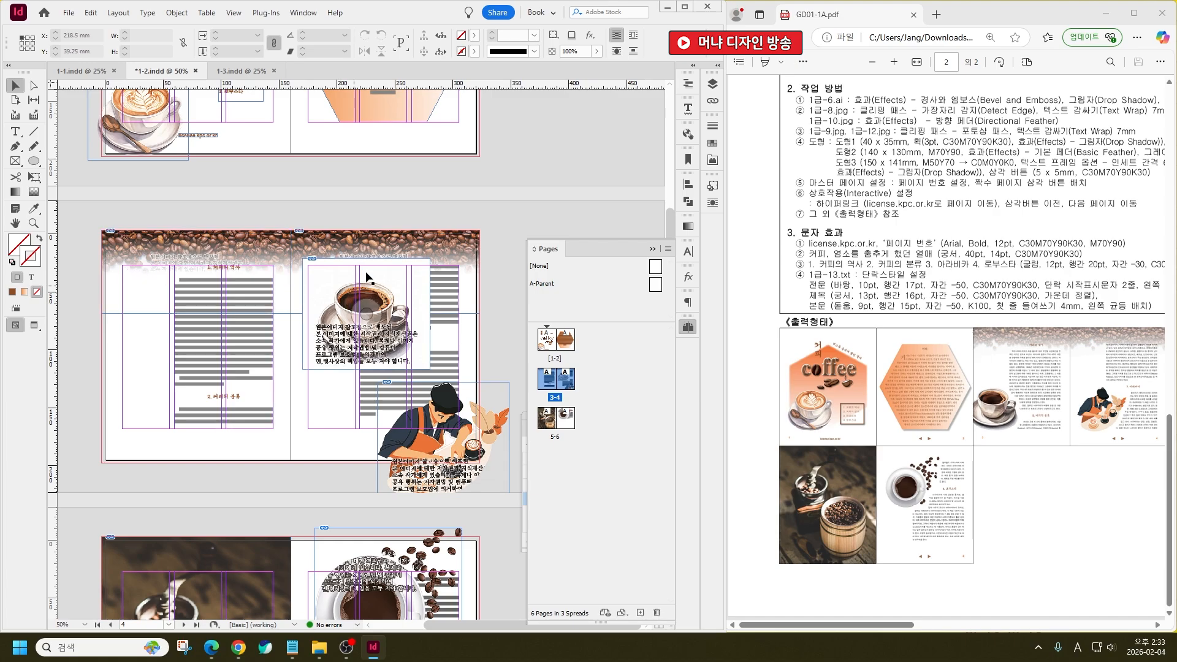
# Fade out the lower part of both coffee-bean banners on pages 3 and 4 with short vertical Gradient Feathers and deselect them
pyautogui.click(197, 257)
pyautogui.click(34, 192)
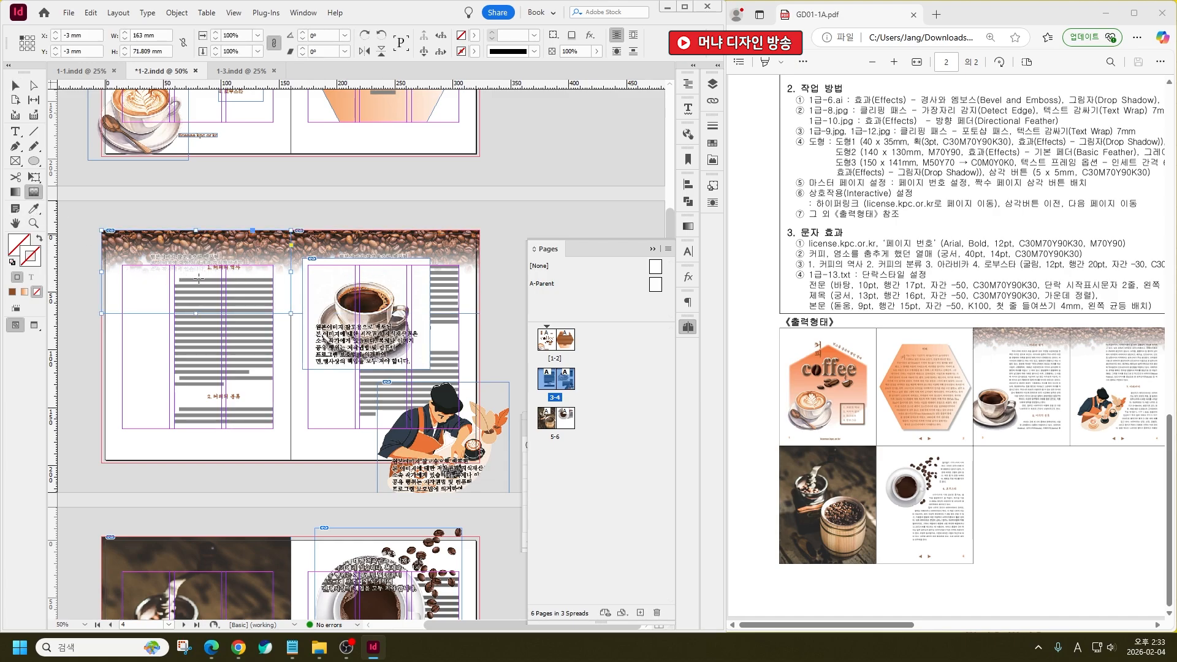
pyautogui.moveTo(214, 267); pyautogui.dragTo(215, 289)
pyautogui.moveTo(215, 245); pyautogui.dragTo(220, 292)
pyautogui.keyDown('ctrl'); pyautogui.click(357, 249); pyautogui.keyUp('ctrl')
pyautogui.moveTo(356, 242)
pyautogui.mouseDown()
pyautogui.moveTo(347, 295)
pyautogui.moveTo(347, 268)
pyautogui.mouseUp()
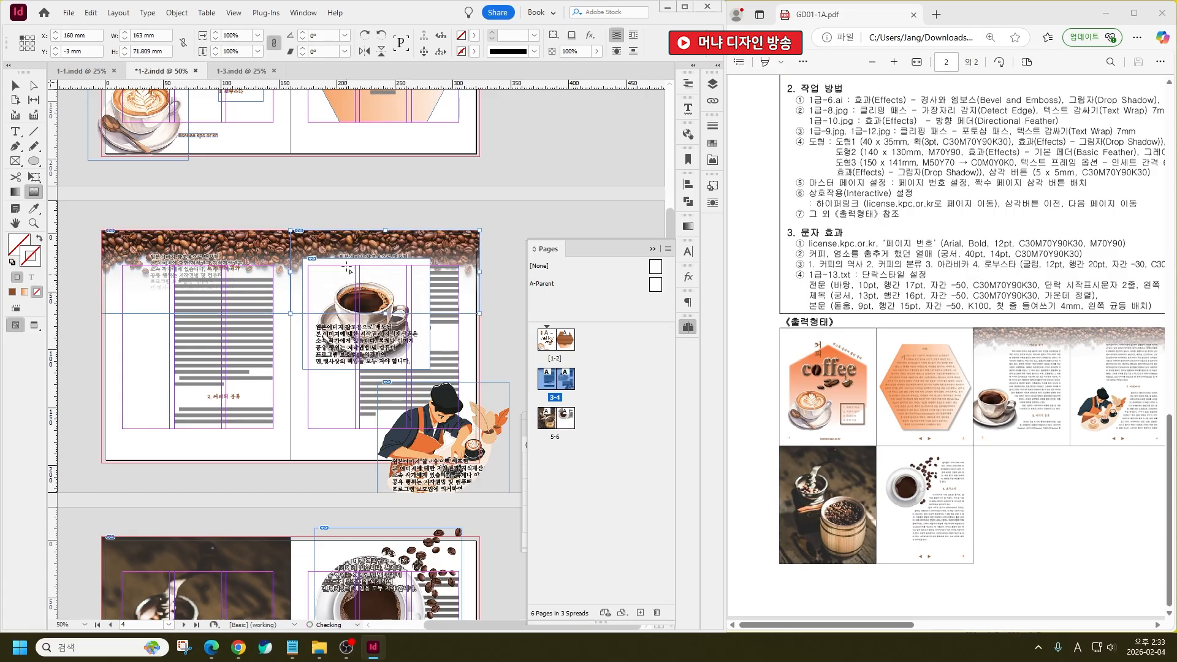
pyautogui.click(16, 85)
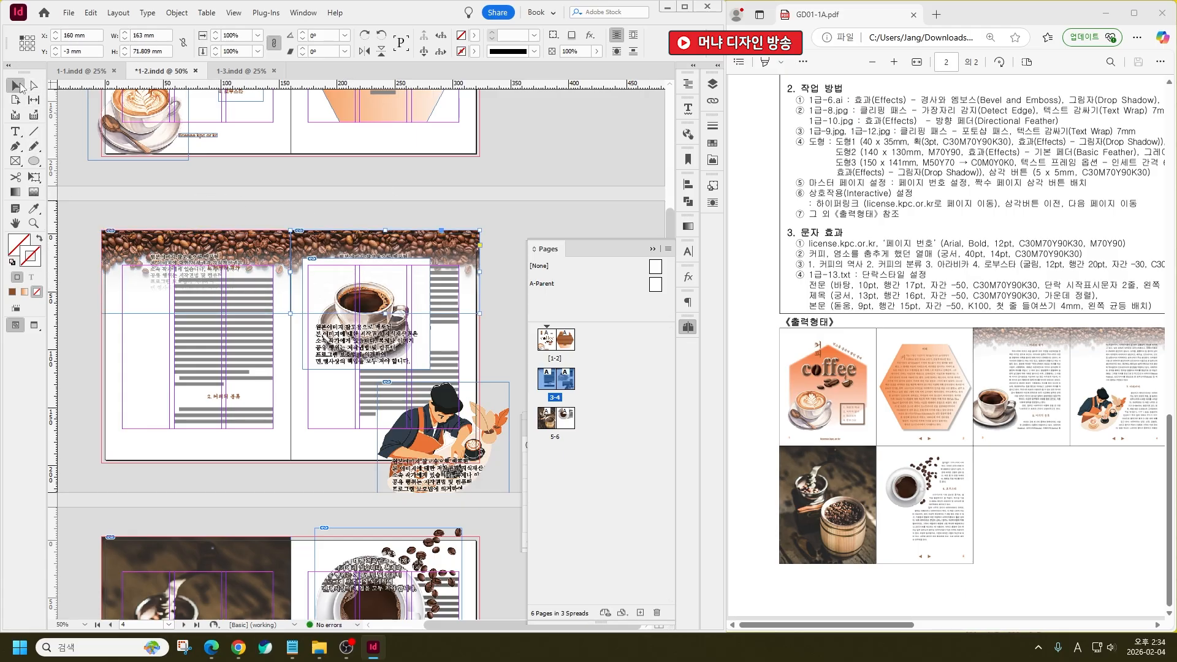
pyautogui.click(577, 191)
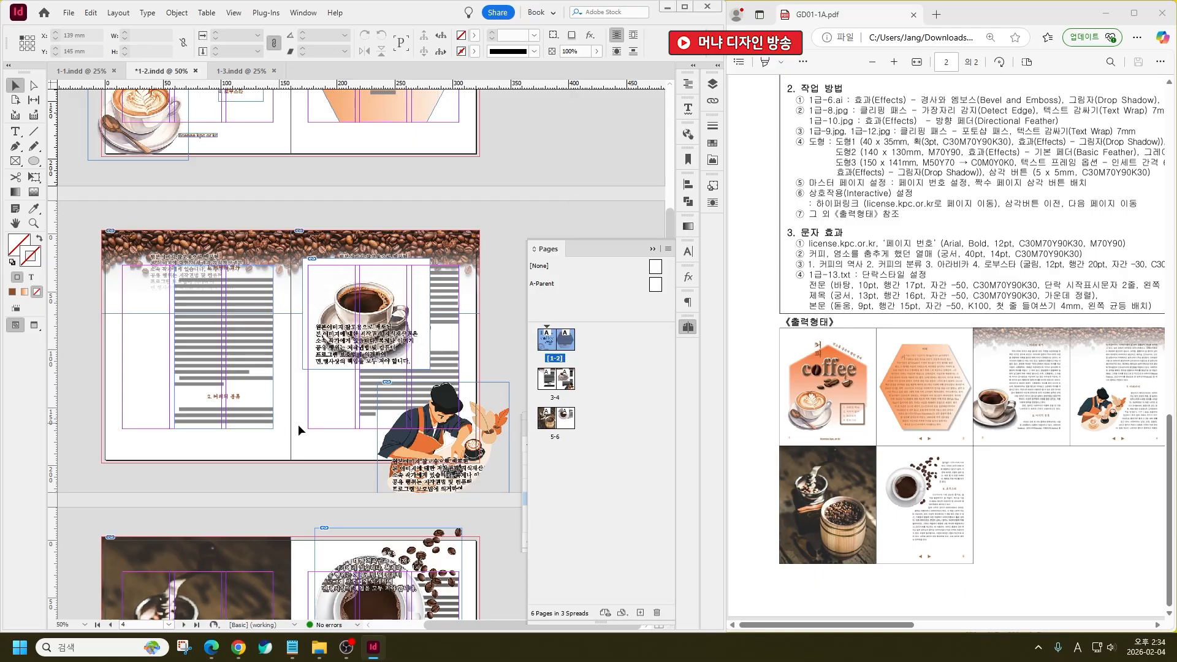
# Apply Bevel and Emboss and Drop Shadow effects to the coffee lettering artwork on page 1
pyautogui.scroll(3, 298, 424)
pyautogui.scroll(-6, 344, 425)
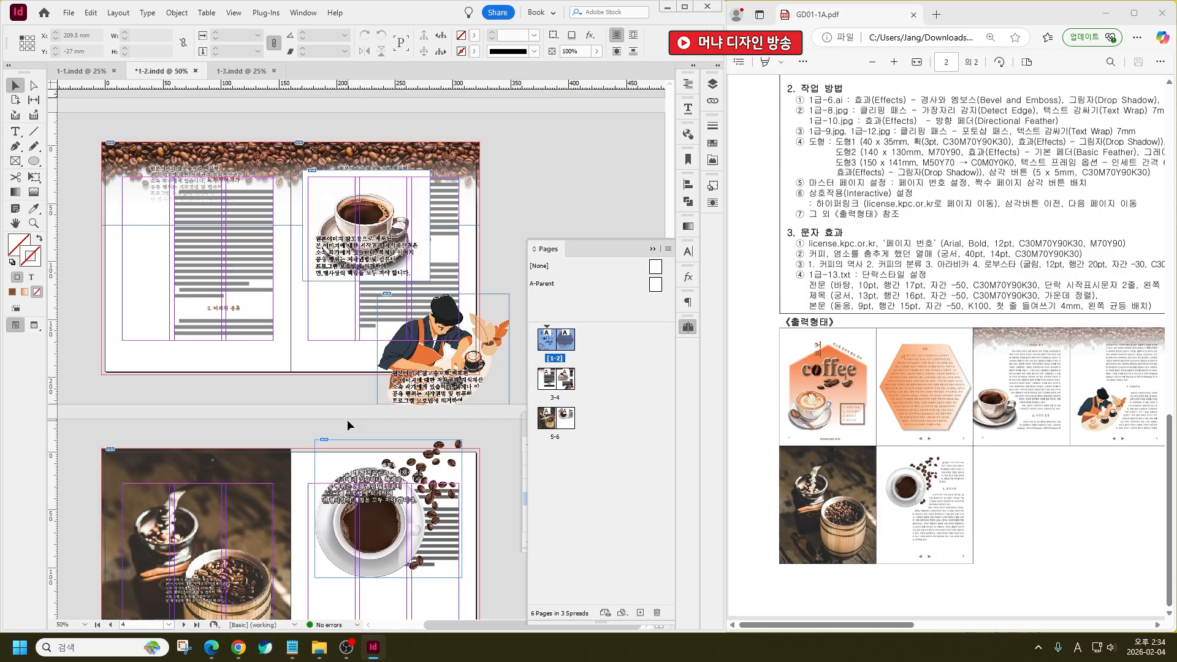
pyautogui.scroll(10, 347, 419)
pyautogui.scroll(1, 176, 251)
pyautogui.click(175, 251)
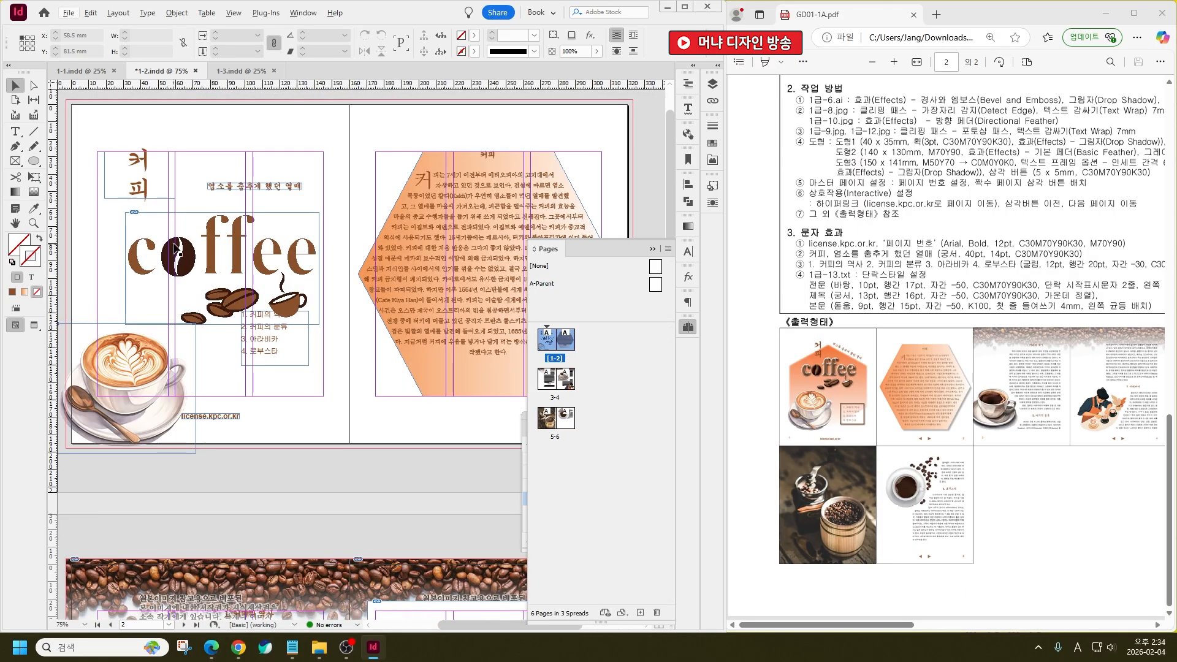
pyautogui.rightClick(174, 248)
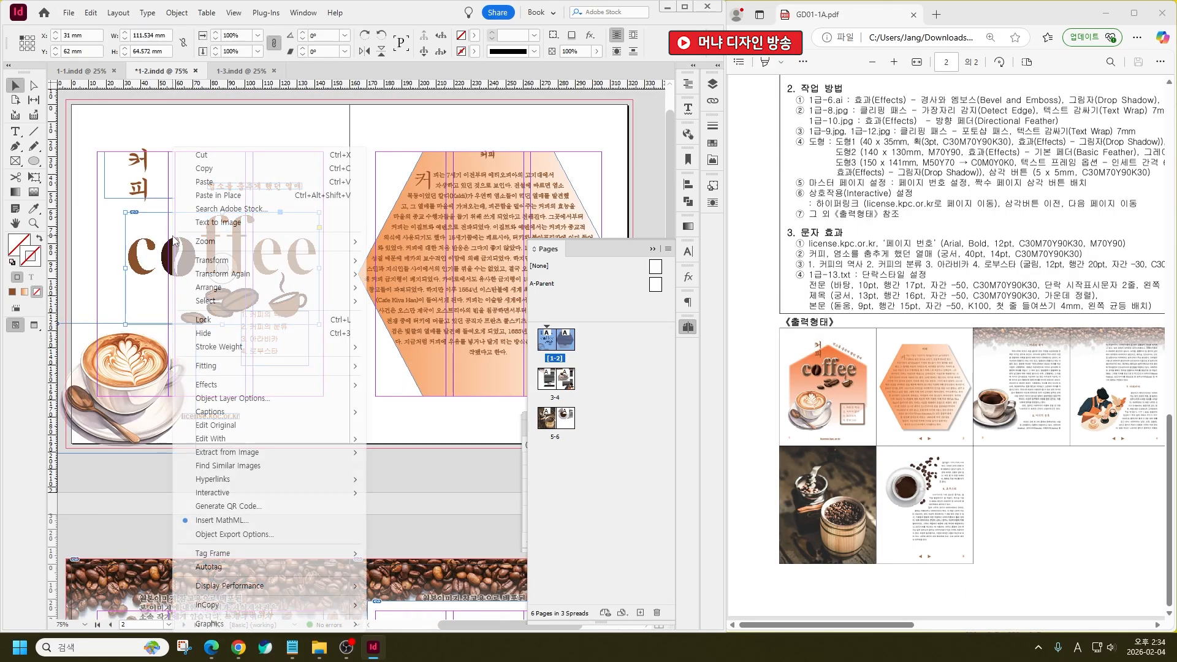
pyautogui.moveTo(310, 384)
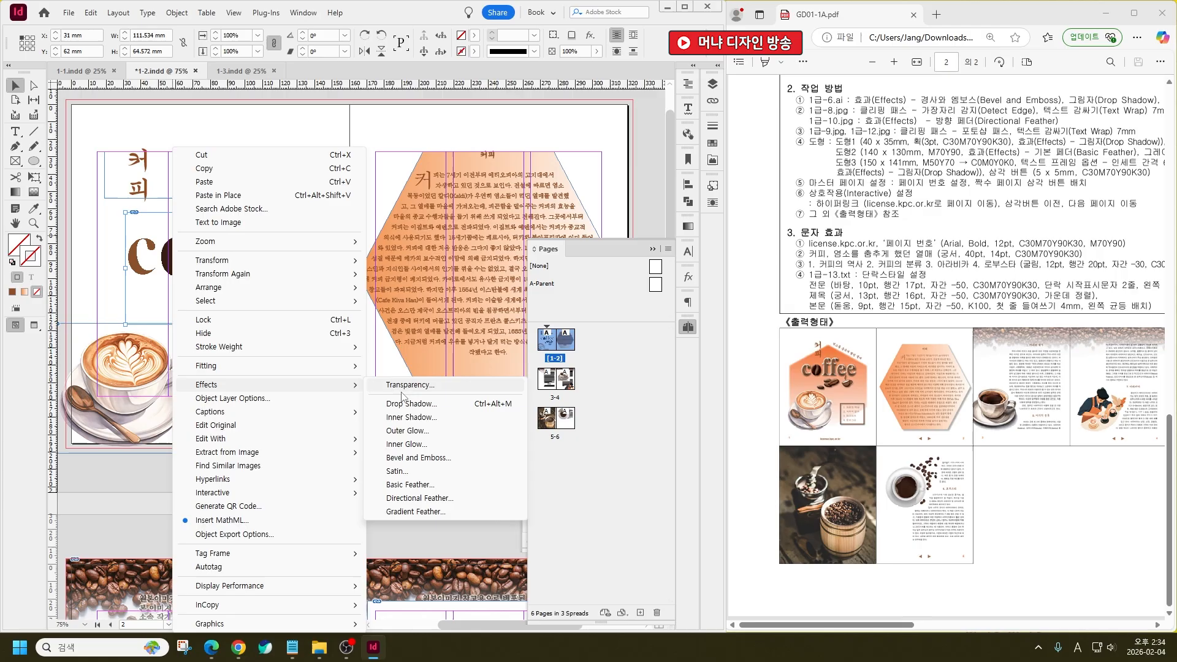
pyautogui.click(445, 458)
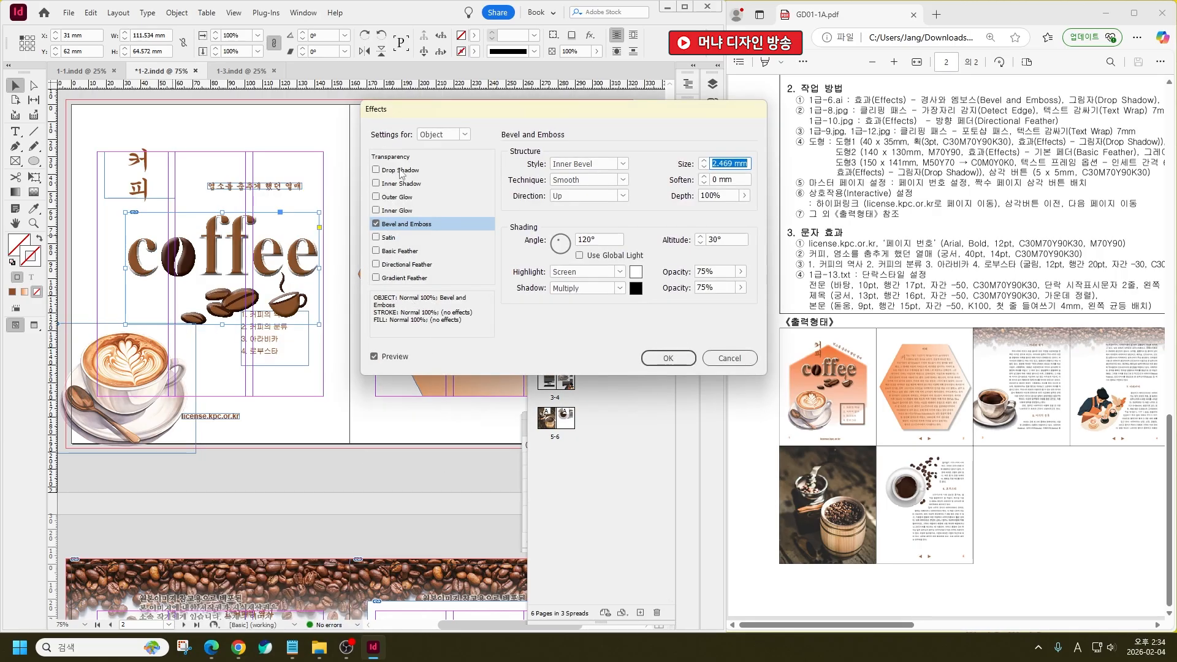
pyautogui.click(399, 171)
pyautogui.click(668, 358)
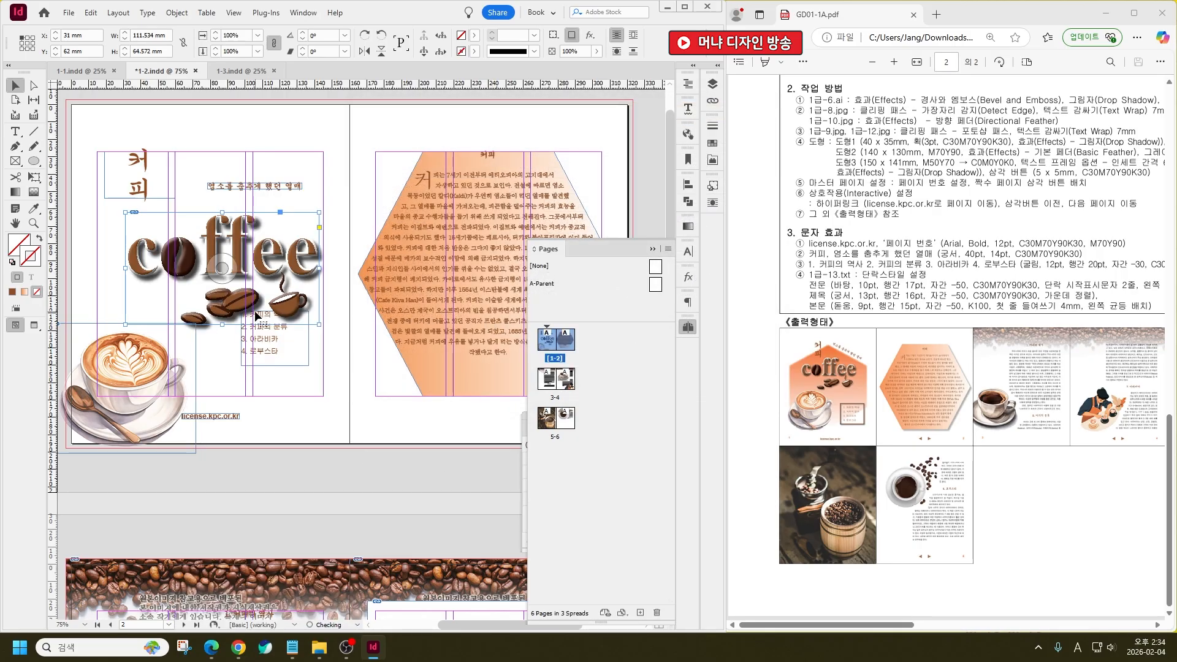
# Shift the coffee lettering artwork up and left on page 1, and raise the subtitle line to the top margin
pyautogui.moveTo(258, 250); pyautogui.dragTo(244, 227)
pyautogui.moveTo(278, 185); pyautogui.dragTo(291, 149)
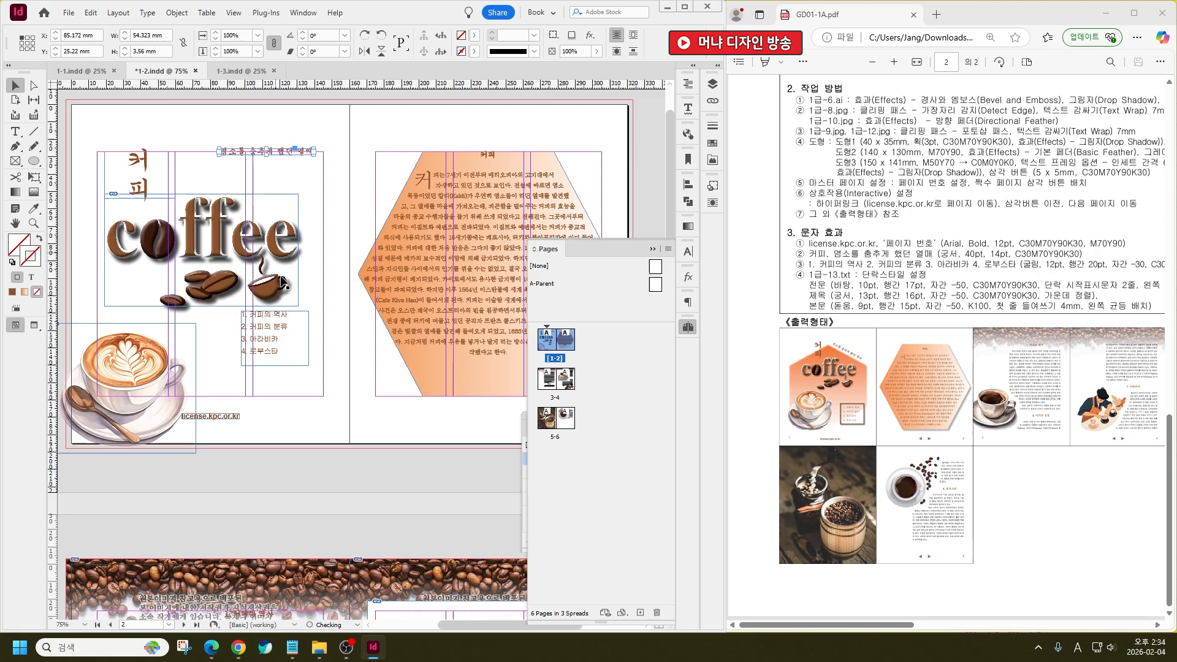
pyautogui.click(219, 331)
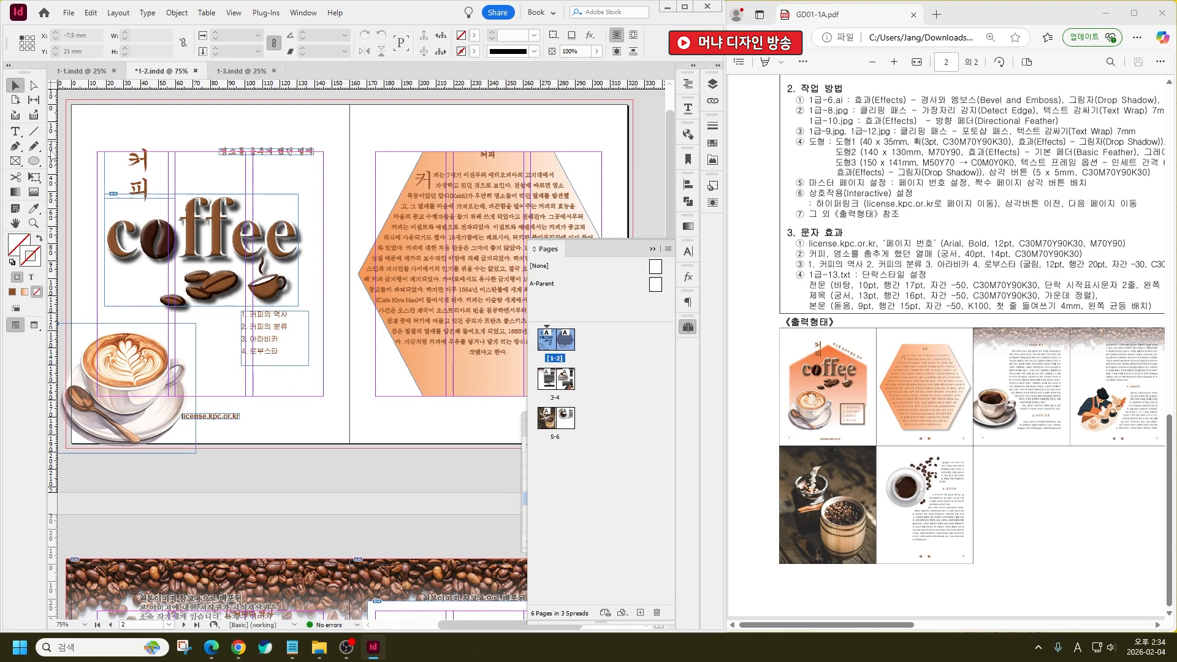
# Create a 40 x 35 mm rectangle on page 2
pyautogui.moveTo(35, 163); pyautogui.dragTo(70, 166)
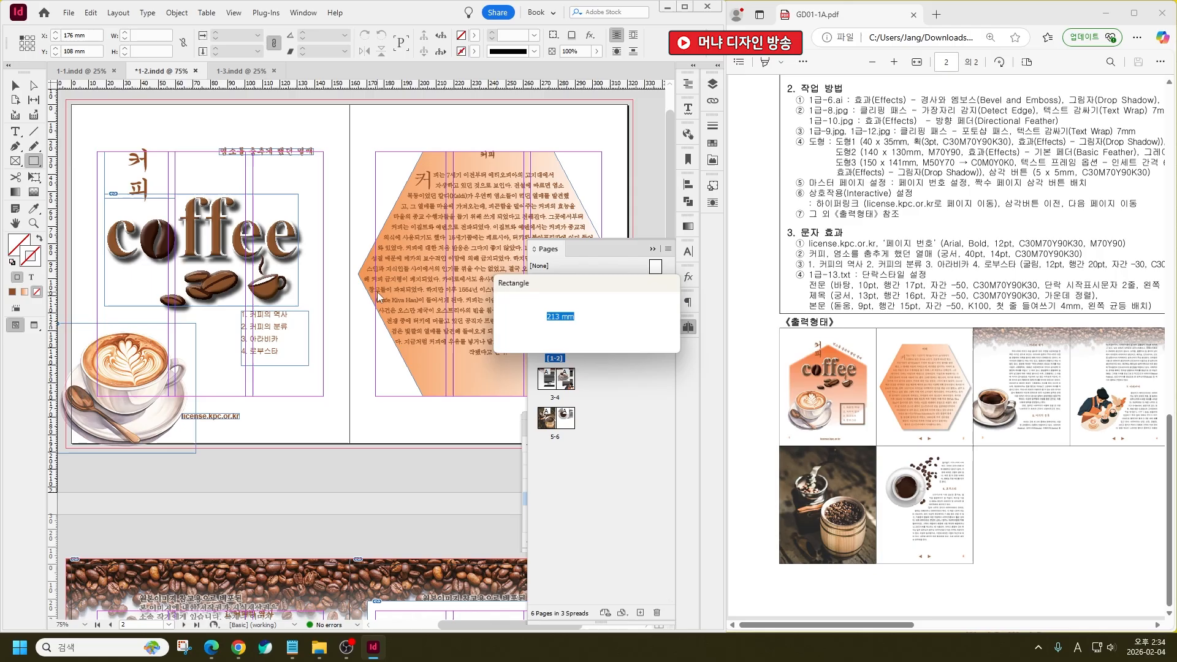
pyautogui.click(380, 260)
pyautogui.write('40')
pyautogui.press('Tab')
pyautogui.write('35')
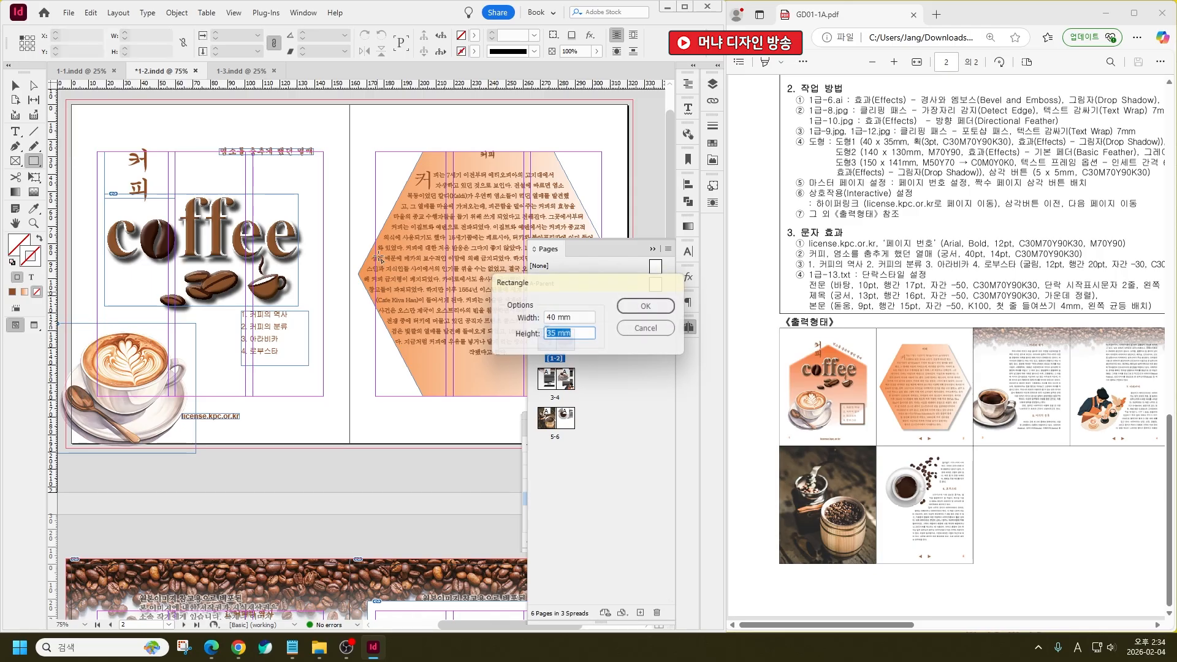
pyautogui.press('Return')
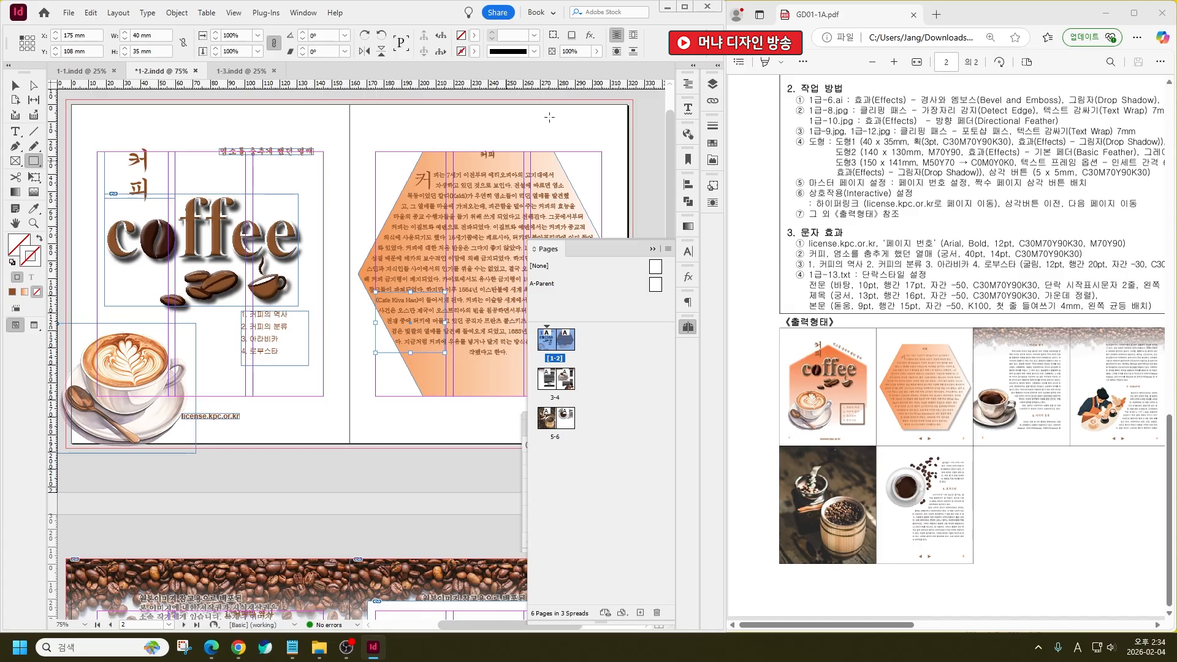
# Give the rectangle a 3 pt stroke in C30 M70 Y90 K30
pyautogui.click(508, 36)
pyautogui.write('3')
pyautogui.press('Return')
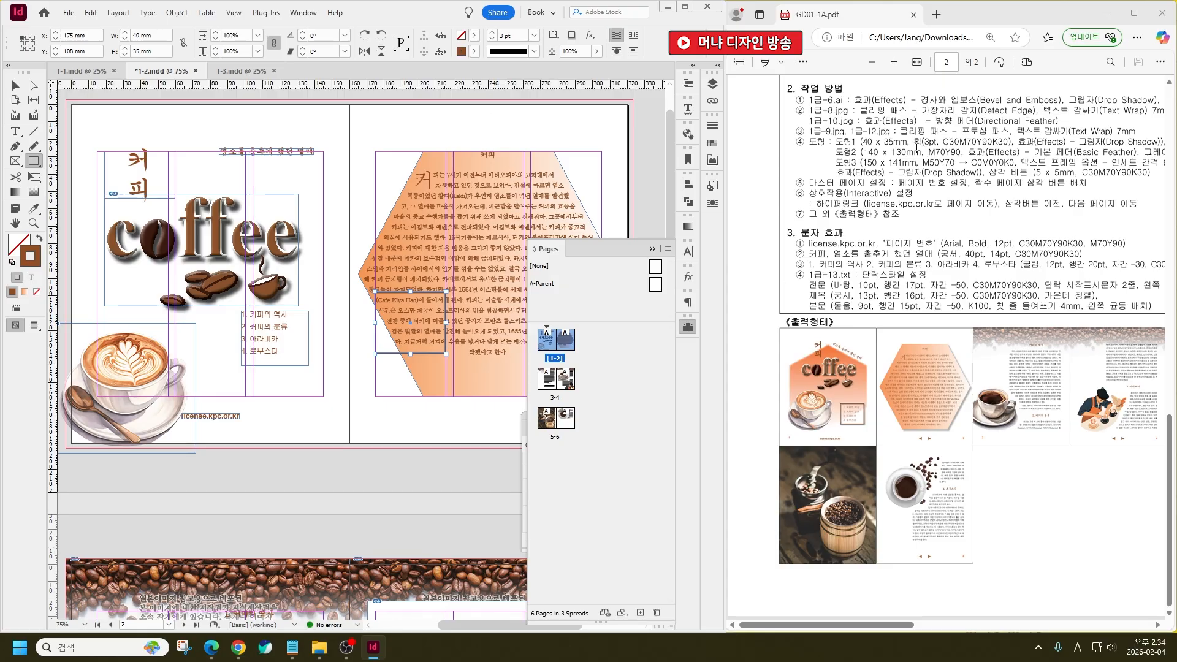
pyautogui.doubleClick(31, 255)
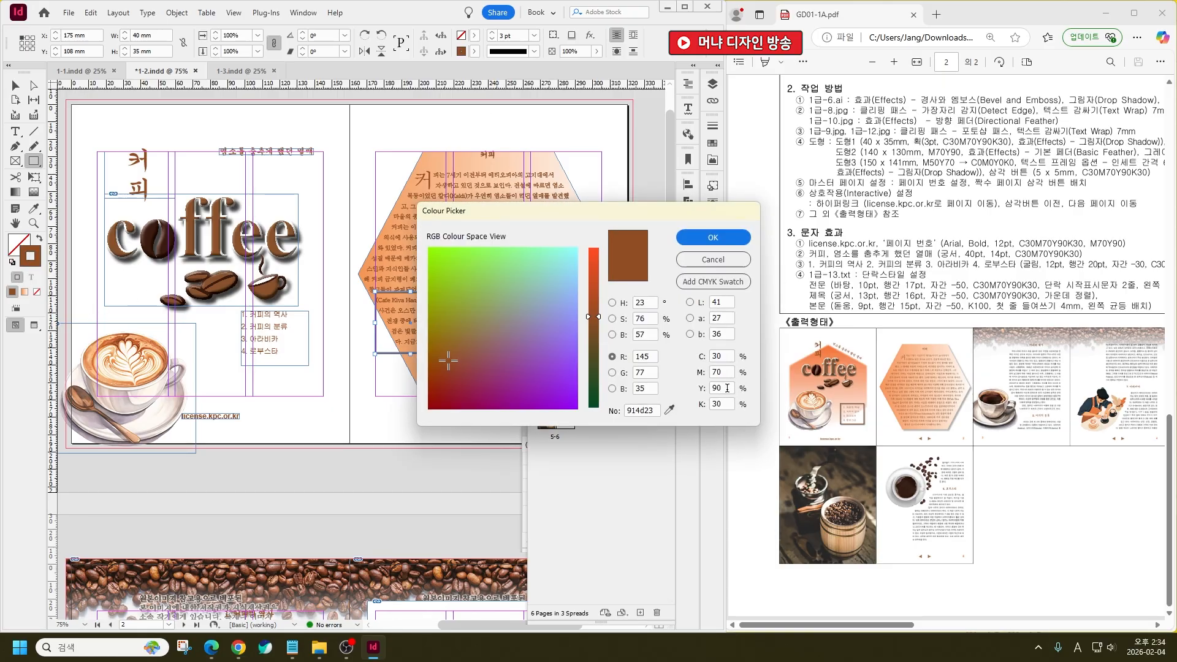
pyautogui.press('Return')
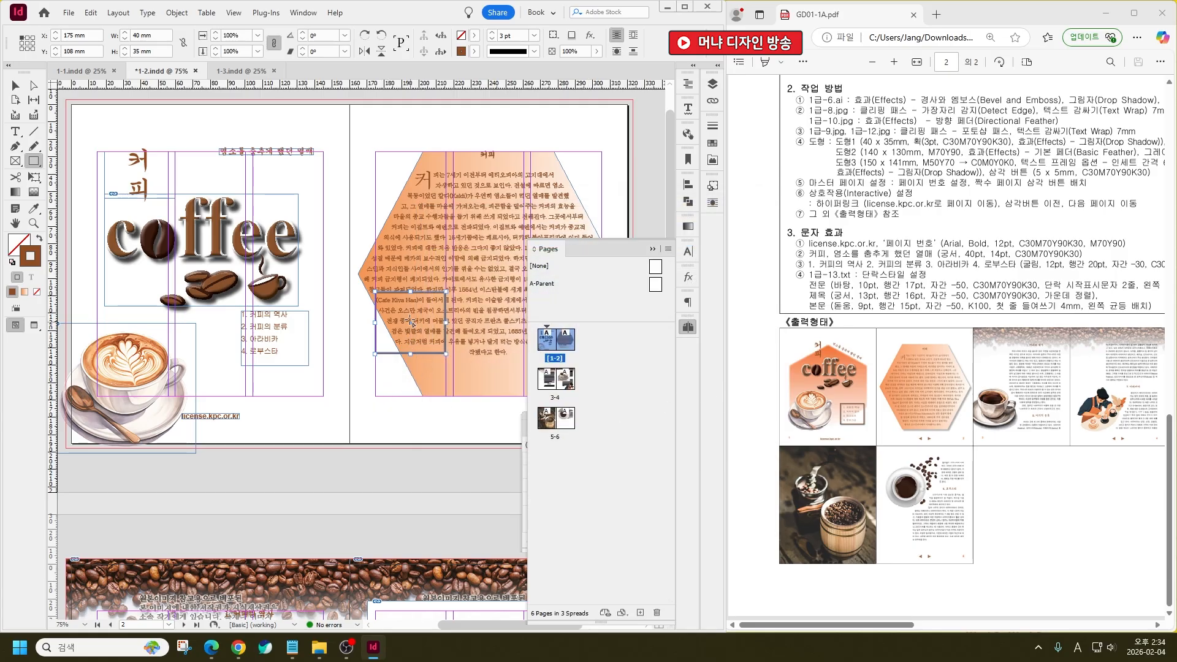
# Apply a Drop Shadow effect with default settings to the stroked rectangle
pyautogui.rightClick(412, 323)
pyautogui.moveTo(554, 475)
pyautogui.click(635, 497)
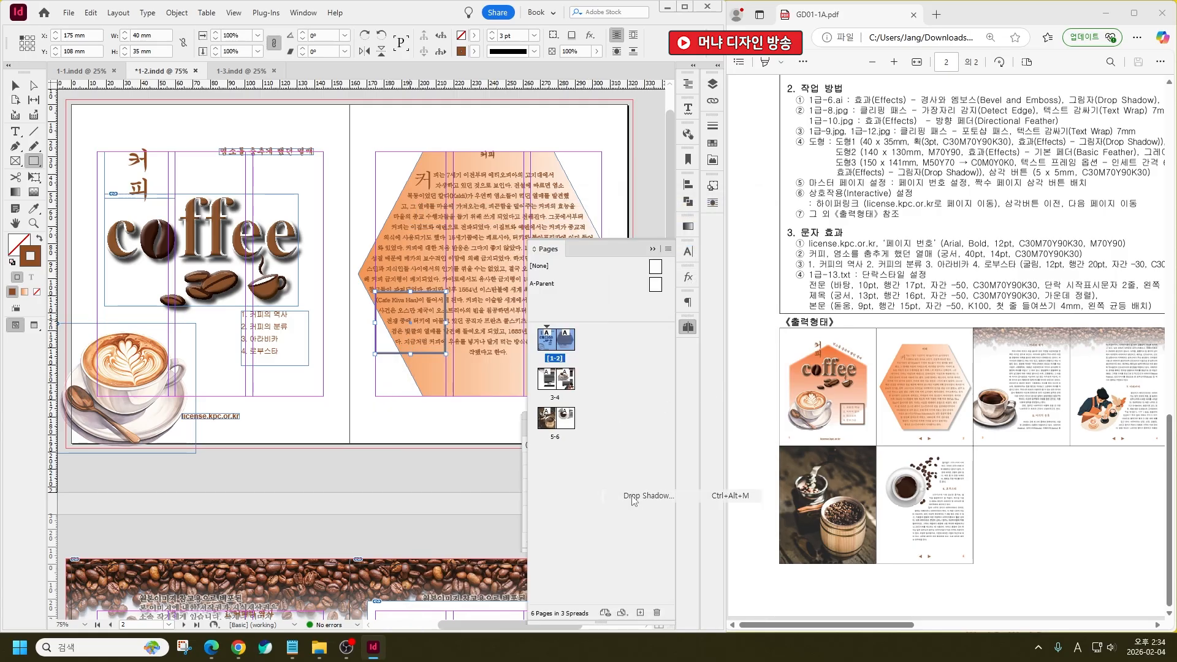
pyautogui.click(680, 359)
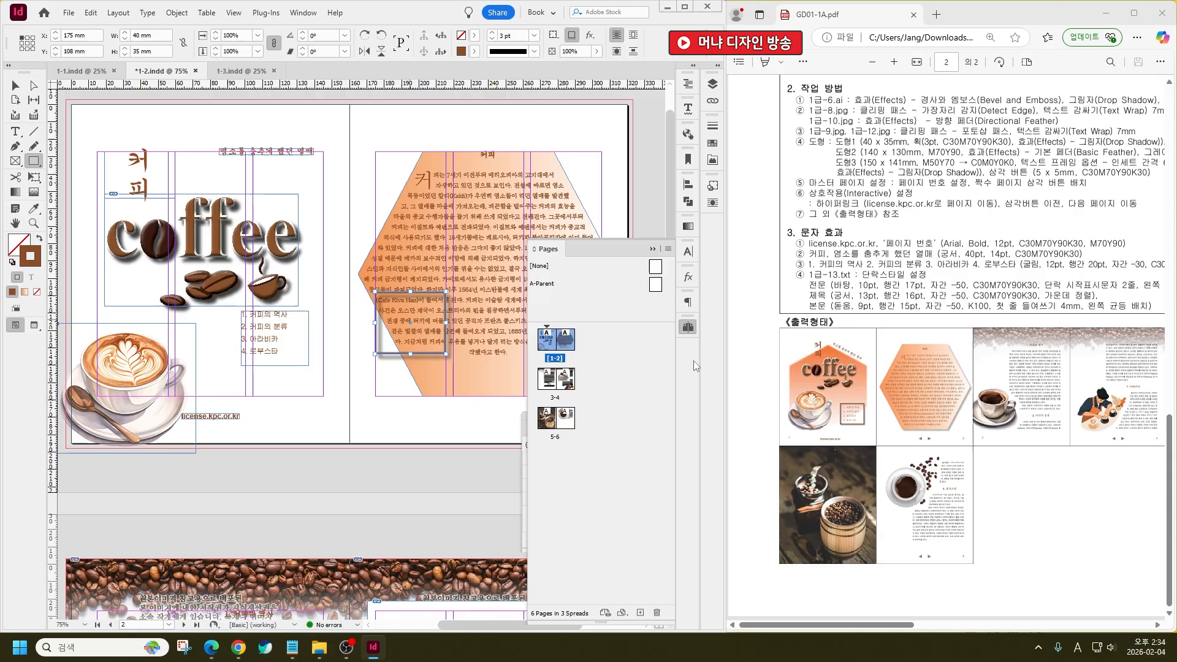
# Place the rectangle around the four-item contents list on page 1, then move both slightly down together and deselect
pyautogui.moveTo(887, 625); pyautogui.dragTo(906, 626)
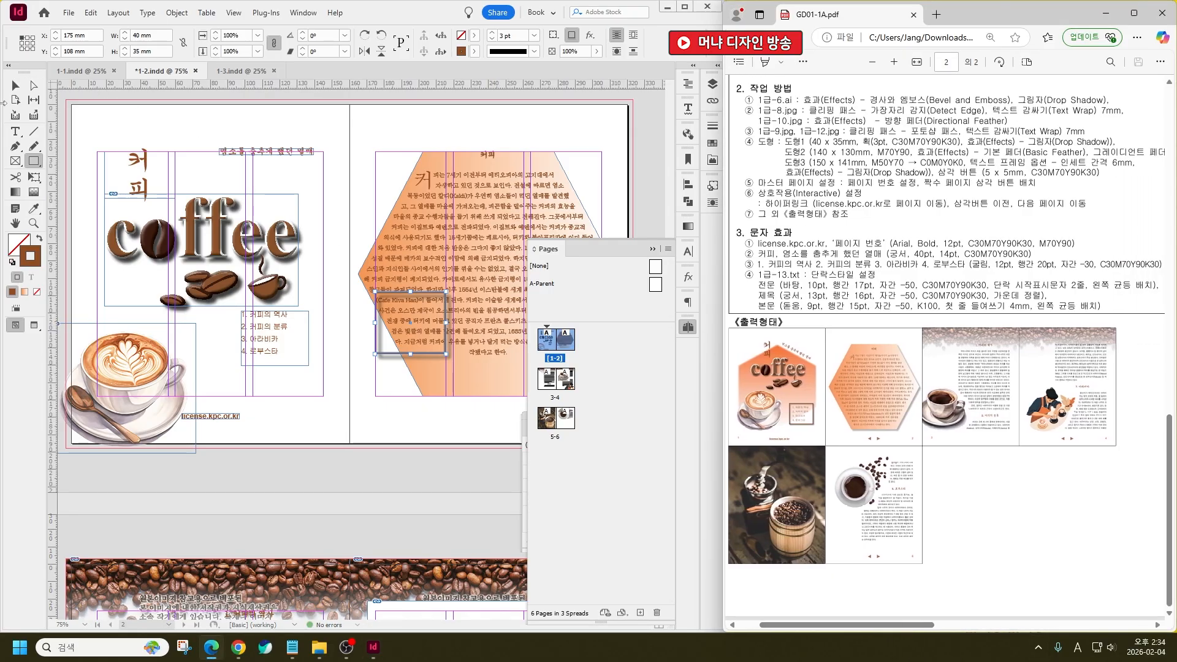
pyautogui.click(15, 86)
pyautogui.moveTo(448, 340); pyautogui.dragTo(299, 350)
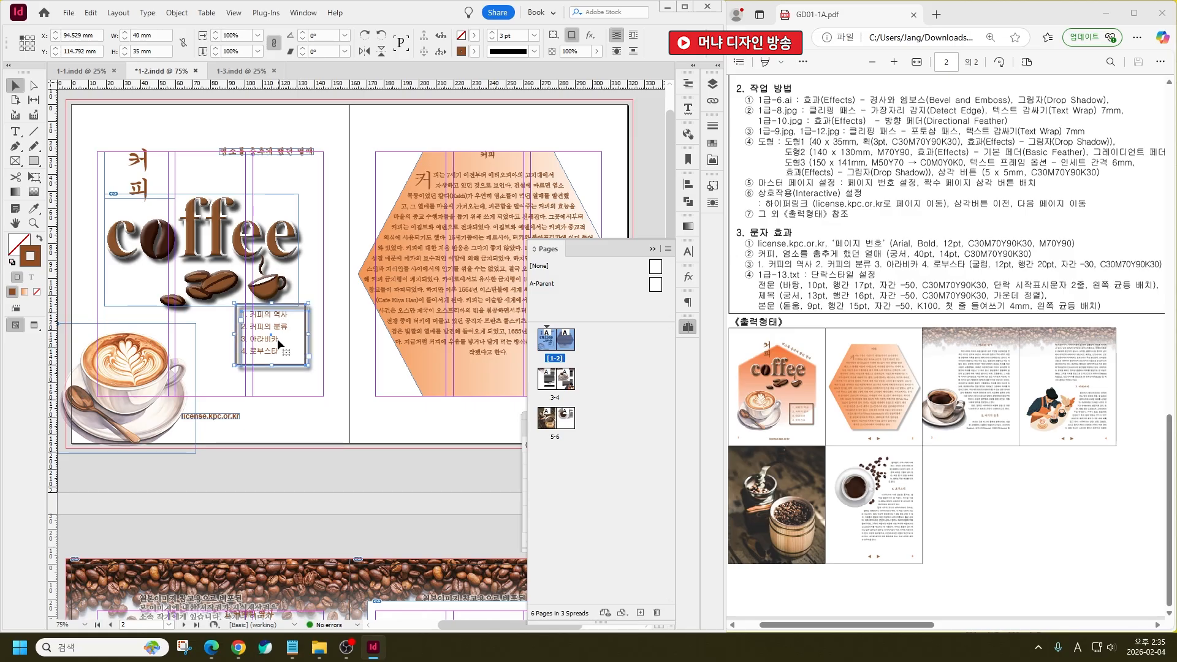
pyautogui.keyDown('shift'); pyautogui.click(277, 339); pyautogui.keyUp('shift')
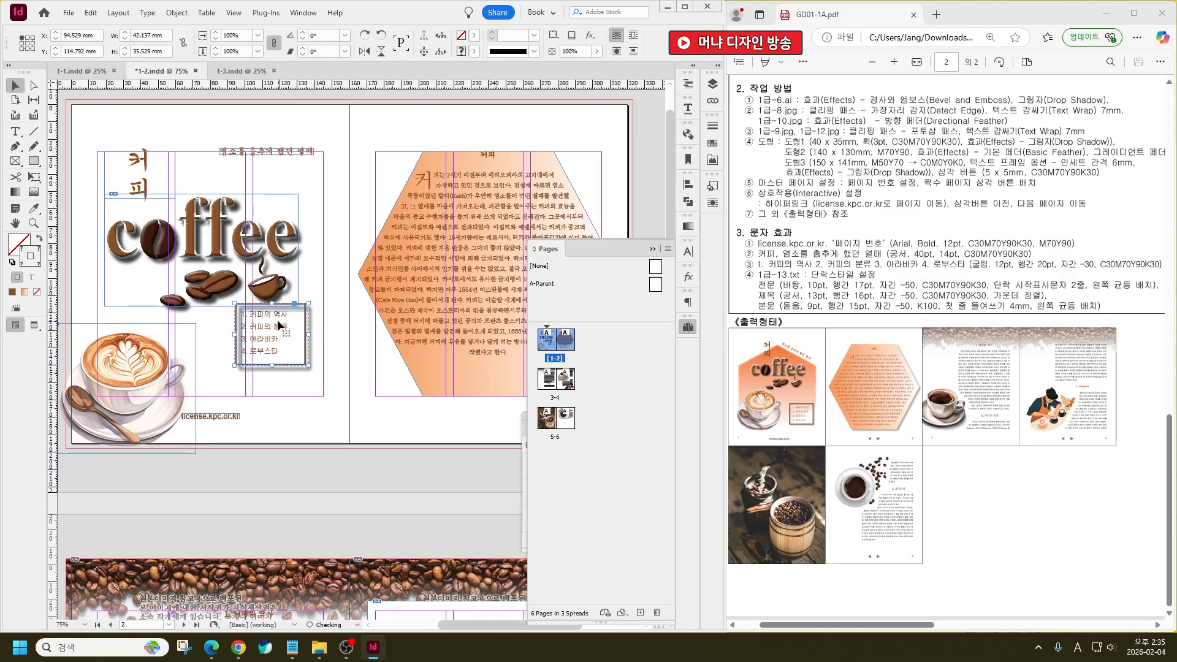
pyautogui.moveTo(279, 326); pyautogui.dragTo(275, 345)
pyautogui.click(396, 425)
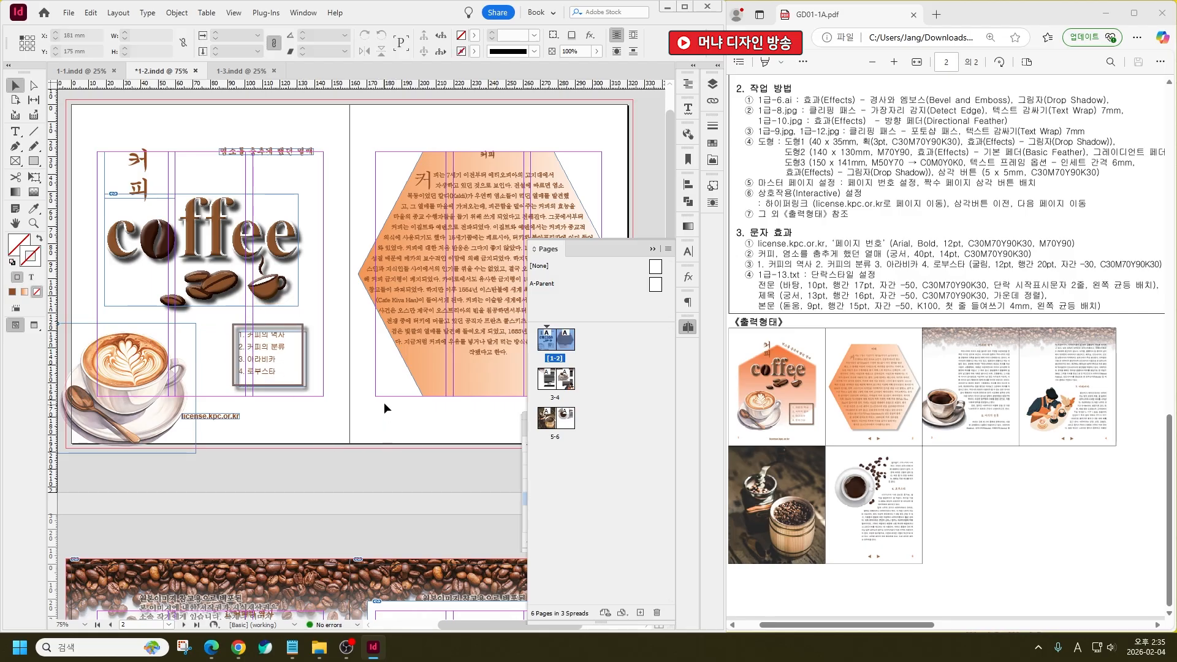
# Create a six-sided polygon 140 mm wide and 130 mm high on page 2
pyautogui.click(33, 160)
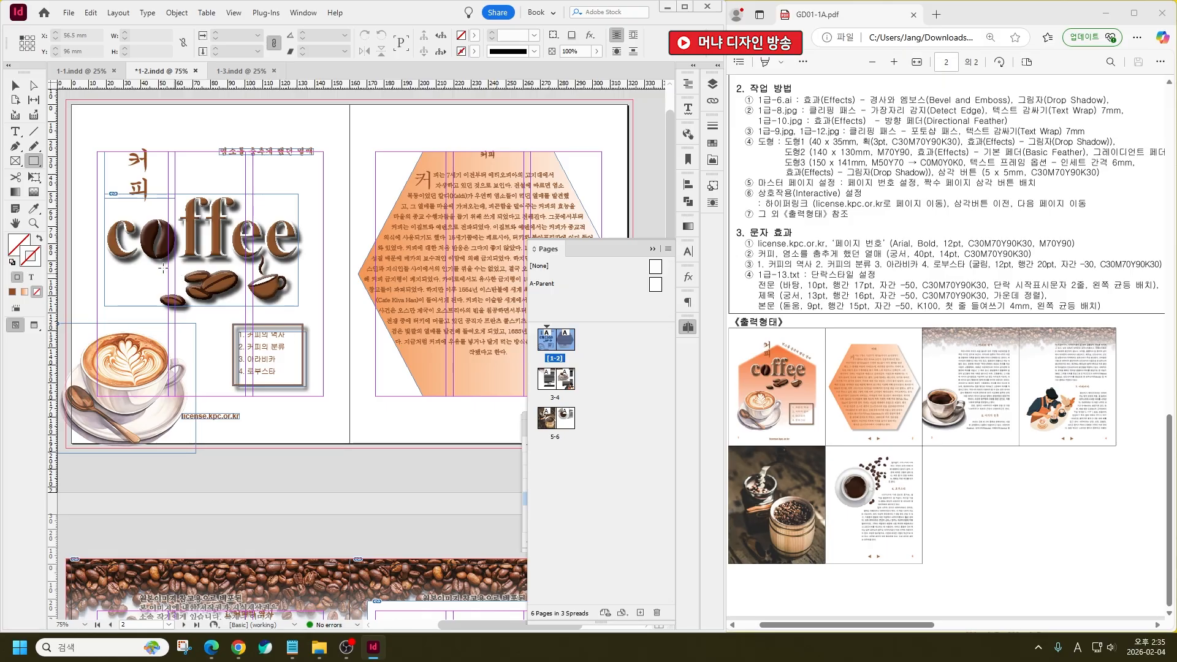
pyautogui.moveTo(34, 160); pyautogui.dragTo(67, 202)
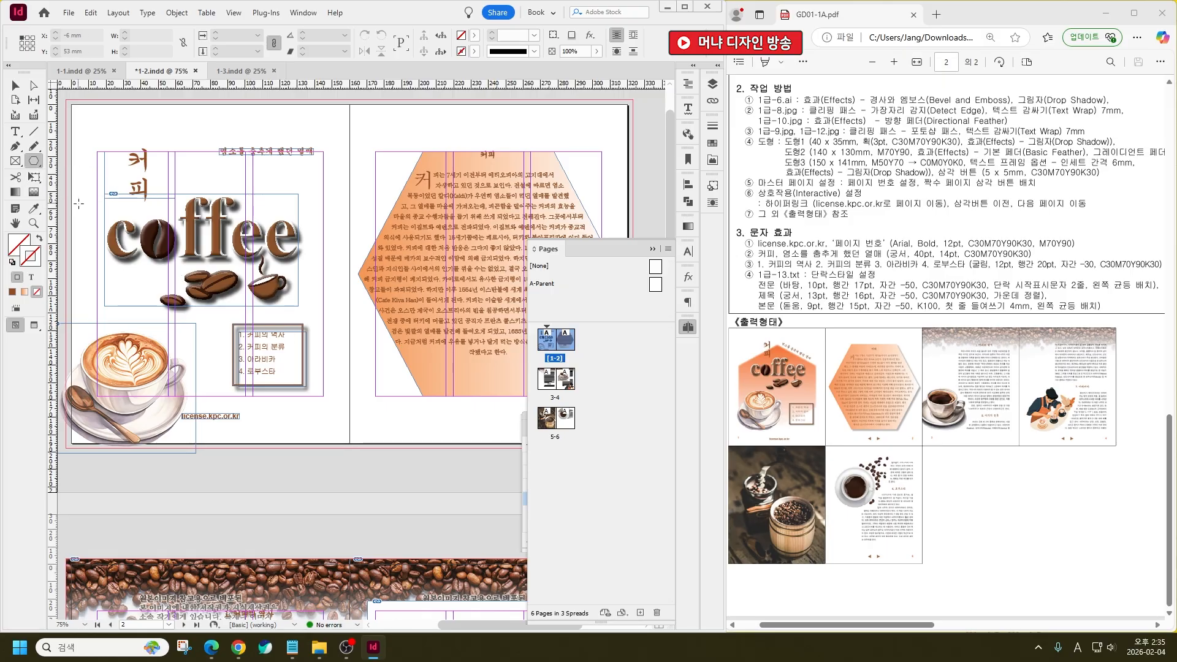
pyautogui.click(422, 277)
pyautogui.write('140')
pyautogui.press('Tab')
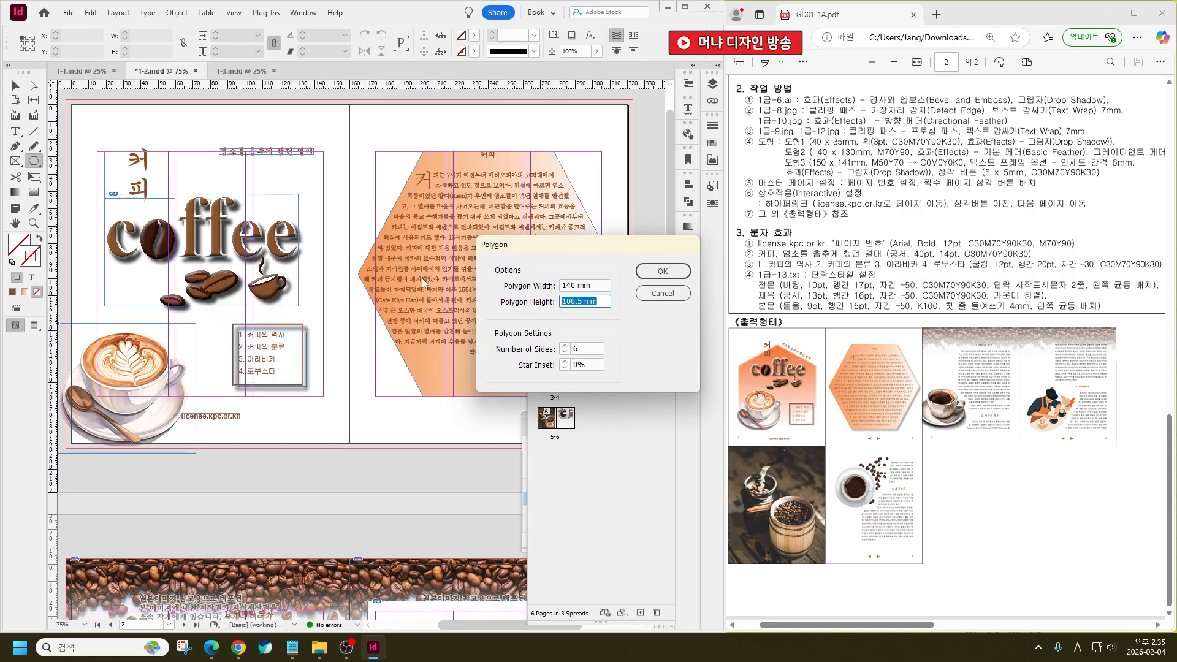
pyautogui.write('130')
pyautogui.press('Return')
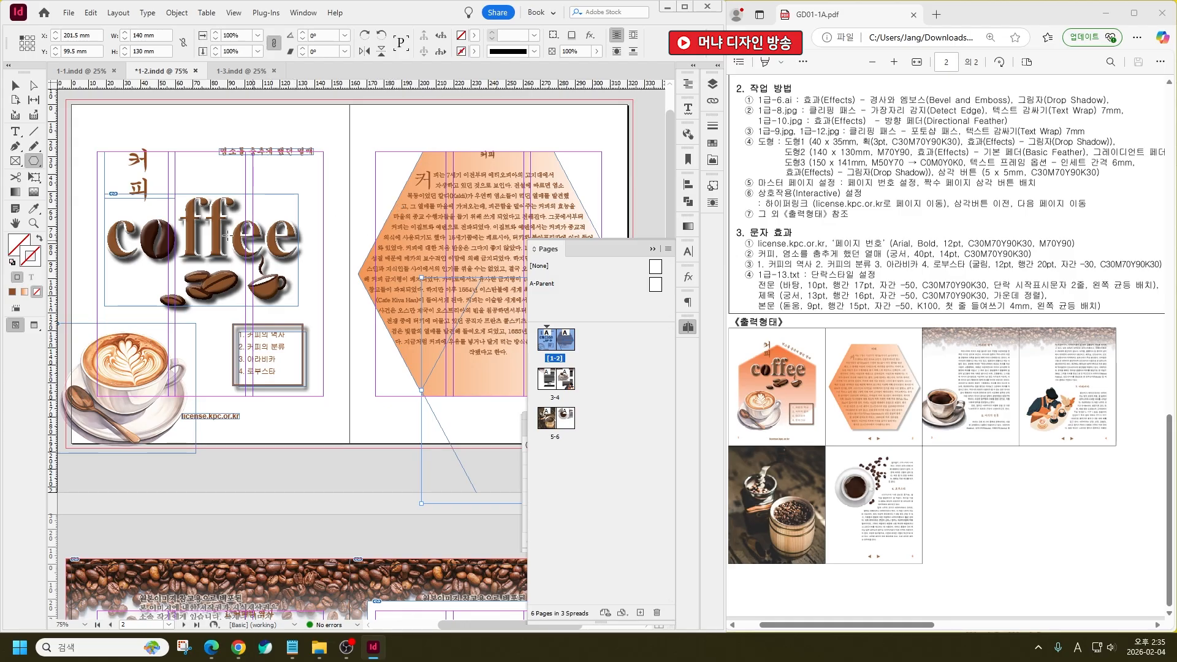
# Fill the new polygon with C0 M70 Y90 K0
pyautogui.doubleClick(19, 248)
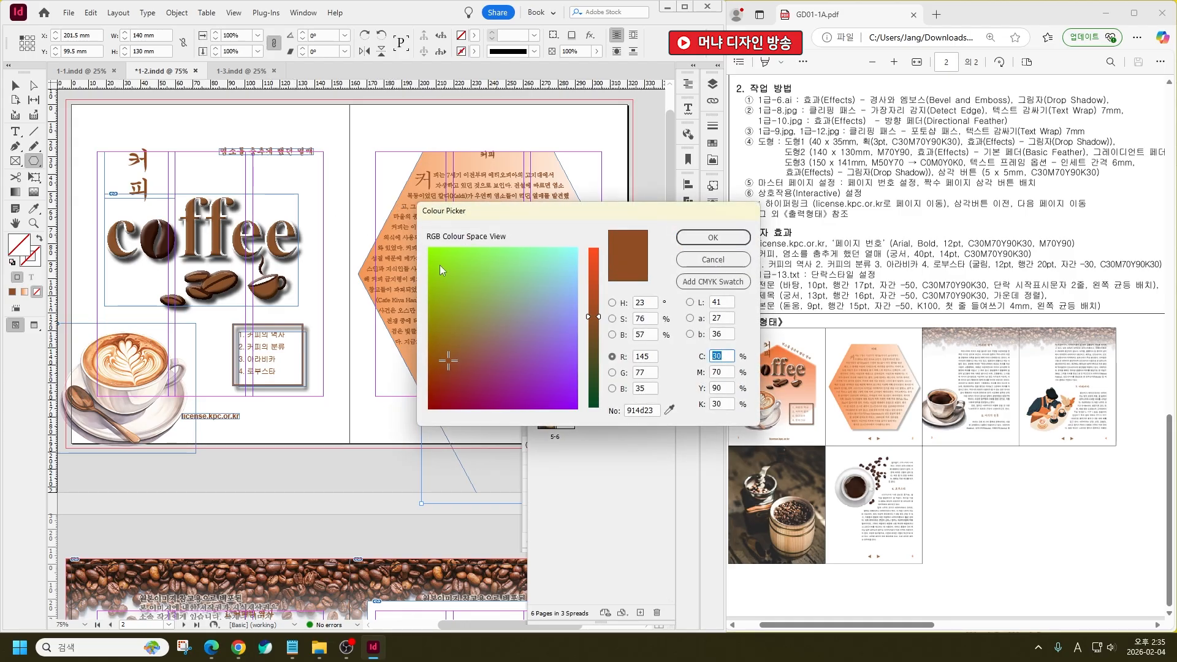
pyautogui.write('0')
pyautogui.press('Tab')
pyautogui.press('Tab')
pyautogui.press('Tab')
pyautogui.write('0')
pyautogui.press('Return')
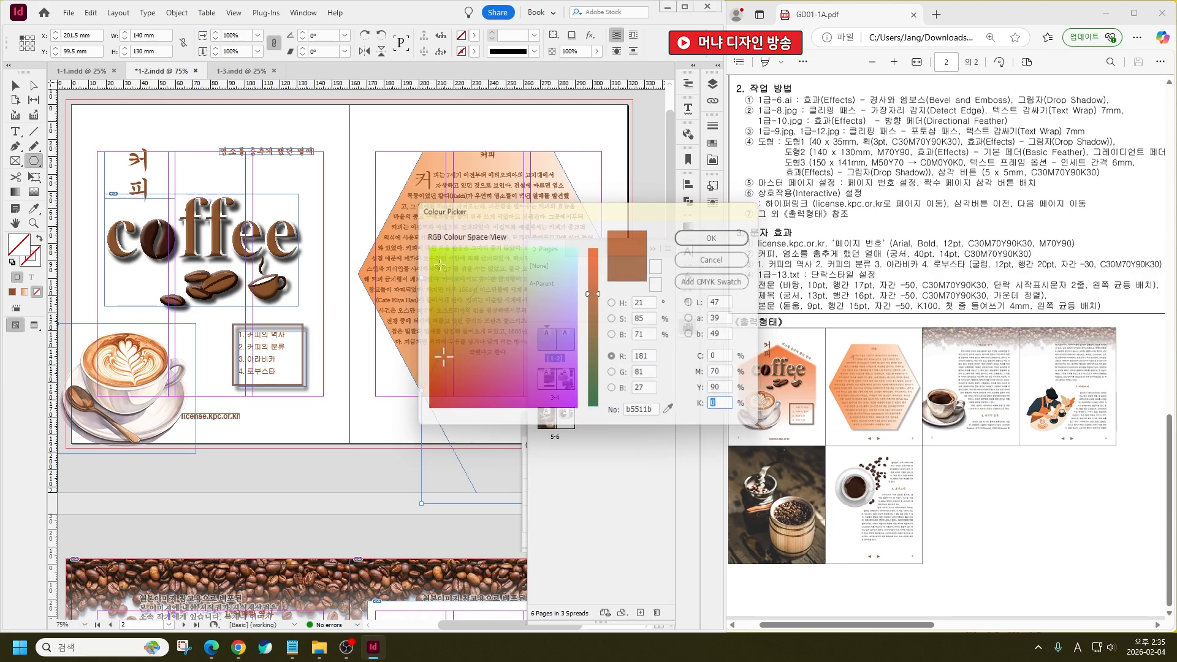
pyautogui.click(16, 84)
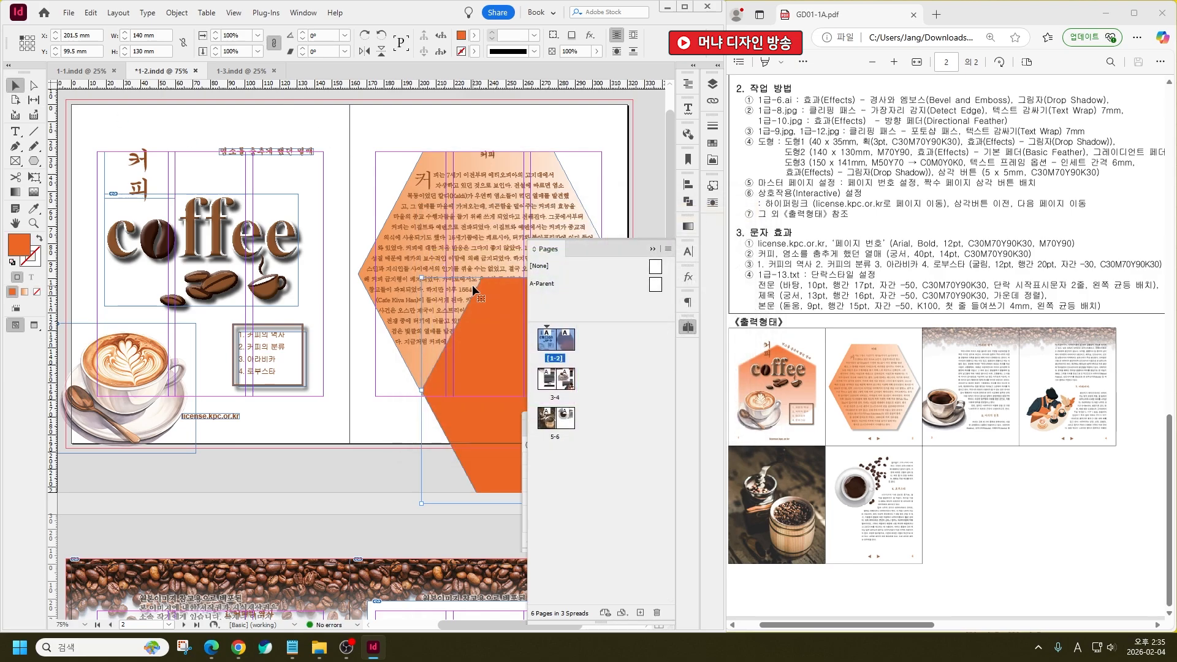
# Rotate the orange hexagon −90° and move it onto page 1, centred within the margins
pyautogui.moveTo(417, 273); pyautogui.dragTo(613, 241)
pyautogui.moveTo(500, 336); pyautogui.dragTo(199, 226)
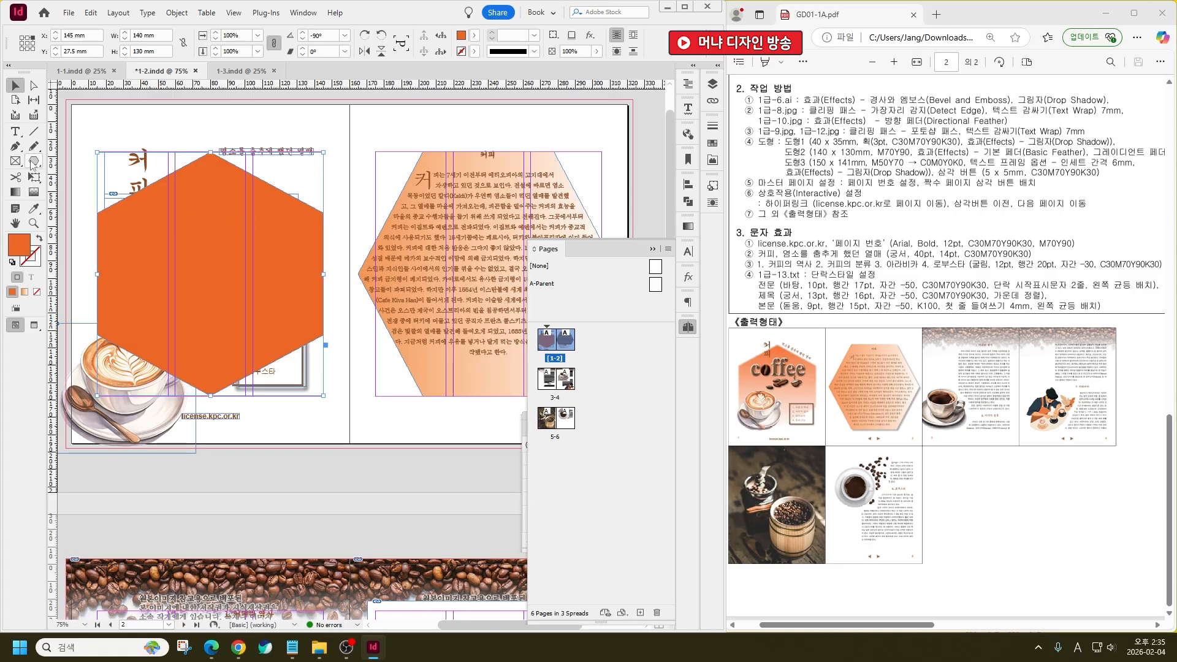
# Apply a gradient feather to the hexagon so it fades out from near its upper vertex down towards its lower vertex
pyautogui.click(34, 192)
pyautogui.moveTo(200, 252); pyautogui.dragTo(209, 358)
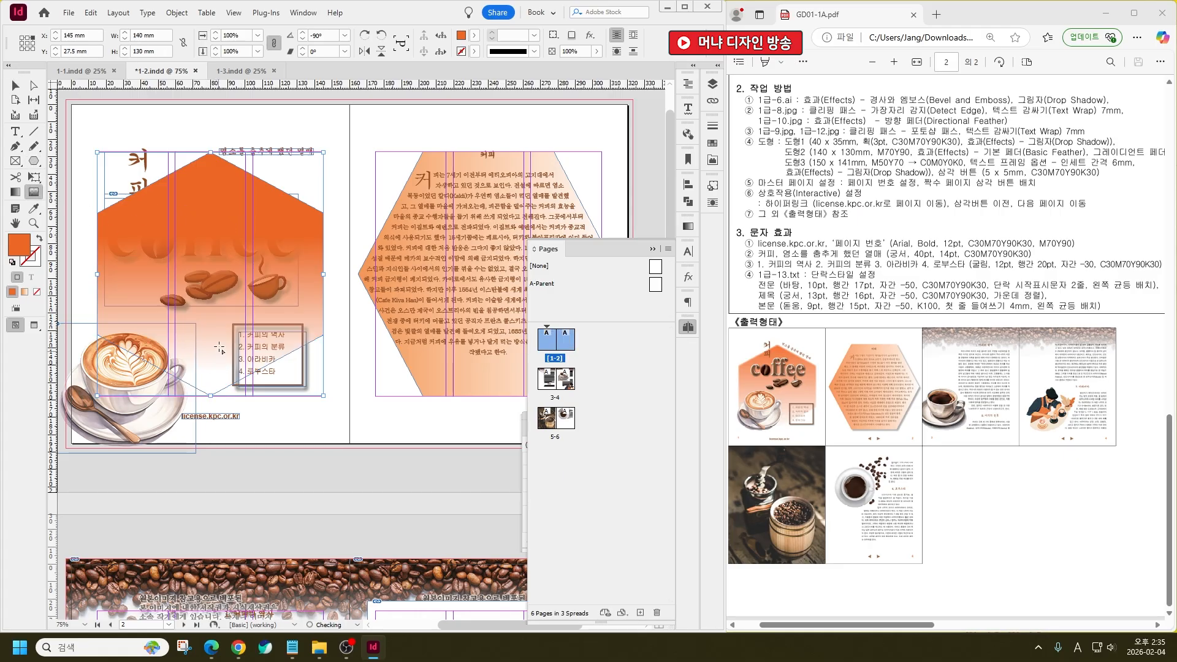
pyautogui.moveTo(210, 301); pyautogui.dragTo(211, 412)
pyautogui.moveTo(207, 178); pyautogui.dragTo(213, 371)
pyautogui.click(16, 88)
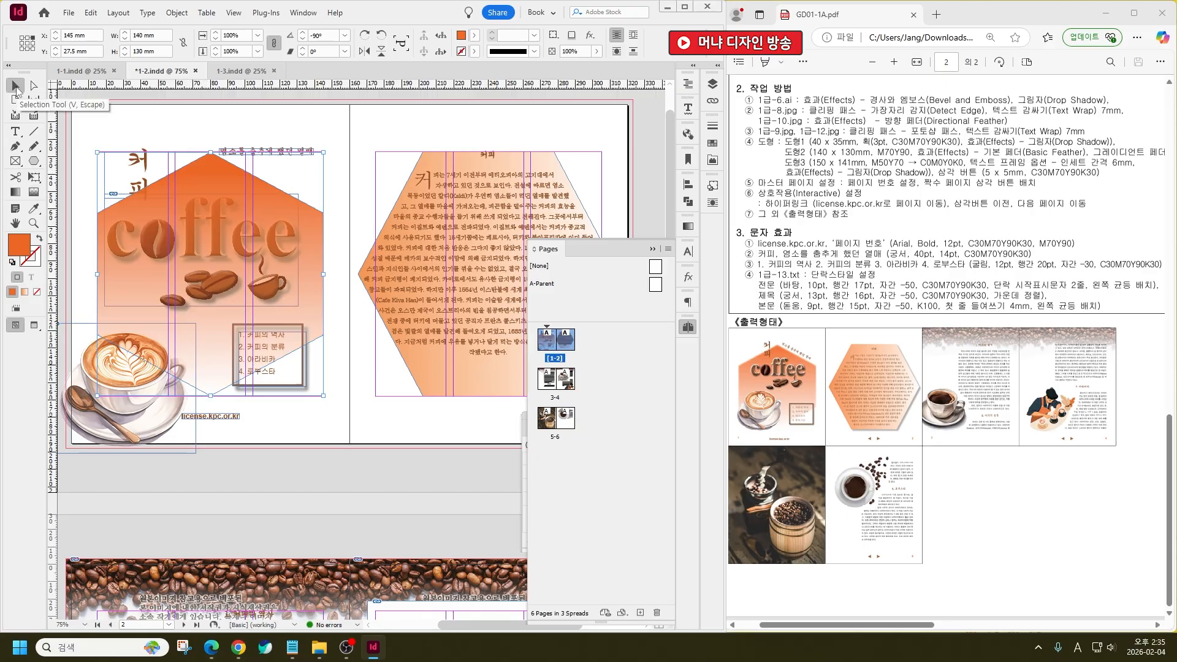
# Send the hexagon behind the page 1 content and move the vertical 커피 title right, beside the hexagon's upper-left edge
pyautogui.click(152, 163)
pyautogui.moveTo(152, 163); pyautogui.dragTo(167, 164)
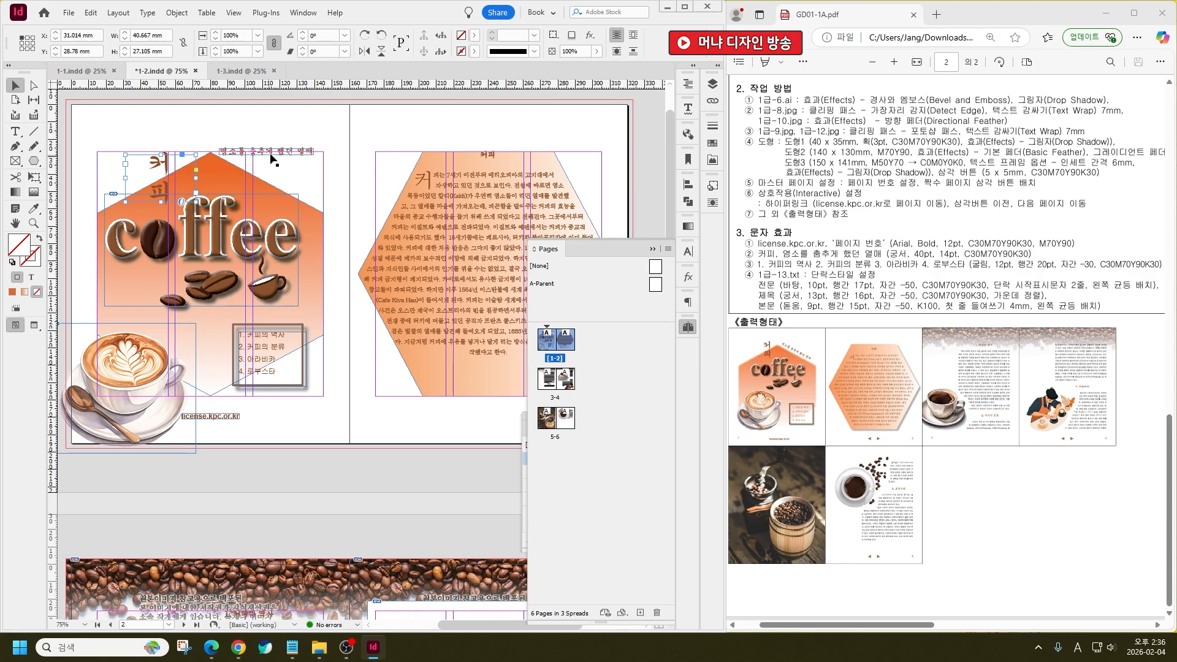
# Rotate the tagline 염소를 춤추게 했던 열매 −28° and align it just above the hexagon's upper-right edge, with nothing left selected
pyautogui.click(292, 156)
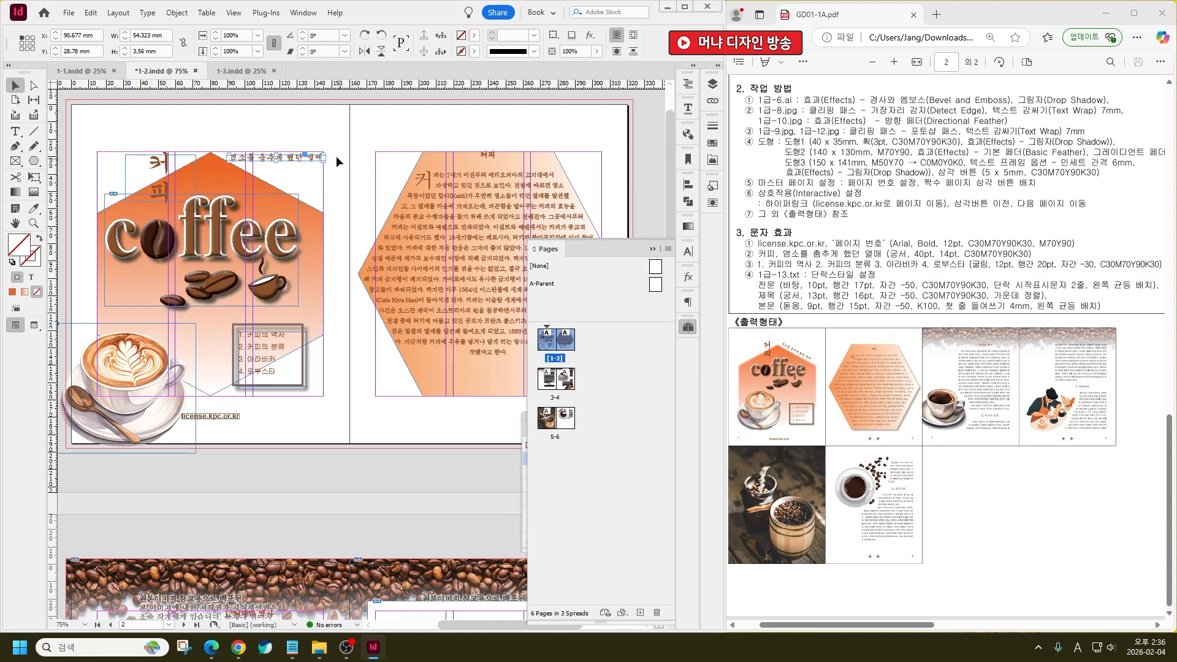
pyautogui.moveTo(332, 153); pyautogui.dragTo(292, 191)
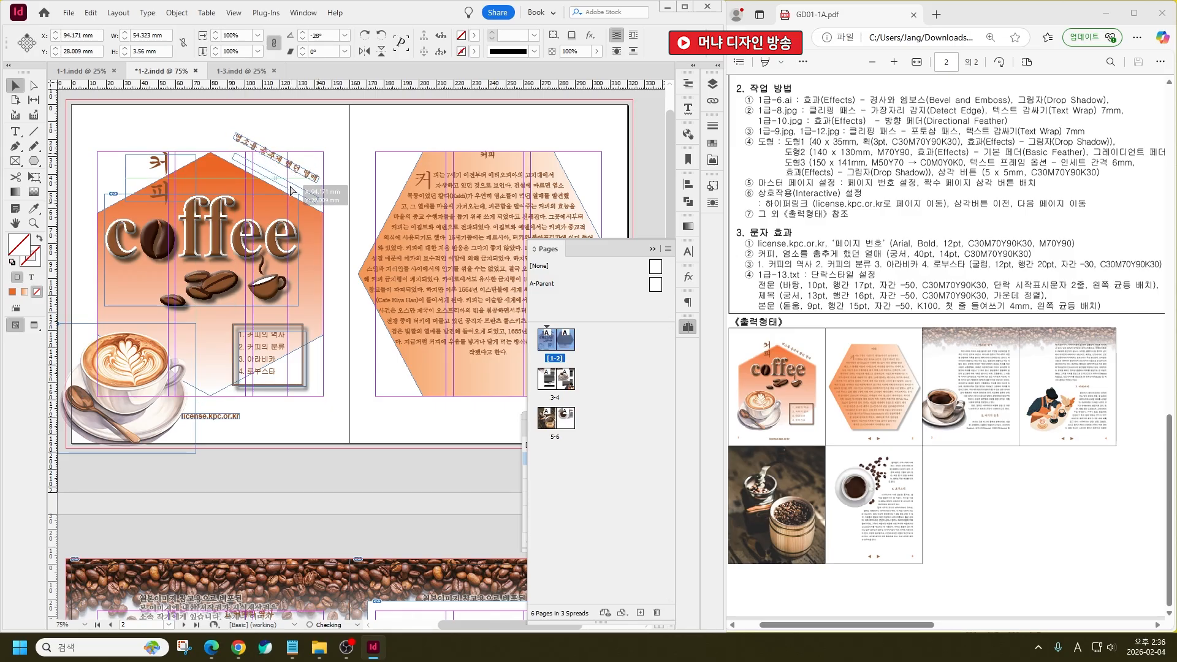
pyautogui.click(325, 118)
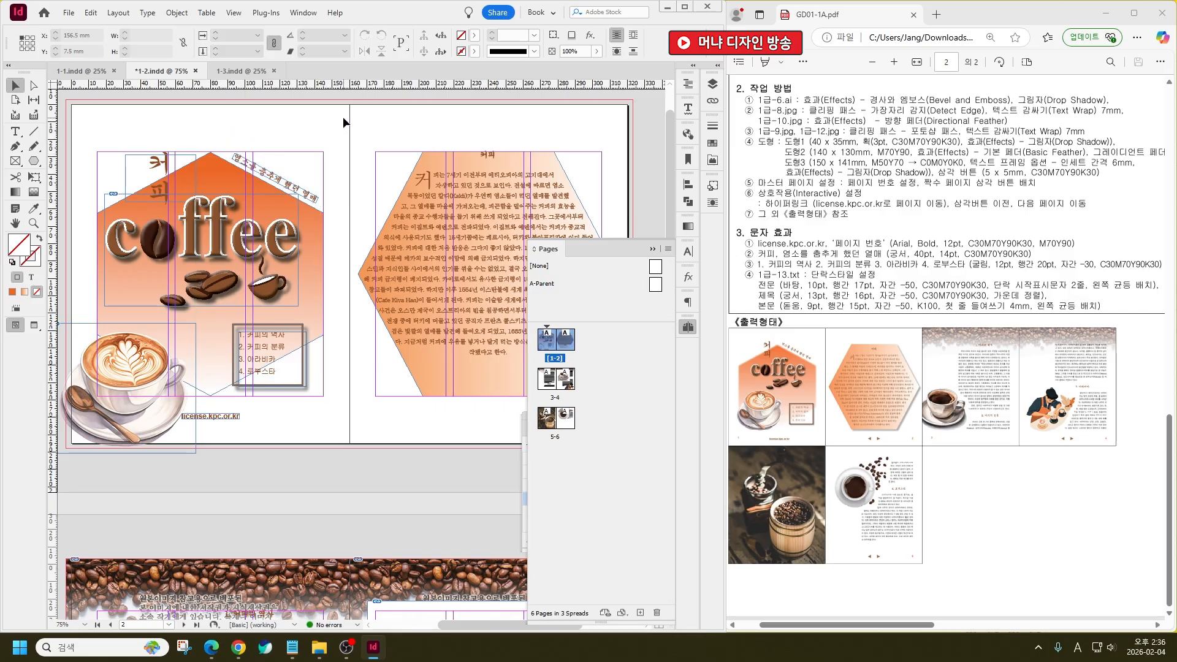
pyautogui.moveTo(244, 165); pyautogui.dragTo(241, 161)
pyautogui.click(278, 128)
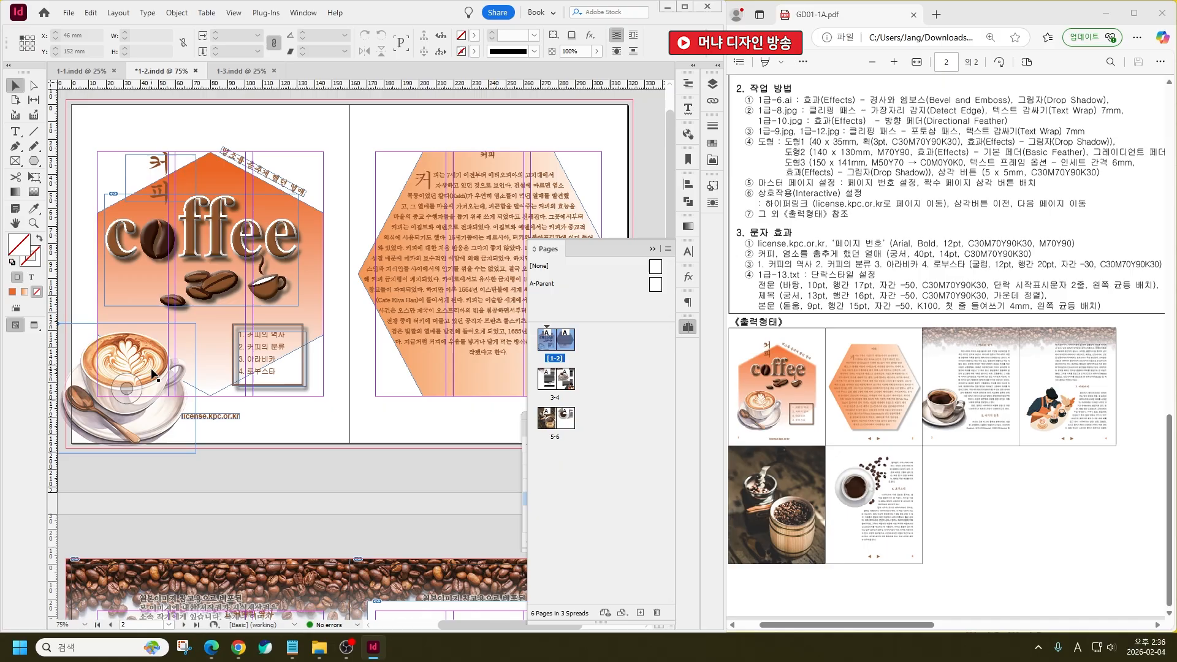
# Scale the latte cup image to about 75 mm wide and place it over the hexagon's lower-left part
pyautogui.moveTo(163, 374); pyautogui.dragTo(175, 354)
pyautogui.moveTo(209, 301); pyautogui.dragTo(152, 332)
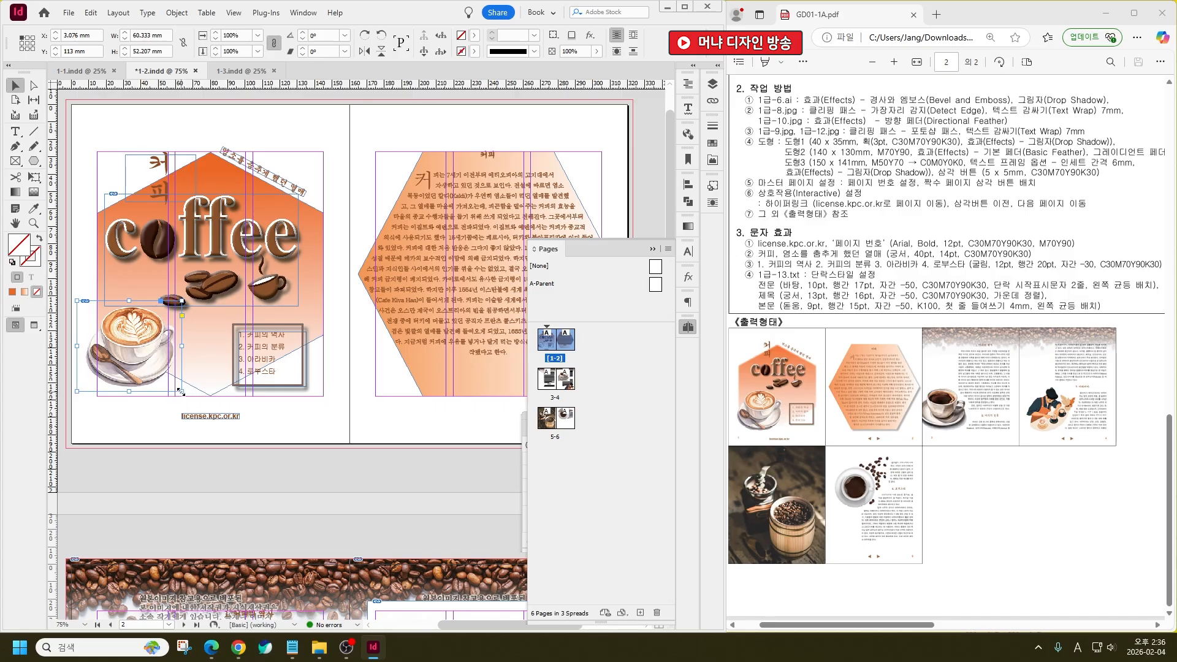
pyautogui.moveTo(181, 391); pyautogui.dragTo(152, 370)
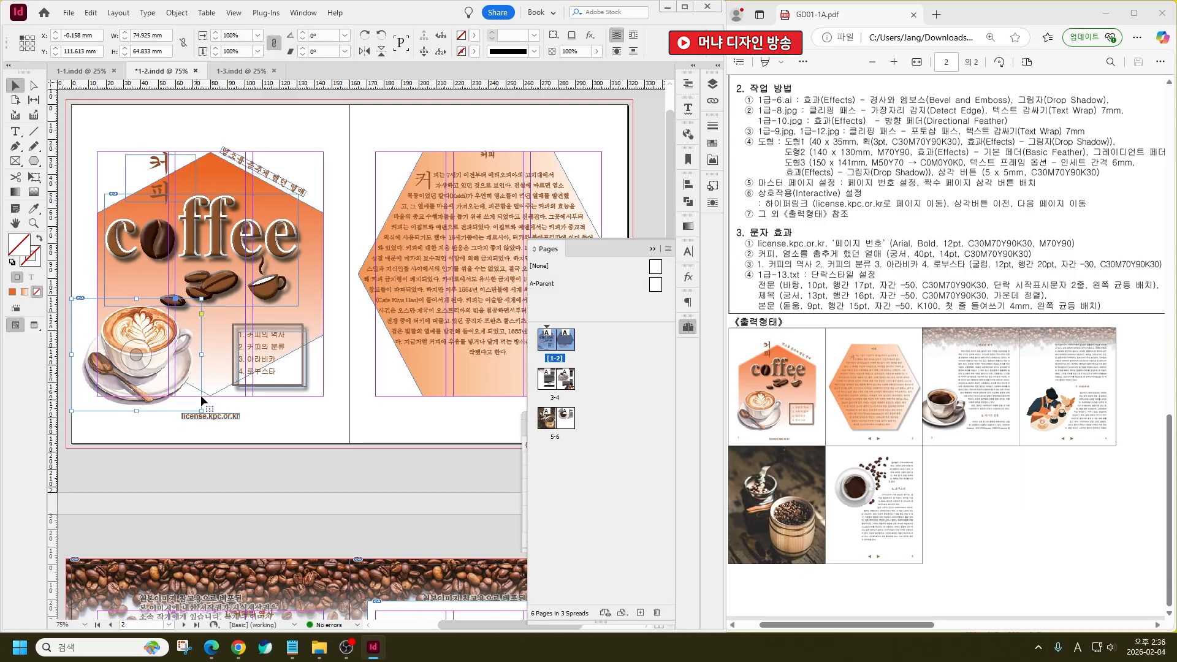
# Move the framed contents list slightly right and enlarge the latte cup image to about 80 mm by 69 mm, then deselect
pyautogui.moveTo(256, 360); pyautogui.dragTo(266, 362)
pyautogui.click(302, 428)
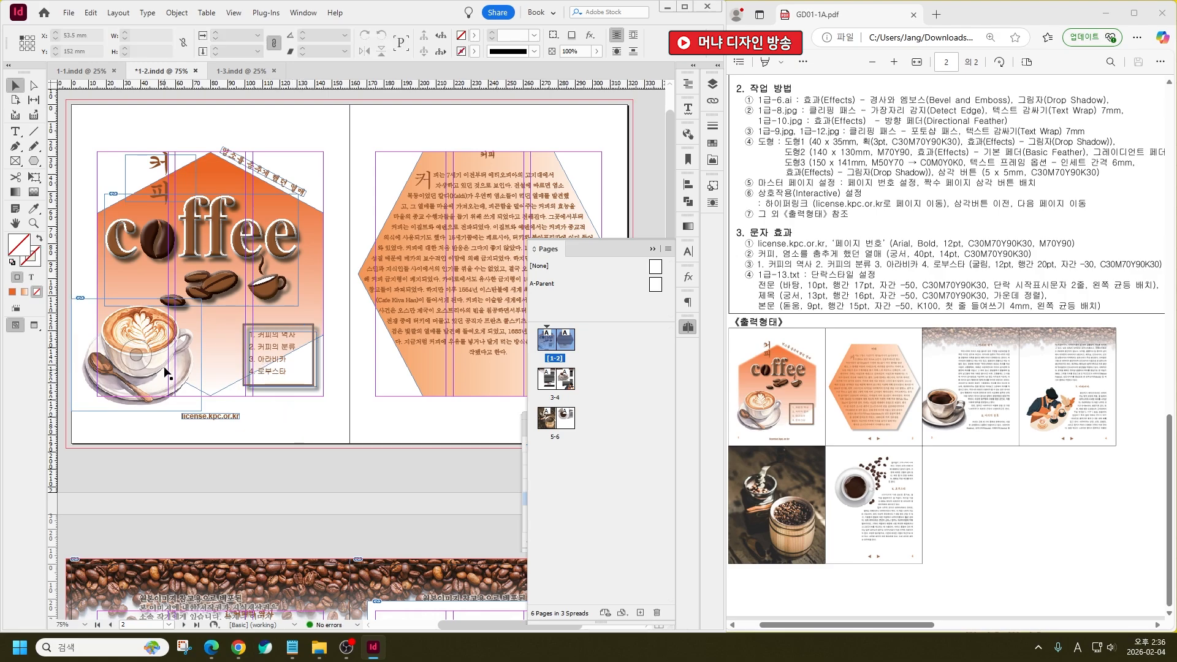
pyautogui.moveTo(211, 296); pyautogui.dragTo(184, 329)
pyautogui.click(194, 310)
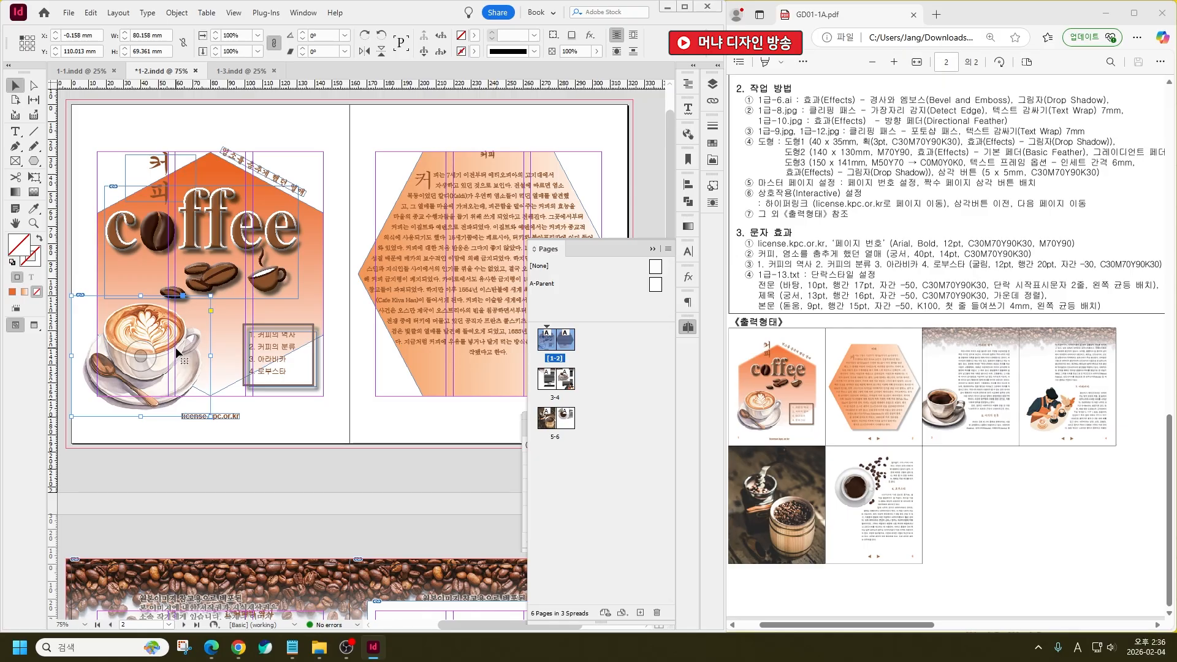
pyautogui.click(406, 451)
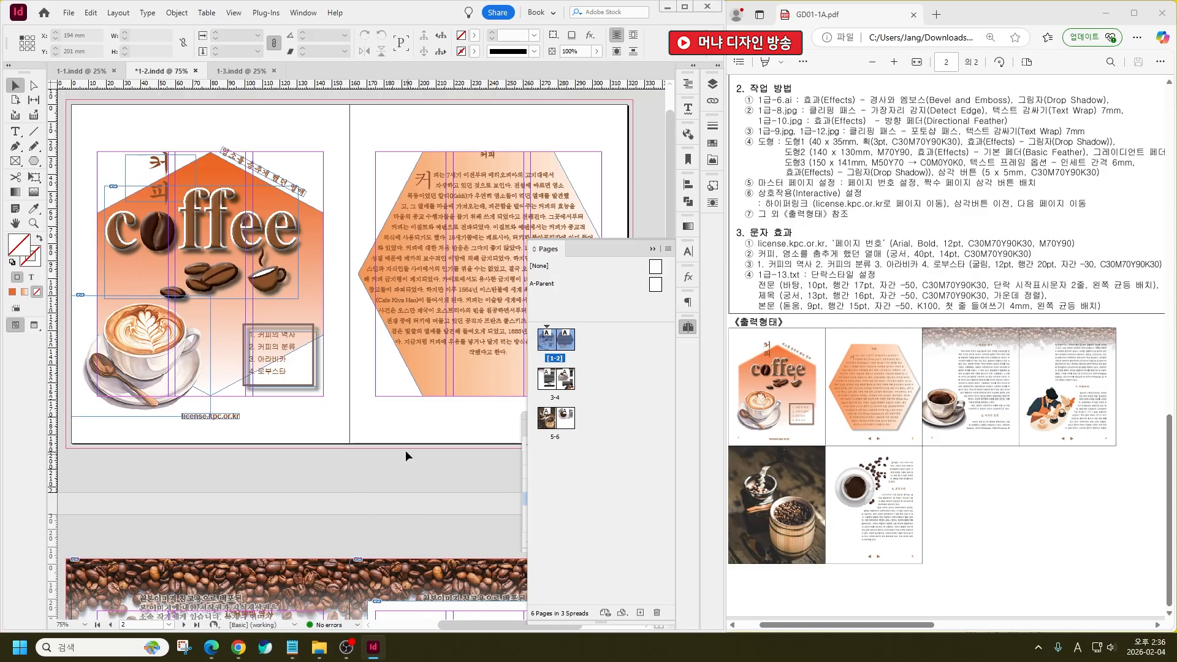
pyautogui.hotkey('ctrl', 'd')
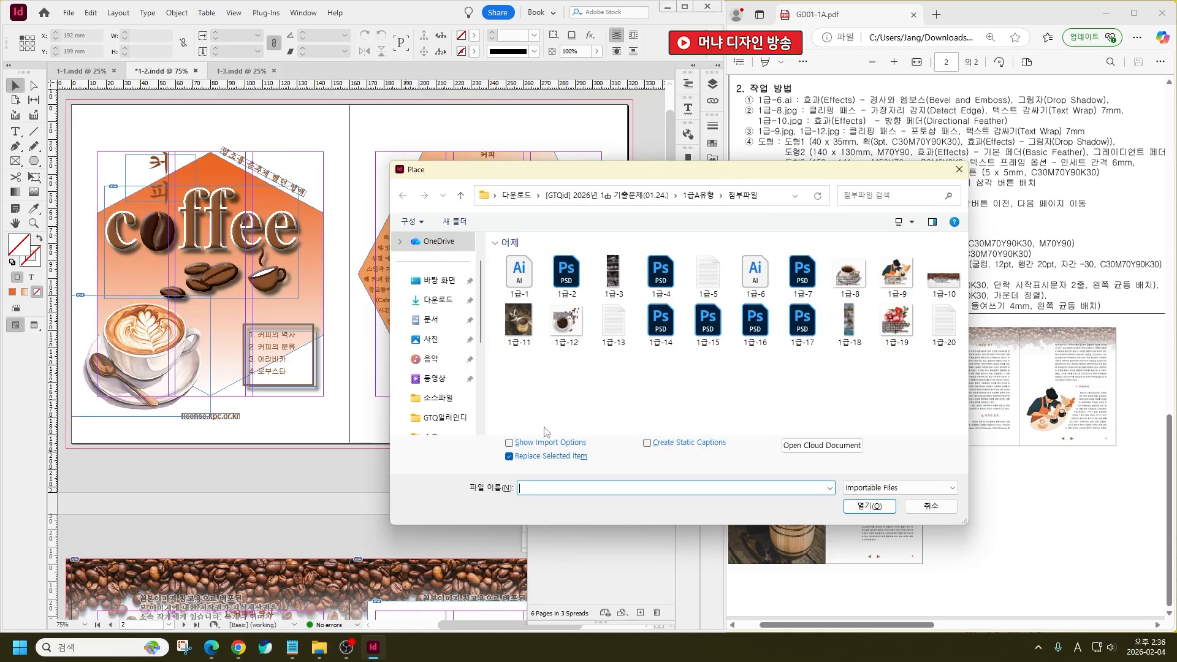
pyautogui.click(931, 506)
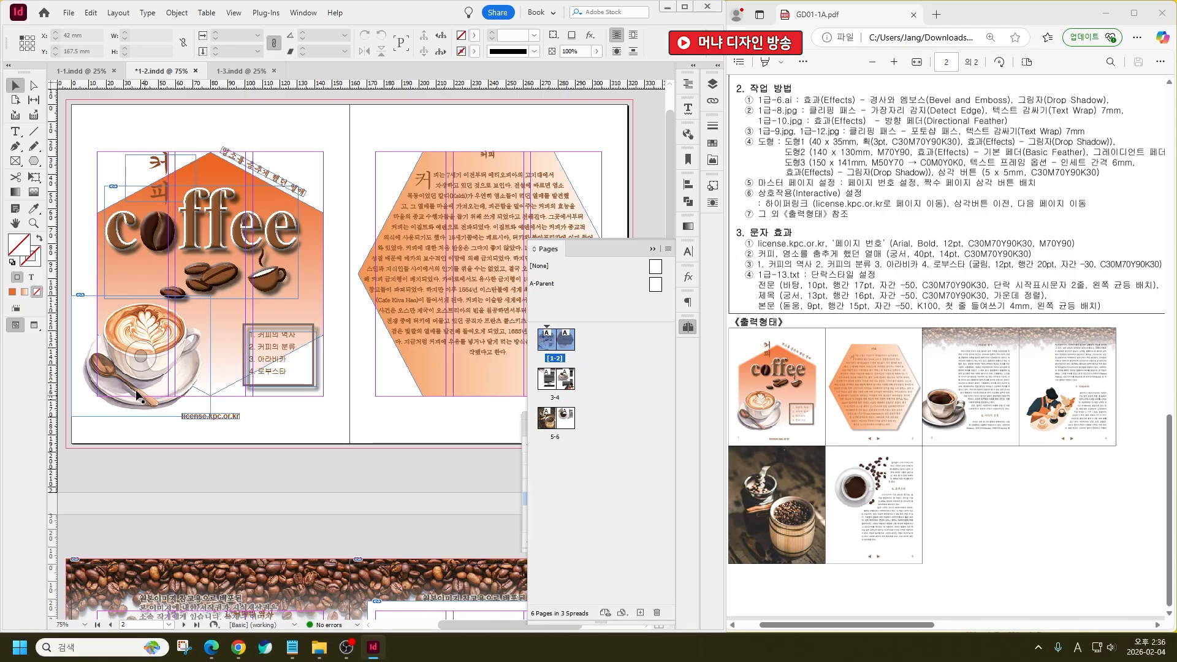
pyautogui.click(177, 355)
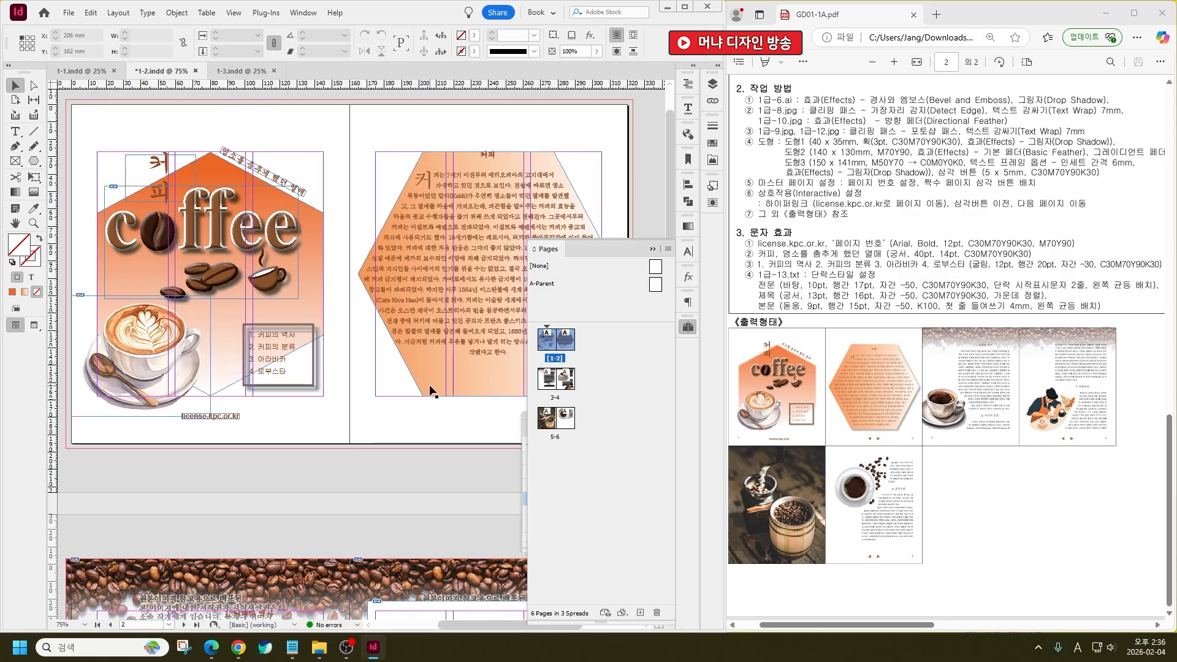
pyautogui.hotkey('ctrl', 'd')
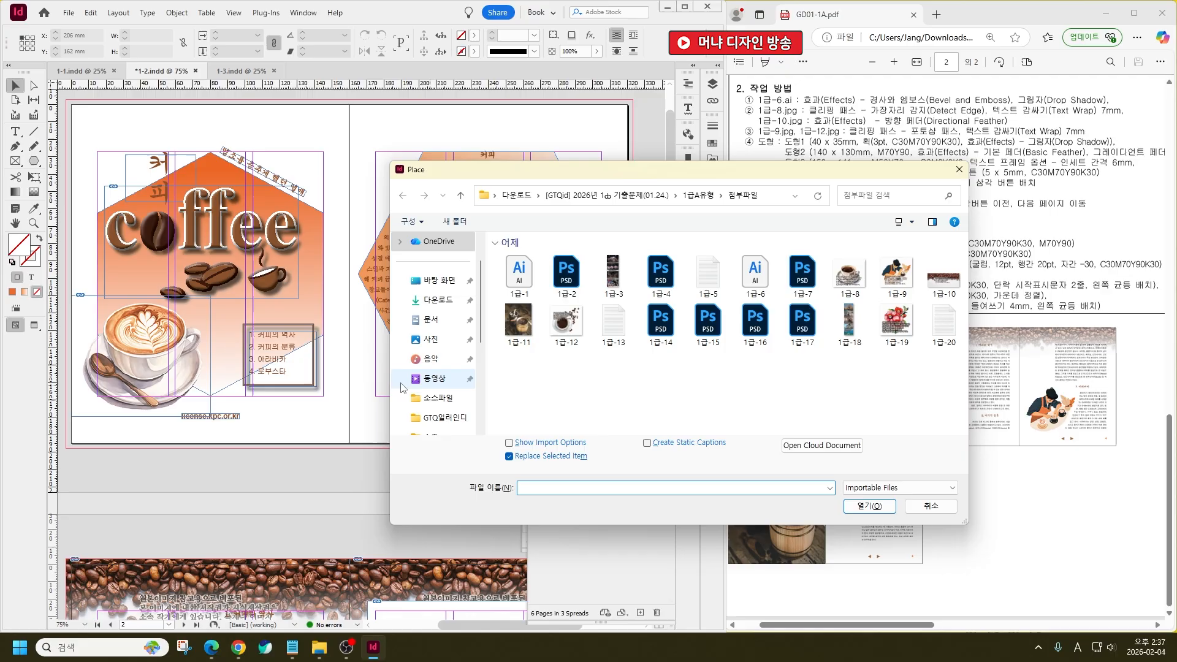
pyautogui.click(931, 508)
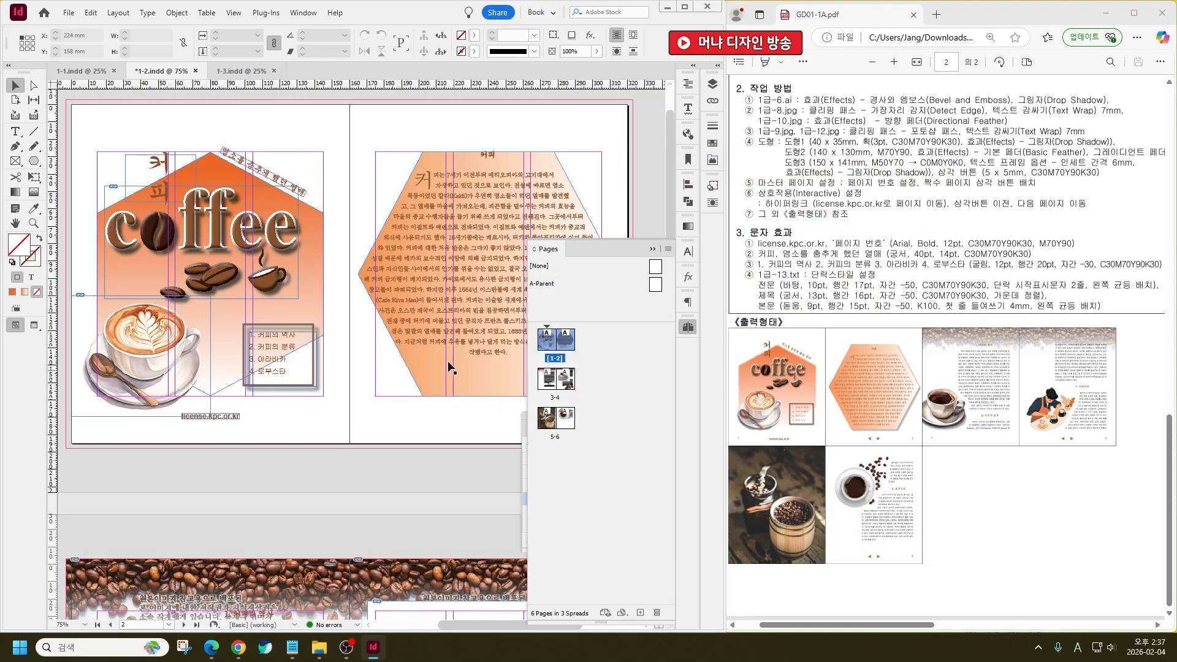
# Set the text frame inset spacing of the page 2 hexagon to 5 mm with the preview on
pyautogui.moveTo(423, 327); pyautogui.dragTo(246, 348)
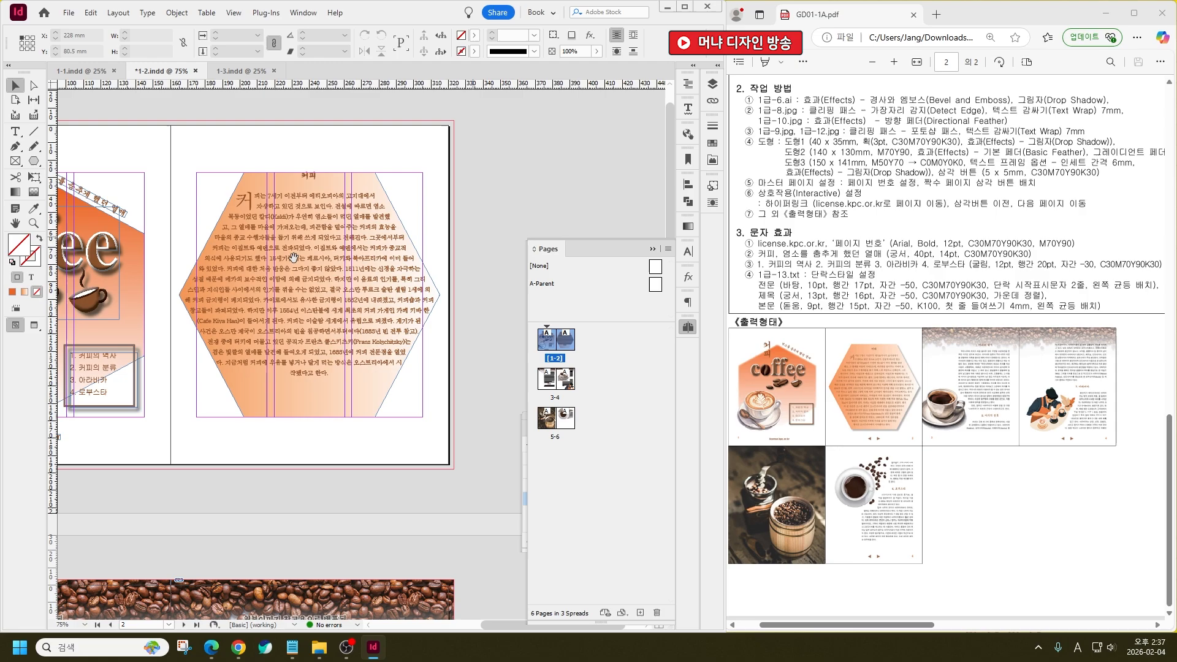
pyautogui.click(321, 284)
pyautogui.rightClick(385, 232)
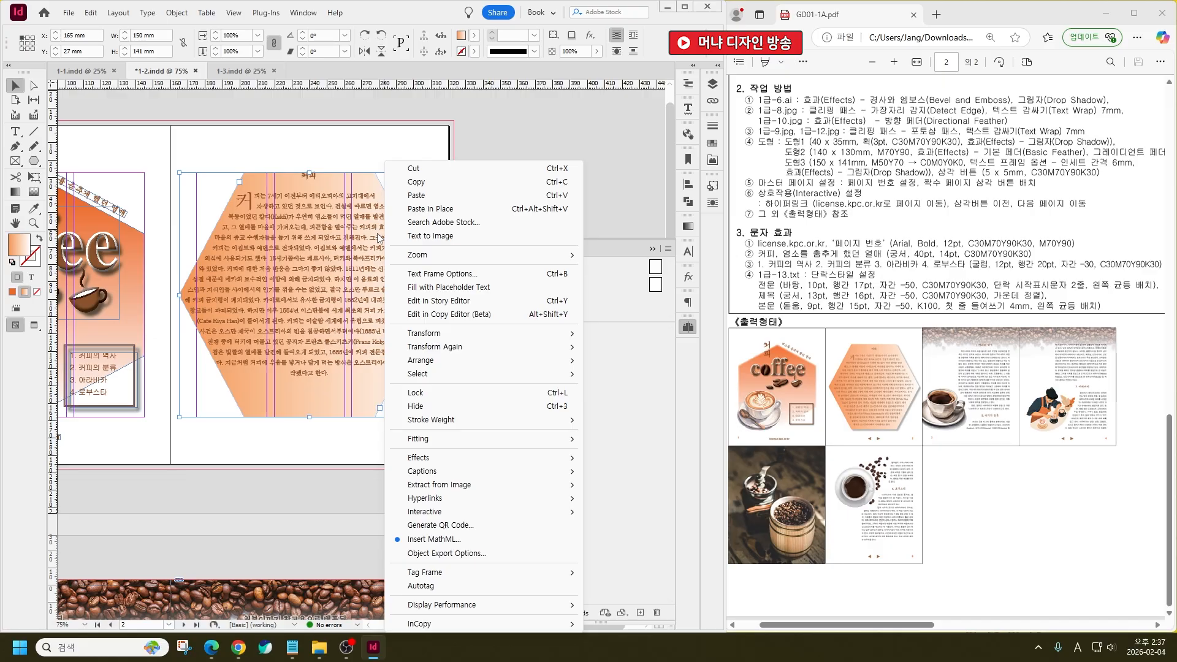
pyautogui.click(476, 274)
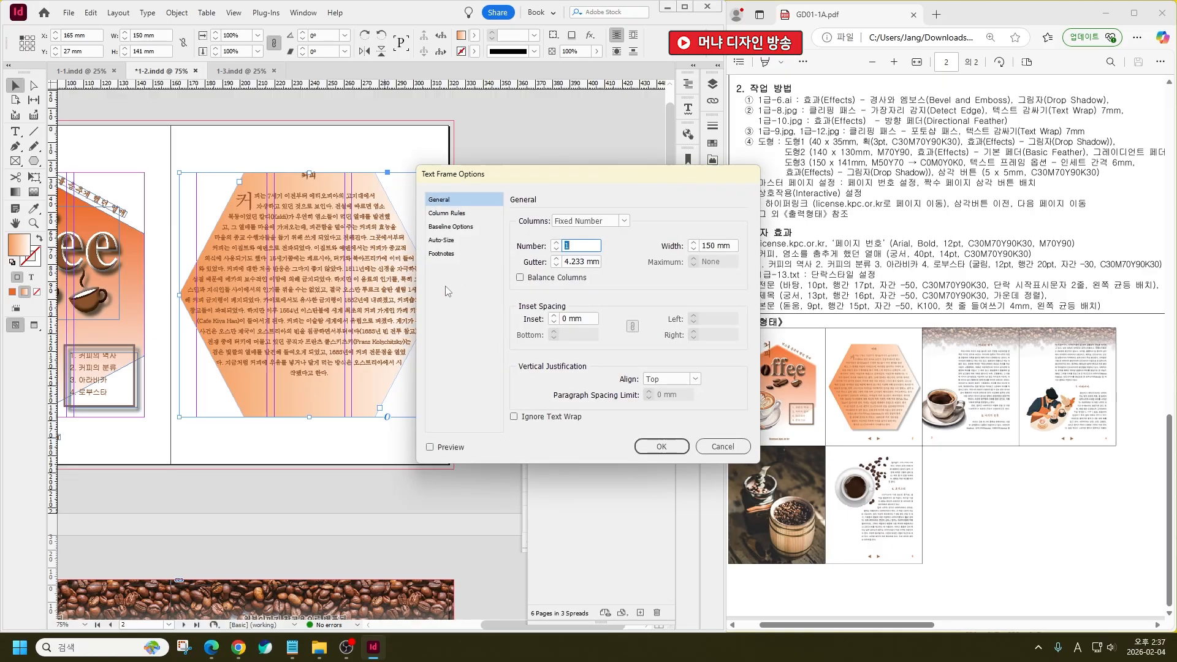
pyautogui.click(554, 316)
pyautogui.click(447, 451)
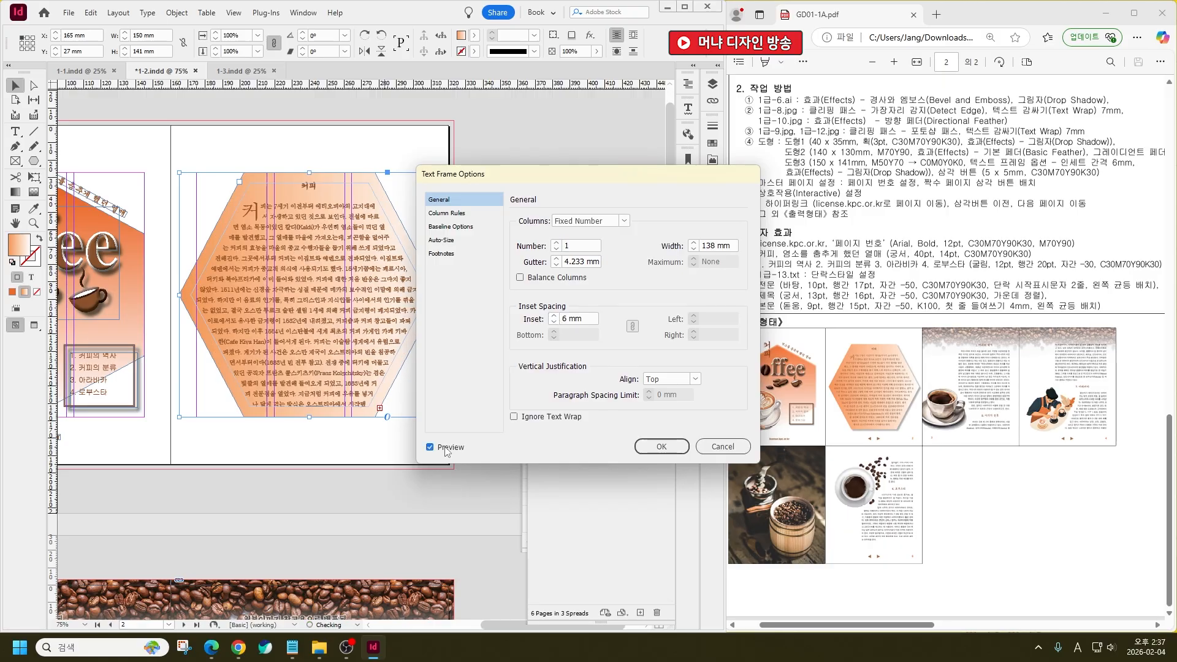
pyautogui.click(554, 321)
pyautogui.click(554, 322)
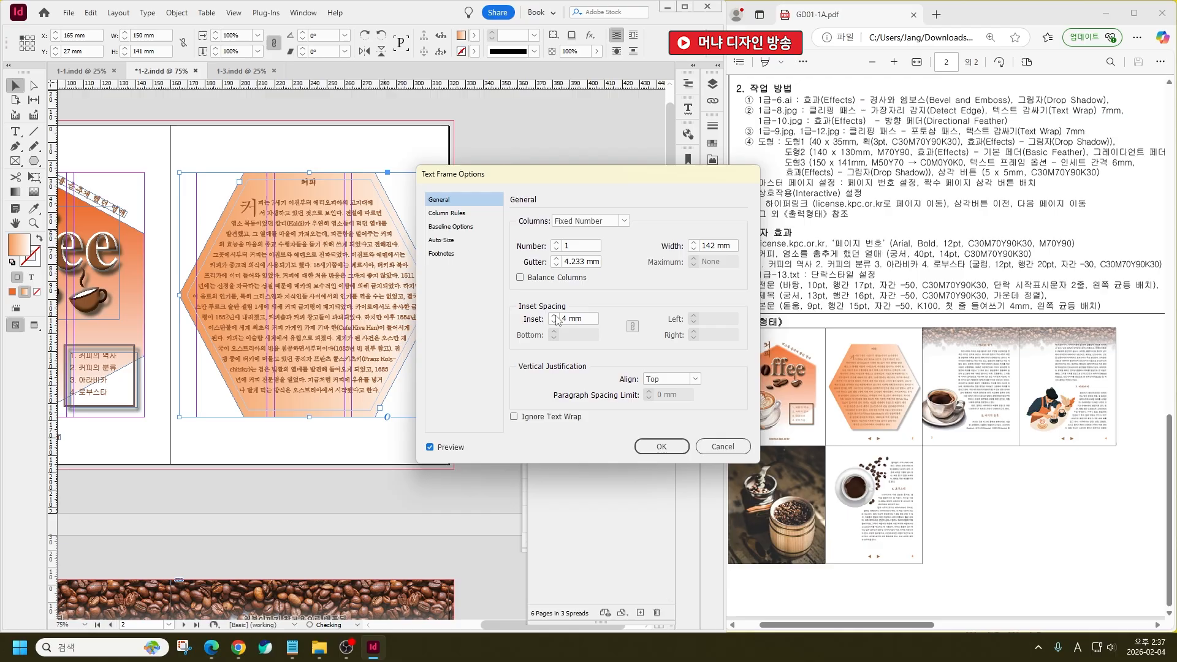
pyautogui.click(554, 316)
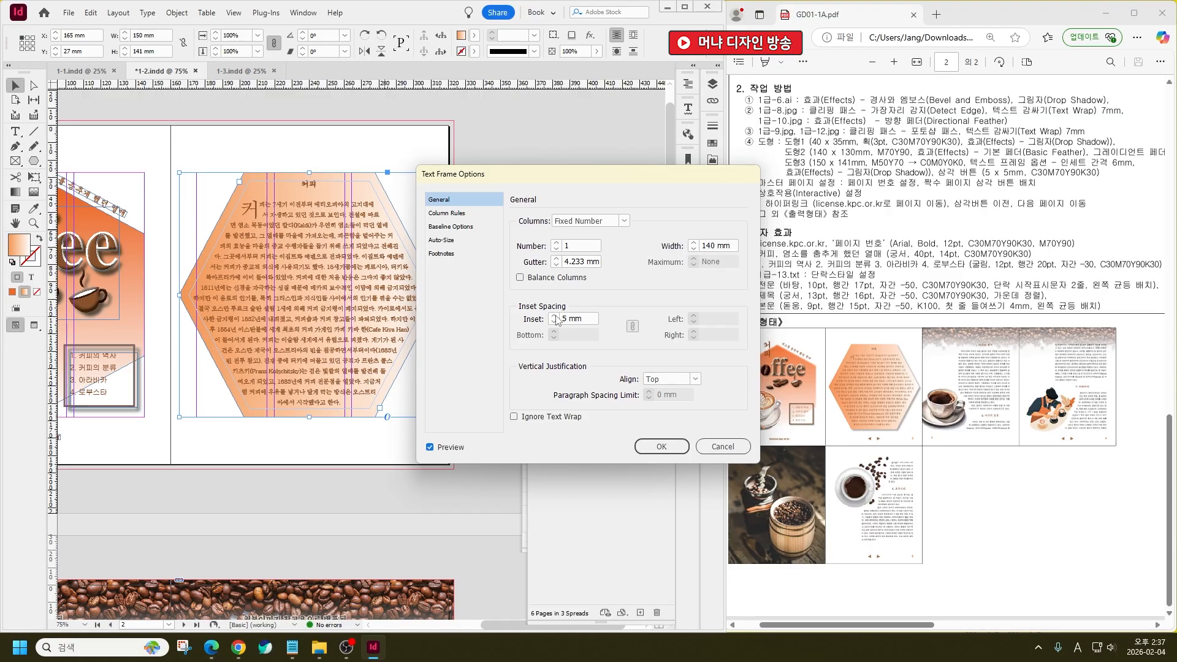
pyautogui.click(661, 447)
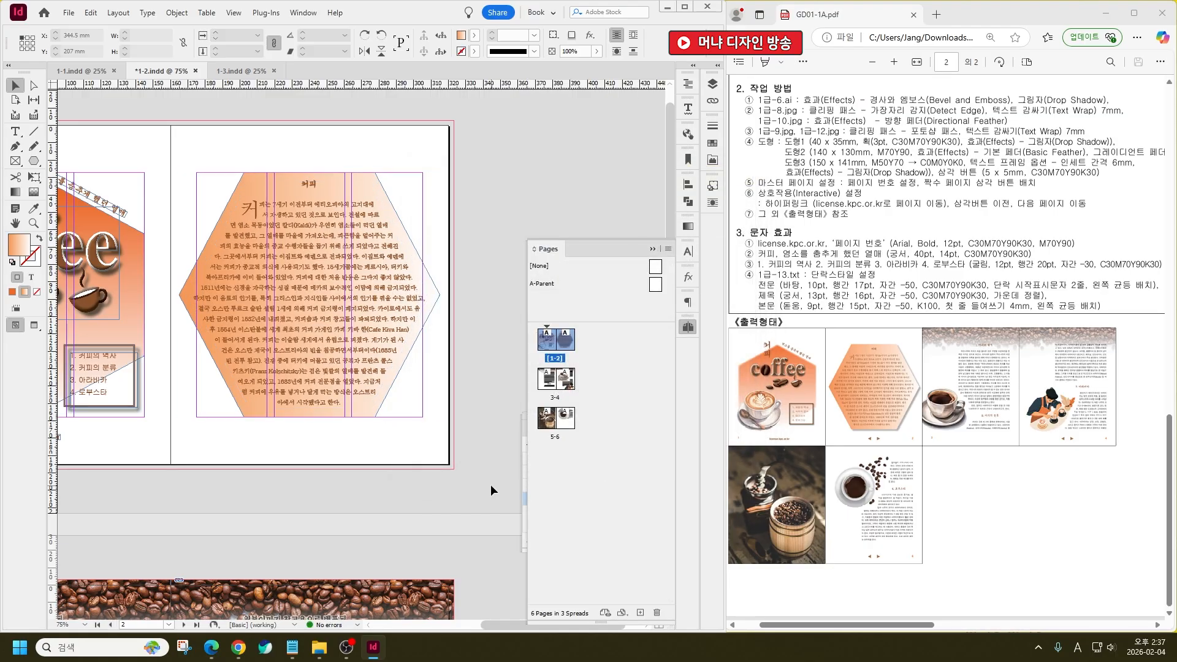
# Set the inset spacing of the page 2 hexagon's text frame to 6 mm and deselect the frame
pyautogui.click(297, 341)
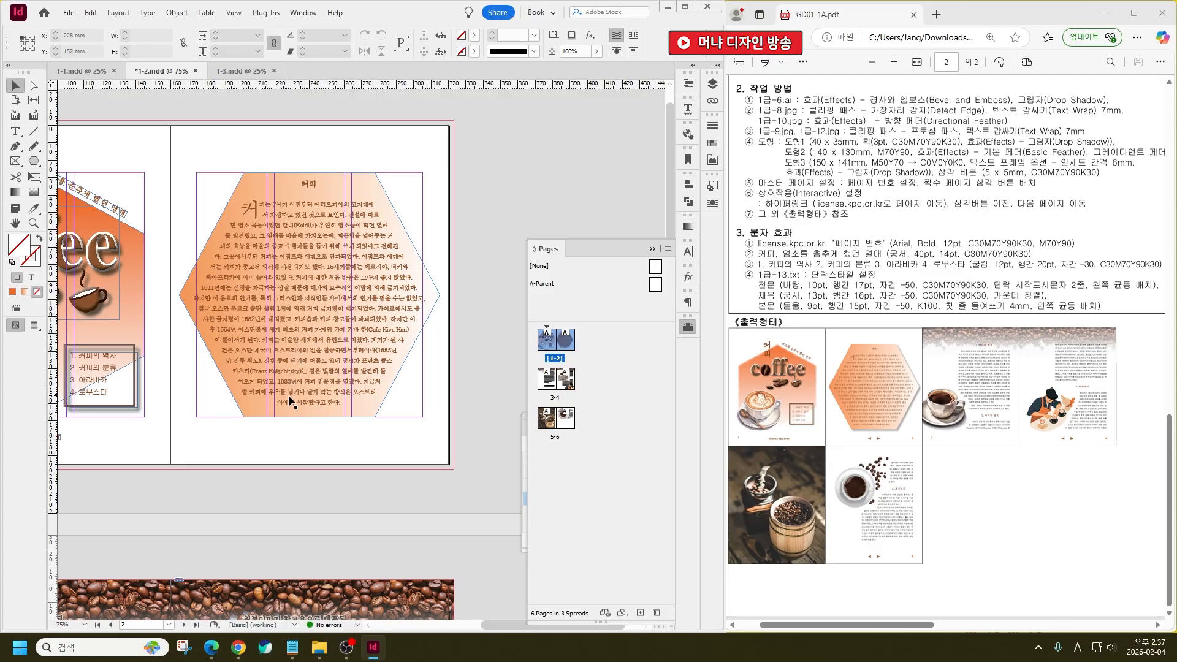
pyautogui.moveTo(290, 401); pyautogui.dragTo(372, 353)
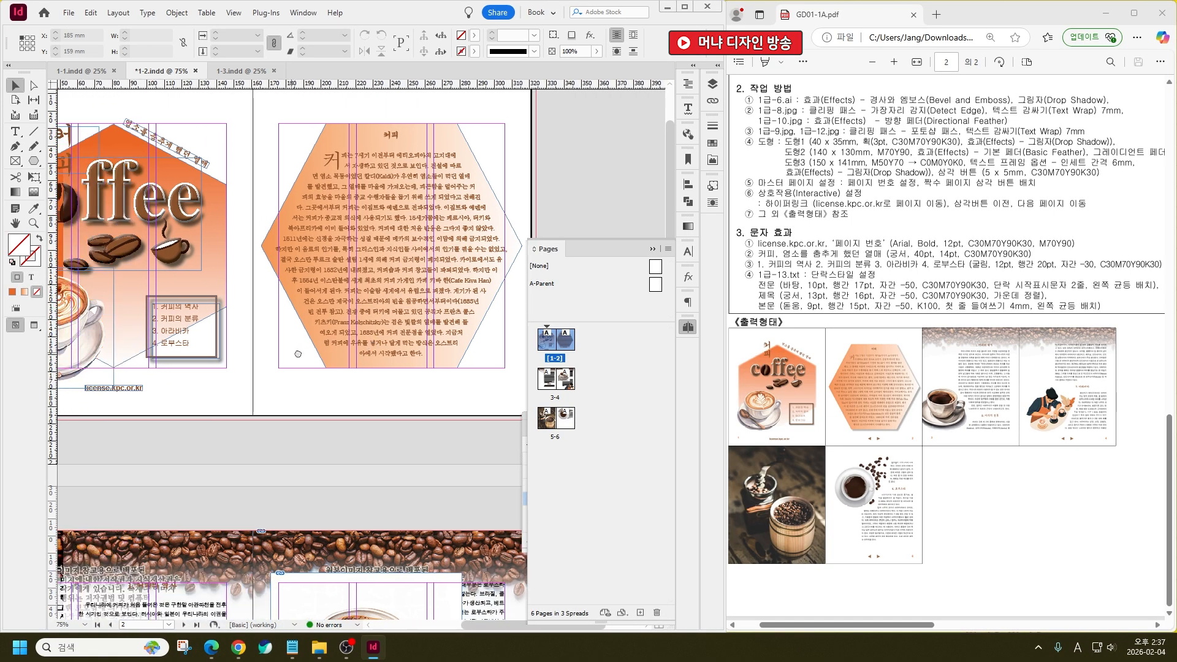
pyautogui.moveTo(298, 354); pyautogui.dragTo(315, 322)
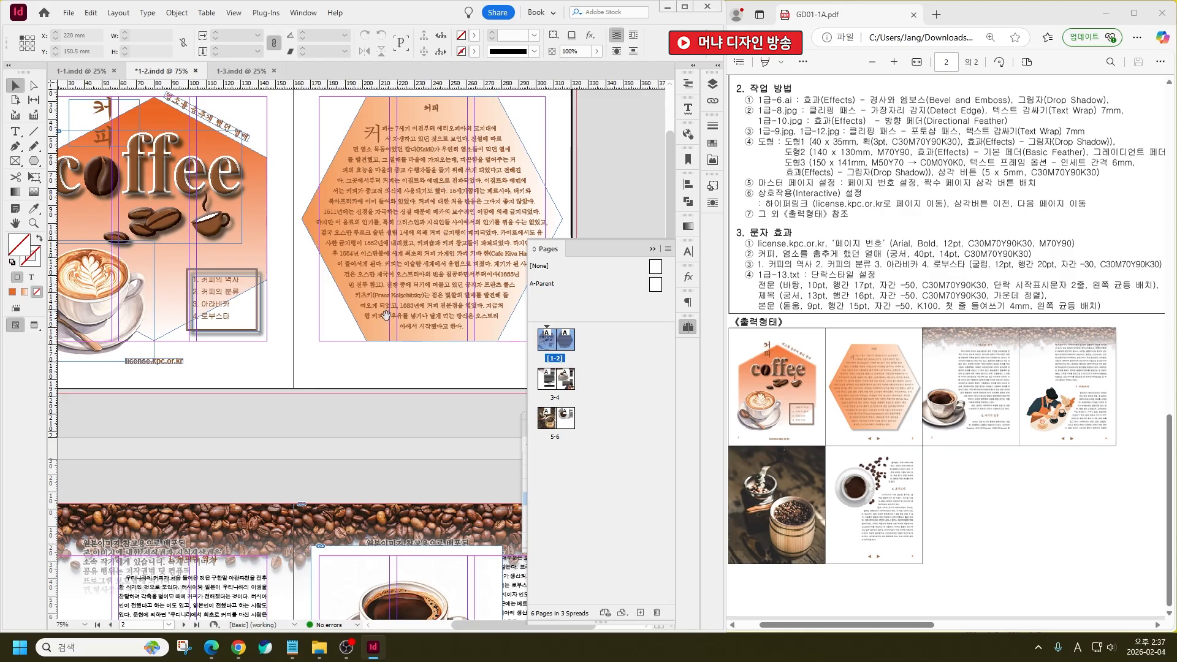
pyautogui.rightClick(471, 206)
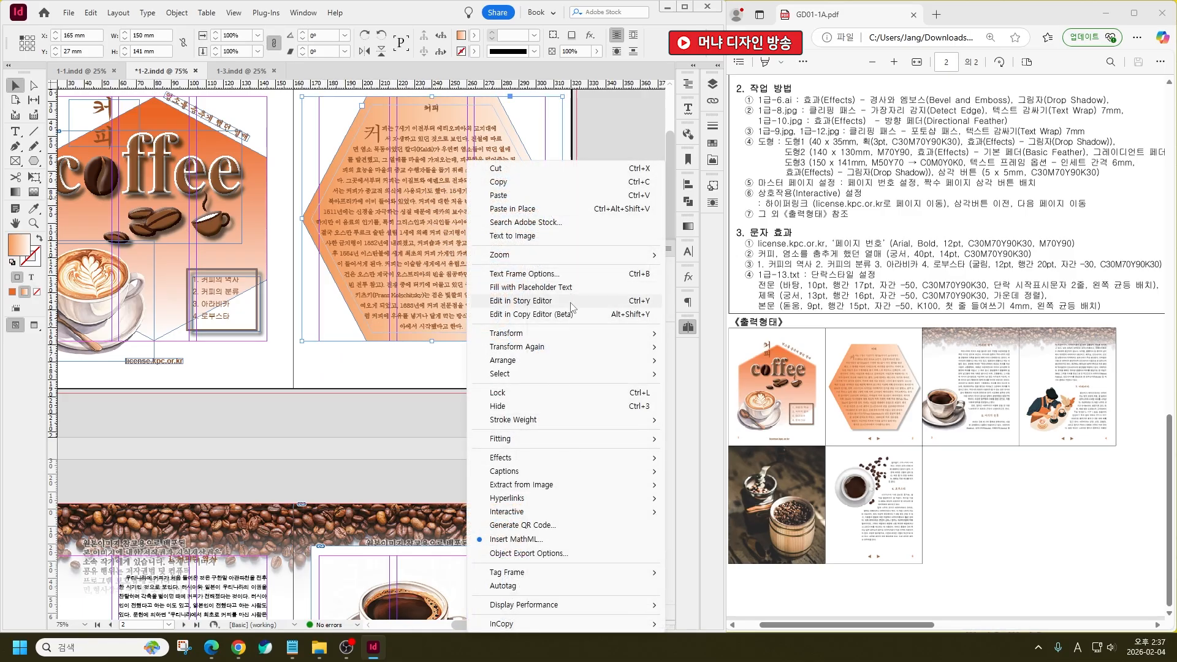
pyautogui.click(524, 274)
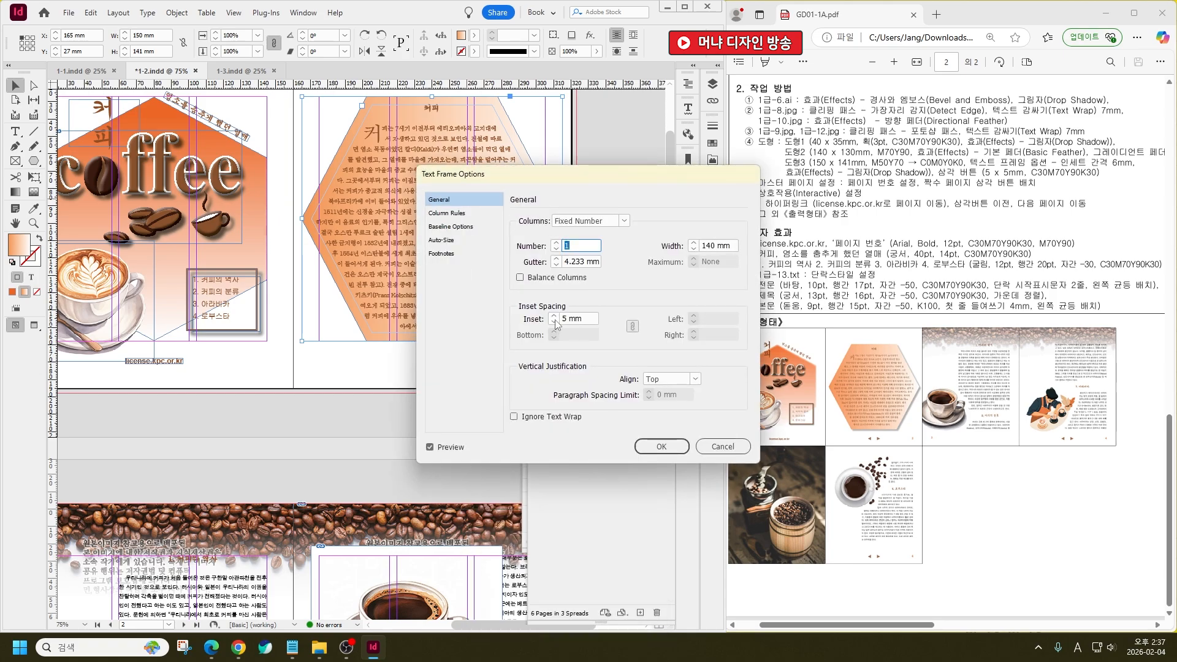
pyautogui.click(554, 319)
pyautogui.click(662, 446)
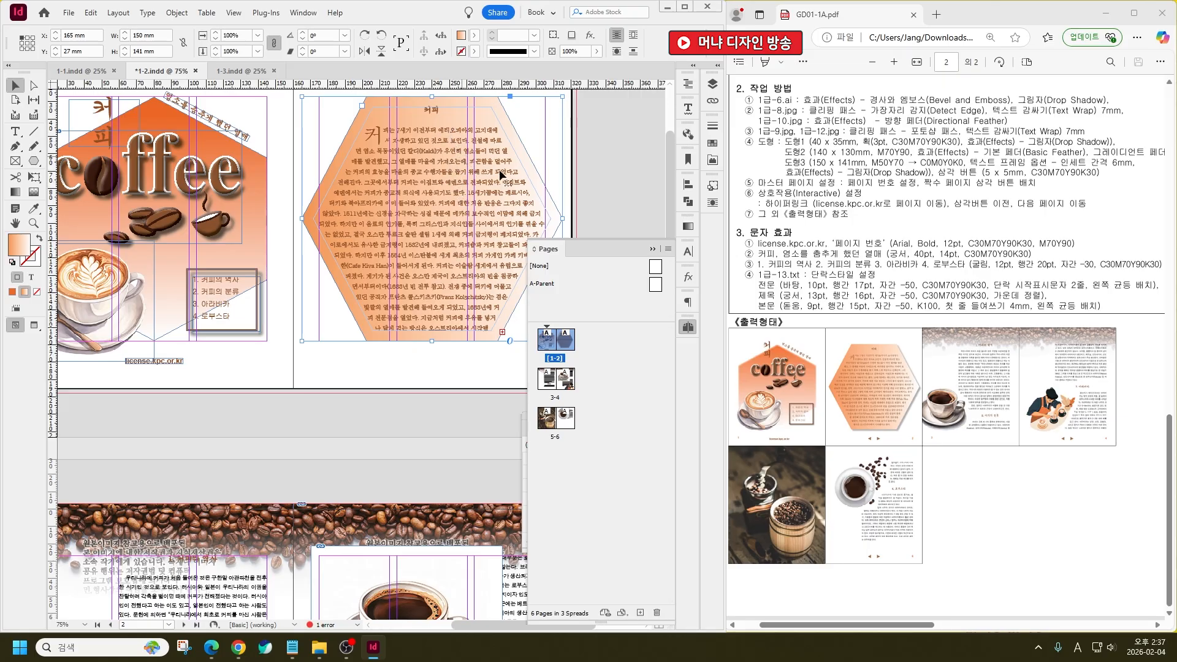
pyautogui.click(576, 171)
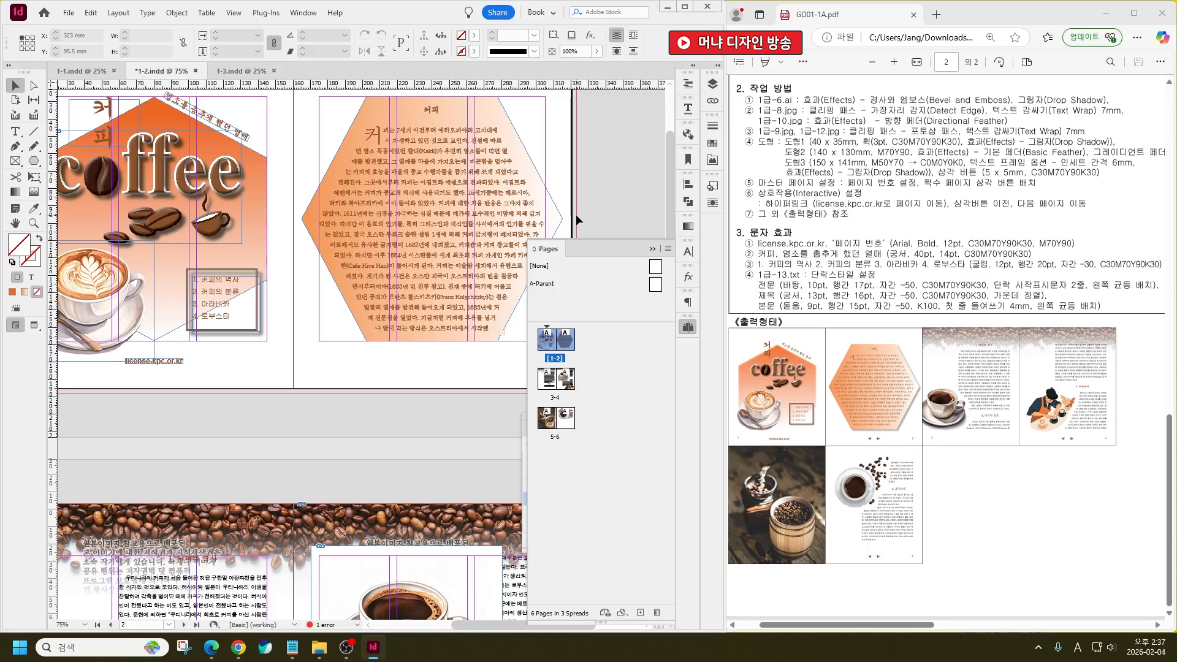
# Delete the empty line between the 커피 heading and the body text in the page 2 hexagon
pyautogui.scroll(4, 575, 214)
pyautogui.hscroll(3, 423, 284)
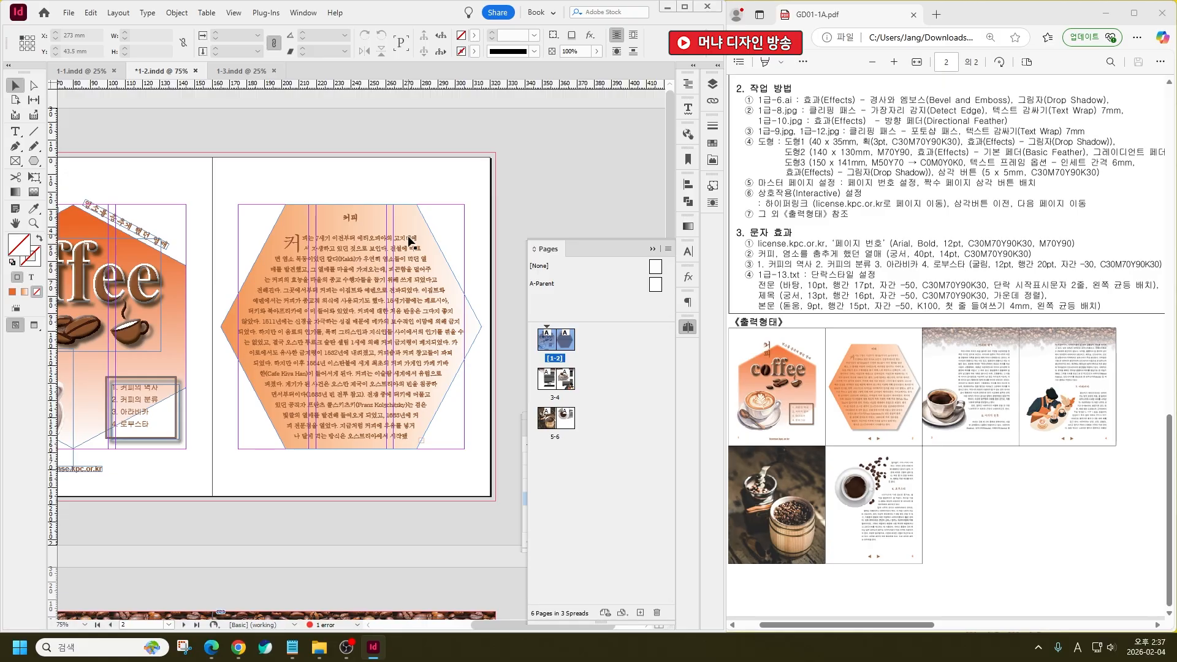
pyautogui.click(356, 218)
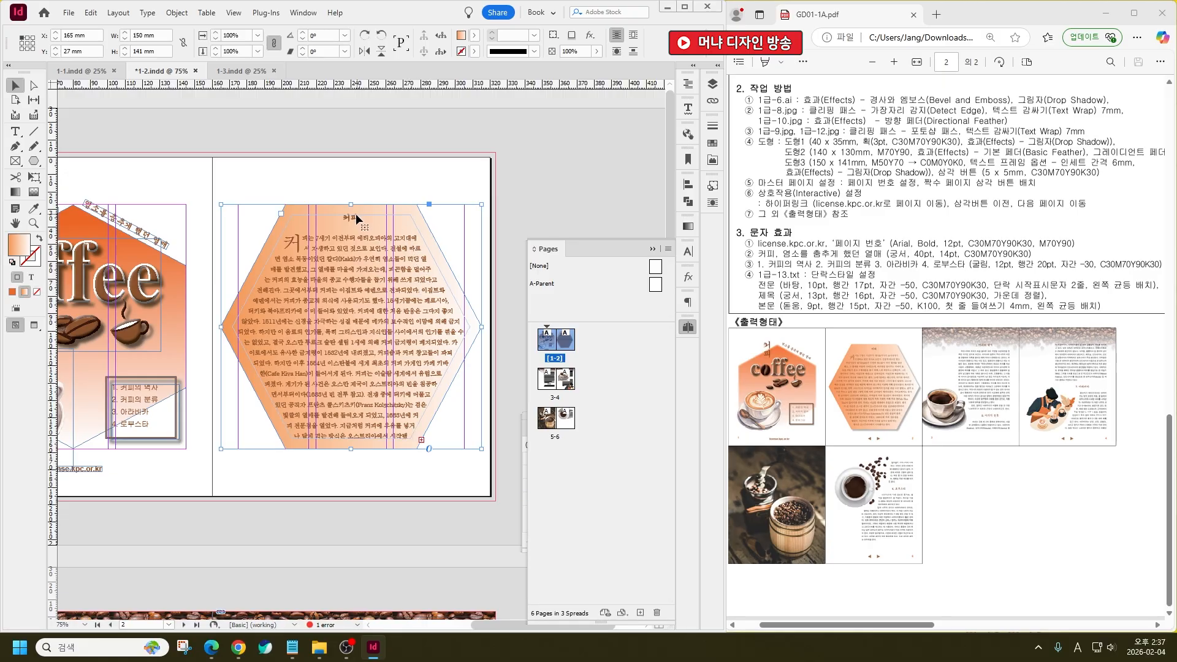
pyautogui.doubleClick(356, 217)
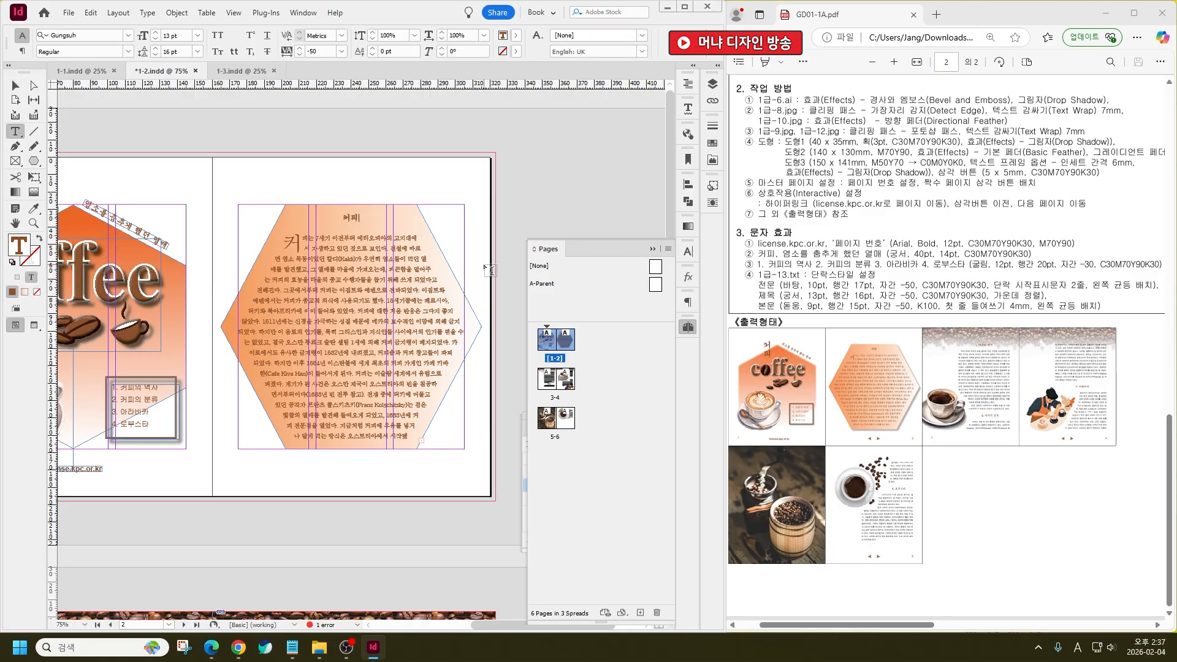
pyautogui.press('Delete')
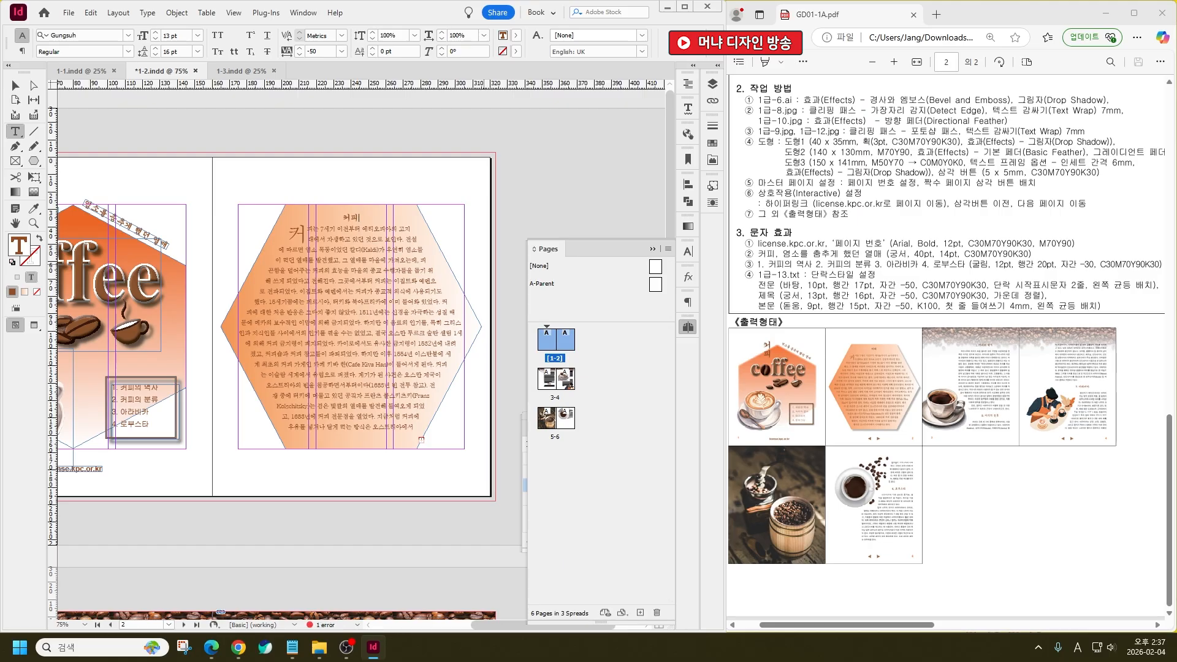
pyautogui.click(355, 228)
pyautogui.press('Escape')
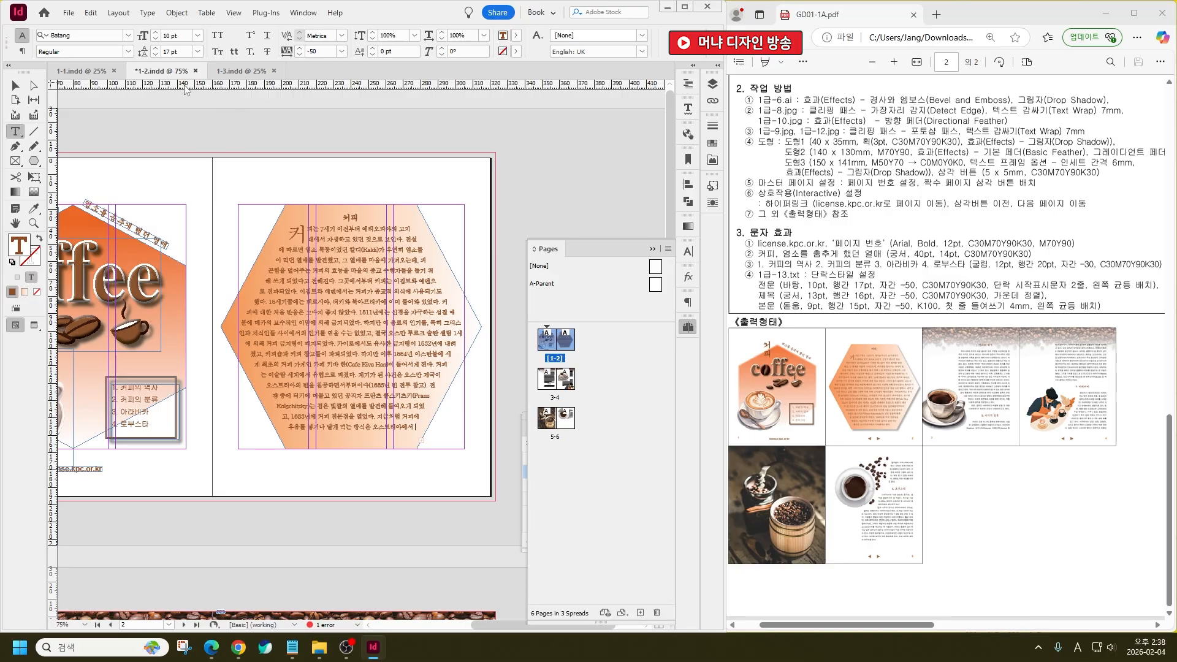
pyautogui.click(15, 85)
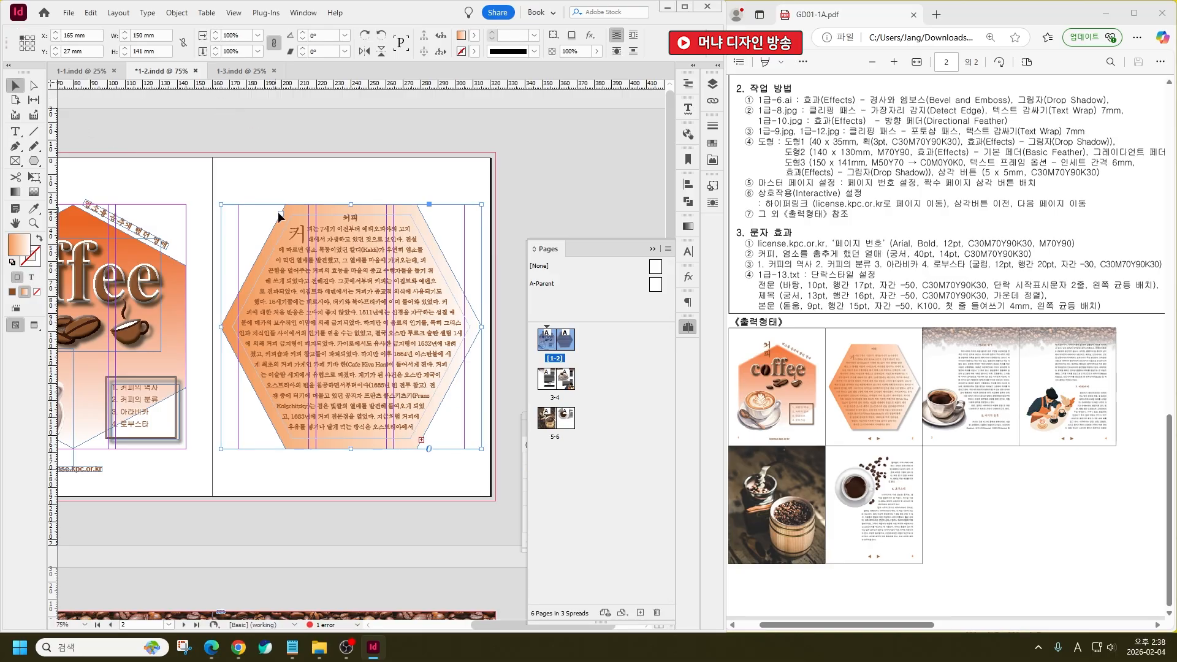
# Set the inset spacing of the page 2 hexagon's text frame to 5 mm
pyautogui.click(309, 174)
pyautogui.click(307, 208)
pyautogui.rightClick(399, 339)
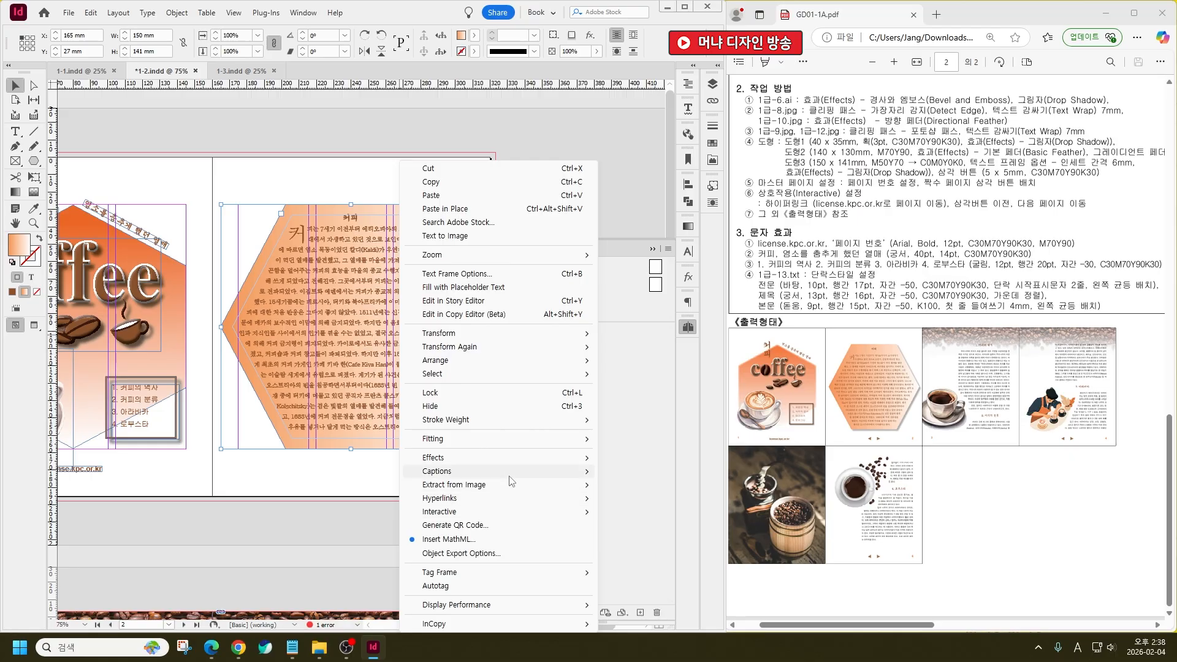
pyautogui.click(514, 275)
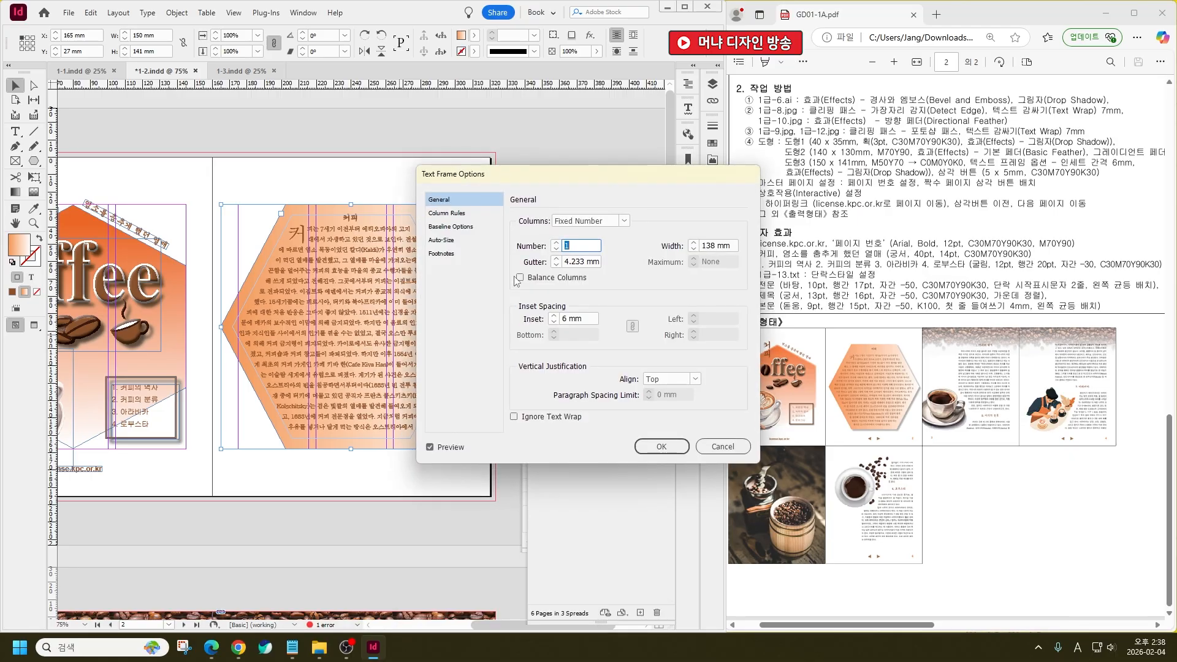
pyautogui.click(556, 321)
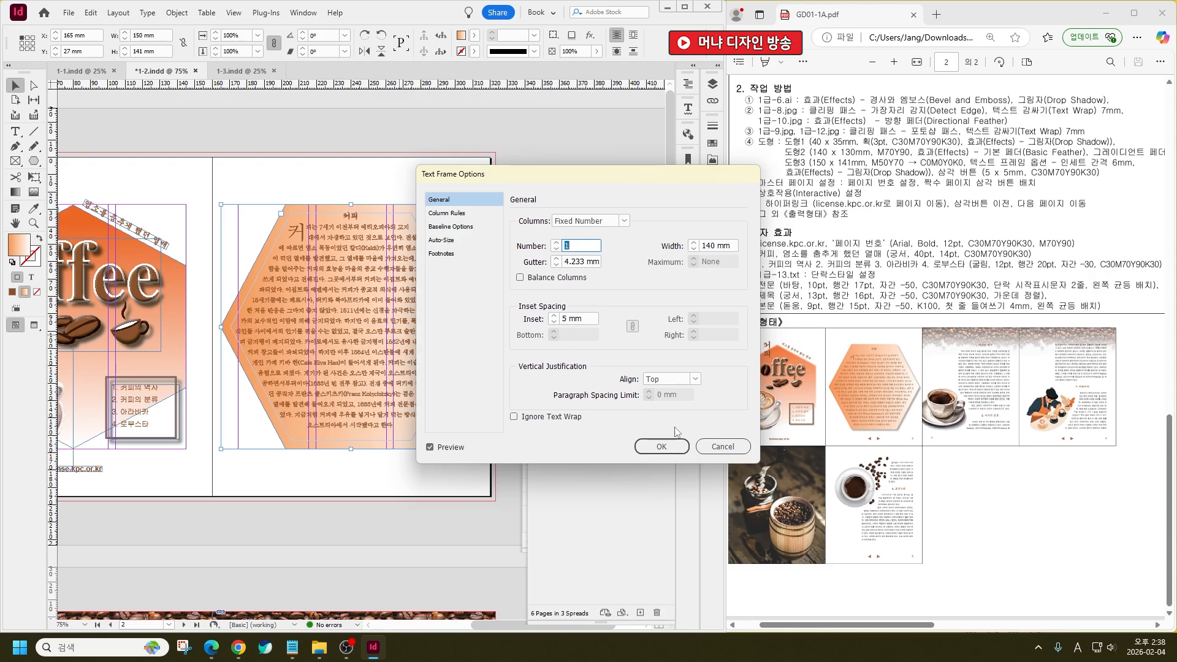
pyautogui.click(665, 448)
# Restore the empty line below the 커피 heading and undo a trial deletion beside the body text's drop cap
pyautogui.doubleClick(358, 213)
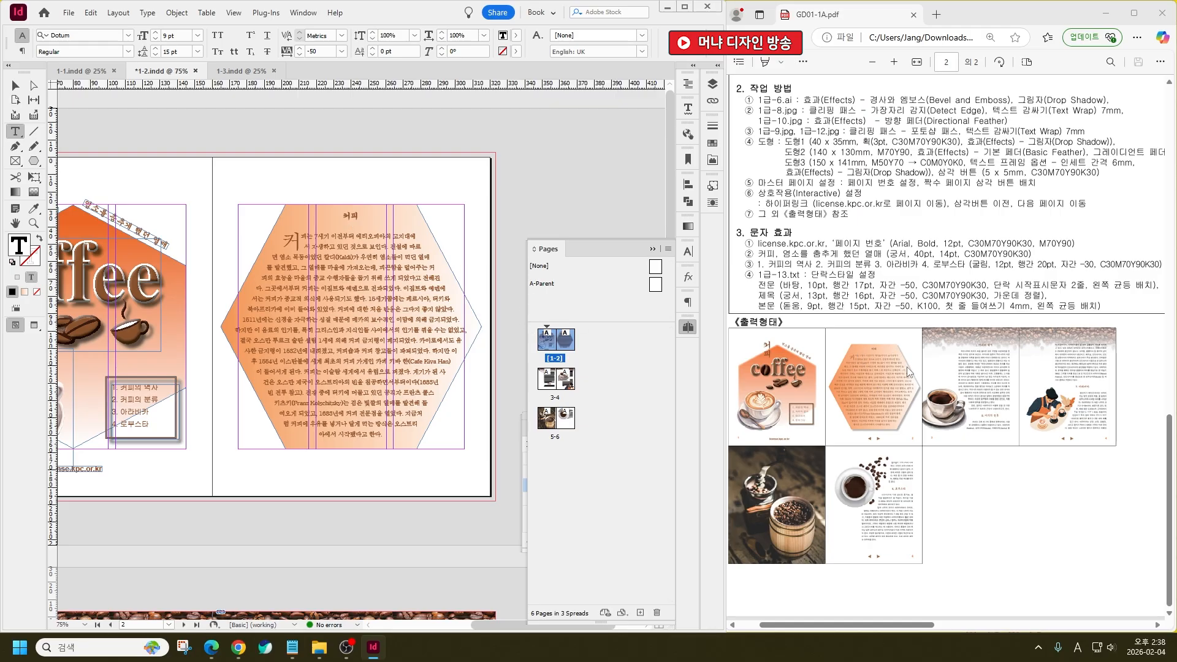
pyautogui.click(306, 247)
pyautogui.press('BackSpace')
pyautogui.press('BackSpace')
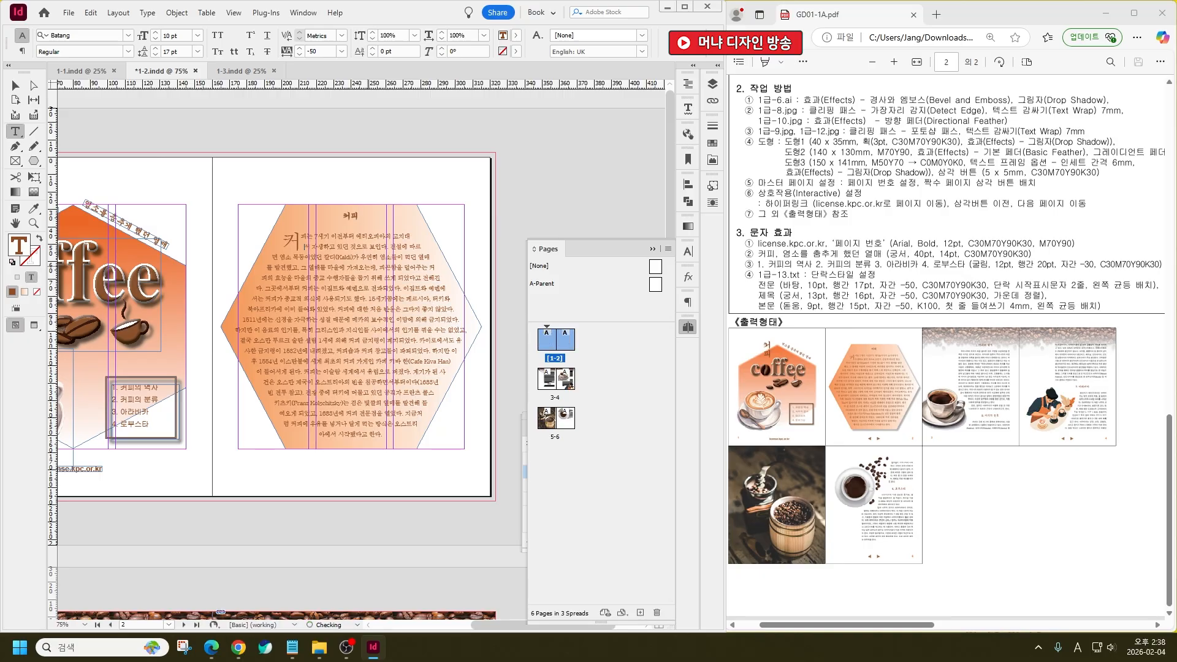
pyautogui.hotkey('ctrl', 'z')
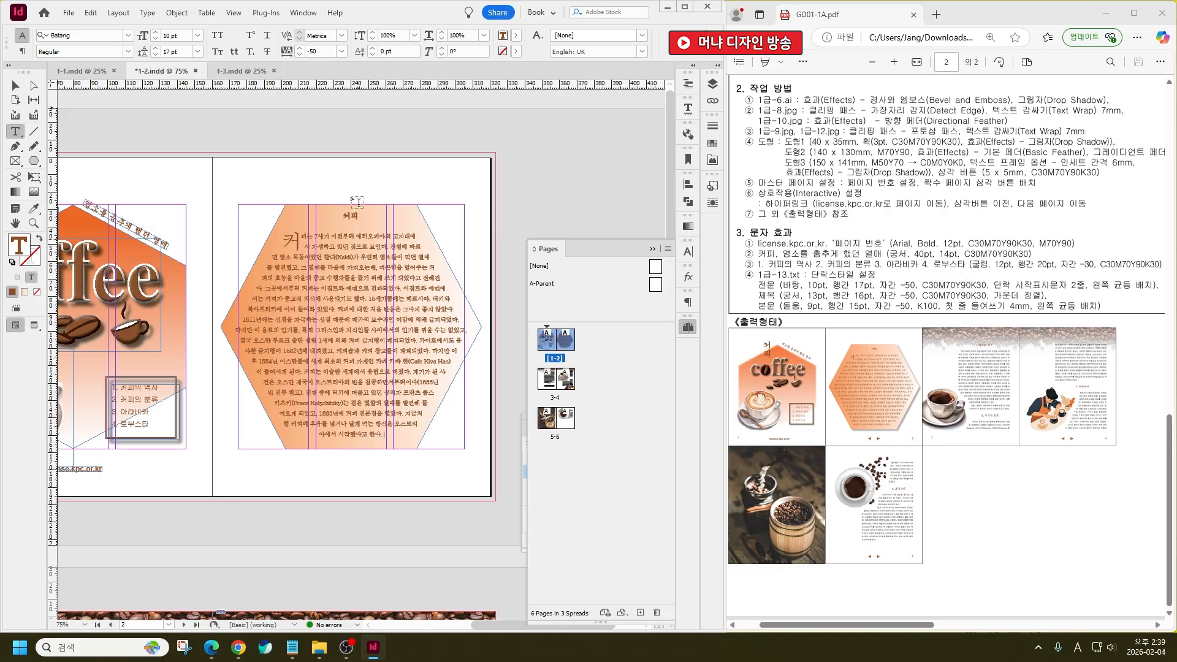
# Apply a Drop Shadow effect to the page 2 hexagon and deselect it
pyautogui.click(16, 85)
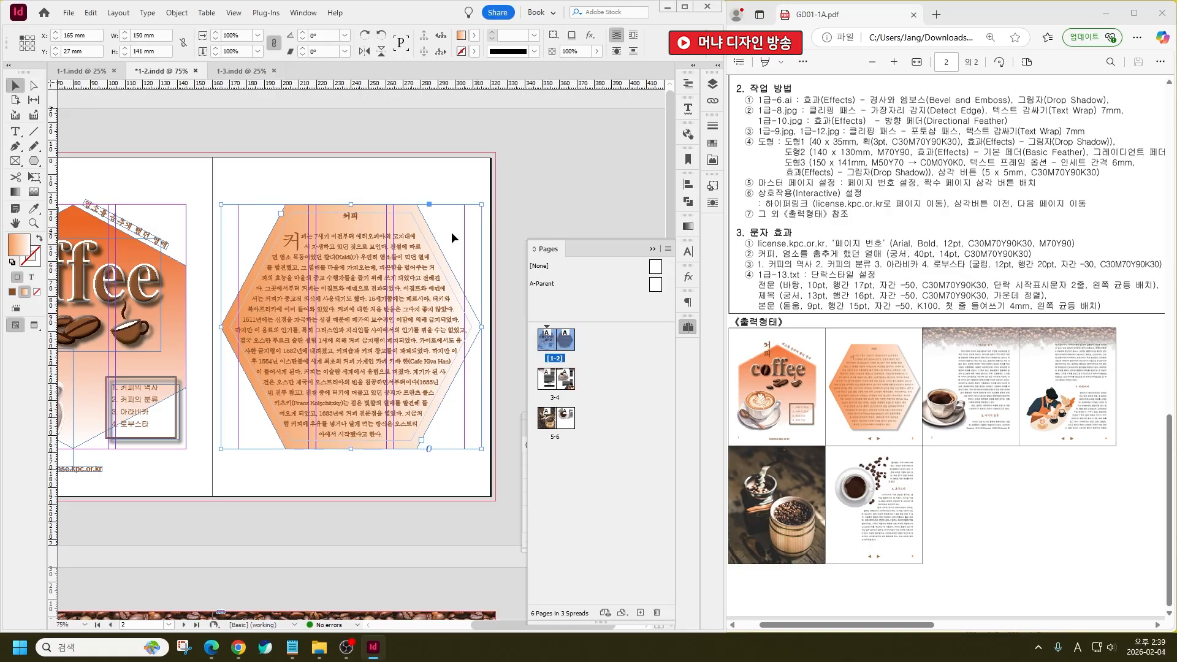
pyautogui.rightClick(408, 223)
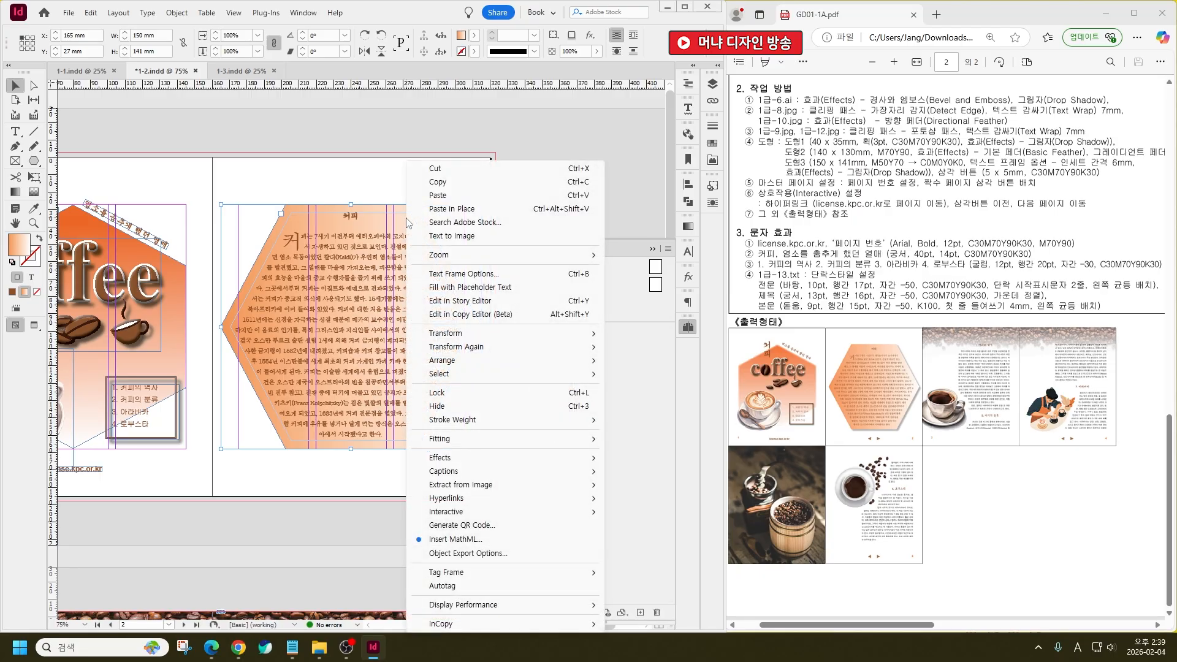
pyautogui.moveTo(518, 459)
pyautogui.click(642, 477)
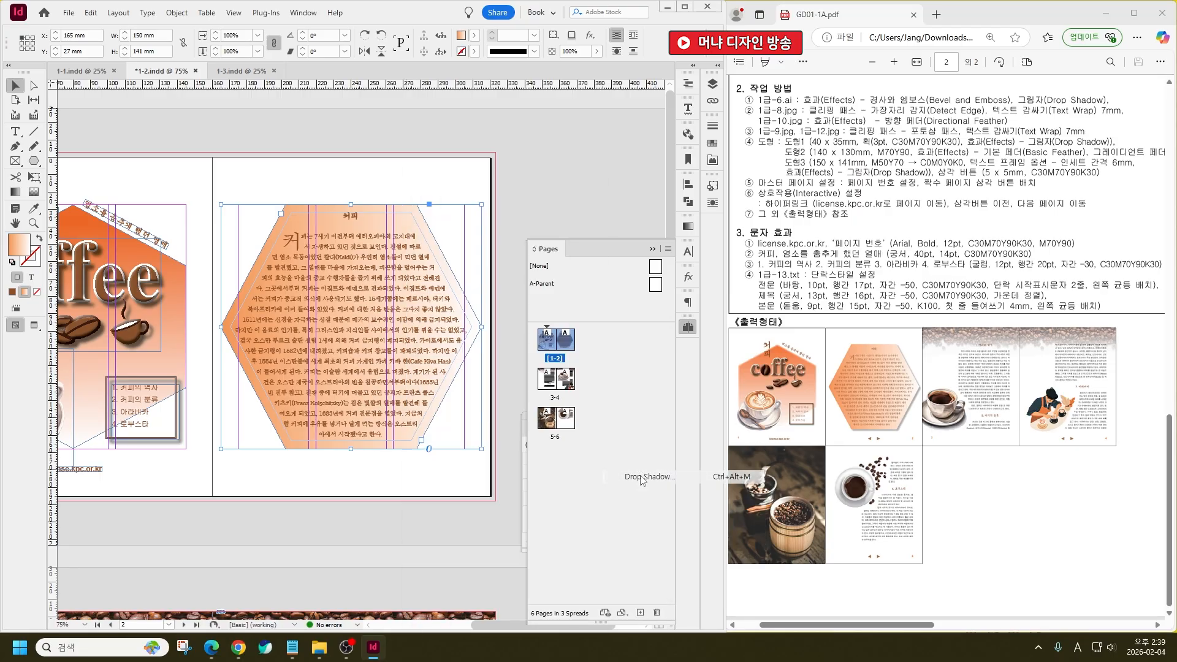
pyautogui.click(651, 391)
pyautogui.click(496, 198)
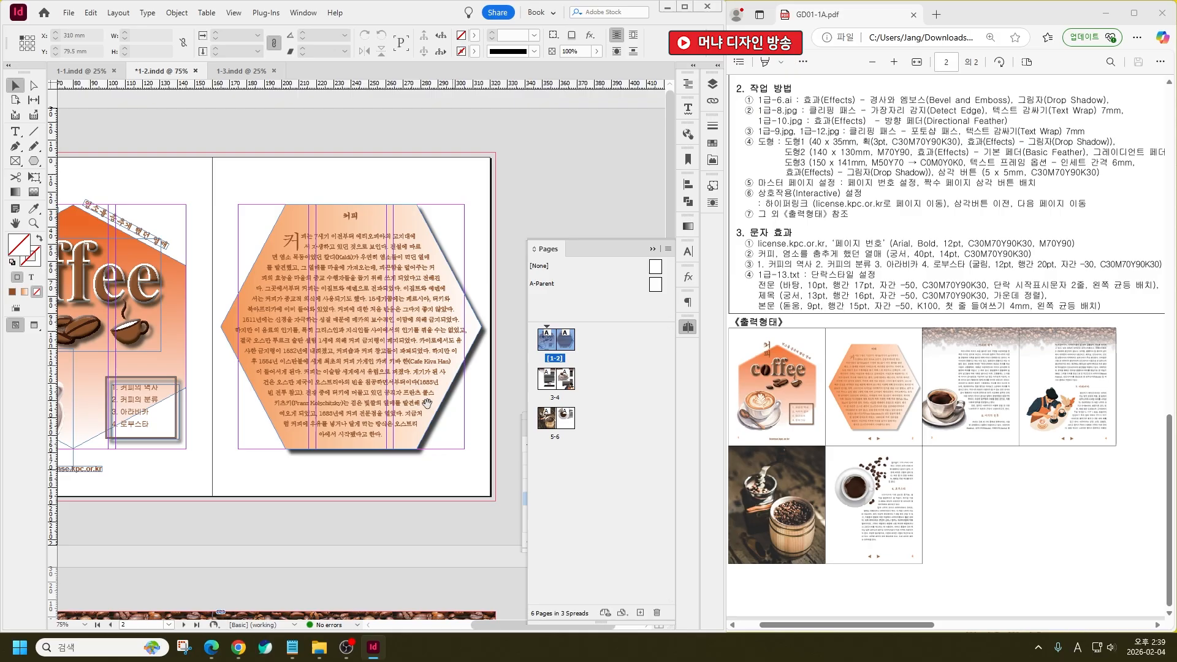
# Open the A-Parent page for editing
pyautogui.moveTo(399, 464); pyautogui.dragTo(451, 437)
pyautogui.moveTo(347, 475); pyautogui.dragTo(388, 310)
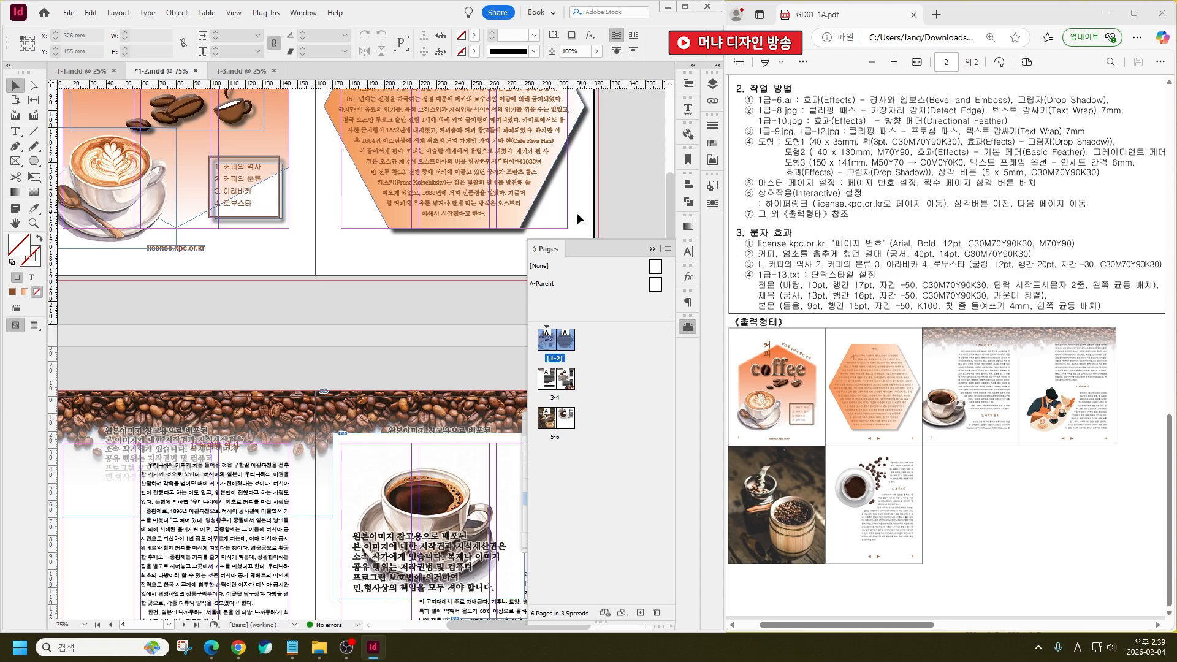
pyautogui.moveTo(457, 264); pyautogui.dragTo(364, 312)
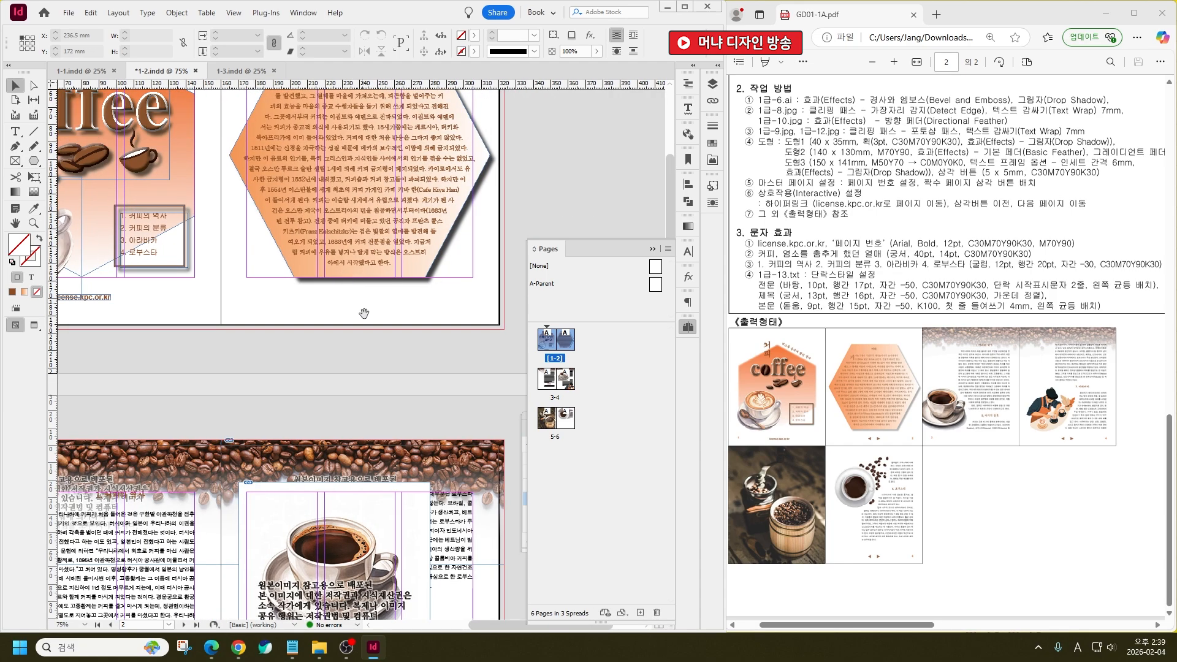
pyautogui.click(655, 284)
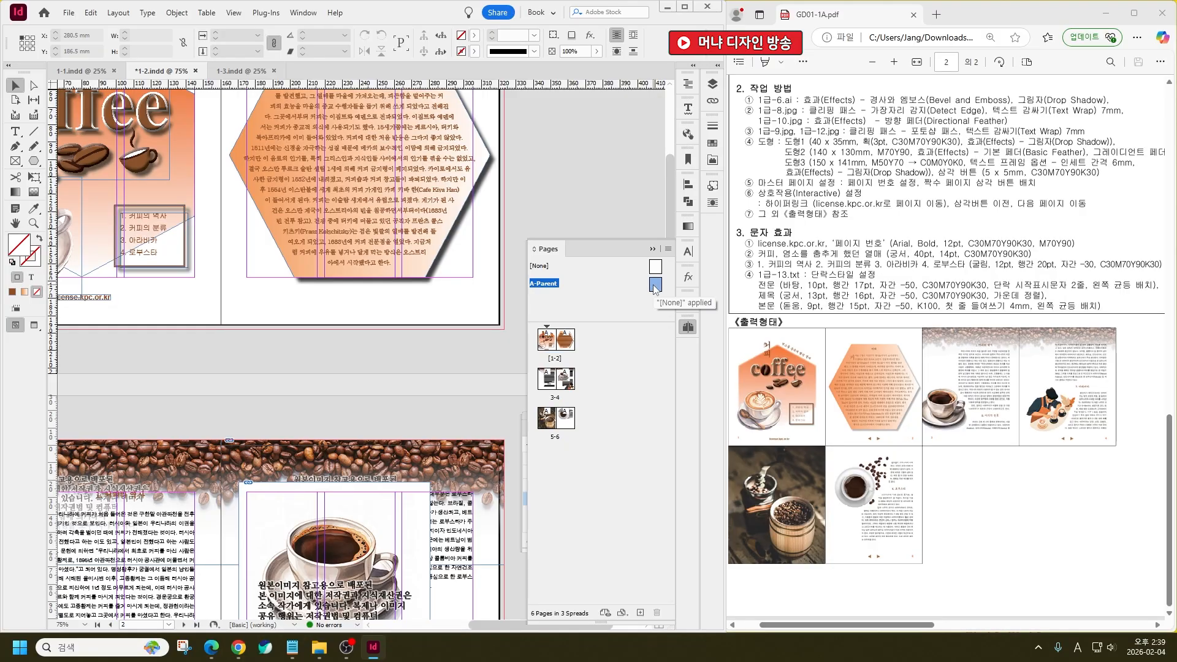
pyautogui.doubleClick(655, 284)
pyautogui.rightClick(628, 285)
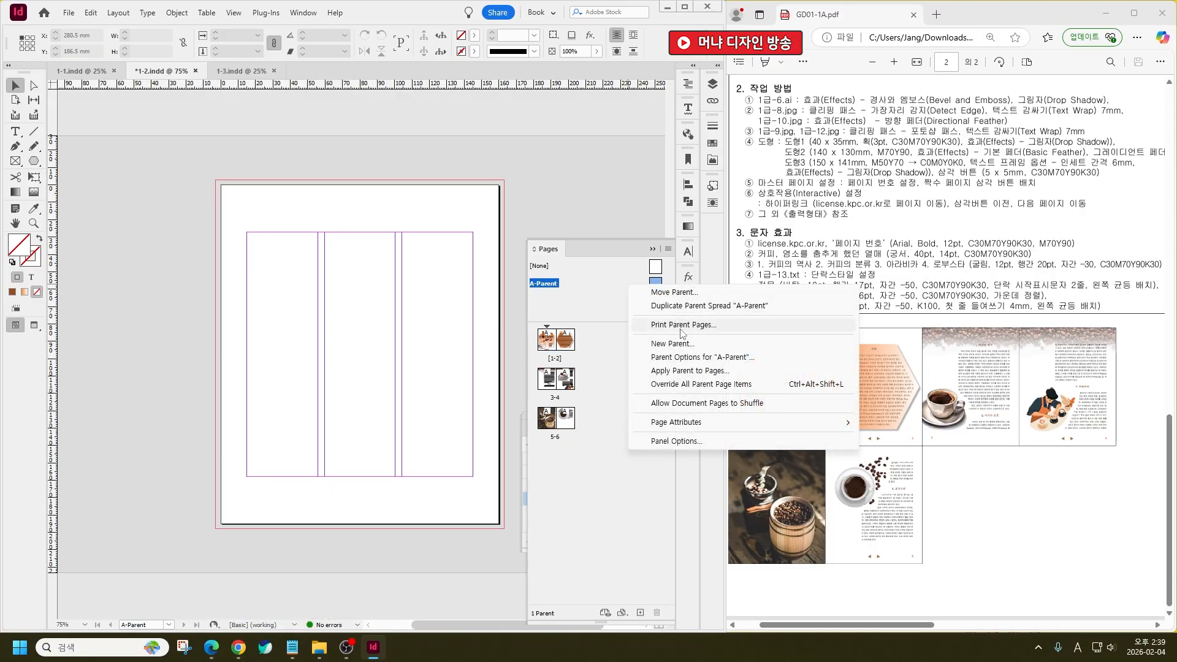
pyautogui.click(686, 442)
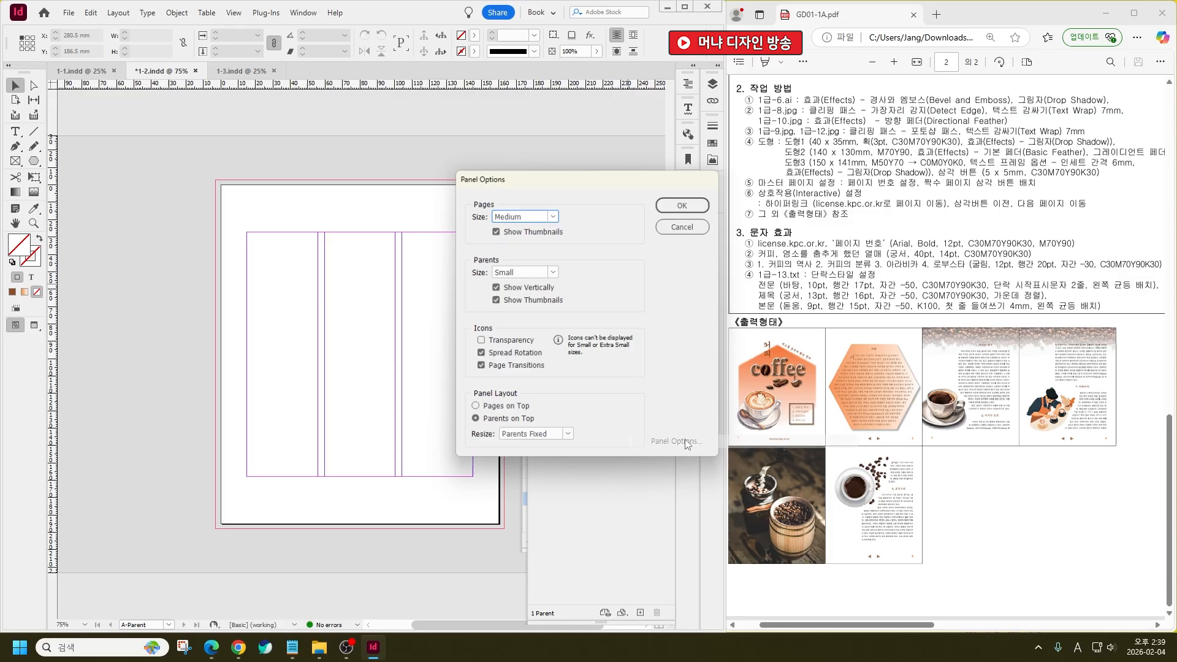
pyautogui.click(681, 227)
pyautogui.rightClick(636, 295)
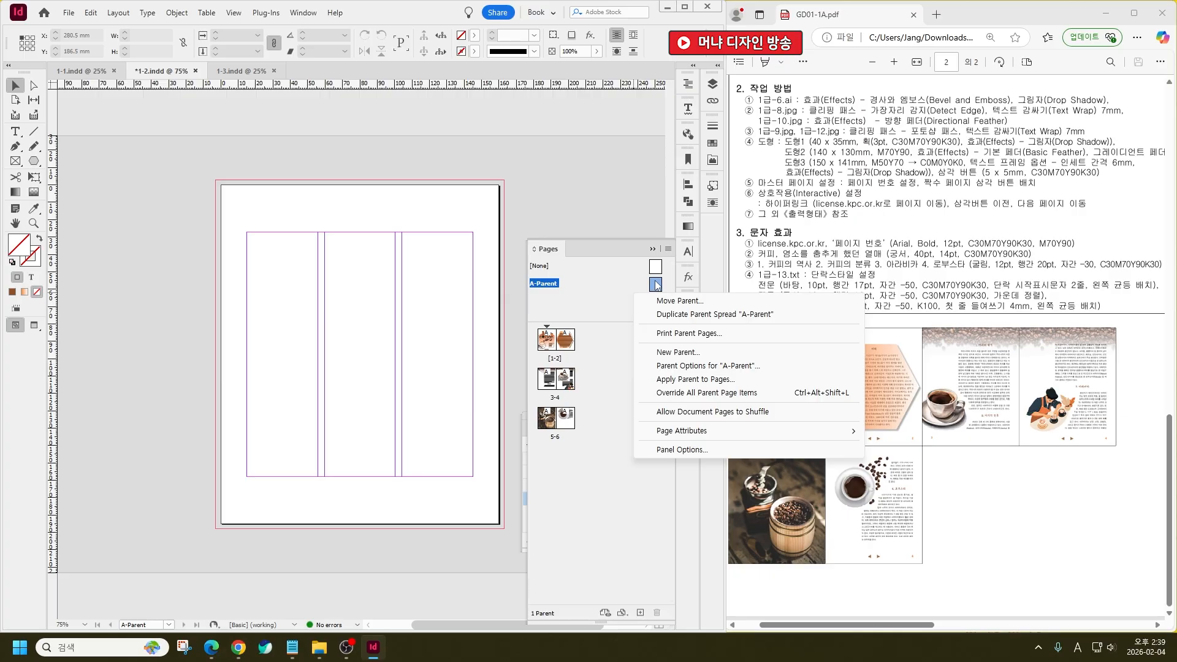
pyautogui.rightClick(660, 285)
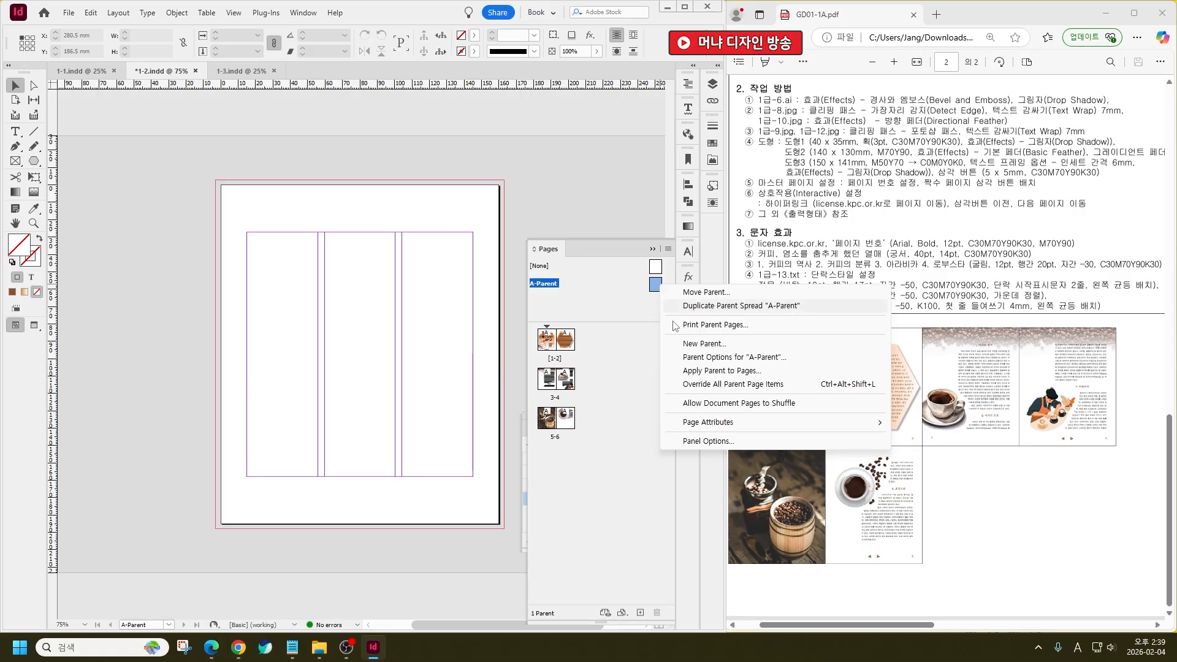
pyautogui.click(680, 357)
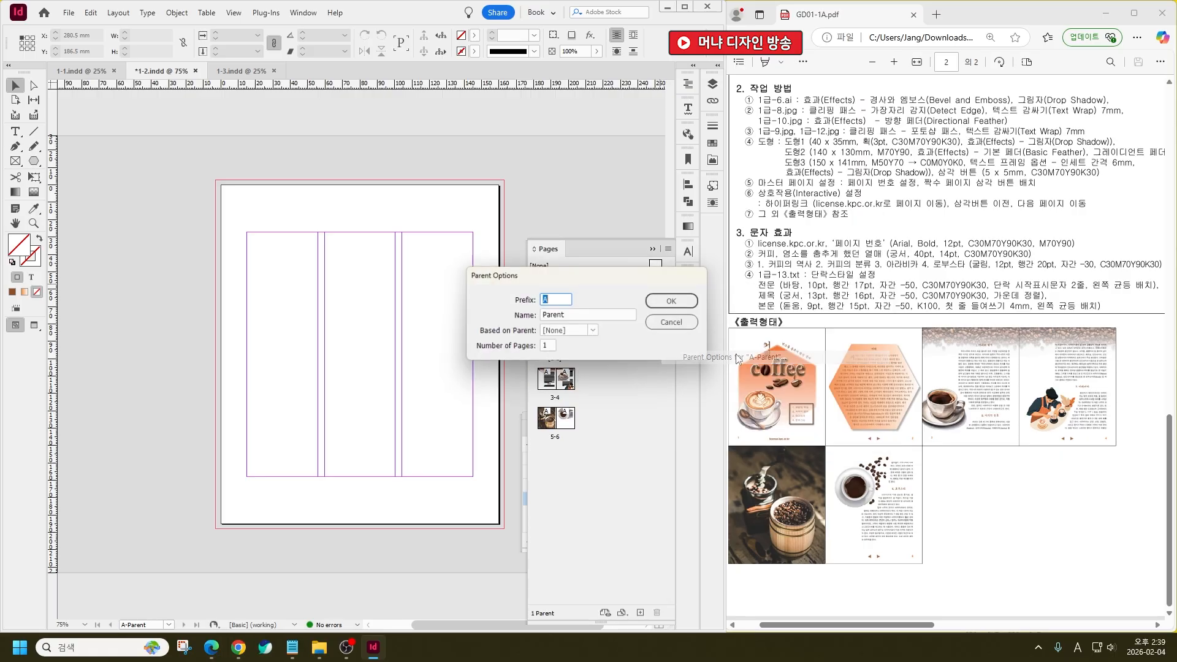
pyautogui.click(580, 315)
pyautogui.click(583, 333)
pyautogui.click(583, 334)
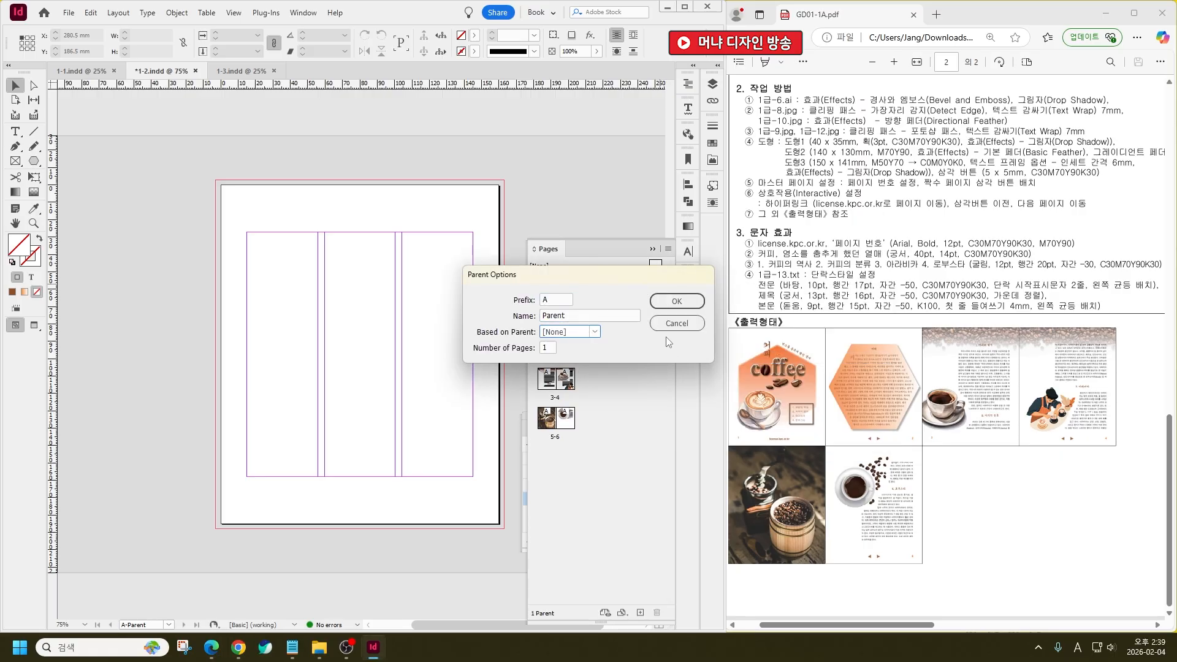
pyautogui.click(674, 323)
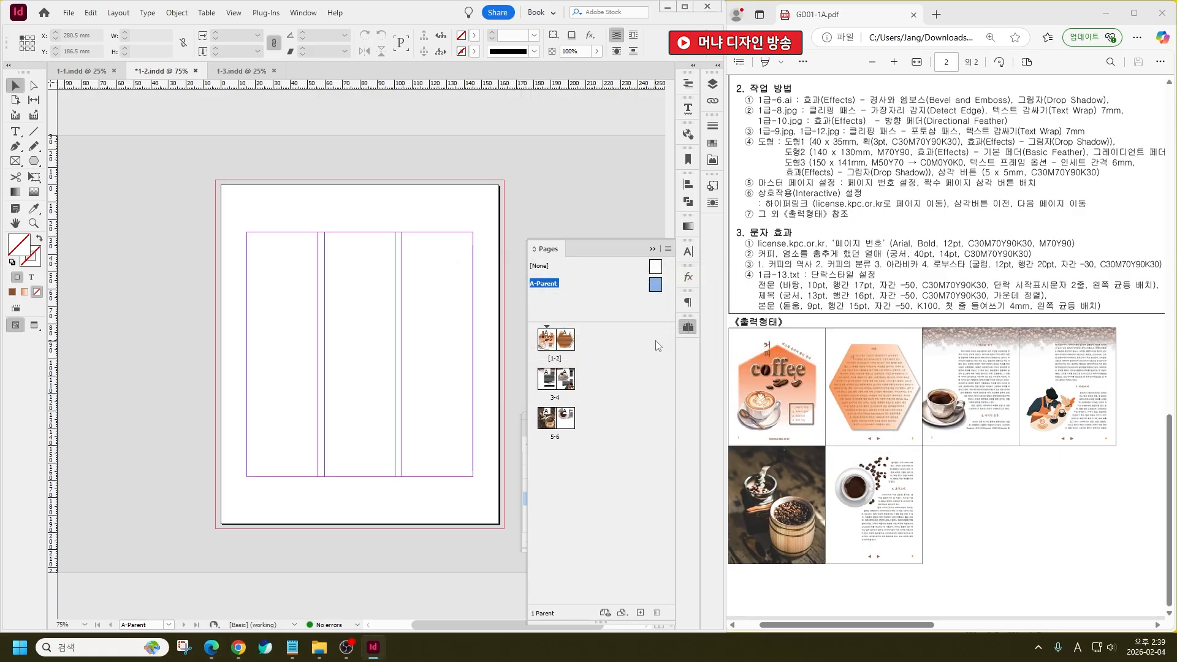
# Enable Facing Pages in the document setup and keep the current number of pages on the spreads
pyautogui.click(69, 13)
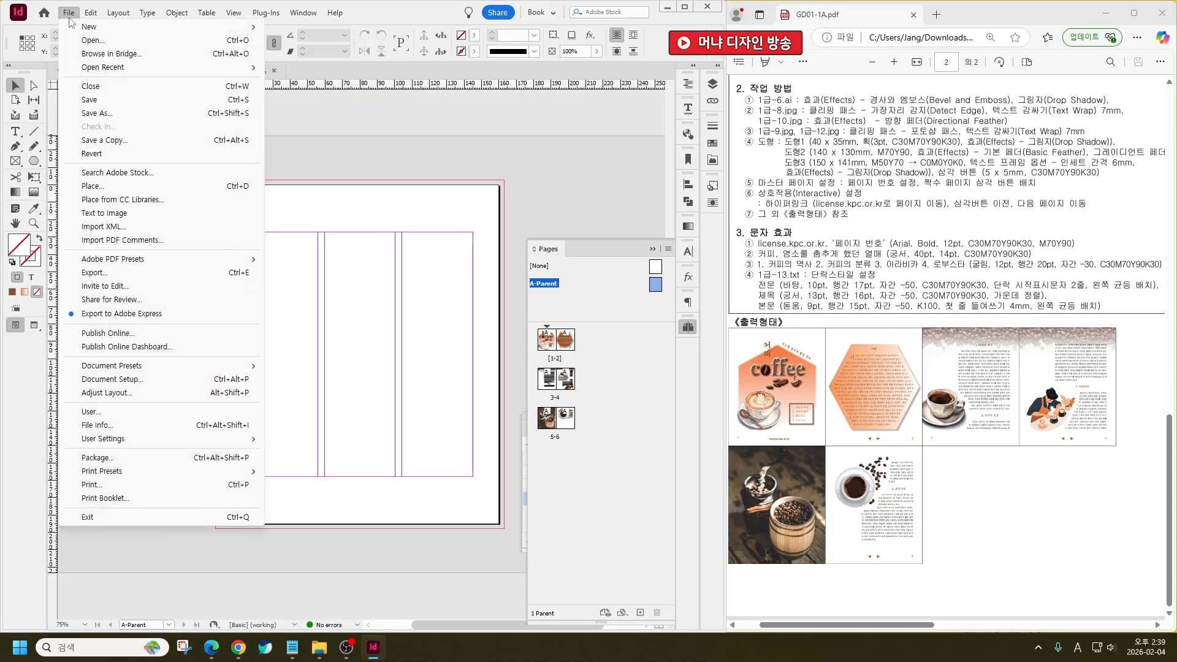
pyautogui.click(131, 379)
pyautogui.click(621, 211)
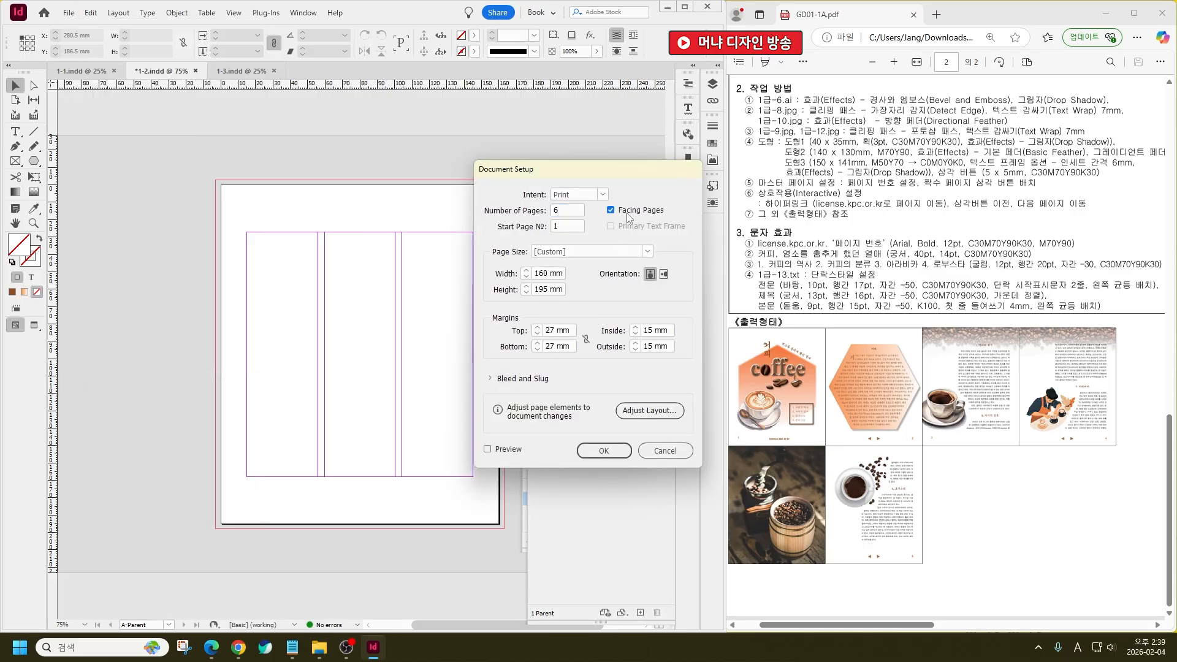
pyautogui.click(605, 452)
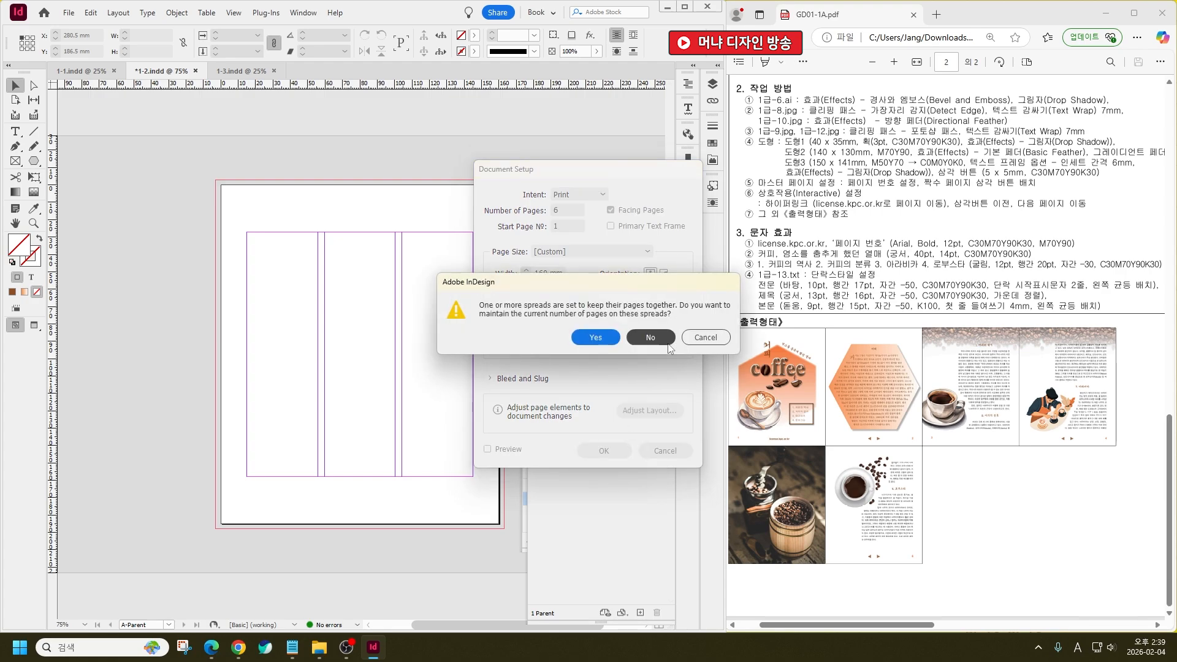
pyautogui.click(605, 339)
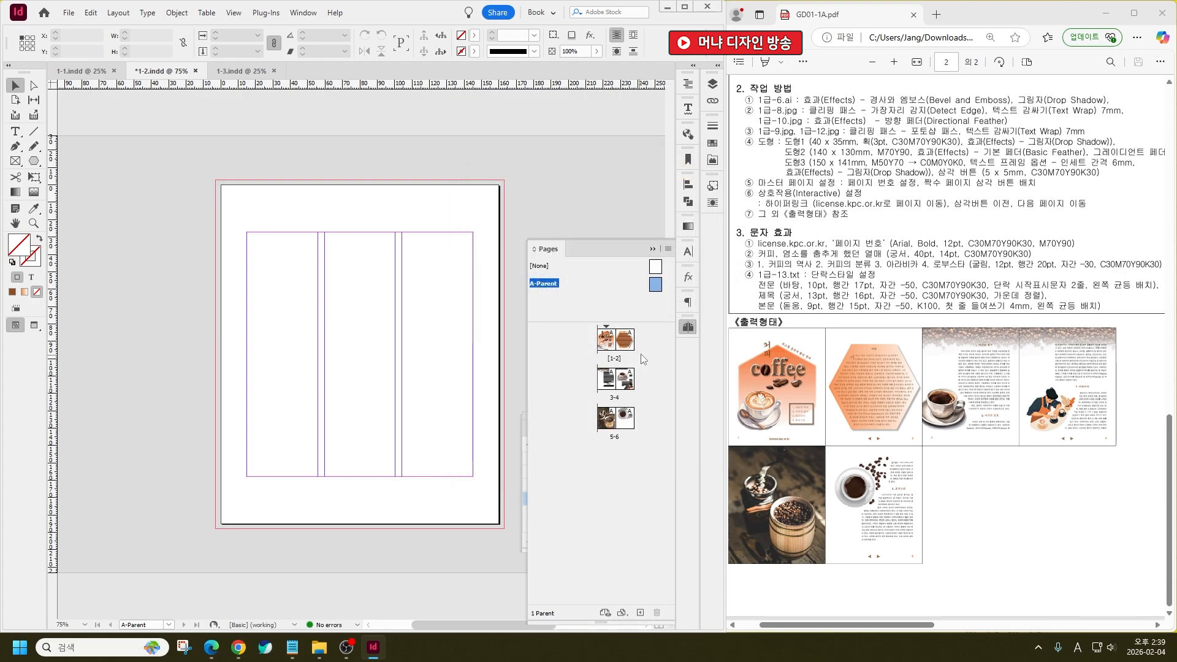
pyautogui.moveTo(612, 342); pyautogui.dragTo(592, 379)
pyautogui.moveTo(606, 418); pyautogui.dragTo(592, 418)
# Set the number of pages of A-Parent to 2 so it forms a two-page spread
pyautogui.click(652, 286)
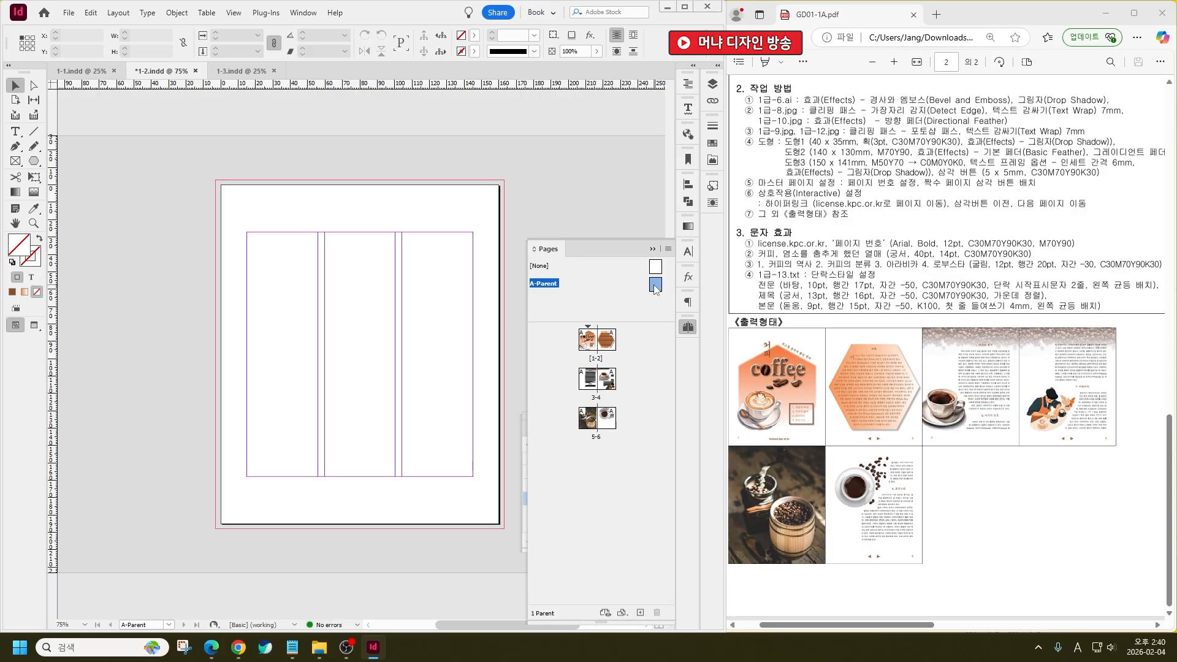
pyautogui.rightClick(646, 289)
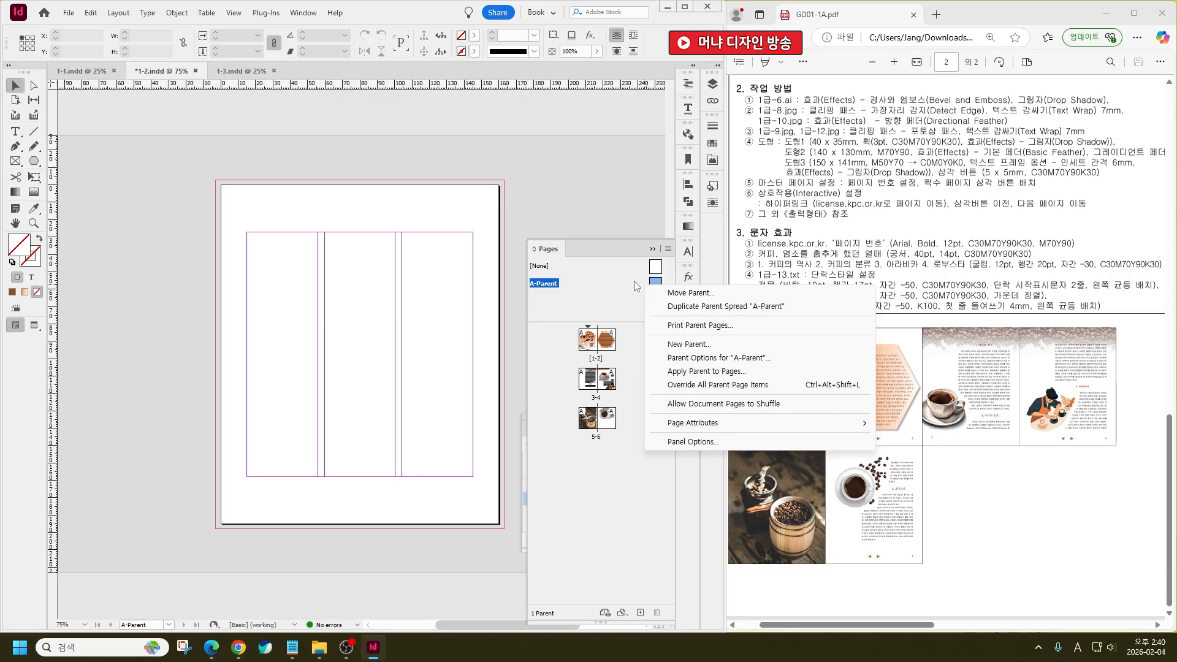
pyautogui.doubleClick(655, 285)
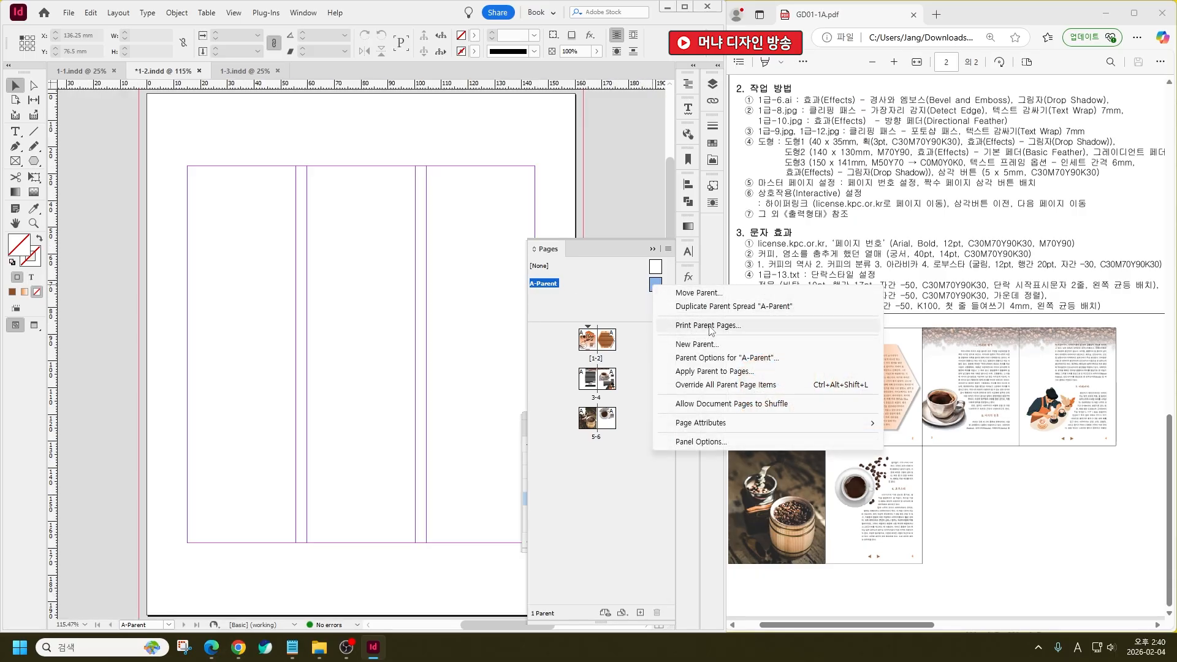
pyautogui.click(710, 358)
pyautogui.click(546, 348)
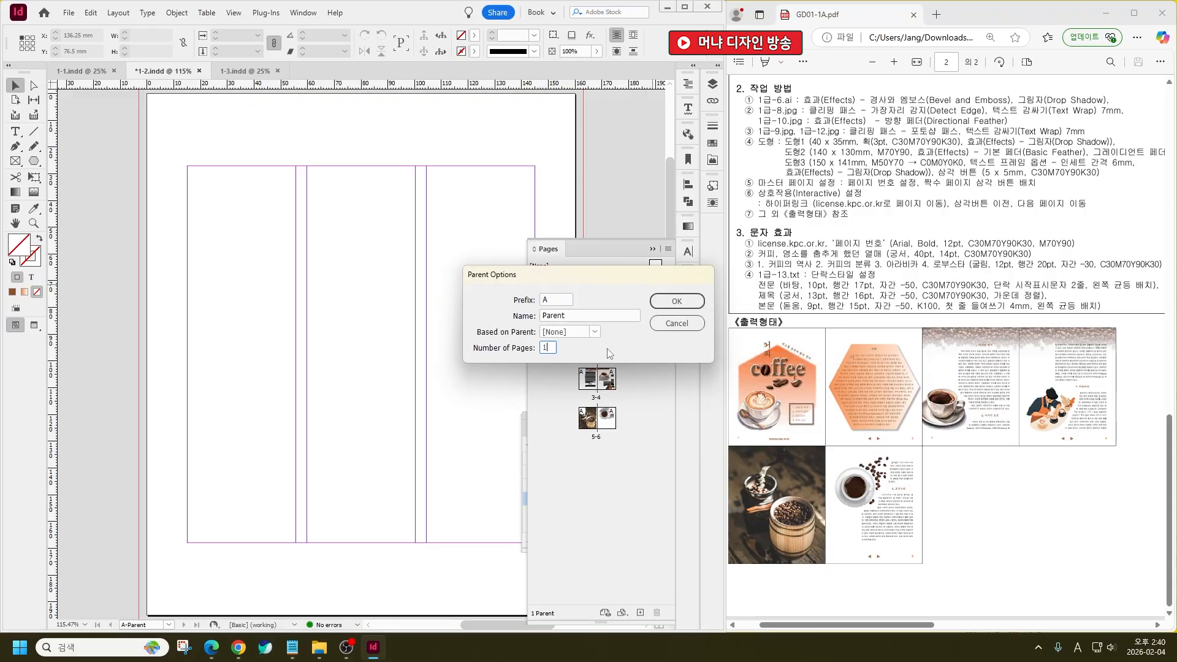
pyautogui.press('Return')
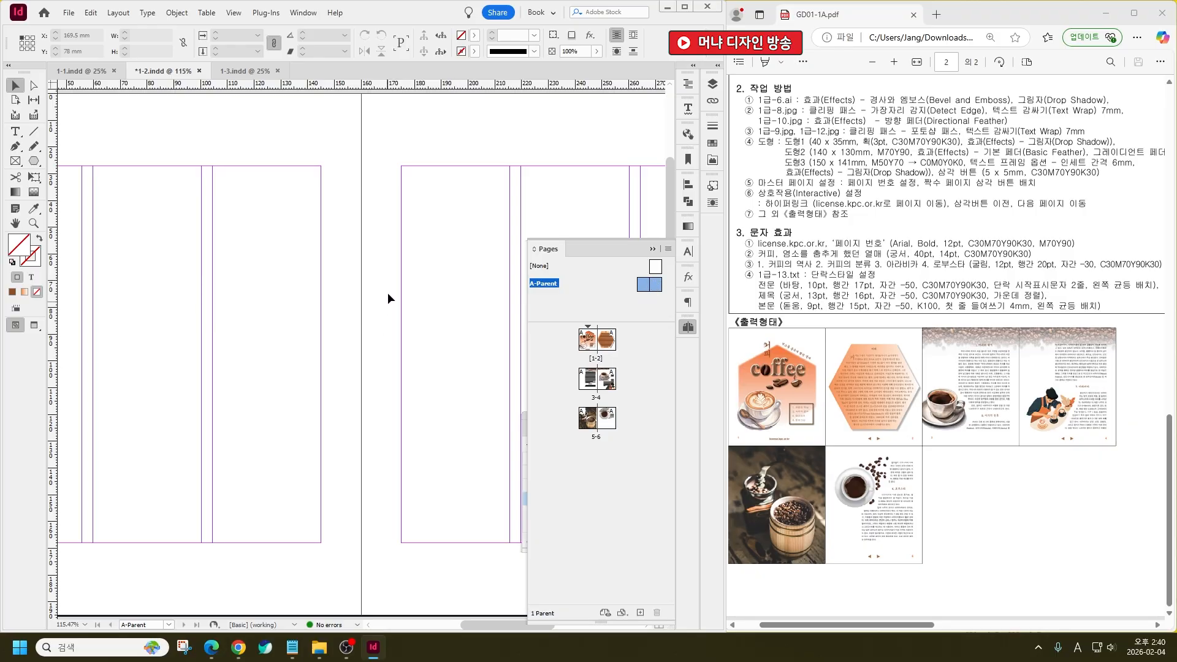
# Create a 5 × 5 mm polygon with 3 sides below the margin frame on the second page of A-Parent
pyautogui.scroll(-2, 336, 350)
pyautogui.moveTo(466, 278); pyautogui.dragTo(325, 279)
pyautogui.scroll(3, 371, 429)
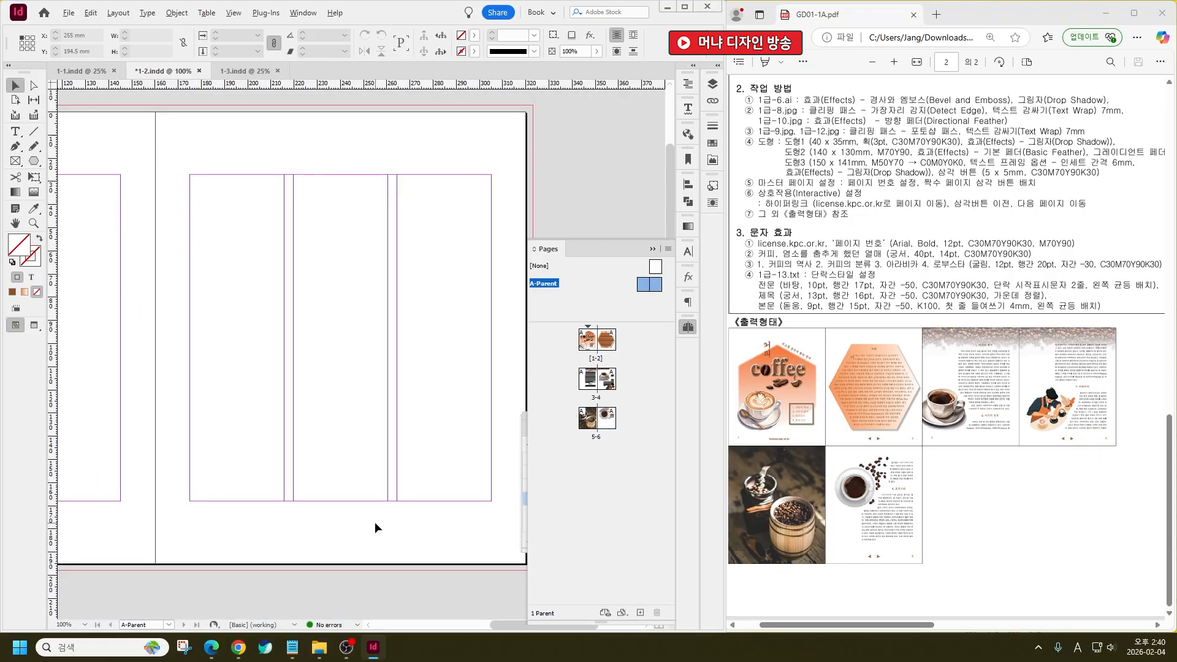
pyautogui.scroll(1, 375, 523)
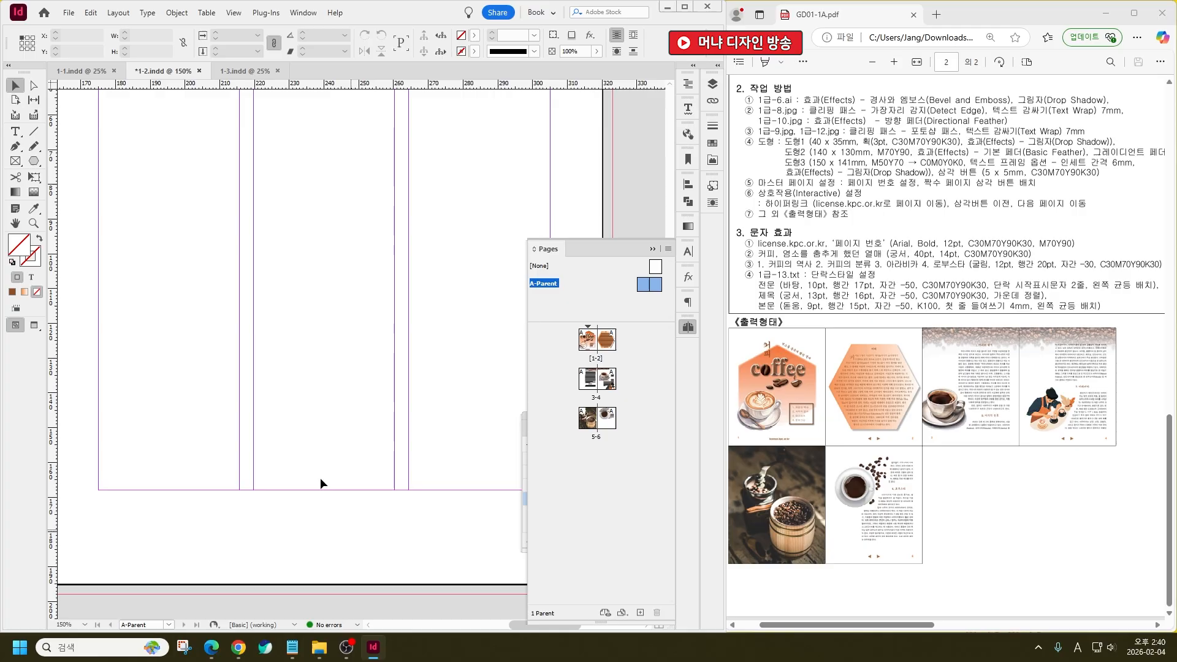
pyautogui.click(33, 160)
pyautogui.click(72, 211)
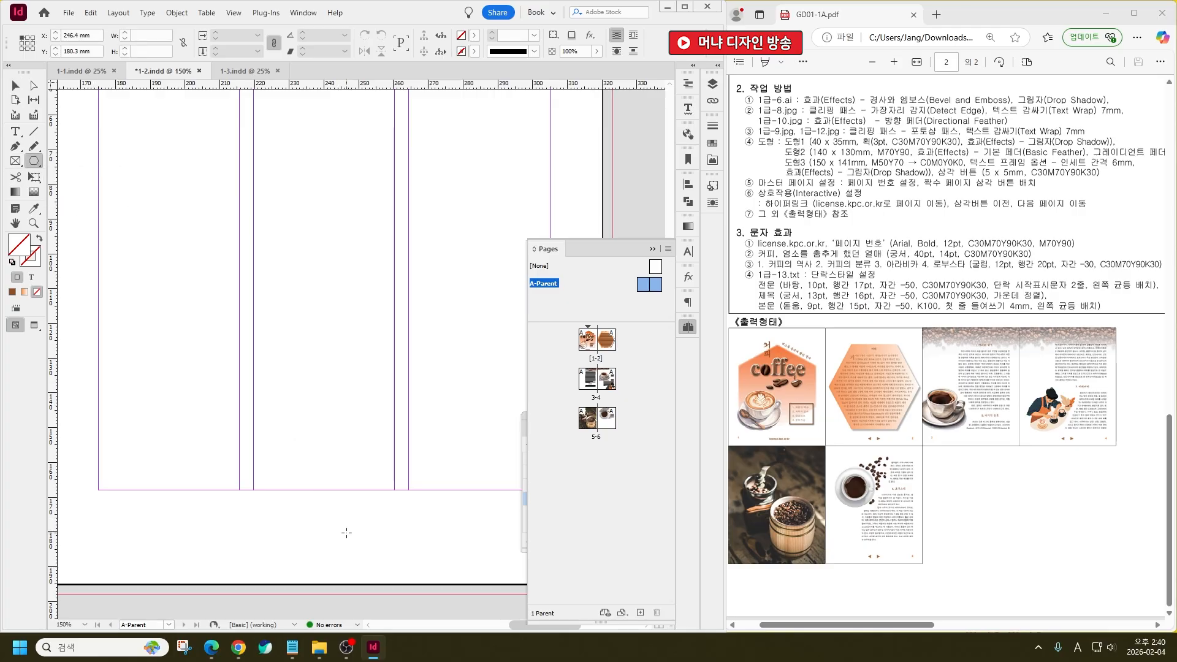
pyautogui.click(350, 538)
pyautogui.write('5')
pyautogui.press('Tab')
pyautogui.write('5')
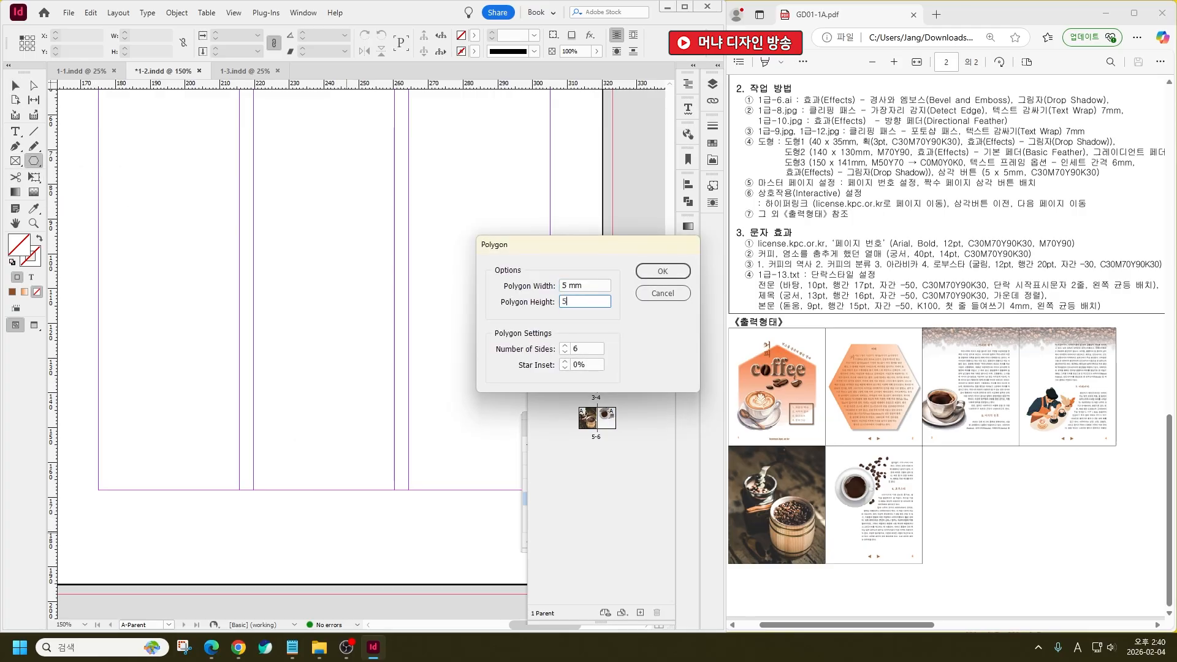
pyautogui.write('3')
pyautogui.press('Return')
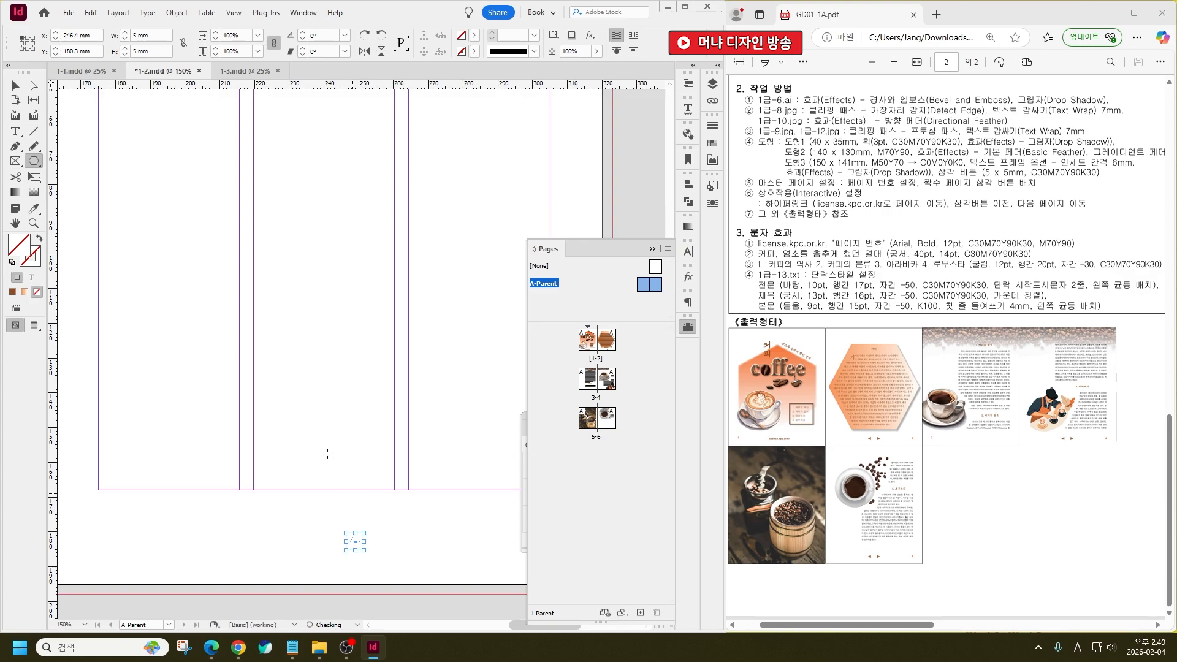
# Fill the small triangle with the brown colour C30 M70 Y90 K30
pyautogui.doubleClick(23, 251)
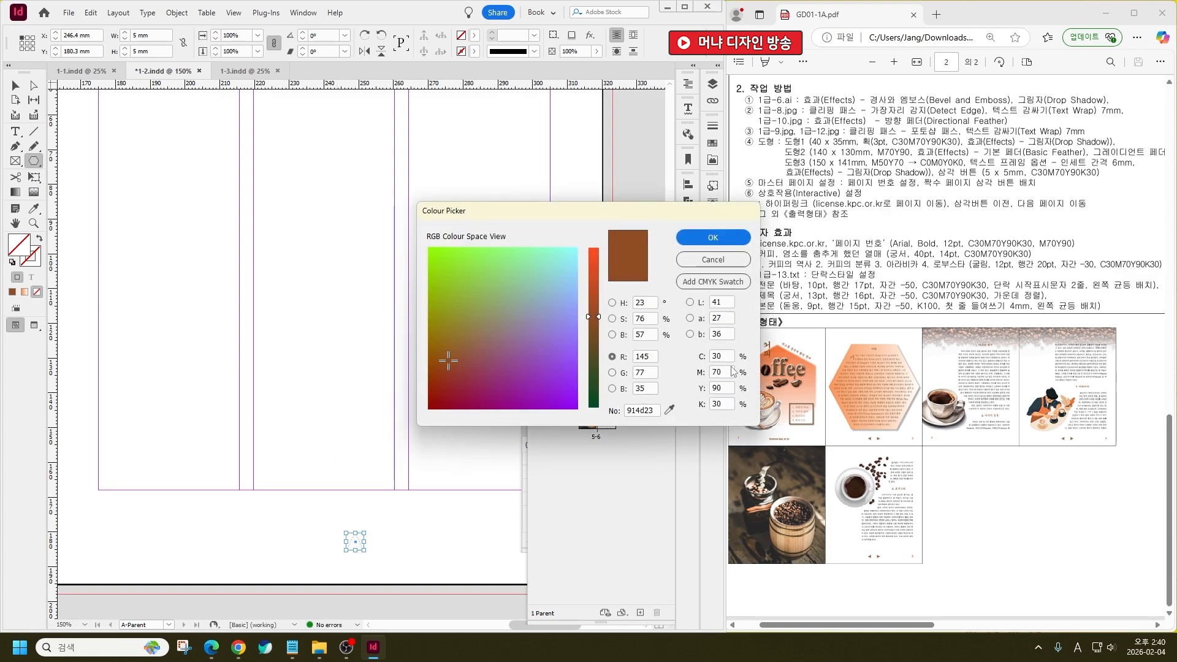
pyautogui.moveTo(726, 356); pyautogui.dragTo(665, 347)
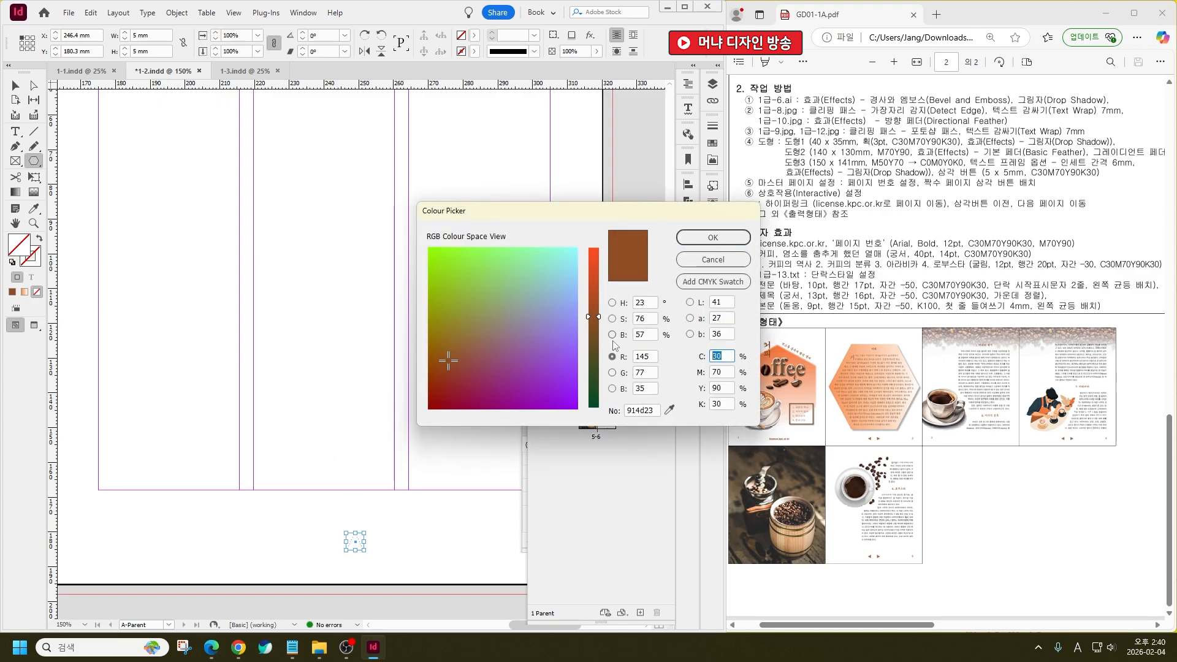
pyautogui.press('Return')
# Rotate the brown triangle 90° so it points left and place a copy beside it
pyautogui.click(21, 90)
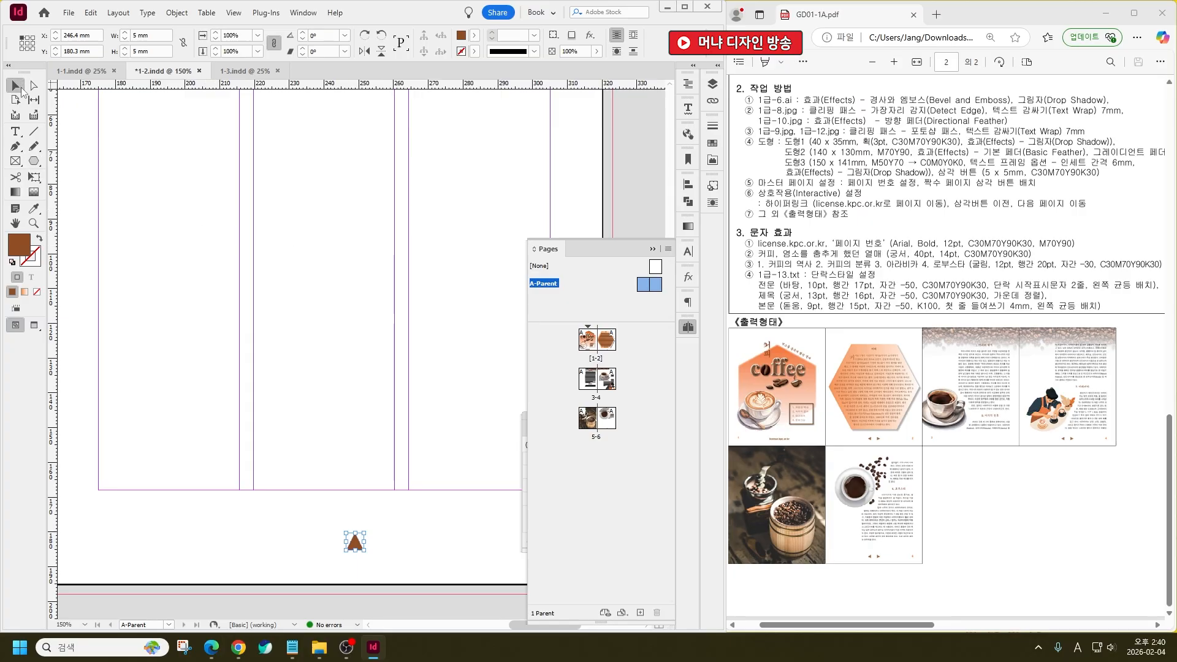
pyautogui.moveTo(369, 528); pyautogui.dragTo(298, 519)
pyautogui.moveTo(362, 543); pyautogui.dragTo(276, 537)
pyautogui.hotkey('ctrl', 'z')
pyautogui.click(381, 556)
pyautogui.moveTo(355, 542)
pyautogui.mouseDown()
pyautogui.moveTo(295, 542)
pyautogui.moveTo(342, 545)
pyautogui.mouseUp()
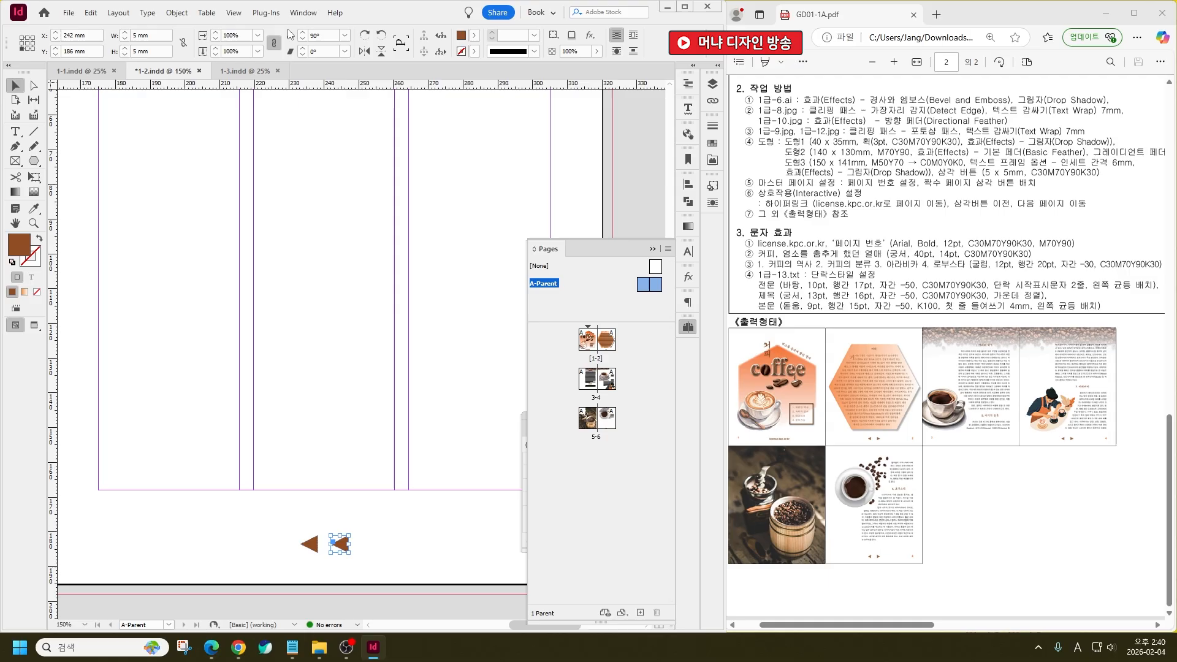
# Flip the copied triangle to point right and position the two triangles level, about 13 mm from each other
pyautogui.click(380, 49)
pyautogui.moveTo(323, 546)
pyautogui.mouseDown()
pyautogui.moveTo(350, 544)
pyautogui.moveTo(337, 540)
pyautogui.mouseUp()
pyautogui.click(403, 579)
pyautogui.hotkey('ctrl', 'a')
pyautogui.click(330, 557)
# Convert the left-pointing triangle to a button with the On Click event and the Go To Next Page action
pyautogui.click(302, 542)
pyautogui.rightClick(305, 543)
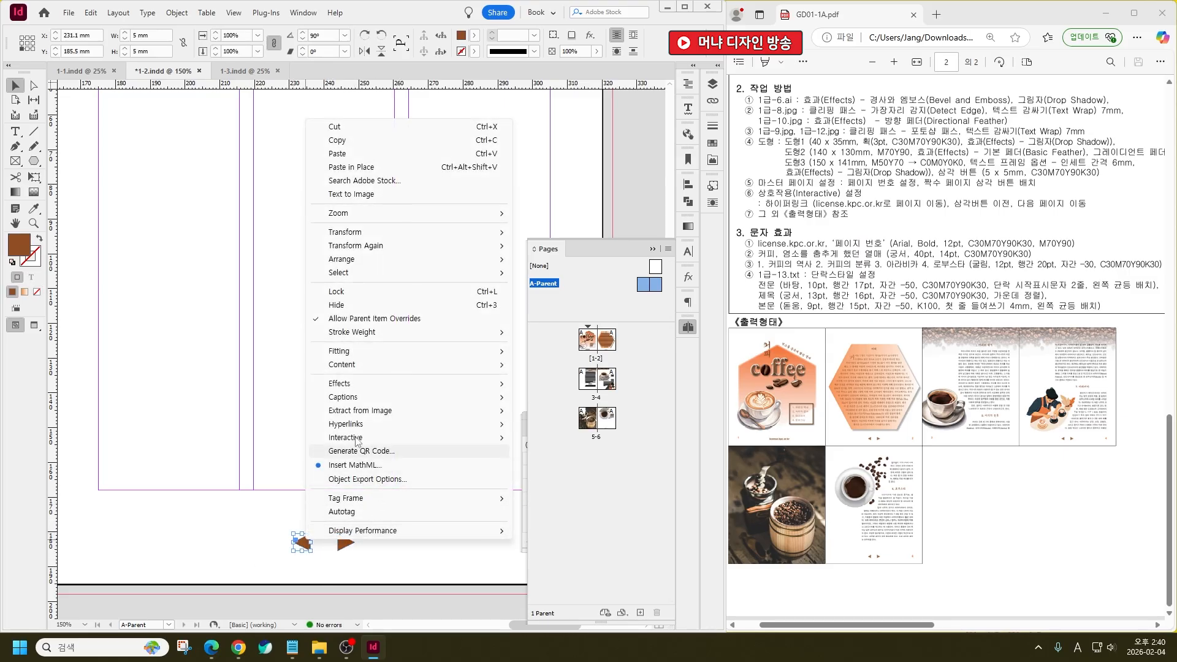
pyautogui.moveTo(396, 388)
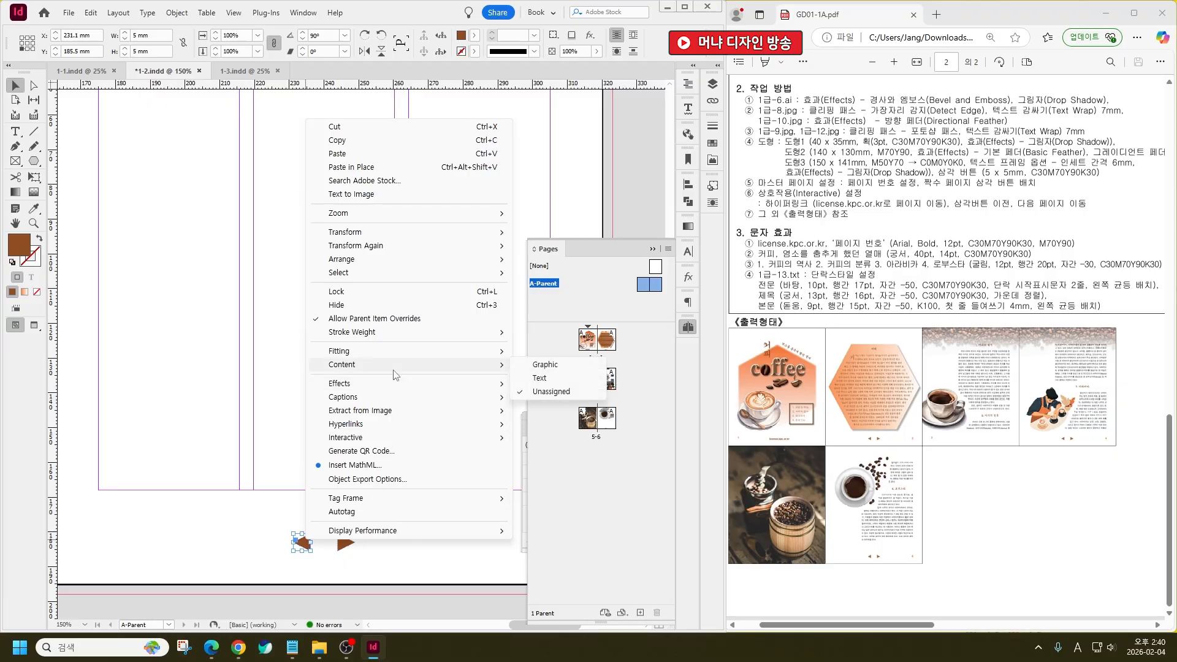
pyautogui.moveTo(368, 437)
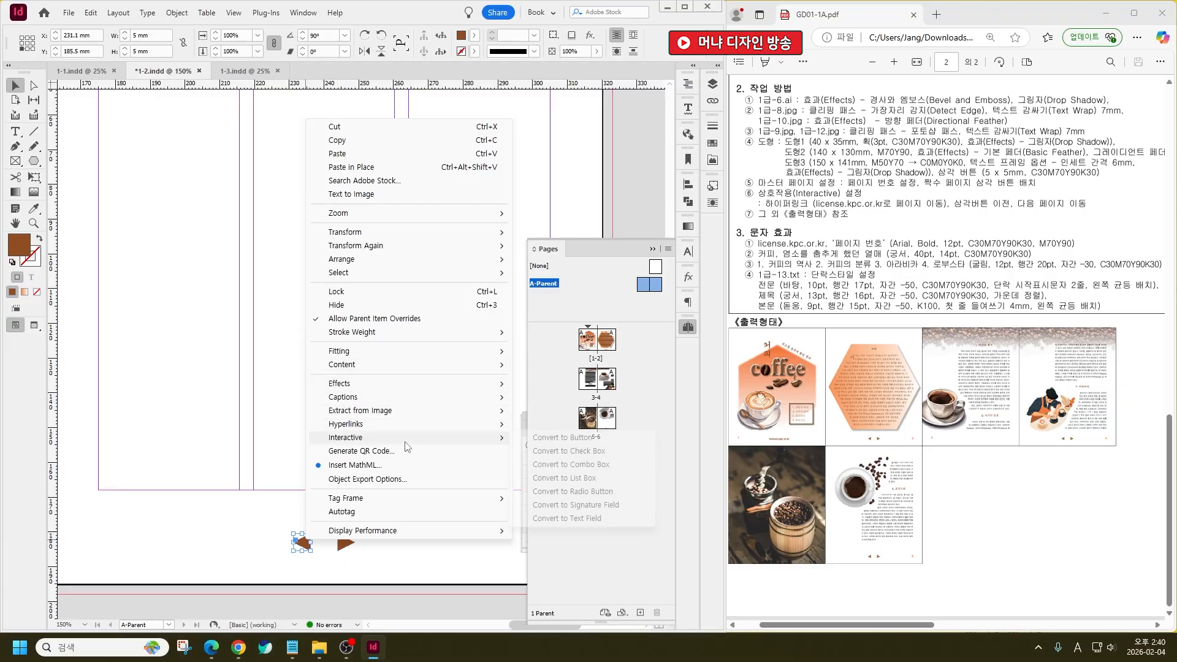
pyautogui.click(583, 437)
pyautogui.click(447, 223)
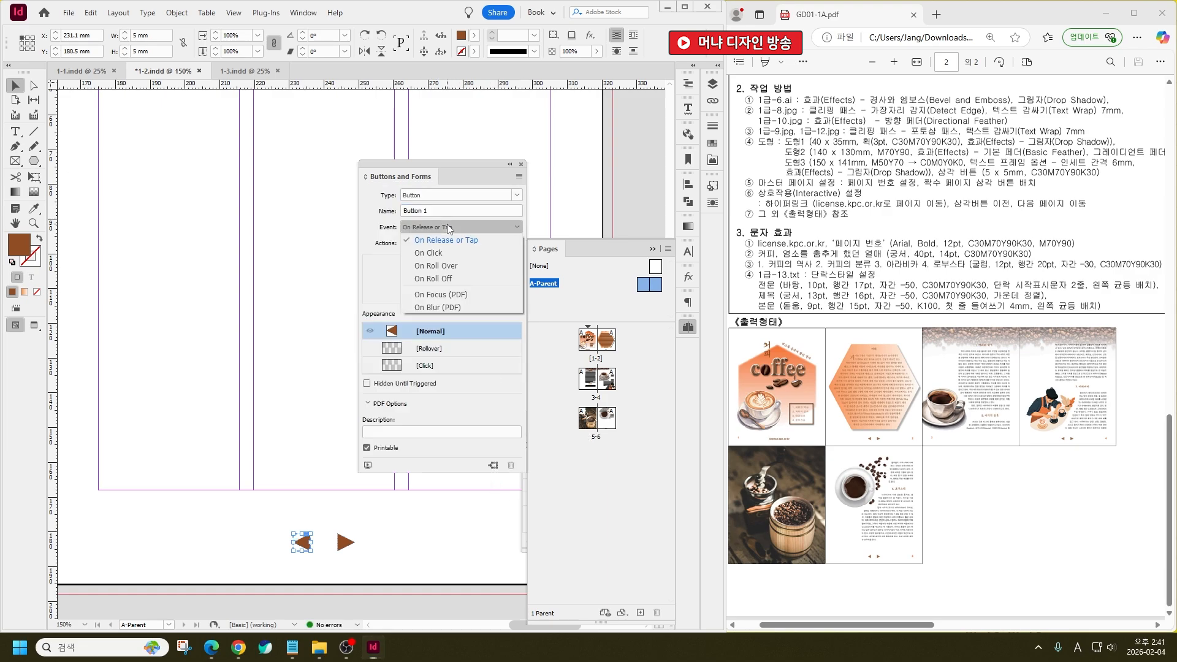
pyautogui.click(449, 256)
pyautogui.click(407, 243)
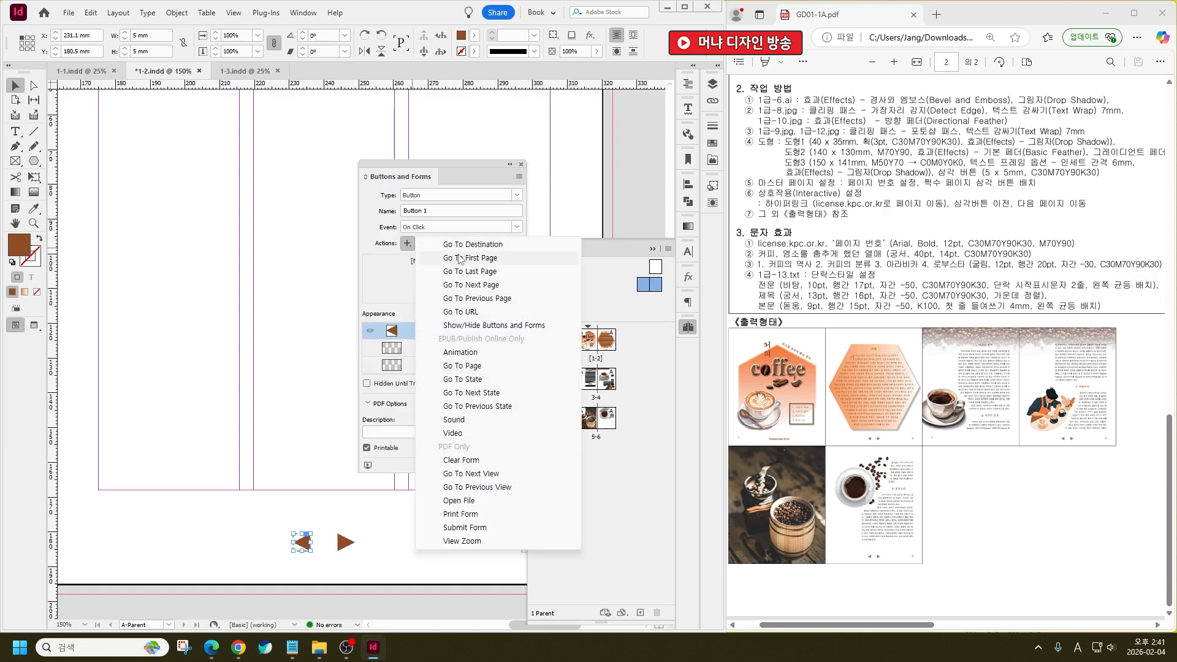
pyautogui.click(490, 285)
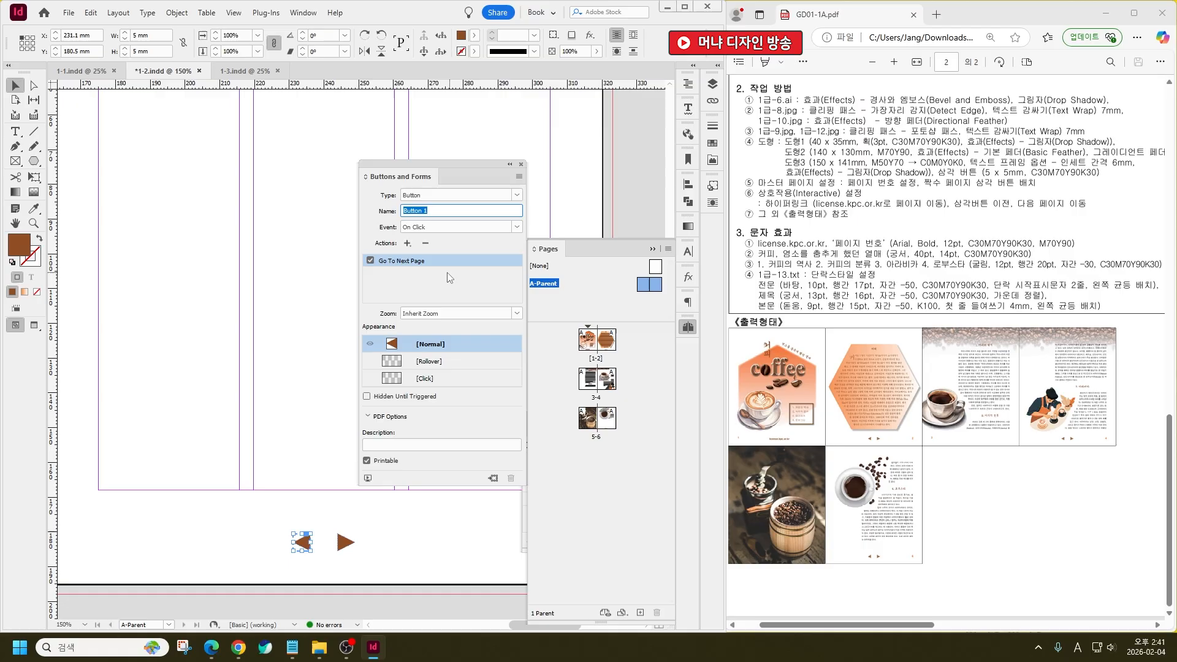
# Make the right-pointing triangle a button with the On Click event and the Go To Previous Page action
pyautogui.click(347, 542)
pyautogui.click(428, 197)
pyautogui.click(427, 209)
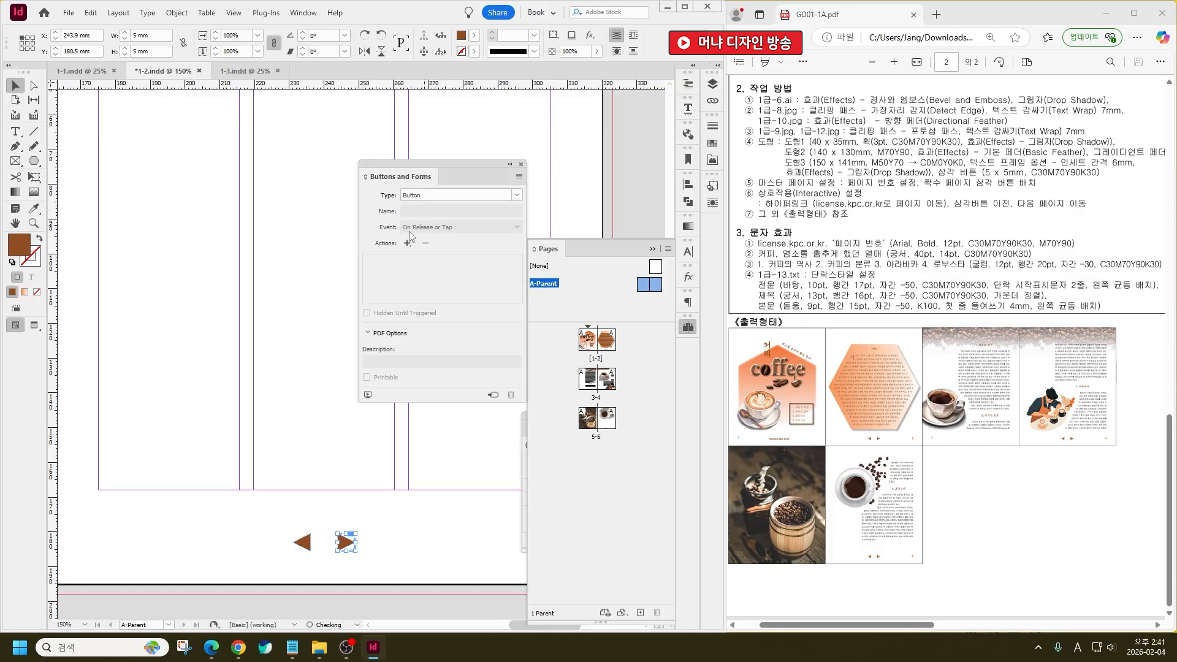
pyautogui.click(423, 227)
pyautogui.click(444, 250)
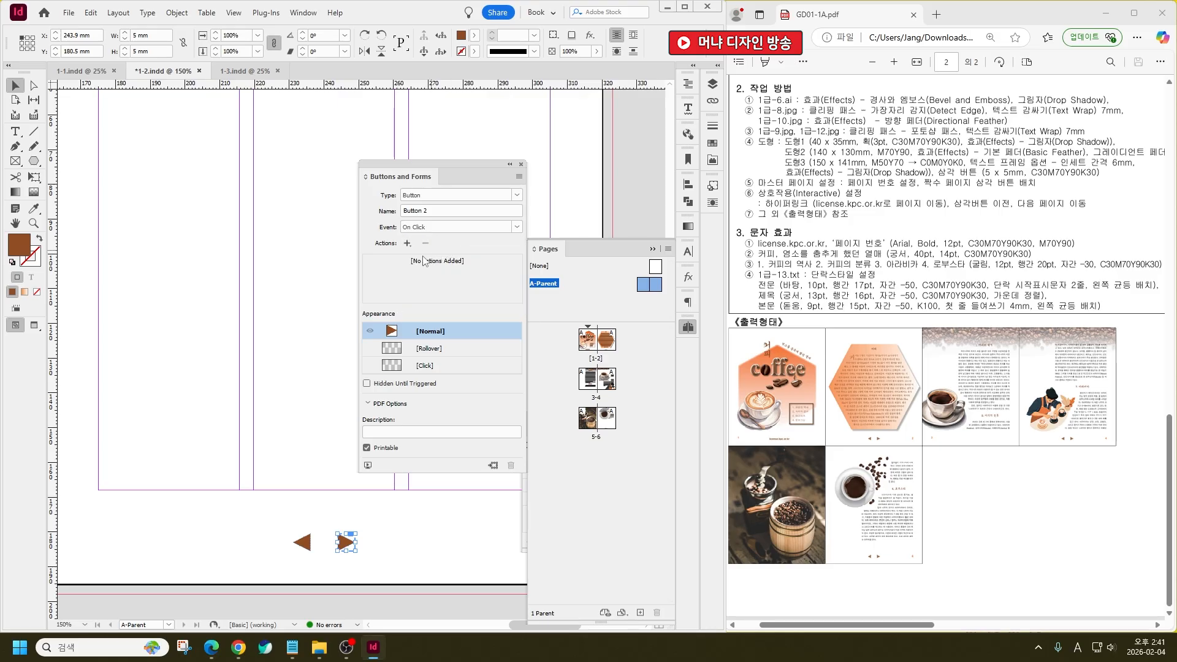
pyautogui.click(407, 243)
pyautogui.click(498, 299)
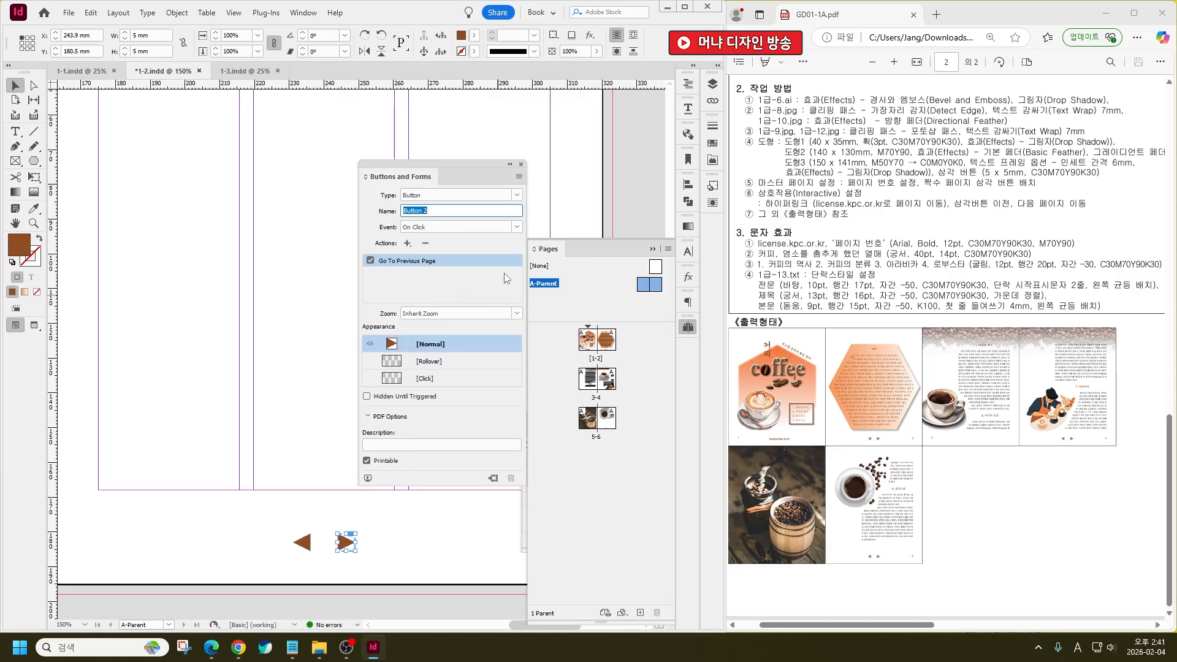
pyautogui.click(521, 164)
pyautogui.click(428, 560)
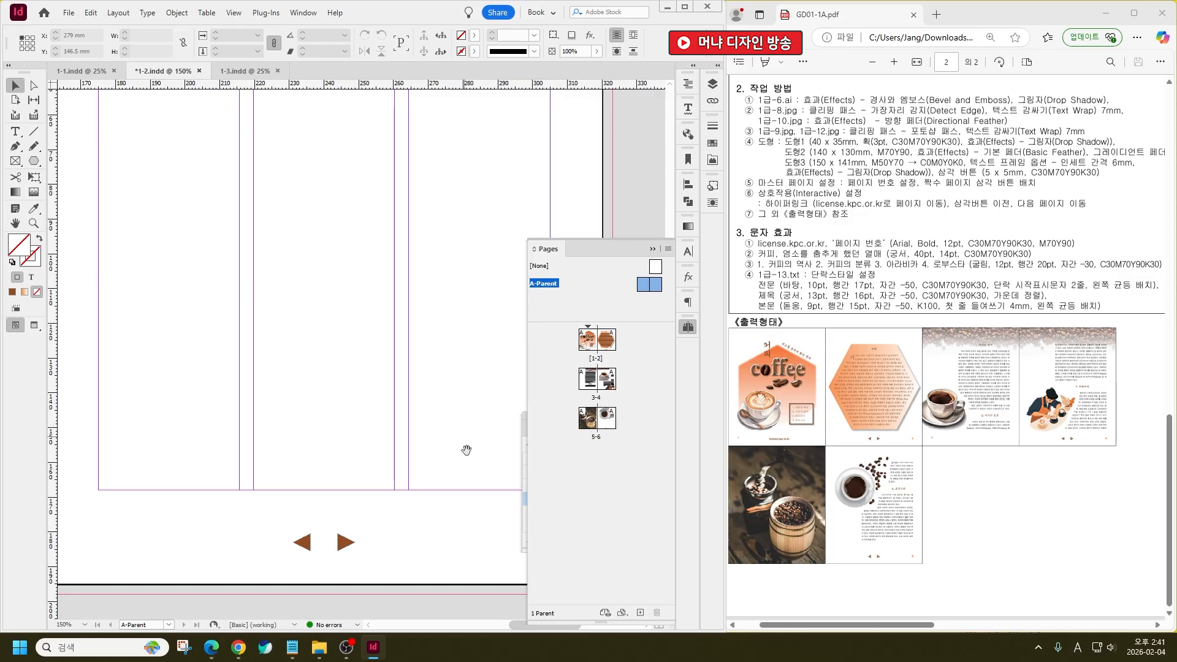
# Draw a text frame about 22.6 × 10.2 mm below the left parent page's margin frame and enter 1 in it
pyautogui.moveTo(466, 450); pyautogui.dragTo(336, 297)
pyautogui.moveTo(181, 363); pyautogui.dragTo(475, 368)
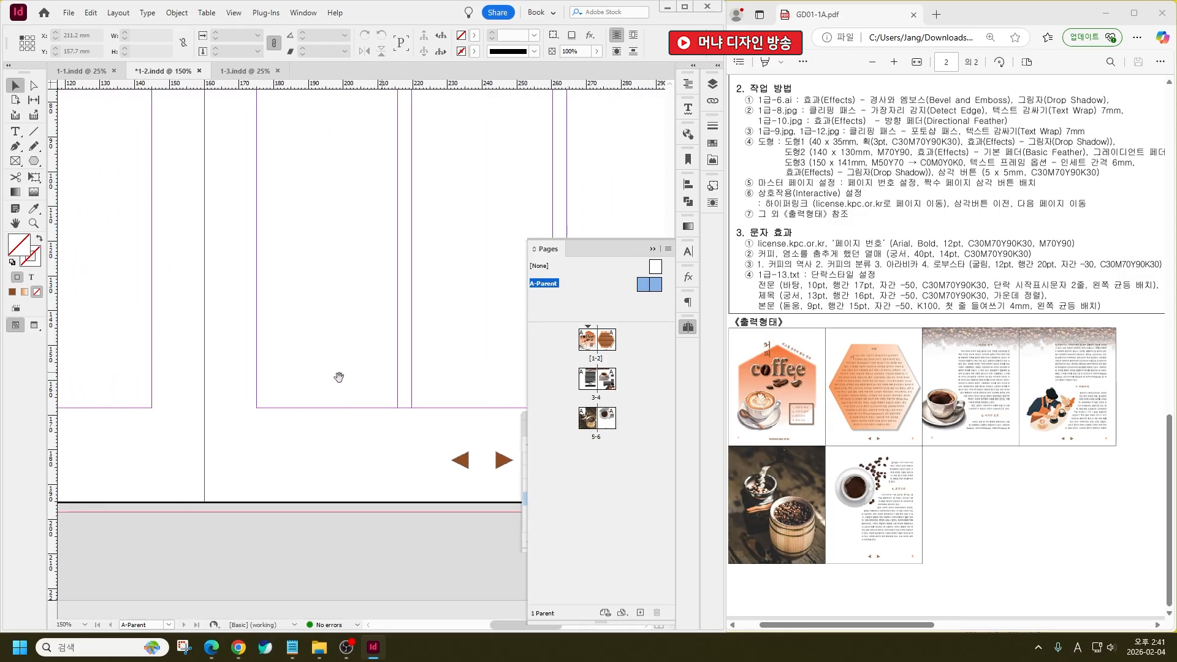
pyautogui.moveTo(215, 380); pyautogui.dragTo(340, 376)
pyautogui.moveTo(193, 400); pyautogui.dragTo(344, 399)
pyautogui.moveTo(143, 420); pyautogui.dragTo(416, 422)
pyautogui.moveTo(349, 424); pyautogui.dragTo(304, 425)
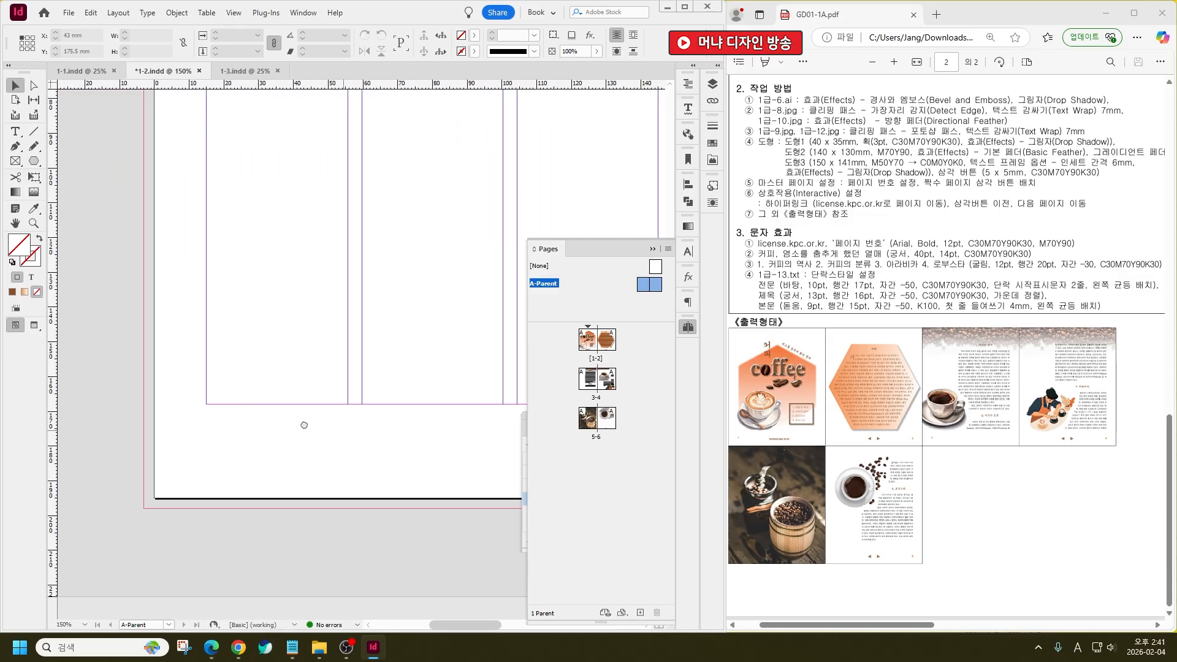
pyautogui.click(15, 131)
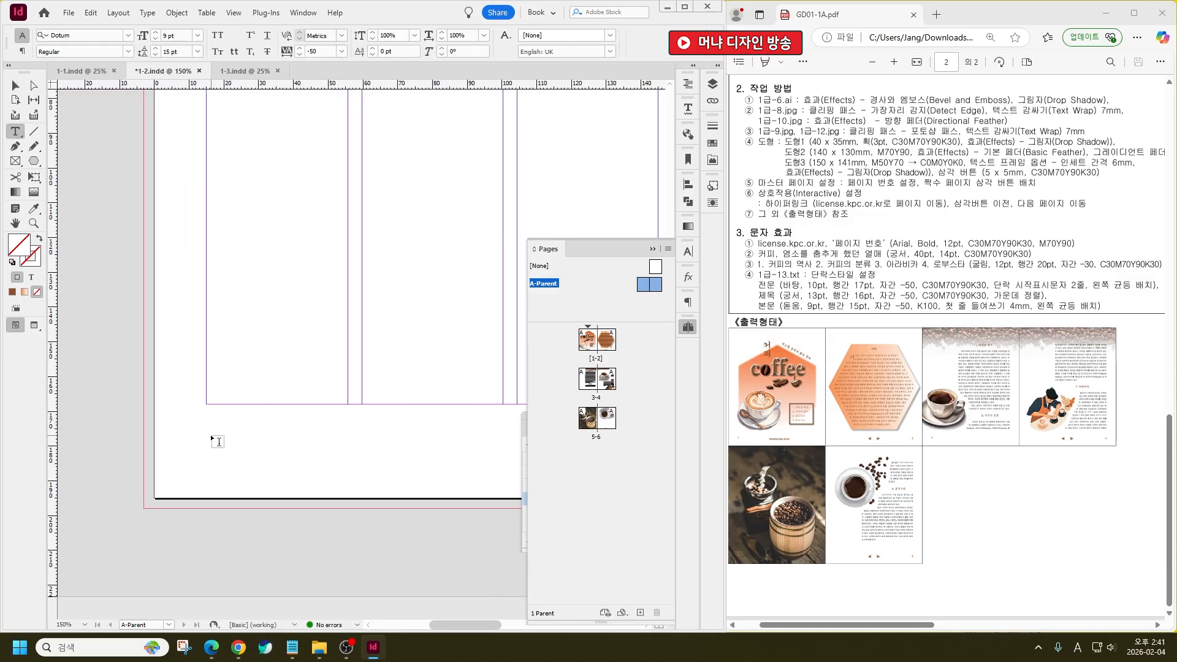
pyautogui.moveTo(206, 434); pyautogui.dragTo(284, 468)
pyautogui.write('1')
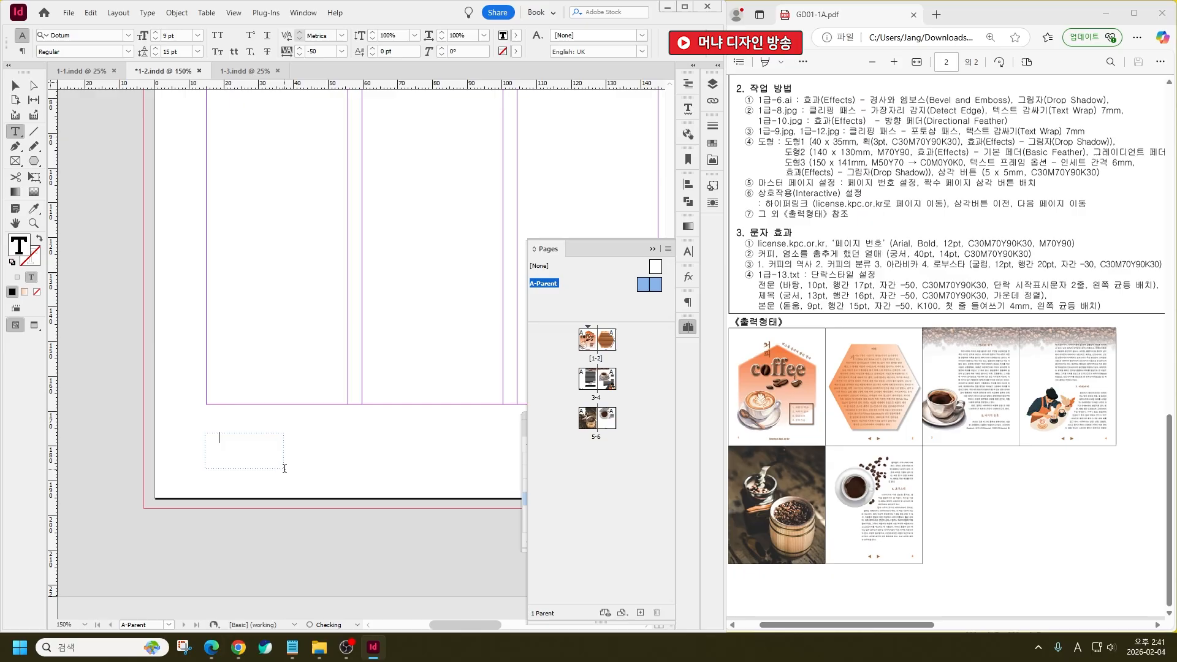
# Apply the [Basic Paragraph] style to the number and set it in Arial Bold, 12 pt
pyautogui.hotkey('ctrl', 'a')
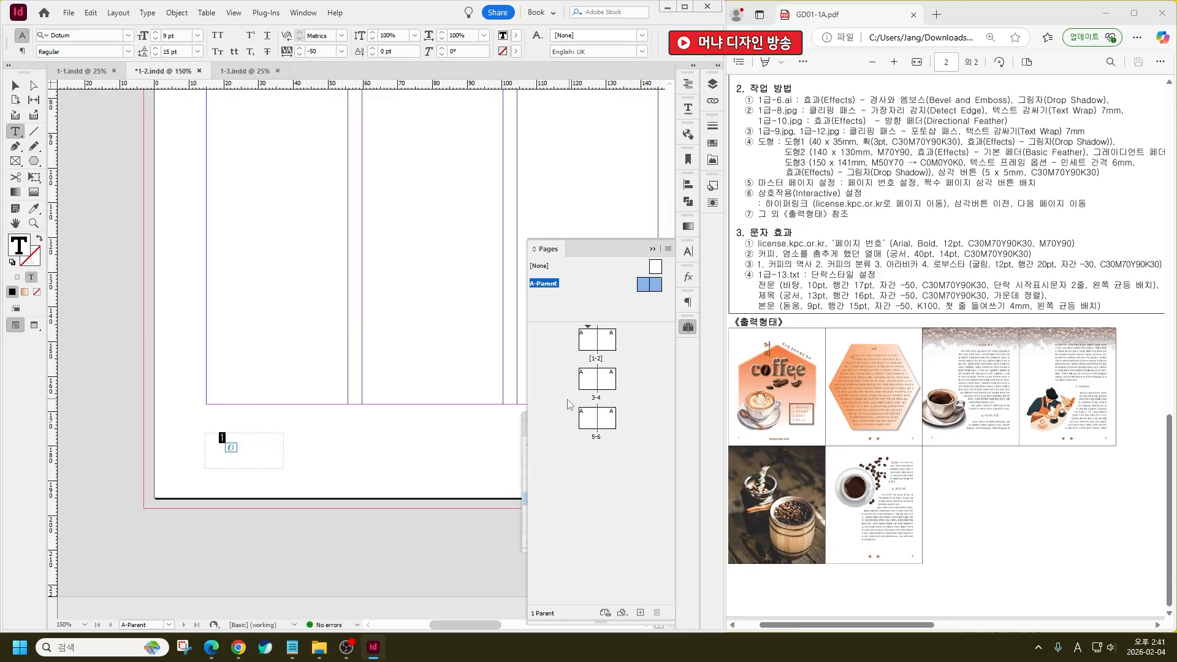
pyautogui.press('F11')
pyautogui.click(570, 458)
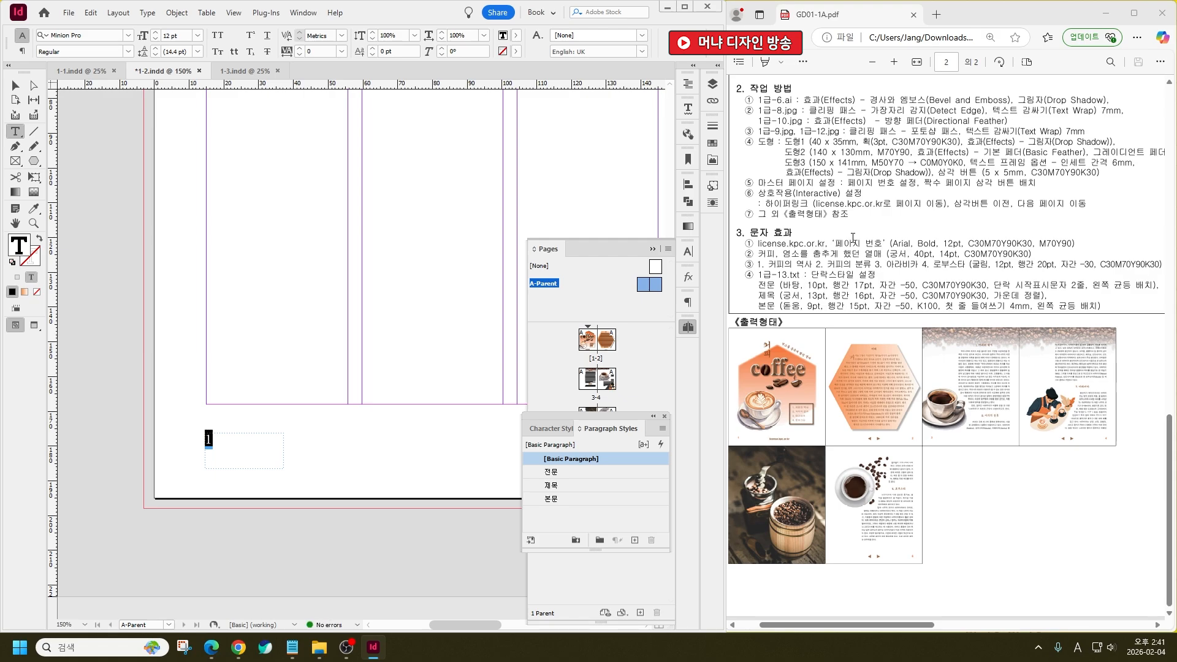
pyautogui.click(126, 38)
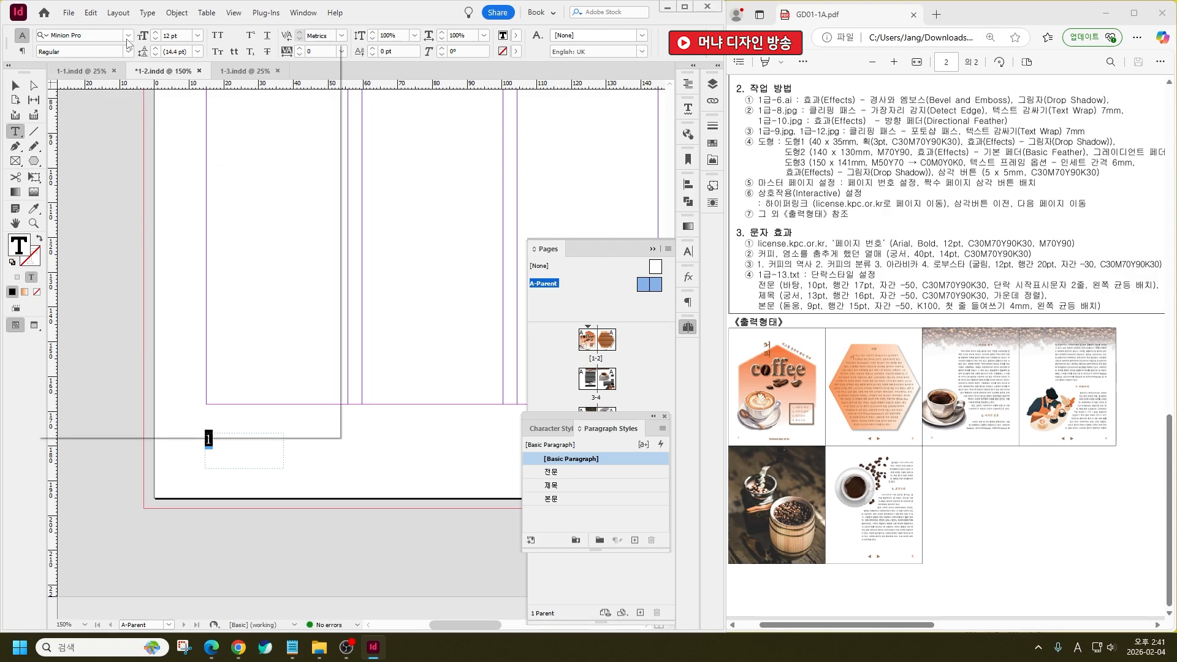
pyautogui.click(90, 93)
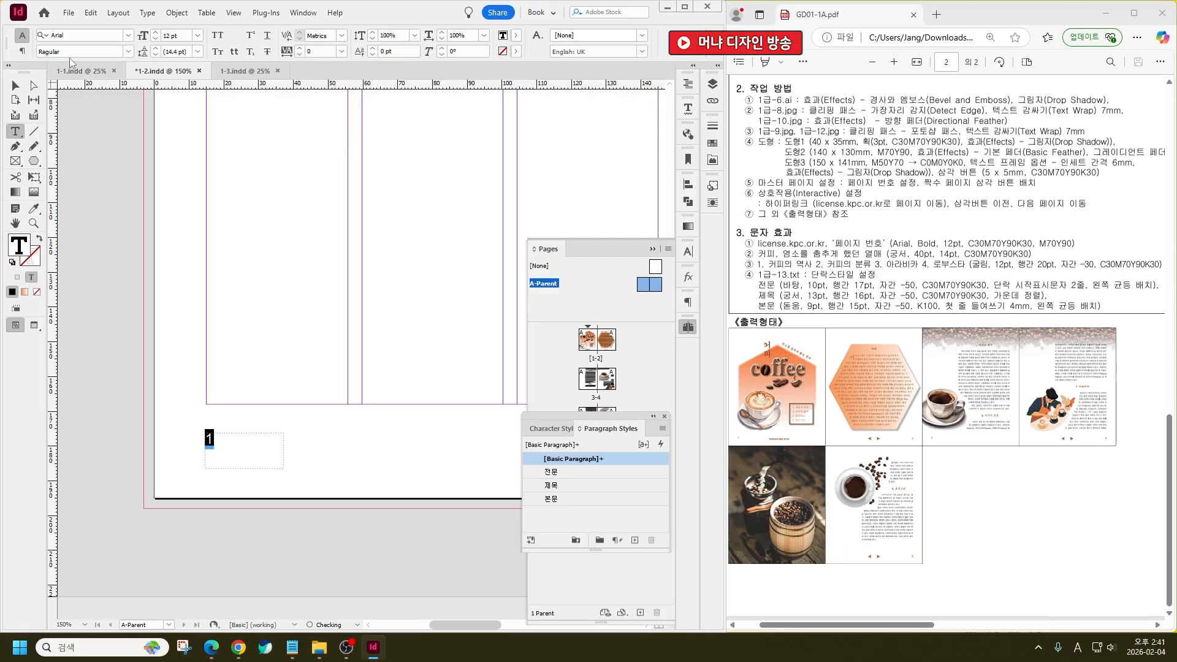
pyautogui.click(128, 51)
pyautogui.click(61, 146)
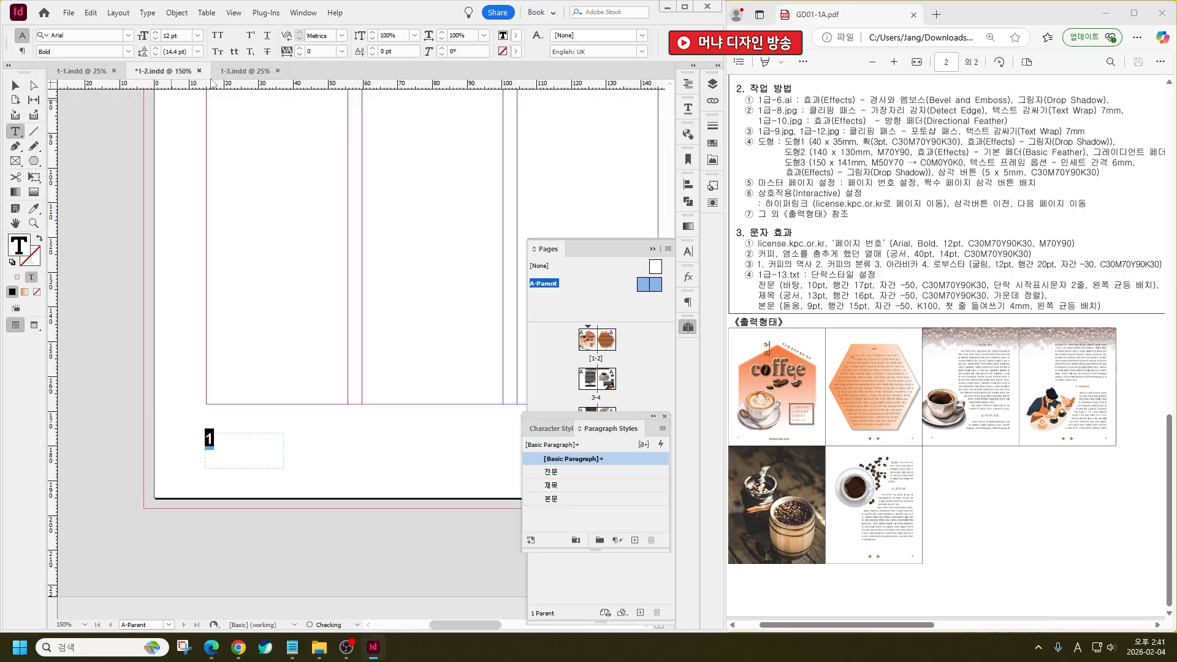
pyautogui.doubleClick(167, 35)
pyautogui.press('Return')
# Colour the number's text orange with M70 Y90 and K0
pyautogui.doubleClick(18, 245)
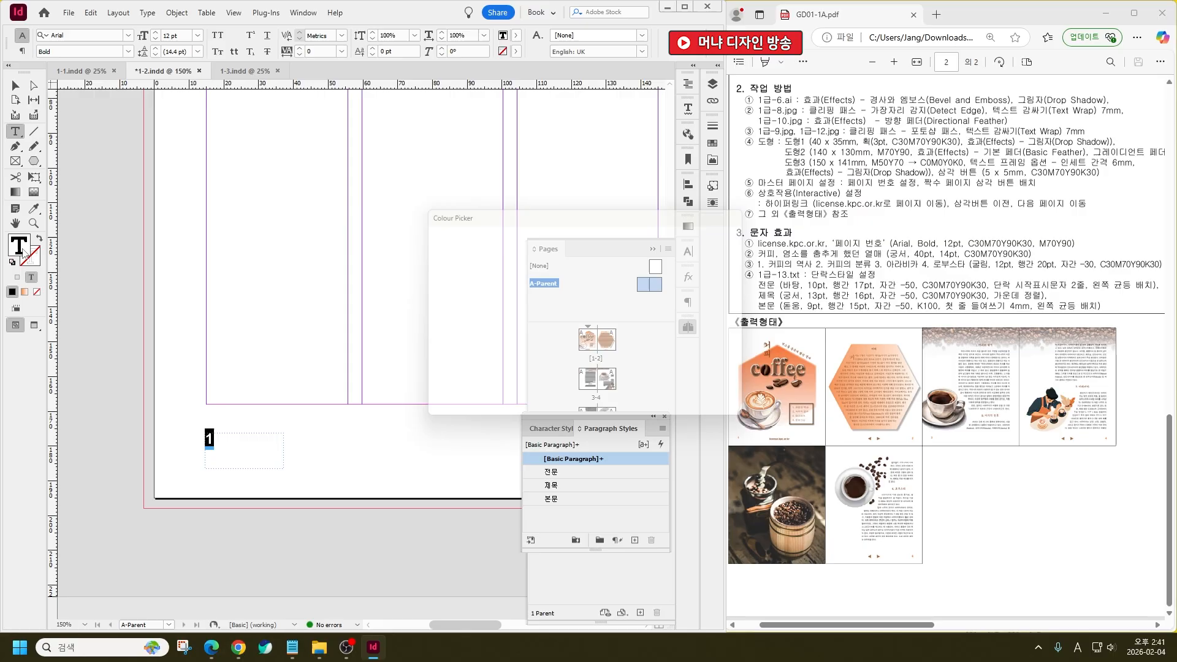
pyautogui.click(733, 359)
pyautogui.press('Tab')
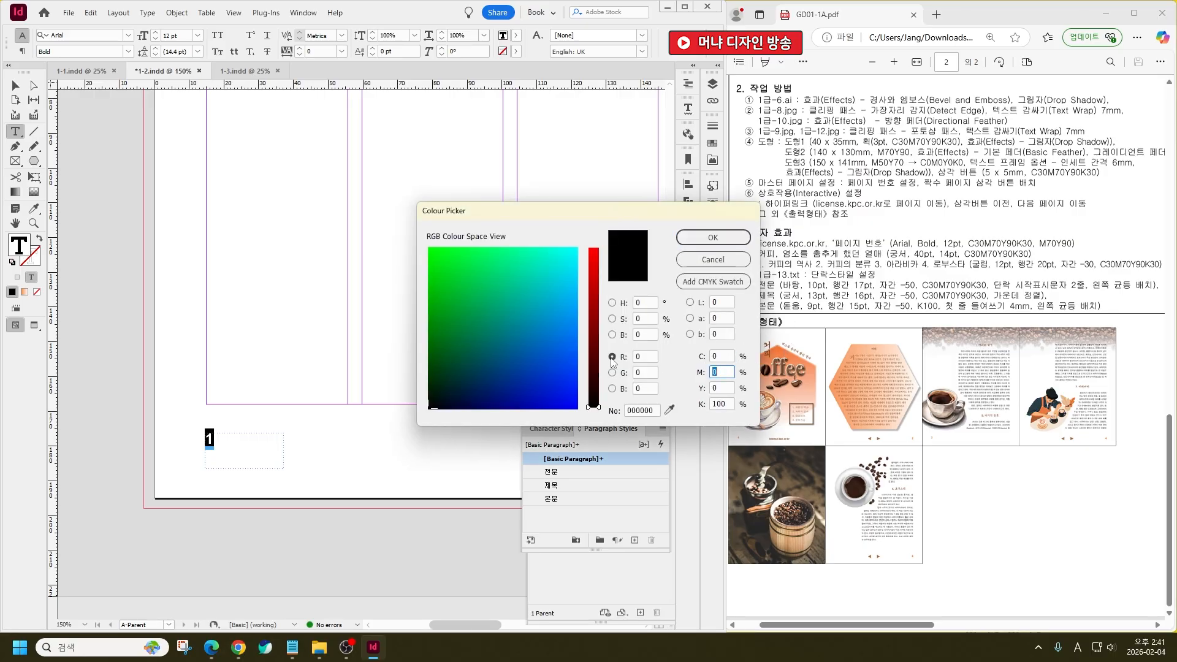
pyautogui.write('70')
pyautogui.press('Tab')
pyautogui.write('90')
pyautogui.press('Tab')
pyautogui.write('0')
pyautogui.press('Return')
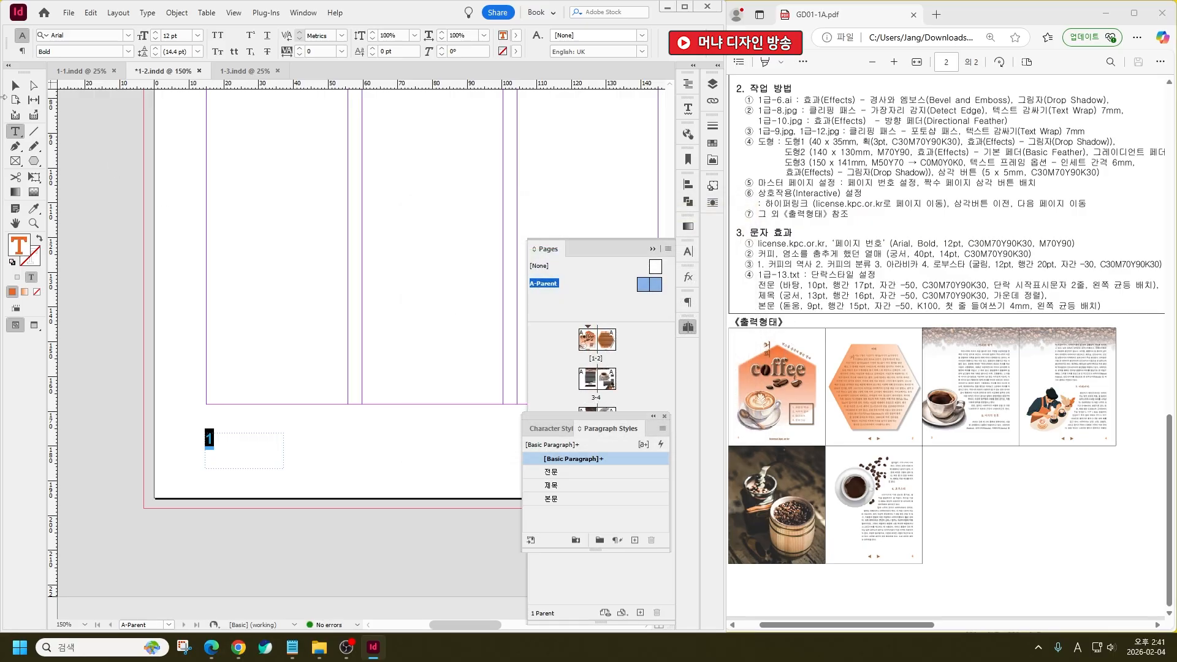
# Replace the typed number in the frame with a Current Page Number marker
pyautogui.click(15, 85)
pyautogui.doubleClick(215, 441)
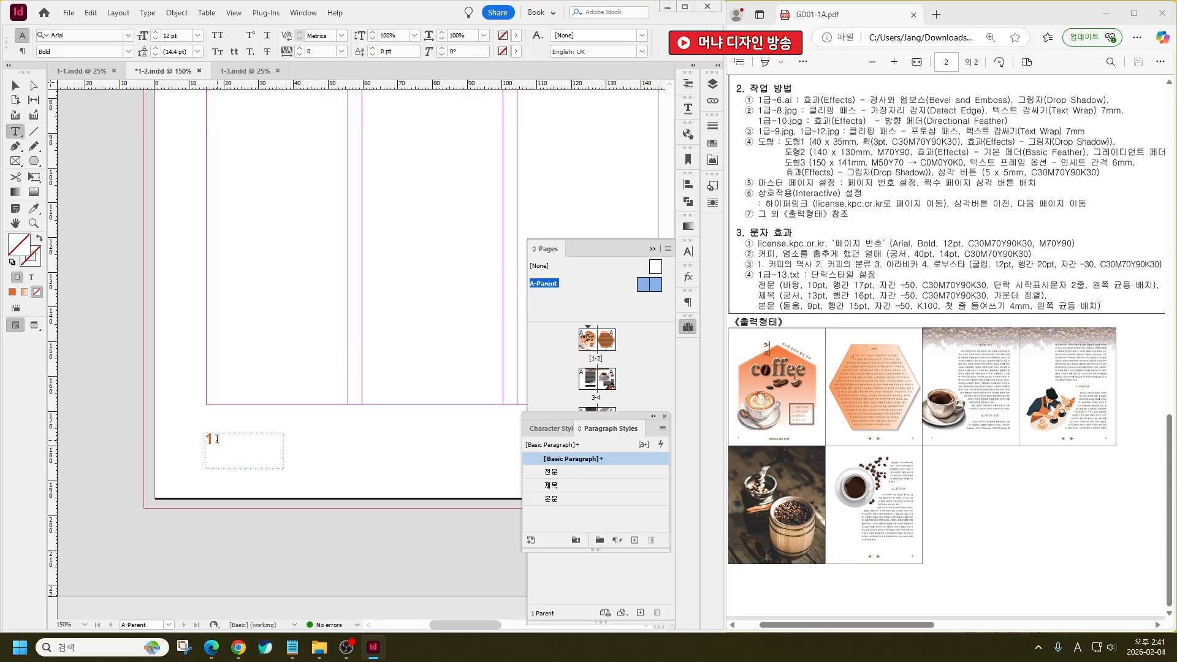
pyautogui.moveTo(216, 441); pyautogui.dragTo(175, 447)
pyautogui.rightClick(236, 435)
pyautogui.moveTo(337, 456)
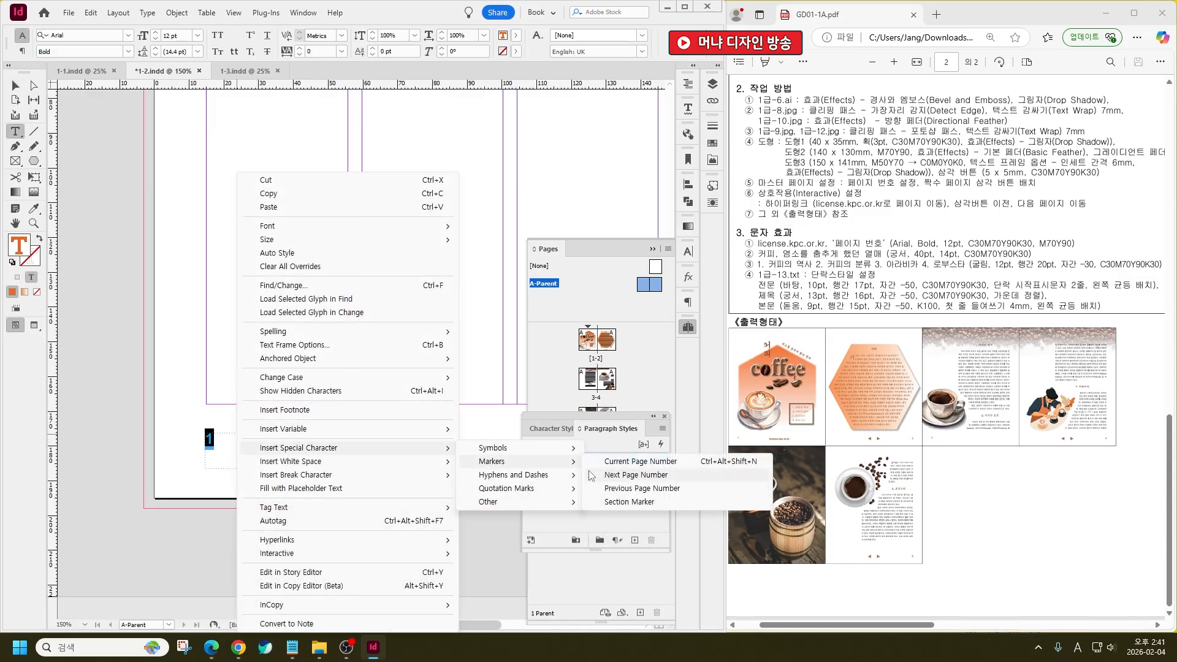
pyautogui.click(632, 459)
pyautogui.click(14, 85)
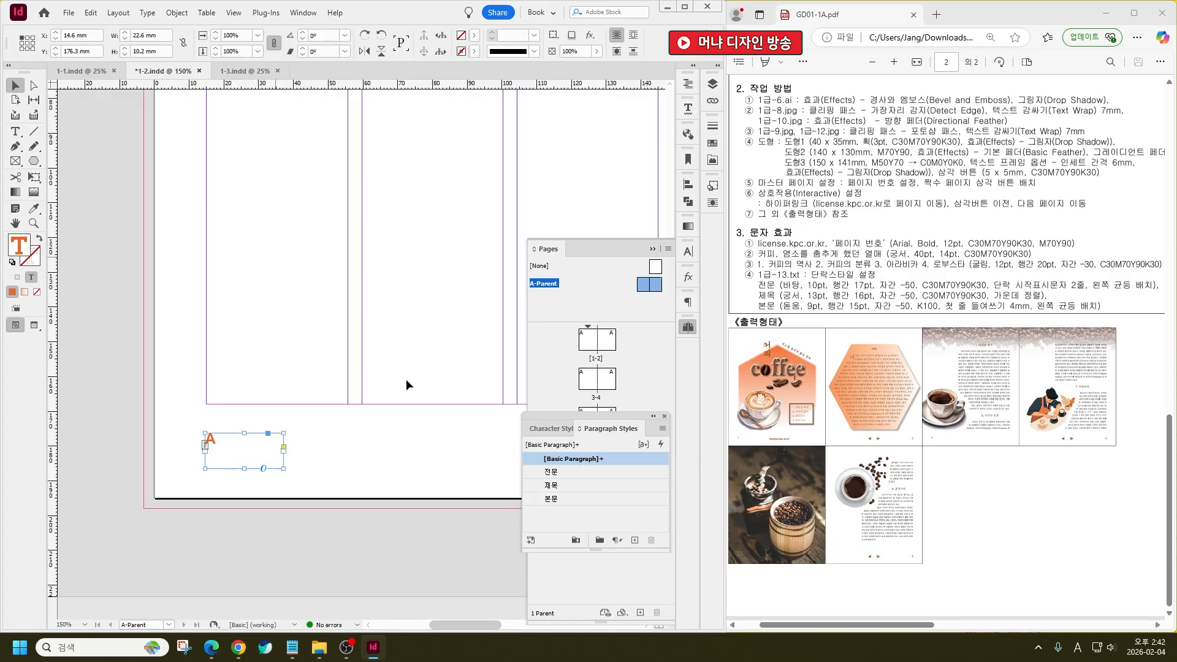
# Copy the page number frame straight across to the outer bottom corner of the right parent page
pyautogui.click(406, 379)
pyautogui.scroll(-2, 231, 458)
pyautogui.moveTo(273, 451); pyautogui.dragTo(449, 451)
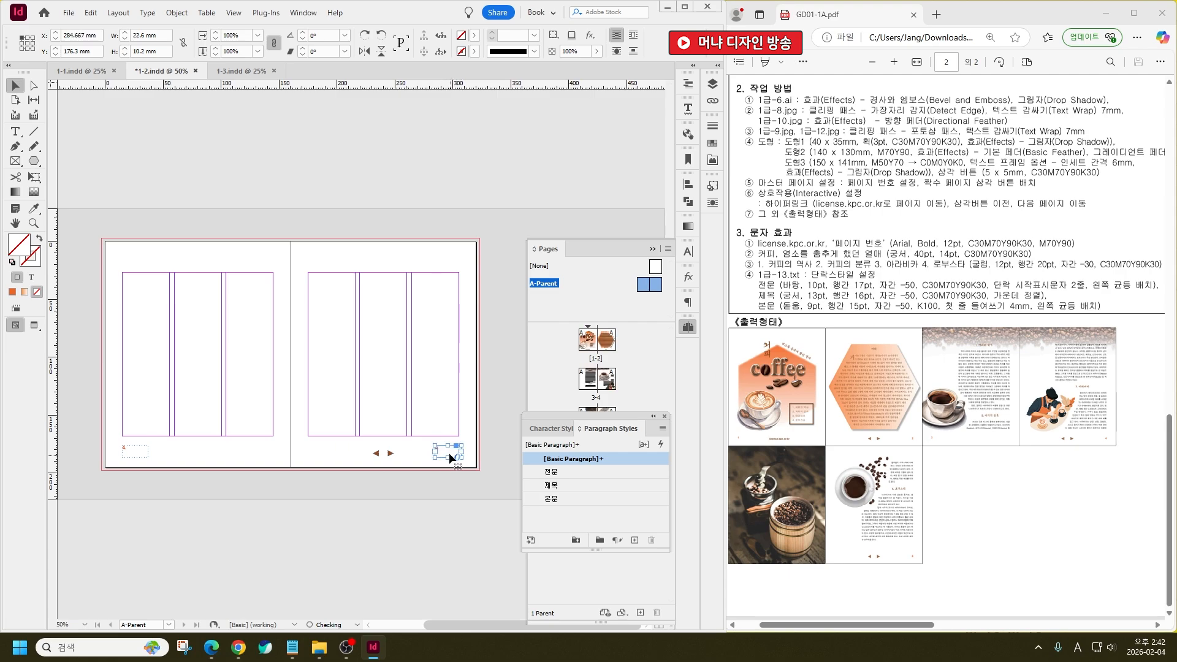
# Right-align the copied page number marker in its frame on the right parent page
pyautogui.doubleClick(449, 453)
pyautogui.hotkey('ctrl', 'a')
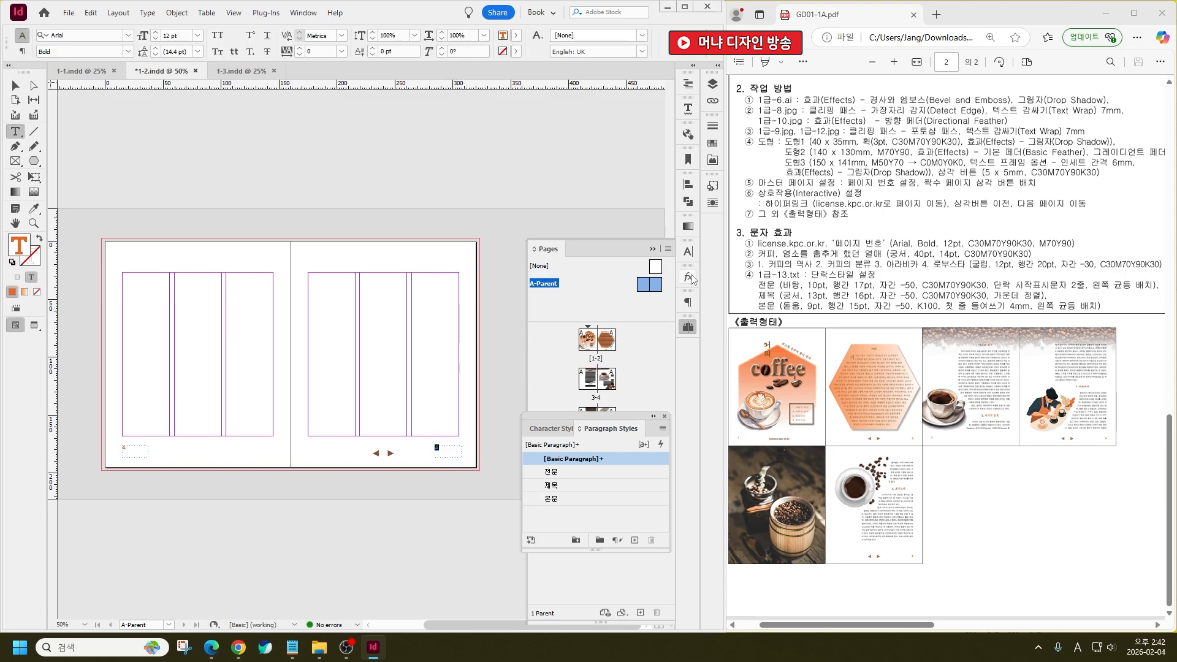
pyautogui.hotkey('ctrl', 't')
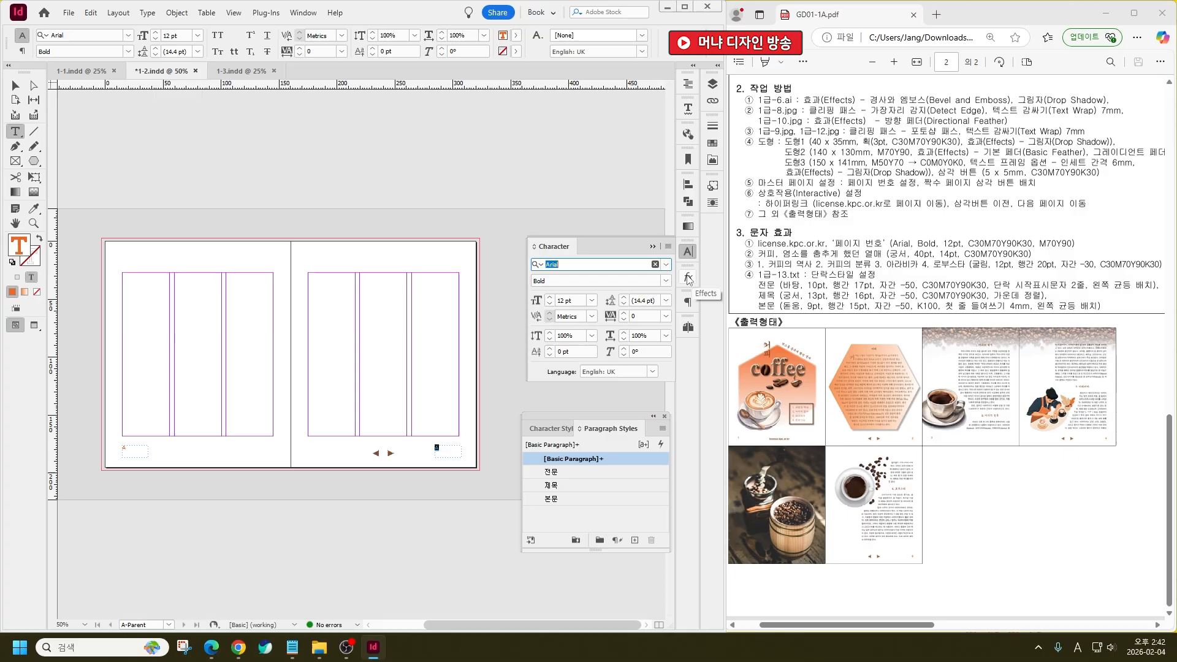
pyautogui.click(688, 301)
pyautogui.click(567, 316)
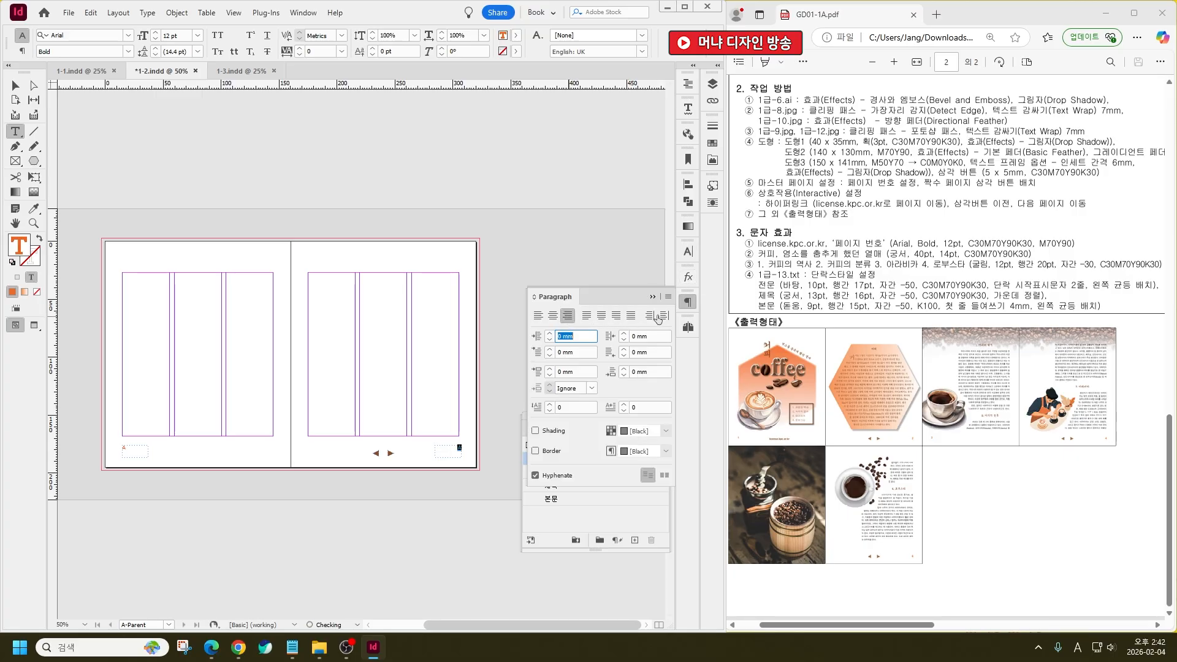
pyautogui.click(653, 296)
pyautogui.click(17, 87)
pyautogui.click(501, 437)
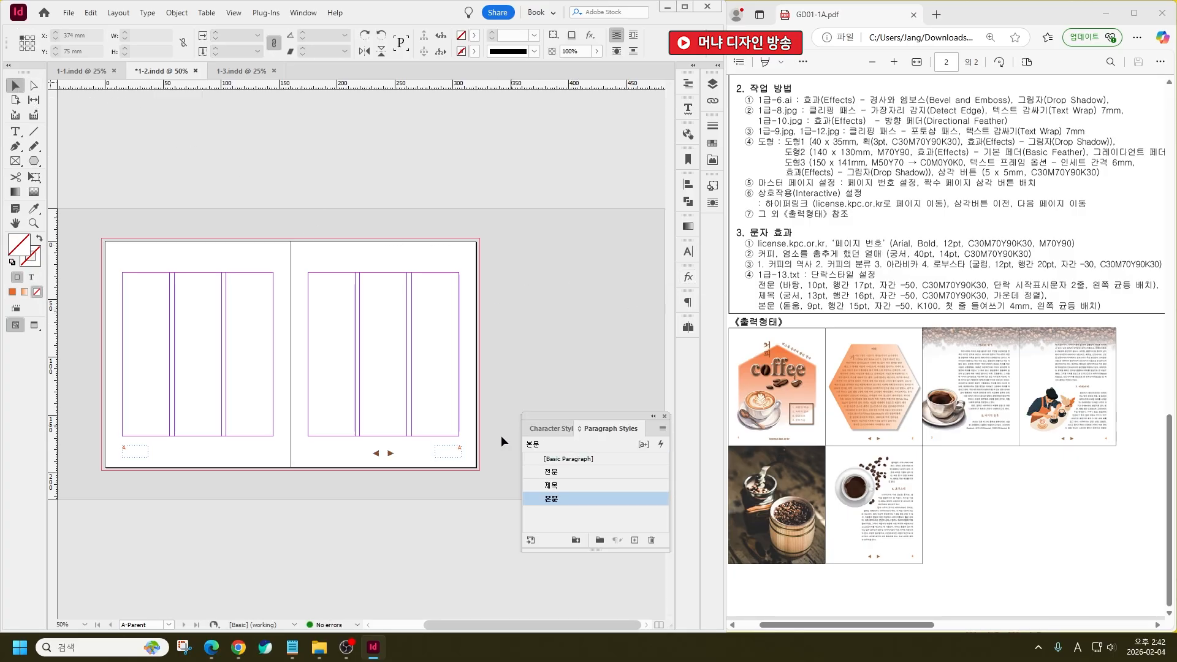
pyautogui.scroll(3, 484, 455)
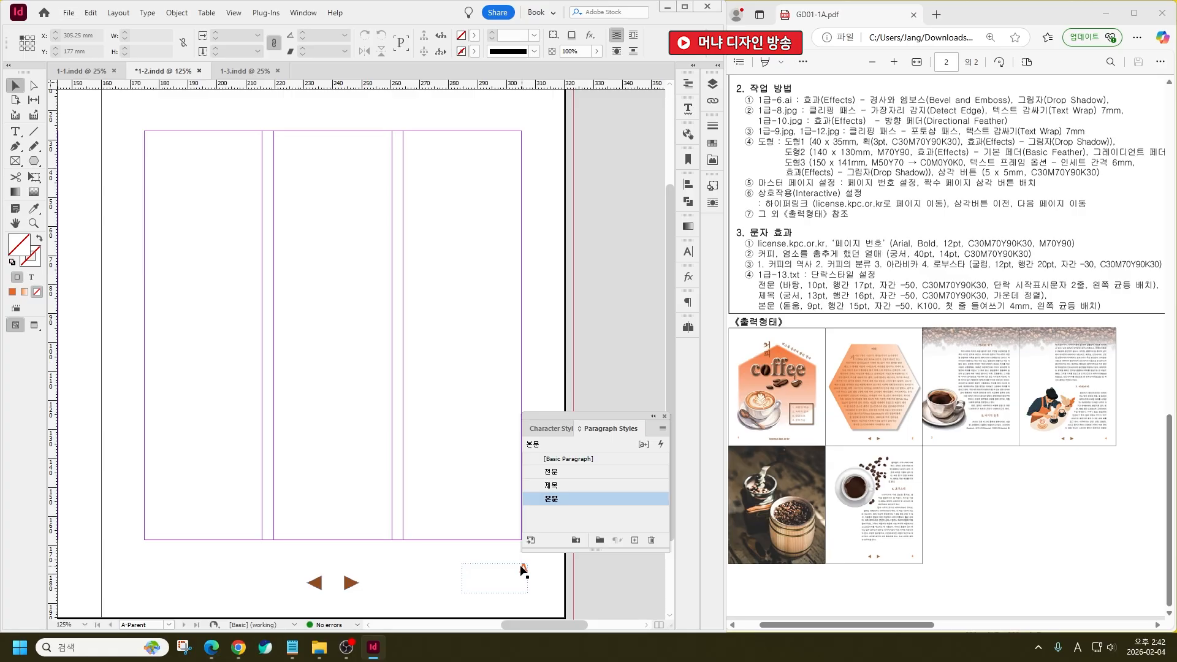
pyautogui.moveTo(522, 564); pyautogui.dragTo(510, 525)
pyautogui.click(553, 572)
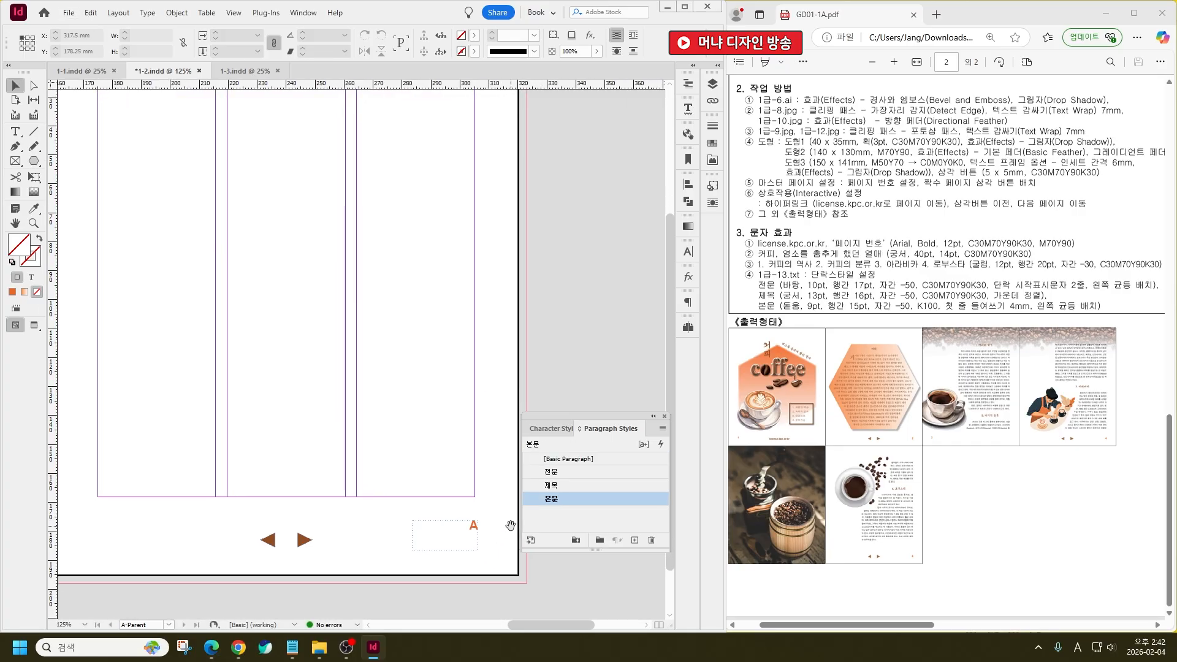
# On A-Parent, move both page number frames straight down together to Y 181.3 mm
pyautogui.click(688, 327)
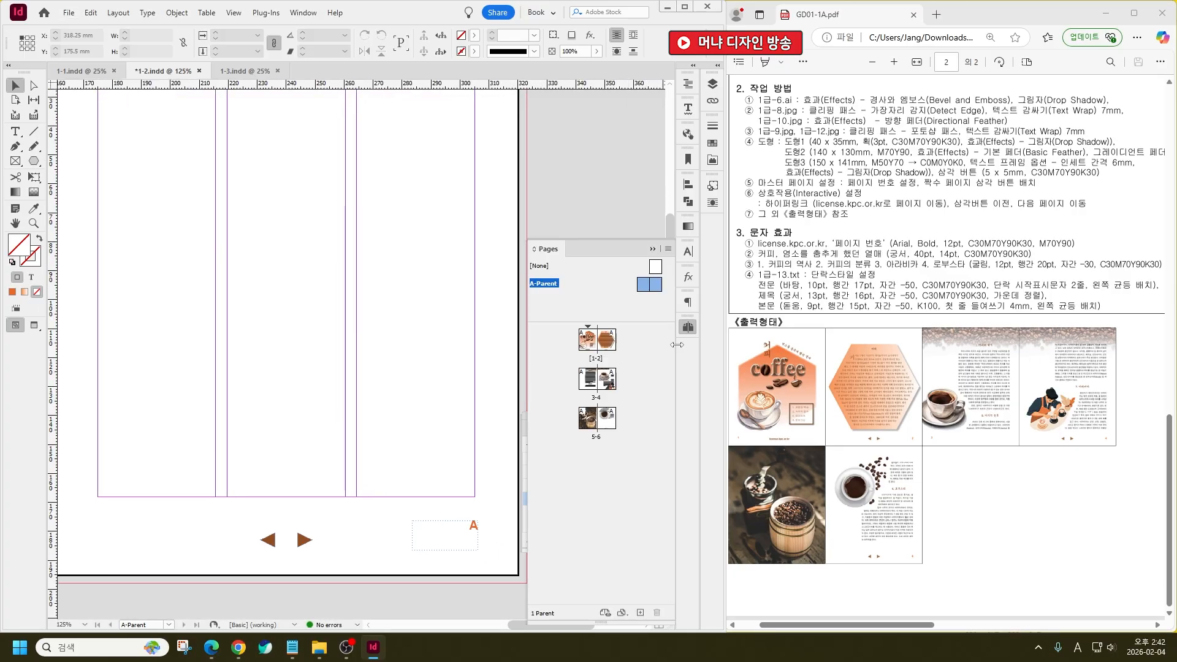
pyautogui.doubleClick(587, 341)
pyautogui.moveTo(174, 569); pyautogui.dragTo(235, 481)
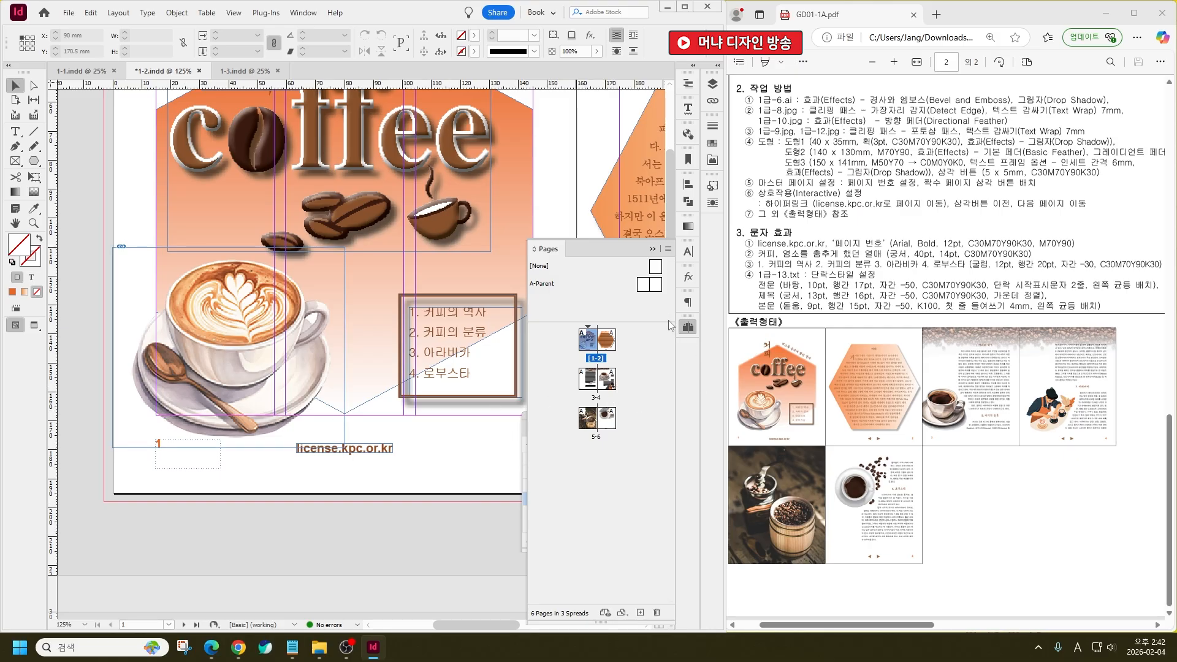
pyautogui.doubleClick(643, 284)
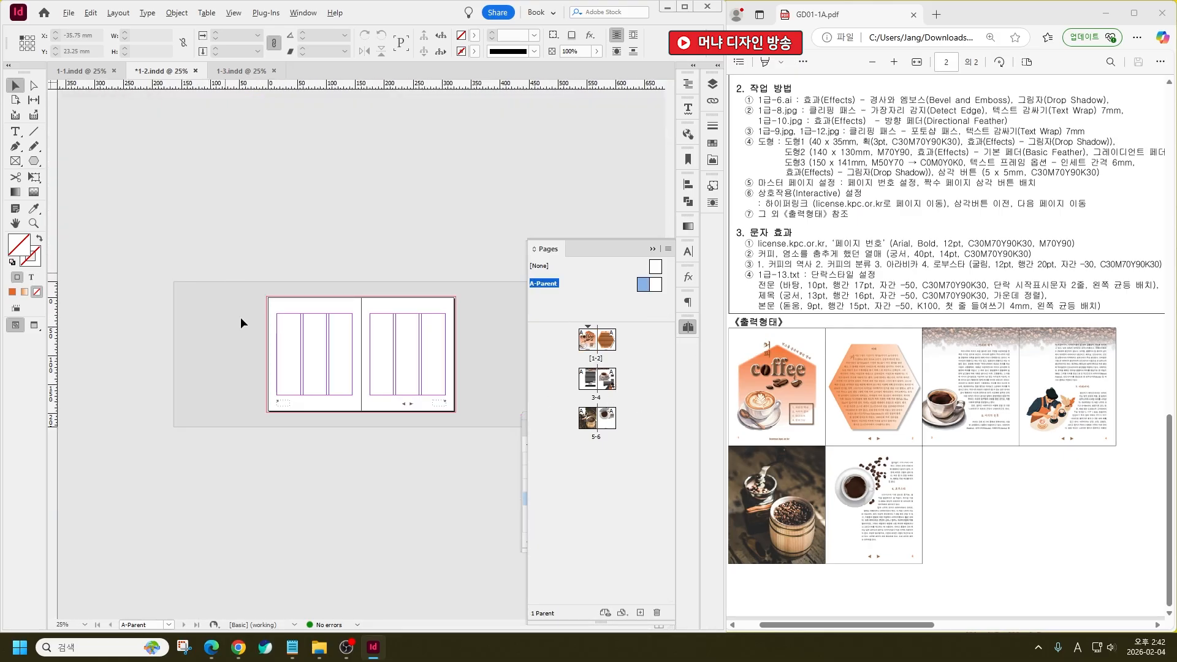
pyautogui.click(283, 405)
pyautogui.moveTo(439, 380); pyautogui.dragTo(439, 379)
pyautogui.hotkey('ctrl', '1')
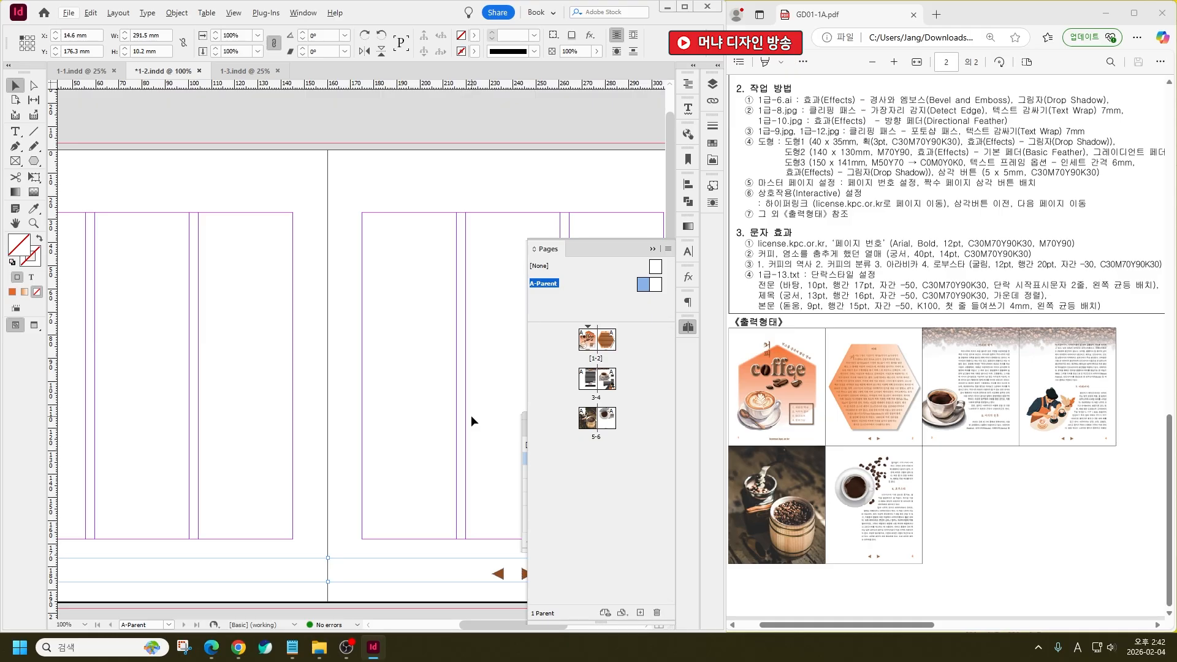
pyautogui.hotkey('ctrl', '-')
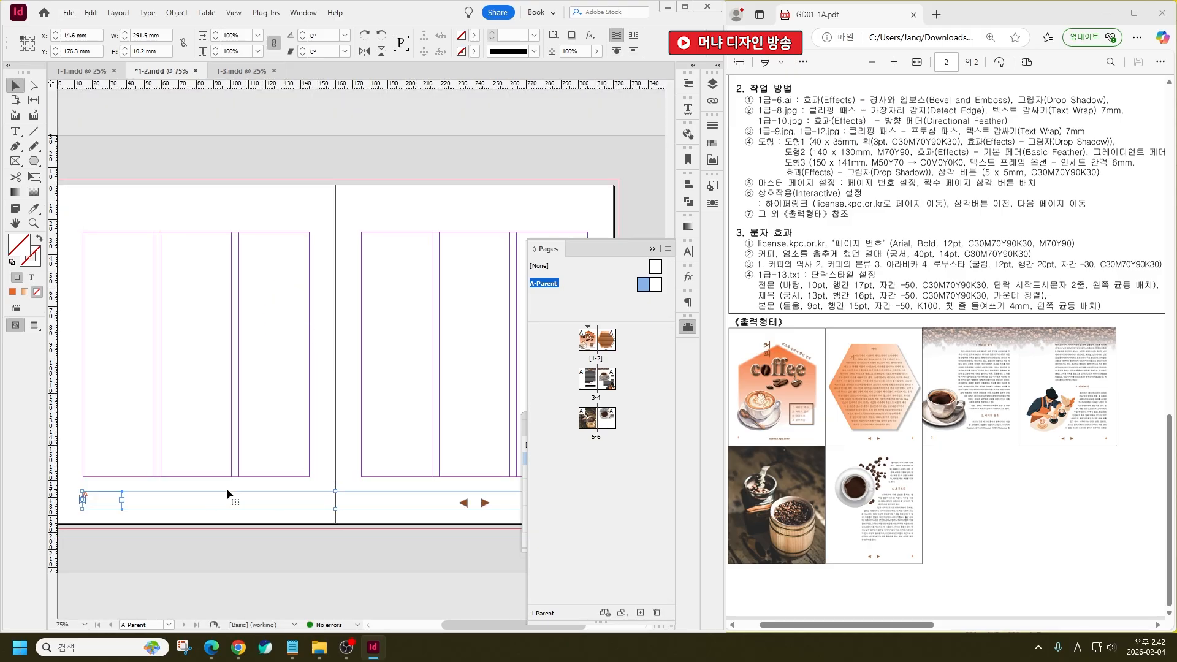
pyautogui.press('Down')
pyautogui.press('Down')
pyautogui.press('Down')
pyautogui.press('Down')
pyautogui.press('Down')
pyautogui.press('Down')
pyautogui.press('Down')
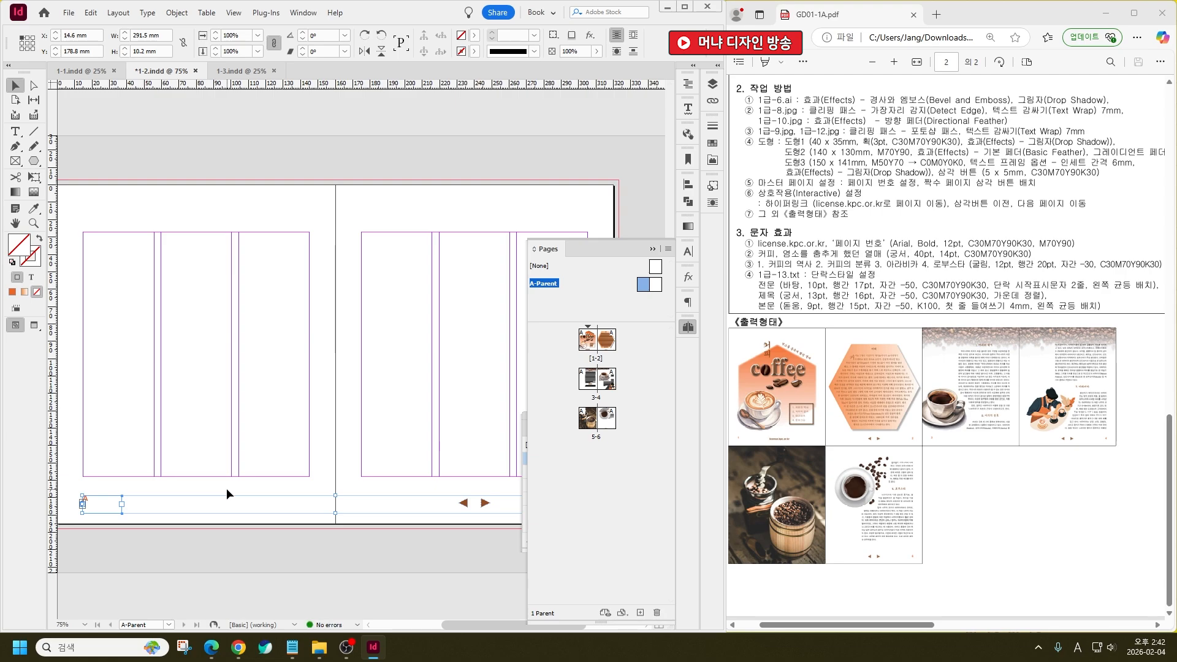
pyautogui.click(226, 488)
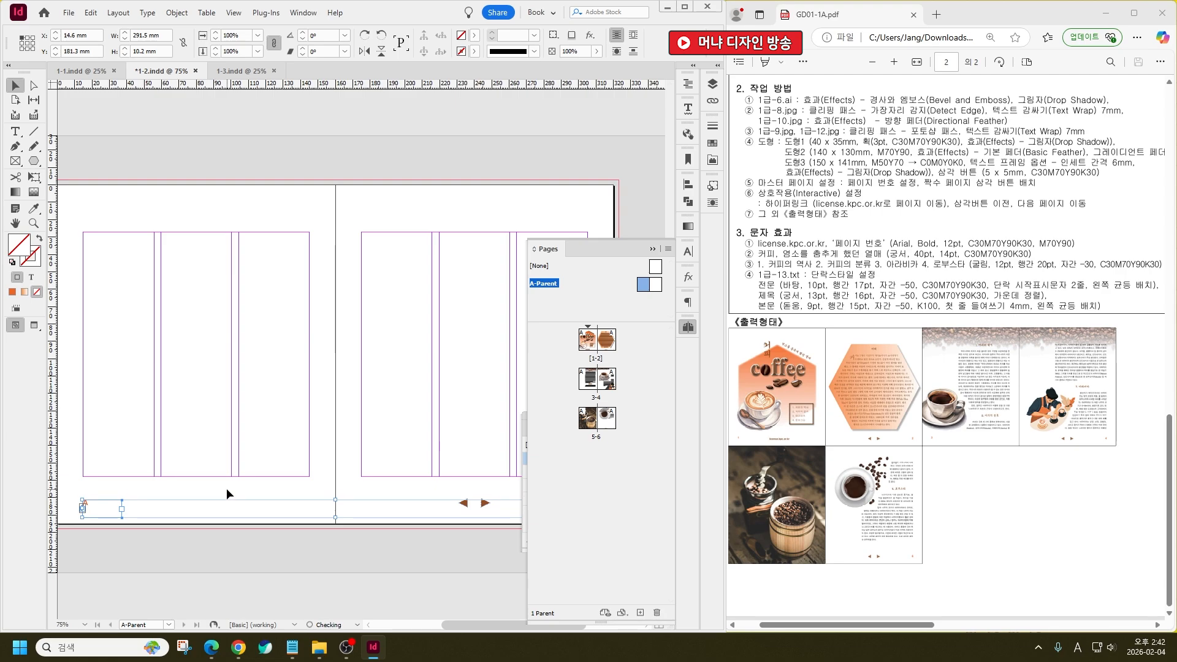
# Inspect the page numbers and navigation arrows on the document spreads, from pages 1-2 down to 5-6
pyautogui.doubleClick(596, 358)
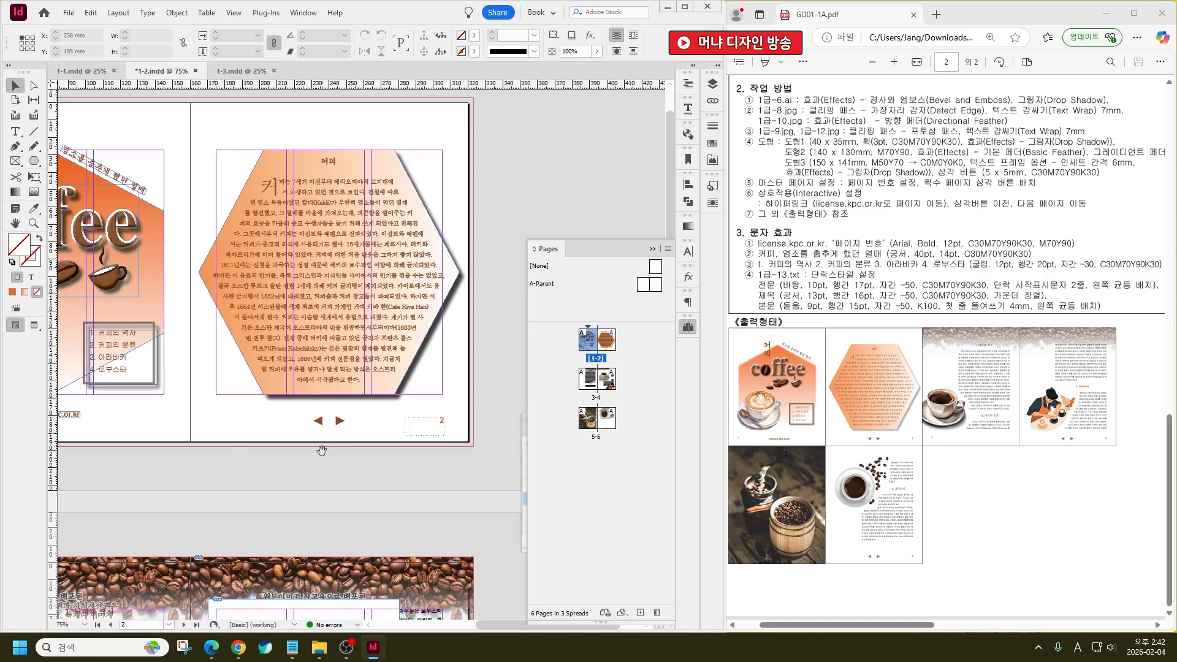
pyautogui.scroll(-15, 321, 451)
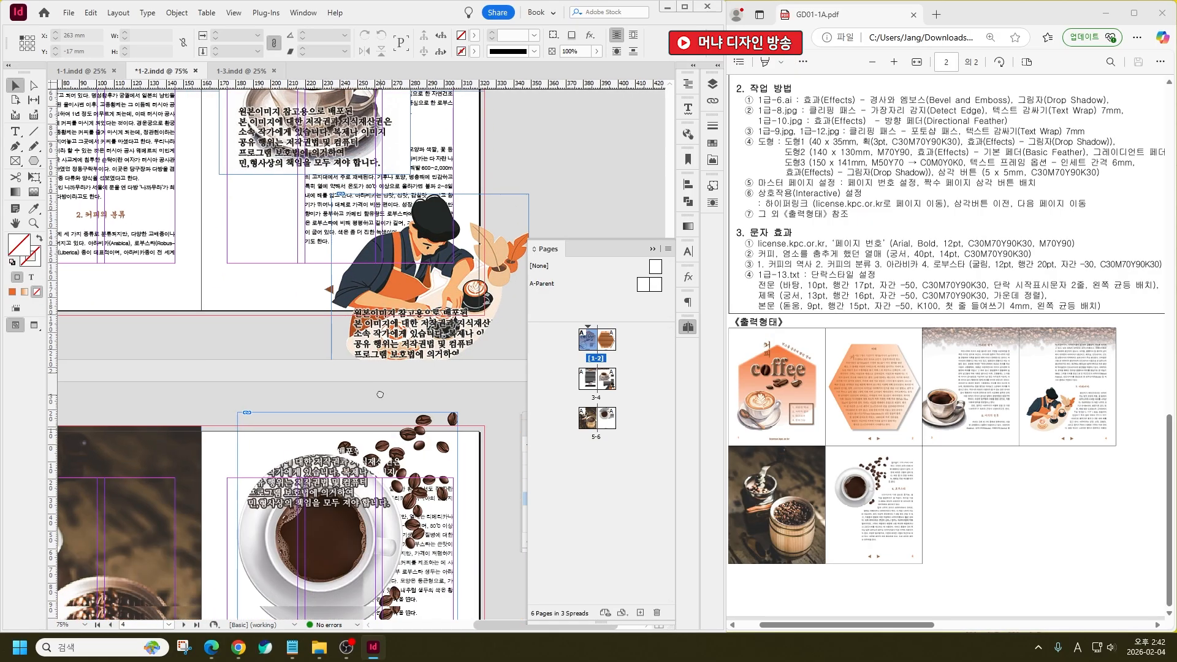
pyautogui.scroll(-5, 380, 395)
pyautogui.scroll(14, 387, 343)
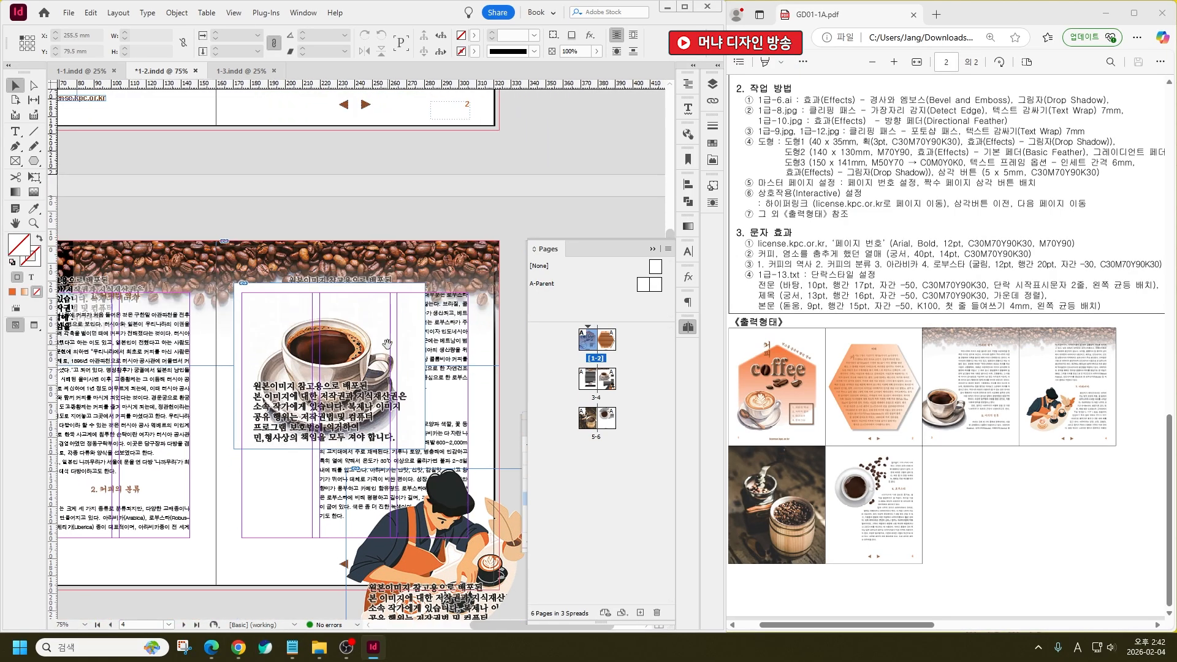
pyautogui.moveTo(387, 344); pyautogui.dragTo(419, 429)
pyautogui.moveTo(67, 350); pyautogui.dragTo(301, 406)
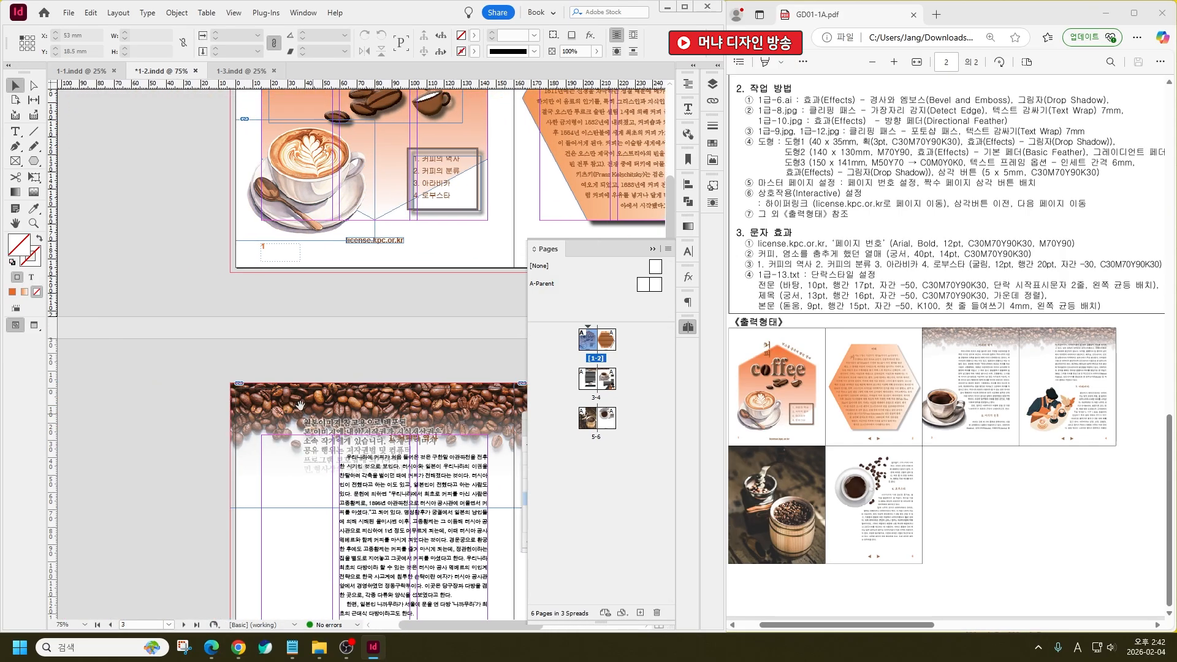
pyautogui.moveTo(422, 314); pyautogui.dragTo(342, 378)
pyautogui.doubleClick(311, 302)
pyautogui.hotkey('ctrl', 'a')
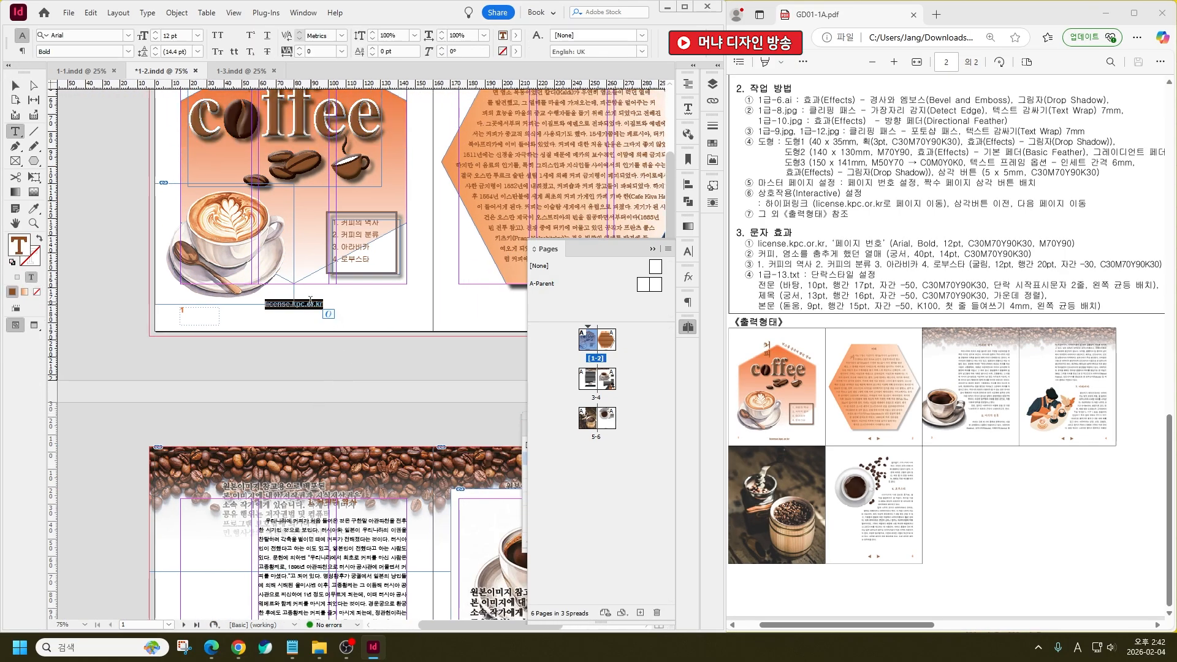
pyautogui.rightClick(310, 302)
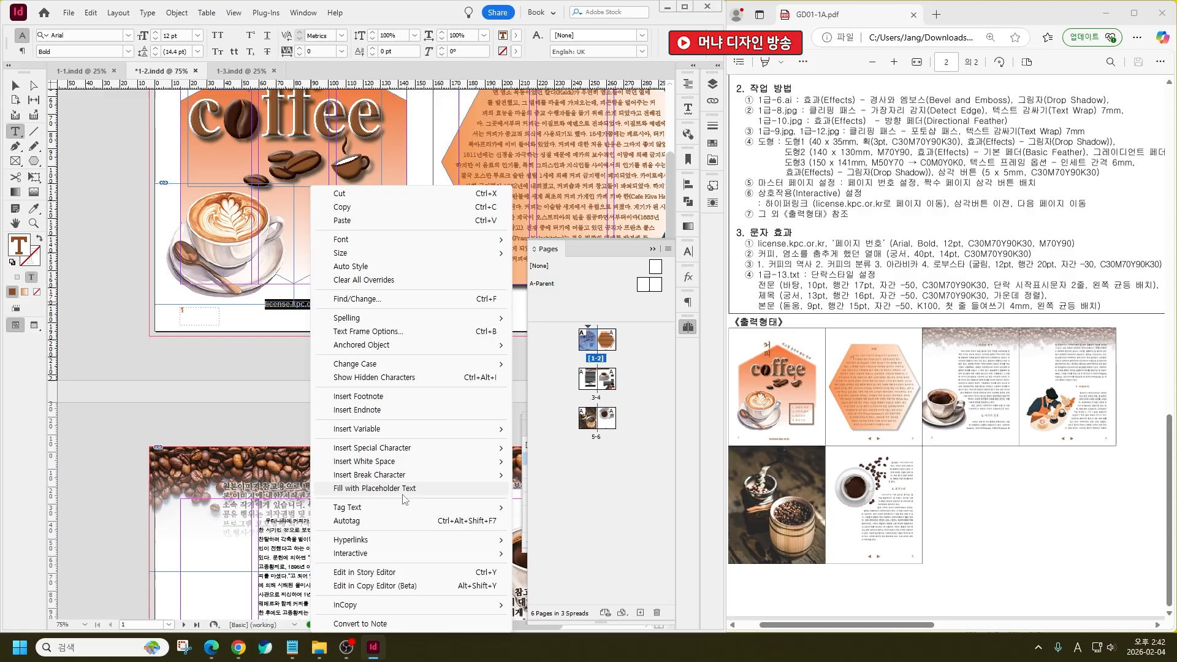
pyautogui.moveTo(390, 541)
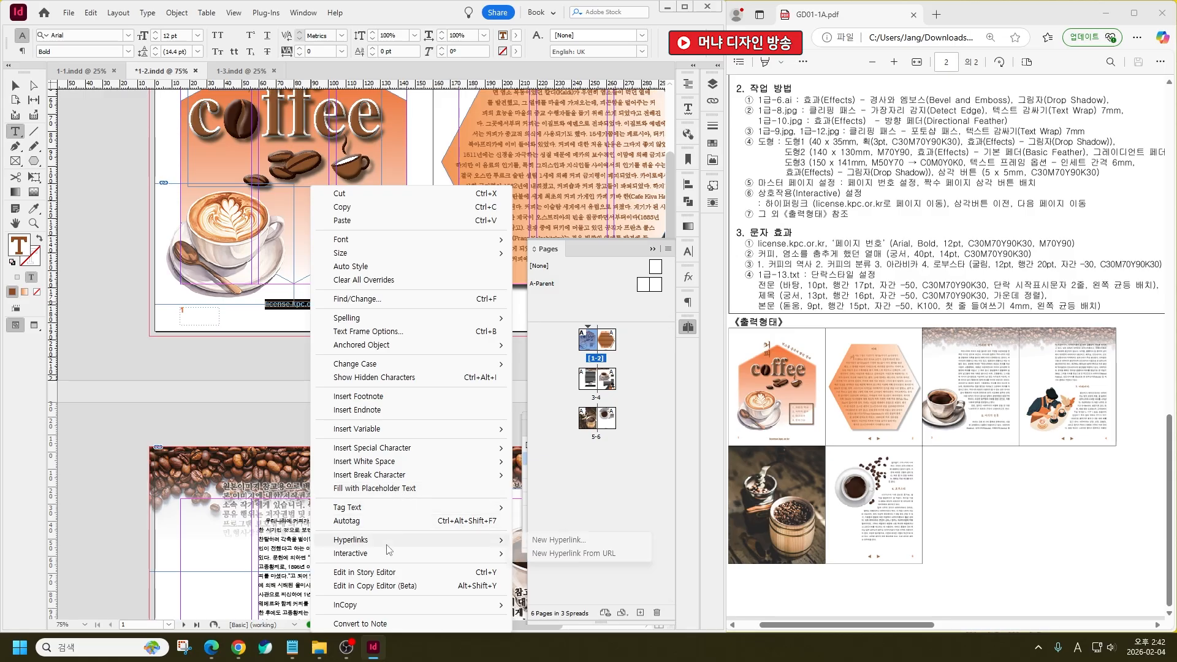
pyautogui.click(578, 541)
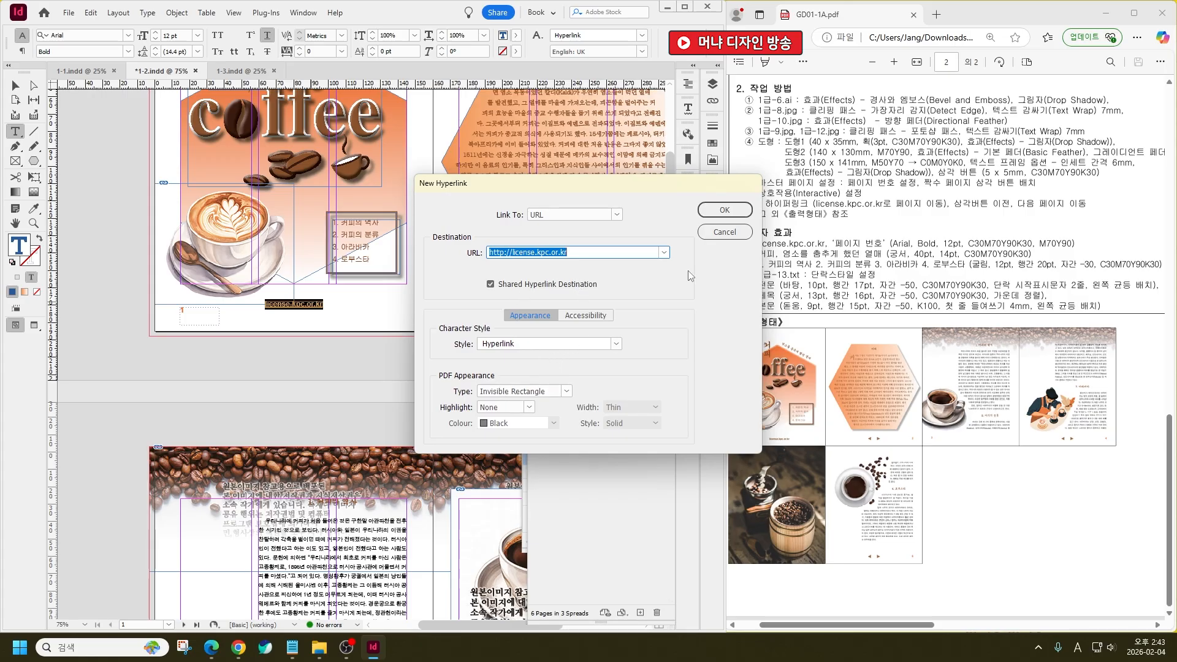
pyautogui.click(723, 209)
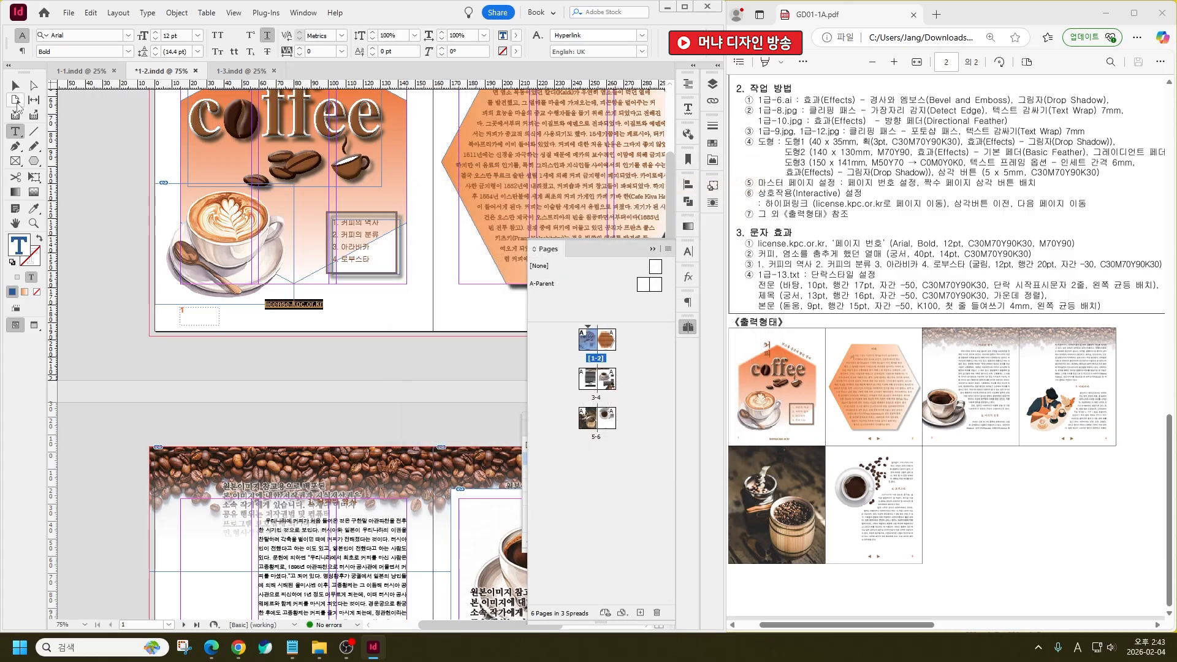
pyautogui.click(16, 86)
pyautogui.click(325, 344)
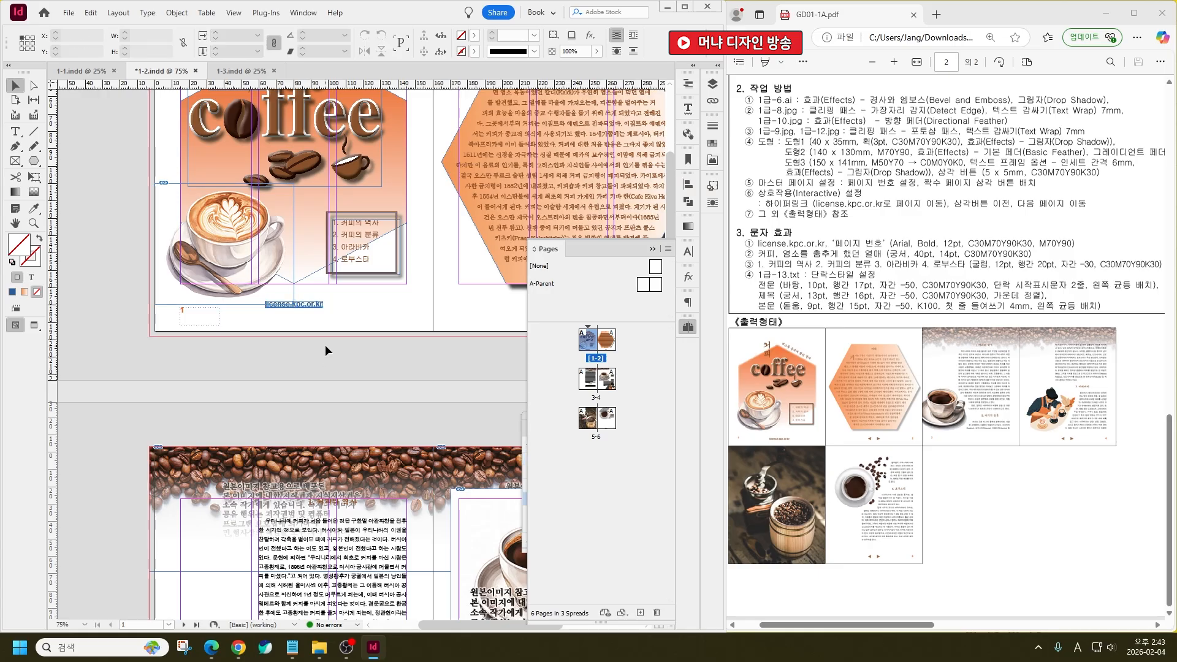
# Examine the images on spreads 3-4 and 5-6 and the exam brief's clipping path and text wrap requirements for 1급-8.jpg, 1급-9.jpg and 1급-12.jpg
pyautogui.moveTo(444, 319); pyautogui.dragTo(329, 435)
pyautogui.scroll(-10, 329, 436)
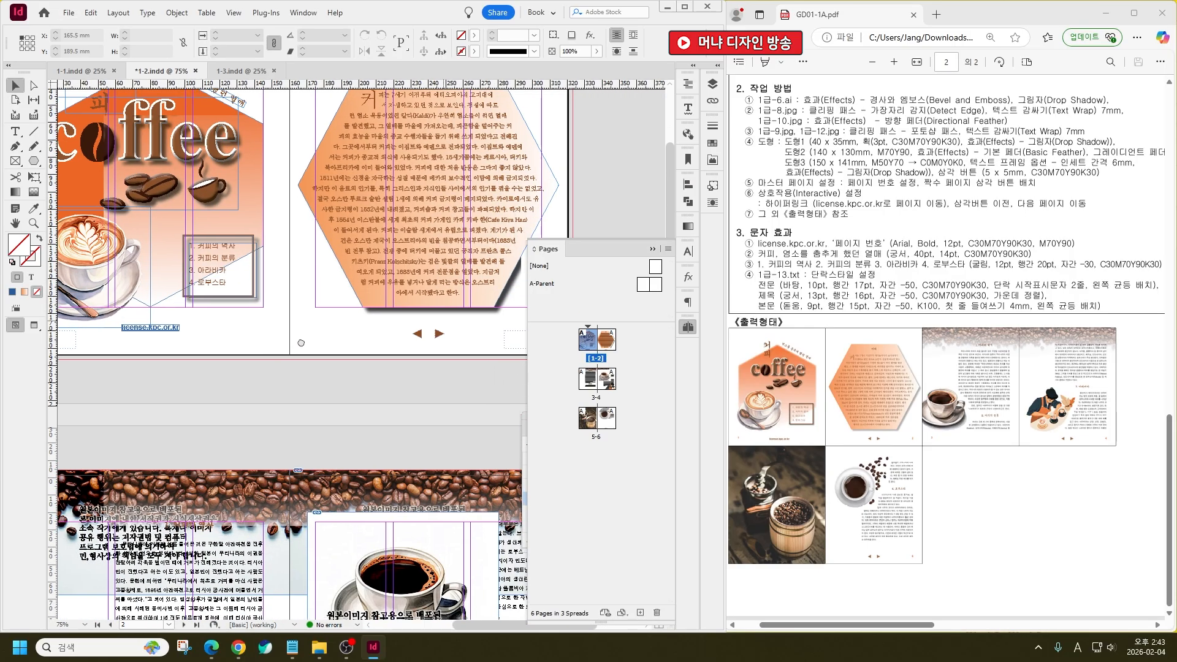
pyautogui.moveTo(419, 270); pyautogui.dragTo(468, 201)
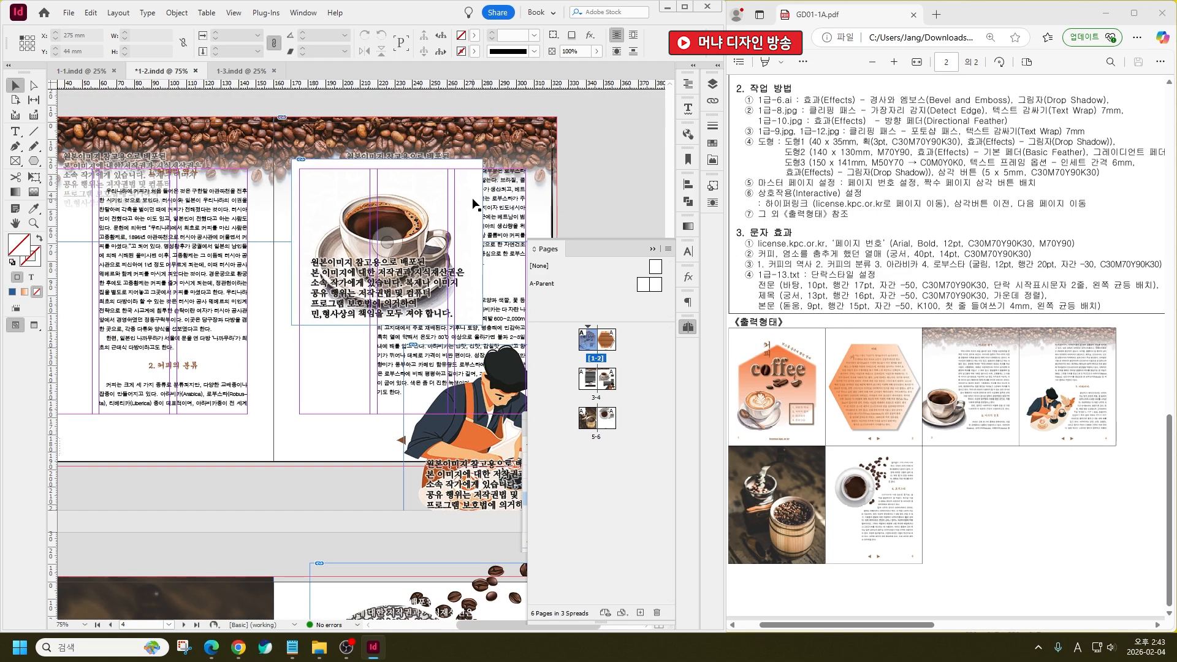
pyautogui.click(376, 325)
pyautogui.scroll(-4, 410, 342)
pyautogui.hscroll(3, 410, 342)
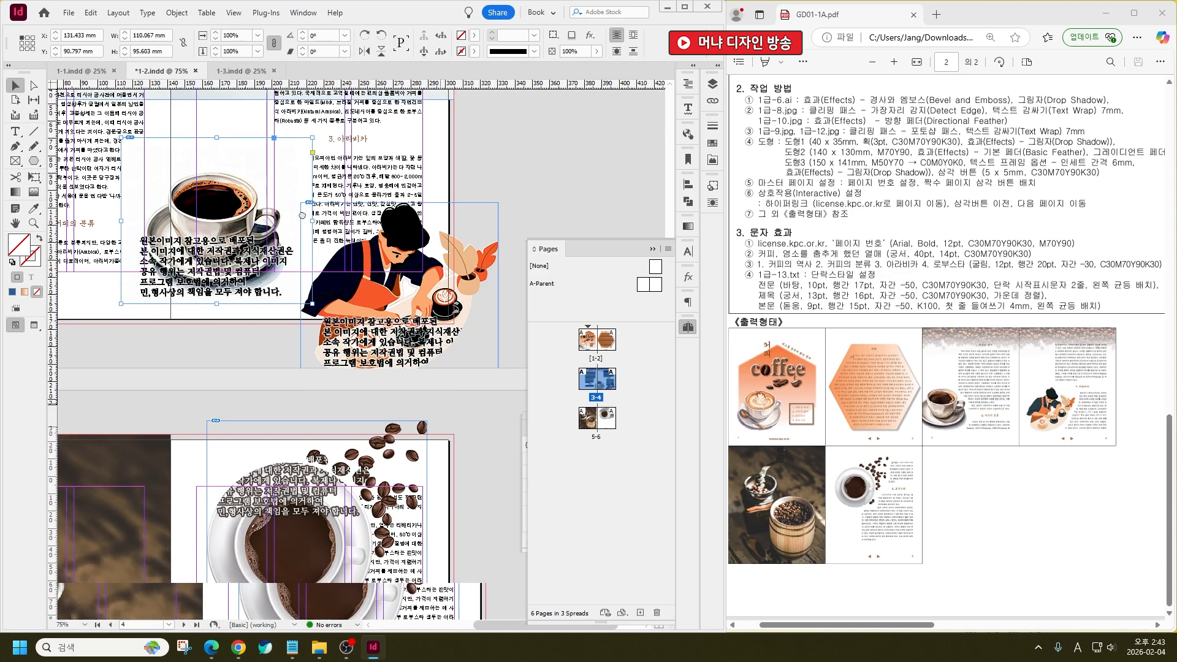
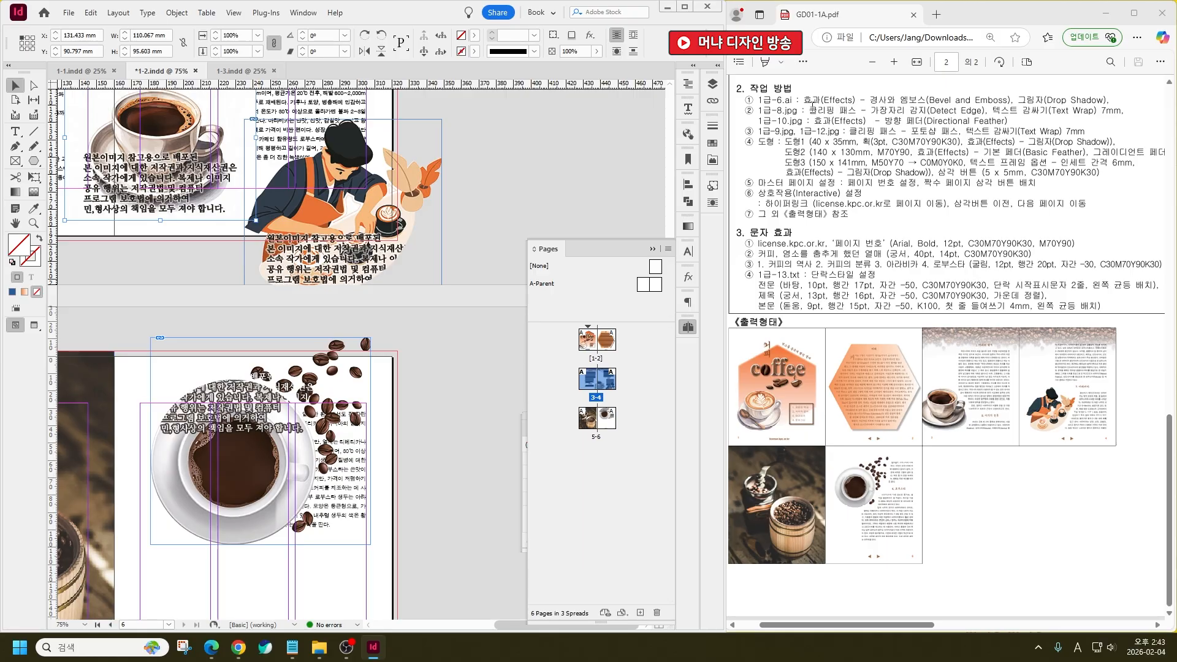
pyautogui.moveTo(812, 104); pyautogui.dragTo(1121, 112)
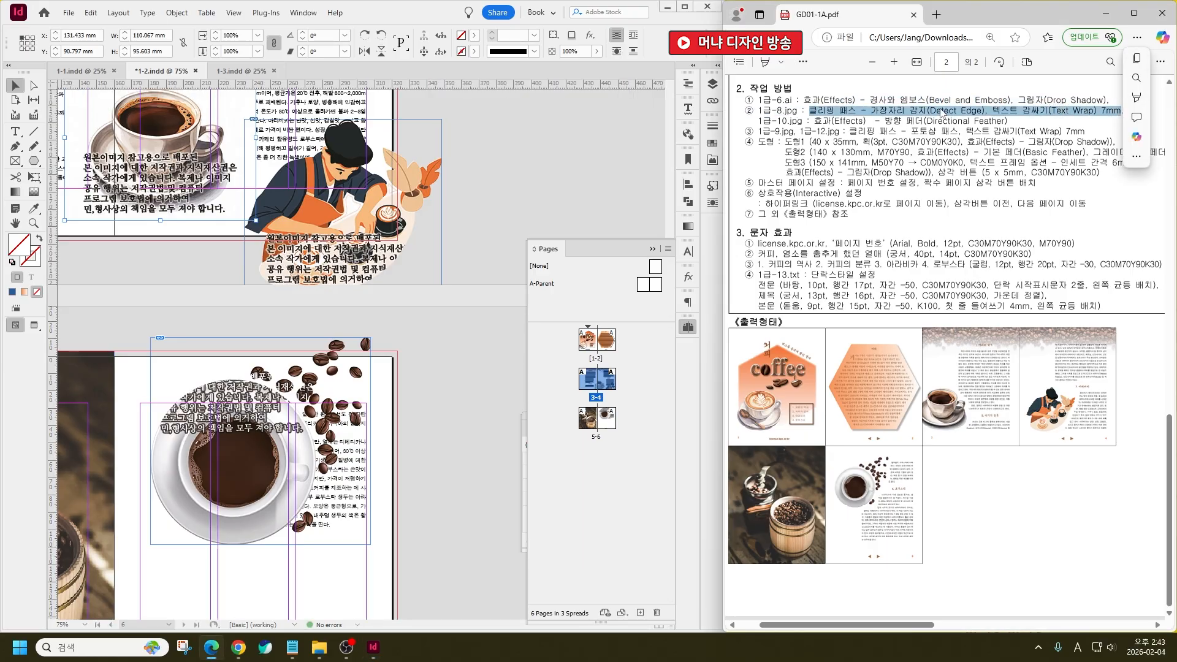
pyautogui.moveTo(846, 131); pyautogui.dragTo(1090, 131)
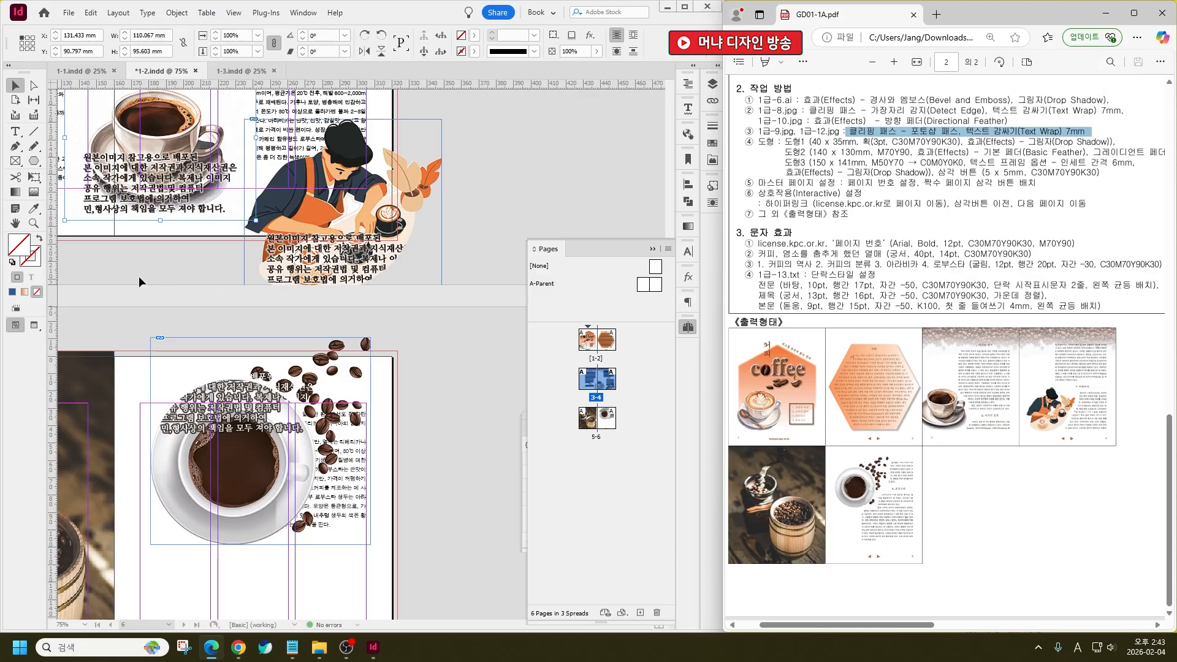
# Apply a Detect Edges clipping path to the coffee cup image on the 3-4 spread
pyautogui.click(125, 161)
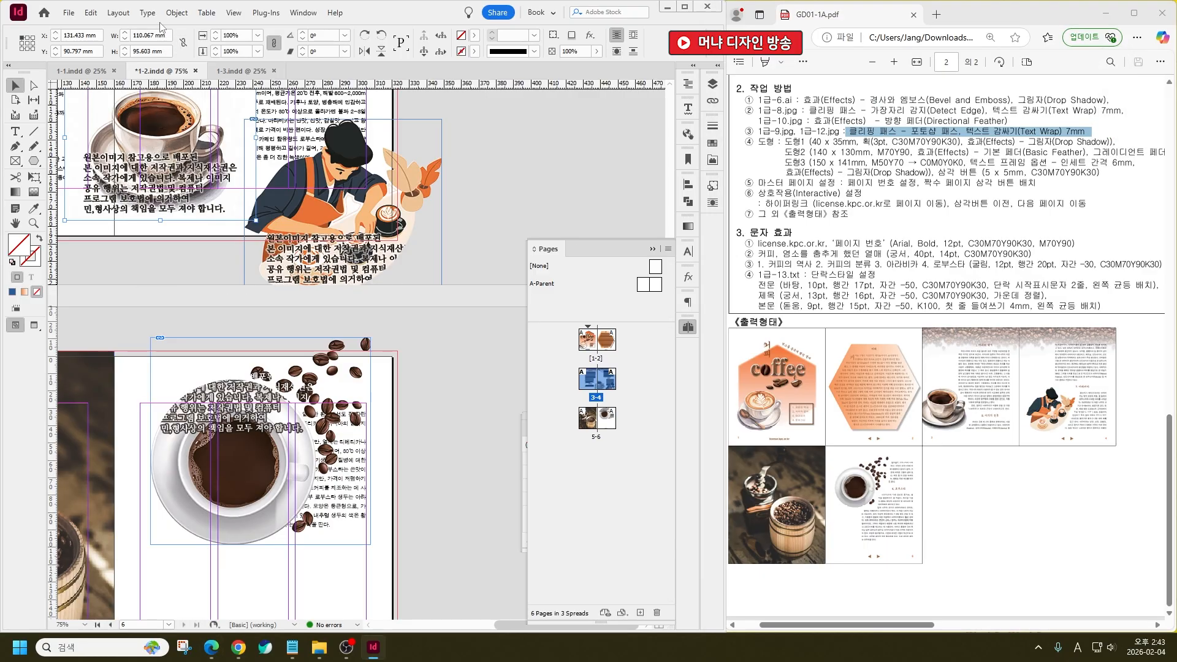
pyautogui.click(177, 12)
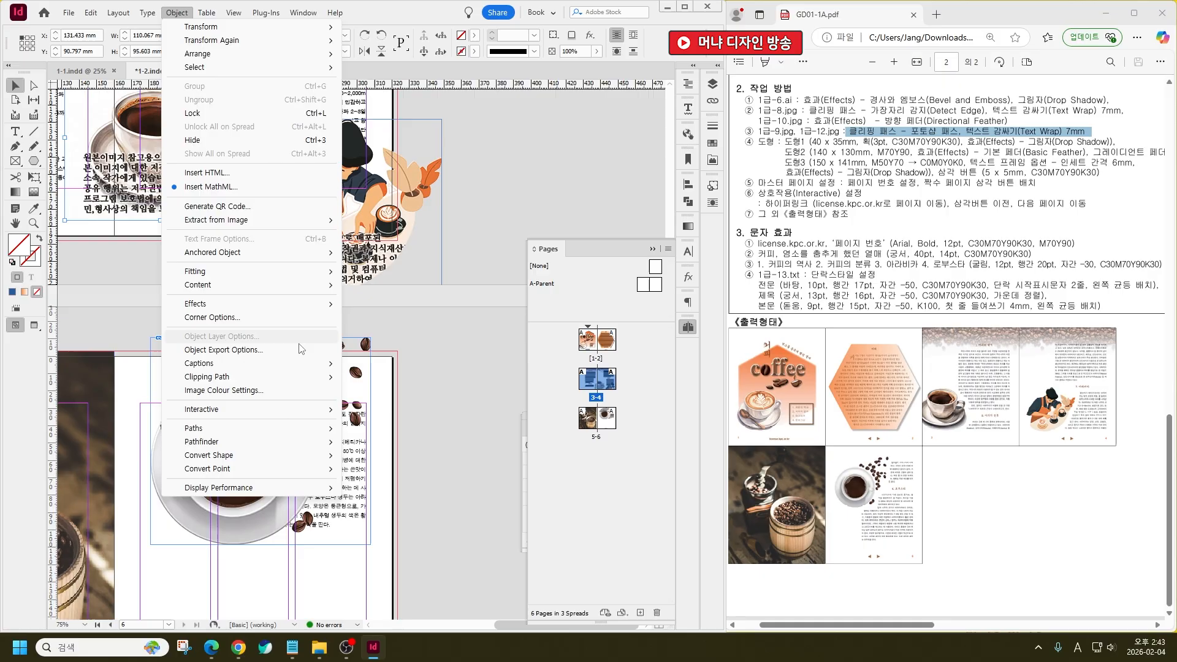
pyautogui.moveTo(300, 377)
pyautogui.click(368, 376)
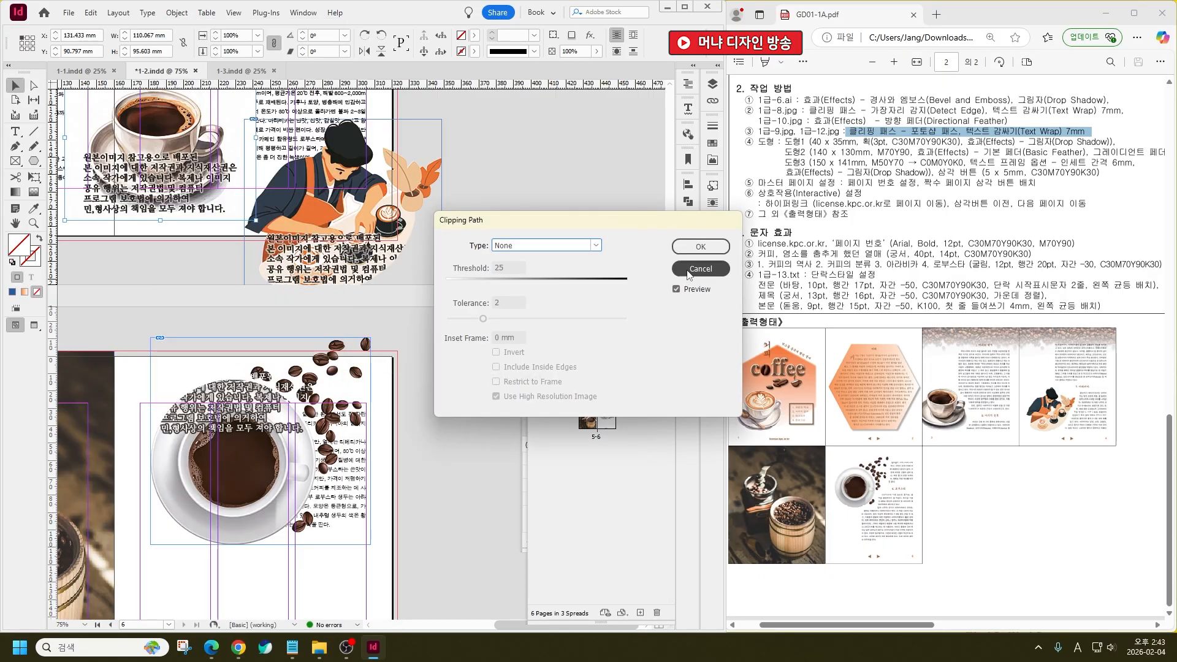
pyautogui.click(563, 245)
pyautogui.click(539, 270)
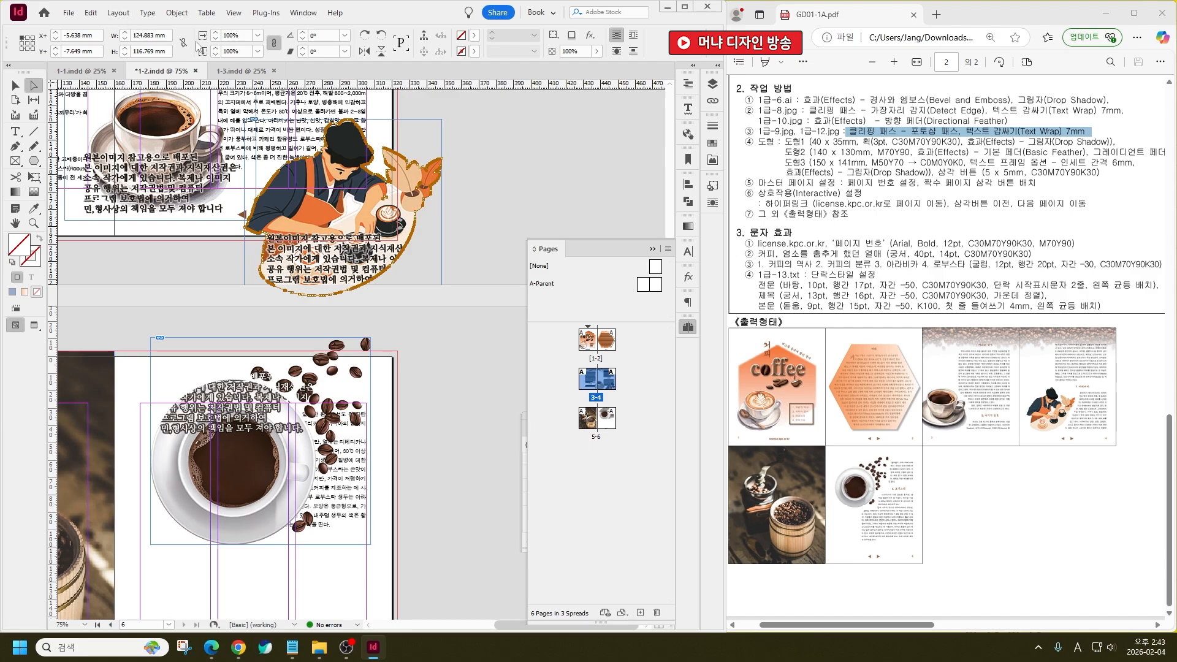
# Apply a Photoshop Path clipping path using 패스 1 to the barista illustration on the 3-4 spread
pyautogui.press('v')
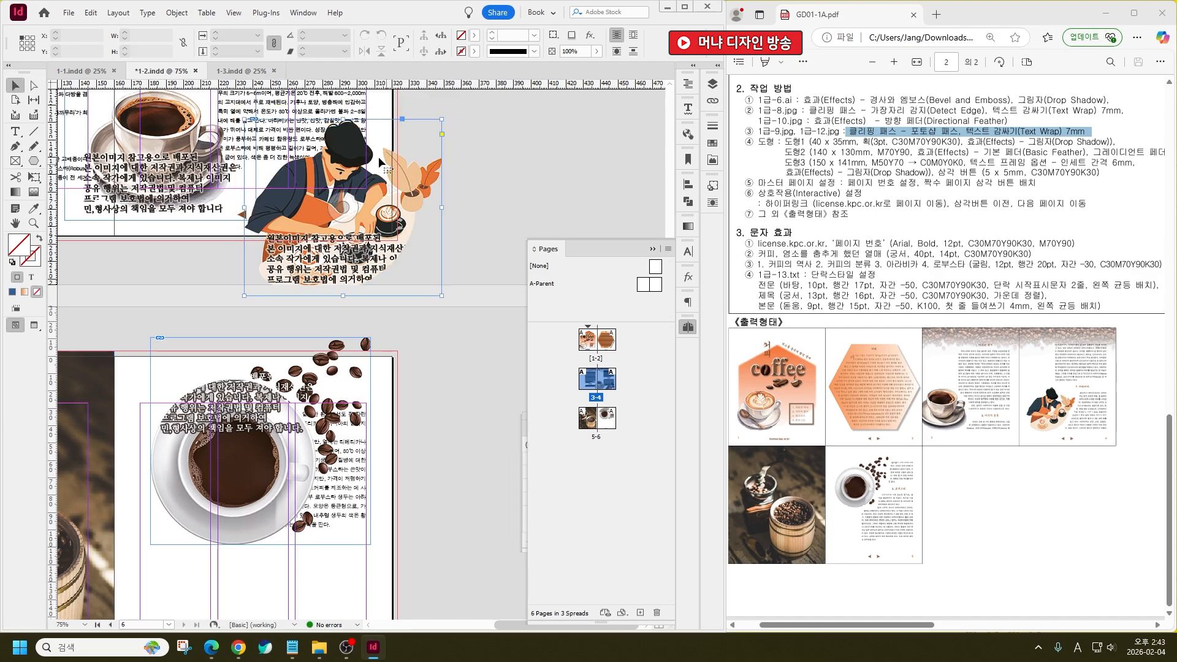
pyautogui.click(176, 13)
pyautogui.moveTo(294, 376)
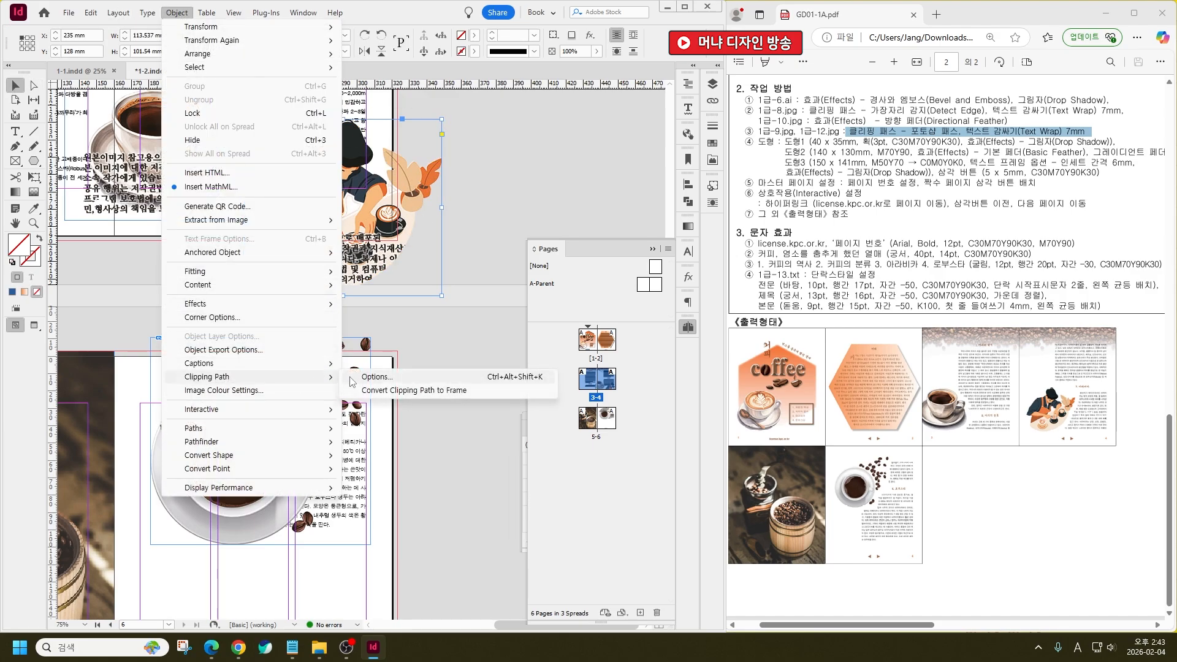
pyautogui.click(373, 376)
pyautogui.click(549, 260)
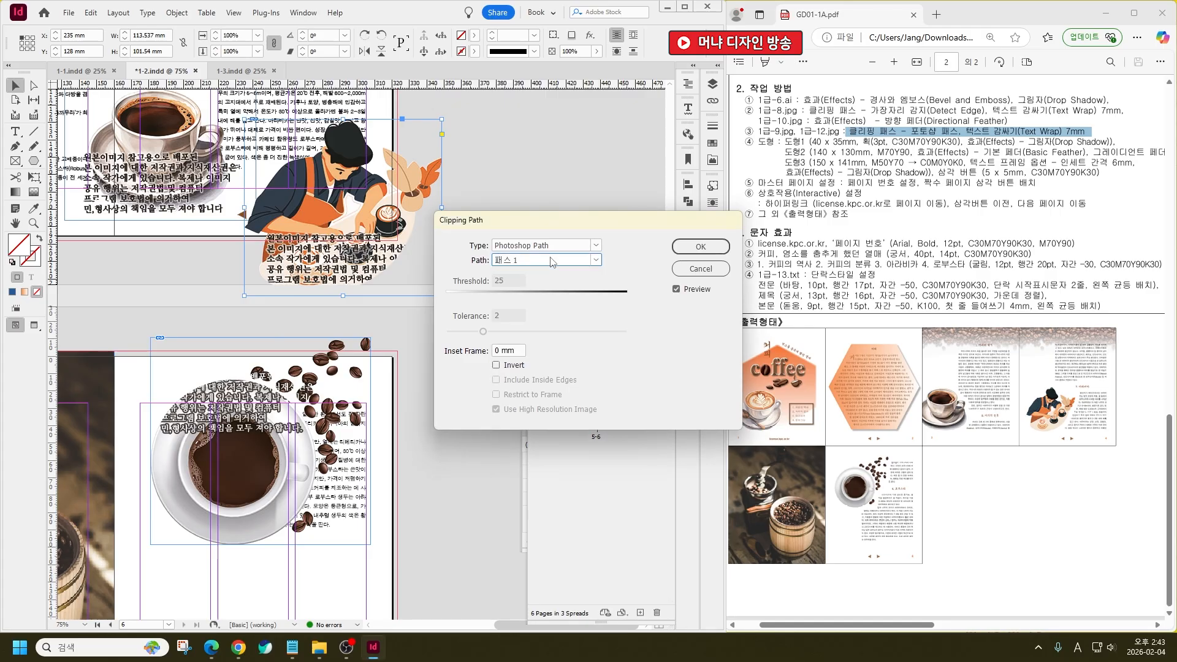
pyautogui.click(681, 247)
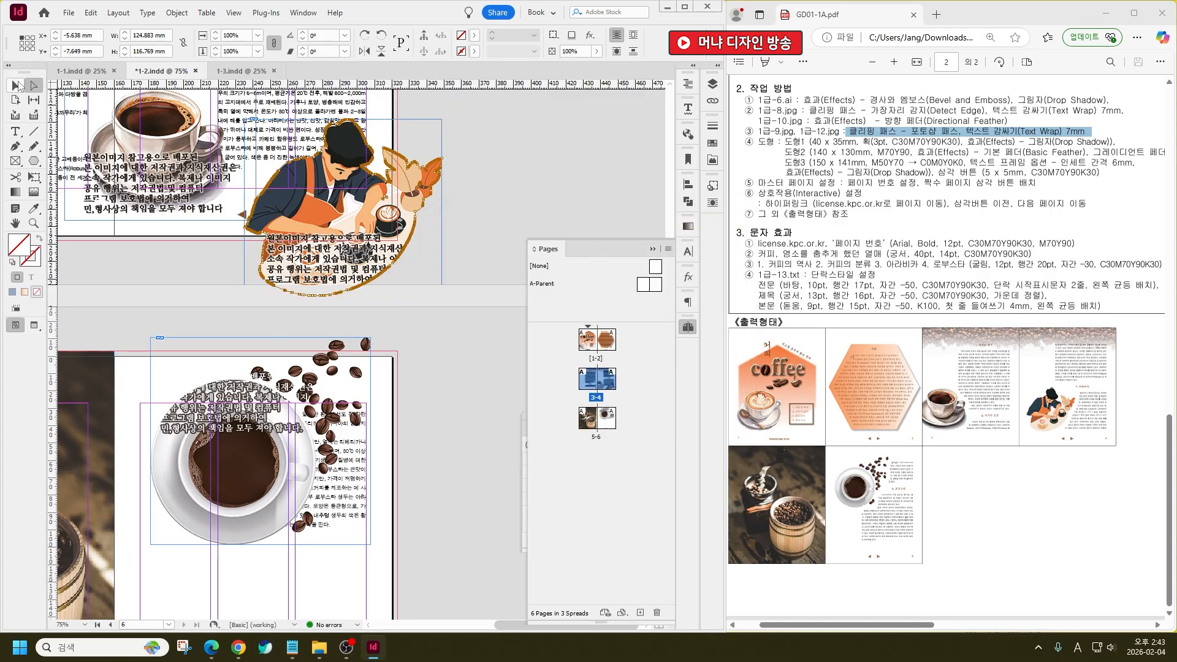
# Apply a Photoshop Path clipping path using 패스 1 to the coffee cup and beans image on page 6
pyautogui.click(296, 451)
pyautogui.click(176, 13)
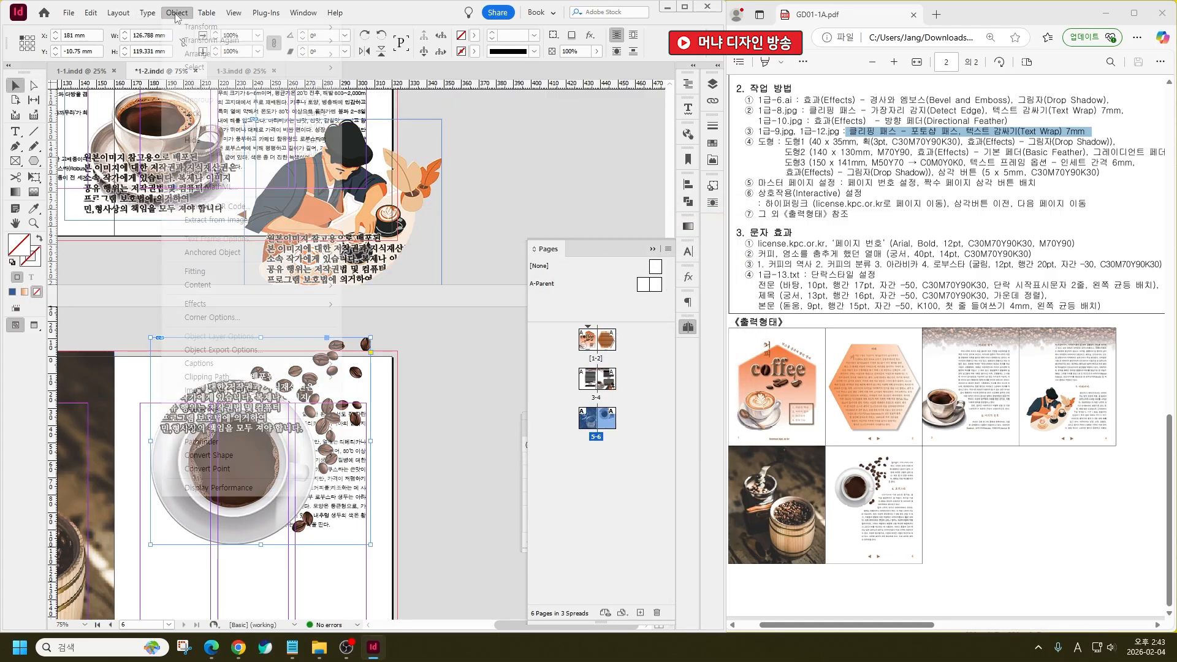
pyautogui.moveTo(297, 378)
pyautogui.click(367, 376)
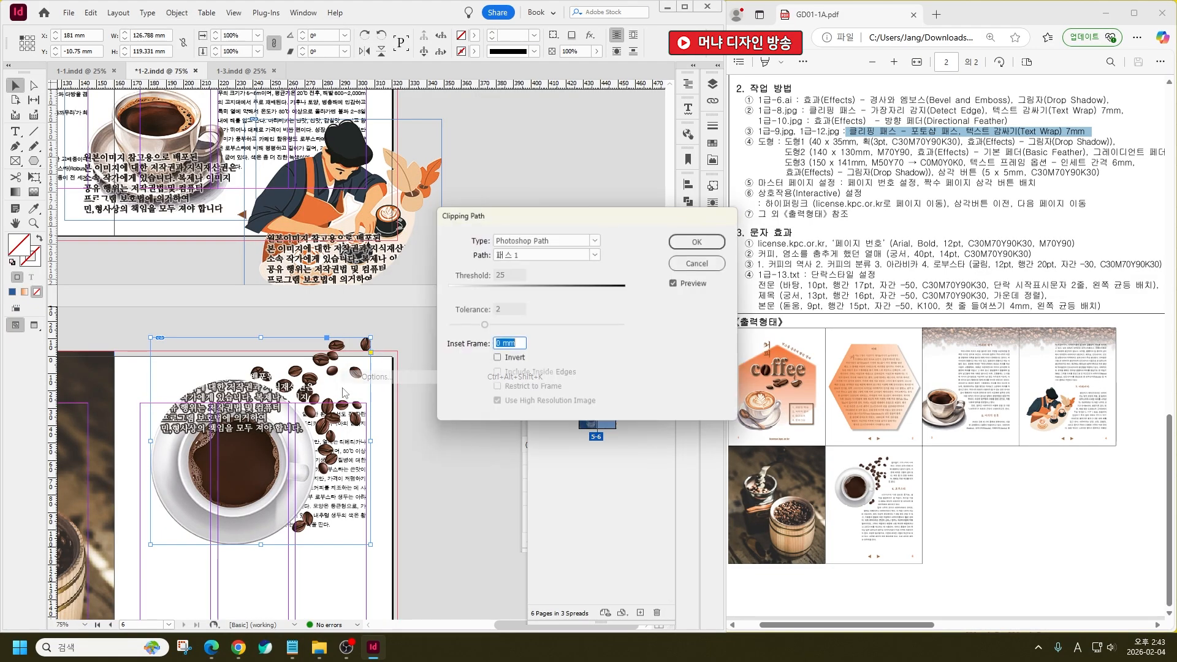
pyautogui.click(698, 240)
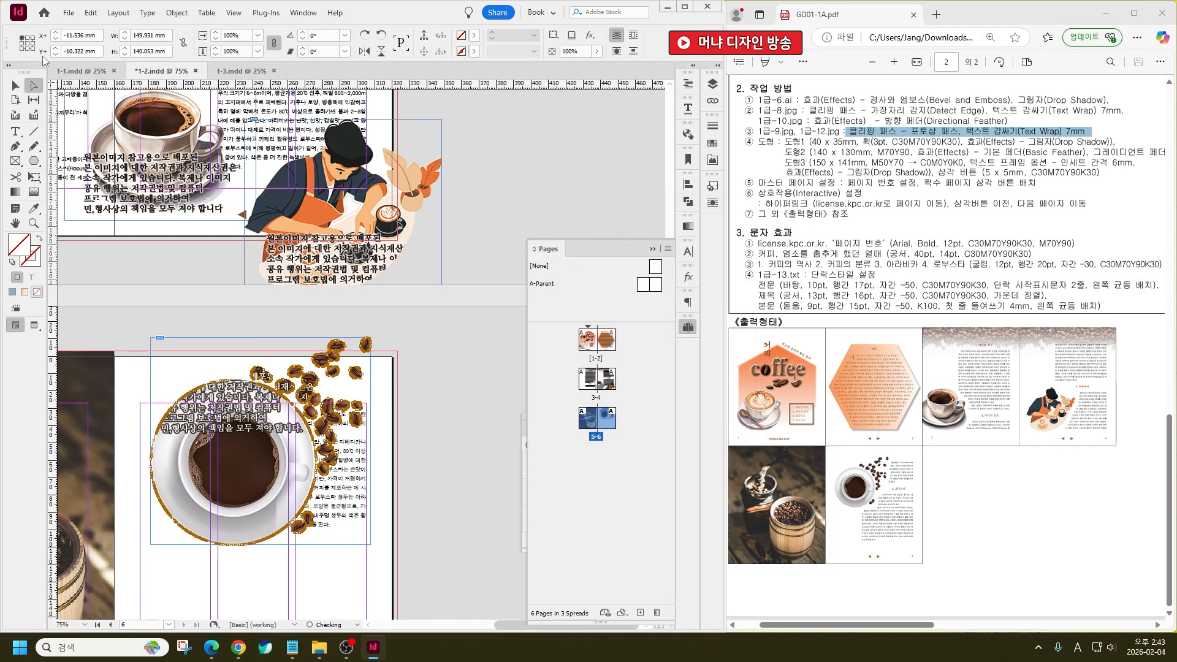
pyautogui.click(15, 85)
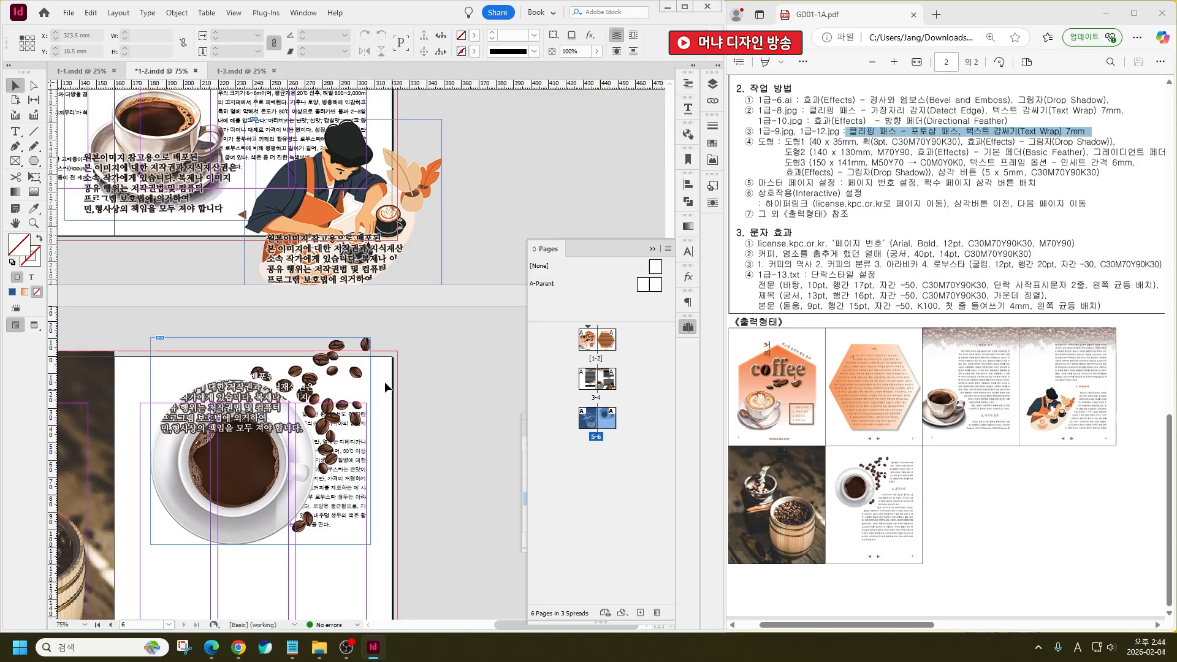
# Wrap text around the object shape of both the barista illustration and the page 3-4 coffee cup with a 7 mm offset
pyautogui.click(346, 276)
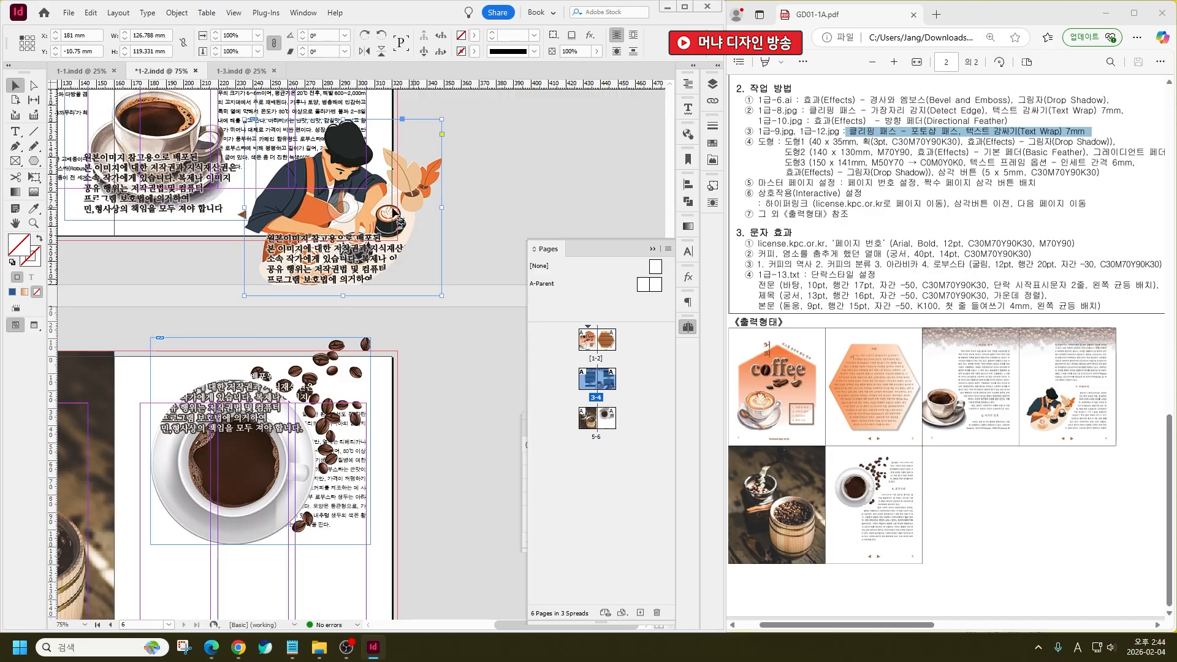
pyautogui.keyDown('shift'); pyautogui.click(177, 211); pyautogui.keyUp('shift')
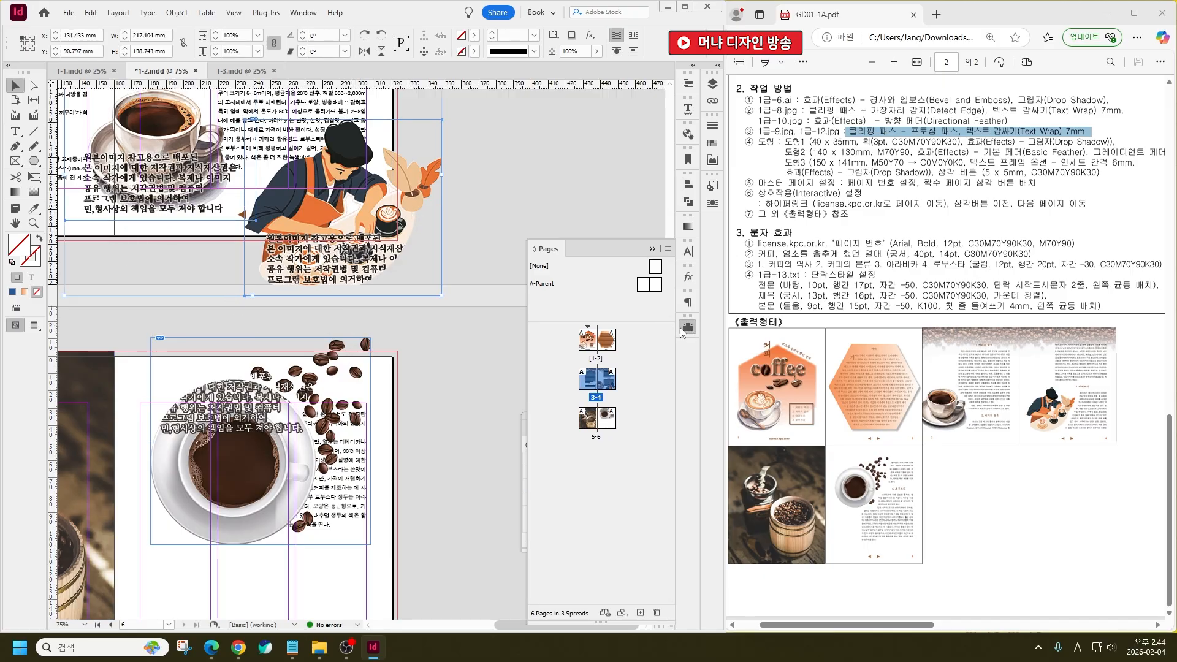
pyautogui.click(712, 203)
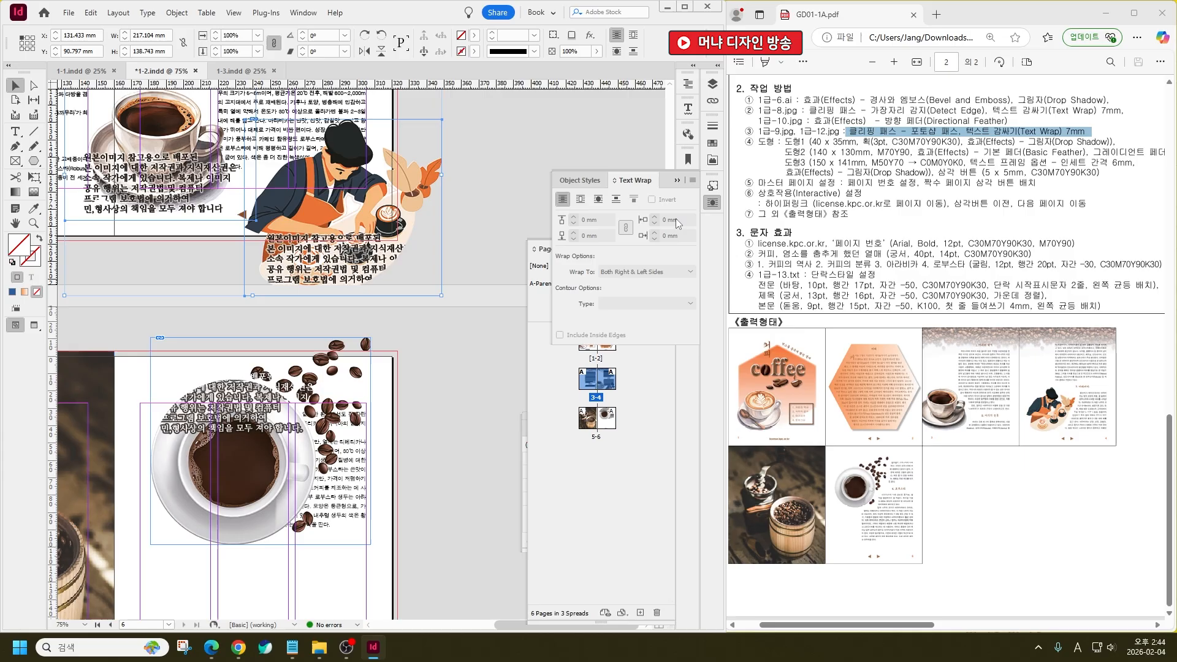
pyautogui.click(598, 199)
pyautogui.click(605, 217)
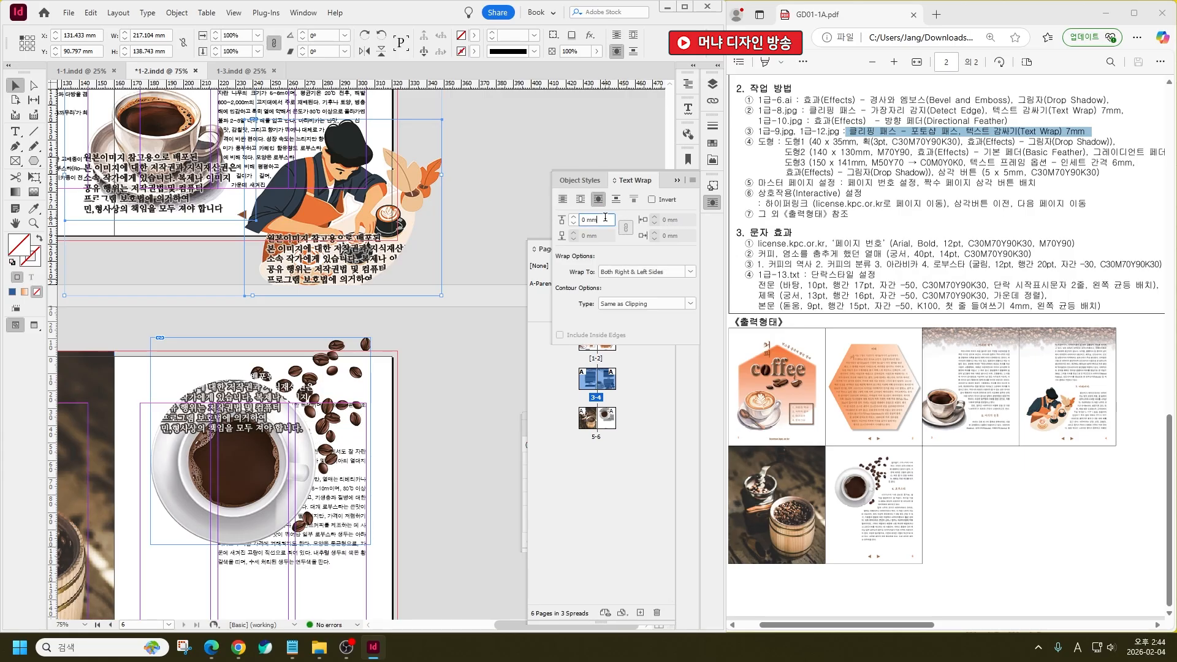
pyautogui.write('7')
pyautogui.press('Return')
# Shrink the page 6 cup and beans image to about 94 x 88 mm and wrap text around its shape with a 7 mm offset
pyautogui.click(352, 351)
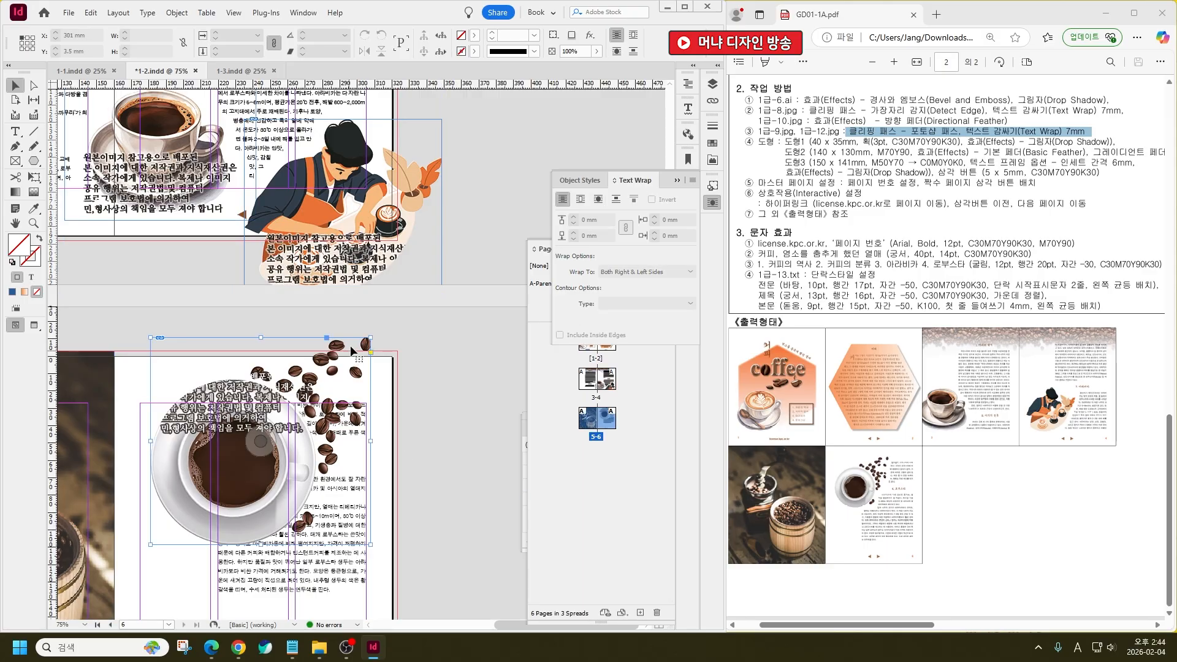
pyautogui.moveTo(371, 337); pyautogui.dragTo(313, 391)
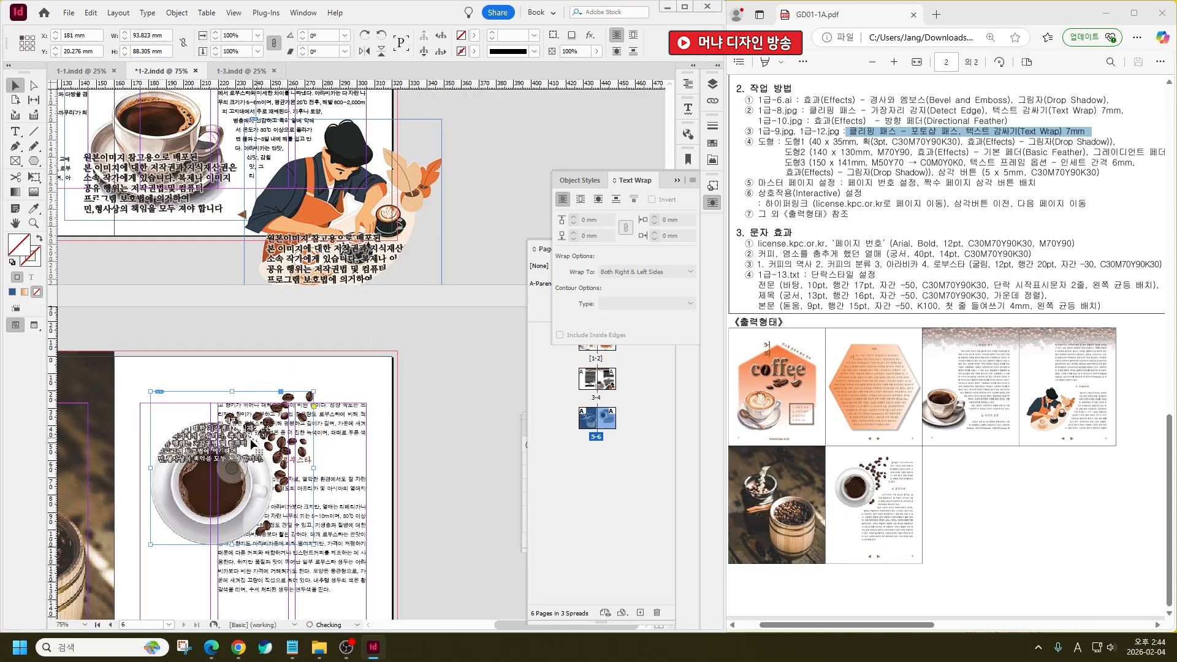
pyautogui.click(598, 199)
pyautogui.click(605, 221)
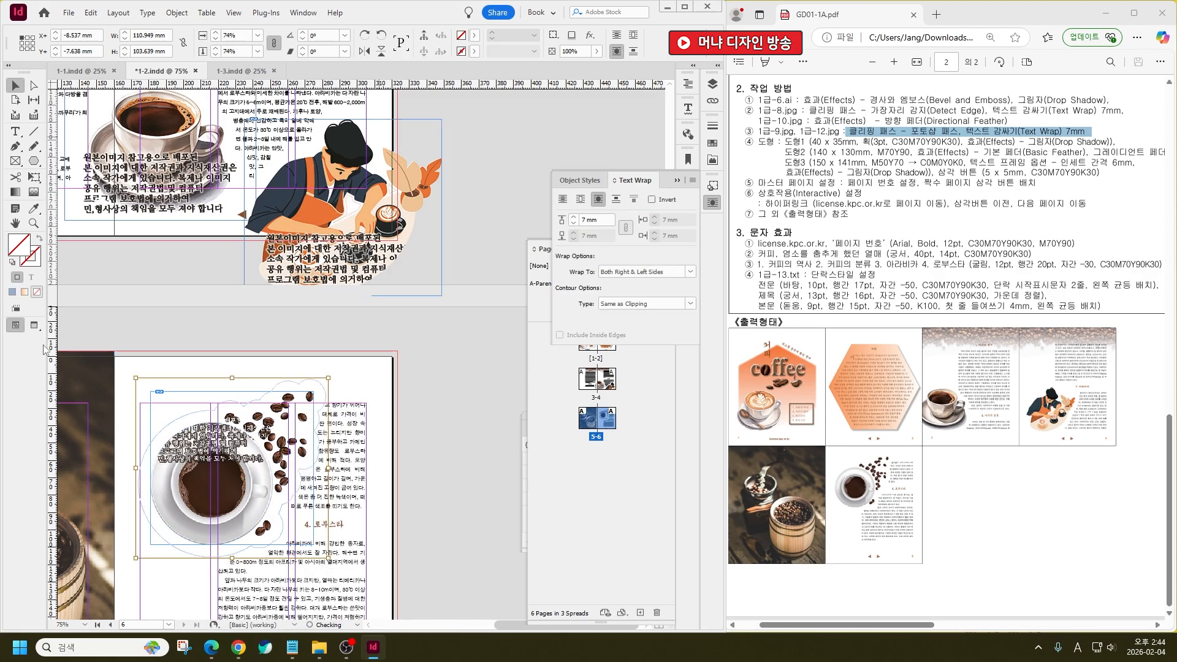
pyautogui.click(424, 483)
# Move the page 6 cup and beans image to X 175 mm at the page margin and enlarge it to about 97.5 x 91.8 mm
pyautogui.scroll(-4, 429, 477)
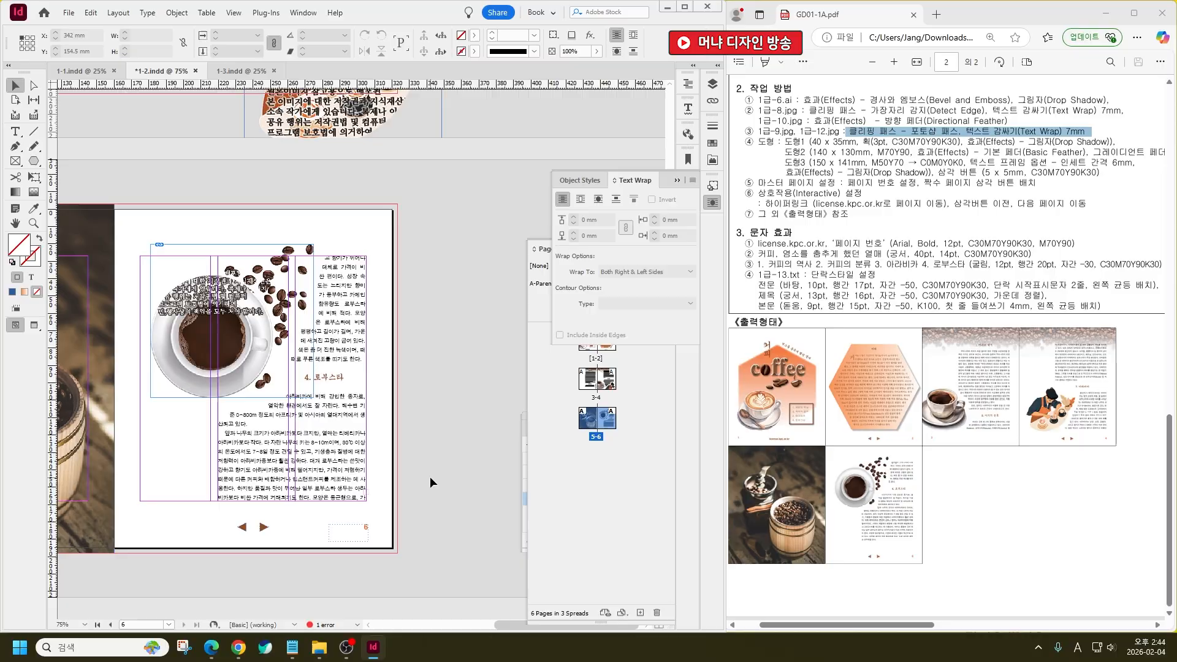
pyautogui.moveTo(245, 298); pyautogui.dragTo(244, 286)
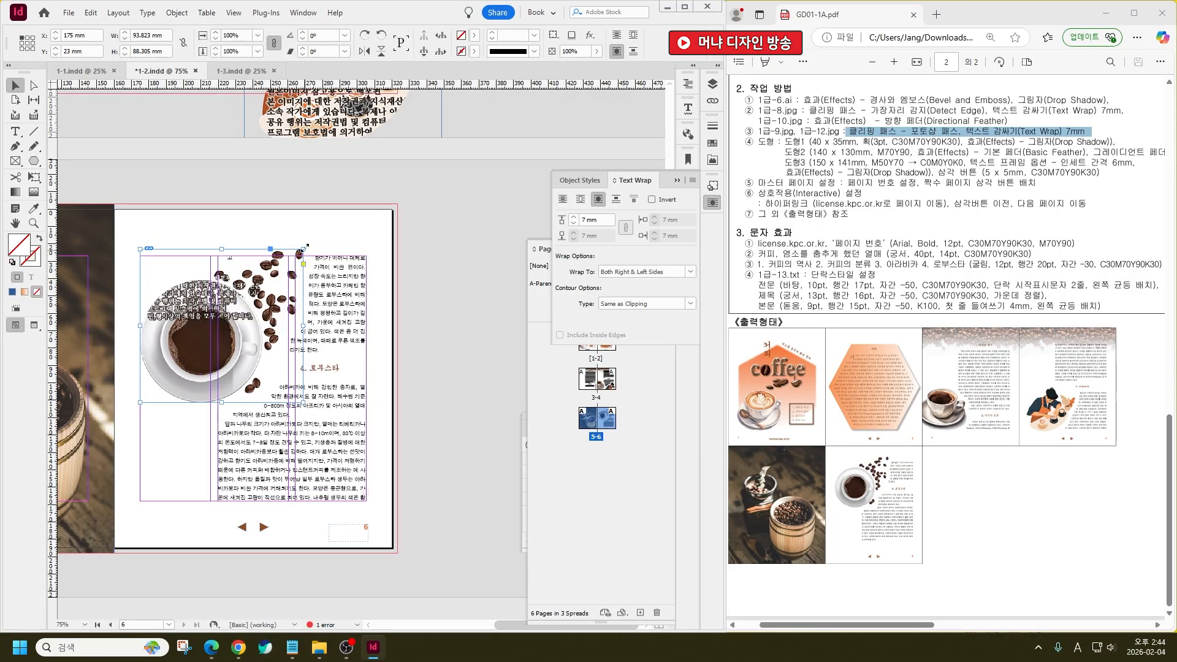
pyautogui.moveTo(300, 249); pyautogui.dragTo(310, 242)
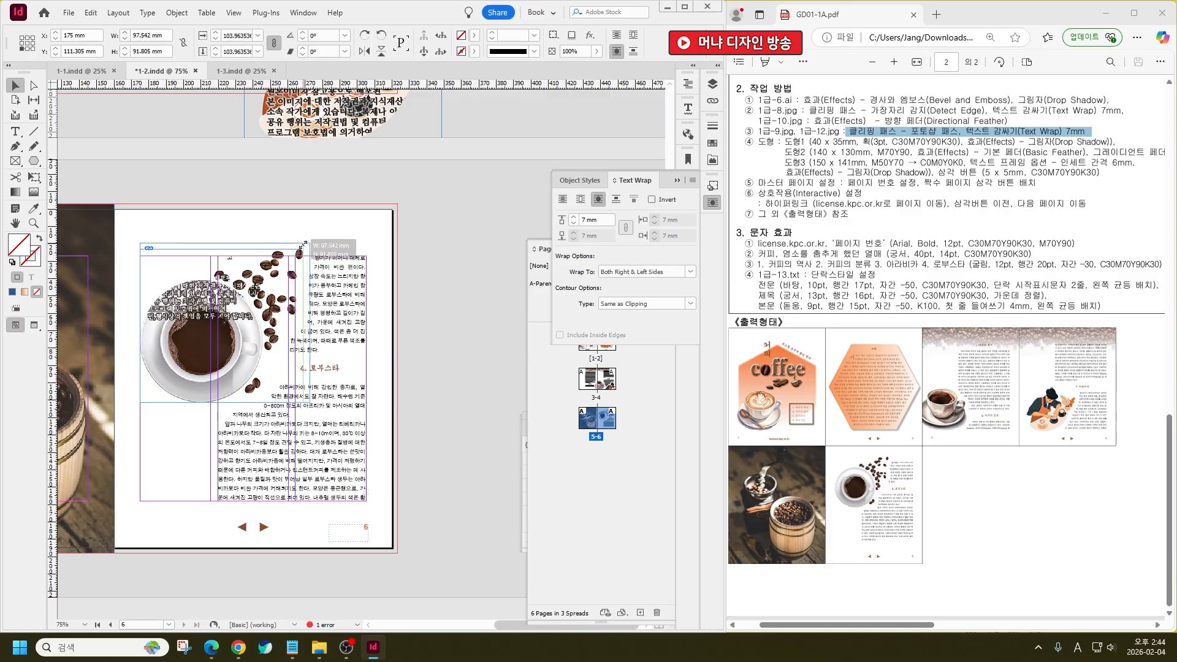
# Move the coffee cup image from page 4 to the lower-left area of page 3
pyautogui.scroll(6, 395, 475)
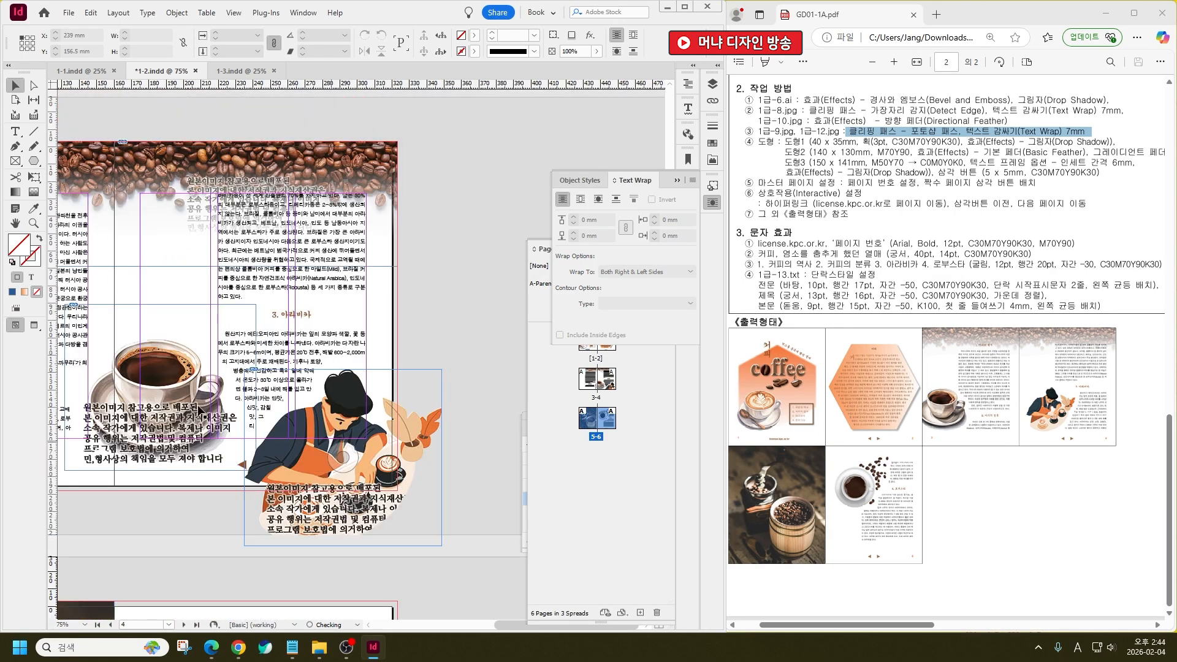
pyautogui.moveTo(190, 358); pyautogui.dragTo(207, 240)
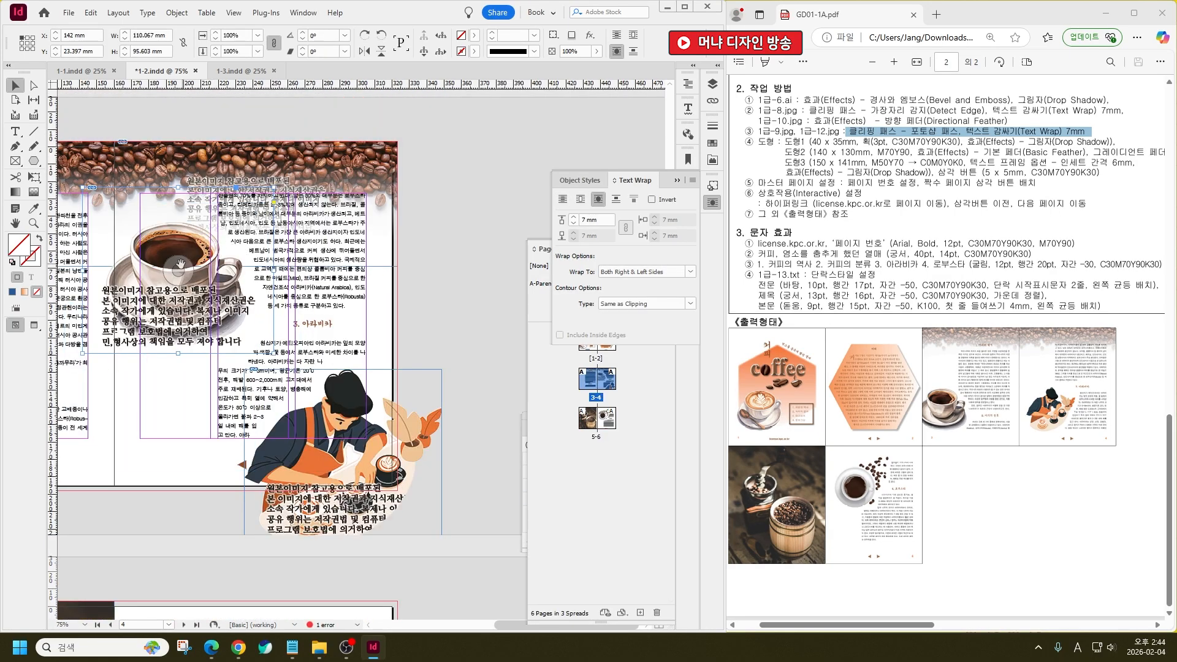
pyautogui.moveTo(122, 385); pyautogui.dragTo(375, 365)
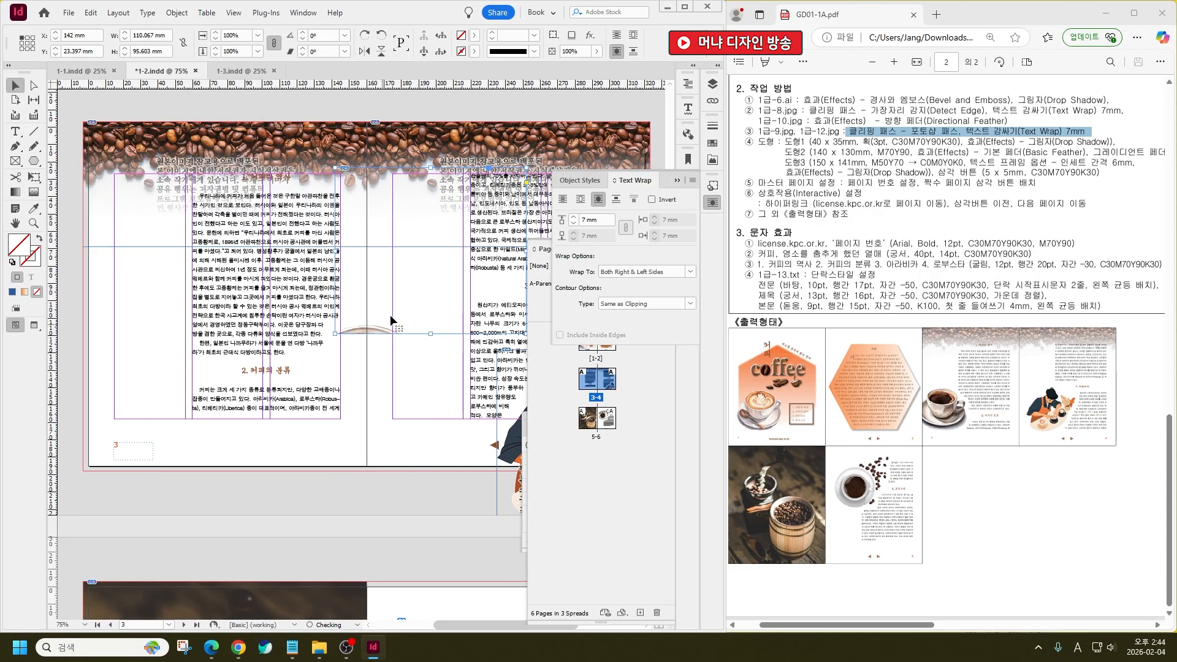
pyautogui.moveTo(406, 315); pyautogui.dragTo(415, 467)
pyautogui.click(414, 462)
pyautogui.moveTo(456, 228); pyautogui.dragTo(188, 305)
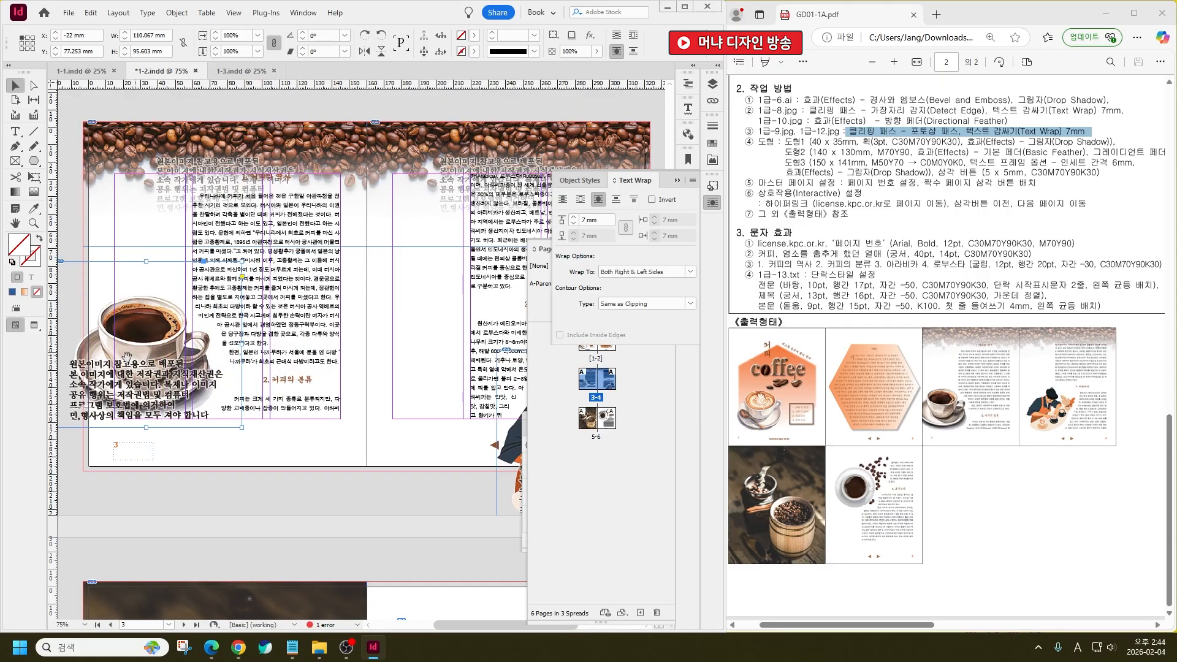
# Crop the page 3 coffee cup's frame at the left bleed edge, X -3 mm, reposition it and scale it to about 88.3 x 92.7 mm
pyautogui.hscroll(-3, 187, 374)
pyautogui.moveTo(139, 343); pyautogui.dragTo(177, 336)
pyautogui.moveTo(294, 315); pyautogui.dragTo(289, 318)
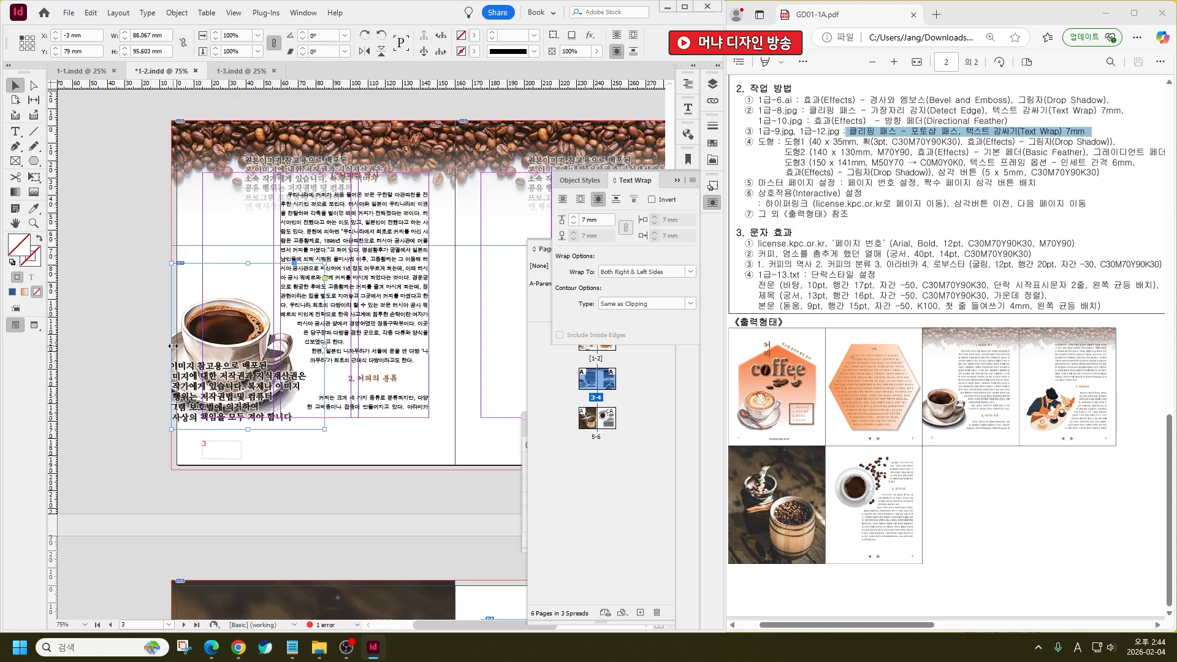
pyautogui.moveTo(171, 346); pyautogui.dragTo(167, 346)
pyautogui.moveTo(261, 342); pyautogui.dragTo(241, 342)
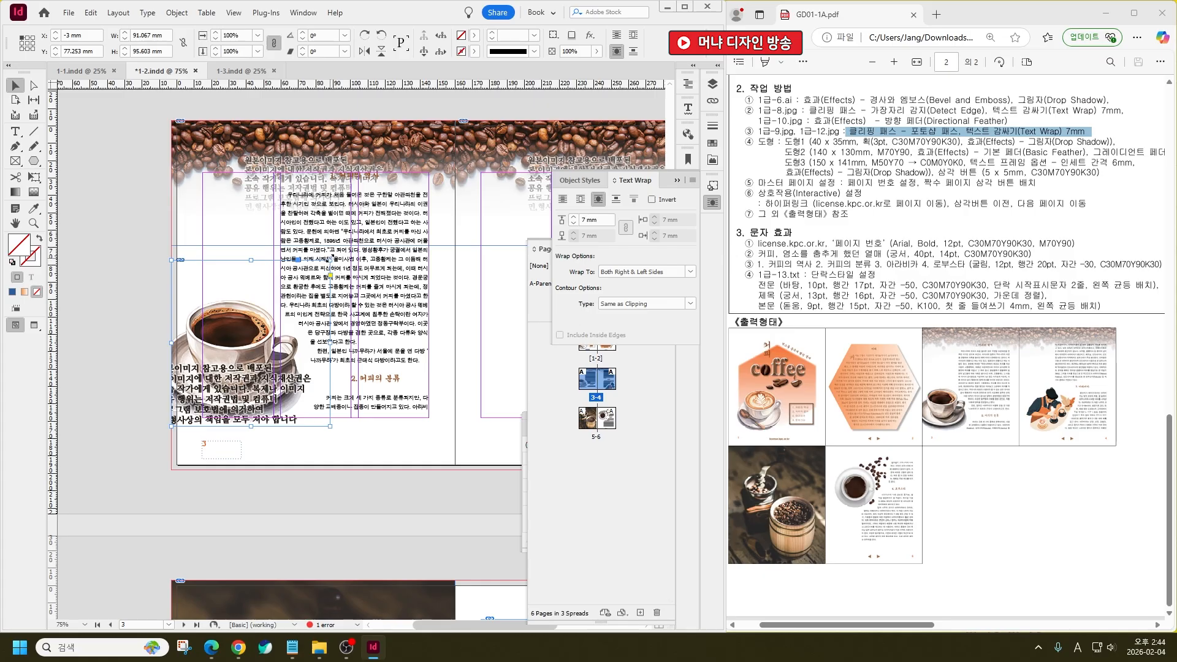
pyautogui.moveTo(331, 260); pyautogui.dragTo(325, 265)
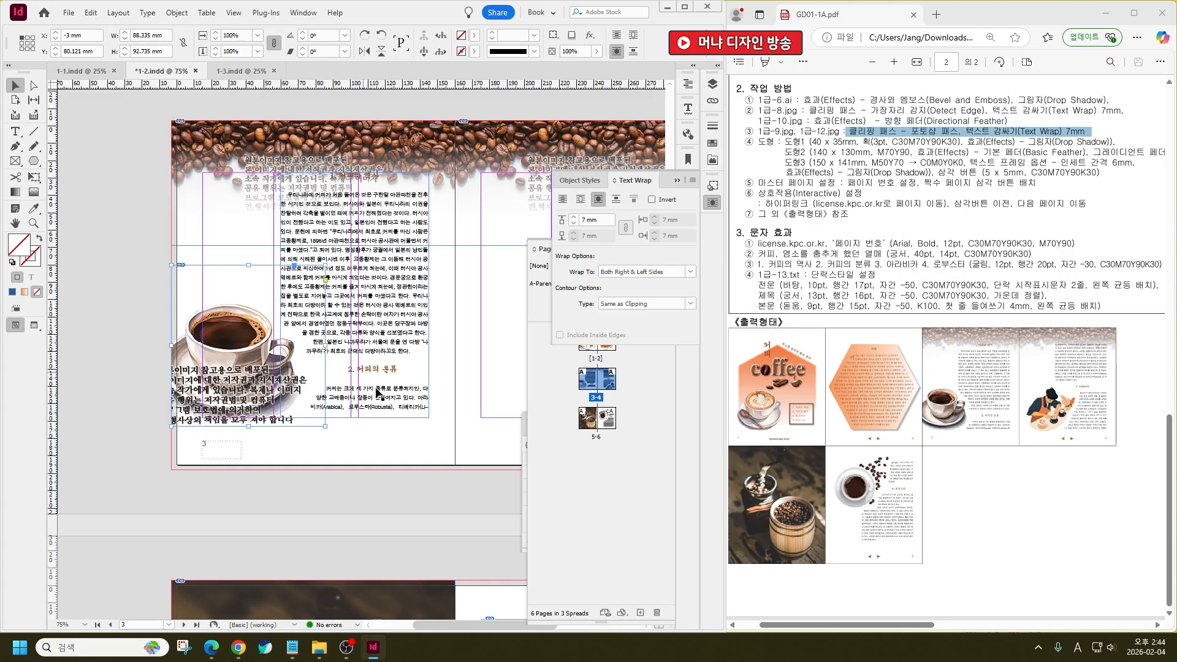
# Move the barista illustration to the lower-left area of page 4 and scale it down to about 92.8 x 83 mm
pyautogui.moveTo(432, 359); pyautogui.dragTo(203, 356)
pyautogui.moveTo(345, 350); pyautogui.dragTo(291, 350)
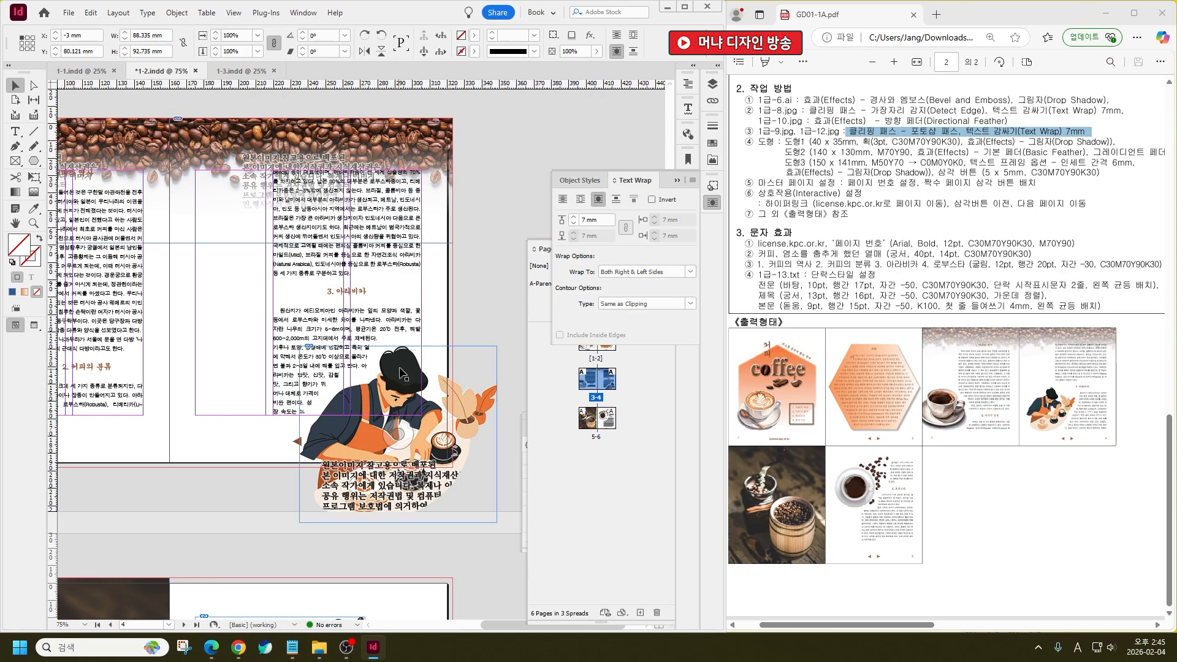
pyautogui.moveTo(400, 371); pyautogui.dragTo(273, 266)
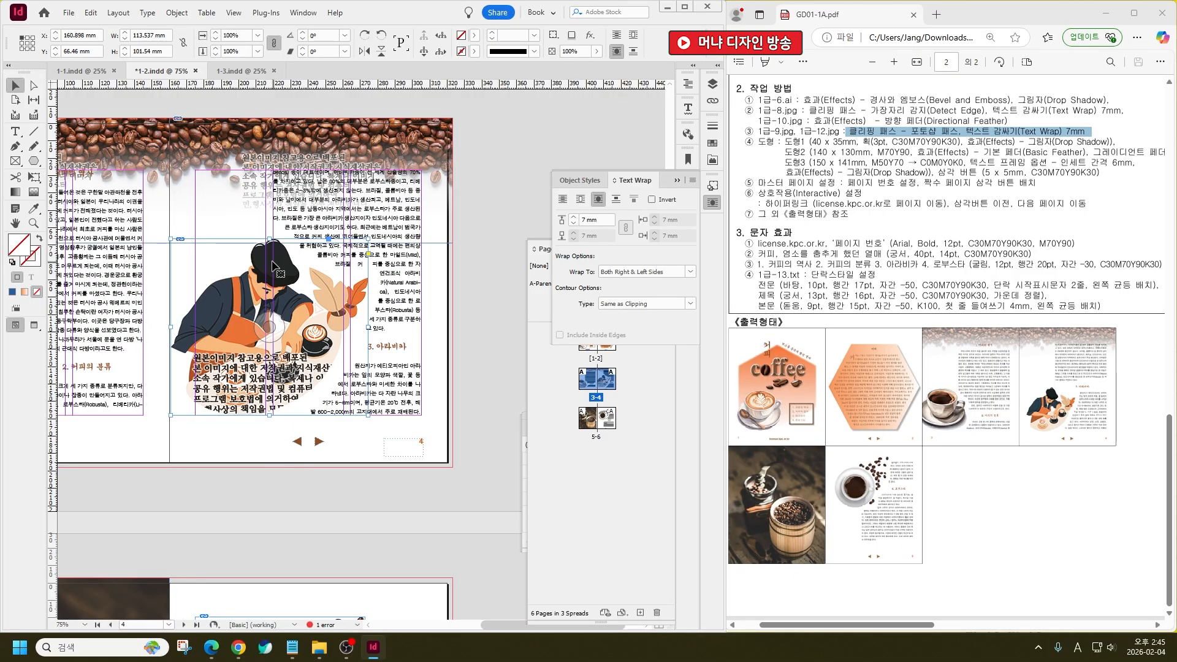
pyautogui.moveTo(368, 239); pyautogui.dragTo(352, 266)
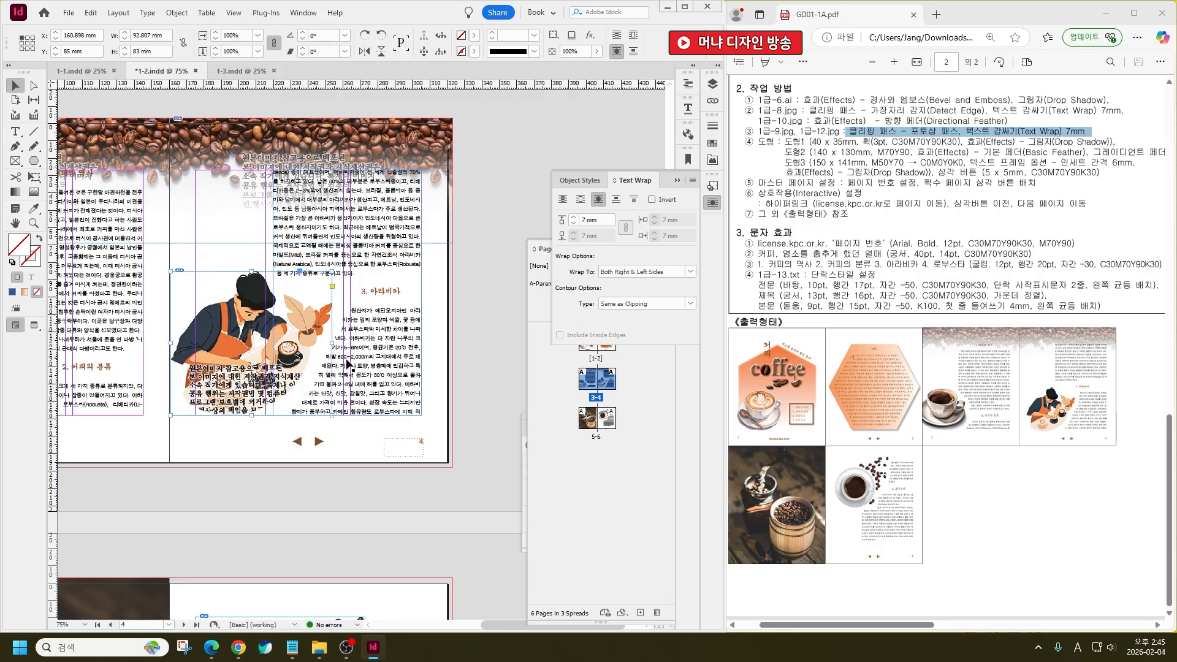
# Enlarge the page 6 cup and beans image to about 101 x 95 mm and nudge it slightly up and to the left
pyautogui.scroll(-5, 360, 395)
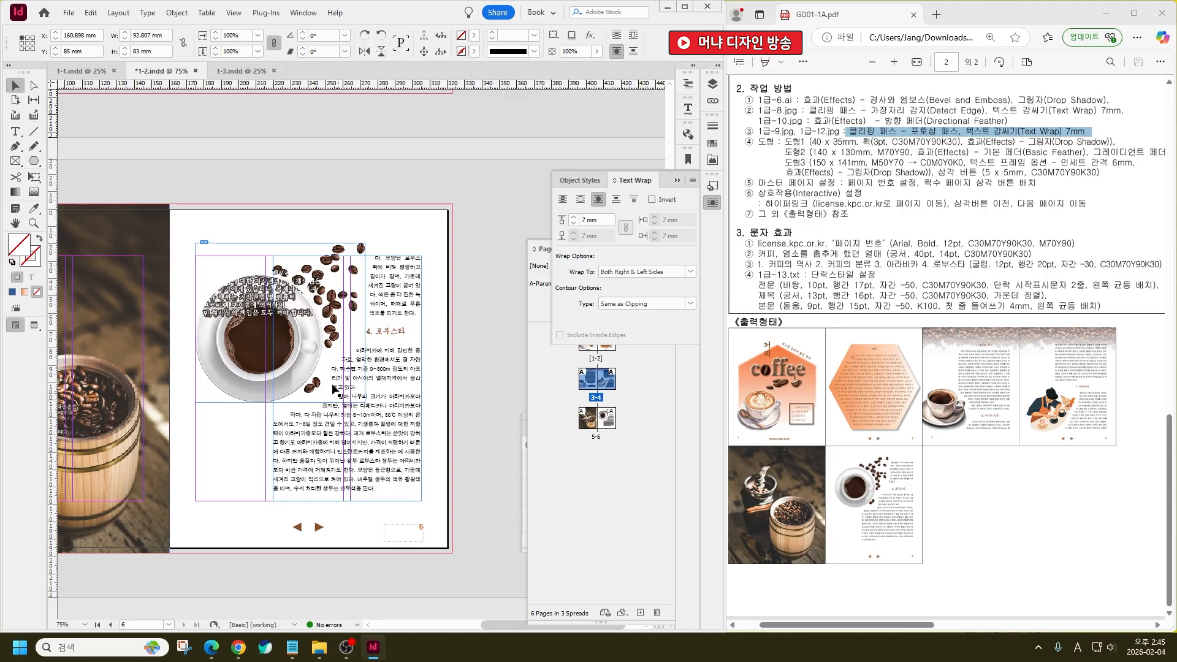
pyautogui.scroll(3, 331, 397)
pyautogui.scroll(-2, 331, 397)
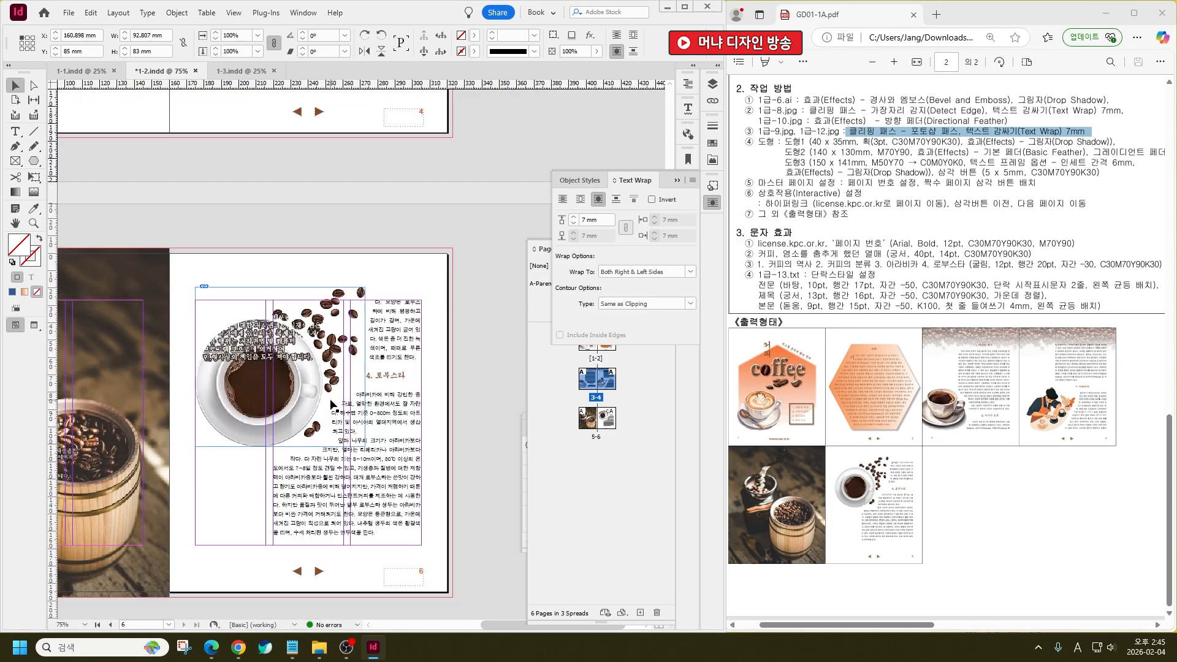
pyautogui.click(331, 404)
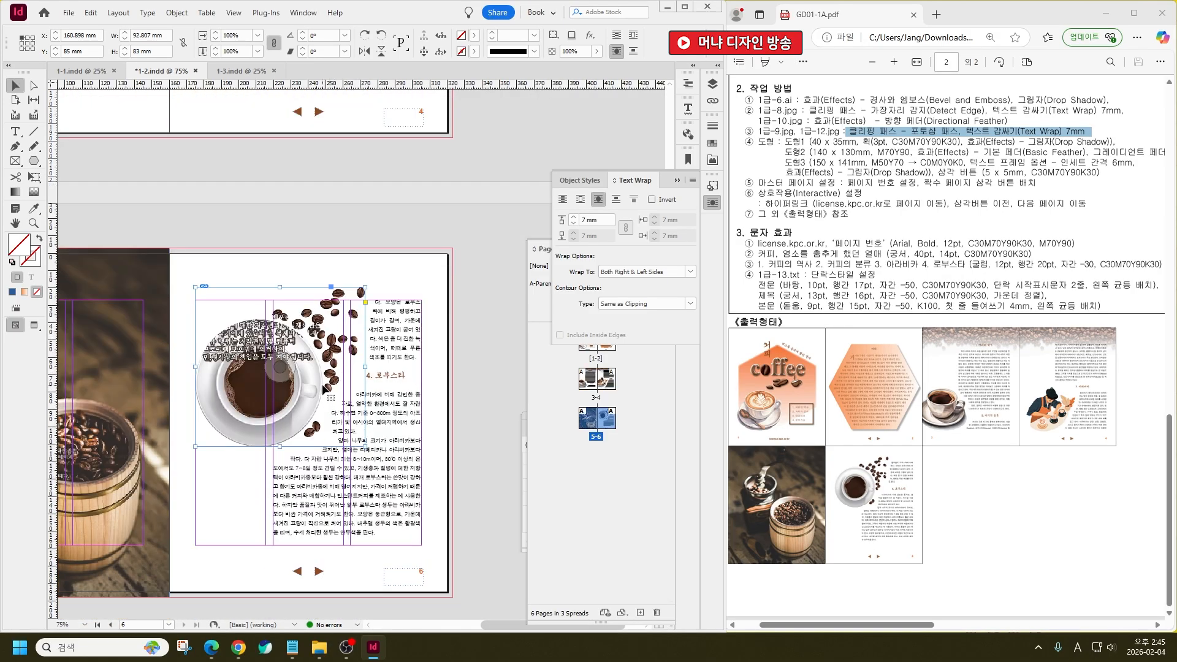
pyautogui.moveTo(365, 446)
pyautogui.mouseDown()
pyautogui.moveTo(355, 437)
pyautogui.moveTo(372, 451)
pyautogui.mouseUp()
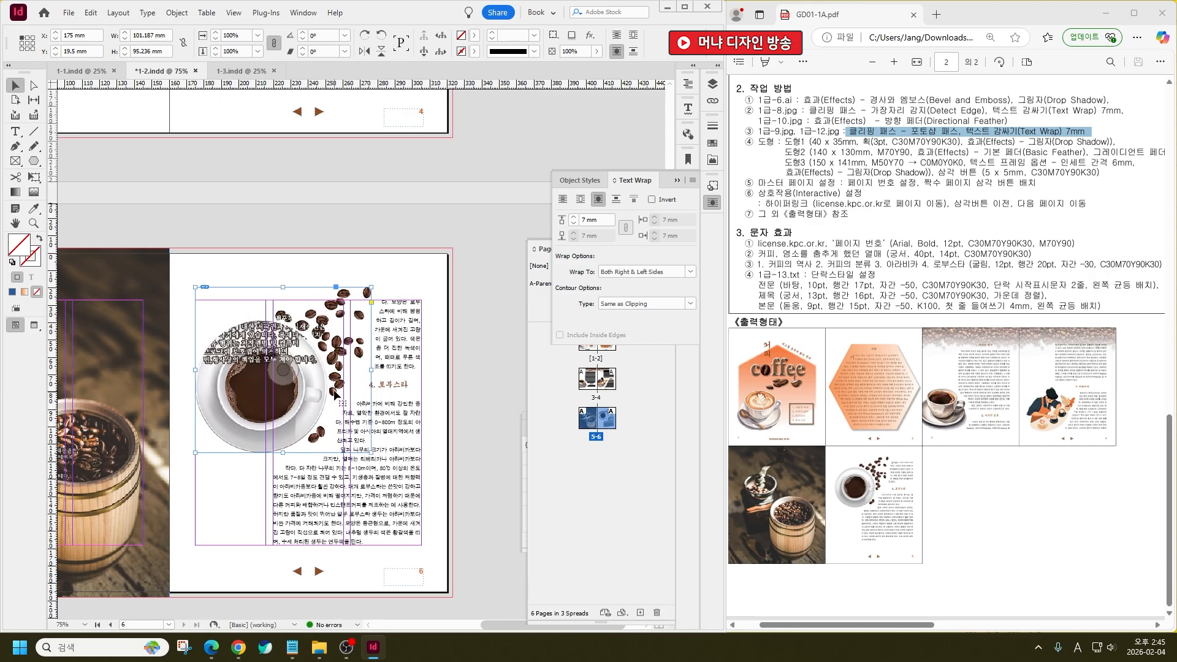
pyautogui.moveTo(334, 390); pyautogui.dragTo(343, 388)
pyautogui.click(505, 370)
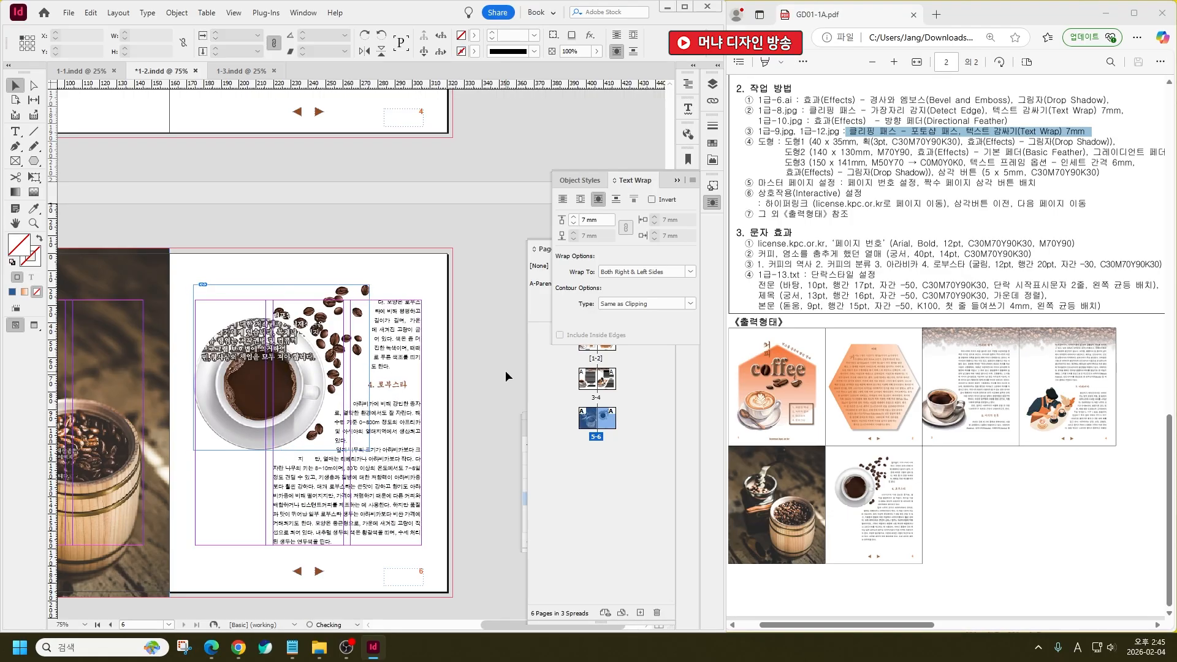
pyautogui.click(417, 449)
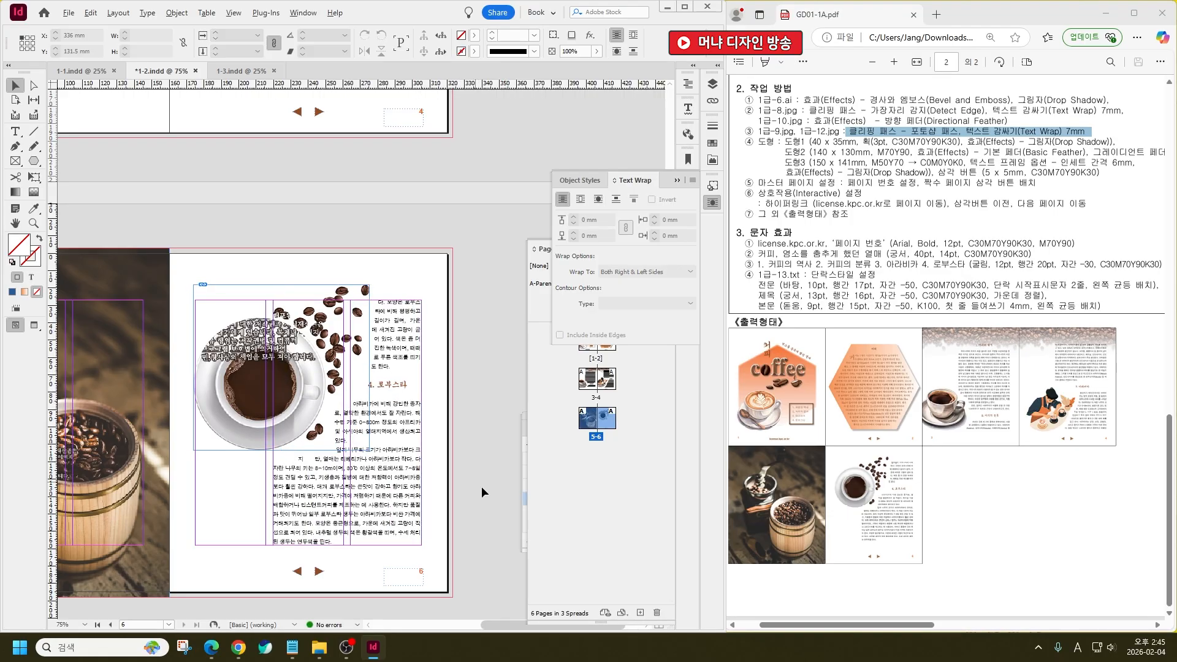
pyautogui.hotkey('ctrl', '-')
pyautogui.scroll(3, 465, 476)
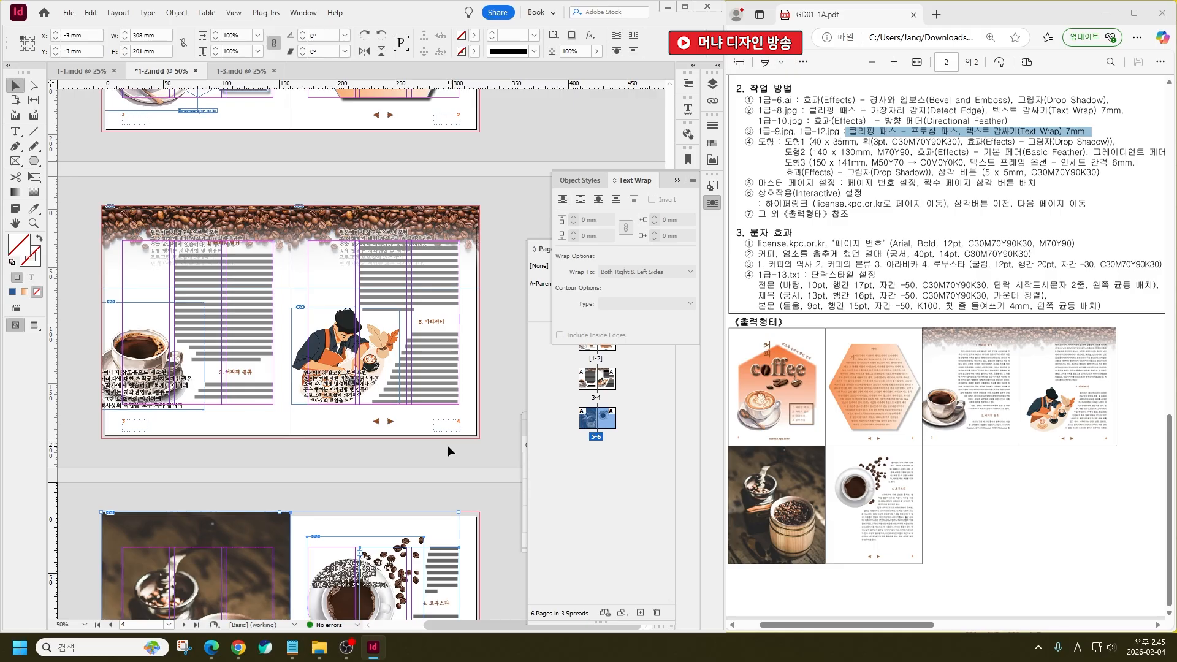
# Save the coffee layout in 1-2.indd and review all its spreads in Preview mode
pyautogui.click(448, 444)
pyautogui.hotkey('ctrl', 's')
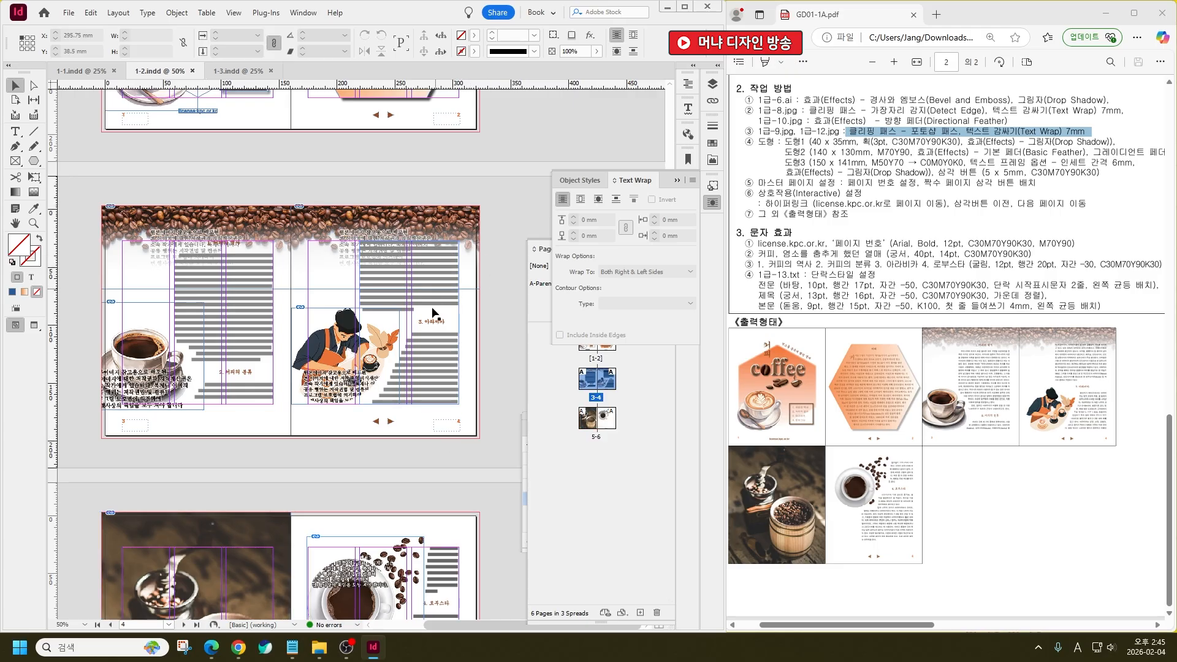
pyautogui.scroll(5, 414, 405)
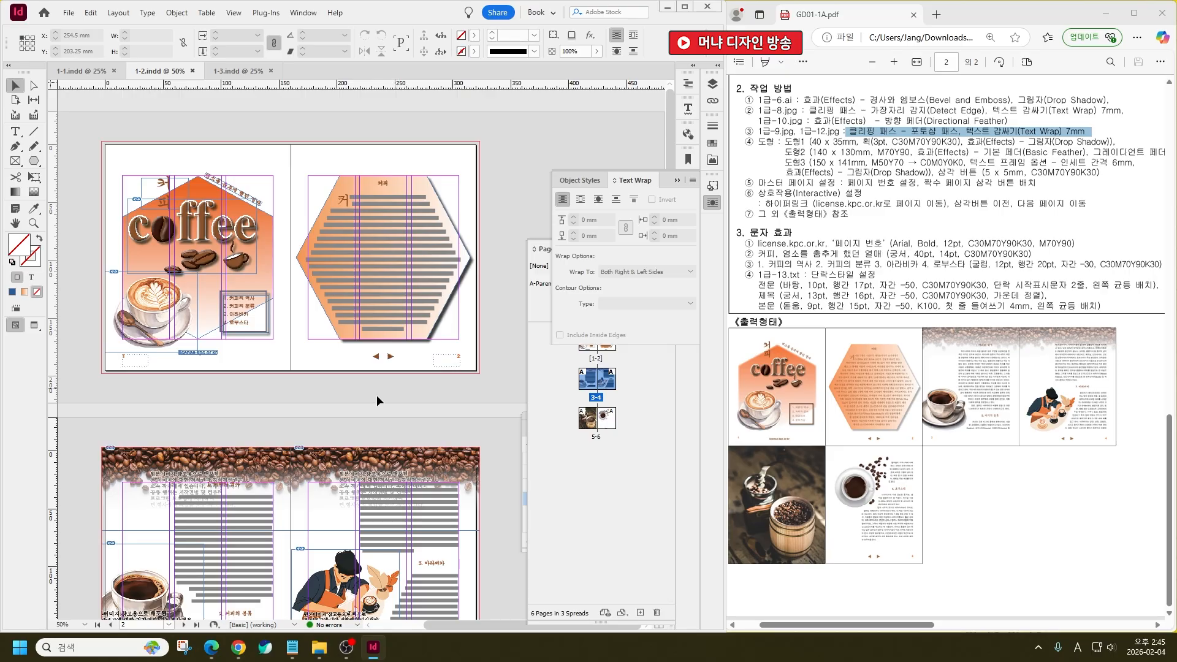
pyautogui.click(35, 325)
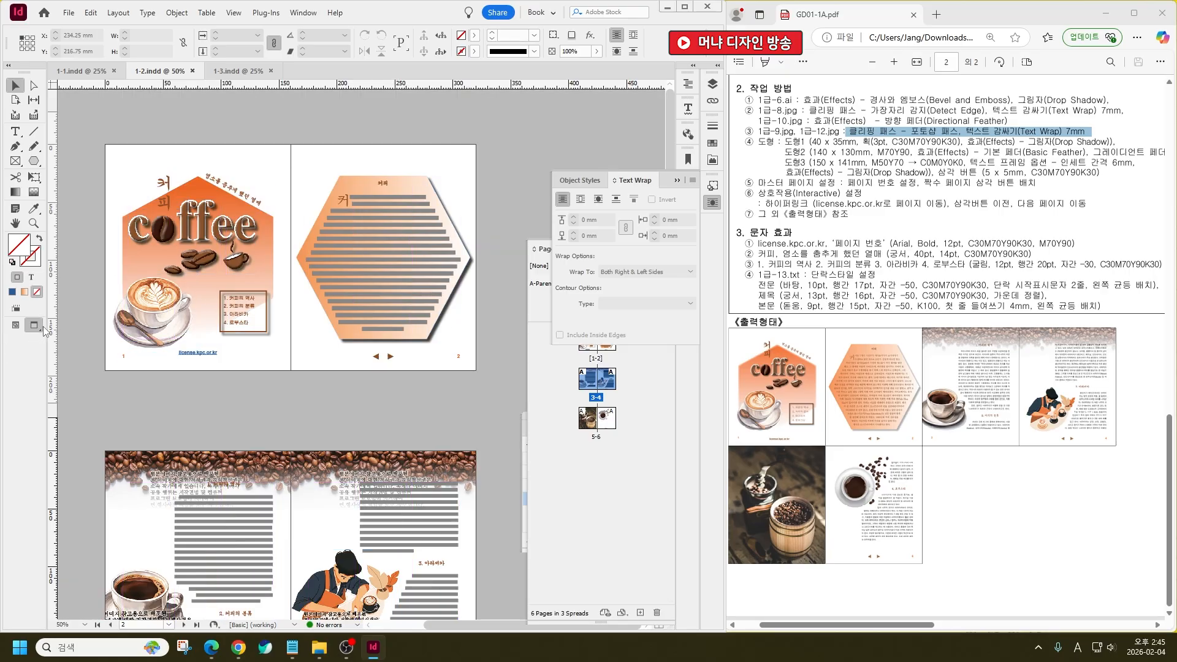
pyautogui.scroll(-6, 433, 393)
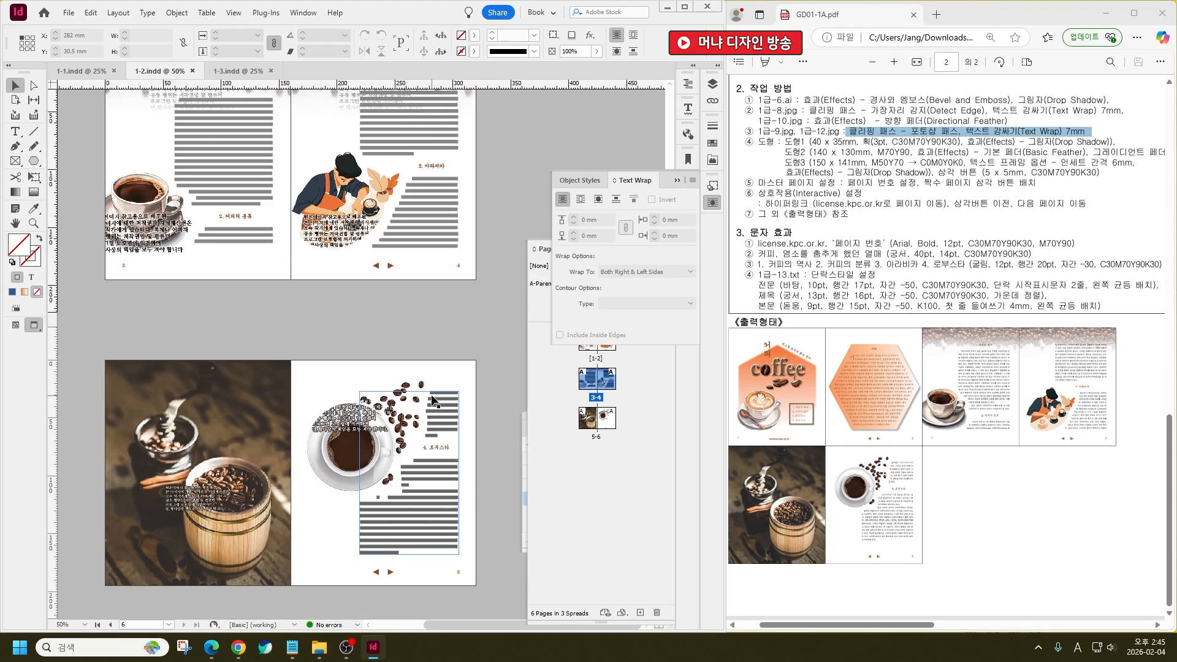
pyautogui.scroll(-1, 433, 400)
pyautogui.scroll(18, 433, 400)
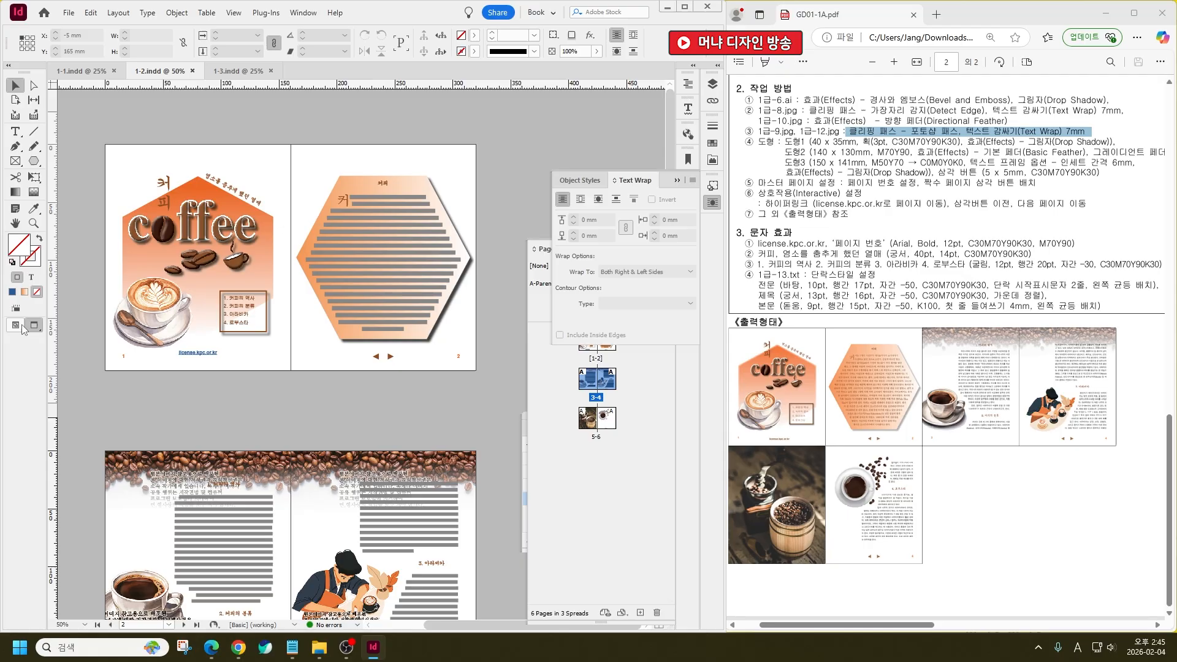
pyautogui.press('w')
pyautogui.click(355, 381)
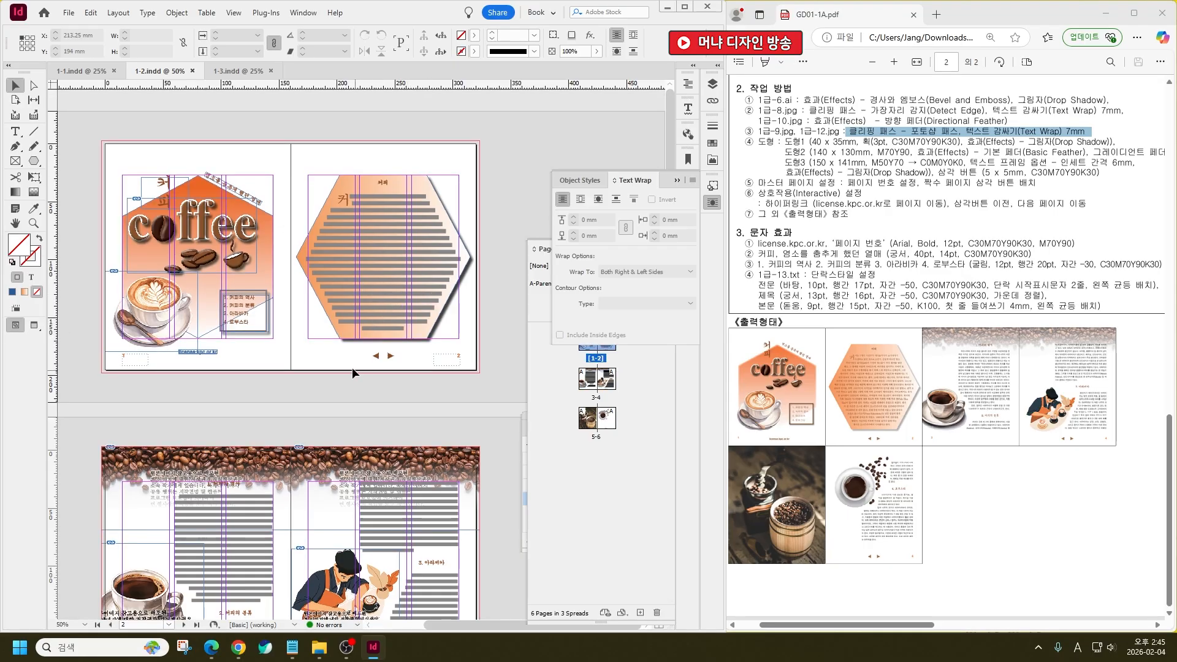
# Compare the coffee layout's pages with the sample output in the exam PDF
pyautogui.moveTo(901, 625); pyautogui.dragTo(840, 625)
pyautogui.click(883, 573)
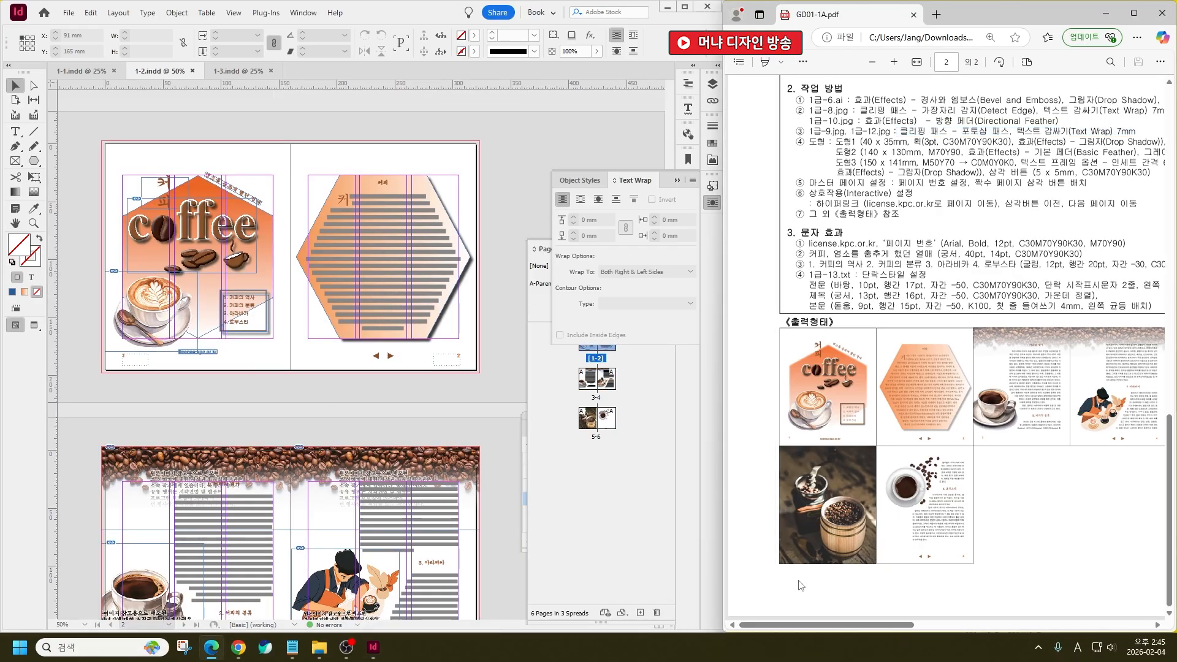
pyautogui.scroll(3, 752, 567)
pyautogui.scroll(3, 781, 575)
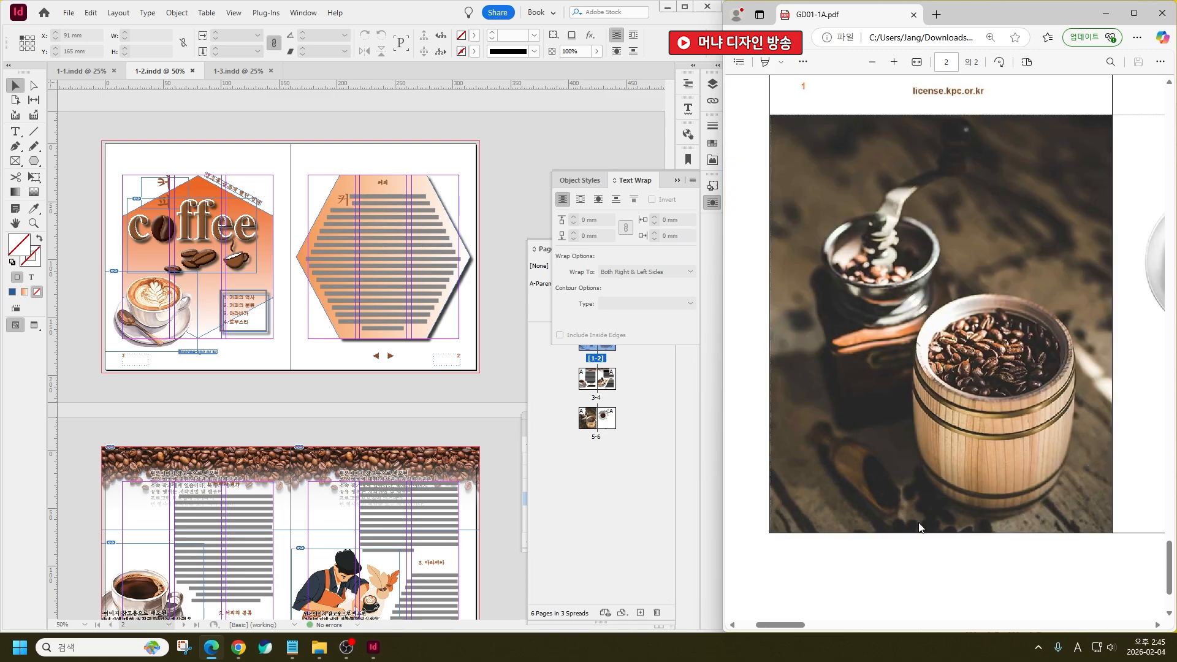
pyautogui.scroll(-5, 789, 484)
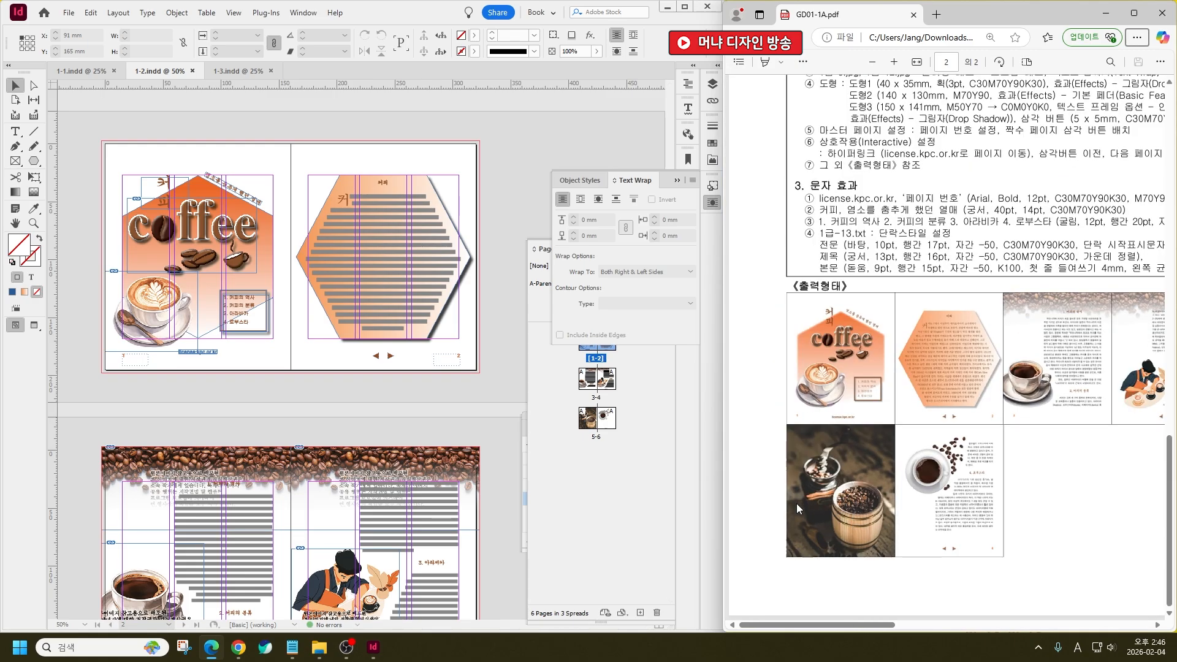
pyautogui.scroll(-8, 399, 368)
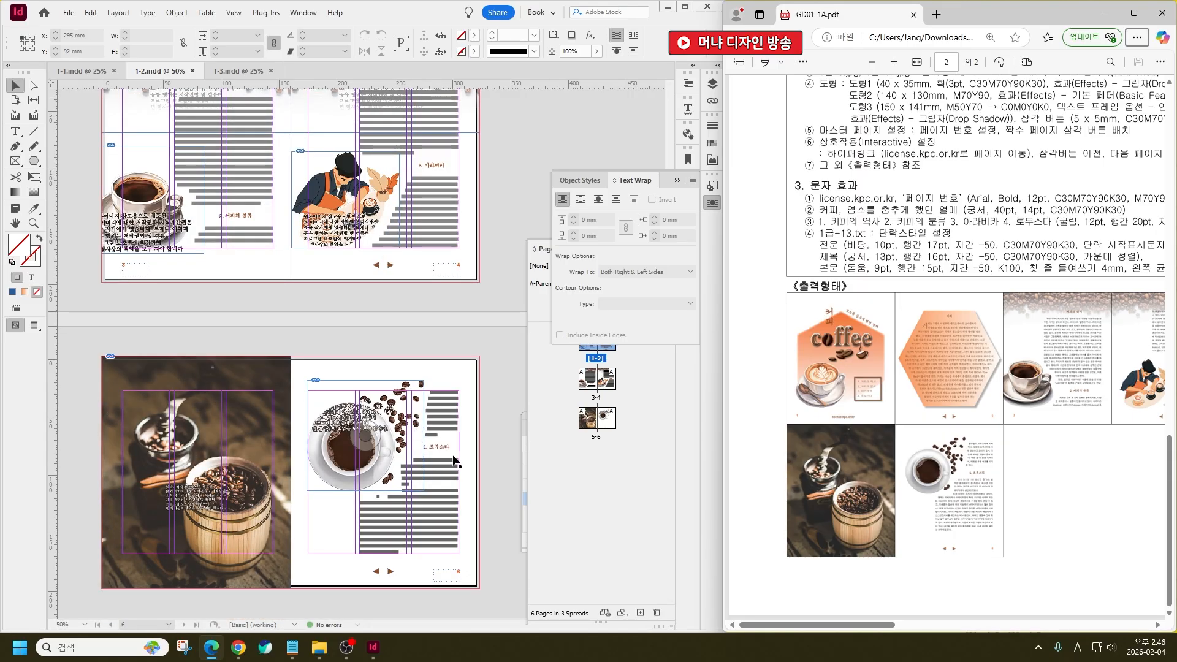
pyautogui.click(496, 304)
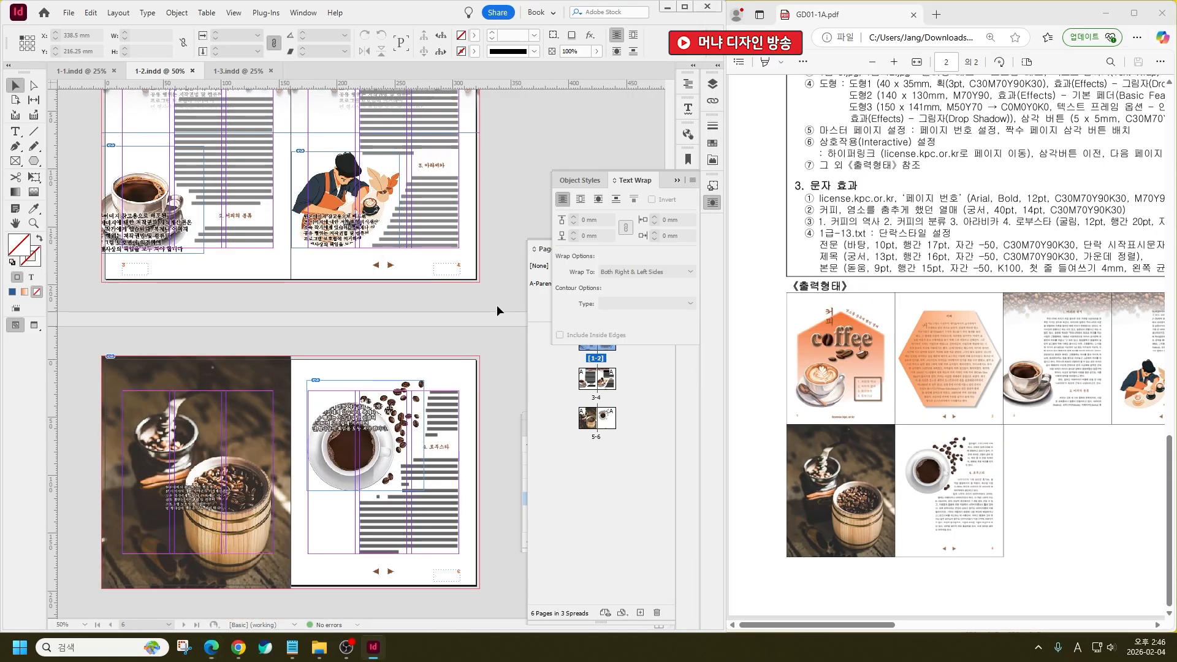
# Switch to 1-1.indd, check it against the exam sheet and export it to Downloads as Adobe PDF (Print) with all printer's marks, named 1-1
pyautogui.click(84, 76)
pyautogui.scroll(10, 937, 563)
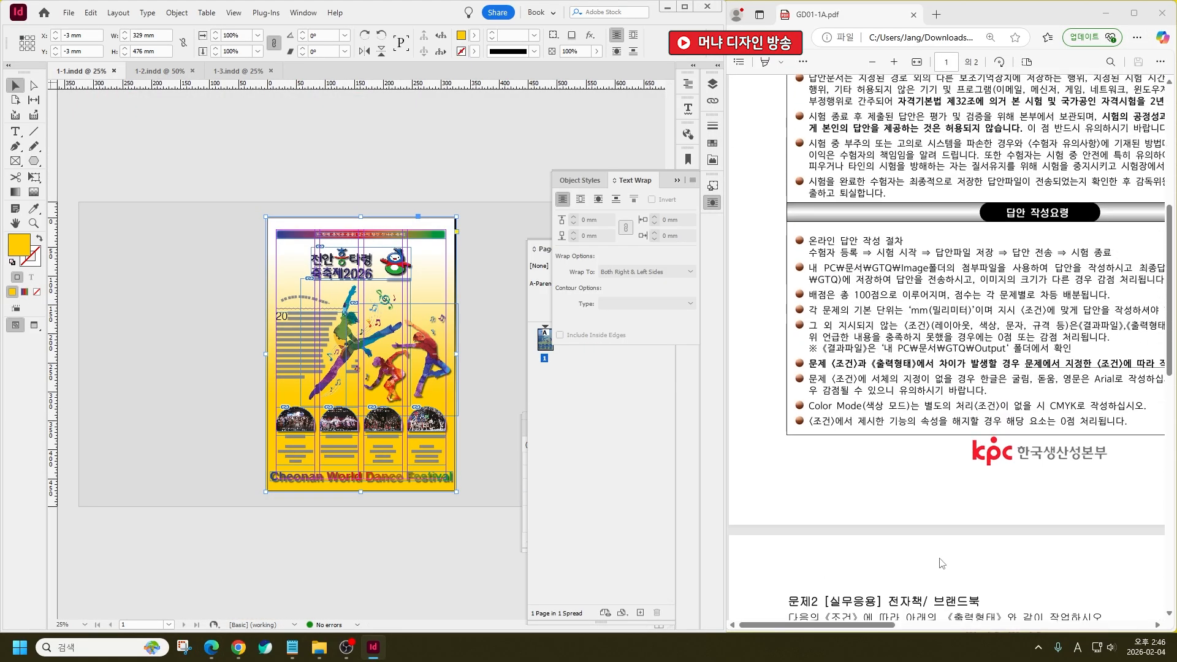
pyautogui.moveTo(870, 625); pyautogui.dragTo(1131, 624)
pyautogui.scroll(2, 945, 507)
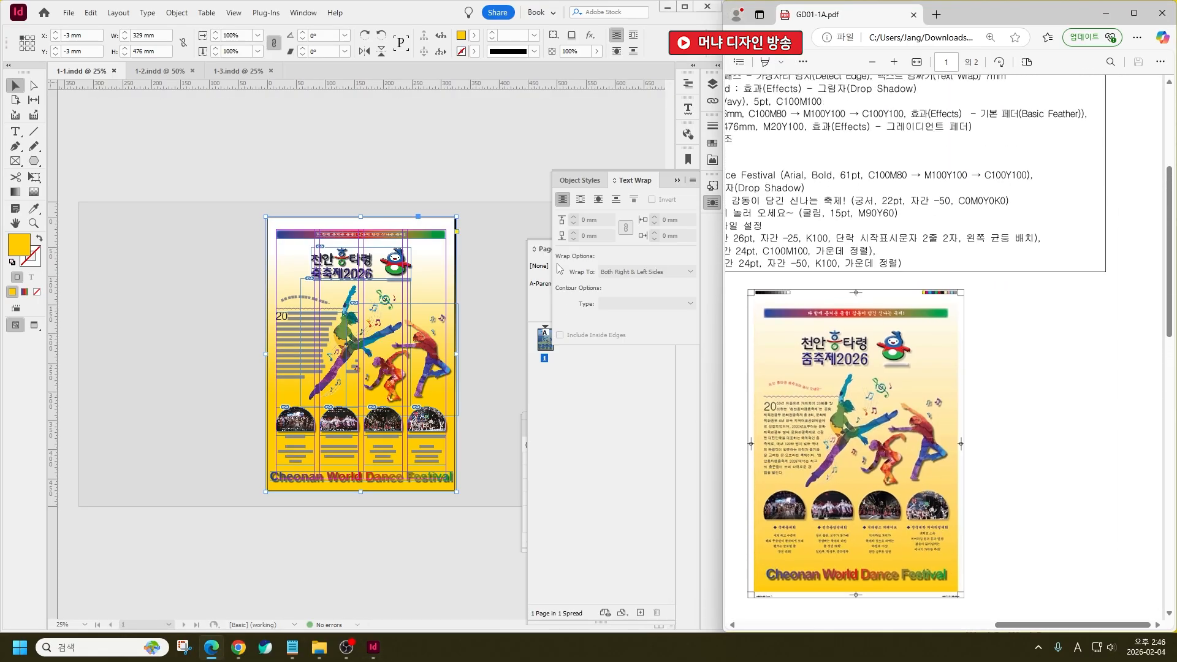
pyautogui.click(505, 227)
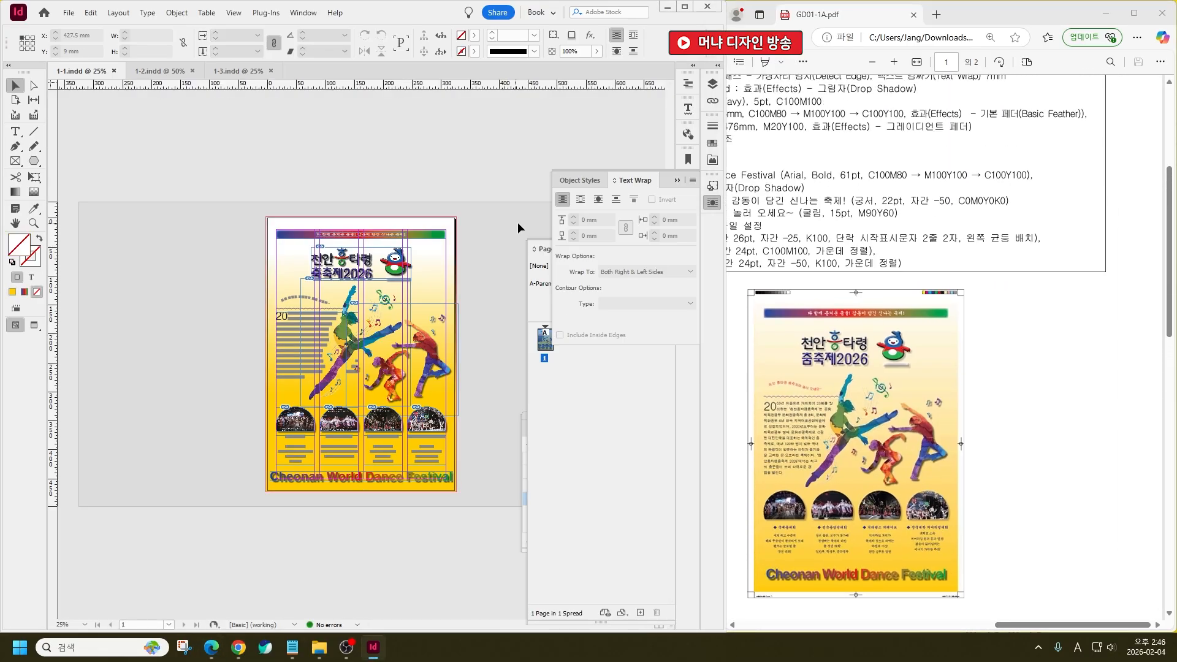
pyautogui.click(68, 13)
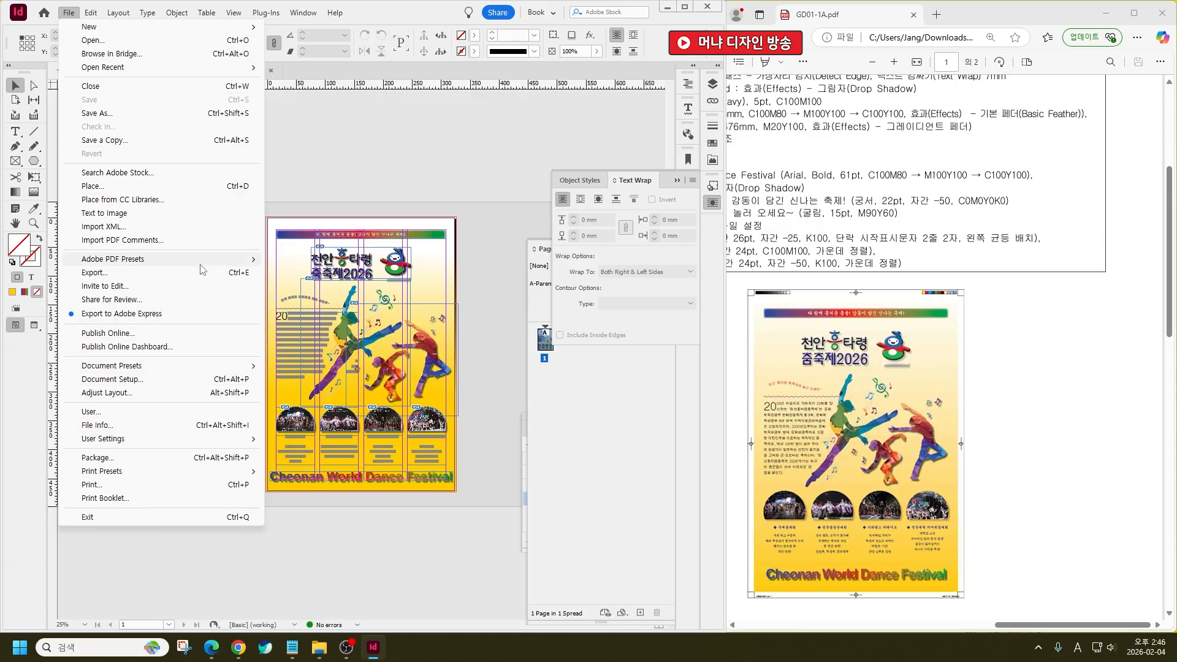
pyautogui.click(98, 272)
pyautogui.click(544, 418)
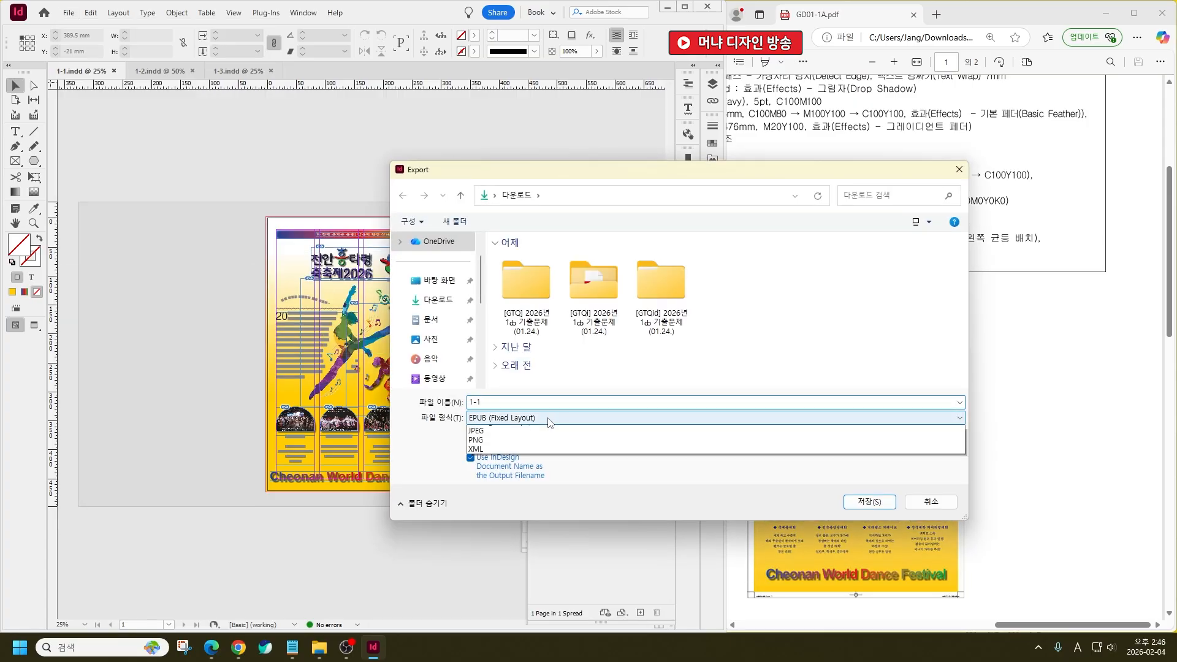
pyautogui.click(542, 440)
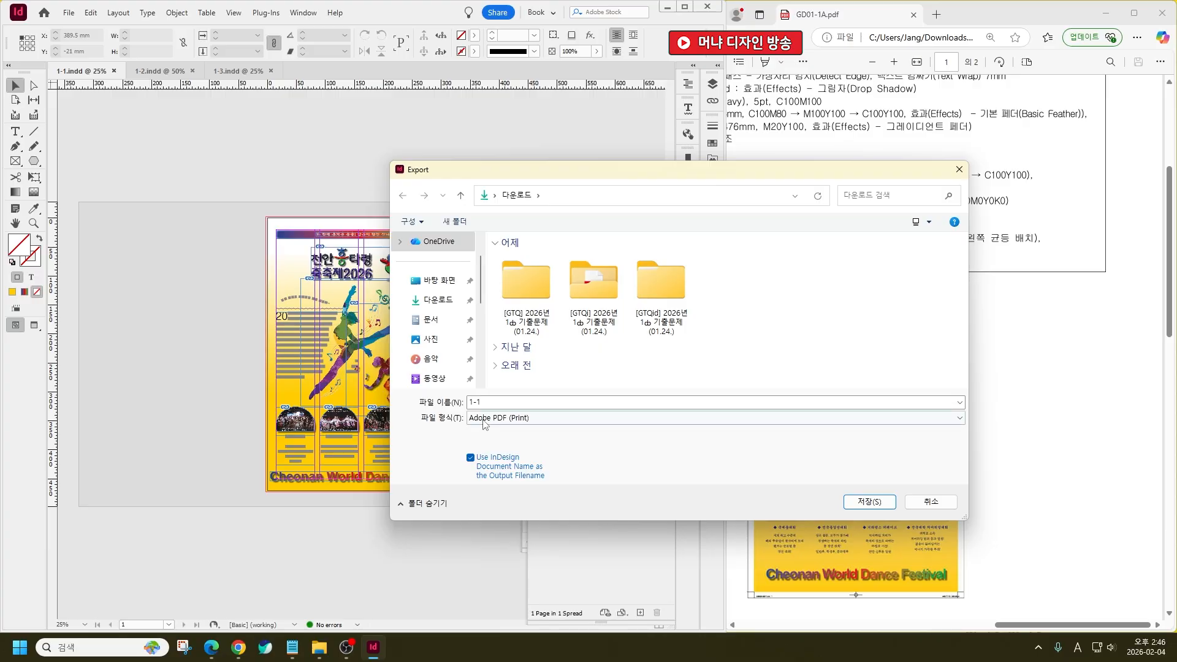
pyautogui.click(869, 501)
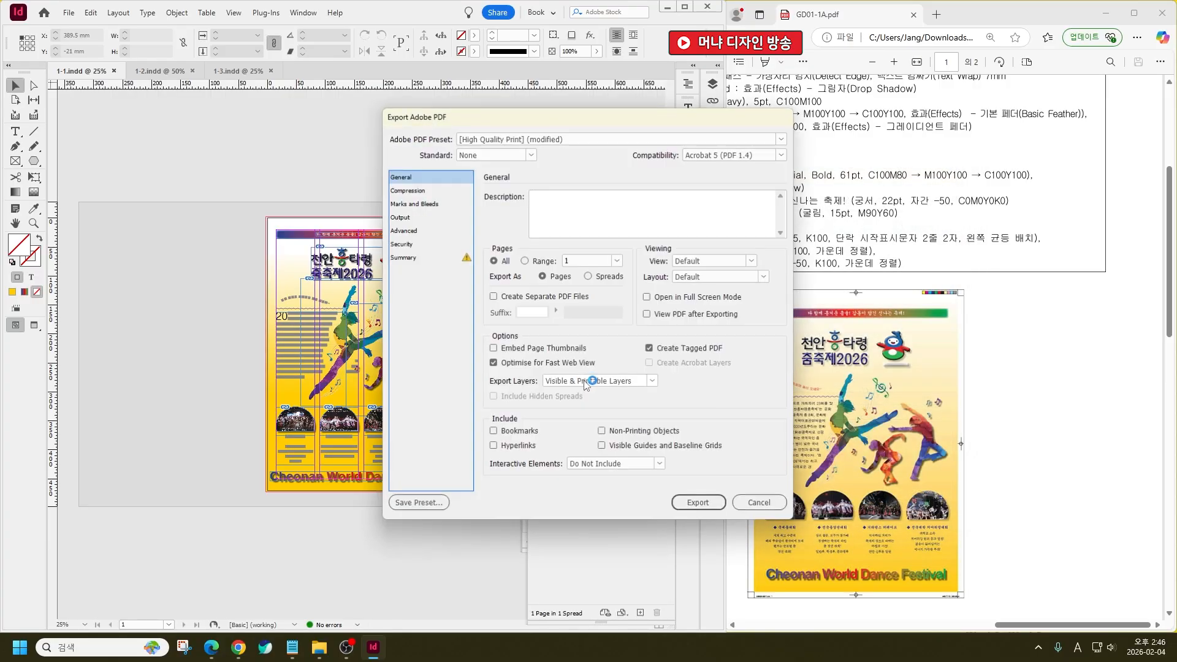
pyautogui.click(416, 203)
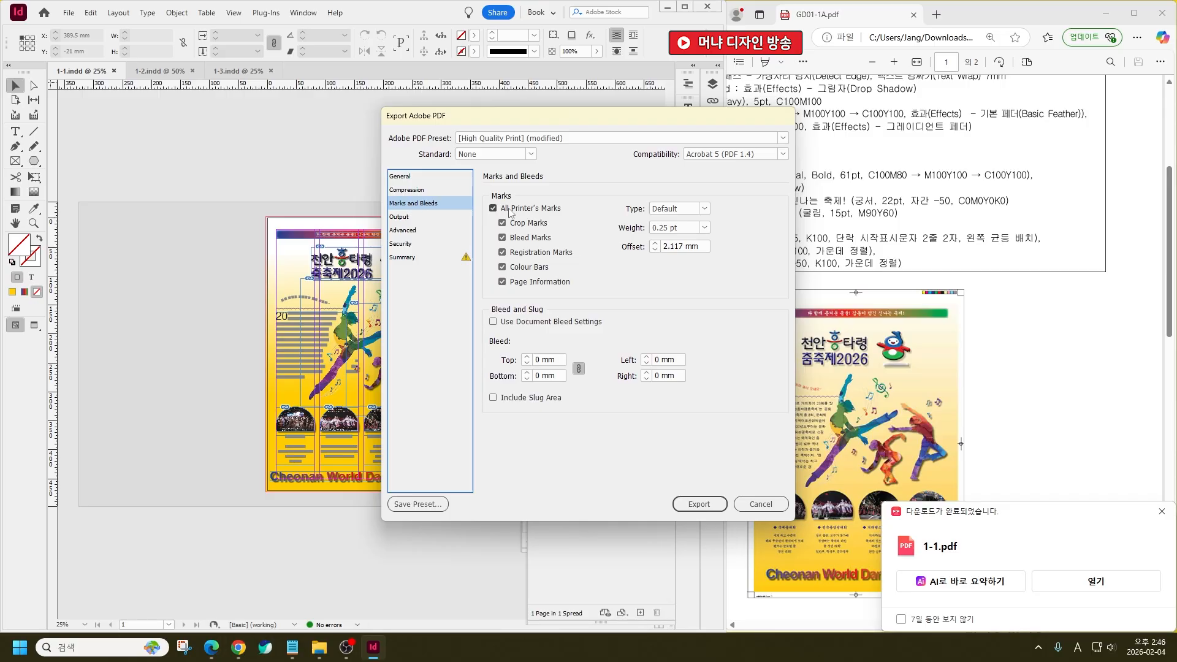
pyautogui.click(692, 504)
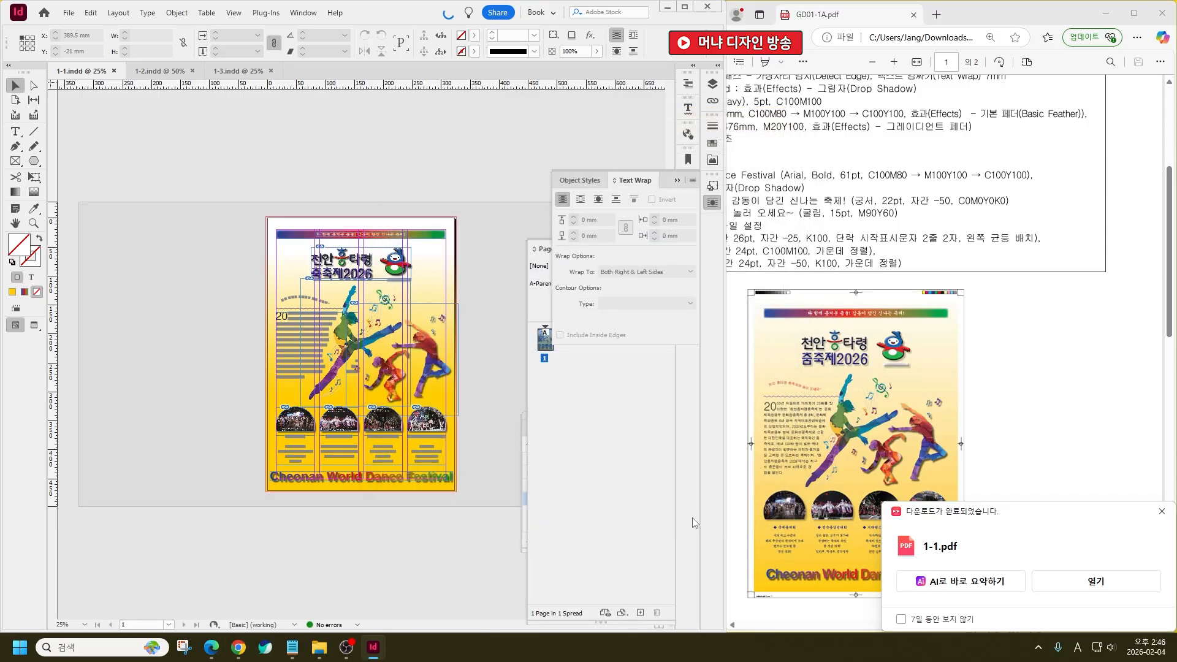
# Switch to 1-2.indd and export all pages to Downloads as an EPUB (Fixed Layout) named 1-2, with the cover set to Rasterise First Page
pyautogui.click(163, 71)
pyautogui.scroll(-10, 1002, 393)
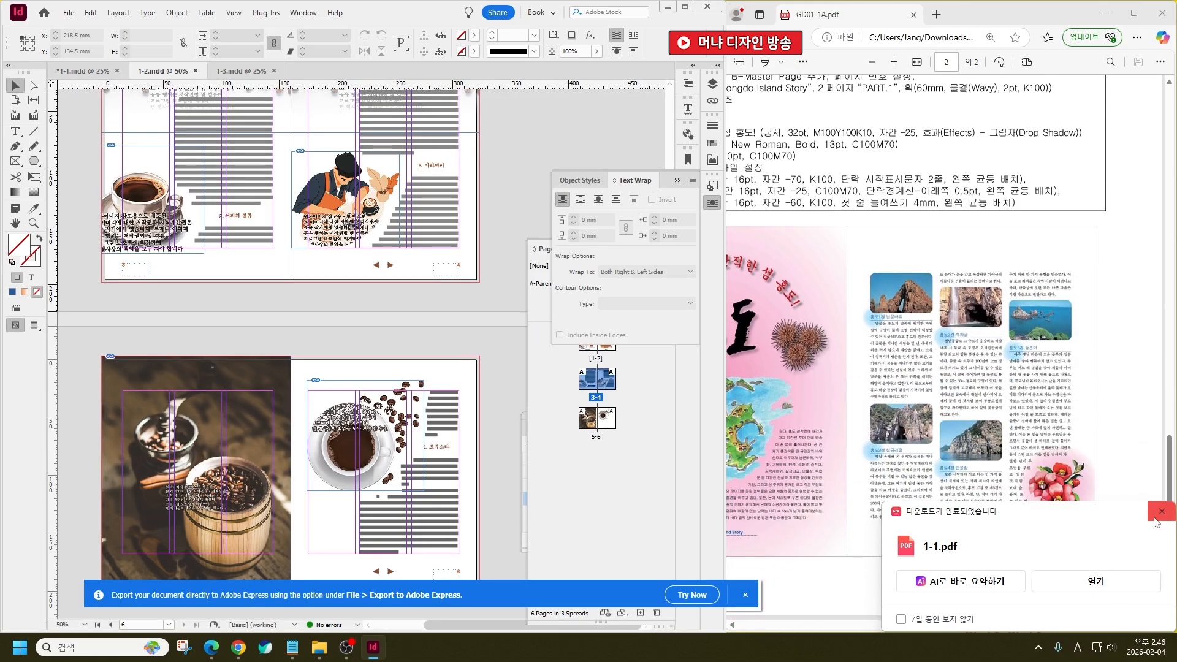
pyautogui.moveTo(1077, 625); pyautogui.dragTo(851, 626)
pyautogui.scroll(3, 913, 500)
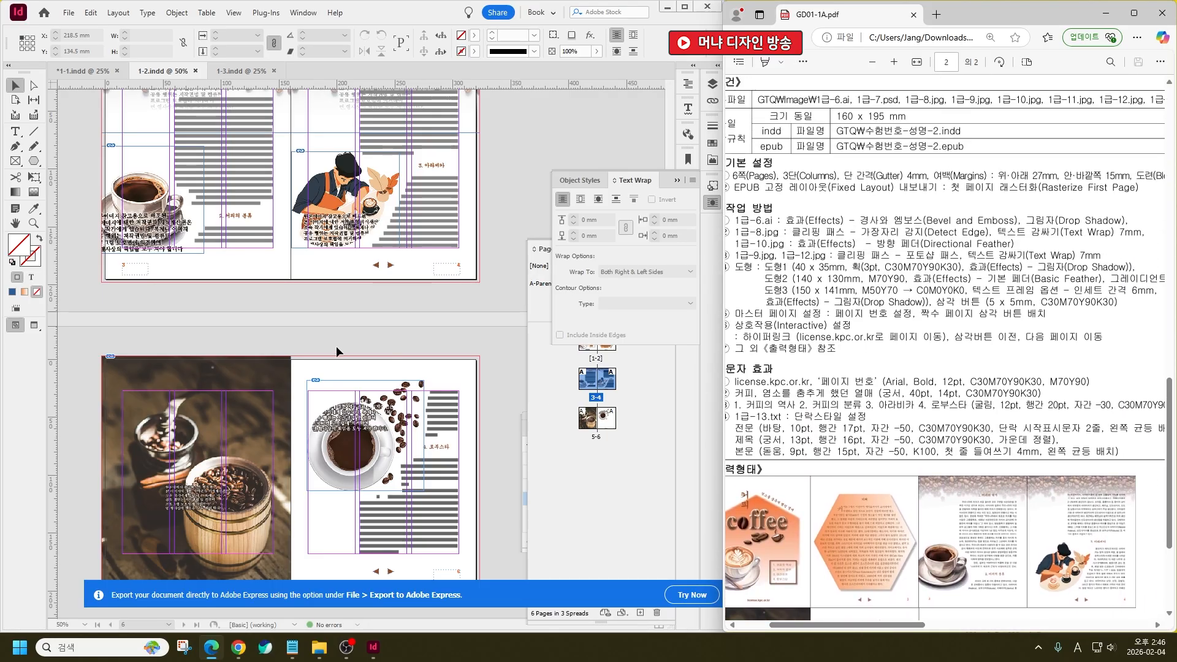
pyautogui.click(455, 347)
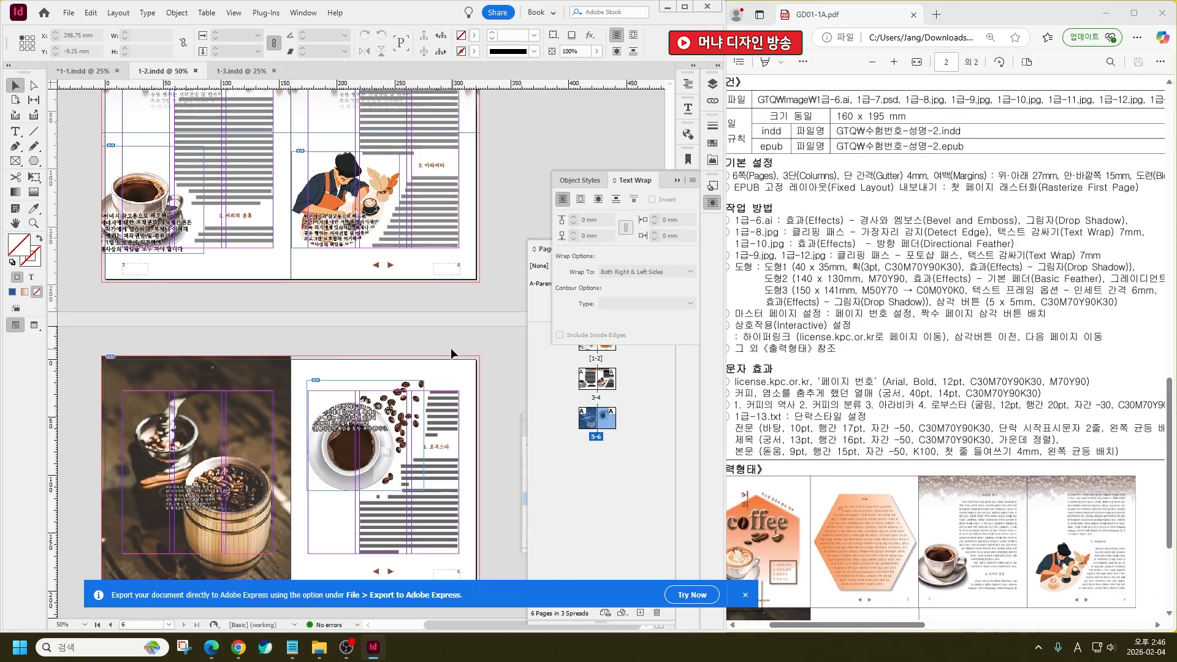
pyautogui.click(68, 12)
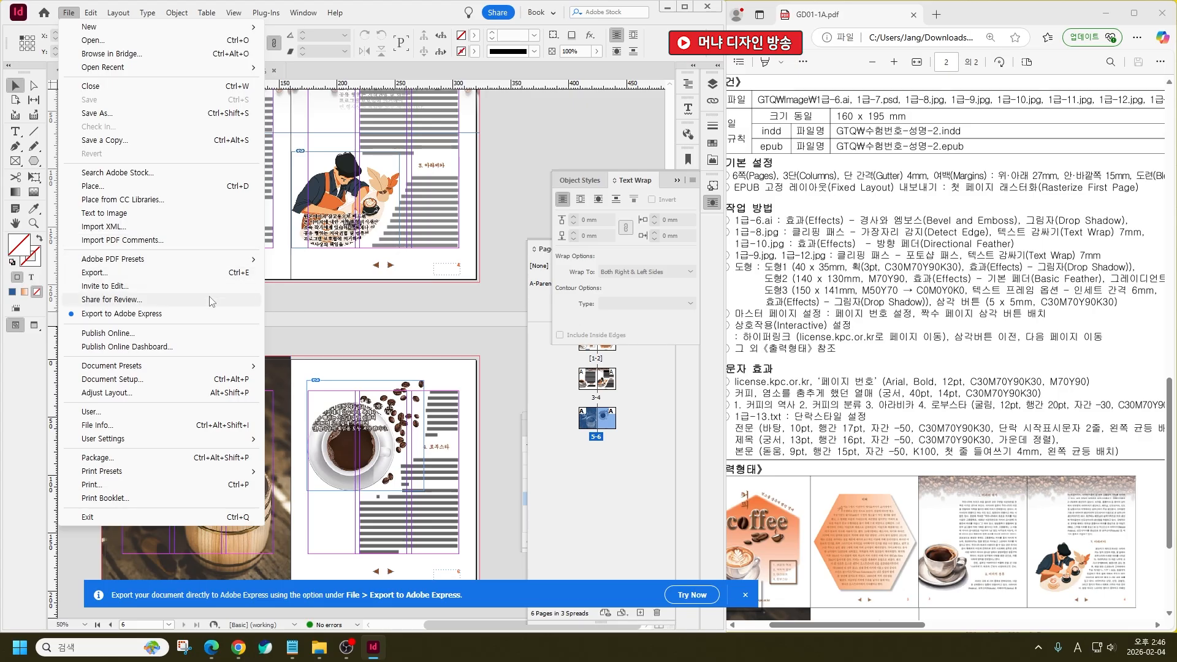
pyautogui.click(242, 274)
pyautogui.click(528, 417)
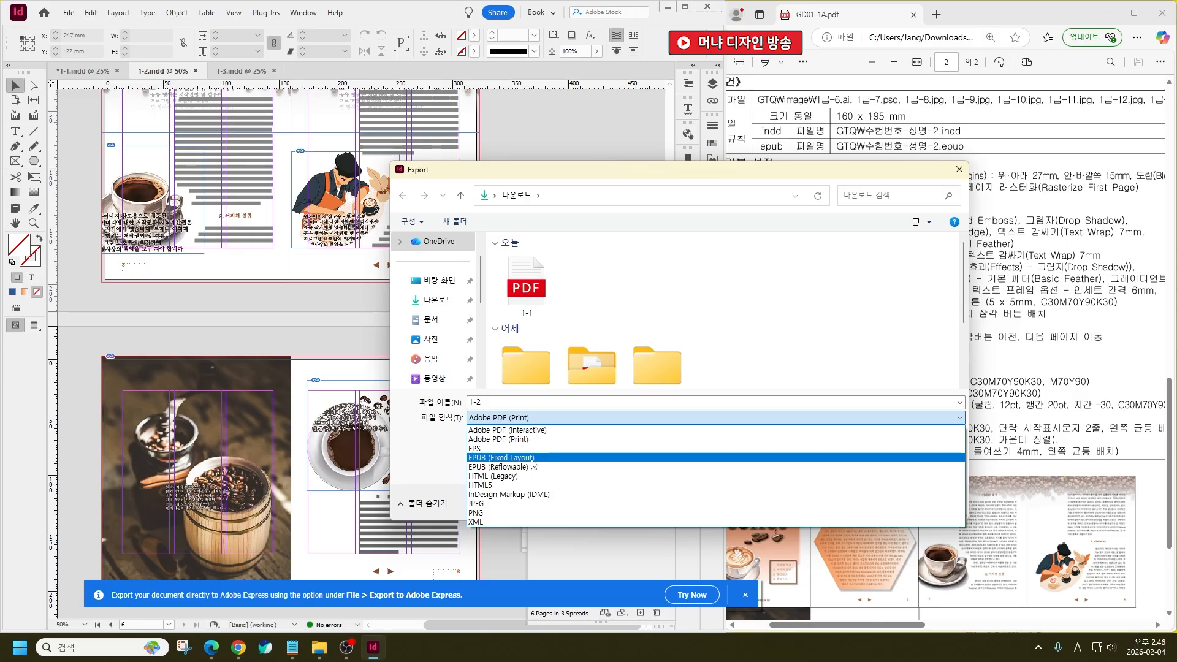
pyautogui.click(531, 460)
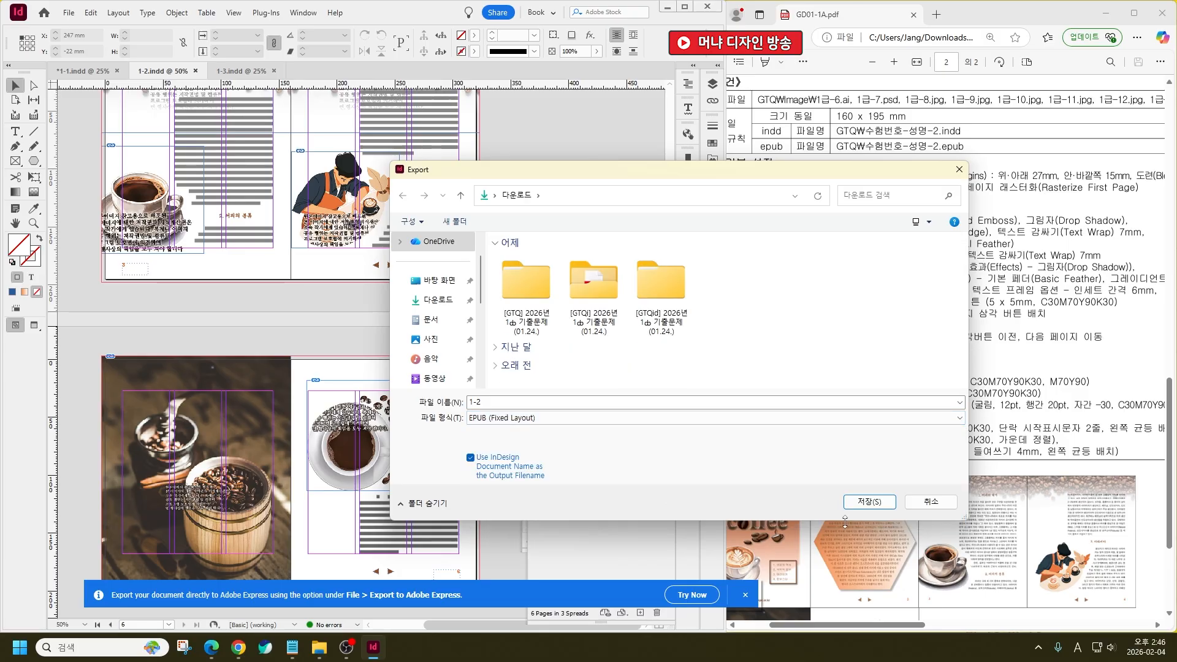
pyautogui.click(873, 505)
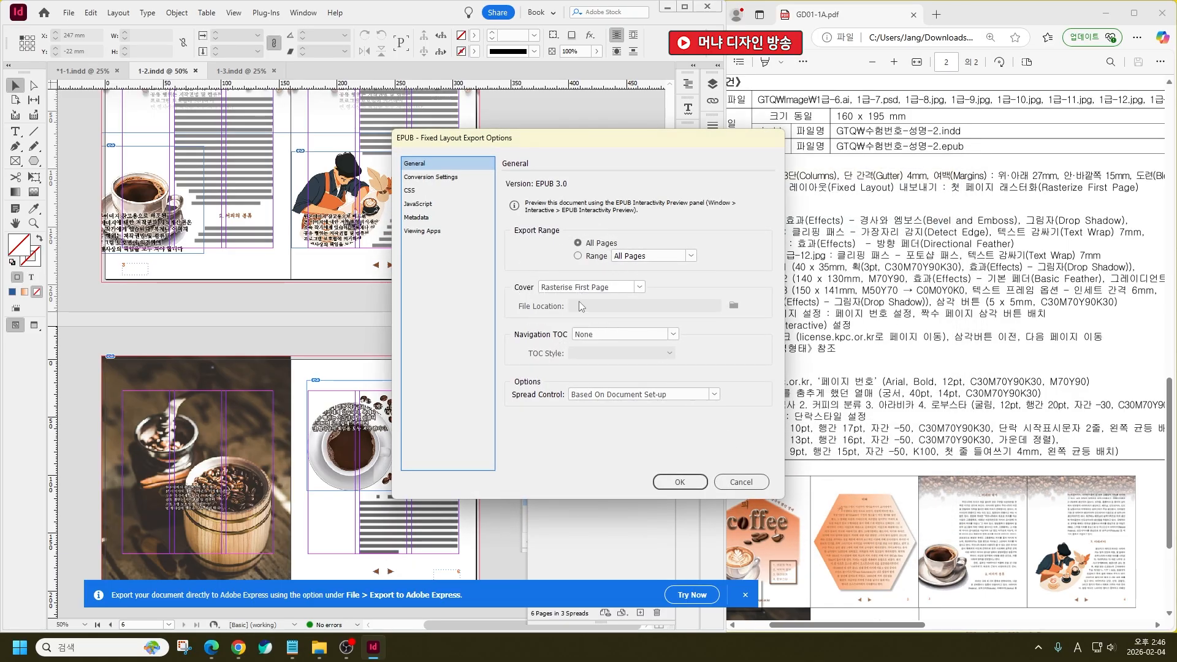
pyautogui.click(679, 482)
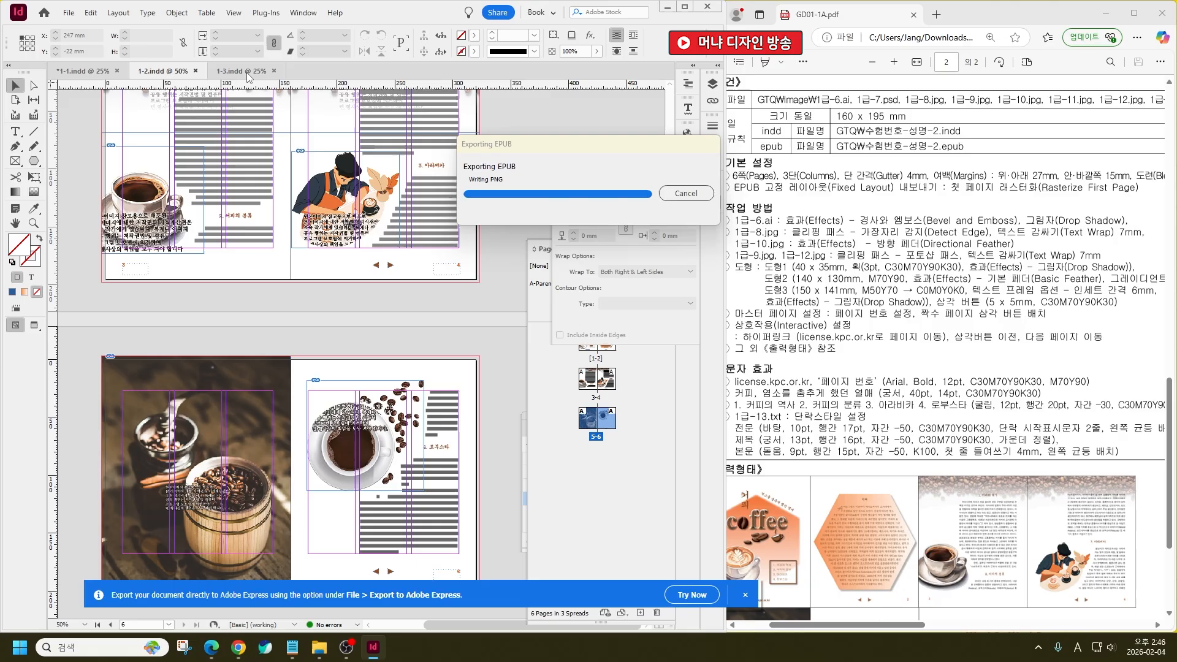
# View 1-3.indd beside its exam requirements and check the submission files 1-1, 1-2 and 1-3 in the Downloads folder
pyautogui.click(244, 71)
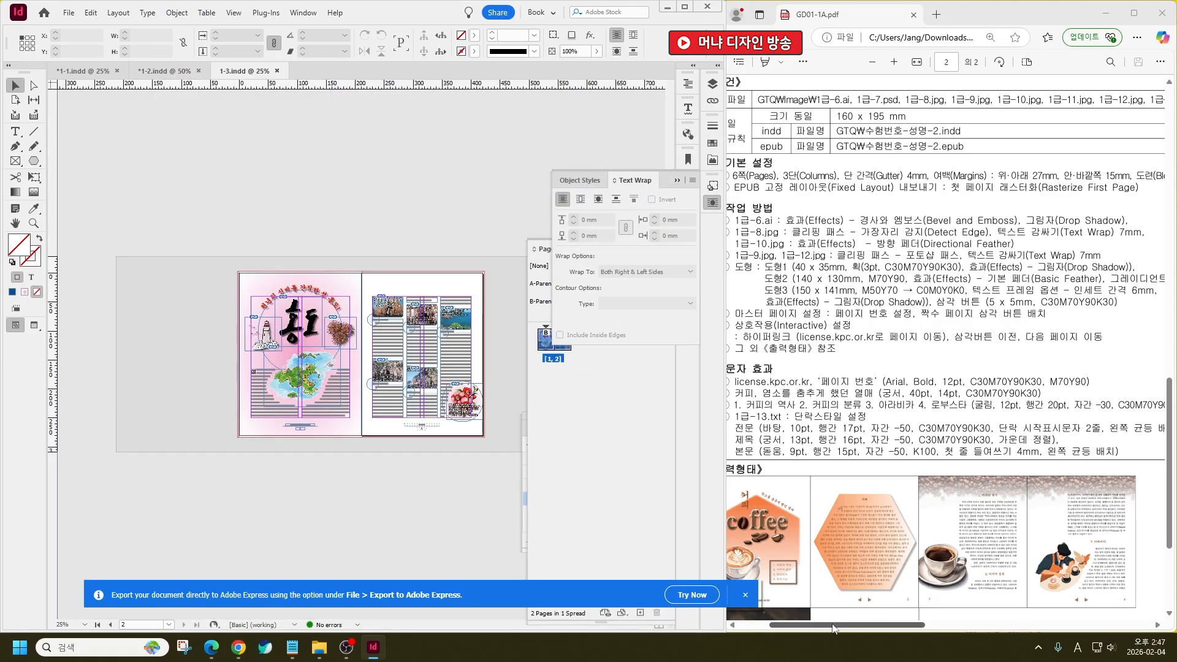
pyautogui.moveTo(830, 624); pyautogui.dragTo(1065, 620)
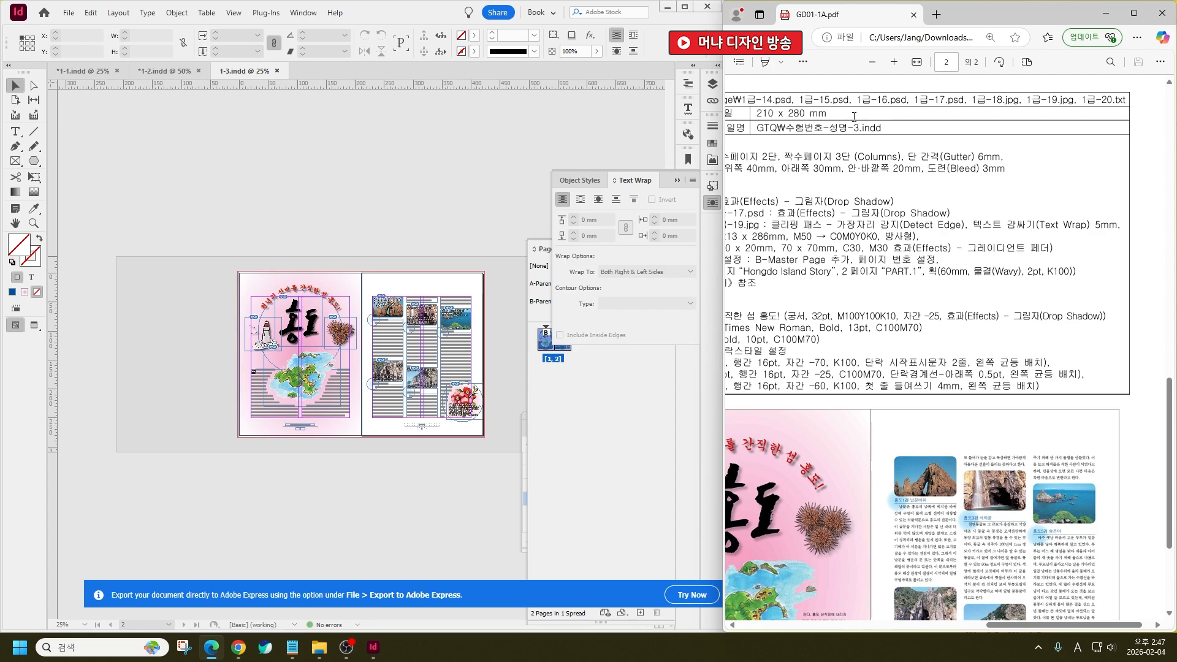
pyautogui.click(319, 647)
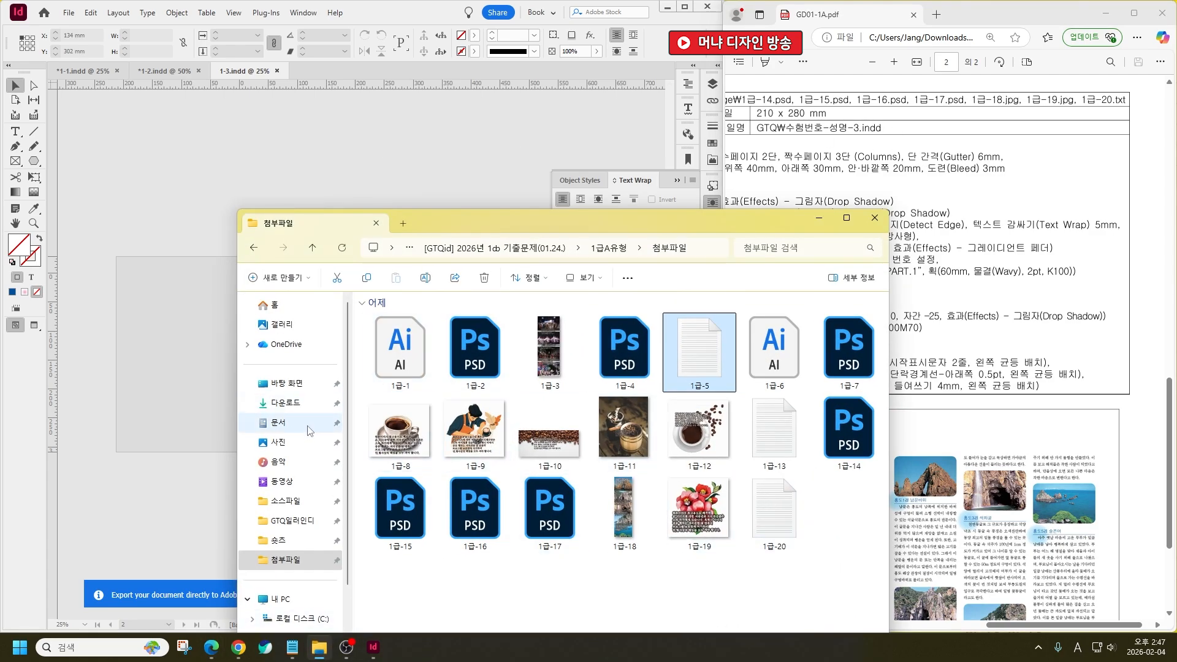
pyautogui.click(308, 403)
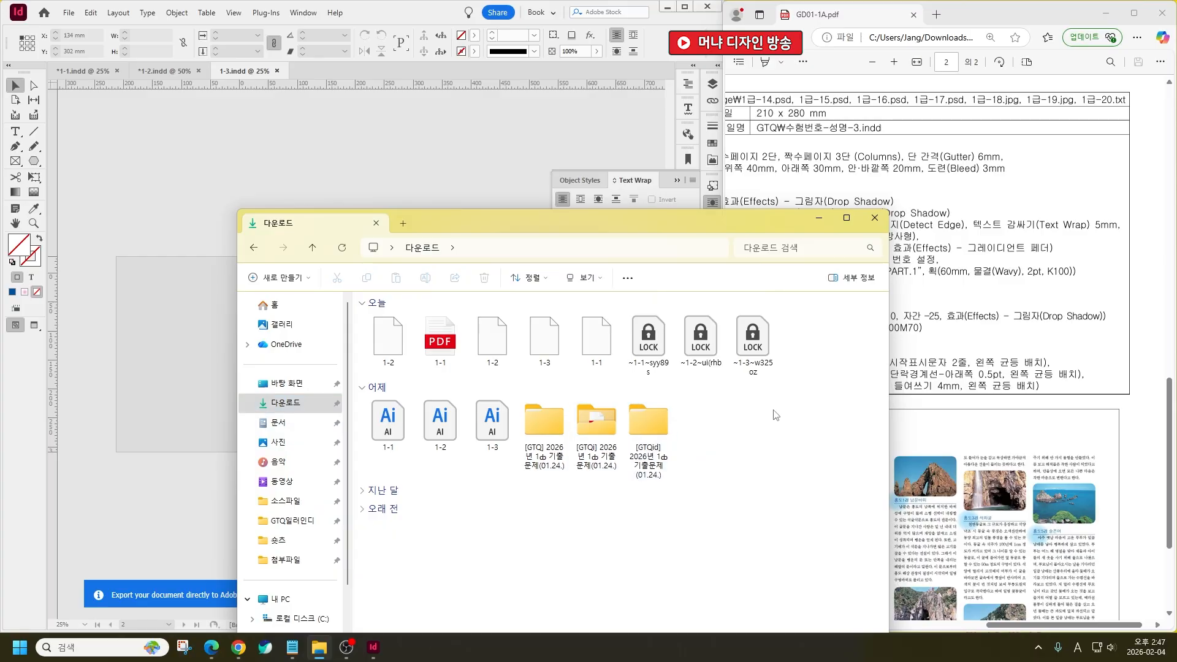
pyautogui.click(392, 348)
pyautogui.click(441, 344)
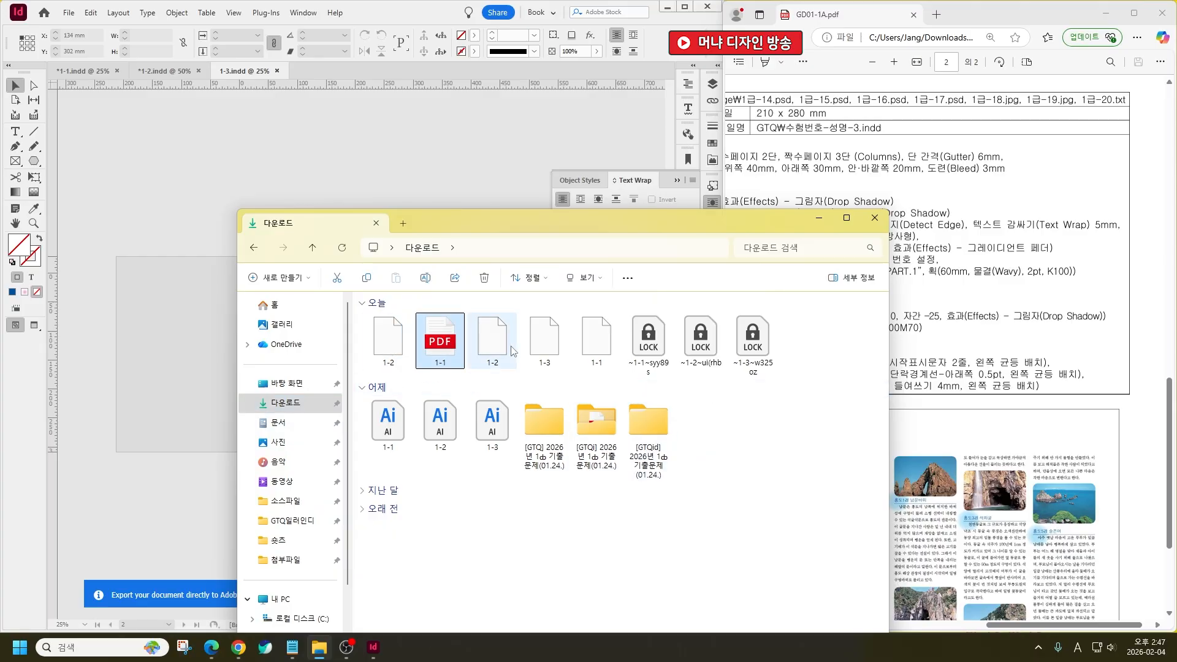
pyautogui.click(496, 348)
pyautogui.click(546, 351)
pyautogui.click(592, 344)
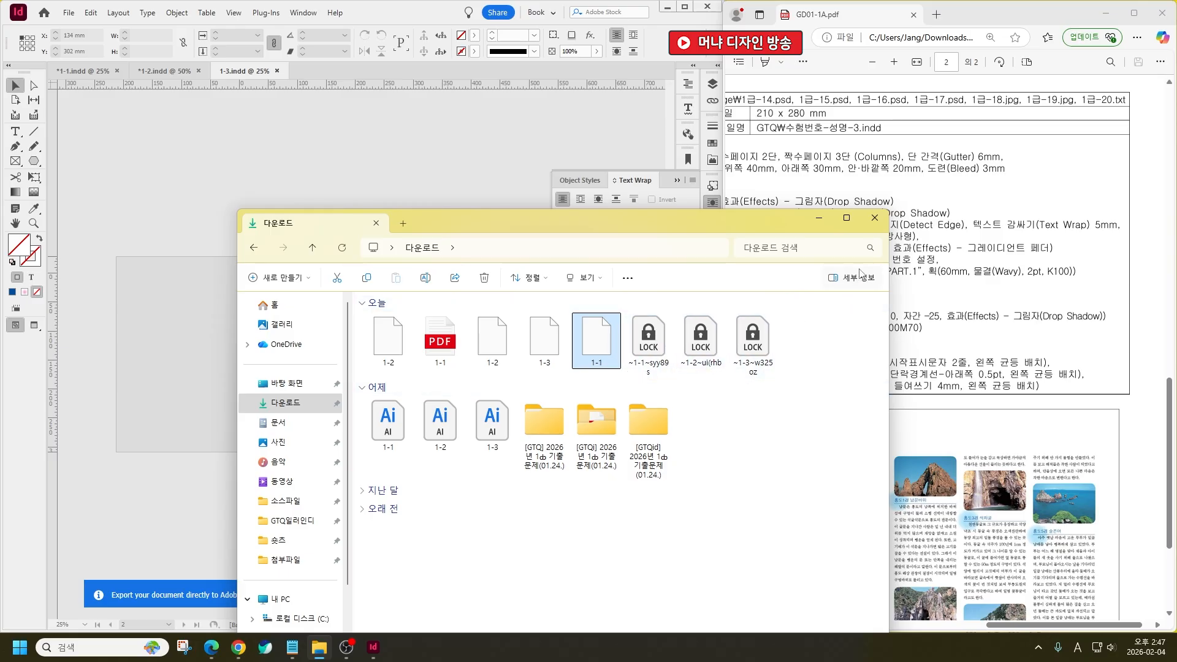
pyautogui.click(874, 218)
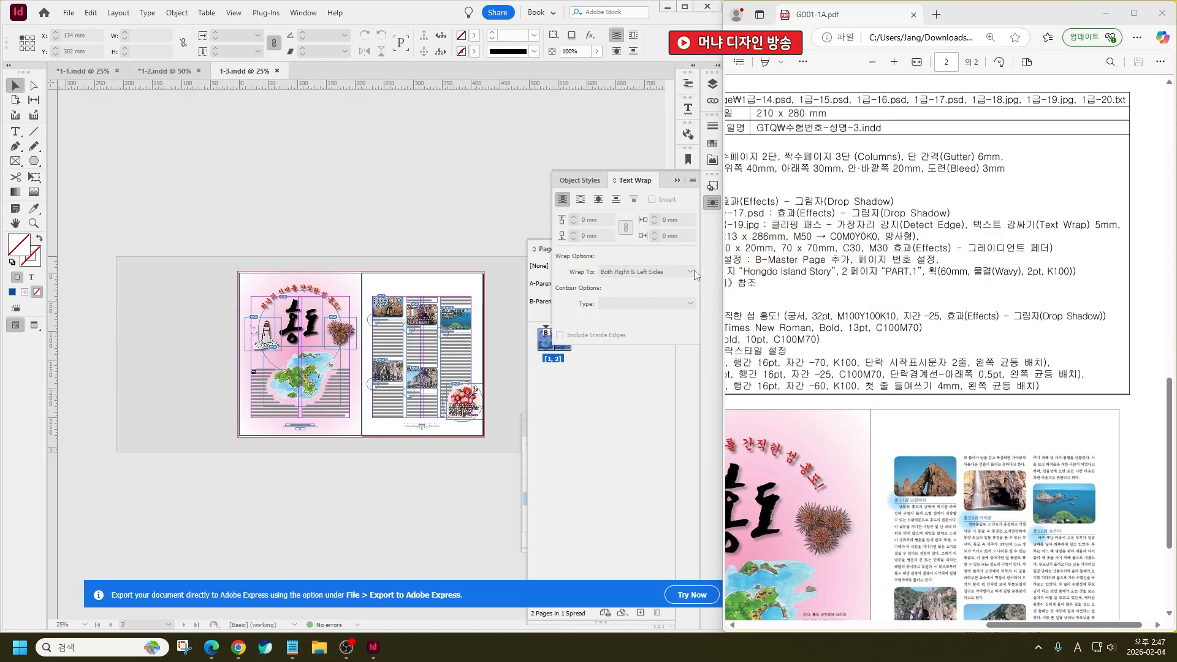
pyautogui.click(678, 181)
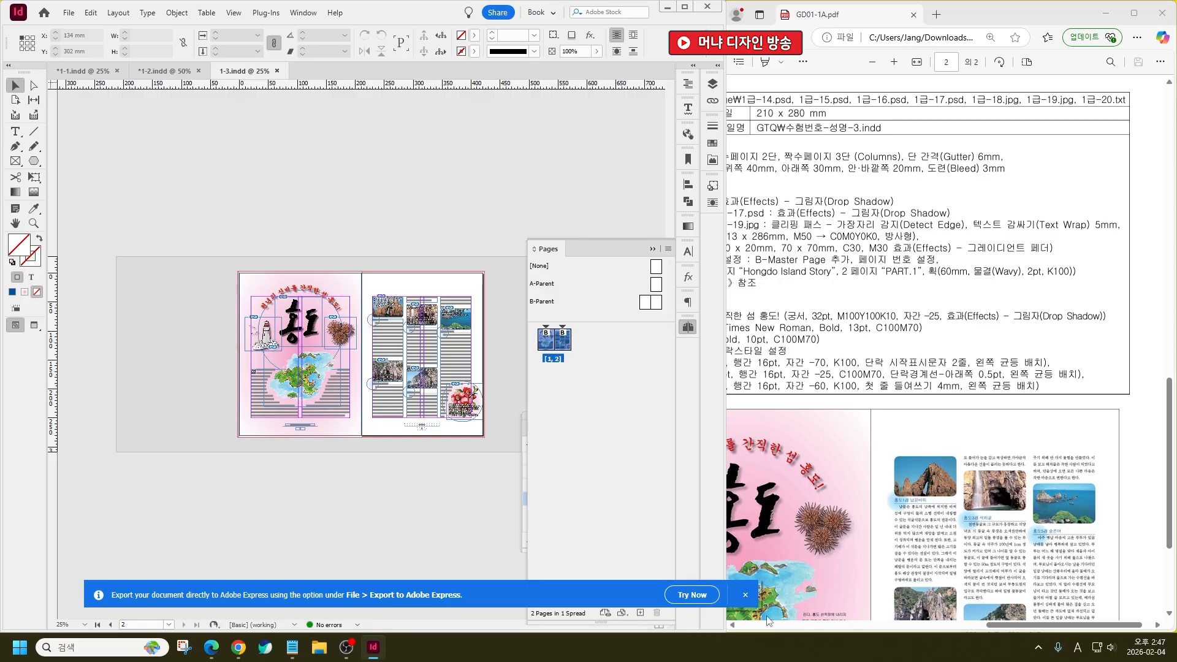